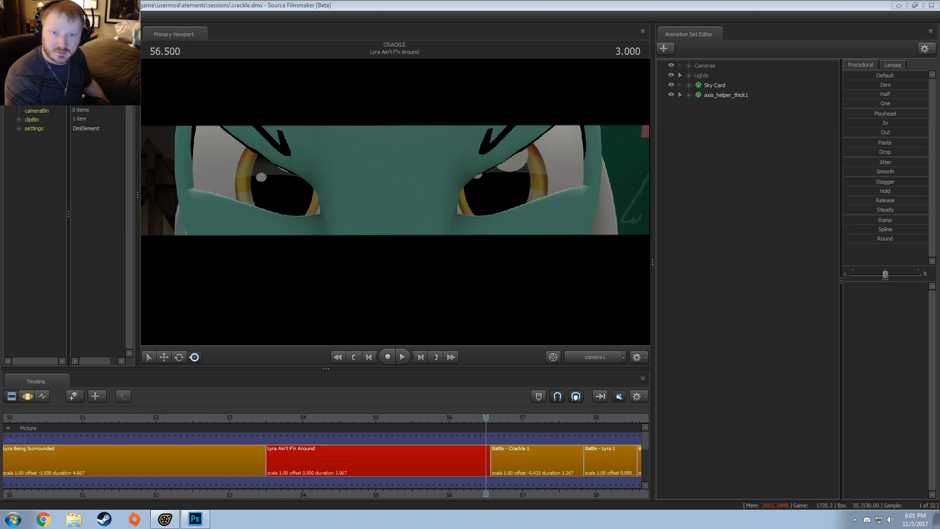
# Move the playhead to 37.100 in Scootaloo Hiding in House 2 and view the dragon up close through the Work Camera
pyautogui.scroll(-5, 338, 461)
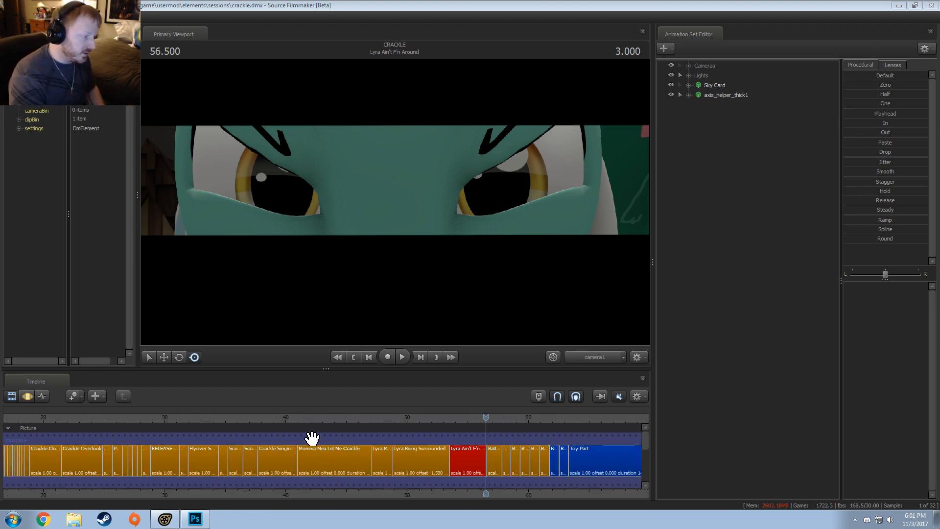
pyautogui.scroll(-3, 312, 437)
pyautogui.click(340, 419)
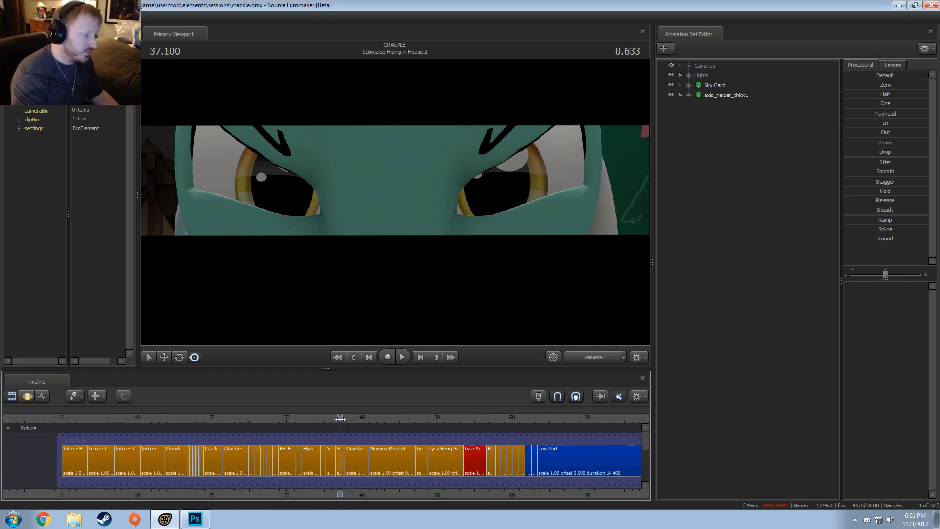
pyautogui.click(607, 357)
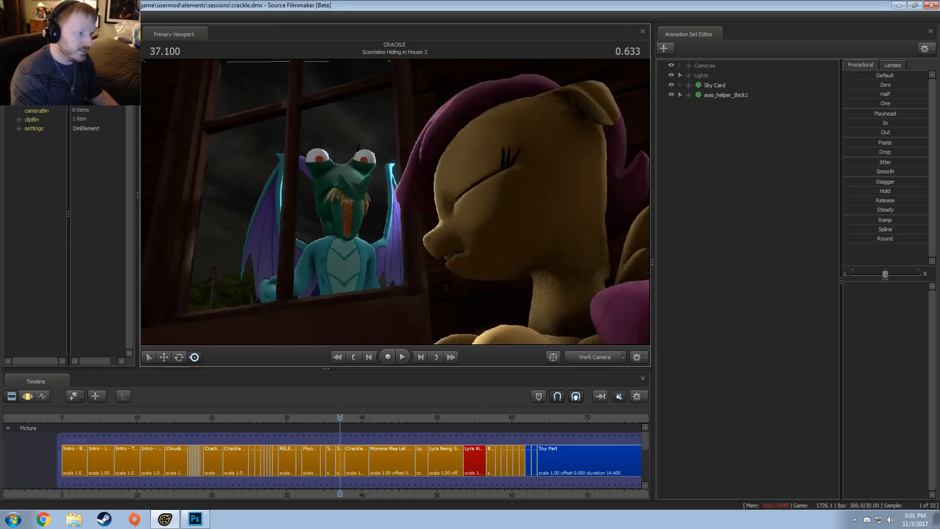
pyautogui.press('w')
pyautogui.moveTo(395, 202)
pyautogui.mouseDown()
pyautogui.moveTo(373, 202)
pyautogui.moveTo(416, 203)
pyautogui.moveTo(395, 202)
pyautogui.mouseUp()
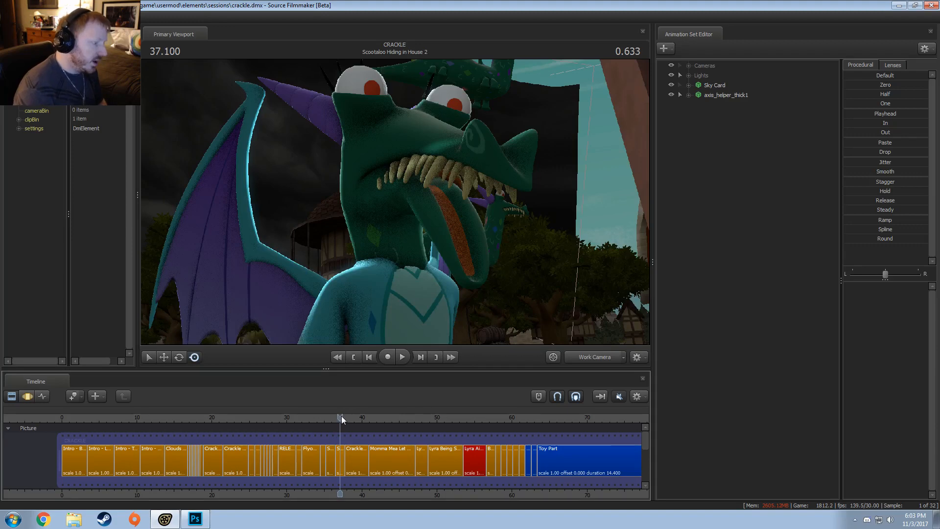
# Examine the sequence of colour-coded shots along the timeline, from the Scootaloo shots through to Toy Part
pyautogui.scroll(5, 342, 416)
pyautogui.moveTo(368, 479); pyautogui.dragTo(216, 478, button='middle')
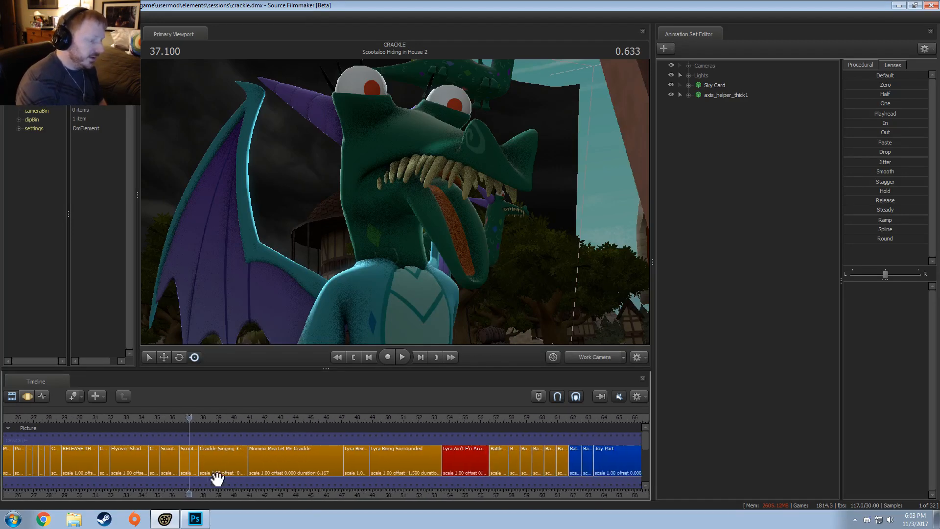
pyautogui.scroll(-4, 188, 461)
pyautogui.scroll(3, 187, 460)
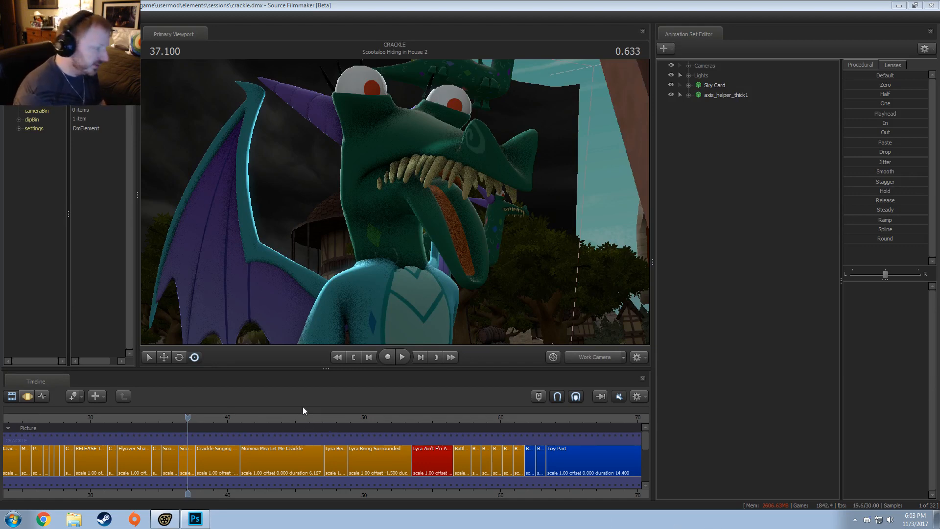
pyautogui.scroll(3, 194, 467)
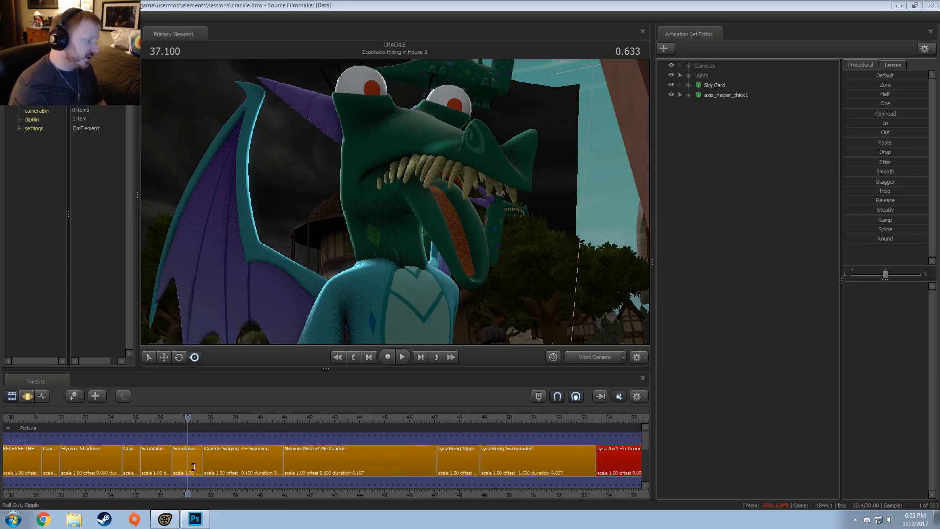
pyautogui.scroll(-6, 210, 461)
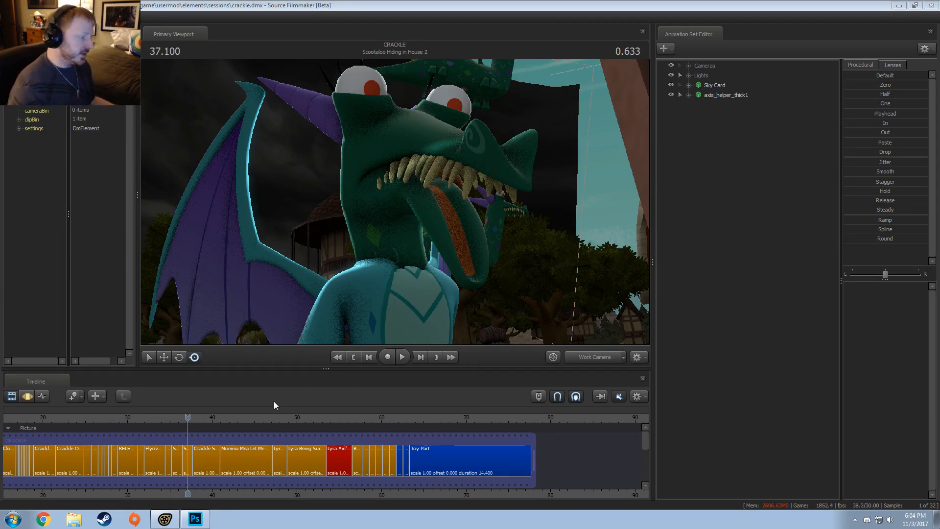
pyautogui.scroll(5, 262, 428)
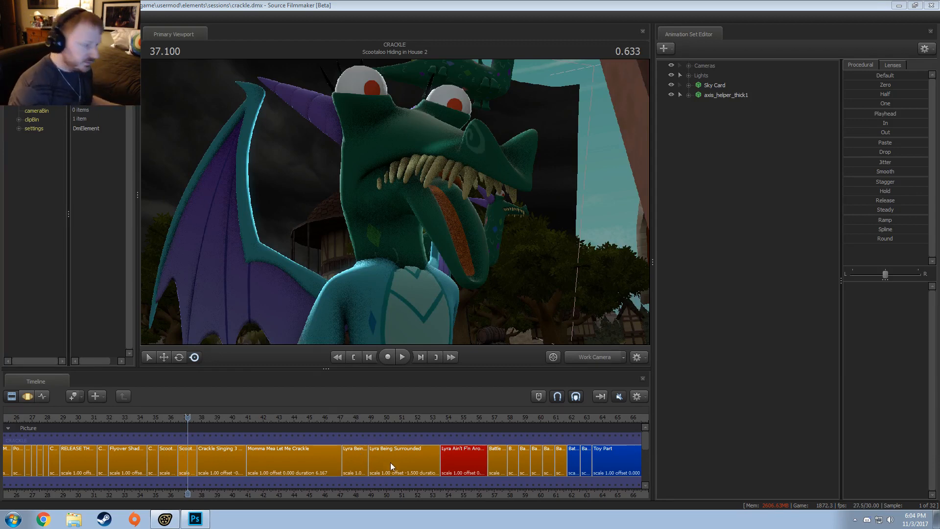
pyautogui.scroll(-2, 403, 472)
pyautogui.scroll(2, 392, 485)
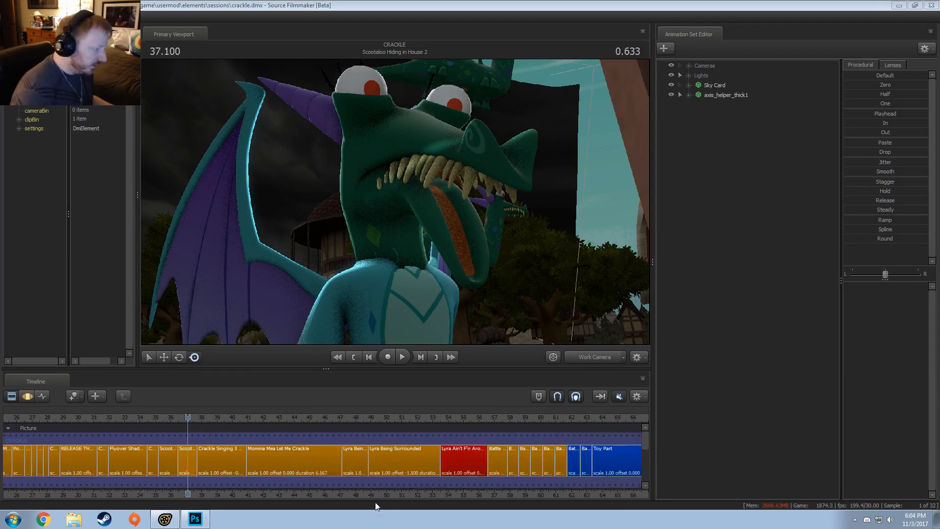
pyautogui.scroll(-2, 375, 476)
pyautogui.scroll(-2, 357, 494)
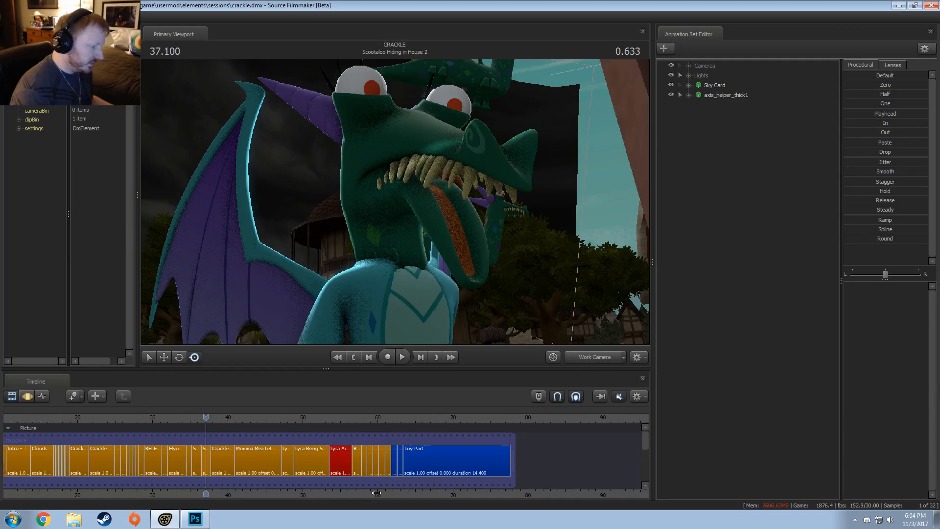
# Return to the shot camera and play from the Battle - Lyra 6 shot into Battle - Crackle 7
pyautogui.moveTo(386, 419); pyautogui.dragTo(390, 419)
pyautogui.click(606, 357)
pyautogui.scroll(5, 490, 448)
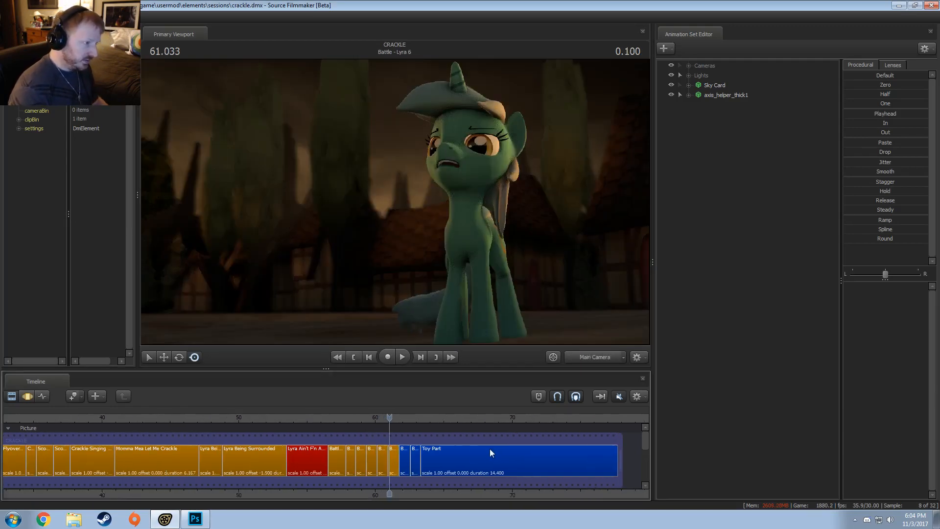
pyautogui.click(386, 418)
pyautogui.press('space')
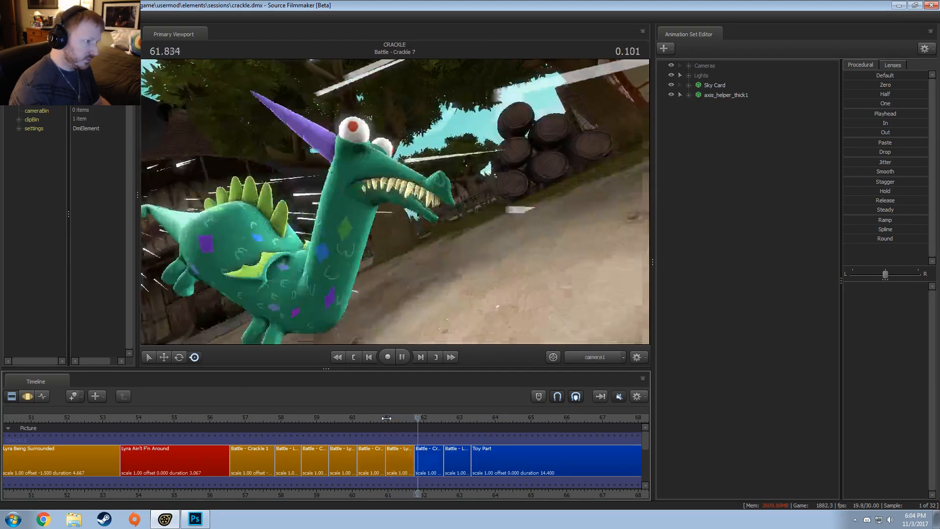
pyautogui.click(390, 419)
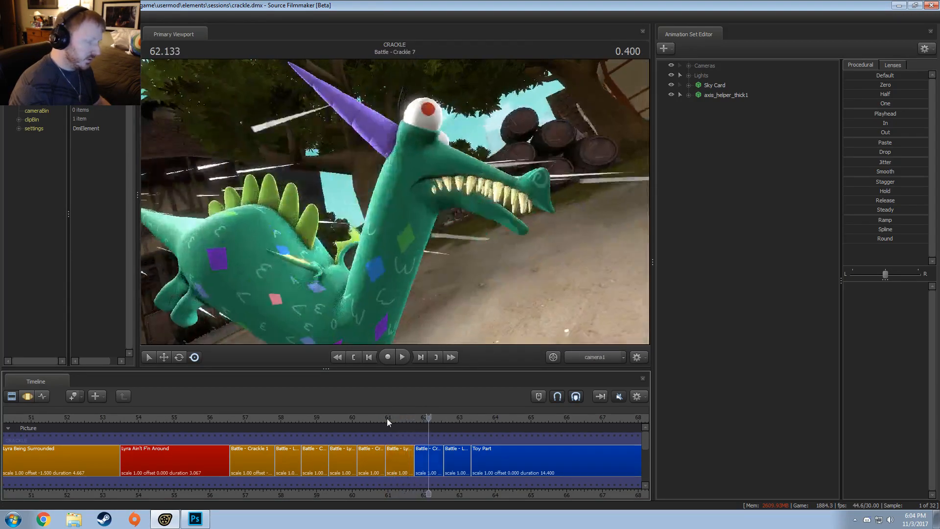
# Unmute the timeline sound and play the battle shots from Battle - Crackle 1 at 56.800 to Battle - Crackle 7
pyautogui.moveTo(387, 418); pyautogui.dragTo(342, 420)
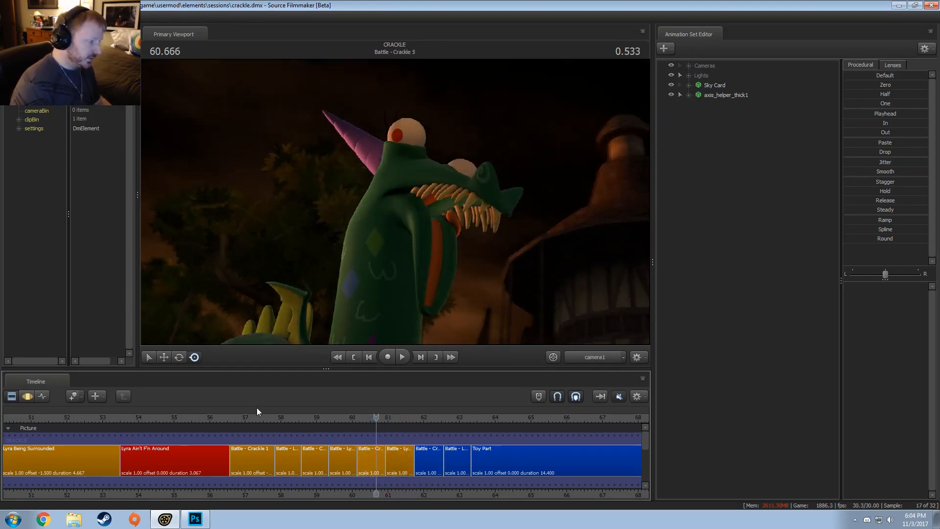
pyautogui.click(238, 417)
pyautogui.click(619, 397)
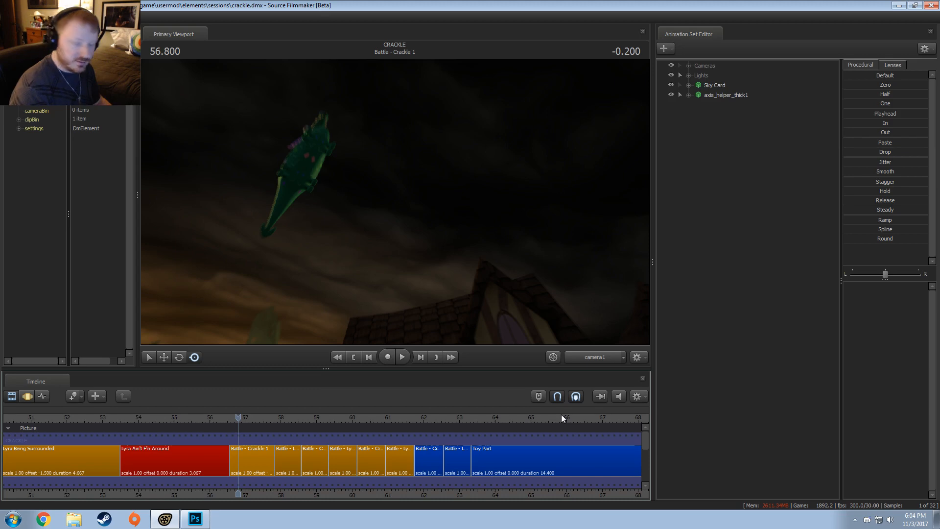
pyautogui.moveTo(313, 493); pyautogui.dragTo(232, 491, button='middle')
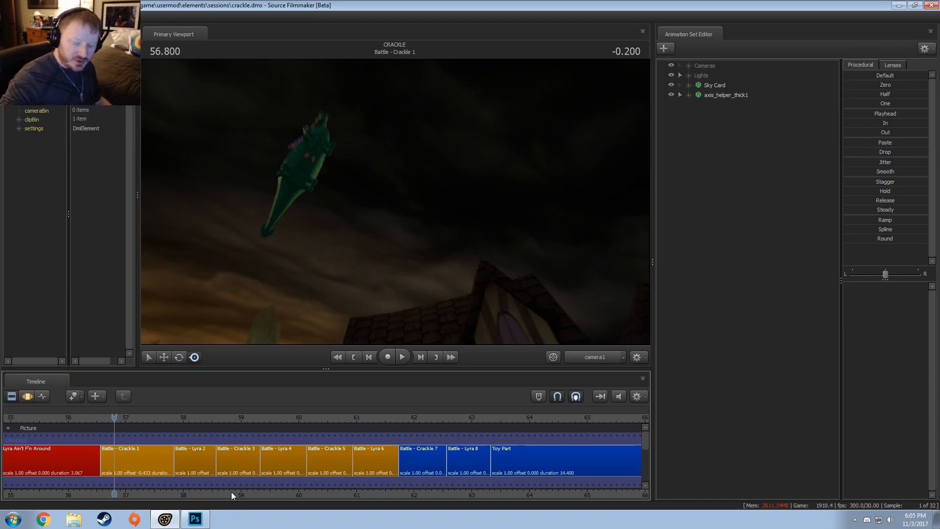
pyautogui.press('space')
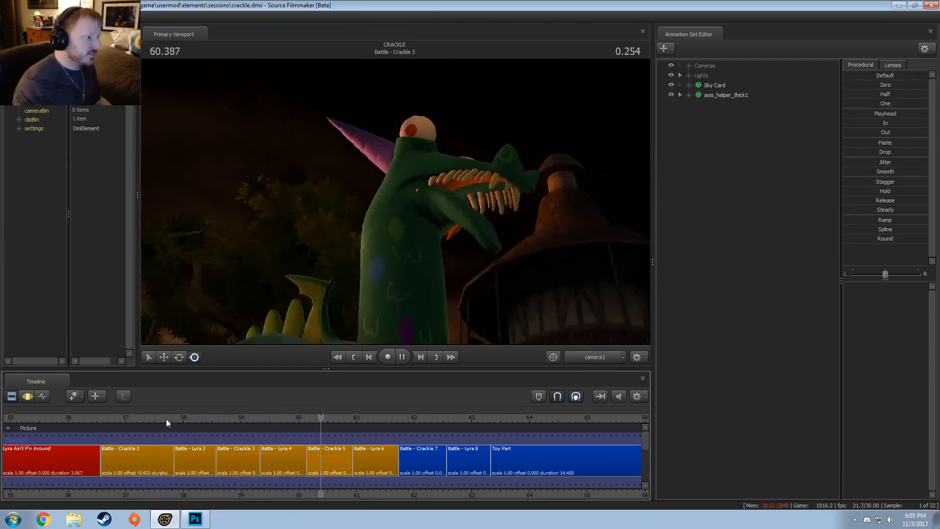
pyautogui.press('space')
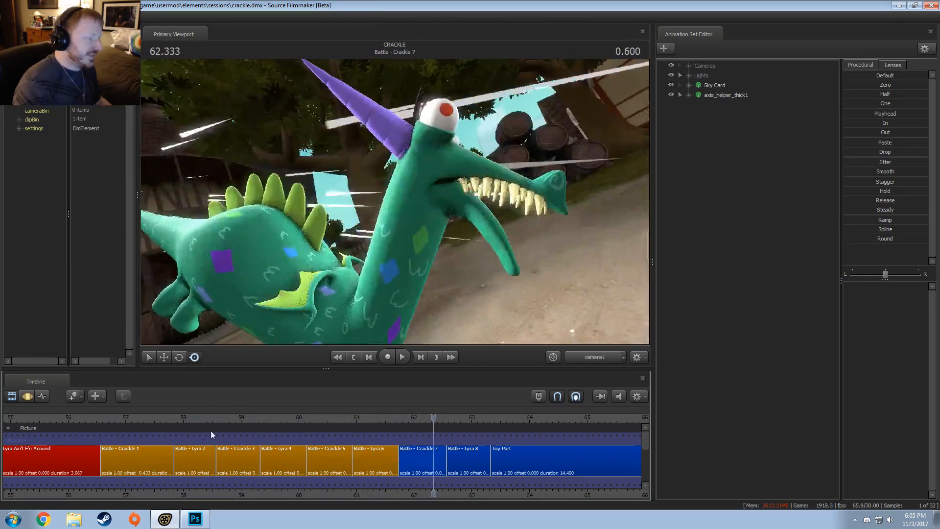
# Replay the battle sequence from the start of Battle - Crackle 1 through Battle - Lyra 8
pyautogui.click(164, 417)
pyautogui.moveTo(164, 417); pyautogui.dragTo(102, 418)
pyautogui.press('space')
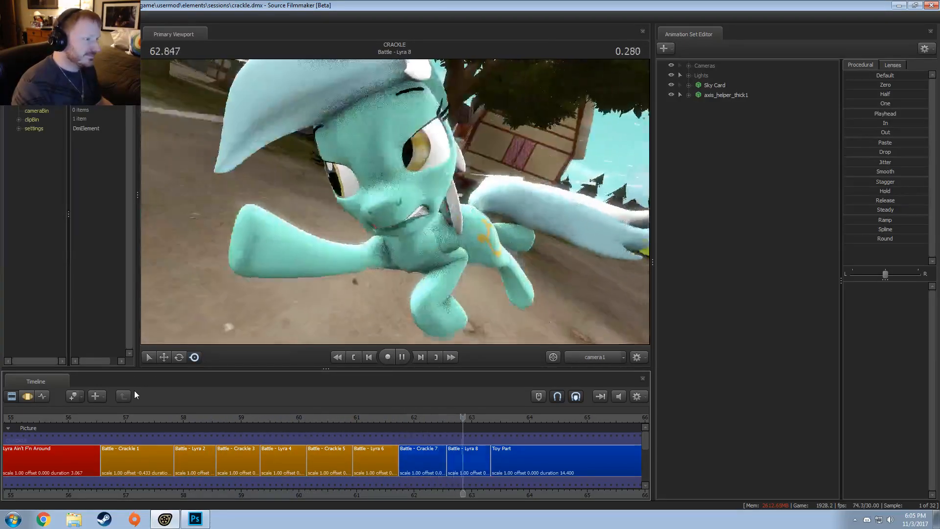
pyautogui.press('space')
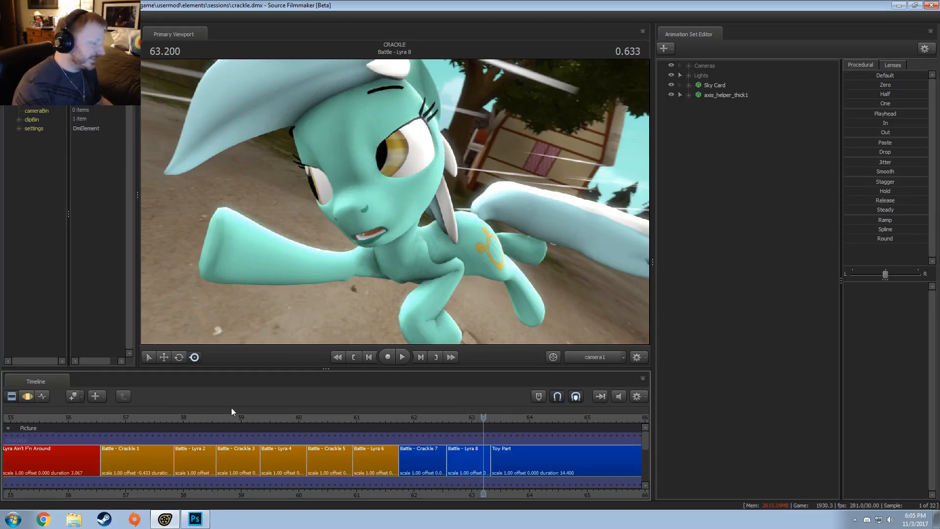
# Move the playhead to 63.400 in the Toy Part shot and select that shot
pyautogui.scroll(-3, 231, 408)
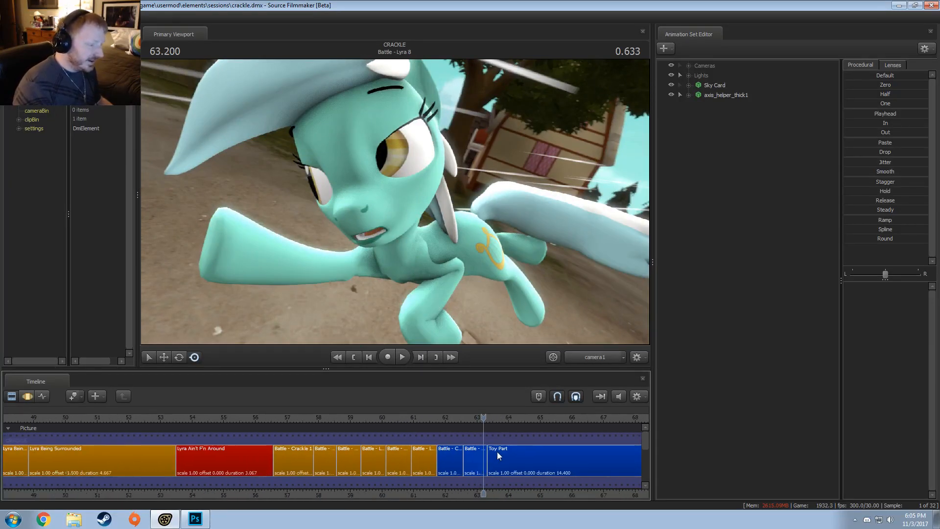
pyautogui.scroll(5, 498, 452)
pyautogui.moveTo(505, 492); pyautogui.dragTo(245, 436, button='middle')
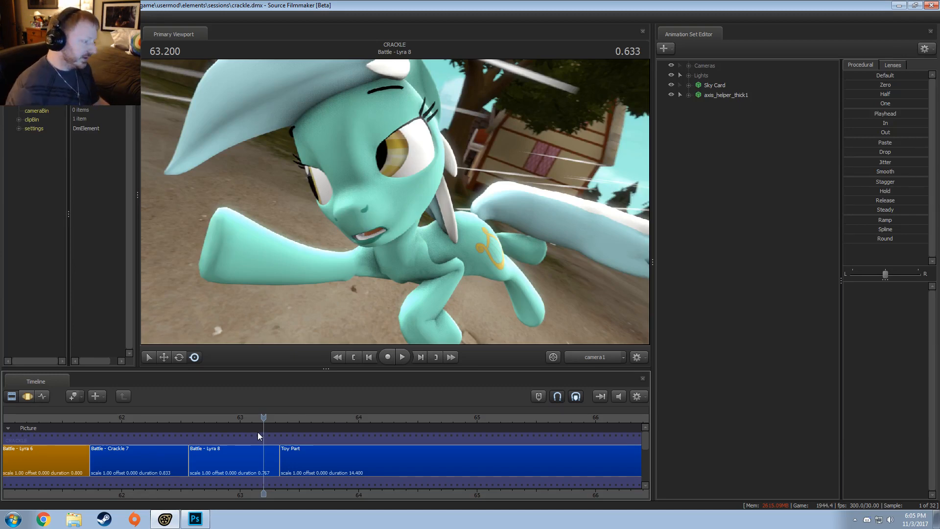
pyautogui.click(288, 419)
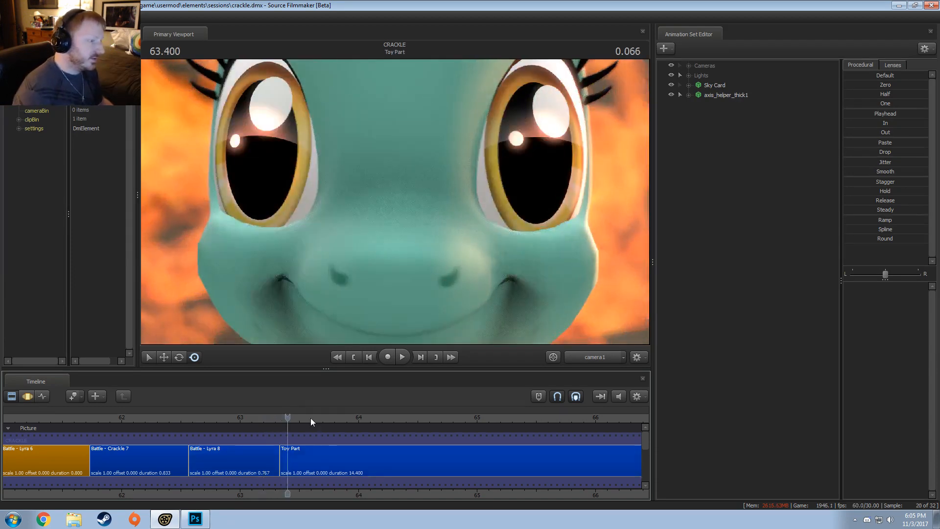
pyautogui.click(295, 455)
# Check how the spaceballs - dolls.wav dialogue clip lines up with the Toy Part shot
pyautogui.scroll(-2, 334, 472)
pyautogui.scroll(-2, 333, 472)
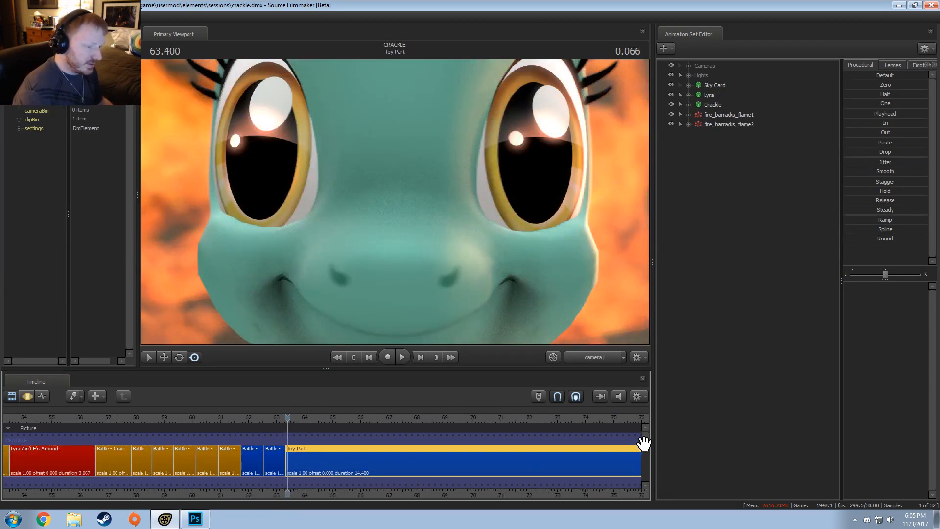
pyautogui.moveTo(644, 443); pyautogui.dragTo(644, 470)
pyautogui.scroll(2, 290, 476)
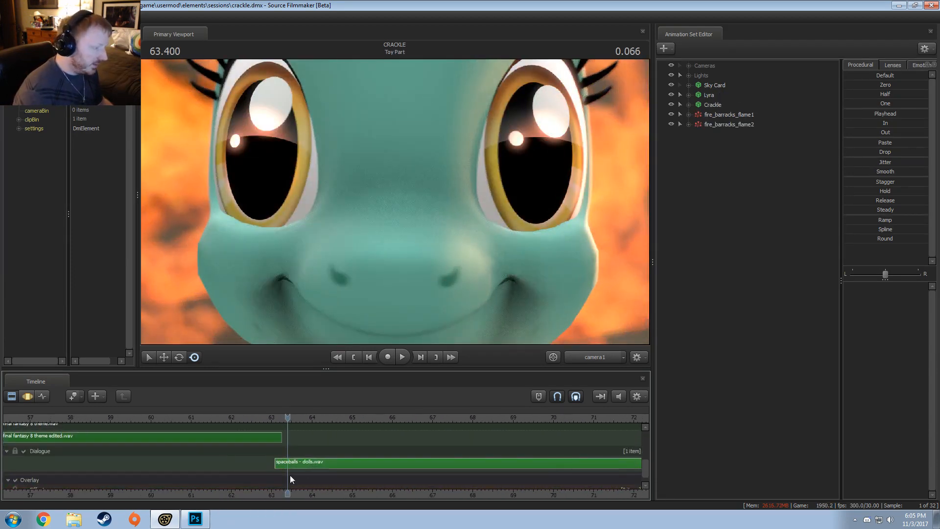
pyautogui.scroll(-2, 239, 481)
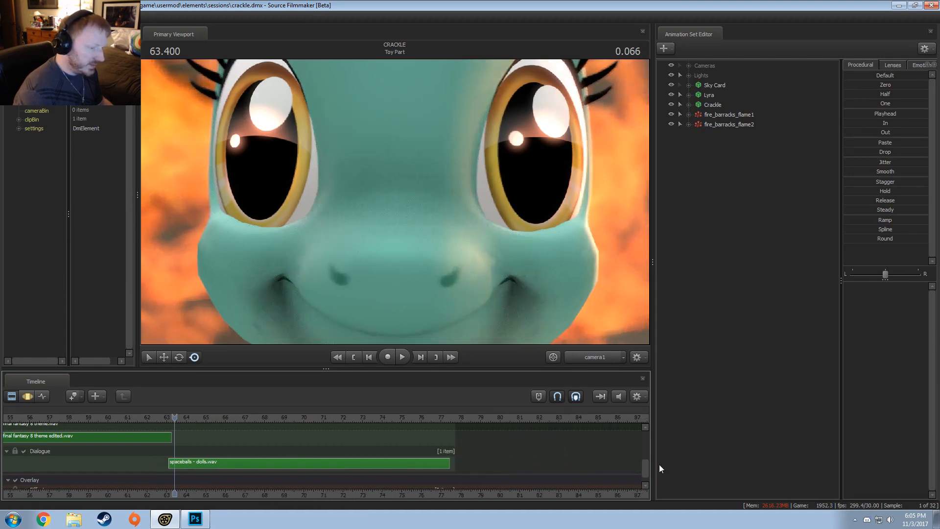
pyautogui.moveTo(647, 469); pyautogui.dragTo(646, 441)
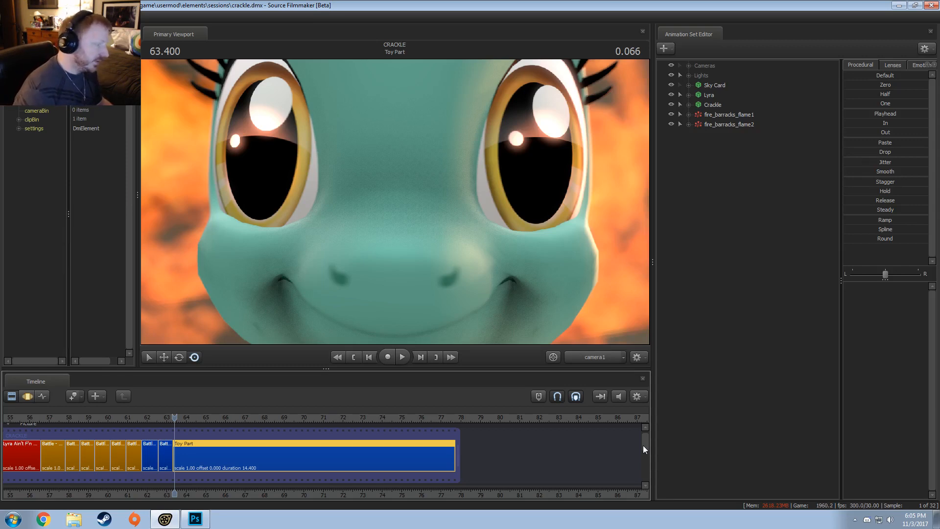
# Place the playhead at 63.366, at the beginning of the Toy Part shot
pyautogui.scroll(3, 229, 468)
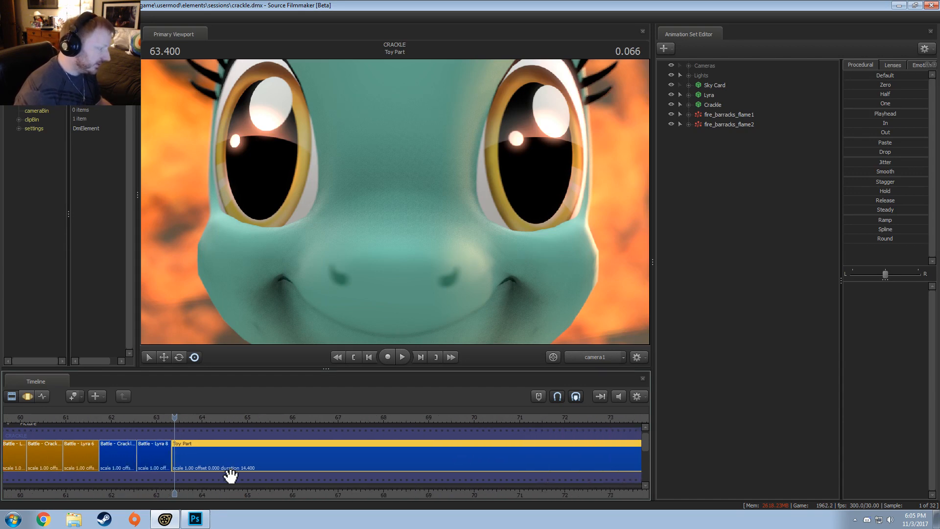
pyautogui.moveTo(230, 492); pyautogui.dragTo(184, 493, button='middle')
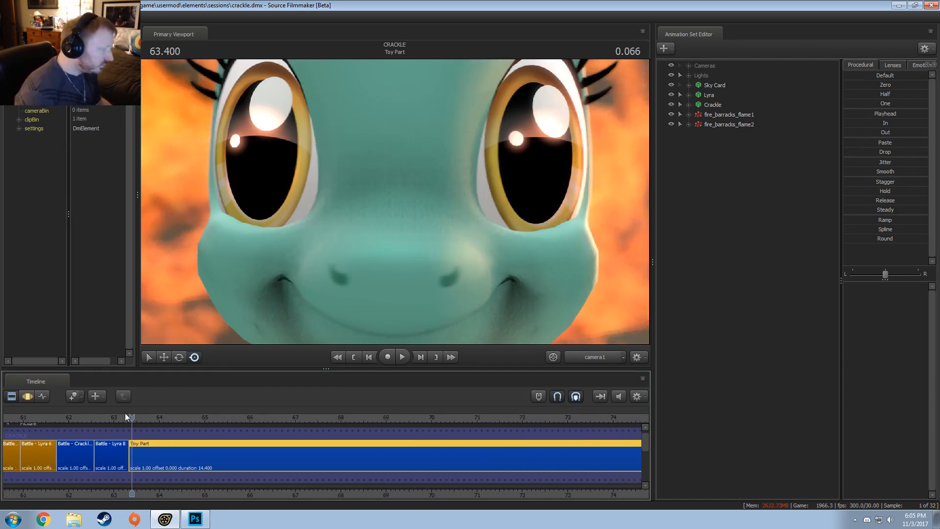
pyautogui.moveTo(128, 416); pyautogui.dragTo(130, 417)
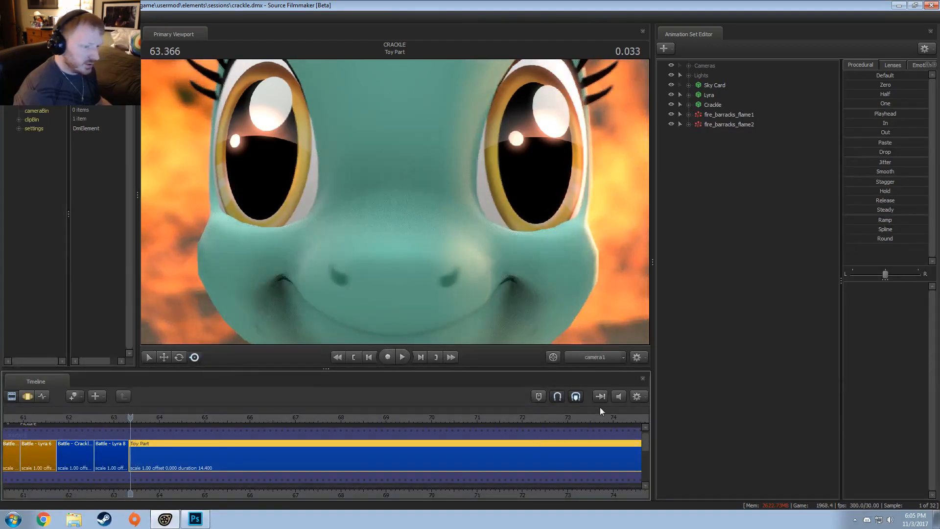
# Split the Toy Part shot at 77.433, near its end, and select the short piece after the cut
pyautogui.scroll(-4, 245, 461)
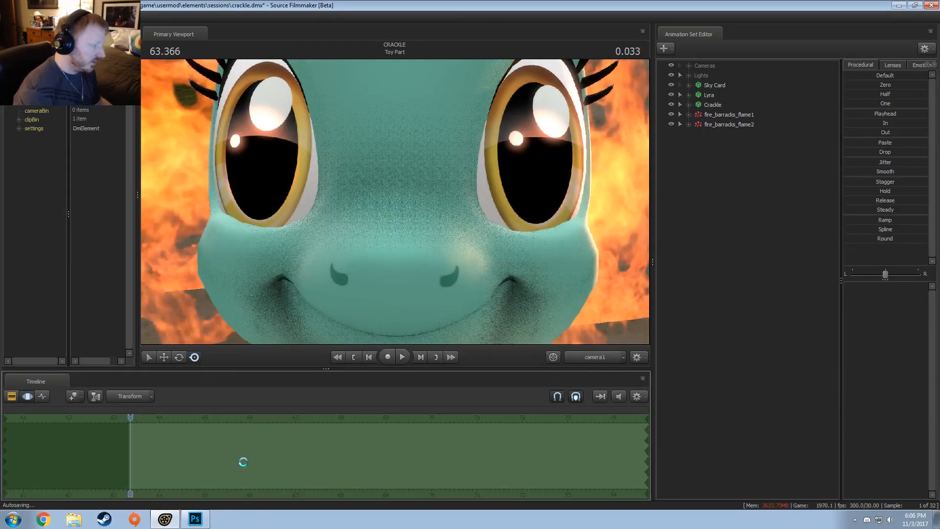
pyautogui.click(348, 416)
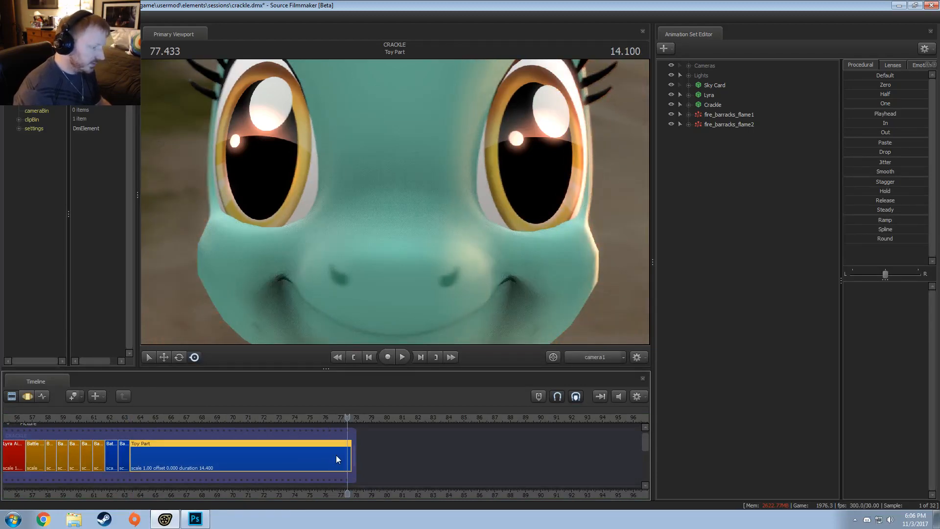
pyautogui.hotkey('ctrl', 'shift', 's')
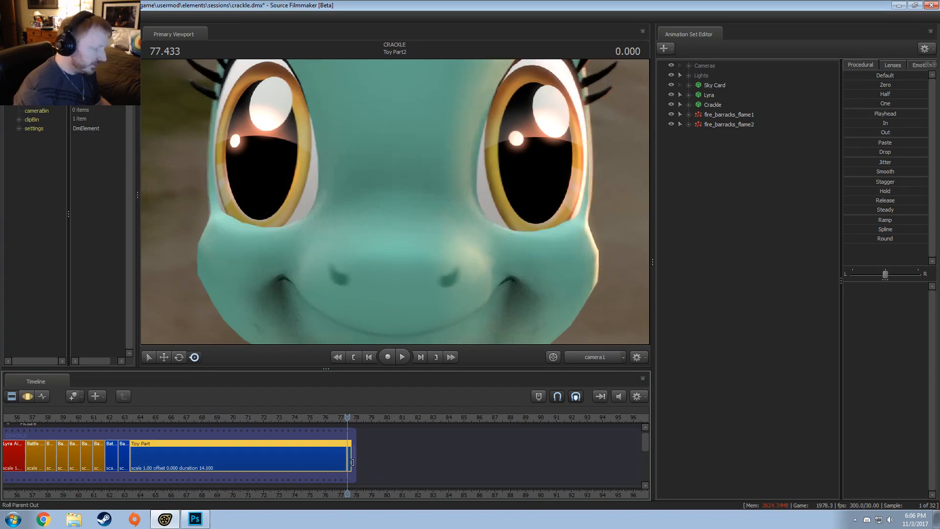
pyautogui.doubleClick(351, 454)
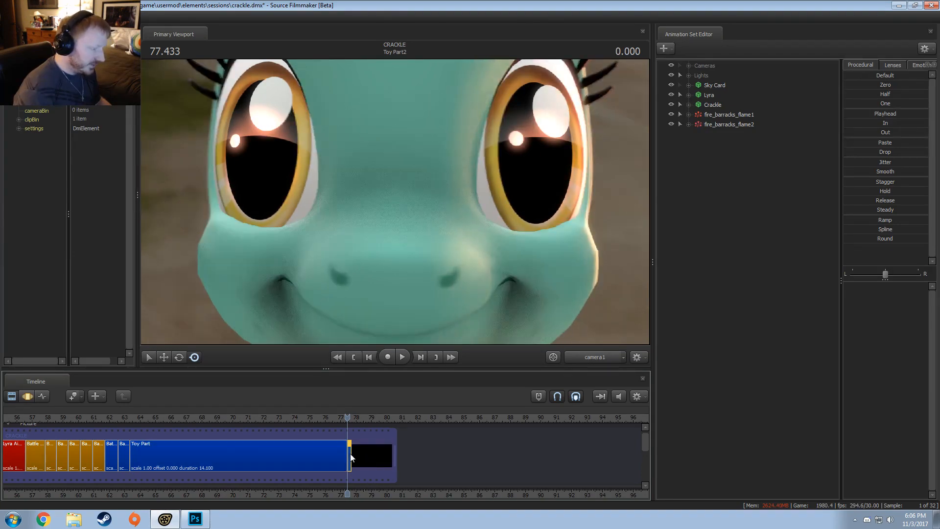
# Extend the short Toy Part2 shot to fill the black gap at the end of the sequence
pyautogui.doubleClick(368, 472)
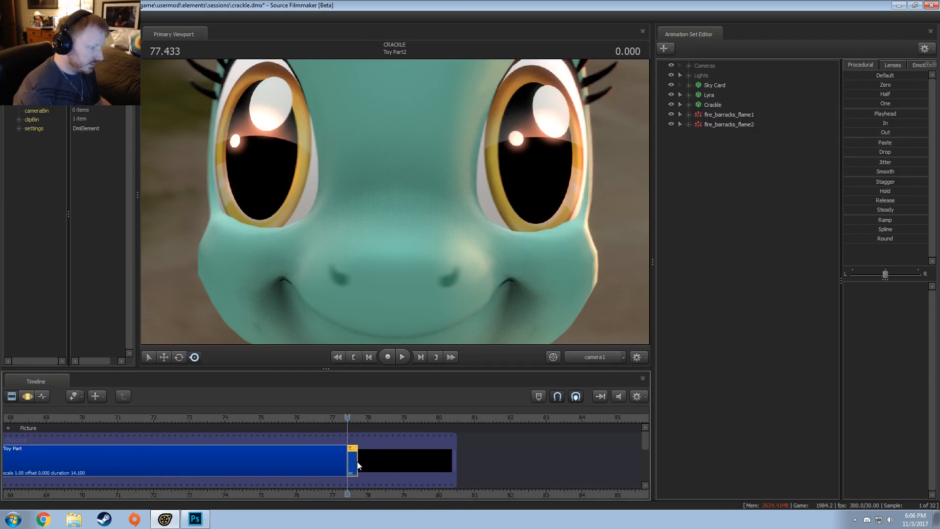
pyautogui.moveTo(357, 461); pyautogui.dragTo(348, 461)
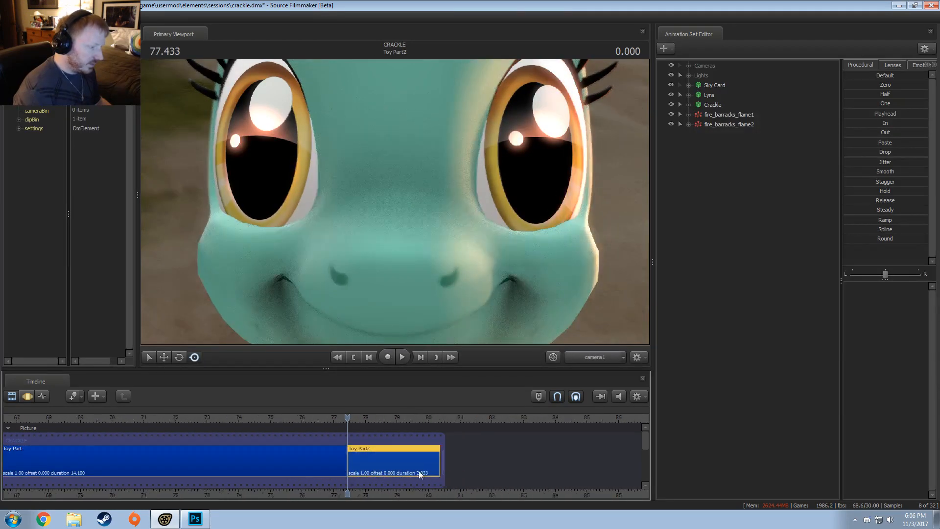
pyautogui.scroll(-3, 289, 449)
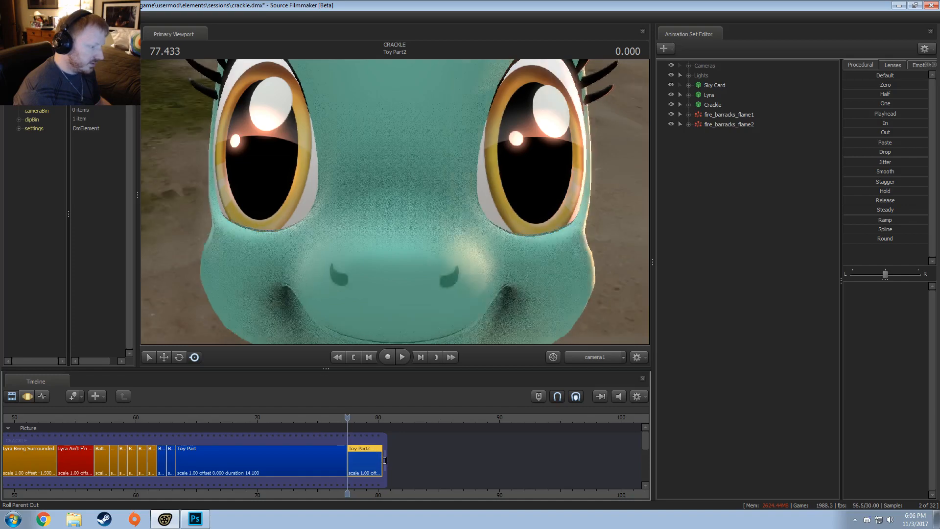
# Play the beginning of the Toy Part shot, stop at 65.033 and select that shot
pyautogui.moveTo(318, 427); pyautogui.dragTo(178, 423)
pyautogui.scroll(5, 183, 445)
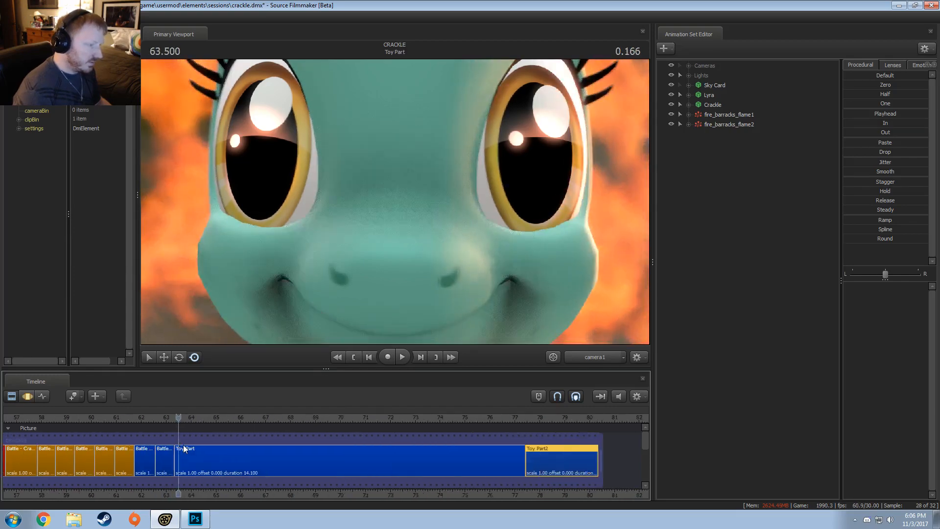
pyautogui.press('space')
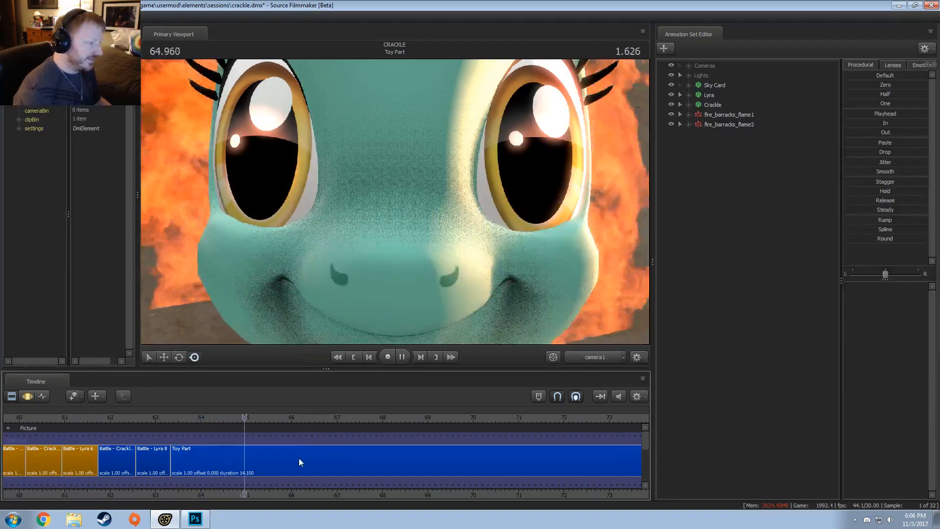
pyautogui.click(275, 460)
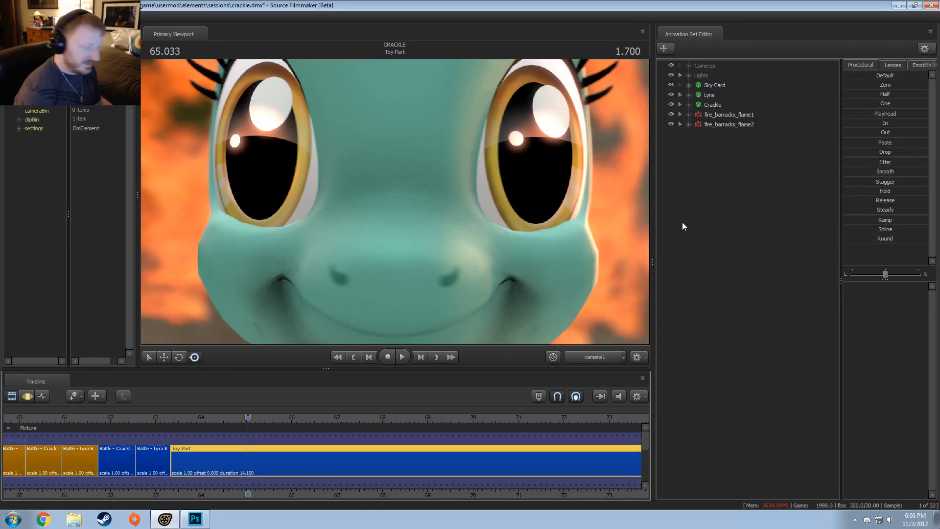
pyautogui.rightClick(503, 178)
pyautogui.click(522, 200)
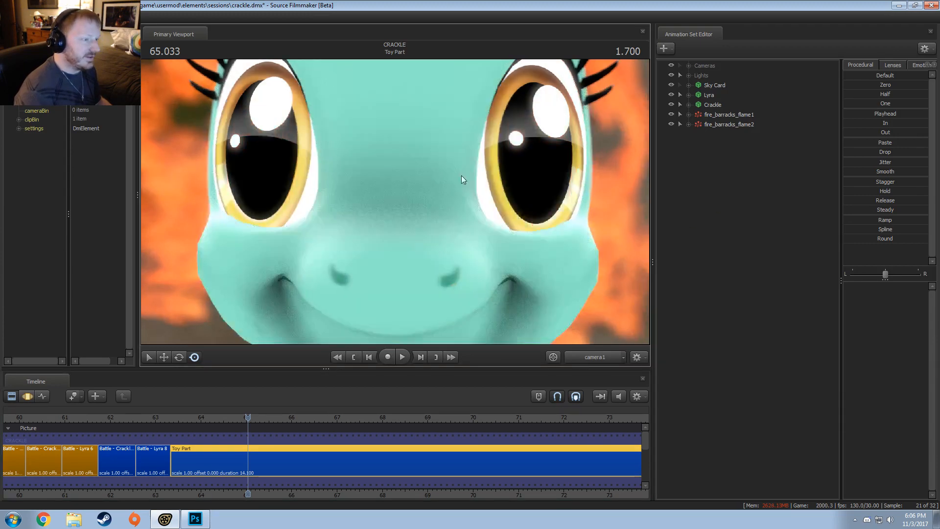
pyautogui.rightClick(461, 176)
pyautogui.click(491, 198)
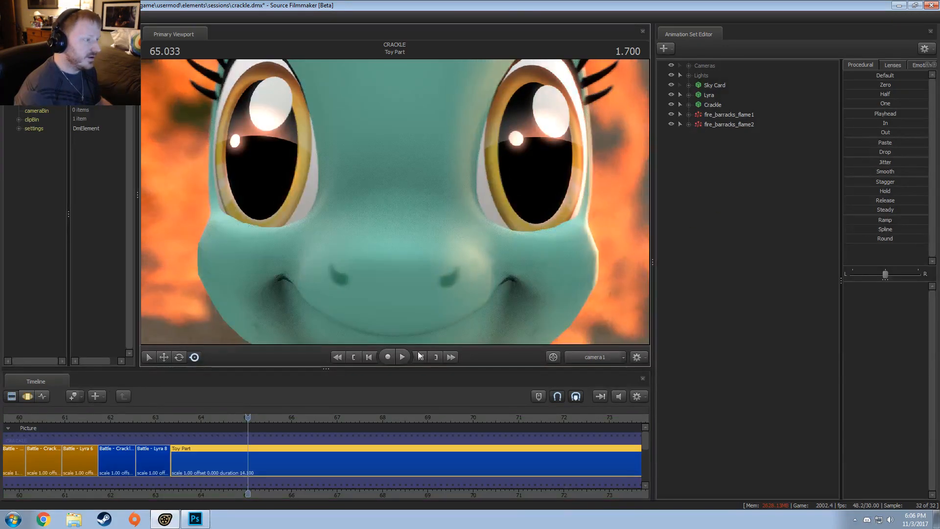
# Delete the Sky Card, Lyra, Crackle, fire_barracks_flame1 and fire_barracks_flame2 animation sets from the Toy Part shot
pyautogui.scroll(-3, 286, 442)
pyautogui.scroll(-3, 286, 442)
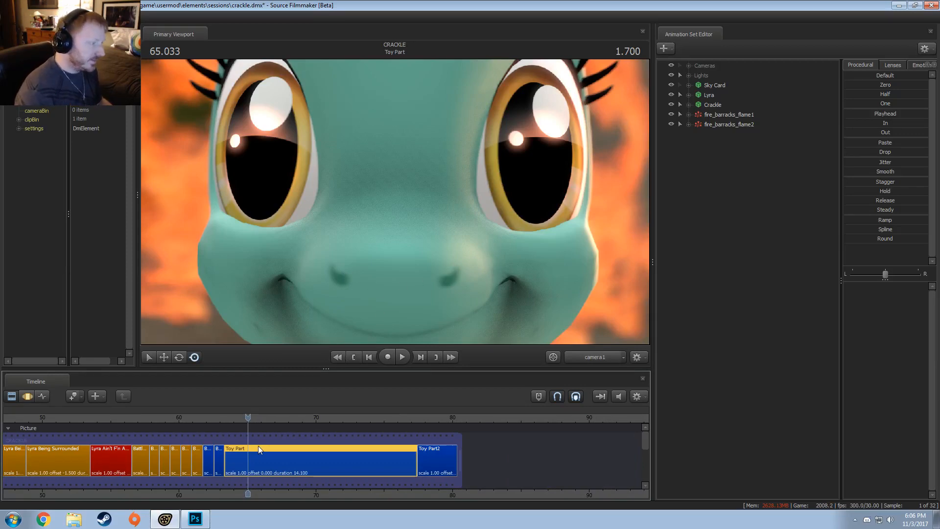
pyautogui.scroll(5, 258, 450)
pyautogui.click(715, 126)
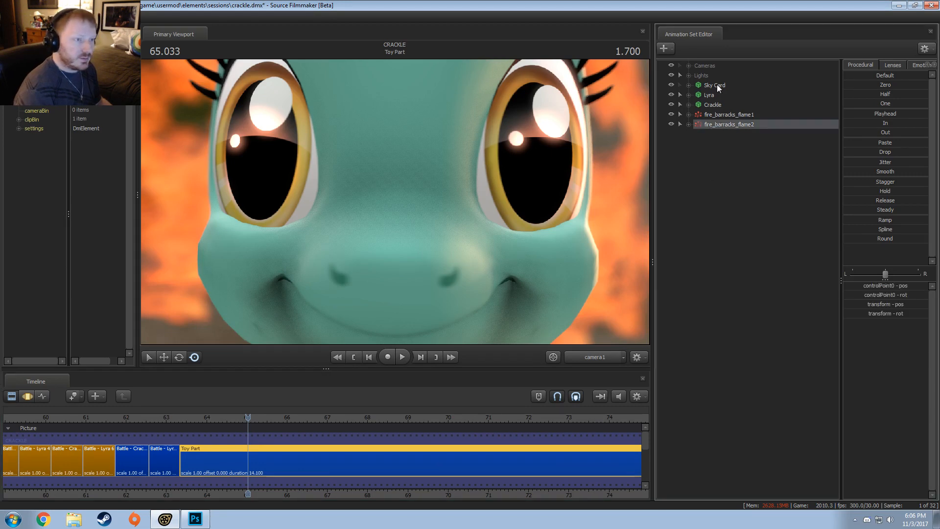
pyautogui.keyDown('shift'); pyautogui.click(709, 86); pyautogui.keyUp('shift')
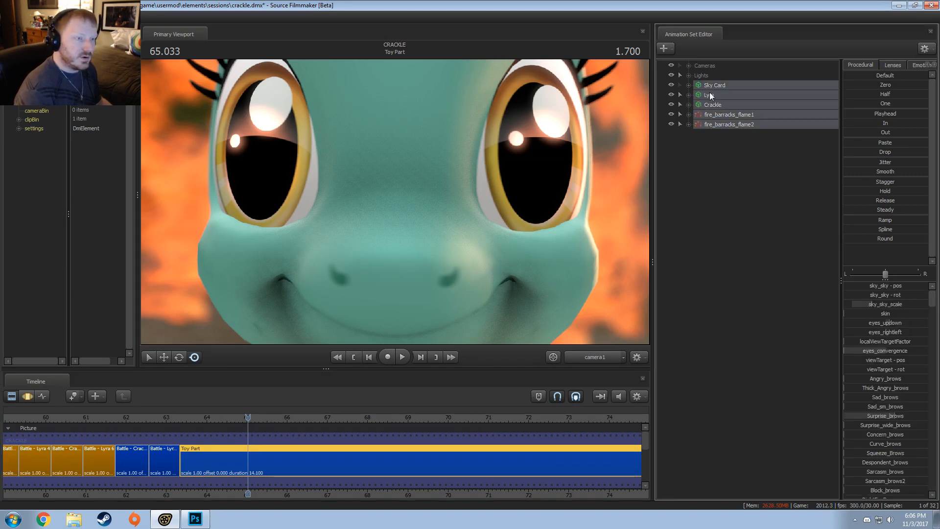
pyautogui.keyDown('ctrl'); pyautogui.click(714, 96); pyautogui.keyUp('ctrl')
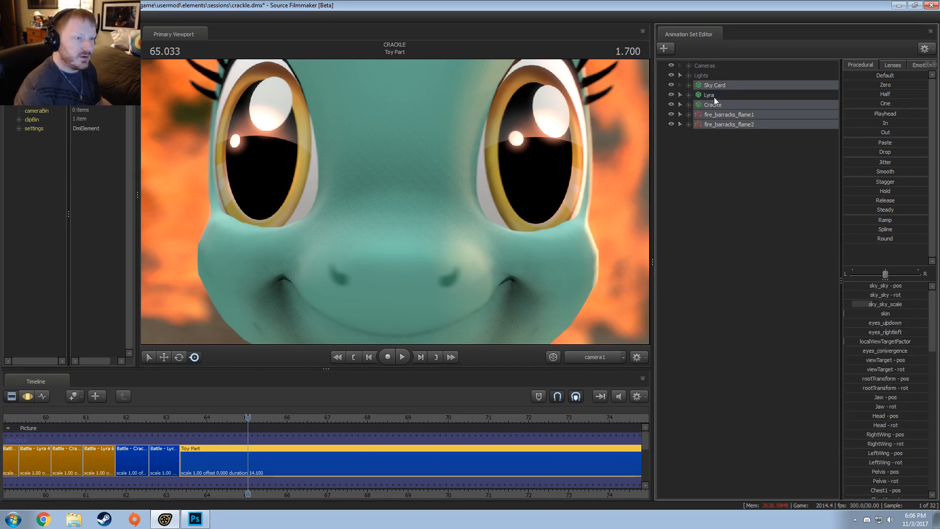
pyautogui.keyDown('ctrl'); pyautogui.click(715, 105); pyautogui.keyUp('ctrl')
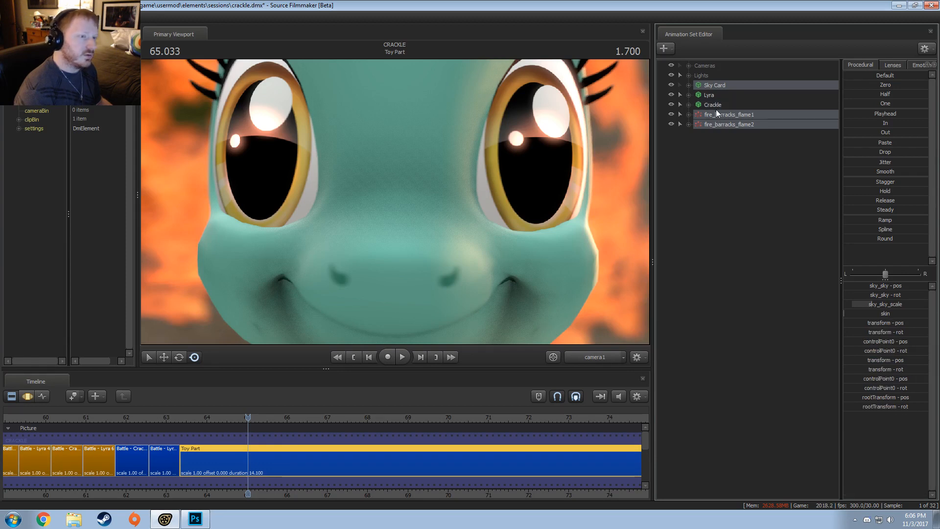
pyautogui.keyDown('ctrl'); pyautogui.click(716, 105); pyautogui.keyUp('ctrl')
pyautogui.keyDown('ctrl'); pyautogui.click(712, 96); pyautogui.keyUp('ctrl')
pyautogui.rightClick(711, 98)
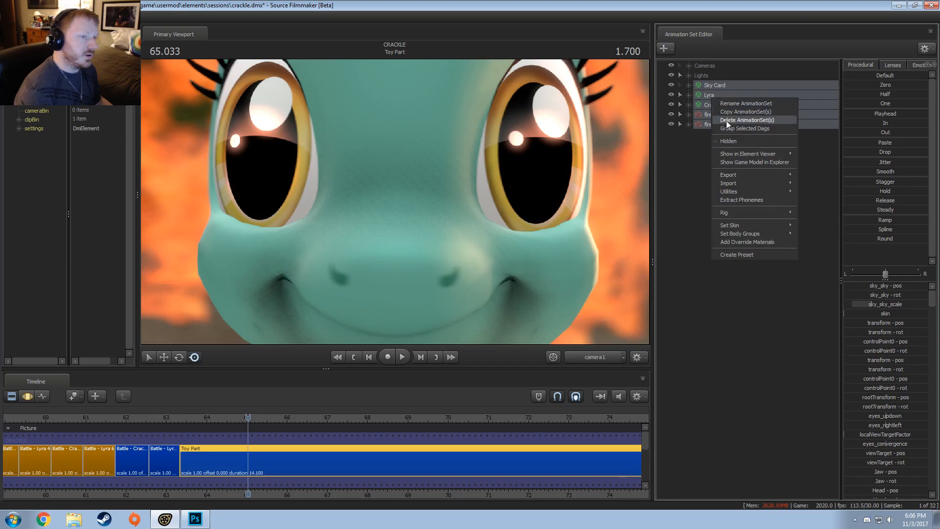
pyautogui.click(728, 121)
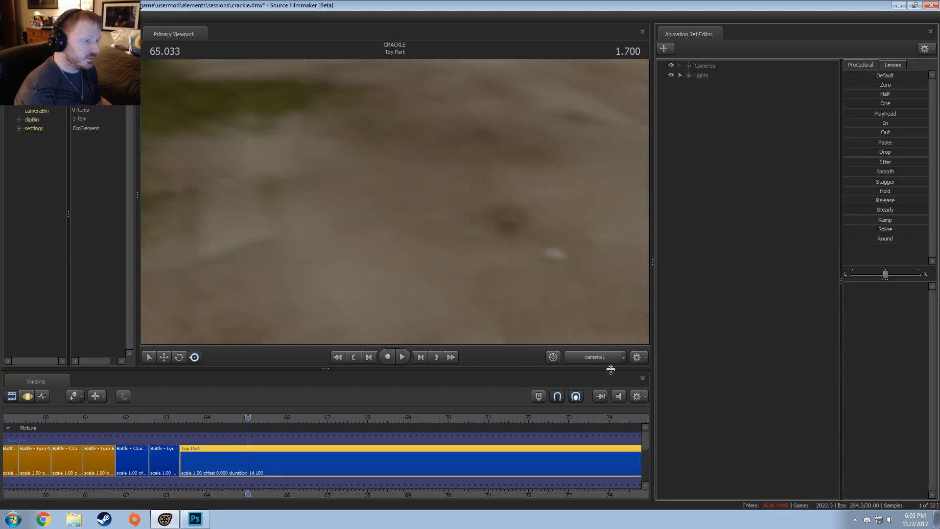
# Select the Main Camera and set the maximum of its aperture control to 10
pyautogui.press('F3')
pyautogui.press('F2')
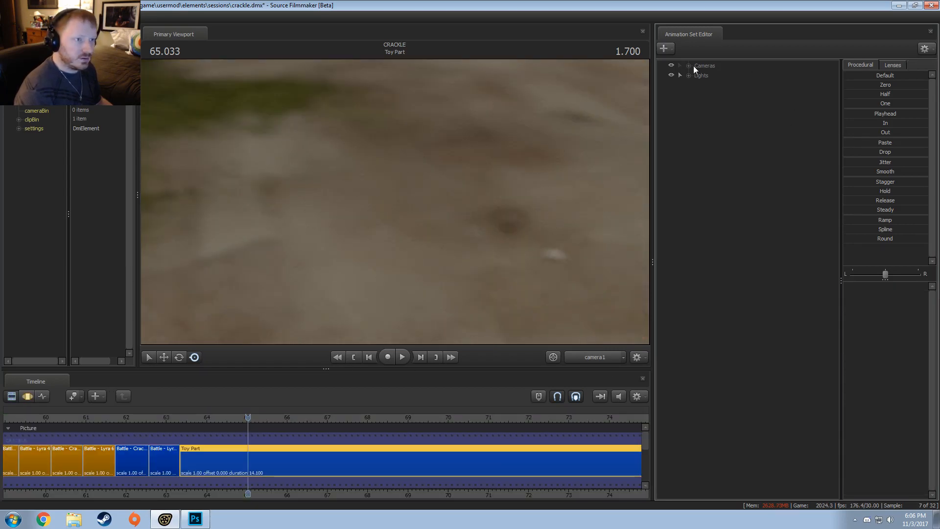
pyautogui.click(729, 76)
pyautogui.press('F3')
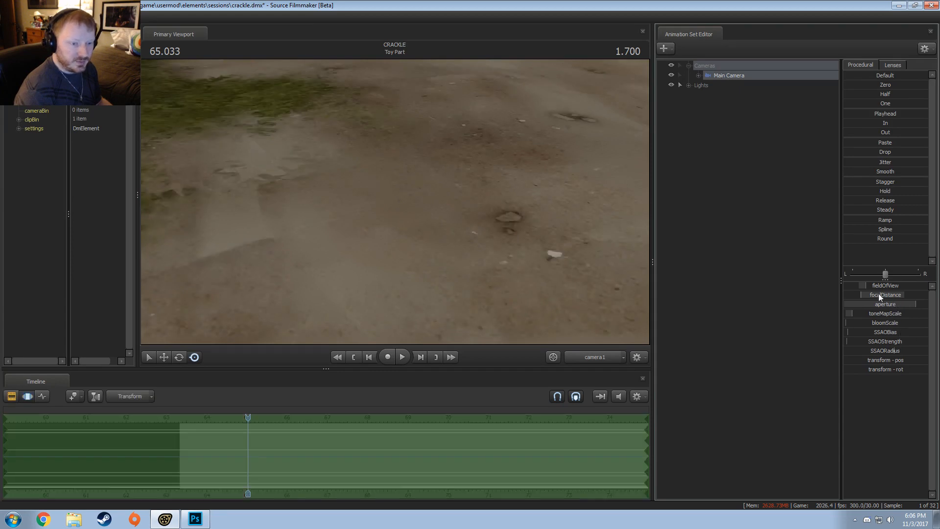
pyautogui.rightClick(874, 302)
pyautogui.click(879, 313)
pyautogui.moveTo(507, 253); pyautogui.dragTo(417, 259)
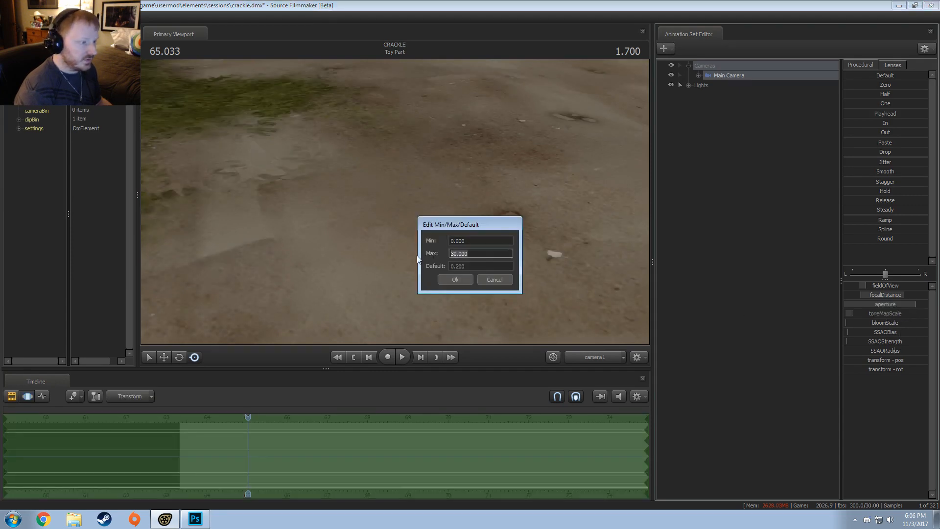
pyautogui.write('10')
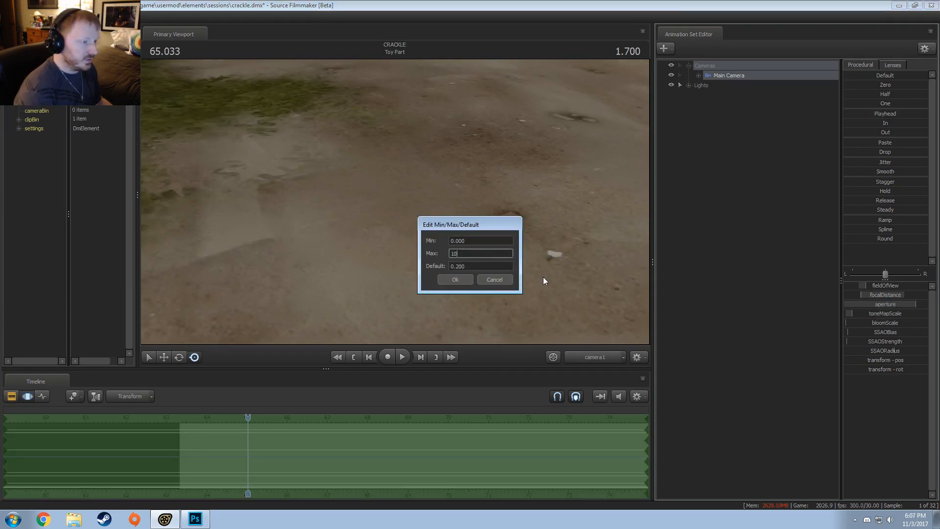
pyautogui.press('Return')
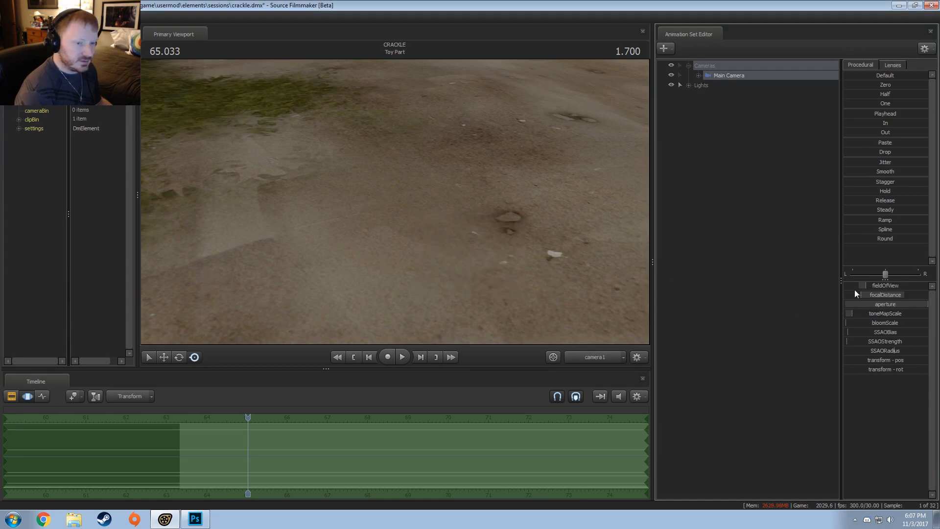
# Raise the Main Camera's focal distance to near the upper end of its range
pyautogui.press('F2')
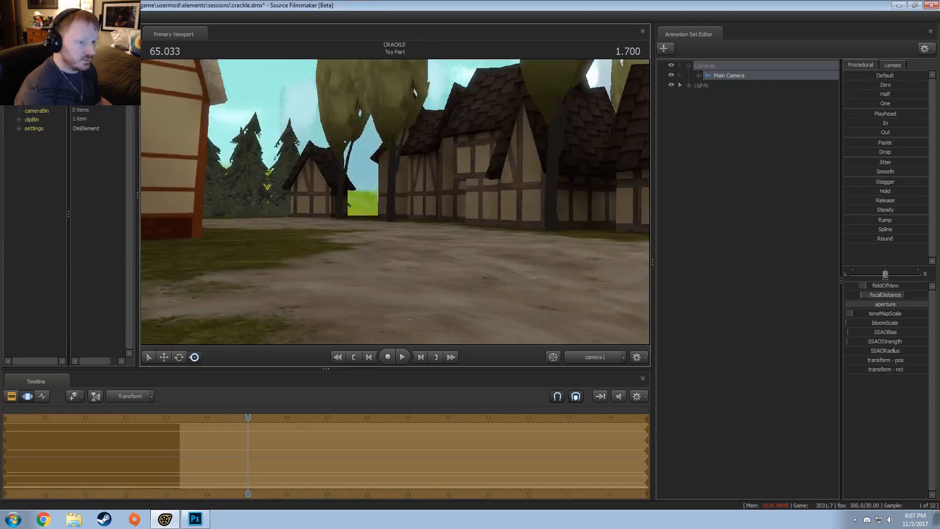
pyautogui.press('F3')
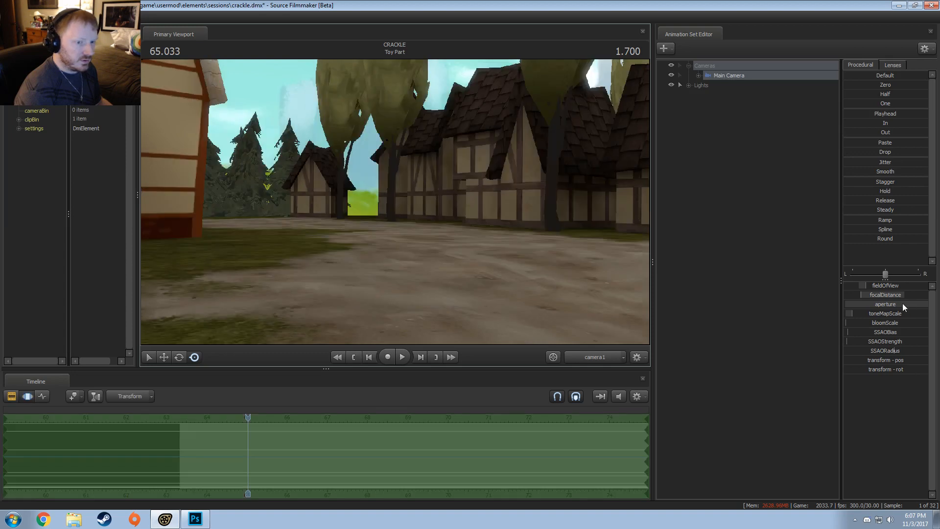
pyautogui.rightClick(892, 305)
pyautogui.click(893, 309)
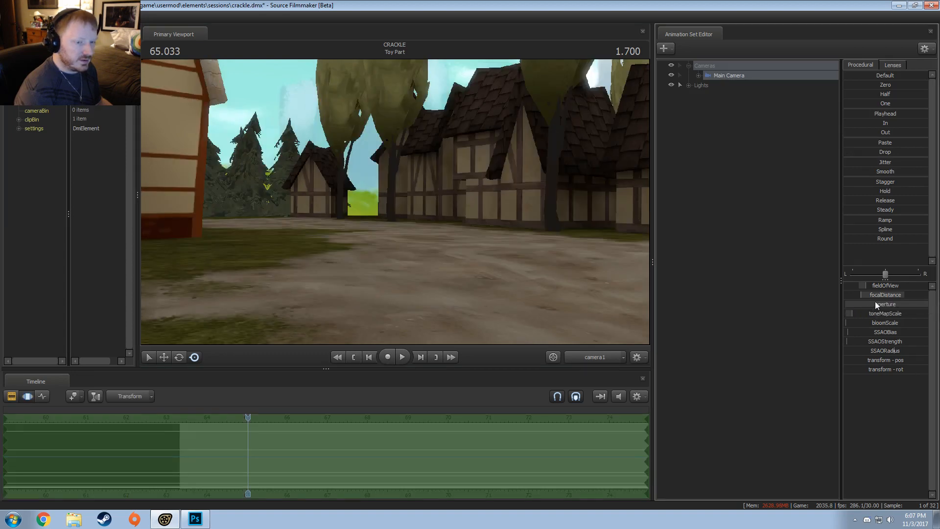
pyautogui.moveTo(881, 293); pyautogui.dragTo(911, 293)
pyautogui.press('F2')
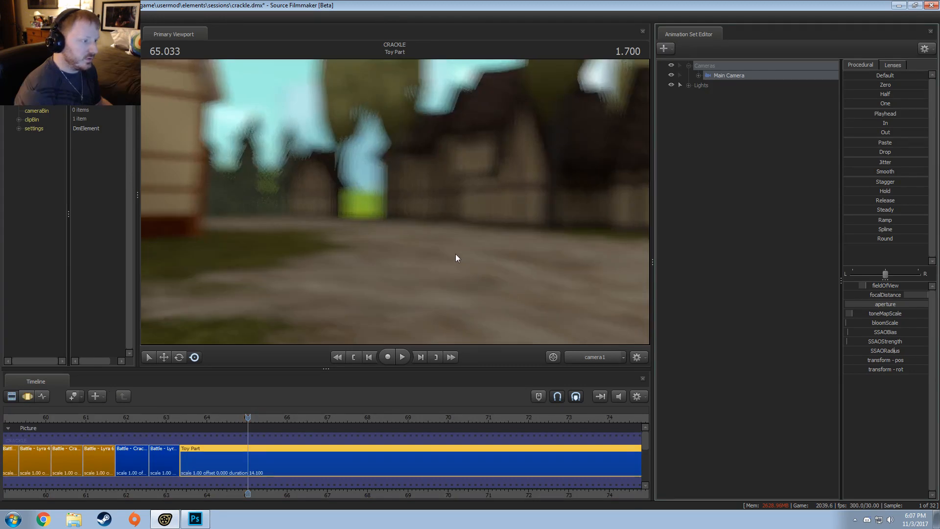
pyautogui.moveTo(456, 254); pyautogui.dragTo(394, 204)
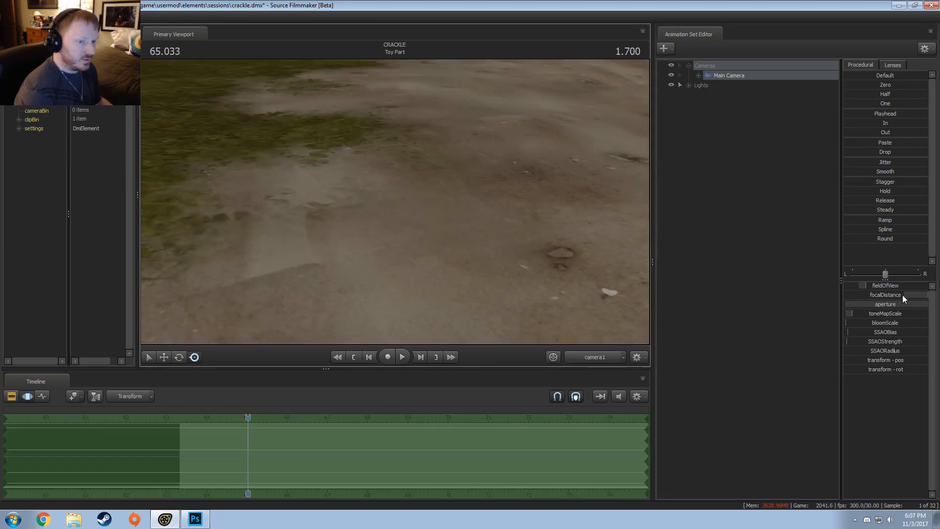
# Lower the Main Camera's aperture to a small fraction of its range, leaving its limits as they are
pyautogui.rightClick(894, 304)
pyautogui.click(905, 318)
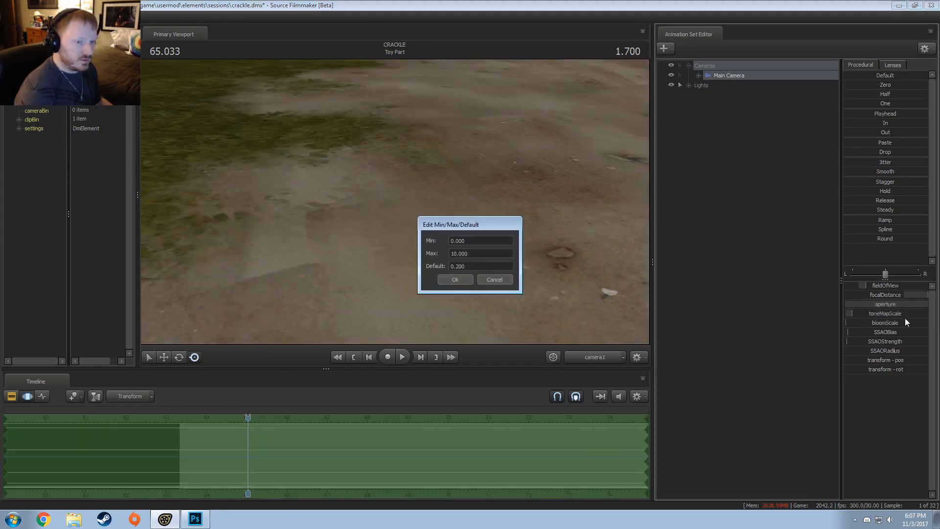
pyautogui.doubleClick(477, 255)
pyautogui.click(500, 279)
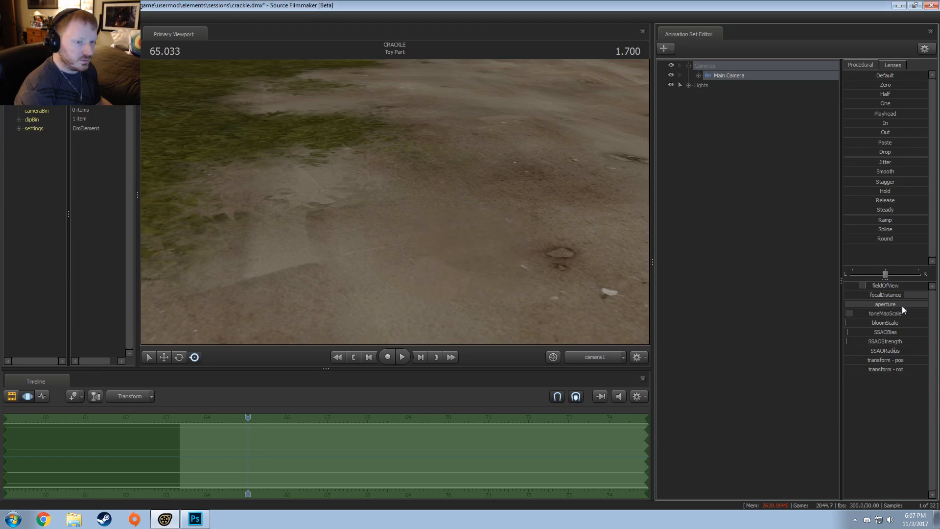
pyautogui.click(901, 304)
pyautogui.press('F2')
pyautogui.press('F3')
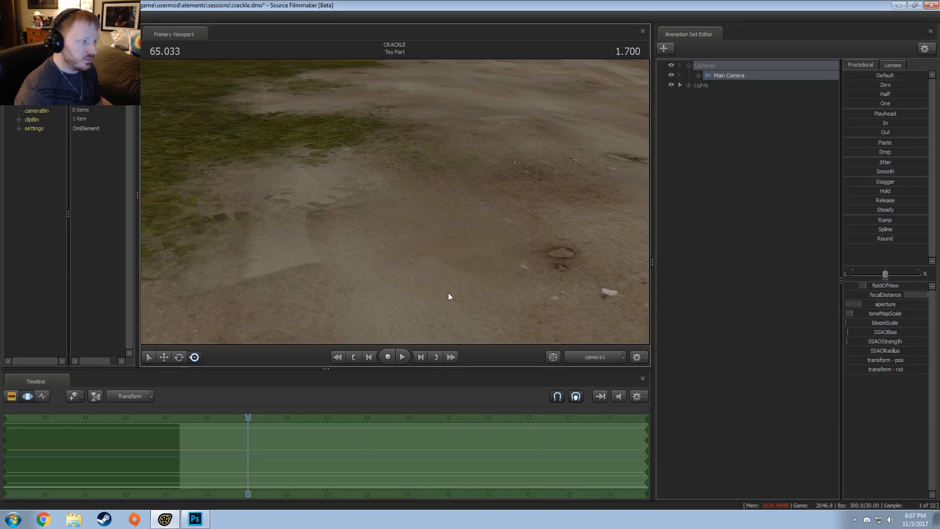
# Reposition the Main Camera over the patch of ground lit by the orange glow
pyautogui.press('F2')
pyautogui.press('F3')
pyautogui.moveTo(433, 275); pyautogui.dragTo(529, 69)
pyautogui.press('F2')
pyautogui.press('F3')
pyautogui.moveTo(394, 147); pyautogui.dragTo(394, 202)
pyautogui.press('w')
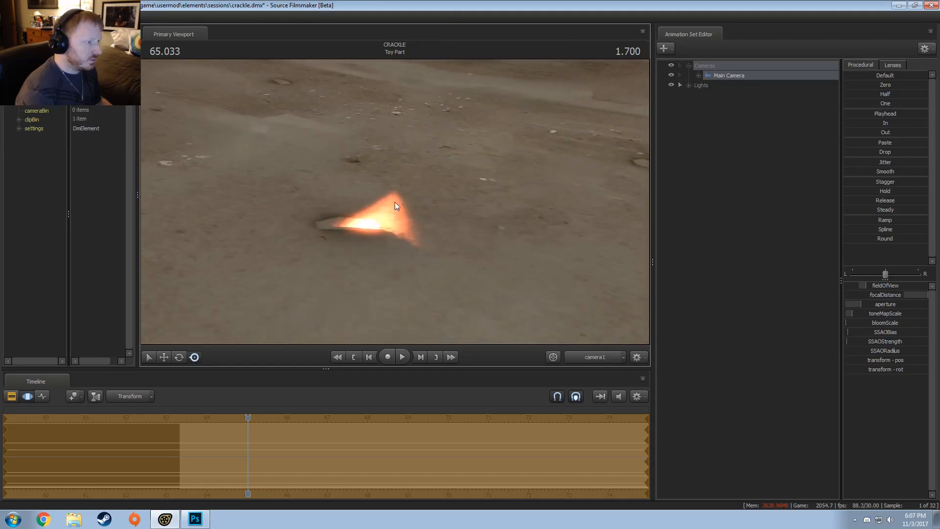
# Delete all the lights of the Toy Part shot, light1 through light9
pyautogui.click(689, 85)
pyautogui.click(721, 104)
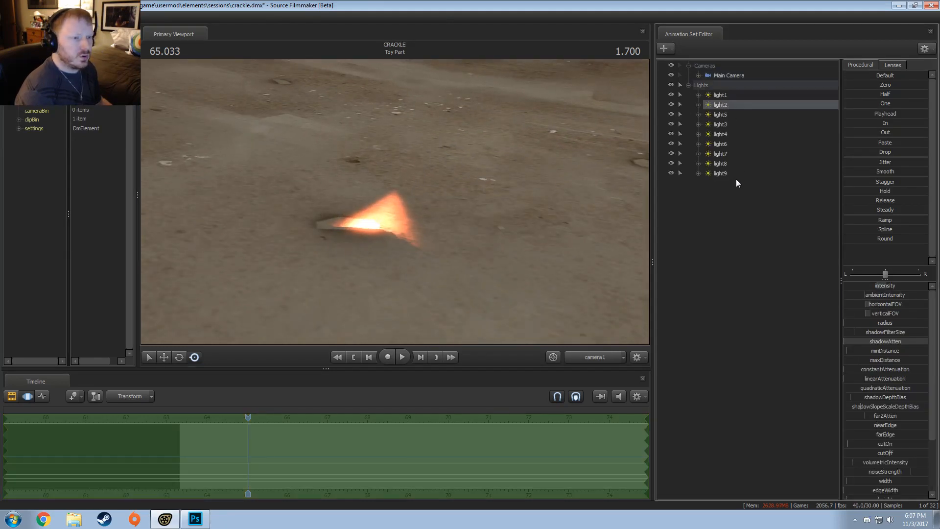
pyautogui.click(725, 179)
pyautogui.click(717, 95)
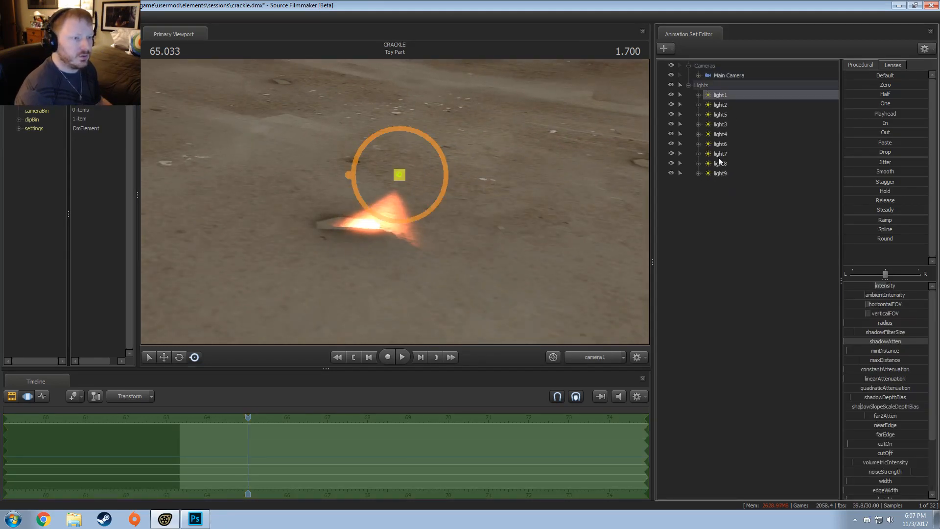
pyautogui.keyDown('shift'); pyautogui.click(718, 172); pyautogui.keyUp('shift')
pyautogui.rightClick(719, 173)
pyautogui.click(750, 193)
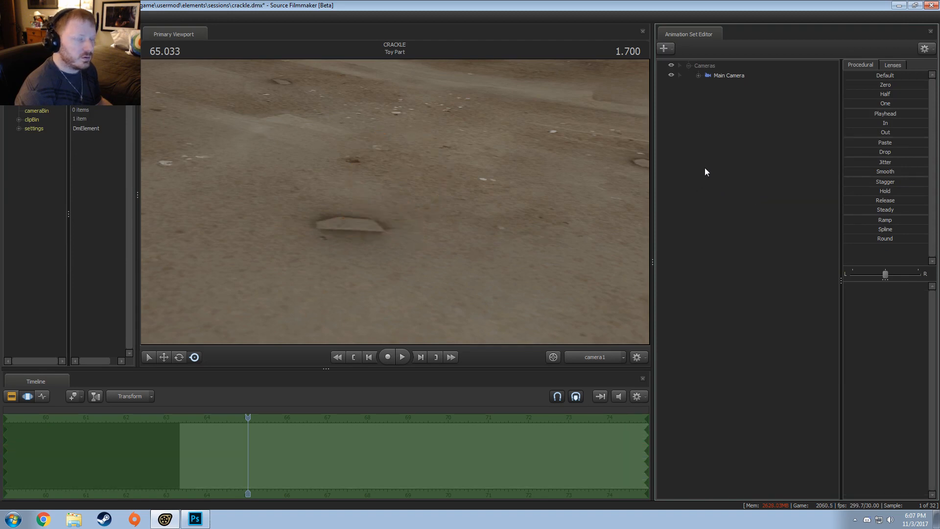
# Reframe the Main Camera at ground level towards the village houses, trees and rock wall
pyautogui.click(736, 76)
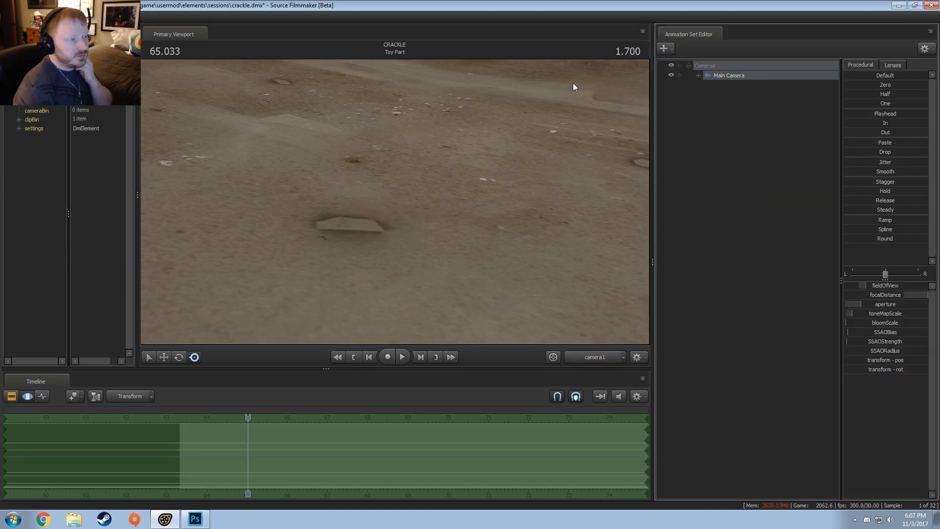
pyautogui.moveTo(574, 84); pyautogui.dragTo(674, 27)
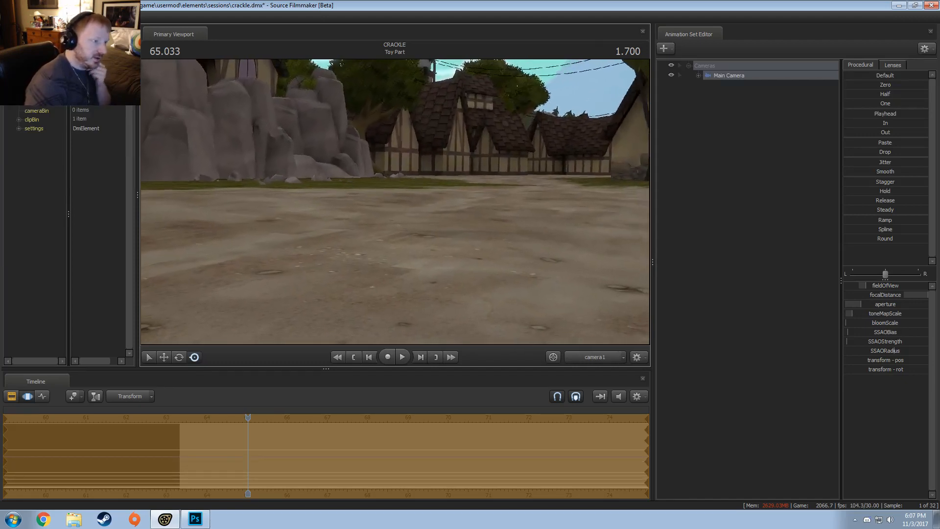
pyautogui.moveTo(352, 200); pyautogui.dragTo(386, 195)
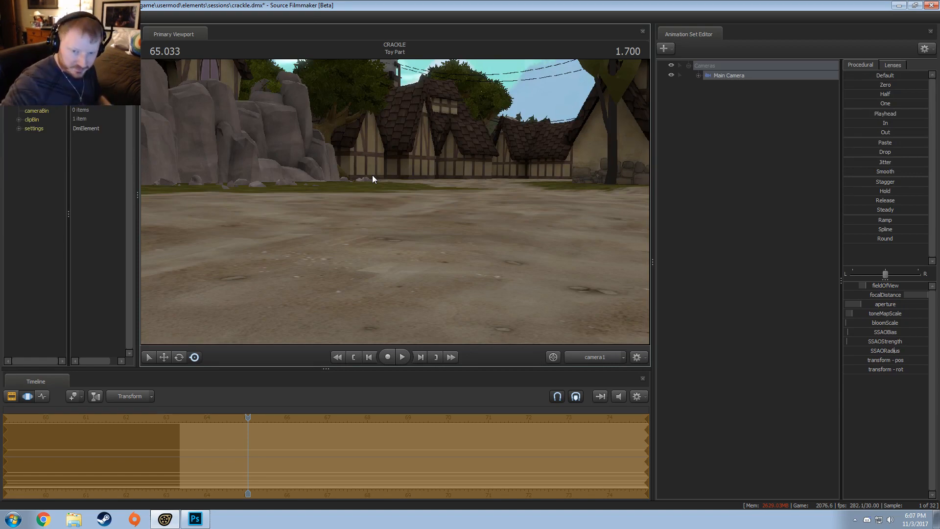
# Turn the Main Camera towards the village house and the large trees across the dirt clearing
pyautogui.moveTo(372, 175); pyautogui.dragTo(407, 243)
# Go back in the clip sequence and play the shot Scootaloo Hiding in House 2
pyautogui.press('F2')
pyautogui.scroll(-5, 246, 420)
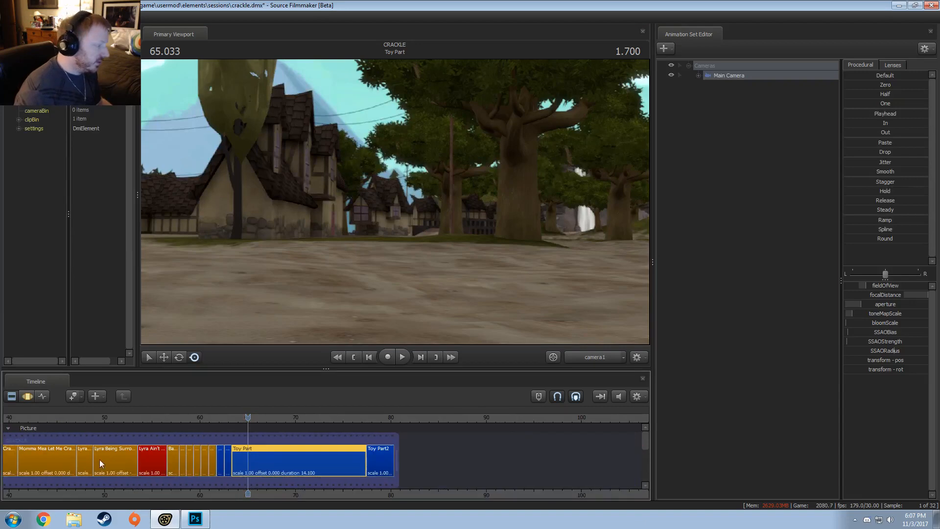
pyautogui.moveTo(117, 495); pyautogui.dragTo(318, 495, button='middle')
pyautogui.scroll(1, 154, 422)
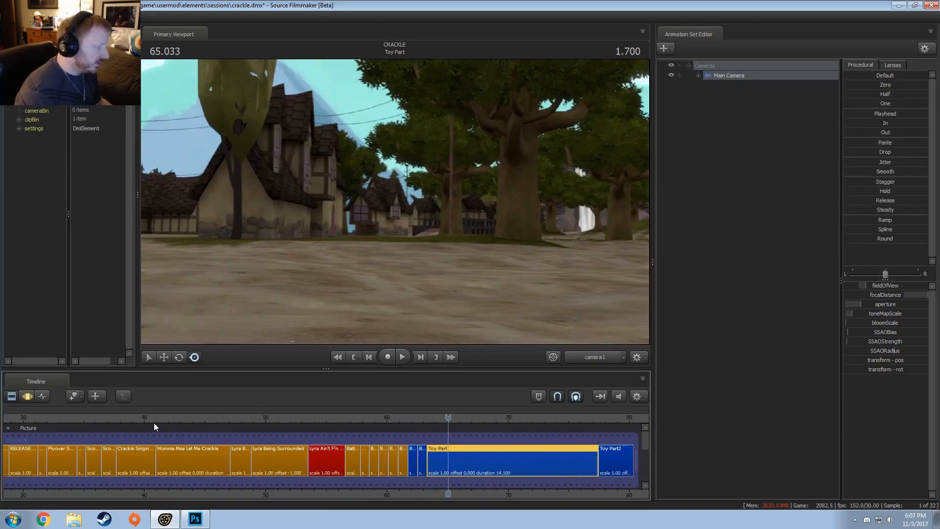
pyautogui.click(110, 417)
pyautogui.moveTo(110, 416); pyautogui.dragTo(110, 416)
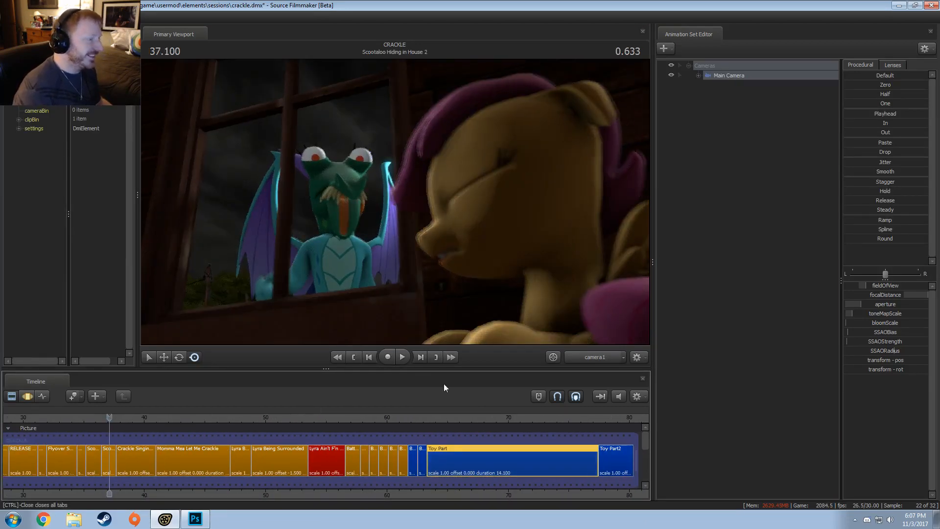
pyautogui.scroll(1, 99, 416)
pyautogui.press('space')
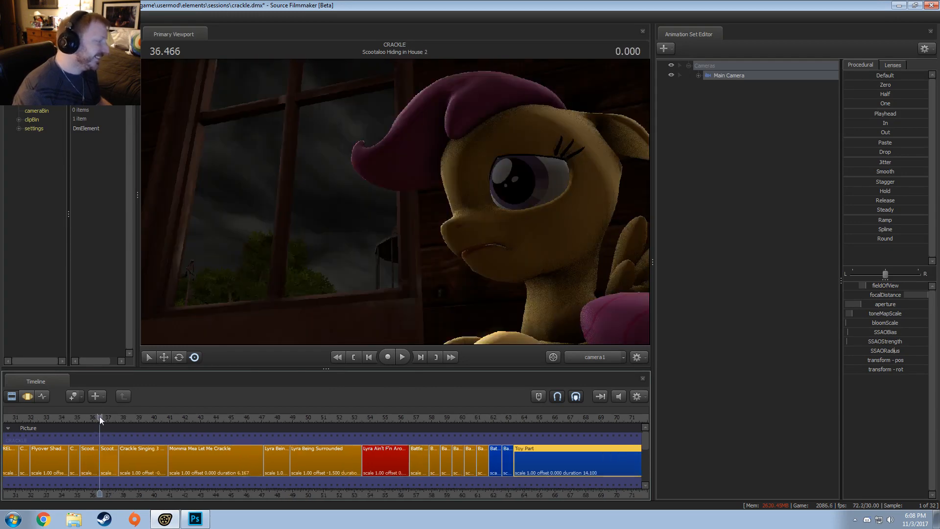
pyautogui.press('space')
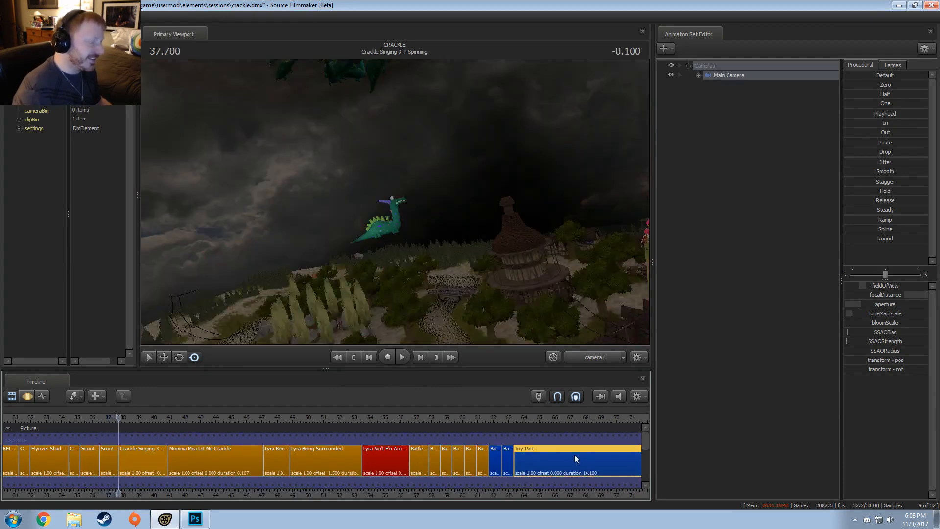
# Return the playhead to the start of the Toy Part shot and view the scene through the work camera
pyautogui.scroll(-1, 490, 425)
pyautogui.click(436, 415)
pyautogui.moveTo(436, 414); pyautogui.dragTo(434, 415)
pyautogui.scroll(5, 446, 454)
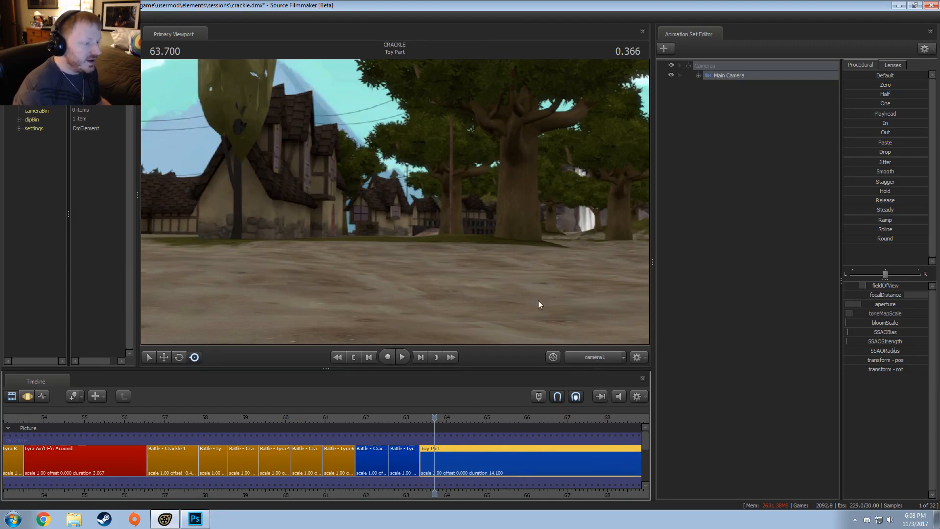
pyautogui.click(595, 357)
pyautogui.press('s')
pyautogui.moveTo(395, 202); pyautogui.dragTo(382, 171)
# Start an animation set for a new model, filter the models by twilight and preview vn_twilightsparkle_pj.mdl from several angles
pyautogui.rightClick(775, 196)
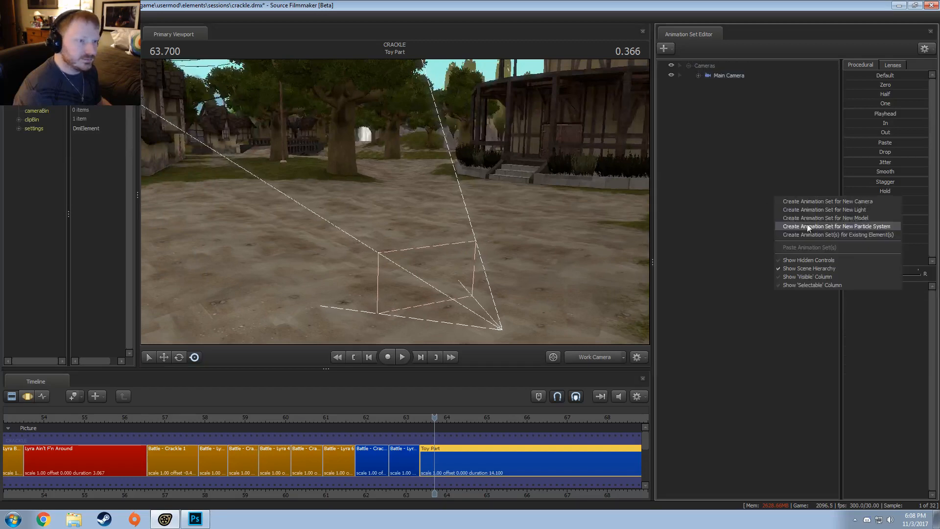
pyautogui.click(833, 225)
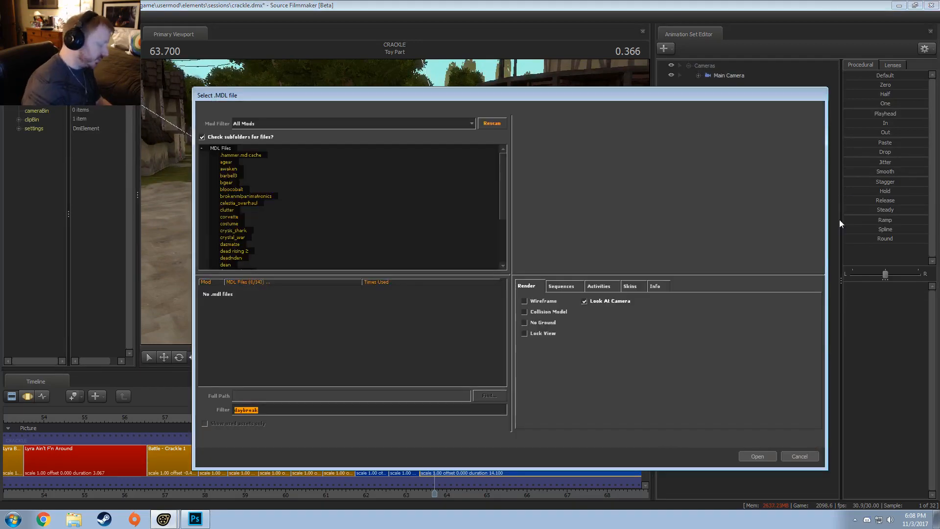
pyautogui.write('twilight')
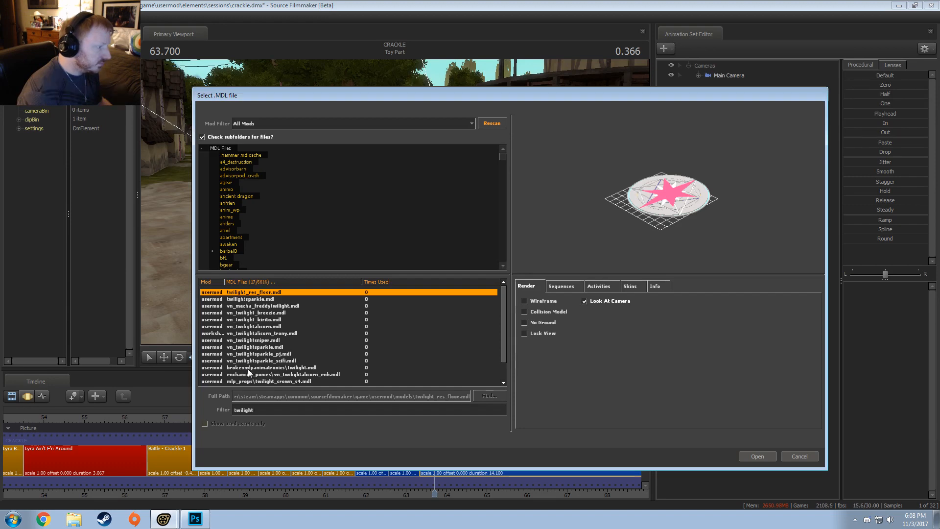
pyautogui.click(254, 354)
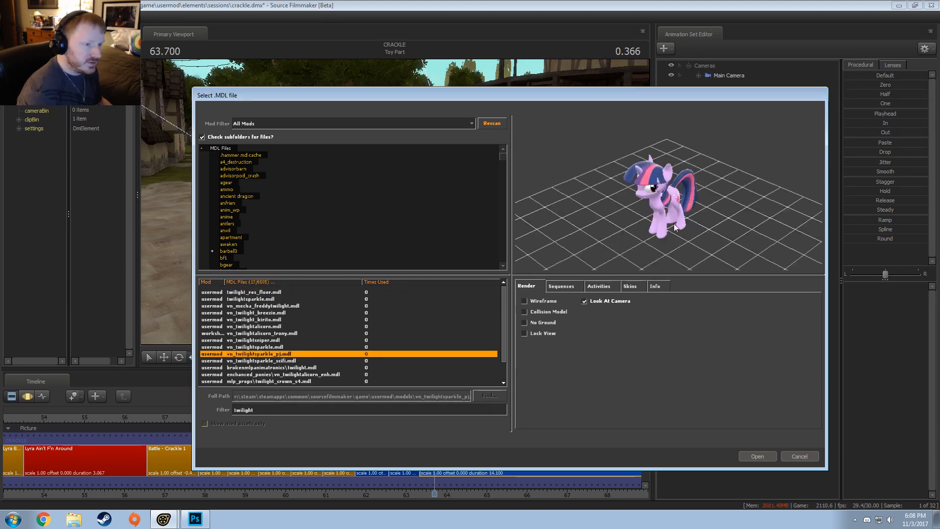
pyautogui.moveTo(668, 206); pyautogui.dragTo(668, 161, button='right')
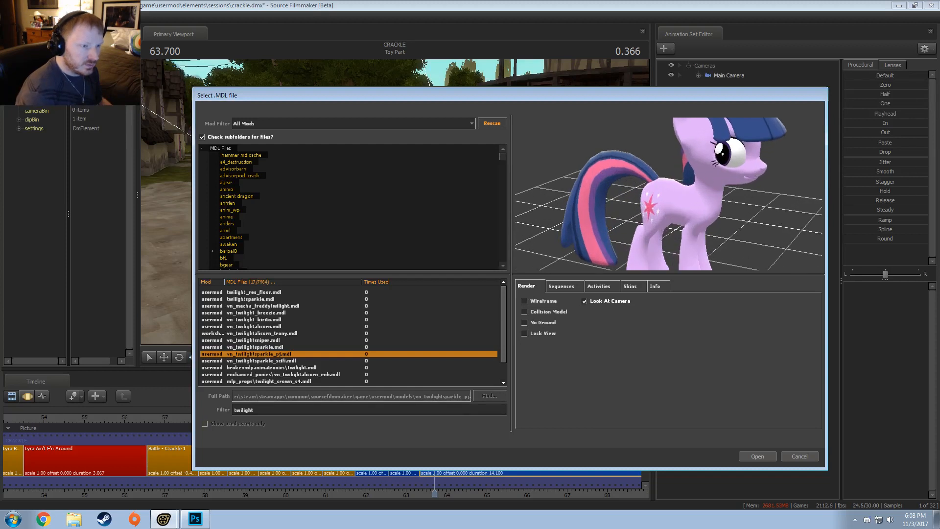
pyautogui.moveTo(668, 194); pyautogui.dragTo(571, 237)
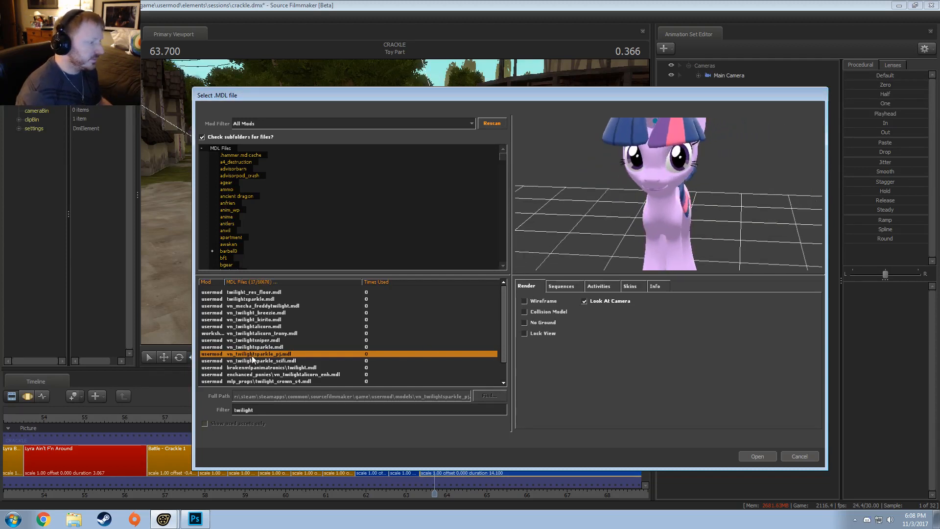
pyautogui.moveTo(717, 206); pyautogui.dragTo(637, 240)
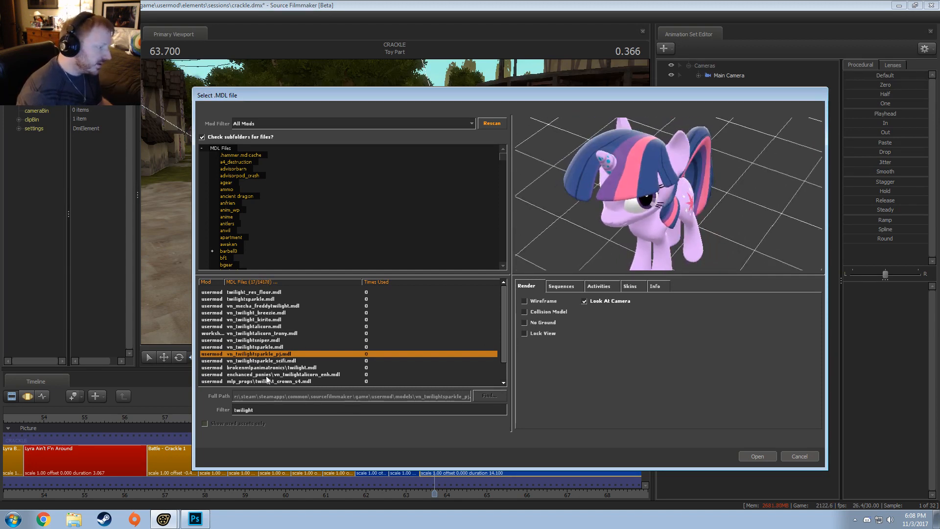
# Add the enchanced_ponies model vn_twilightalicorn_enh.mdl to the Toy Part shot
pyautogui.click(267, 375)
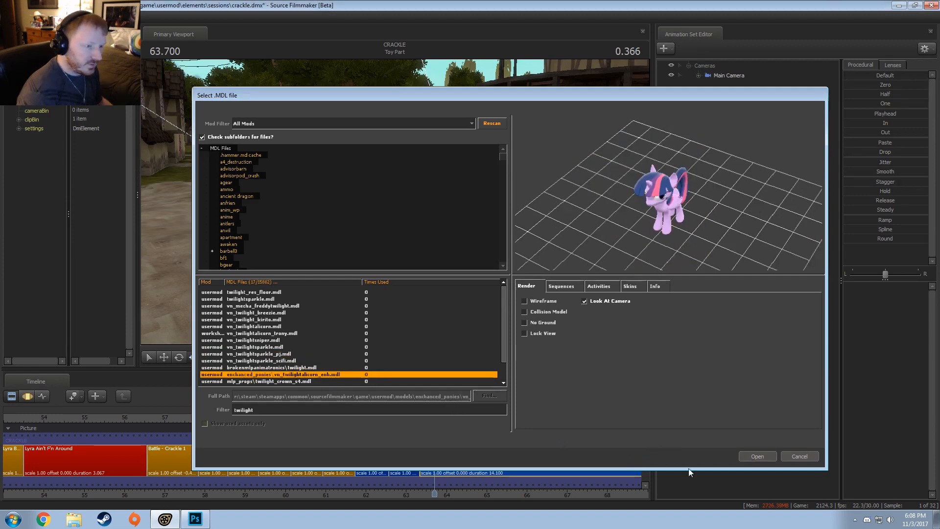
pyautogui.click(757, 456)
pyautogui.rightClick(710, 138)
pyautogui.click(692, 128)
pyautogui.rightClick(703, 131)
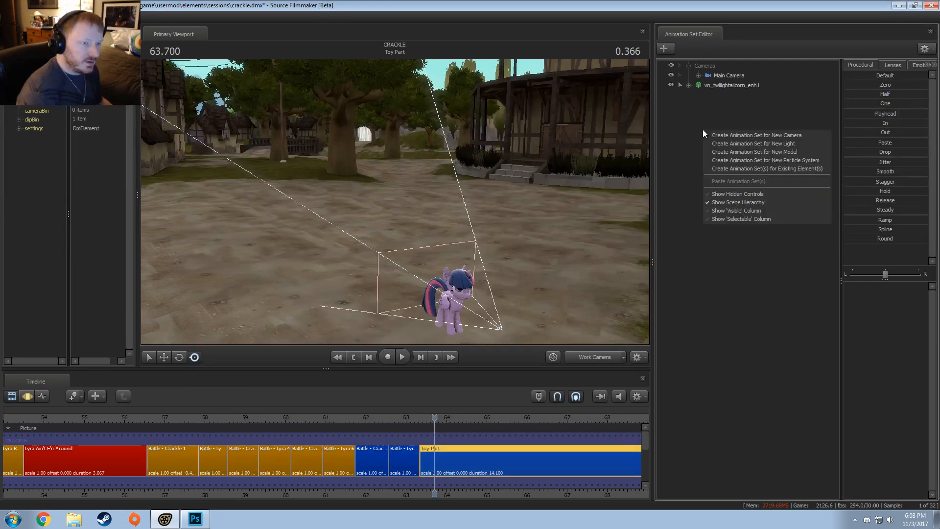
pyautogui.click(707, 117)
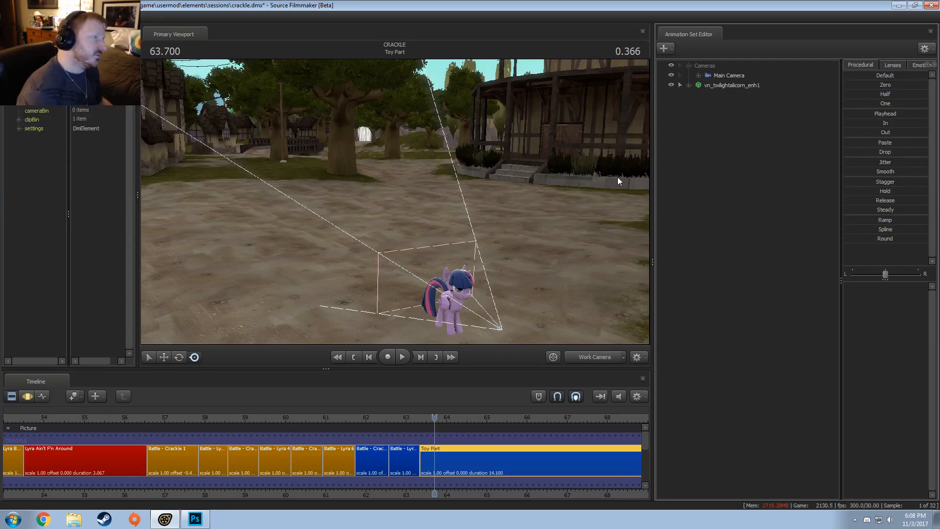
# Play back the opening seconds of the Toy Part shot to check its timing
pyautogui.moveTo(493, 265); pyautogui.dragTo(399, 202)
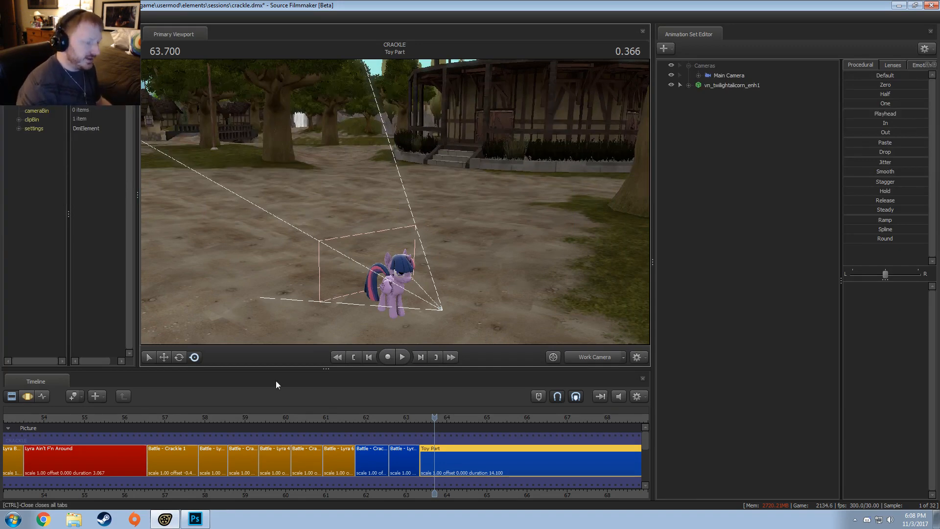
pyautogui.scroll(-2, 394, 480)
pyautogui.moveTo(474, 495); pyautogui.dragTo(221, 493)
pyautogui.press('space')
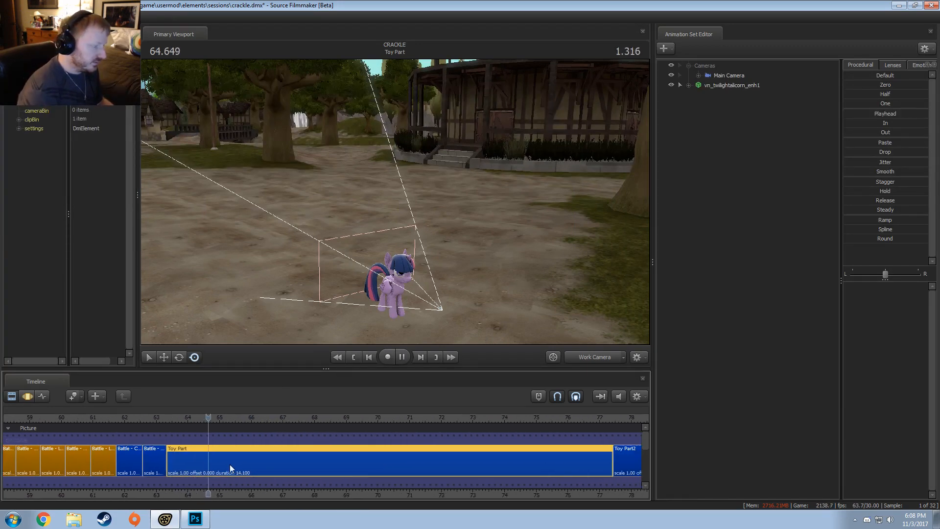
pyautogui.press('space')
pyautogui.moveTo(275, 449)
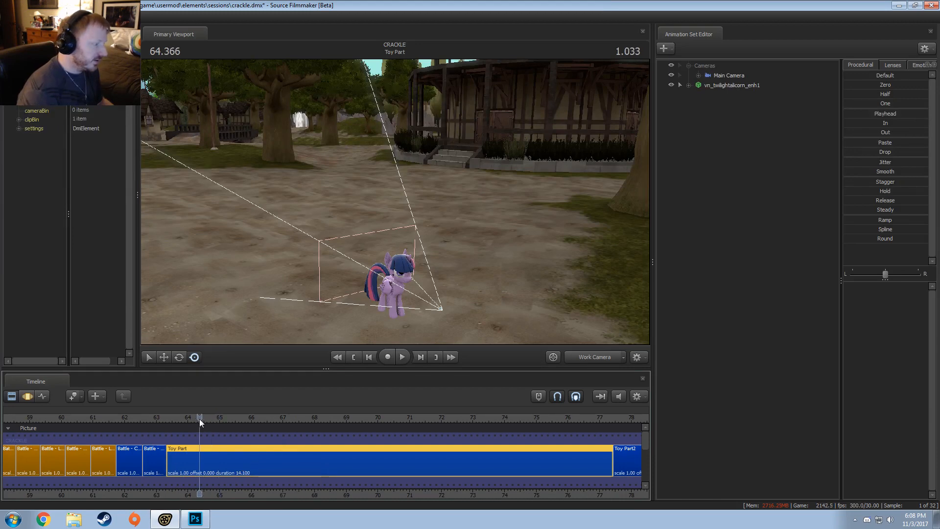
pyautogui.press('space')
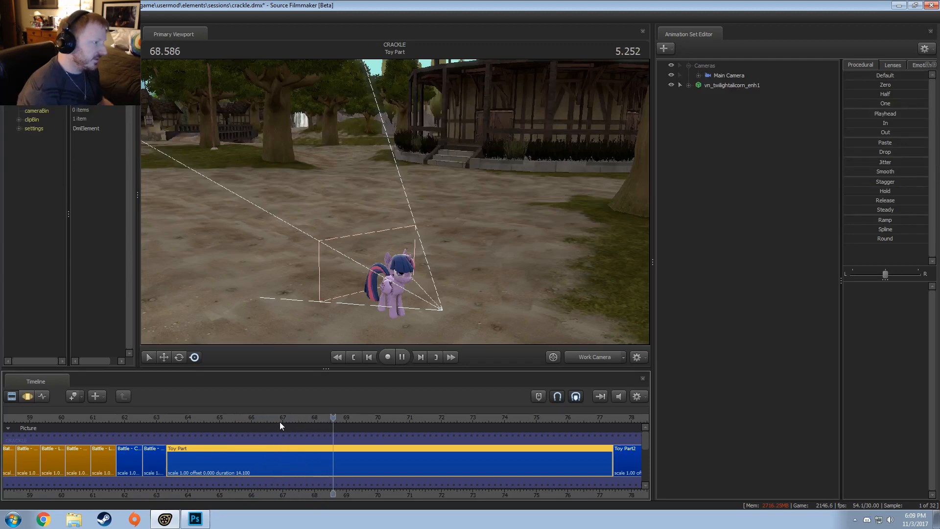
pyautogui.press('space')
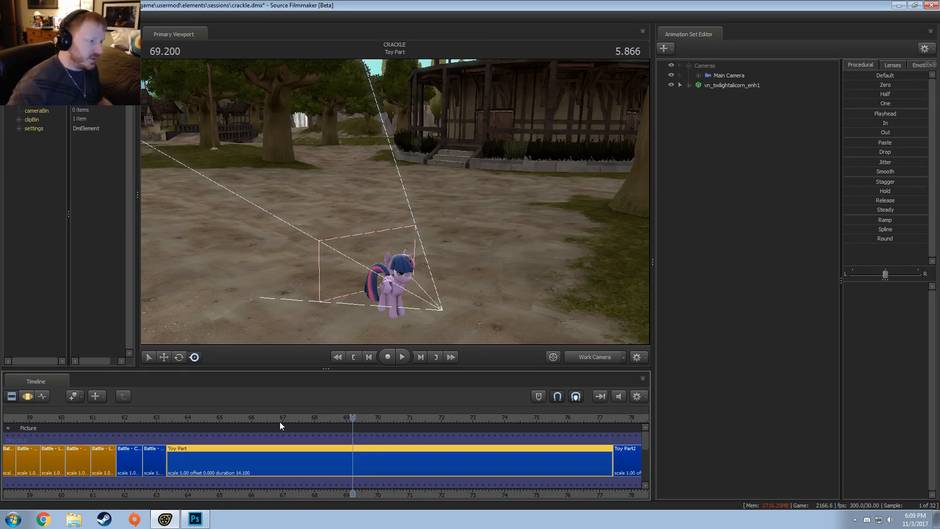
# Switch to motion editing, expand the control groups of vn_twilightalicorn_enh1 and examine the pony up close
pyautogui.moveTo(394, 202)
pyautogui.mouseDown()
pyautogui.moveTo(421, 228)
pyautogui.moveTo(426, 207)
pyautogui.moveTo(394, 202)
pyautogui.mouseUp()
pyautogui.press('F3')
pyautogui.click(715, 85)
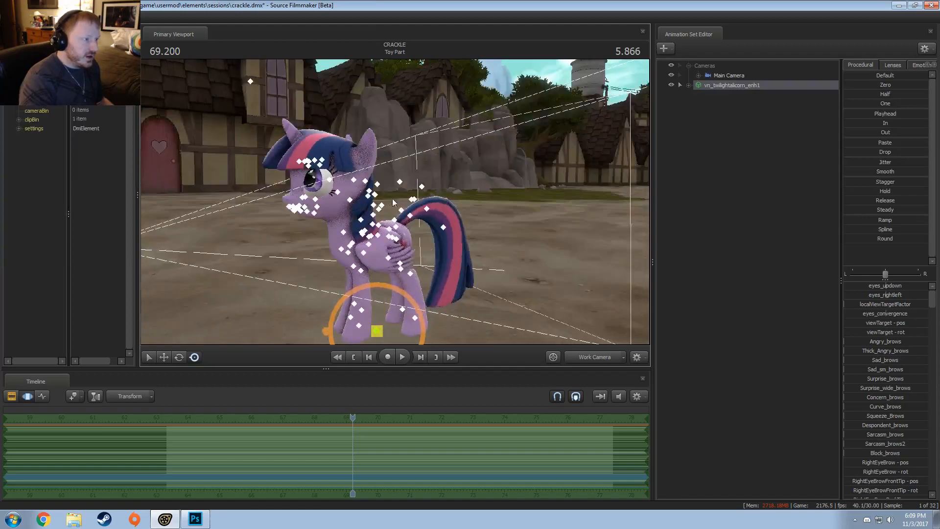
pyautogui.click(689, 85)
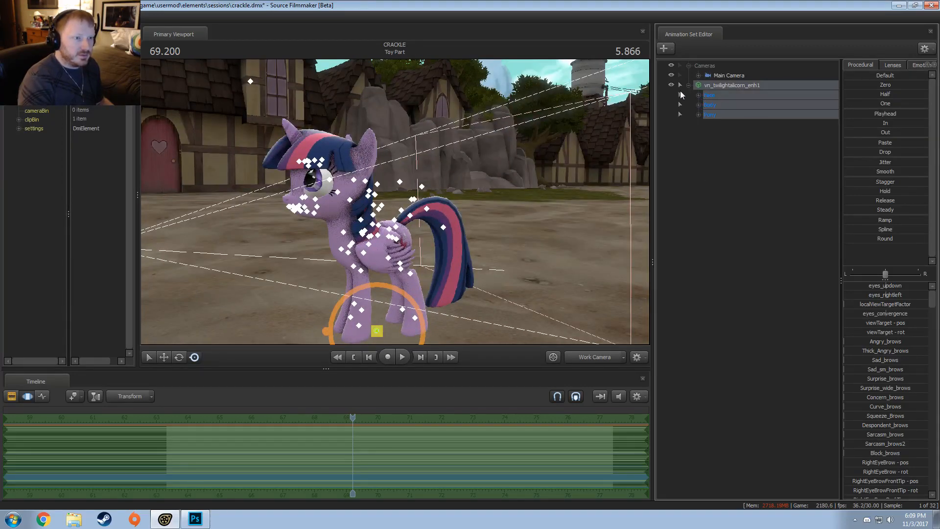
pyautogui.click(463, 158)
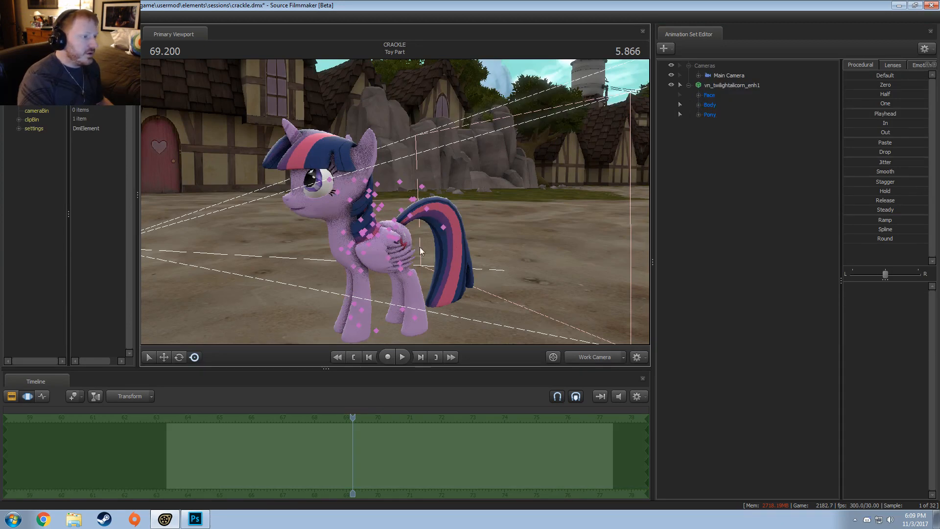
pyautogui.moveTo(420, 251); pyautogui.dragTo(417, 211, button='right')
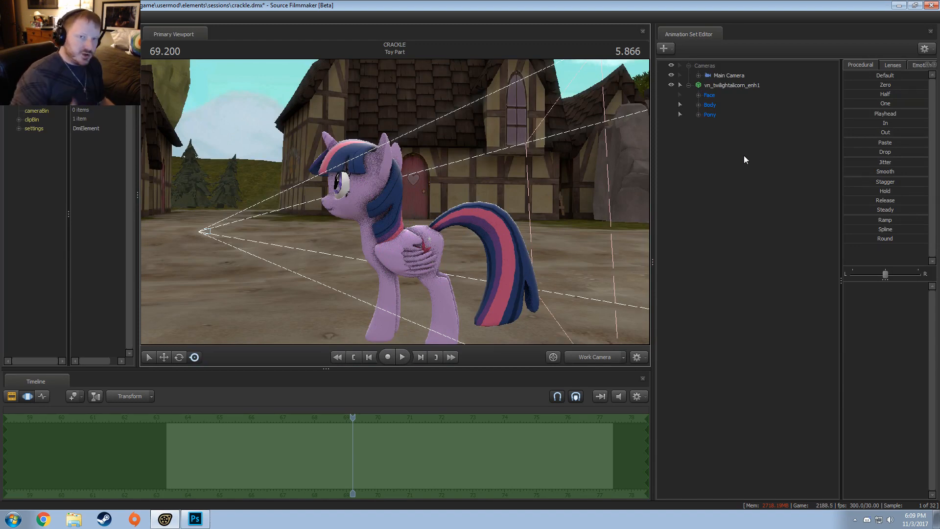
pyautogui.moveTo(384, 303); pyautogui.dragTo(384, 302, button='right')
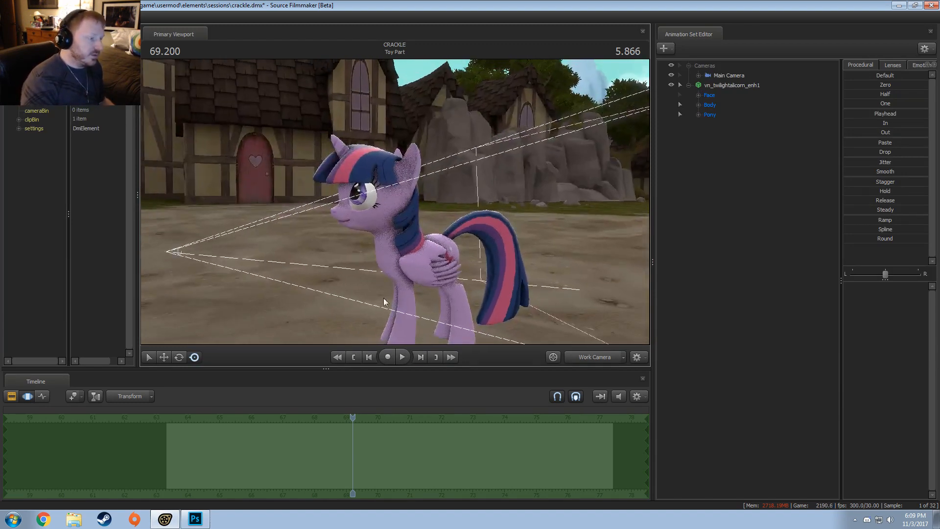
# Move the playhead back near the start of the Toy Part shot and mute the timeline sound
pyautogui.moveTo(355, 418); pyautogui.dragTo(180, 418)
pyautogui.click(619, 396)
pyautogui.moveTo(440, 249); pyautogui.dragTo(395, 201, button='right')
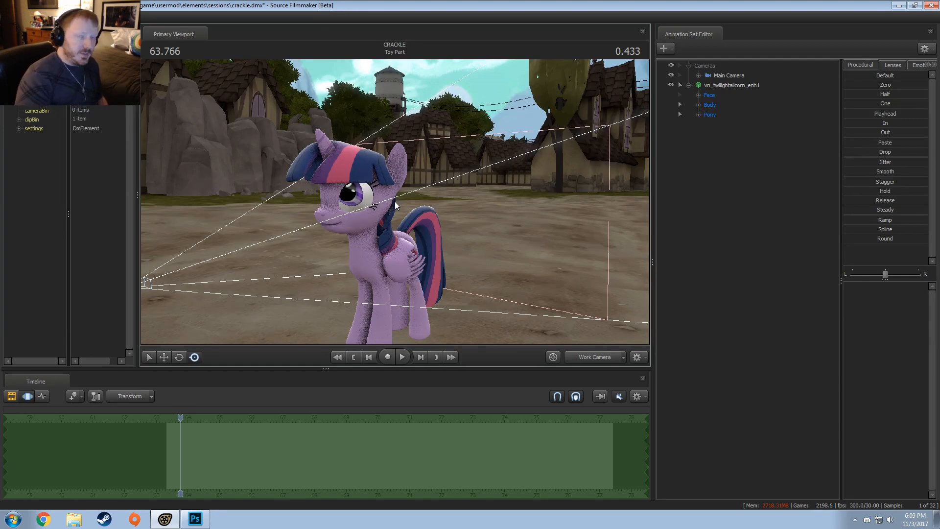
# Bake the procedural bones of the vn_twilightalicorn_enh1 model
pyautogui.rightClick(740, 85)
pyautogui.moveTo(763, 178)
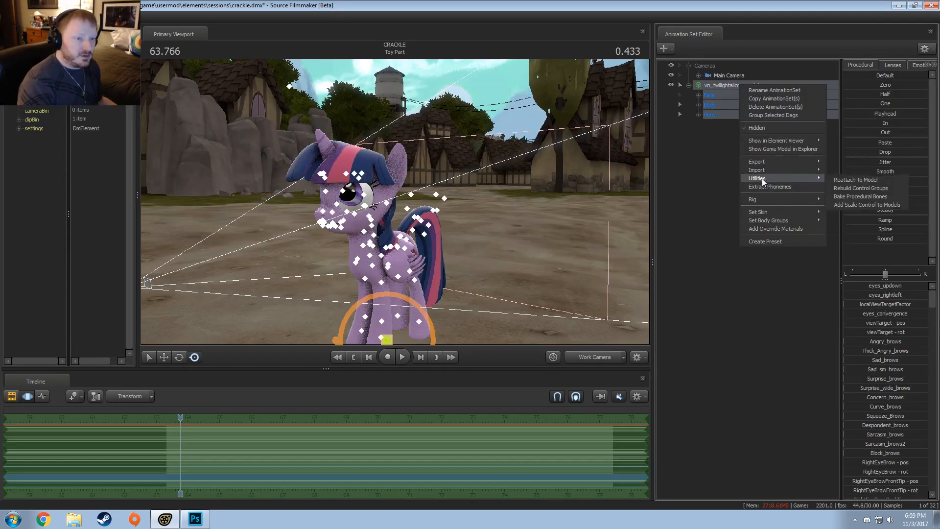
pyautogui.click(839, 197)
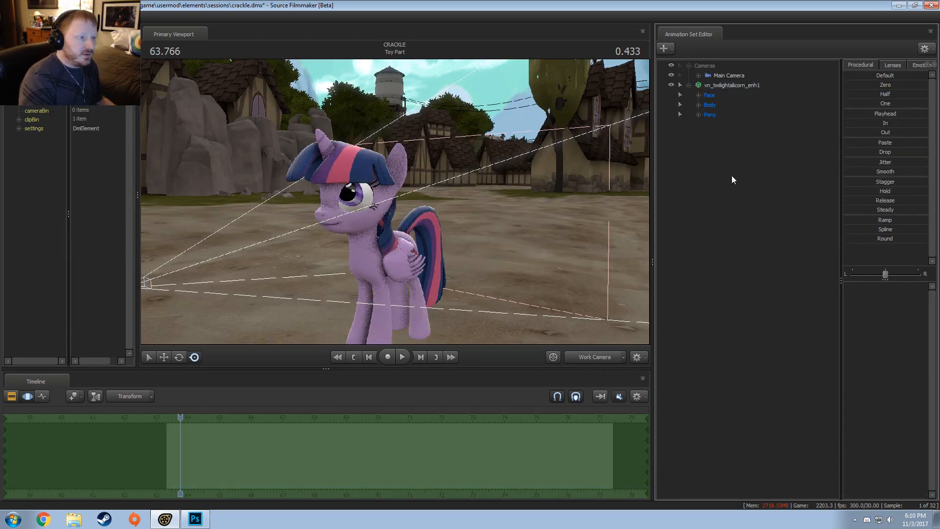
# Select the pony's jiggle_hair2 bone with the Rotate tool and examine the hair from several sides
pyautogui.moveTo(455, 186); pyautogui.dragTo(419, 162)
pyautogui.click(395, 151)
pyautogui.press('e')
pyautogui.keyDown('ctrl'); pyautogui.click(446, 178); pyautogui.keyUp('ctrl')
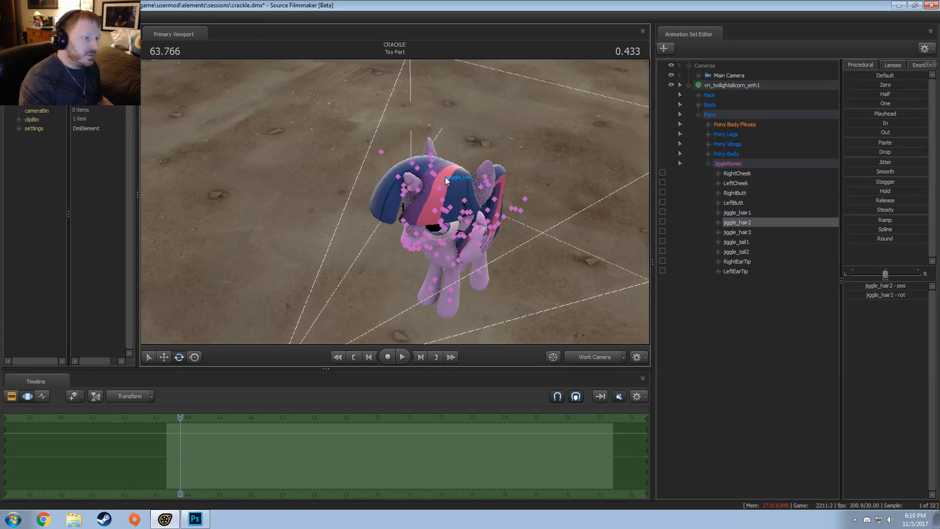
pyautogui.moveTo(395, 201); pyautogui.dragTo(385, 190)
pyautogui.moveTo(491, 203); pyautogui.dragTo(518, 171)
pyautogui.keyDown('alt'); pyautogui.moveTo(547, 207); pyautogui.dragTo(395, 204); pyautogui.keyUp('alt')
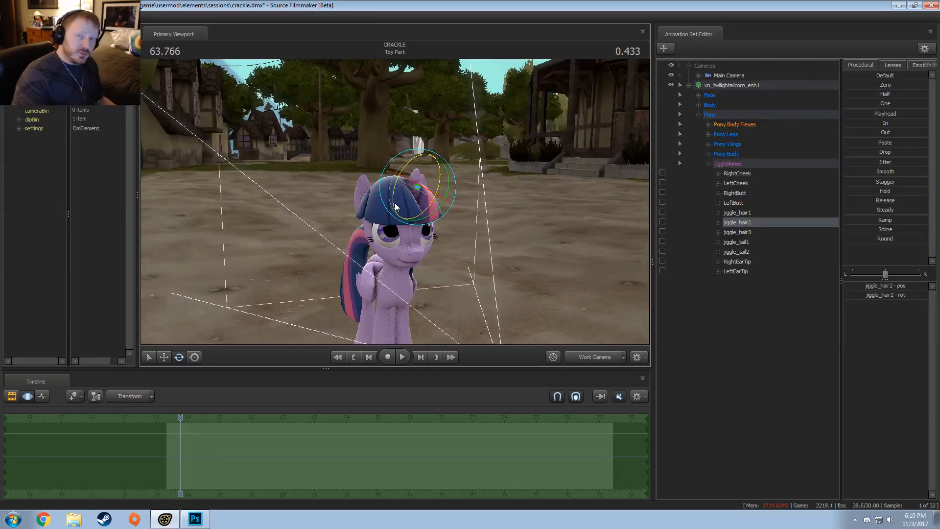
# Select both tail bones of the pony, jiggle_tail1 and jiggle_tail2
pyautogui.keyDown('alt'); pyautogui.moveTo(347, 275); pyautogui.dragTo(441, 251); pyautogui.keyUp('alt')
pyautogui.keyDown('ctrl'); pyautogui.click(360, 241); pyautogui.keyUp('ctrl')
pyautogui.keyDown('ctrl'); pyautogui.keyDown('shift'); pyautogui.click(336, 239); pyautogui.keyUp('shift'); pyautogui.keyUp('ctrl')
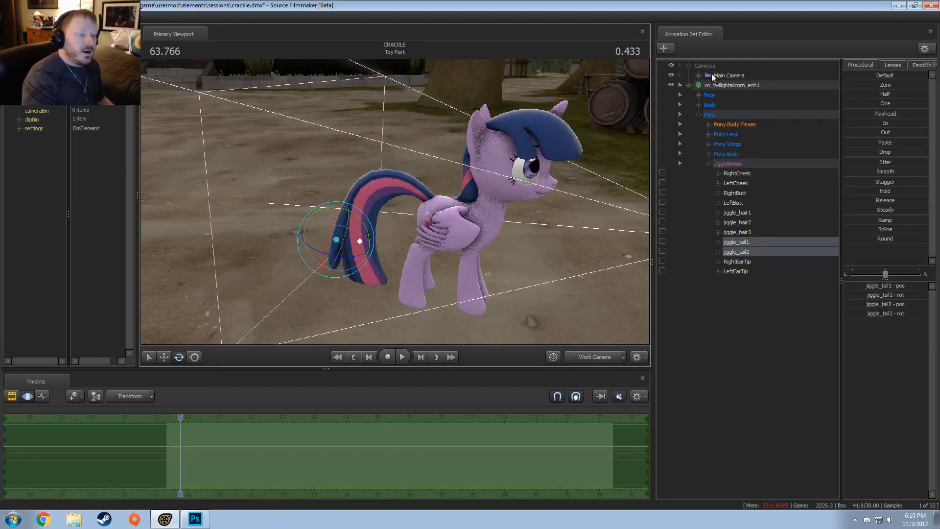
# Examine the JiggleBones group as a whole and bone by bone, including the cheek, hair, tail and RightEarTip controls
pyautogui.click(772, 336)
pyautogui.click(728, 163)
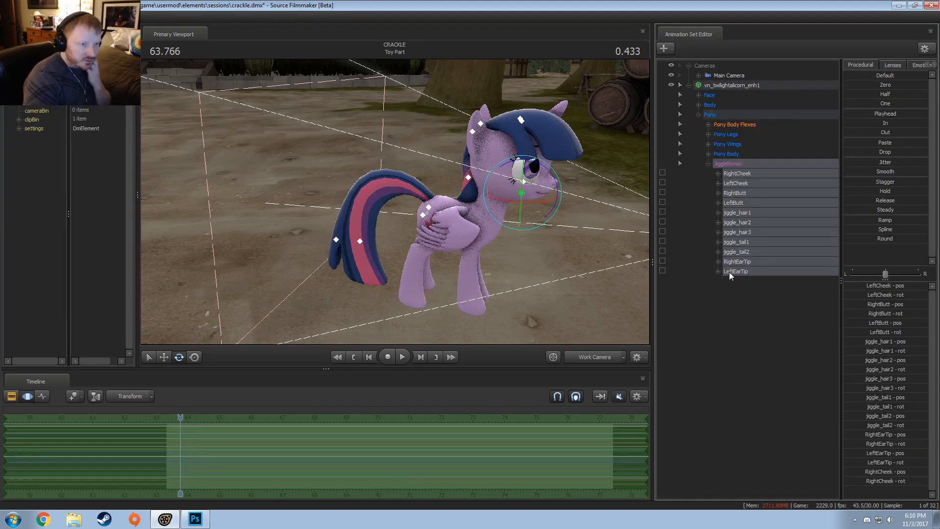
pyautogui.click(743, 182)
pyautogui.click(747, 202)
pyautogui.click(755, 253)
pyautogui.click(753, 263)
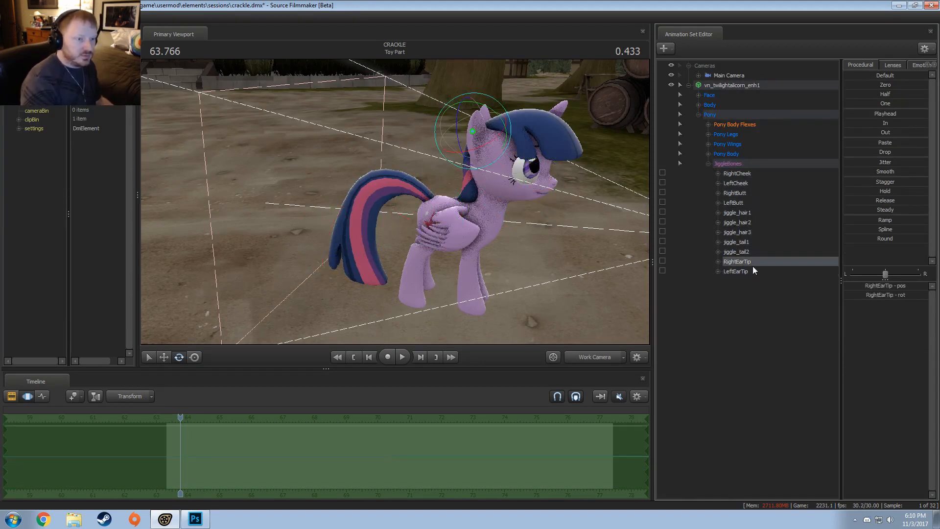
pyautogui.click(746, 222)
pyautogui.click(746, 262)
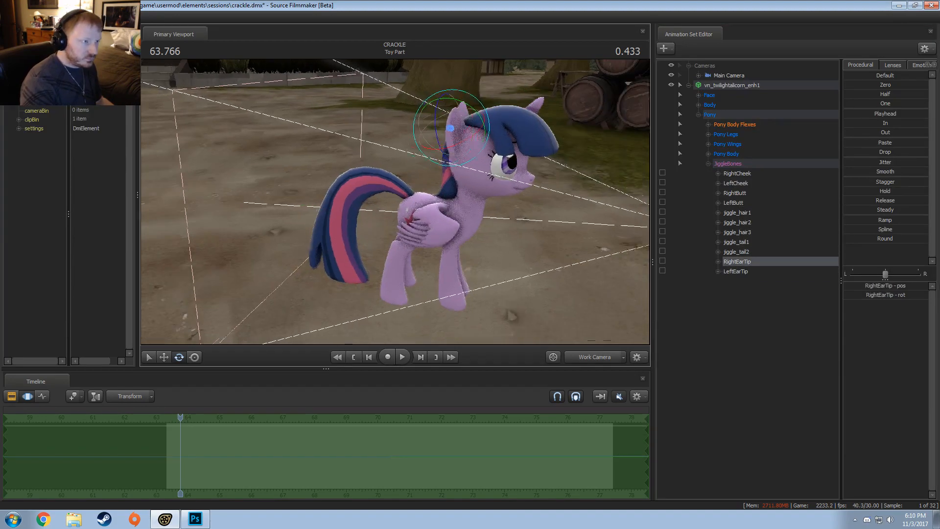
# Enable the procedural bones of the vn_twilightalicorn_enh1 model
pyautogui.moveTo(436, 206)
pyautogui.keyDown('alt'); pyautogui.mouseDown()
pyautogui.moveTo(340, 211)
pyautogui.moveTo(475, 196)
pyautogui.moveTo(395, 202)
pyautogui.moveTo(428, 206)
pyautogui.mouseUp(); pyautogui.keyUp('alt')
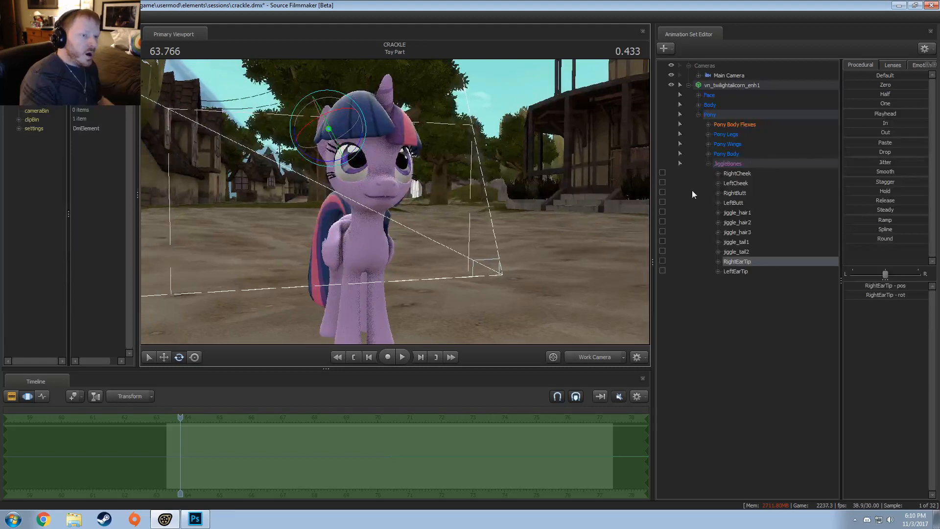
pyautogui.click(722, 84)
pyautogui.rightClick(722, 85)
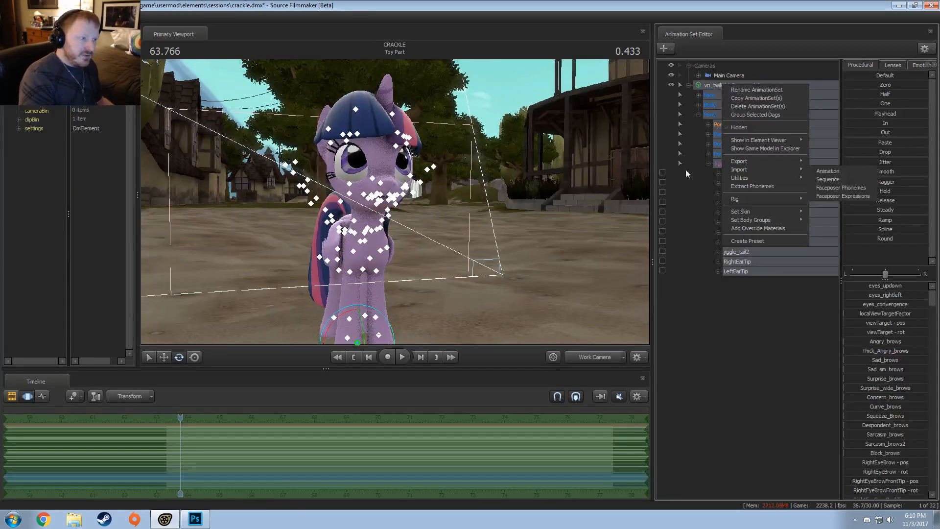
pyautogui.press('Escape')
pyautogui.keyDown('alt'); pyautogui.moveTo(394, 202); pyautogui.dragTo(283, 228); pyautogui.keyUp('alt')
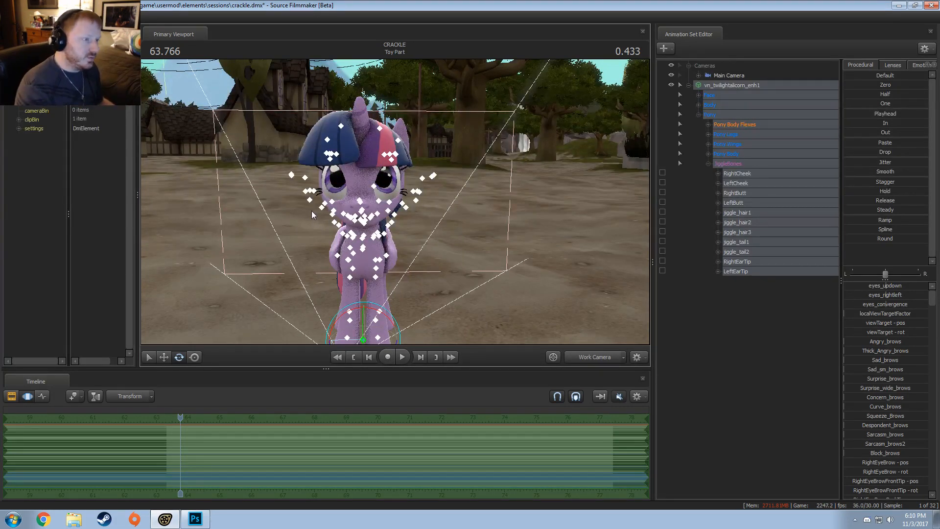
pyautogui.rightClick(742, 85)
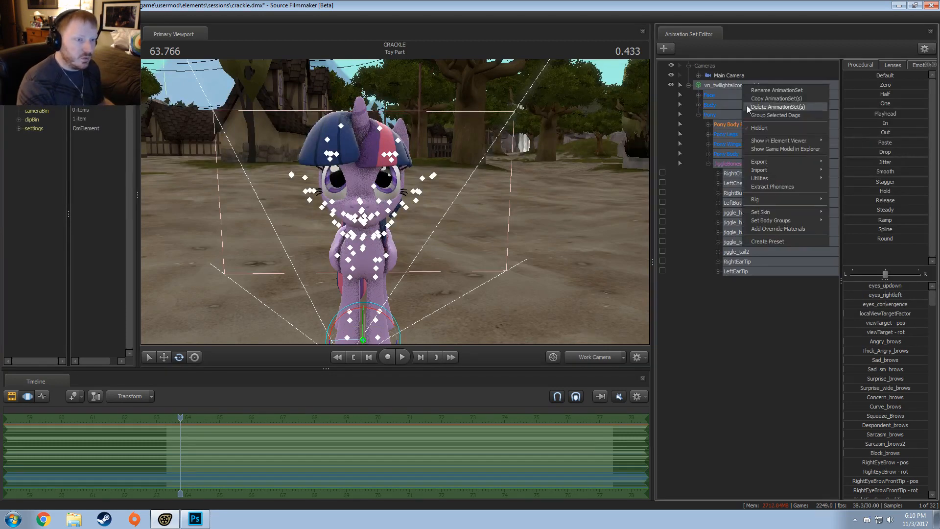
pyautogui.moveTo(760, 180)
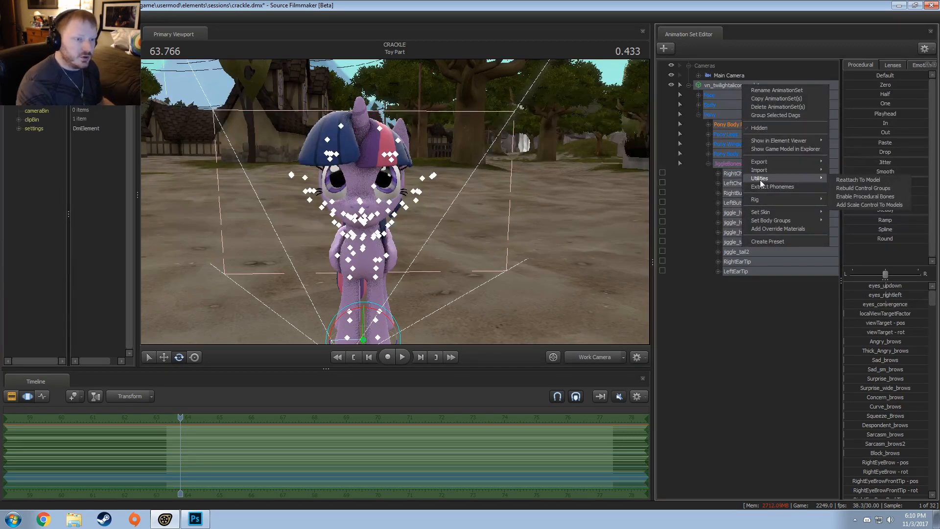
pyautogui.click(869, 198)
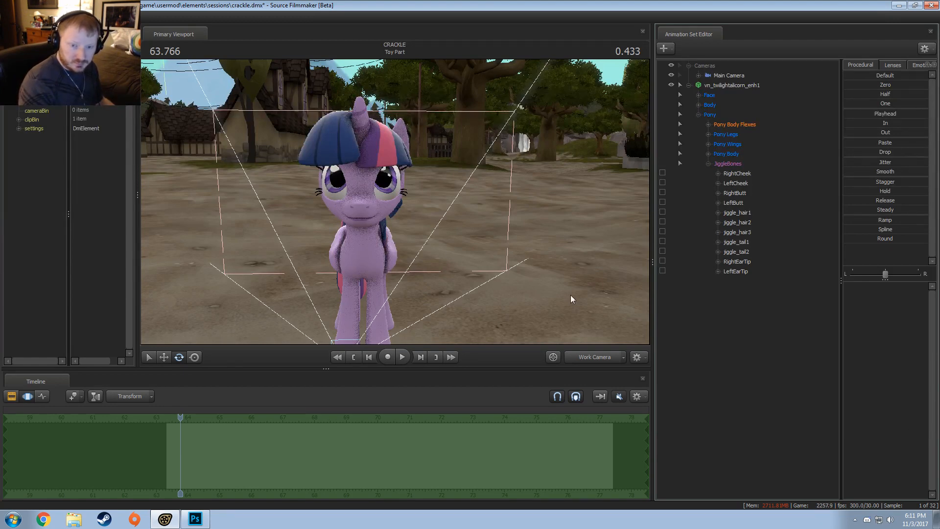
# Collapse the JiggleBones group and move the whole vn_twilightalicorn_enh1 model farther back across the ground
pyautogui.moveTo(465, 184); pyautogui.dragTo(419, 274)
pyautogui.click(708, 163)
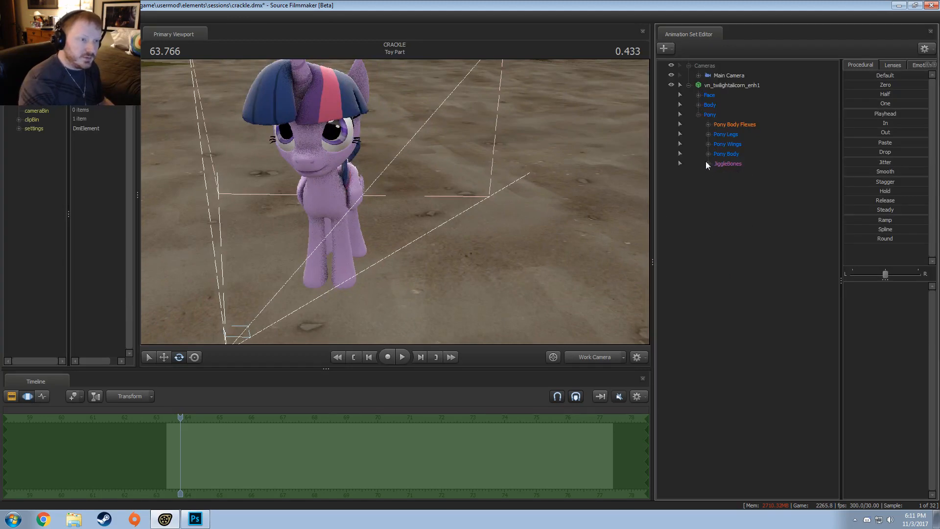
pyautogui.click(727, 84)
pyautogui.press('r')
pyautogui.moveTo(335, 267); pyautogui.dragTo(310, 168)
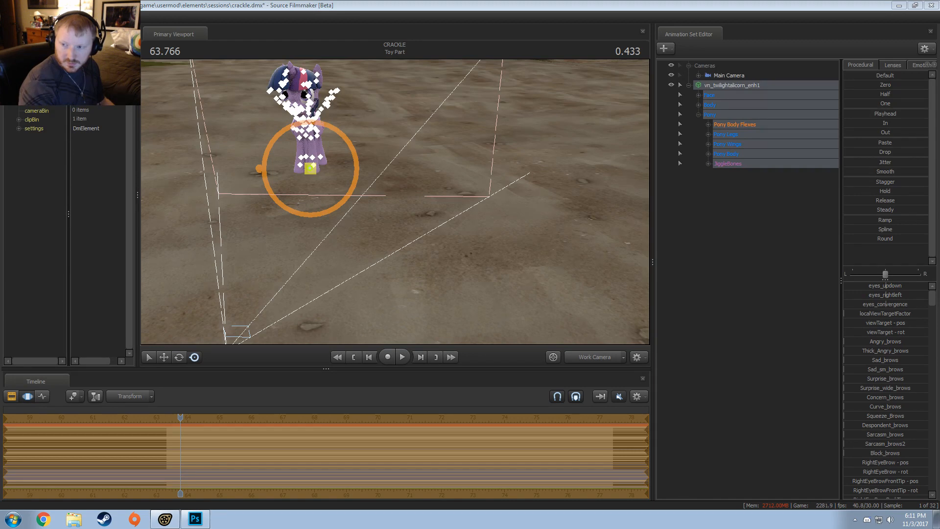
# Switch to Chrome, watch the Spaceballs "Dark Helmet Plays With Dolls" clip up to 1:18 as reference, and close the browser
pyautogui.click(44, 519)
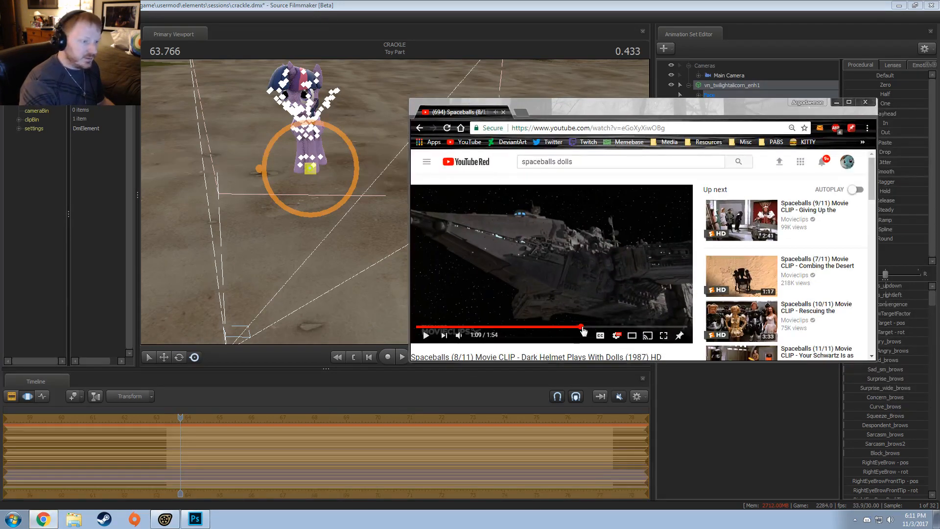
pyautogui.moveTo(582, 330)
pyautogui.mouseDown()
pyautogui.moveTo(609, 331)
pyautogui.moveTo(593, 326)
pyautogui.mouseUp()
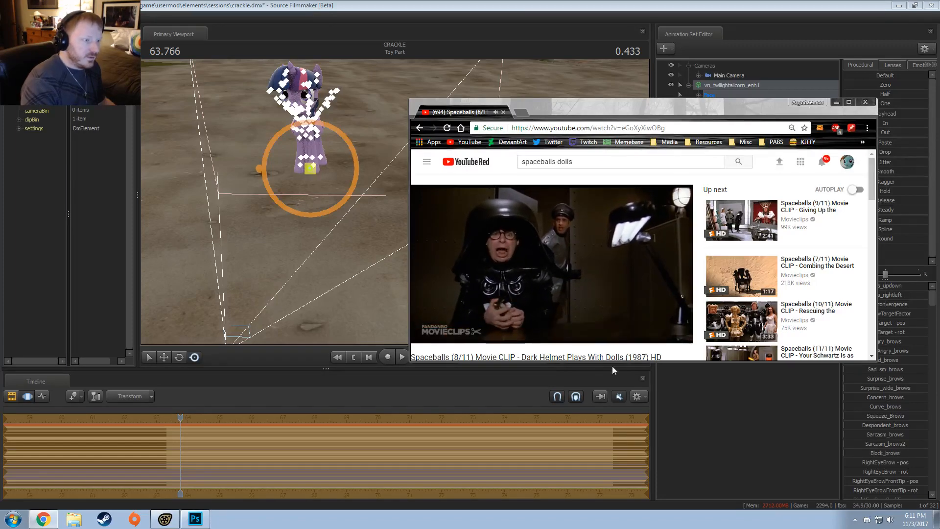
pyautogui.click(552, 298)
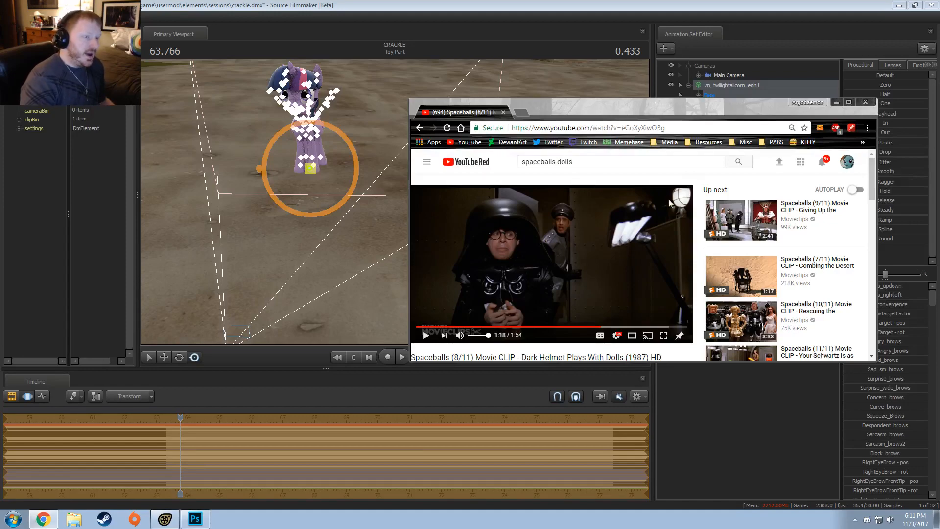
pyautogui.click(863, 102)
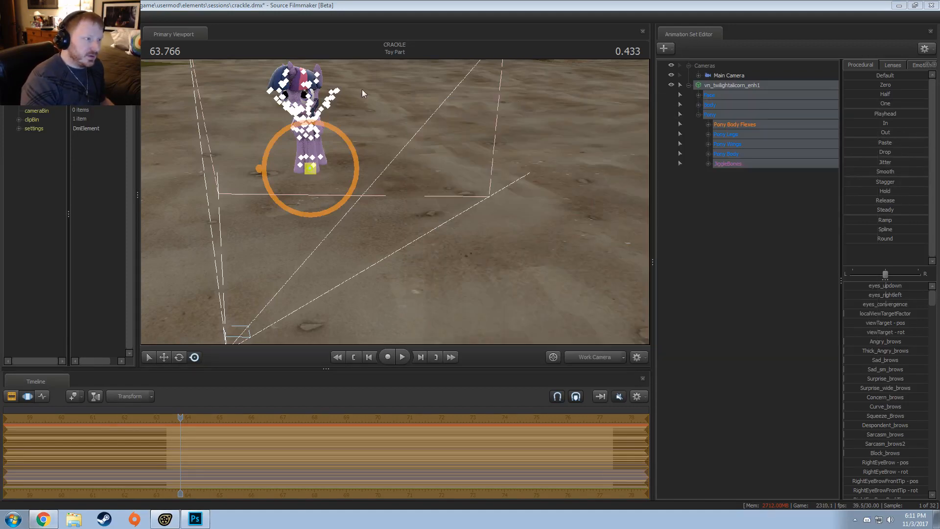
# Set the playhead to 63.900, collapse the Pony group and bake the procedural bones of vn_twilightalicorn_enh1
pyautogui.moveTo(363, 93); pyautogui.dragTo(398, 204)
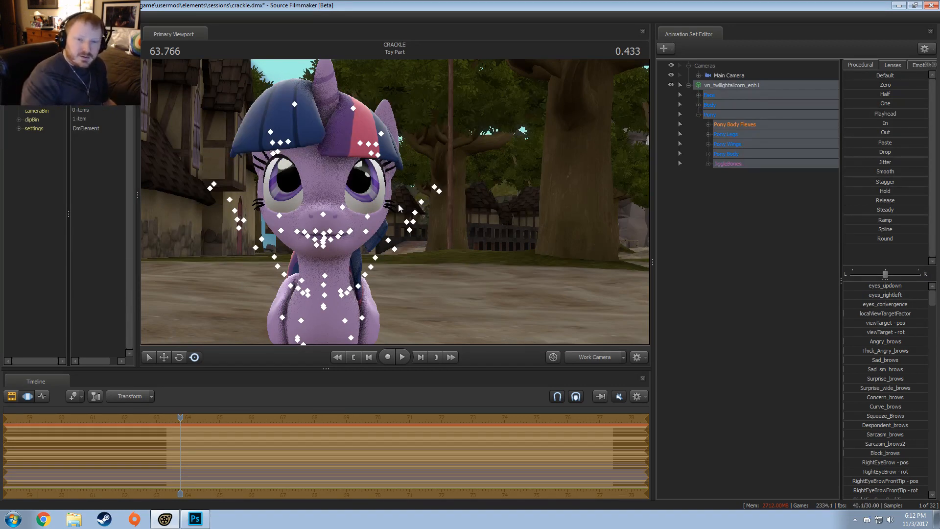
pyautogui.moveTo(463, 243); pyautogui.dragTo(395, 201)
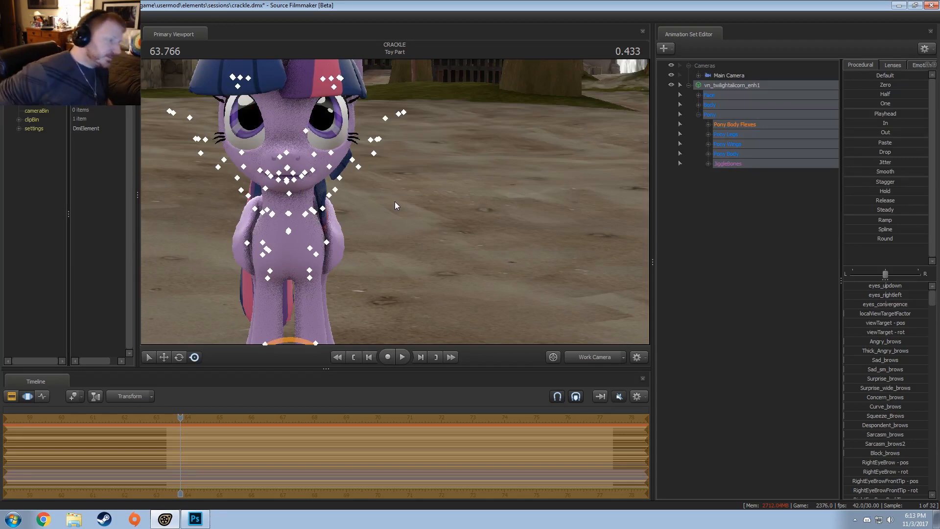
pyautogui.moveTo(181, 453); pyautogui.dragTo(185, 455)
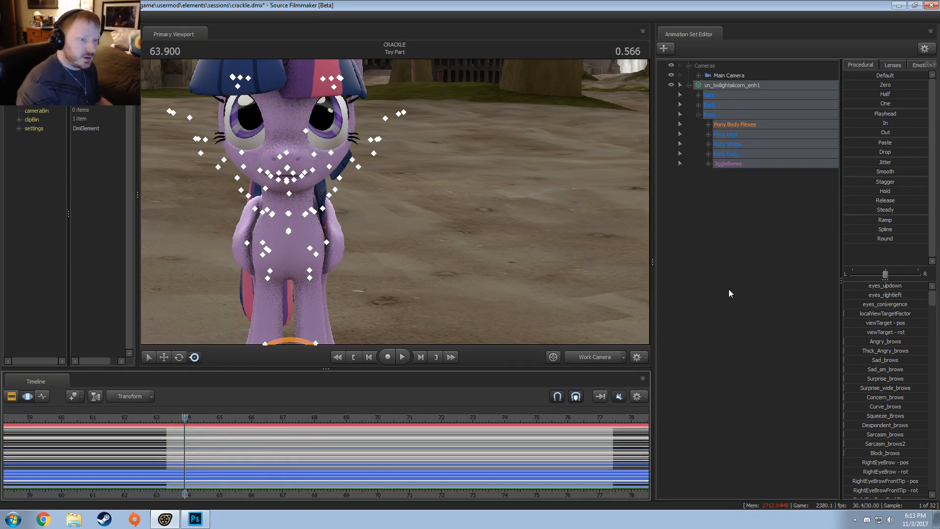
pyautogui.click(699, 115)
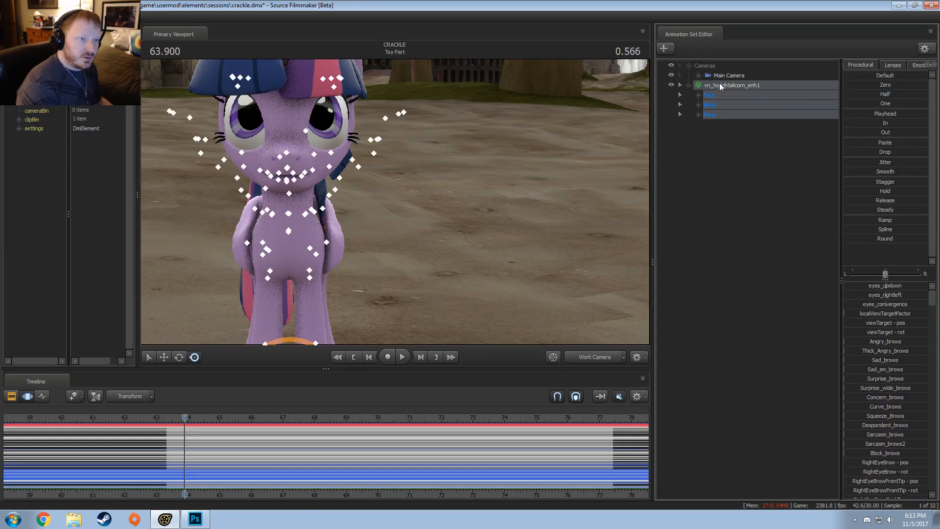
pyautogui.rightClick(720, 85)
pyautogui.moveTo(747, 174)
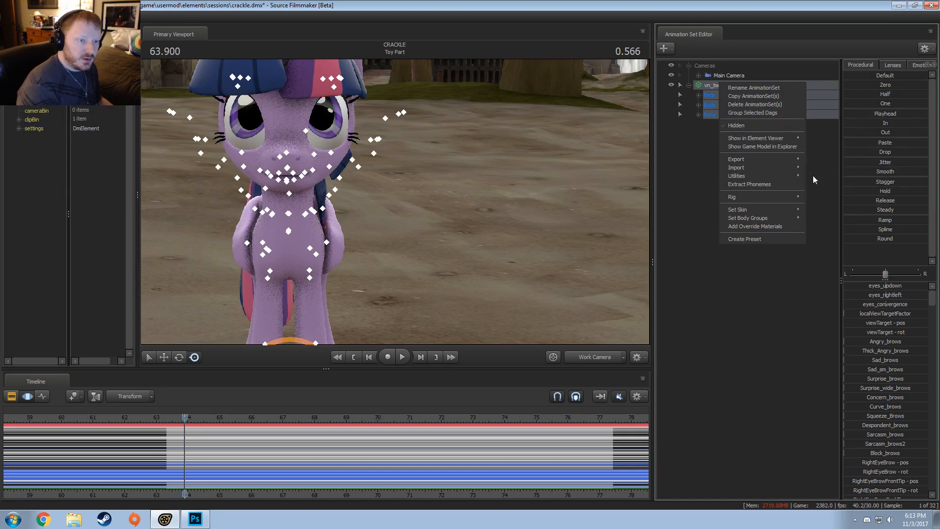
pyautogui.click(821, 193)
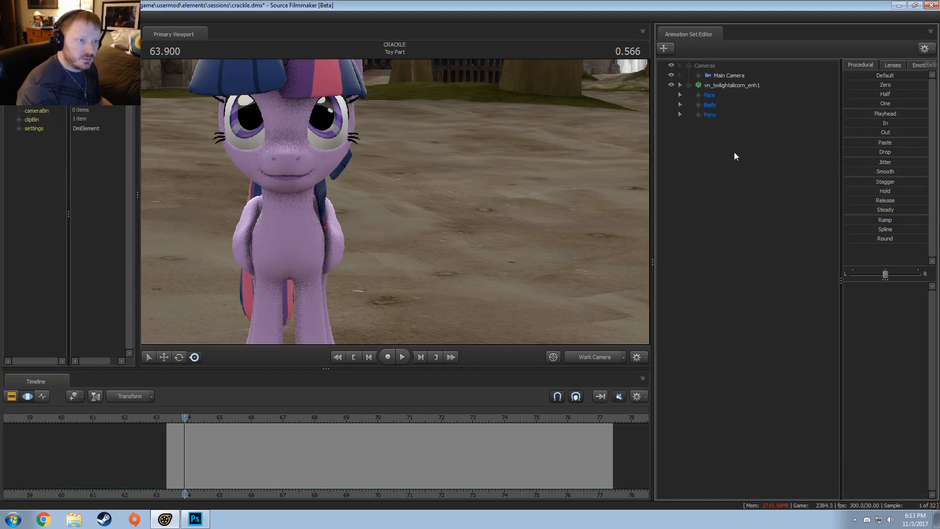
# Start adding a model to the shot, filter the model files by "starlight" and preview vn_starlight_glimmer_s6.mdl from several sides
pyautogui.rightClick(734, 152)
pyautogui.press('Escape')
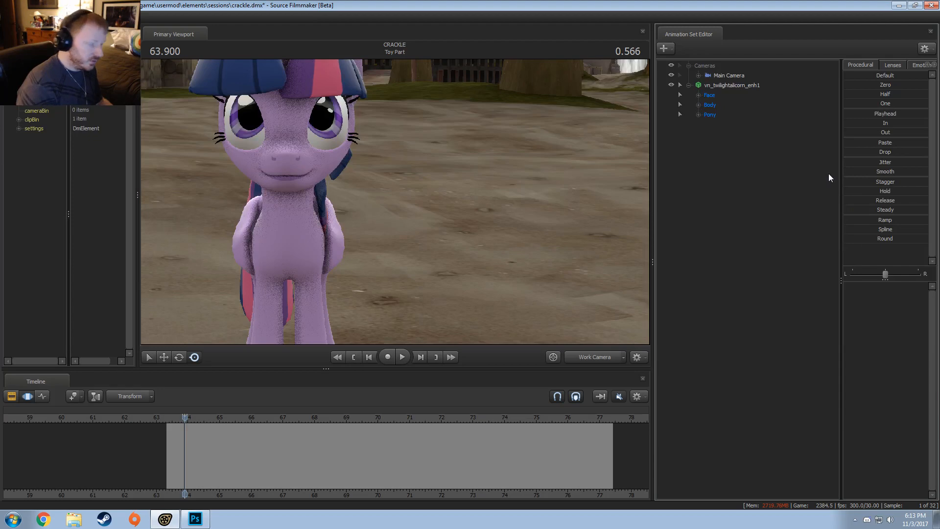
pyautogui.write('starlight')
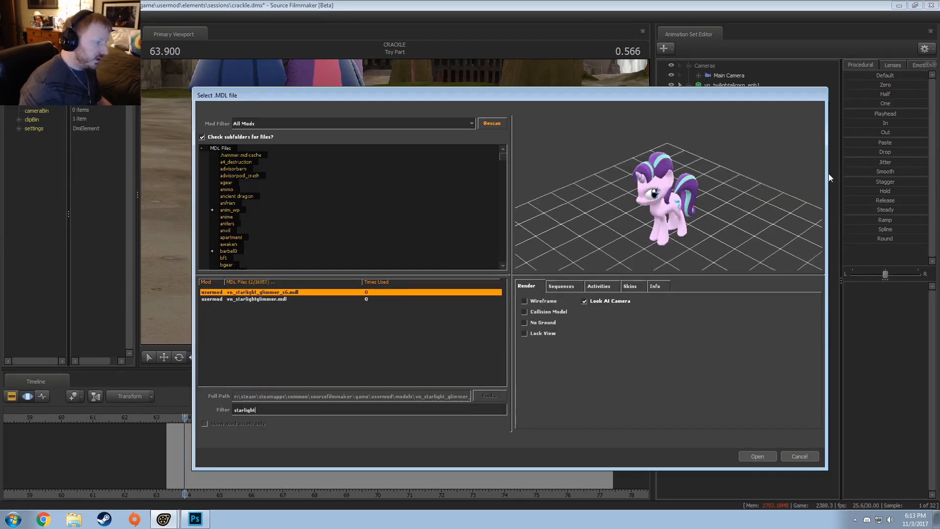
pyautogui.moveTo(563, 245); pyautogui.dragTo(583, 247)
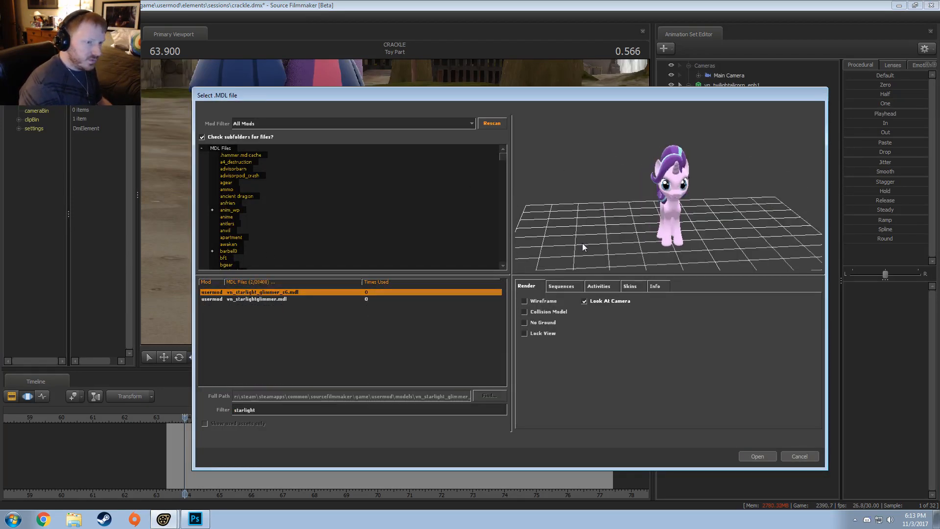
pyautogui.click(260, 297)
pyautogui.click(268, 292)
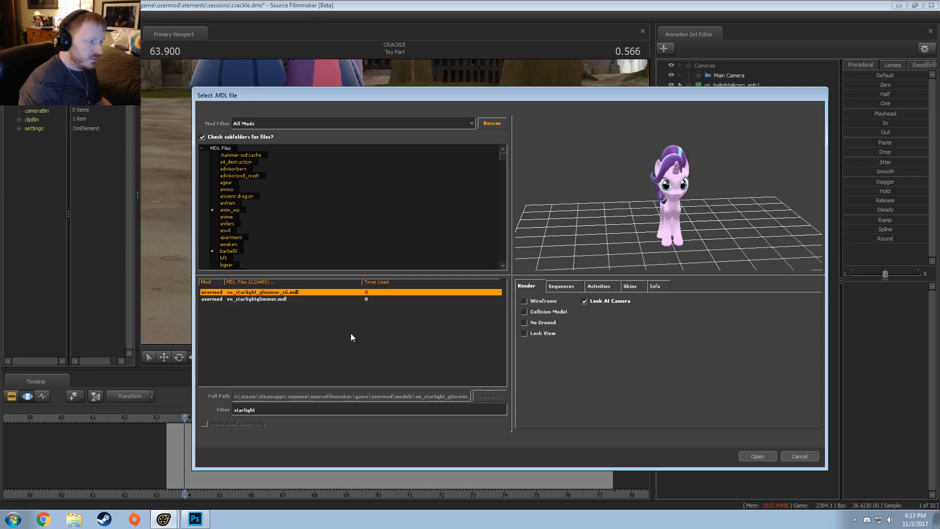
pyautogui.moveTo(577, 258); pyautogui.dragTo(668, 186)
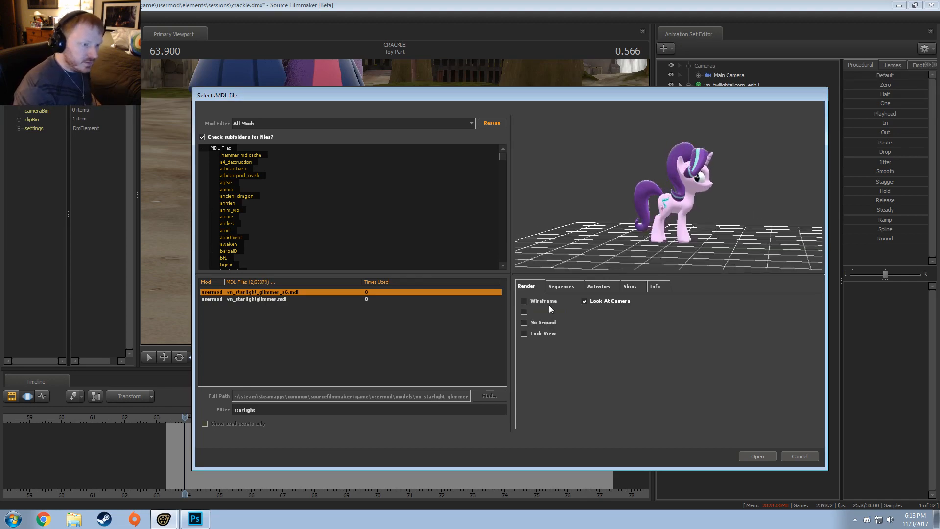
# Inspect the Starlight model in wireframe, compare it with vn_starlightglimmer.mdl, and add vn_starlight_glimmer_s6.mdl to the shot
pyautogui.click(548, 304)
pyautogui.moveTo(587, 269); pyautogui.dragTo(587, 294, button='right')
pyautogui.moveTo(637, 232)
pyautogui.mouseDown()
pyautogui.moveTo(608, 232)
pyautogui.moveTo(661, 232)
pyautogui.moveTo(639, 233)
pyautogui.mouseUp()
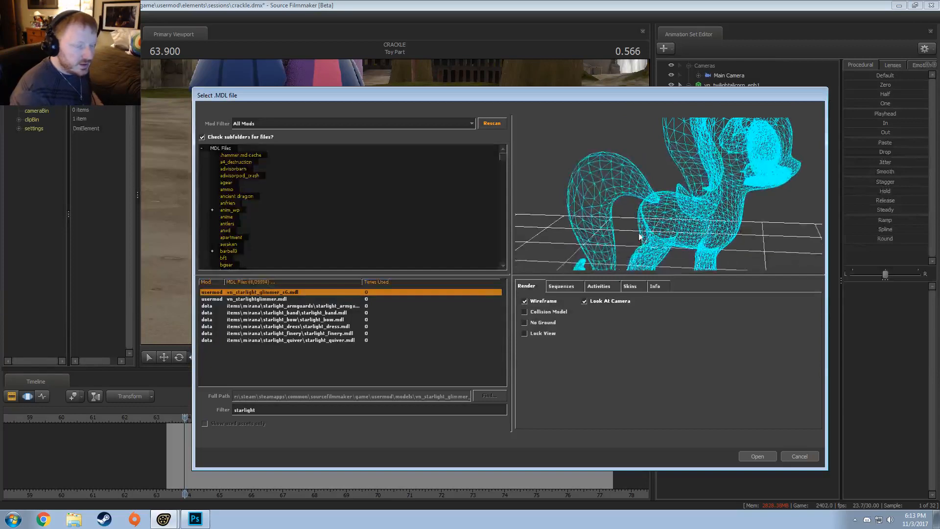
pyautogui.click(309, 306)
pyautogui.click(297, 300)
pyautogui.click(293, 292)
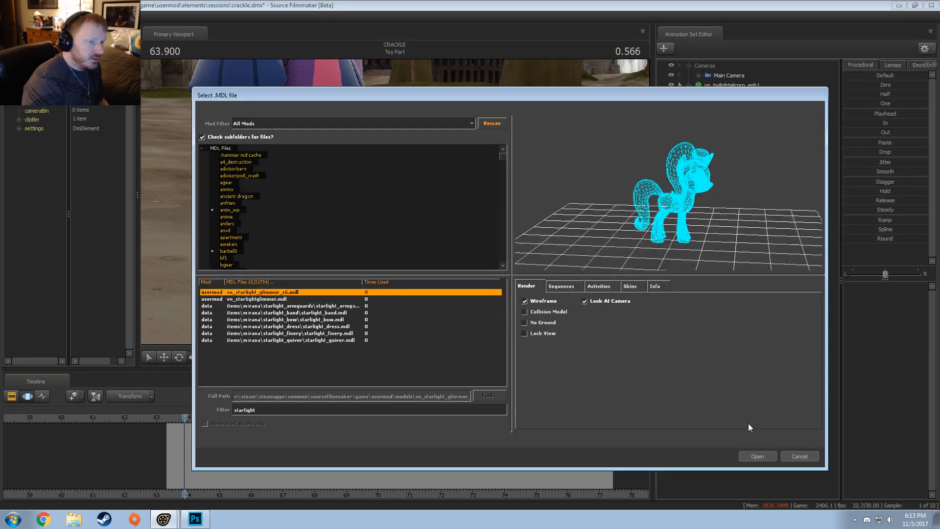
pyautogui.click(767, 460)
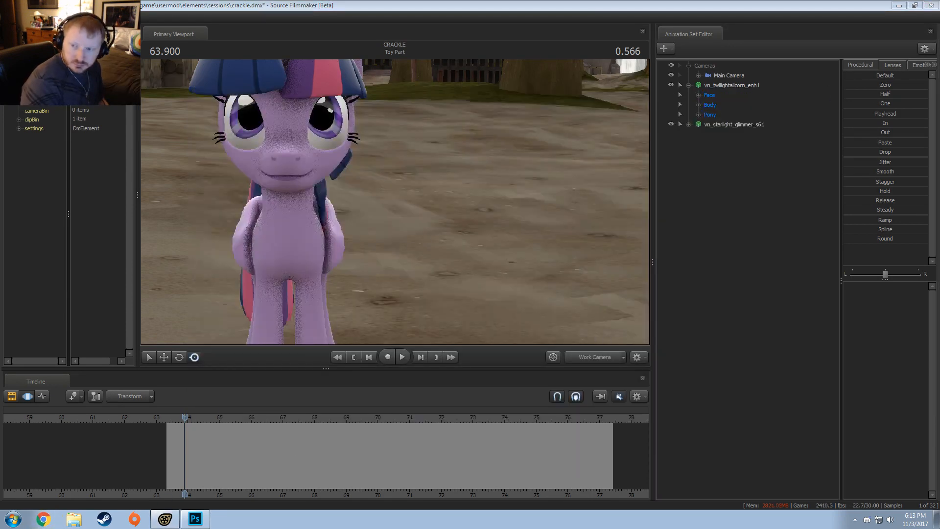
# Switch to Chrome, open the DeviantArt profile page and advance its Random from Pony Pictures slideshow to another picture
pyautogui.click(43, 519)
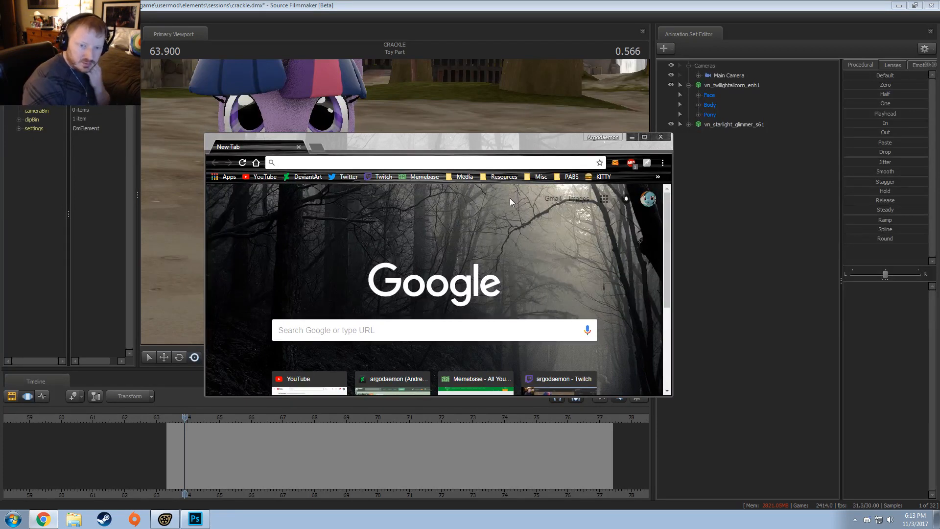
pyautogui.click(300, 177)
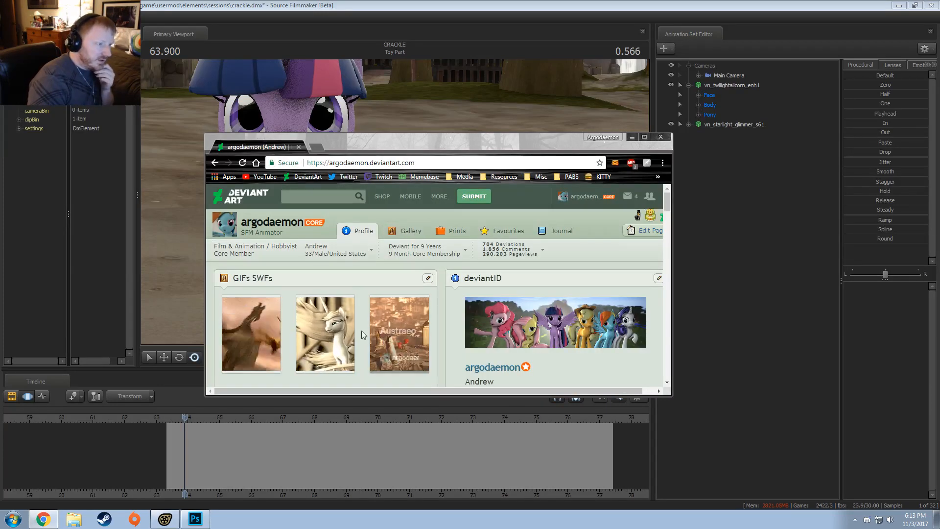
pyautogui.scroll(-5, 362, 333)
pyautogui.scroll(3, 382, 343)
pyautogui.scroll(-2, 382, 349)
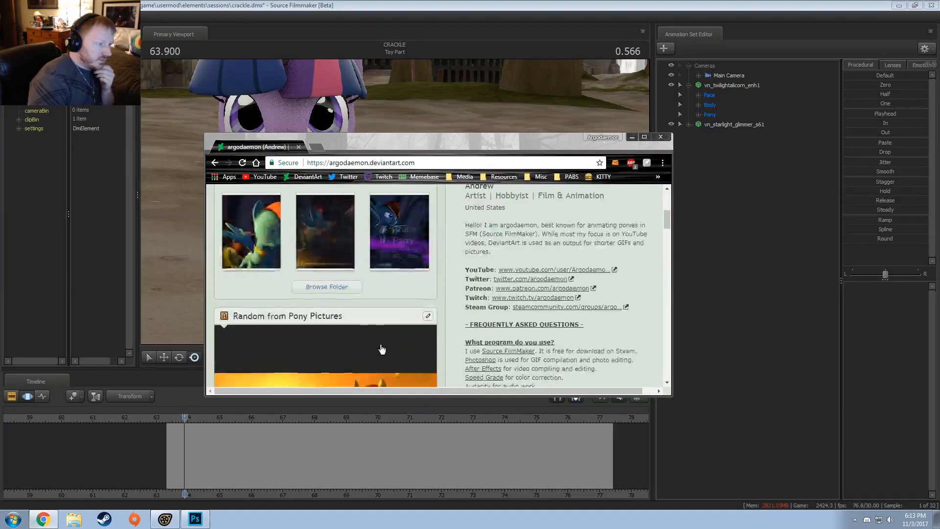
pyautogui.scroll(-3, 421, 372)
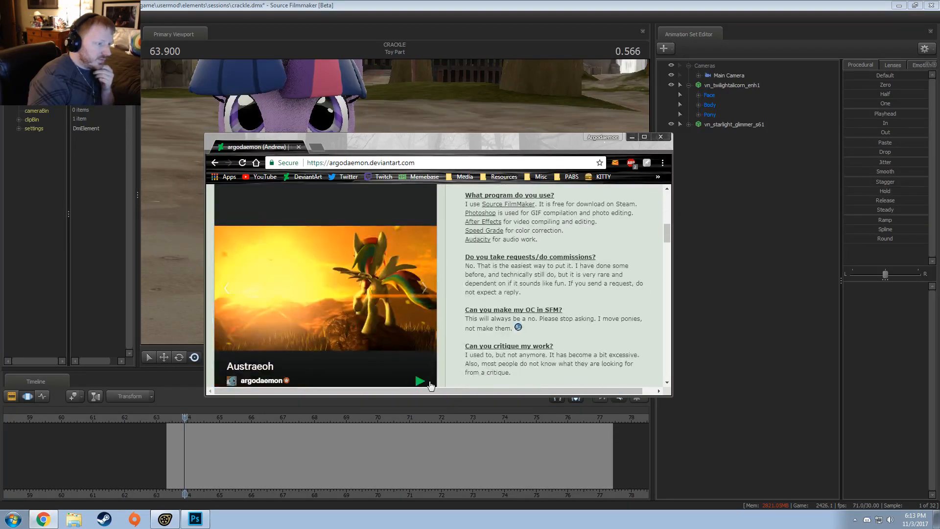
pyautogui.scroll(-2, 406, 358)
pyautogui.scroll(3, 417, 338)
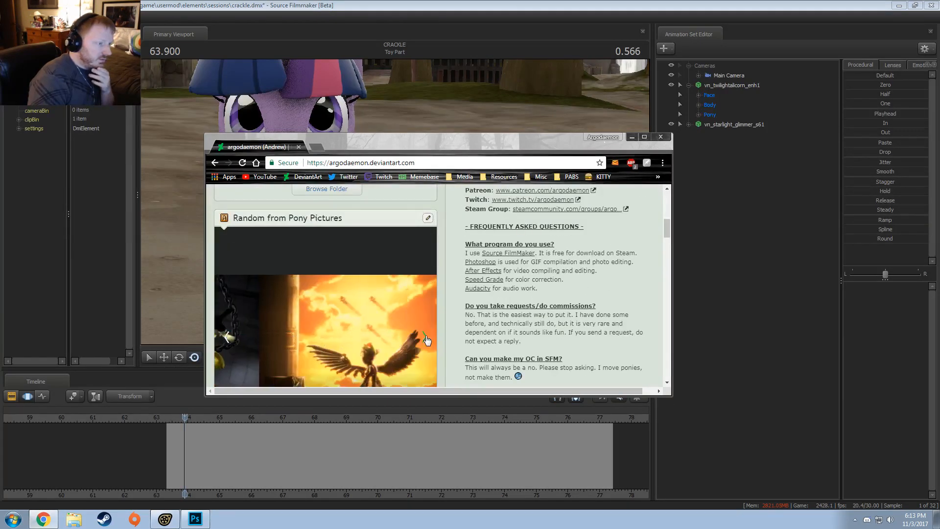
pyautogui.click(426, 338)
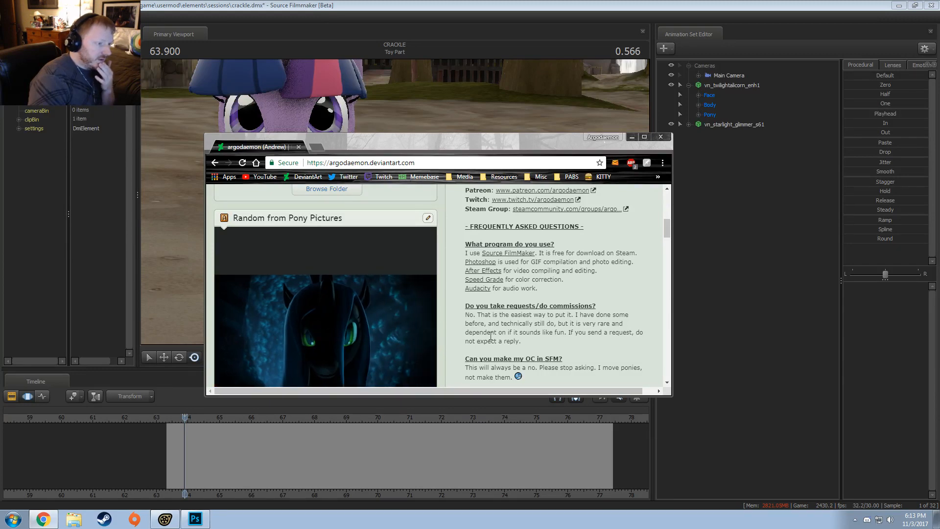
# Open the Chrysalis artwork's page and go from its featured groups to the SFM-Ponies group page
pyautogui.click(365, 324)
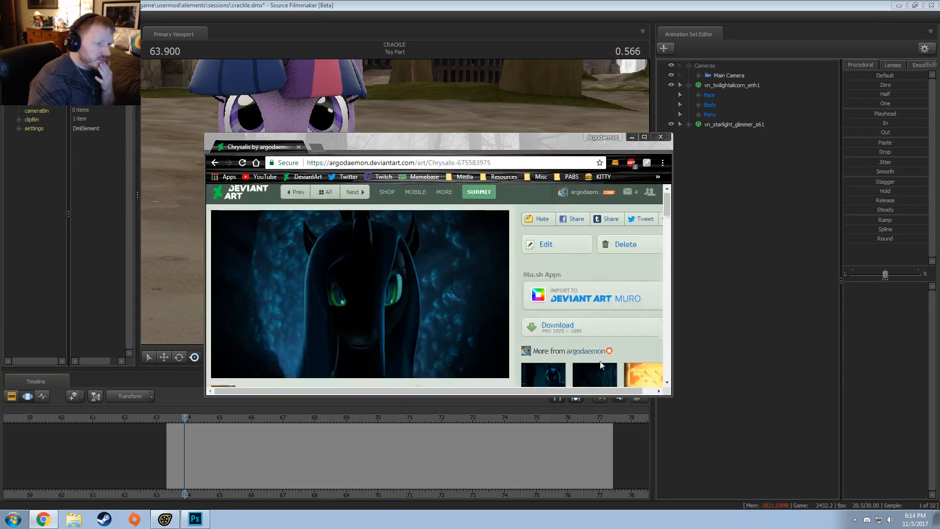
pyautogui.scroll(-5, 616, 362)
pyautogui.scroll(-10, 615, 361)
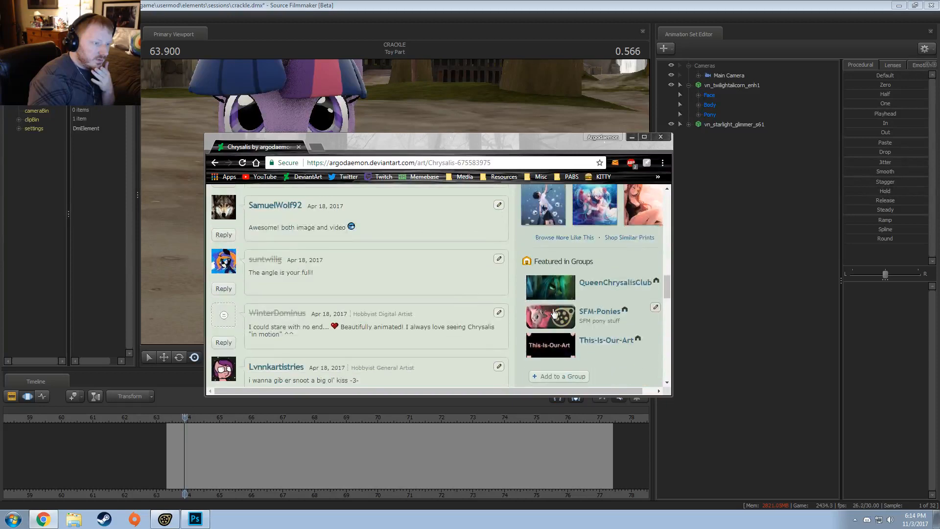
pyautogui.click(600, 313)
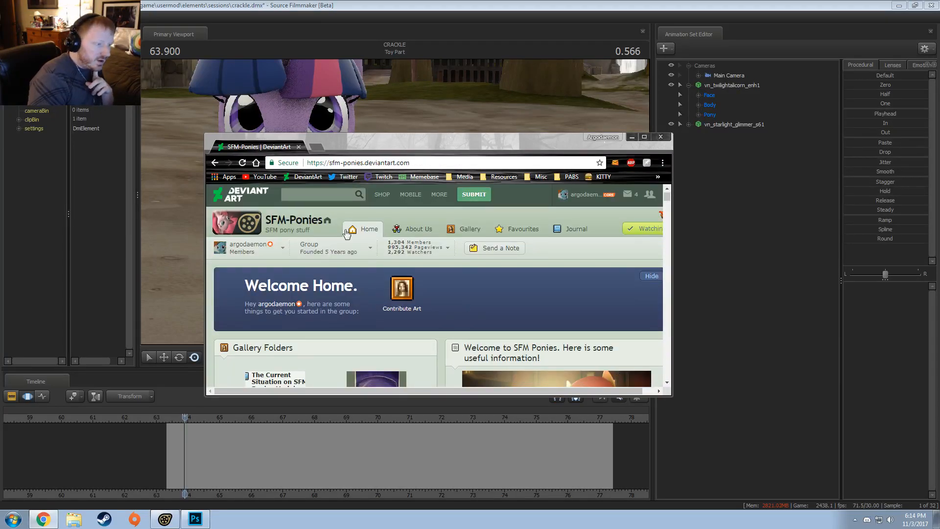
# Look through the gallery folders on the SFM-Ponies group page
pyautogui.scroll(-8, 371, 223)
pyautogui.scroll(-10, 373, 225)
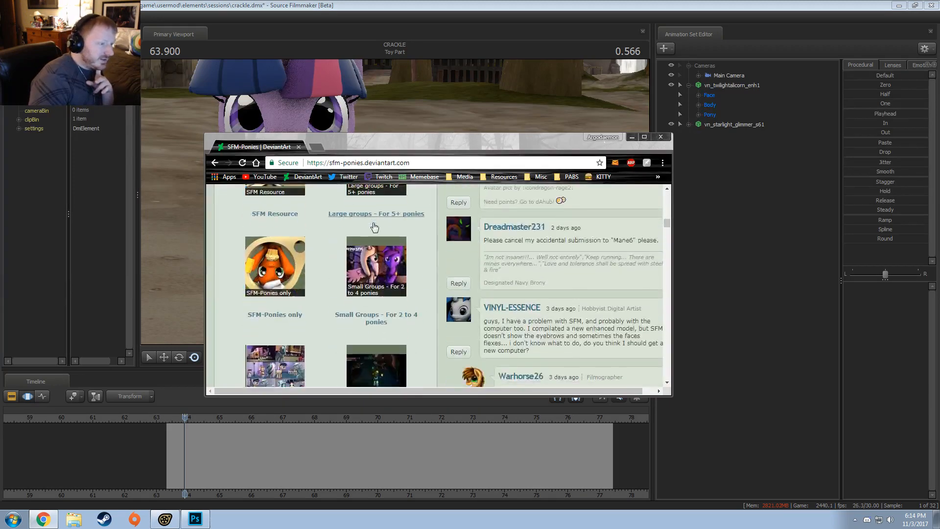
pyautogui.scroll(-4, 373, 224)
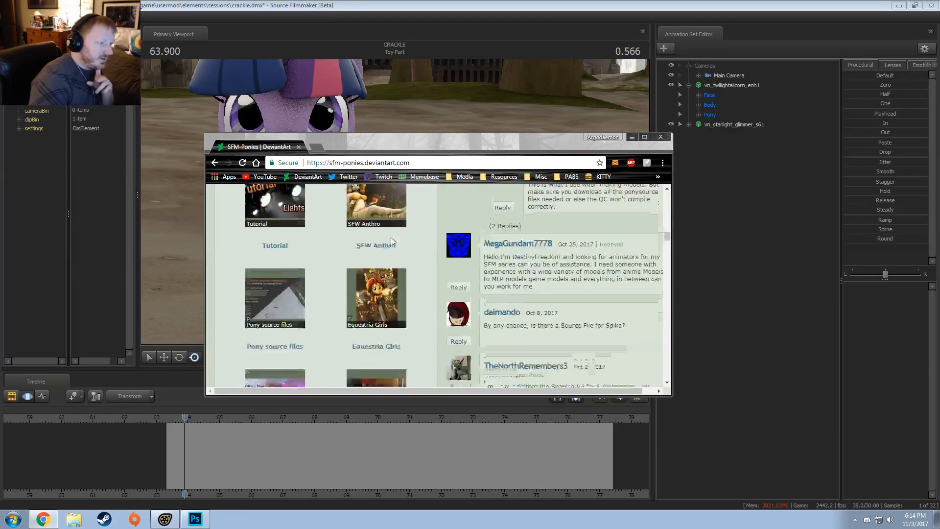
pyautogui.scroll(3, 392, 245)
pyautogui.scroll(-5, 392, 248)
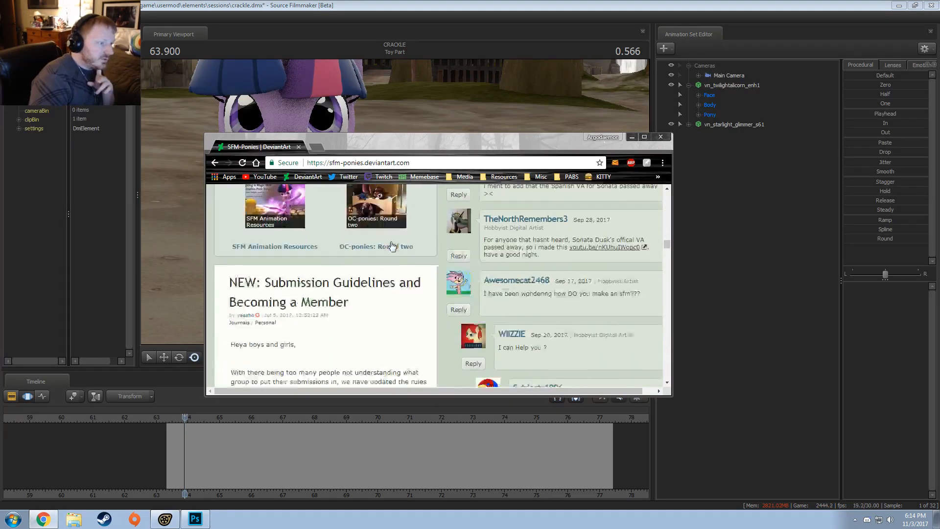
pyautogui.scroll(3, 391, 245)
pyautogui.scroll(5, 392, 246)
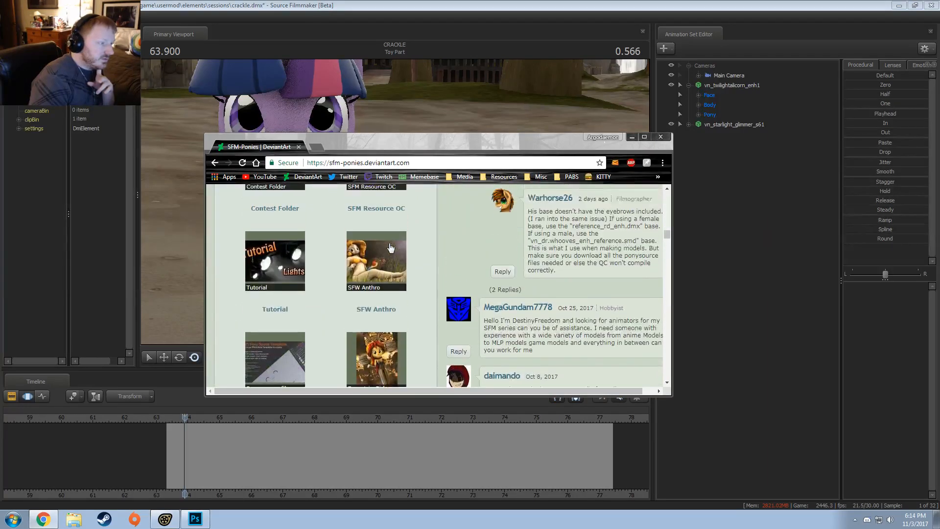
pyautogui.scroll(5, 391, 249)
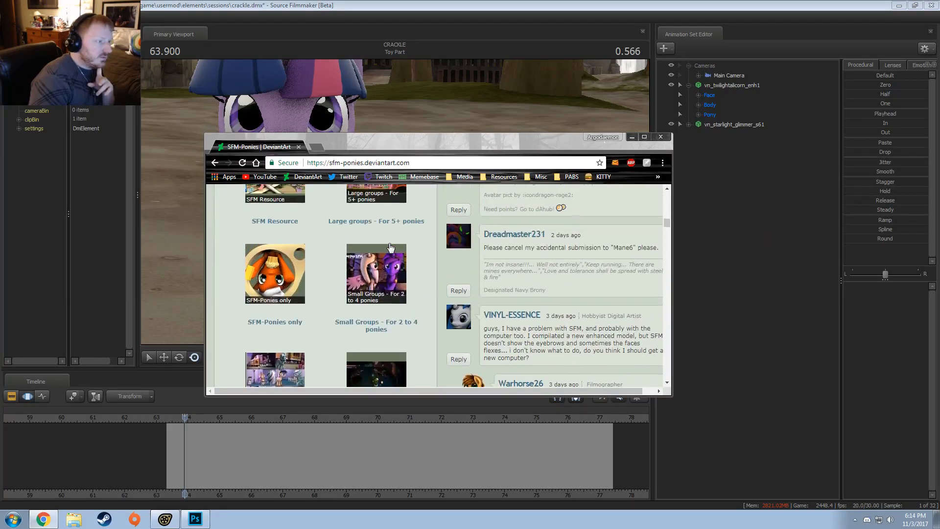
# Maximize the browser window and open the SFM Resource folder from the group's gallery folders
pyautogui.doubleClick(407, 142)
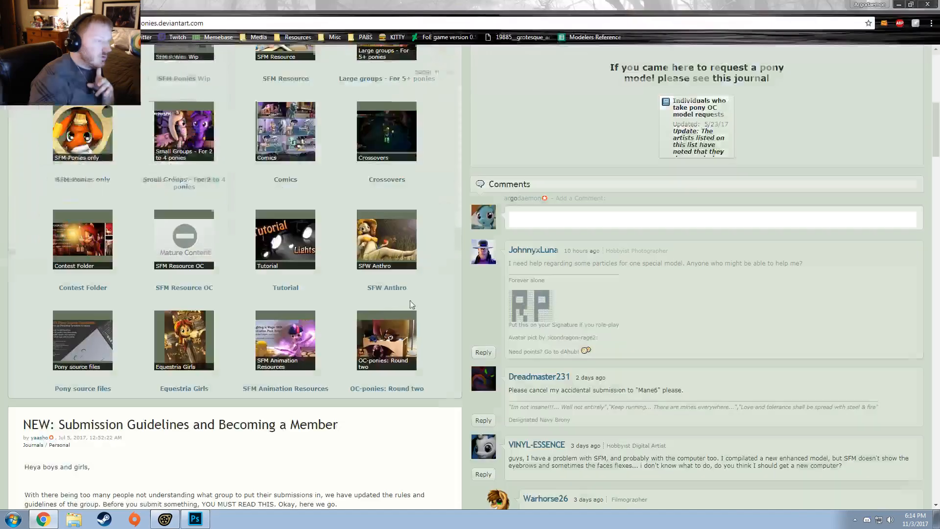
pyautogui.scroll(3, 350, 304)
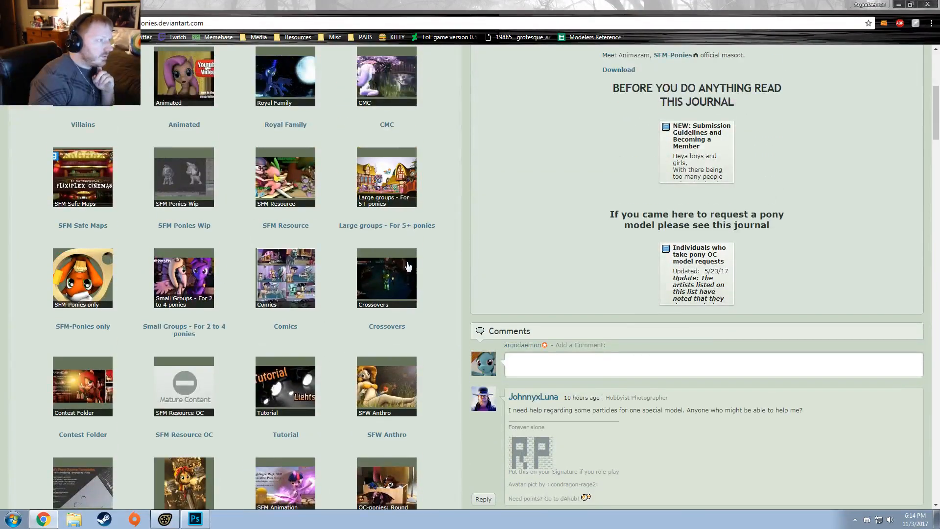
pyautogui.scroll(-1, 377, 314)
pyautogui.scroll(-1, 378, 317)
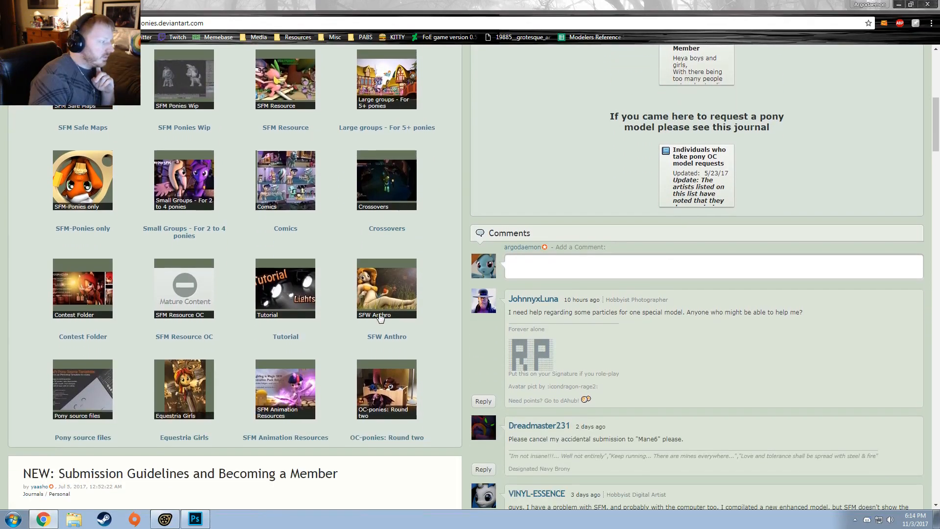
pyautogui.scroll(4, 339, 331)
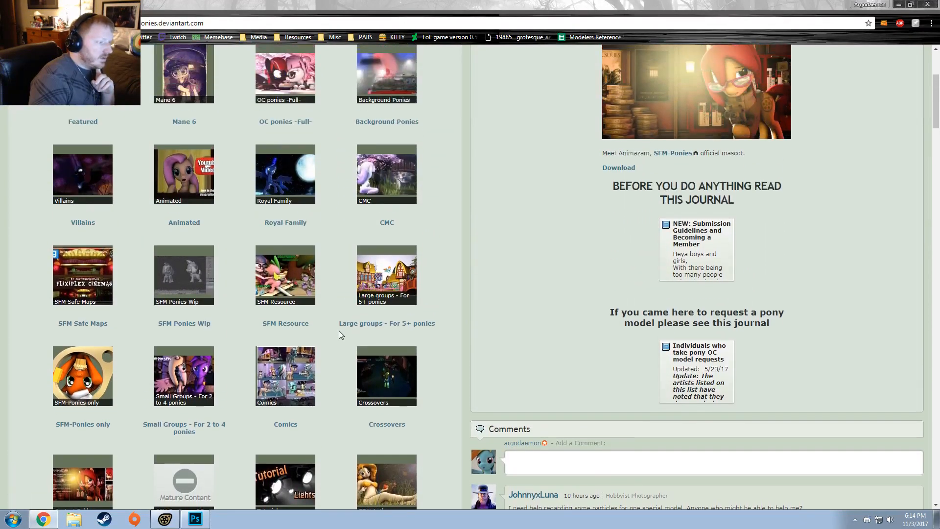
pyautogui.click(278, 260)
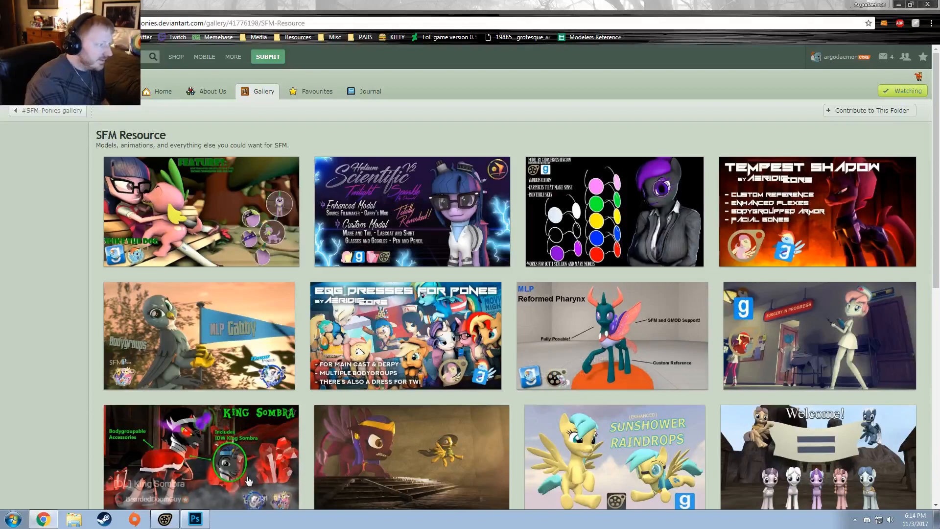
# Browse the downloadable pony models in the SFM Resource gallery
pyautogui.scroll(-3, 201, 345)
pyautogui.scroll(-9, 675, 382)
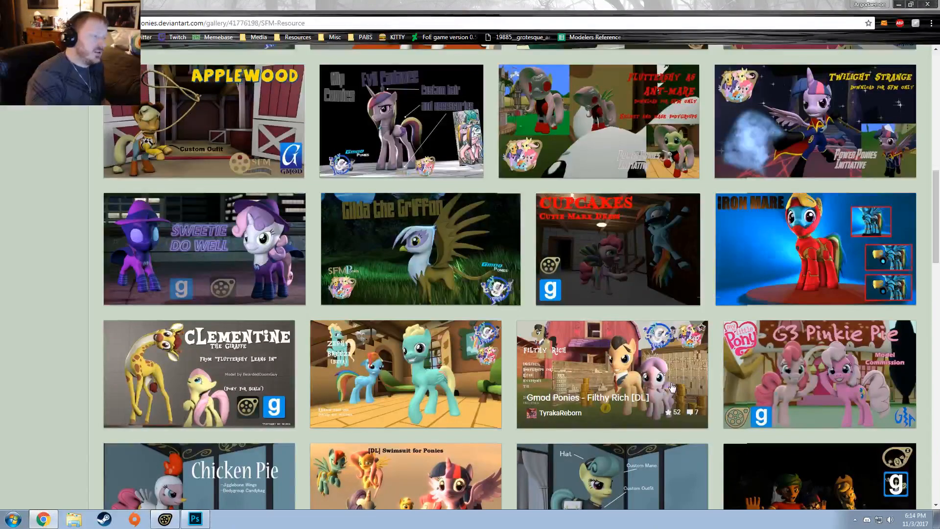
pyautogui.scroll(5, 672, 387)
pyautogui.scroll(-4, 671, 388)
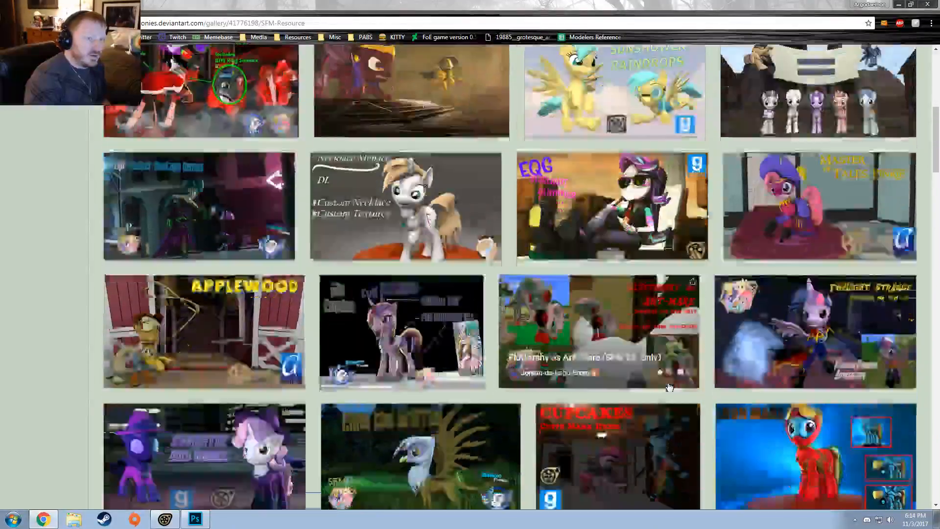
pyautogui.scroll(-13, 495, 359)
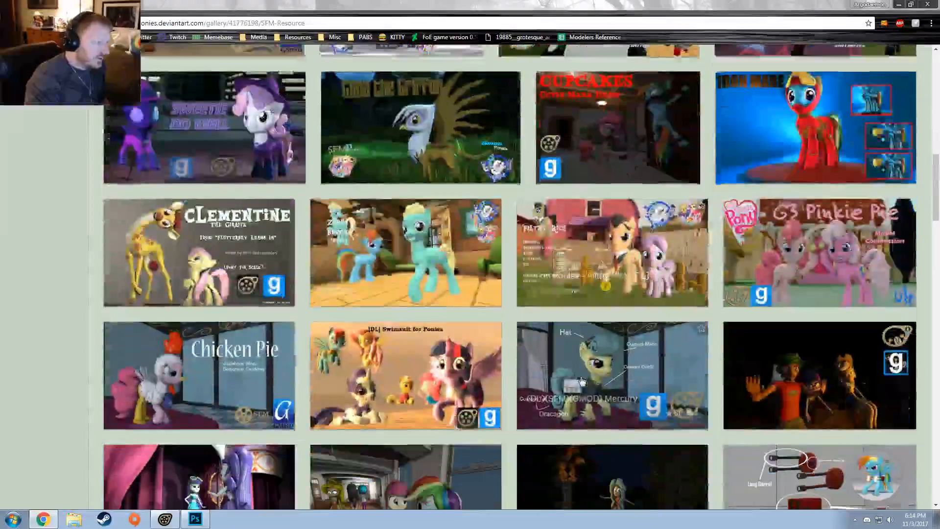
pyautogui.scroll(-2, 737, 345)
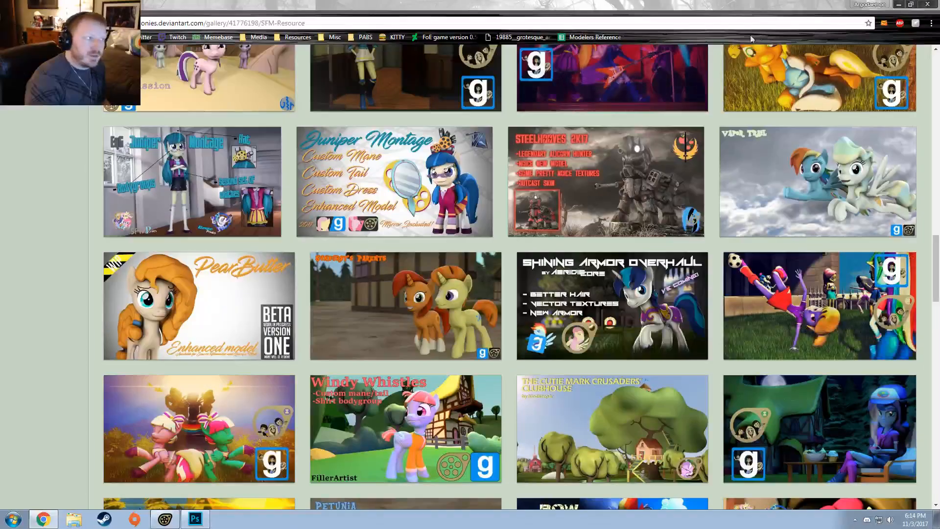
pyautogui.scroll(1, 713, 63)
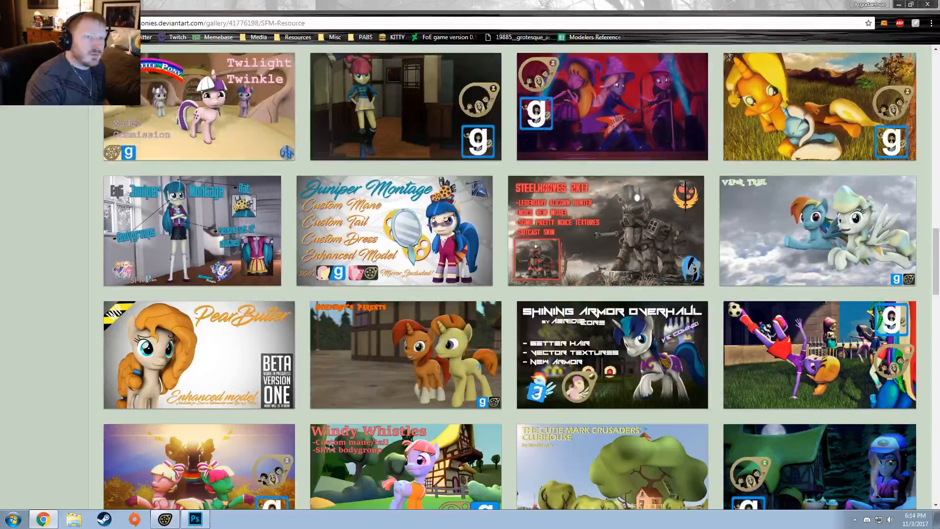
# Return to Source Filmmaker and move the playhead back to the start of the Toy Part shot
pyautogui.click(899, 4)
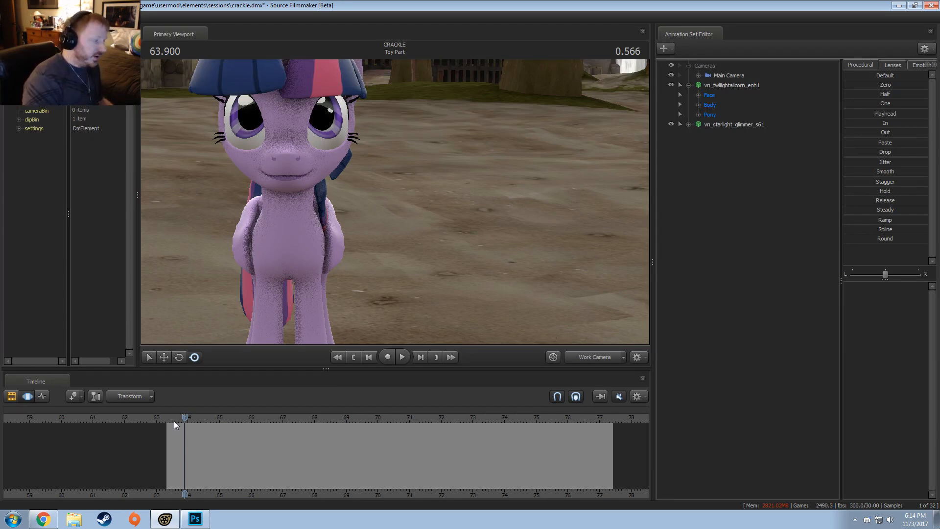
pyautogui.moveTo(175, 421)
pyautogui.mouseDown()
pyautogui.moveTo(199, 417)
pyautogui.moveTo(182, 407)
pyautogui.moveTo(167, 418)
pyautogui.mouseUp()
pyautogui.press('space')
pyautogui.press('space')
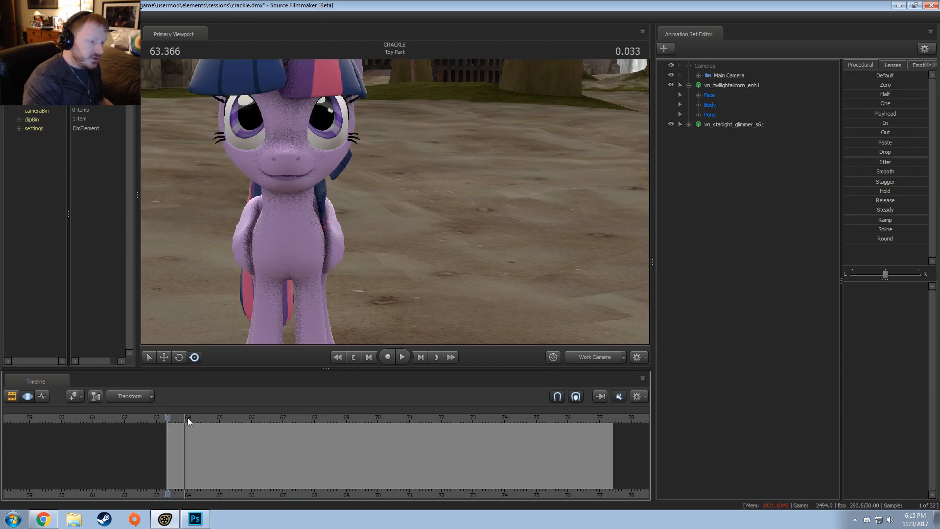
# Select vn_starlight_glimmer_s61, check its Lower Face controls, and move the whole model back behind Twilight
pyautogui.moveTo(395, 202)
pyautogui.mouseDown()
pyautogui.moveTo(436, 274)
pyautogui.moveTo(416, 202)
pyautogui.moveTo(396, 202)
pyautogui.mouseUp()
pyautogui.press('s')
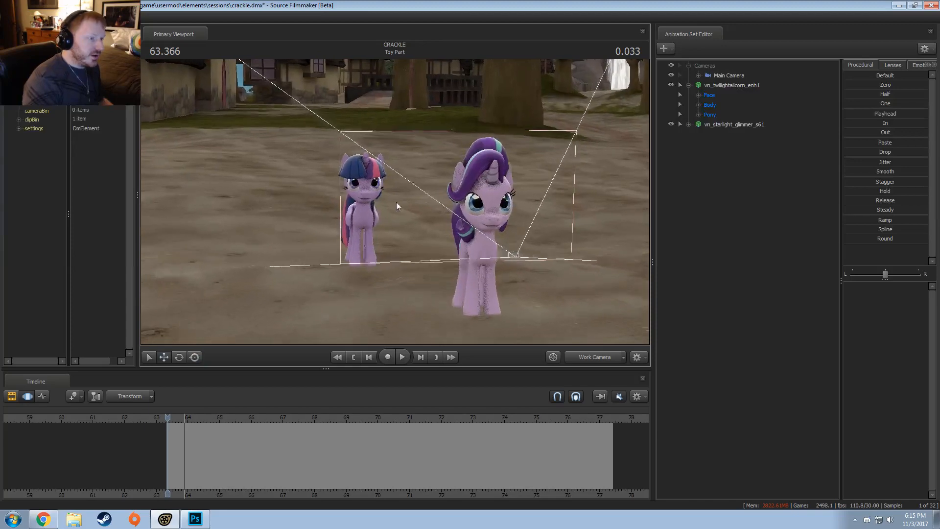
pyautogui.click(738, 124)
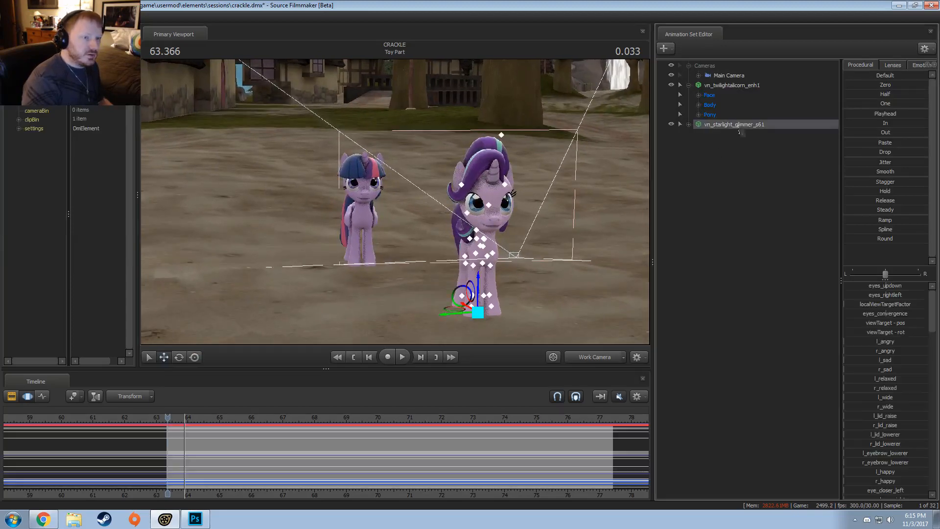
pyautogui.click(689, 124)
pyautogui.click(698, 135)
pyautogui.click(708, 173)
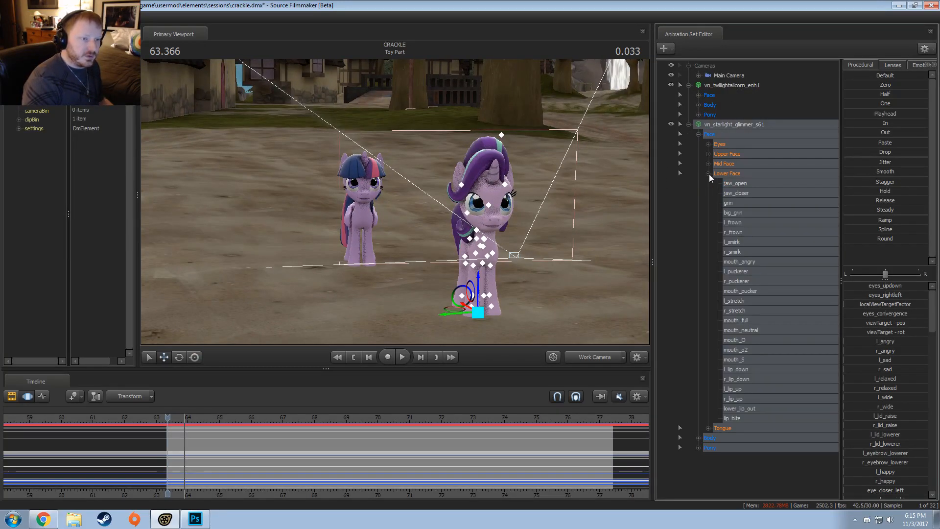
pyautogui.click(709, 173)
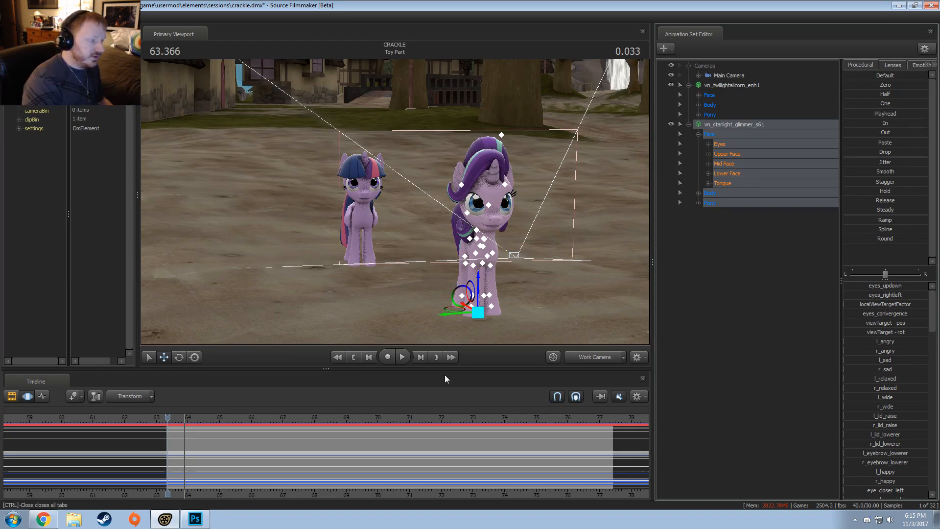
pyautogui.moveTo(478, 312); pyautogui.dragTo(338, 205)
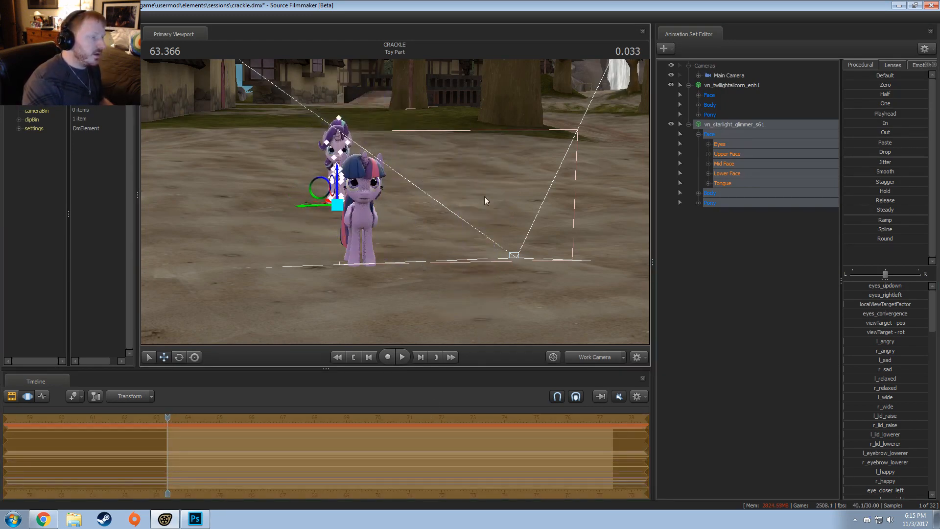
pyautogui.keyDown('alt'); pyautogui.moveTo(484, 196); pyautogui.dragTo(462, 211); pyautogui.keyUp('alt')
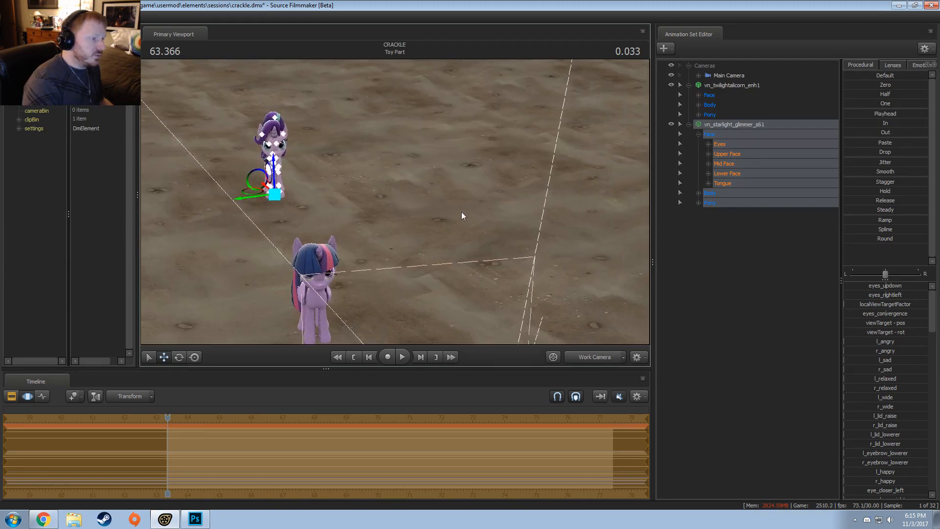
# Add vn_twilightalicorn_enh1 and Main Camera to the selection and show Main Camera's view in the viewport
pyautogui.keyDown('ctrl'); pyautogui.click(740, 86); pyautogui.keyUp('ctrl')
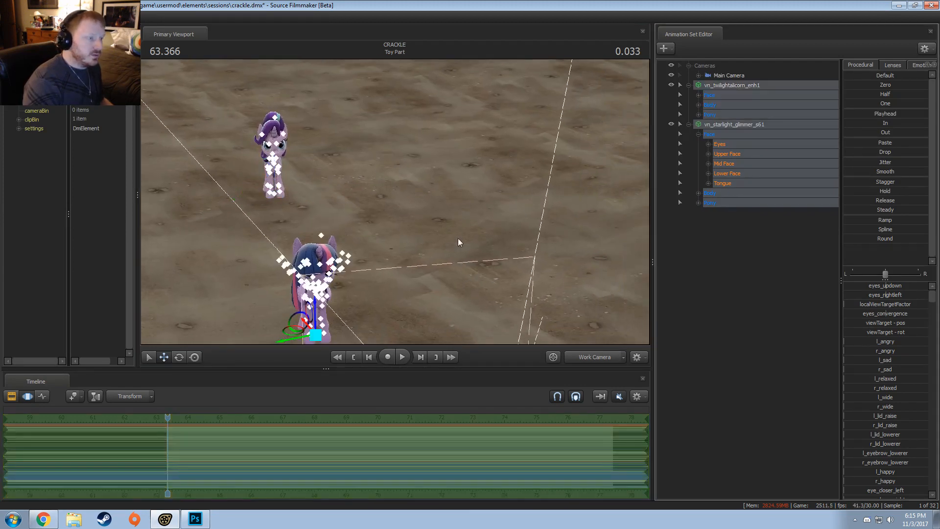
pyautogui.keyDown('ctrl'); pyautogui.click(756, 75); pyautogui.keyUp('ctrl')
pyautogui.moveTo(350, 289); pyautogui.dragTo(445, 67)
pyautogui.moveTo(488, 219); pyautogui.dragTo(546, 147)
pyautogui.click(735, 76)
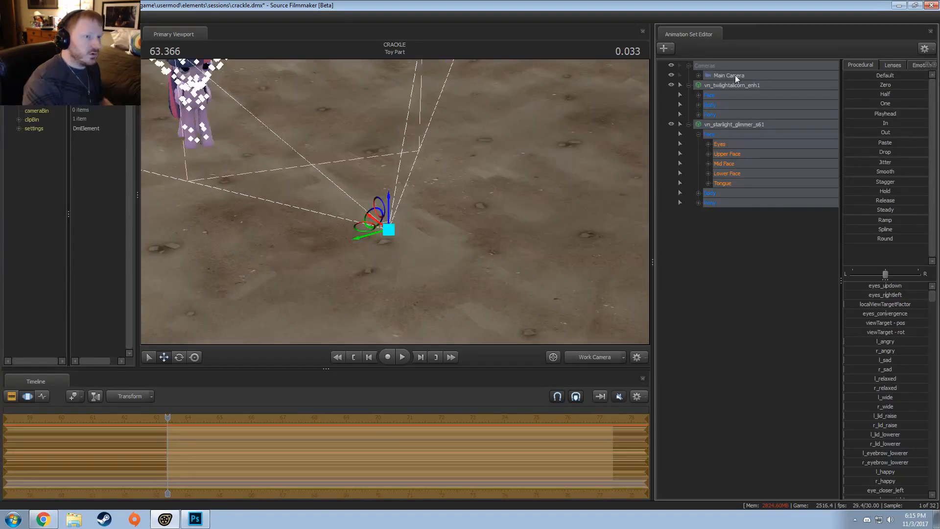
pyautogui.moveTo(736, 76); pyautogui.dragTo(421, 211)
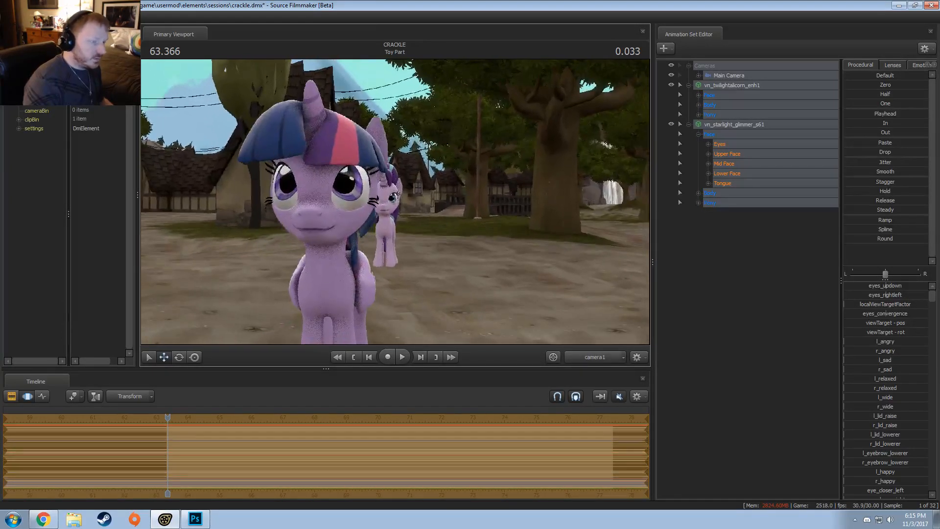
# Set Main Camera's lens to 50 mm and move the camera back to frame Twilight from the front
pyautogui.click(893, 65)
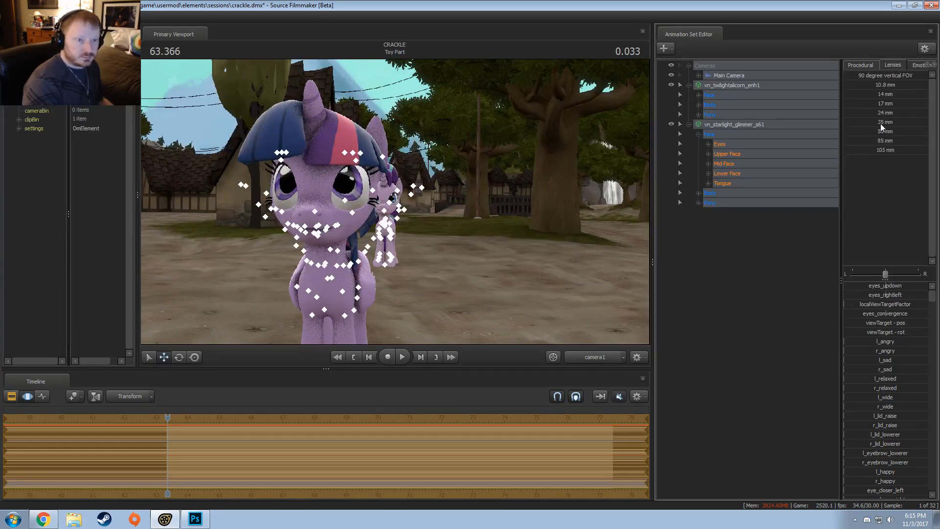
pyautogui.hotkey('alt', 'Tab')
pyautogui.hotkey('alt', 'Tab')
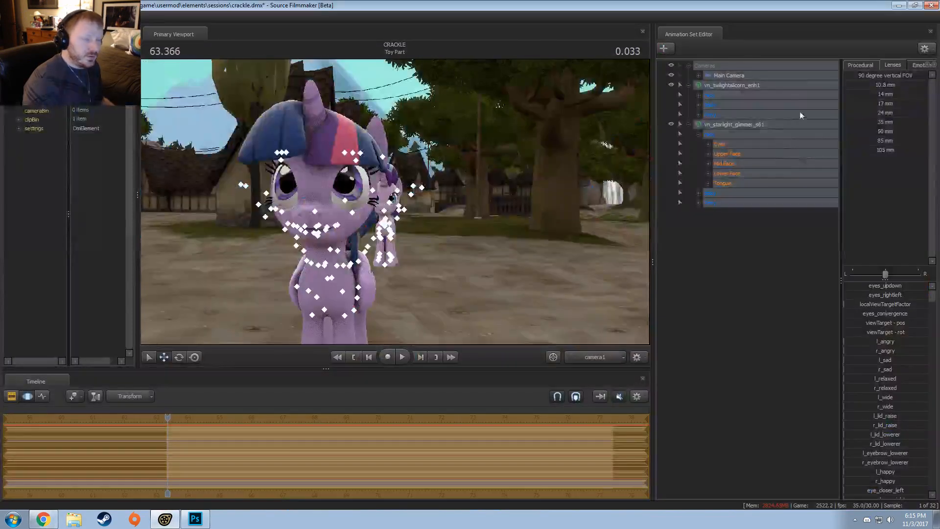
pyautogui.click(875, 132)
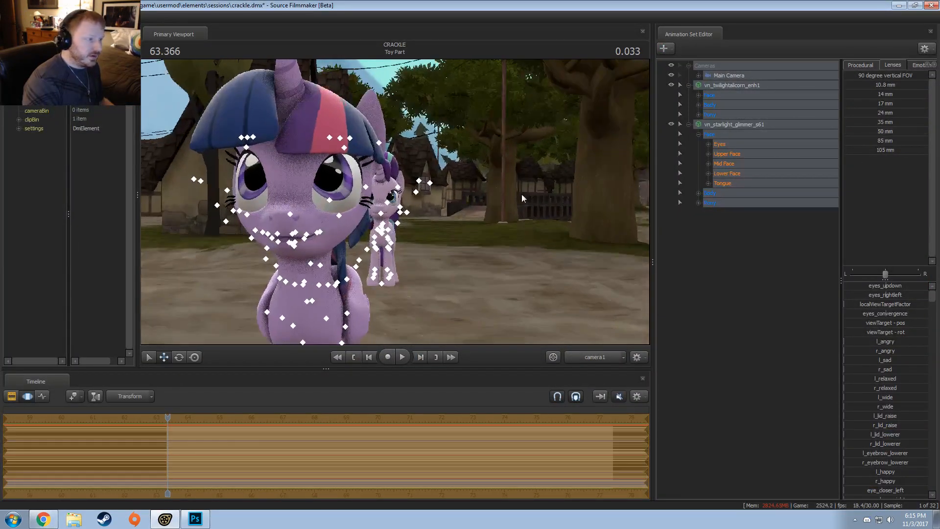
pyautogui.press('s')
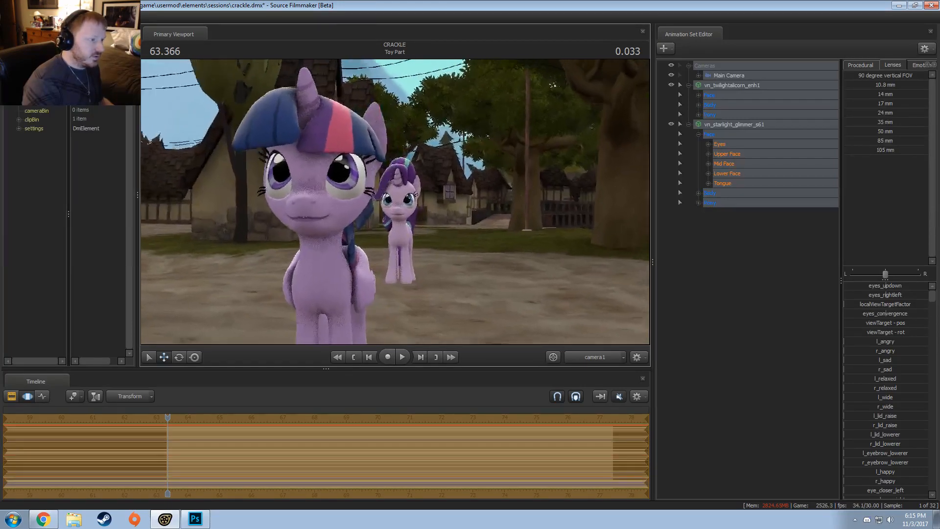
pyautogui.press('a')
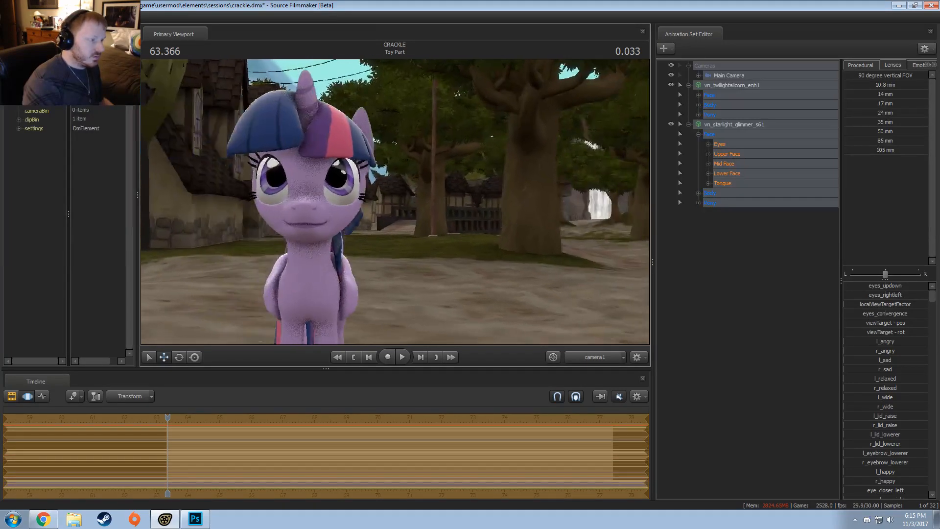
pyautogui.press('d')
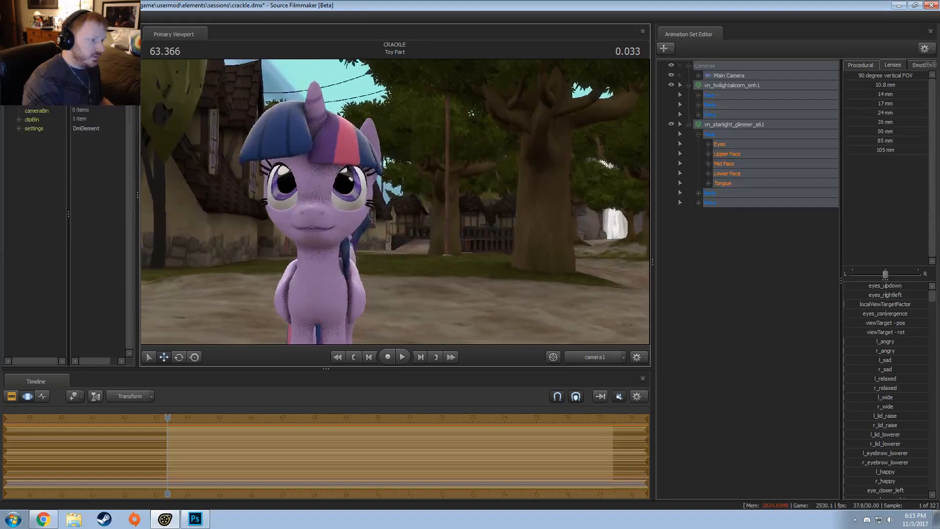
# Move Starlight sideways and forward so she stands just behind Twilight's shoulder, and select Main Camera
pyautogui.click(720, 125)
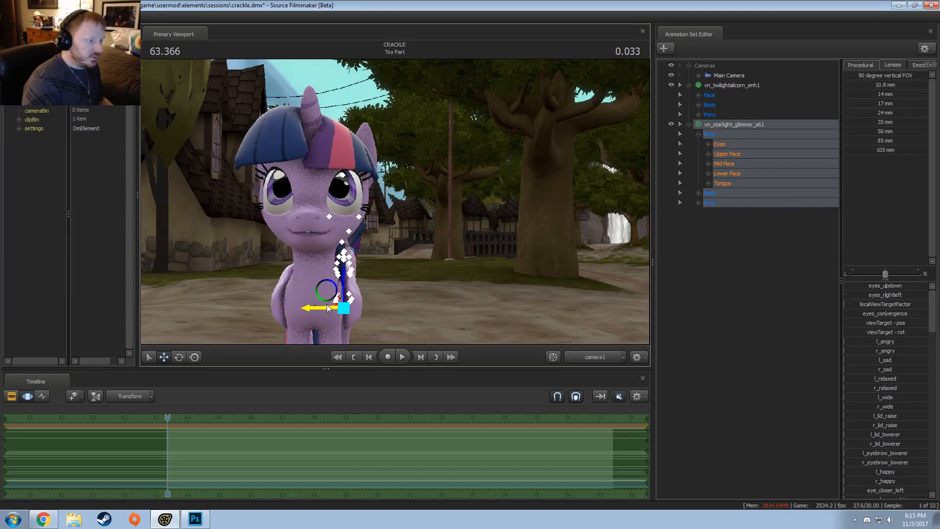
pyautogui.moveTo(325, 307); pyautogui.dragTo(406, 350)
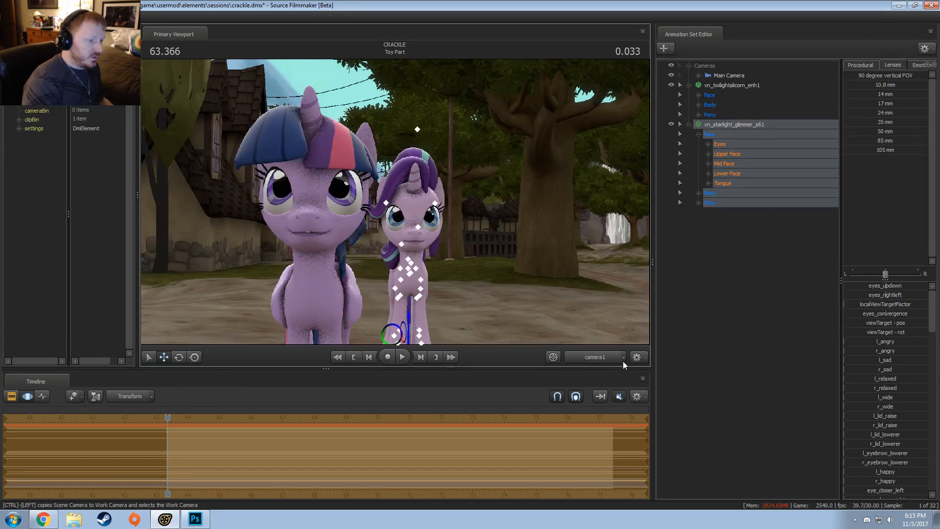
pyautogui.click(725, 75)
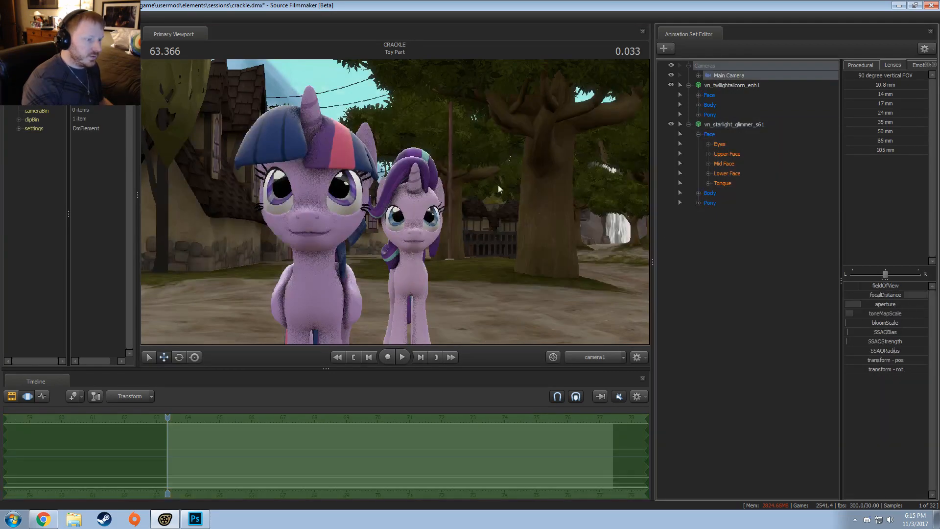
# Switch the viewport to Work Camera and reposition Starlight's viewTarget in front of the ponies so she looks toward the camera
pyautogui.click(595, 357)
pyautogui.moveTo(395, 200)
pyautogui.mouseDown()
pyautogui.moveTo(431, 176)
pyautogui.moveTo(377, 203)
pyautogui.moveTo(397, 216)
pyautogui.mouseUp()
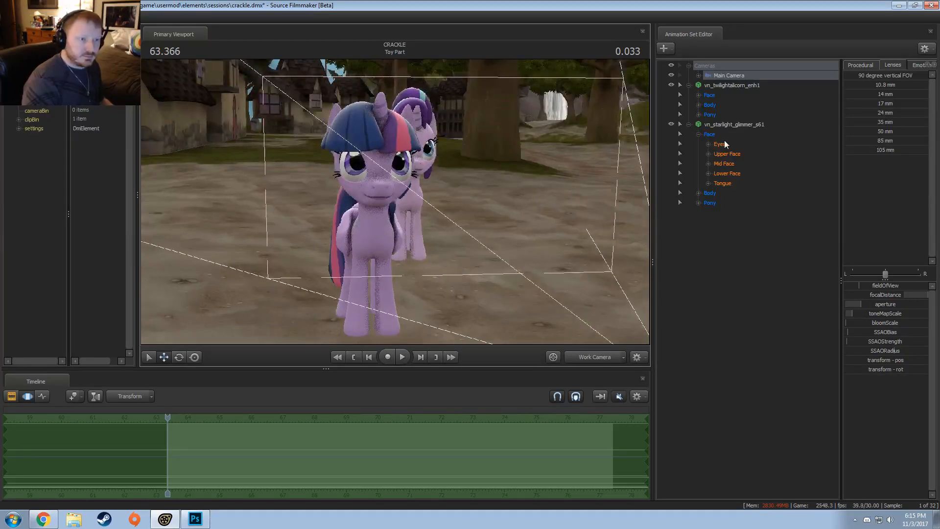
pyautogui.click(708, 144)
pyautogui.click(738, 193)
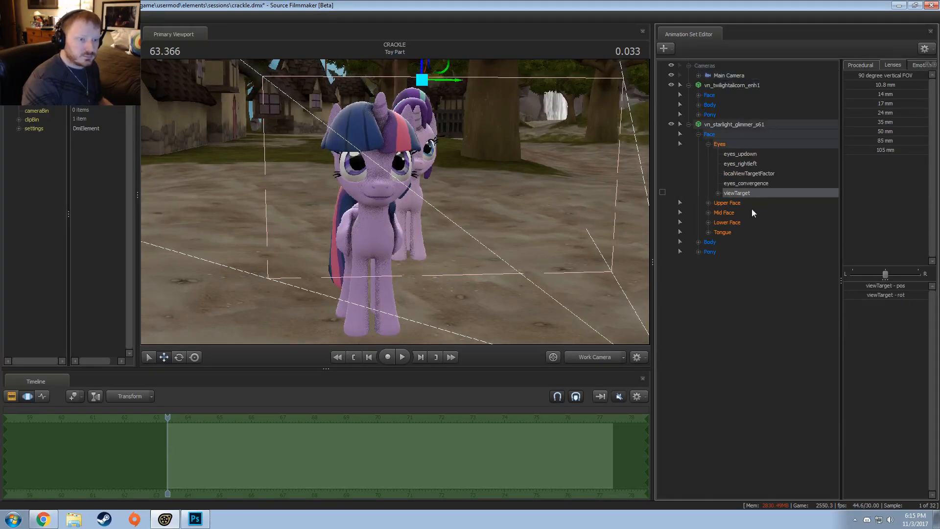
pyautogui.keyDown('alt'); pyautogui.moveTo(474, 207); pyautogui.dragTo(395, 202); pyautogui.keyUp('alt')
pyautogui.keyDown('alt'); pyautogui.moveTo(496, 131); pyautogui.dragTo(396, 202, button='right'); pyautogui.keyUp('alt')
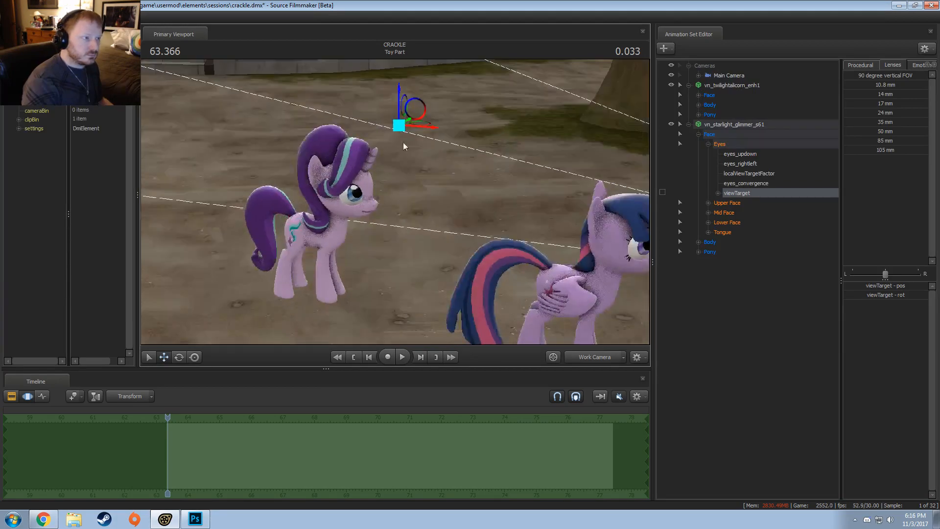
pyautogui.keyDown('alt'); pyautogui.moveTo(404, 146); pyautogui.dragTo(393, 98, button='right'); pyautogui.keyUp('alt')
pyautogui.moveTo(393, 95); pyautogui.dragTo(454, 234)
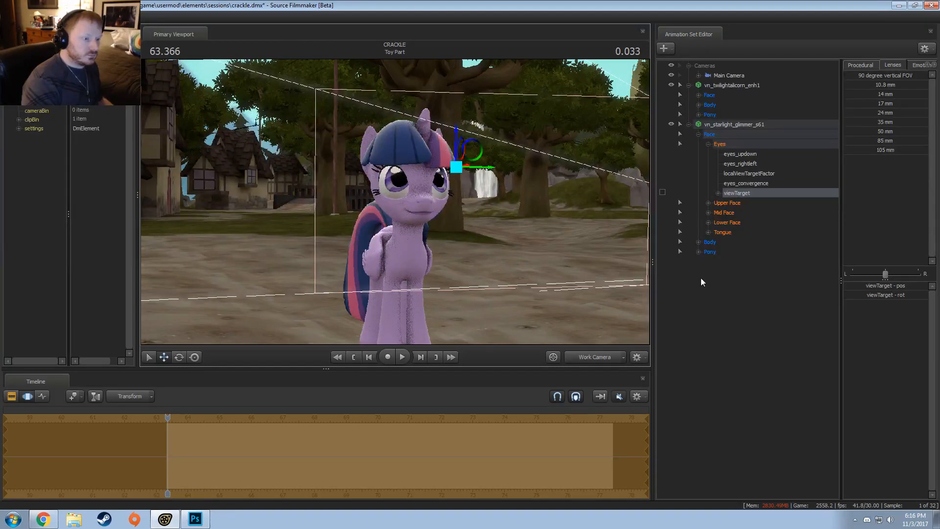
# Collapse Starlight's controls and move Twilight's viewTarget so her eyes look forward toward the camera
pyautogui.click(690, 125)
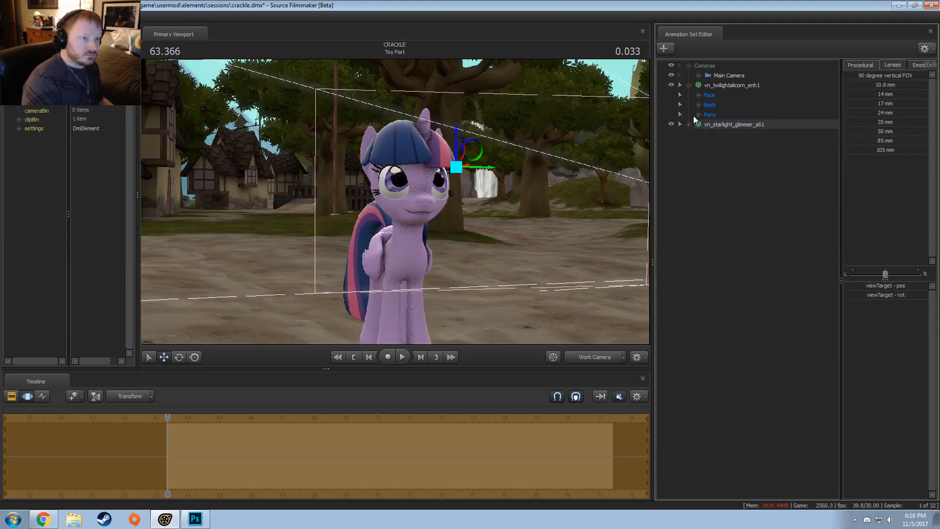
pyautogui.click(724, 85)
pyautogui.click(700, 95)
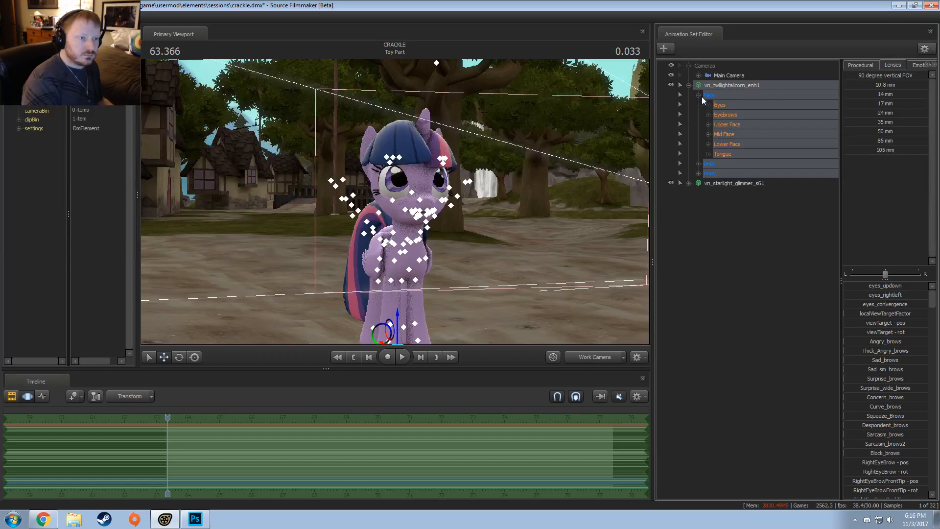
pyautogui.click(708, 105)
pyautogui.click(745, 156)
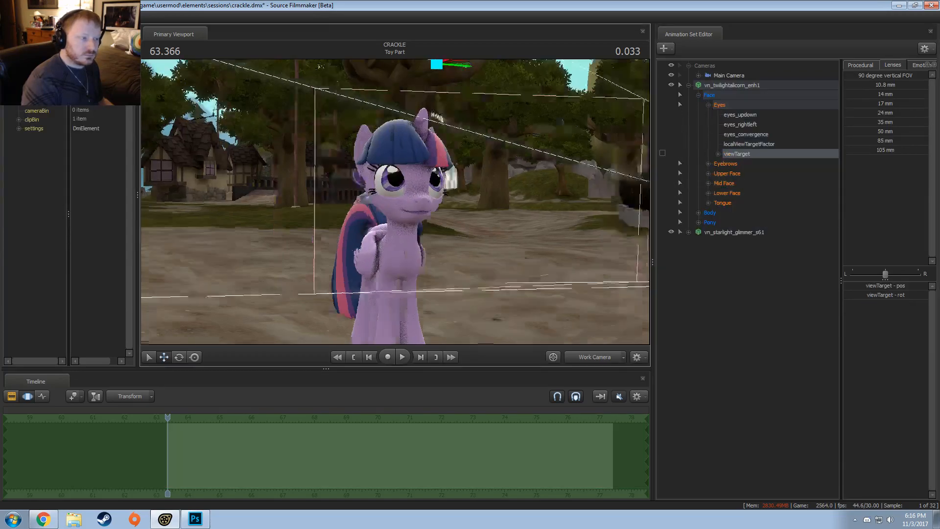
pyautogui.press('f')
pyautogui.moveTo(459, 187); pyautogui.dragTo(342, 192)
pyautogui.moveTo(342, 192); pyautogui.dragTo(640, 209, button='right')
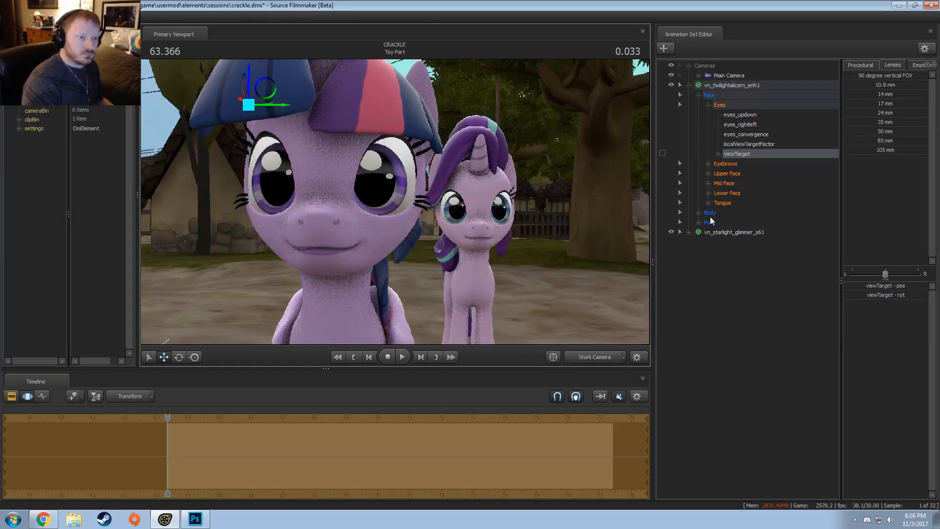
# Flatten Twilight's smile by partly raising Mouth_puckerer and Mouth_neutral in her Lower Face controls
pyautogui.click(725, 192)
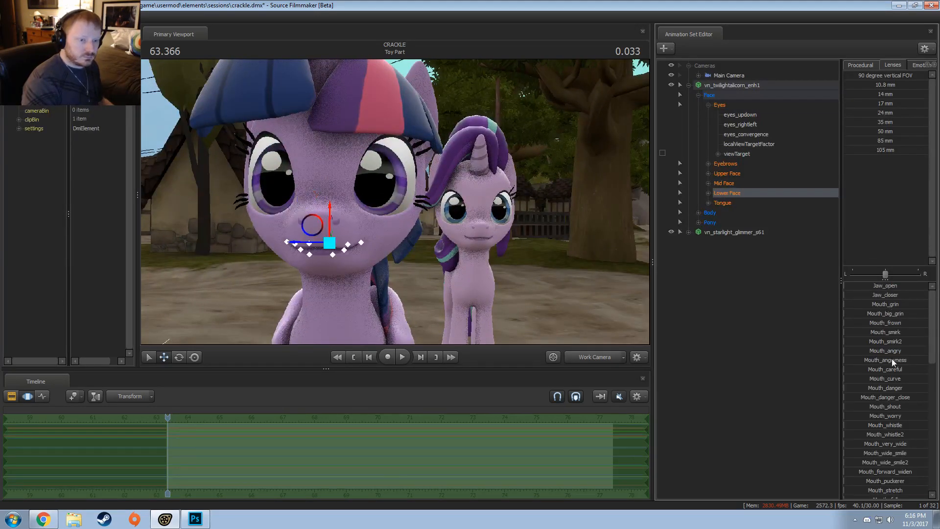
pyautogui.scroll(-1, 888, 426)
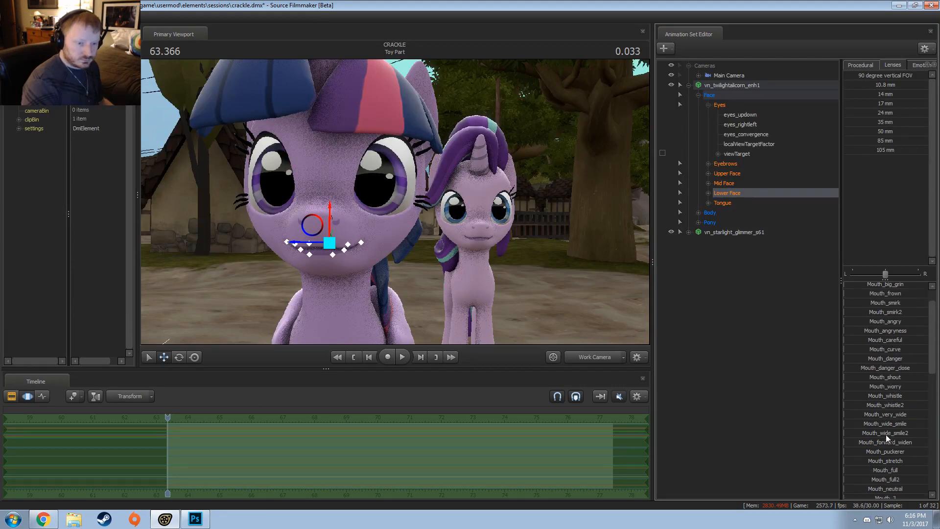
pyautogui.scroll(-1, 891, 466)
pyautogui.click(891, 460)
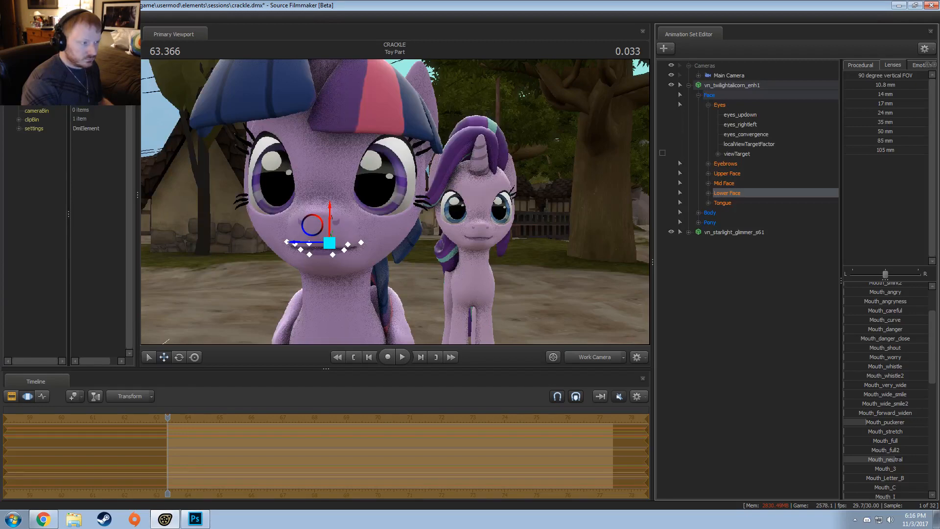
# Set Starlight's Upper Face l_relaxed and r_relaxed to full and slightly raise l_lid_raise and r_lid_raise
pyautogui.moveTo(573, 280); pyautogui.dragTo(554, 106)
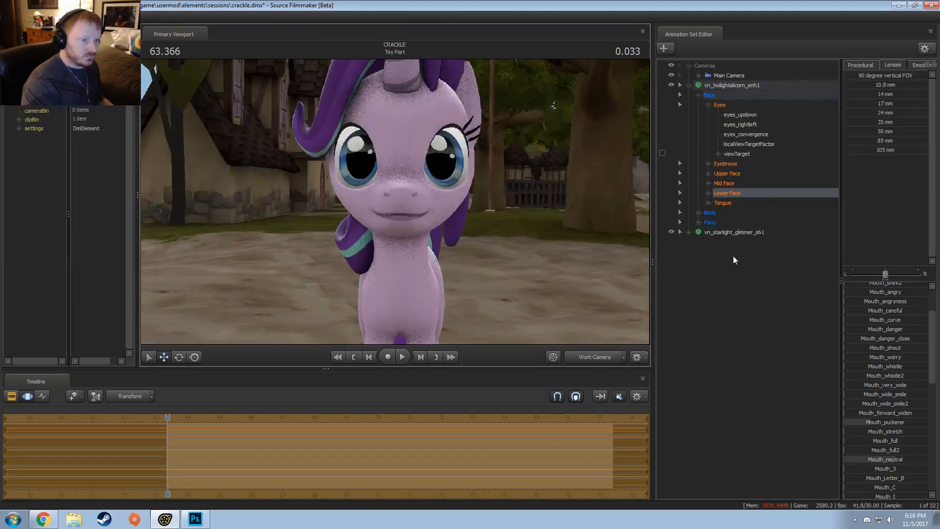
pyautogui.click(735, 174)
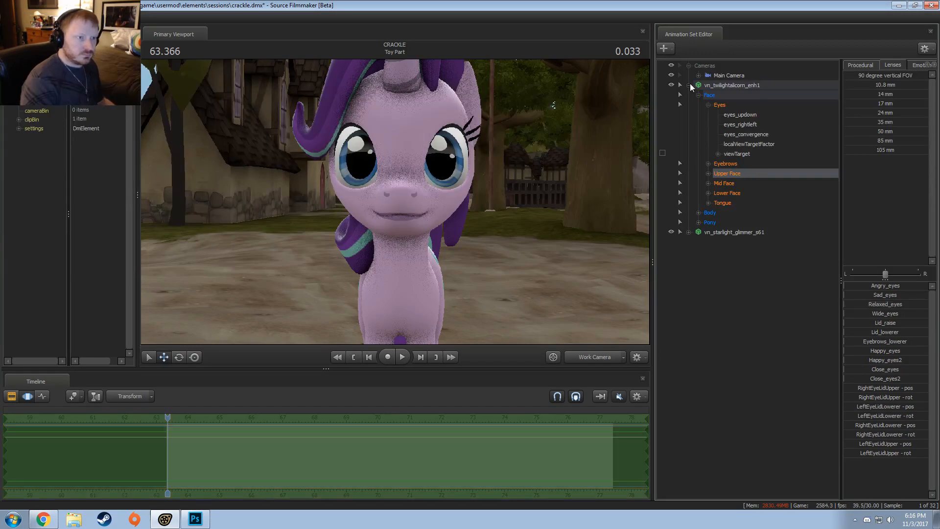
pyautogui.click(690, 86)
pyautogui.click(689, 95)
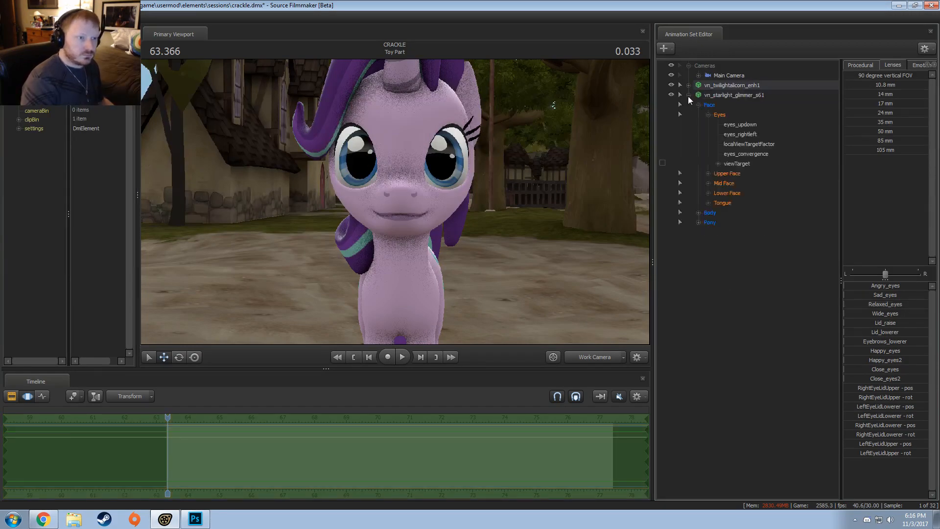
pyautogui.click(709, 174)
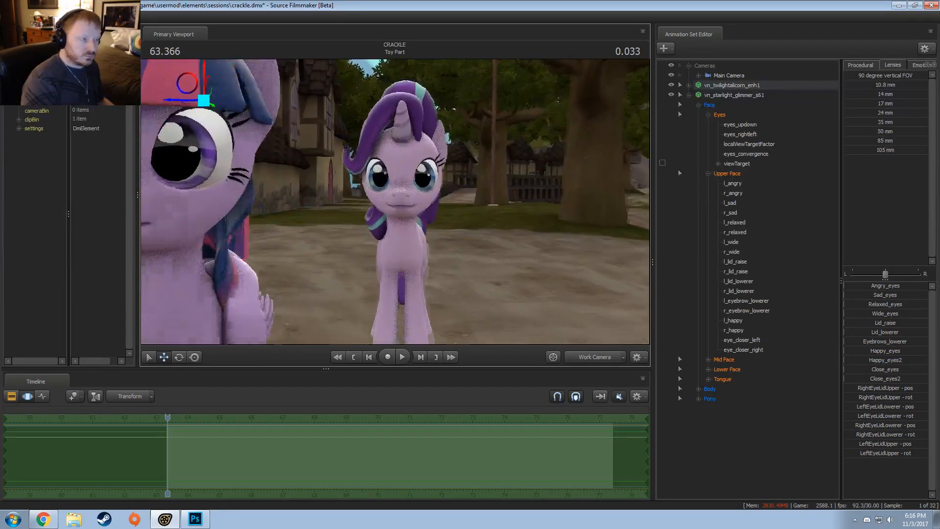
pyautogui.press('w')
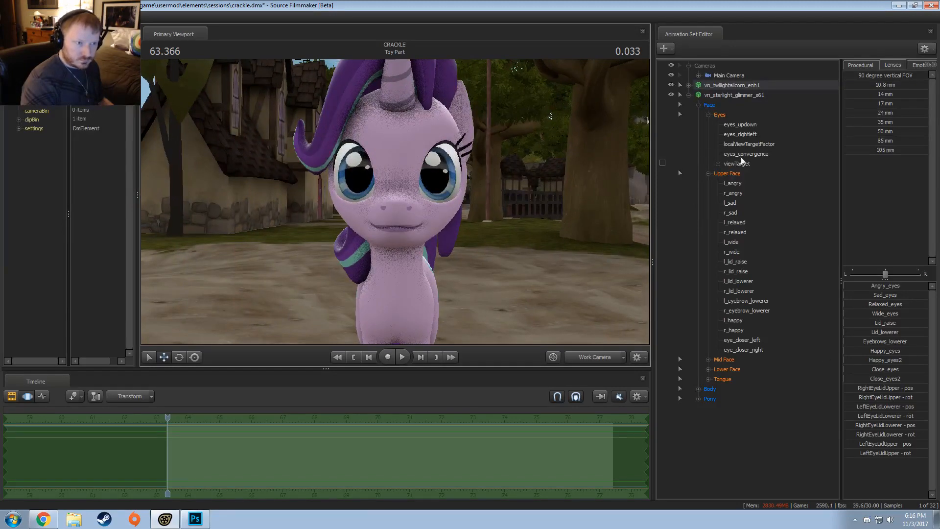
pyautogui.click(730, 175)
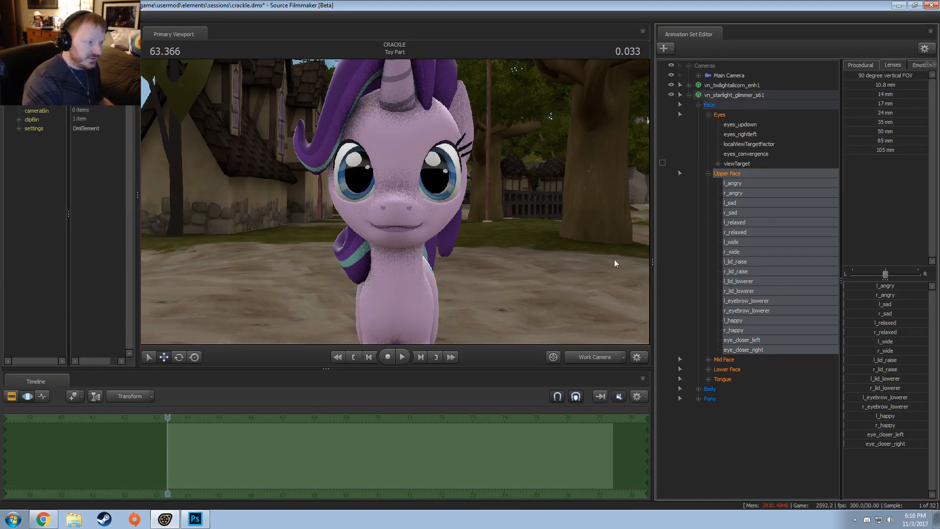
pyautogui.moveTo(888, 325); pyautogui.dragTo(928, 332)
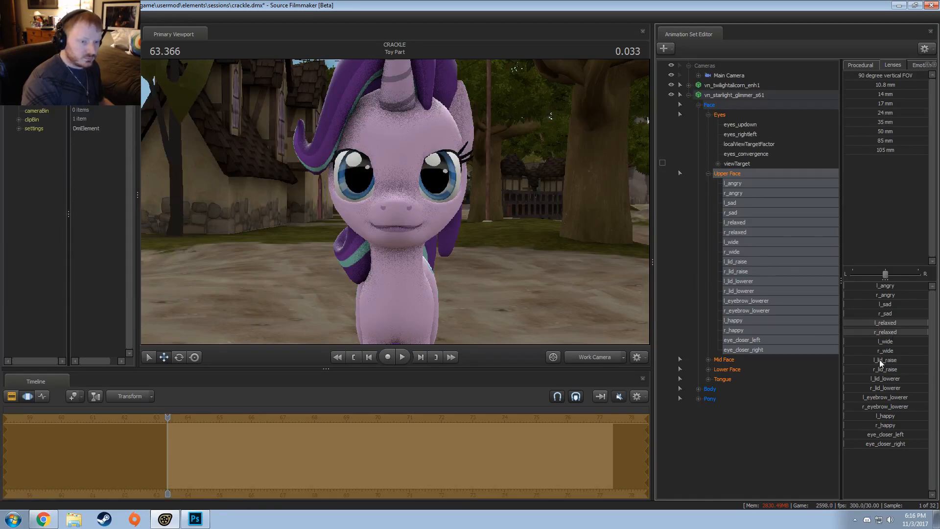
pyautogui.moveTo(888, 364); pyautogui.dragTo(864, 361)
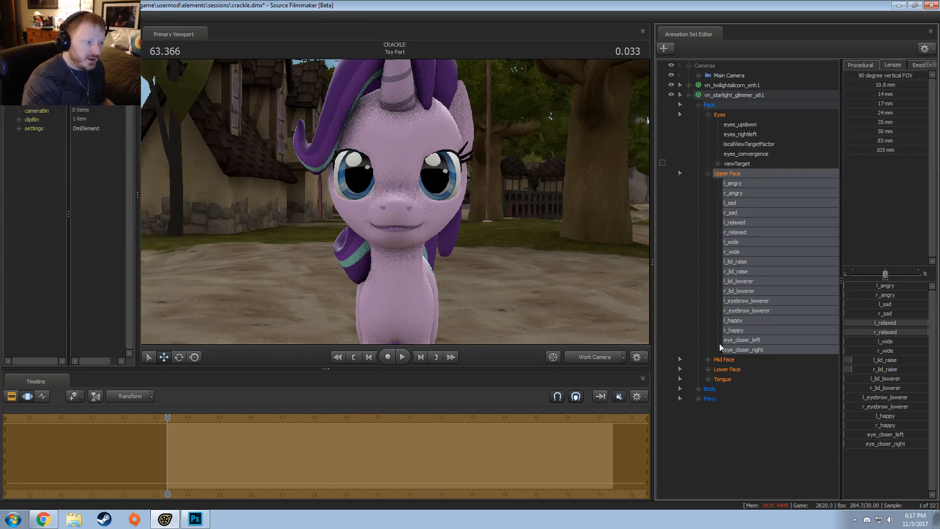
# Flatten Starlight's smile by partly raising mouth_neutral, l_puckerer and r_puckerer, and check both faces together
pyautogui.click(742, 371)
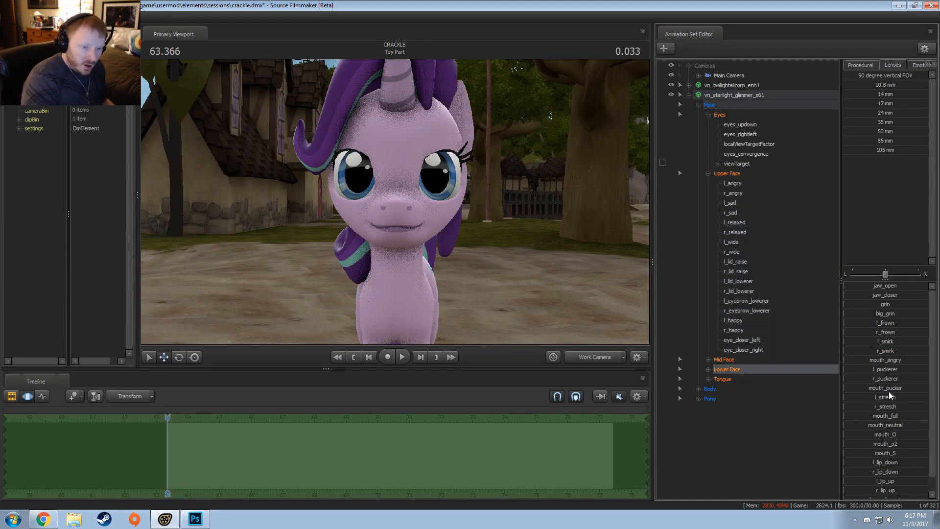
pyautogui.click(888, 425)
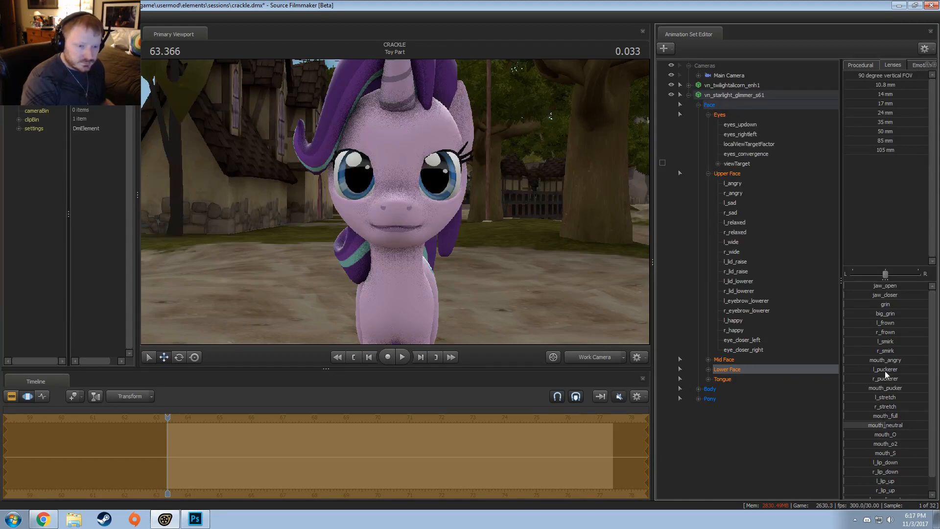
pyautogui.moveTo(885, 372)
pyautogui.mouseDown()
pyautogui.moveTo(874, 382)
pyautogui.moveTo(896, 381)
pyautogui.moveTo(880, 371)
pyautogui.mouseUp()
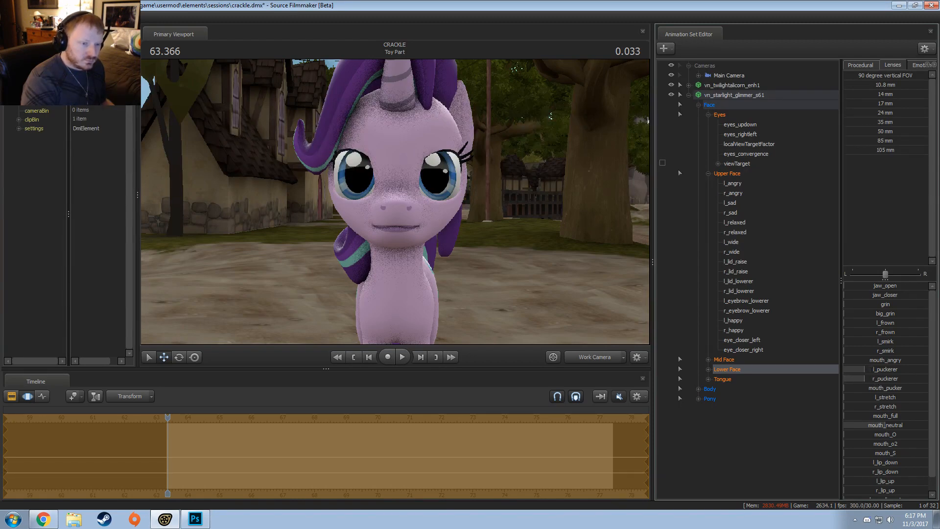
pyautogui.moveTo(569, 231)
pyautogui.mouseDown()
pyautogui.moveTo(568, 215)
pyautogui.moveTo(568, 231)
pyautogui.mouseUp()
pyautogui.press('s')
pyautogui.moveTo(395, 203)
pyautogui.mouseDown()
pyautogui.moveTo(373, 202)
pyautogui.moveTo(407, 203)
pyautogui.moveTo(395, 202)
pyautogui.mouseUp()
pyautogui.press('w')
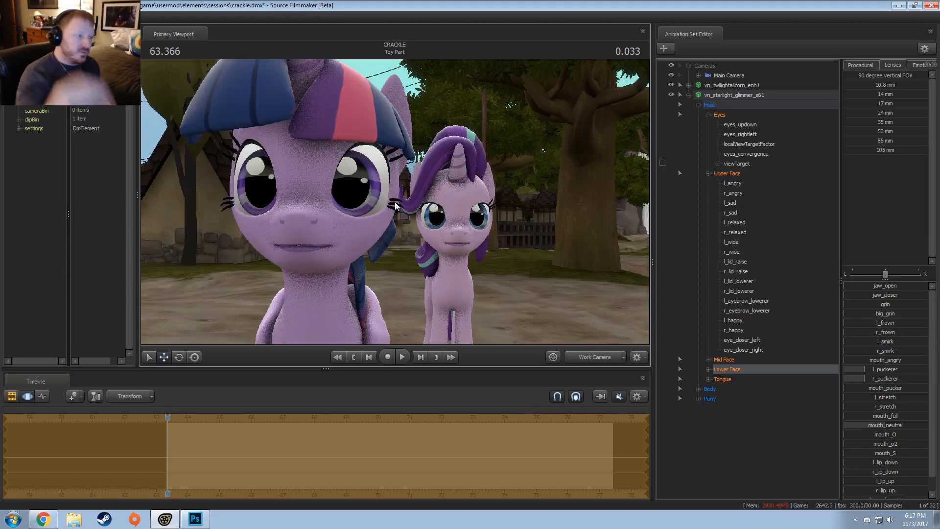
pyautogui.moveTo(398, 184); pyautogui.dragTo(413, 209)
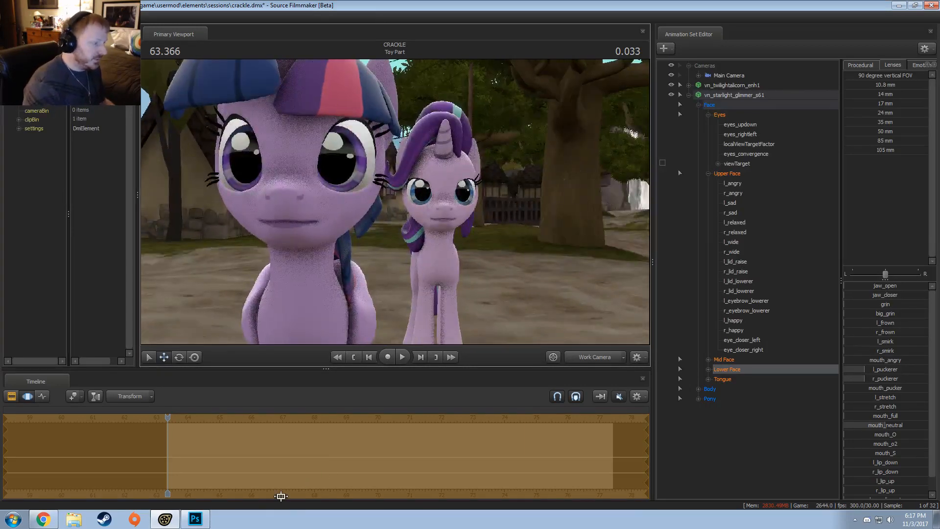
# Clear the infinite time selection on the timeline and play the opening frames of the Toy Part shot
pyautogui.press(']')
pyautogui.click(168, 446)
pyautogui.scroll(1, 169, 445)
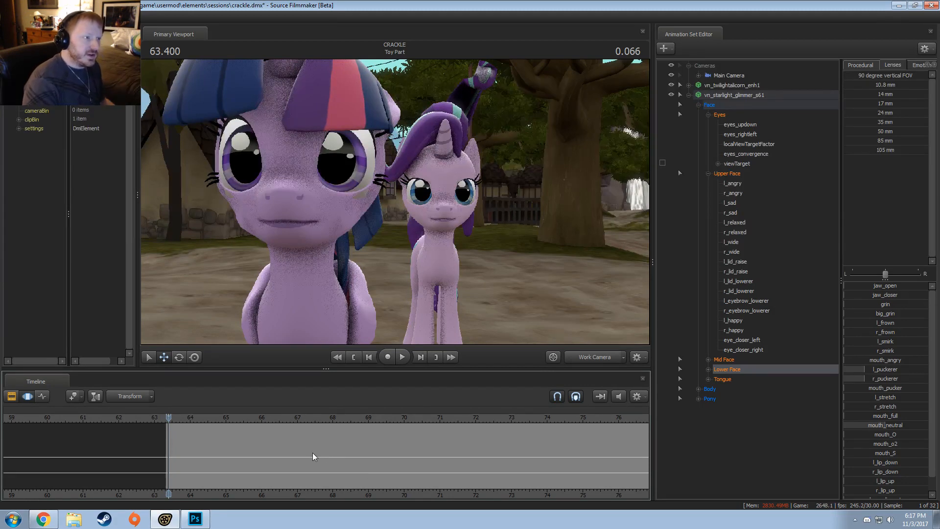
pyautogui.press('Right')
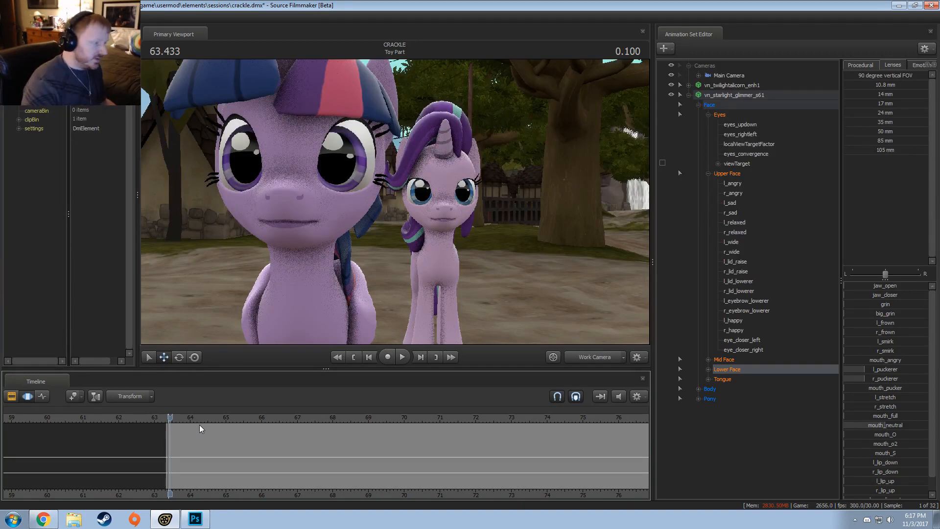
pyautogui.press('space')
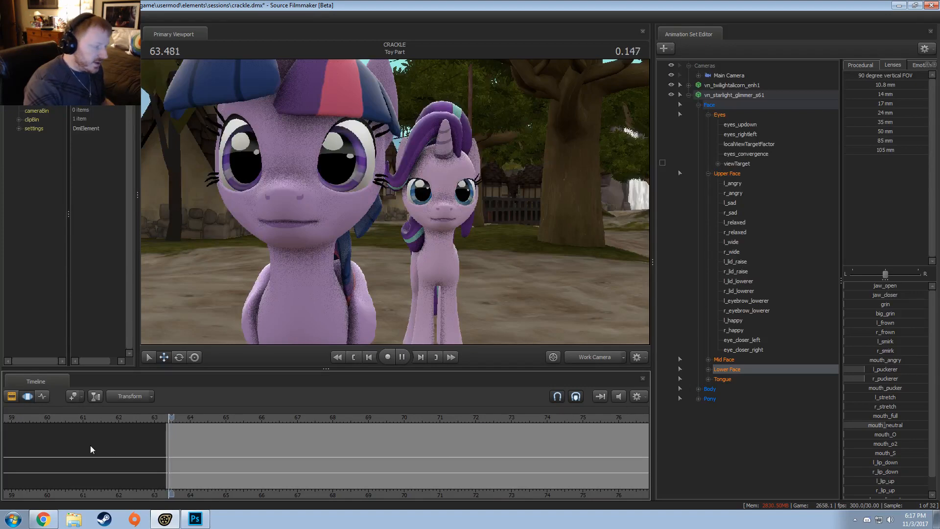
pyautogui.press('space')
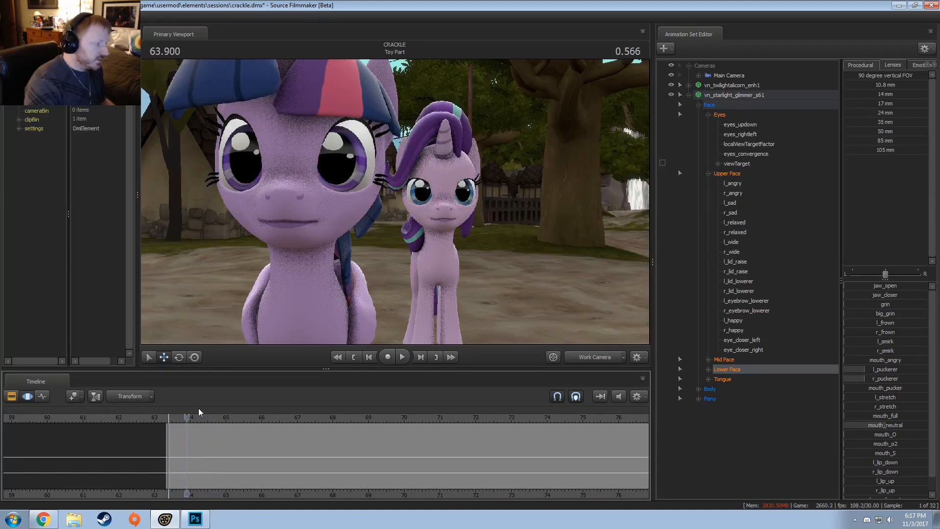
# Examine Starlight's and Twilight's faces up close while playing the shot's opening, with the timeline zoomed in
pyautogui.press('w')
pyautogui.moveTo(395, 202)
pyautogui.mouseDown()
pyautogui.moveTo(406, 197)
pyautogui.moveTo(395, 208)
pyautogui.mouseUp()
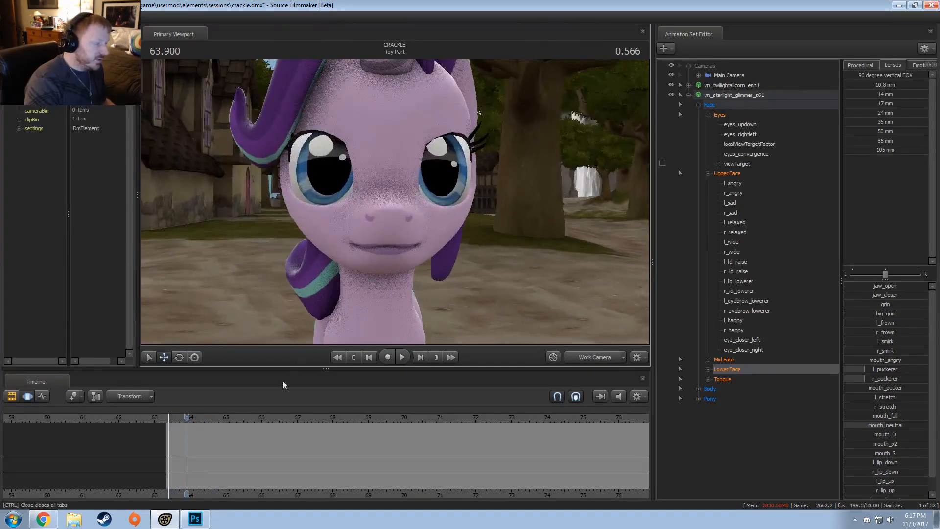
pyautogui.click(178, 417)
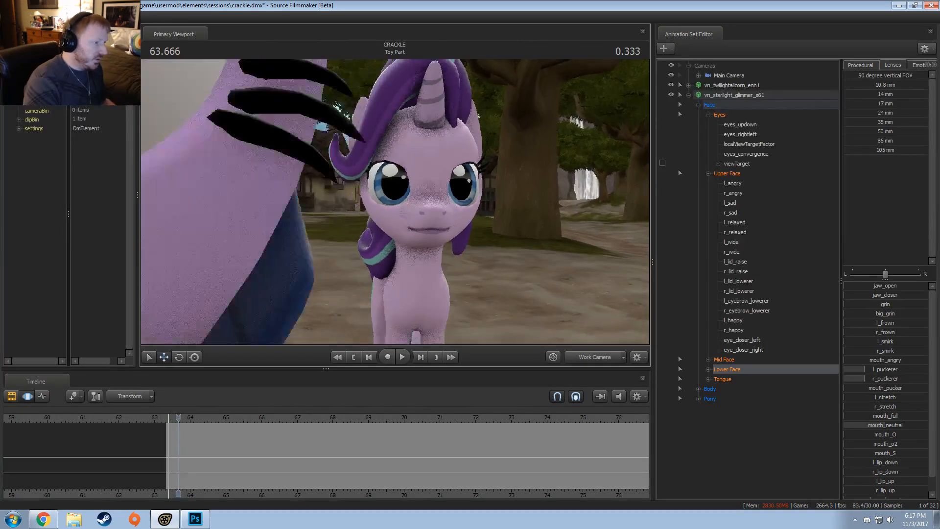
pyautogui.moveTo(395, 202); pyautogui.dragTo(395, 186)
pyautogui.press('w')
pyautogui.press('space')
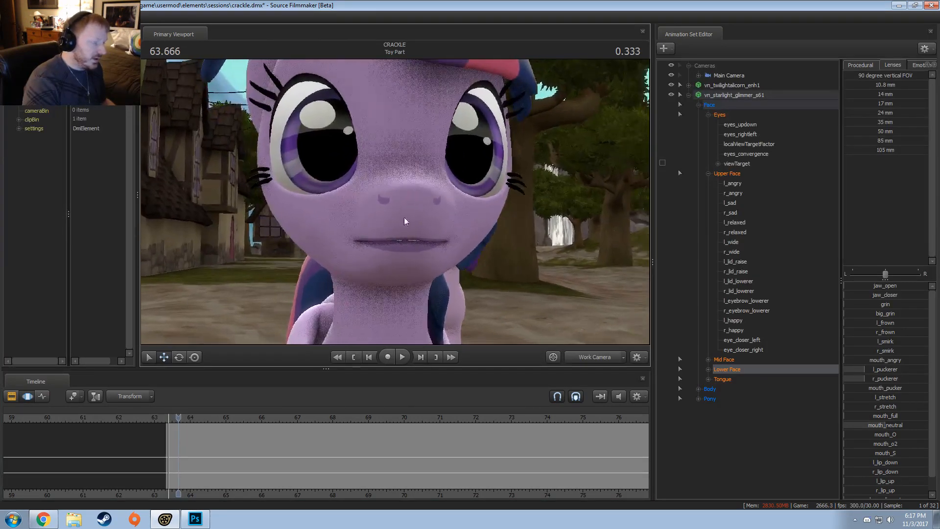
pyautogui.scroll(4, 253, 463)
pyautogui.press('space')
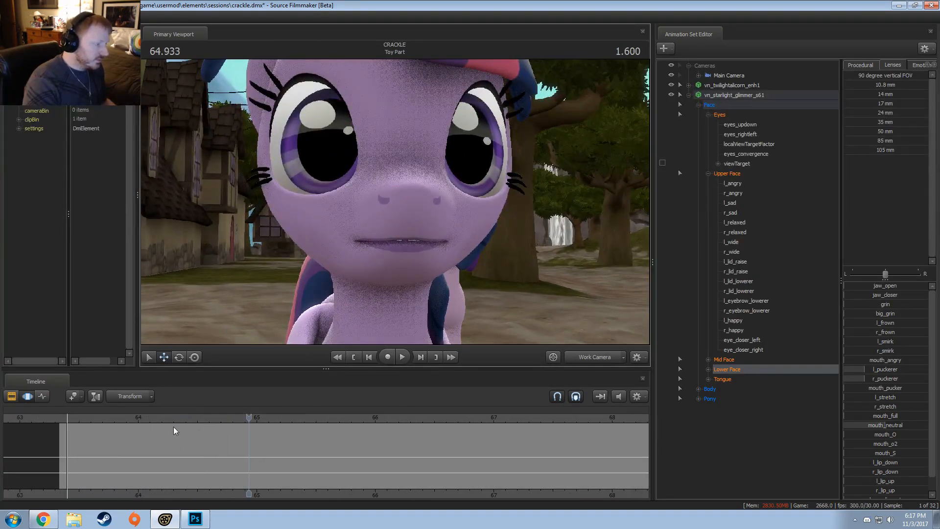
# Place a short time selection around 64.633 and partly raise mouth_o2 in Starlight's Lower Face controls
pyautogui.moveTo(174, 430); pyautogui.dragTo(211, 454)
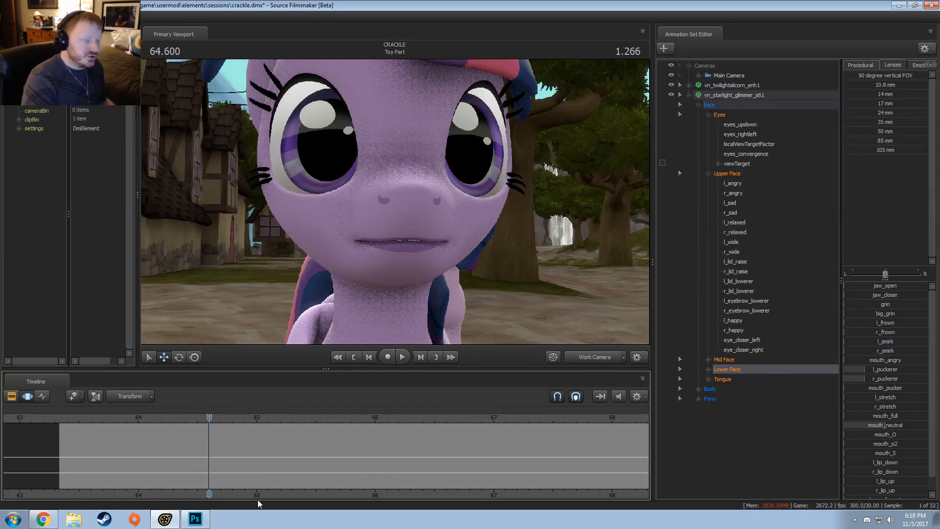
pyautogui.scroll(3, 213, 464)
pyautogui.scroll(-4, 212, 464)
pyautogui.moveTo(210, 455)
pyautogui.mouseDown()
pyautogui.moveTo(184, 450)
pyautogui.moveTo(212, 455)
pyautogui.moveTo(185, 460)
pyautogui.moveTo(223, 467)
pyautogui.moveTo(202, 469)
pyautogui.moveTo(212, 469)
pyautogui.mouseUp()
pyautogui.scroll(1, 213, 469)
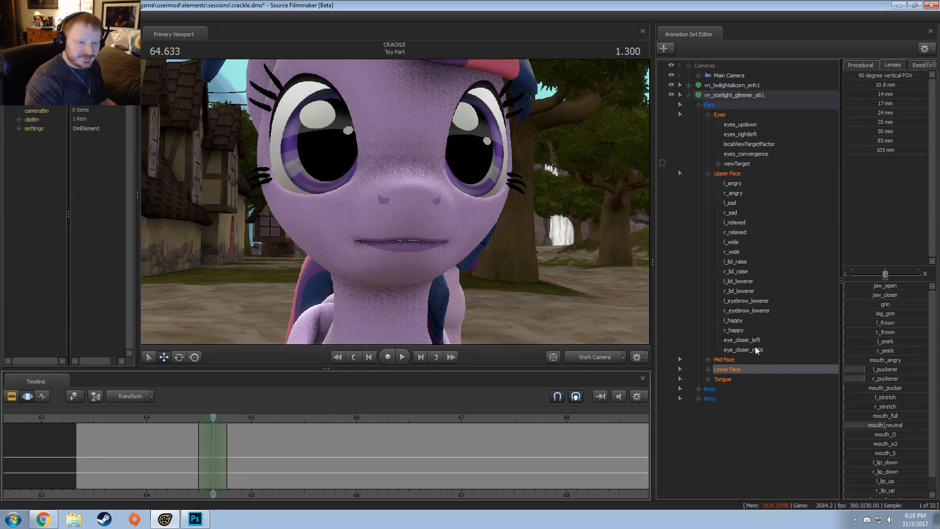
pyautogui.scroll(-2, 885, 430)
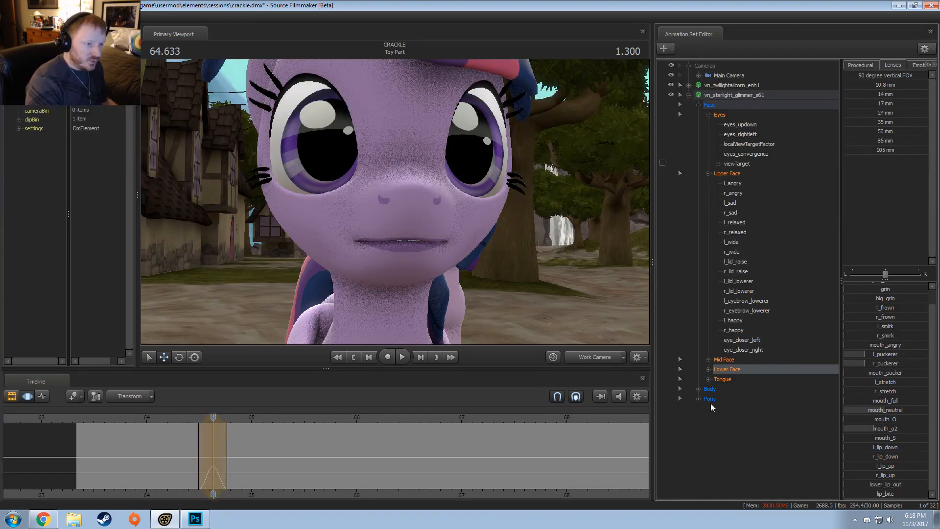
# Switch from Starlight's controls to Twilight's Lower Face controls and partly raise Mouth_O2 around 64.633
pyautogui.click(688, 95)
pyautogui.click(689, 85)
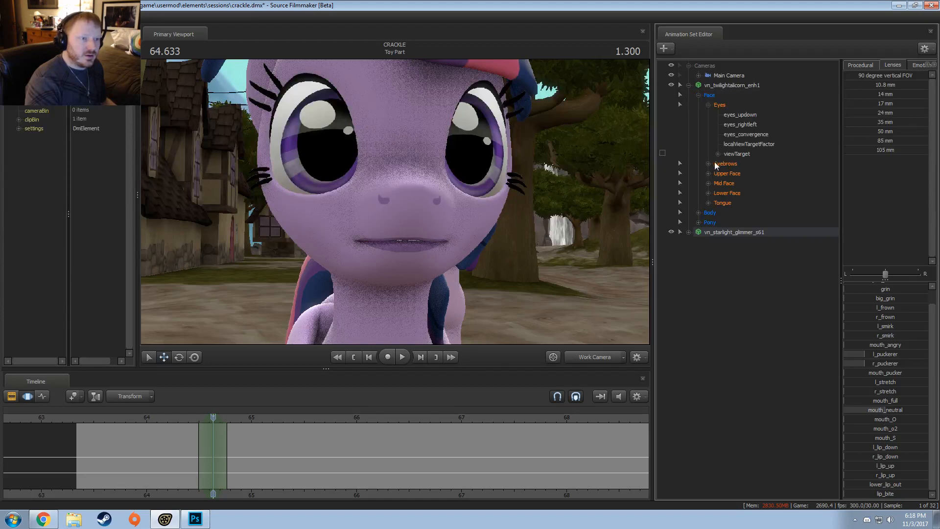
pyautogui.click(709, 163)
pyautogui.click(709, 164)
pyautogui.click(708, 105)
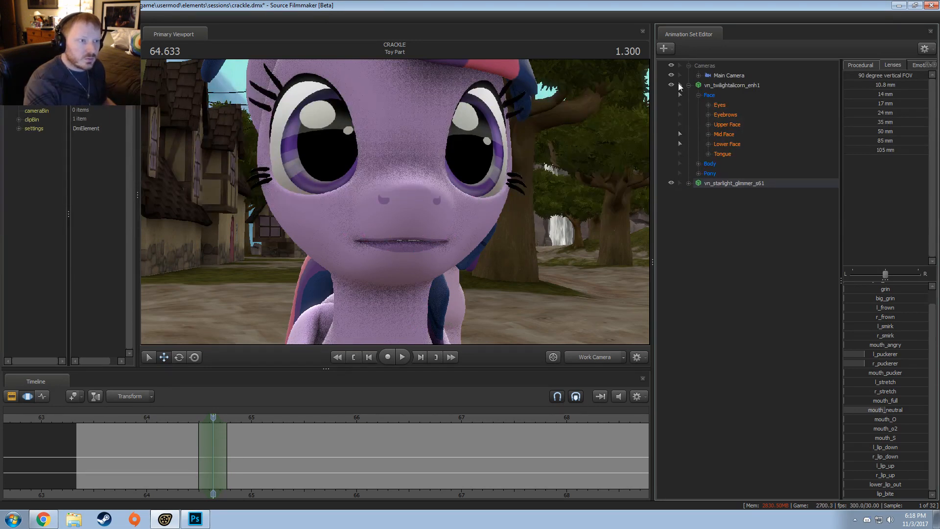
pyautogui.doubleClick(710, 144)
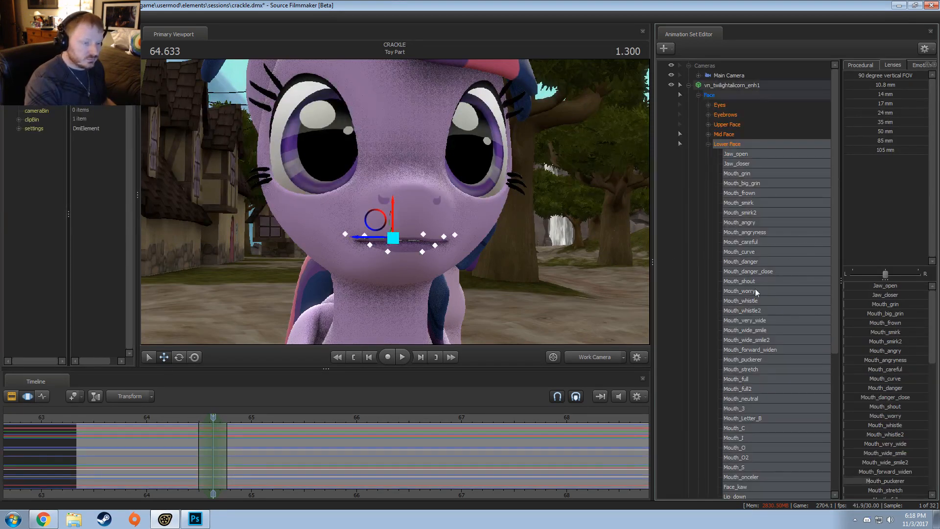
pyautogui.scroll(-3, 792, 301)
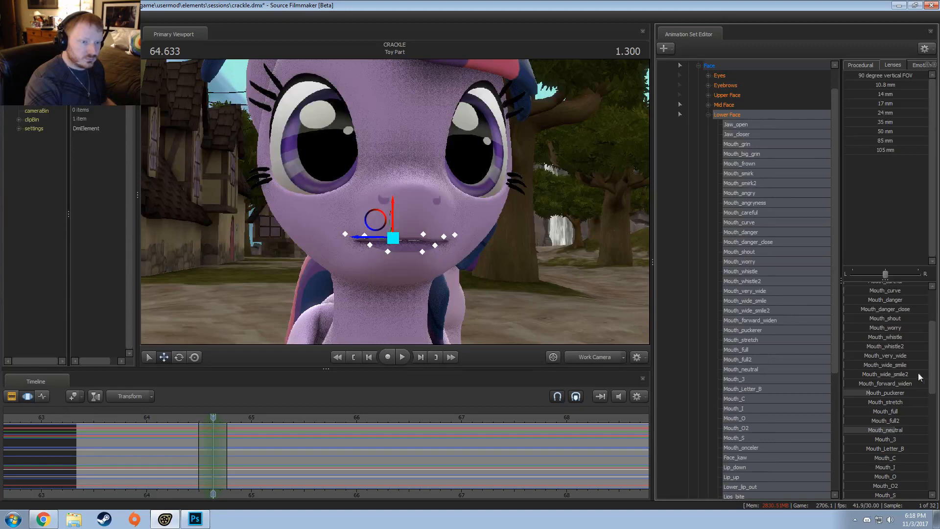
pyautogui.scroll(-3, 875, 319)
pyautogui.scroll(5, 874, 318)
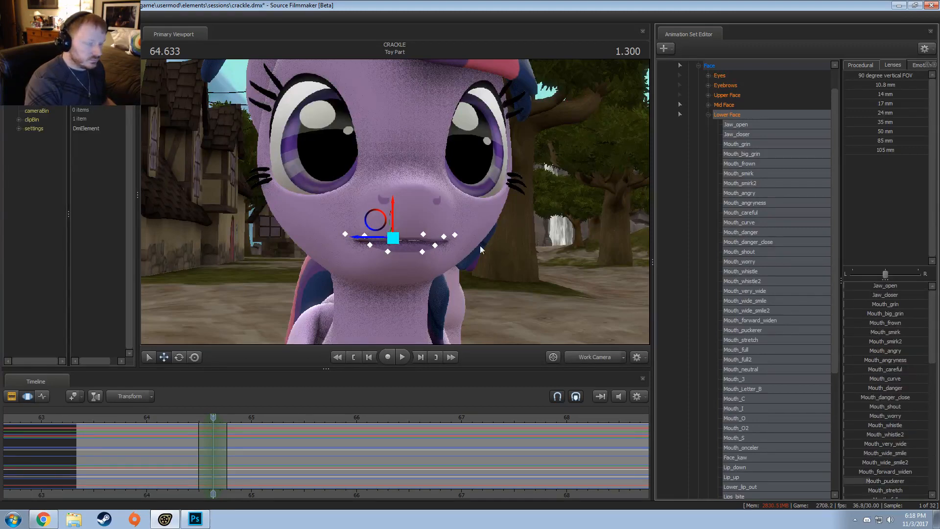
pyautogui.scroll(-5, 876, 354)
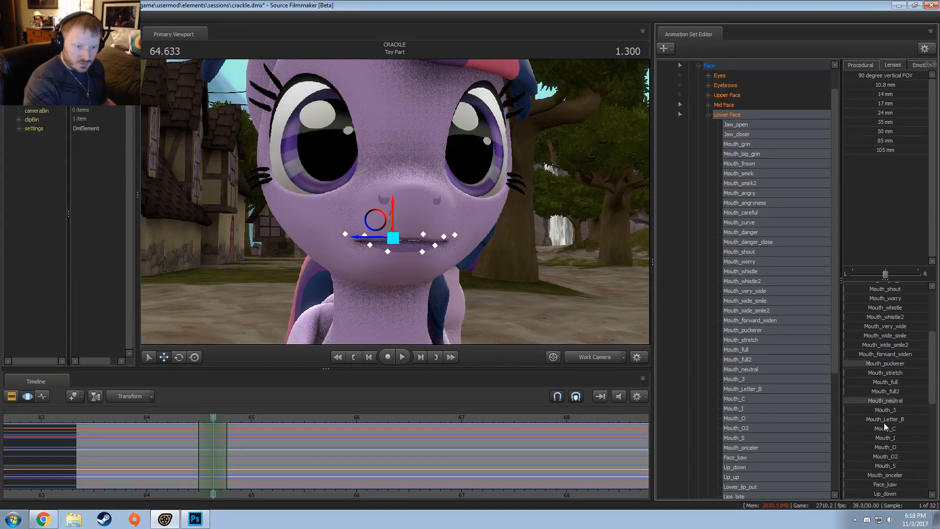
pyautogui.moveTo(887, 457); pyautogui.dragTo(917, 465)
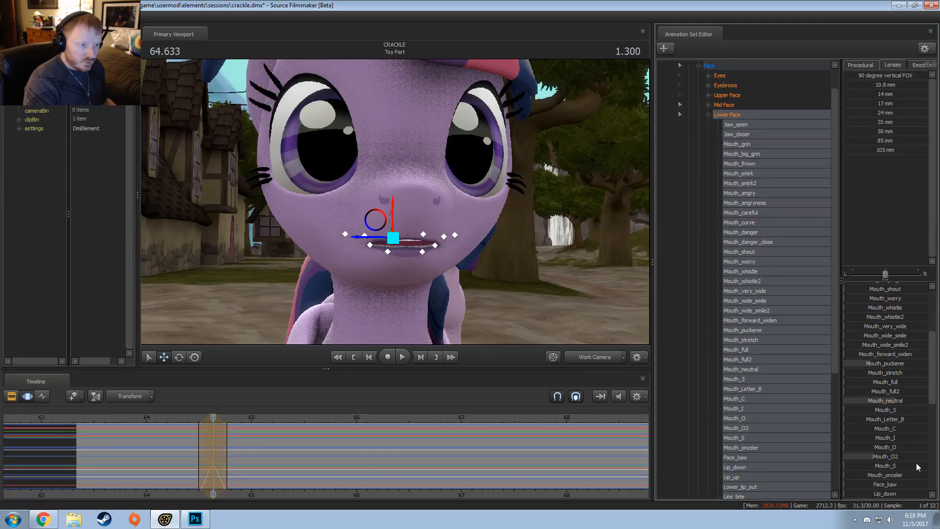
# Refine Twilight's small mouth opening by partly raising Jaw_closer and Mouth_whistle2
pyautogui.scroll(2, 896, 345)
pyautogui.scroll(2, 897, 346)
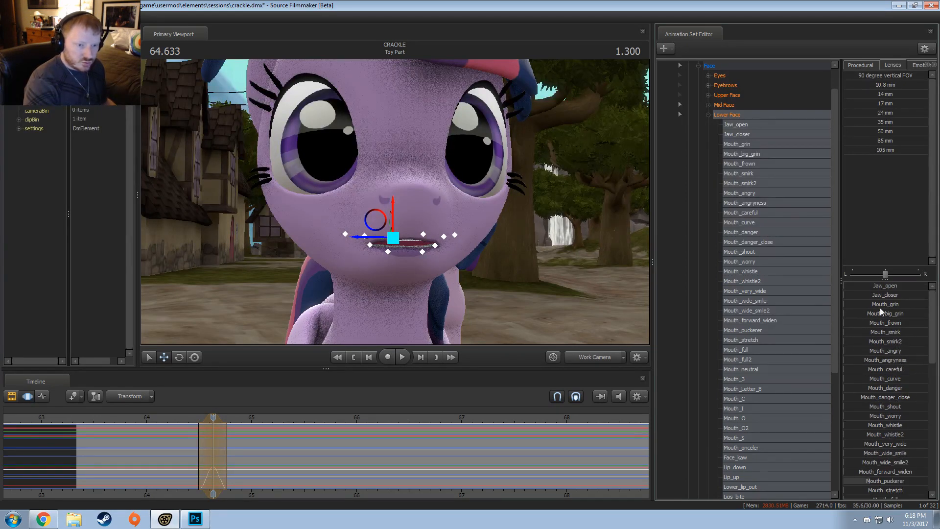
pyautogui.moveTo(874, 293); pyautogui.dragTo(871, 280)
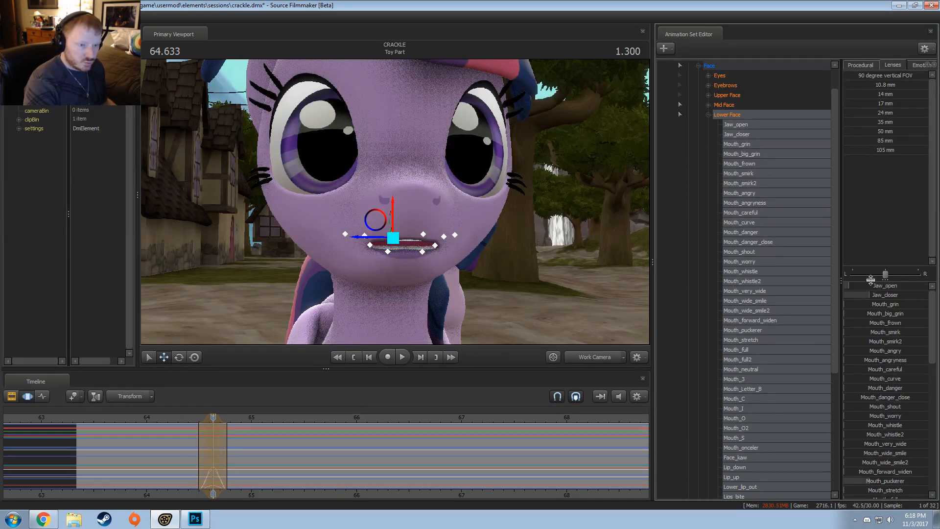
pyautogui.scroll(-4, 894, 417)
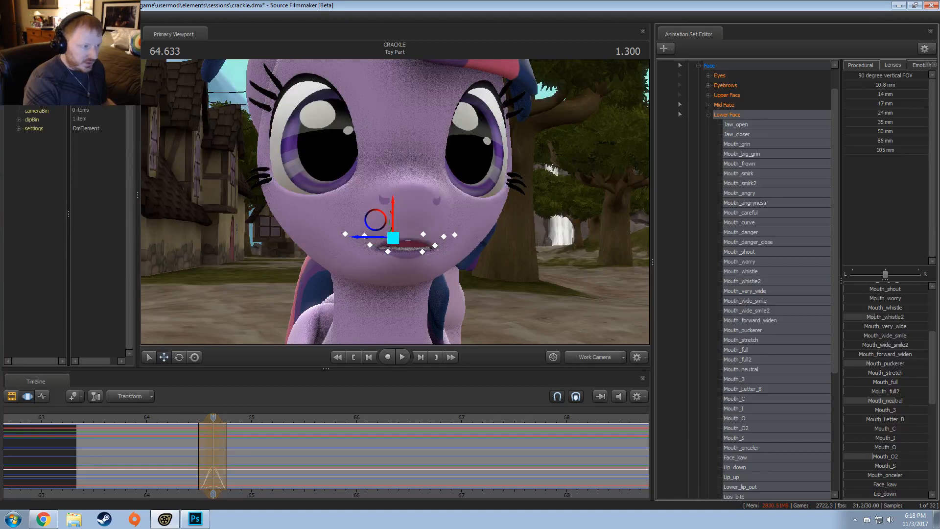
# Shift Twilight's first mouth shape slightly earlier on the timeline so it peaks at about 64.6
pyautogui.scroll(3, 881, 304)
pyautogui.scroll(1, 879, 296)
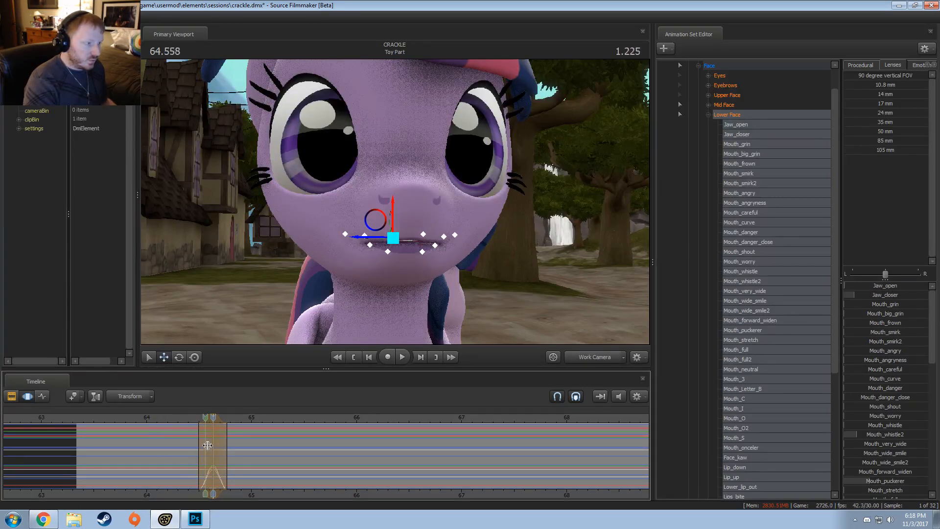
pyautogui.scroll(4, 146, 453)
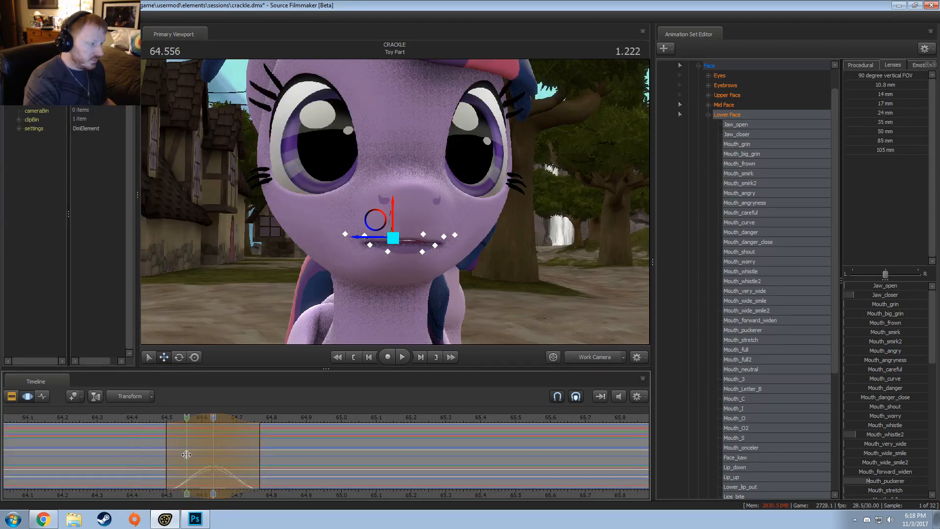
pyautogui.click(200, 418)
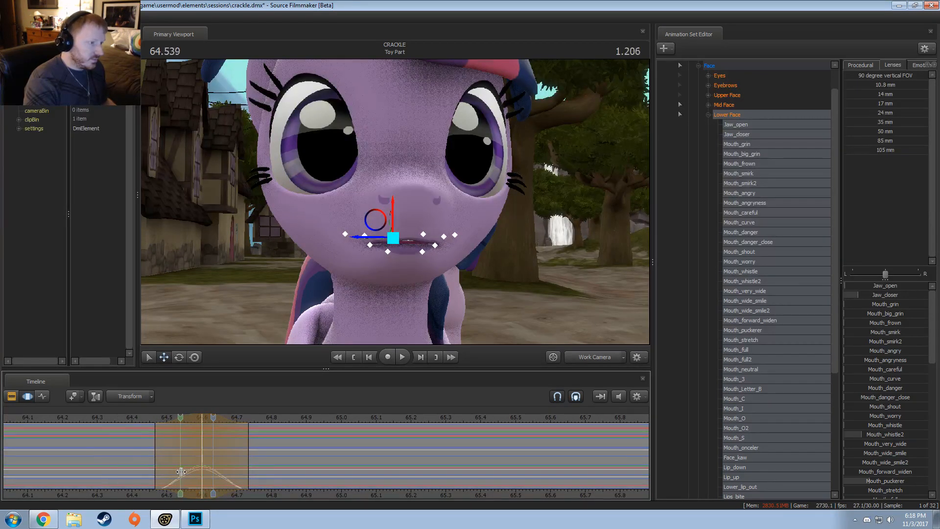
# Try opening Twilight's mouth with Jaw_open around 64.700 and shifting that opening slightly earlier
pyautogui.click(235, 482)
pyautogui.click(235, 481)
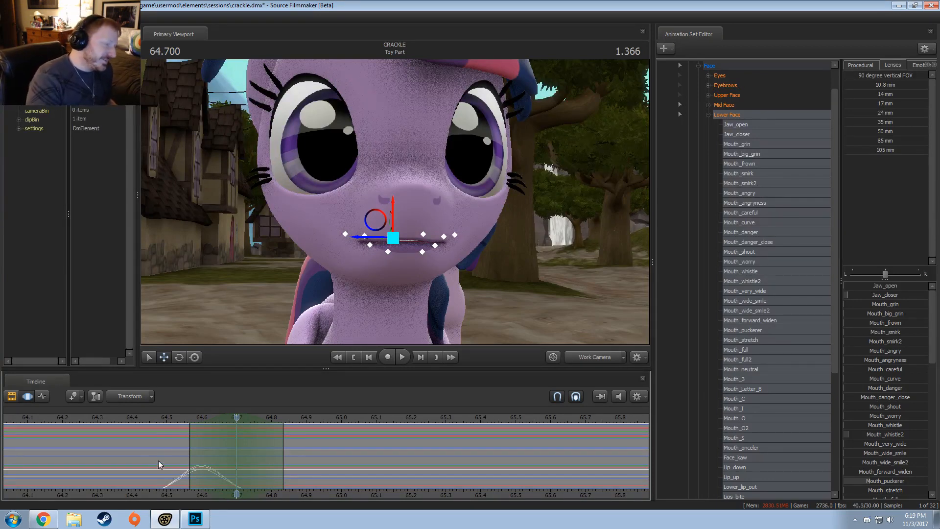
pyautogui.moveTo(162, 463); pyautogui.dragTo(208, 468)
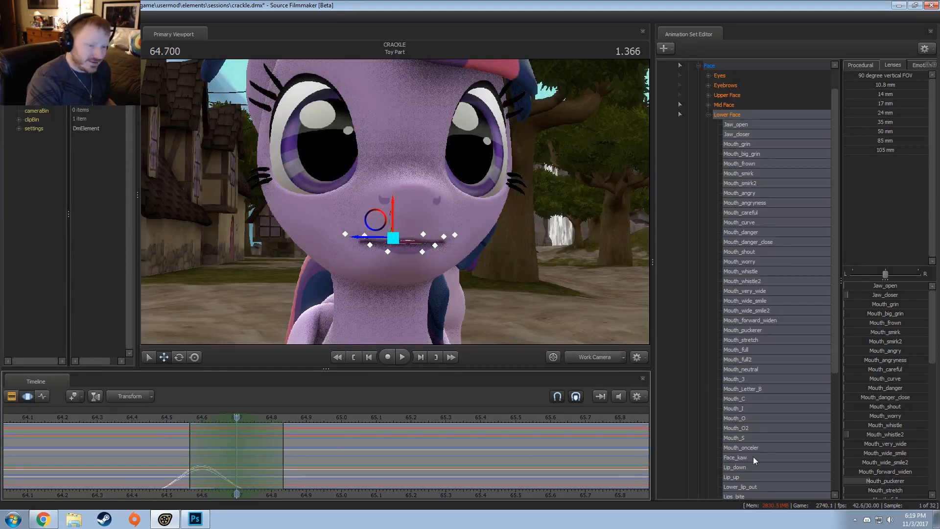
pyautogui.moveTo(863, 290)
pyautogui.mouseDown()
pyautogui.moveTo(887, 290)
pyautogui.moveTo(872, 289)
pyautogui.mouseUp()
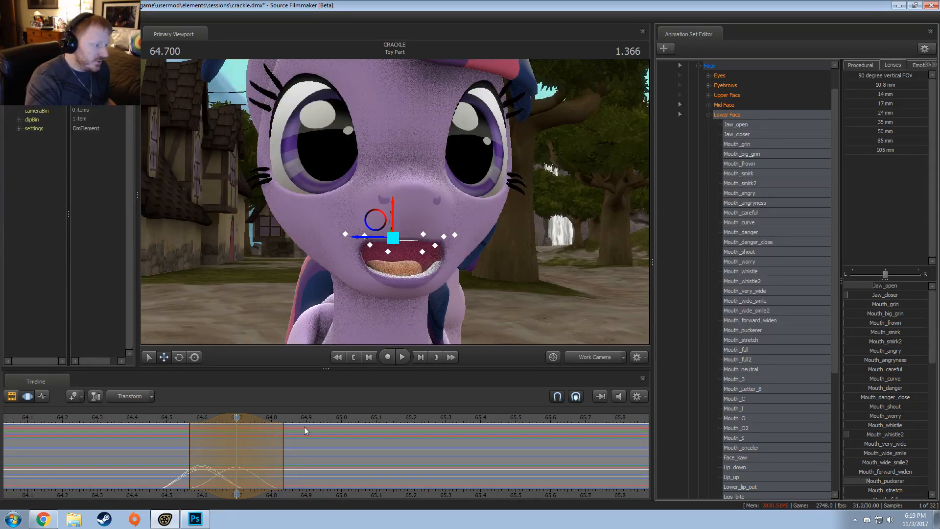
pyautogui.moveTo(304, 430)
pyautogui.mouseDown()
pyautogui.moveTo(188, 463)
pyautogui.moveTo(258, 470)
pyautogui.moveTo(214, 413)
pyautogui.moveTo(196, 440)
pyautogui.moveTo(226, 460)
pyautogui.moveTo(236, 482)
pyautogui.moveTo(267, 478)
pyautogui.mouseUp()
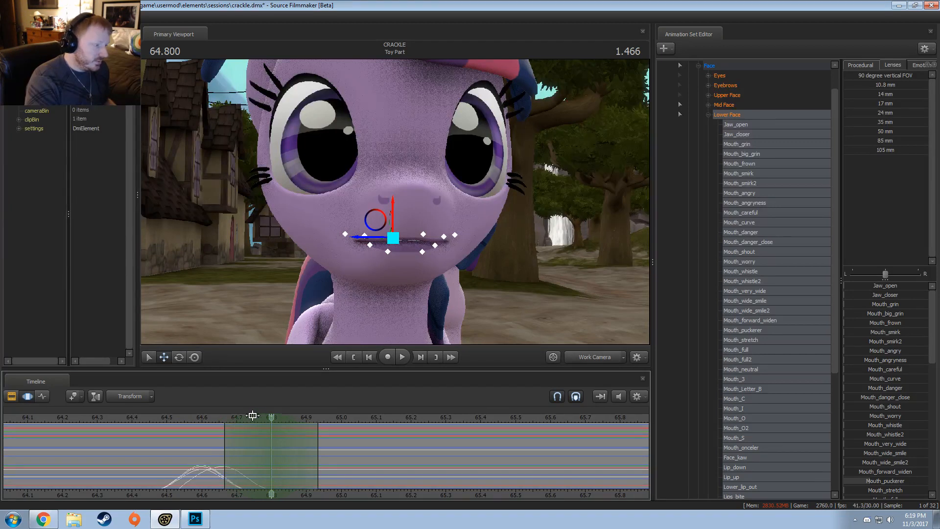
# Try Mouth_danger and Mouth_shout as Twilight's following mouth shape around 64.766
pyautogui.moveTo(247, 417); pyautogui.dragTo(229, 428)
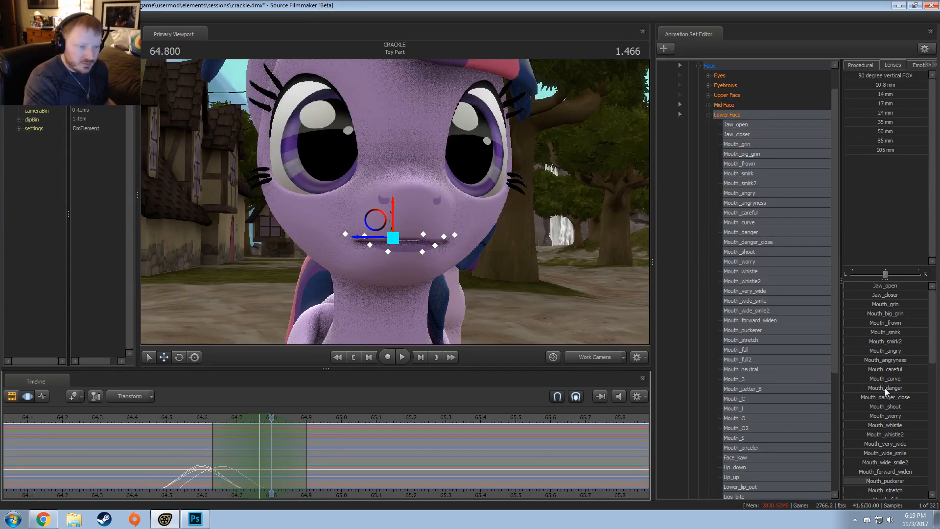
pyautogui.moveTo(886, 388); pyautogui.dragTo(884, 388)
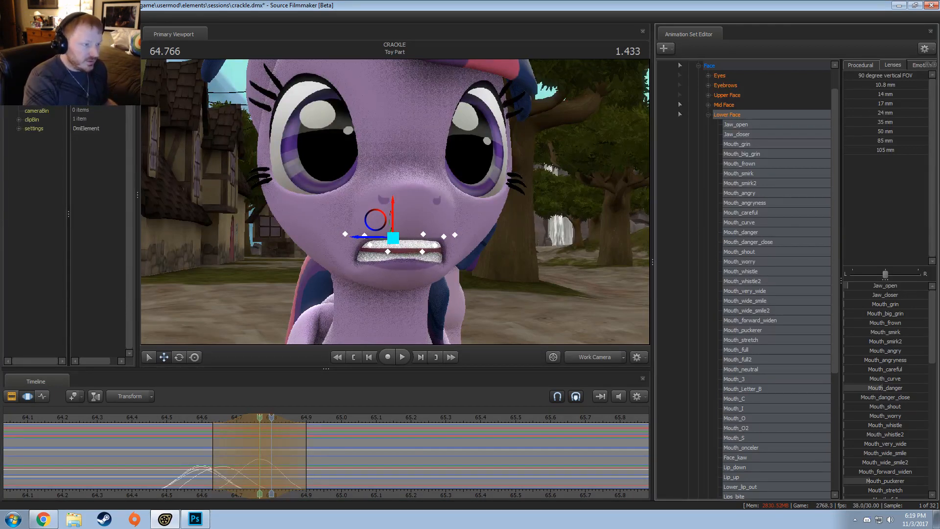
pyautogui.press('Right')
pyautogui.press('Left')
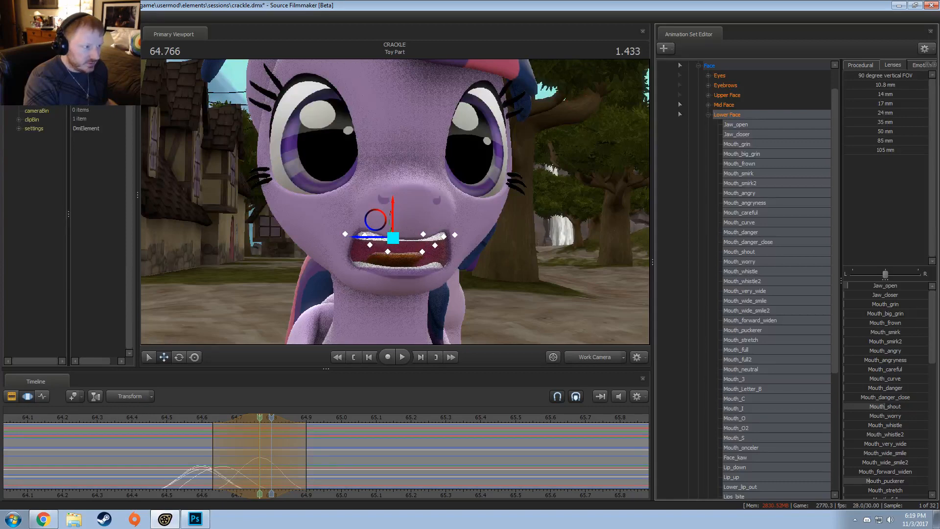
pyautogui.press('Right')
pyautogui.press('Left')
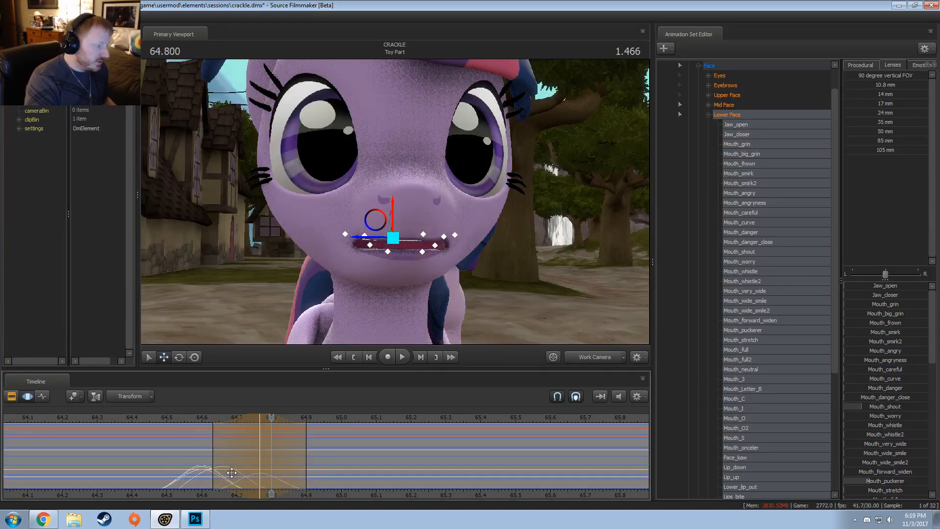
# Undo the Mouth_shout attempt and the time selection placed for it
pyautogui.press('Right')
pyautogui.hotkey('ctrl', 'z')
pyautogui.hotkey('ctrl', 'z')
pyautogui.hotkey('ctrl', 'z')
pyautogui.hotkey('ctrl', 'z')
pyautogui.hotkey('ctrl', 'z')
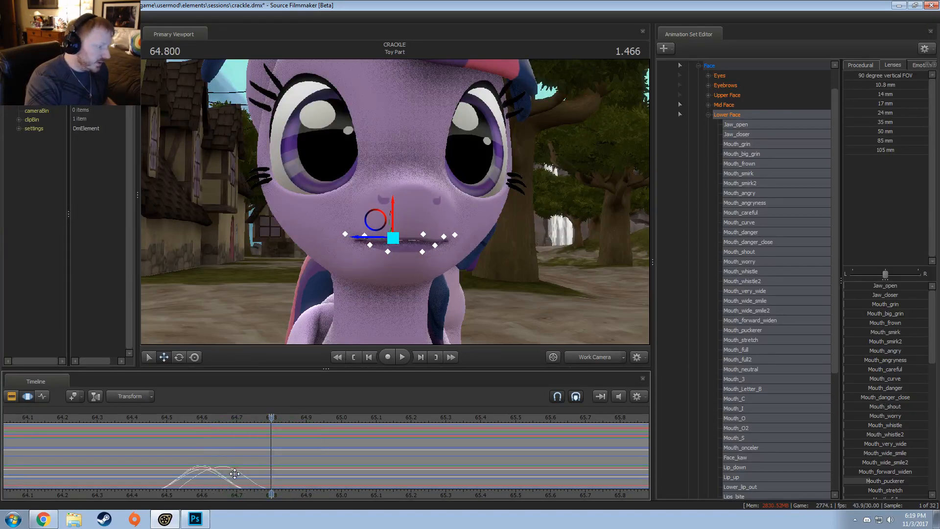
# Try shaping Twilight's open mouth around 64.666 with Mouth_shout raised and Mouth_puckerer lowered
pyautogui.moveTo(214, 417); pyautogui.dragTo(224, 425)
pyautogui.hotkey('ctrl', 'z')
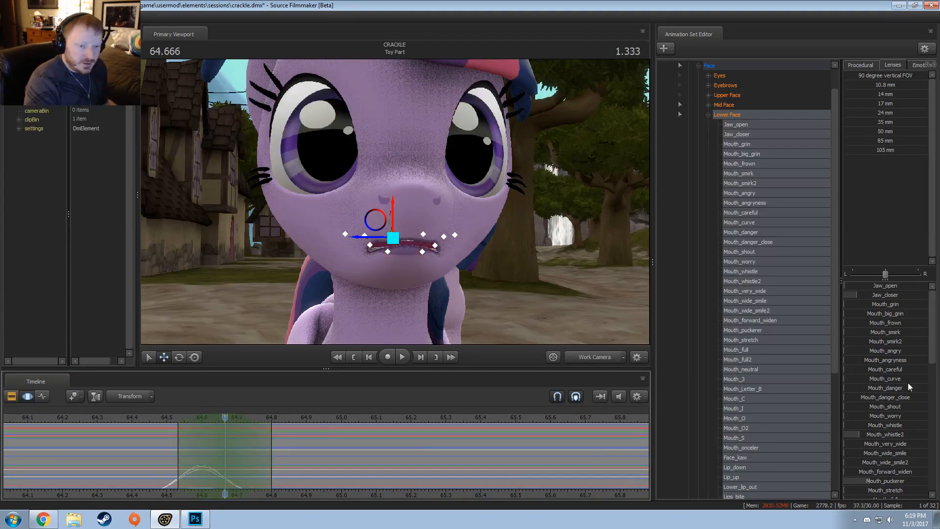
pyautogui.moveTo(888, 410); pyautogui.dragTo(939, 416)
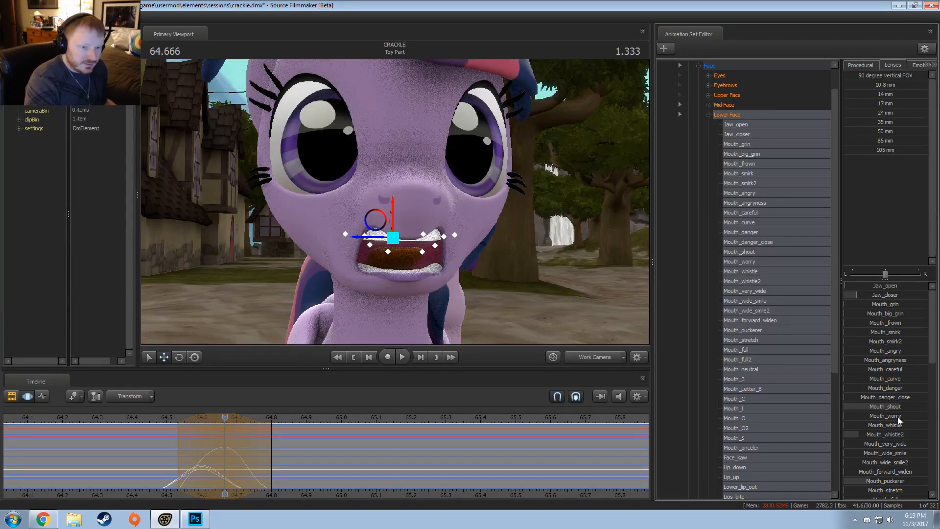
pyautogui.moveTo(888, 474); pyautogui.dragTo(896, 474)
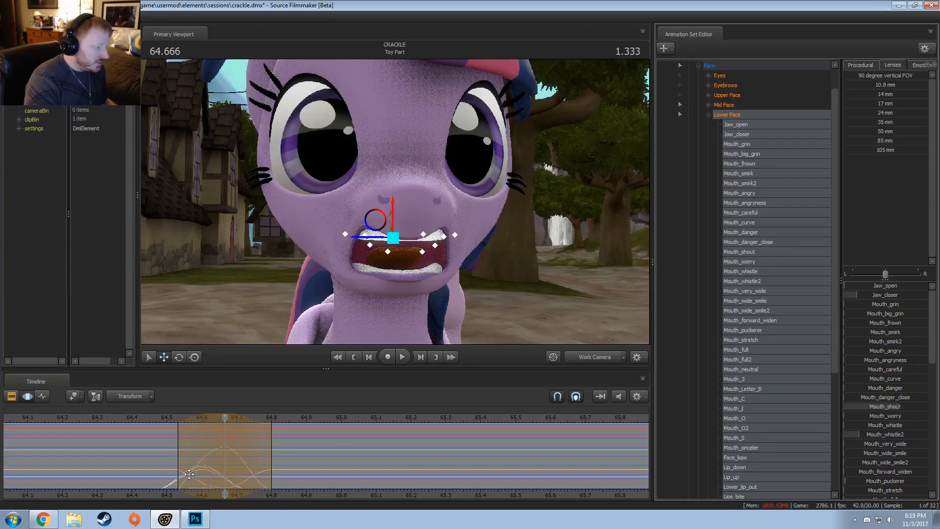
pyautogui.hotkey('ctrl', 'z')
# Partly raise Twilight's Jaw_open so the mouth opens right after the first shape, and scrub through the result
pyautogui.click(215, 476)
pyautogui.keyDown('shift'); pyautogui.scroll(3, 220, 478); pyautogui.keyUp('shift')
pyautogui.moveTo(260, 474); pyautogui.dragTo(272, 473)
pyautogui.moveTo(866, 280); pyautogui.dragTo(879, 280)
pyautogui.moveTo(287, 446); pyautogui.dragTo(239, 456)
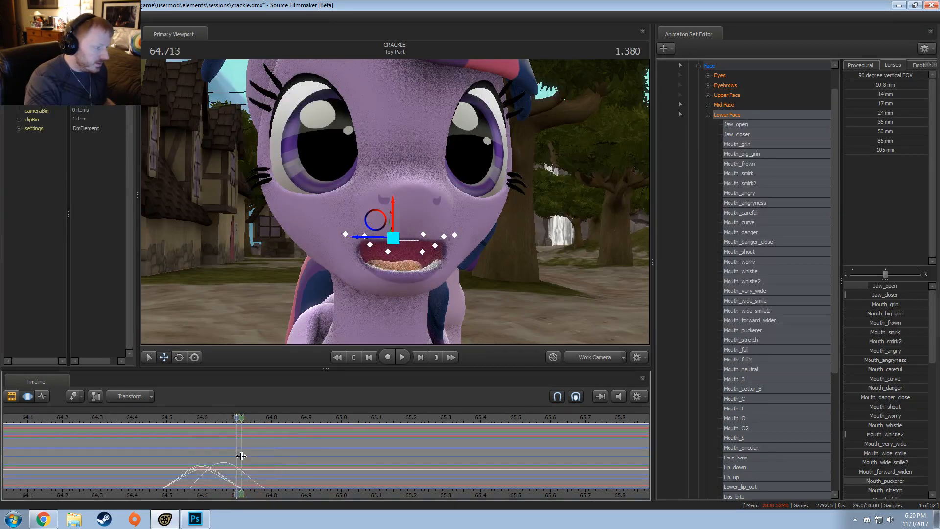
# Partly raise Mouth_shout around 64.700 and place a longer time selection held from 64.8 to 64.9
pyautogui.keyDown('shift'); pyautogui.scroll(4, 239, 456); pyautogui.keyUp('shift')
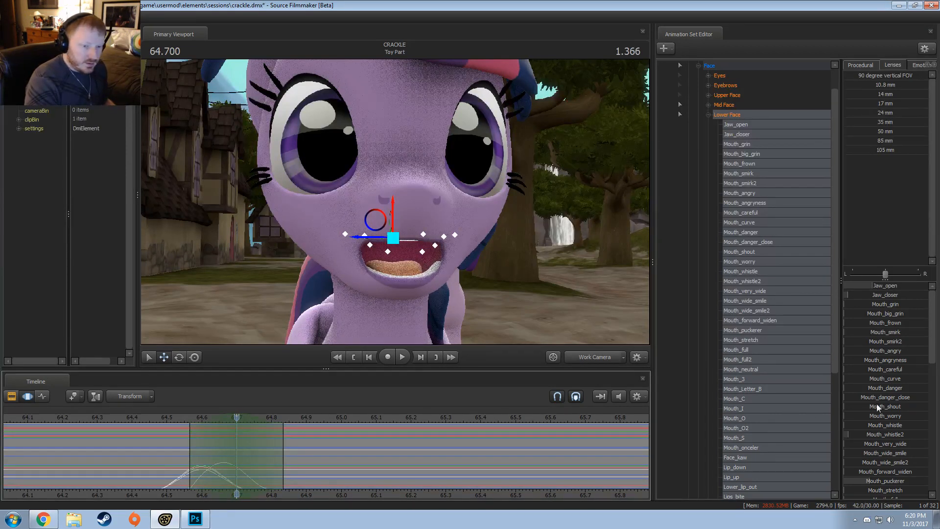
pyautogui.moveTo(888, 411); pyautogui.dragTo(896, 411)
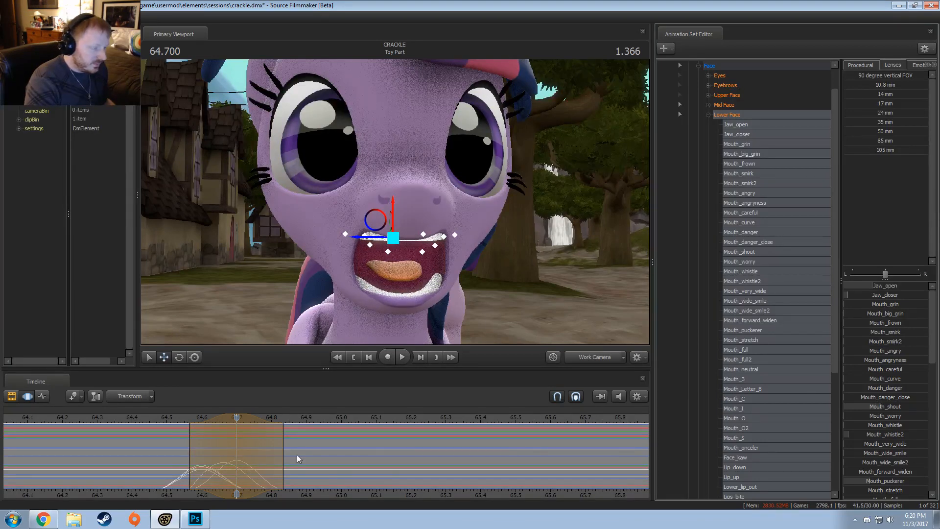
pyautogui.moveTo(230, 454); pyautogui.dragTo(307, 468)
pyautogui.moveTo(374, 471); pyautogui.dragTo(408, 473)
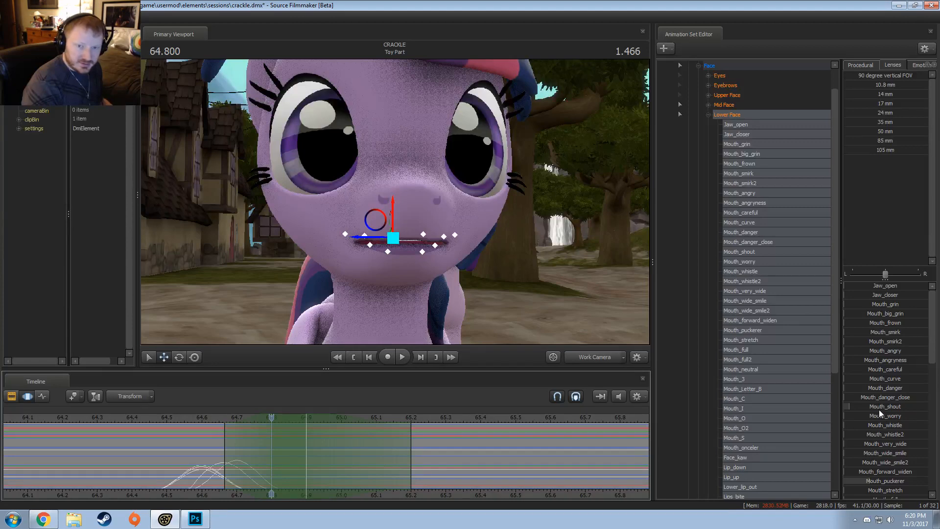
# Try Mouth_angry, Mouth_very_wide and Mouth_worry in turn as Twilight's mouth shape at 64.800
pyautogui.moveTo(886, 378); pyautogui.dragTo(924, 371)
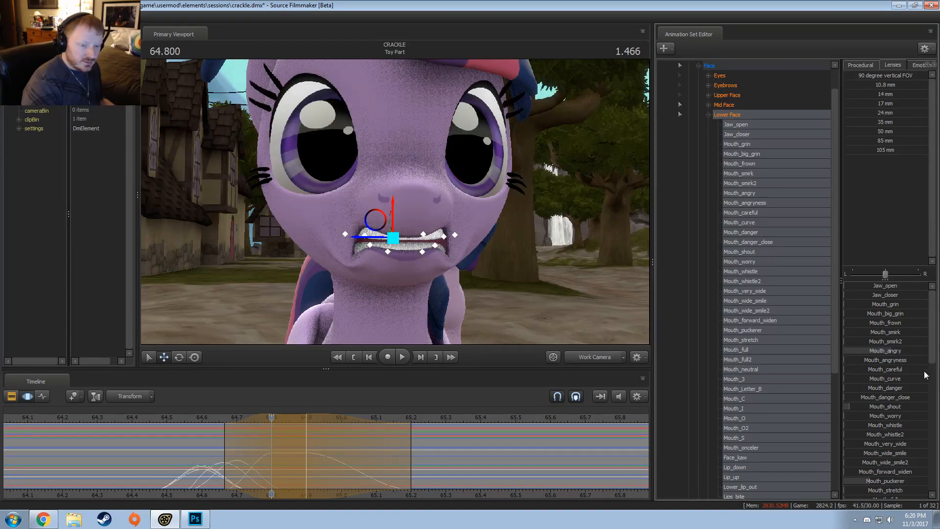
pyautogui.hotkey('ctrl', 'z')
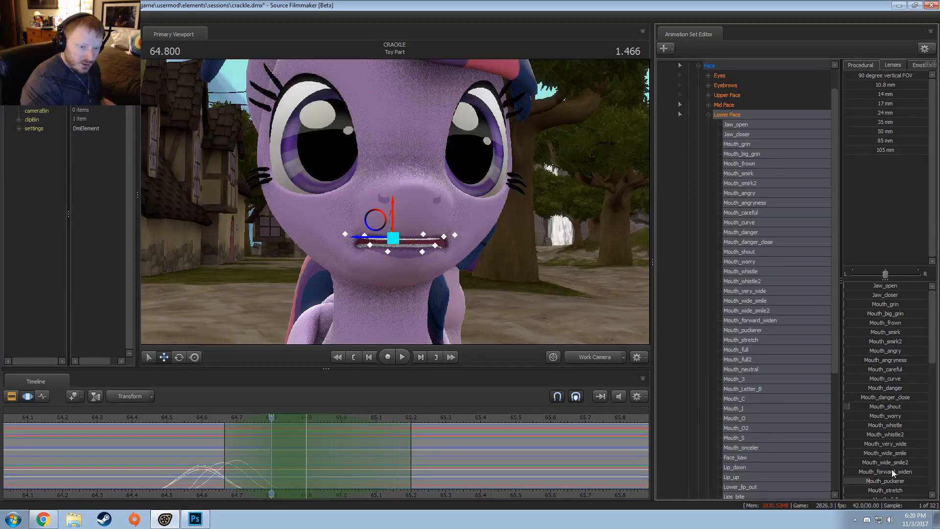
pyautogui.moveTo(892, 445); pyautogui.dragTo(901, 445)
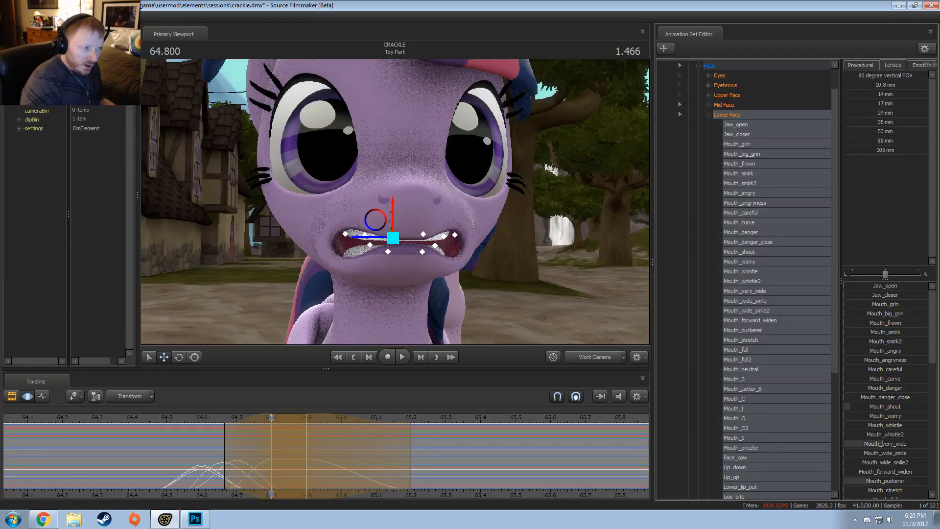
pyautogui.hotkey('ctrl', 'z')
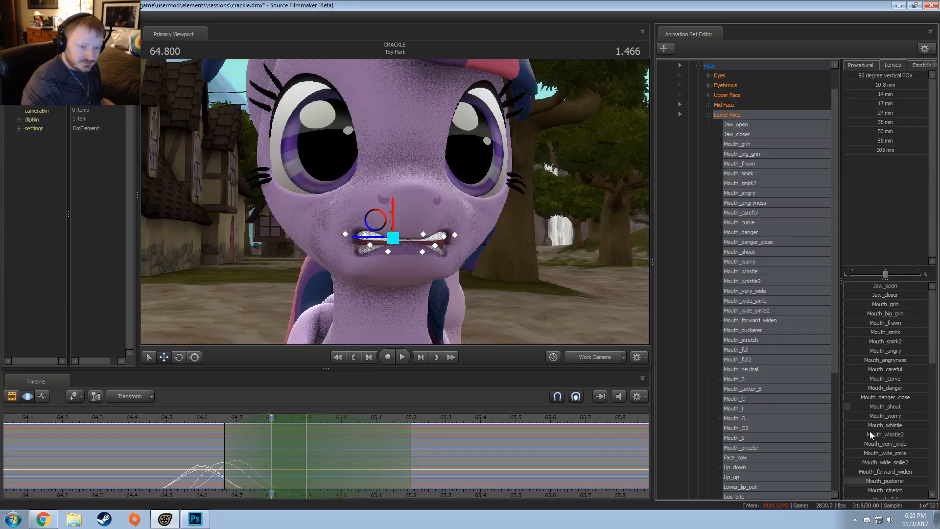
pyautogui.moveTo(883, 416); pyautogui.dragTo(924, 416)
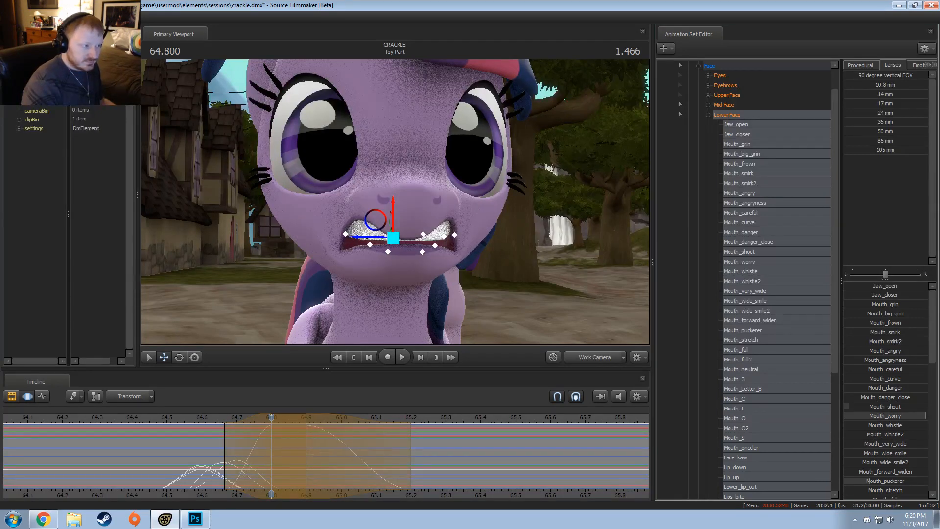
pyautogui.hotkey('ctrl', 'z')
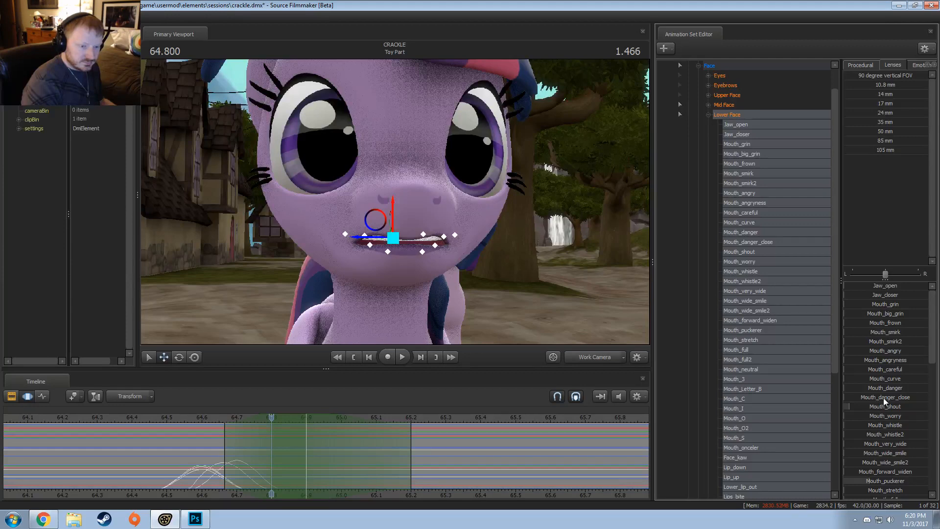
# Shape Twilight's clenched-teeth mouth at 64.800 by raising Mouth_grin, Jaw_closer, Mouth_worry and Mouth_angryness and lowering Mouth_puckerer
pyautogui.moveTo(885, 402); pyautogui.dragTo(897, 402)
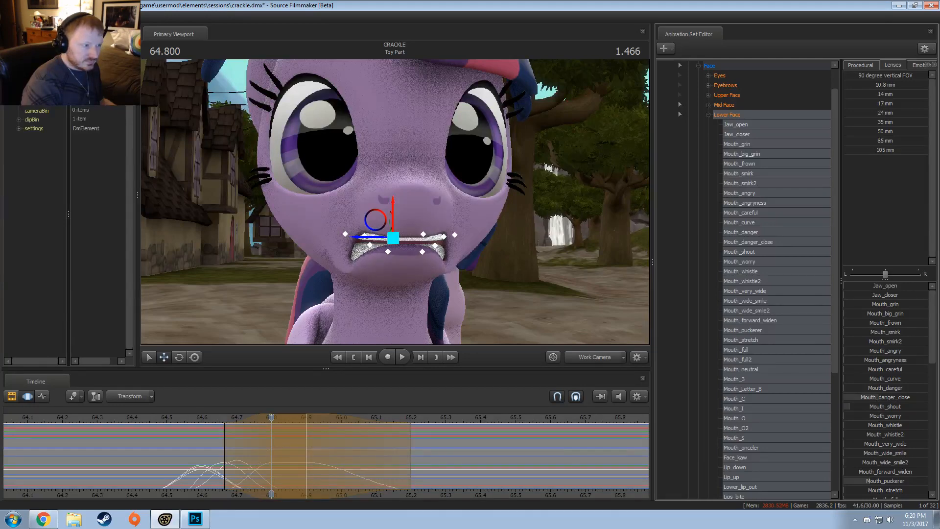
pyautogui.hotkey('ctrl', 'z')
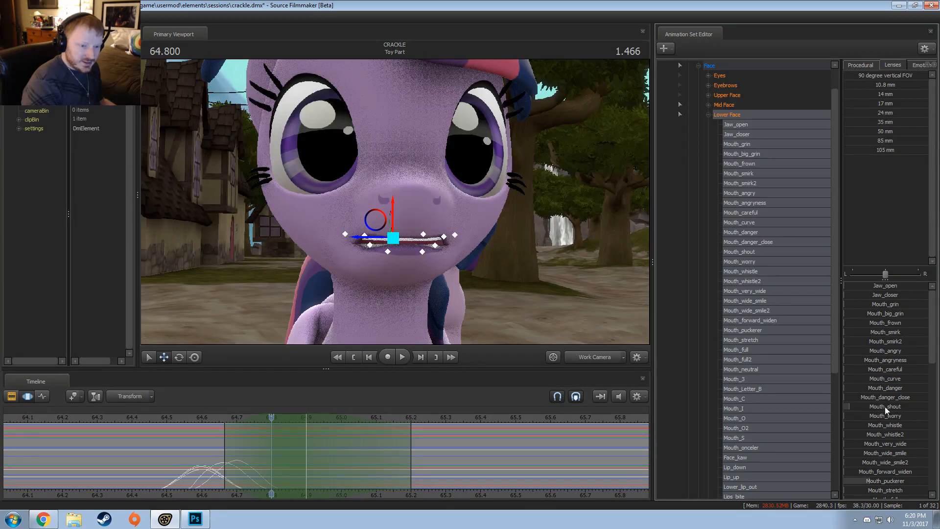
pyautogui.moveTo(886, 304); pyautogui.dragTo(917, 295)
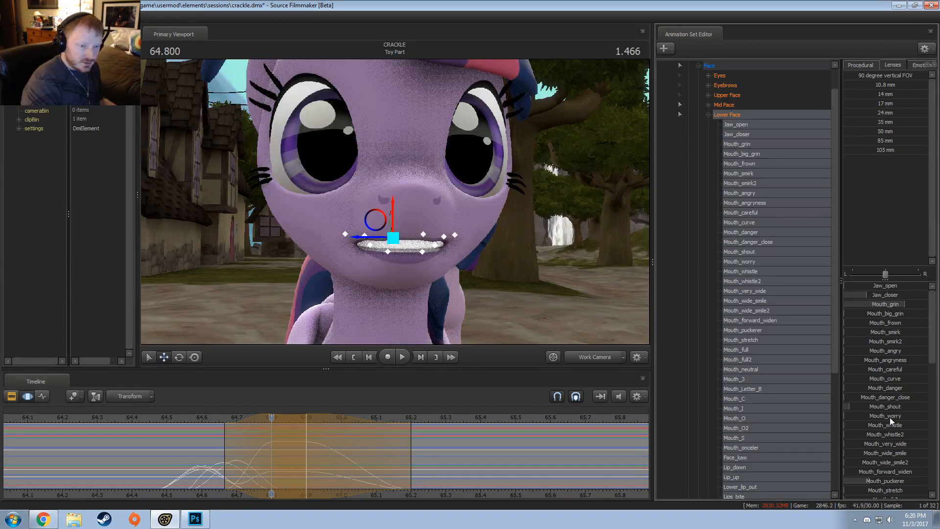
pyautogui.moveTo(891, 418); pyautogui.dragTo(916, 406)
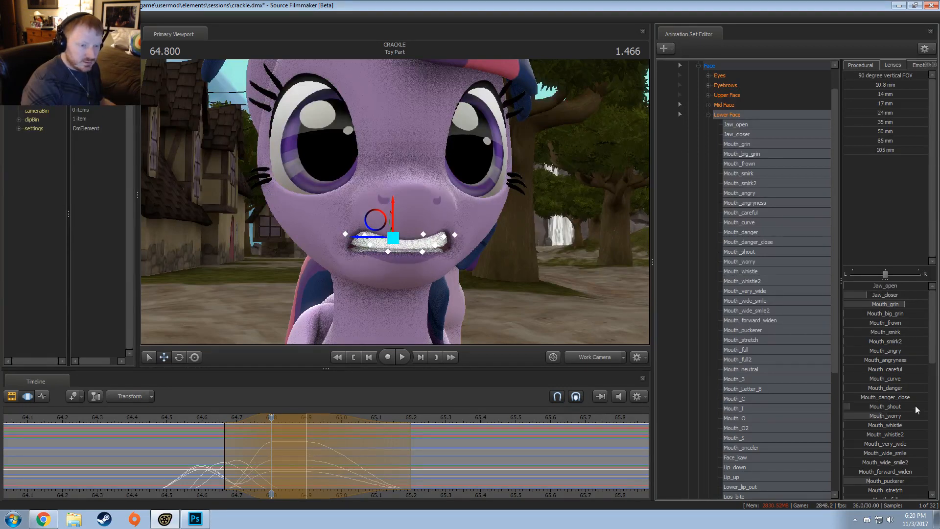
pyautogui.moveTo(894, 363); pyautogui.dragTo(912, 362)
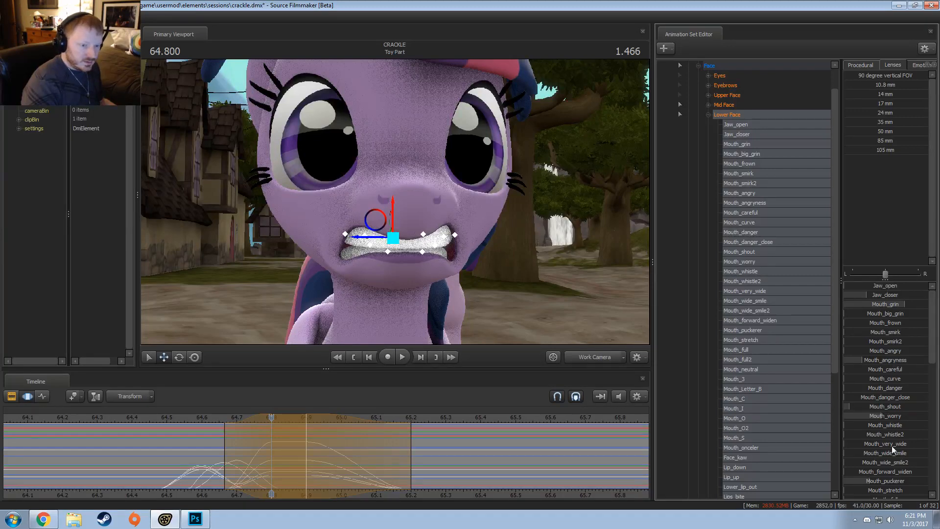
pyautogui.moveTo(890, 482); pyautogui.dragTo(867, 482)
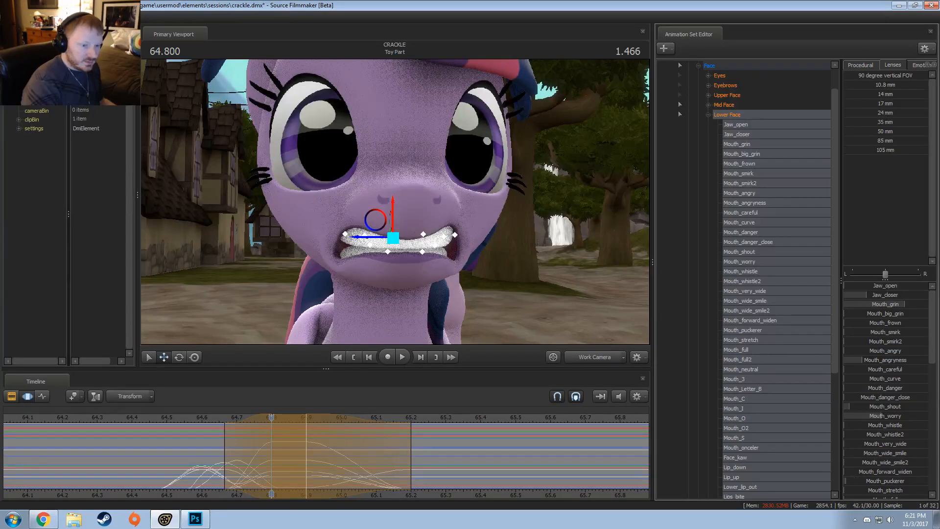
# Play and scrub through Twilight's new mouth shapes between about 64.4 and 65.1, checking them from the front and the side
pyautogui.press('space')
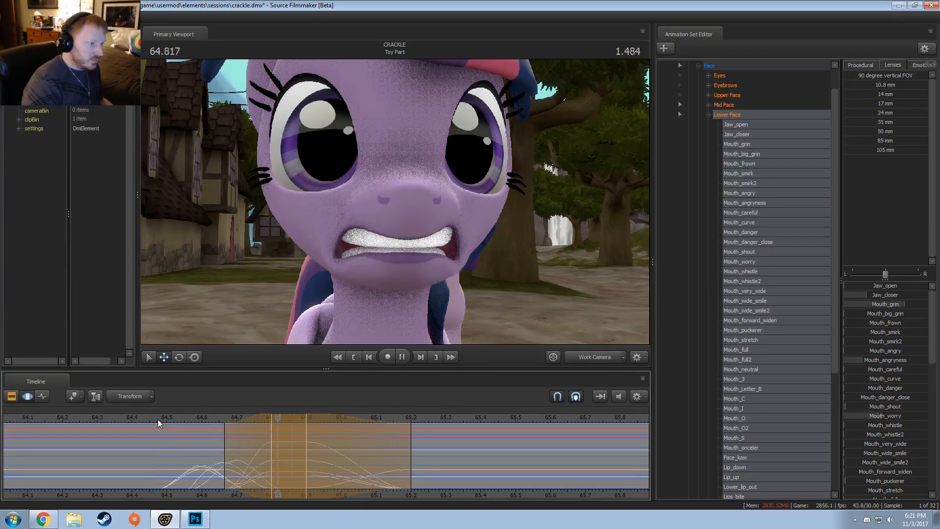
pyautogui.press('space')
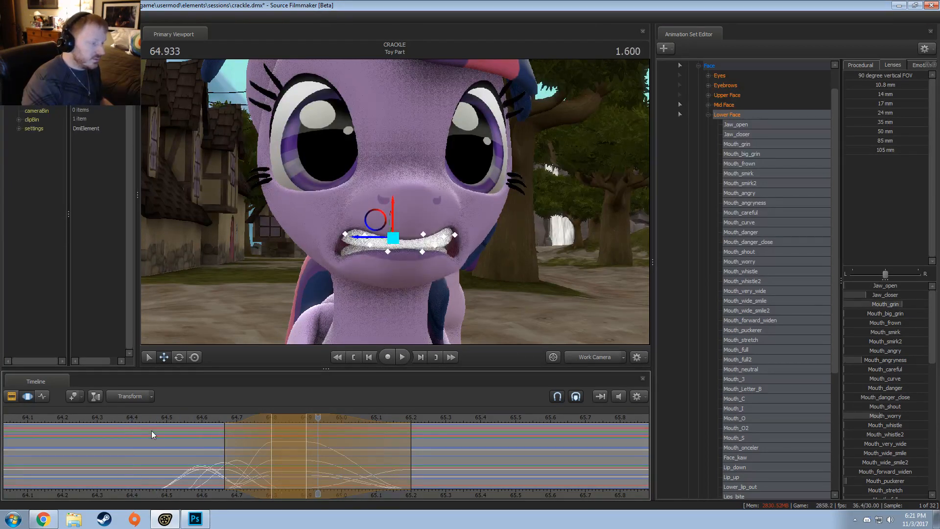
pyautogui.moveTo(152, 431); pyautogui.dragTo(307, 470)
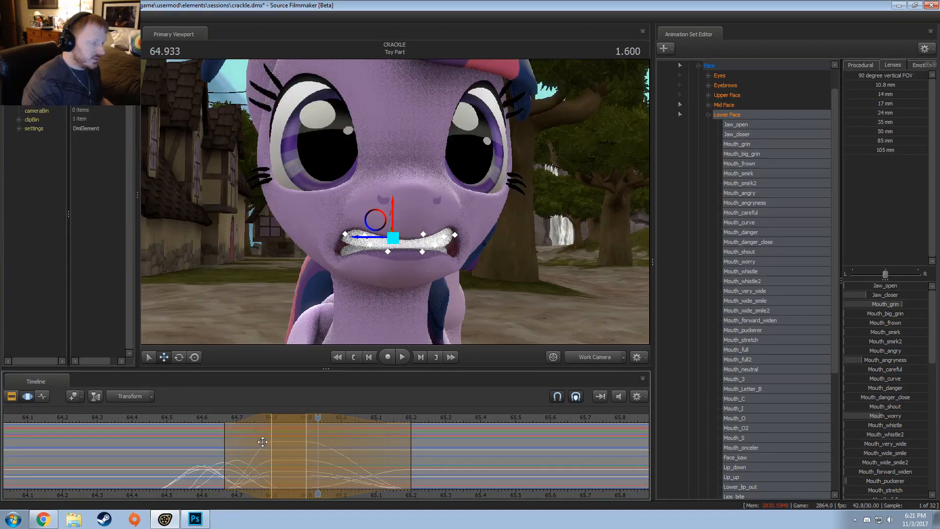
pyautogui.press('space')
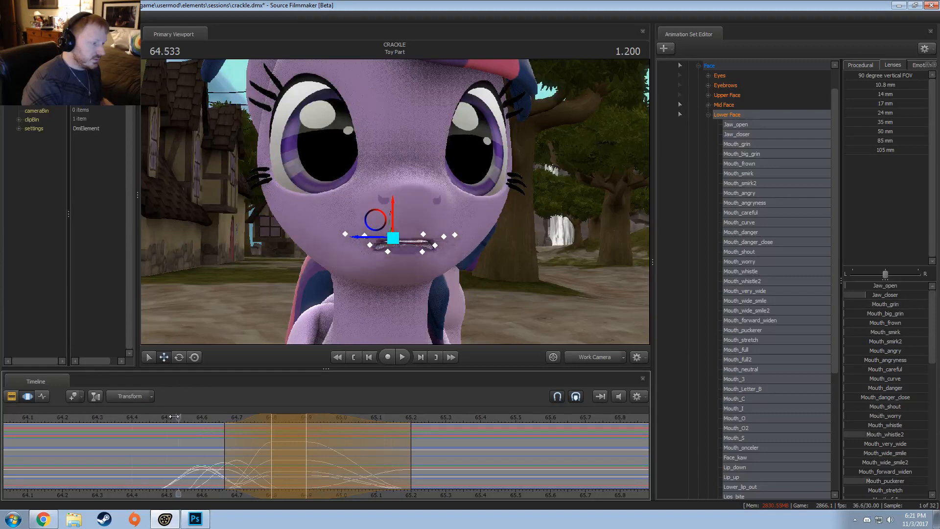
pyautogui.press('space')
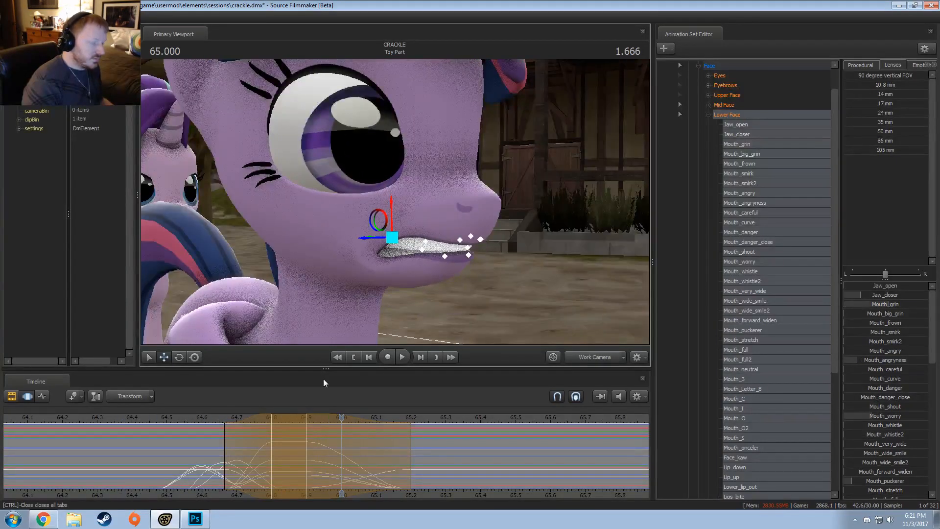
pyautogui.click(143, 421)
pyautogui.press('space')
pyautogui.press('space')
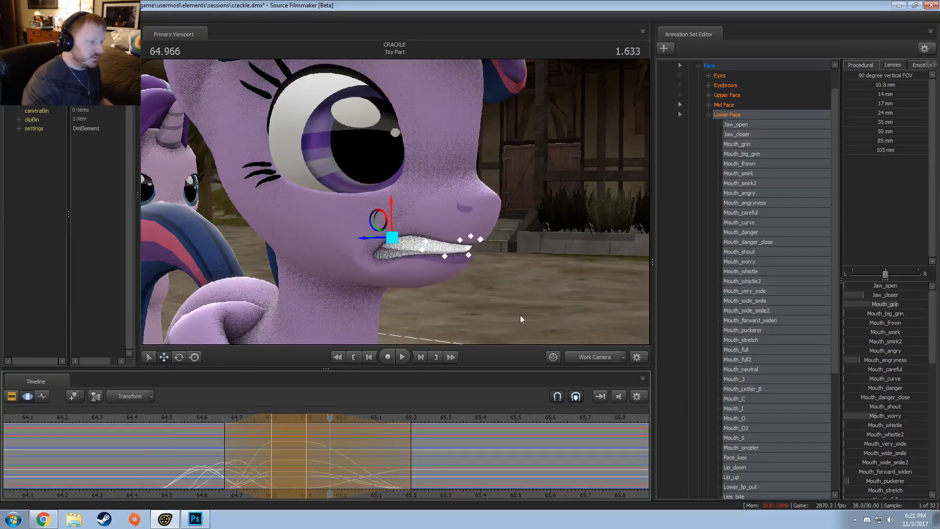
pyautogui.press('shift')
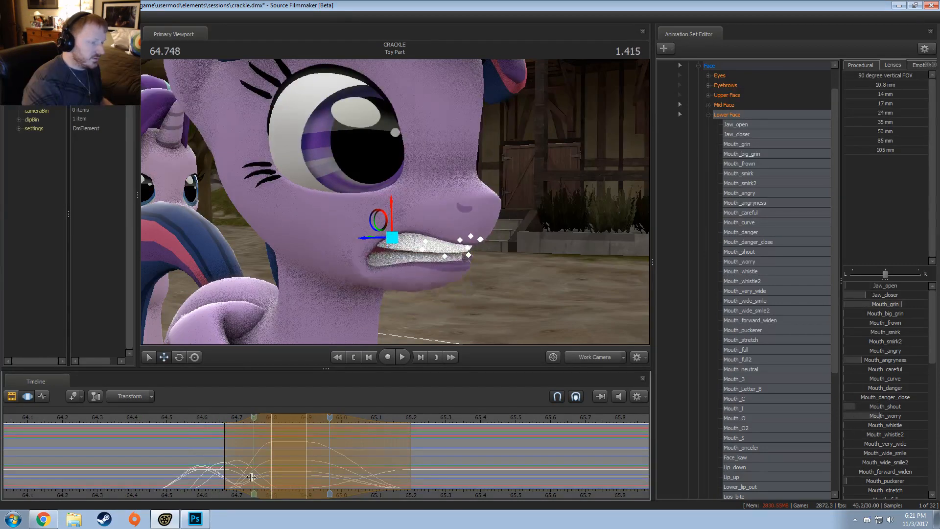
pyautogui.click(142, 415)
pyautogui.press('space')
pyautogui.press('space')
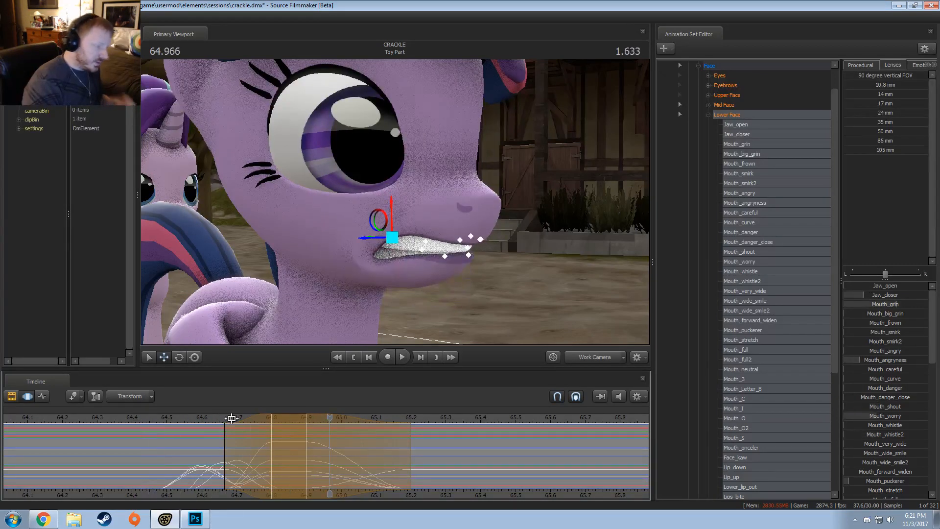
pyautogui.moveTo(452, 493); pyautogui.dragTo(342, 480, button='middle')
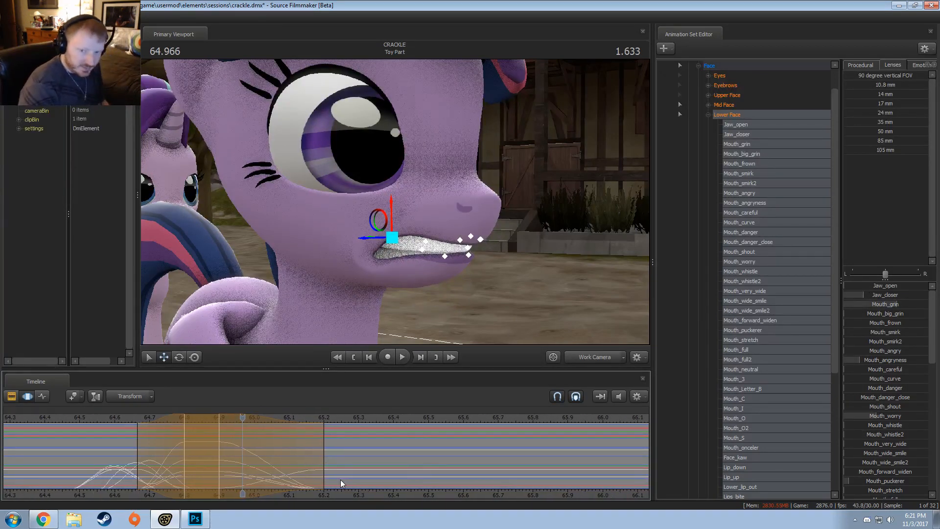
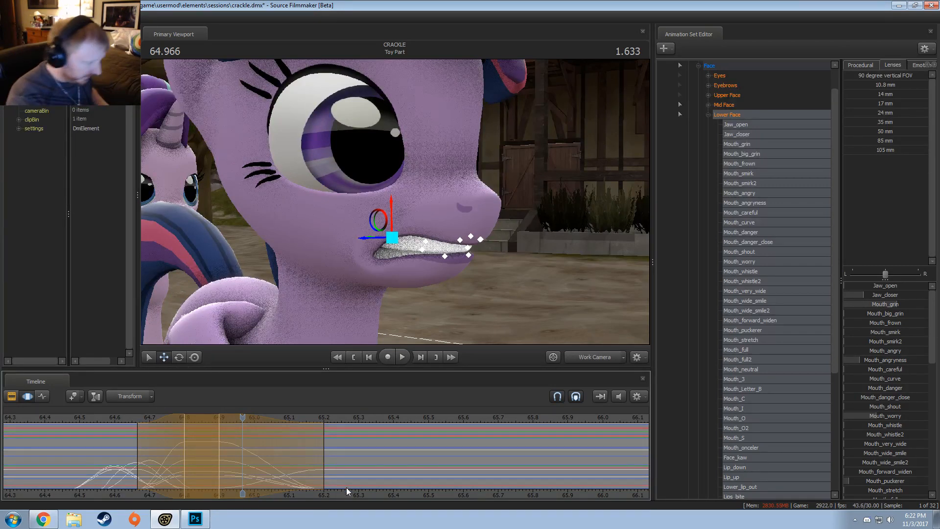
pyautogui.press('space')
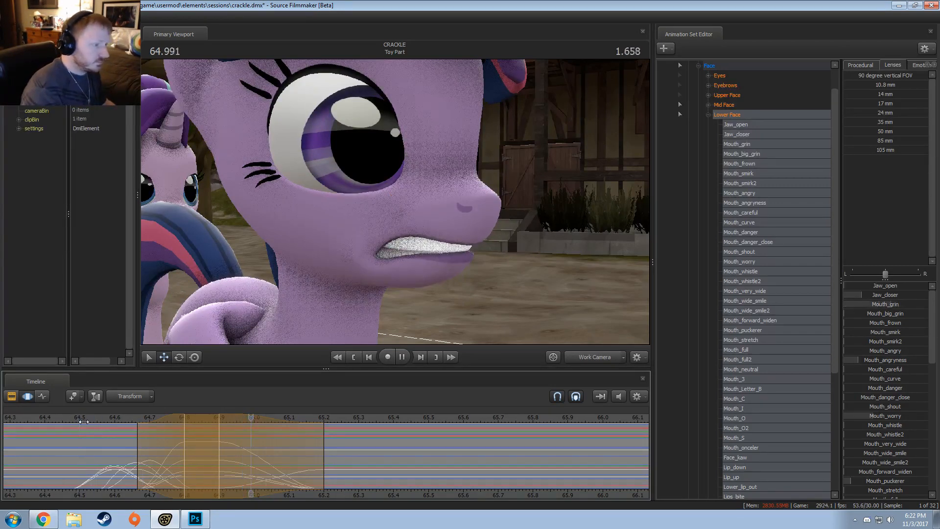
pyautogui.press('space')
# Apply the Round preset to Twilight's lower-face controls over a short time selection from about 64.83 to 65.0
pyautogui.press('shift')
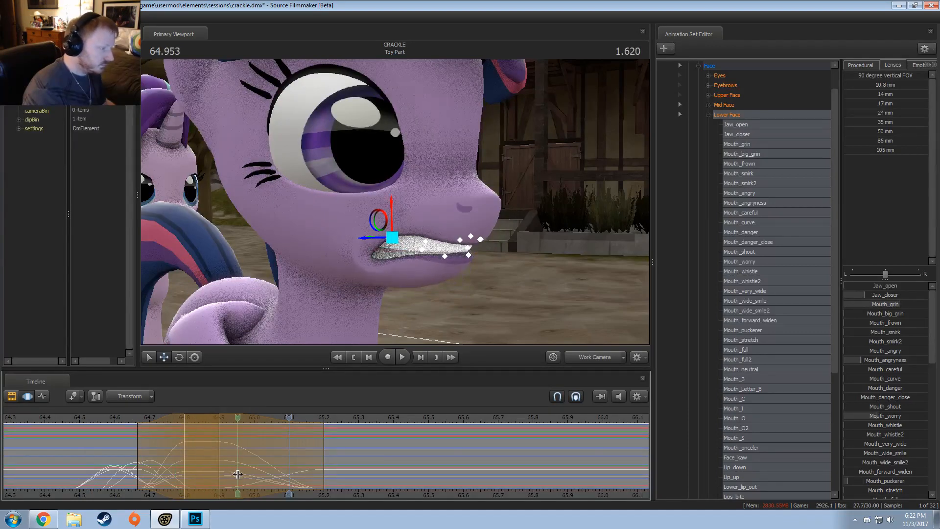
pyautogui.keyDown('shift'); pyautogui.moveTo(219, 474); pyautogui.dragTo(233, 474); pyautogui.keyUp('shift')
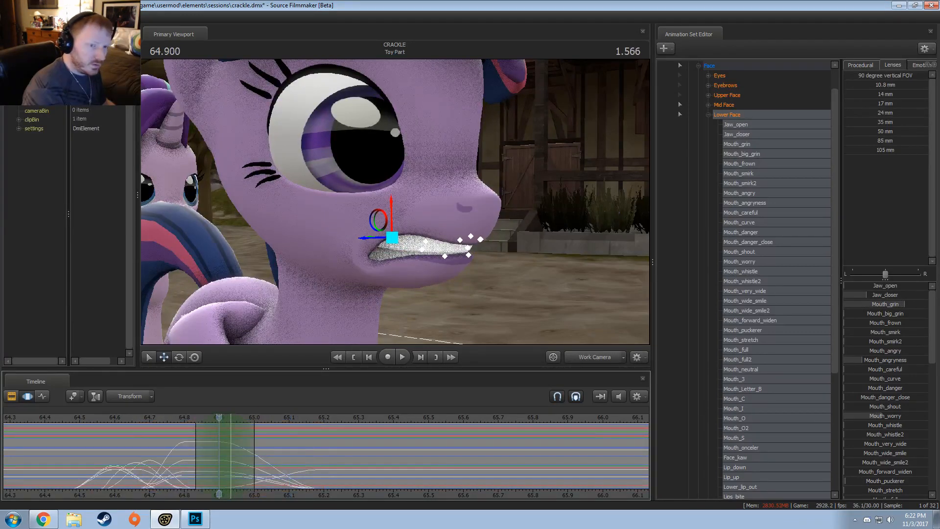
pyautogui.click(868, 65)
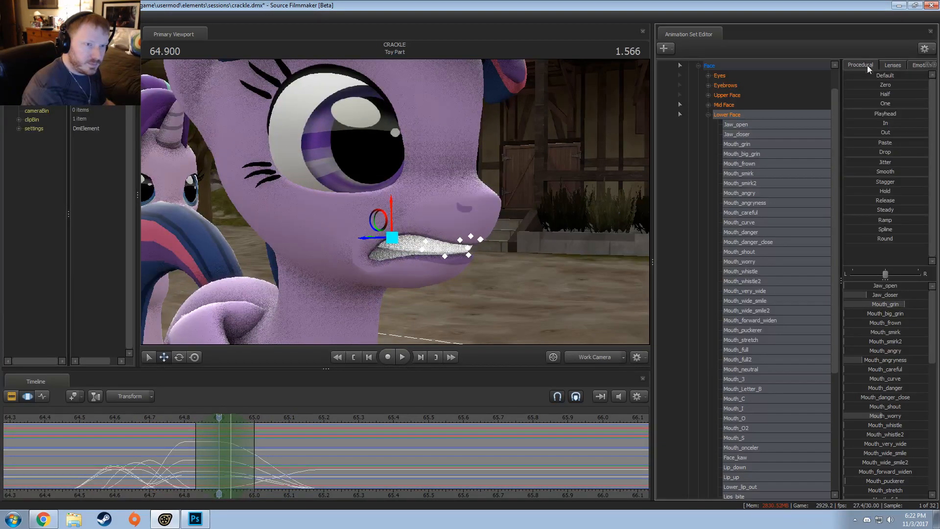
pyautogui.click(882, 239)
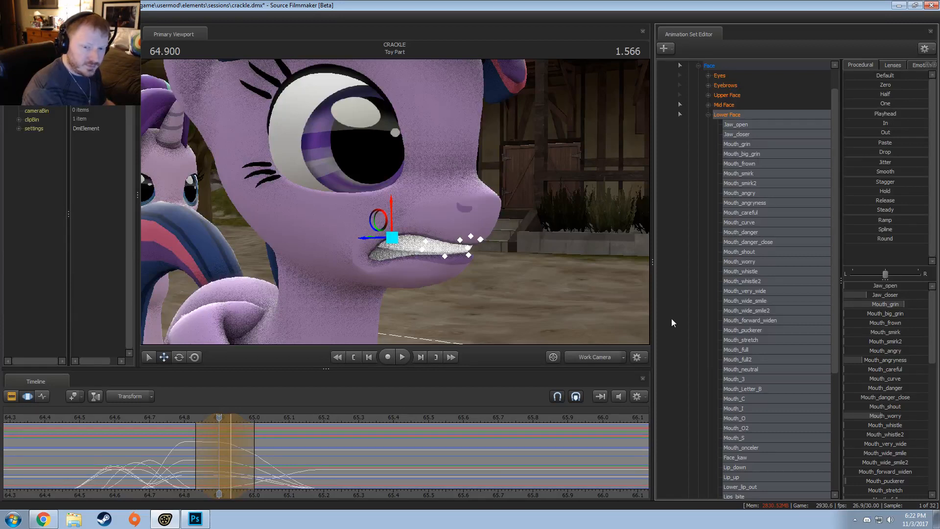
# Play back Twilight's rounded mouth movement from about 64.45 and examine how the mouth closes by 65.166
pyautogui.click(176, 428)
pyautogui.press('space')
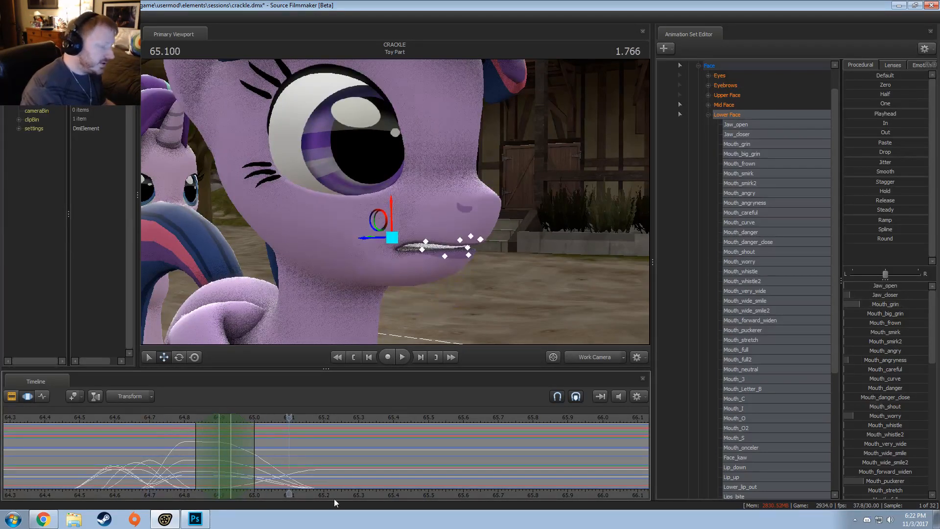
pyautogui.scroll(-3, 293, 498)
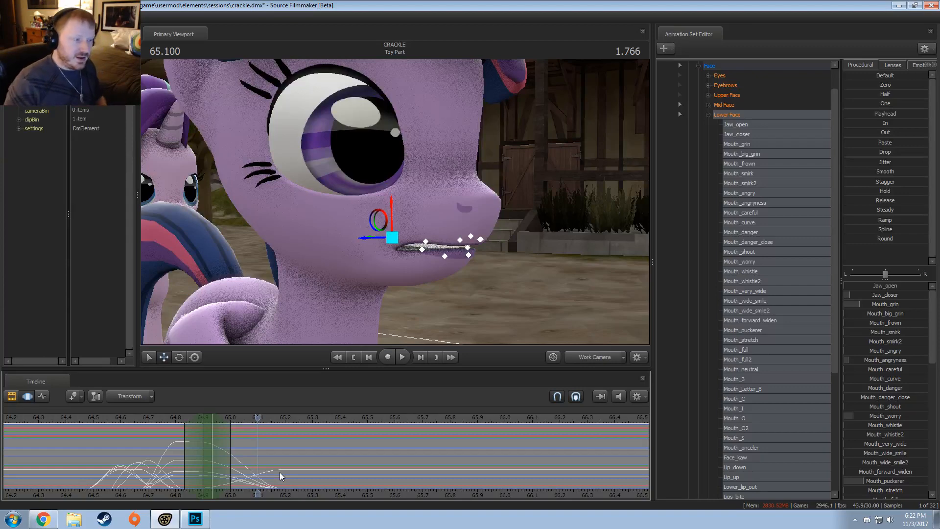
pyautogui.press('Right')
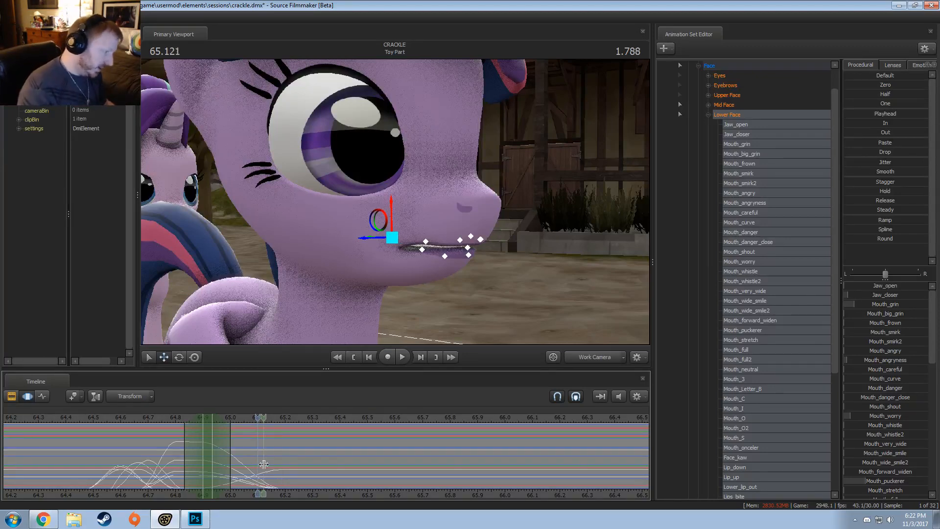
pyautogui.press('Right')
pyautogui.moveTo(310, 490); pyautogui.dragTo(260, 507, button='middle')
pyautogui.scroll(-2, 283, 488)
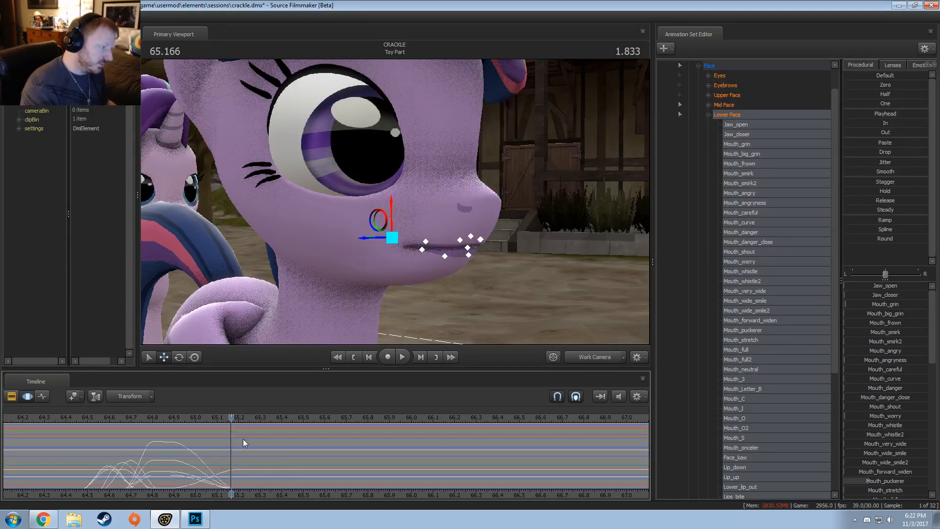
pyautogui.moveTo(226, 419); pyautogui.dragTo(76, 421)
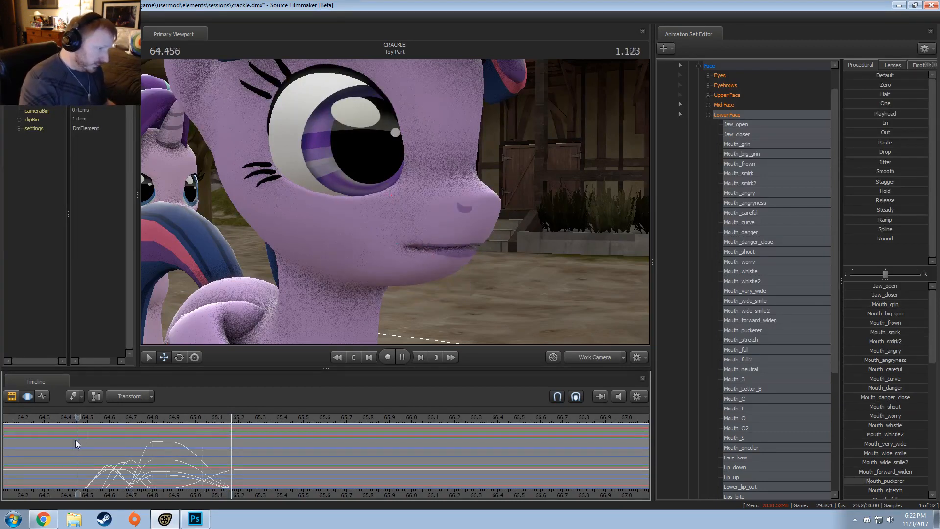
pyautogui.press('space')
pyautogui.press('space')
pyautogui.press('space')
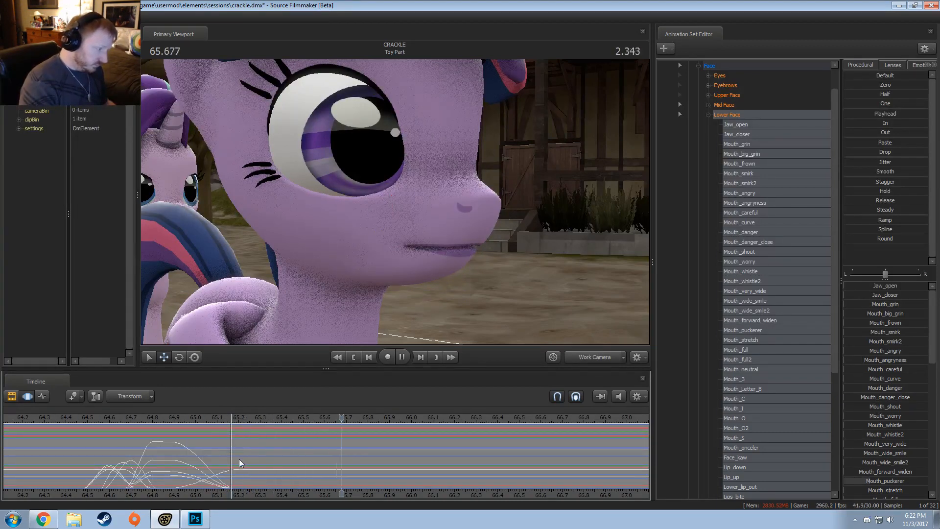
pyautogui.press('space')
# Play ahead to find Twilight's next mouth movement and place a time selection peaking at 66.966, spanning about 66.83 to 67.1
pyautogui.moveTo(392, 492); pyautogui.dragTo(129, 497, button='middle')
pyautogui.press('space')
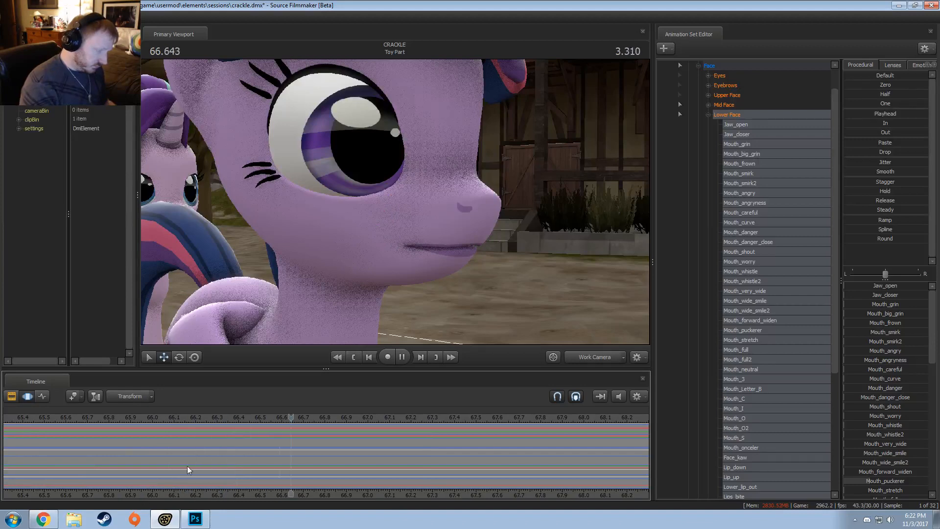
pyautogui.press('space')
pyautogui.press('space')
pyautogui.scroll(-3, 395, 477)
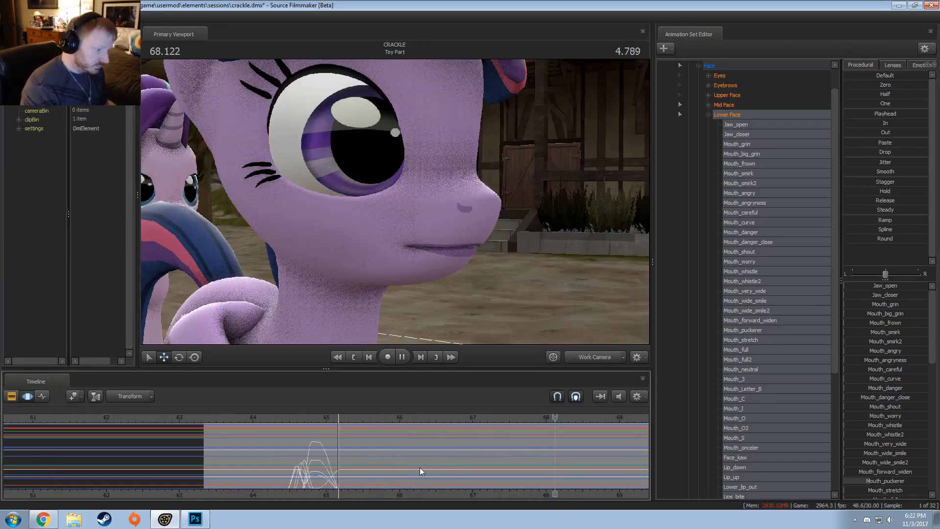
pyautogui.press('space')
pyautogui.moveTo(225, 473)
pyautogui.mouseDown()
pyautogui.moveTo(10, 479)
pyautogui.moveTo(162, 476)
pyautogui.mouseUp()
pyautogui.scroll(3, 162, 476)
pyautogui.moveTo(163, 476); pyautogui.dragTo(286, 474, button='middle')
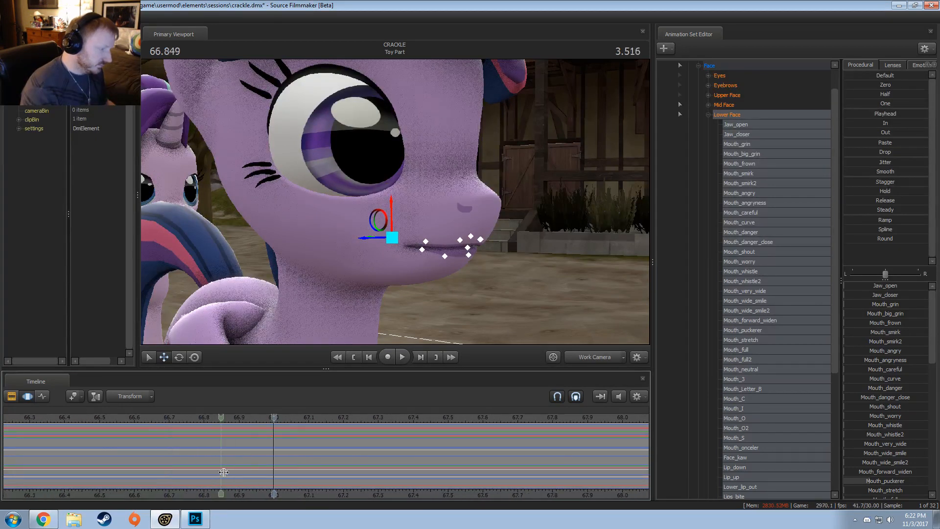
pyautogui.moveTo(224, 473)
pyautogui.mouseDown()
pyautogui.moveTo(307, 477)
pyautogui.moveTo(198, 476)
pyautogui.moveTo(327, 467)
pyautogui.moveTo(239, 474)
pyautogui.moveTo(265, 473)
pyautogui.moveTo(236, 465)
pyautogui.mouseUp()
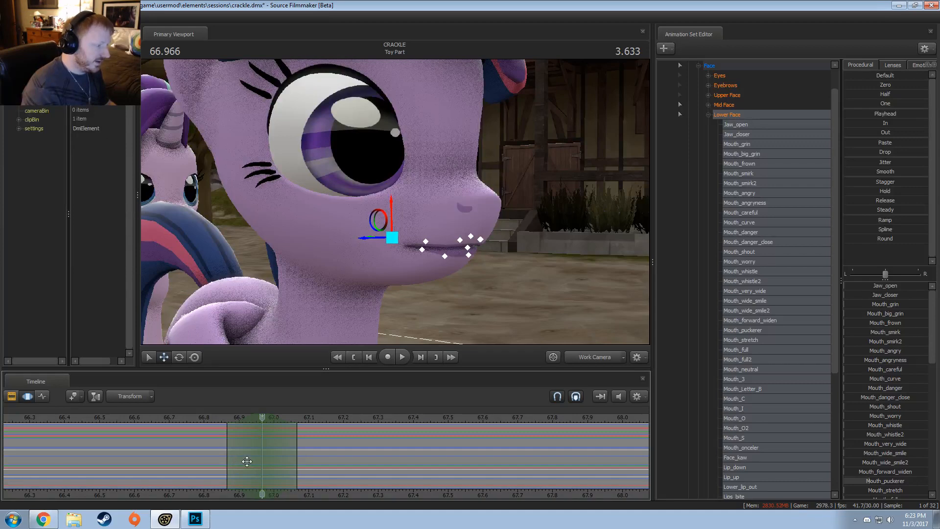
pyautogui.scroll(1, 250, 466)
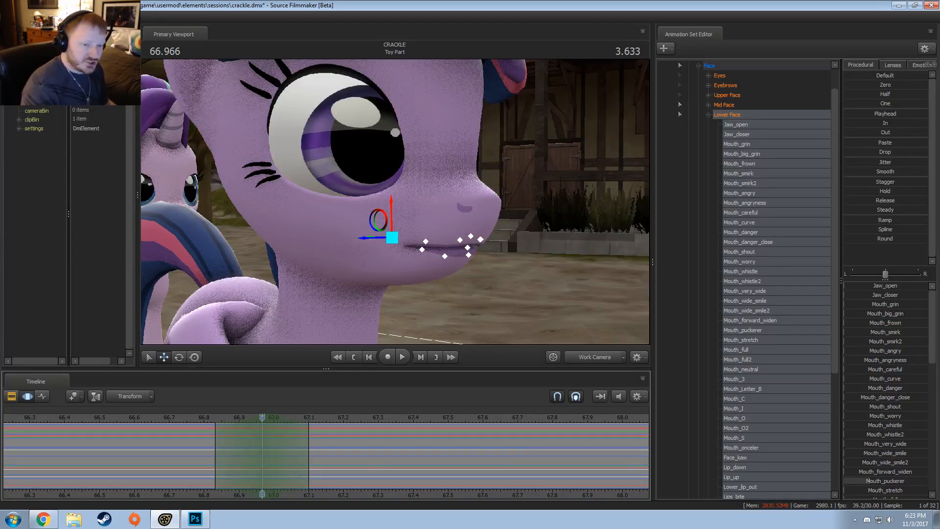
# Shape Twilight's mouth at 66.966 by strongly raising Mouth_grin and Jaw_closer and slightly raising Mouth_shout
pyautogui.moveTo(887, 304)
pyautogui.mouseDown()
pyautogui.moveTo(914, 304)
pyautogui.moveTo(885, 295)
pyautogui.mouseUp()
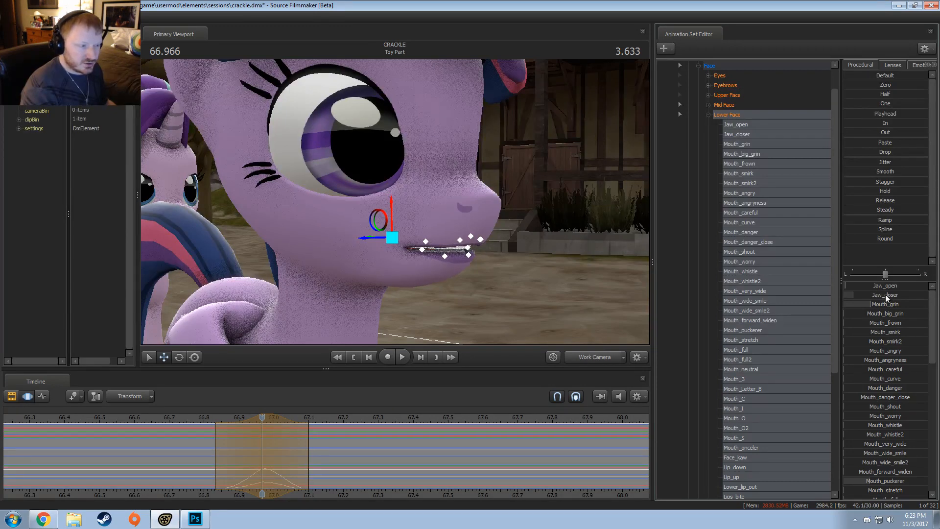
pyautogui.moveTo(886, 389); pyautogui.dragTo(903, 406)
pyautogui.hotkey('ctrl', 'z')
pyautogui.hotkey('ctrl', 'z')
pyautogui.hotkey('ctrl', 'z')
pyautogui.hotkey('ctrl', 'y')
pyautogui.hotkey('ctrl', 'y')
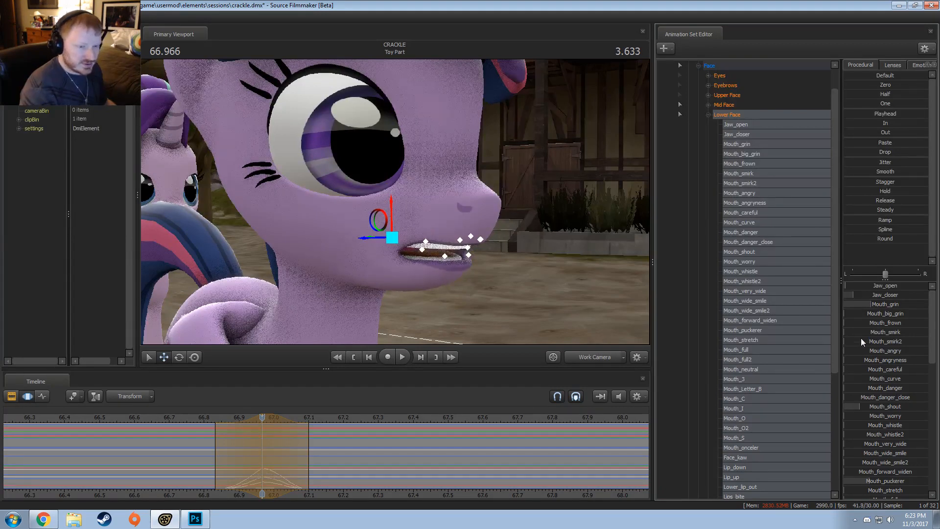
pyautogui.moveTo(878, 304); pyautogui.dragTo(906, 295)
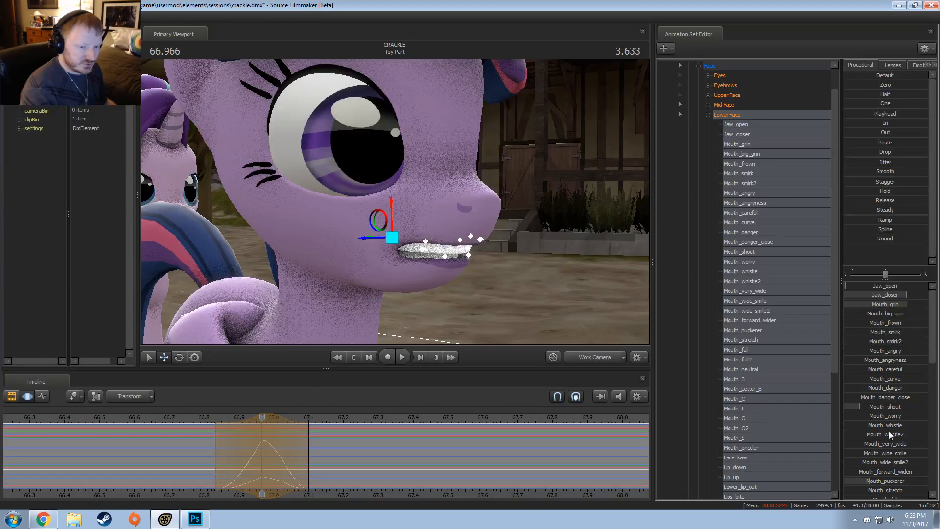
# Raise Mouth_puckerer slightly at 66.966, and slightly raise Jaw_open at 67.1 over a time selection from about 66.966 to 67.233
pyautogui.moveTo(895, 481); pyautogui.dragTo(905, 481)
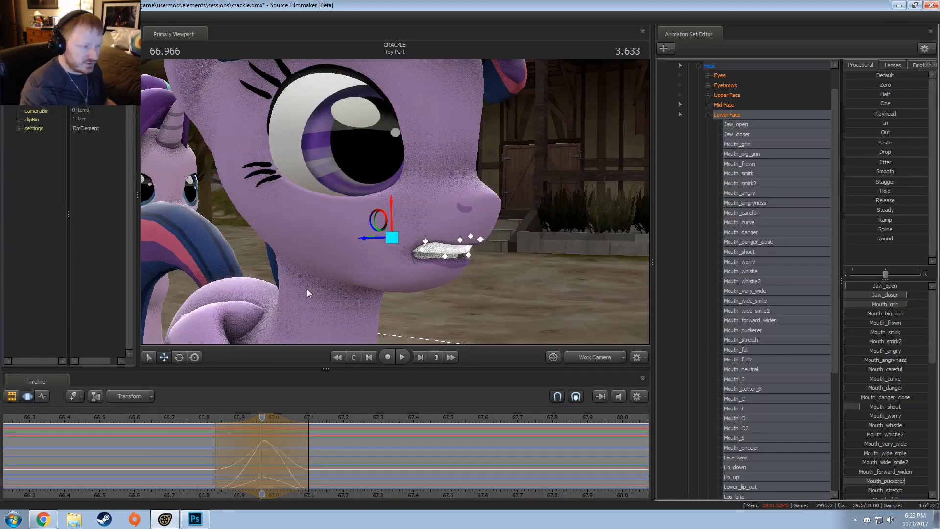
pyautogui.moveTo(240, 441); pyautogui.dragTo(309, 470)
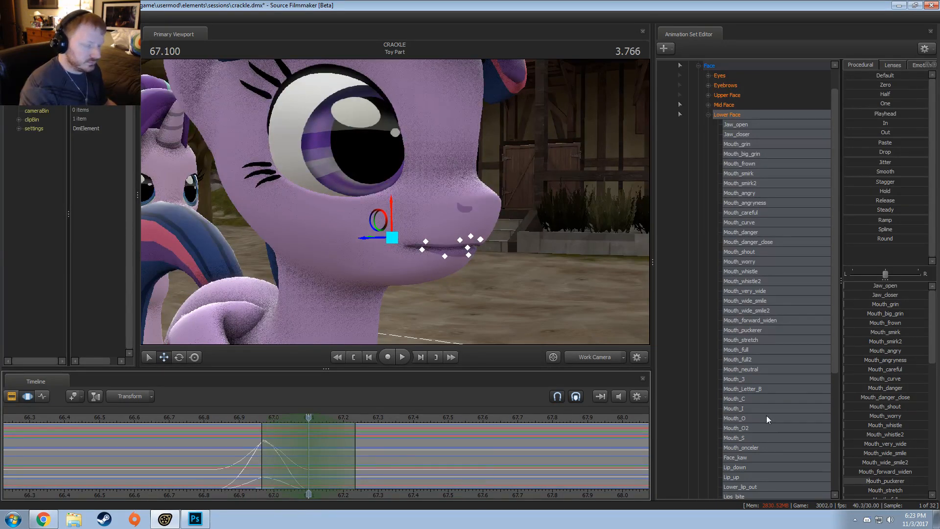
pyautogui.moveTo(865, 286); pyautogui.dragTo(881, 286)
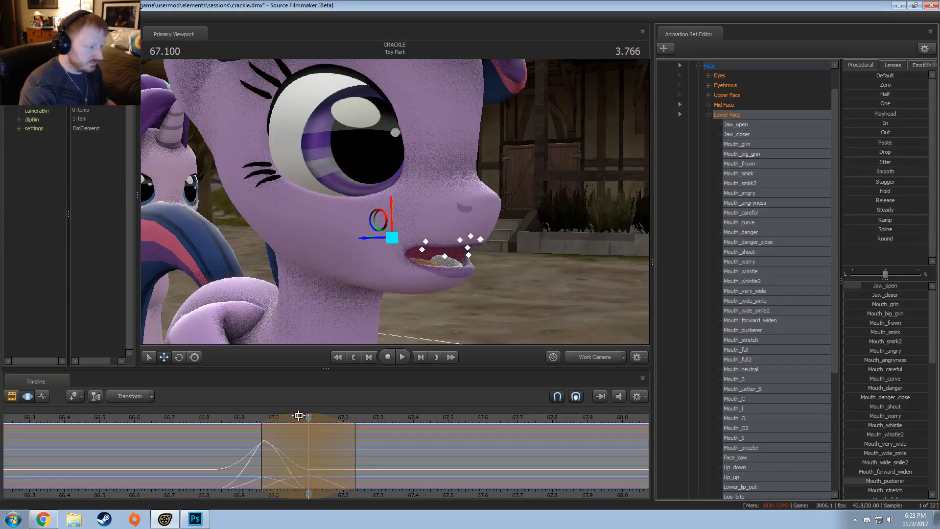
# Raise Mouth_shout strongly at 67.133, shift that mouth pose one frame earlier to peak at 67.1, and clear the time selection
pyautogui.moveTo(298, 416); pyautogui.dragTo(320, 480)
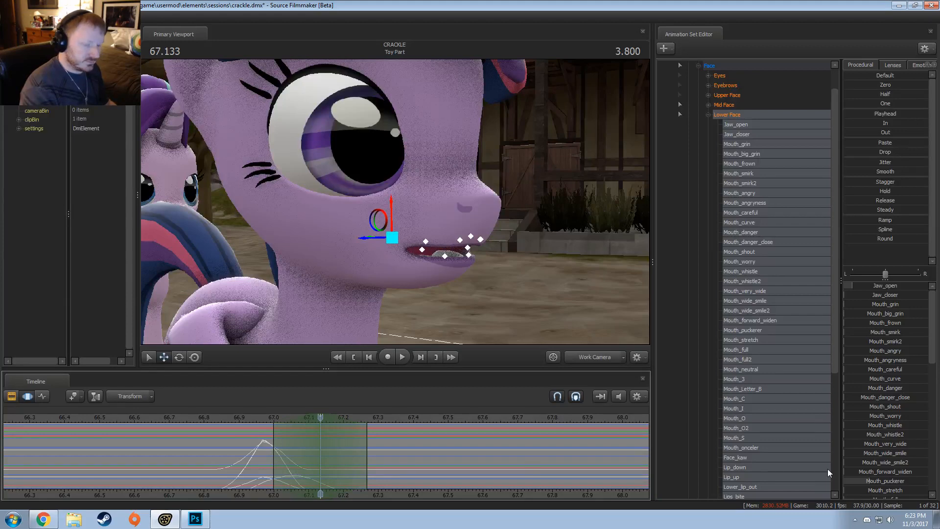
pyautogui.moveTo(895, 407); pyautogui.dragTo(914, 407)
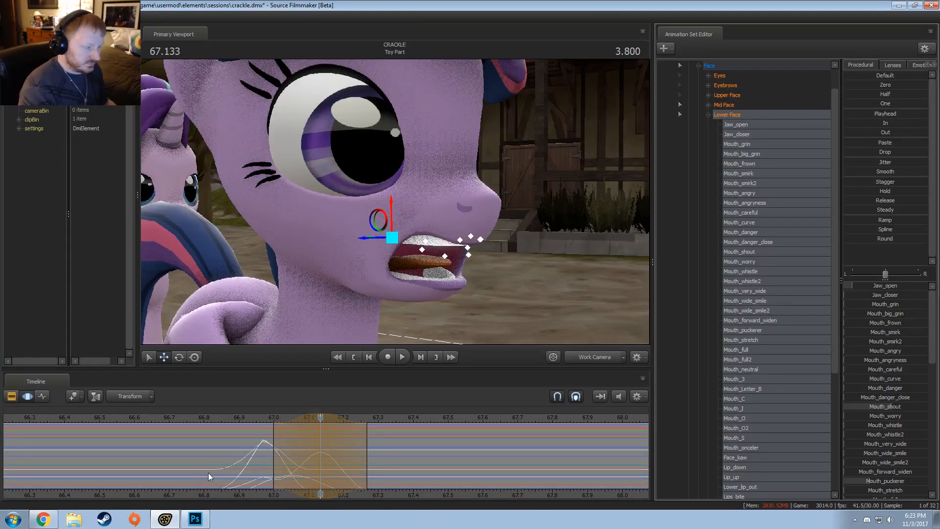
pyautogui.moveTo(343, 484); pyautogui.dragTo(357, 485)
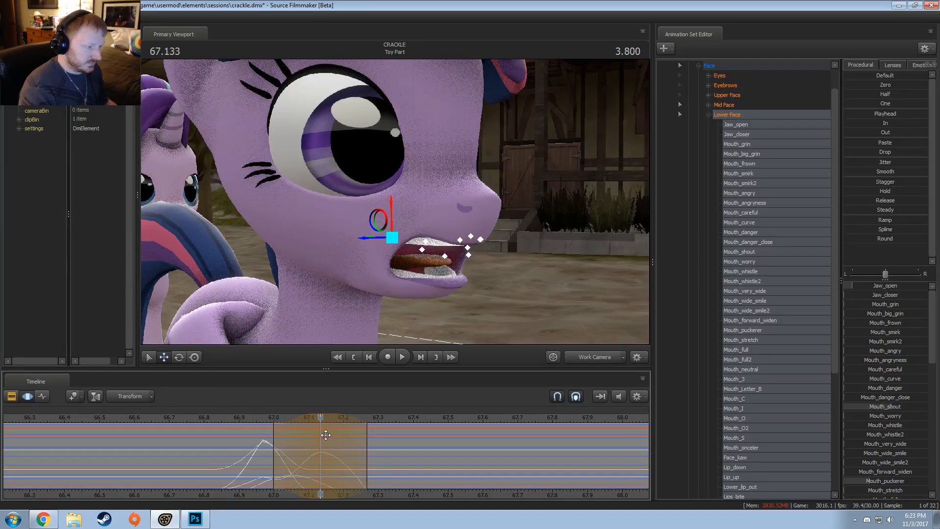
pyautogui.moveTo(324, 425); pyautogui.dragTo(342, 474)
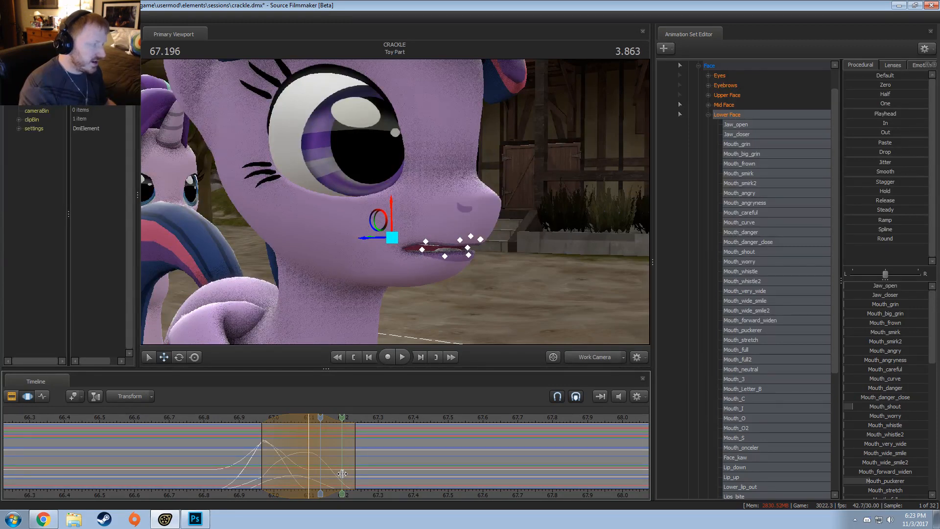
pyautogui.press('Escape')
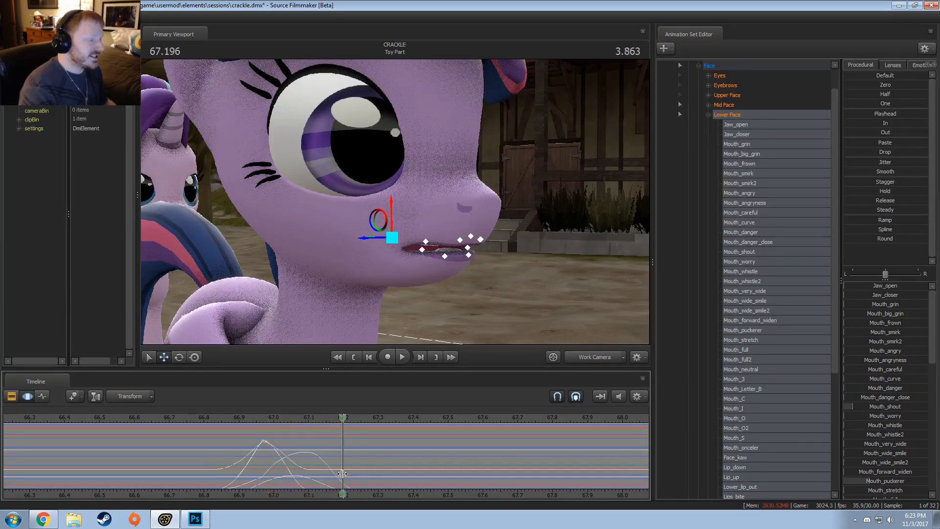
# Shape Twilight's mouth at 67.2 within about 67.1 to 67.3 by slightly raising Mouth_grin and Mouth_careful and adjusting the jaw
pyautogui.scroll(4, 342, 473)
pyautogui.scroll(-1, 329, 471)
pyautogui.moveTo(344, 474)
pyautogui.mouseDown()
pyautogui.moveTo(381, 478)
pyautogui.moveTo(312, 475)
pyautogui.moveTo(343, 475)
pyautogui.mouseUp()
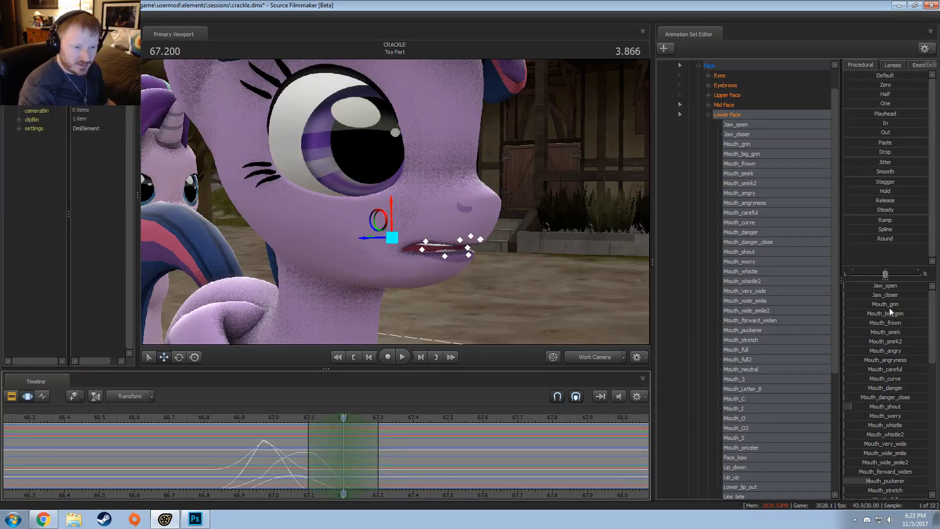
pyautogui.moveTo(890, 308); pyautogui.dragTo(896, 373)
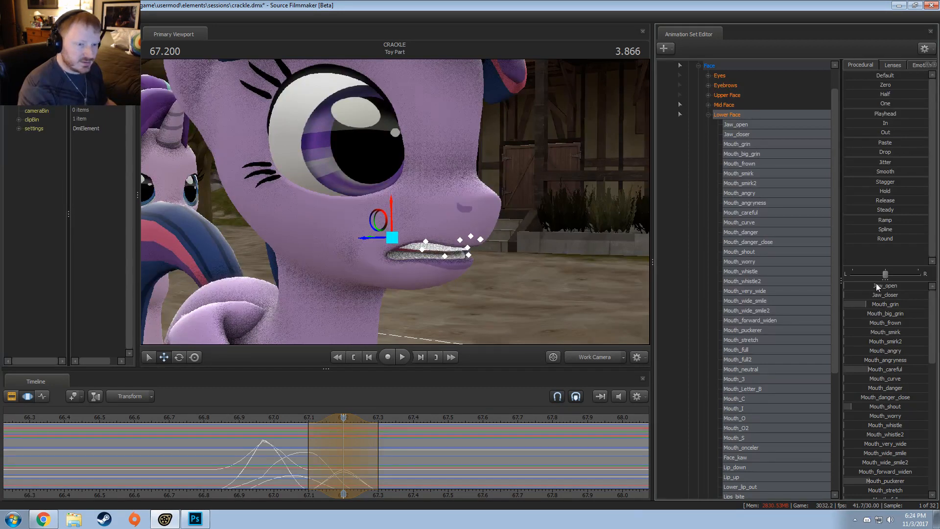
pyautogui.moveTo(878, 286)
pyautogui.mouseDown()
pyautogui.moveTo(892, 295)
pyautogui.moveTo(869, 288)
pyautogui.mouseUp()
# Shape Twilight's mouth at 67.3 within about 67.2 to 67.4 by partly raising Mouth_O and opening the jaw slightly
pyautogui.moveTo(327, 444); pyautogui.dragTo(379, 471)
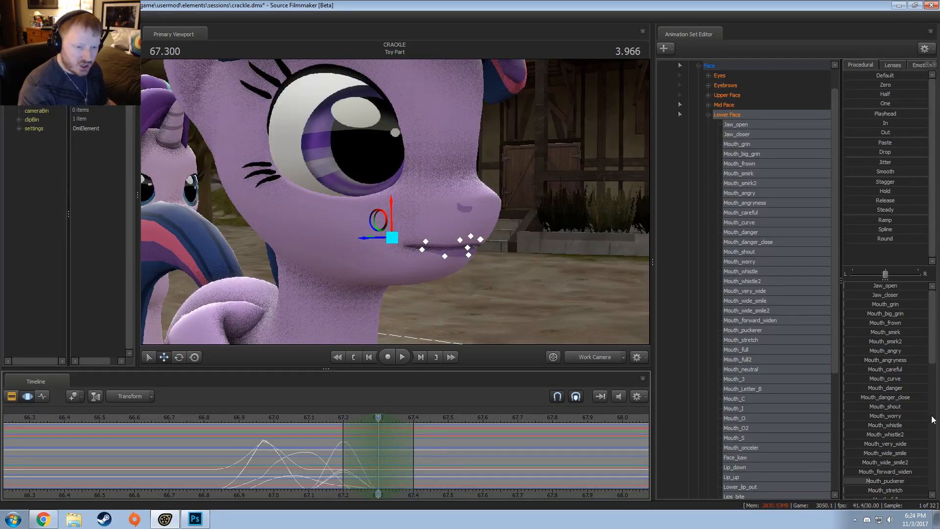
pyautogui.scroll(-2, 912, 402)
pyautogui.scroll(-2, 912, 404)
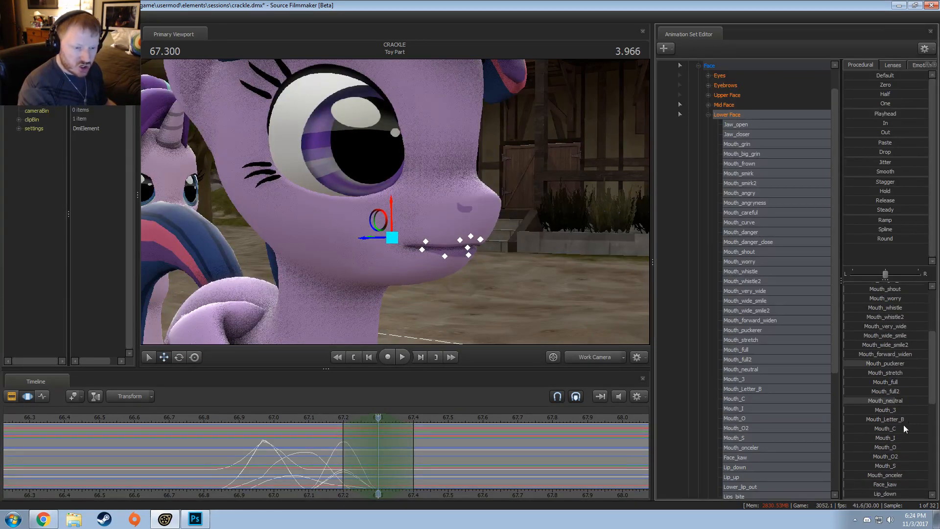
pyautogui.moveTo(889, 446); pyautogui.dragTo(915, 442)
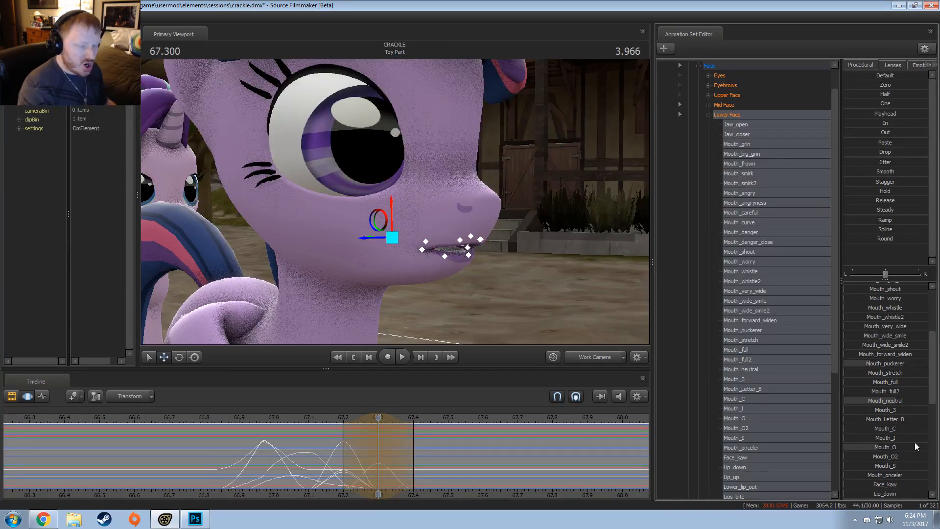
pyautogui.scroll(4, 882, 295)
pyautogui.moveTo(881, 285); pyautogui.dragTo(896, 286)
# Place a time selection peaking at 67.266, spanning about 67.166 to 67.366, and raise Mouth_grin slightly
pyautogui.moveTo(261, 450); pyautogui.dragTo(369, 469)
pyautogui.click(368, 468)
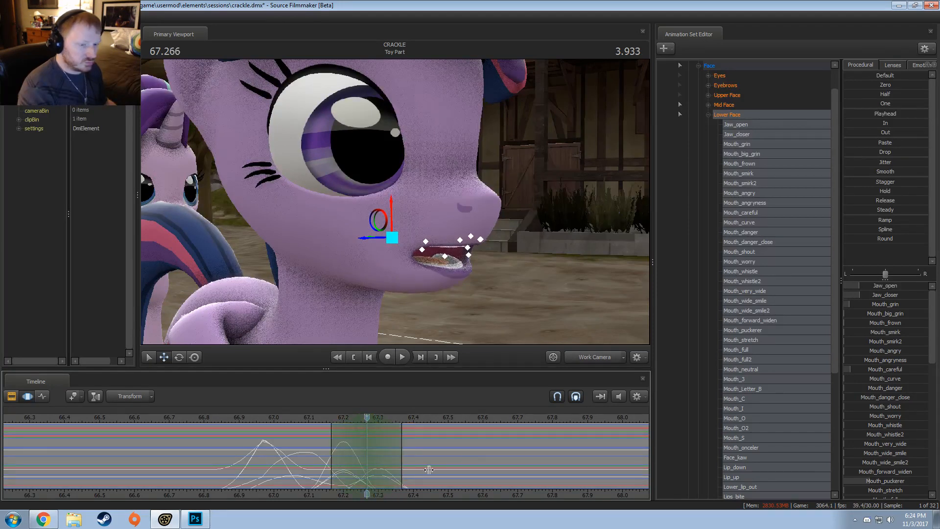
pyautogui.moveTo(877, 289); pyautogui.dragTo(877, 289)
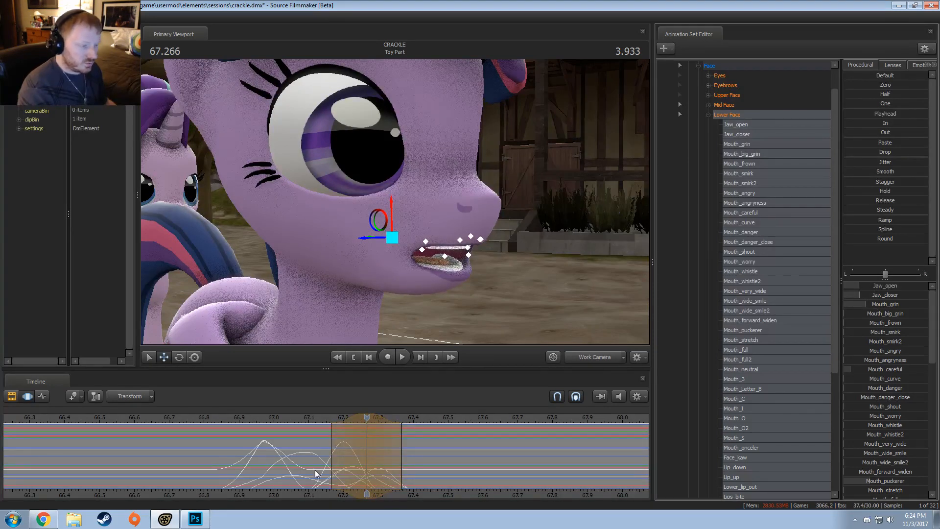
# Raise Mouth_shout slightly at 67.333 within about 67.233 to 67.433 and adjust Jaw_closer
pyautogui.moveTo(367, 465); pyautogui.dragTo(392, 463)
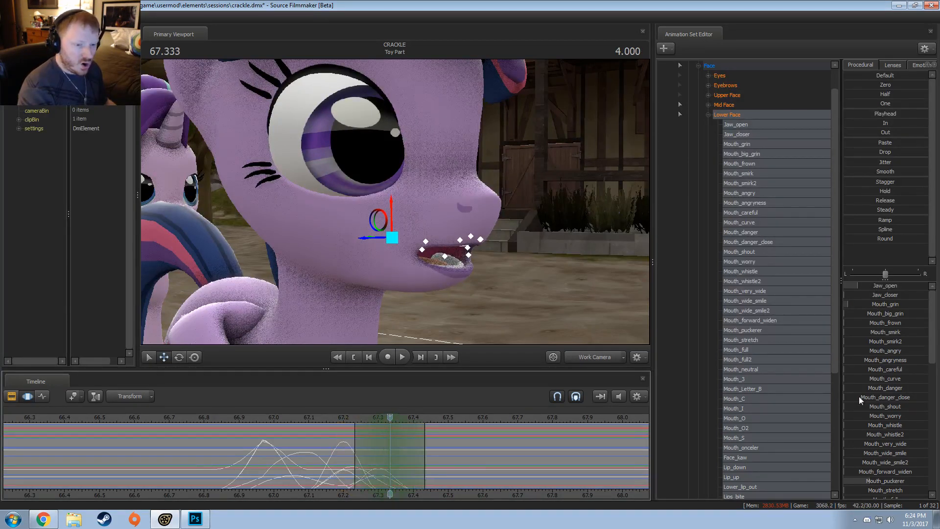
pyautogui.moveTo(891, 410); pyautogui.dragTo(906, 402)
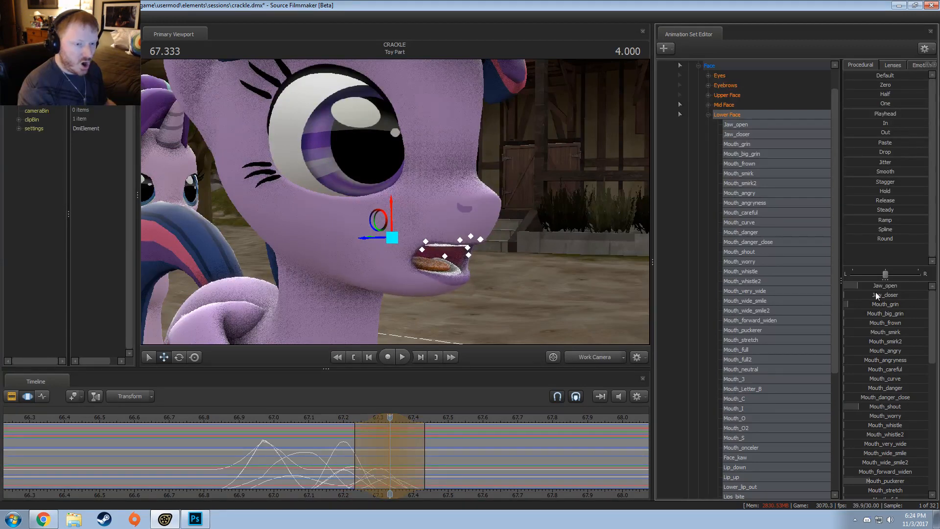
pyautogui.moveTo(878, 295); pyautogui.dragTo(870, 294)
# Shape Twilight's mouth at 67.433 within about 67.333 to 67.533 by slightly raising Mouth_shout and Mouth_grin and strongly raising Jaw_closer
pyautogui.moveTo(390, 465); pyautogui.dragTo(431, 476)
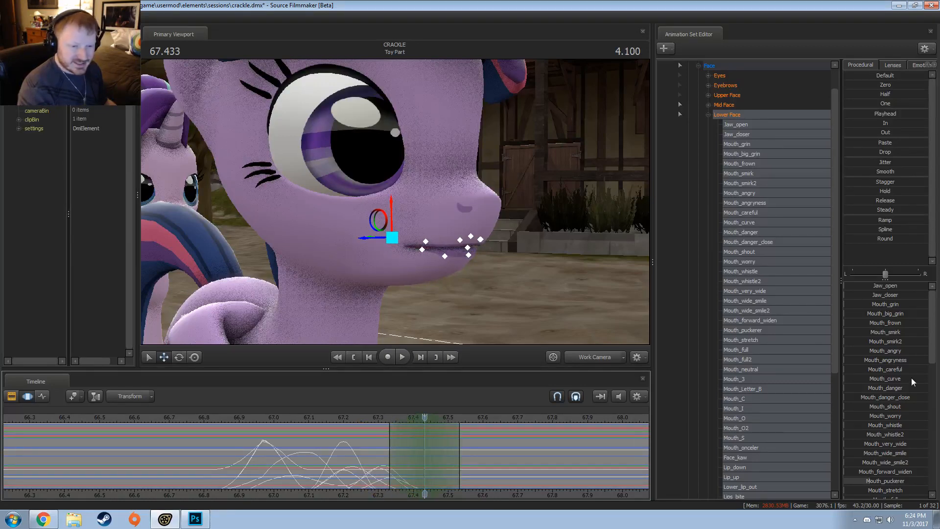
pyautogui.moveTo(905, 410); pyautogui.dragTo(897, 410)
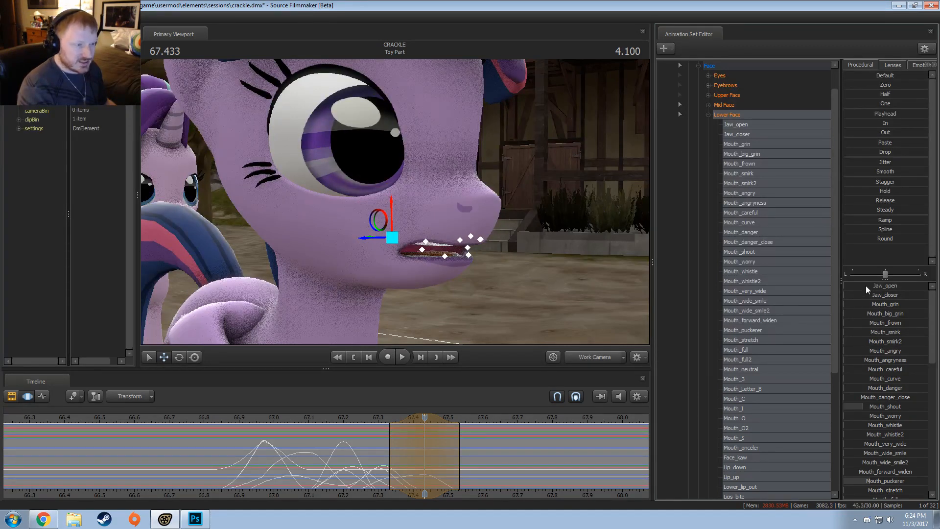
pyautogui.moveTo(865, 305); pyautogui.dragTo(909, 295)
pyautogui.moveTo(346, 448); pyautogui.dragTo(351, 472)
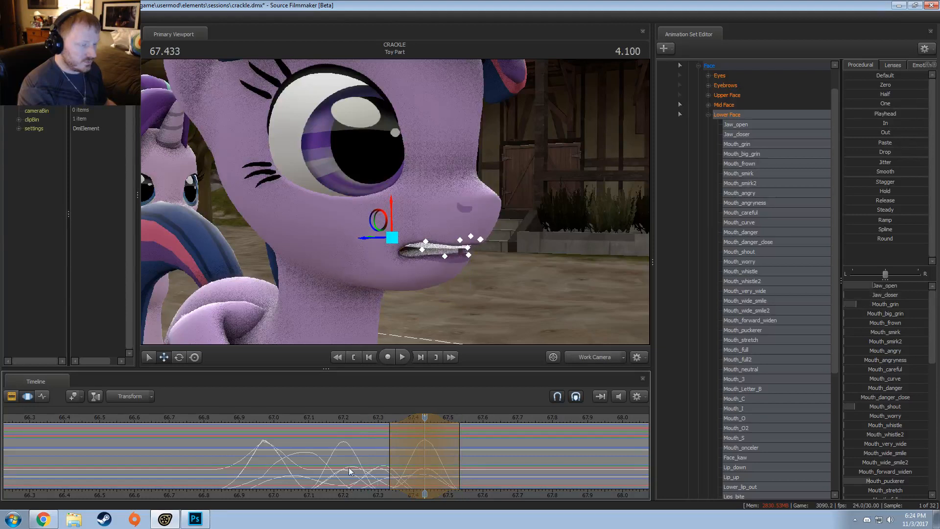
# Play back Twilight's mouth movement from about 66.87 to 67.533 and examine its timing
pyautogui.click(228, 419)
pyautogui.press('space')
pyautogui.press('space')
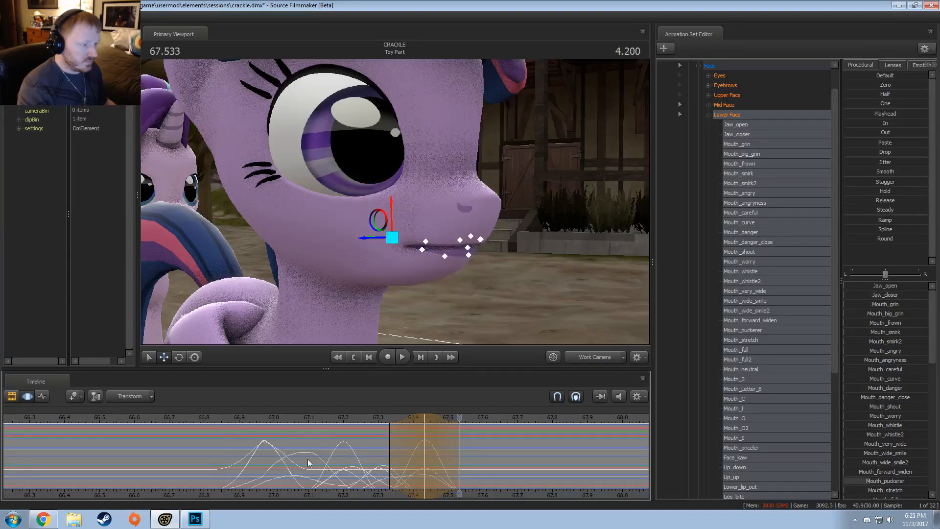
pyautogui.moveTo(237, 457)
pyautogui.mouseDown()
pyautogui.moveTo(281, 463)
pyautogui.moveTo(235, 472)
pyautogui.mouseUp()
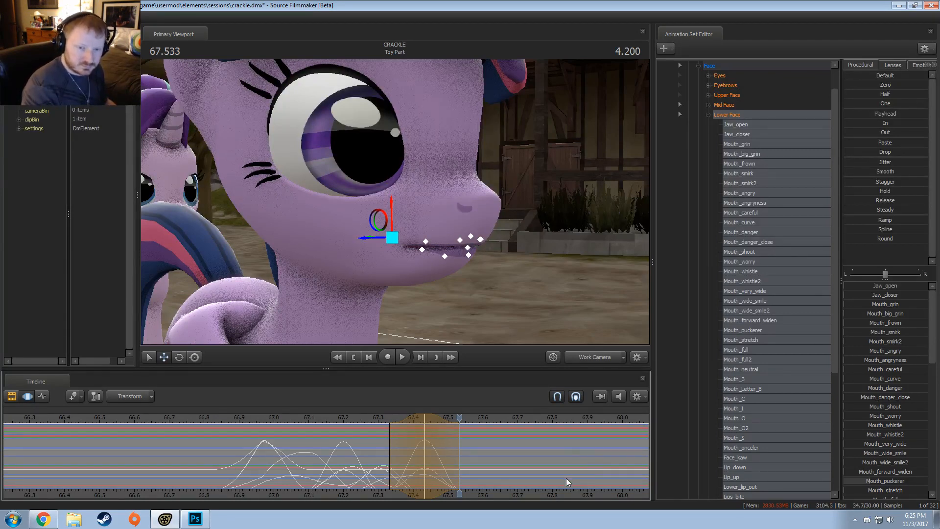
# Shift the mouth pose at 67.433 one frame earlier so that it peaks at 67.4
pyautogui.press('shift')
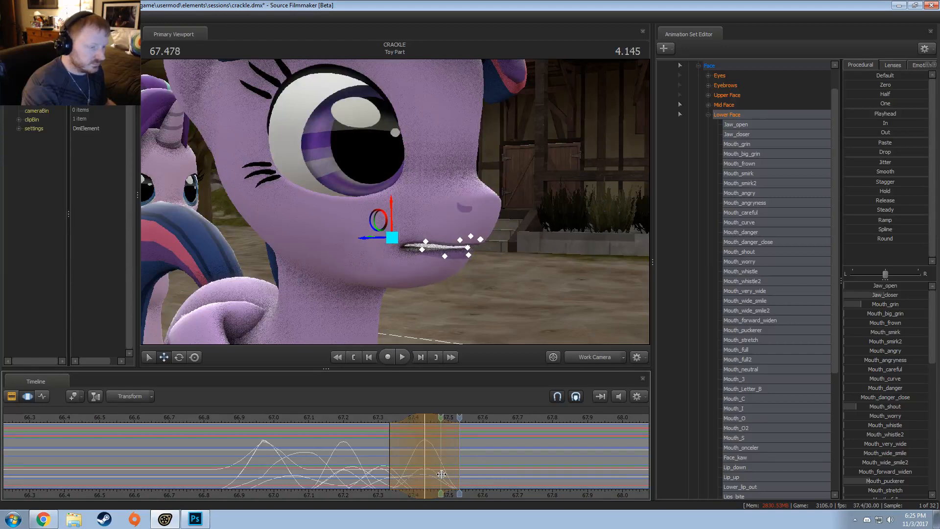
pyautogui.press('shift')
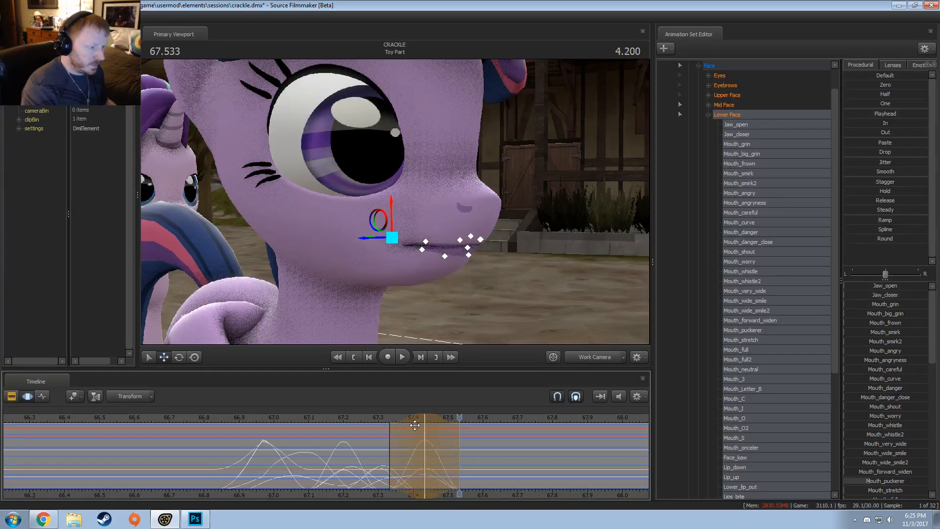
pyautogui.moveTo(413, 425); pyautogui.dragTo(402, 418)
pyautogui.press('shift')
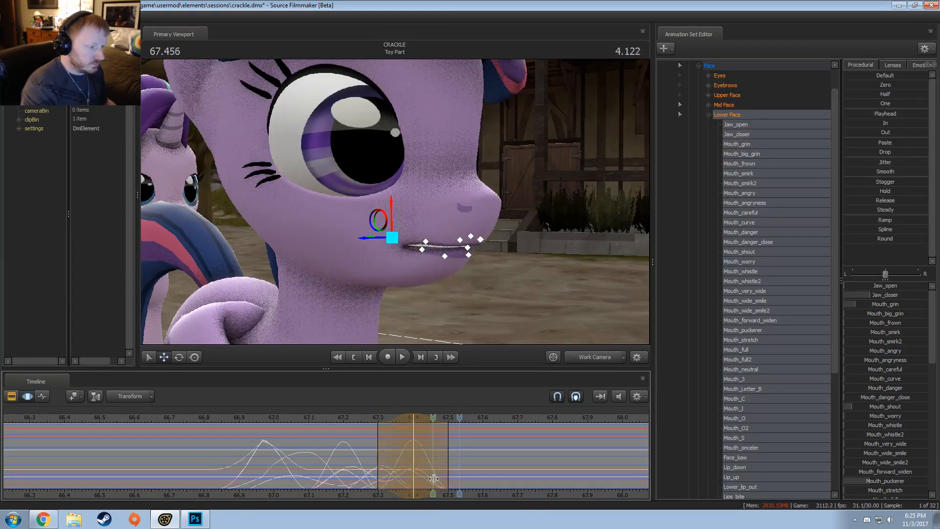
# Over a time selection from about 67.4 to 67.566 peaking at 67.466, strongly raise Mouth_Letter_B and Jaw_closer and slightly raise Mouth_curve
pyautogui.click(440, 478)
pyautogui.moveTo(459, 471); pyautogui.dragTo(470, 470)
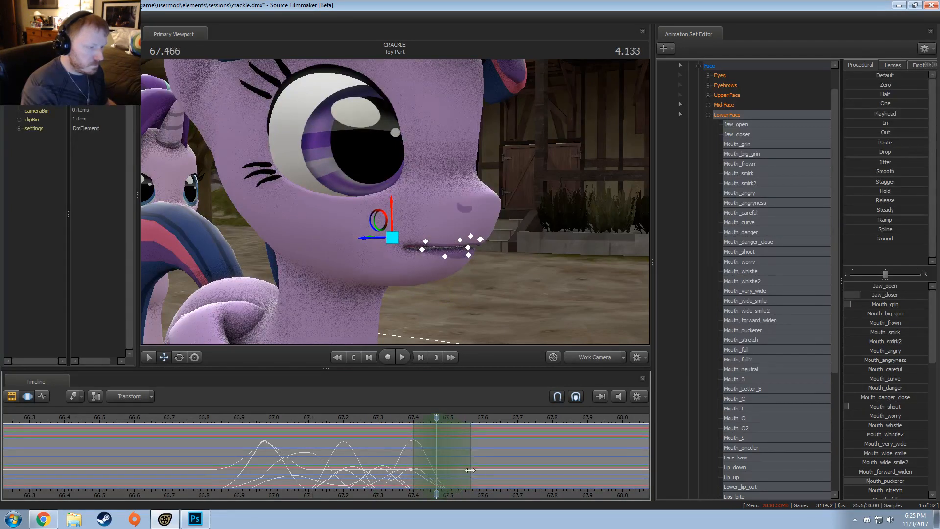
pyautogui.scroll(-3, 888, 441)
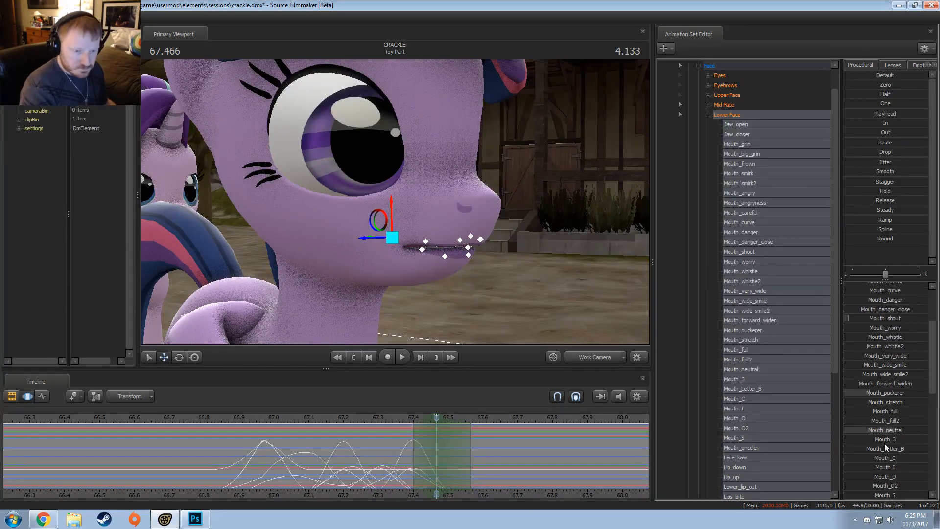
pyautogui.moveTo(894, 452); pyautogui.dragTo(918, 450)
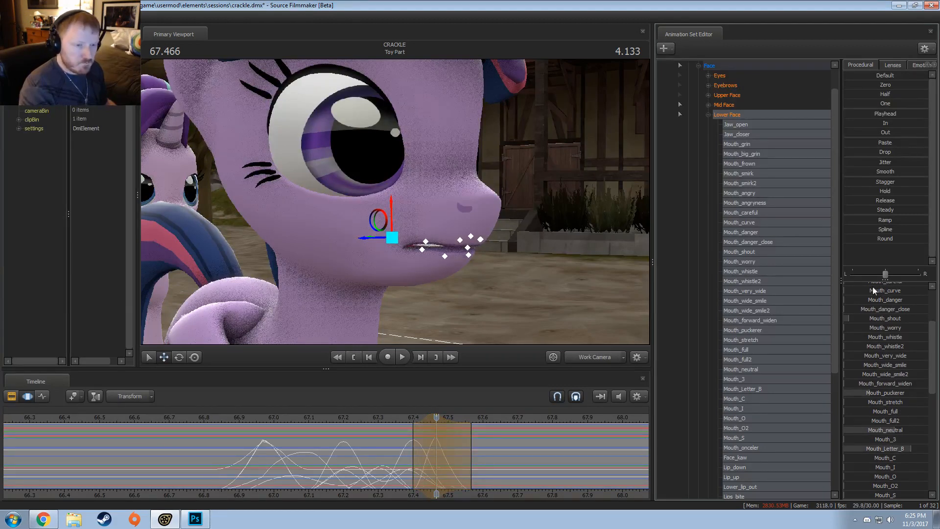
pyautogui.scroll(3, 875, 294)
pyautogui.moveTo(874, 296)
pyautogui.mouseDown()
pyautogui.moveTo(906, 291)
pyautogui.moveTo(886, 288)
pyautogui.mouseUp()
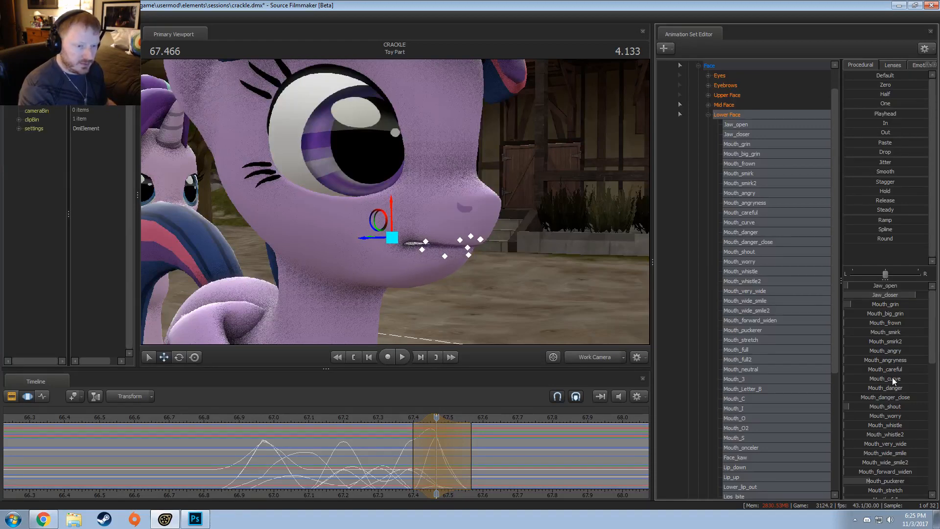
pyautogui.moveTo(894, 381); pyautogui.dragTo(916, 380)
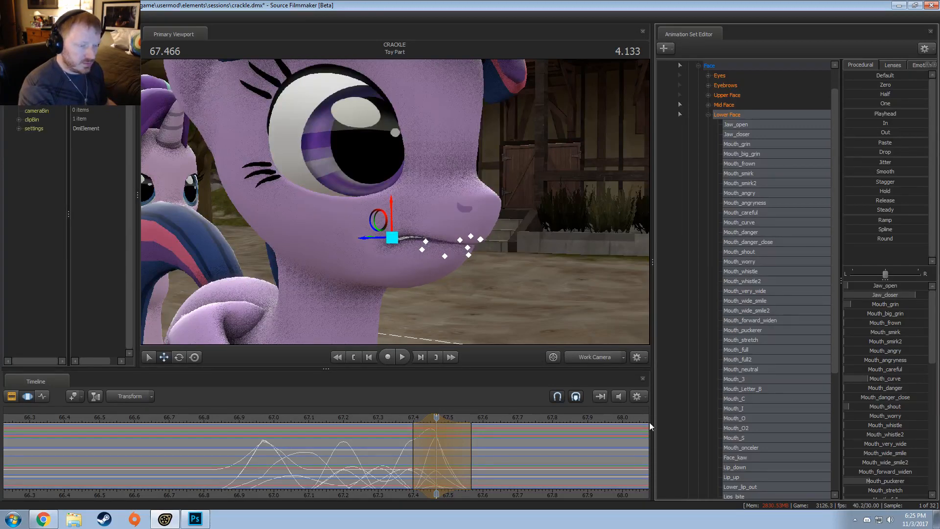
# Extend the start of the time selection to about 67.366 and lower Mouth_curve to nearly zero at 67.466
pyautogui.moveTo(436, 444)
pyautogui.mouseDown()
pyautogui.moveTo(371, 449)
pyautogui.moveTo(442, 464)
pyautogui.moveTo(422, 449)
pyautogui.moveTo(423, 478)
pyautogui.moveTo(394, 471)
pyautogui.moveTo(436, 473)
pyautogui.moveTo(429, 466)
pyautogui.moveTo(442, 466)
pyautogui.moveTo(431, 467)
pyautogui.moveTo(449, 447)
pyautogui.moveTo(391, 460)
pyautogui.moveTo(428, 462)
pyautogui.moveTo(439, 454)
pyautogui.moveTo(392, 451)
pyautogui.moveTo(450, 456)
pyautogui.mouseUp()
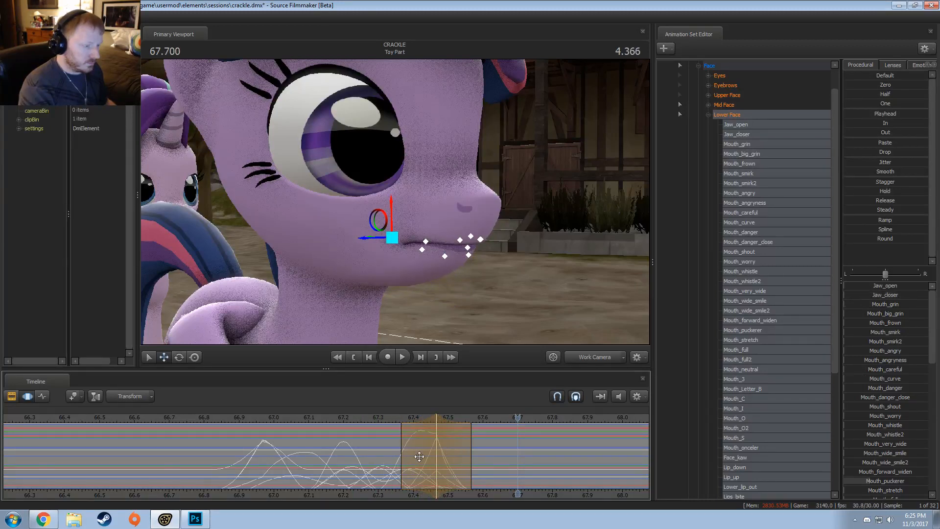
pyautogui.press('shift')
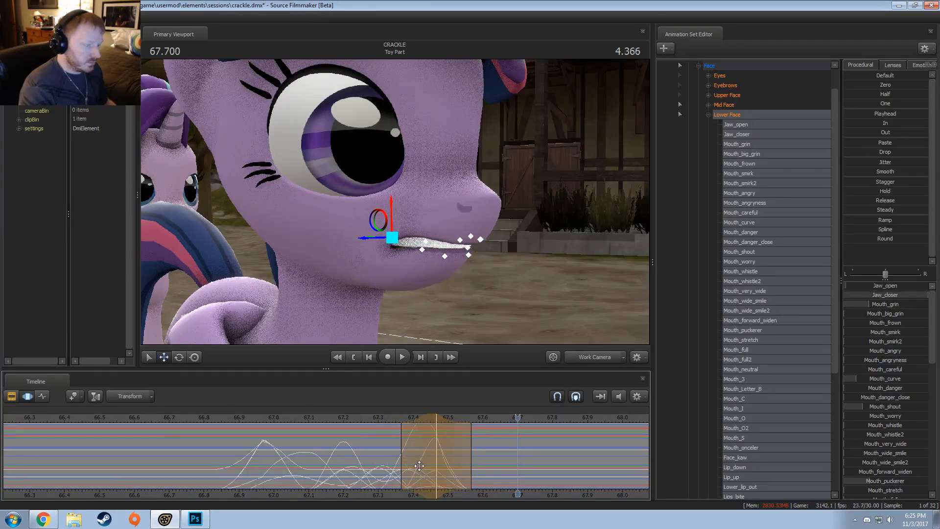
pyautogui.click(439, 425)
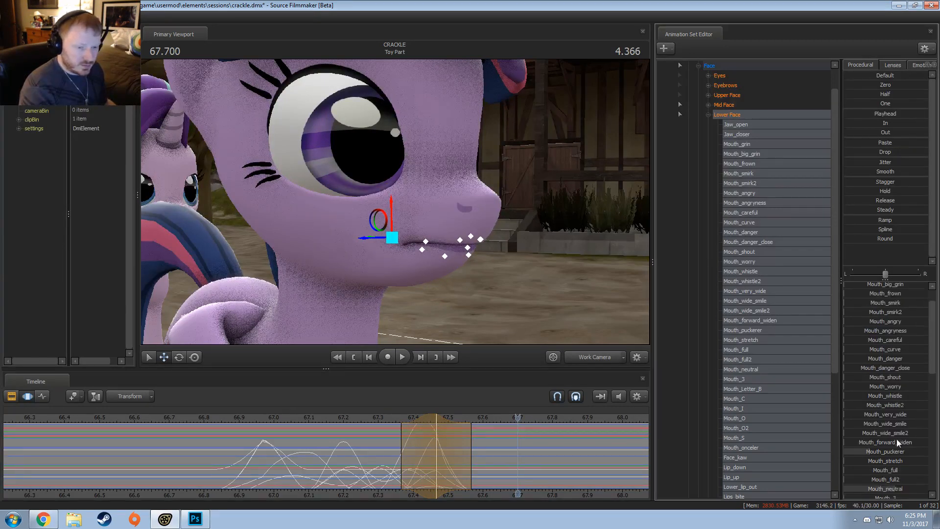
pyautogui.scroll(-3, 899, 446)
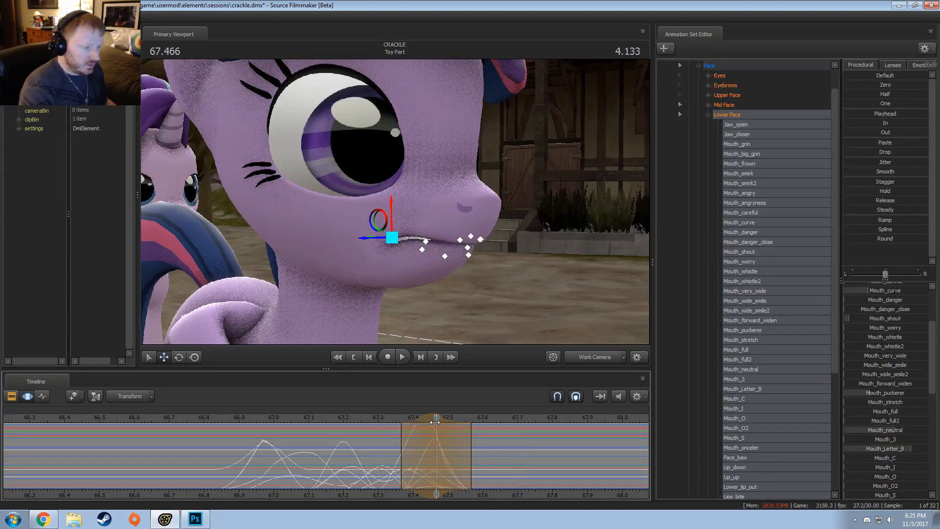
pyautogui.moveTo(881, 299); pyautogui.dragTo(861, 299)
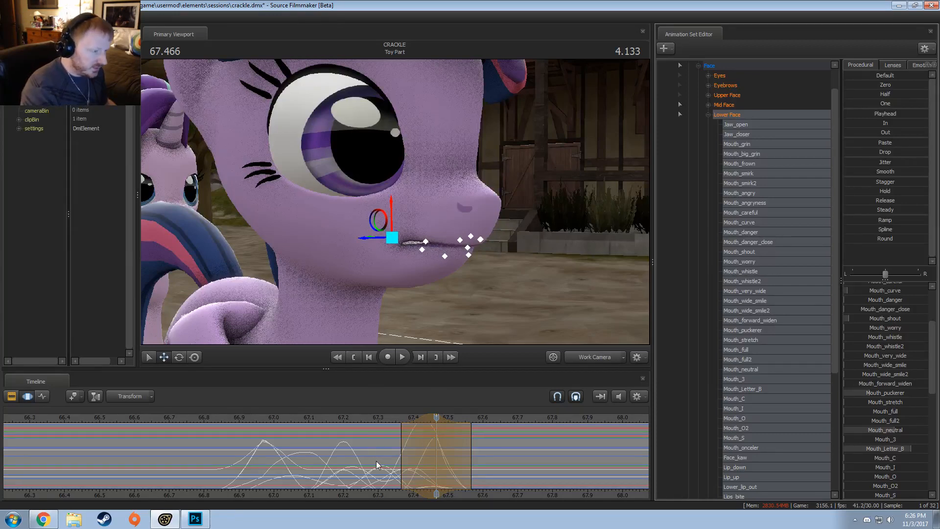
# At 67.466, raise Lips_bite to about a third and Face_kaw slightly
pyautogui.scroll(-5, 884, 449)
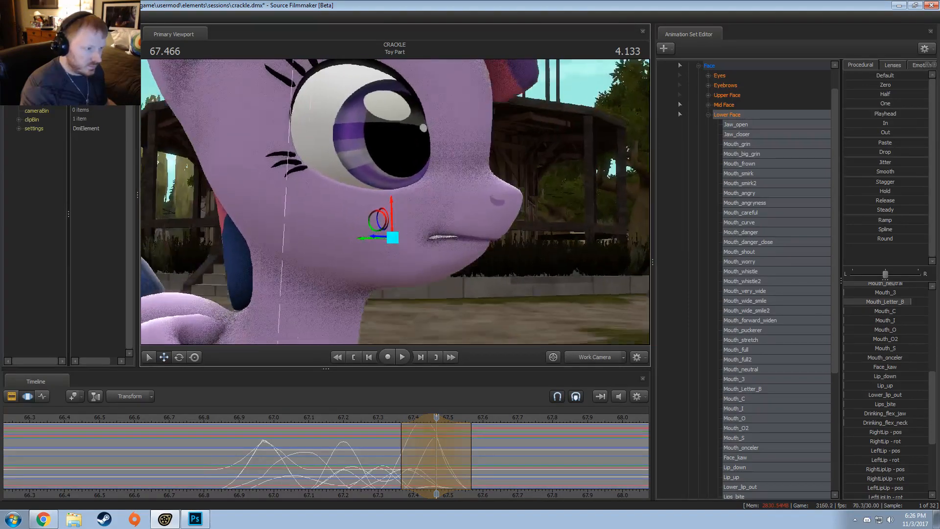
pyautogui.moveTo(877, 404); pyautogui.dragTo(886, 404)
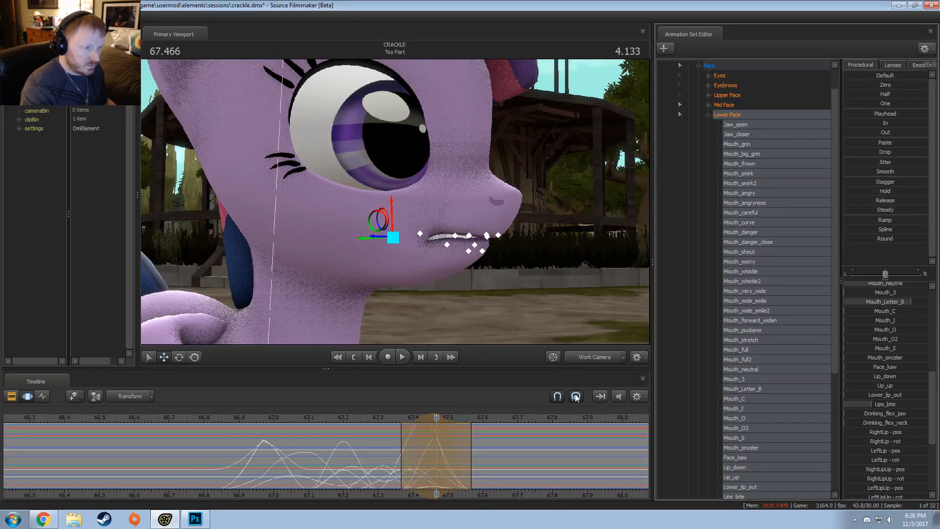
pyautogui.moveTo(401, 311); pyautogui.dragTo(401, 311)
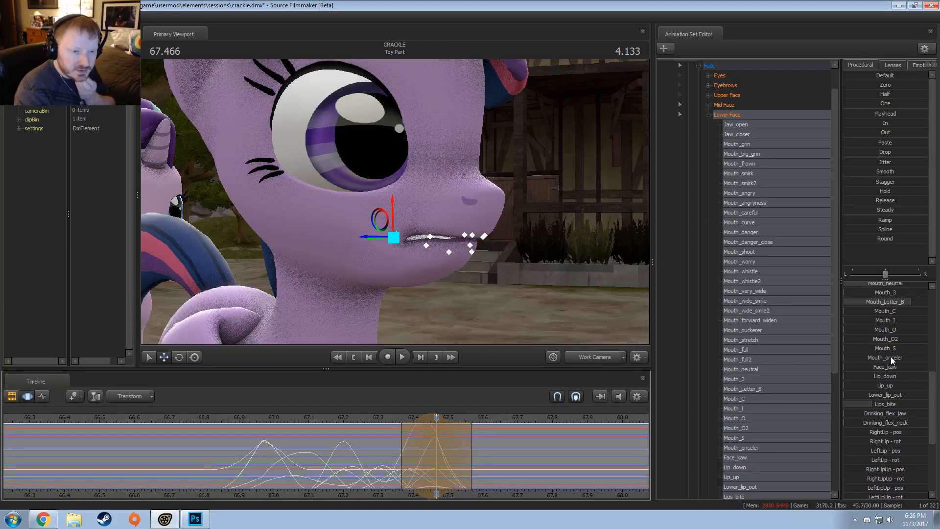
pyautogui.moveTo(892, 357); pyautogui.dragTo(885, 388)
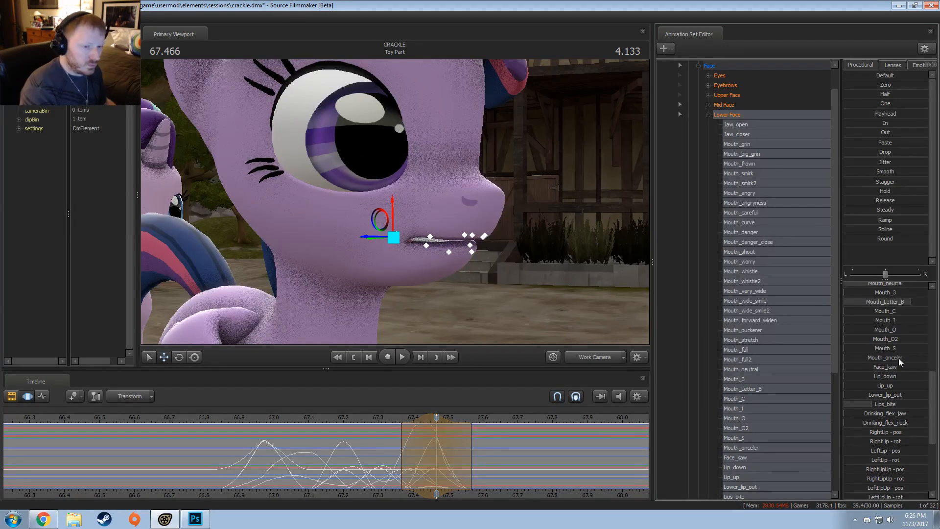
pyautogui.moveTo(885, 367); pyautogui.dragTo(891, 367)
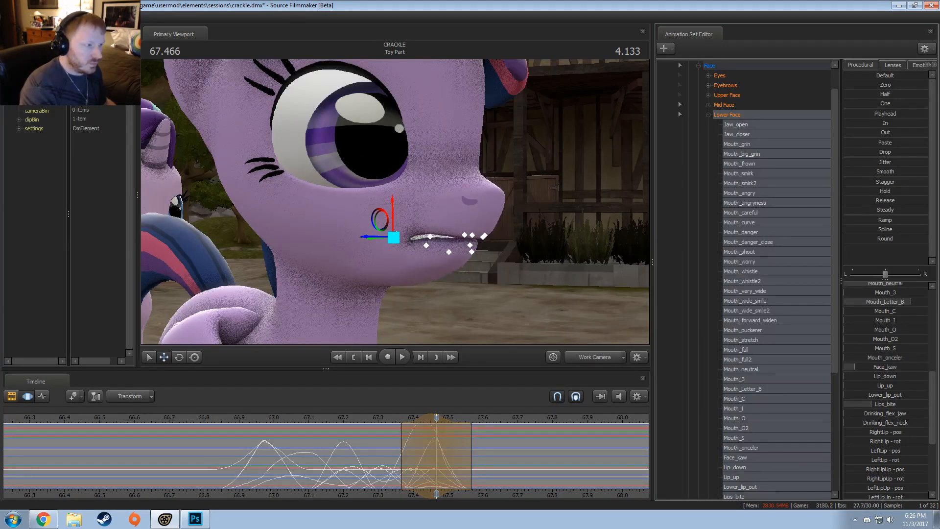
# Over a time selection from about 67.433 to 67.633 peaking at 67.533, slightly raise Jaw_open and Mouth_O
pyautogui.moveTo(295, 434); pyautogui.dragTo(462, 466)
pyautogui.click(460, 465)
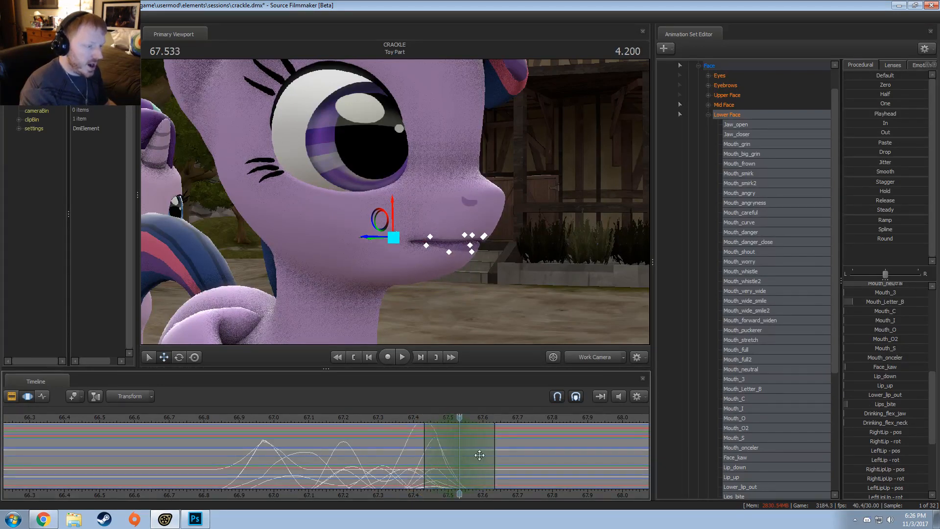
pyautogui.scroll(8, 900, 299)
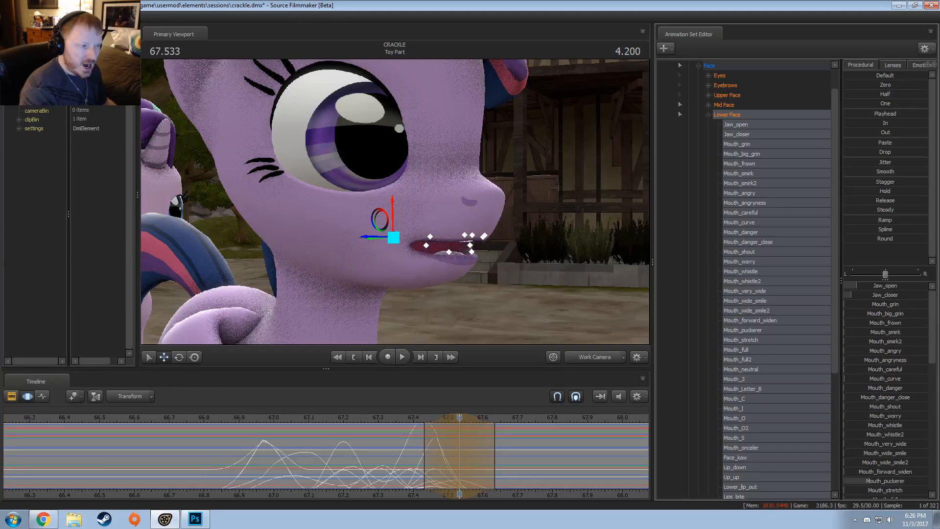
pyautogui.scroll(-3, 888, 382)
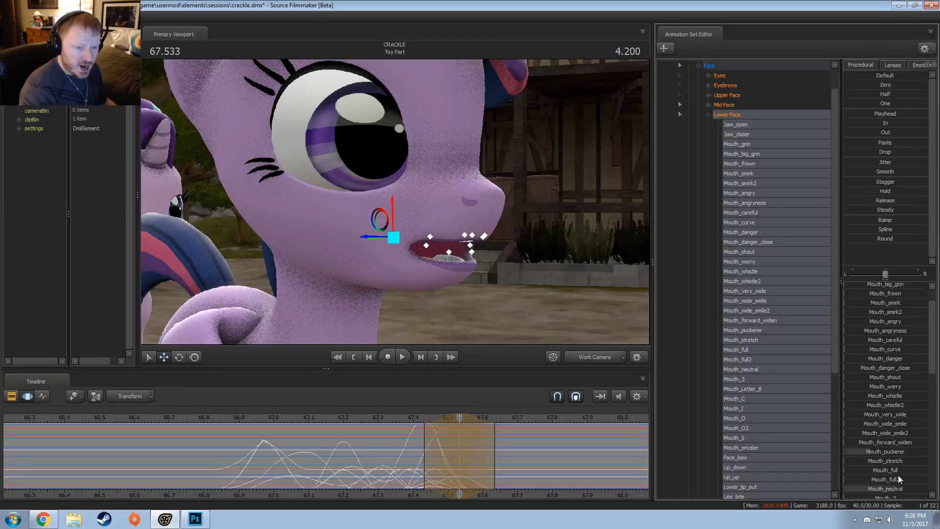
pyautogui.moveTo(882, 473); pyautogui.dragTo(891, 472)
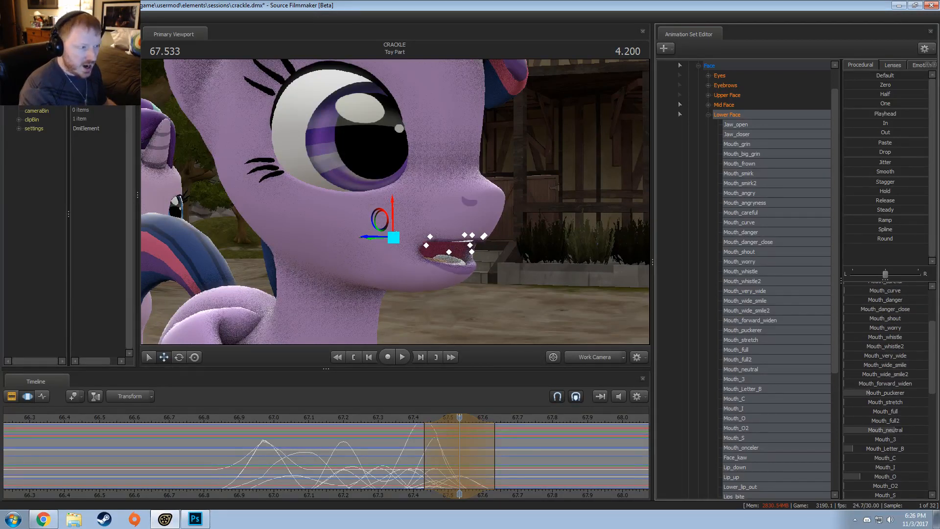
# Raise Mouth_grin to about a quarter and Mouth_neutral strongly at 67.533
pyautogui.scroll(3, 874, 349)
pyautogui.moveTo(875, 304); pyautogui.dragTo(858, 285)
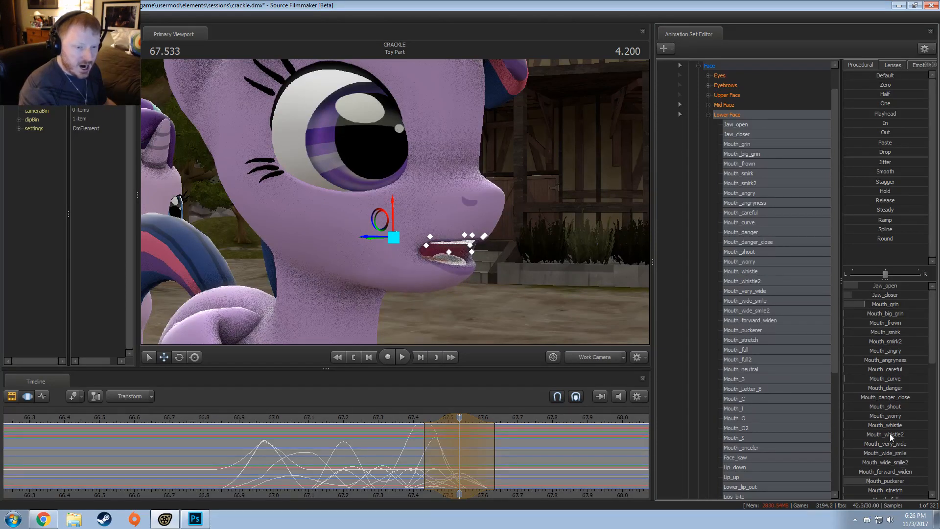
pyautogui.moveTo(892, 353); pyautogui.dragTo(891, 363)
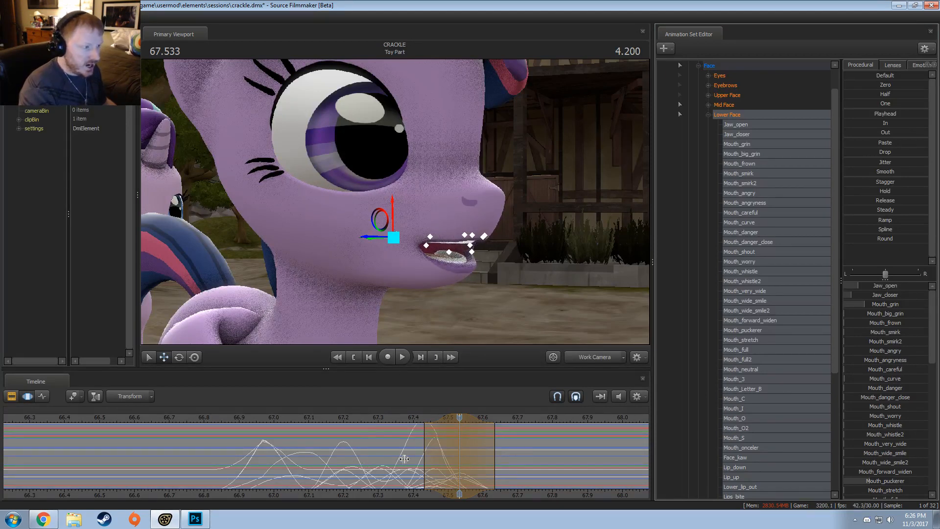
pyautogui.scroll(-3, 891, 487)
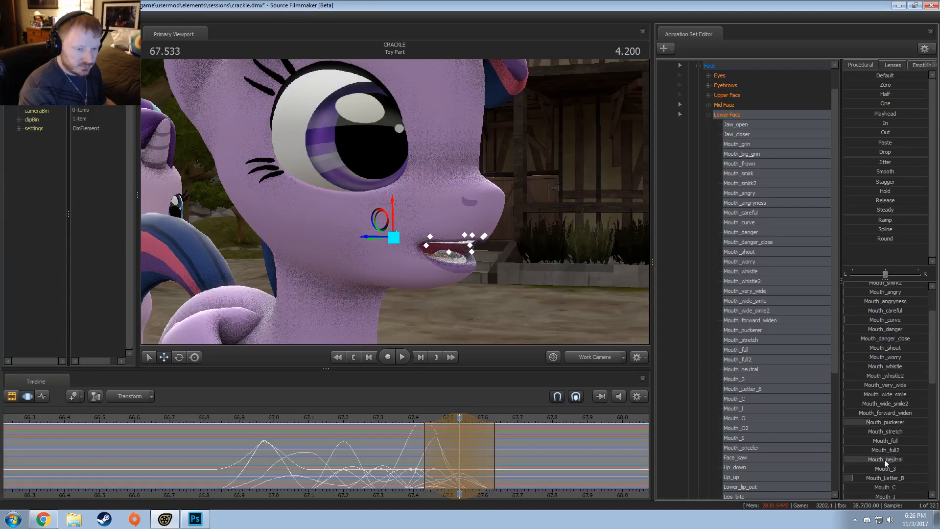
pyautogui.moveTo(885, 460); pyautogui.dragTo(897, 459)
pyautogui.moveTo(382, 466); pyautogui.dragTo(451, 457)
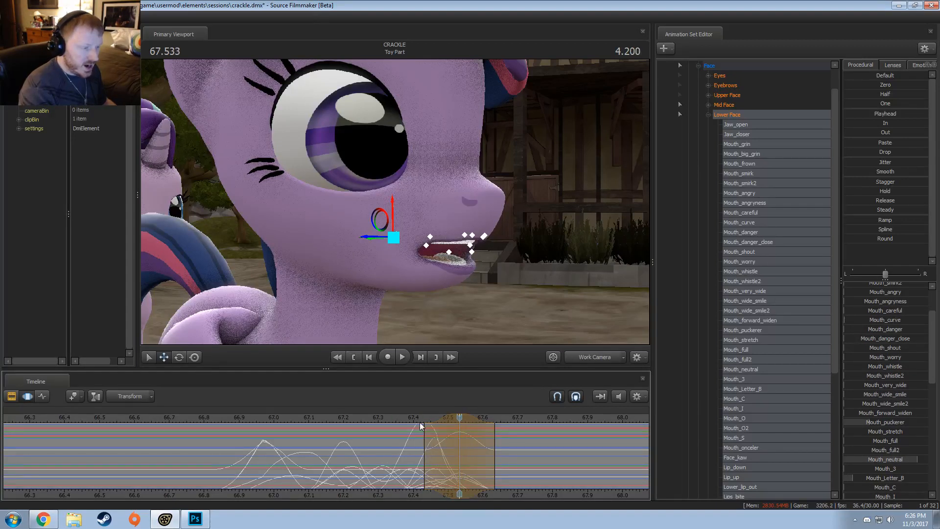
pyautogui.scroll(3, 888, 289)
pyautogui.moveTo(890, 287); pyautogui.dragTo(892, 289)
# Over a time selection from about 67.533 to 67.733 peaking at 67.633, raise Jaw_open, Jaw_closer, Mouth_grin and Mouth_careful
pyautogui.moveTo(455, 434); pyautogui.dragTo(491, 472)
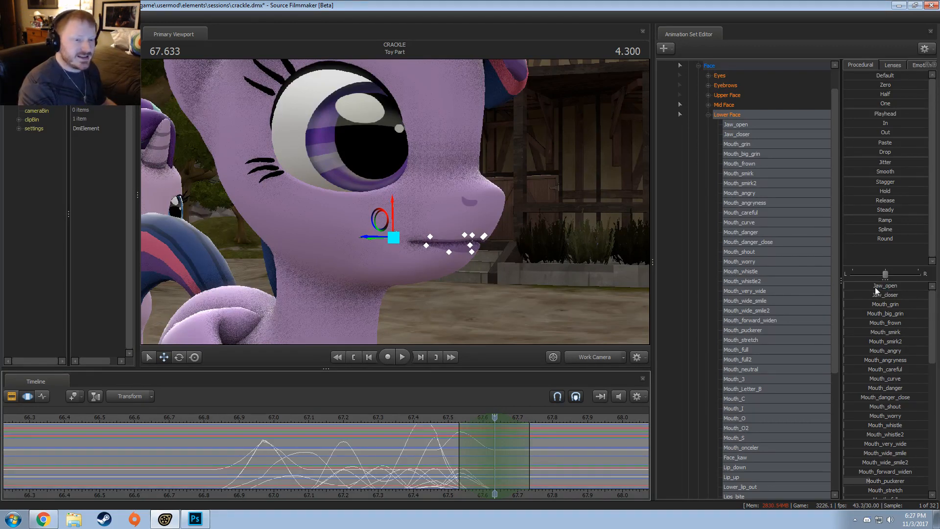
pyautogui.moveTo(874, 287); pyautogui.dragTo(881, 287)
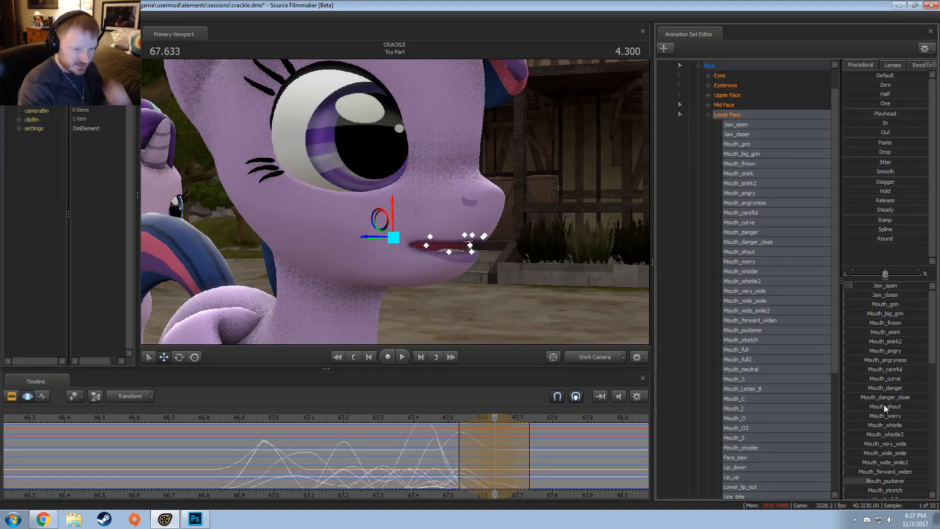
pyautogui.moveTo(892, 388); pyautogui.dragTo(920, 370)
pyautogui.hotkey('ctrl', 'z')
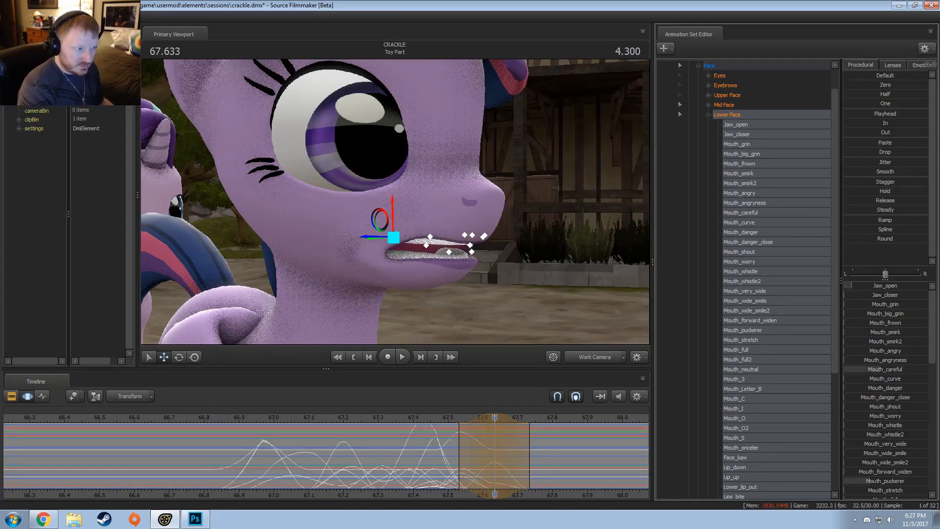
pyautogui.moveTo(880, 306)
pyautogui.mouseDown()
pyautogui.moveTo(888, 307)
pyautogui.moveTo(882, 295)
pyautogui.moveTo(903, 295)
pyautogui.moveTo(883, 306)
pyautogui.mouseUp()
# Move the time selection to about 67.6 to 67.8, peaking at 67.7, and raise Face_kaw to nearly half
pyautogui.moveTo(442, 450); pyautogui.dragTo(519, 466)
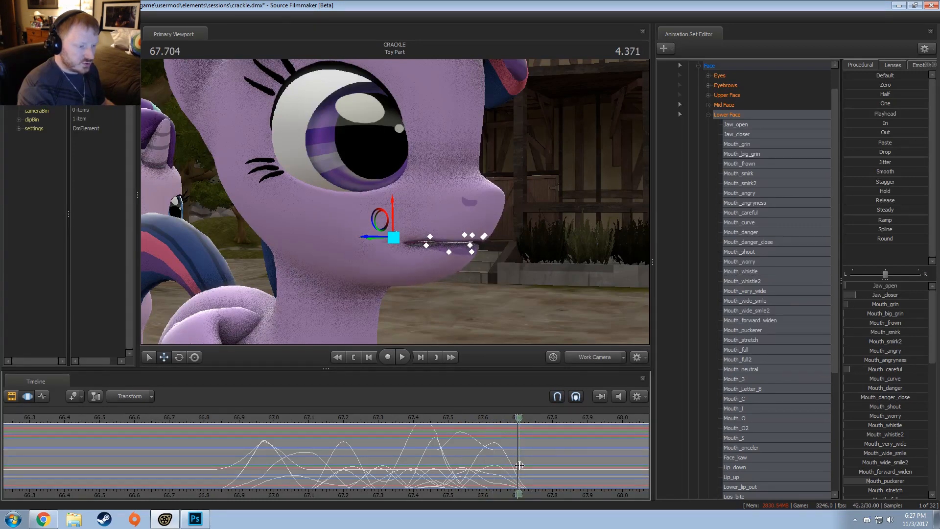
pyautogui.click(519, 465)
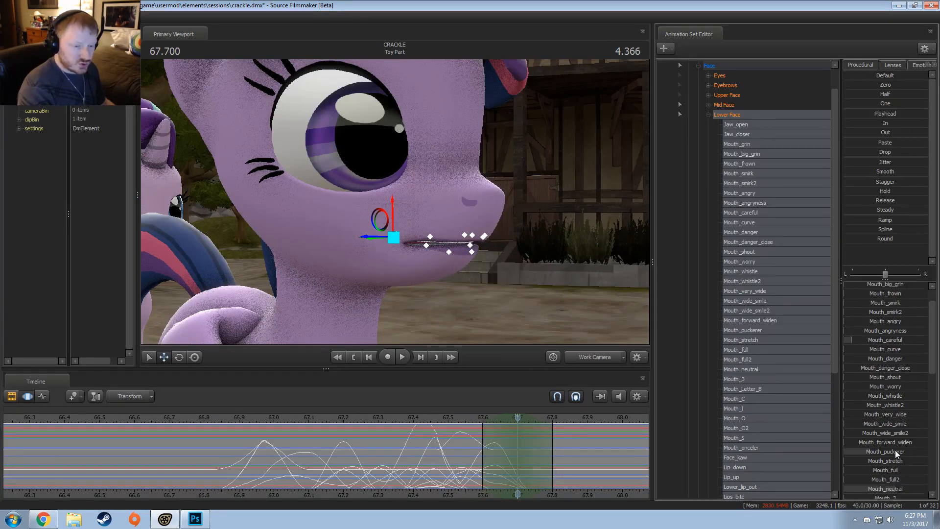
pyautogui.scroll(-5, 895, 451)
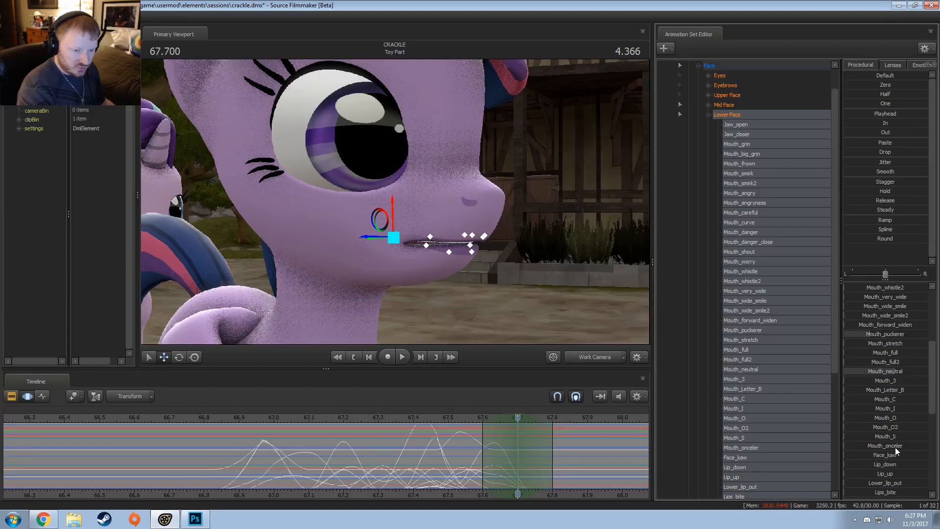
pyautogui.moveTo(896, 454); pyautogui.dragTo(929, 454)
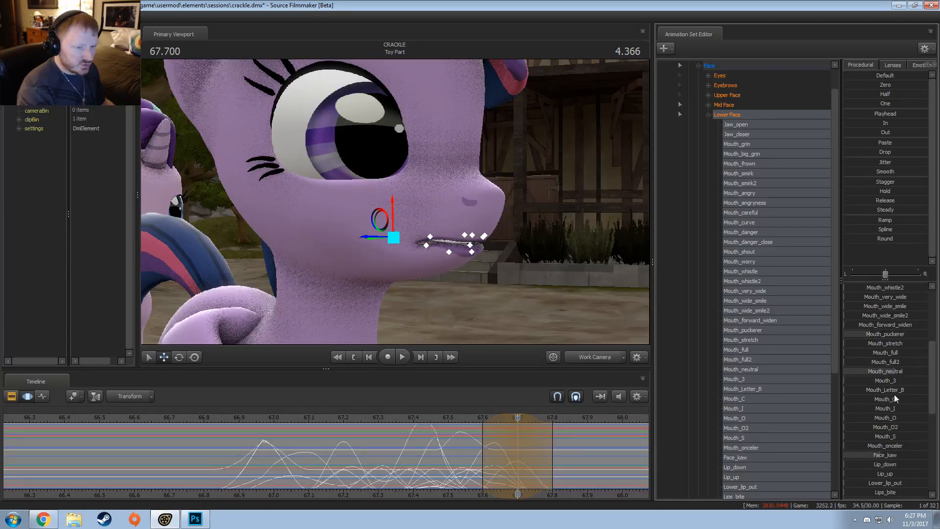
pyautogui.scroll(2, 881, 387)
pyautogui.scroll(4, 882, 355)
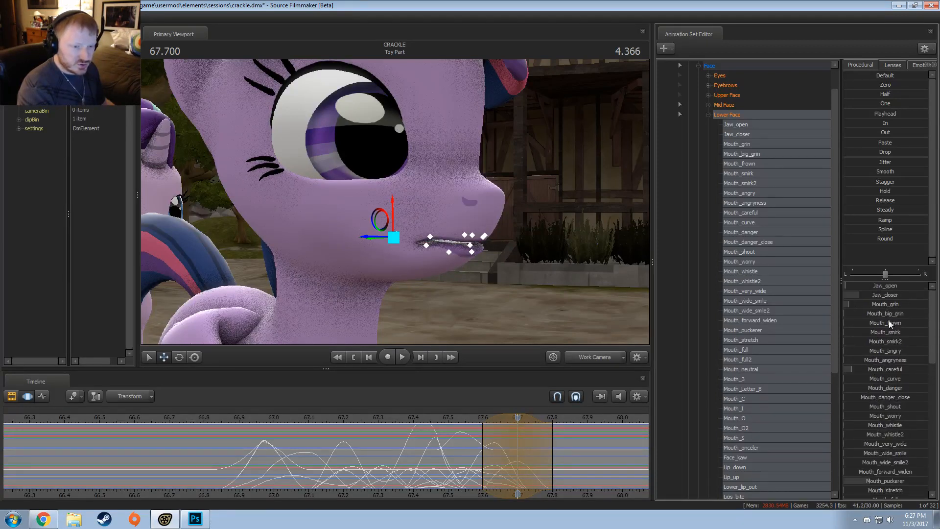
pyautogui.scroll(-1, 881, 478)
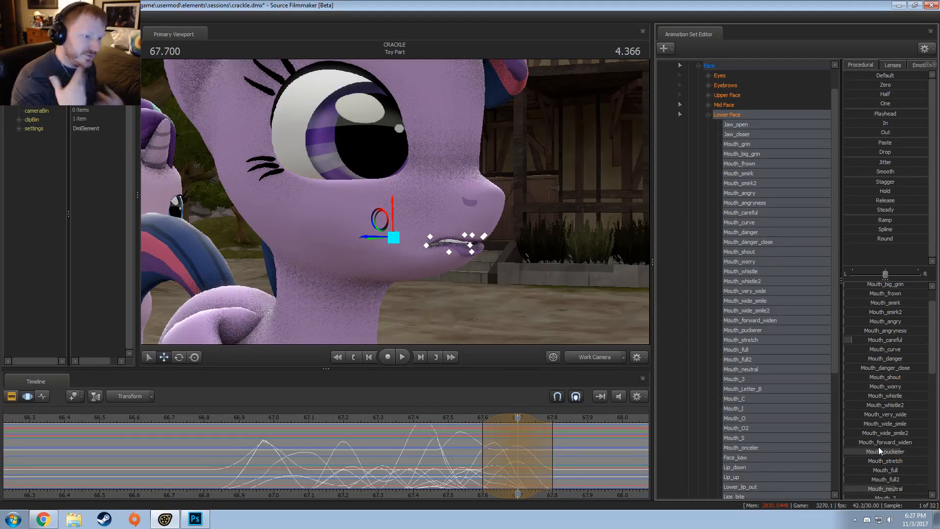
# Over a time selection from about 67.666 to 67.933 peaking at 67.8, raise Jaw_open and Mouth_O2 for a wide, rounded mouth
pyautogui.click(439, 415)
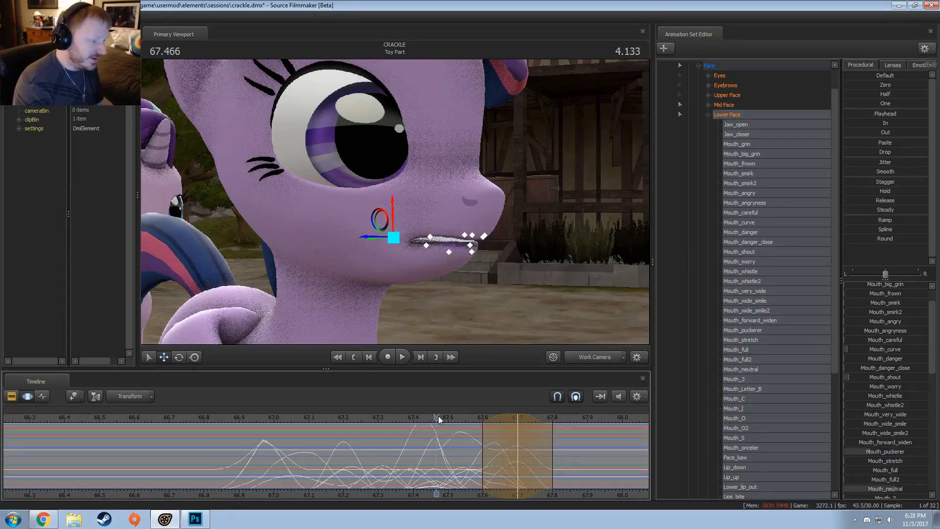
pyautogui.moveTo(524, 470); pyautogui.dragTo(553, 471)
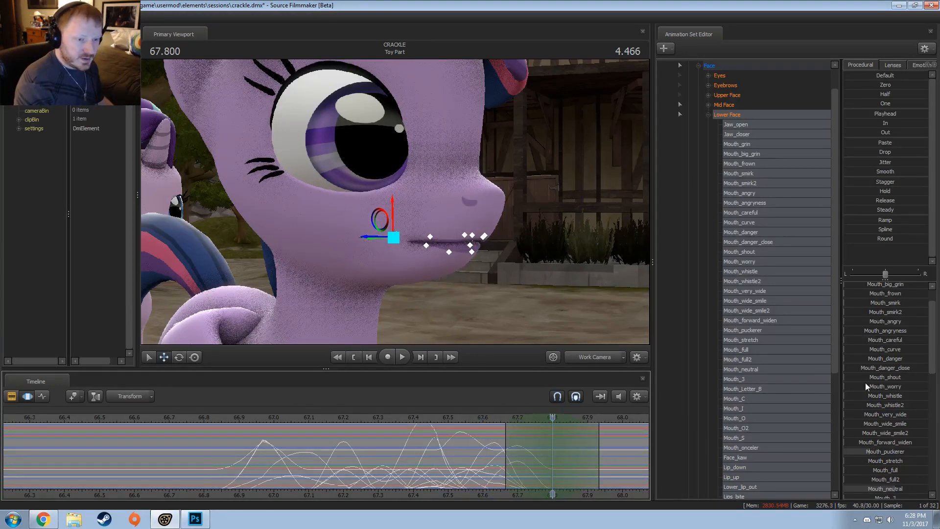
pyautogui.moveTo(882, 313); pyautogui.dragTo(921, 313)
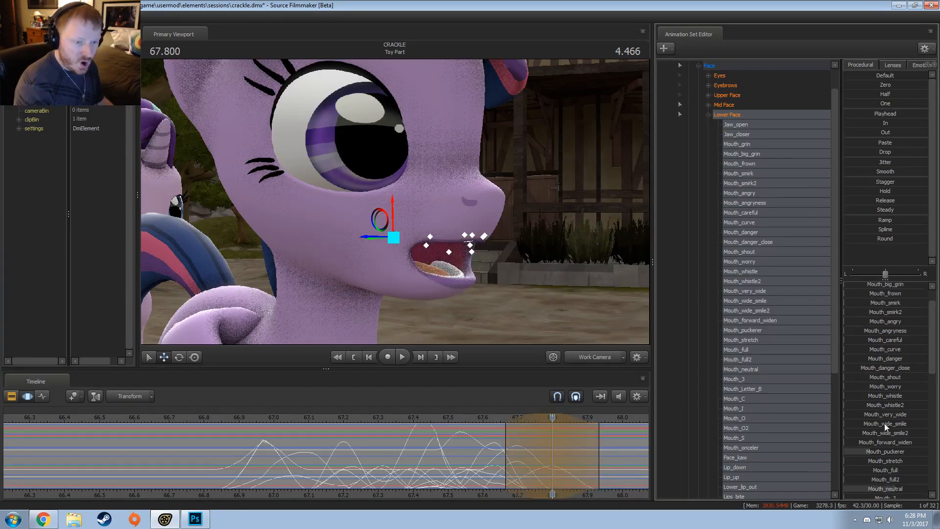
pyautogui.scroll(-4, 891, 426)
pyautogui.moveTo(891, 427); pyautogui.dragTo(867, 427)
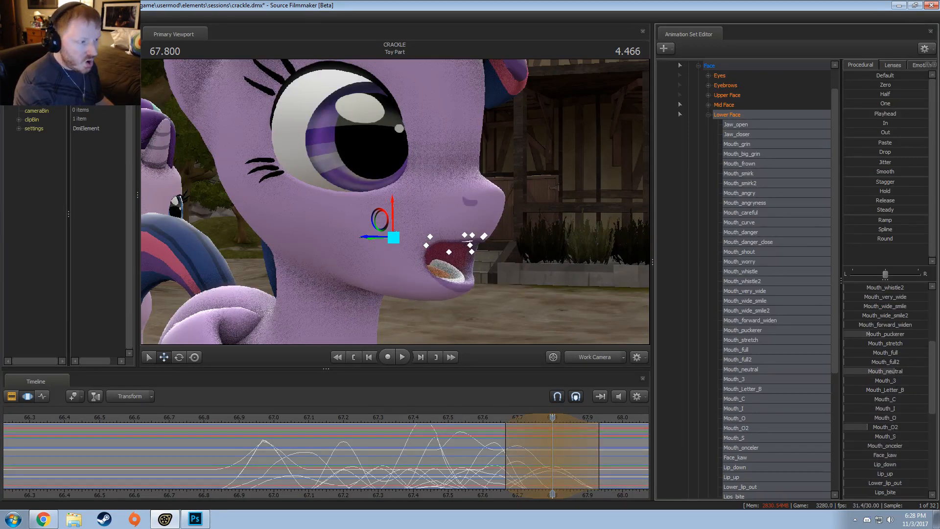
pyautogui.scroll(5, 892, 373)
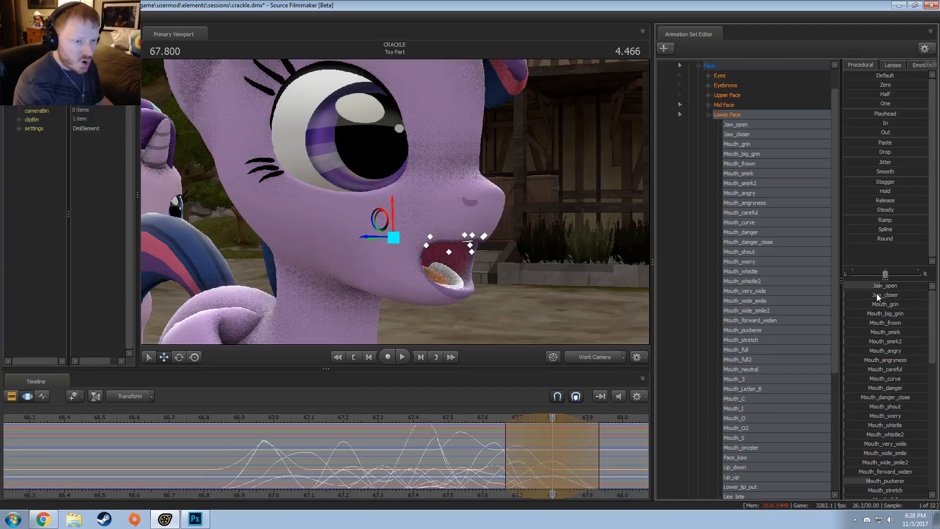
pyautogui.moveTo(878, 296)
pyautogui.mouseDown()
pyautogui.moveTo(862, 296)
pyautogui.moveTo(877, 293)
pyautogui.mouseUp()
# Around 67.933, with falloff from about 67.8 to 68.066, strongly raise Jaw_closer, partly raise Mouth_worry, and slightly raise Jaw_open, Mouth_grin and Mouth_big_grin
pyautogui.click(483, 440)
pyautogui.moveTo(482, 440); pyautogui.dragTo(598, 471)
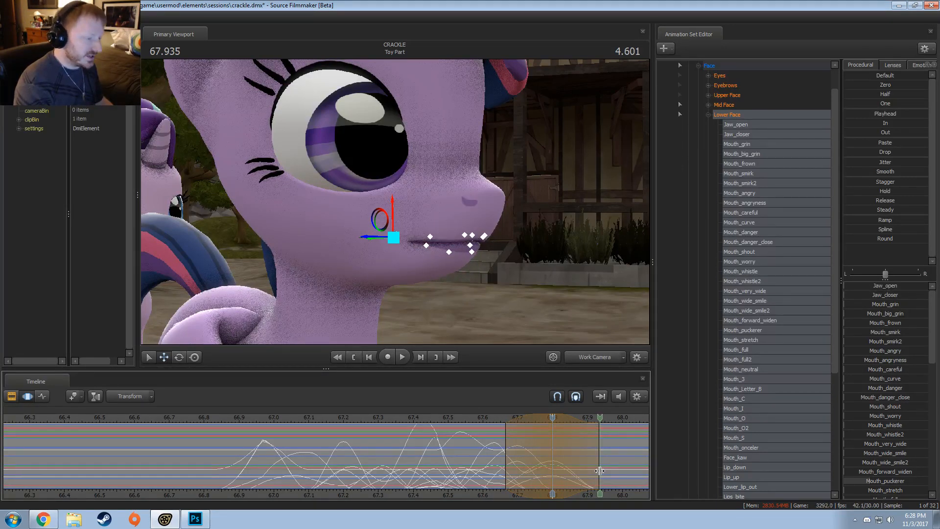
pyautogui.click(600, 470)
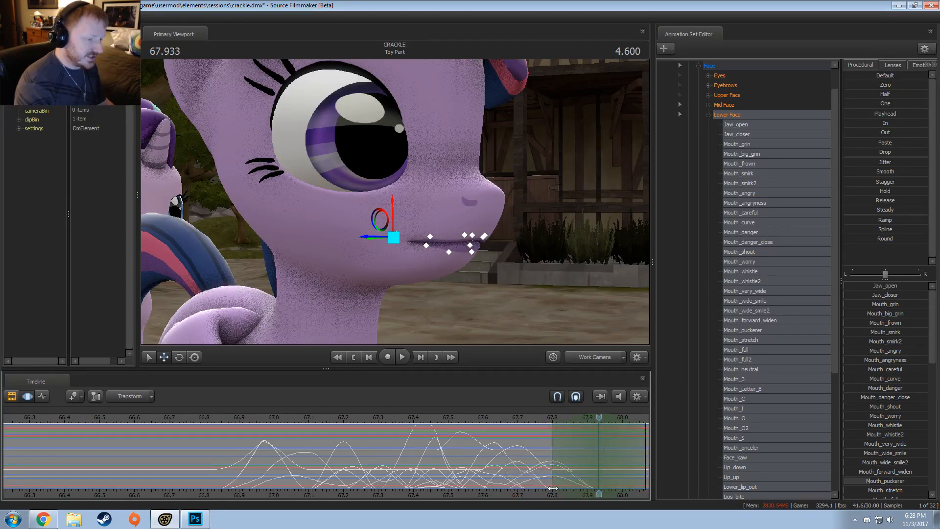
pyautogui.moveTo(535, 495); pyautogui.dragTo(402, 494, button='middle')
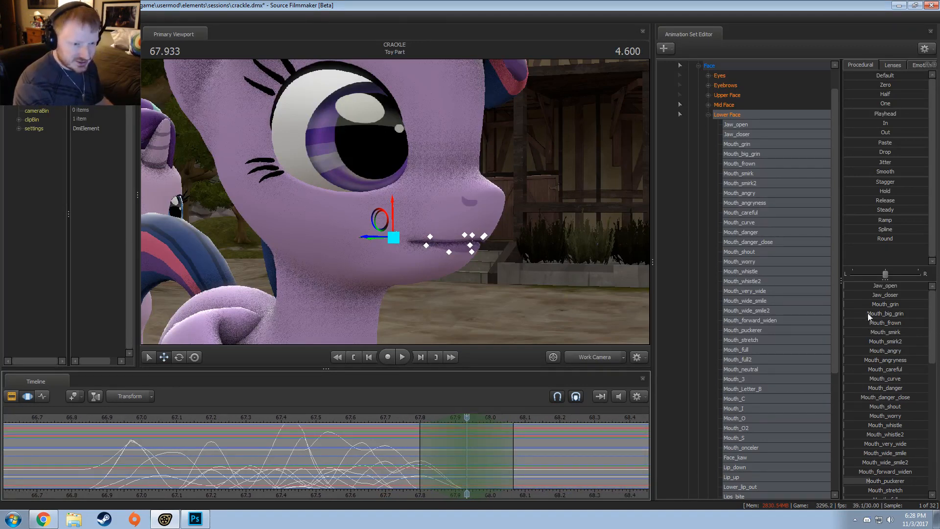
pyautogui.moveTo(873, 284); pyautogui.dragTo(894, 339)
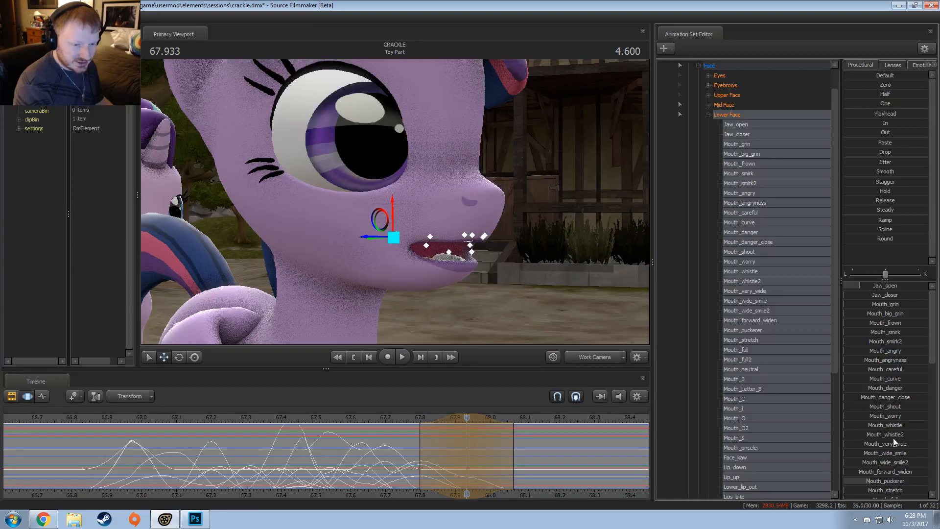
pyautogui.moveTo(896, 420); pyautogui.dragTo(921, 420)
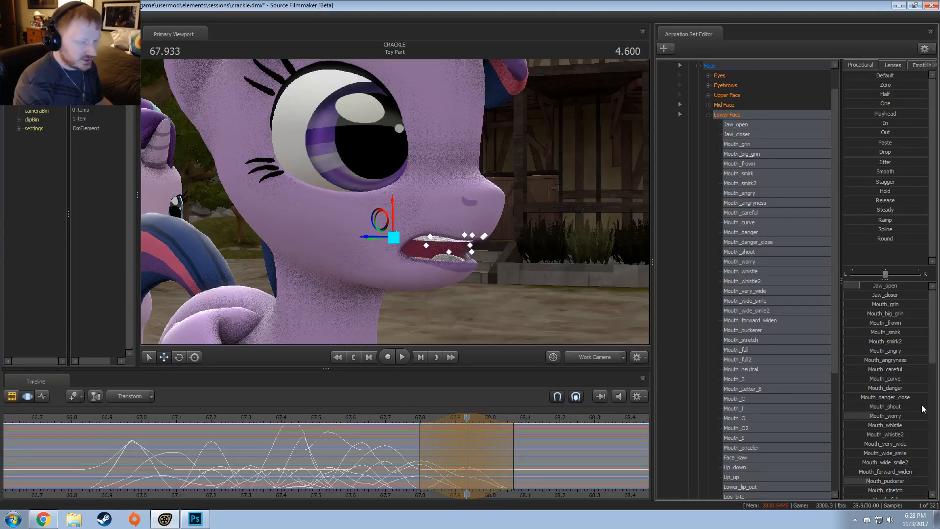
pyautogui.moveTo(880, 305)
pyautogui.mouseDown()
pyautogui.moveTo(935, 294)
pyautogui.moveTo(910, 286)
pyautogui.moveTo(901, 313)
pyautogui.moveTo(882, 320)
pyautogui.moveTo(874, 289)
pyautogui.mouseUp()
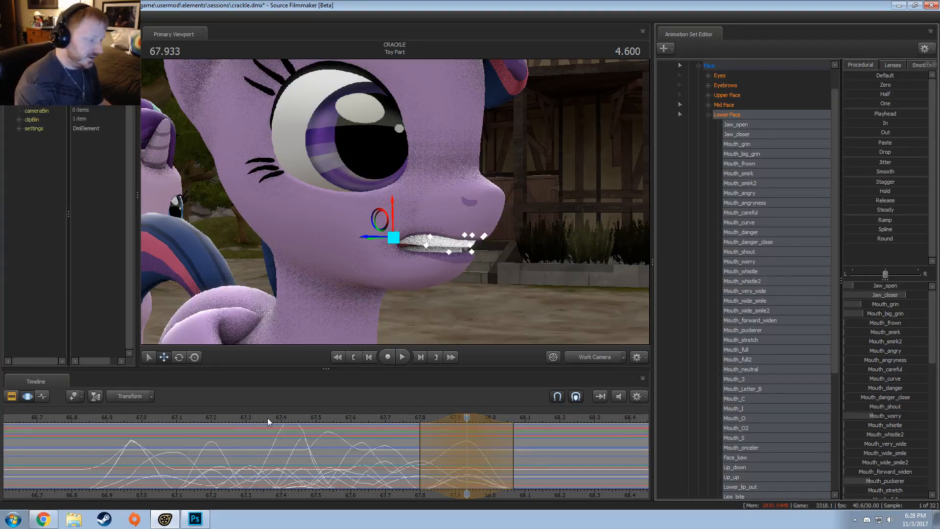
# Play back Twilight's mouth movement from about 67.45 to 68.0 and examine the timing of the new poses
pyautogui.press('space')
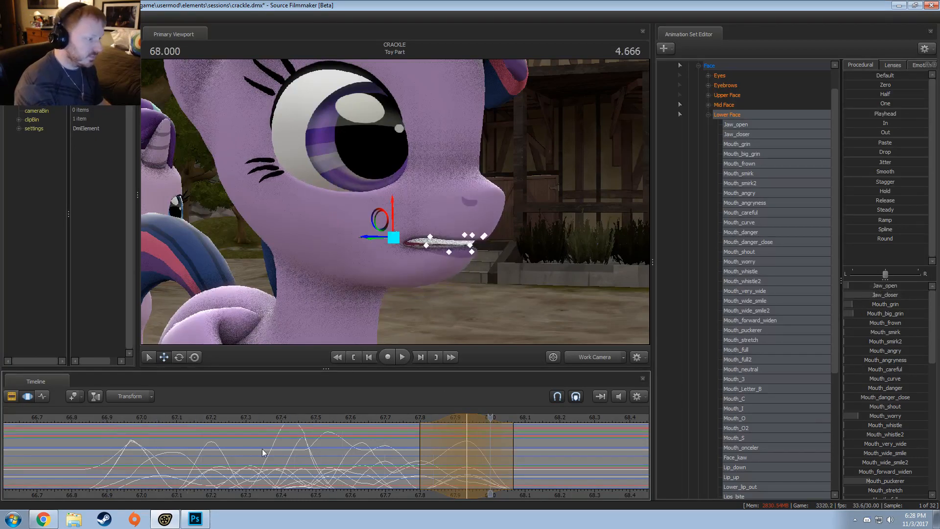
pyautogui.click(298, 416)
pyautogui.press('space')
pyautogui.moveTo(249, 431); pyautogui.dragTo(514, 476)
pyautogui.scroll(-2, 563, 488)
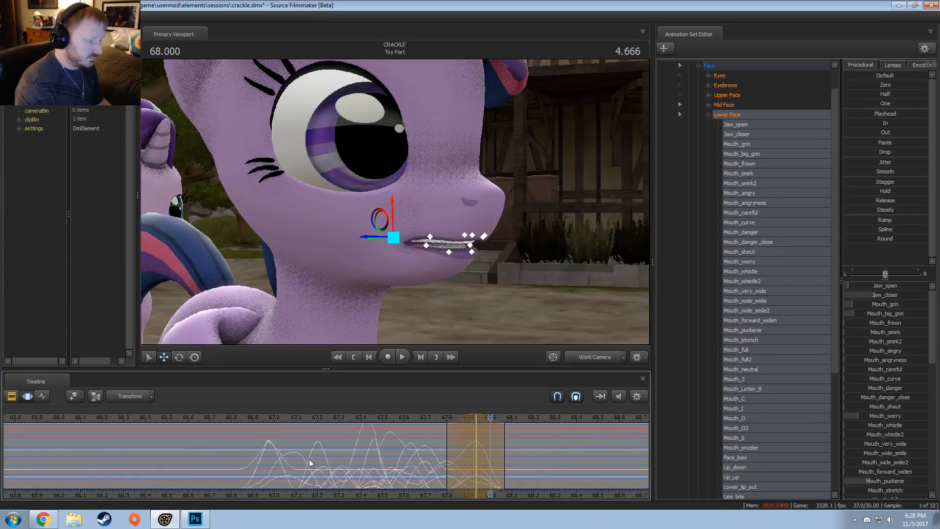
# Copy Twilight's opening mouth movement around 67.0, paste it over about 68.033 to 68.433, and play it back
pyautogui.moveTo(272, 456); pyautogui.dragTo(552, 460)
pyautogui.hotkey('ctrl', 'v')
pyautogui.moveTo(489, 418); pyautogui.dragTo(549, 458)
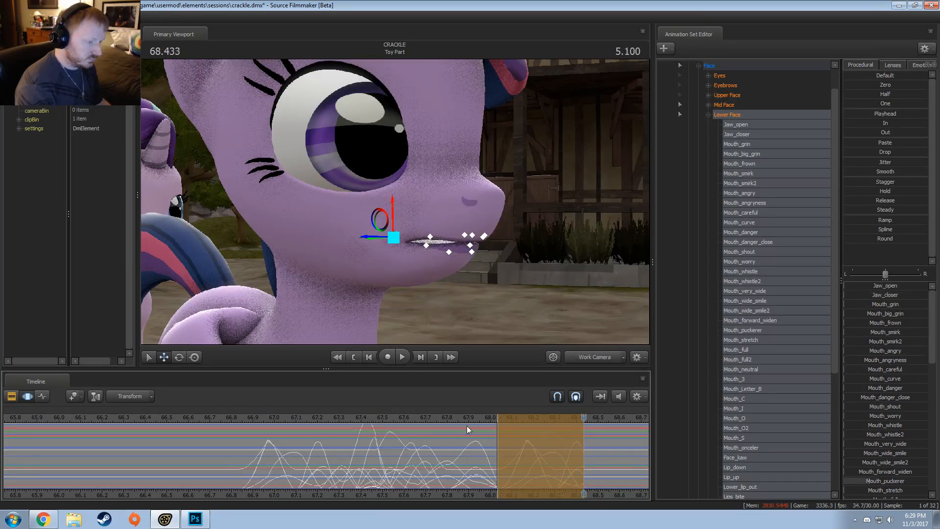
pyautogui.press('space')
pyautogui.moveTo(435, 417); pyautogui.dragTo(263, 410)
pyautogui.press('space')
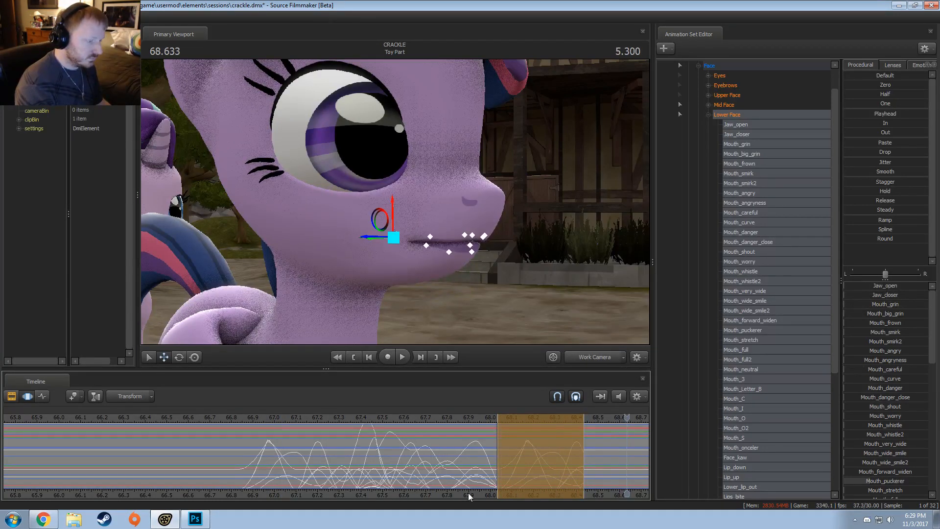
# Around 68.433, blend the end of the pasted mouth movement with the Spline preset, extending the time selection to about 68.4 to 68.53
pyautogui.moveTo(468, 492); pyautogui.dragTo(428, 466)
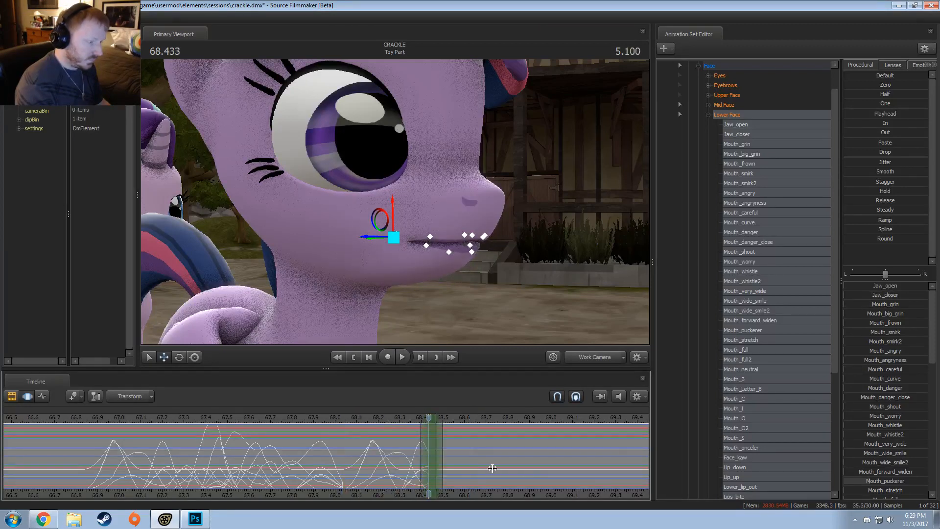
pyautogui.click(903, 230)
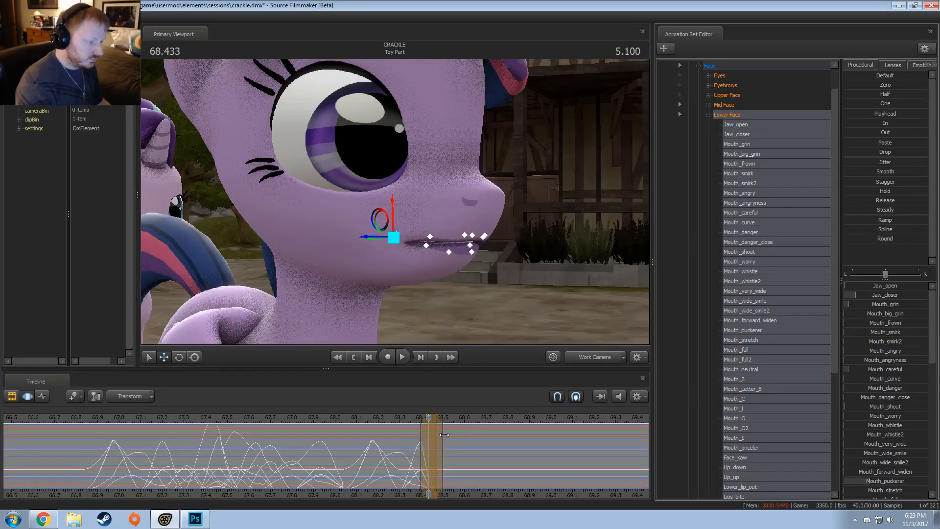
pyautogui.moveTo(444, 434); pyautogui.dragTo(603, 460)
# Play back Twilight's whole line from about 66.8 and examine how the mouth movement fits the speech
pyautogui.scroll(-3, 391, 443)
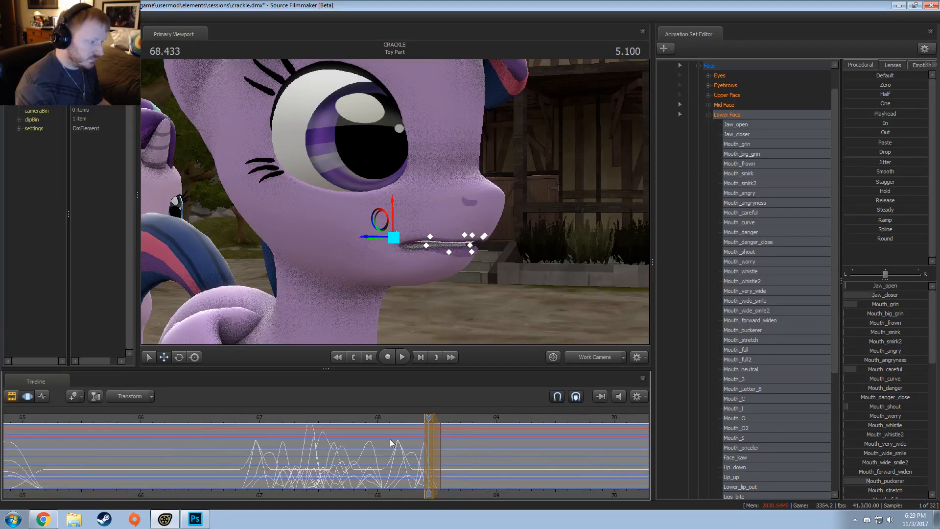
pyautogui.scroll(-1, 544, 440)
pyautogui.press('space')
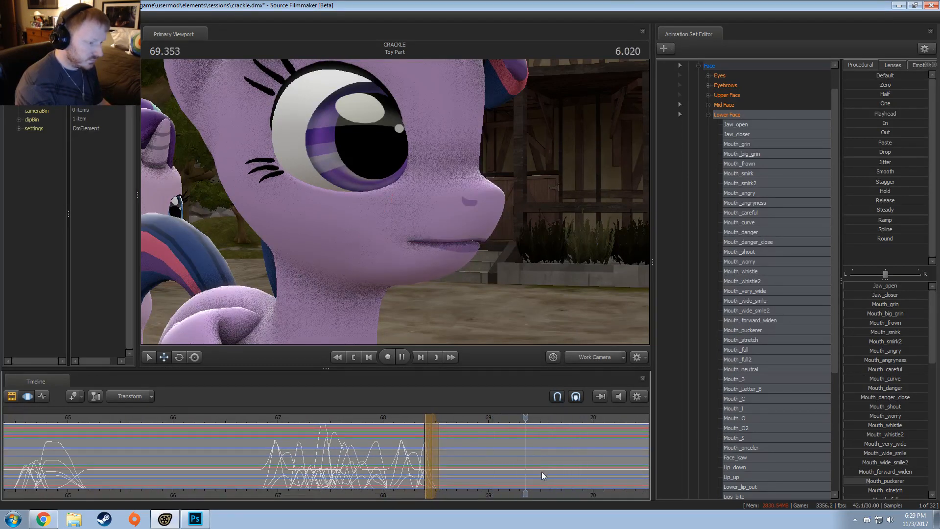
pyautogui.click(251, 417)
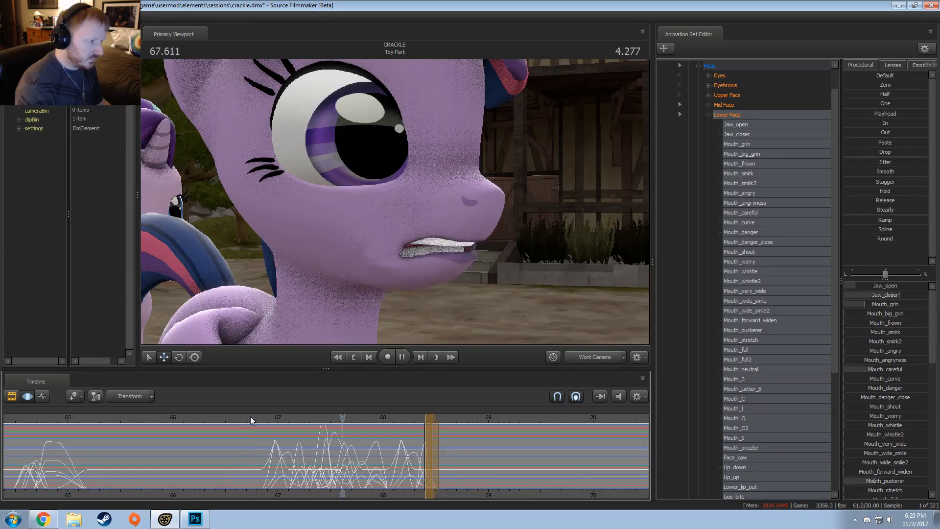
pyautogui.press('space')
pyautogui.scroll(1, 266, 437)
pyautogui.click(248, 431)
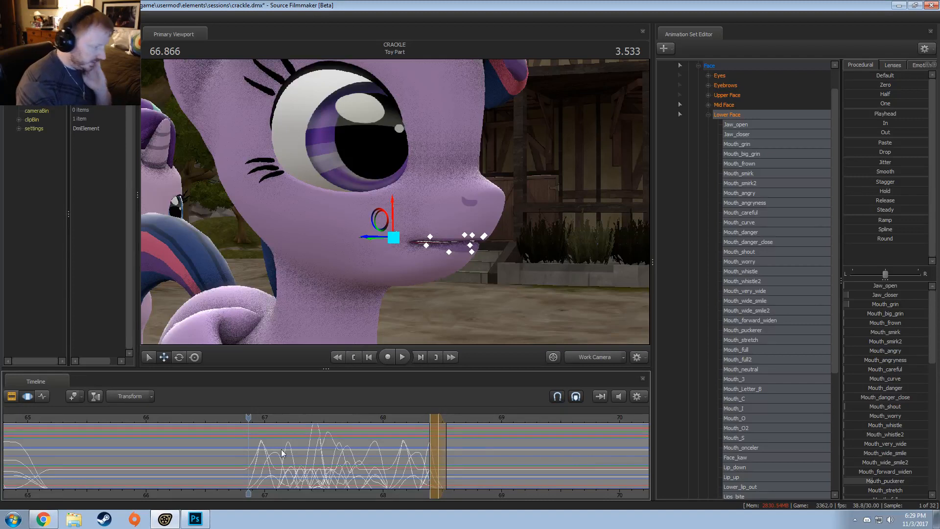
pyautogui.click(238, 418)
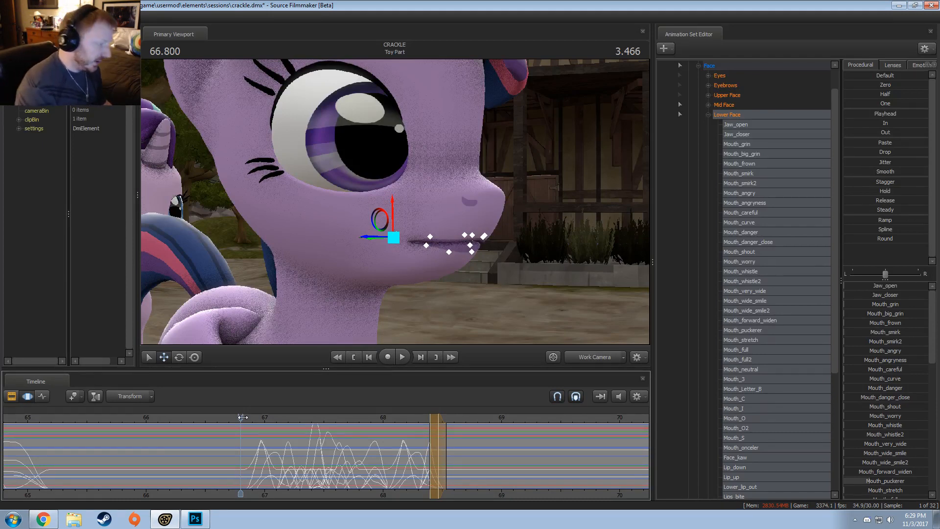
pyautogui.press('space')
pyautogui.press('space')
# Over a time selection from about 66.8 to 67.066 peaking at 66.933, partly raise Mouth_whistle2 to narrow the opening mouth pose
pyautogui.moveTo(241, 448); pyautogui.dragTo(269, 456)
pyautogui.scroll(2, 180, 460)
pyautogui.click(181, 459)
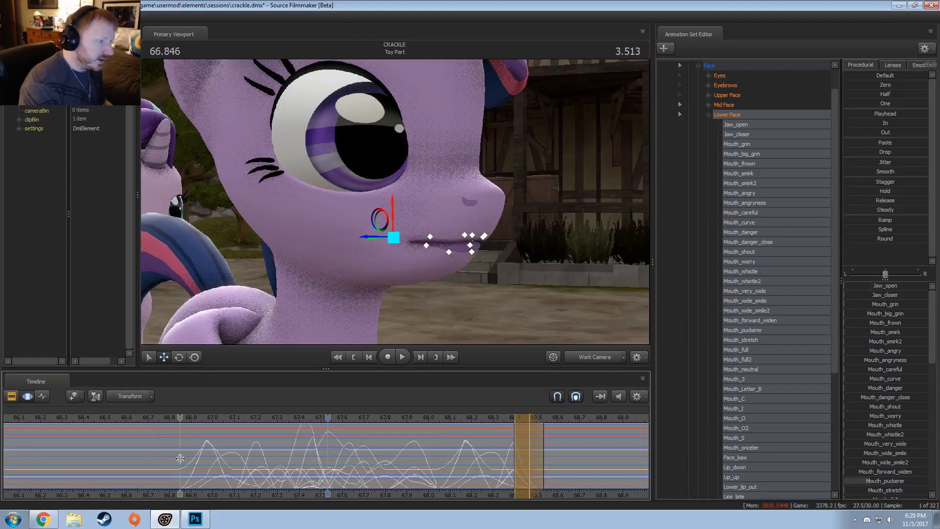
pyautogui.moveTo(180, 459)
pyautogui.mouseDown()
pyautogui.moveTo(207, 459)
pyautogui.moveTo(198, 459)
pyautogui.mouseUp()
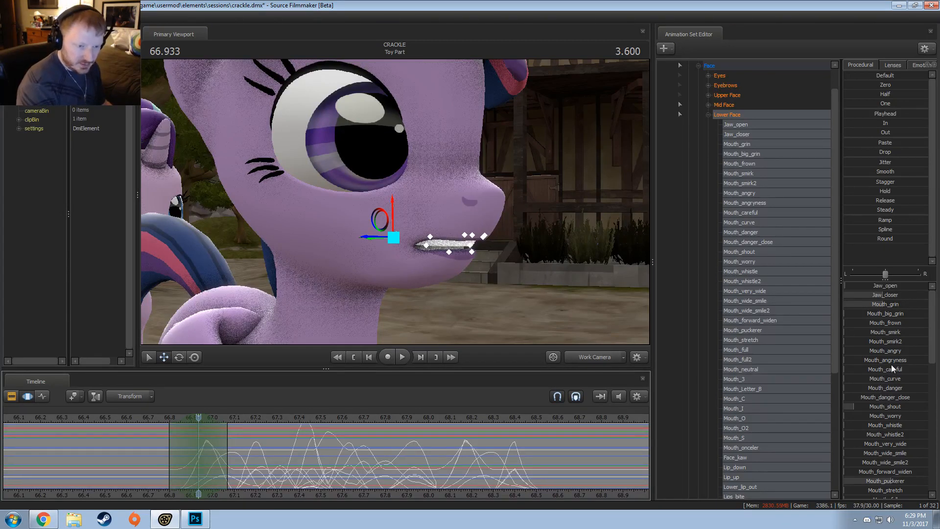
pyautogui.scroll(-2, 895, 450)
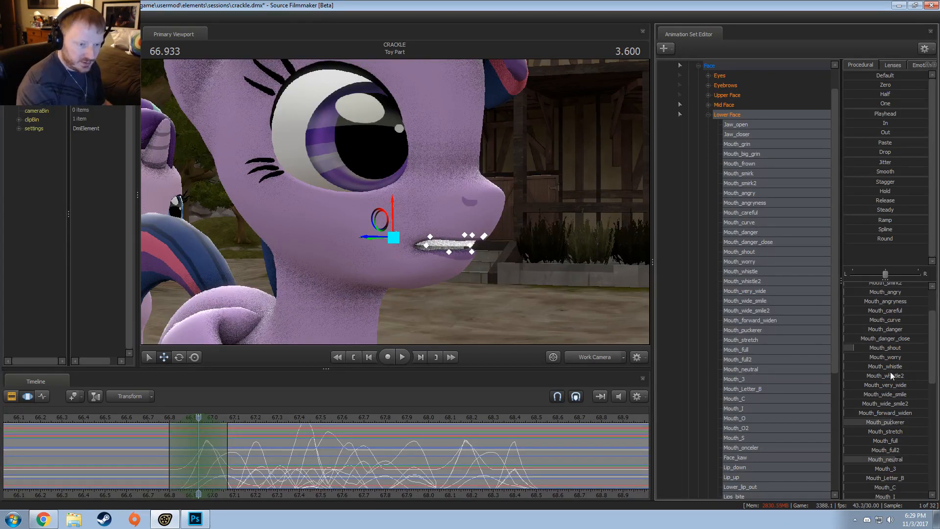
pyautogui.moveTo(891, 374); pyautogui.dragTo(923, 374)
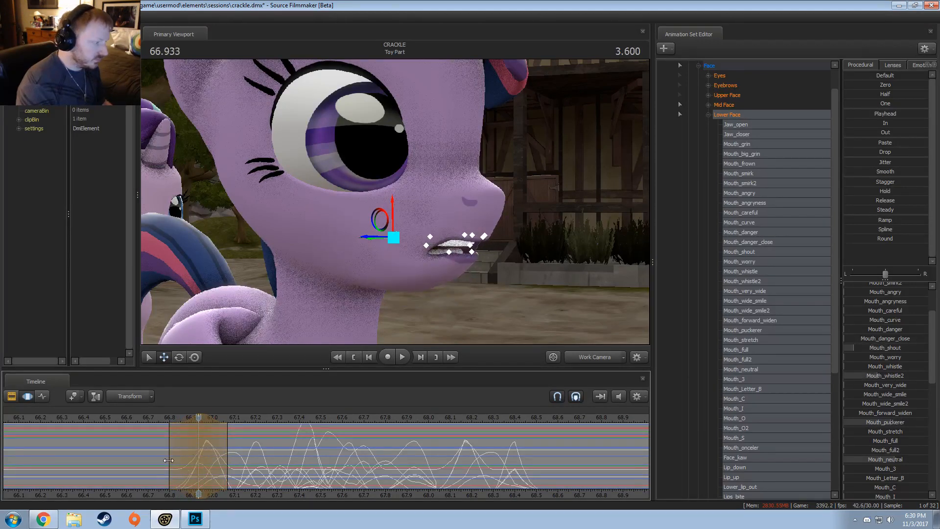
# Move the time selection to about 67.0 to 67.266, peaking at 67.133, drop Mouth_puckerer to zero and raise Mouth_stretch slightly
pyautogui.moveTo(168, 461); pyautogui.dragTo(242, 470, button='middle')
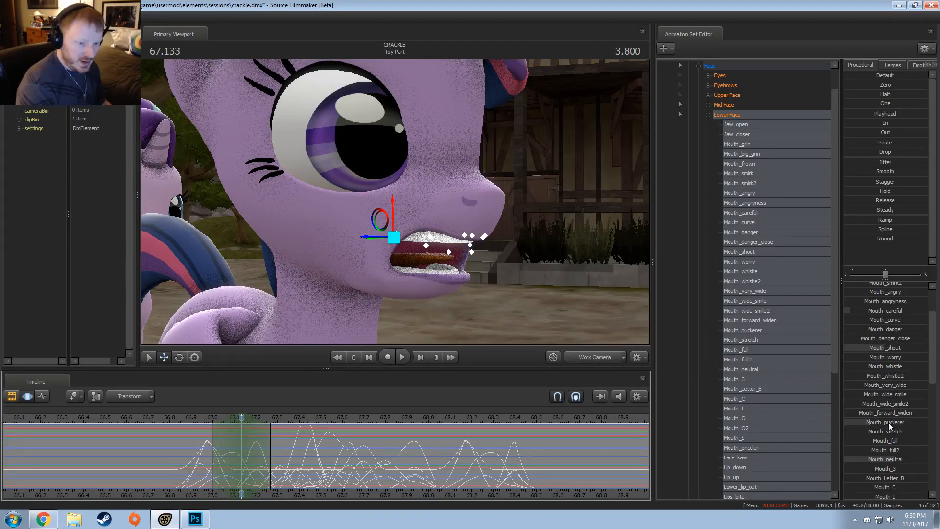
pyautogui.moveTo(888, 423); pyautogui.dragTo(867, 423)
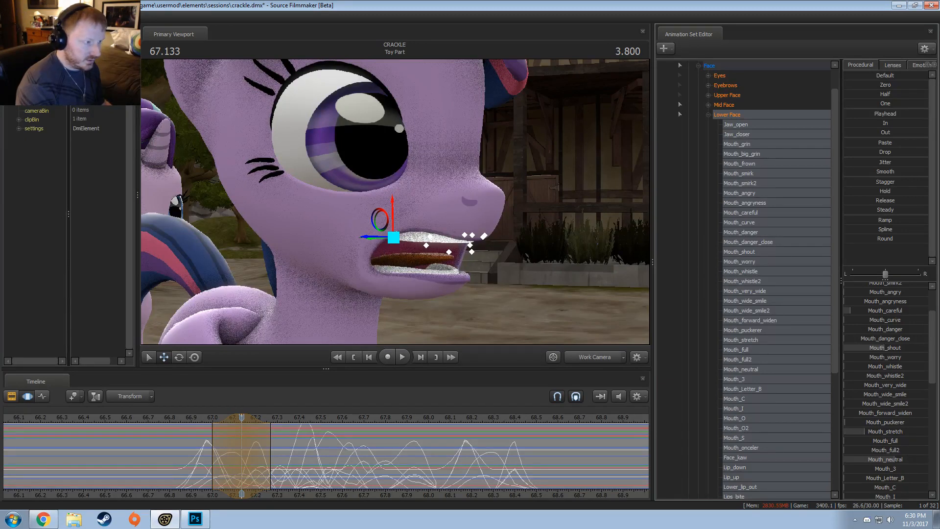
pyautogui.press('space')
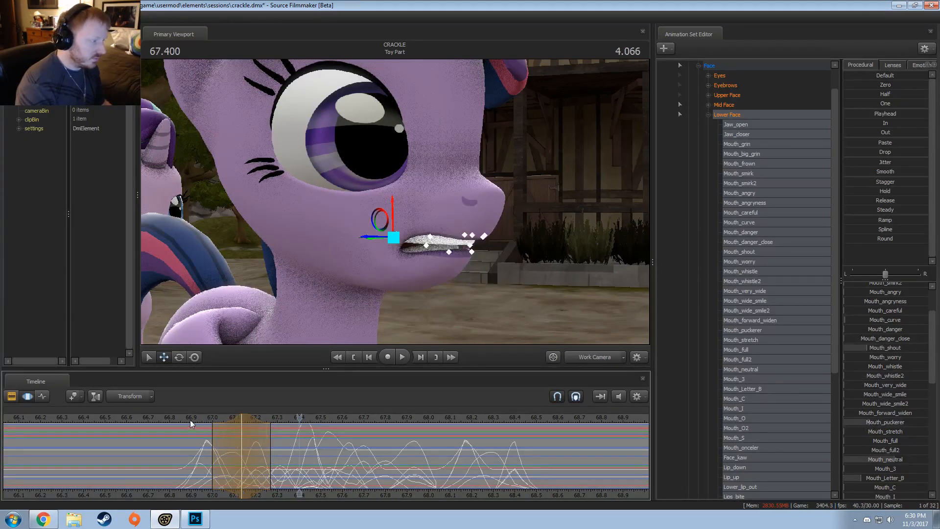
pyautogui.scroll(-1, 244, 436)
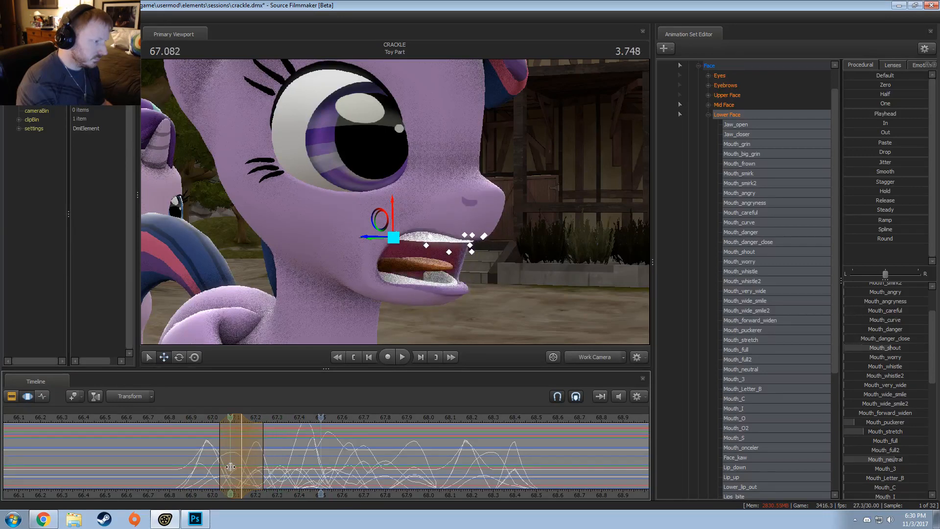
# Over a time selection from about 67.166 to 67.366 peaking at 67.266, raise Mouth_puckerer to purse the open mouth
pyautogui.click(278, 456)
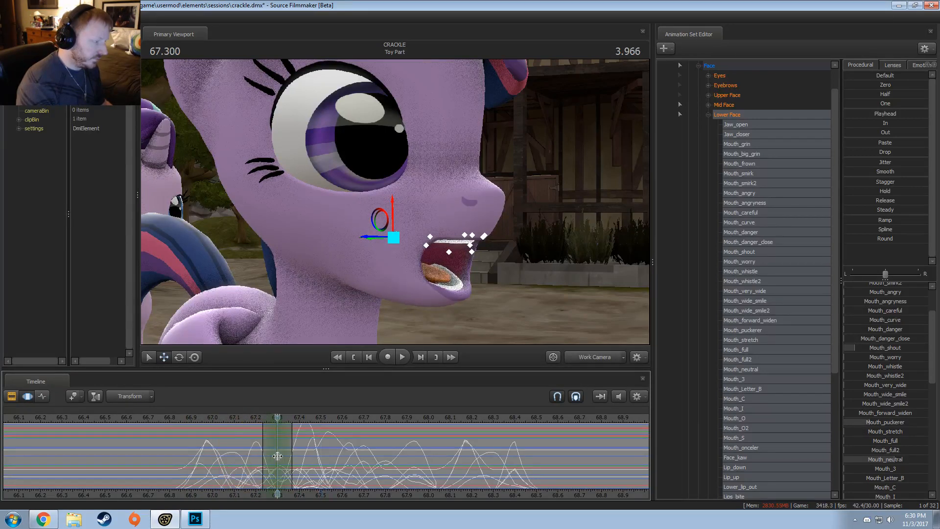
pyautogui.click(272, 459)
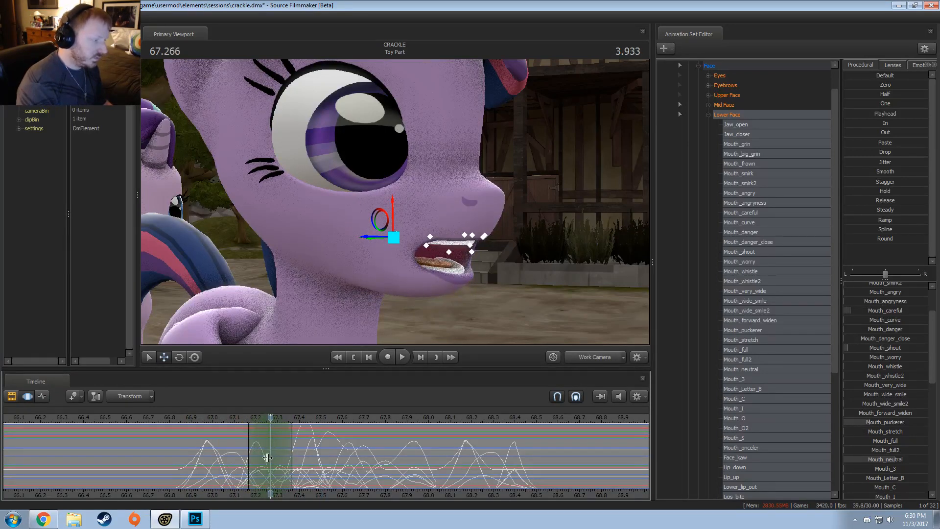
pyautogui.moveTo(876, 425); pyautogui.dragTo(896, 425)
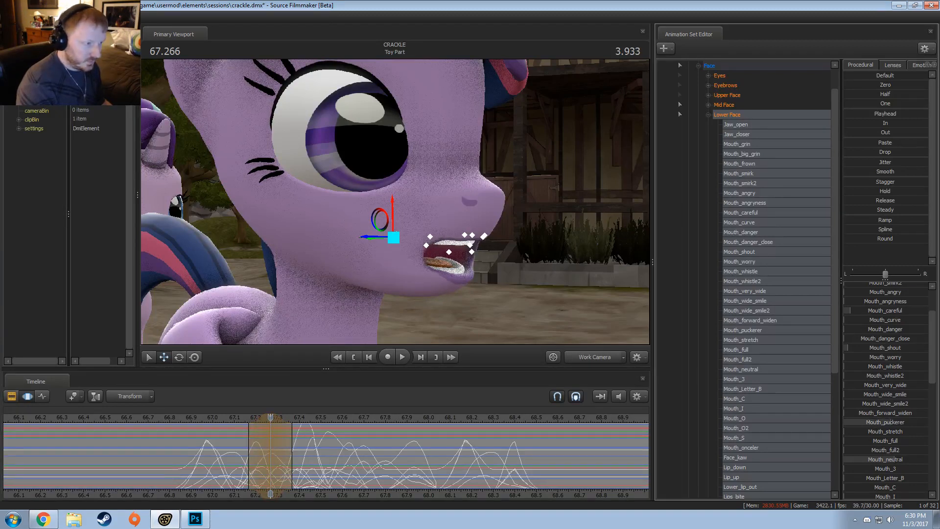
# Shift the time selection to about 67.2 to 67.4, peaking at 67.3, and raise Jaw_closer to bring the jaw up
pyautogui.moveTo(271, 458)
pyautogui.mouseDown()
pyautogui.moveTo(195, 469)
pyautogui.moveTo(285, 473)
pyautogui.moveTo(262, 474)
pyautogui.moveTo(278, 468)
pyautogui.mouseUp()
pyautogui.press('Escape')
pyautogui.keyDown('shift'); pyautogui.click(281, 470); pyautogui.keyUp('shift')
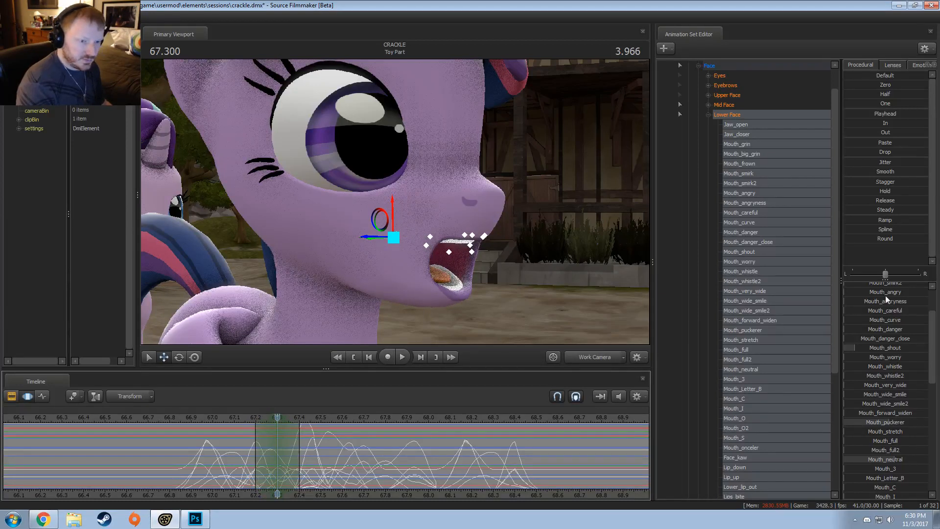
pyautogui.scroll(3, 884, 294)
pyautogui.moveTo(883, 294); pyautogui.dragTo(893, 299)
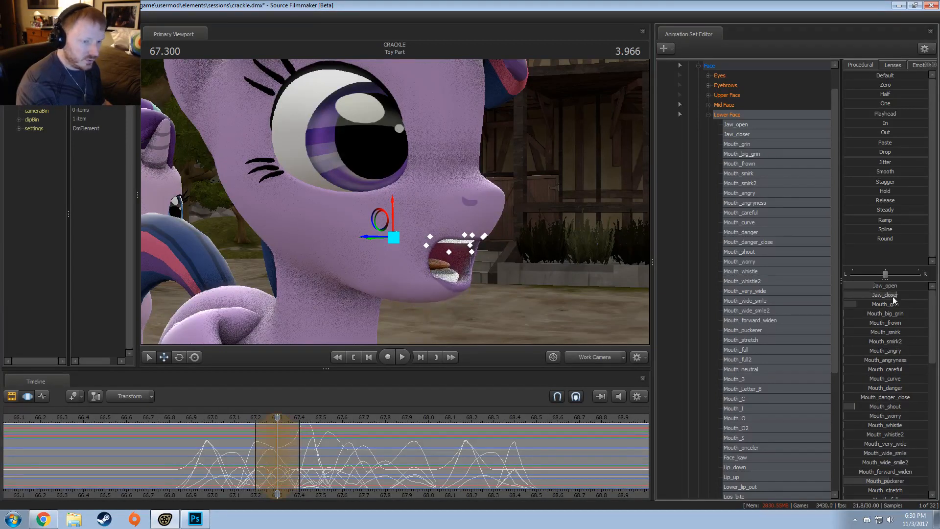
# Move the time selection to 67.366, rotate and raise the jaw bone there, and slightly widen the selection around the change
pyautogui.moveTo(266, 444); pyautogui.dragTo(288, 457)
pyautogui.press('Right')
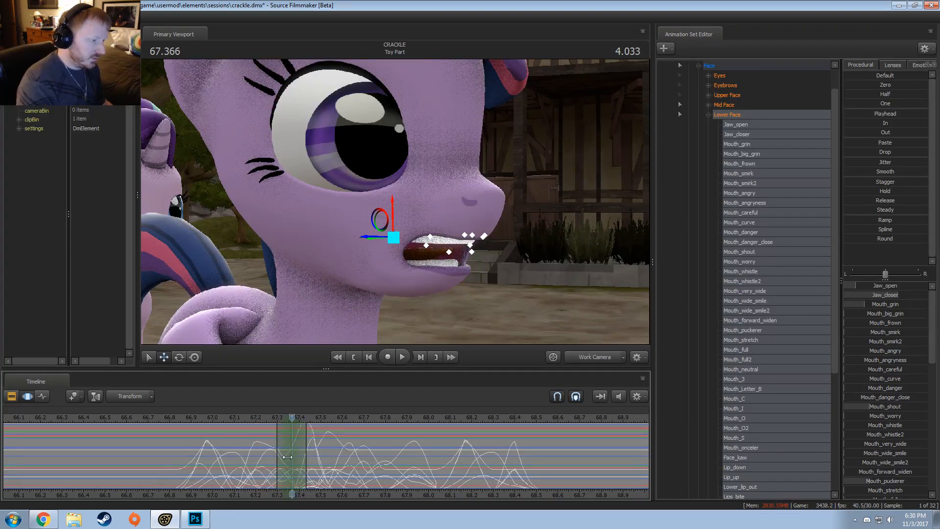
pyautogui.keyDown('alt'); pyautogui.moveTo(456, 318); pyautogui.dragTo(509, 318); pyautogui.keyUp('alt')
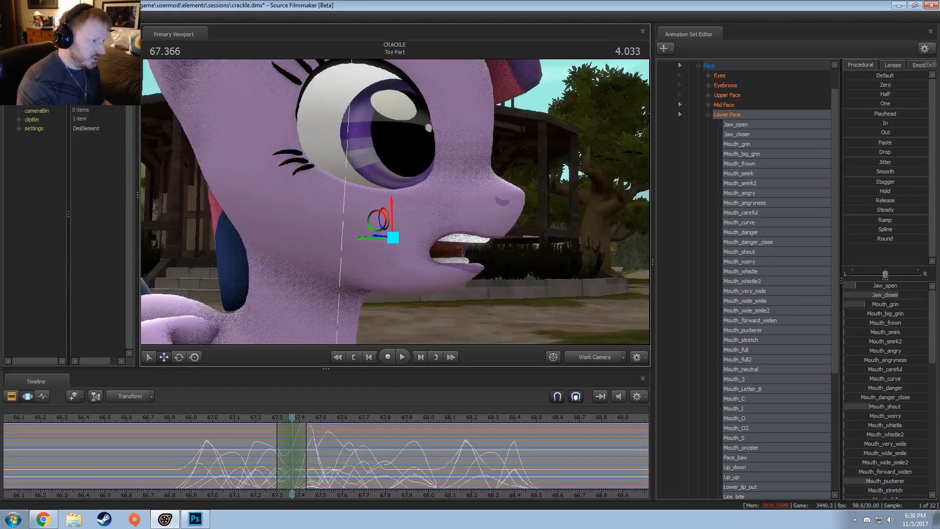
pyautogui.keyDown('ctrl'); pyautogui.click(393, 238); pyautogui.keyUp('ctrl')
pyautogui.press('e')
pyautogui.keyDown('alt'); pyautogui.moveTo(394, 208); pyautogui.dragTo(431, 208); pyautogui.keyUp('alt')
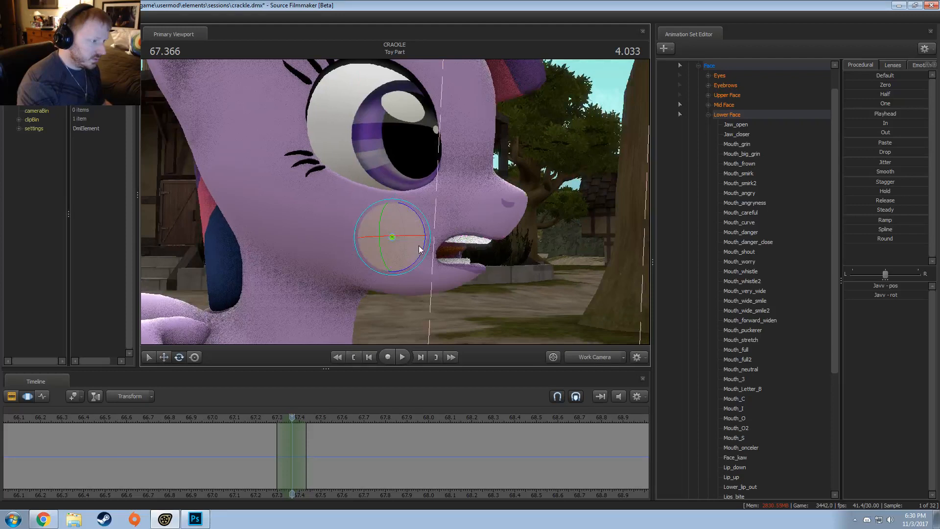
pyautogui.moveTo(420, 247); pyautogui.dragTo(420, 263)
pyautogui.press('w')
pyautogui.moveTo(392, 217); pyautogui.dragTo(392, 208)
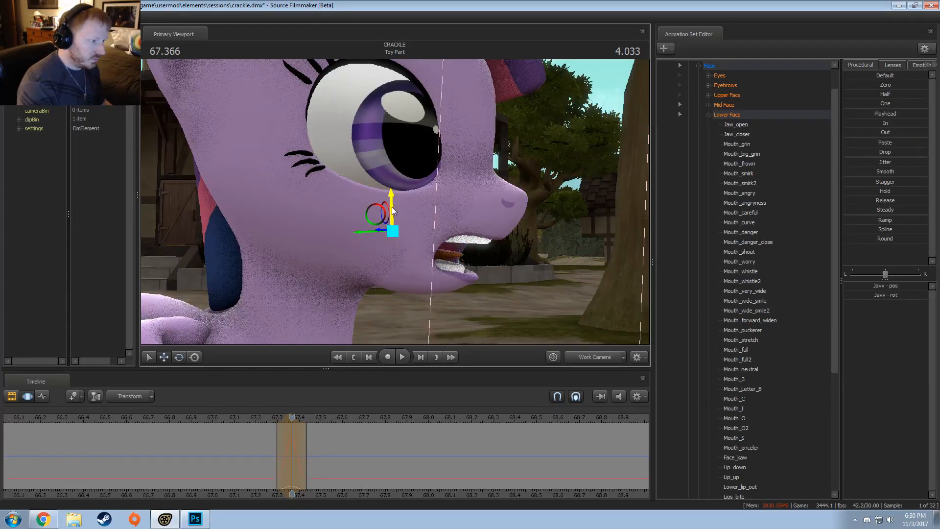
pyautogui.moveTo(266, 449); pyautogui.dragTo(216, 445)
pyautogui.scroll(1, 287, 436)
# Play back the animation around 67.3 several times to check the adjusted jaw movement
pyautogui.press('space')
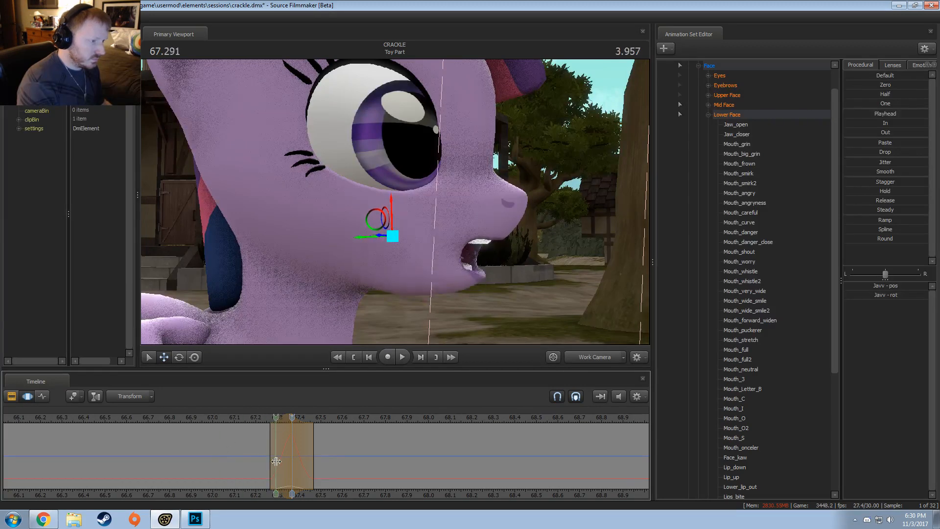
pyautogui.click(104, 418)
pyautogui.press('space')
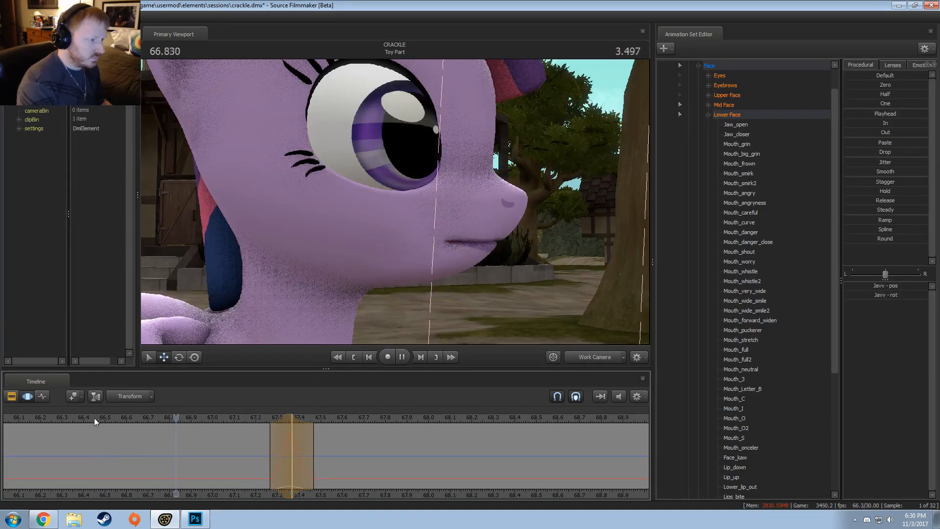
pyautogui.click(98, 417)
pyautogui.press('space')
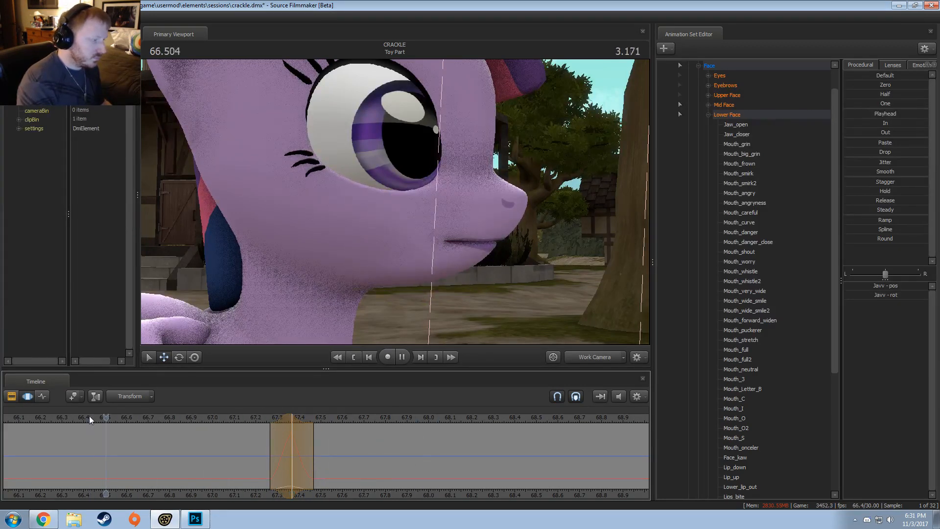
pyautogui.press('space')
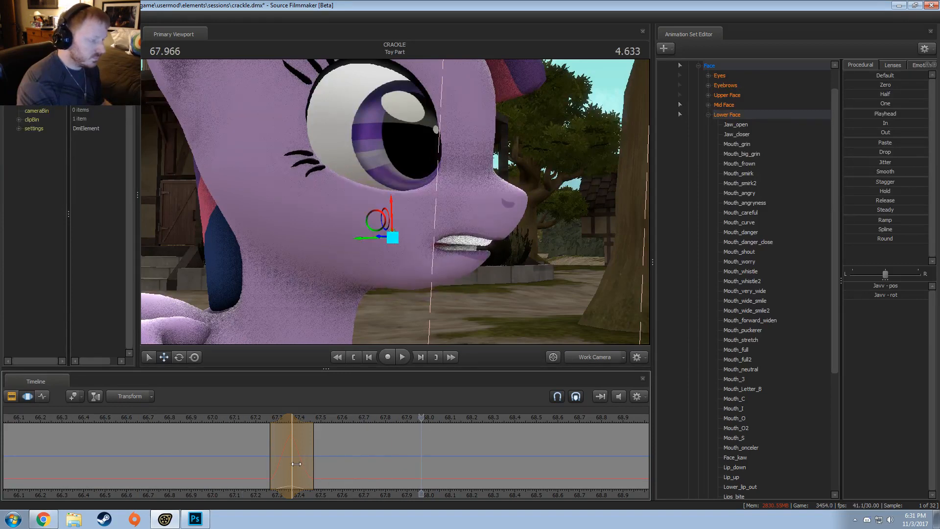
pyautogui.click(231, 418)
pyautogui.press('space')
pyautogui.press('space')
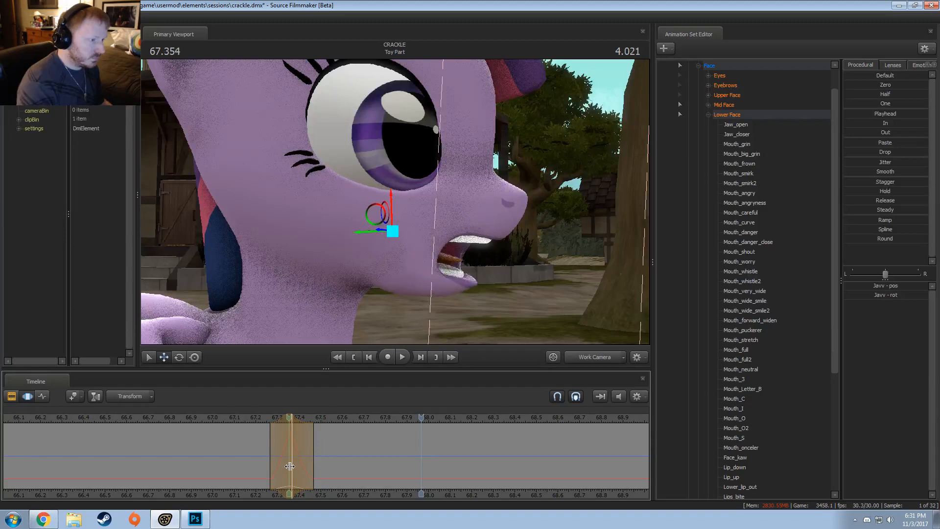
# Set the time selection at 67.500 and slide the jaw bone slightly forward
pyautogui.click(320, 474)
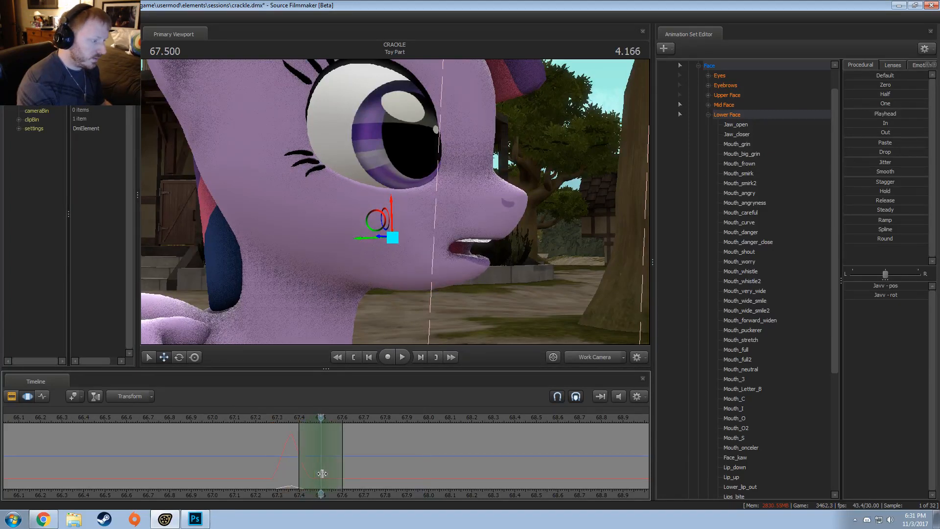
pyautogui.click(392, 238)
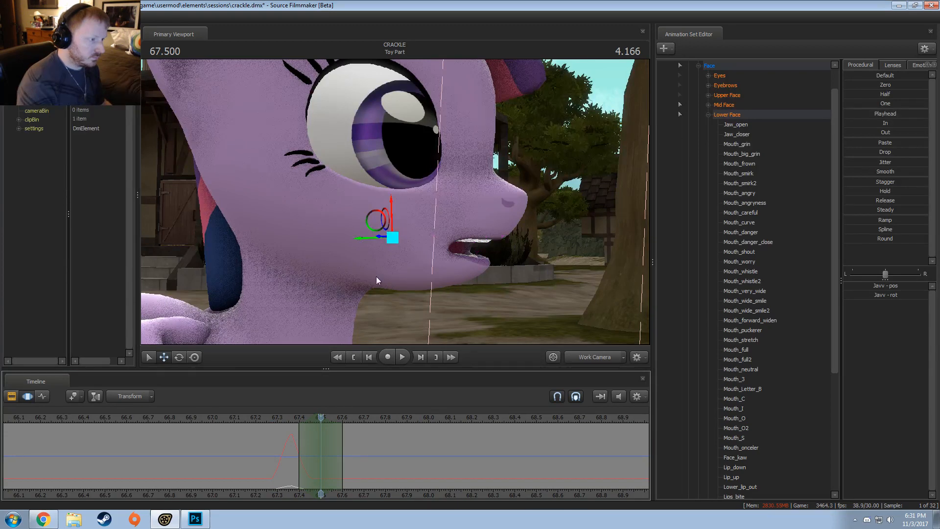
pyautogui.keyDown('alt'); pyautogui.moveTo(376, 276); pyautogui.dragTo(411, 267); pyautogui.keyUp('alt')
pyautogui.moveTo(357, 241); pyautogui.dragTo(361, 242)
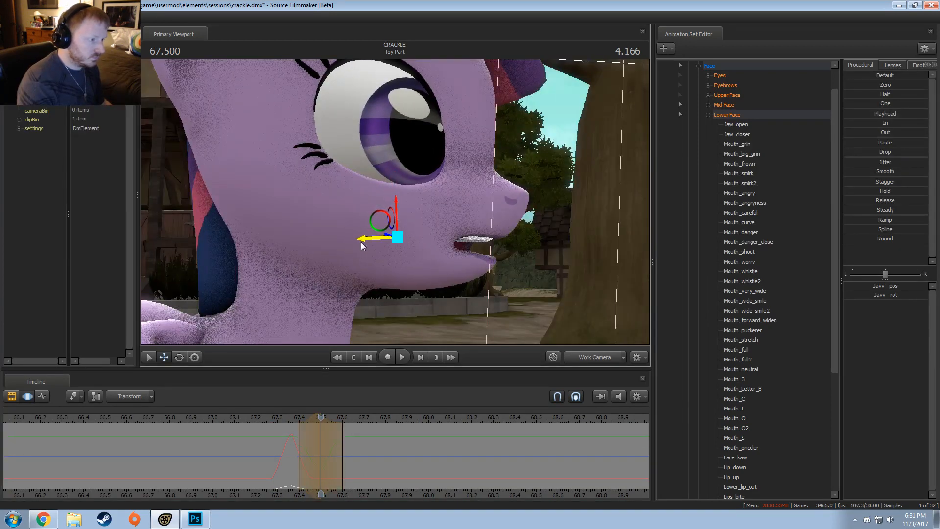
# Move the time selection to 67.600 and pull the jaw bone slightly backward
pyautogui.moveTo(275, 457); pyautogui.dragTo(342, 463)
pyautogui.hotkey('ctrl', 'z')
pyautogui.click(341, 463)
pyautogui.scroll(5, 341, 462)
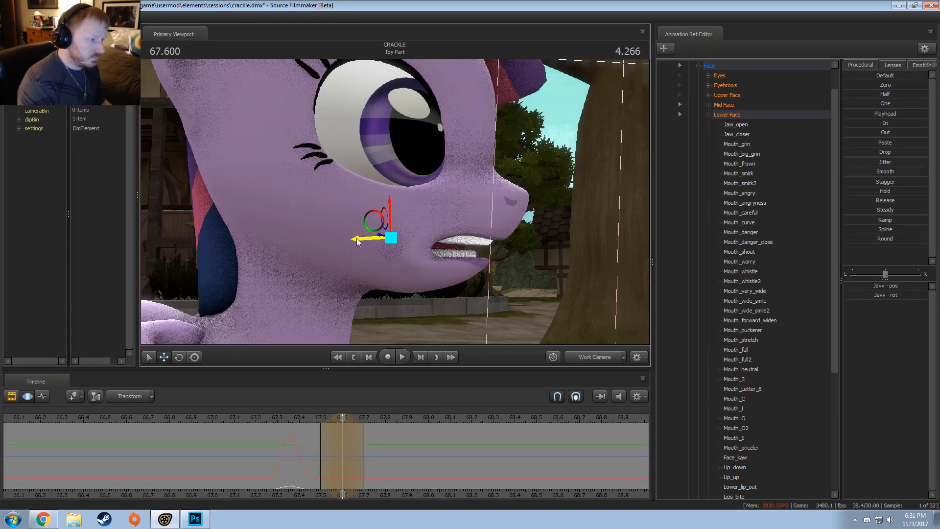
# Center a wider time selection on 67.700, then slightly rotate and lower the jaw bone
pyautogui.click(276, 465)
pyautogui.moveTo(275, 465); pyautogui.dragTo(367, 461)
pyautogui.scroll(4, 367, 461)
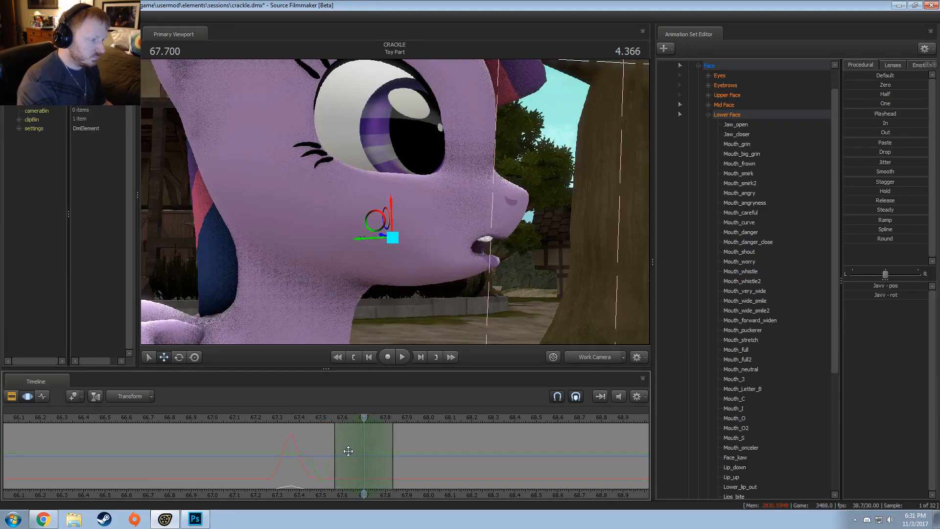
pyautogui.press('e')
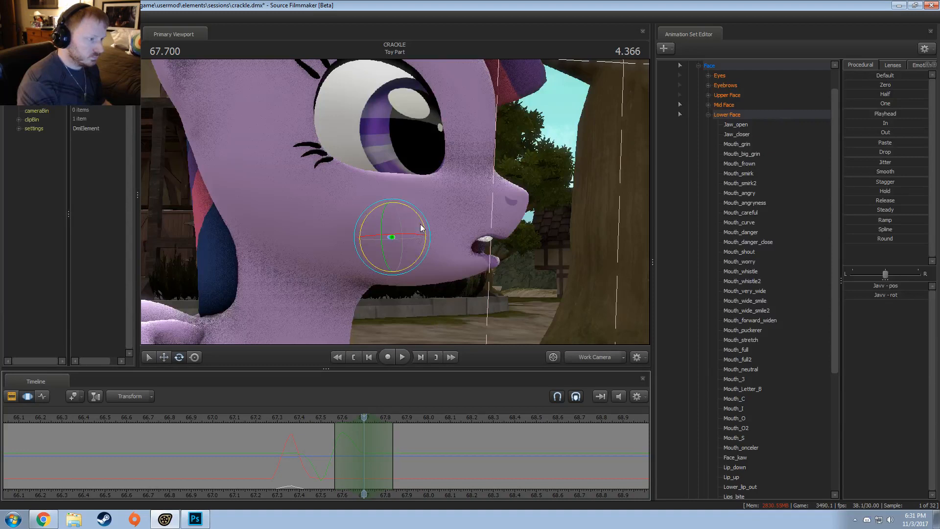
pyautogui.moveTo(419, 224); pyautogui.dragTo(420, 226)
pyautogui.press('w')
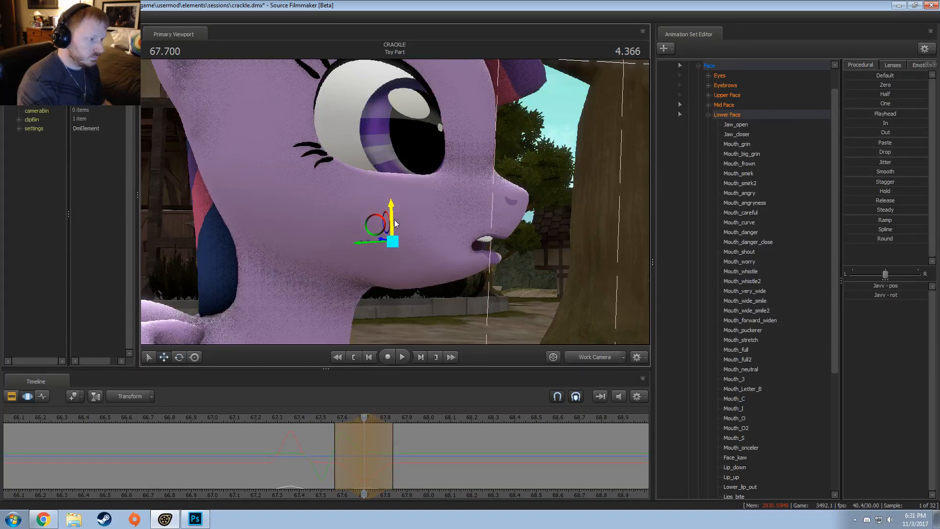
# Center the time selection on 67.800 and raise the jaw bone
pyautogui.moveTo(317, 475); pyautogui.dragTo(385, 444)
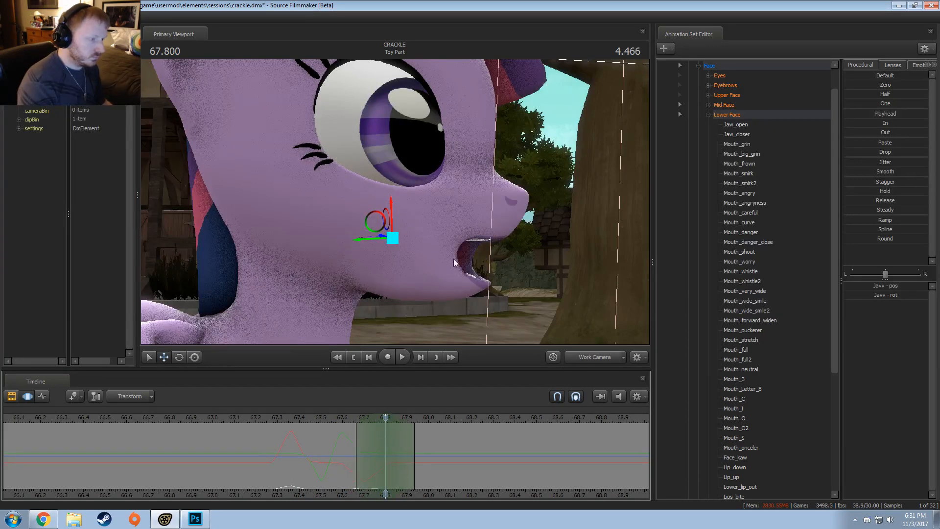
pyautogui.moveTo(419, 231); pyautogui.dragTo(392, 208)
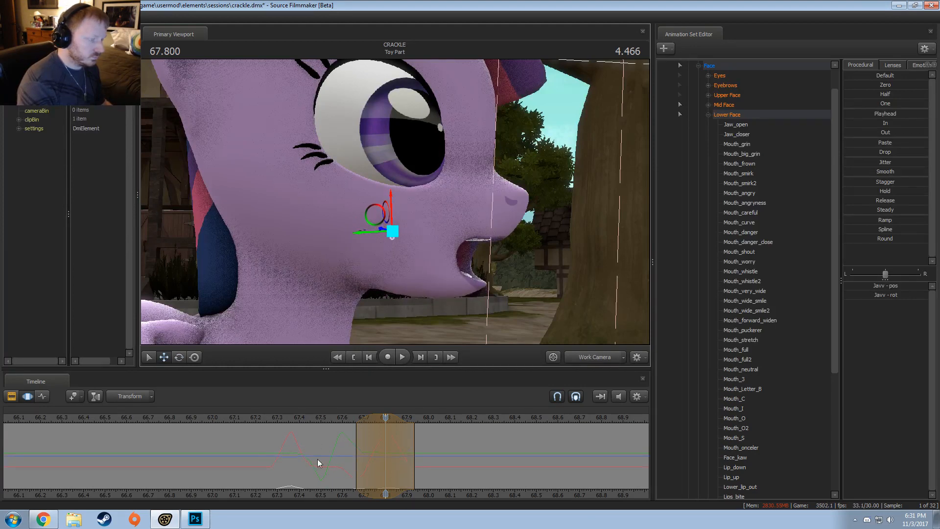
pyautogui.moveTo(331, 481); pyautogui.dragTo(386, 454)
# Play back the sequence from before 67 seconds to review the jaw changes
pyautogui.scroll(-3, 385, 454)
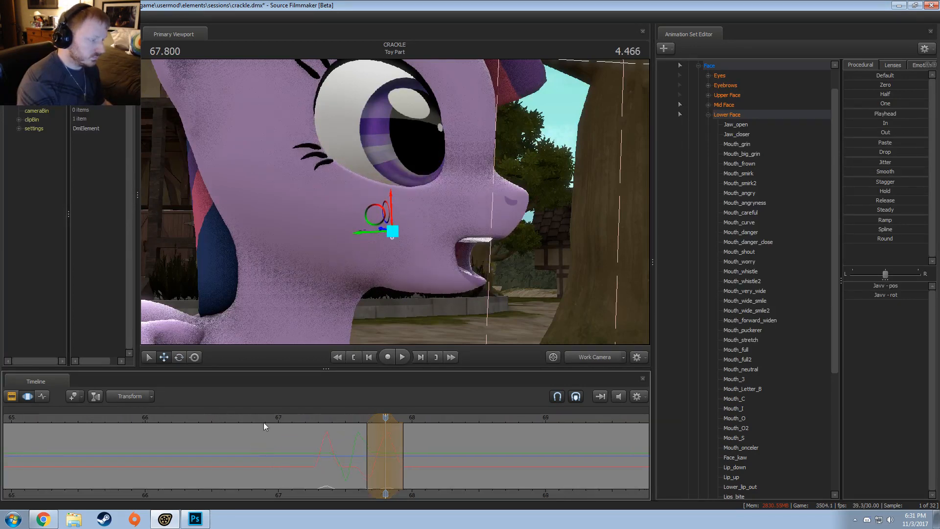
pyautogui.press('space')
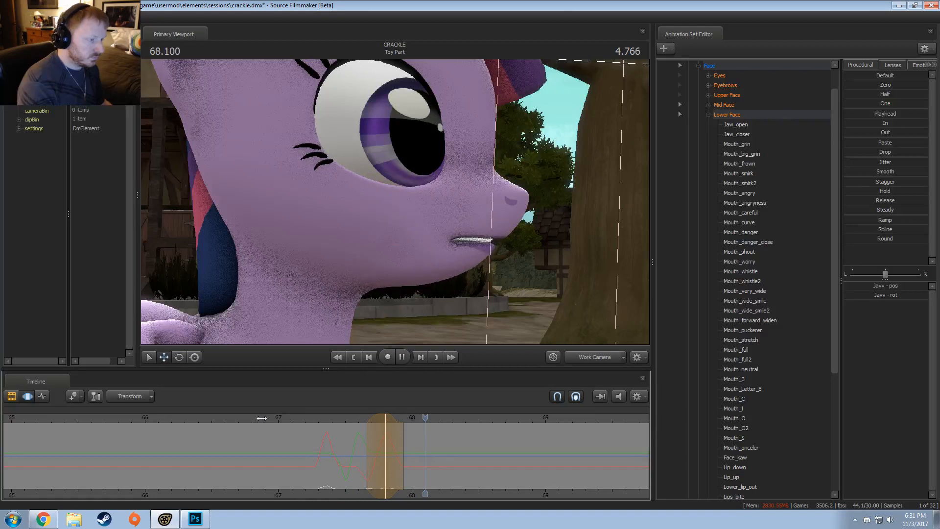
pyautogui.click(273, 418)
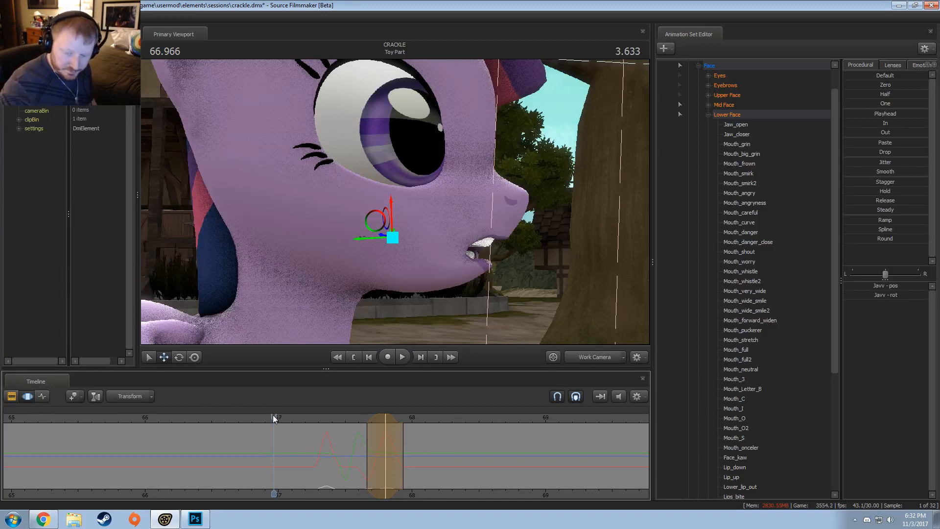
pyautogui.press('space')
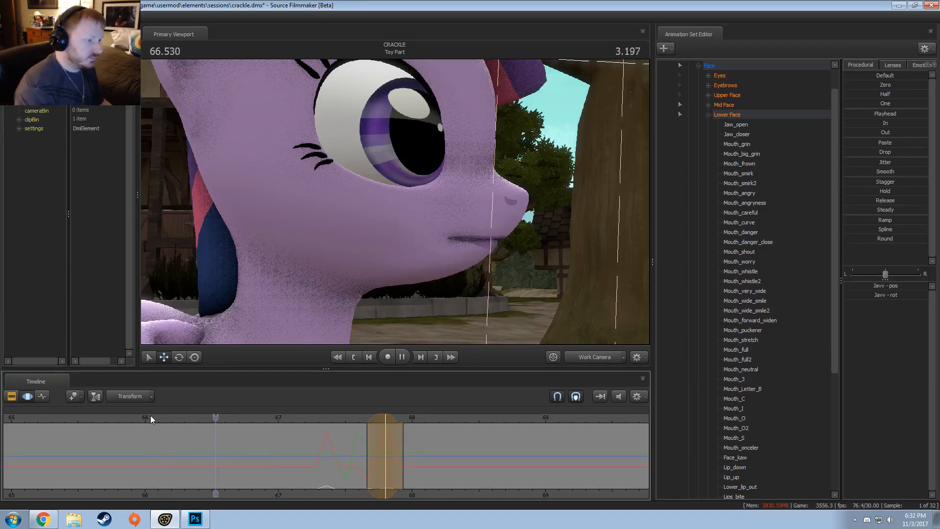
pyautogui.click(178, 424)
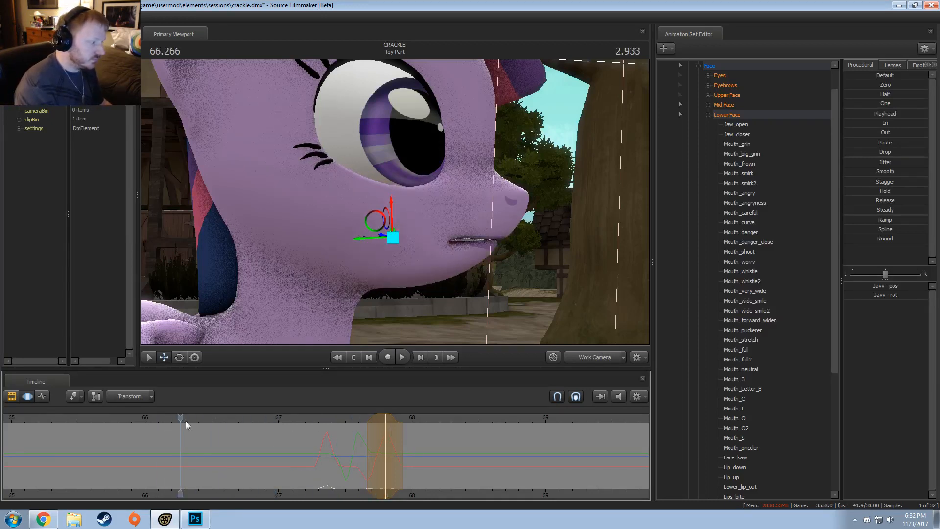
# Select the Lower Face controls and examine their curves around 66.966, where the mouth starts to open
pyautogui.moveTo(195, 442)
pyautogui.mouseDown()
pyautogui.moveTo(213, 456)
pyautogui.moveTo(276, 458)
pyautogui.mouseUp()
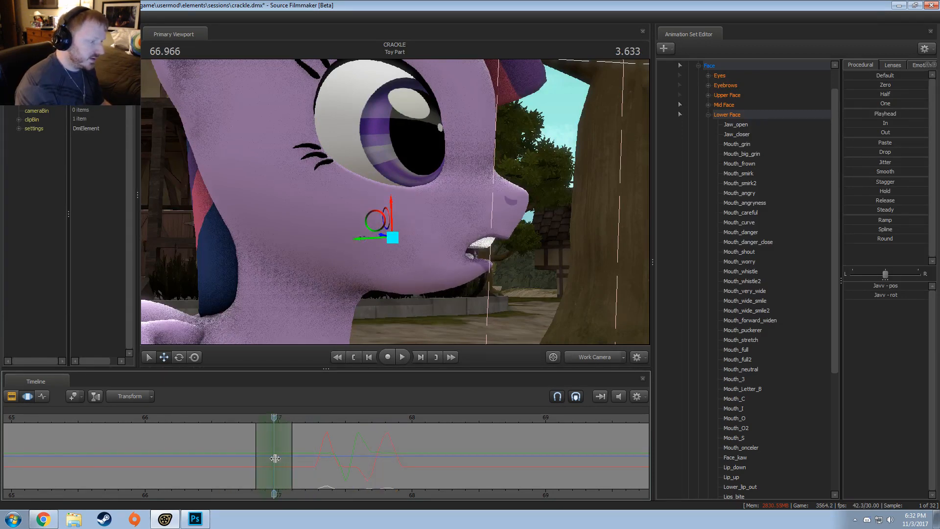
pyautogui.click(749, 115)
pyautogui.scroll(2, 226, 473)
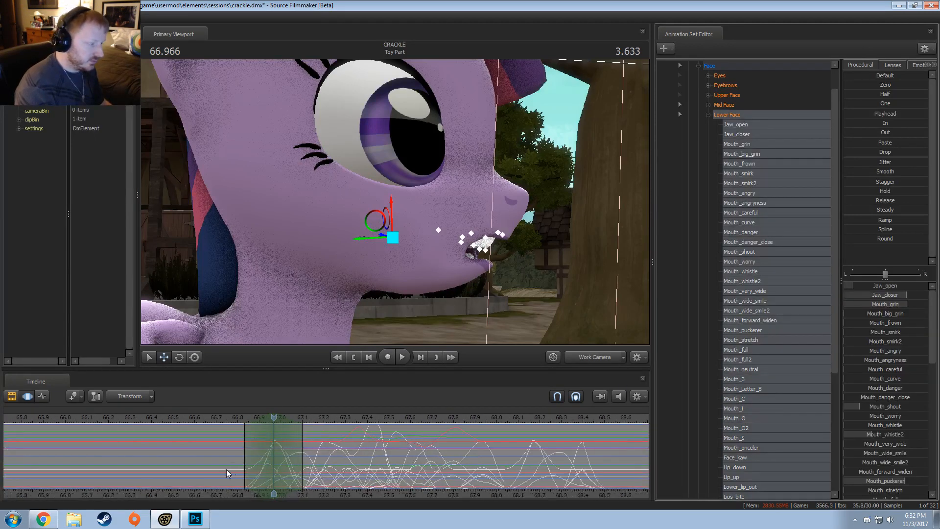
pyautogui.click(256, 475)
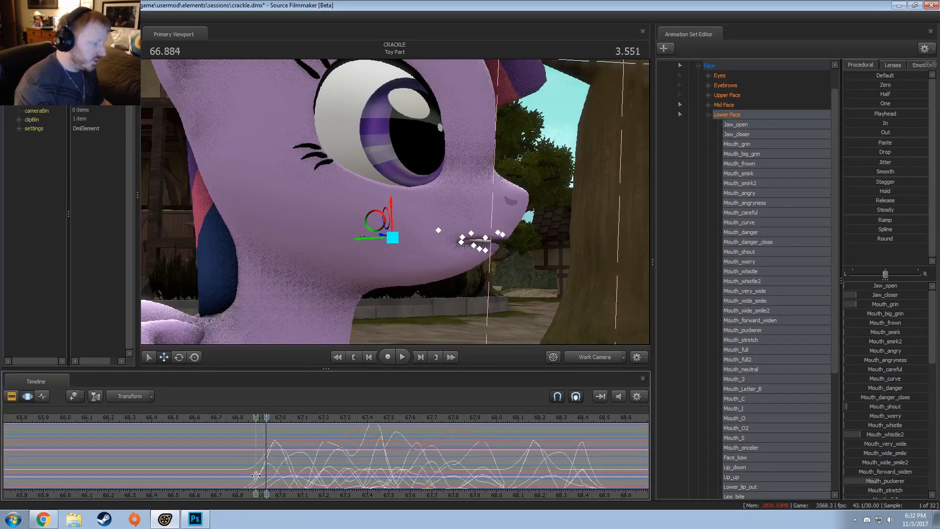
pyautogui.scroll(-1, 256, 478)
# Play back the Lower Face animation in the side close-up to check the mouth shapes
pyautogui.press('space')
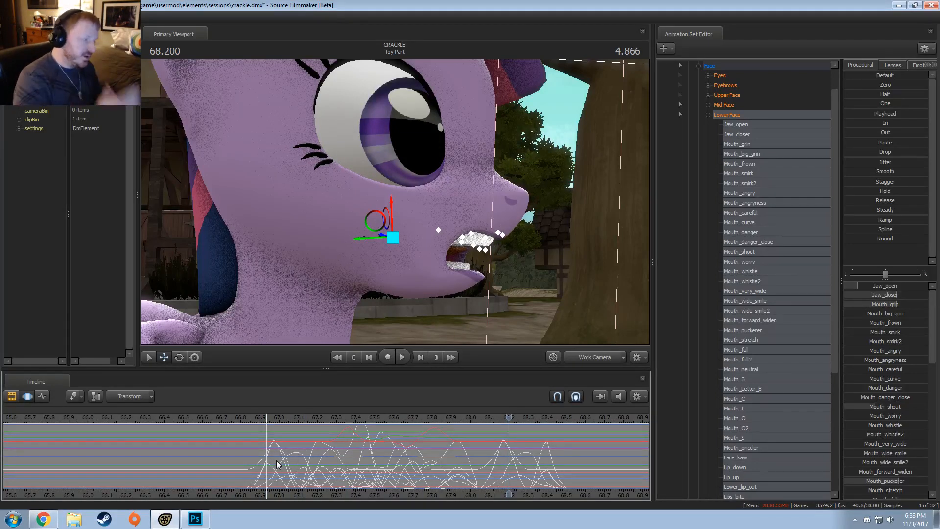
pyautogui.scroll(-3, 276, 460)
pyautogui.moveTo(143, 456); pyautogui.dragTo(339, 416)
pyautogui.press('space')
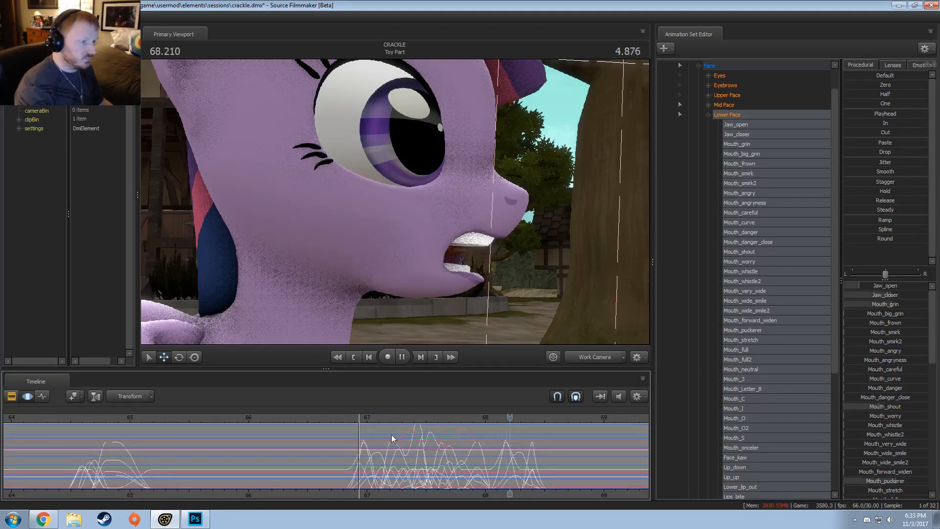
pyautogui.press('space')
# Replay the line from just before 67 seconds with the face seen from the front to judge the lip sync
pyautogui.keyDown('alt'); pyautogui.moveTo(501, 255); pyautogui.dragTo(372, 255); pyautogui.keyUp('alt')
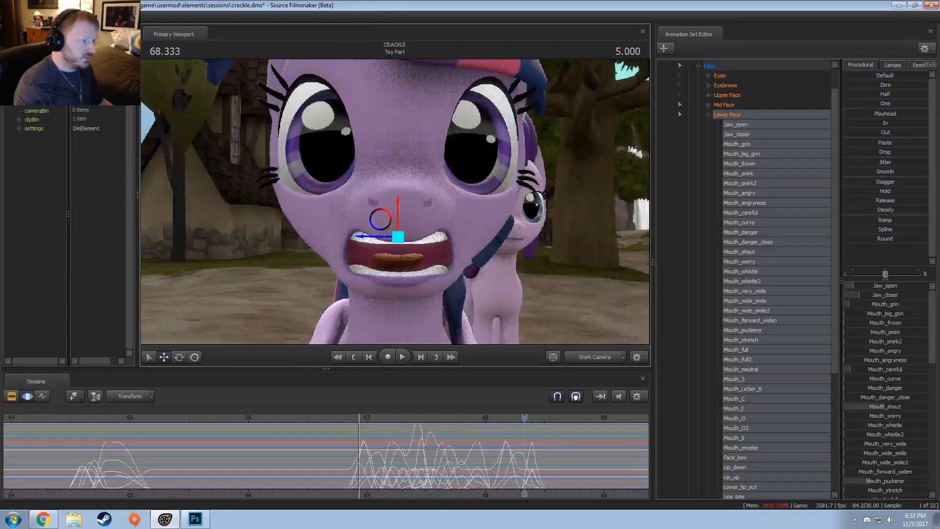
pyautogui.click(348, 429)
pyautogui.press('space')
pyautogui.scroll(-5, 550, 254)
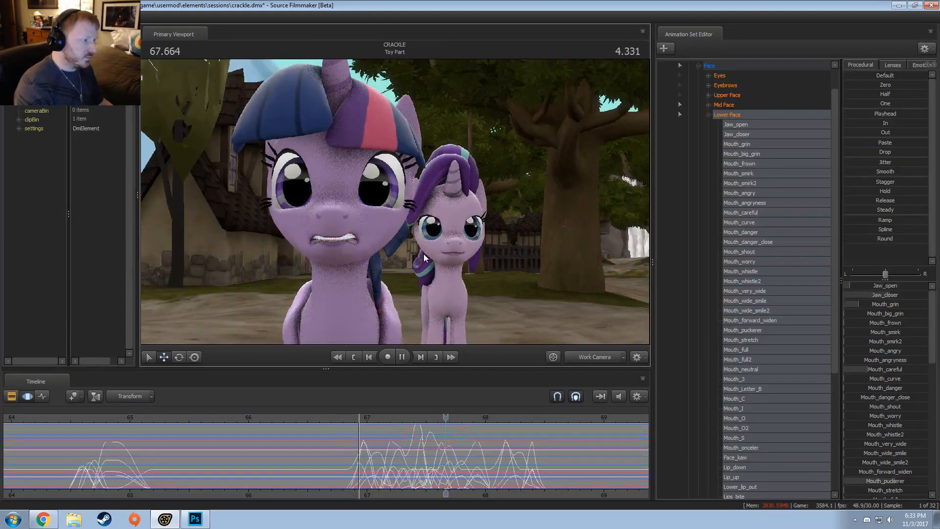
pyautogui.press('space')
pyautogui.click(349, 431)
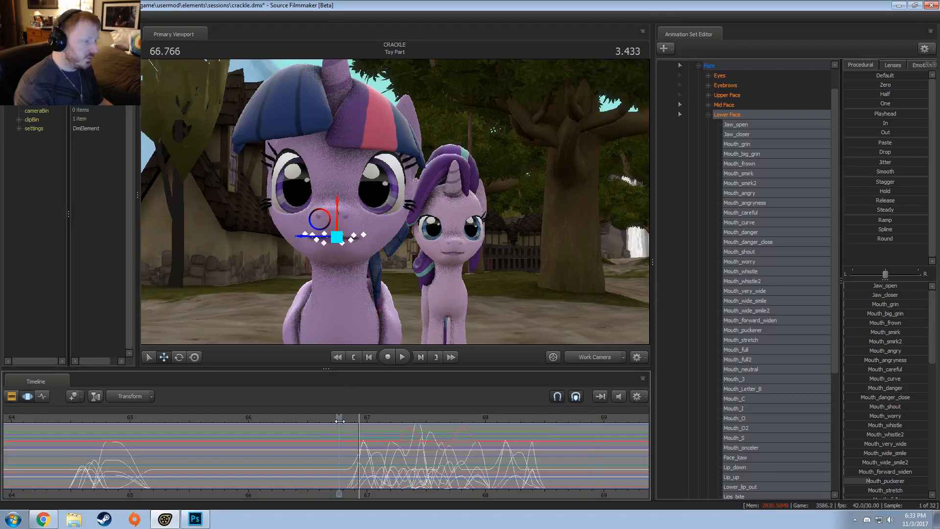
pyautogui.press('space')
pyautogui.press('space')
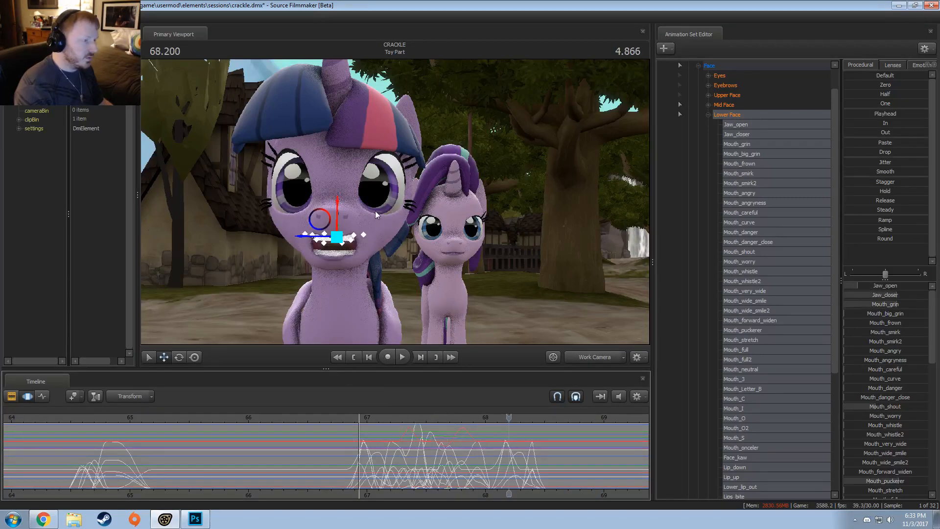
pyautogui.click(387, 420)
pyautogui.press('space')
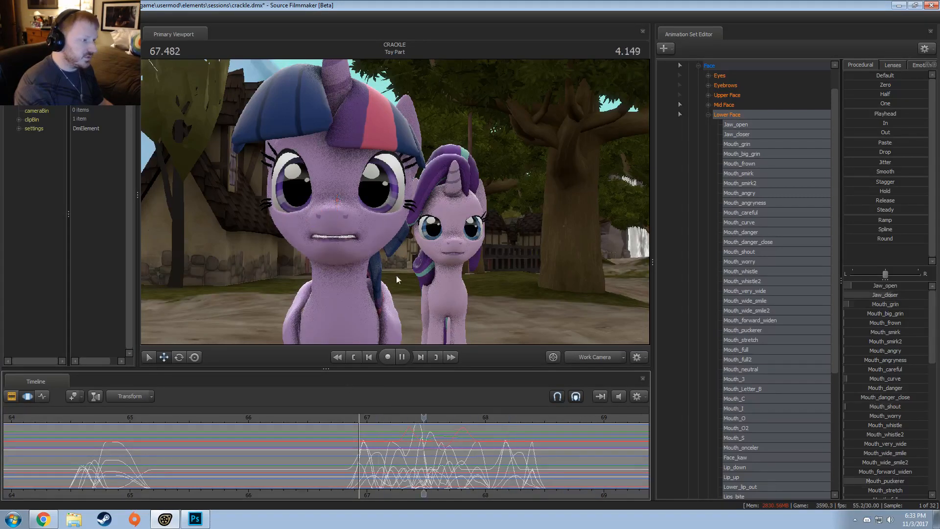
pyautogui.press('space')
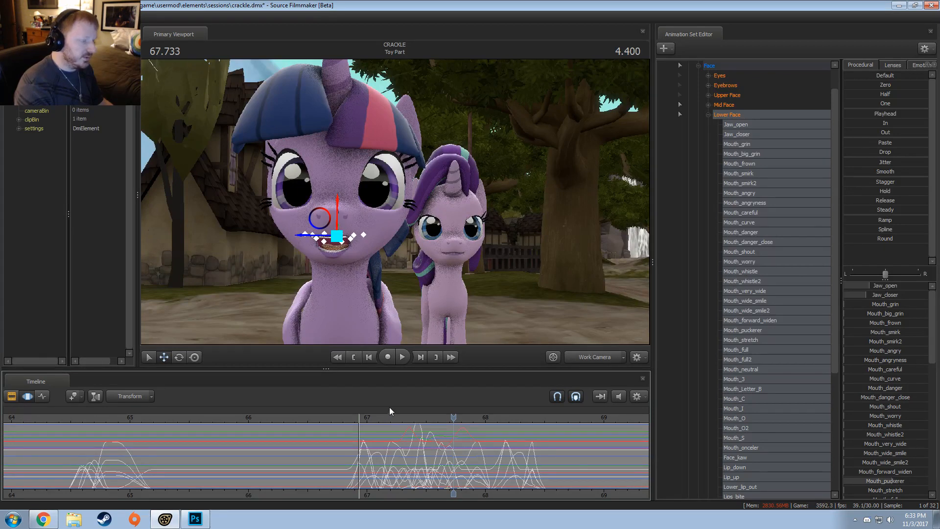
pyautogui.click(355, 419)
pyautogui.press('space')
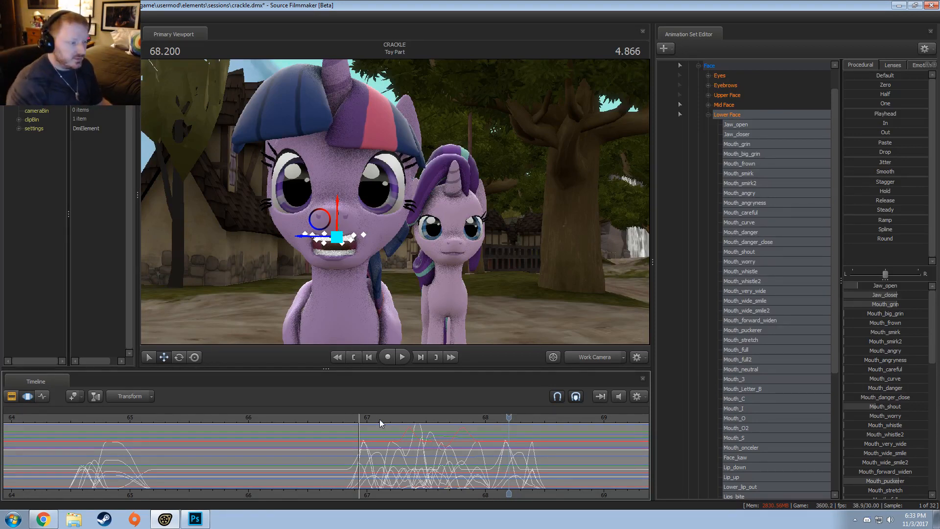
# Copy the Lower Face mouth shape from 68.133 onto 68.433, and start the blend at about 68.3
pyautogui.moveTo(509, 417); pyautogui.dragTo(588, 494)
pyautogui.moveTo(588, 495); pyautogui.dragTo(464, 495, button='middle')
pyautogui.scroll(3, 464, 495)
pyautogui.moveTo(215, 471)
pyautogui.mouseDown()
pyautogui.moveTo(225, 471)
pyautogui.moveTo(209, 470)
pyautogui.mouseUp()
pyautogui.press('w')
pyautogui.moveTo(395, 201)
pyautogui.mouseDown()
pyautogui.moveTo(381, 202)
pyautogui.moveTo(412, 196)
pyautogui.moveTo(398, 203)
pyautogui.mouseUp()
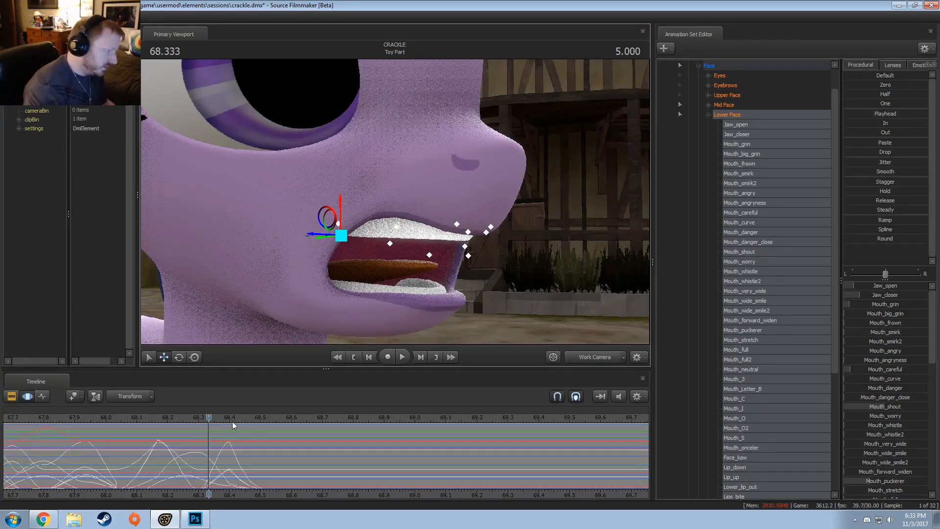
pyautogui.moveTo(232, 460)
pyautogui.mouseDown()
pyautogui.moveTo(224, 455)
pyautogui.moveTo(255, 456)
pyautogui.moveTo(241, 456)
pyautogui.mouseUp()
pyautogui.keyDown('shift'); pyautogui.scroll(3, 241, 456); pyautogui.keyUp('shift')
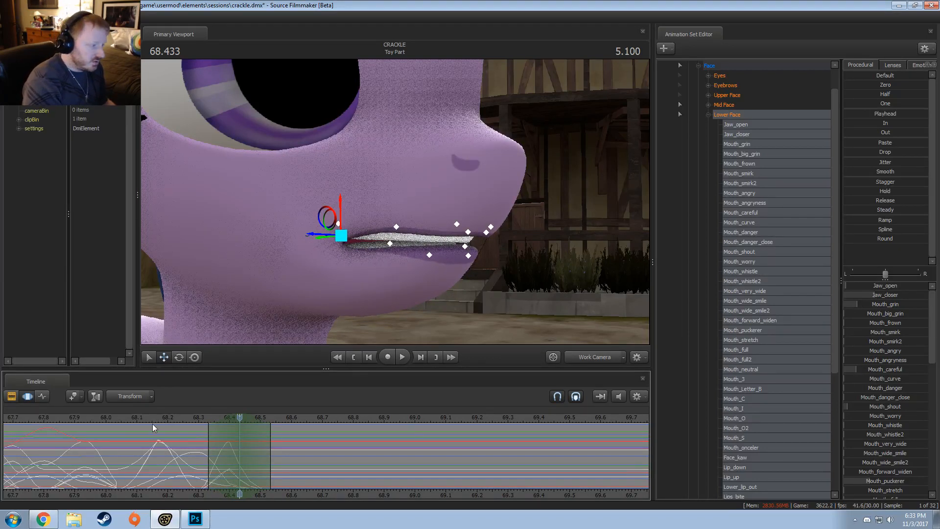
pyautogui.moveTo(116, 418); pyautogui.dragTo(146, 419)
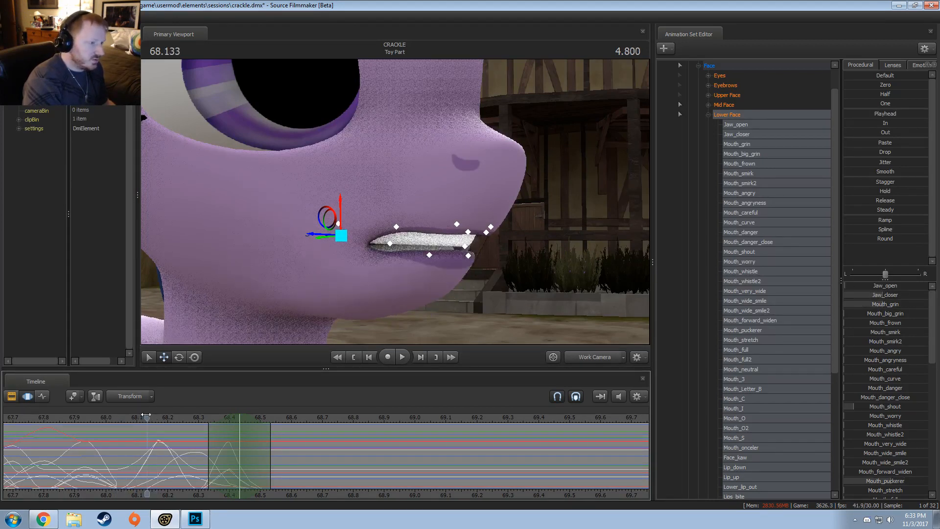
pyautogui.click(879, 115)
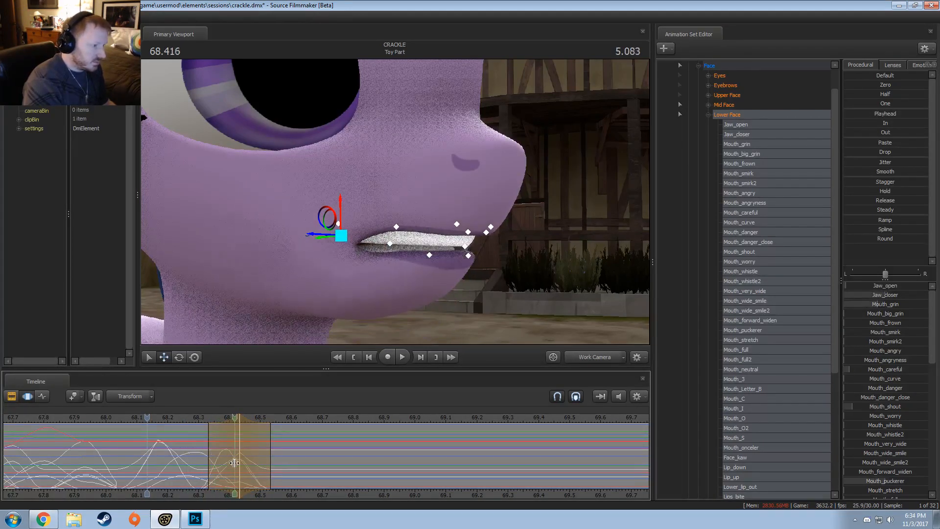
pyautogui.moveTo(208, 492); pyautogui.dragTo(198, 491)
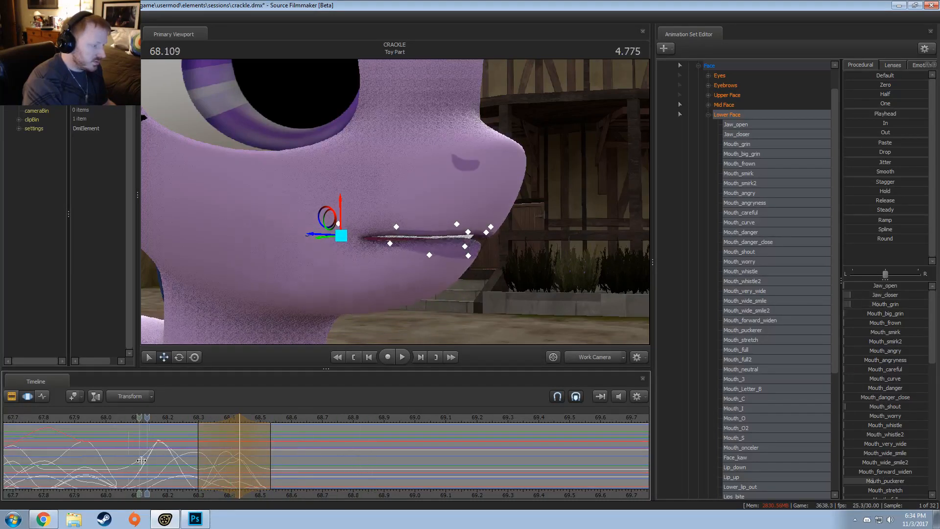
# Raise Jaw_open, Jaw_closer and Mouth_shout around 68.566 to open the mouth wide
pyautogui.click(278, 459)
pyautogui.scroll(3, 277, 459)
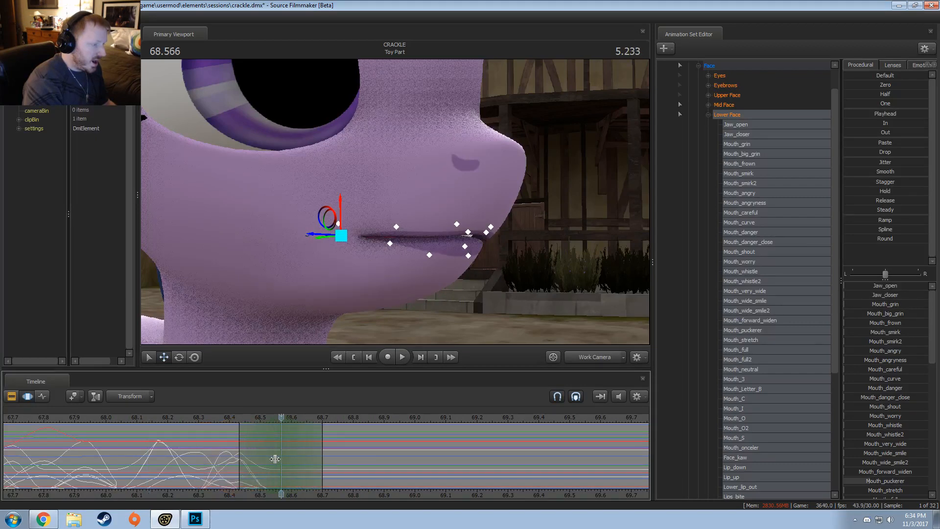
pyautogui.moveTo(846, 286); pyautogui.dragTo(898, 303)
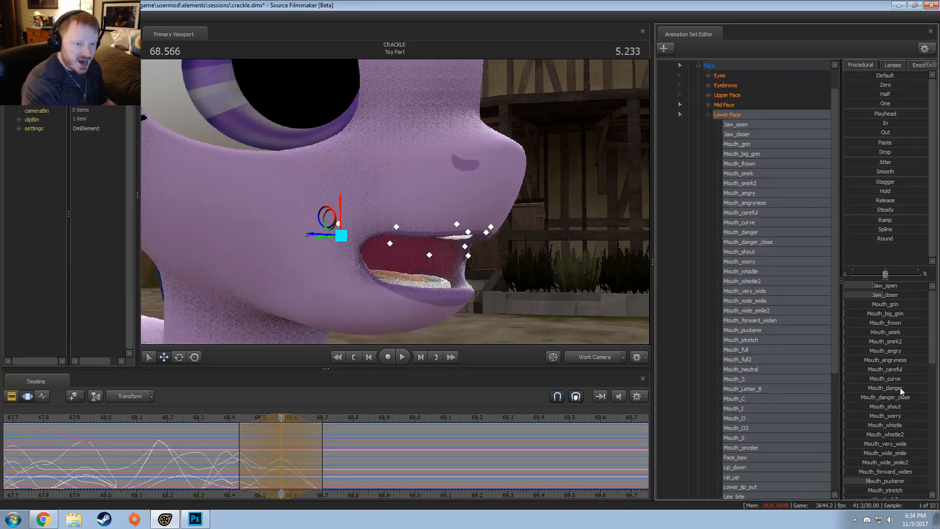
pyautogui.moveTo(892, 409); pyautogui.dragTo(919, 410)
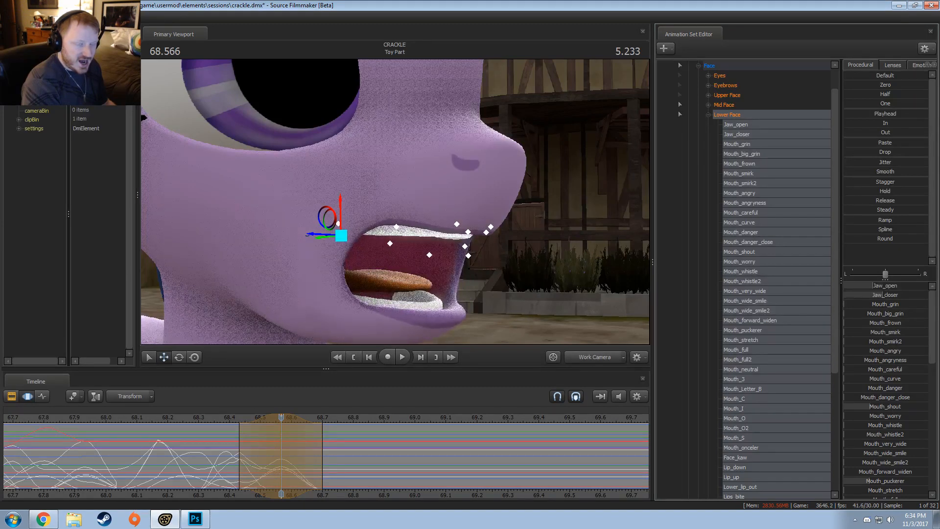
# Raise Jaw_open and Mouth_grin around 68.666 for a slightly open mouth
pyautogui.moveTo(216, 448); pyautogui.dragTo(300, 462)
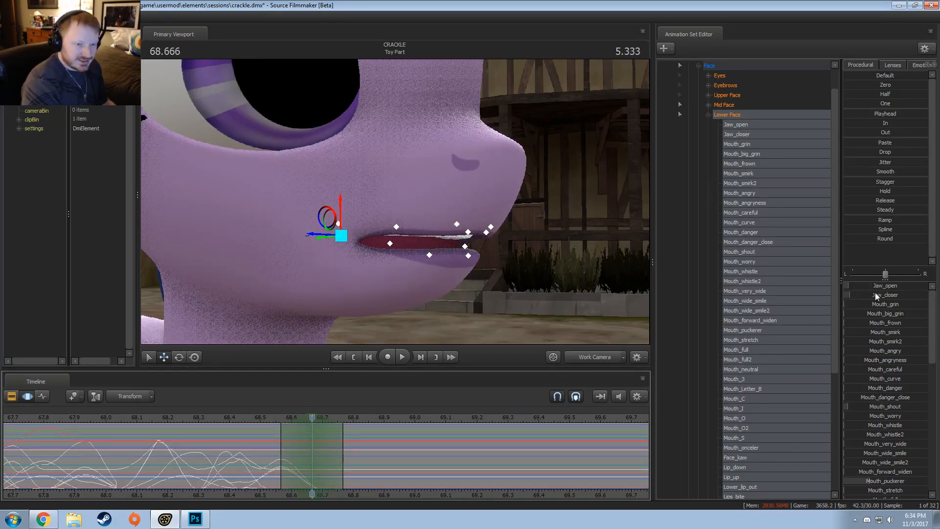
pyautogui.moveTo(877, 287); pyautogui.dragTo(891, 322)
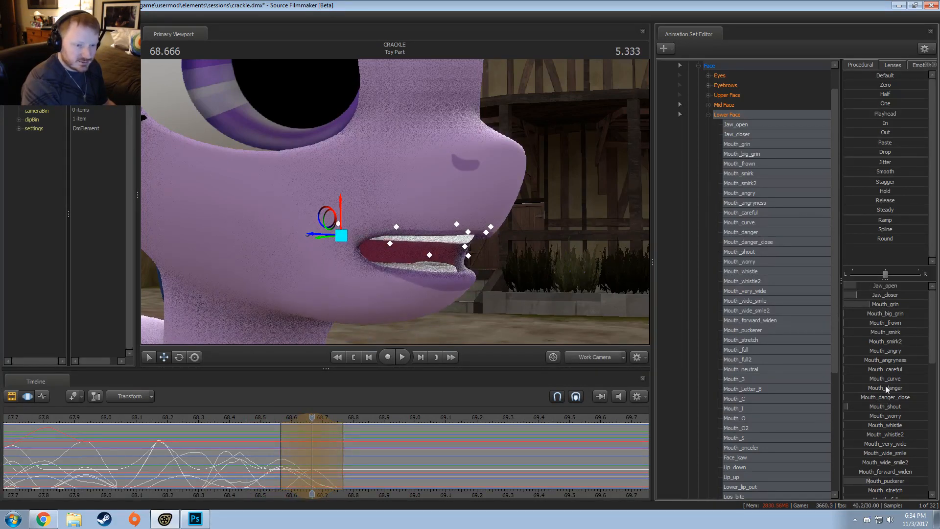
pyautogui.moveTo(894, 427)
pyautogui.mouseDown()
pyautogui.moveTo(915, 424)
pyautogui.moveTo(904, 422)
pyautogui.mouseUp()
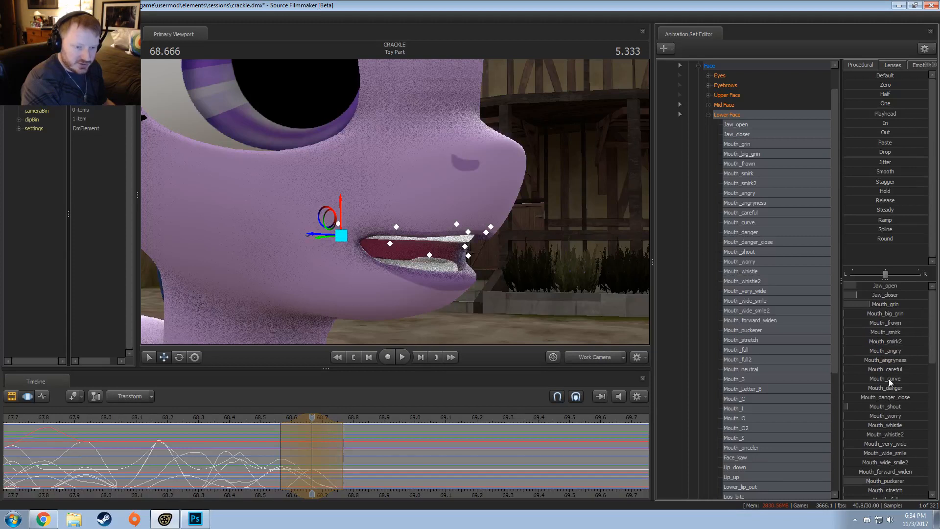
pyautogui.moveTo(884, 388); pyautogui.dragTo(878, 388)
pyautogui.hotkey('ctrl', 'z')
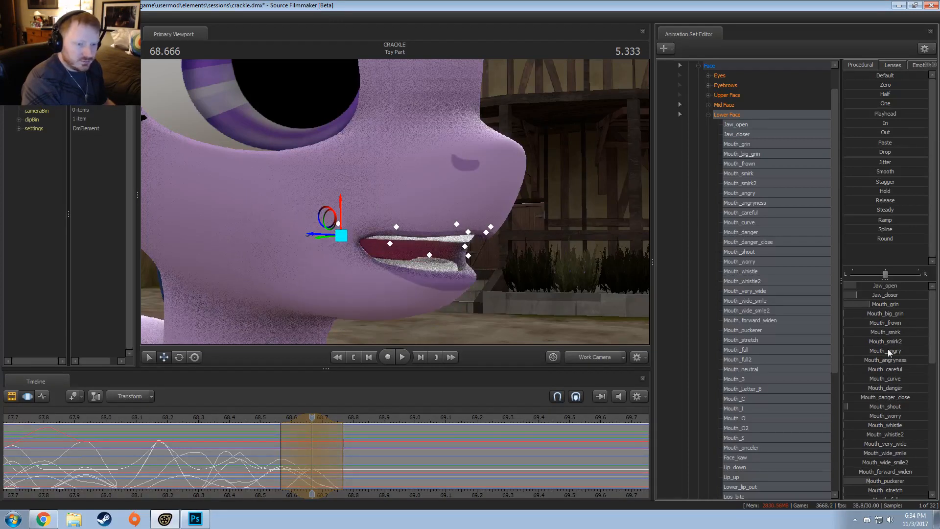
# Raise Mouth_angryness and Jaw_closer at 68.666 to bare clenched teeth
pyautogui.moveTo(890, 350); pyautogui.dragTo(921, 360)
pyautogui.hotkey('ctrl', 'z')
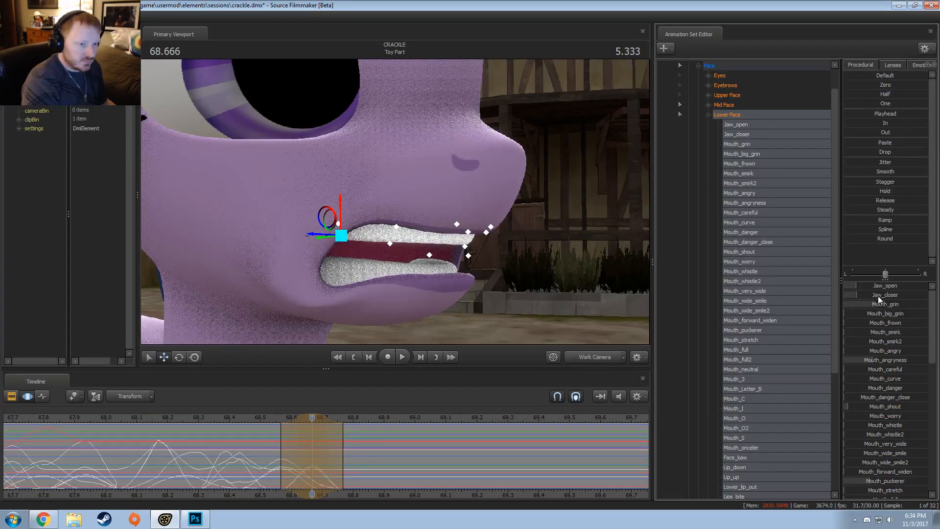
pyautogui.moveTo(877, 296); pyautogui.dragTo(903, 292)
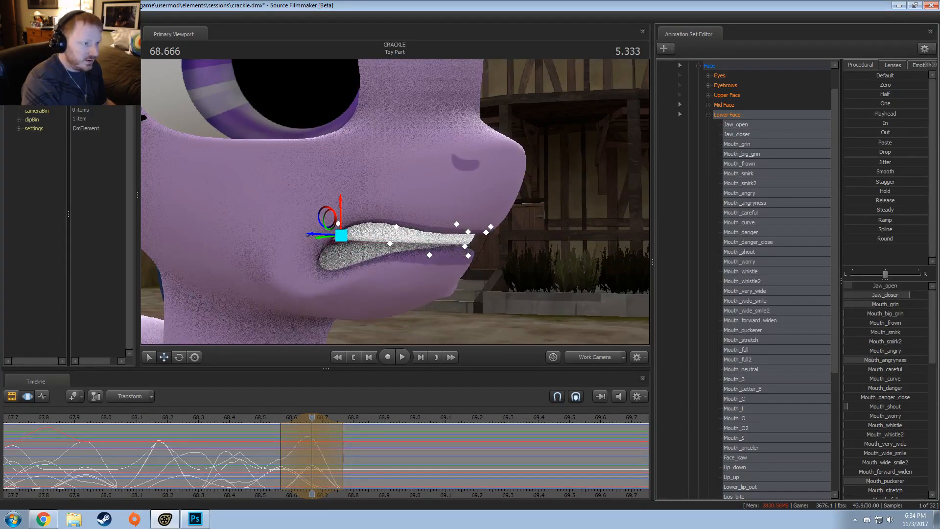
pyautogui.keyDown('alt'); pyautogui.moveTo(570, 198); pyautogui.dragTo(519, 198); pyautogui.keyUp('alt')
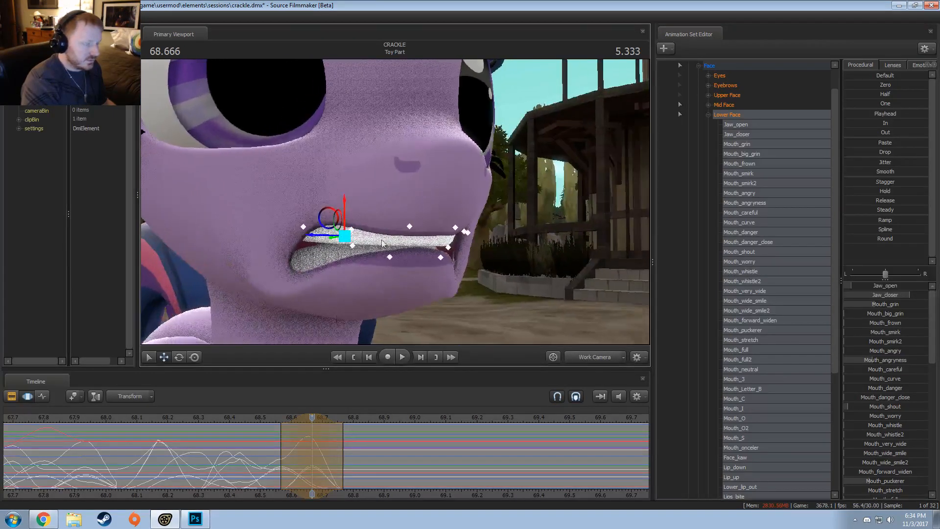
# Shift the clenched-teeth mouth shape earlier to about 68.6 and extend its time selection's start to about 68.47
pyautogui.moveTo(248, 443); pyautogui.dragTo(284, 459)
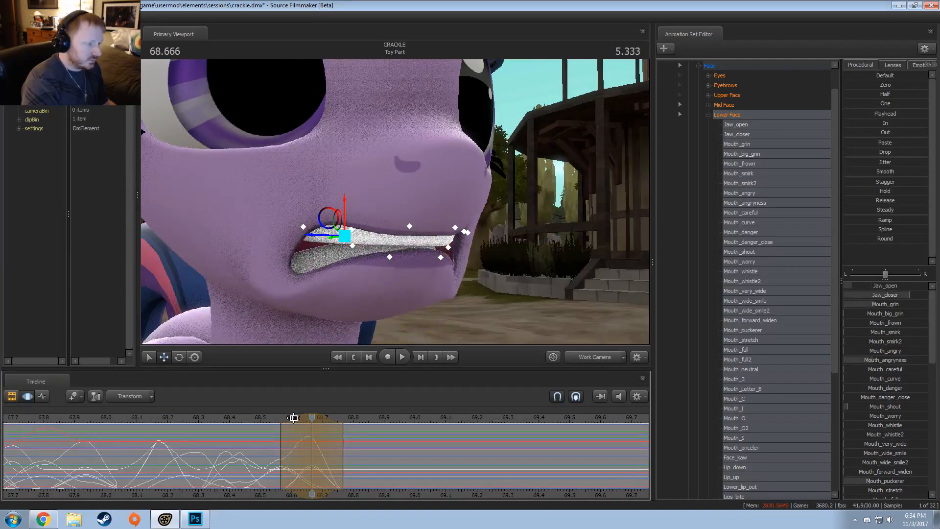
pyautogui.moveTo(296, 418); pyautogui.dragTo(286, 418)
pyautogui.moveTo(273, 458); pyautogui.dragTo(326, 449)
pyautogui.moveTo(290, 418); pyautogui.dragTo(280, 418)
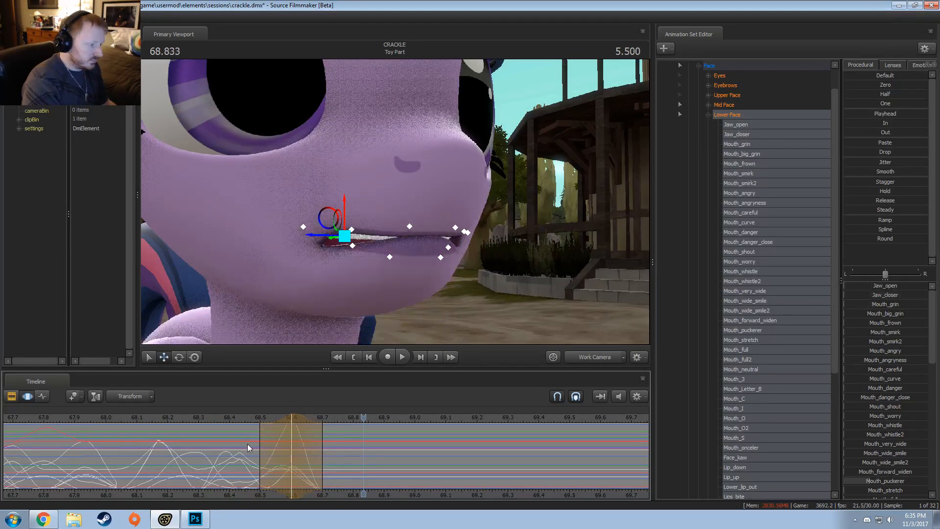
pyautogui.moveTo(260, 456); pyautogui.dragTo(249, 457)
# Play back the end of the line to check the retimed mouth shapes
pyautogui.moveTo(191, 460); pyautogui.dragTo(312, 469)
pyautogui.click(76, 414)
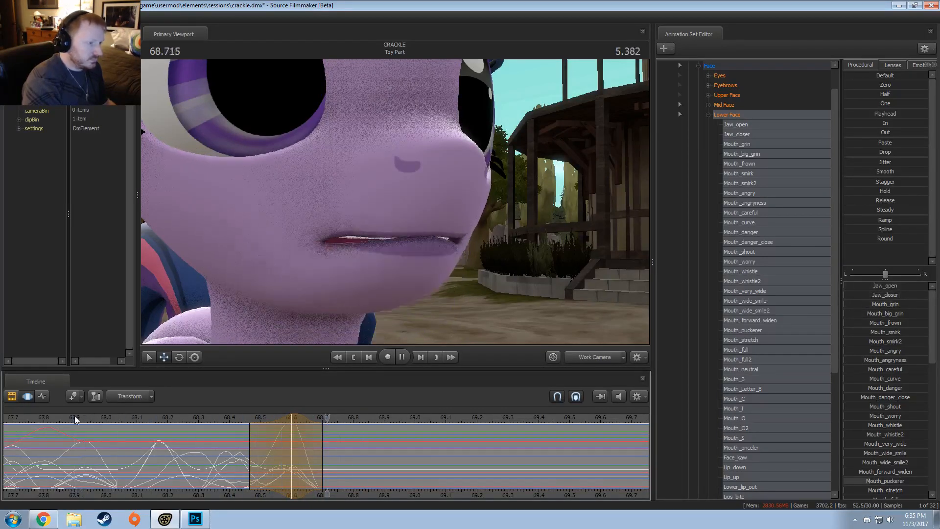
pyautogui.scroll(-3, 108, 423)
pyautogui.click(98, 418)
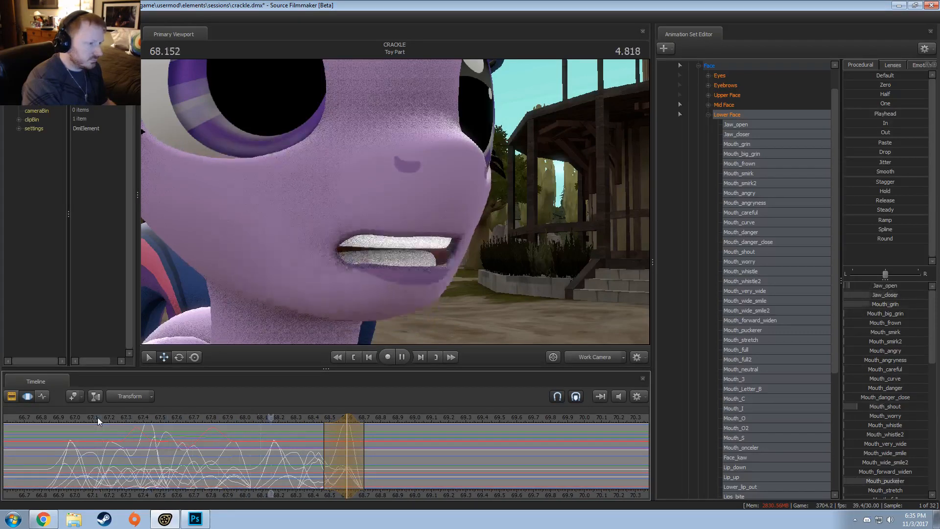
pyautogui.press('space')
# Try raising Mouth_puckerer and lowering Jaw_open around 68.5, with the time selection starting at about 68.4
pyautogui.moveTo(275, 448); pyautogui.dragTo(339, 457)
pyautogui.scroll(2, 306, 446)
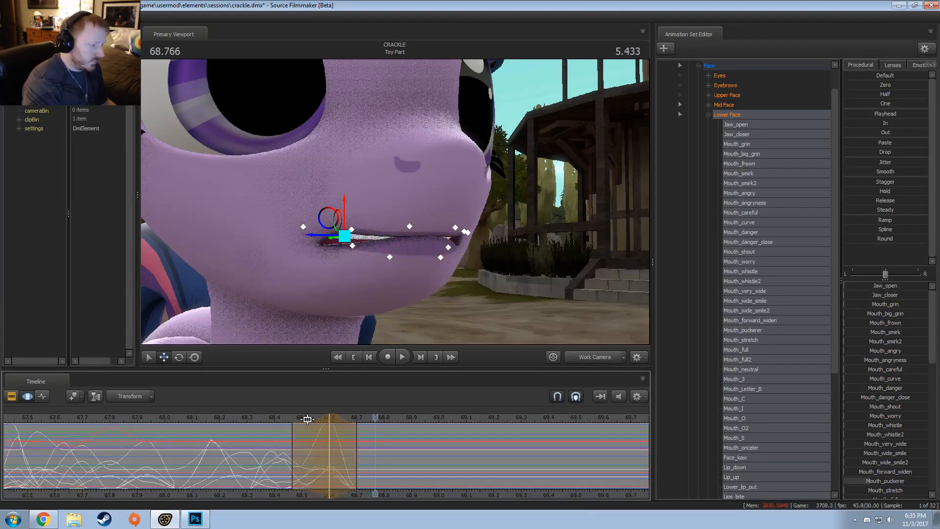
pyautogui.moveTo(307, 421)
pyautogui.mouseDown()
pyautogui.moveTo(286, 445)
pyautogui.moveTo(323, 451)
pyautogui.moveTo(285, 456)
pyautogui.moveTo(309, 471)
pyautogui.moveTo(272, 466)
pyautogui.moveTo(312, 461)
pyautogui.mouseUp()
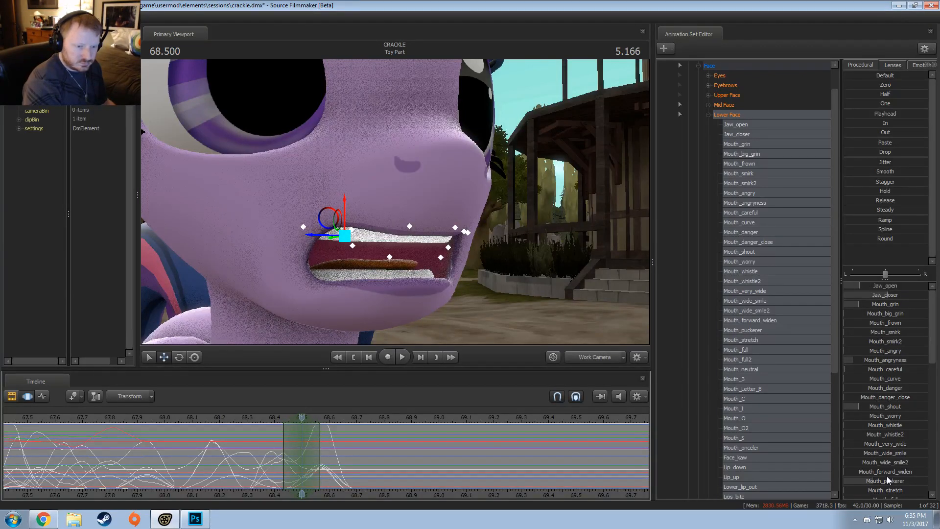
pyautogui.moveTo(886, 477); pyautogui.dragTo(901, 480)
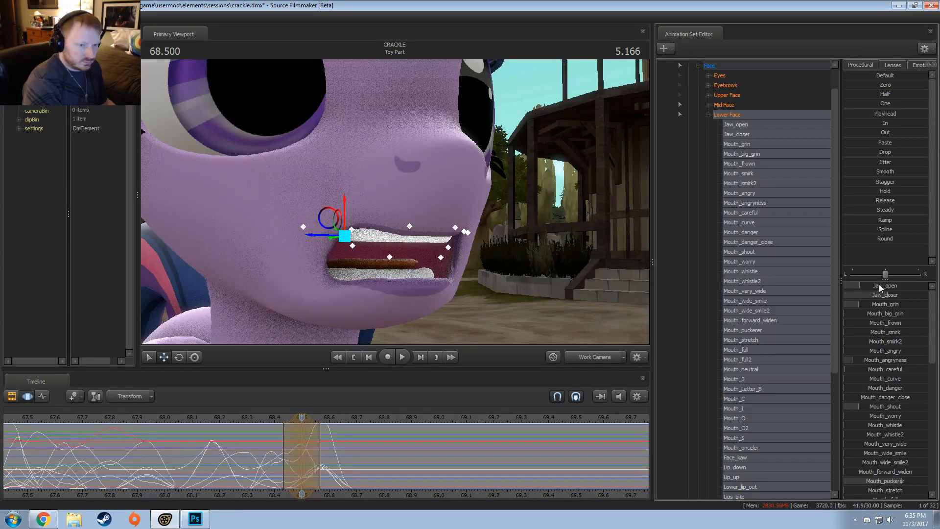
pyautogui.moveTo(882, 287); pyautogui.dragTo(848, 286)
pyautogui.click(270, 450)
pyautogui.moveTo(270, 449); pyautogui.dragTo(259, 440)
# Replay the end of the line to judge the puckered mouth shape near 68.5
pyautogui.press('space')
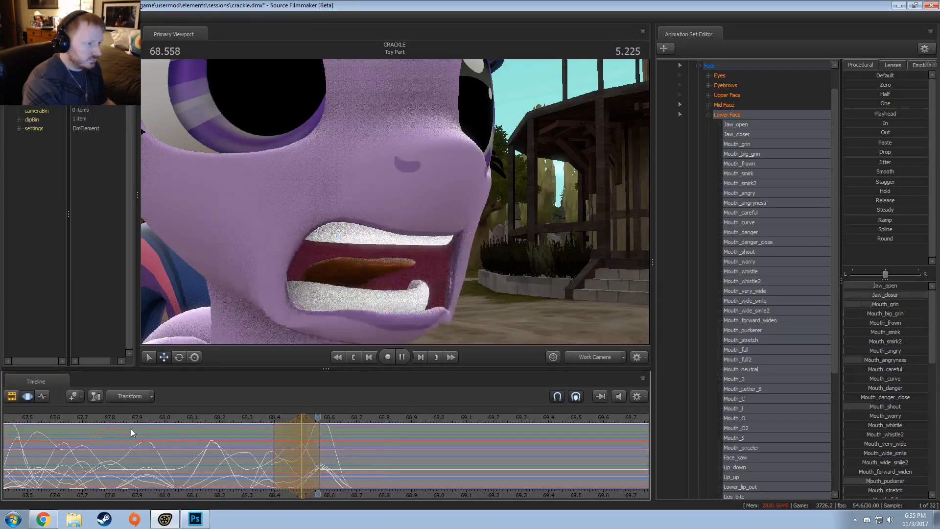
pyautogui.scroll(-2, 131, 426)
pyautogui.press('space')
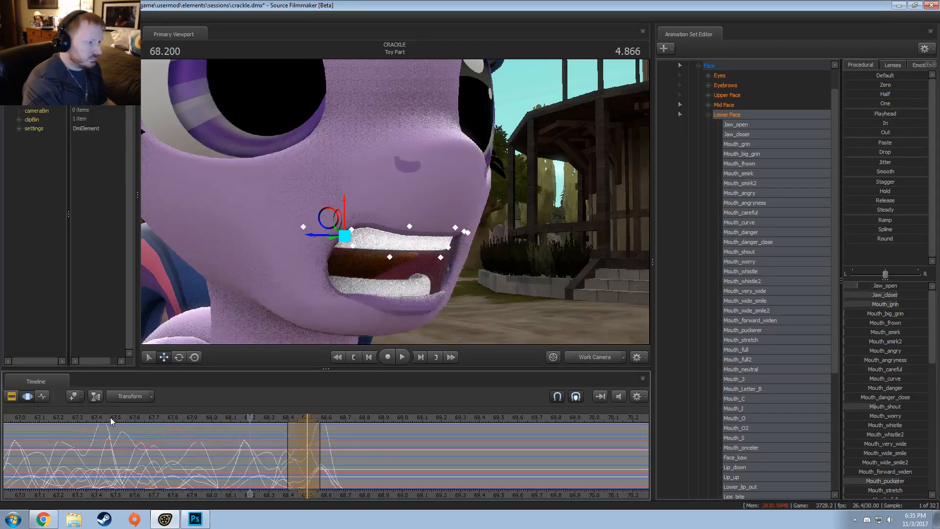
pyautogui.moveTo(250, 465)
pyautogui.mouseDown()
pyautogui.moveTo(339, 475)
pyautogui.moveTo(266, 474)
pyautogui.moveTo(320, 475)
pyautogui.mouseUp()
# Undo the puckered mouth adjustments around 68.5
pyautogui.hotkey('ctrl', 'z')
pyautogui.hotkey('ctrl', 'z')
pyautogui.hotkey('ctrl', 'z')
pyautogui.hotkey('ctrl', 'z')
pyautogui.hotkey('ctrl', 'z')
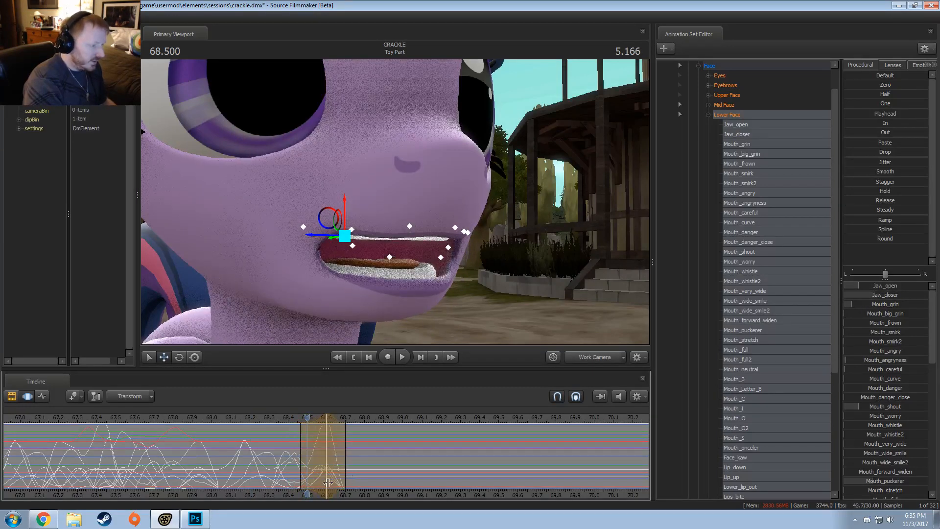
# Raise Mouth_O2 and lower Jaw_open around 68.5, within a time selection from about 68.4 to 68.6
pyautogui.moveTo(324, 478); pyautogui.dragTo(305, 472)
pyautogui.scroll(-2, 875, 460)
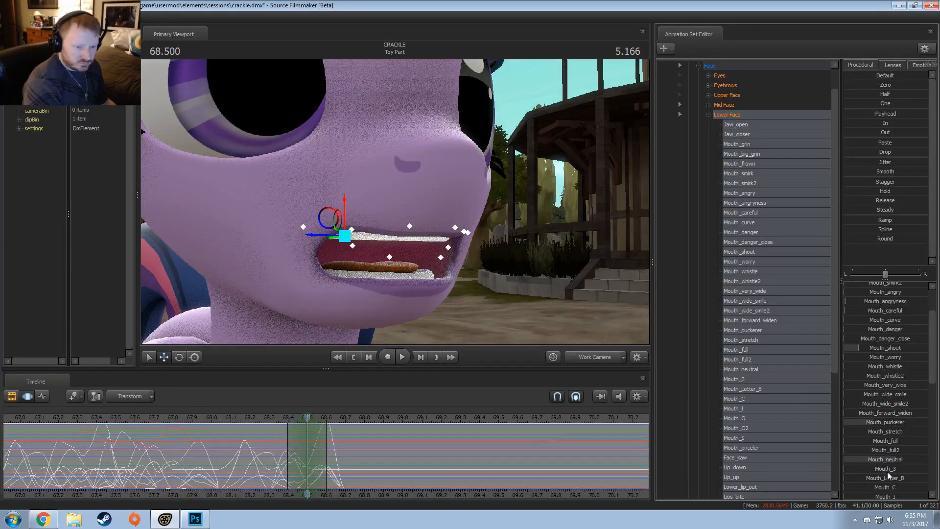
pyautogui.scroll(-2, 888, 476)
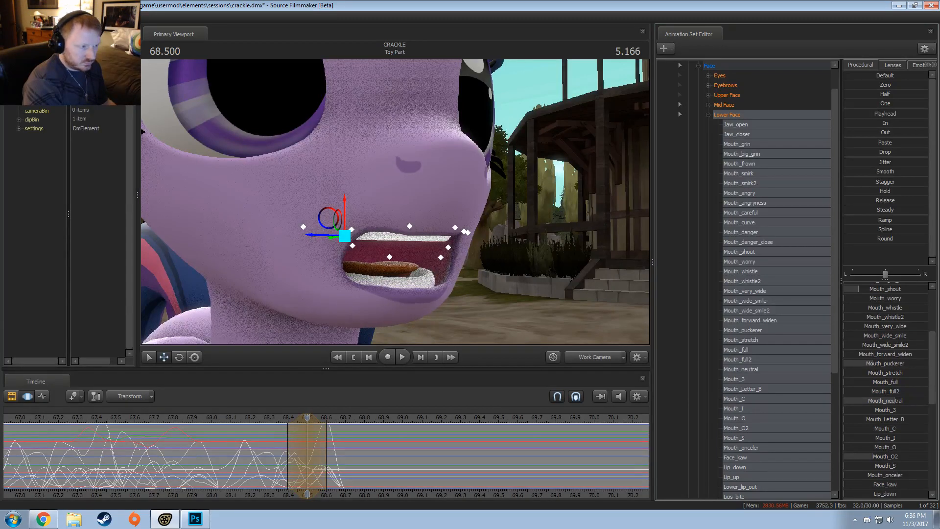
pyautogui.scroll(4, 885, 303)
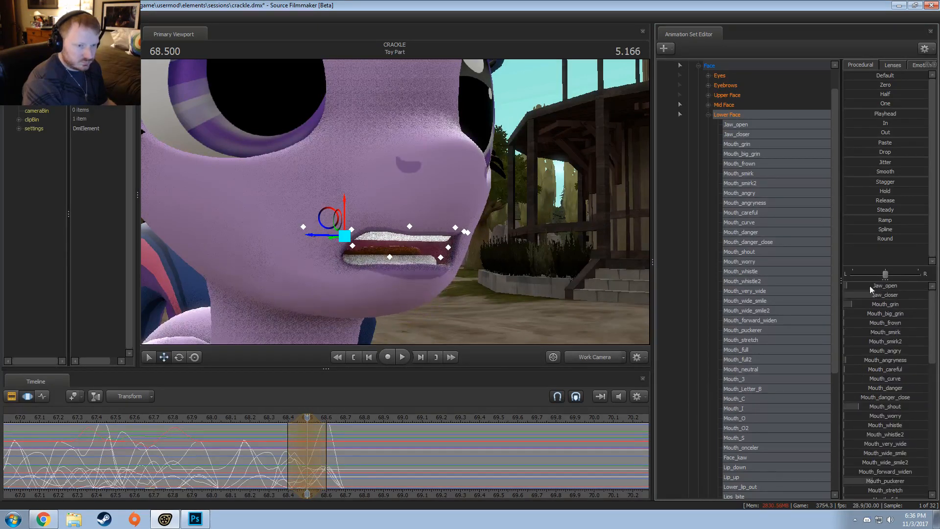
# Apply the Round preset to the Lower Face controls around 68.6, and move the time selection to 68.7
pyautogui.moveTo(307, 470); pyautogui.dragTo(326, 461)
pyautogui.click(882, 239)
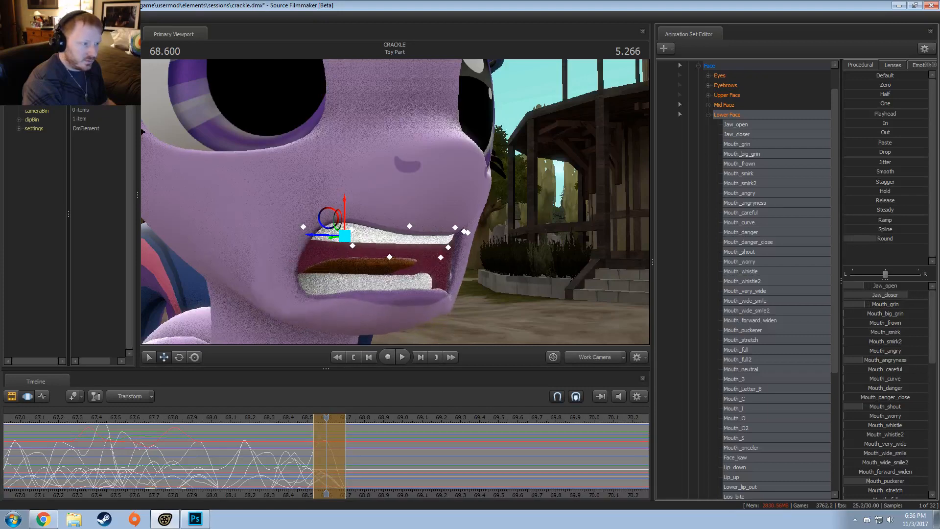
pyautogui.moveTo(316, 442)
pyautogui.mouseDown()
pyautogui.moveTo(342, 453)
pyautogui.moveTo(309, 458)
pyautogui.moveTo(360, 463)
pyautogui.mouseUp()
pyautogui.click(332, 467)
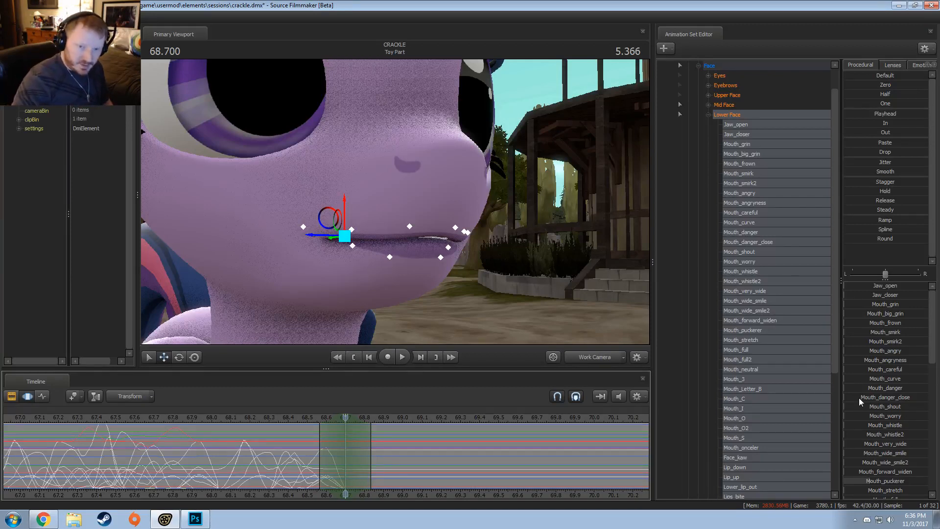
# Examine the Lower Face curves across the whole shot and the shot's place in the sequence of clips
pyautogui.scroll(-5, 784, 384)
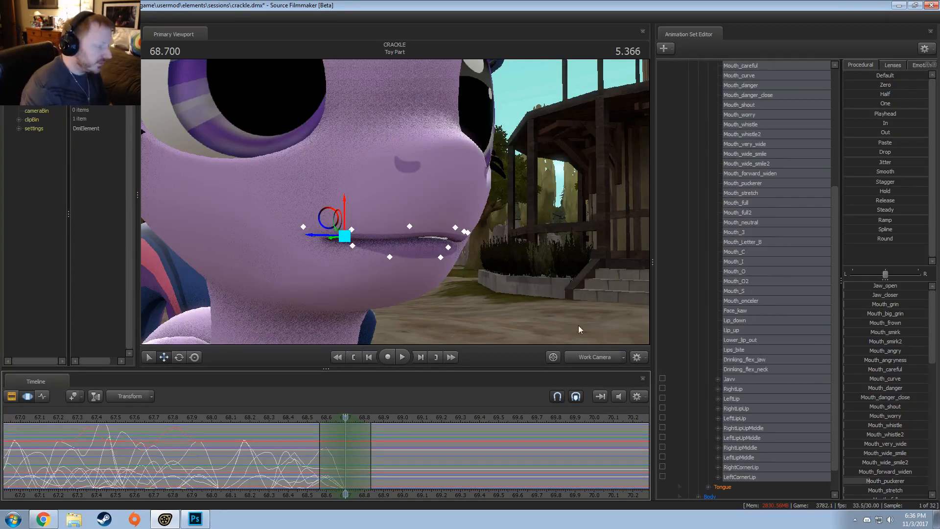
pyautogui.scroll(6, 767, 397)
pyautogui.click(238, 422)
pyautogui.scroll(-8, 248, 426)
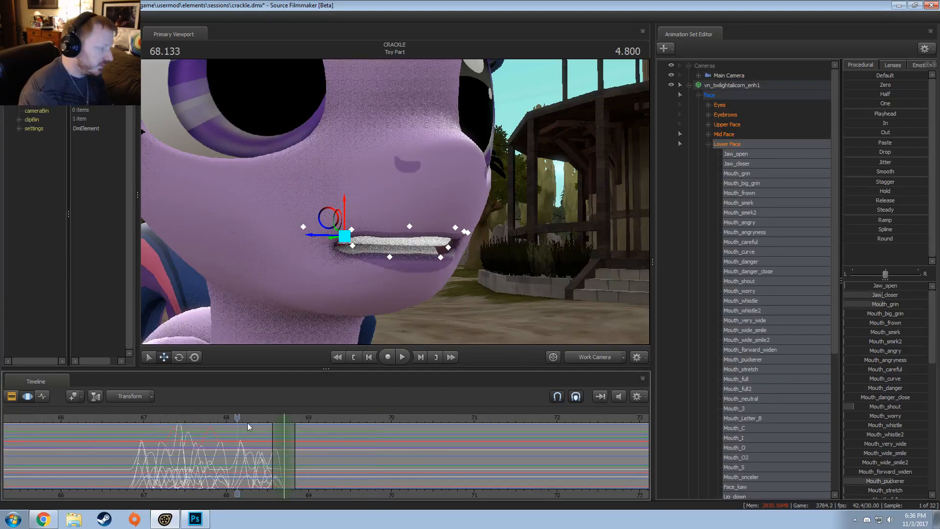
pyautogui.scroll(-4, 232, 481)
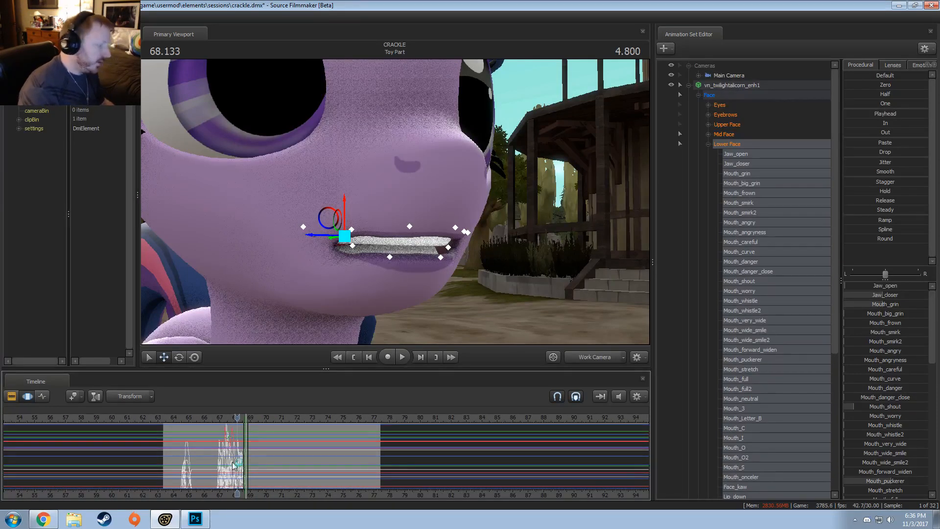
pyautogui.press('F2')
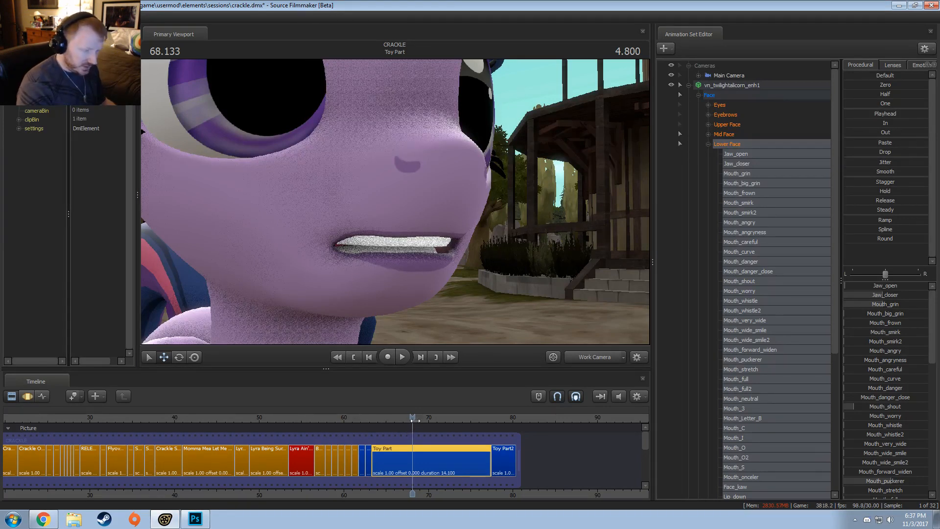
pyautogui.press('F2')
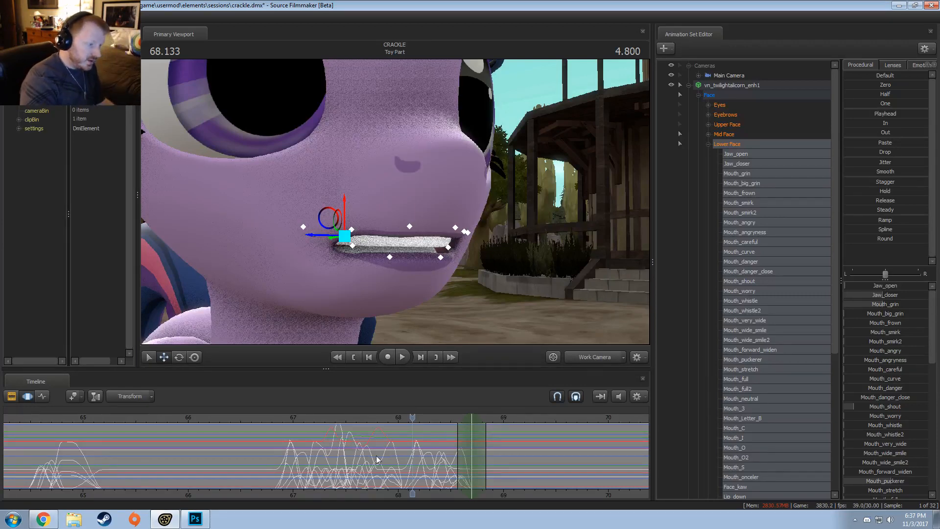
# Examine the pony's mouth pose at 68.133 from several angles together with the Lower Face curves and control list
pyautogui.scroll(3, 377, 463)
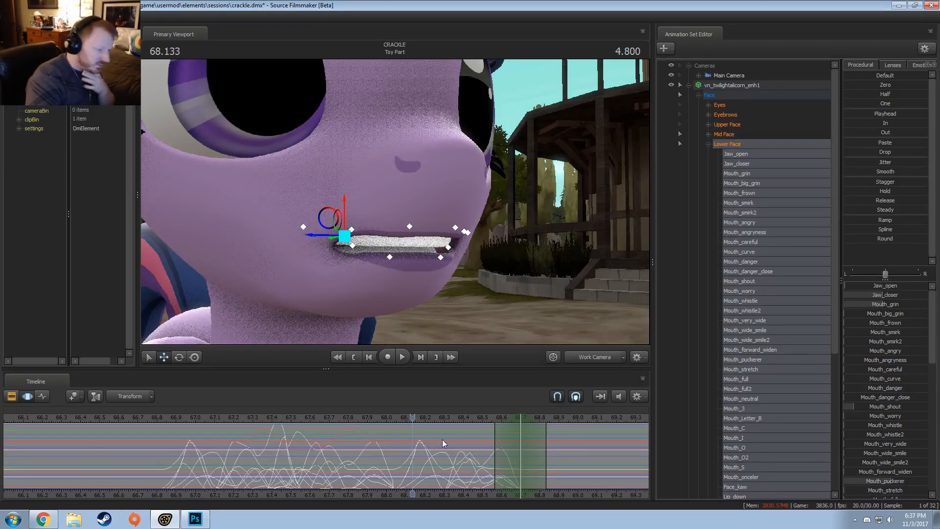
pyautogui.scroll(-2, 441, 443)
pyautogui.keyDown('alt'); pyautogui.moveTo(370, 269); pyautogui.dragTo(419, 229); pyautogui.keyUp('alt')
pyautogui.click(346, 227)
pyautogui.keyDown('alt'); pyautogui.moveTo(346, 227); pyautogui.dragTo(311, 217, button='middle'); pyautogui.keyUp('alt')
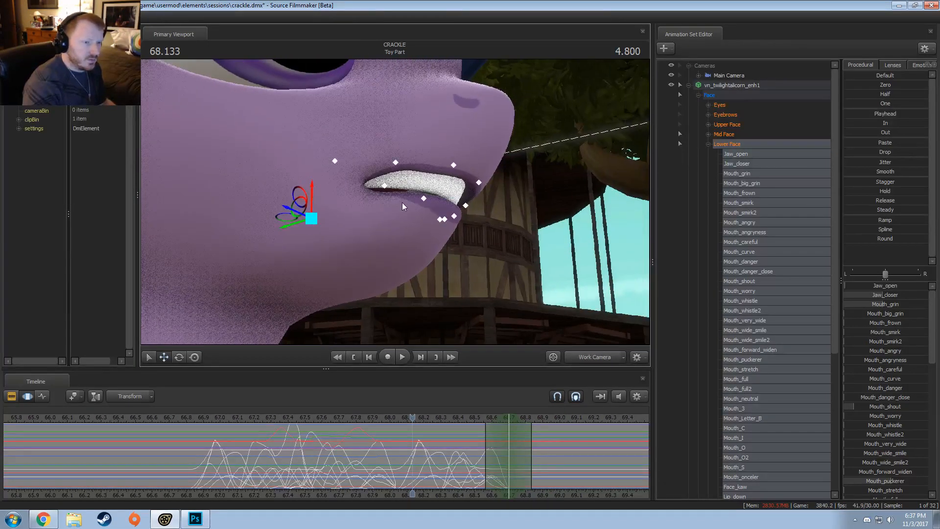
pyautogui.keyDown('alt'); pyautogui.moveTo(311, 217); pyautogui.dragTo(357, 204); pyautogui.keyUp('alt')
pyautogui.scroll(-10, 802, 297)
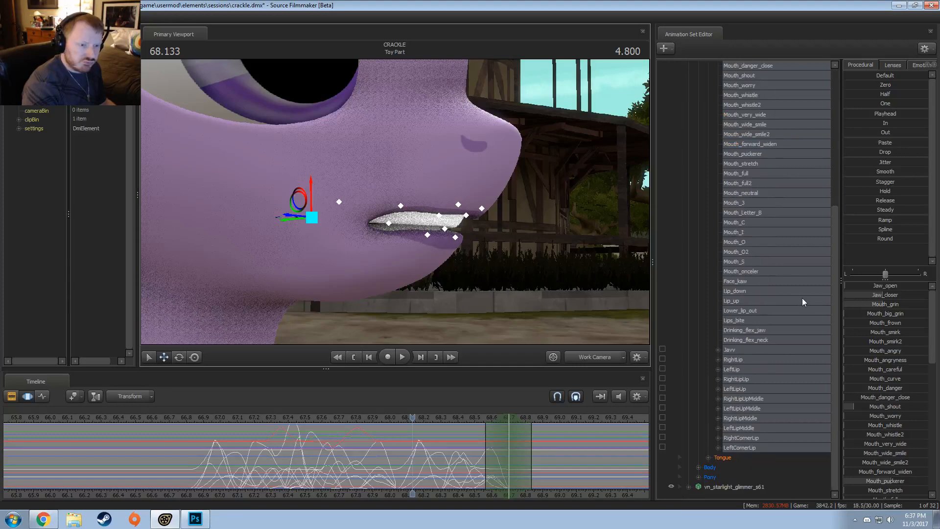
pyautogui.scroll(10, 802, 298)
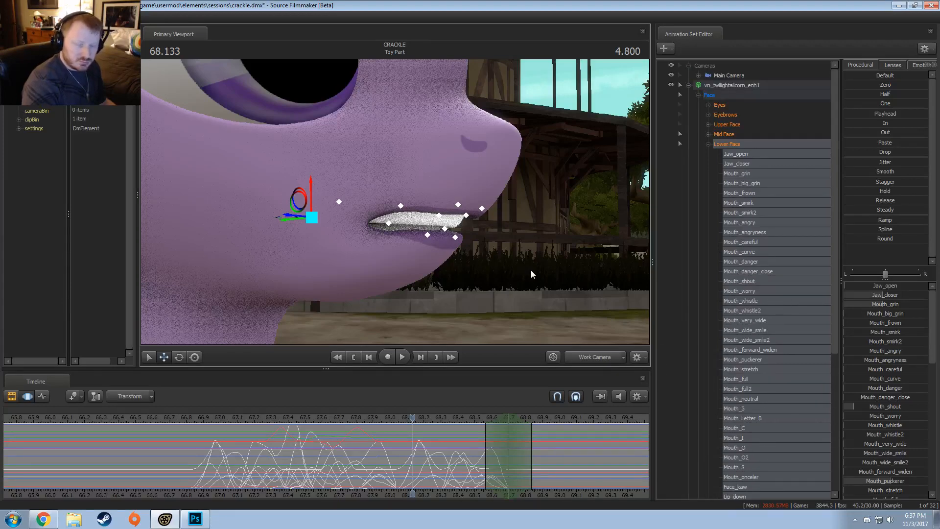
pyautogui.scroll(-6, 478, 452)
# Play the whole clip sequence from just before its start through most of the Toy Part shot
pyautogui.press('F2')
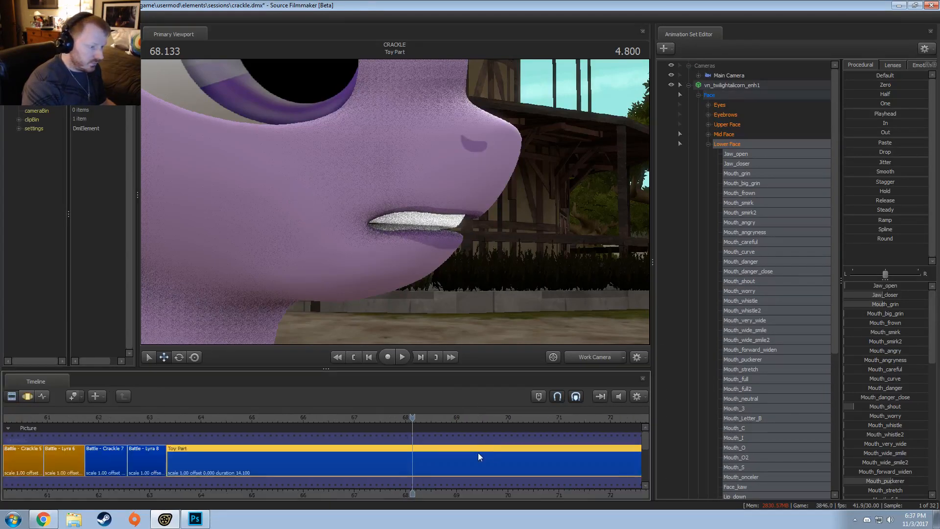
pyautogui.scroll(-5, 470, 452)
pyautogui.press('F3')
pyautogui.press('F2')
pyautogui.scroll(-5, 367, 468)
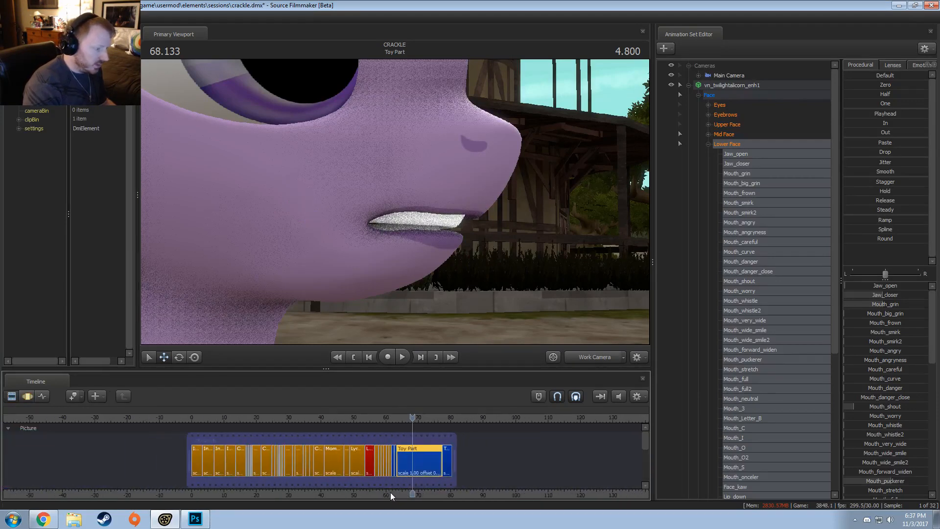
pyautogui.moveTo(380, 482); pyautogui.dragTo(455, 482, button='middle')
pyautogui.scroll(4, 454, 474)
pyautogui.scroll(-2, 454, 475)
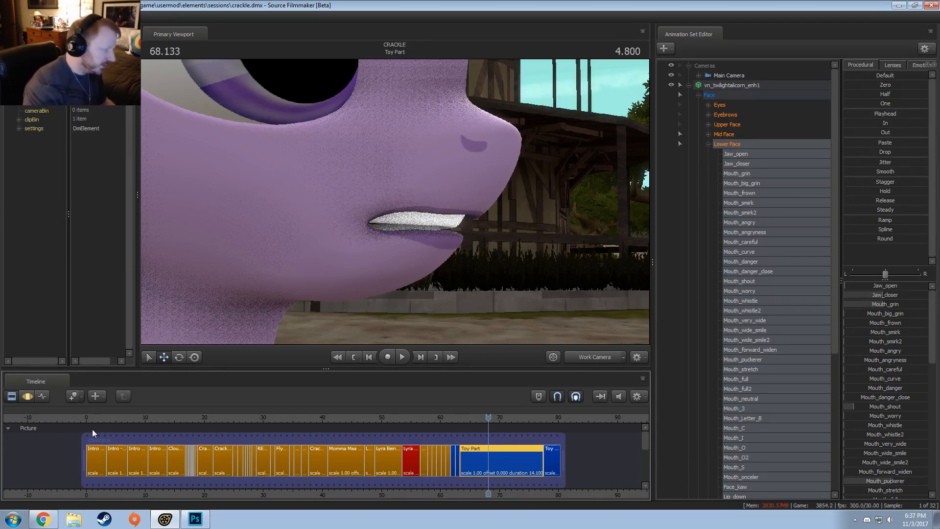
pyautogui.moveTo(96, 419); pyautogui.dragTo(85, 421)
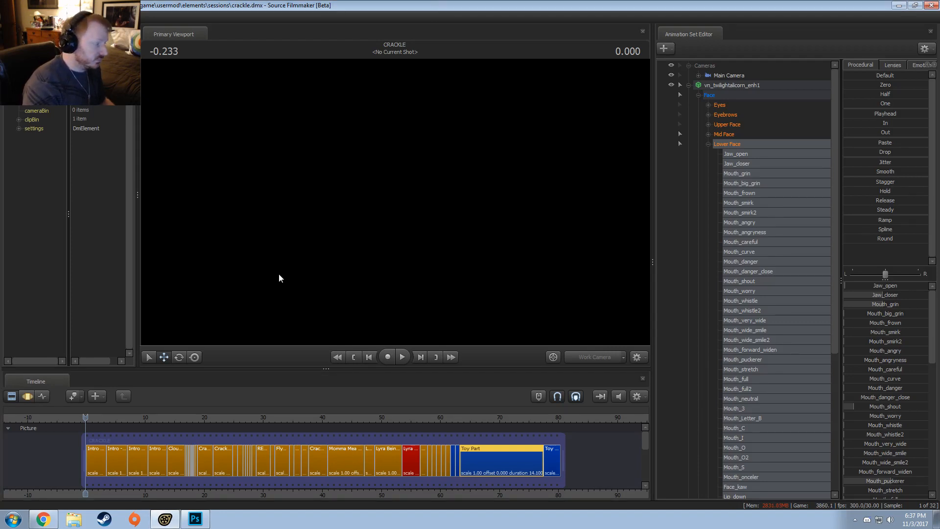
pyautogui.press('space')
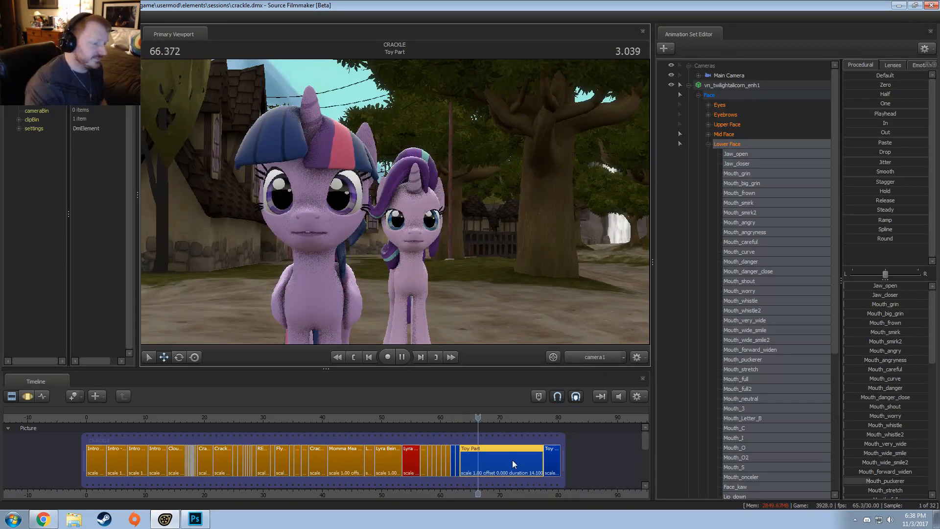
pyautogui.moveTo(451, 439); pyautogui.dragTo(357, 439, button='middle')
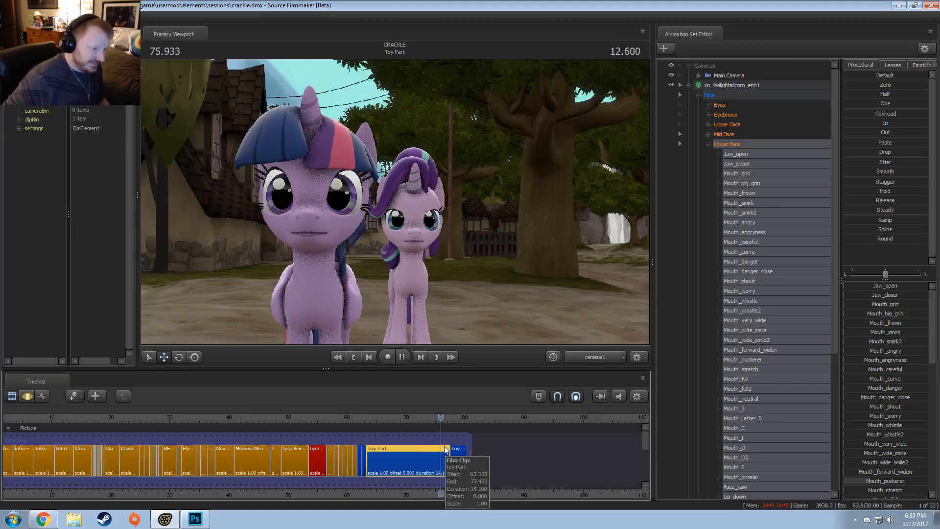
pyautogui.press('space')
# Mute the Toy Part2 clip and move the playhead back to 68.000
pyautogui.scroll(2, 434, 443)
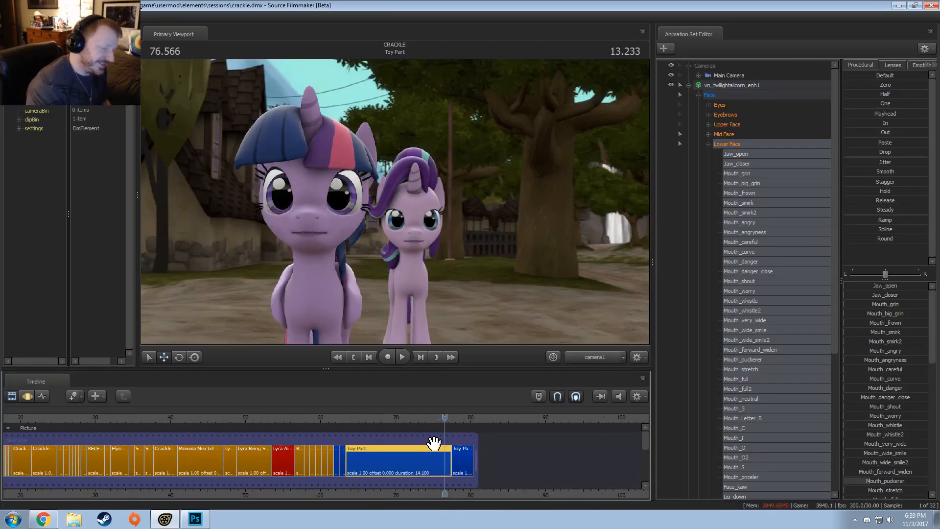
pyautogui.scroll(3, 434, 443)
pyautogui.click(499, 480)
pyautogui.rightClick(495, 471)
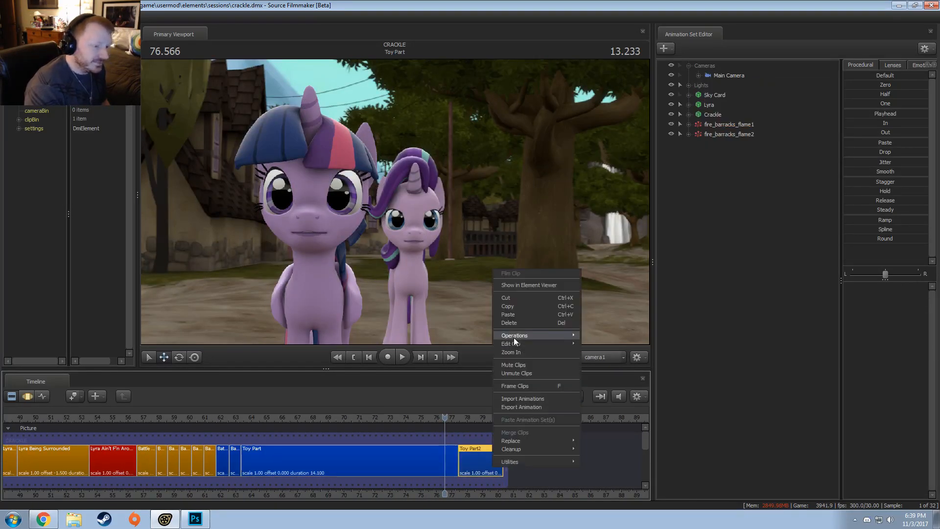
pyautogui.click(519, 367)
pyautogui.moveTo(445, 430); pyautogui.dragTo(313, 430)
pyautogui.scroll(-5, 281, 435)
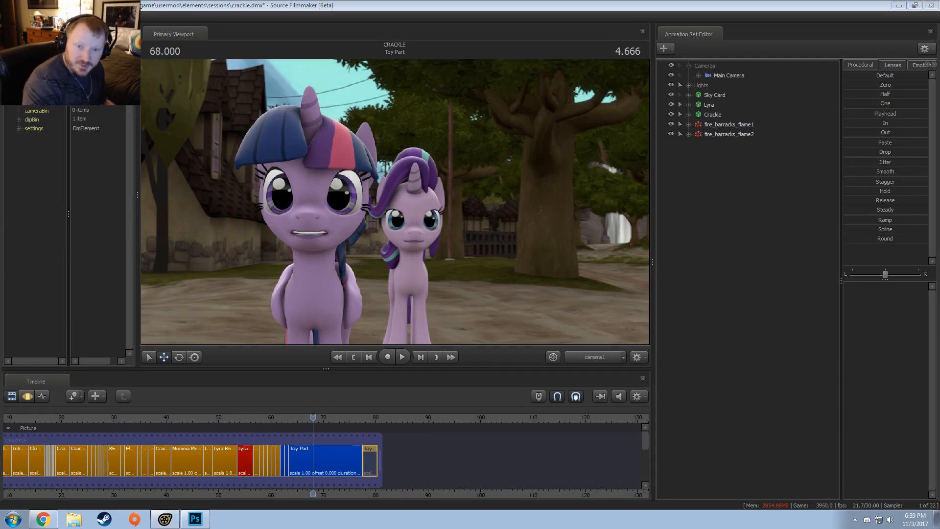
# Set the Toy Part clip's colour to red with RGB values 150, 0, 0
pyautogui.scroll(4, 258, 453)
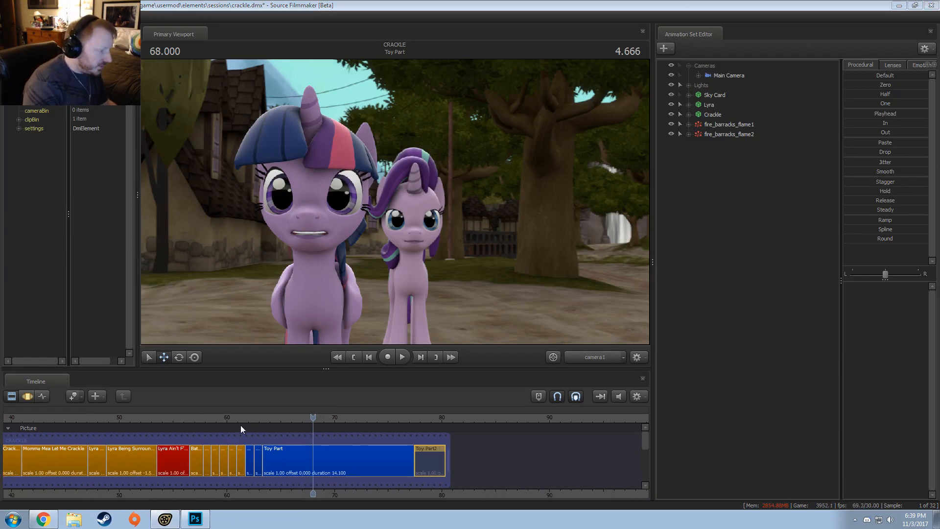
pyautogui.click(246, 427)
pyautogui.scroll(6, 365, 456)
pyautogui.scroll(-2, 366, 456)
pyautogui.click(330, 460)
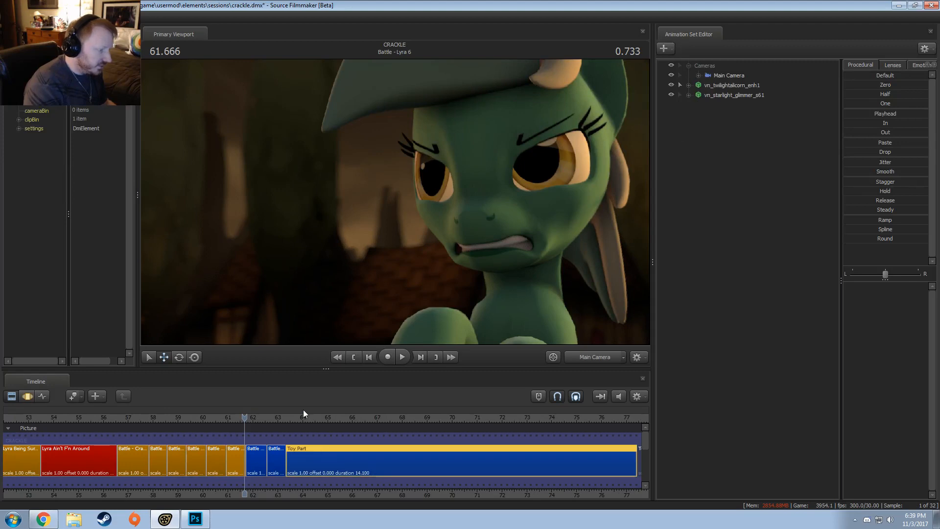
pyautogui.click(304, 416)
pyautogui.rightClick(320, 466)
pyautogui.moveTo(349, 342)
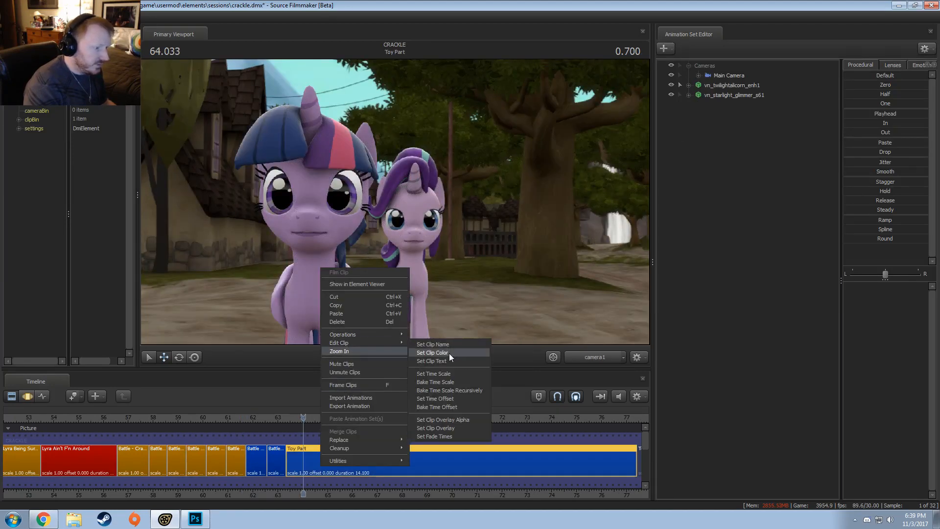
pyautogui.click(424, 352)
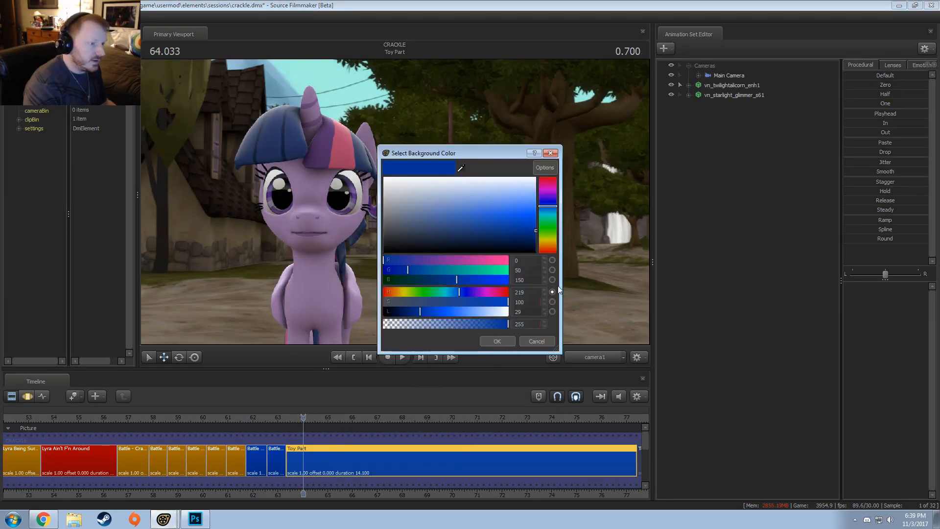
pyautogui.click(523, 259)
pyautogui.write('150')
pyautogui.press('Tab')
pyautogui.write('0')
pyautogui.press('Tab')
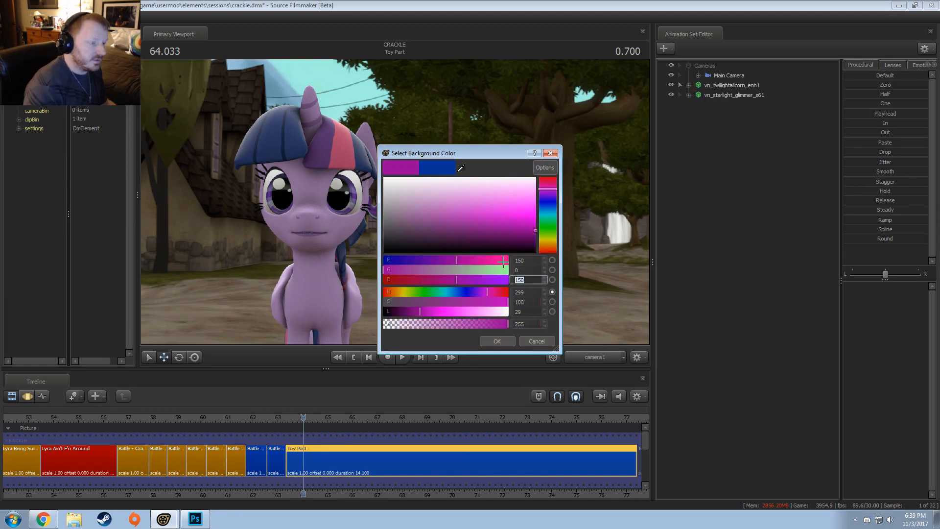
pyautogui.write('0')
pyautogui.press('Return')
# Select the Main Camera in the Motion Editor and set a time selection from about 66.2 to 70.4
pyautogui.press('F3')
pyautogui.scroll(3, 330, 482)
pyautogui.click(315, 480)
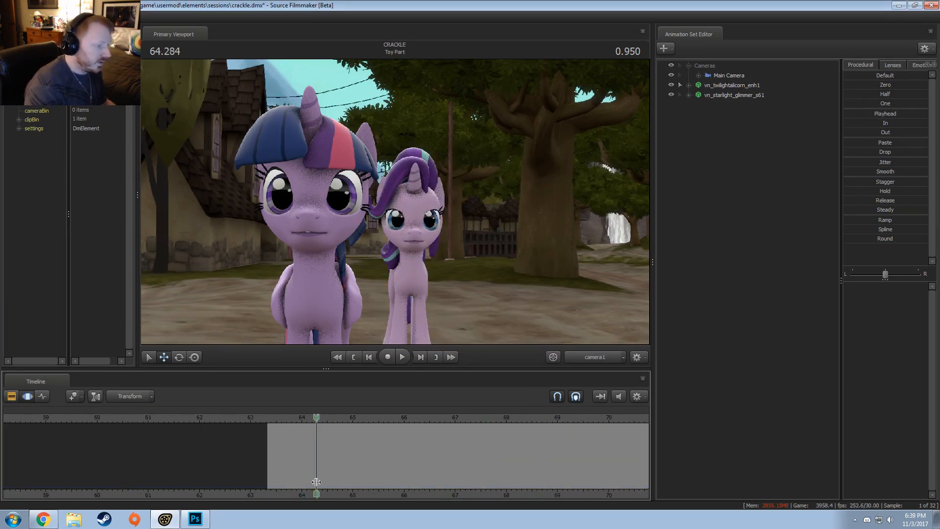
pyautogui.moveTo(315, 481); pyautogui.dragTo(159, 466, button='middle')
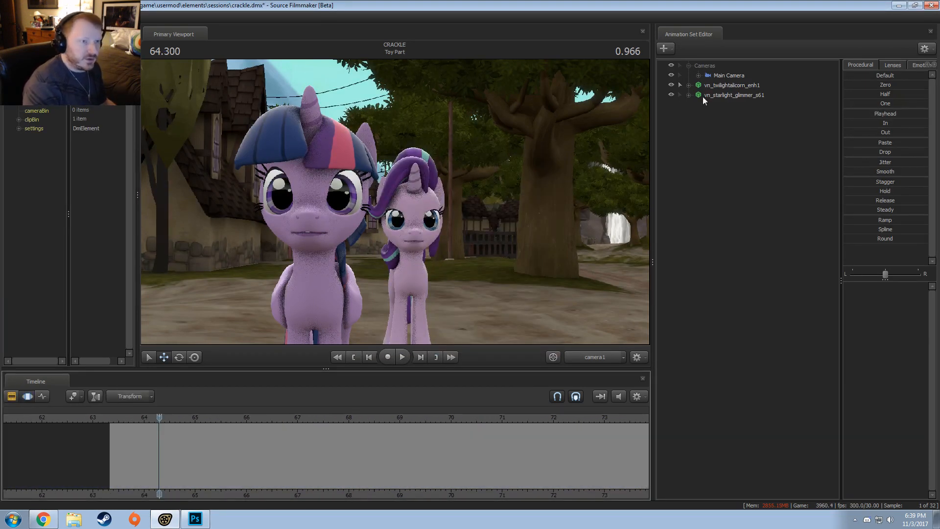
pyautogui.click(719, 78)
pyautogui.moveTo(175, 436); pyautogui.dragTo(393, 463)
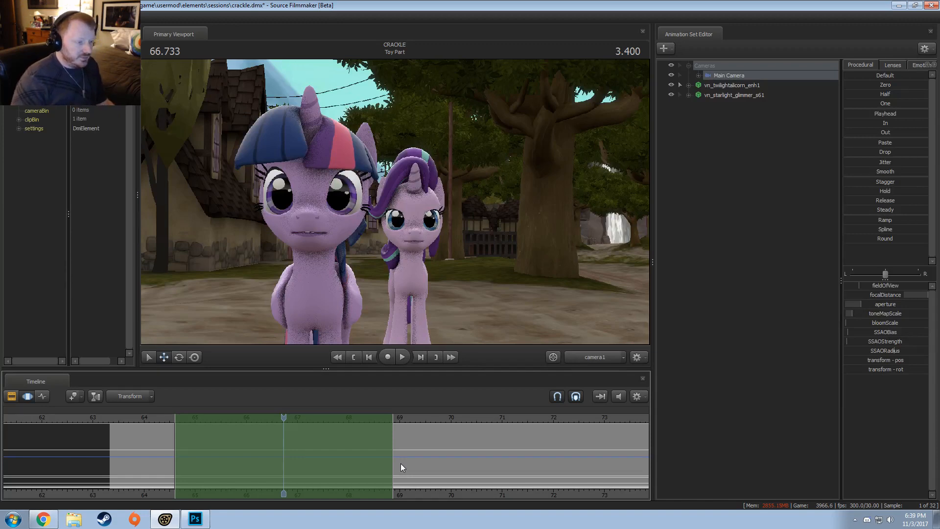
pyautogui.moveTo(318, 471); pyautogui.dragTo(392, 465)
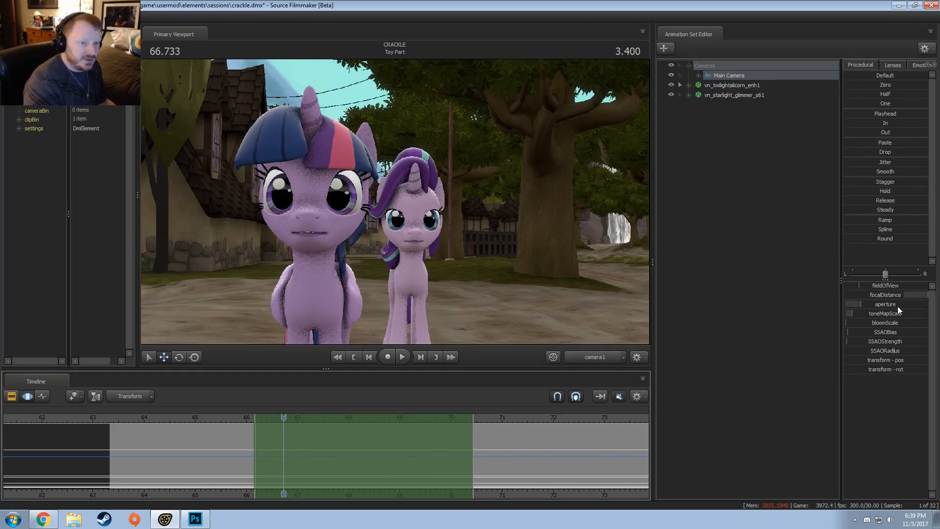
# Try changing the Main Camera's focalDistance within the time selection and shifting the edit earlier, then cancel it
pyautogui.moveTo(903, 295); pyautogui.dragTo(883, 310)
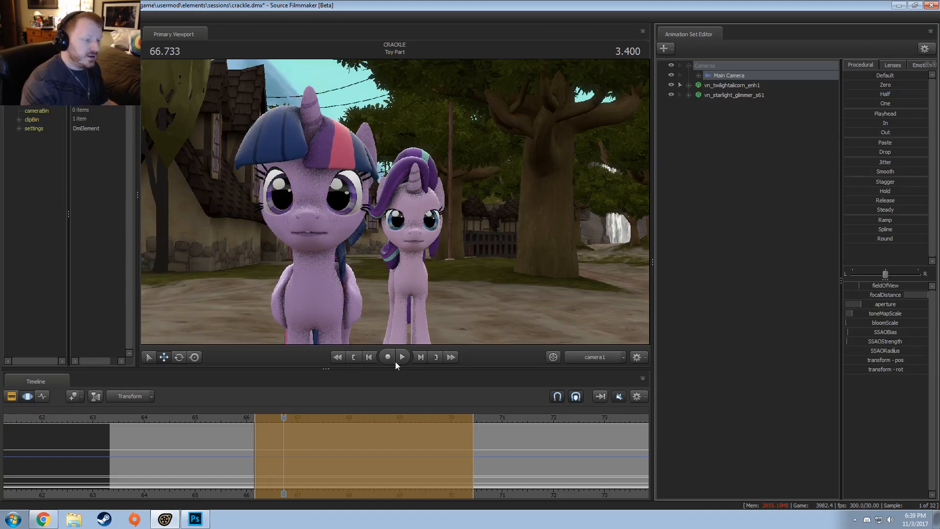
pyautogui.moveTo(378, 434); pyautogui.dragTo(353, 448)
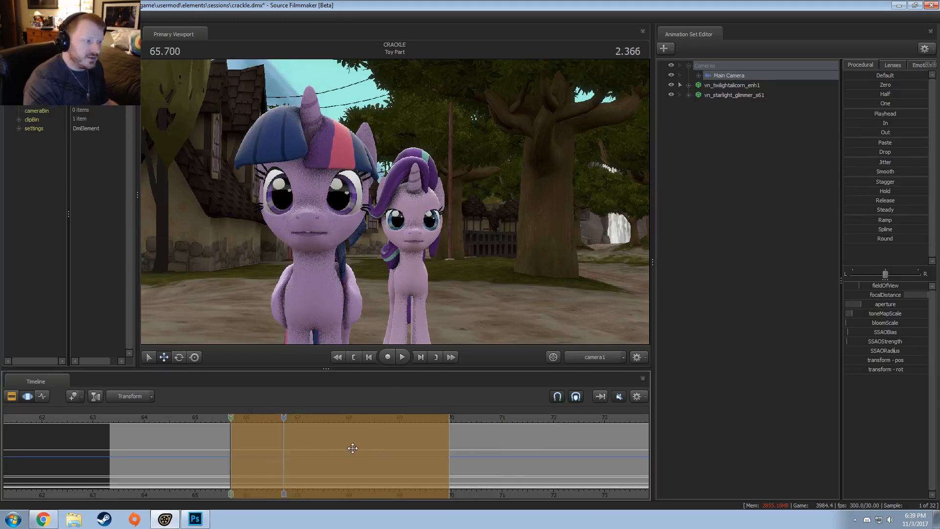
pyautogui.moveTo(284, 450); pyautogui.dragTo(490, 437)
pyautogui.press('Escape')
# Widen the time selection's falloff, then collapse the selection to 68.7 with falloff from about 67.7 to 69.7
pyautogui.scroll(6, 298, 447)
pyautogui.scroll(3, 297, 445)
pyautogui.scroll(3, 498, 425)
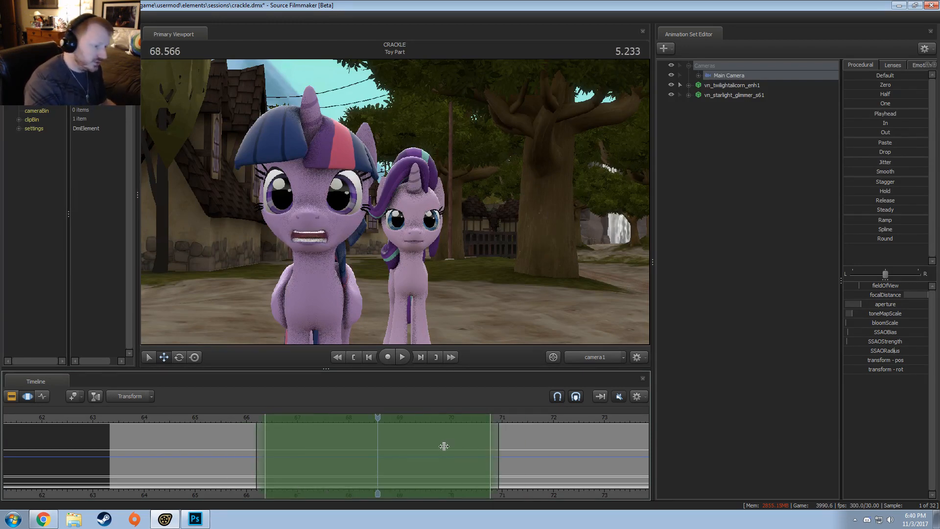
pyautogui.scroll(-1, 363, 460)
pyautogui.scroll(3, 227, 437)
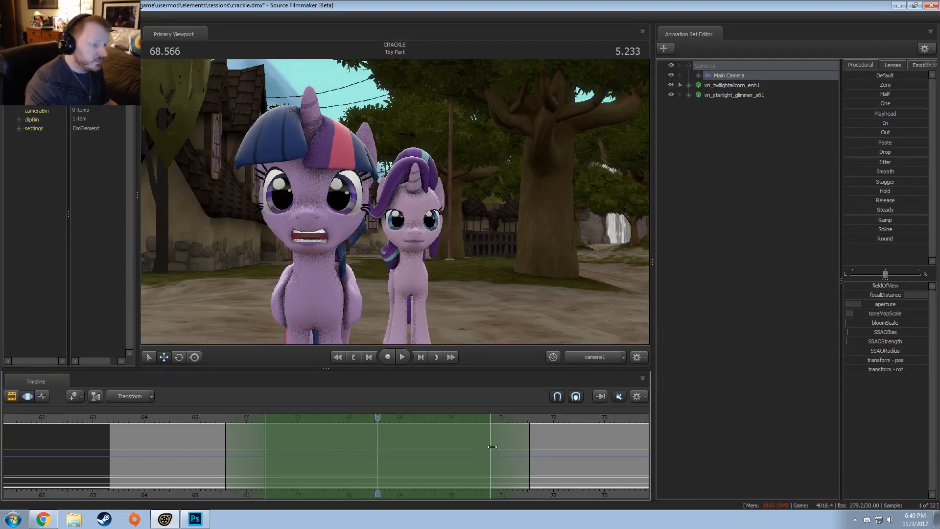
pyautogui.keyDown('shift'); pyautogui.click(385, 449); pyautogui.keyUp('shift')
pyautogui.scroll(8, 380, 445)
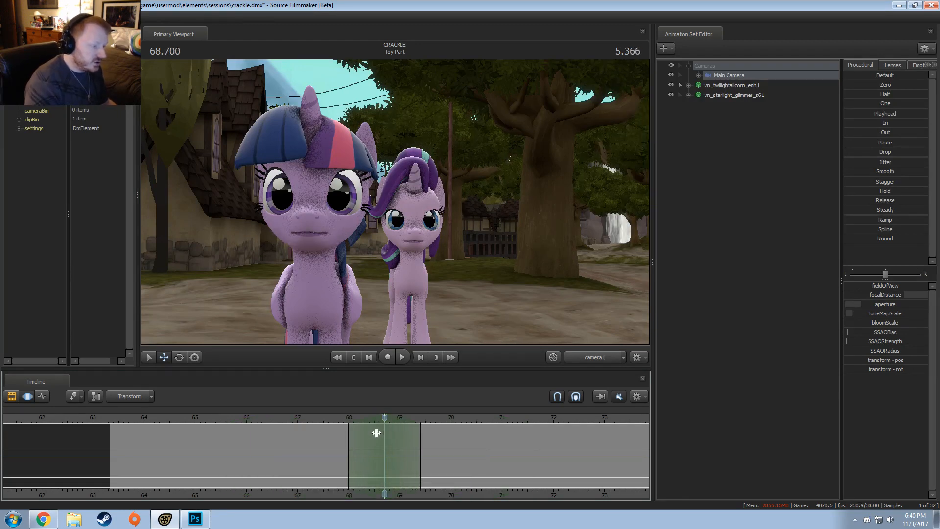
pyautogui.scroll(1, 380, 427)
# Try turning vn_starlight_glimmer_s61's eyes sideways with eyes_rightleft around 68.7 and shifting the change earlier to about 66.15
pyautogui.click(748, 95)
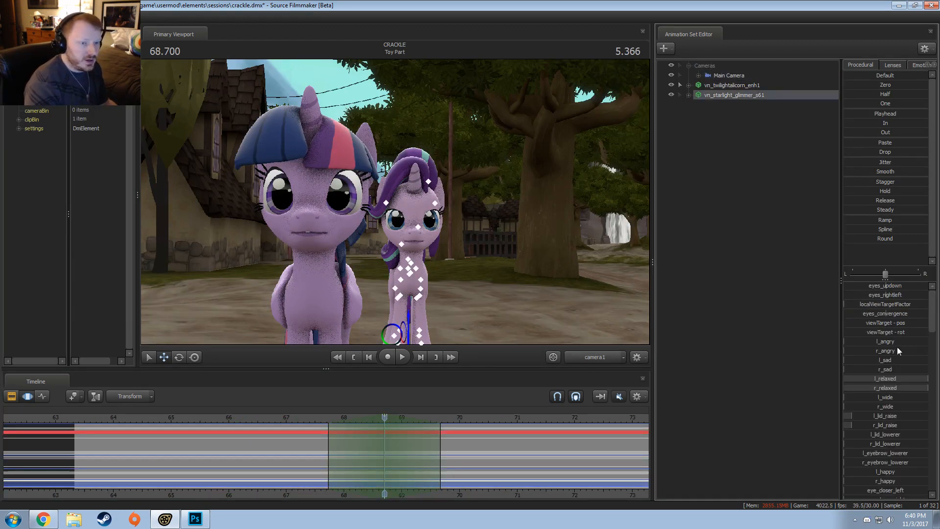
pyautogui.click(887, 295)
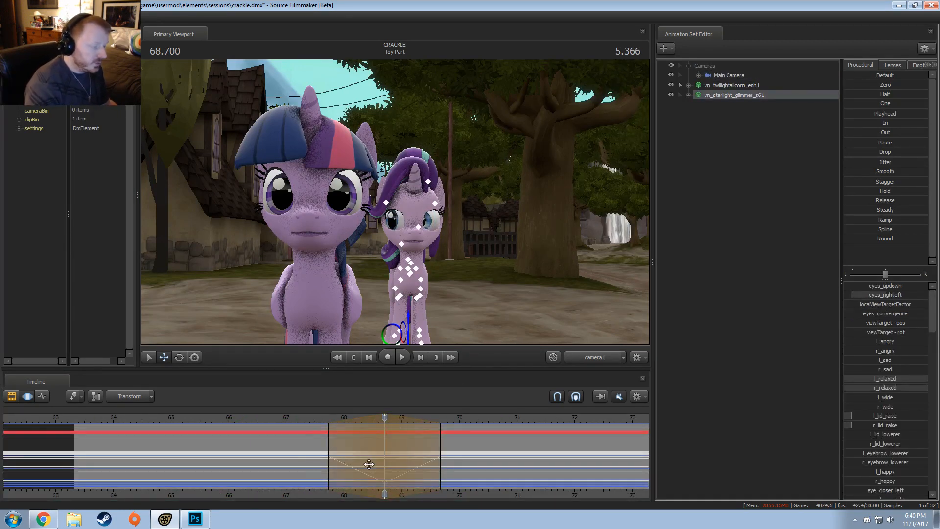
pyautogui.moveTo(375, 417); pyautogui.dragTo(227, 447)
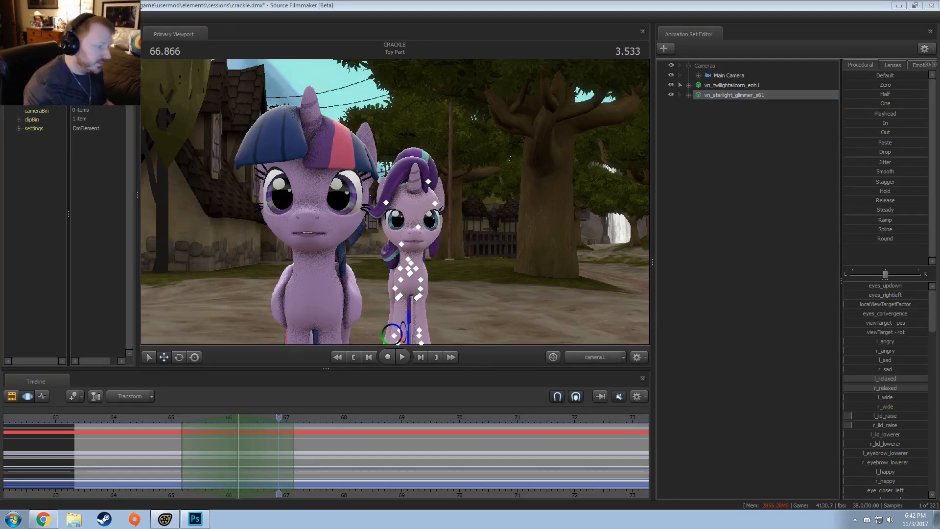
# Examine the colour-coded clips across the whole sequence, with the playhead near the start of the Toy Part shot at 63.500
pyautogui.press('F2')
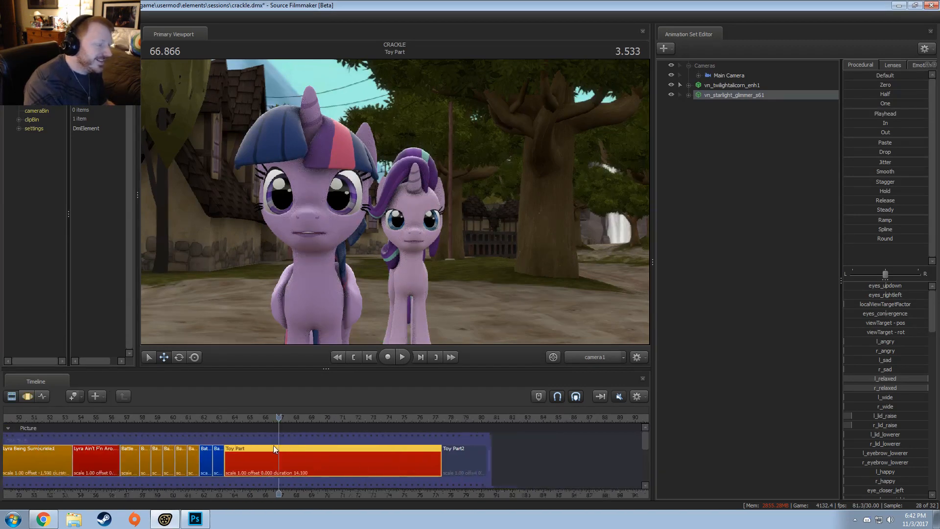
pyautogui.click(239, 419)
pyautogui.scroll(-10, 251, 451)
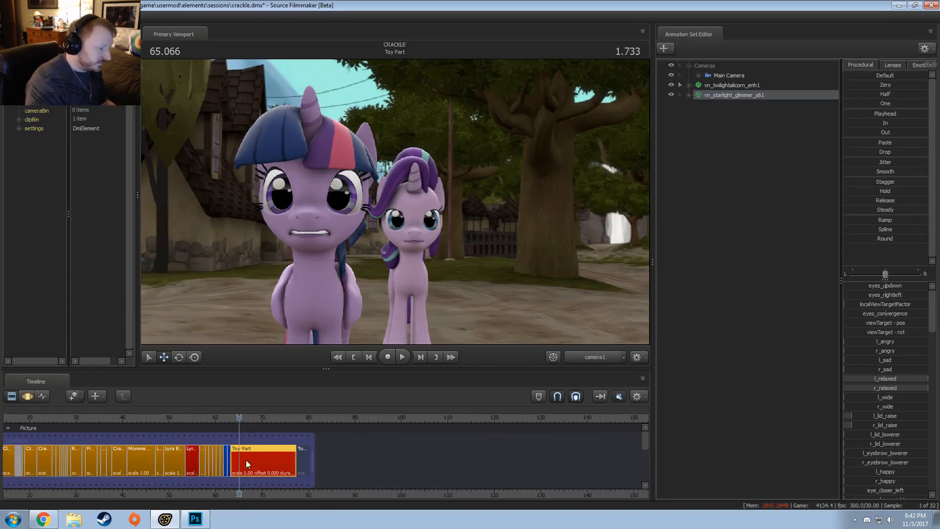
pyautogui.scroll(9, 242, 461)
pyautogui.click(209, 420)
pyautogui.scroll(-7, 225, 451)
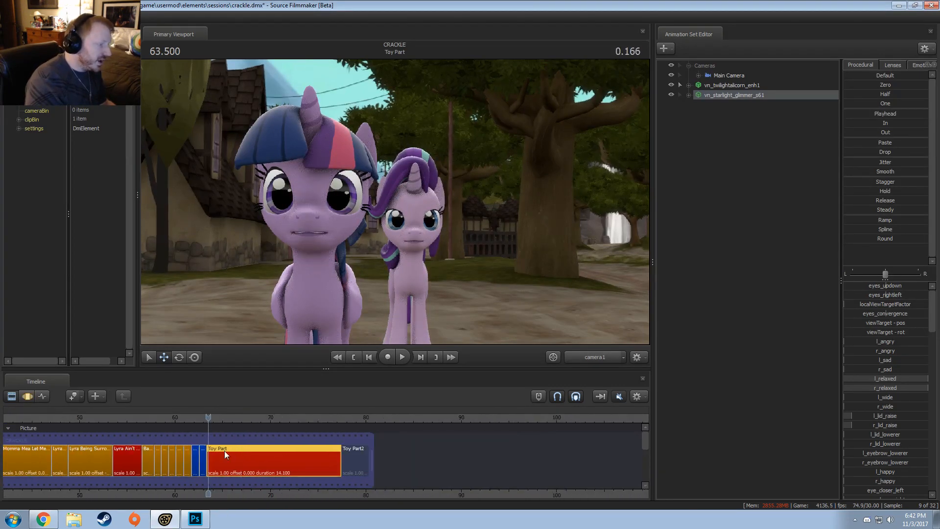
pyautogui.moveTo(74, 451); pyautogui.dragTo(250, 443, button='middle')
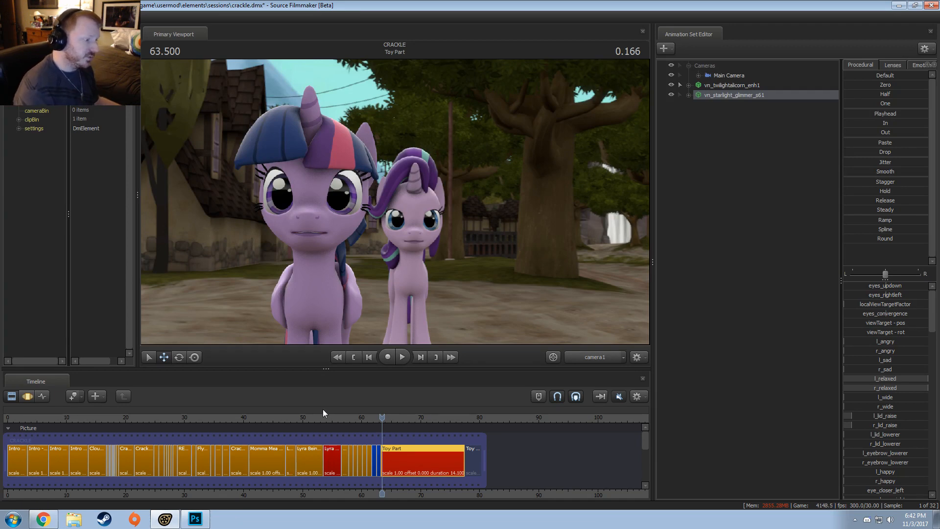
pyautogui.scroll(8, 338, 424)
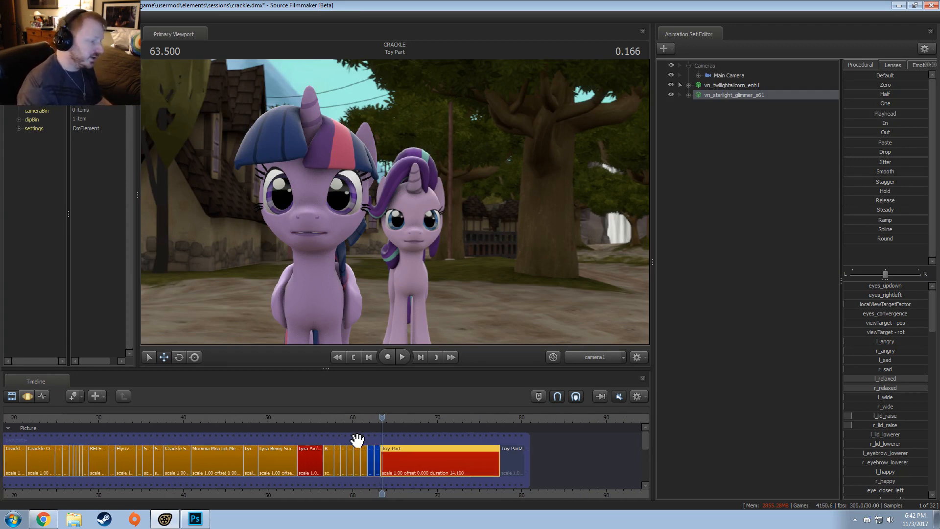
# Play back the start of the Toy Part shot through camera1, from 63.433 to about 69
pyautogui.scroll(3, 380, 463)
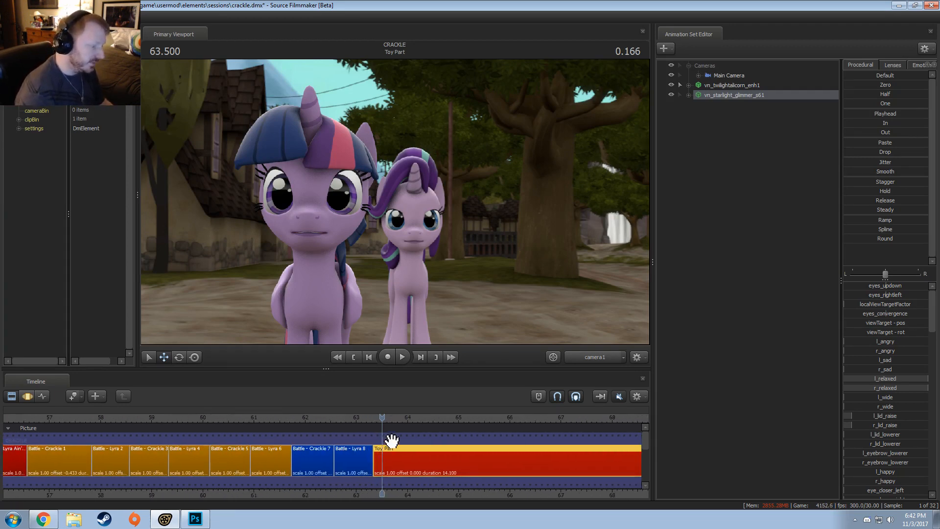
pyautogui.moveTo(405, 490); pyautogui.dragTo(193, 415, button='middle')
pyautogui.press('space')
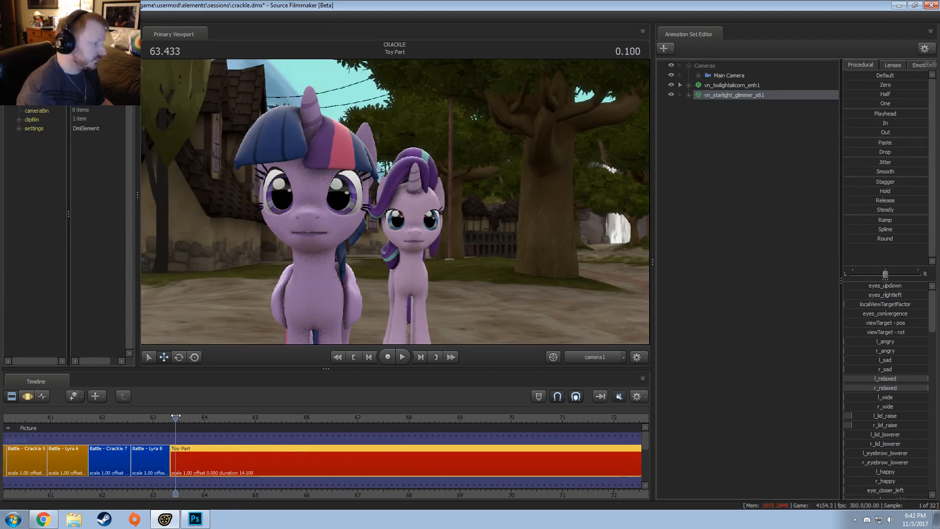
pyautogui.press('space')
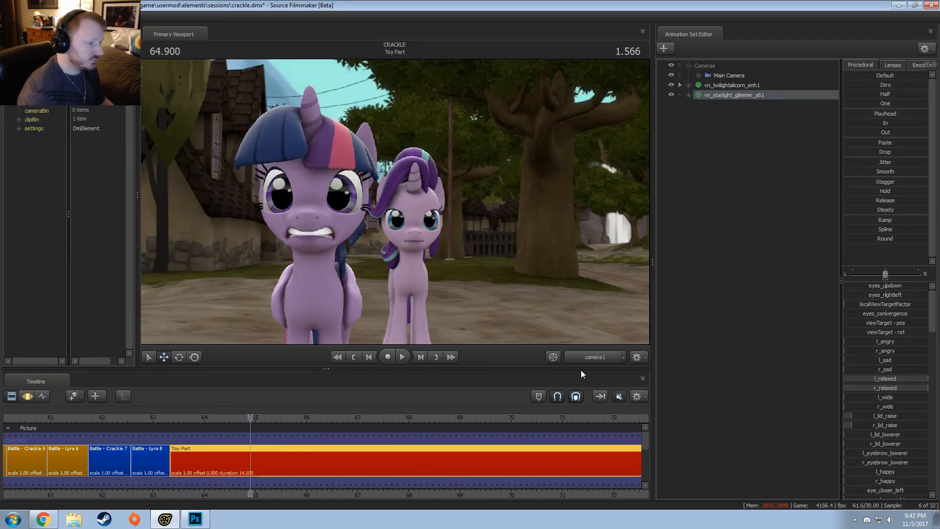
pyautogui.press('space')
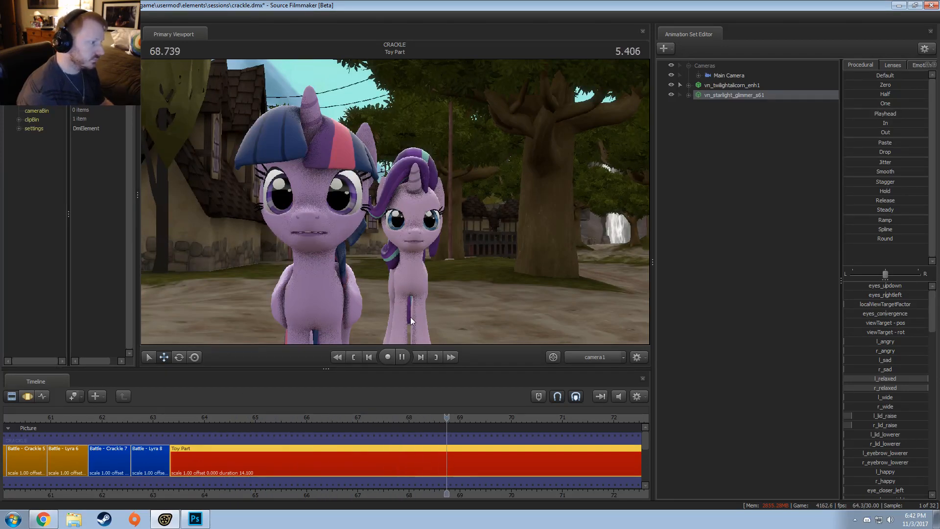
pyautogui.press('space')
pyautogui.moveTo(431, 295); pyautogui.dragTo(394, 309)
pyautogui.click(467, 271)
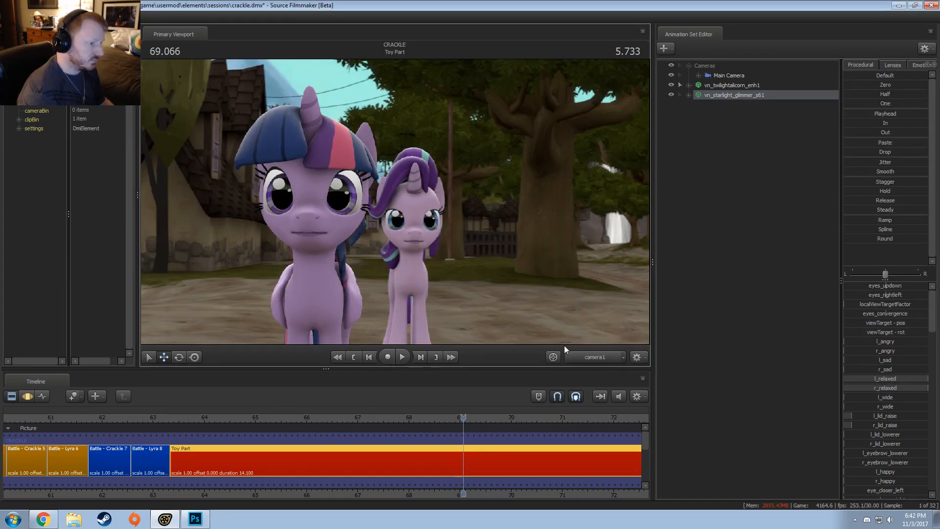
# Switch the viewport to the Work Camera, frame vn_twilightalicorn_enh1's mouth in close-up, and open the Motion Editor at 68.666
pyautogui.click(595, 357)
pyautogui.moveTo(441, 186); pyautogui.dragTo(480, 261)
pyautogui.scroll(-3, 425, 422)
pyautogui.click(407, 421)
pyautogui.press('space')
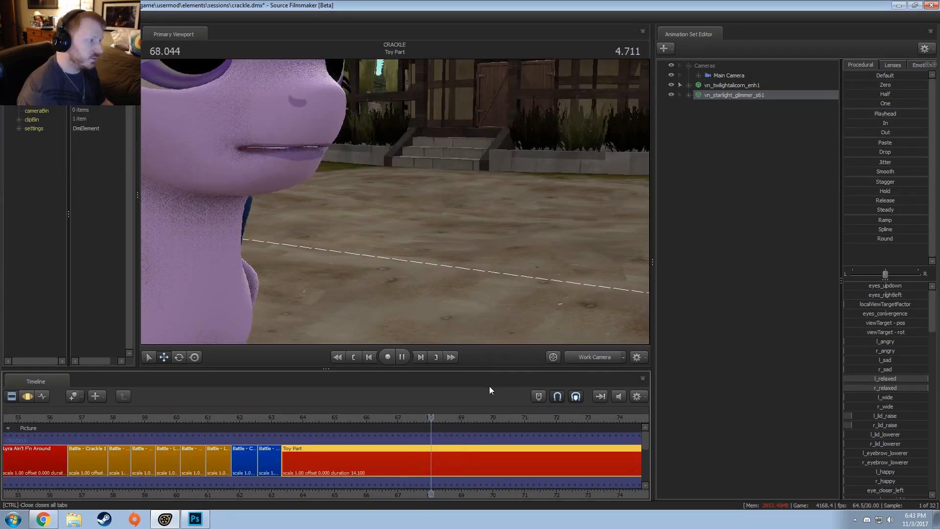
pyautogui.press('F3')
pyautogui.press('space')
pyautogui.moveTo(442, 268); pyautogui.dragTo(407, 301)
pyautogui.scroll(2, 405, 474)
pyautogui.moveTo(405, 474)
pyautogui.mouseDown()
pyautogui.moveTo(426, 466)
pyautogui.moveTo(432, 446)
pyautogui.moveTo(441, 464)
pyautogui.moveTo(471, 456)
pyautogui.mouseUp()
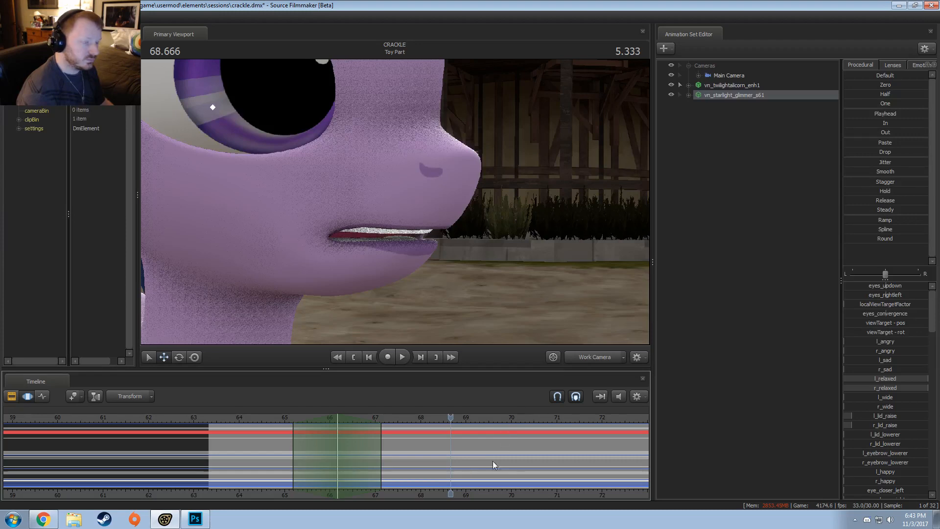
# Expand the Face group of vn_twilightalicorn_enh1, select its Lower Face controls, and focus the timeline on the lip-sync curves before 68.7
pyautogui.click(690, 85)
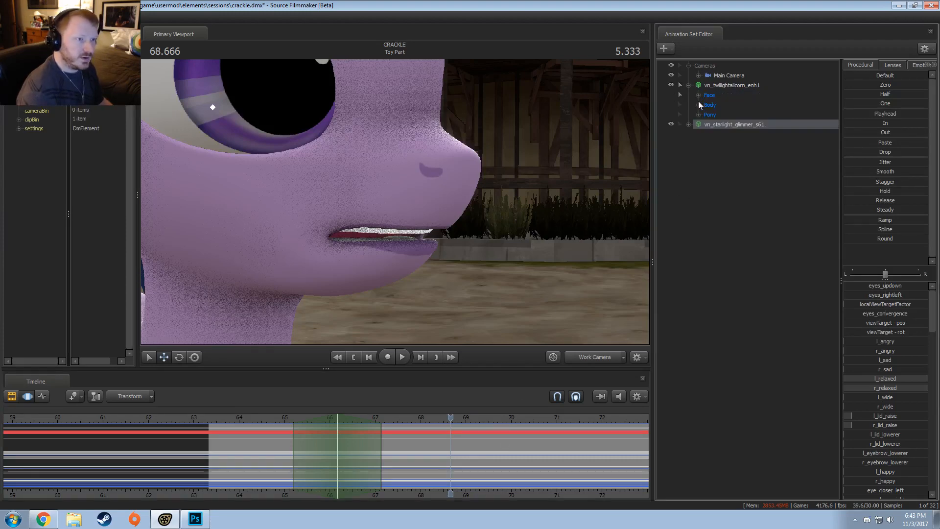
pyautogui.click(699, 95)
pyautogui.click(727, 144)
pyautogui.scroll(10, 405, 474)
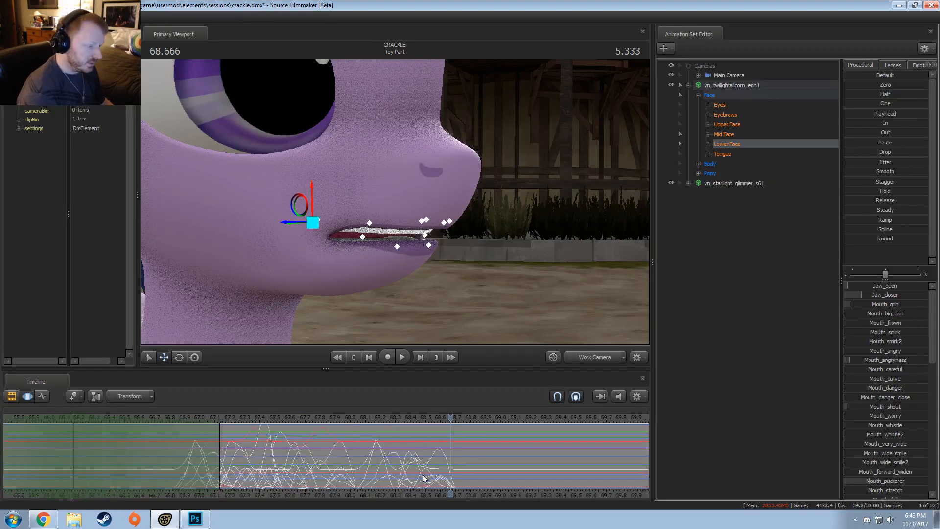
# Apply a procedural preset to the Lower Face motion within a time selection from about 68.37 to 68.57, and play it back
pyautogui.moveTo(404, 474)
pyautogui.mouseDown(button='middle')
pyautogui.moveTo(416, 471)
pyautogui.moveTo(358, 468)
pyautogui.moveTo(401, 465)
pyautogui.mouseUp(button='middle')
pyautogui.moveTo(398, 466); pyautogui.dragTo(346, 472)
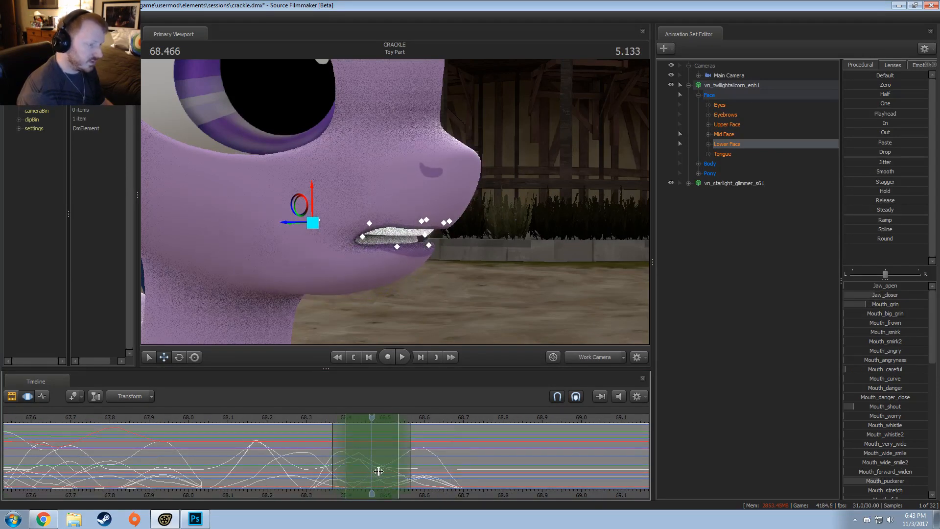
pyautogui.click(891, 234)
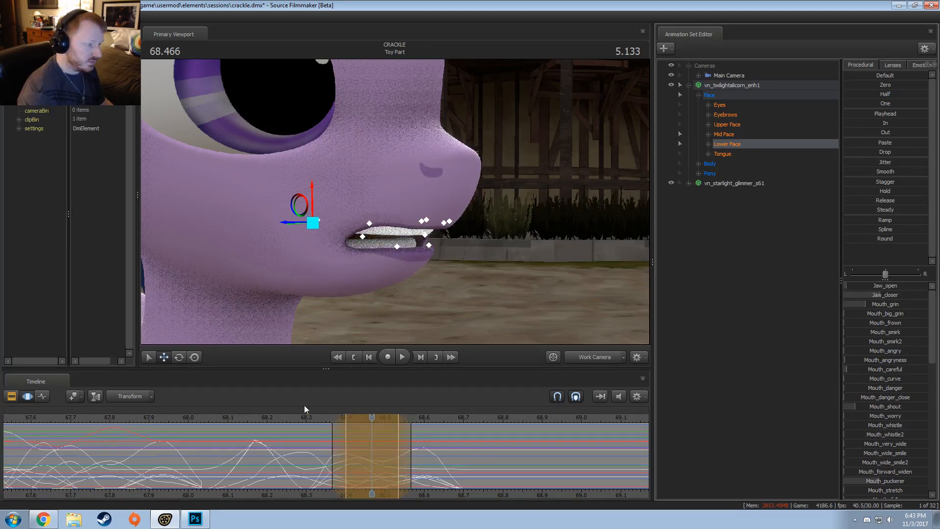
pyautogui.press('space')
# Make a short time selection centred on 68.133, spanning about 68.07 to 68.2
pyautogui.moveTo(287, 422); pyautogui.dragTo(239, 452)
pyautogui.press('Escape')
pyautogui.keyDown('shift'); pyautogui.scroll(3, 251, 459); pyautogui.keyUp('shift')
pyautogui.press('Escape')
pyautogui.keyDown('shift'); pyautogui.scroll(1, 241, 448); pyautogui.keyUp('shift')
pyautogui.scroll(1, 241, 450)
pyautogui.keyDown('shift'); pyautogui.scroll(1, 245, 451); pyautogui.keyUp('shift')
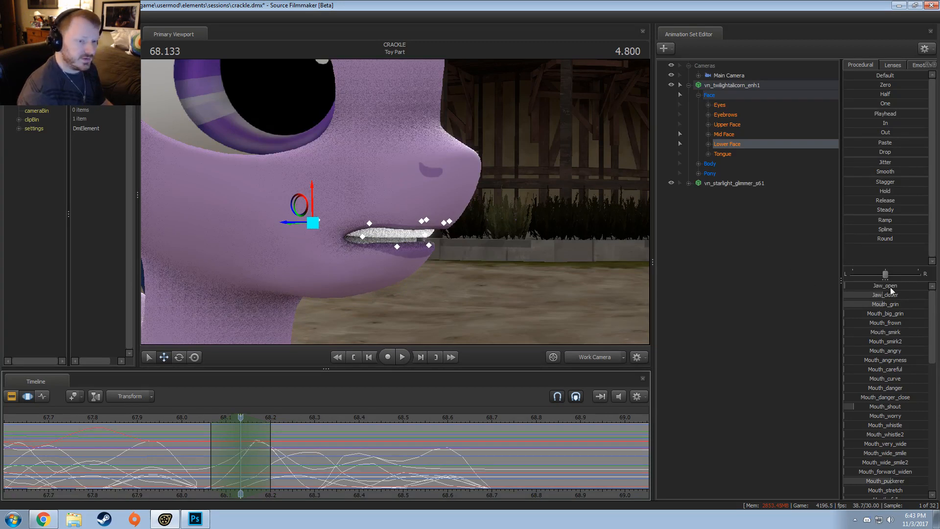
# Try changing Jaw_closer and raising Mouth_danger around 68.133, undoing each change
pyautogui.moveTo(893, 295); pyautogui.dragTo(893, 296)
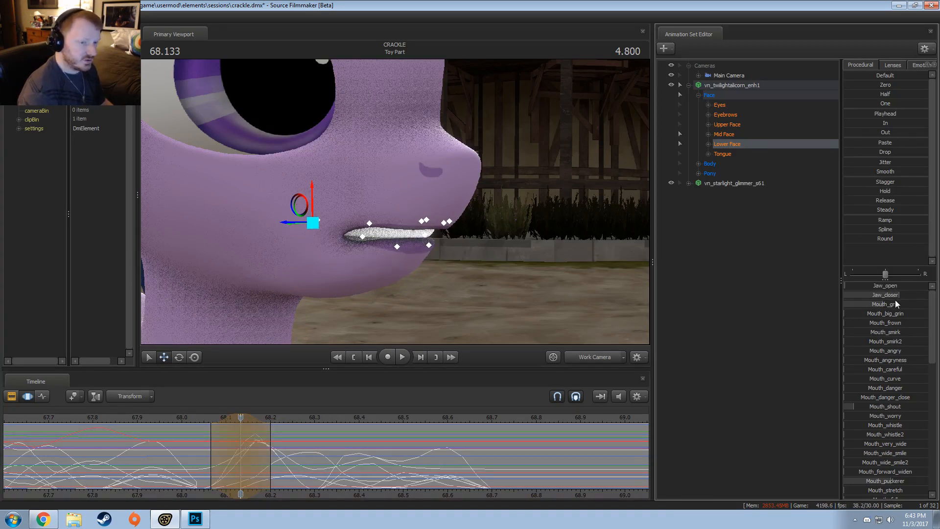
pyautogui.hotkey('ctrl', 'z')
pyautogui.moveTo(886, 390); pyautogui.dragTo(911, 389)
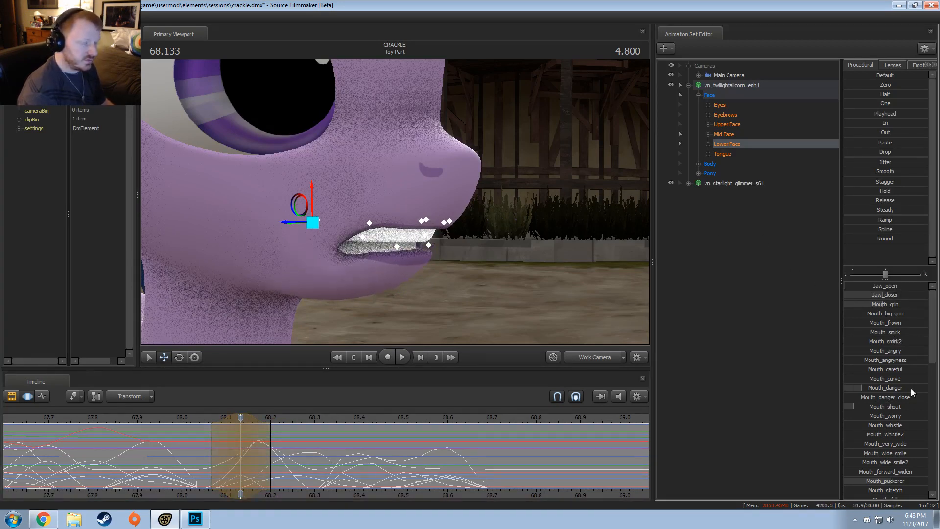
pyautogui.hotkey('ctrl', 'z')
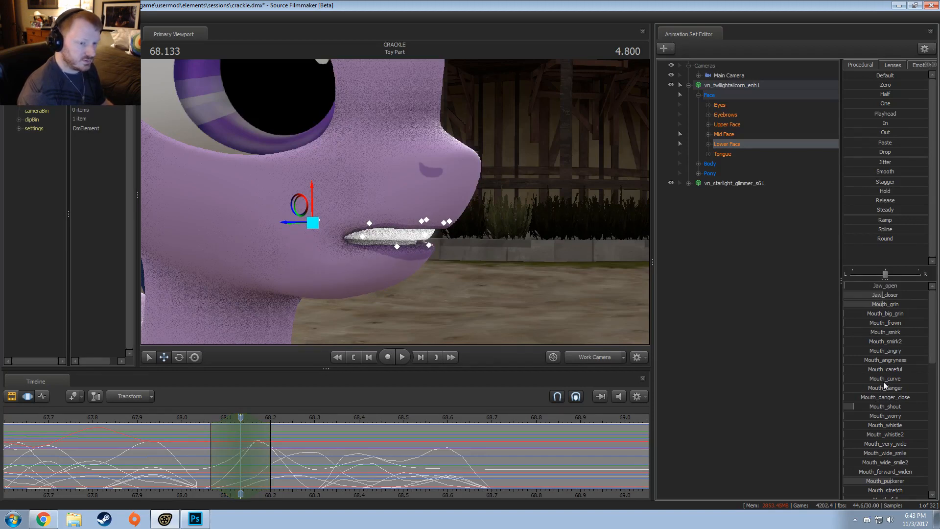
# Raise Mouth_curve and Mouth_big_grin slightly around 68.133, and scrub across the adjusted mouth shape
pyautogui.moveTo(889, 381); pyautogui.dragTo(903, 381)
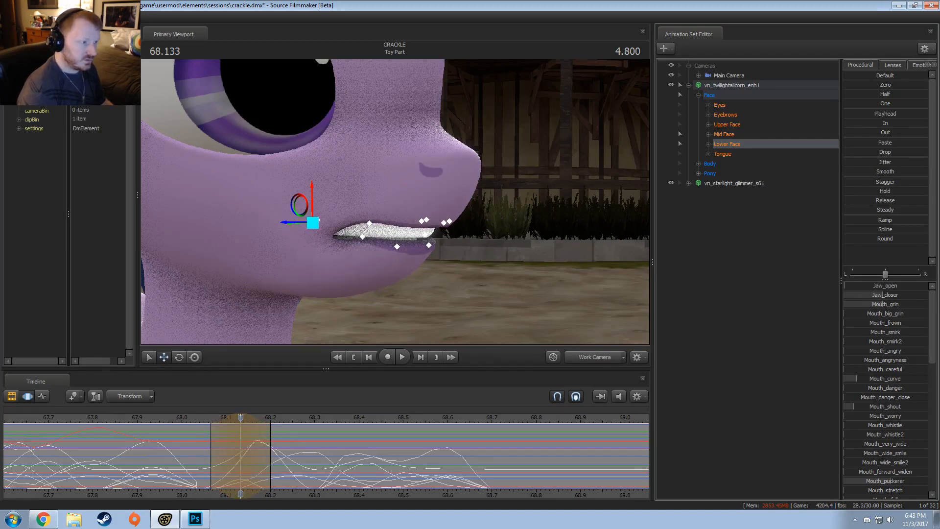
pyautogui.moveTo(889, 314); pyautogui.dragTo(901, 313)
pyautogui.click(240, 462)
pyautogui.moveTo(240, 462); pyautogui.dragTo(288, 451)
# Lower Mouth_puckerer at 68.333 within a time selection from about 68.2 to 68.47
pyautogui.click(332, 447)
pyautogui.scroll(3, 333, 447)
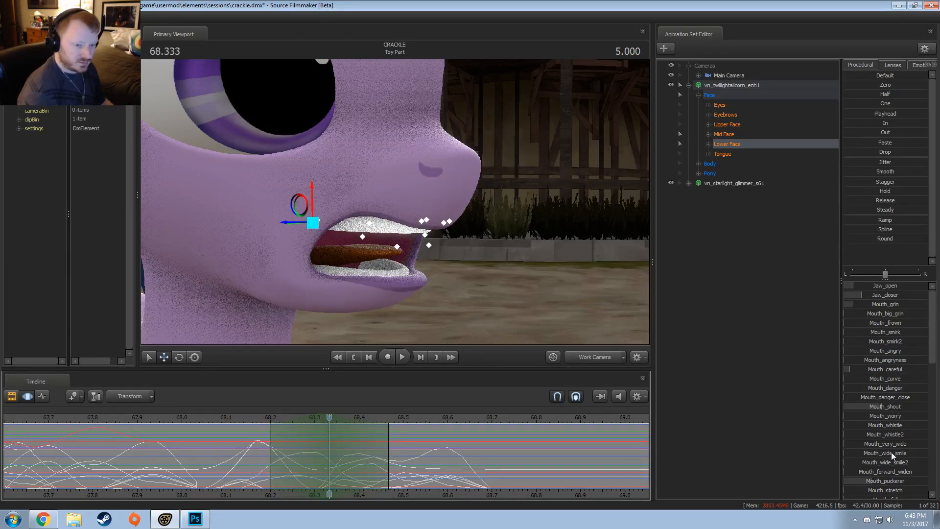
pyautogui.moveTo(883, 482); pyautogui.dragTo(857, 482)
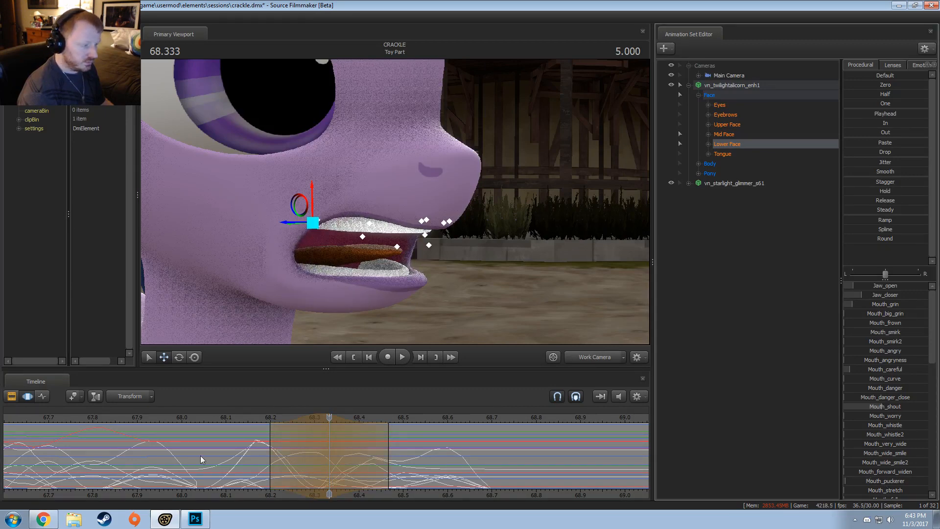
pyautogui.moveTo(201, 460); pyautogui.dragTo(329, 451)
# Shift the Mouth_puckerer edit earlier to 68.3, check it by scrubbing, and move it later again
pyautogui.moveTo(311, 419); pyautogui.dragTo(296, 420)
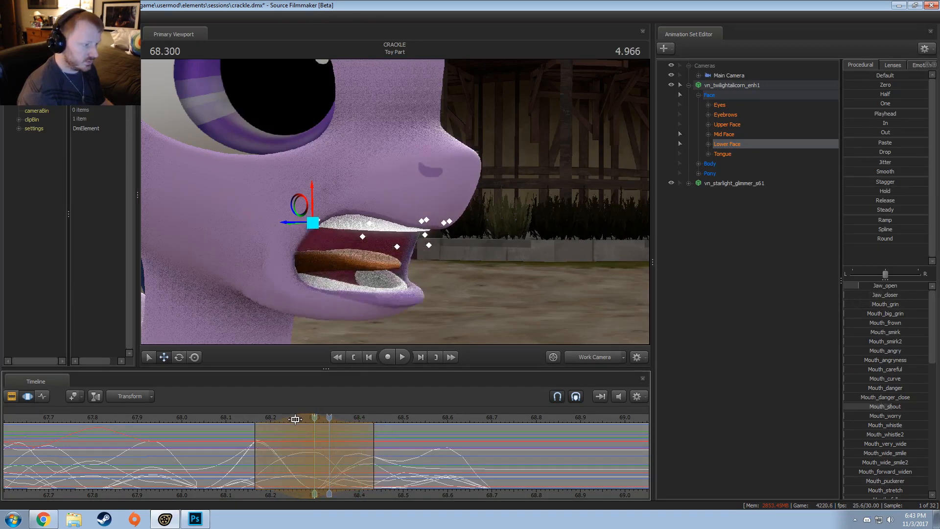
pyautogui.keyDown('shift'); pyautogui.scroll(-1, 296, 420); pyautogui.keyUp('shift')
pyautogui.moveTo(308, 460); pyautogui.dragTo(329, 466)
pyautogui.keyDown('shift'); pyautogui.scroll(1, 304, 418); pyautogui.keyUp('shift')
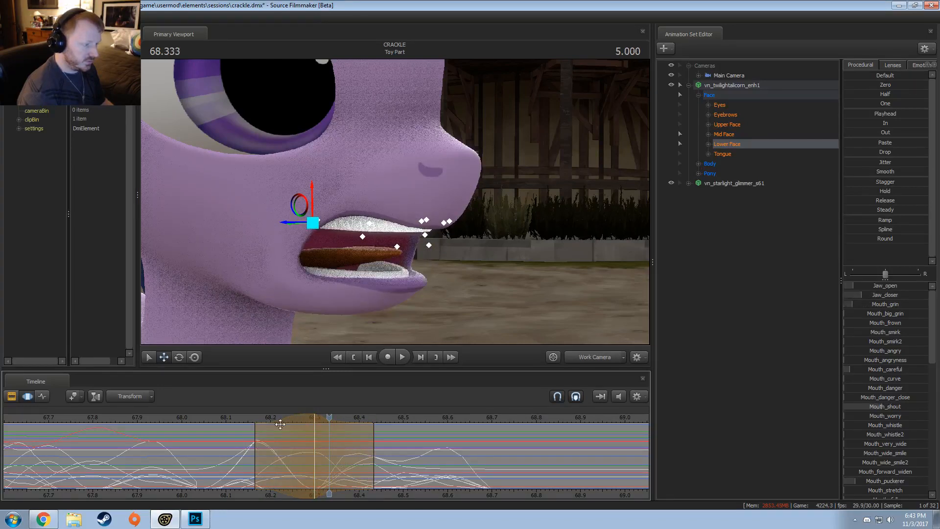
pyautogui.moveTo(284, 421); pyautogui.dragTo(301, 418)
# Lower Mouth_angryness and Jaw_closer slightly at 68.533 within a time selection from about 68.47 to 68.6
pyautogui.moveTo(196, 457); pyautogui.dragTo(417, 459)
pyautogui.press('Escape')
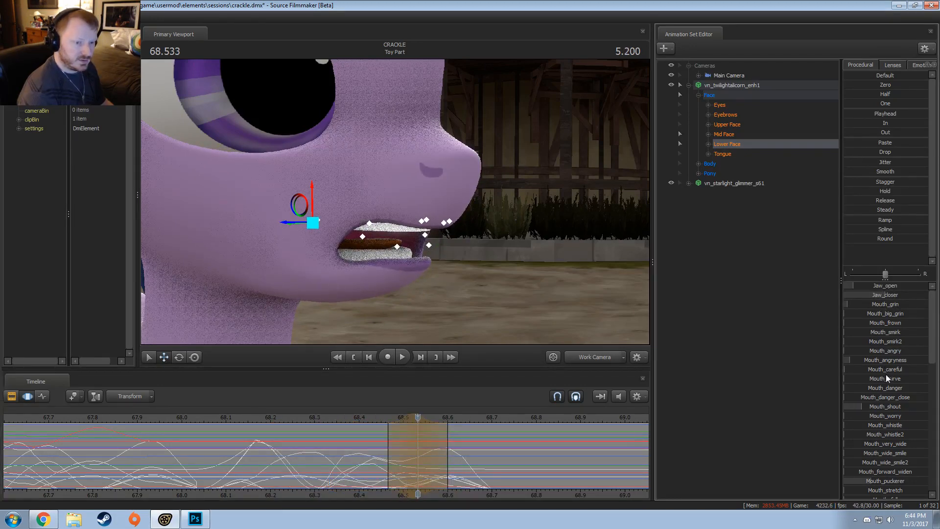
pyautogui.moveTo(887, 361); pyautogui.dragTo(882, 361)
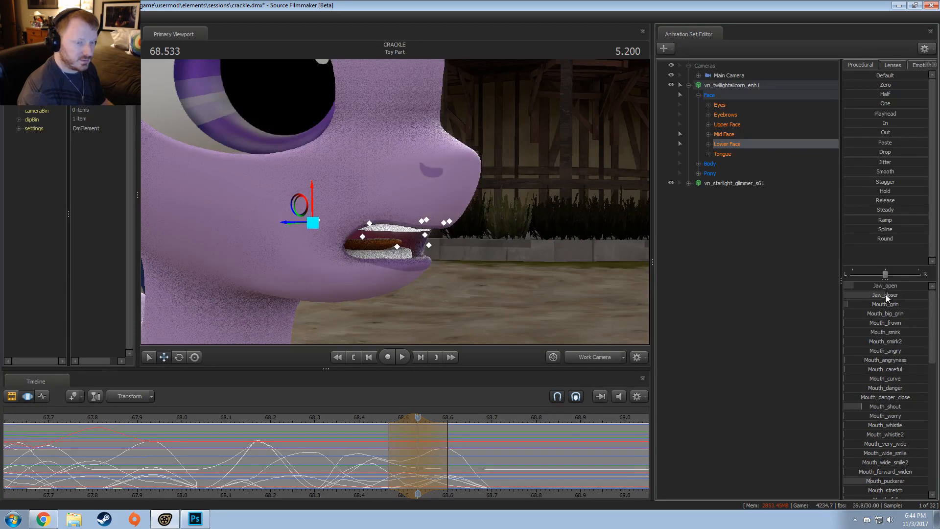
pyautogui.moveTo(886, 295); pyautogui.dragTo(880, 295)
# Move the time selection to 68.7, spanning about 68.6 to 68.8, and scrub over the mouth closing
pyautogui.moveTo(389, 460); pyautogui.dragTo(484, 475)
pyautogui.scroll(2, 484, 474)
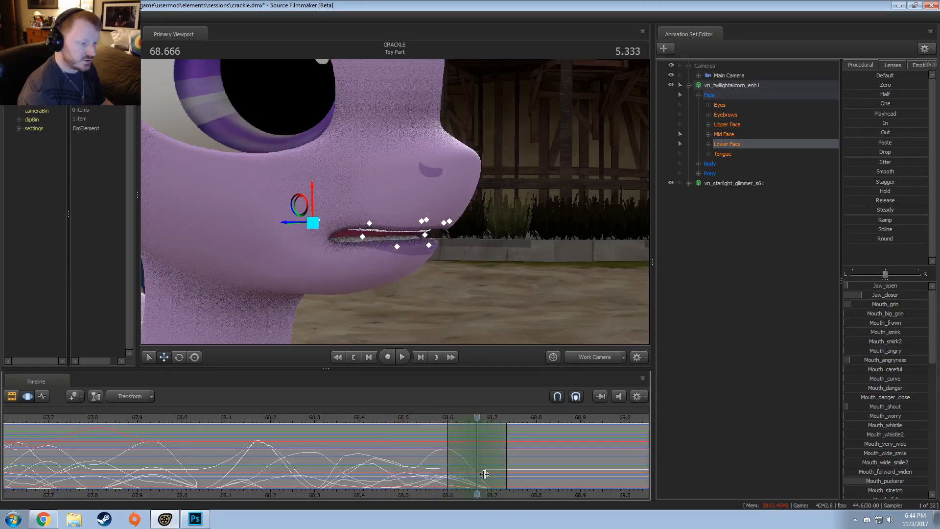
pyautogui.click(485, 474)
pyautogui.scroll(3, 486, 474)
pyautogui.moveTo(470, 485); pyautogui.dragTo(345, 482, button='middle')
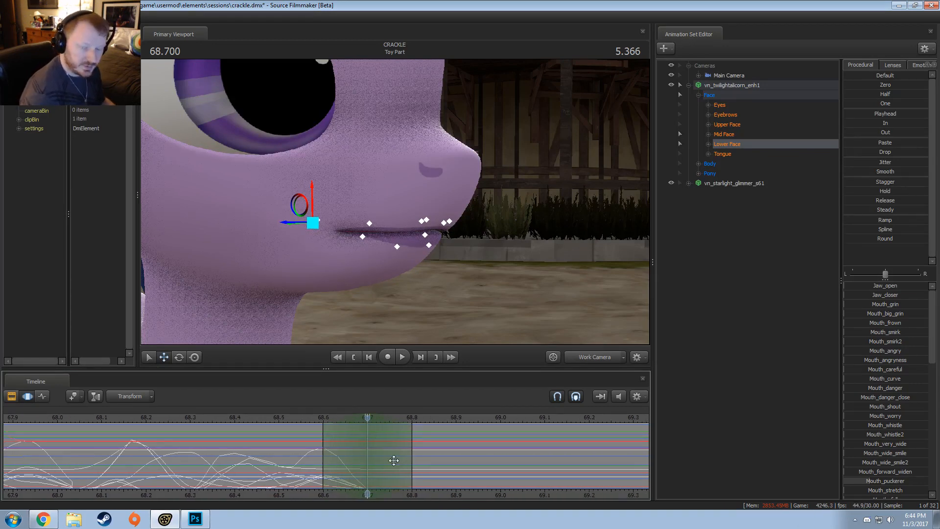
pyautogui.click(338, 456)
pyautogui.moveTo(338, 456); pyautogui.dragTo(371, 457)
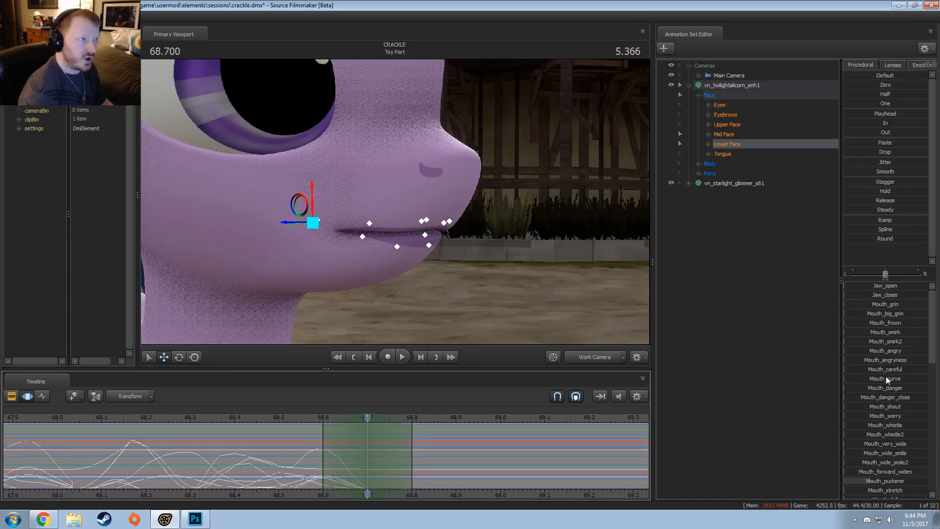
# Play back the mouth movement from about 68.18 to the end of the spoken line
pyautogui.click(136, 418)
pyautogui.press('space')
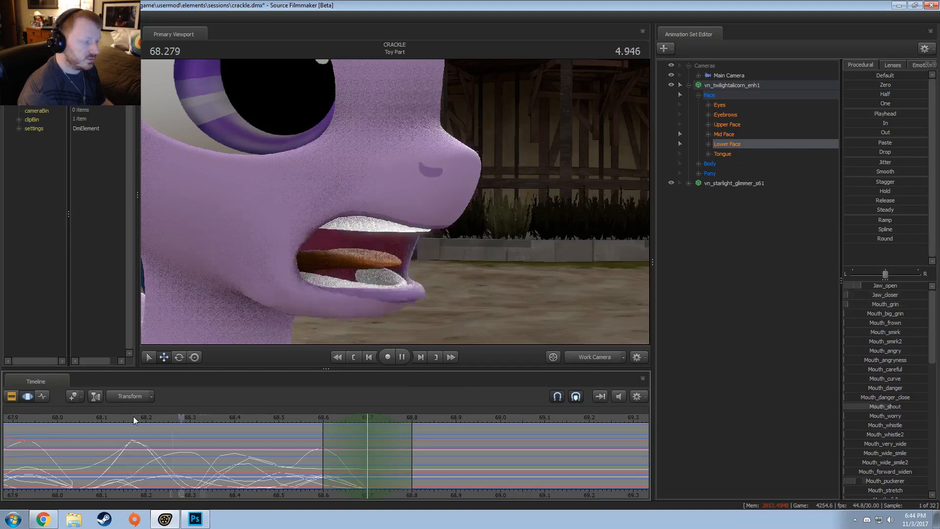
pyautogui.press('space')
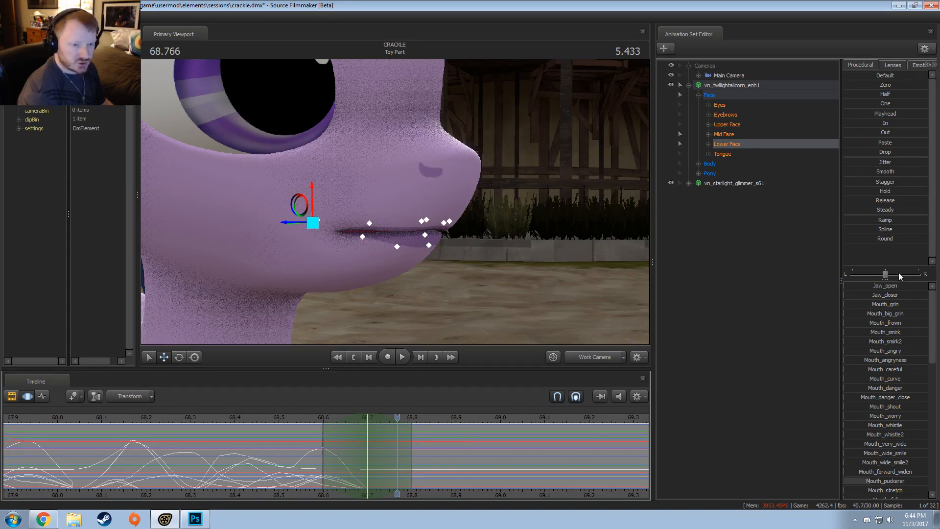
# Raise Mouth_grin, Mouth_danger and Jaw_closer slightly within the time selection around 68.7
pyautogui.moveTo(883, 301); pyautogui.dragTo(907, 312)
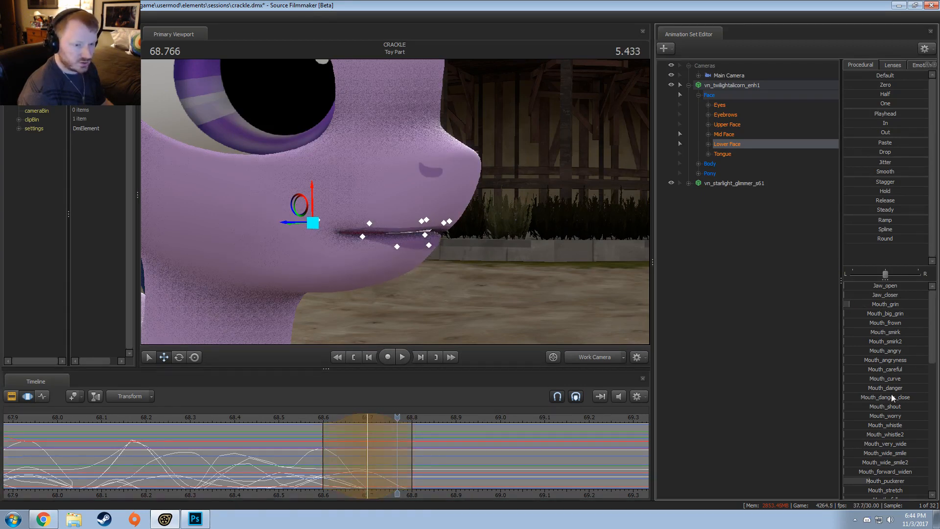
pyautogui.moveTo(891, 418)
pyautogui.mouseDown()
pyautogui.moveTo(910, 418)
pyautogui.moveTo(890, 425)
pyautogui.mouseUp()
pyautogui.moveTo(888, 388); pyautogui.dragTo(903, 388)
pyautogui.click(884, 294)
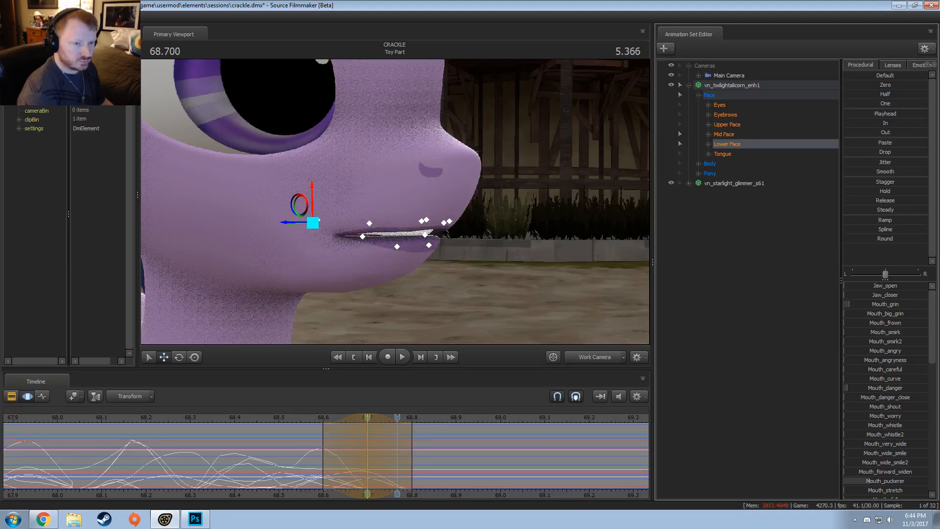
pyautogui.moveTo(883, 294); pyautogui.dragTo(919, 305)
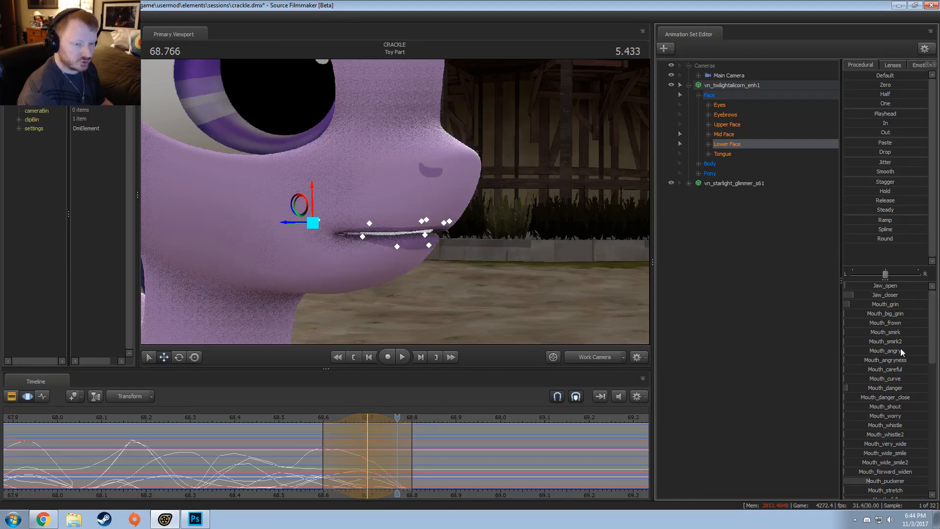
# Raise Mouth_O and Jaw_closer slightly within the time selection from about 68.6 to 68.8
pyautogui.scroll(-4, 896, 475)
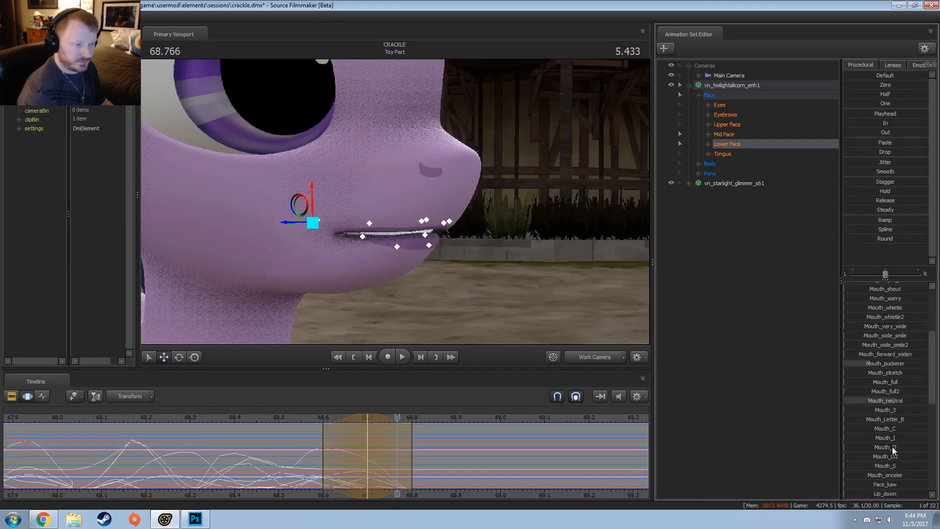
pyautogui.moveTo(893, 447); pyautogui.dragTo(910, 447)
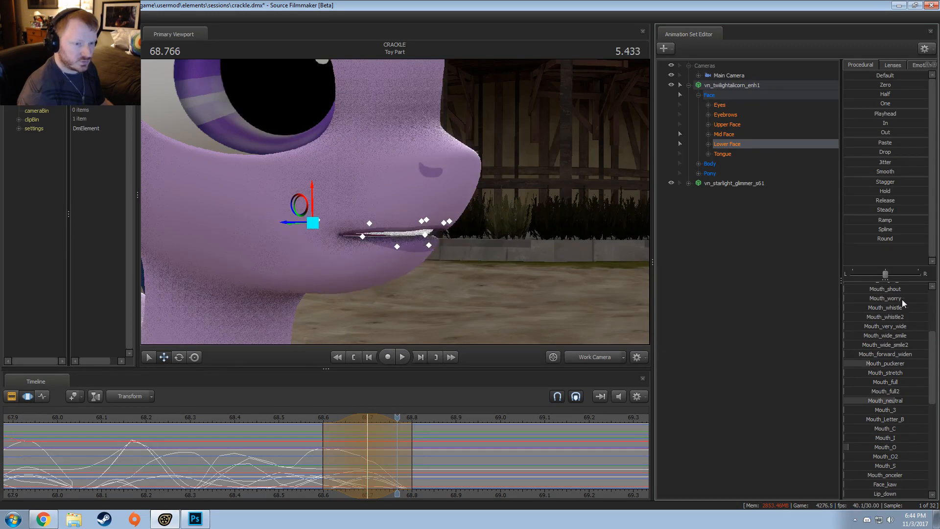
pyautogui.scroll(4, 902, 299)
pyautogui.moveTo(883, 290); pyautogui.dragTo(912, 297)
# Raise Mouth_forward_widen slightly within the time selection around 68.7 and scrub to about 68.739 to check the mouth shape
pyautogui.scroll(-3, 875, 352)
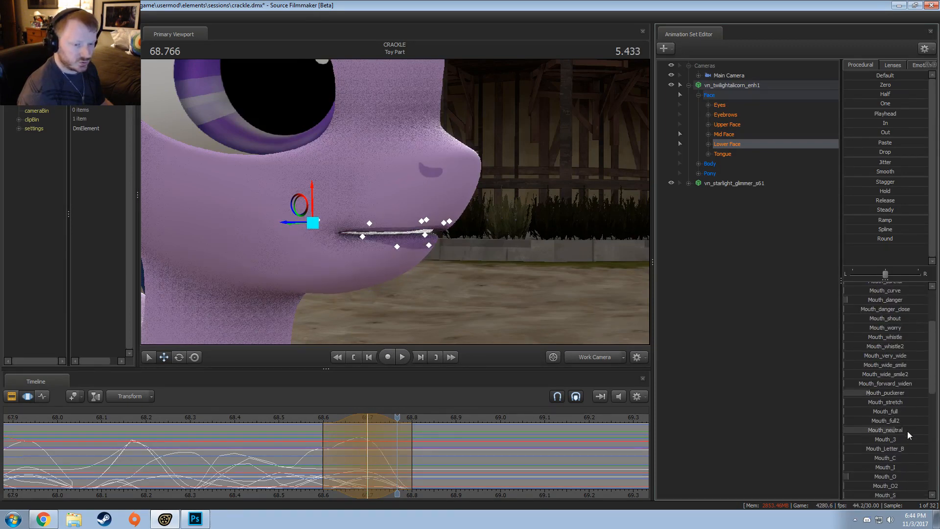
pyautogui.scroll(-3, 899, 469)
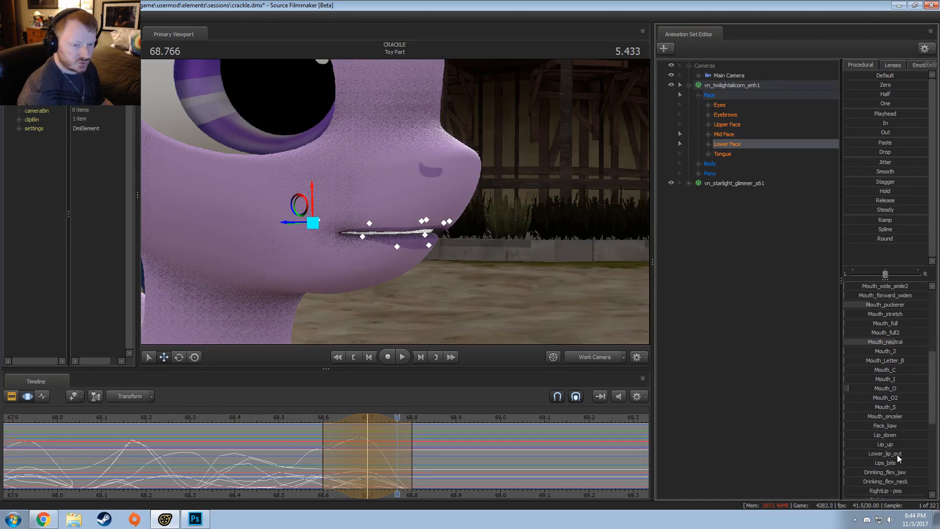
pyautogui.scroll(-1, 895, 439)
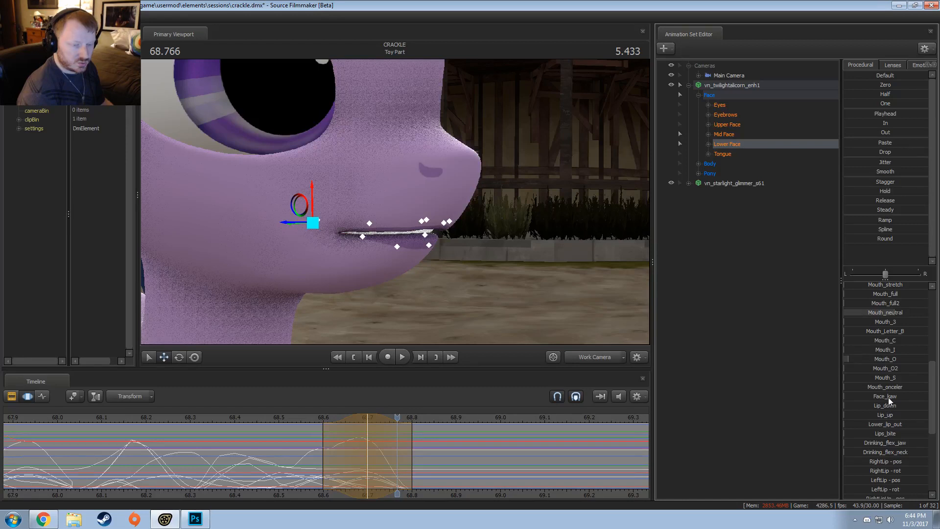
pyautogui.moveTo(889, 399); pyautogui.dragTo(898, 351)
pyautogui.scroll(1, 888, 378)
pyautogui.scroll(1, 889, 362)
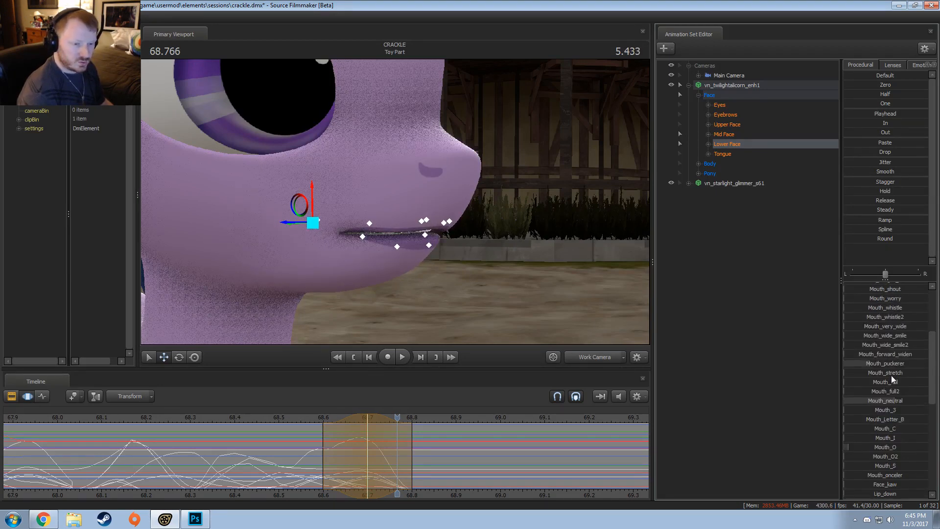
pyautogui.moveTo(893, 353); pyautogui.dragTo(868, 360)
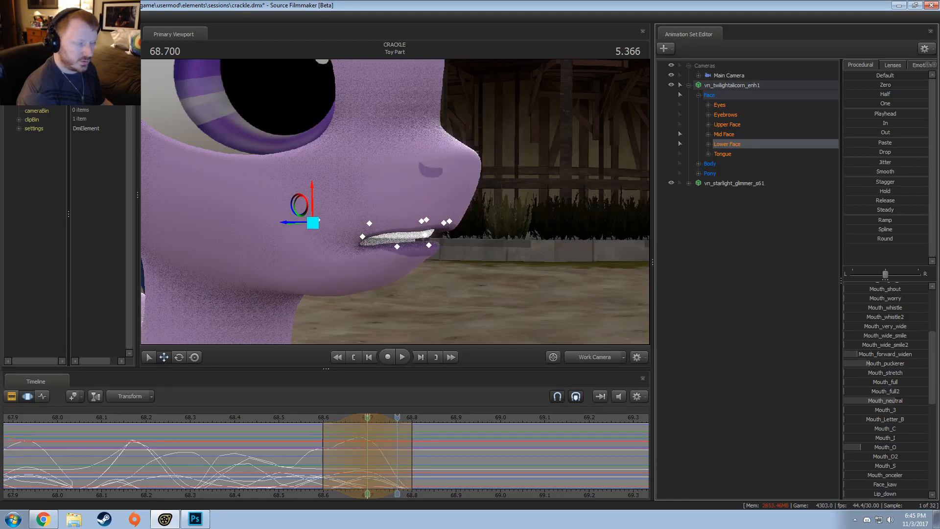
pyautogui.hotkey('ctrl', 'z')
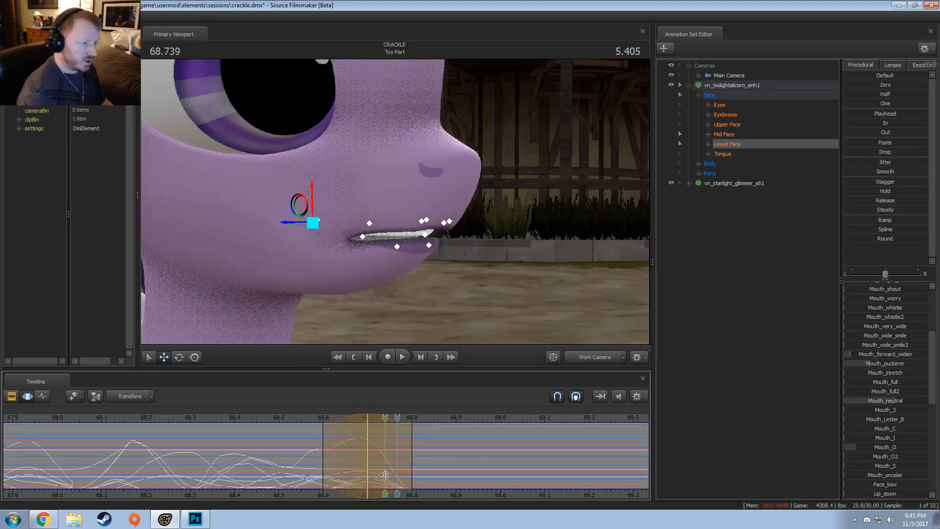
# Raise Jaw_open and Mouth_O at 68.766 within a time selection from about 68.67 to 68.87
pyautogui.click(411, 471)
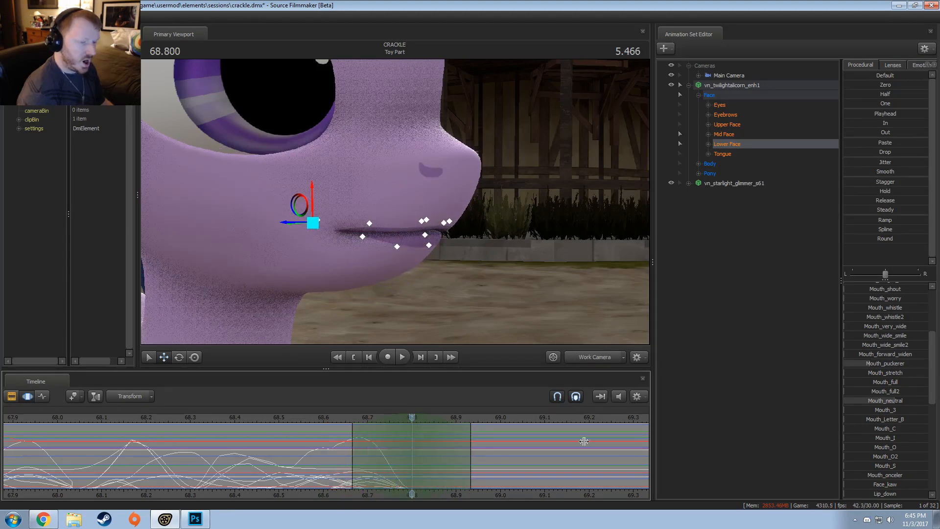
pyautogui.scroll(4, 872, 294)
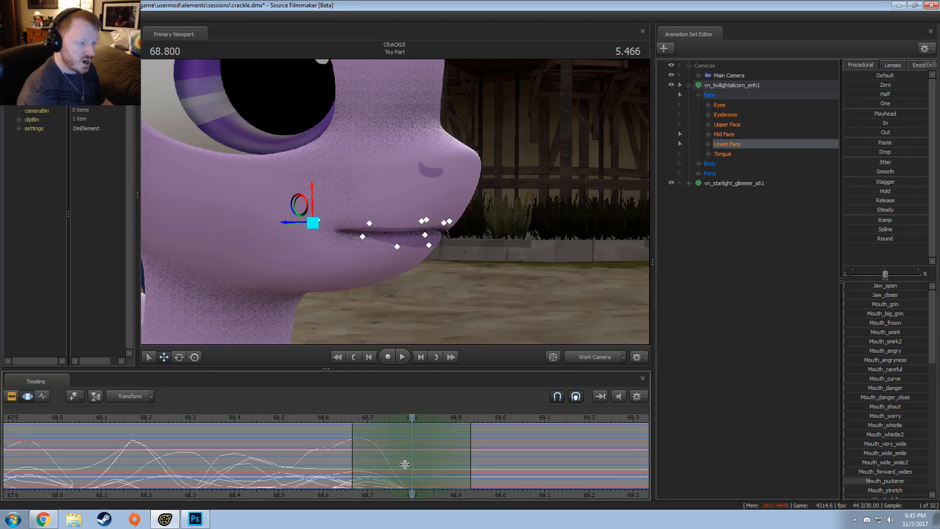
pyautogui.scroll(-2, 392, 460)
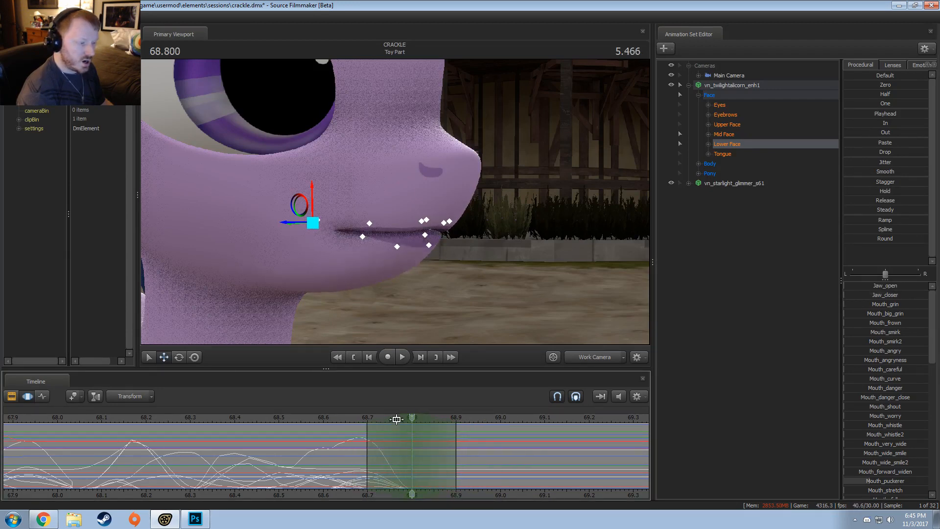
pyautogui.moveTo(397, 420); pyautogui.dragTo(382, 419)
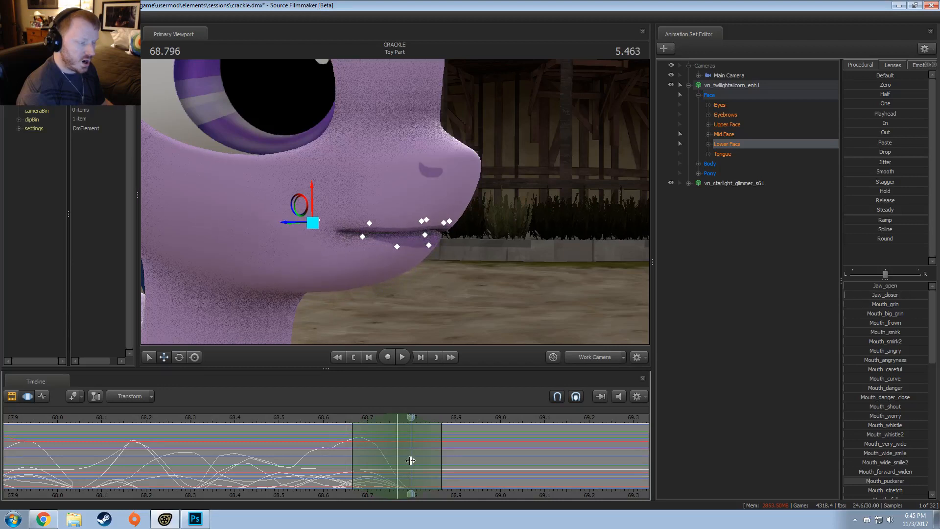
pyautogui.click(397, 422)
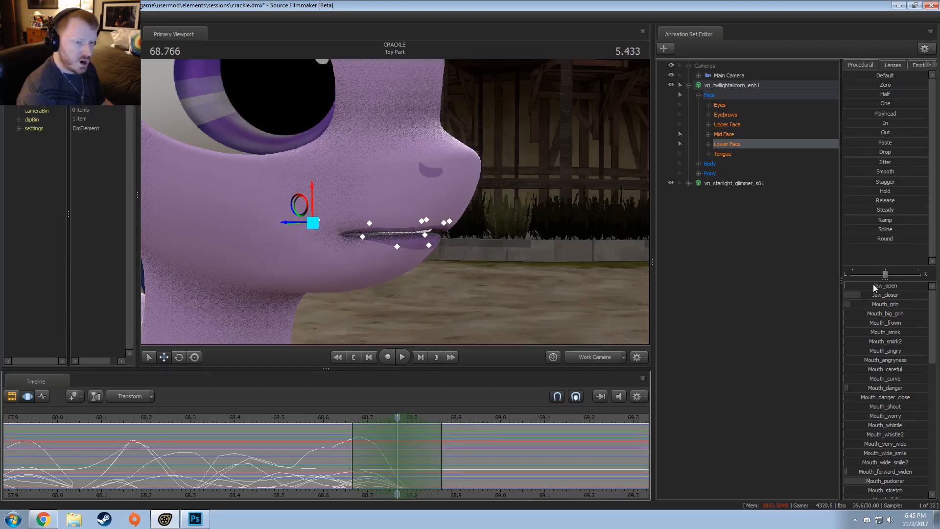
pyautogui.moveTo(875, 288); pyautogui.dragTo(898, 288)
pyautogui.scroll(-5, 879, 421)
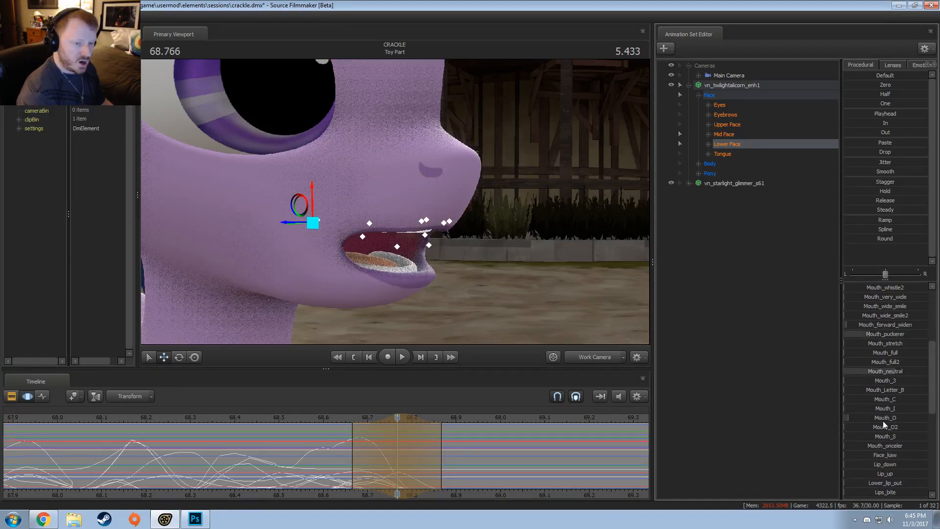
pyautogui.moveTo(880, 420); pyautogui.dragTo(896, 416)
pyautogui.scroll(5, 886, 367)
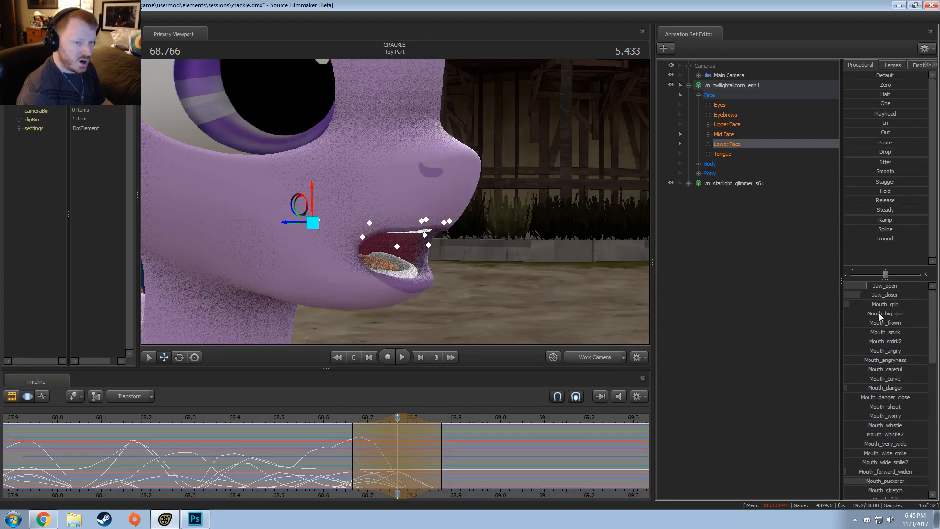
# Raise Mouth_shout, Mouth_grin and Jaw_open at 68.833 within a time selection from about 68.7 to 68.97, playing back the line to check it
pyautogui.moveTo(351, 457); pyautogui.dragTo(427, 467)
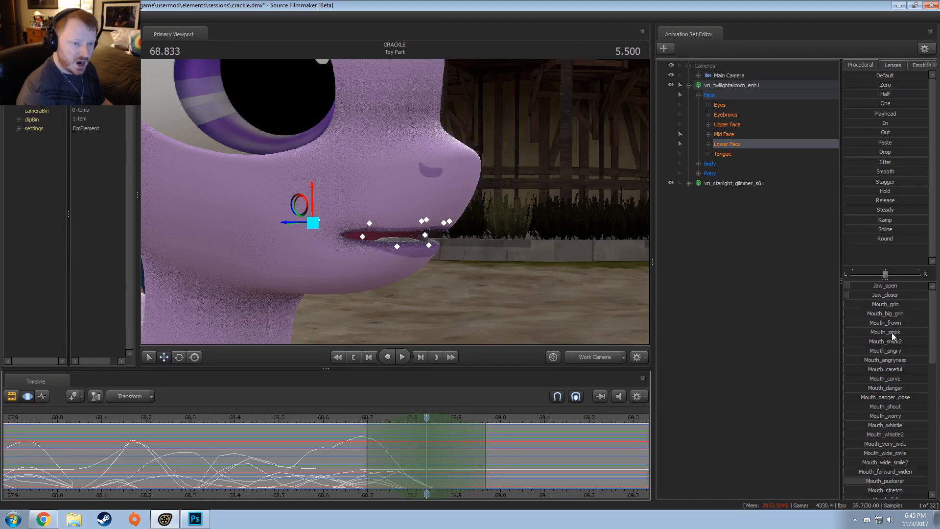
pyautogui.press('space')
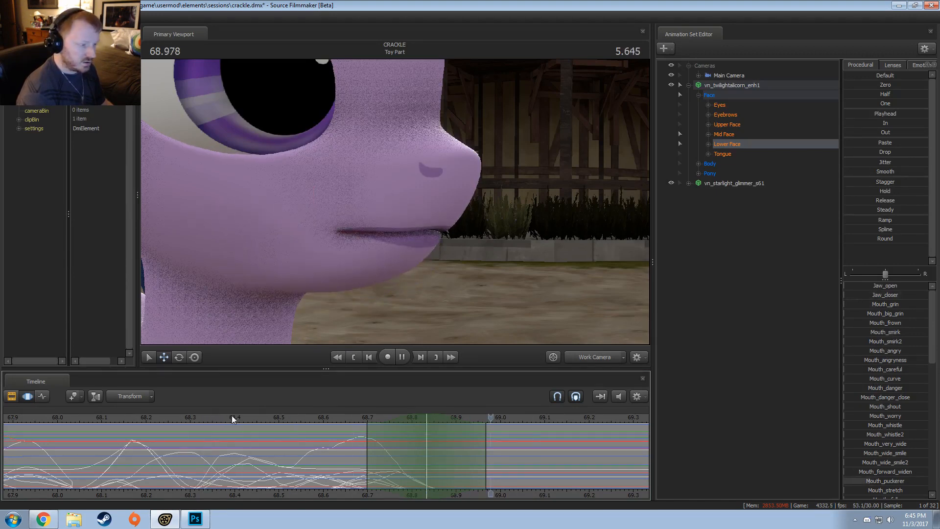
pyautogui.moveTo(901, 407); pyautogui.dragTo(916, 407)
pyautogui.press('space')
pyautogui.press('space')
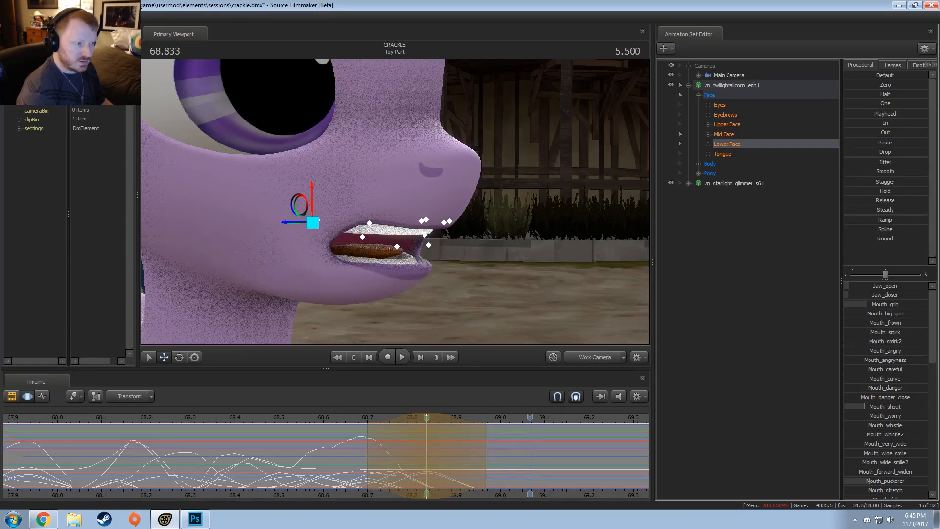
pyautogui.press('space')
pyautogui.press('space')
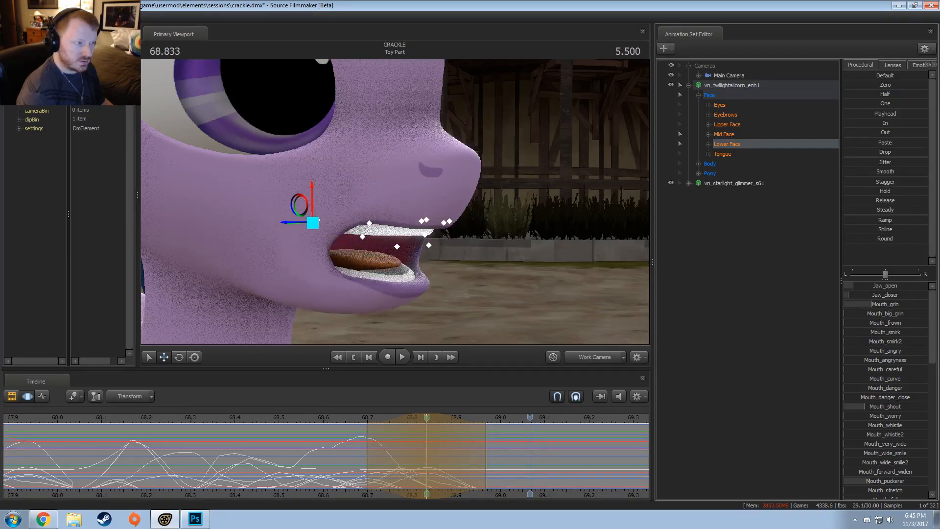
pyautogui.press('space')
# Try blending the Lower Face pose from 67.466 into a time selection around 68.933 with the Playhead preset
pyautogui.moveTo(517, 440)
pyautogui.mouseDown()
pyautogui.moveTo(356, 485)
pyautogui.moveTo(469, 485)
pyautogui.mouseUp()
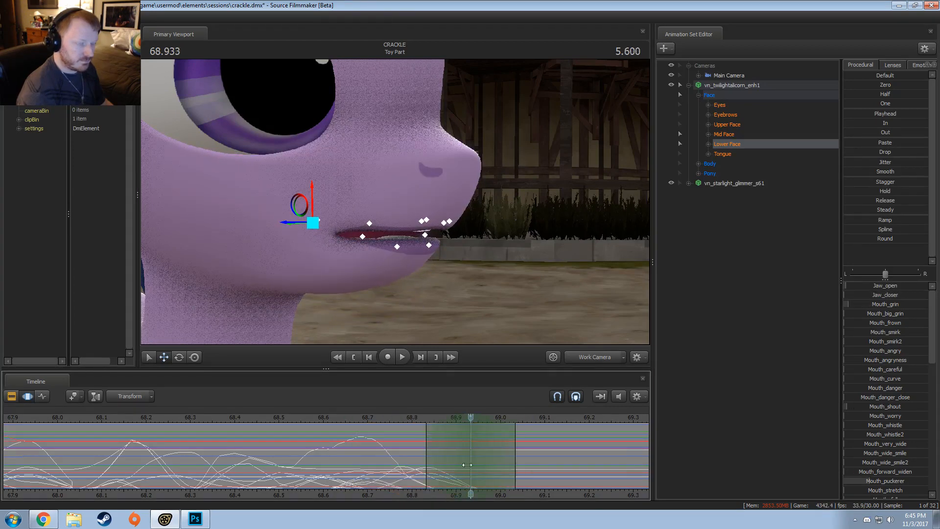
pyautogui.scroll(-2, 367, 418)
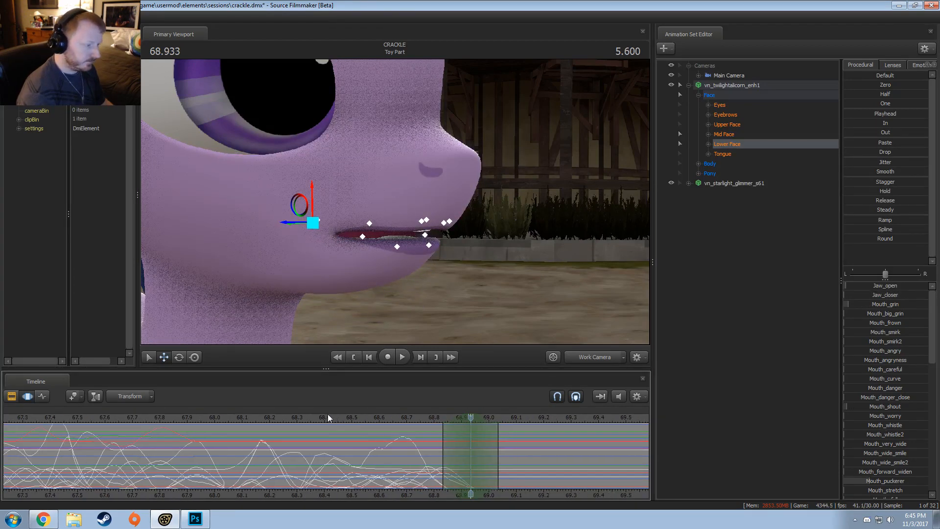
pyautogui.moveTo(328, 418); pyautogui.dragTo(261, 436)
pyautogui.scroll(-2, 145, 416)
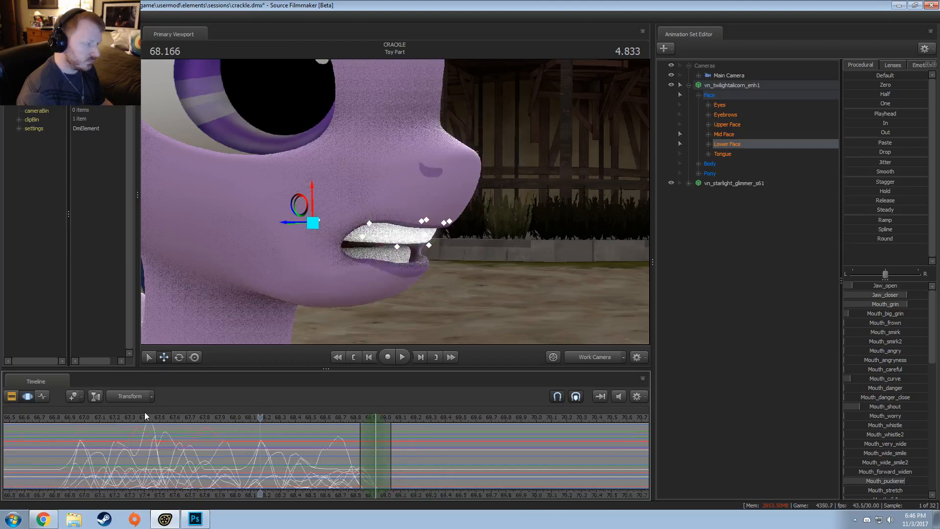
pyautogui.moveTo(145, 416)
pyautogui.mouseDown()
pyautogui.moveTo(129, 424)
pyautogui.moveTo(154, 431)
pyautogui.mouseUp()
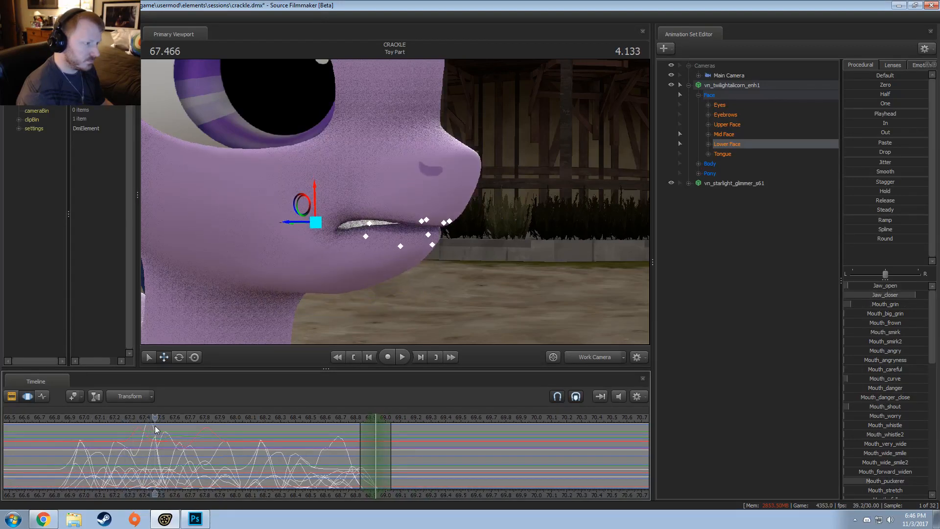
pyautogui.click(868, 114)
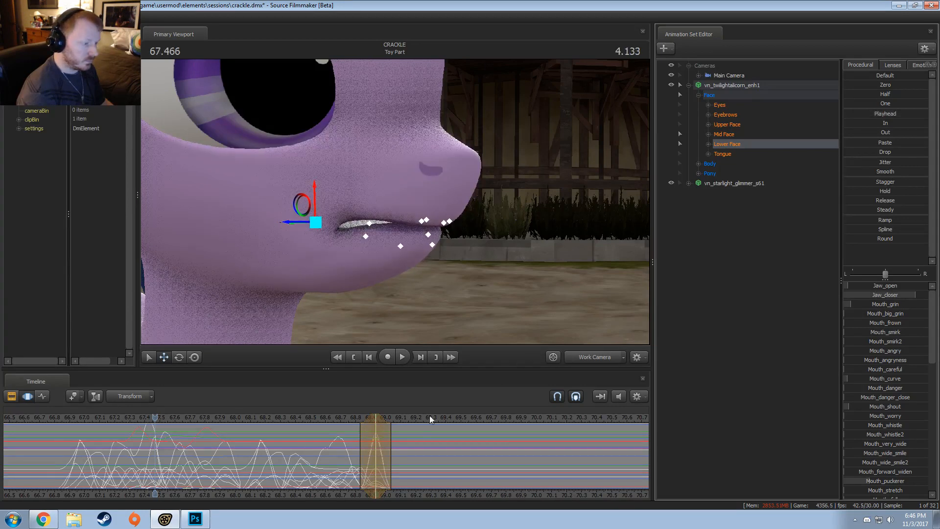
# Stretch the pose blend's time selection to about 68.8 to 69.37, play it back, and discard the blend
pyautogui.scroll(3, 430, 420)
pyautogui.moveTo(487, 456); pyautogui.dragTo(479, 458)
pyautogui.moveTo(536, 460); pyautogui.dragTo(560, 465)
pyautogui.click(452, 421)
pyautogui.press('space')
pyautogui.press('space')
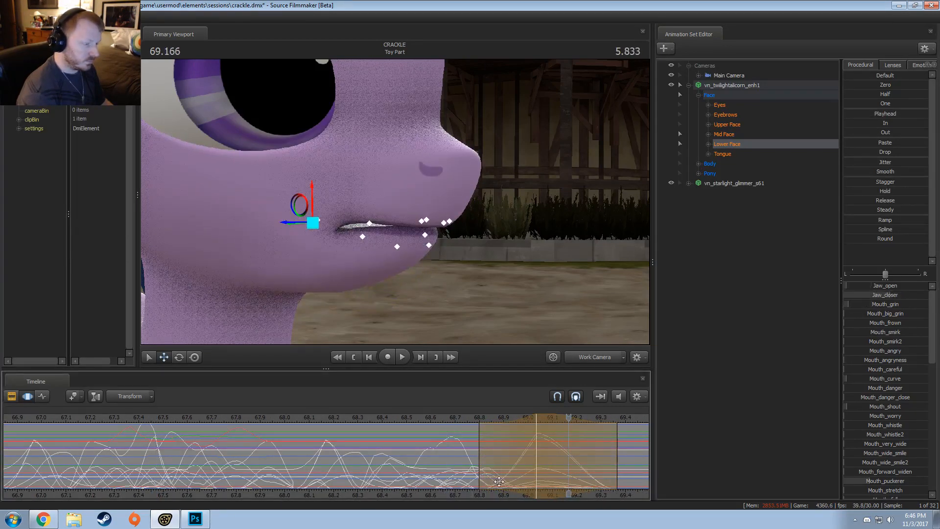
pyautogui.press('Escape')
# Set a time selection around 68.966, spanning about 68.8 to 69.2
pyautogui.keyDown('shift'); pyautogui.moveTo(522, 469); pyautogui.dragTo(579, 469); pyautogui.keyUp('shift')
pyautogui.keyDown('shift'); pyautogui.scroll(5, 523, 470); pyautogui.keyUp('shift')
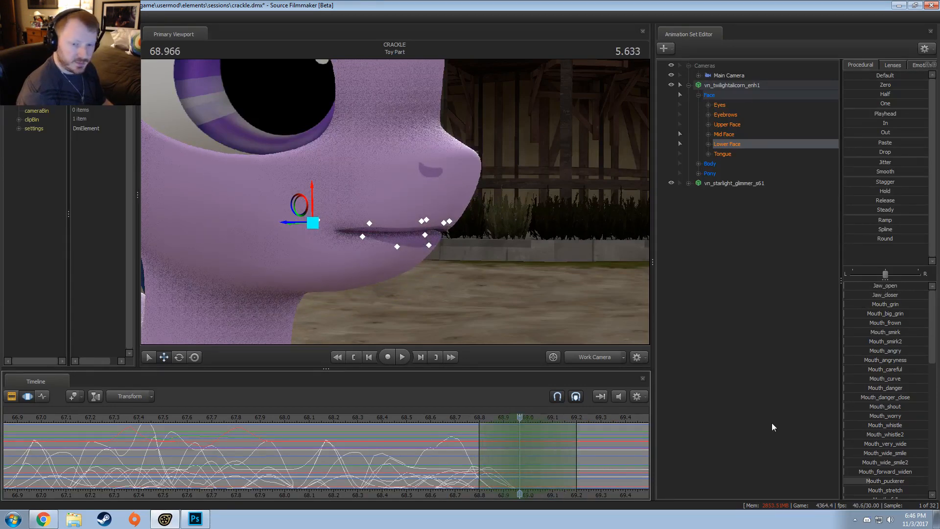
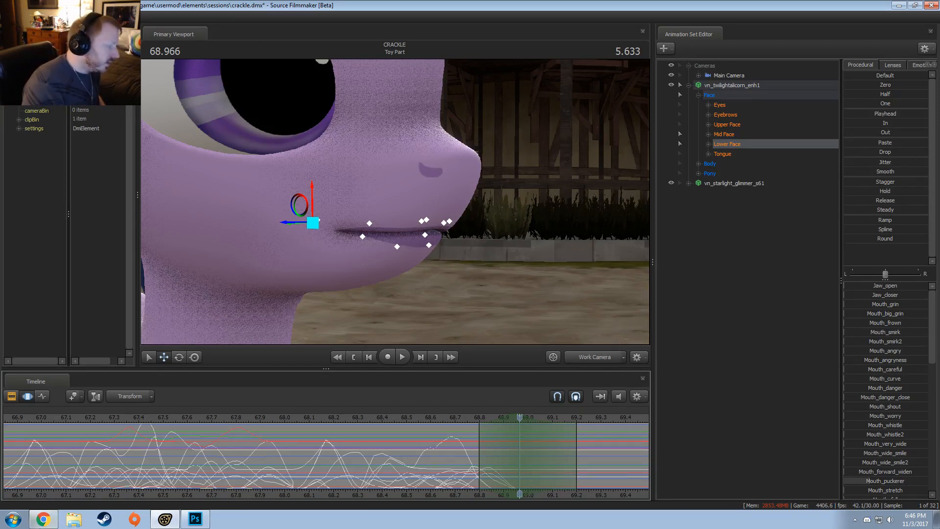
# Switch to Chrome and open the SFM Safe Maps folder of the SFM-Ponies gallery on DeviantArt
pyautogui.click(47, 520)
pyautogui.scroll(8, 73, 139)
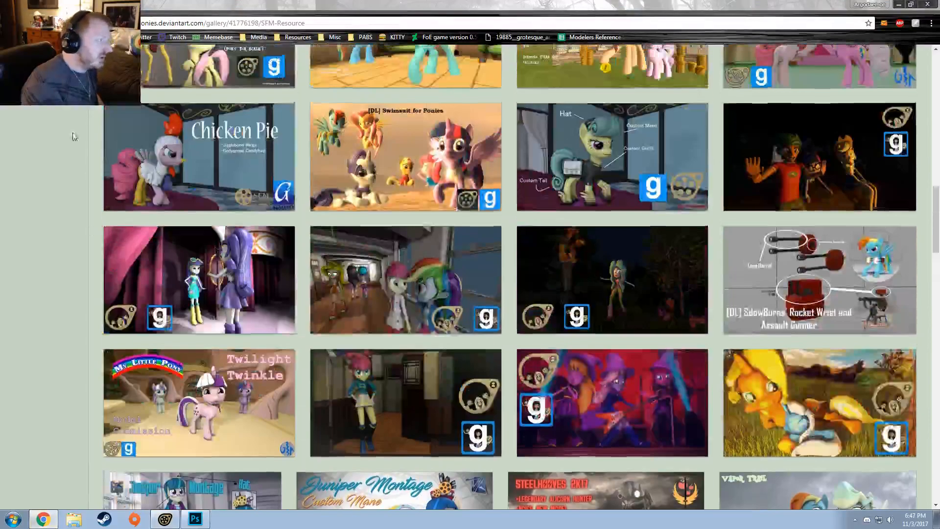
pyautogui.hotkey('alt', 'Left')
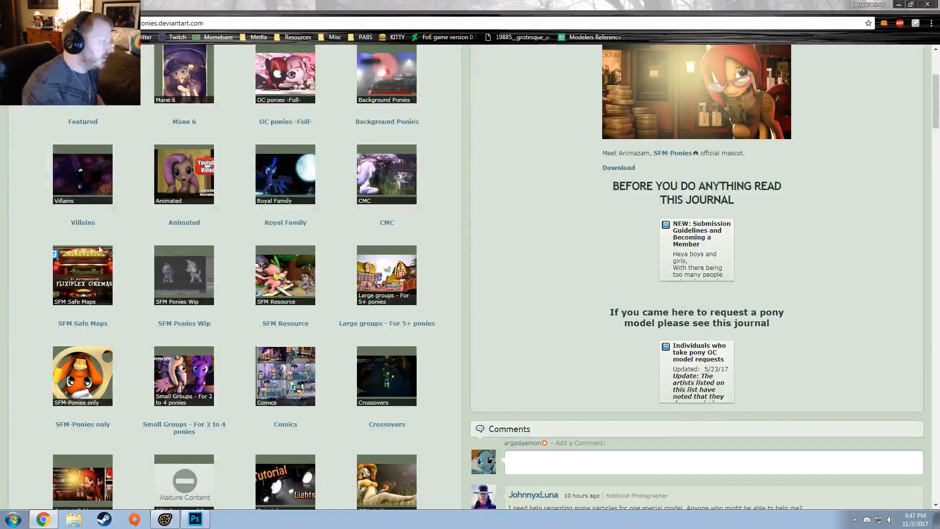
pyautogui.scroll(-1, 182, 293)
pyautogui.click(83, 226)
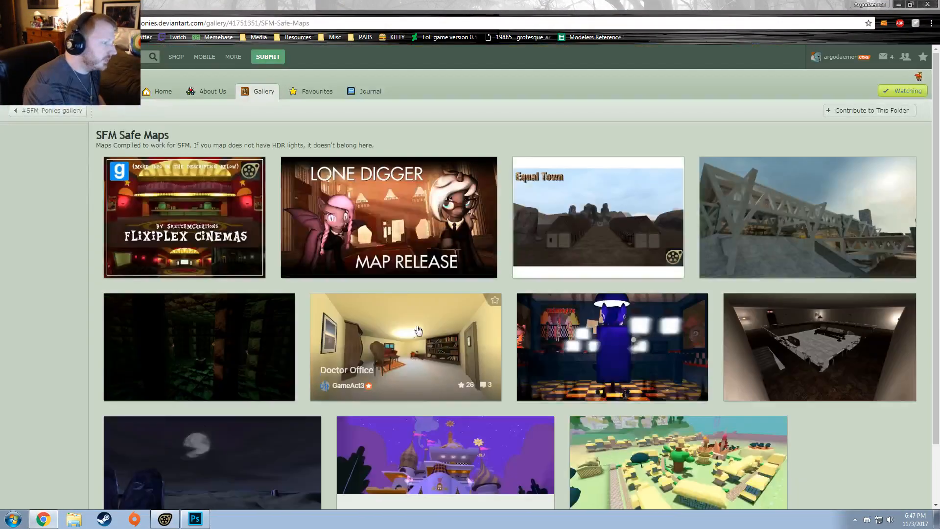
# Look through the SFM Safe Maps folder and bring up the DeviantArt search results for "sfm ponyville 2016"
pyautogui.scroll(-2, 349, 342)
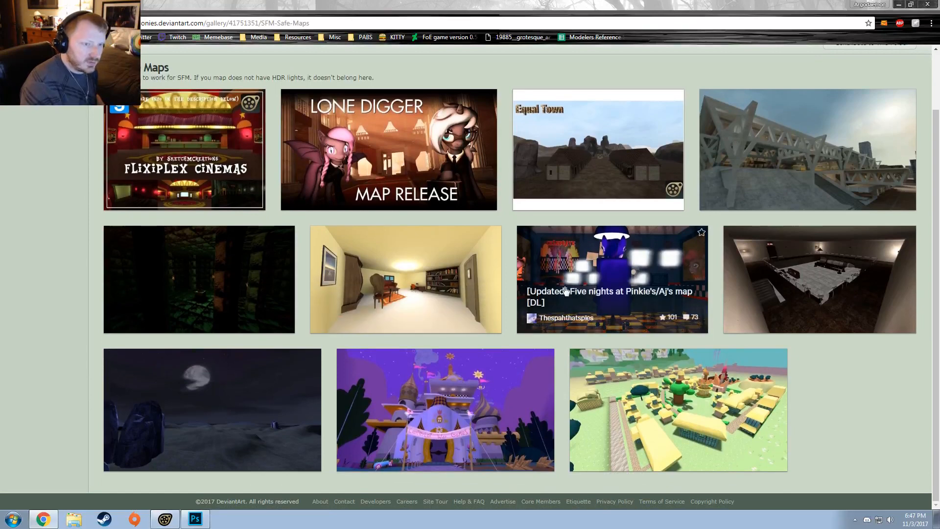
pyautogui.scroll(2, 515, 347)
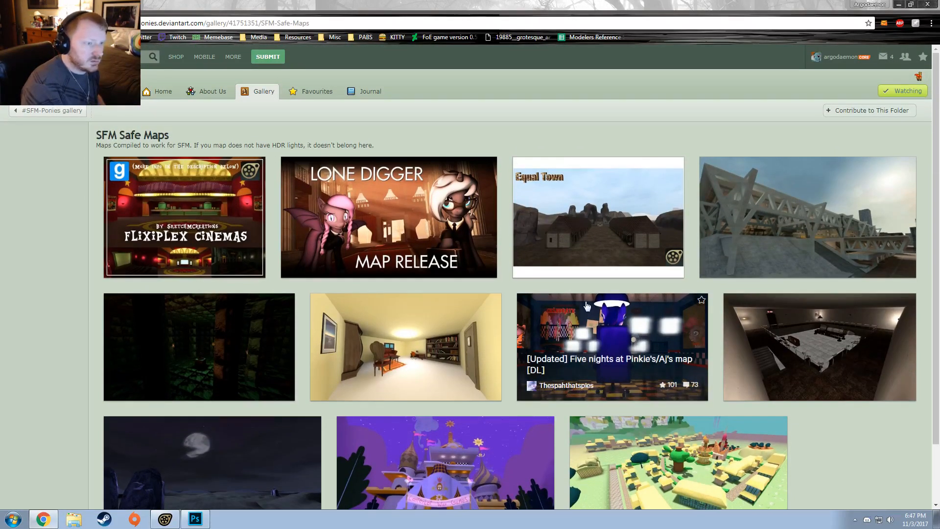
pyautogui.scroll(-2, 591, 309)
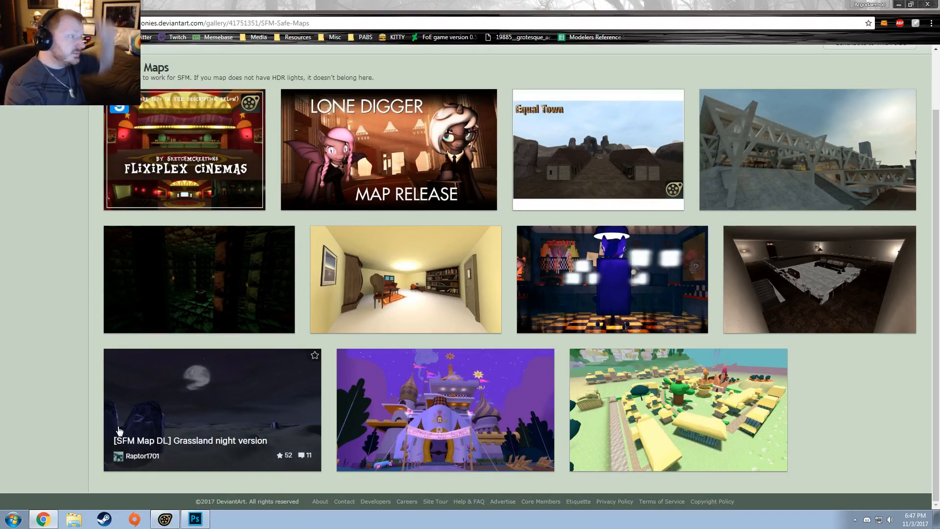
pyautogui.scroll(2, 150, 66)
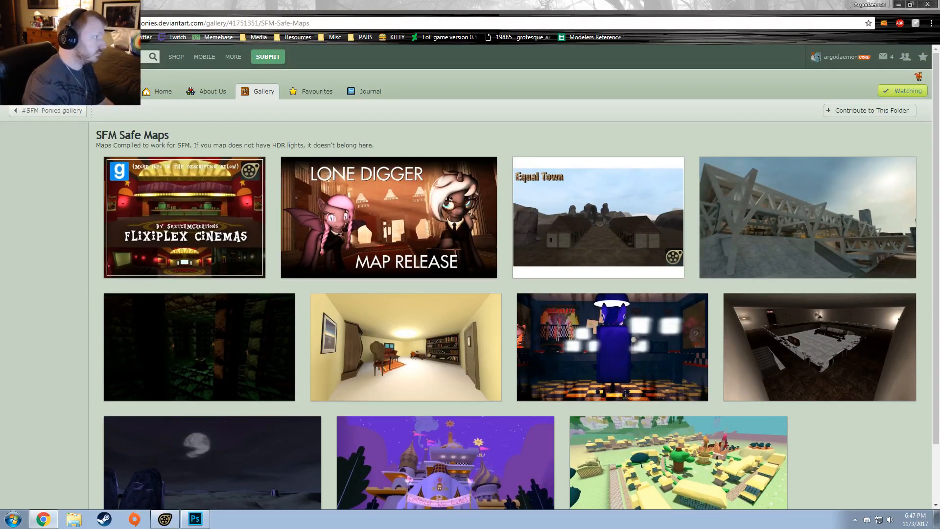
pyautogui.hotkey('alt', 'Left')
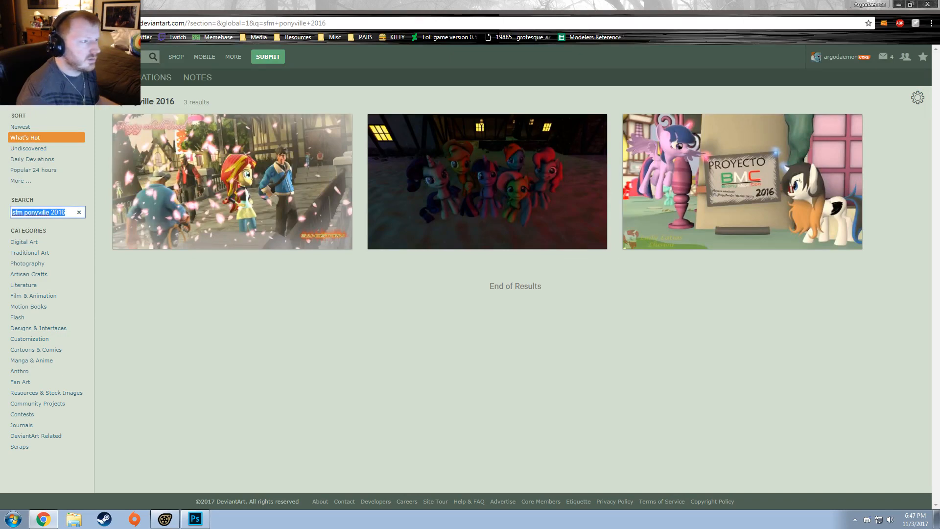
# View the "Happy new year wishes mane 6" deviation from the search results, and go back to the SFM Safe Maps folder
pyautogui.click(478, 210)
pyautogui.scroll(-3, 420, 248)
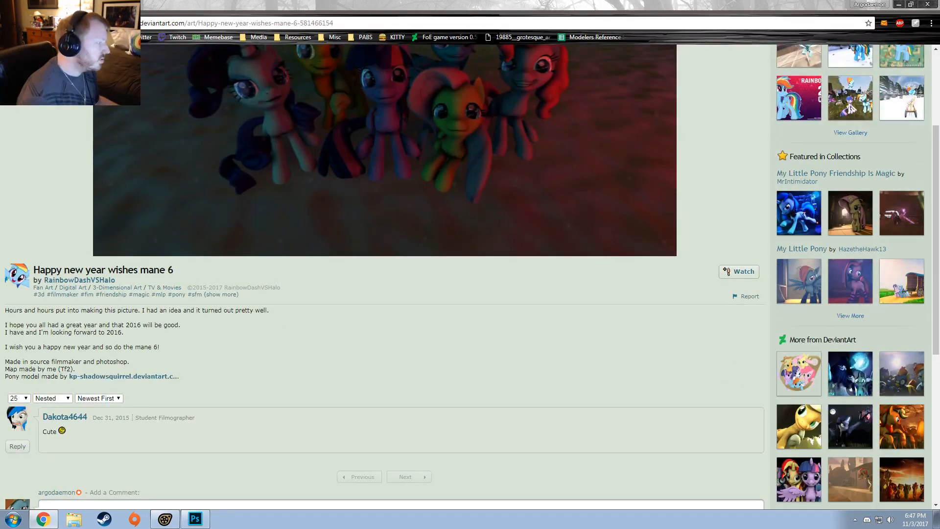
pyautogui.click(11, 23)
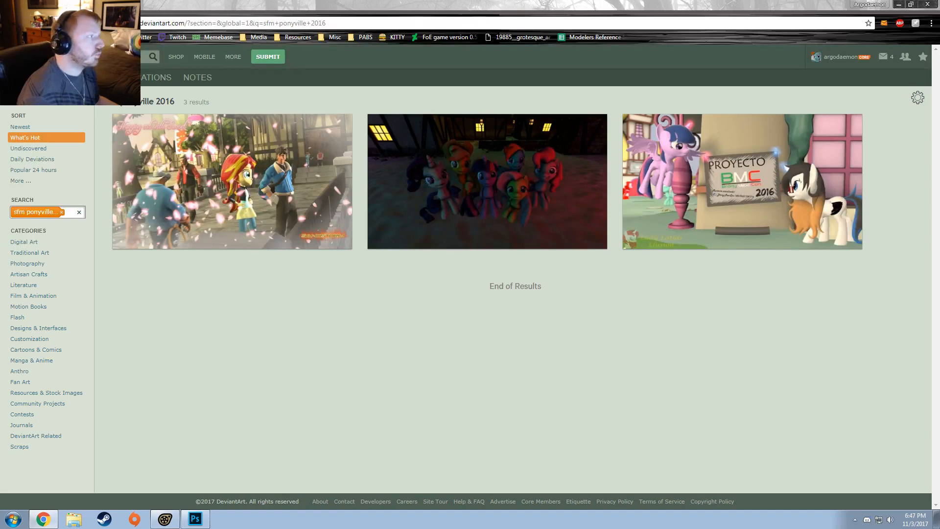
pyautogui.click(10, 23)
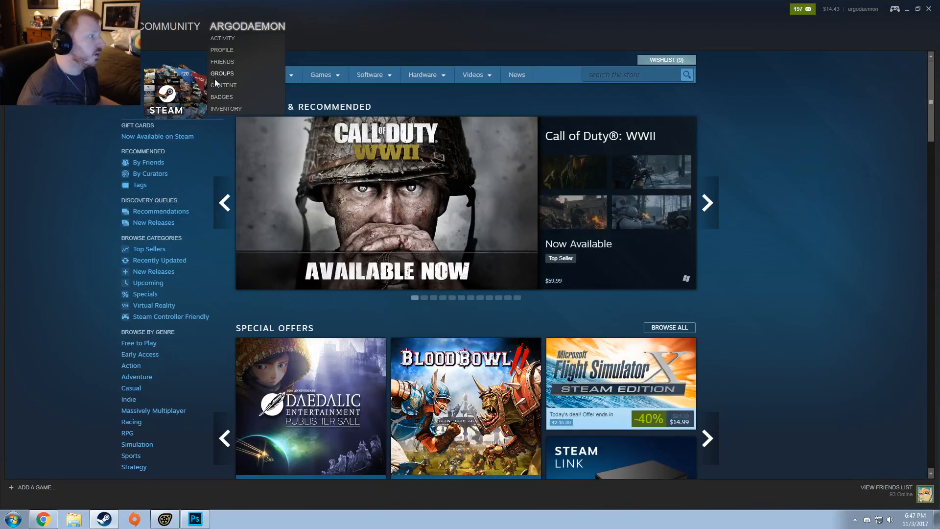
# Switch to Steam and search the Source Filmmaker Workshop for "ponyville" among items tagged Map
pyautogui.moveTo(189, 30)
pyautogui.click(166, 61)
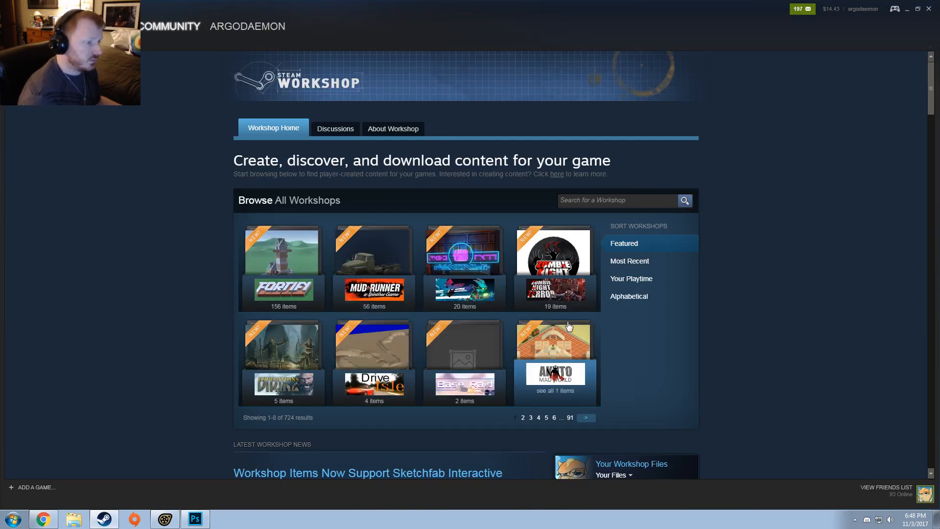
pyautogui.click(585, 419)
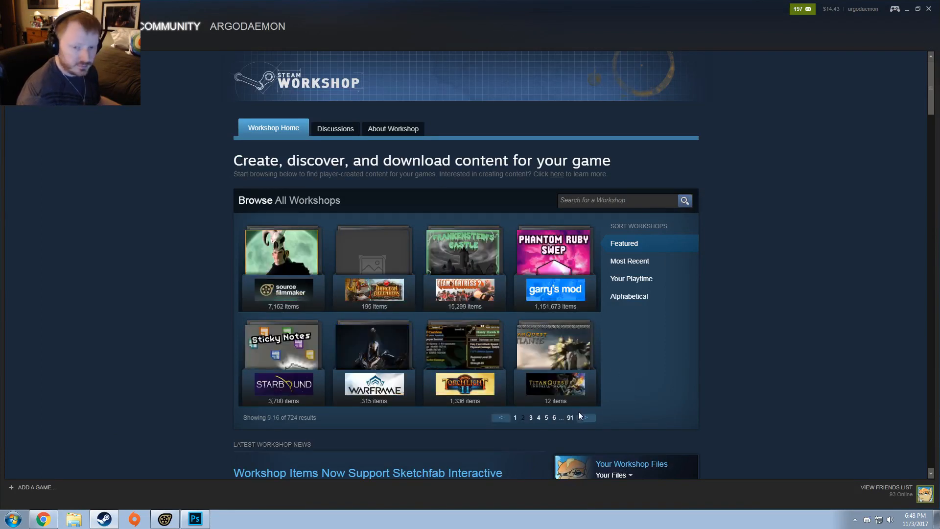
pyautogui.click(271, 243)
pyautogui.click(596, 194)
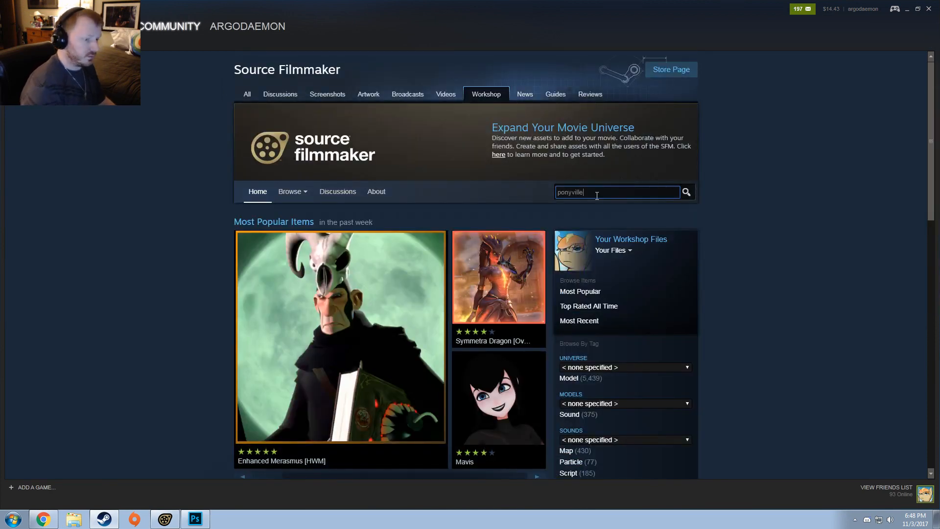
pyautogui.scroll(-2, 443, 355)
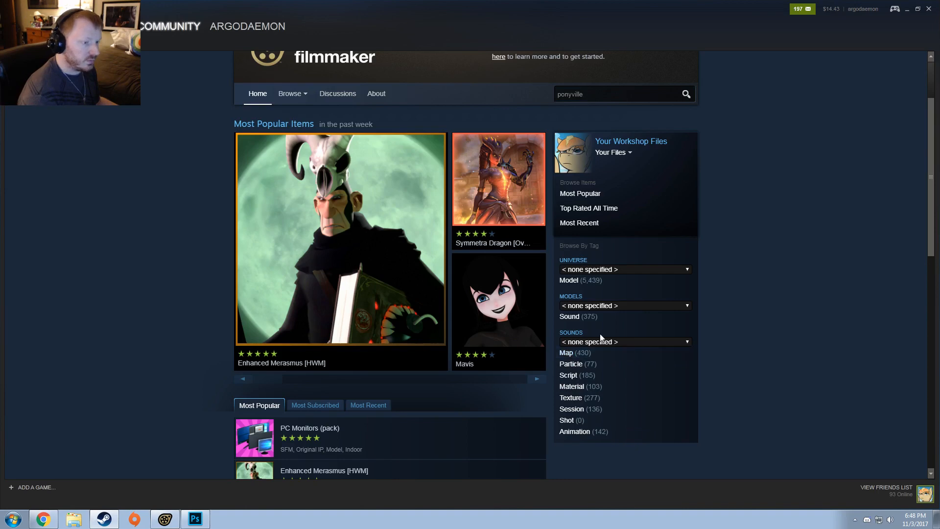
pyautogui.click(567, 353)
pyautogui.click(610, 194)
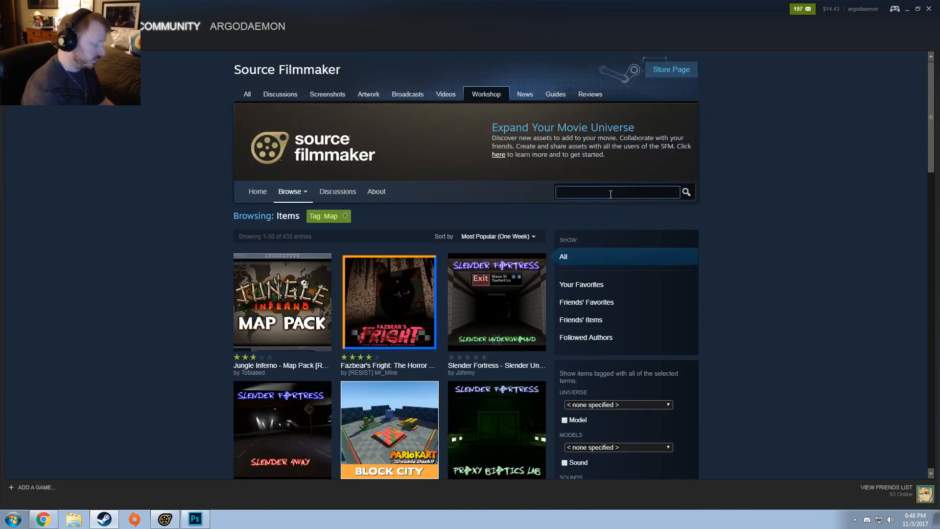
pyautogui.press('Return')
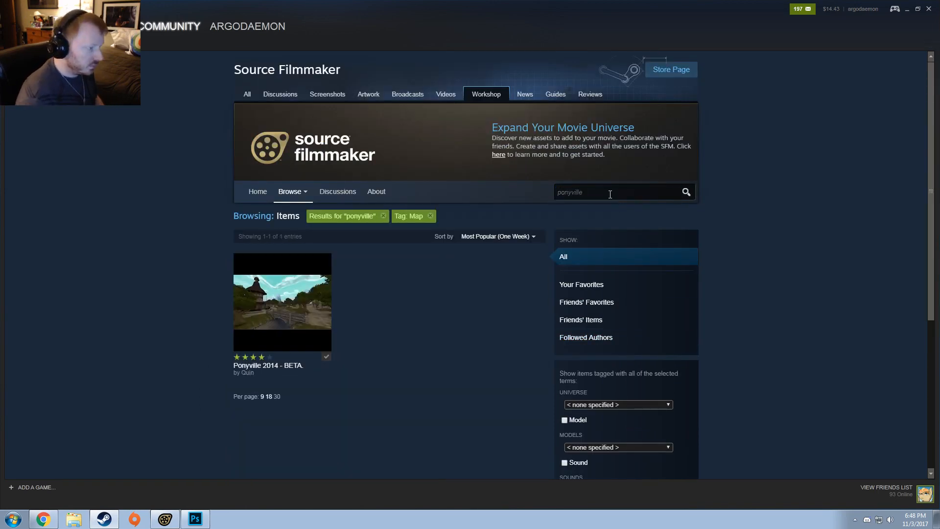
# Look through the "Ponyville 2014 - BETA." Workshop page, including its description and comments, and close Steam
pyautogui.moveTo(275, 301)
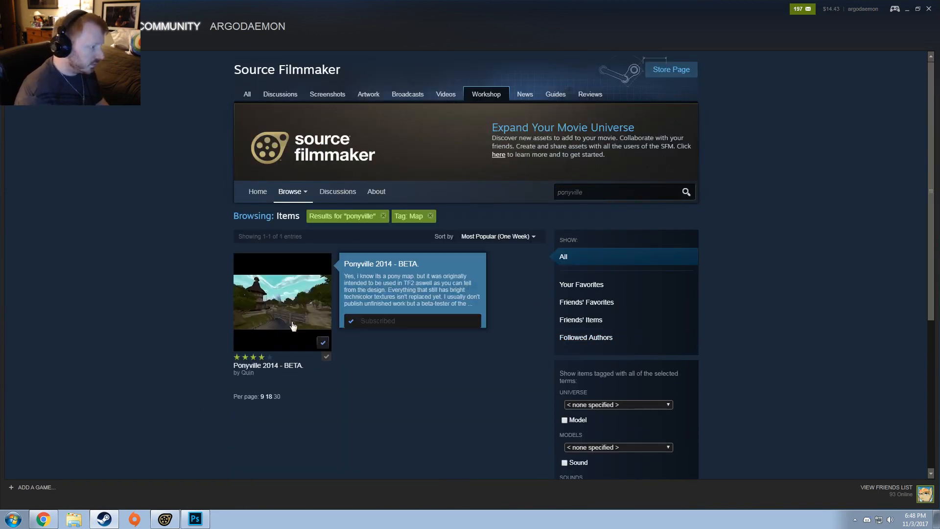
pyautogui.click(274, 301)
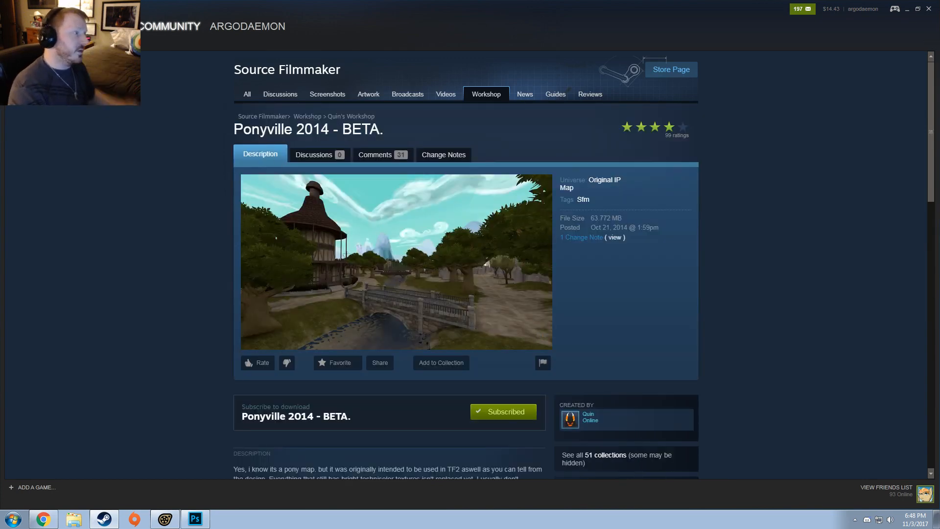
pyautogui.rightClick(129, 92)
pyautogui.click(169, 141)
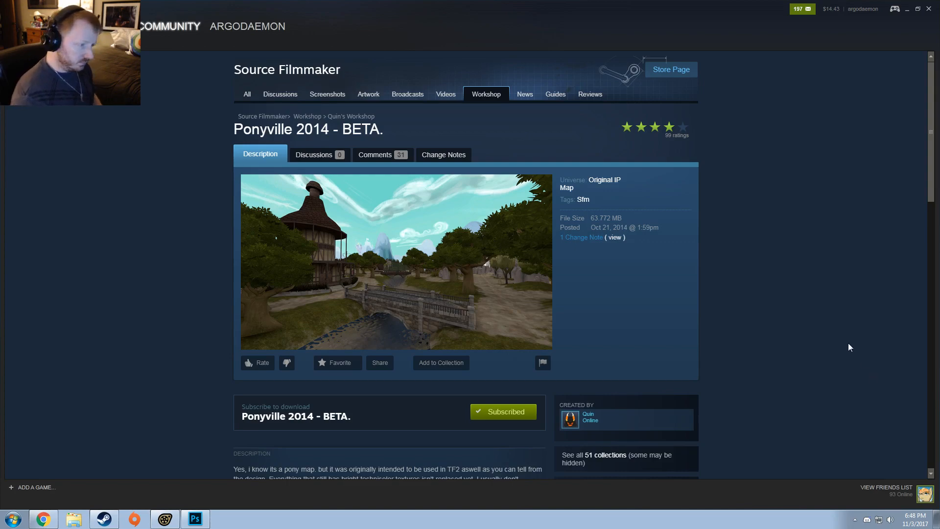
pyautogui.scroll(-8, 807, 290)
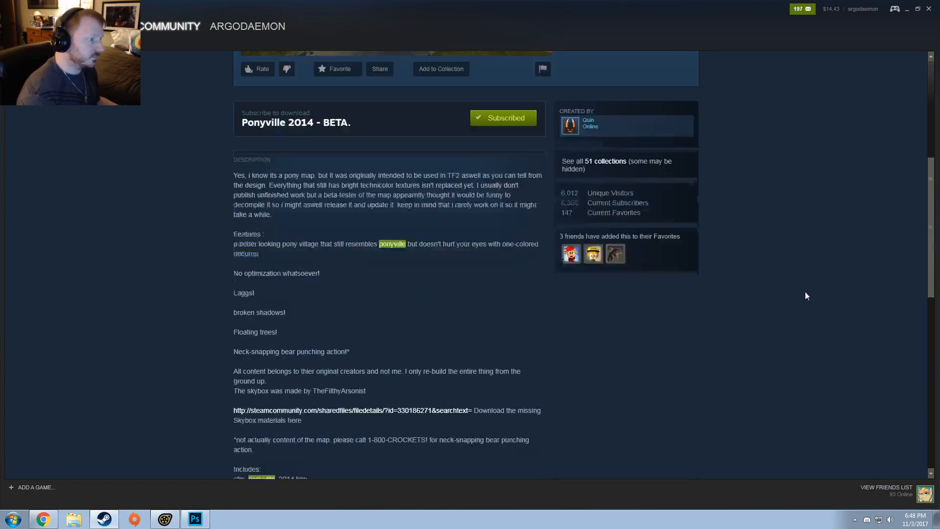
pyautogui.scroll(3, 806, 293)
pyautogui.scroll(-8, 805, 292)
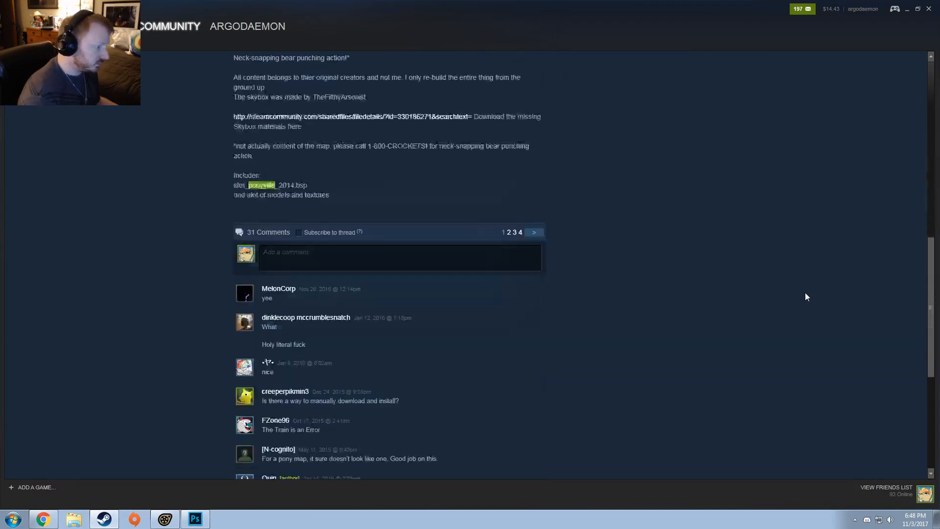
pyautogui.scroll(8, 805, 292)
pyautogui.scroll(5, 805, 294)
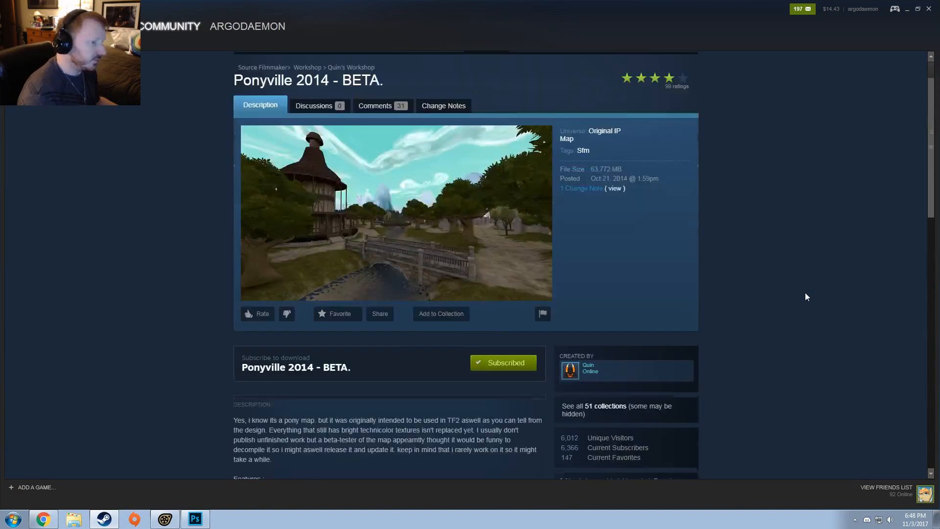
pyautogui.click(930, 10)
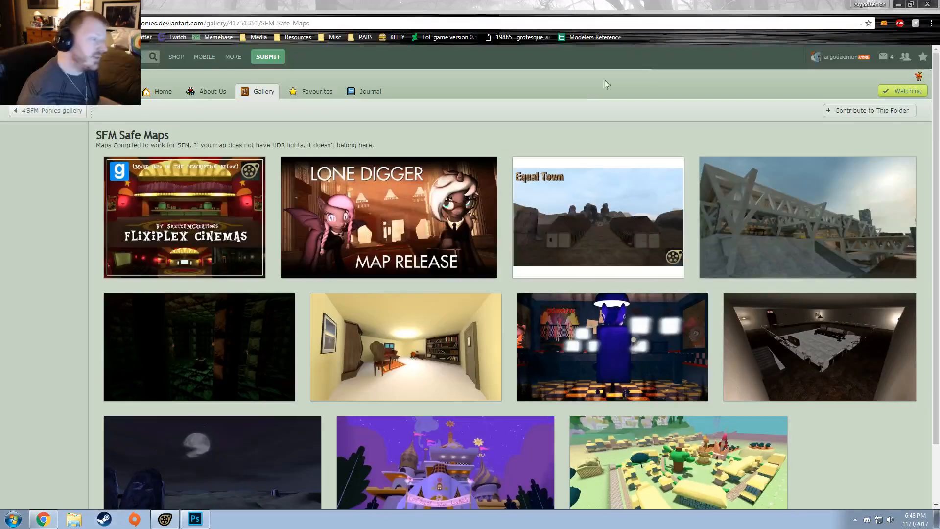
# Switch to Source Filmmaker and inspect the Ponyville map from above with the Work Camera, returning to the two ponies
pyautogui.click(178, 522)
pyautogui.moveTo(542, 333); pyautogui.dragTo(597, 299)
pyautogui.press('w')
pyautogui.press('s')
pyautogui.press('x')
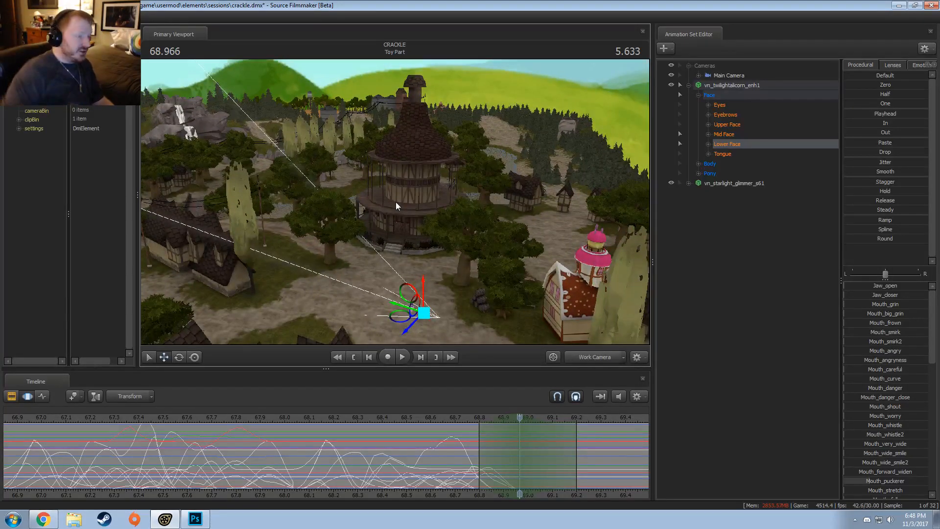
pyautogui.moveTo(396, 202); pyautogui.dragTo(399, 202)
pyautogui.press('w')
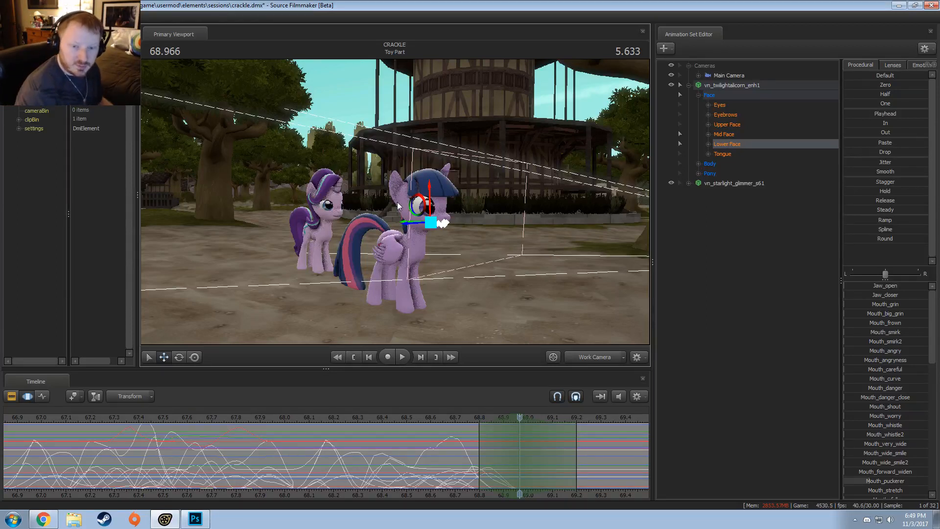
# Switch to Steam to check the notifications, and close it to return to the Source Filmmaker session
pyautogui.click(104, 519)
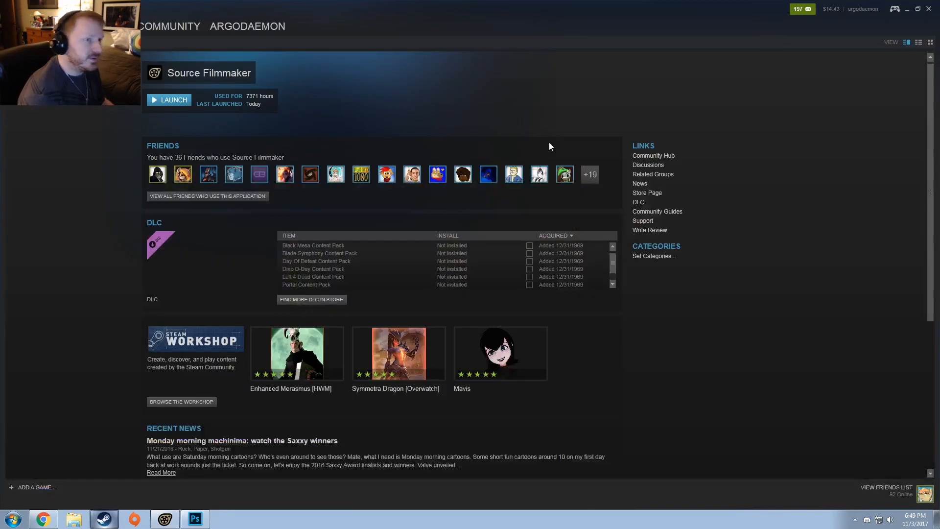
pyautogui.click(807, 12)
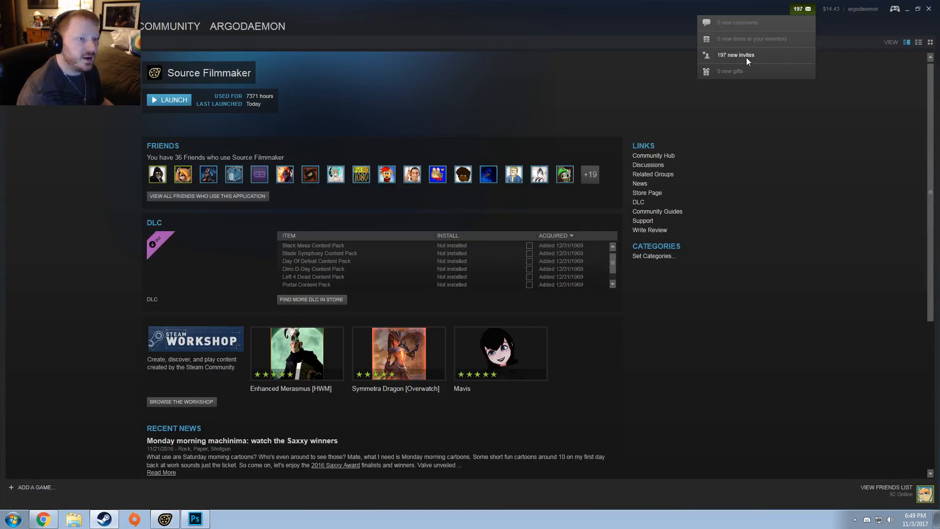
pyautogui.click(929, 9)
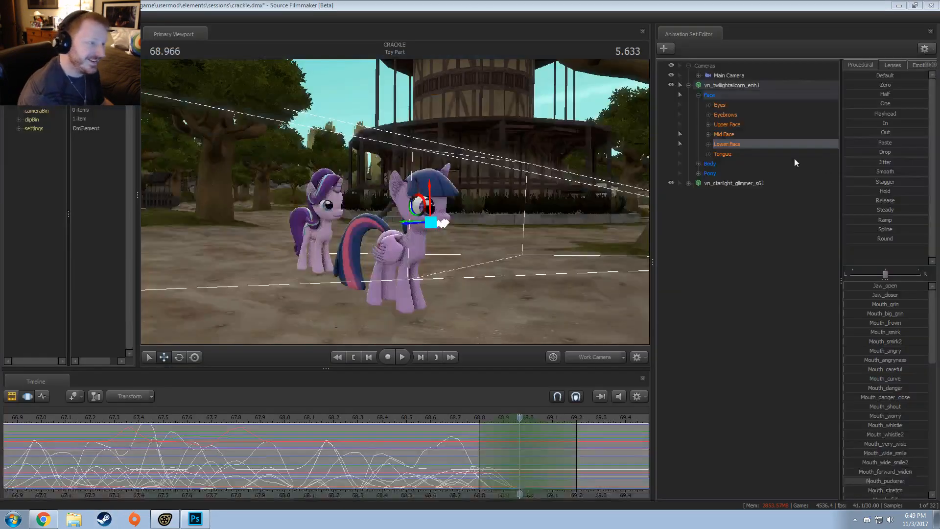
pyautogui.click(553, 4)
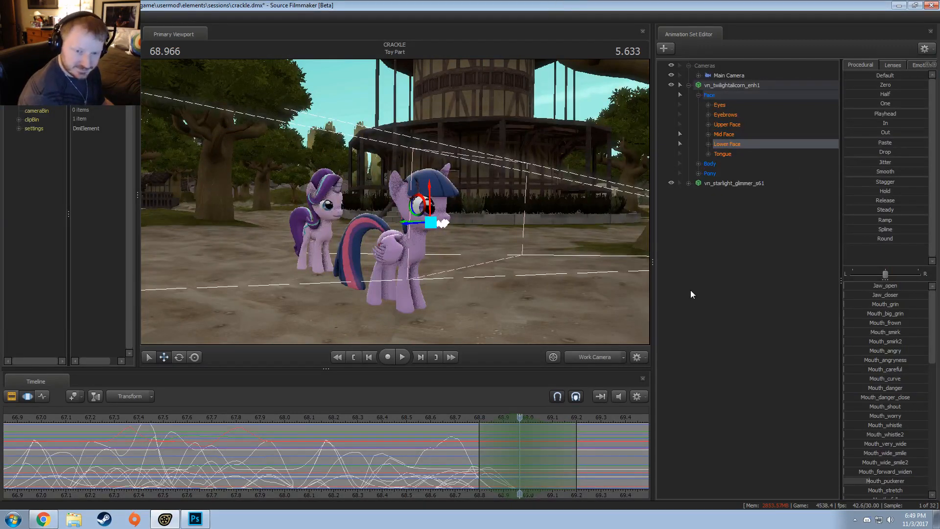
# Play back the lip sync repeatedly through camera1 to review the mouth movement up to about 69.17 seconds
pyautogui.scroll(-3, 471, 433)
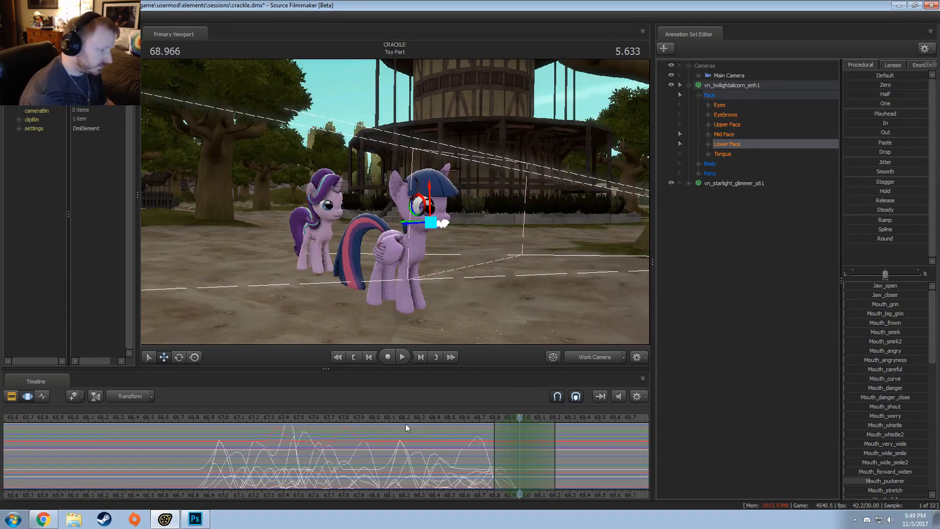
pyautogui.moveTo(238, 417); pyautogui.dragTo(309, 417)
pyautogui.click(605, 356)
pyautogui.press('space')
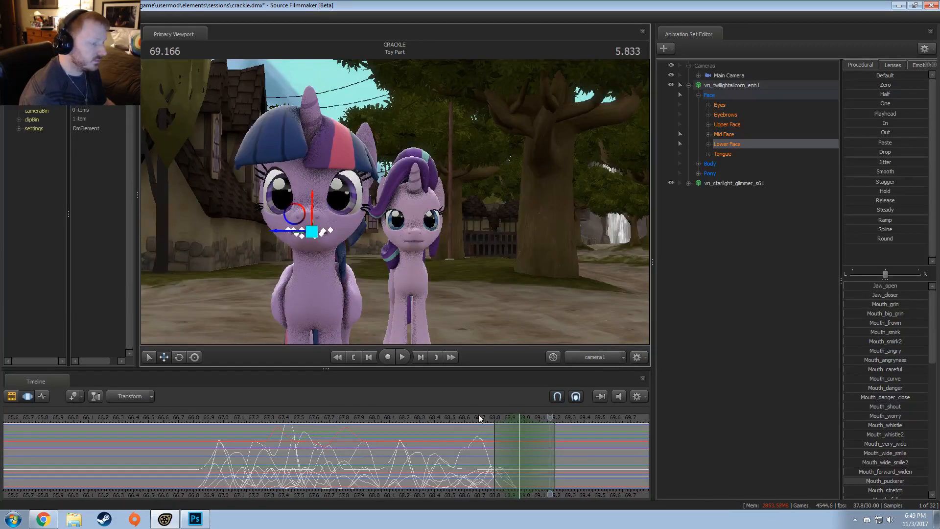
pyautogui.click(310, 418)
pyautogui.press('space')
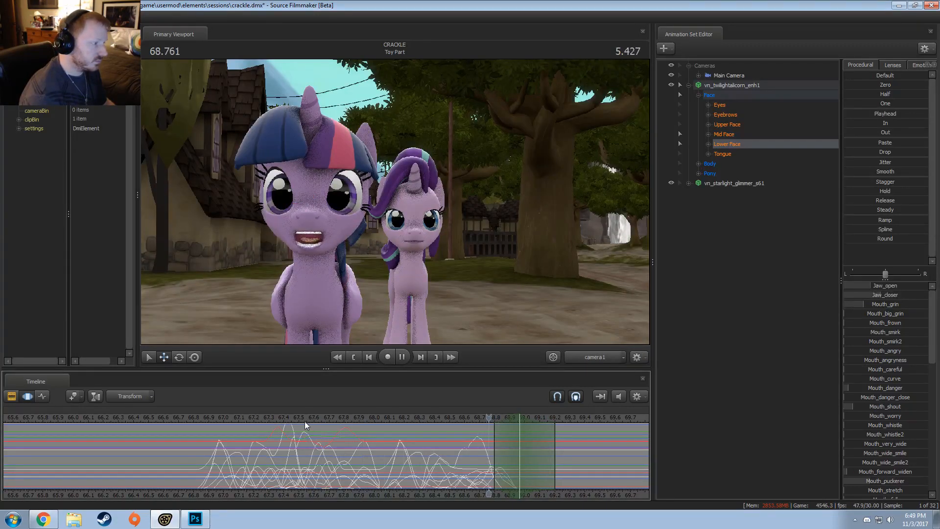
pyautogui.moveTo(249, 418); pyautogui.dragTo(371, 403)
pyautogui.press('space')
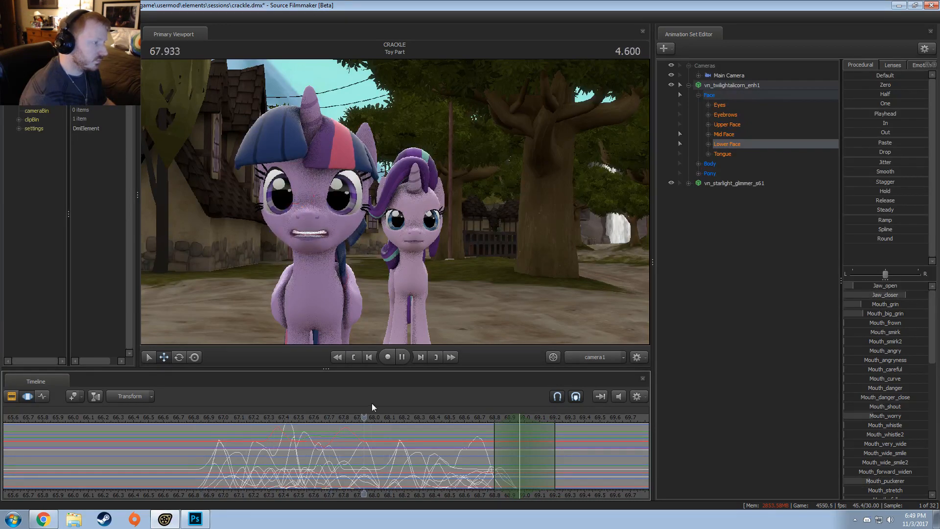
pyautogui.press('space')
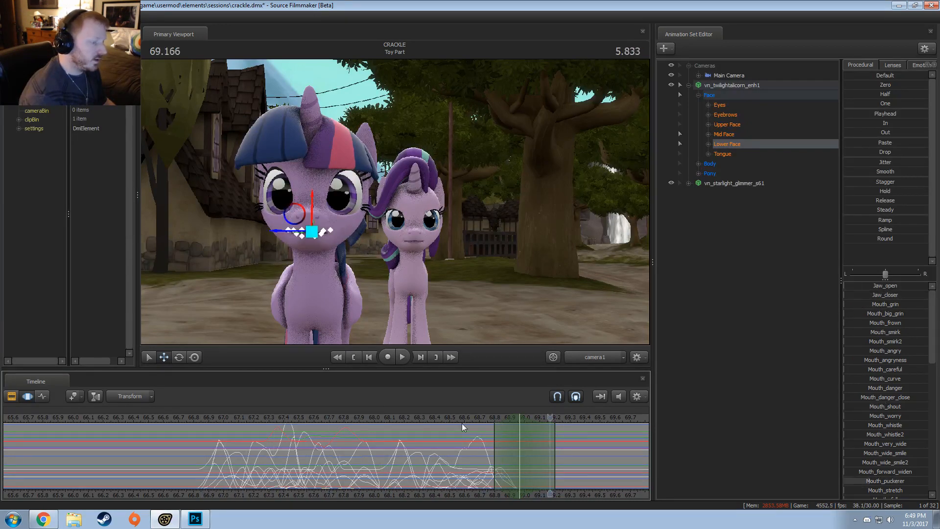
# Return to the Work Camera, frame Twilight's mouth in close-up profile, and place the playhead at 68.966
pyautogui.click(485, 419)
pyautogui.scroll(3, 485, 423)
pyautogui.click(593, 357)
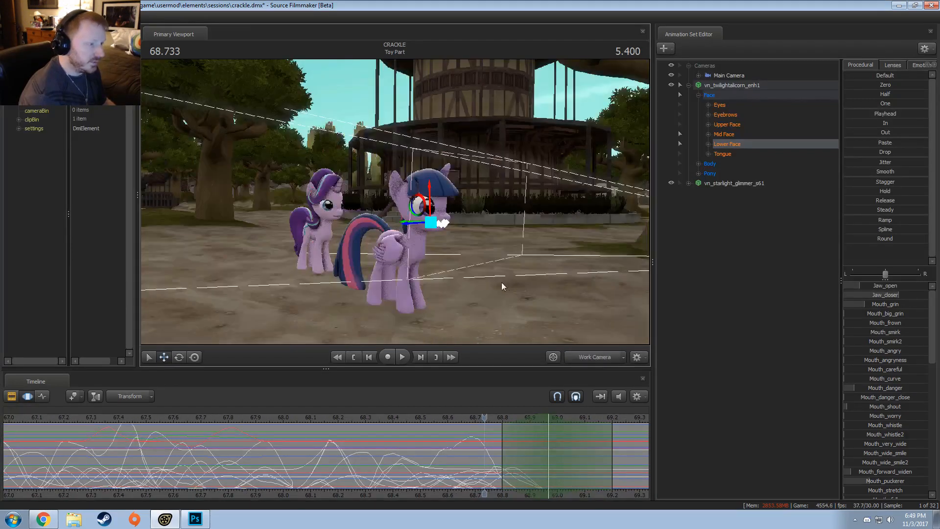
pyautogui.moveTo(503, 286); pyautogui.dragTo(503, 287)
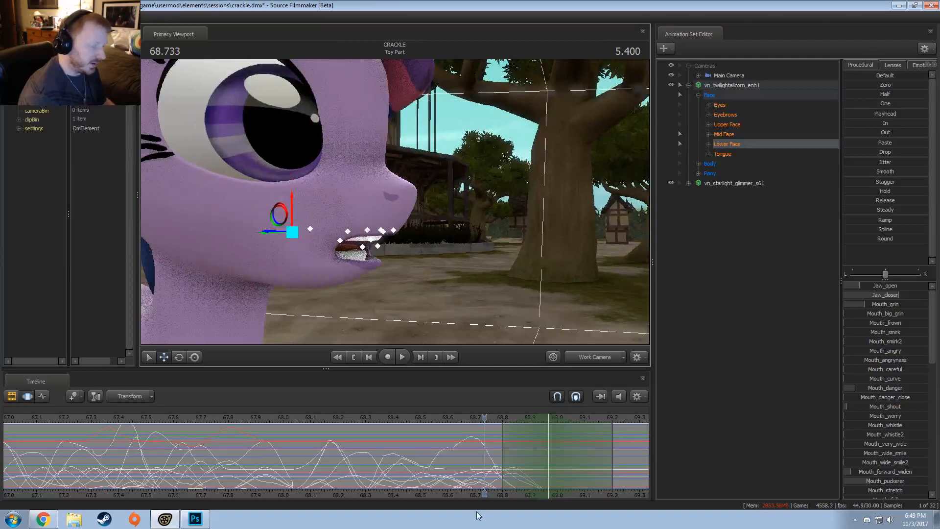
pyautogui.moveTo(466, 499); pyautogui.dragTo(359, 499, button='middle')
pyautogui.moveTo(378, 418); pyautogui.dragTo(445, 435)
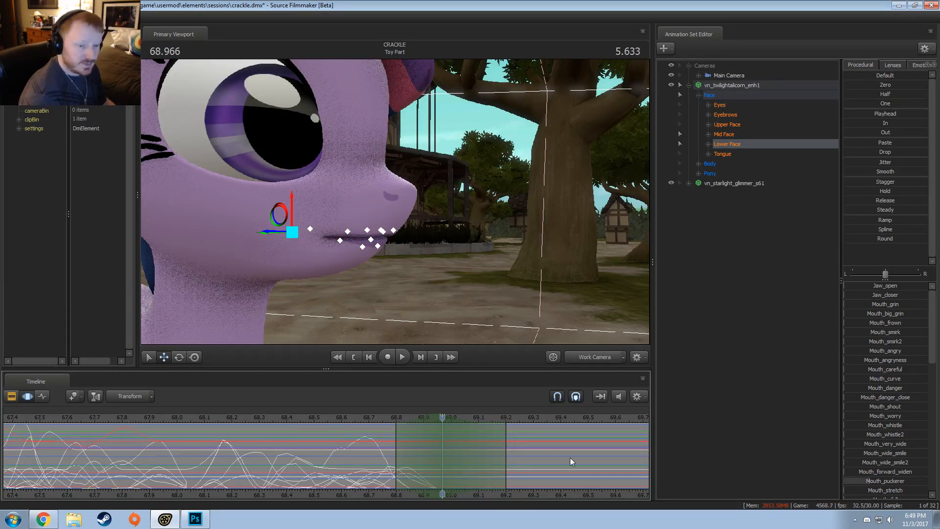
# At 68.966, raise Twilight's Mouth_curve slightly and set Mouth_Letter_B to about half
pyautogui.moveTo(893, 381); pyautogui.dragTo(852, 381)
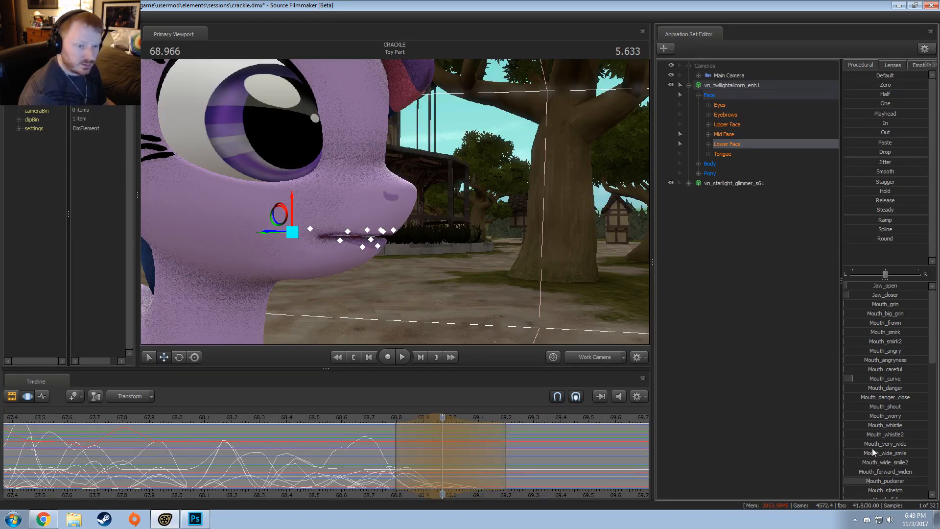
pyautogui.scroll(-3, 879, 477)
pyautogui.scroll(-2, 888, 416)
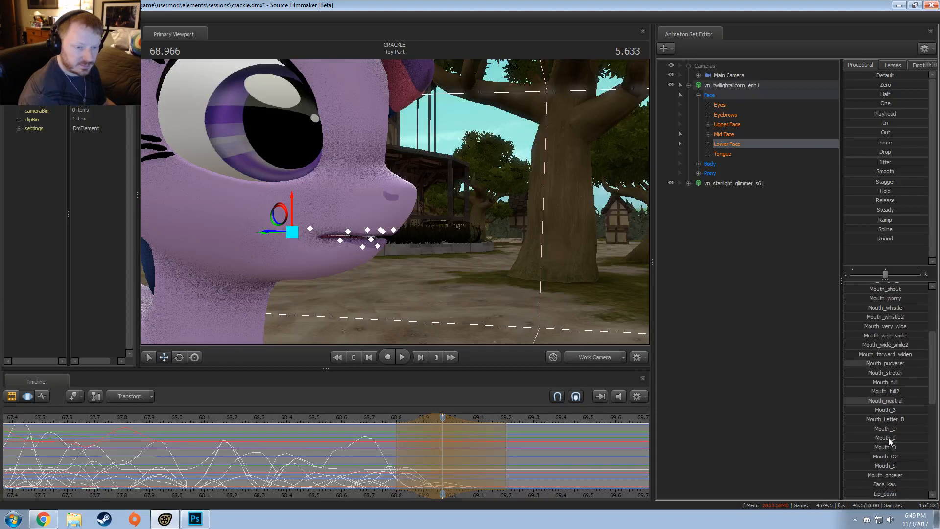
pyautogui.moveTo(862, 390); pyautogui.dragTo(886, 390)
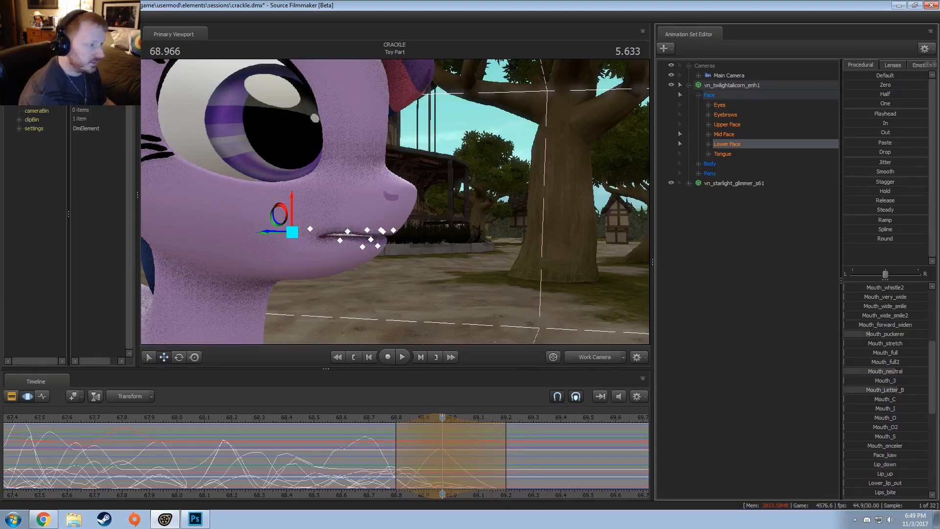
pyautogui.scroll(5, 906, 314)
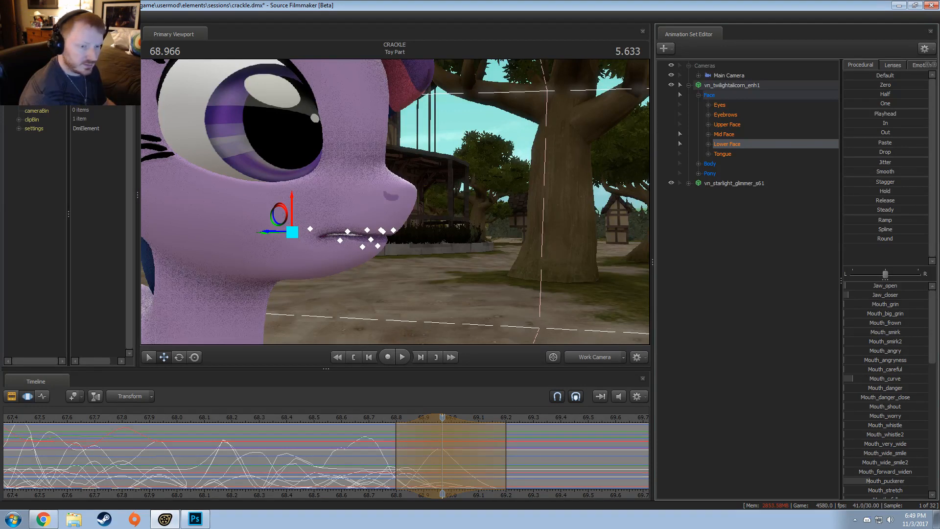
# Raise Jaw_closer to about three quarters at 68.966 to tighten the closed mouth
pyautogui.click(882, 295)
pyautogui.scroll(-8, 904, 431)
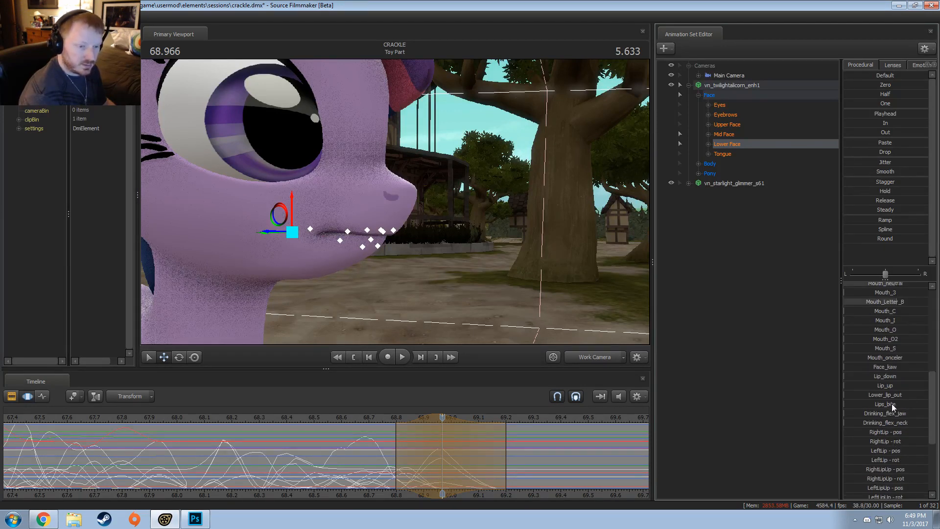
pyautogui.click(892, 403)
pyautogui.scroll(8, 882, 313)
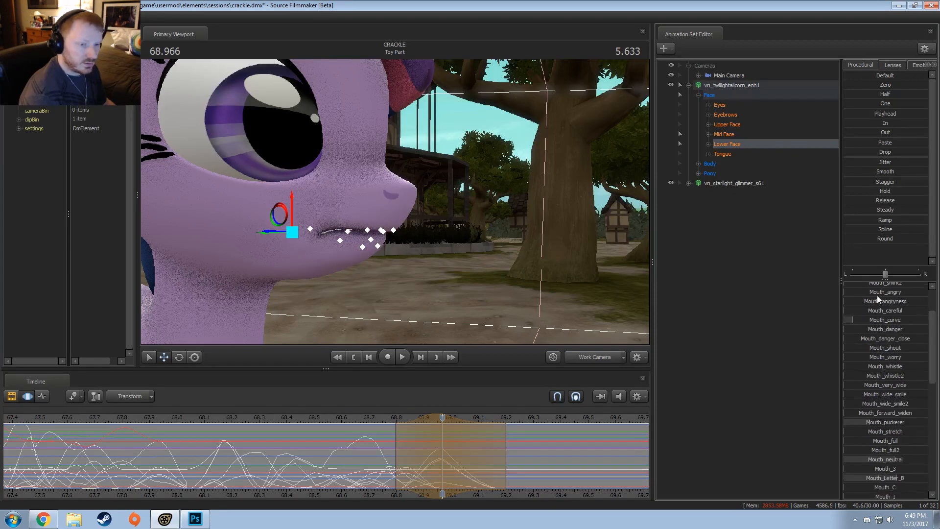
pyautogui.moveTo(876, 294); pyautogui.dragTo(903, 295)
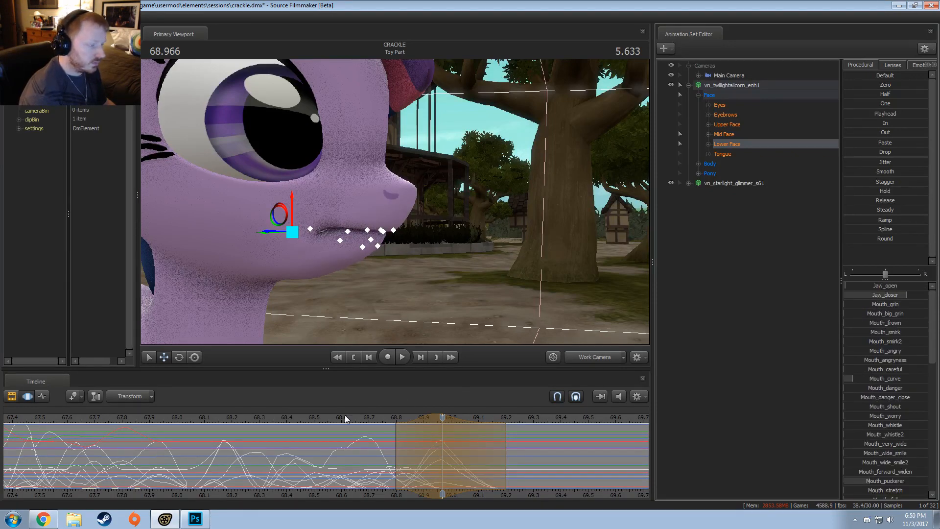
# Play back the lip sync twice from about 68.6 to review the closing mouth shape
pyautogui.click(340, 419)
pyautogui.press('space')
pyautogui.press('space')
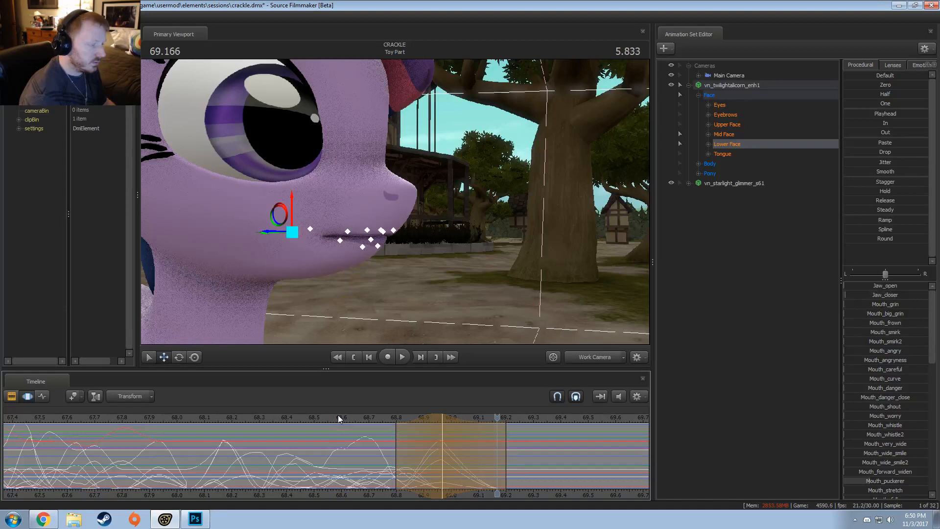
pyautogui.click(339, 419)
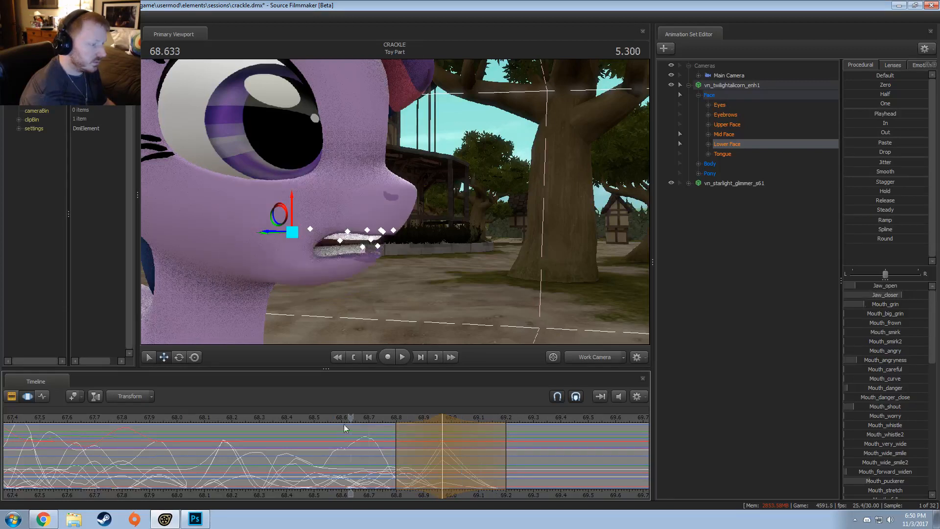
pyautogui.press('space')
pyautogui.press('space')
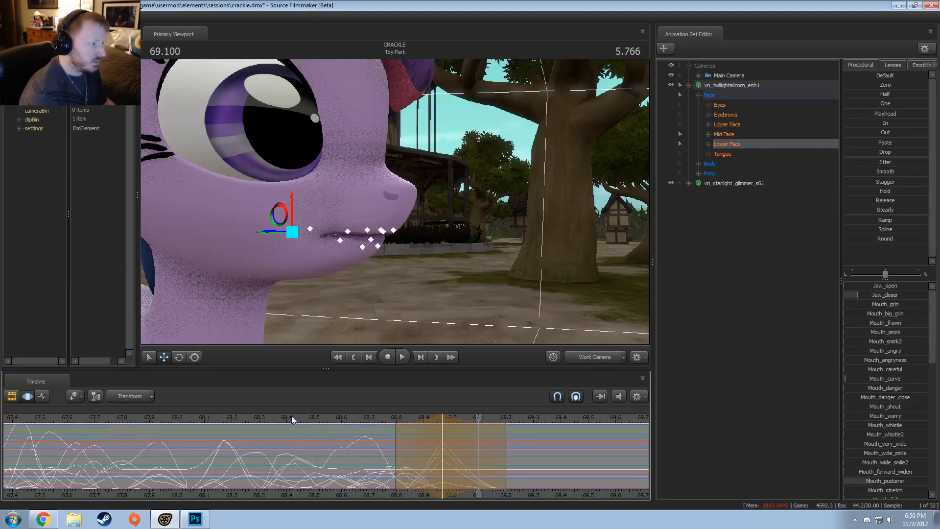
# Widen the time selection around 68.966 to span about 68.77 to 69.6, so the closed mouth shape eases out gradually
pyautogui.press('shift')
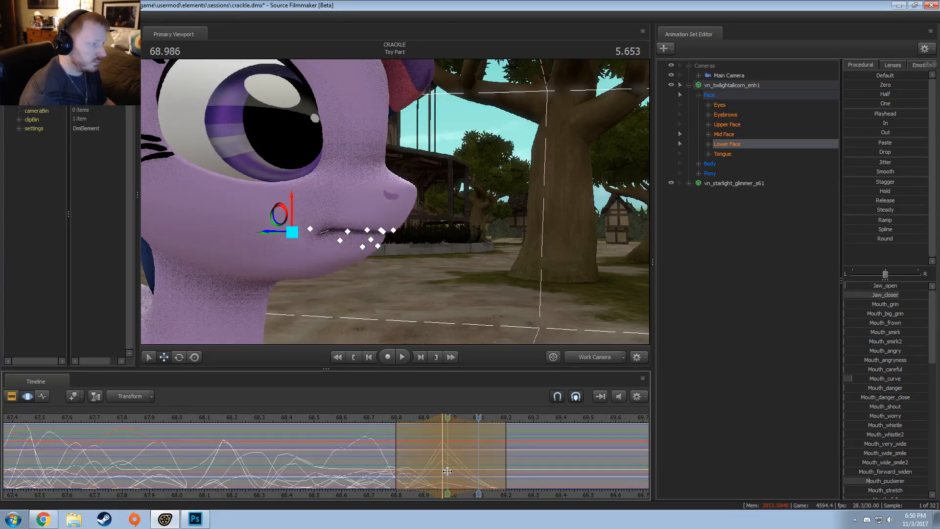
pyautogui.moveTo(468, 458); pyautogui.dragTo(481, 461)
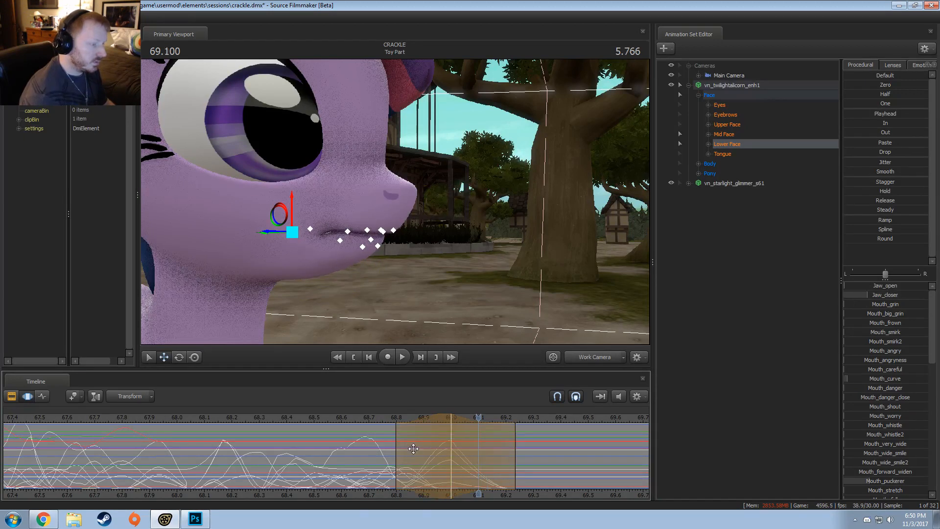
pyautogui.moveTo(420, 420); pyautogui.dragTo(411, 418)
pyautogui.moveTo(511, 451); pyautogui.dragTo(616, 451)
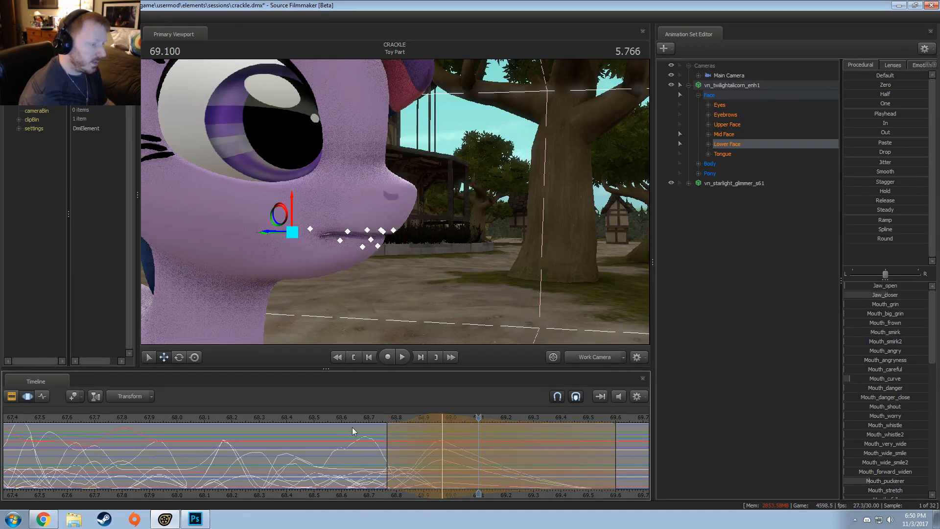
# Play back the whole lip sync line repeatedly from about 66.9 to check the mouth movement
pyautogui.scroll(-2, 325, 421)
pyautogui.press('space')
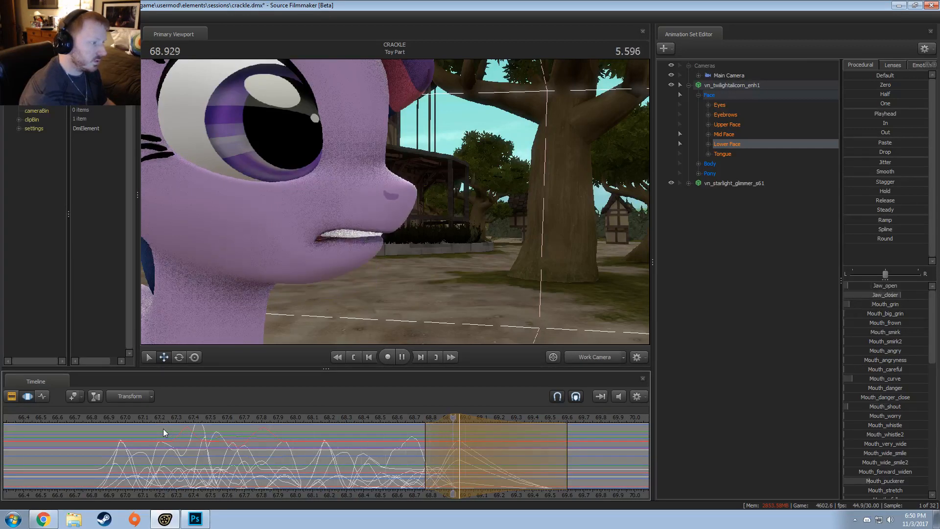
pyautogui.press('space')
pyautogui.moveTo(289, 416); pyautogui.dragTo(109, 418)
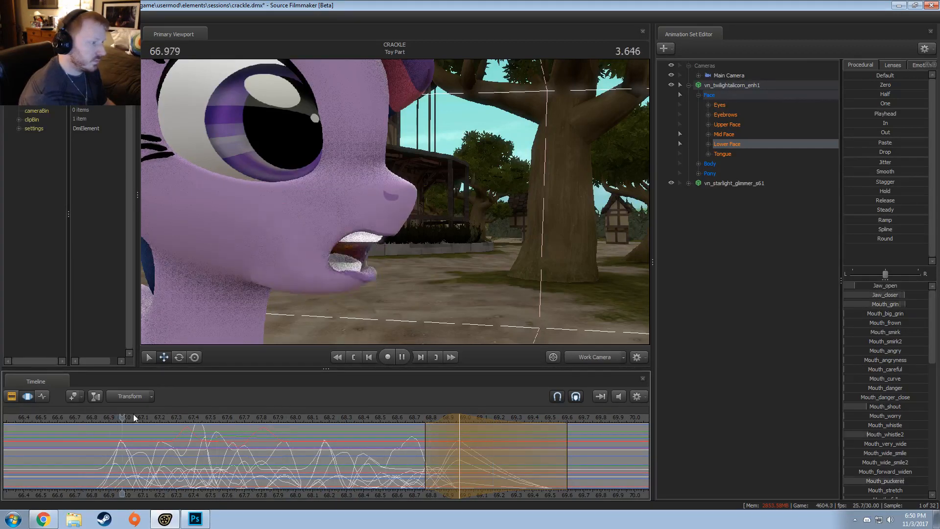
pyautogui.press('space')
pyautogui.press('space')
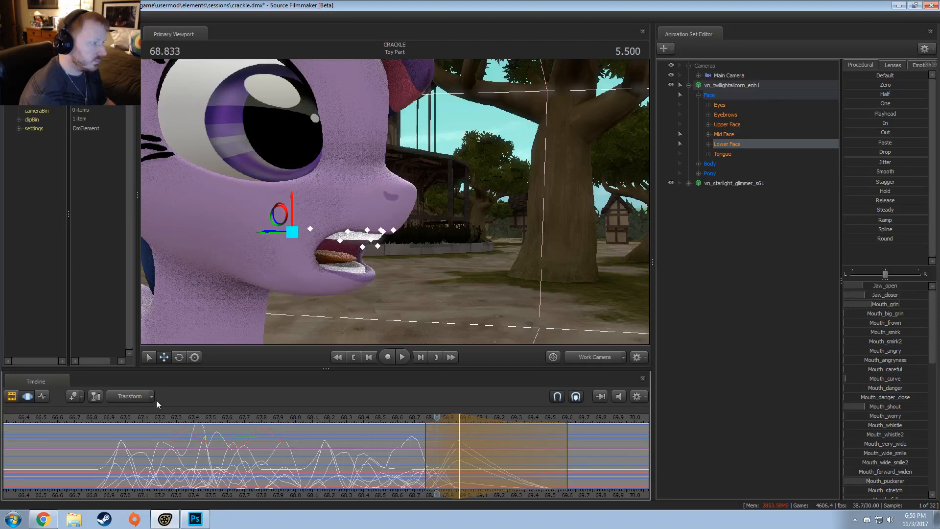
pyautogui.click(107, 416)
pyautogui.press('space')
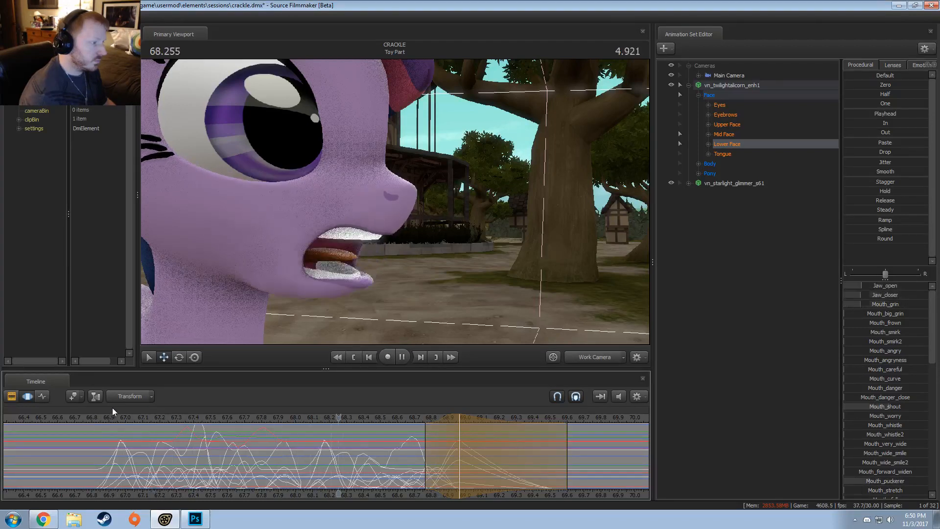
# Adjust the jaw control's pose around 68.2 within a time selection of about 68.07 to 68.33
pyautogui.moveTo(283, 418)
pyautogui.mouseDown()
pyautogui.moveTo(338, 458)
pyautogui.moveTo(381, 463)
pyautogui.moveTo(304, 461)
pyautogui.moveTo(331, 462)
pyautogui.mouseUp()
pyautogui.scroll(3, 330, 462)
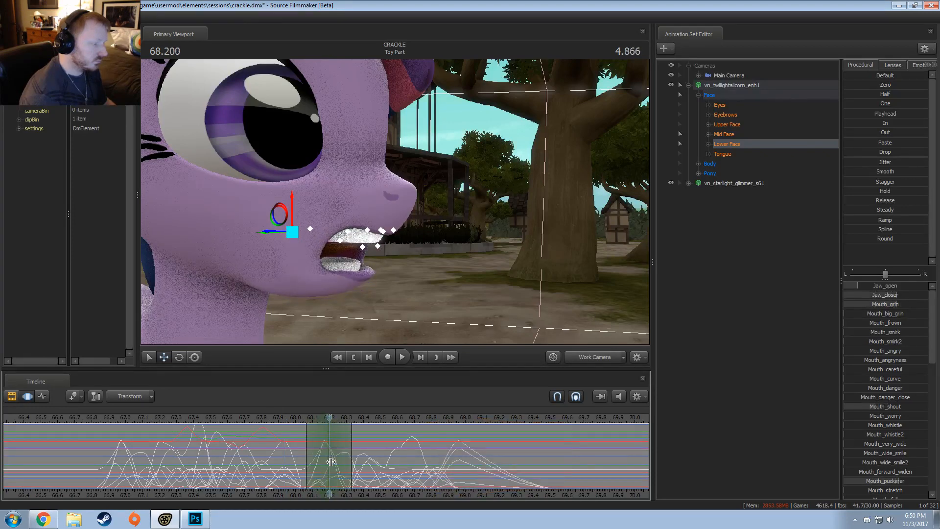
pyautogui.keyDown('alt'); pyautogui.moveTo(266, 248); pyautogui.dragTo(396, 207); pyautogui.keyUp('alt')
pyautogui.click(286, 232)
pyautogui.press('e')
pyautogui.moveTo(310, 246); pyautogui.dragTo(315, 249)
pyautogui.press('w')
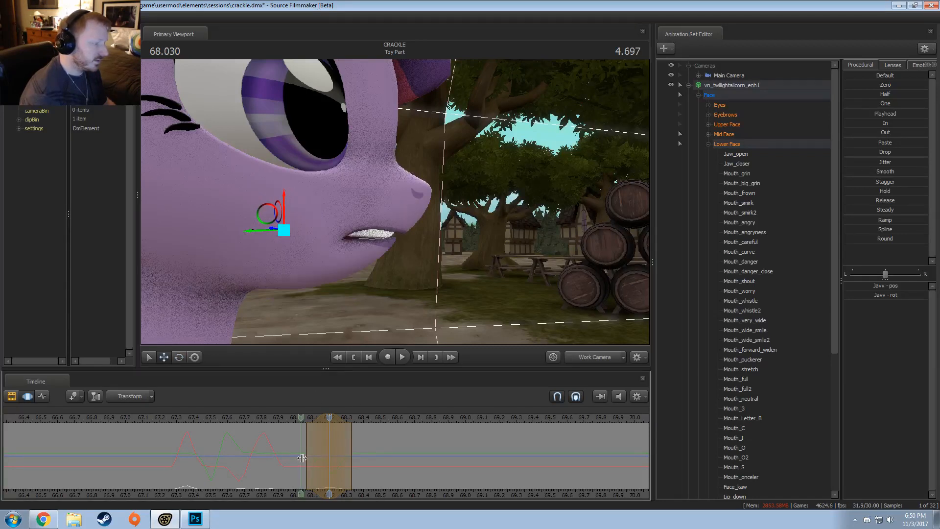
pyautogui.moveTo(329, 462); pyautogui.dragTo(322, 462)
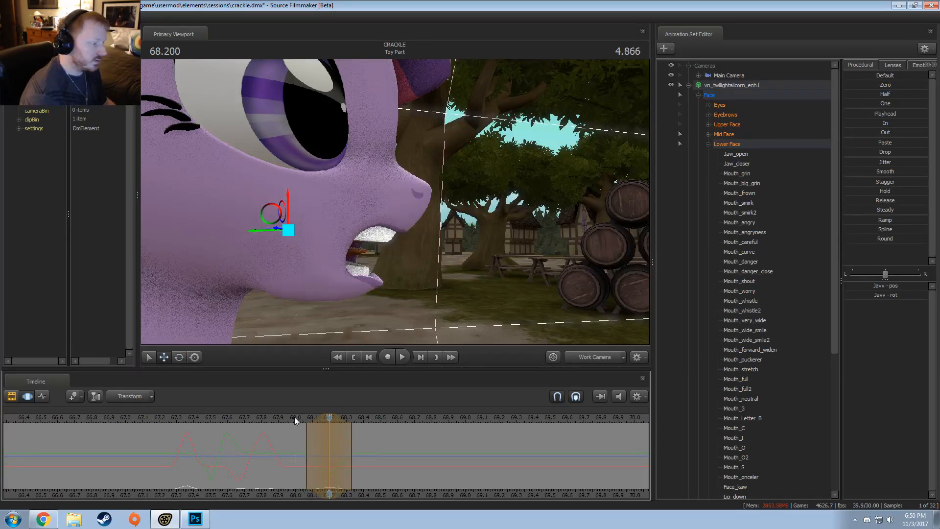
pyautogui.keyDown('alt'); pyautogui.moveTo(313, 232); pyautogui.dragTo(275, 325); pyautogui.keyUp('alt')
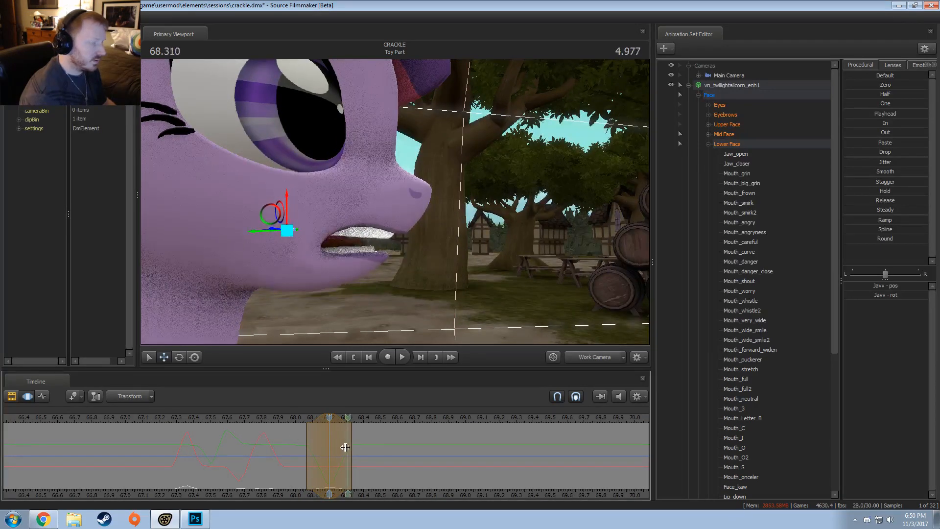
# Pull the jaw slightly backward at 68.3 within a time selection of about 68.17 to 68.57
pyautogui.keyDown('shift'); pyautogui.click(344, 446); pyautogui.keyUp('shift')
pyautogui.keyDown('shift'); pyautogui.scroll(1, 345, 445); pyautogui.keyUp('shift')
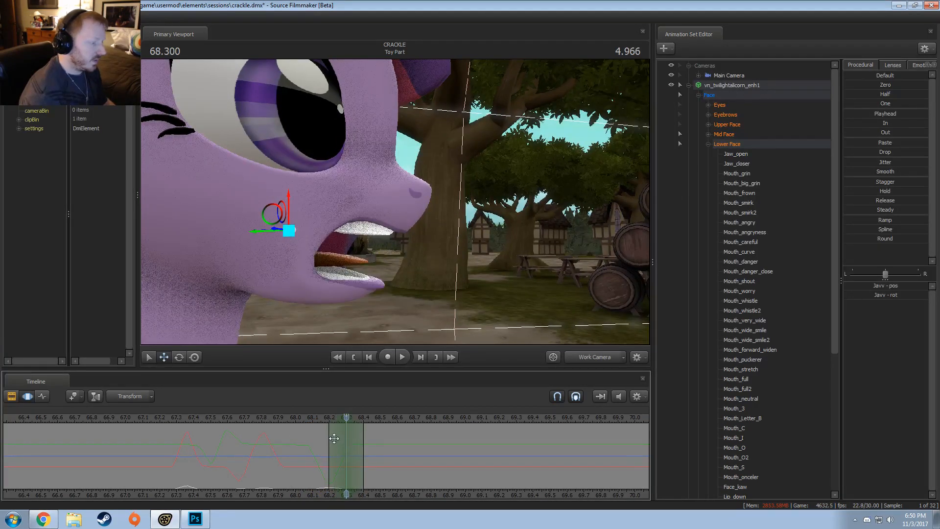
pyautogui.keyDown('shift'); pyautogui.scroll(2, 354, 441); pyautogui.keyUp('shift')
pyautogui.keyDown('shift'); pyautogui.scroll(-1, 363, 443); pyautogui.keyUp('shift')
pyautogui.moveTo(370, 444); pyautogui.dragTo(393, 450)
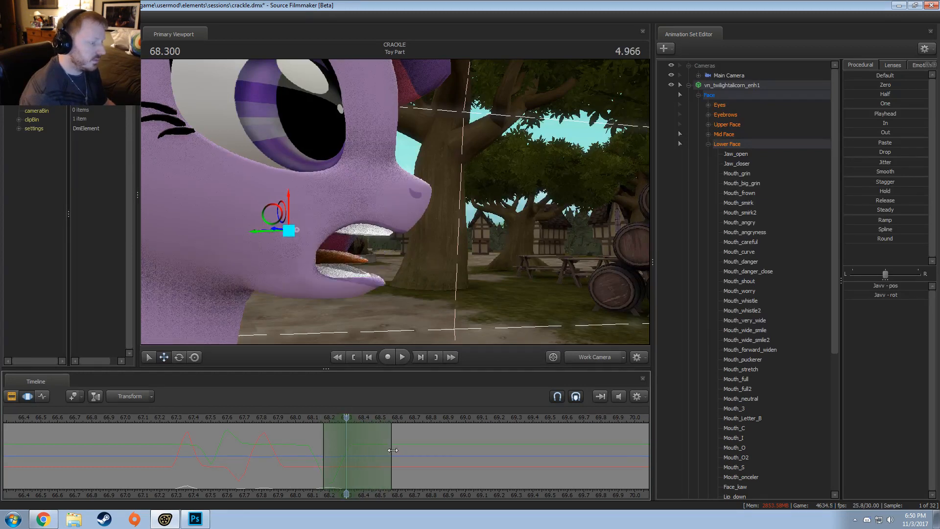
pyautogui.moveTo(264, 235); pyautogui.dragTo(257, 235)
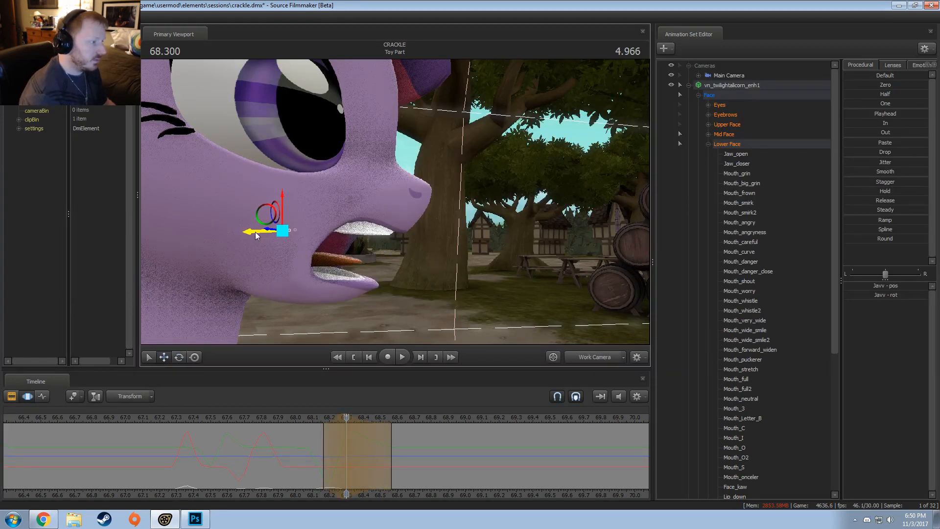
# Review the jaw motion from about 67.9, and shorten the time selection to end at about 68.47
pyautogui.moveTo(297, 471); pyautogui.dragTo(359, 472)
pyautogui.click(276, 417)
pyautogui.press('space')
pyautogui.press('space')
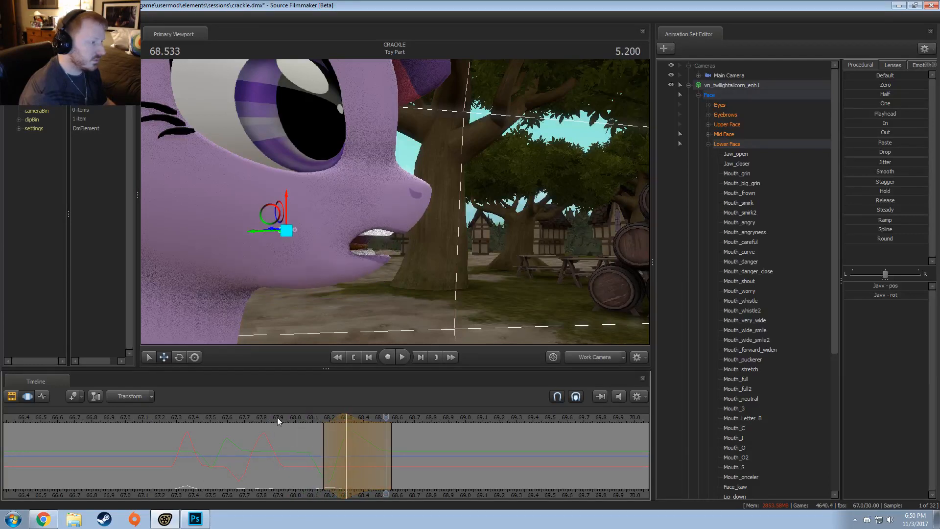
pyautogui.moveTo(391, 445); pyautogui.dragTo(375, 447)
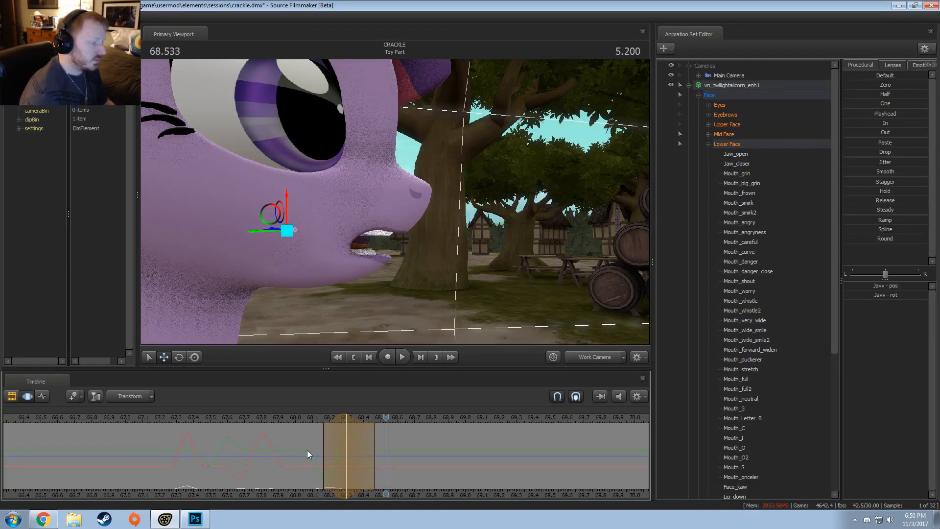
# Try to move the jaw slightly forward around 68.533, and undo the change
pyautogui.moveTo(309, 455); pyautogui.dragTo(387, 469)
pyautogui.press('Escape')
pyautogui.scroll(6, 387, 470)
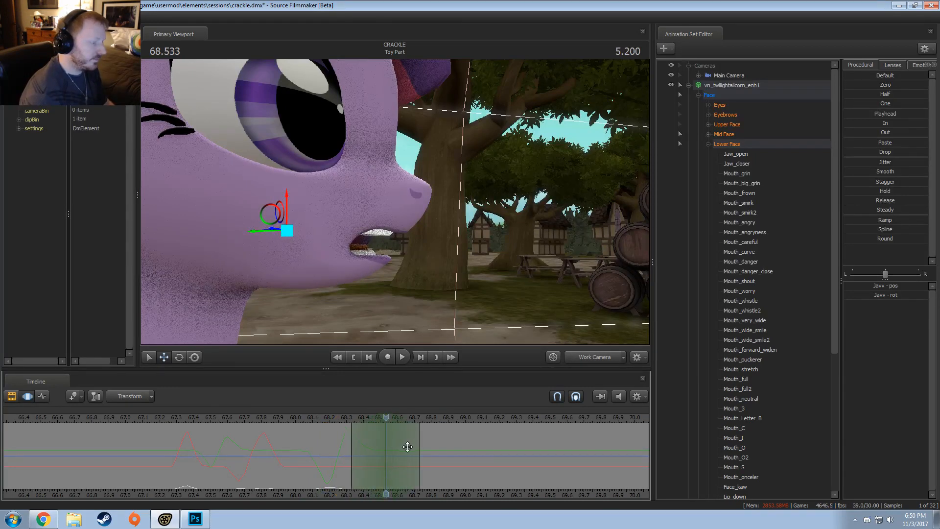
pyautogui.moveTo(253, 232); pyautogui.dragTo(262, 233)
pyautogui.hotkey('ctrl', 'z')
pyautogui.hotkey('ctrl', 'z')
# Place a time selection of about 68.33 to 68.6 around 68.466, and select all Lower Face controls
pyautogui.moveTo(345, 456); pyautogui.dragTo(375, 465)
pyautogui.keyDown('shift'); pyautogui.click(374, 465); pyautogui.keyUp('shift')
pyautogui.keyDown('shift'); pyautogui.scroll(4, 374, 465); pyautogui.keyUp('shift')
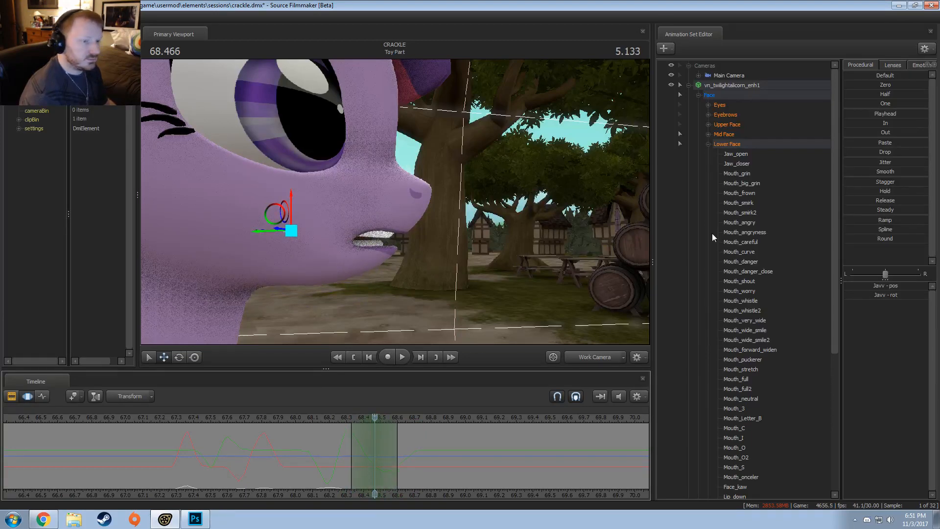
pyautogui.click(734, 145)
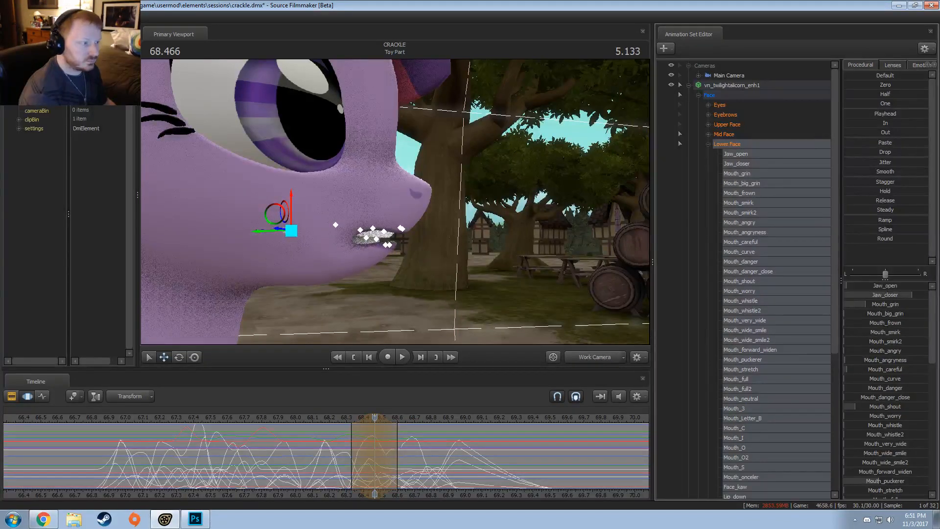
# Play back the mouth movement from about 68.2 and again from about 68.0
pyautogui.click(331, 418)
pyautogui.press('space')
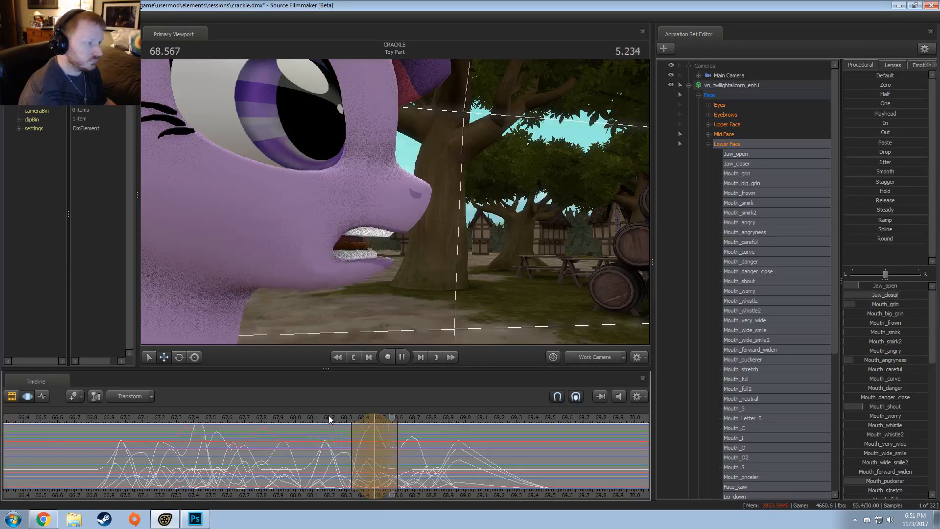
pyautogui.press('space')
pyautogui.click(299, 414)
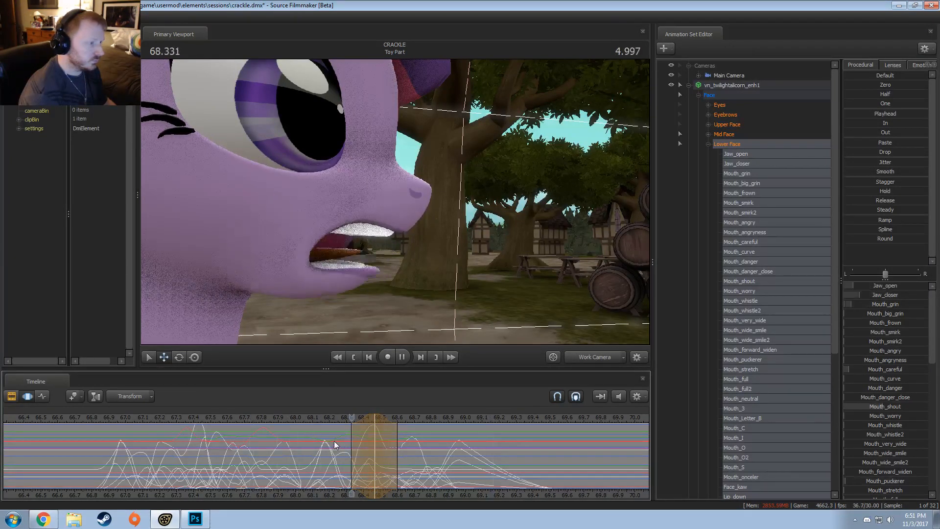
# At 68.5, within a time selection of about 68.43 to 68.57, lower Mouth_shout to nearly zero and raise Jaw_open slightly
pyautogui.click(422, 467)
pyautogui.moveTo(422, 466)
pyautogui.mouseDown()
pyautogui.moveTo(363, 476)
pyautogui.moveTo(382, 476)
pyautogui.mouseUp()
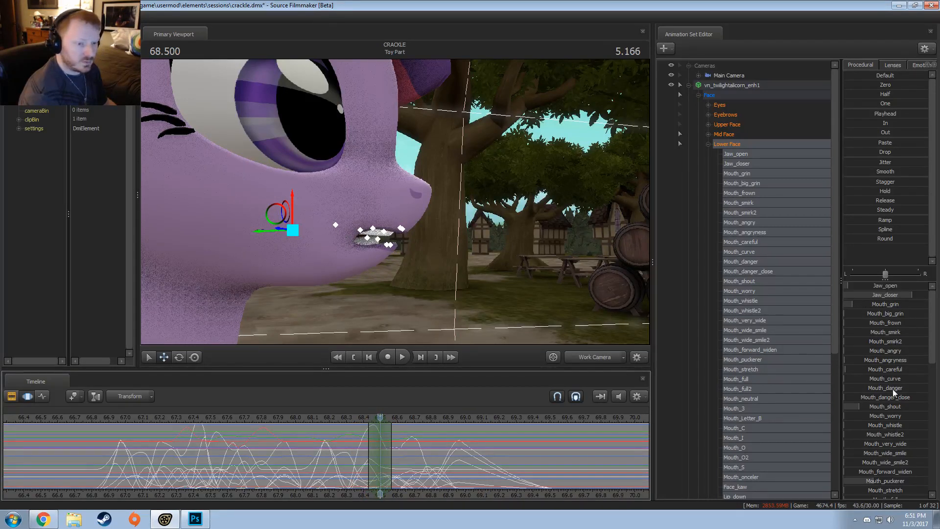
pyautogui.moveTo(890, 407); pyautogui.dragTo(883, 398)
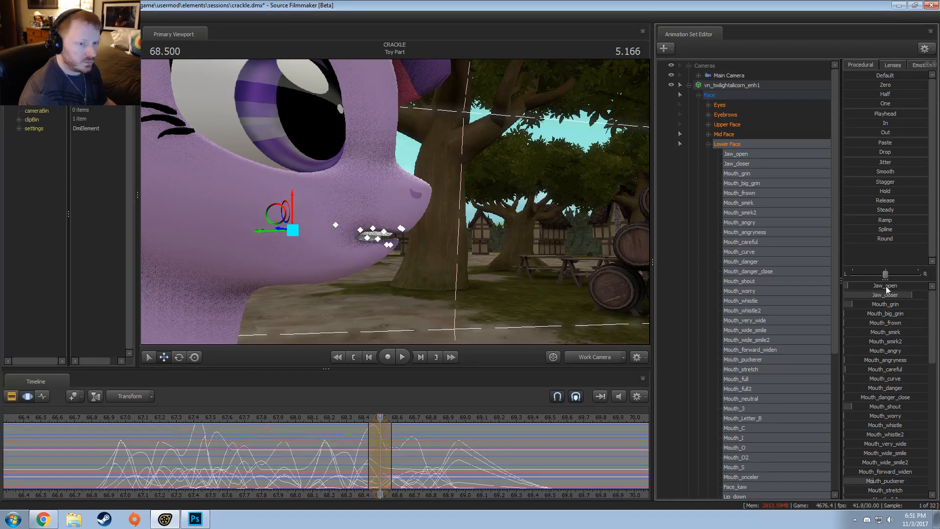
pyautogui.moveTo(886, 287); pyautogui.dragTo(891, 287)
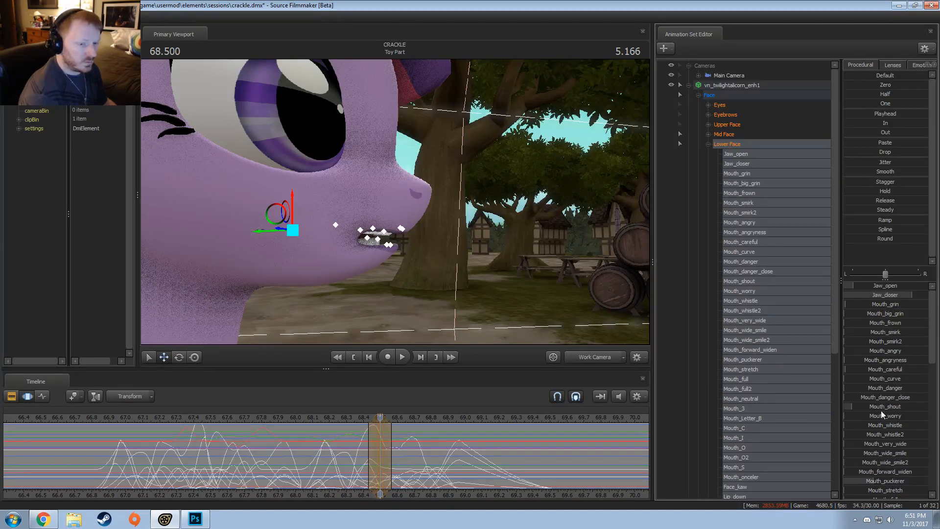
pyautogui.moveTo(880, 289); pyautogui.dragTo(888, 292)
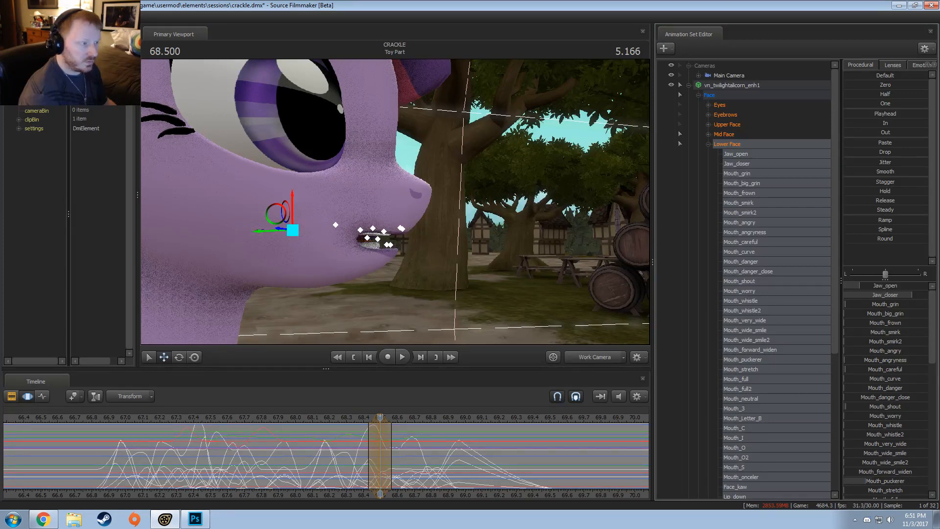
# Scrub the mouth movement around 68.5 and play back the line from about 67.2
pyautogui.moveTo(353, 485); pyautogui.dragTo(388, 469)
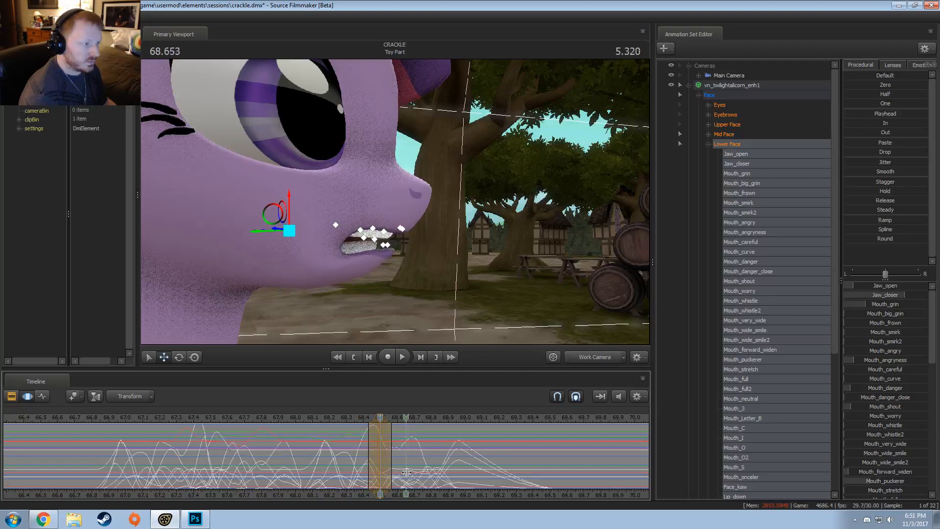
pyautogui.press('space')
pyautogui.moveTo(314, 416); pyautogui.dragTo(161, 418)
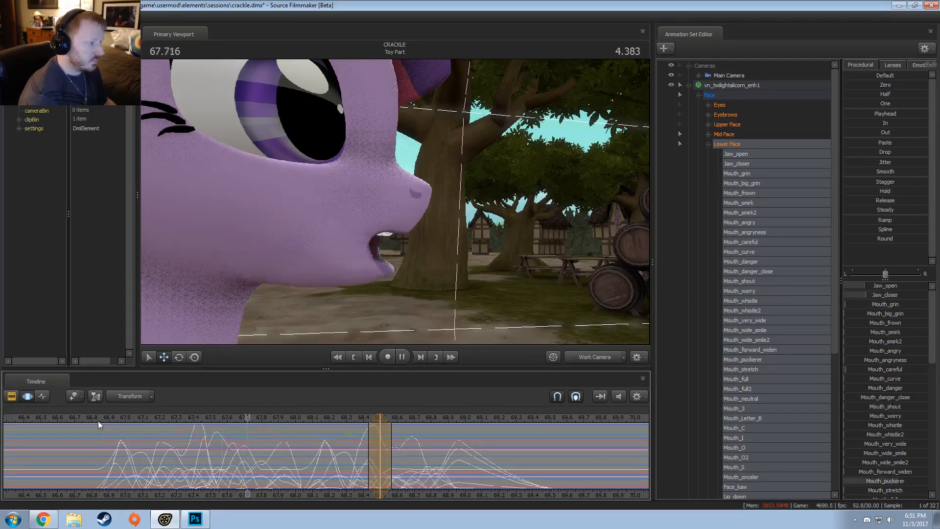
pyautogui.press('space')
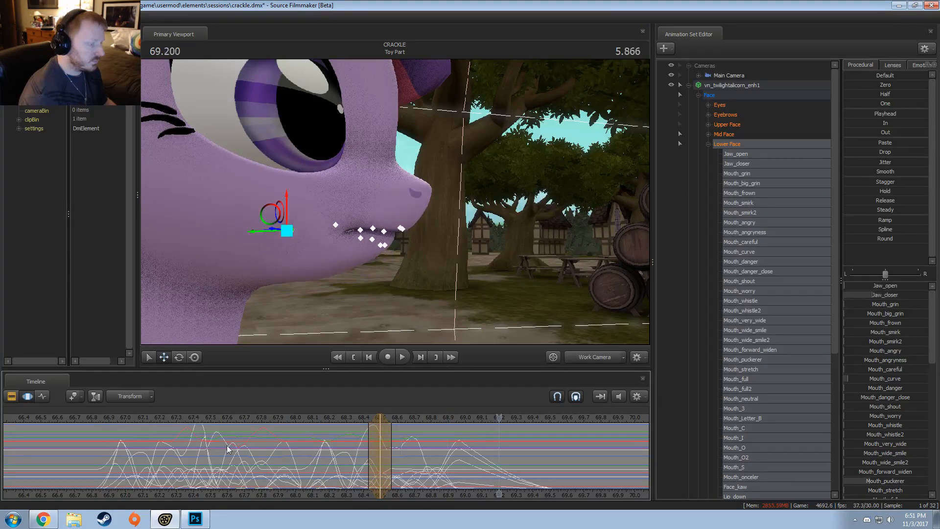
# Adjust the Lower Face mouth shape at 68.533, and extend its time selection to about 68.4 to 68.6
pyautogui.moveTo(363, 470); pyautogui.dragTo(385, 470)
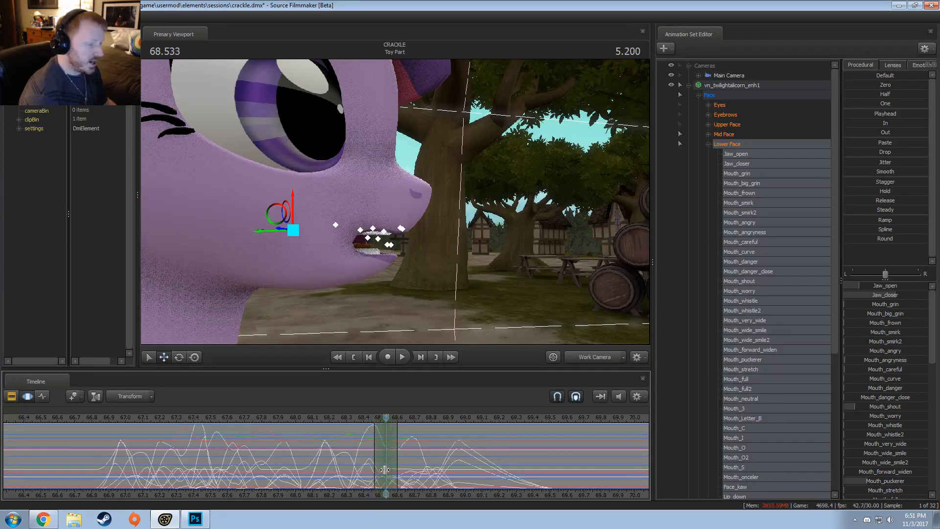
pyautogui.scroll(-3, 895, 463)
pyautogui.scroll(-3, 893, 460)
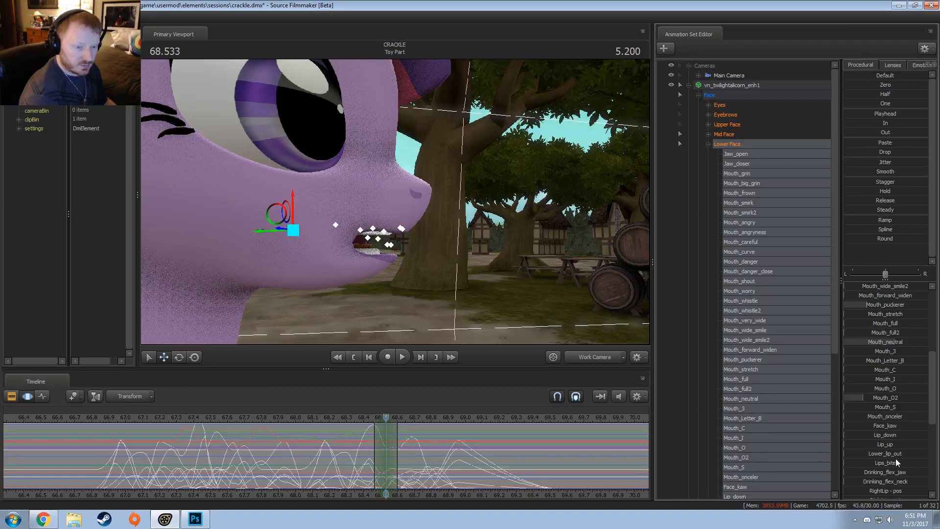
pyautogui.click(363, 463)
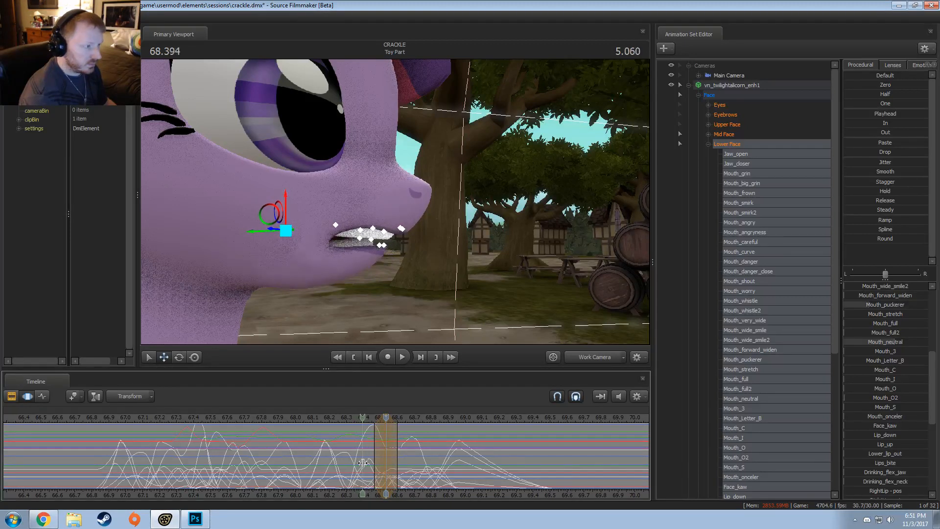
pyautogui.moveTo(363, 463); pyautogui.dragTo(375, 426)
pyautogui.scroll(1, 387, 447)
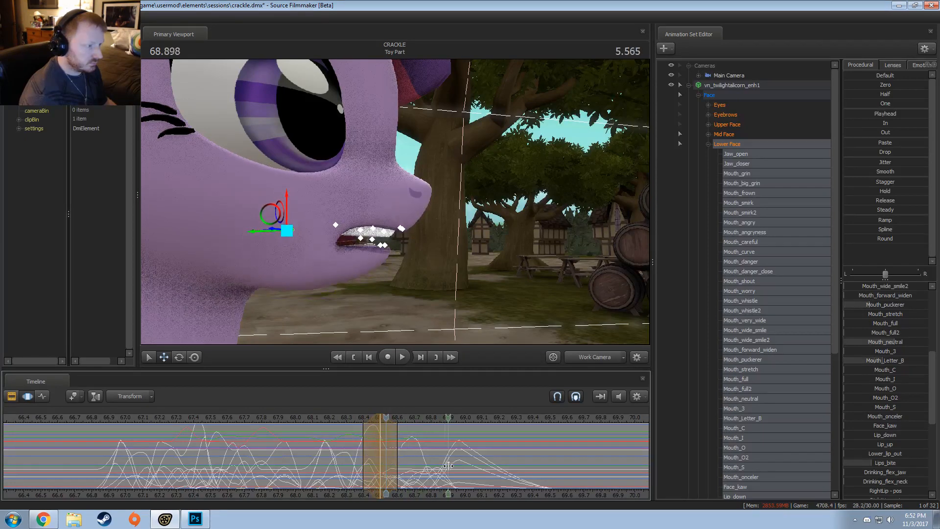
pyautogui.press('space')
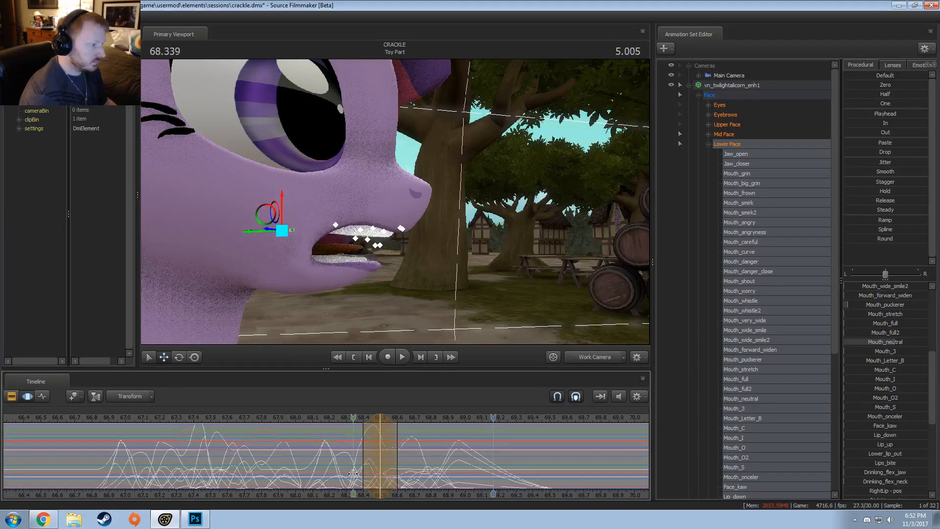
# Place a time selection of about 68.43 to 68.7 around 68.566, and nudge the mouth motion slightly in time
pyautogui.click(408, 474)
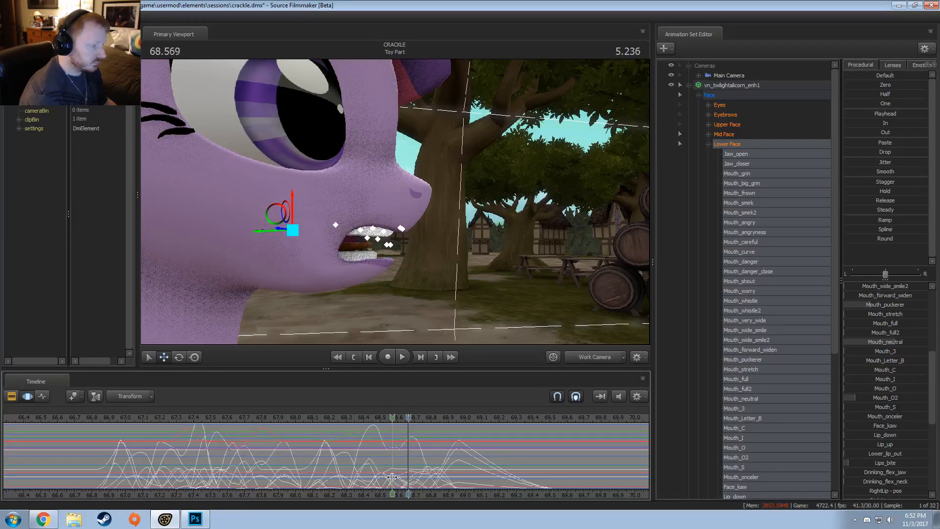
pyautogui.click(393, 476)
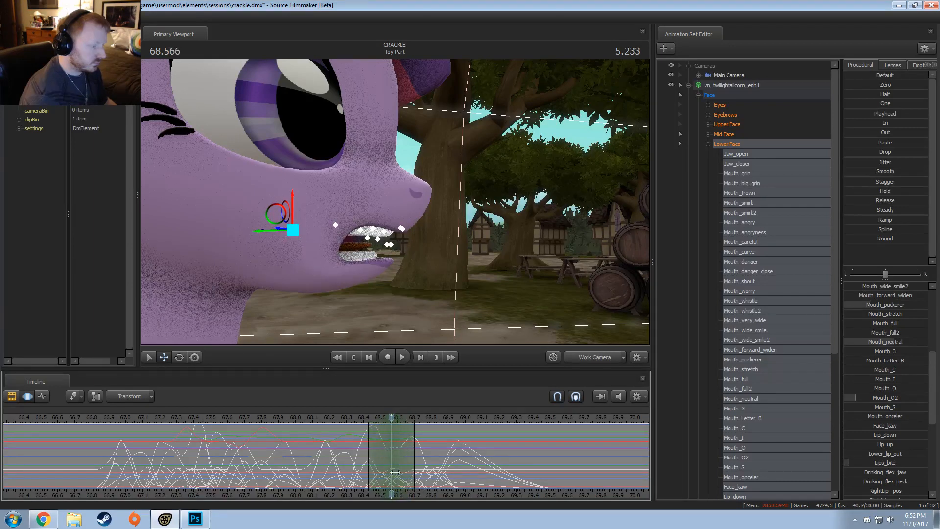
pyautogui.click(338, 418)
pyautogui.press('space')
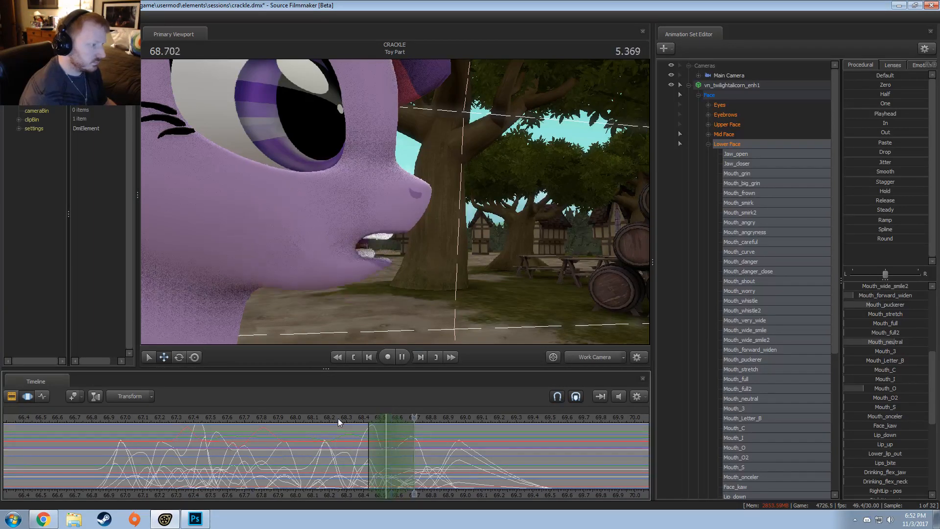
pyautogui.press('space')
pyautogui.click(388, 457)
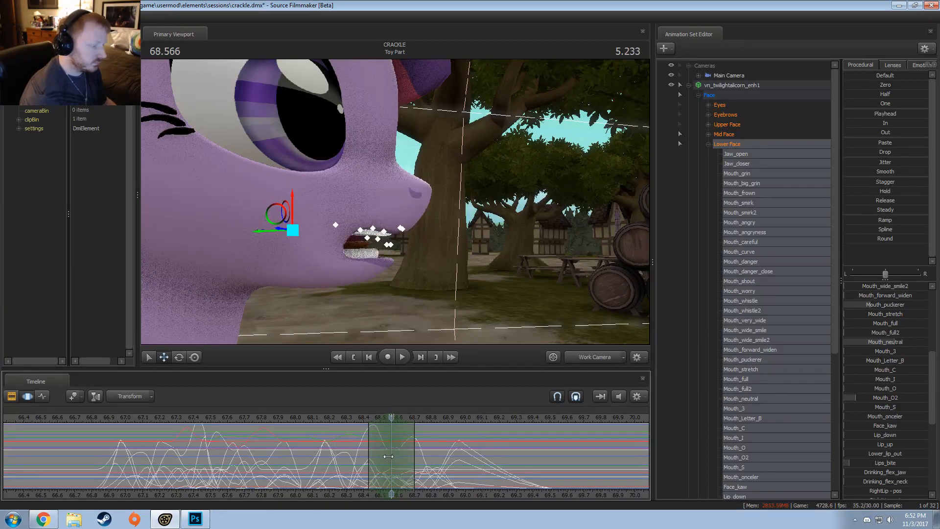
# Play back the mouth movement from about 68.25 and again from about 67.1
pyautogui.click(337, 417)
pyautogui.press('space')
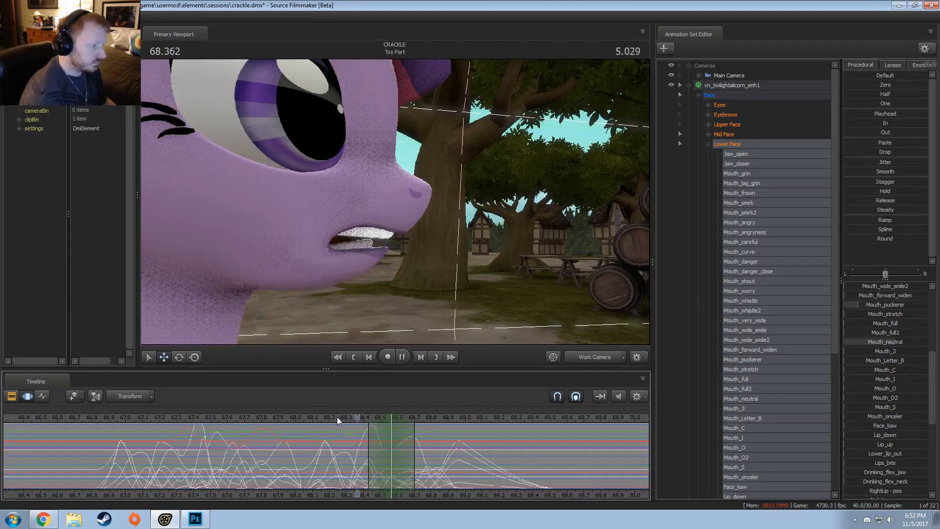
pyautogui.press('space')
pyautogui.click(137, 416)
pyautogui.press('space')
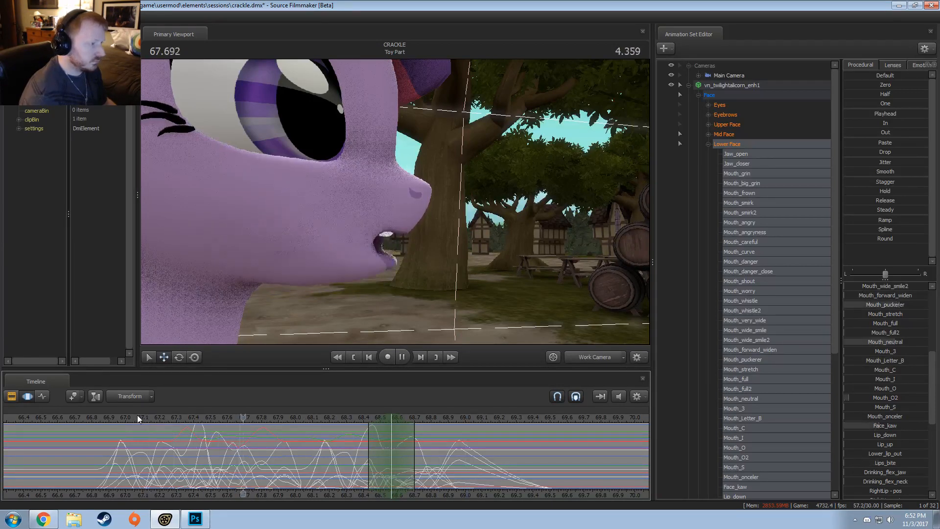
pyautogui.press('space')
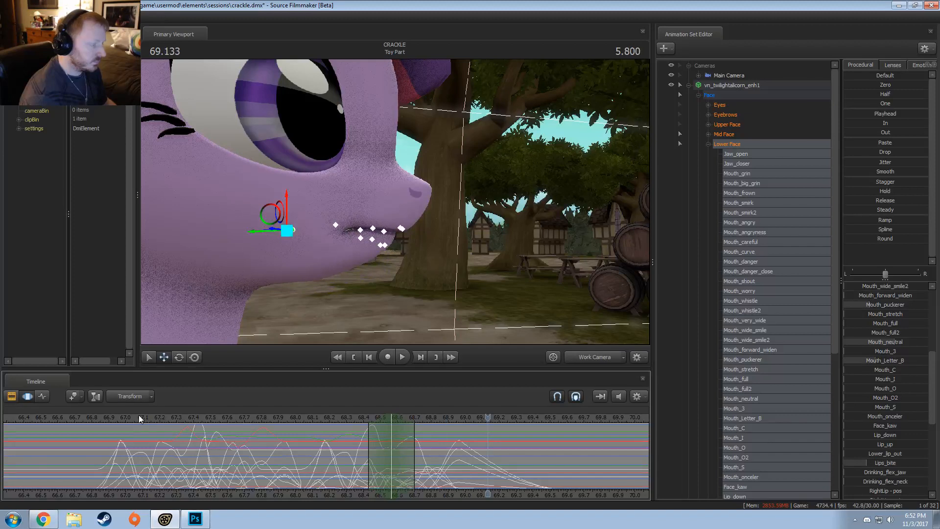
# At 68.8, adjust Mouth_puckerer within a time selection of about 68.7 to 68.9, and shift the selection slightly earlier to about 68.67 to 68.87
pyautogui.moveTo(416, 469)
pyautogui.mouseDown()
pyautogui.moveTo(459, 469)
pyautogui.moveTo(416, 469)
pyautogui.moveTo(431, 470)
pyautogui.mouseUp()
pyautogui.scroll(-1, 881, 425)
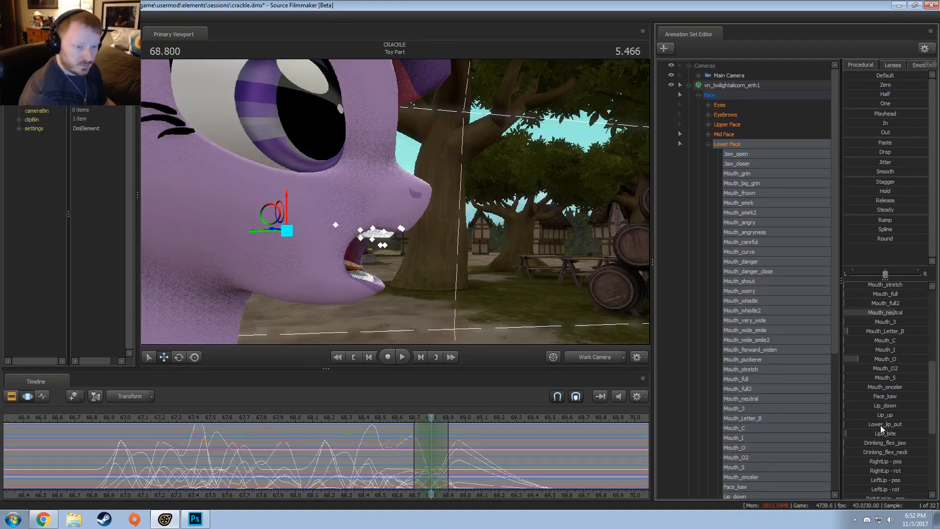
pyautogui.scroll(1, 885, 392)
pyautogui.click(885, 304)
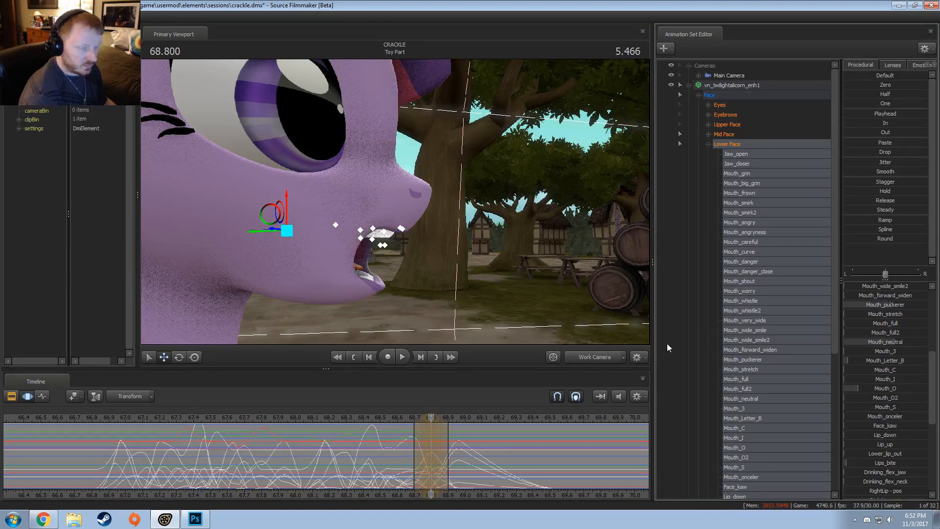
pyautogui.click(386, 417)
pyautogui.press('space')
pyautogui.press('space')
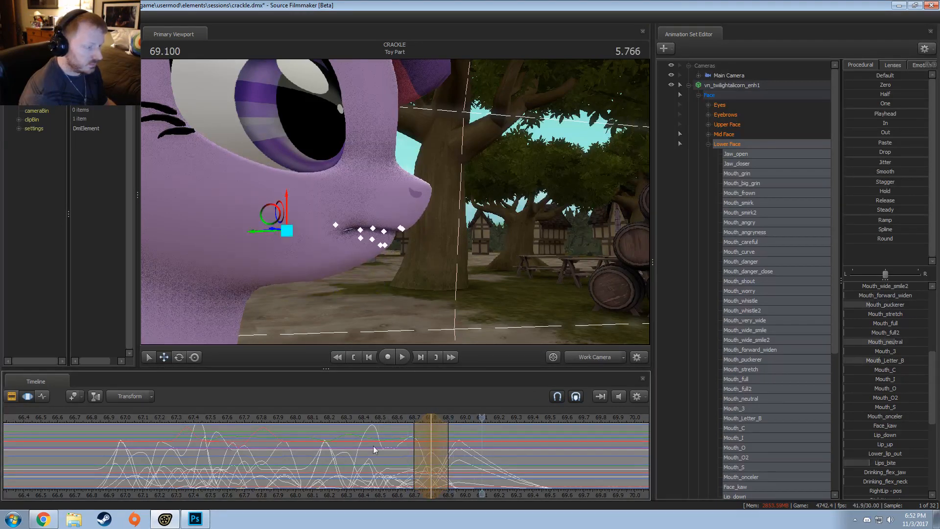
pyautogui.moveTo(418, 417); pyautogui.dragTo(413, 418)
pyautogui.press('shift')
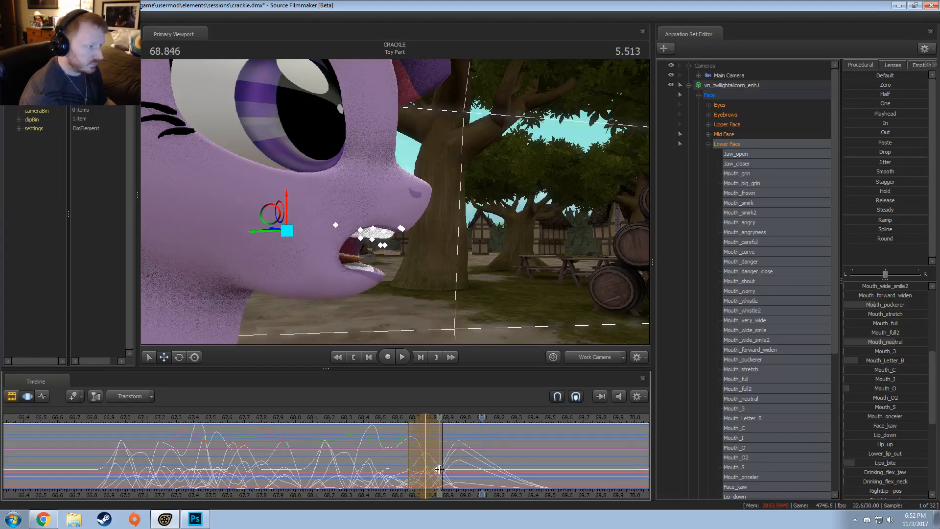
# At 68.866, lower Mouth_puckerer within a time selection of about 68.77 to 68.97
pyautogui.click(446, 470)
pyautogui.click(443, 470)
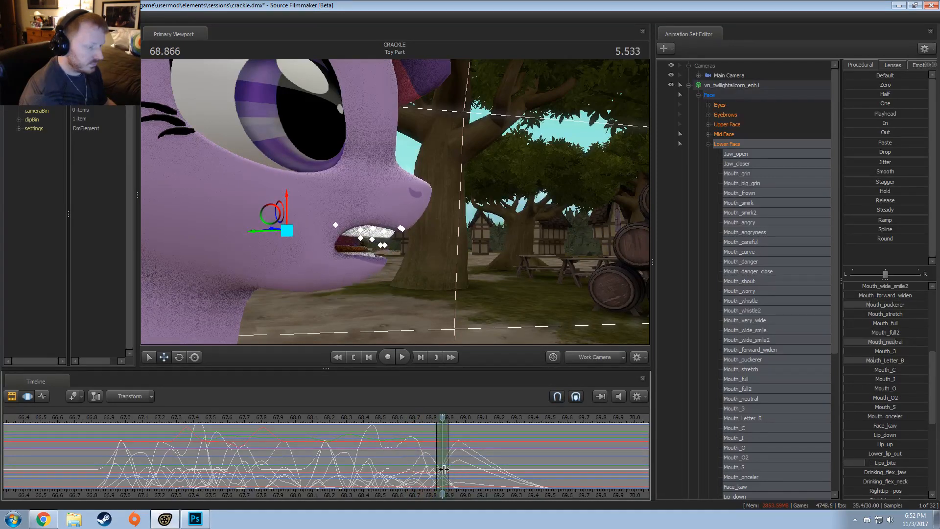
pyautogui.scroll(2, 443, 470)
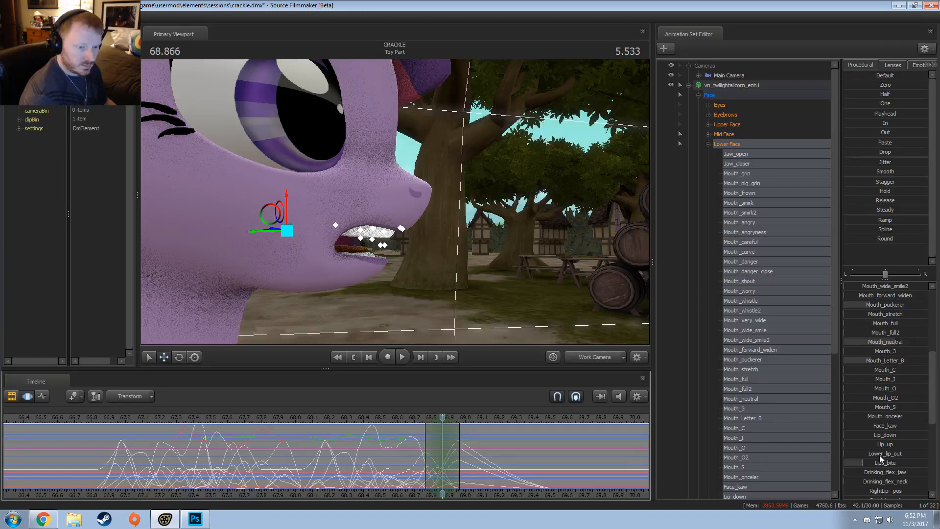
pyautogui.moveTo(886, 306); pyautogui.dragTo(851, 315)
# Scrub through the end of the line and play it back from about 67.4
pyautogui.moveTo(387, 483); pyautogui.dragTo(475, 484)
pyautogui.click(200, 427)
pyautogui.press('space')
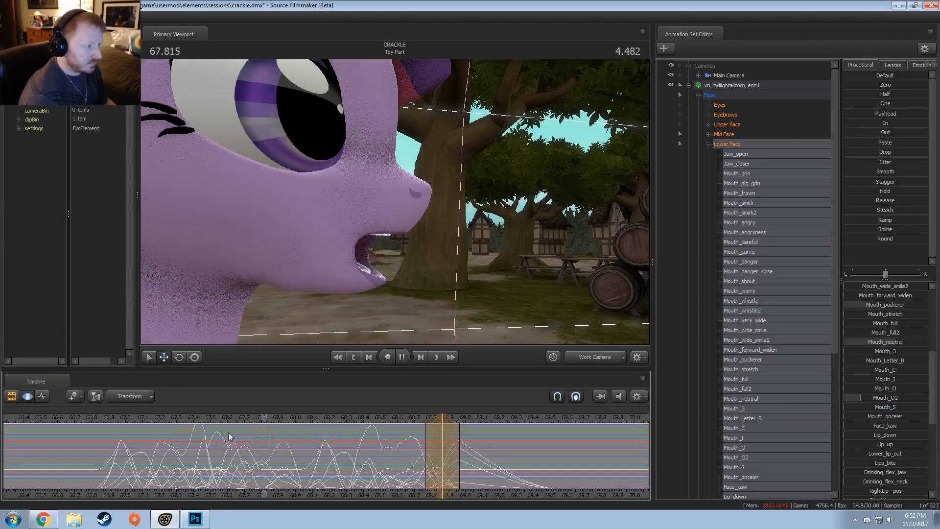
pyautogui.press('space')
# Pull the work camera back to frame the whole pony, and play back the lip sync from about 67.1
pyautogui.scroll(-4, 237, 436)
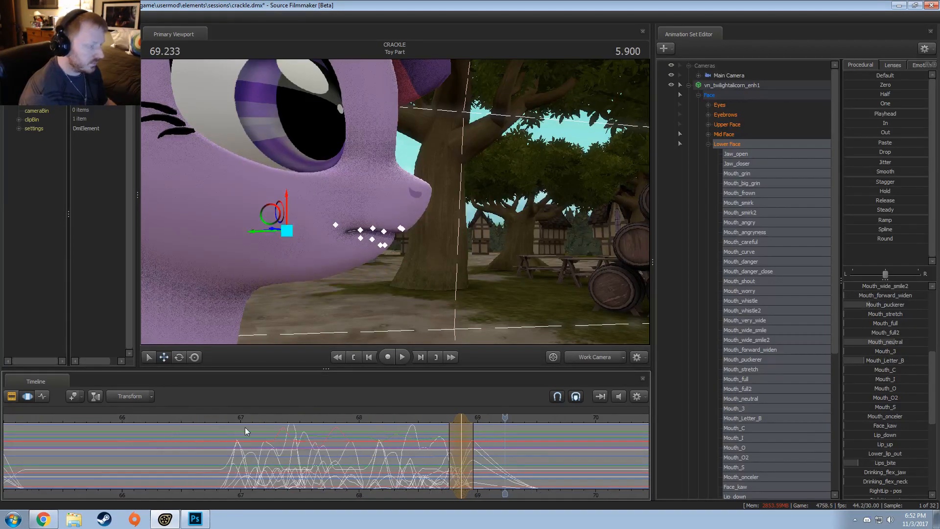
pyautogui.click(252, 427)
pyautogui.press('s')
pyautogui.moveTo(430, 269); pyautogui.dragTo(394, 201)
pyautogui.press('space')
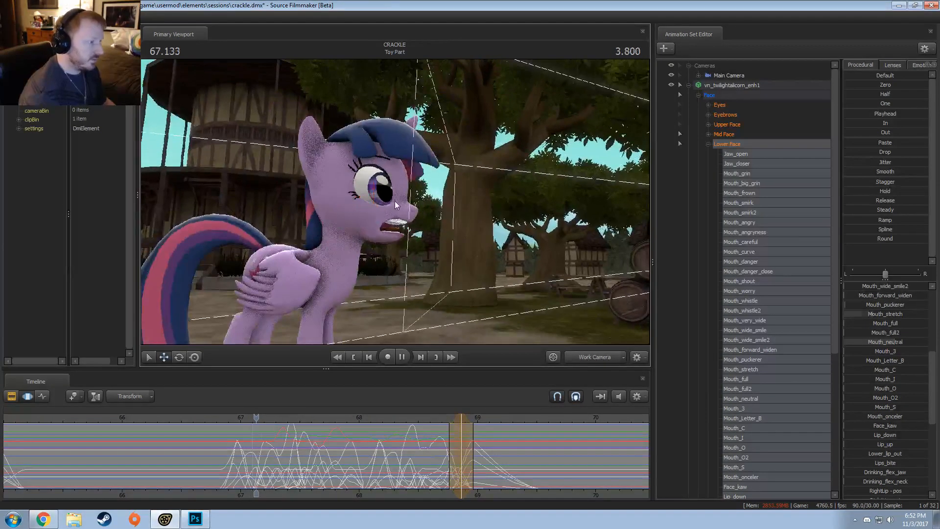
pyautogui.press('space')
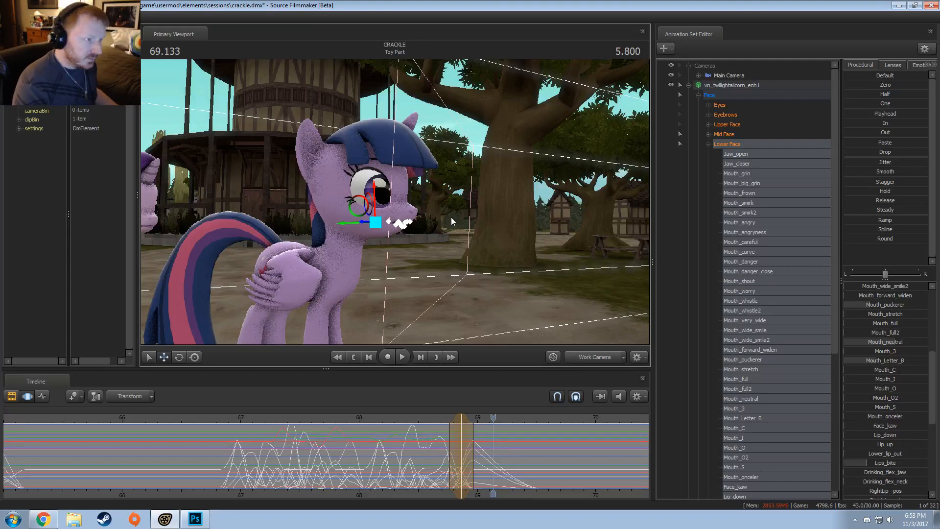
# Save the session, and close the Lightshot page in the browser before returning to Source Filmmaker
pyautogui.hotkey('ctrl', 's')
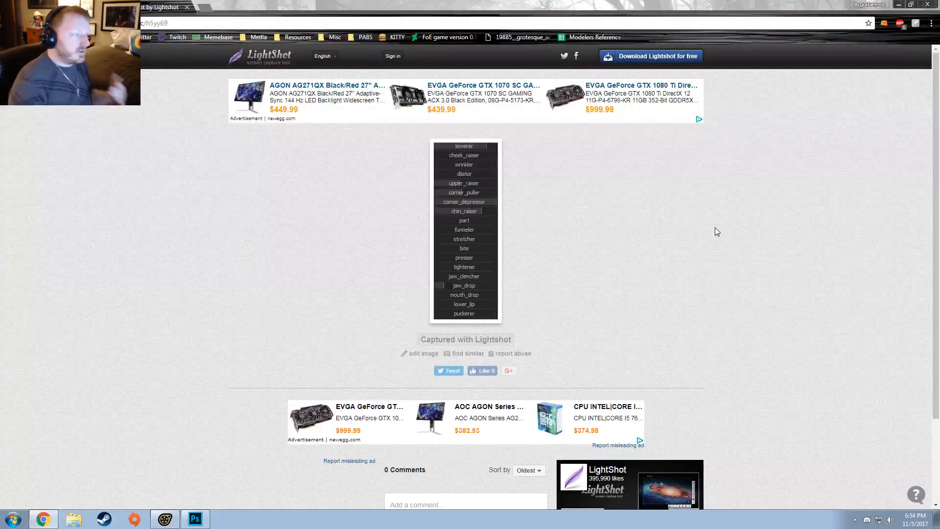
pyautogui.click(188, 7)
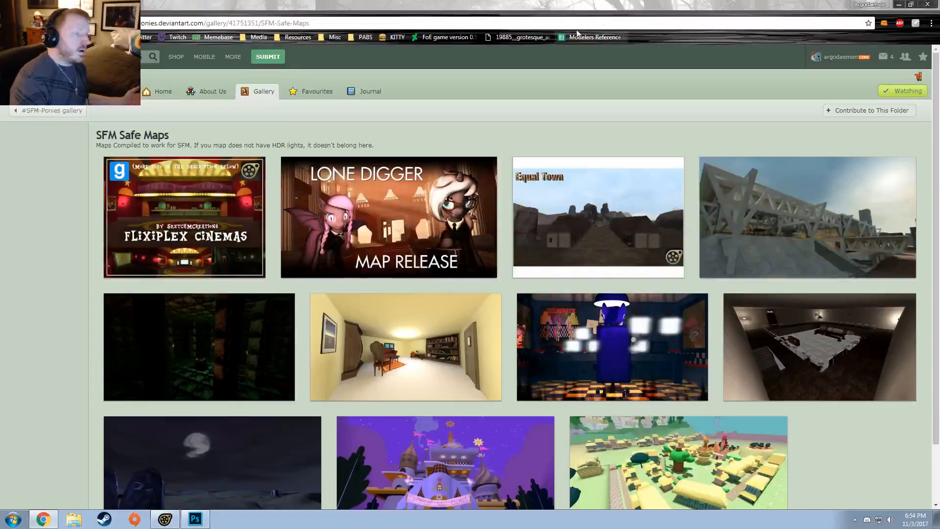
pyautogui.click(900, 4)
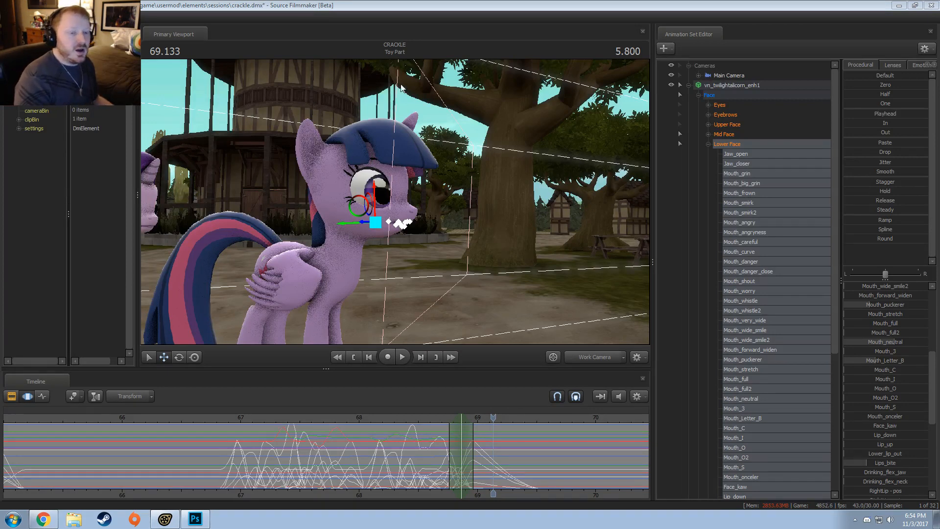
# Move the playhead to 67.3 and examine the Lower Face controls, from the jaw and mouth shapes to the individual lip controls
pyautogui.scroll(6, 886, 314)
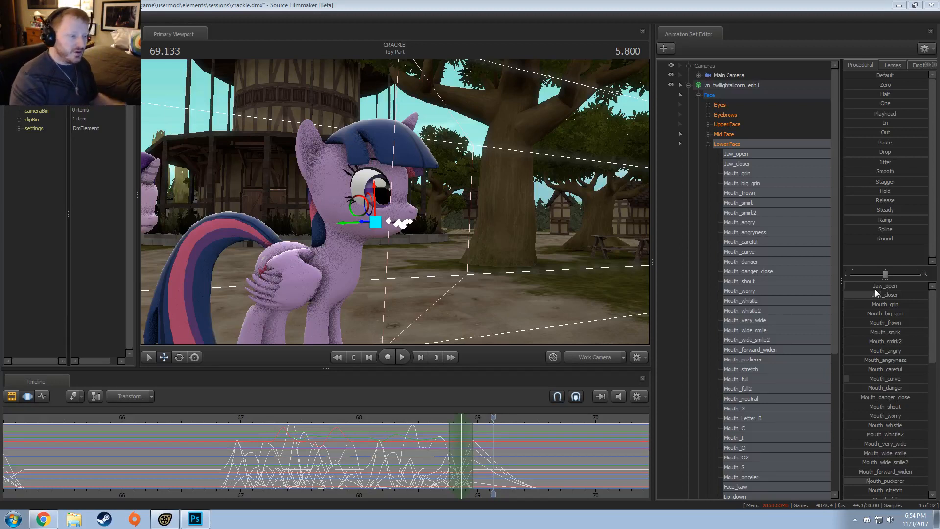
pyautogui.moveTo(264, 419)
pyautogui.mouseDown()
pyautogui.moveTo(284, 419)
pyautogui.moveTo(276, 418)
pyautogui.mouseUp()
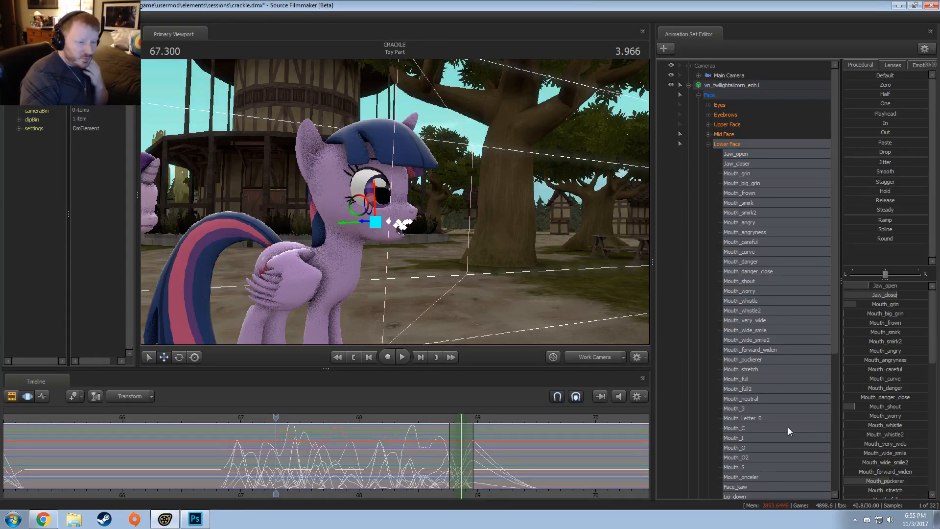
pyautogui.click(757, 380)
pyautogui.scroll(-5, 754, 382)
pyautogui.scroll(5, 735, 428)
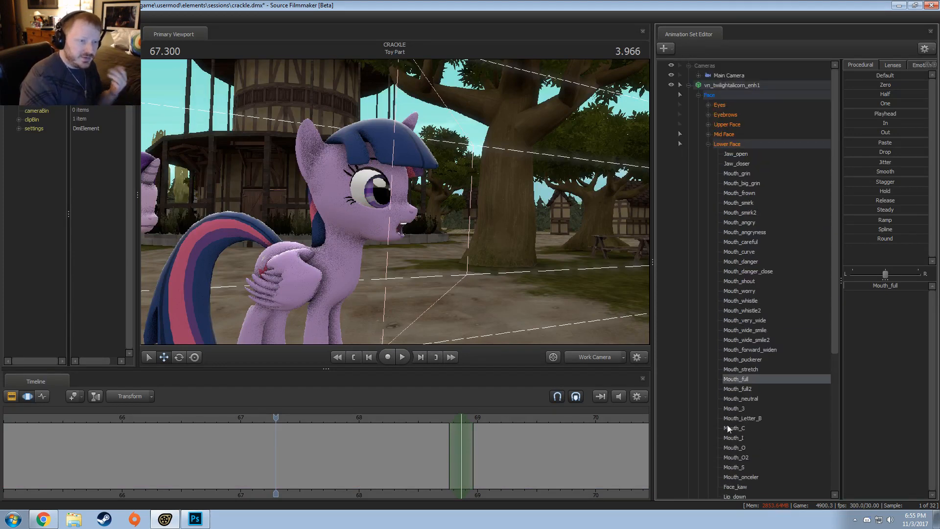
pyautogui.scroll(-1, 728, 428)
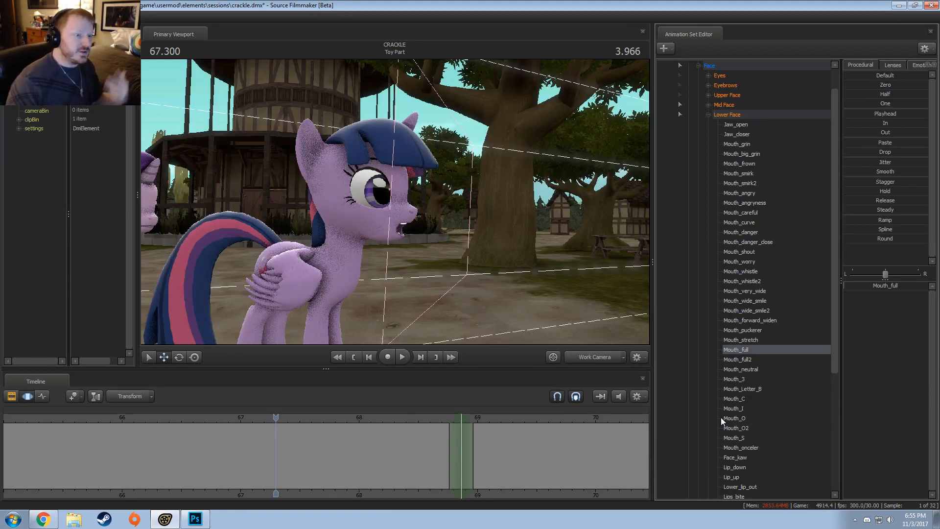
pyautogui.scroll(-3, 778, 398)
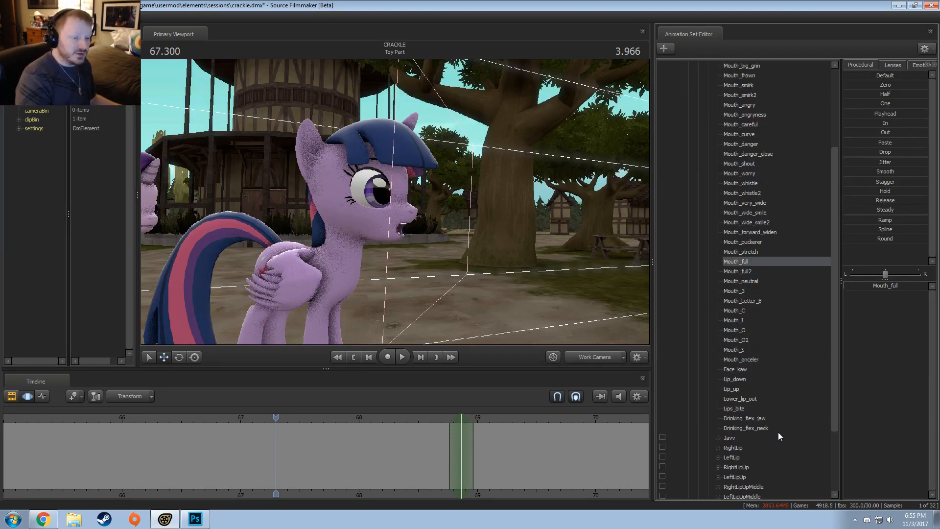
pyautogui.scroll(-2, 769, 422)
# Select the RightLip control under Lower Face and show its motion on the timeline
pyautogui.click(733, 389)
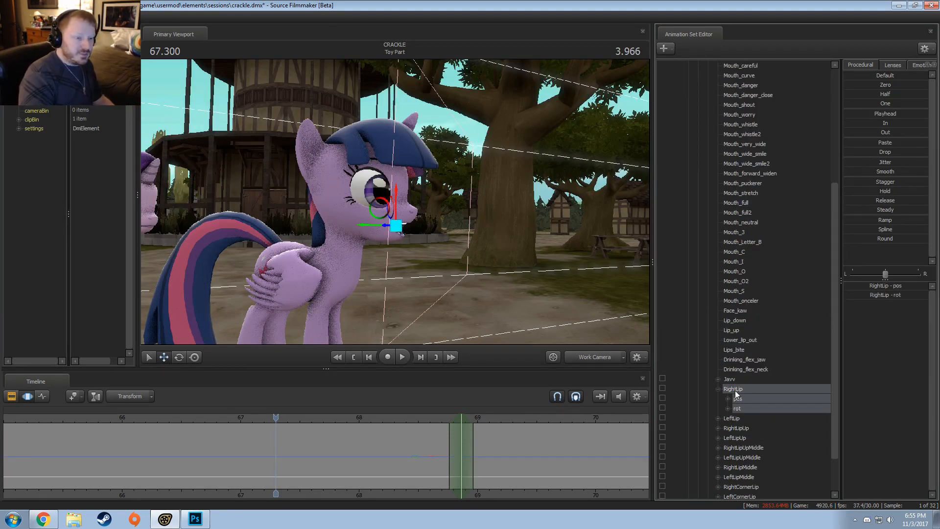
pyautogui.press('F2')
pyautogui.press('F3')
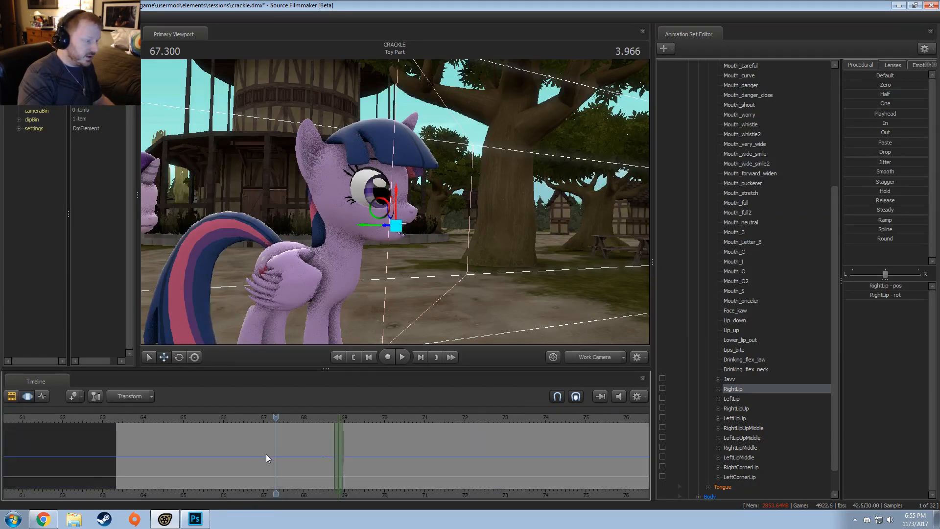
# Move the work camera in close on the mouth, and set a short time selection around 67.466
pyautogui.moveTo(275, 453); pyautogui.dragTo(286, 452)
pyautogui.moveTo(395, 202)
pyautogui.mouseDown()
pyautogui.moveTo(384, 220)
pyautogui.moveTo(384, 193)
pyautogui.moveTo(396, 201)
pyautogui.mouseUp()
pyautogui.press('w')
pyautogui.press('s')
pyautogui.hotkey('ctrl', 'Left')
pyautogui.hotkey('ctrl', 'Left')
pyautogui.hotkey('ctrl', 'Left')
pyautogui.hotkey('ctrl', 'Left')
pyautogui.hotkey('ctrl', 'Left')
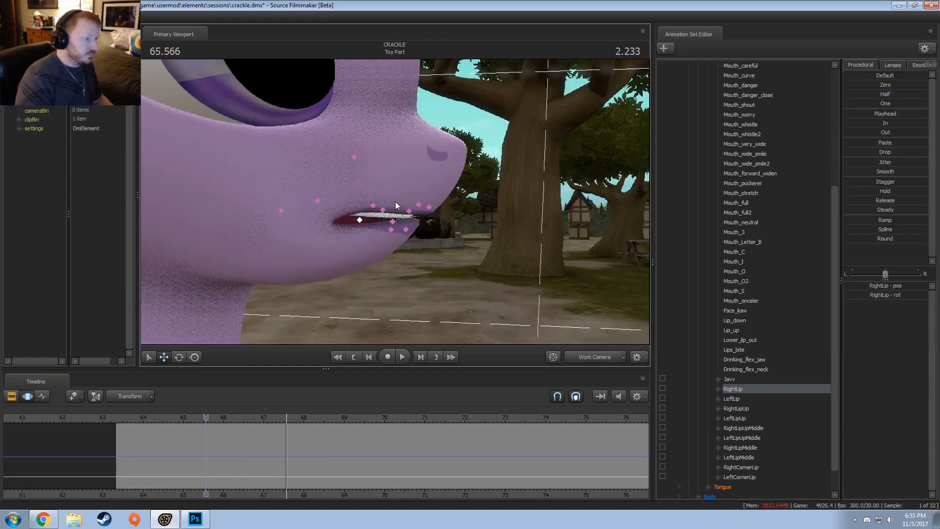
pyautogui.moveTo(186, 444); pyautogui.dragTo(282, 443)
pyautogui.scroll(4, 283, 447)
pyautogui.scroll(1, 276, 443)
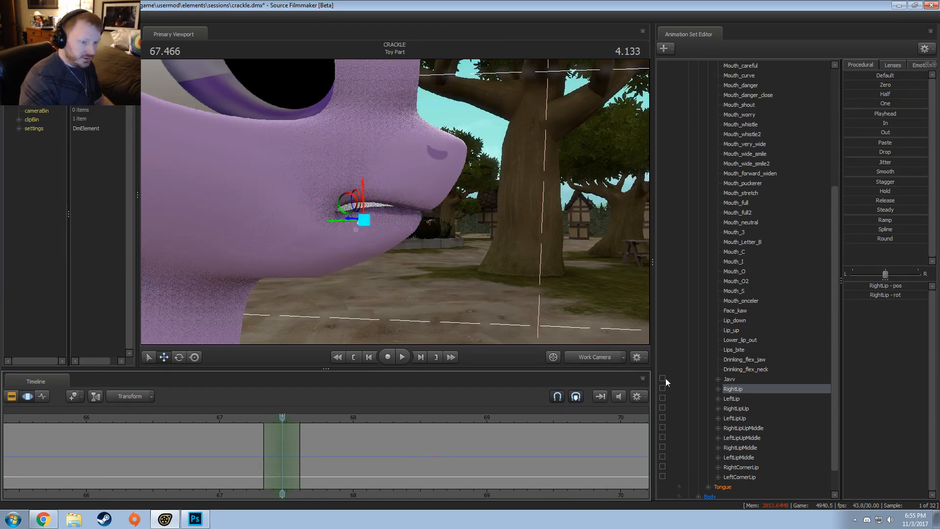
# Select the RightLipUp and LeftLipUp controls together and adjust their height slightly at 67.466
pyautogui.click(744, 418)
pyautogui.click(745, 428)
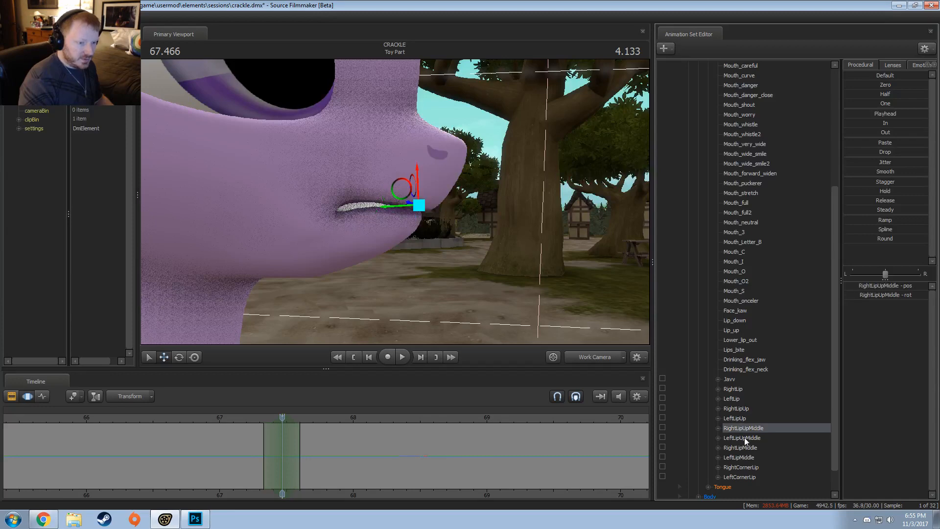
pyautogui.moveTo(564, 314); pyautogui.dragTo(377, 201)
pyautogui.click(742, 419)
pyautogui.keyDown('ctrl'); pyautogui.click(742, 407); pyautogui.keyUp('ctrl')
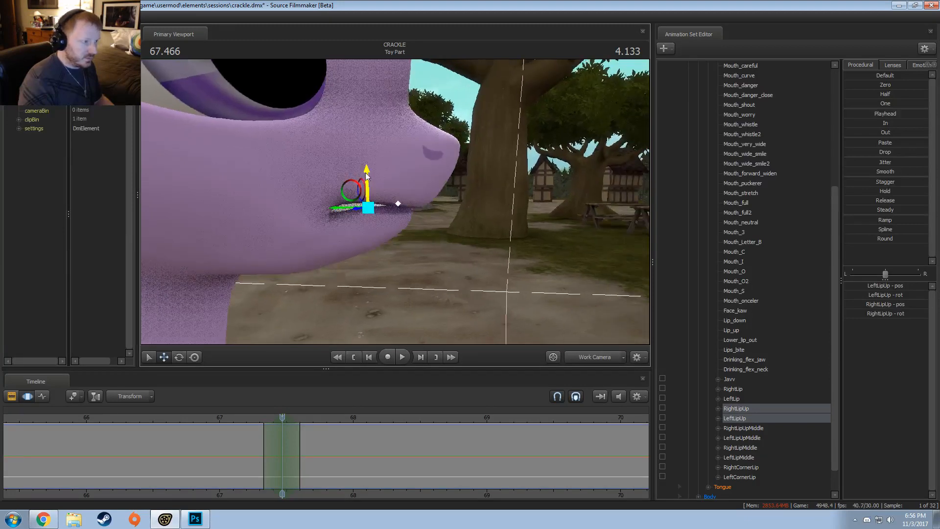
pyautogui.moveTo(367, 167); pyautogui.dragTo(366, 171)
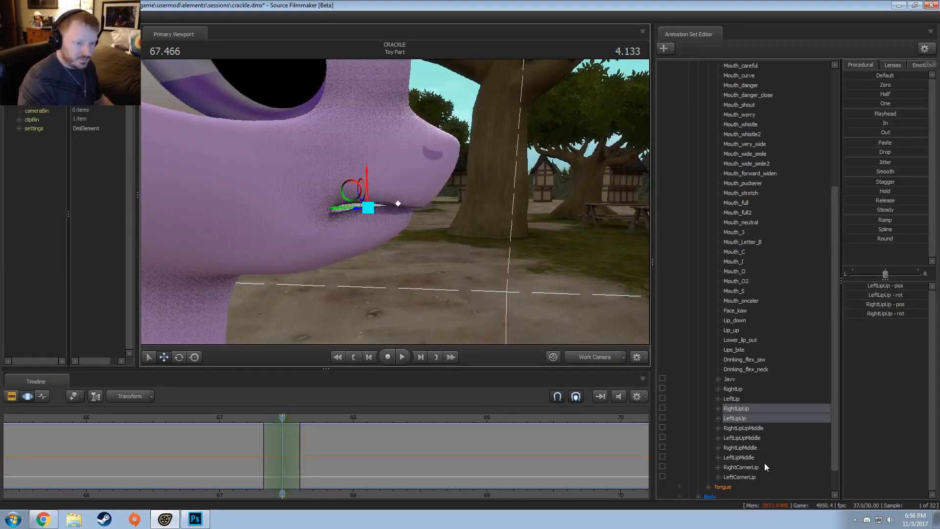
# Select the RightCornerLip and LeftCornerLip controls together and adjust their height slightly
pyautogui.click(743, 467)
pyautogui.keyDown('ctrl'); pyautogui.click(740, 477); pyautogui.keyUp('ctrl')
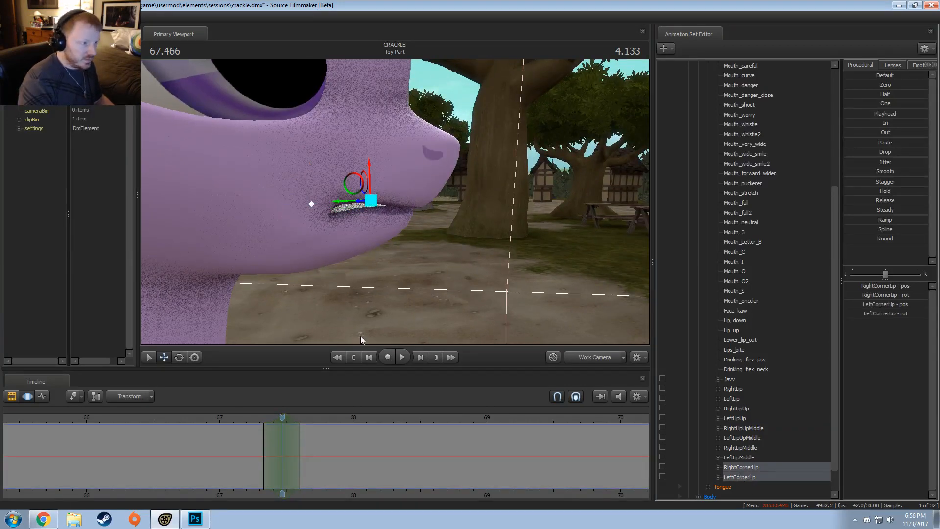
pyautogui.moveTo(371, 174); pyautogui.dragTo(372, 174)
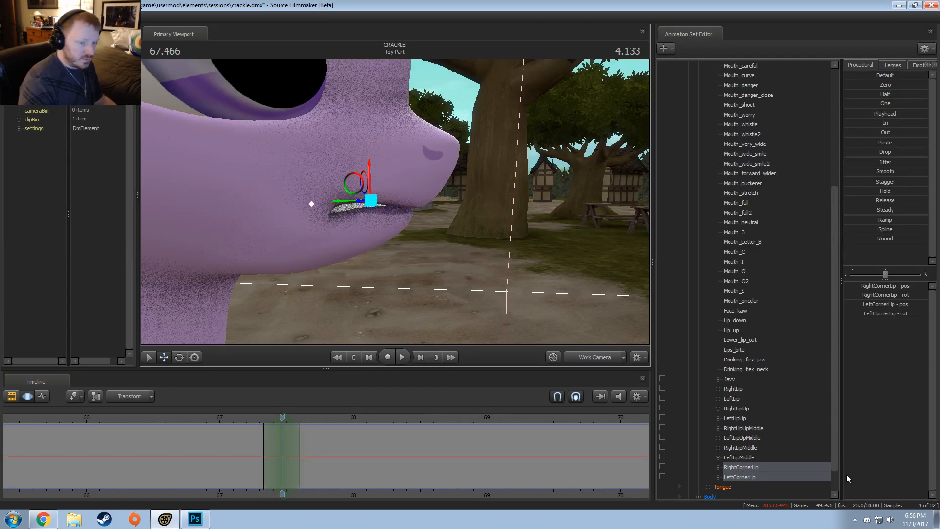
# Try moving the RightLipMiddle and LeftLipMiddle controls together, and undo that move
pyautogui.click(740, 447)
pyautogui.keyDown('ctrl'); pyautogui.click(739, 457); pyautogui.keyUp('ctrl')
pyautogui.moveTo(402, 209); pyautogui.dragTo(402, 204)
pyautogui.hotkey('ctrl', 'z')
# Orbit around the mouth, and select the RightLip and LeftLip controls together to adjust them at 67.466
pyautogui.click(357, 219)
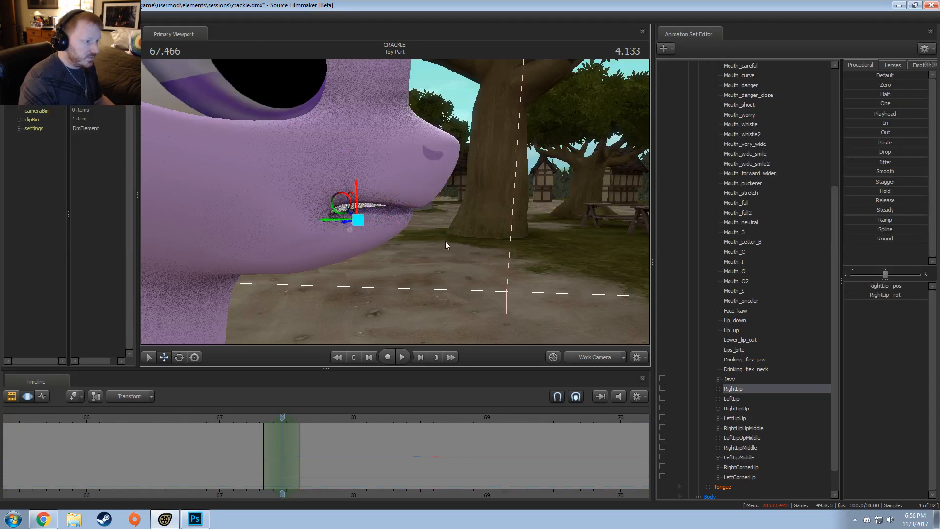
pyautogui.moveTo(446, 241); pyautogui.dragTo(351, 195)
pyautogui.keyDown('ctrl'); pyautogui.click(740, 398); pyautogui.keyUp('ctrl')
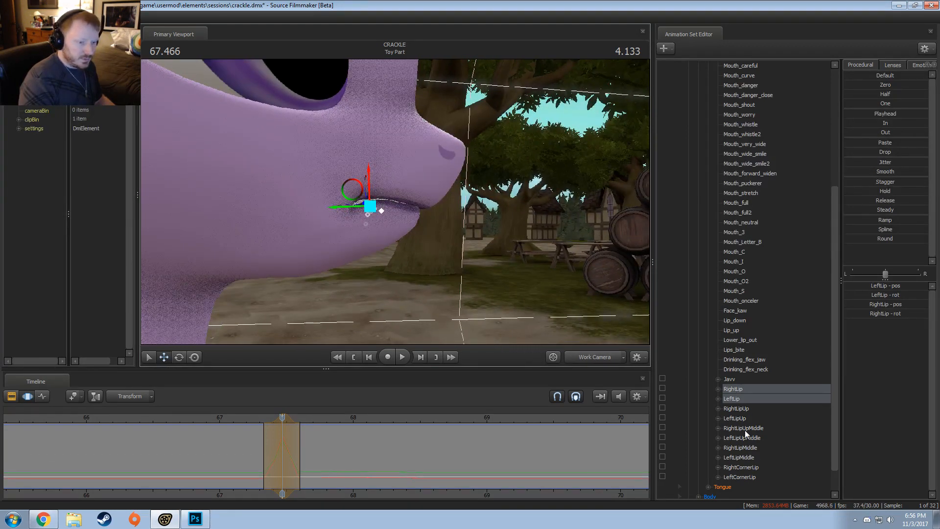
# Reposition the RightLipMiddle and LeftLipMiddle controls, and the RightCornerLip and LeftCornerLip controls, at 67.466
pyautogui.moveTo(741, 448); pyautogui.dragTo(740, 458)
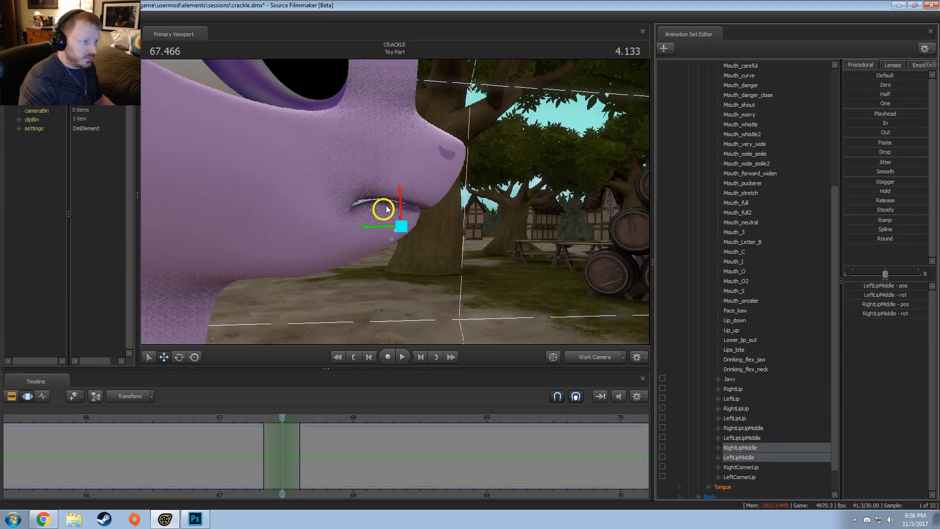
pyautogui.moveTo(384, 206); pyautogui.dragTo(387, 208)
pyautogui.moveTo(741, 468); pyautogui.dragTo(743, 476)
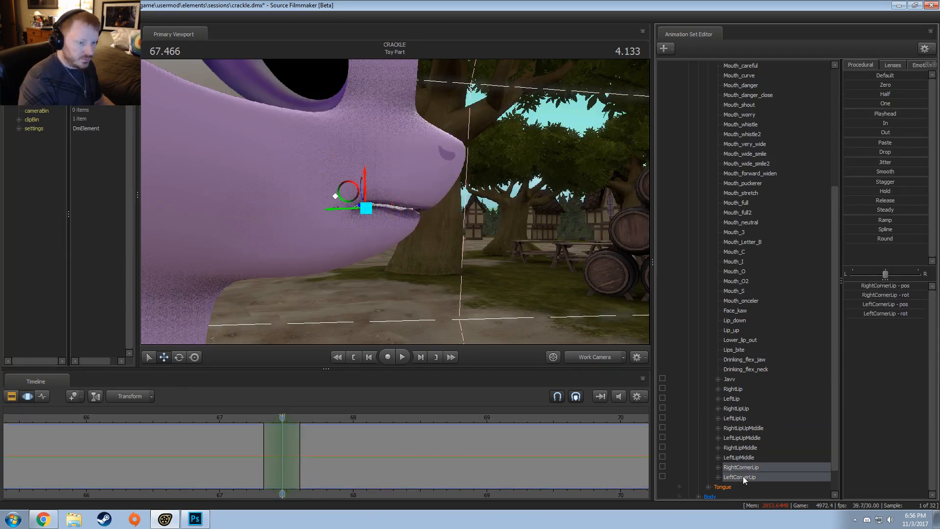
pyautogui.moveTo(346, 193); pyautogui.dragTo(351, 196)
# Play back the mouth motion from about 66.97 and from 65.8, and look at the Toy Part clip in the Clip Editor
pyautogui.middleClick(236, 440)
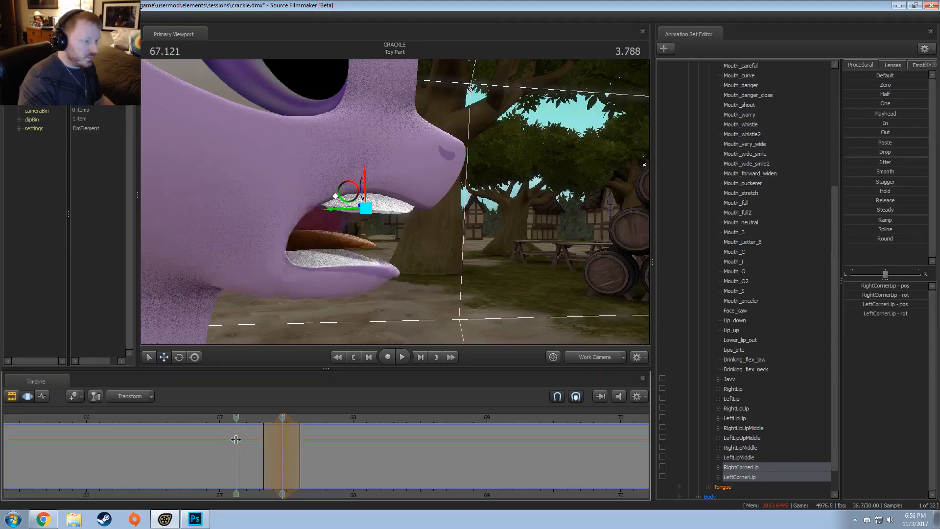
pyautogui.click(215, 419)
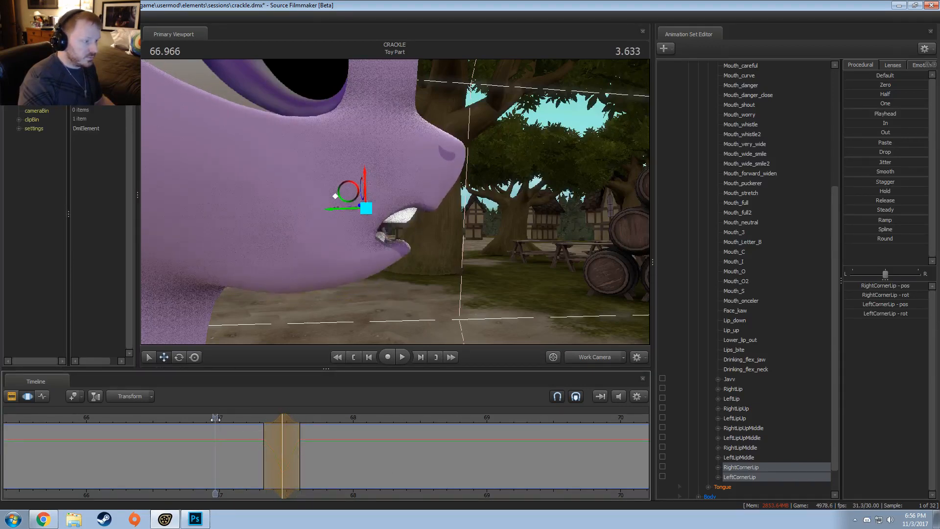
pyautogui.press('space')
pyautogui.press('space')
pyautogui.scroll(-4, 239, 422)
pyautogui.click(233, 418)
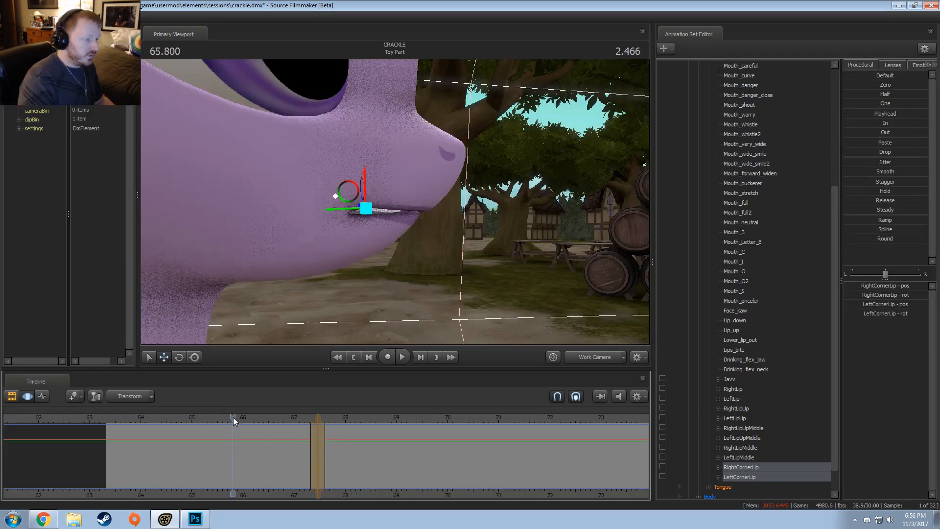
pyautogui.press('space')
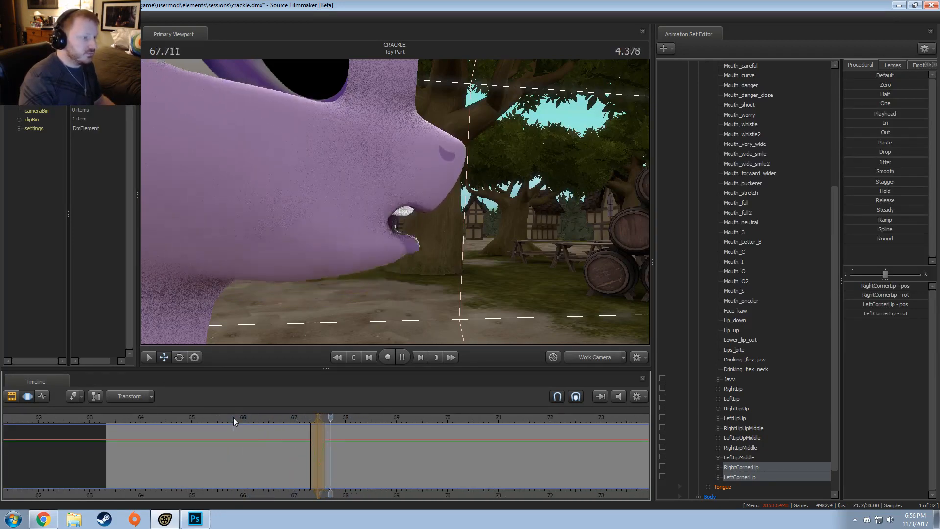
pyautogui.press('space')
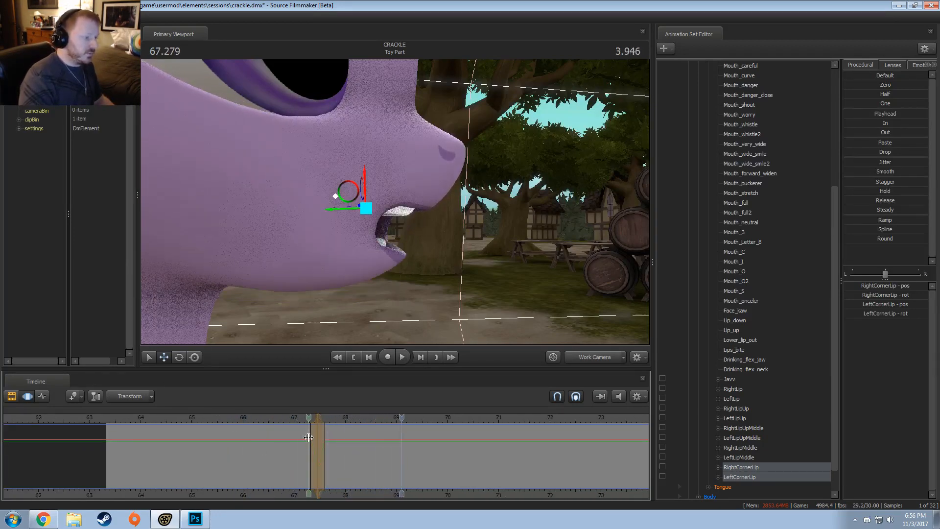
pyautogui.moveTo(308, 437); pyautogui.dragTo(318, 439)
pyautogui.press('F2')
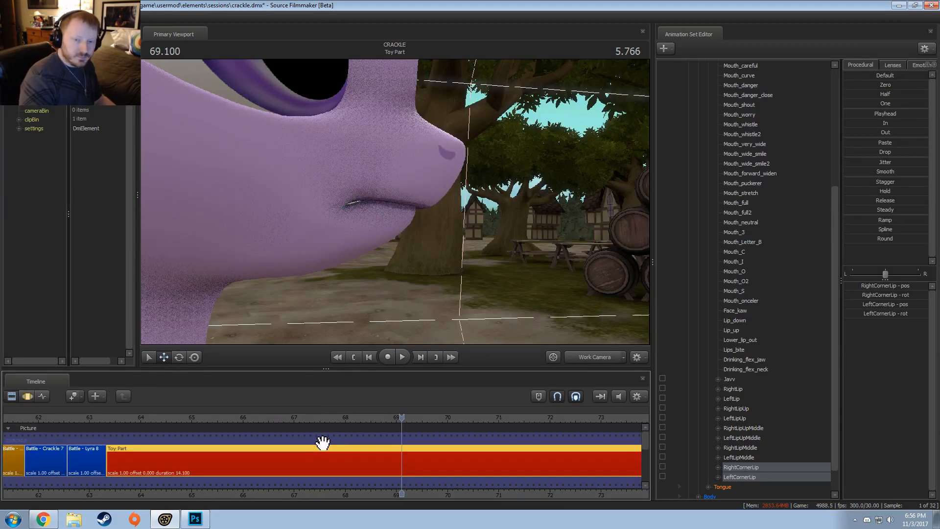
pyautogui.press('F3')
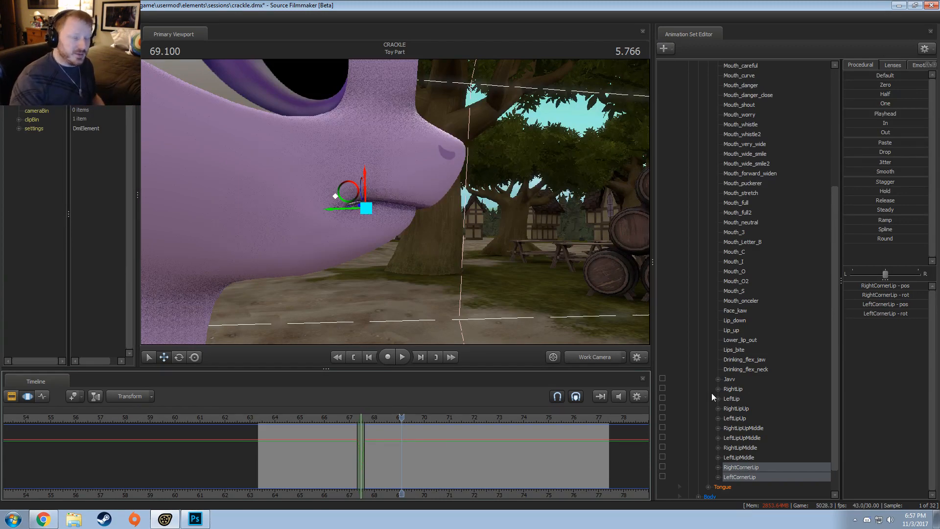
# Orbit the work camera around the mouth, and play back the lip sync from the early part of the Toy Part shot
pyautogui.keyDown('alt'); pyautogui.moveTo(436, 206); pyautogui.dragTo(394, 202); pyautogui.keyUp('alt')
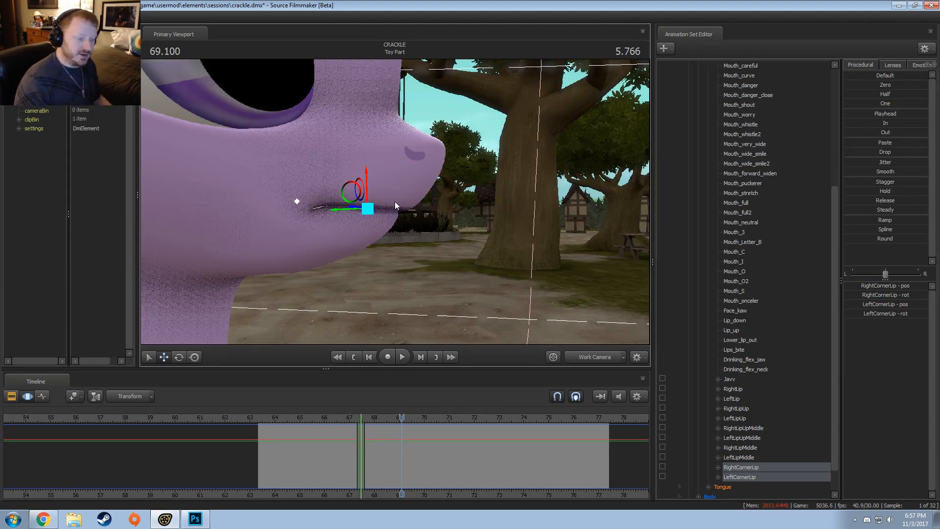
pyautogui.click(358, 418)
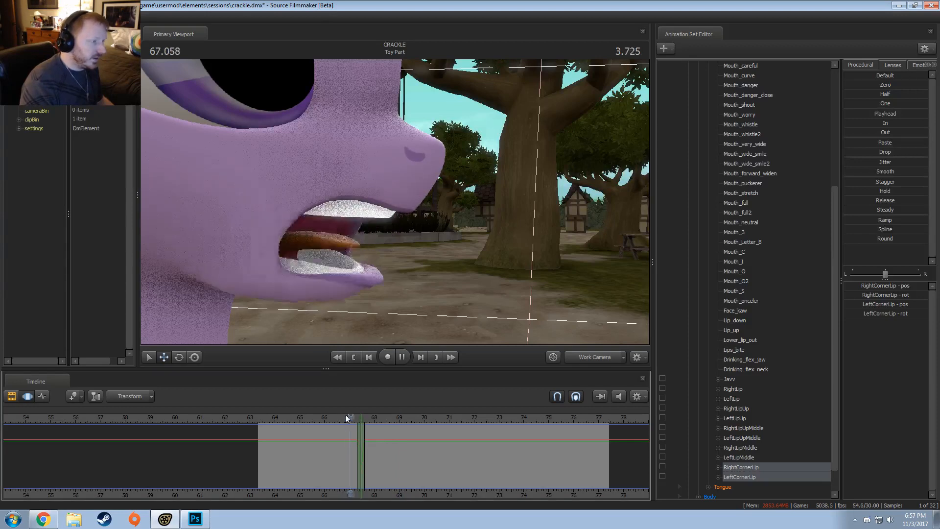
pyautogui.click(286, 420)
pyautogui.press('space')
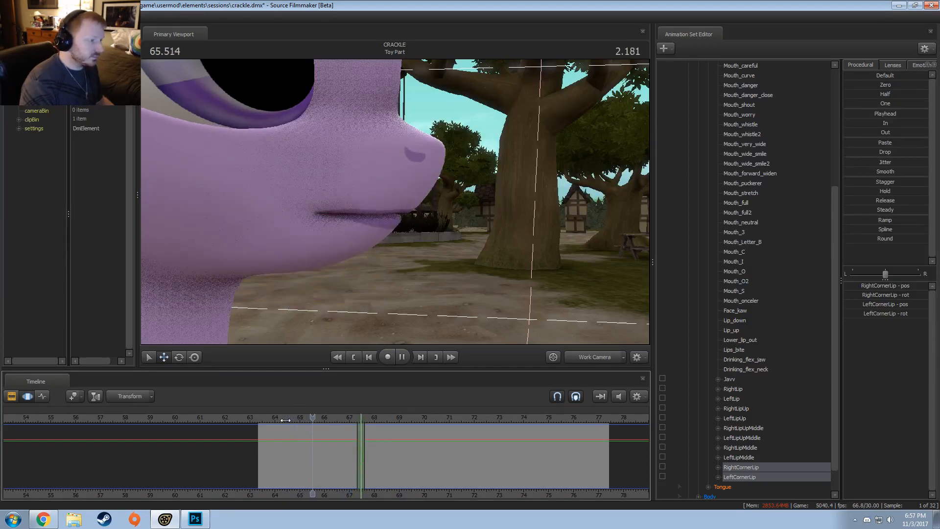
pyautogui.click(269, 419)
pyautogui.press('space')
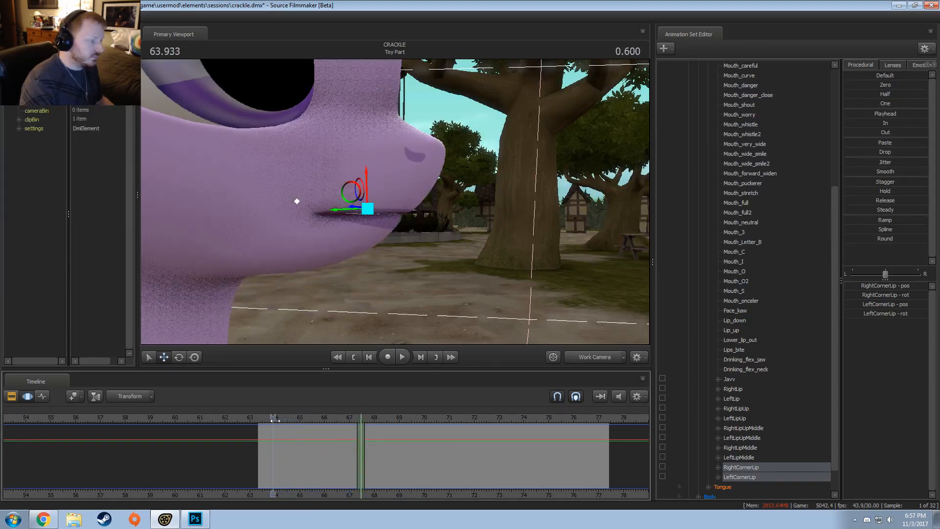
# Replay the mouth motion repeatedly from about 64.5, and park the playhead at 64.533
pyautogui.click(289, 420)
pyautogui.moveTo(291, 420); pyautogui.dragTo(291, 419)
pyautogui.press('space')
pyautogui.click(285, 421)
pyautogui.press('space')
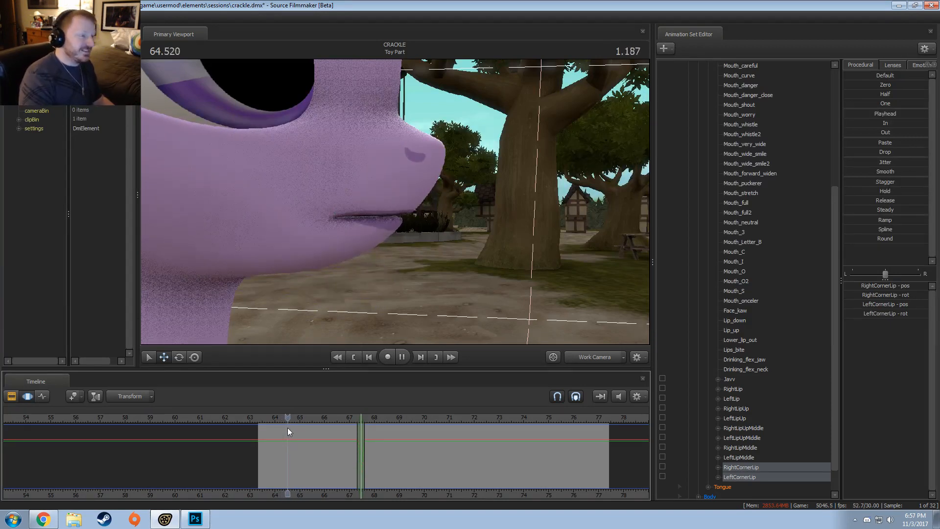
pyautogui.press('space')
pyautogui.press('space')
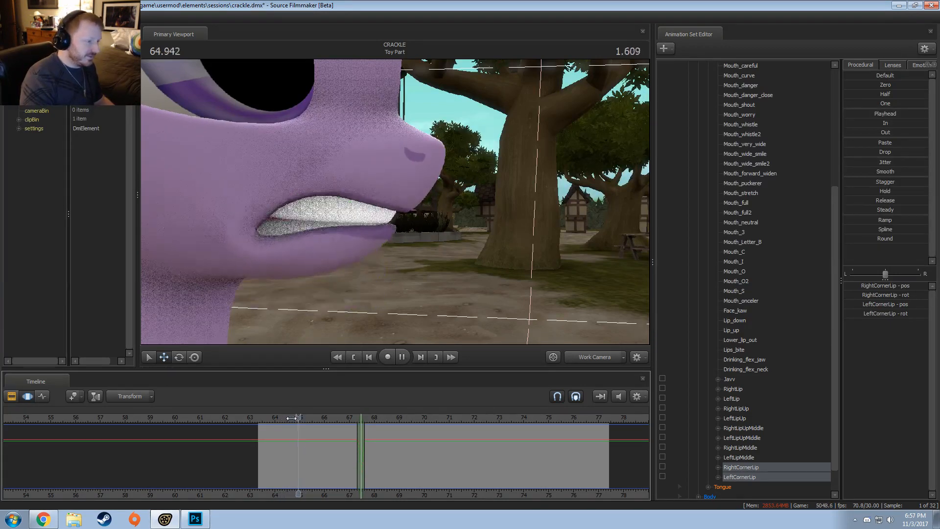
pyautogui.click(289, 419)
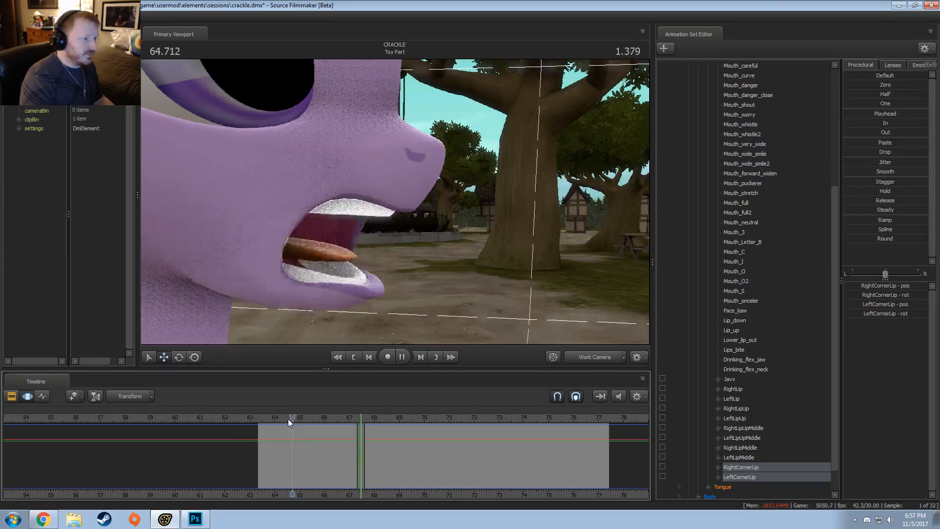
pyautogui.click(288, 419)
pyautogui.press('space')
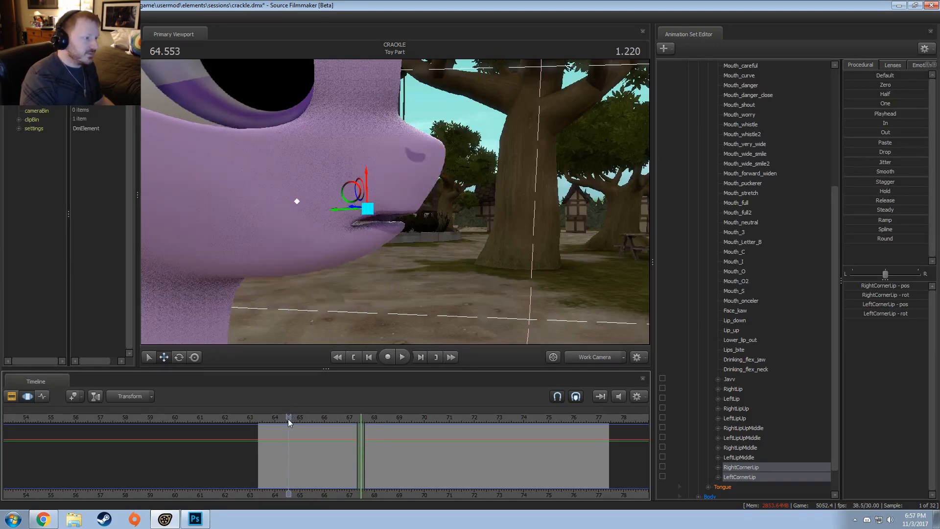
pyautogui.click(288, 419)
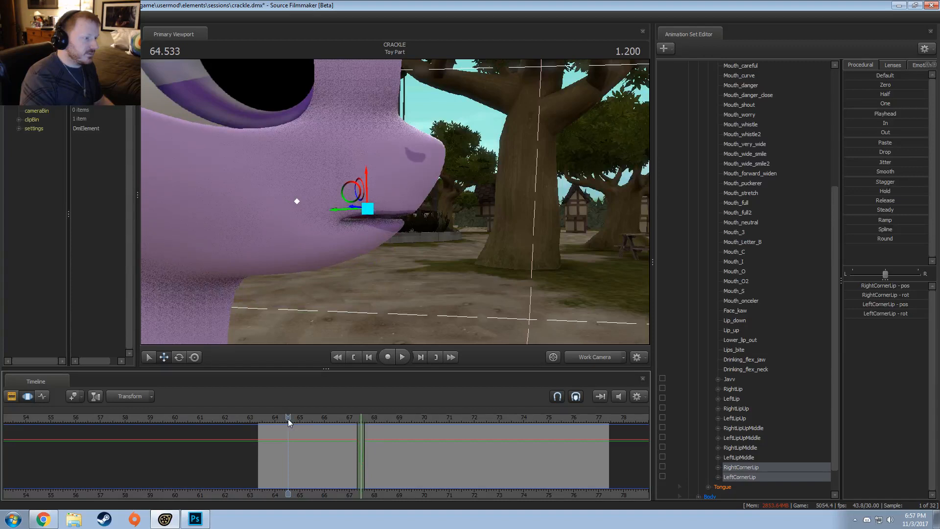
pyautogui.press('space')
pyautogui.press('space')
pyautogui.click(288, 418)
# Zoom the timeline in around 64.5 to 64.8, set playback to loop, and play that stretch
pyautogui.scroll(15, 288, 419)
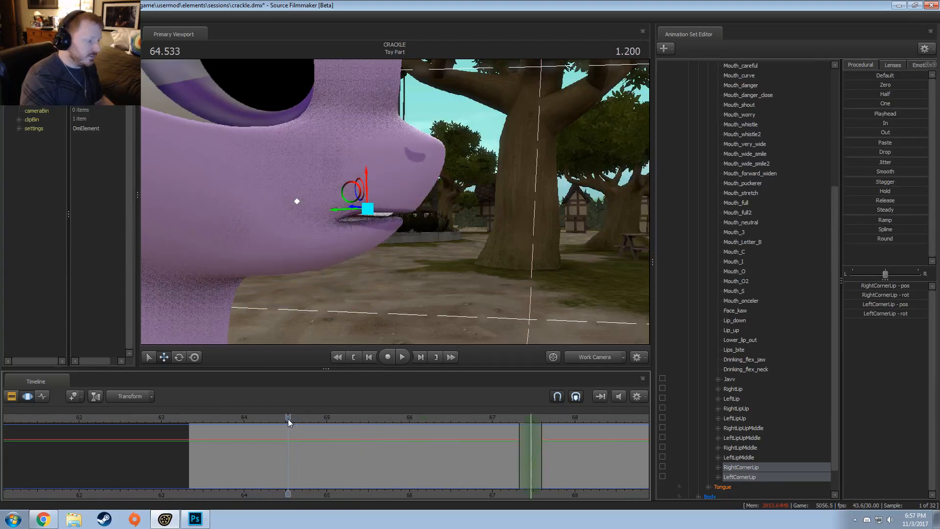
pyautogui.scroll(4, 419, 493)
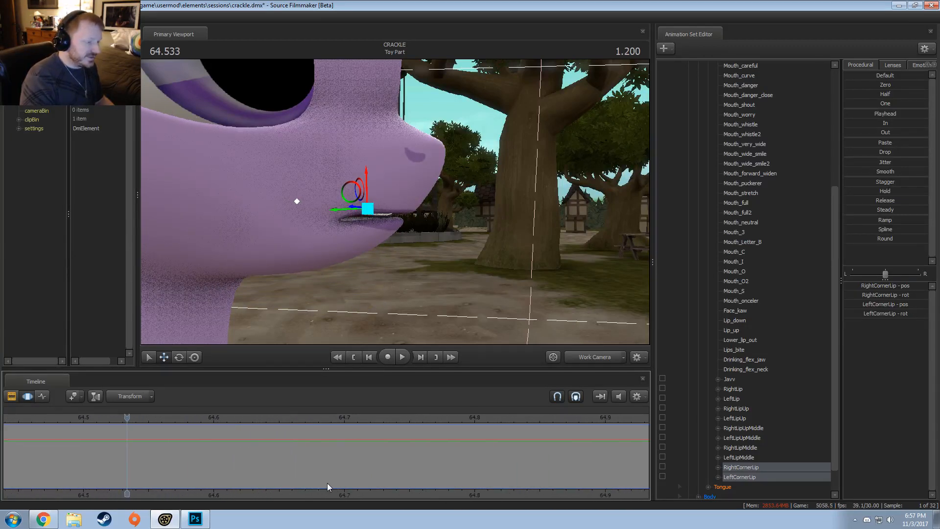
pyautogui.click(603, 398)
pyautogui.press('space')
pyautogui.scroll(-1, 608, 432)
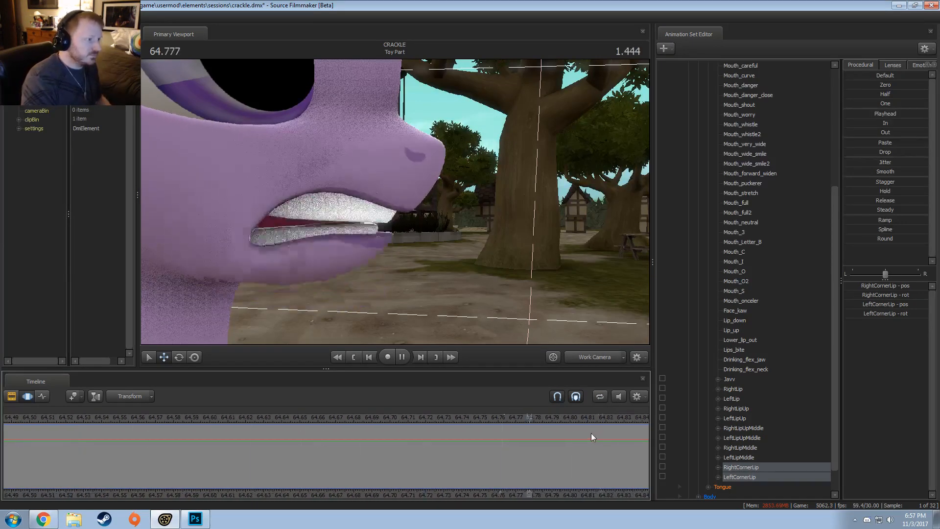
# Compare the other playback modes, return to looping, replay the stretch from 64.5, and stop at 64.7
pyautogui.click(601, 396)
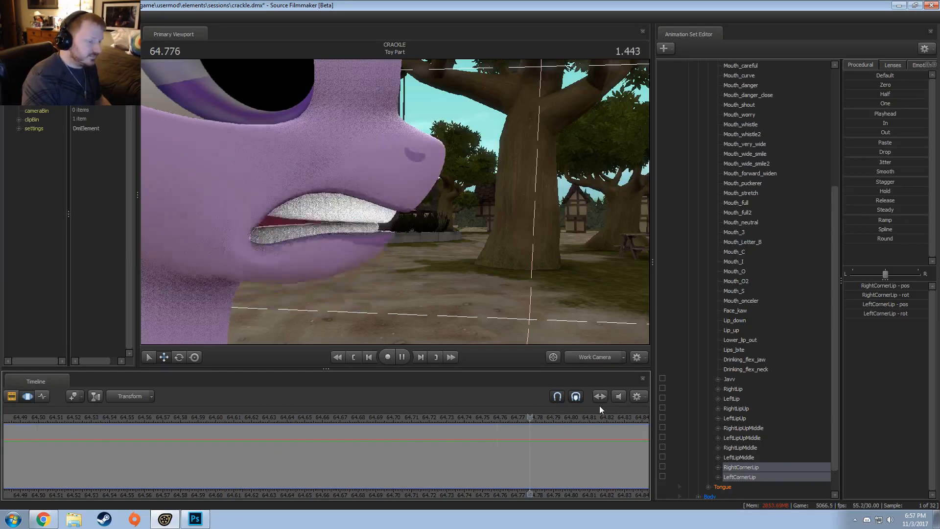
pyautogui.press('space')
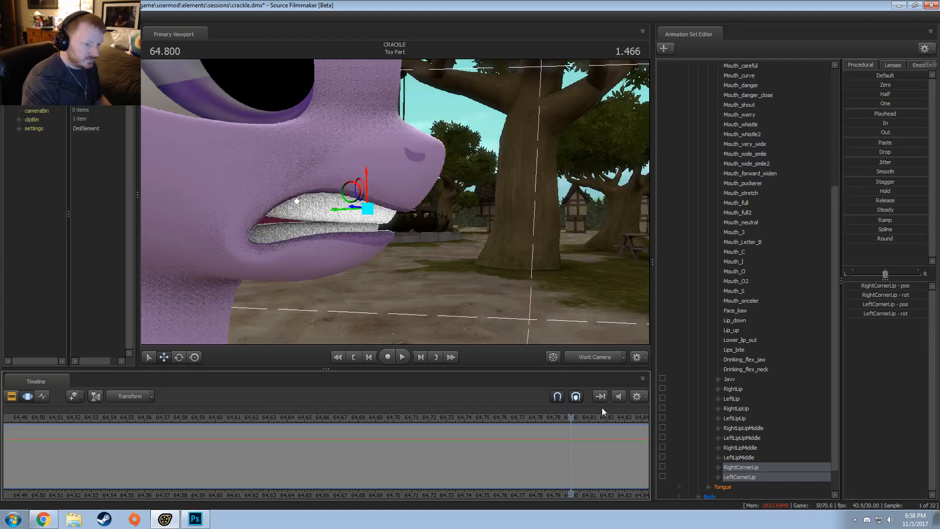
pyautogui.press('space')
pyautogui.press('space')
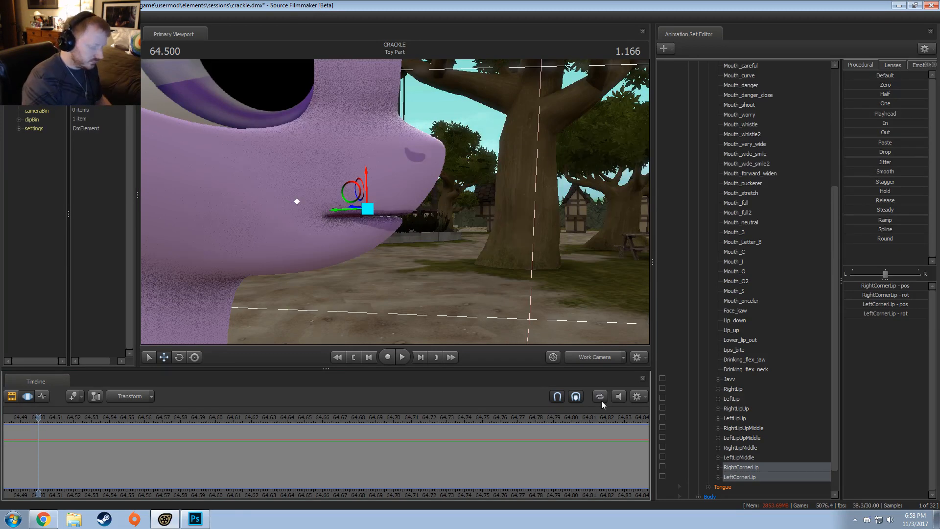
pyautogui.press('space')
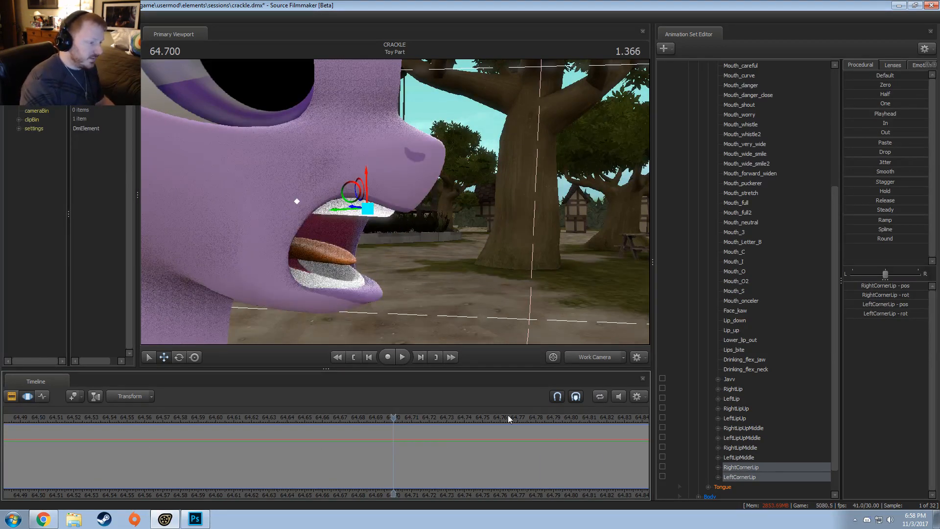
pyautogui.scroll(5, 437, 485)
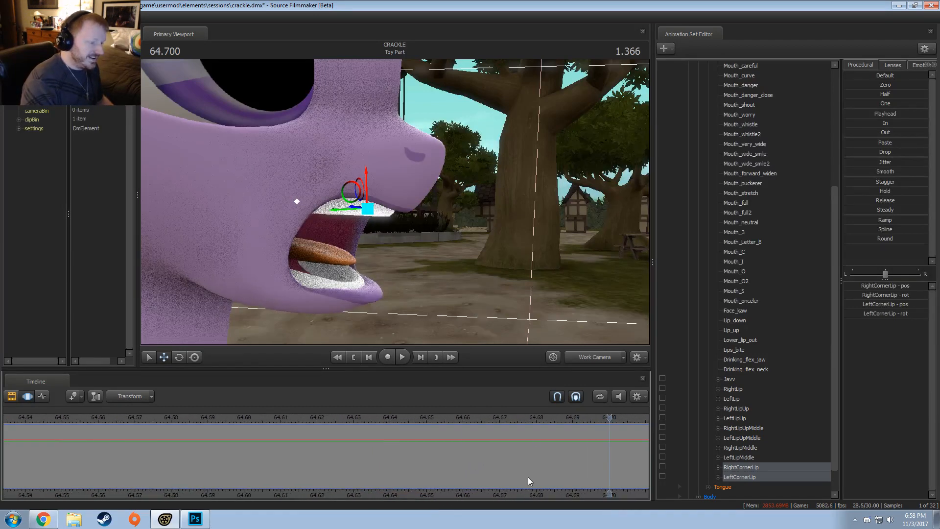
# Replay the looped mouth motion between about 64.6 and 64.7, and stop the playhead at 64.6
pyautogui.scroll(1, 413, 465)
pyautogui.press('space')
pyautogui.press('space')
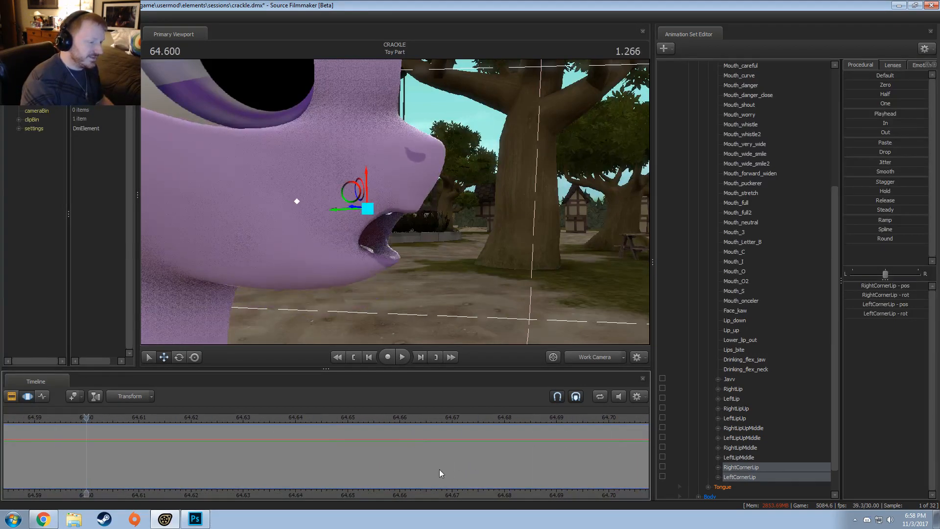
pyautogui.click(439, 471)
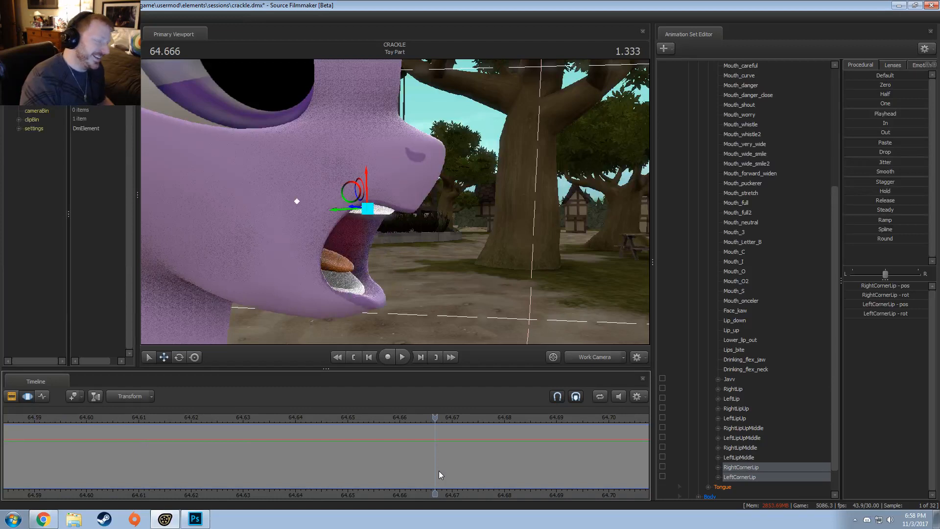
pyautogui.scroll(-1, 439, 471)
pyautogui.moveTo(472, 500); pyautogui.dragTo(443, 493, button='middle')
pyautogui.press('space')
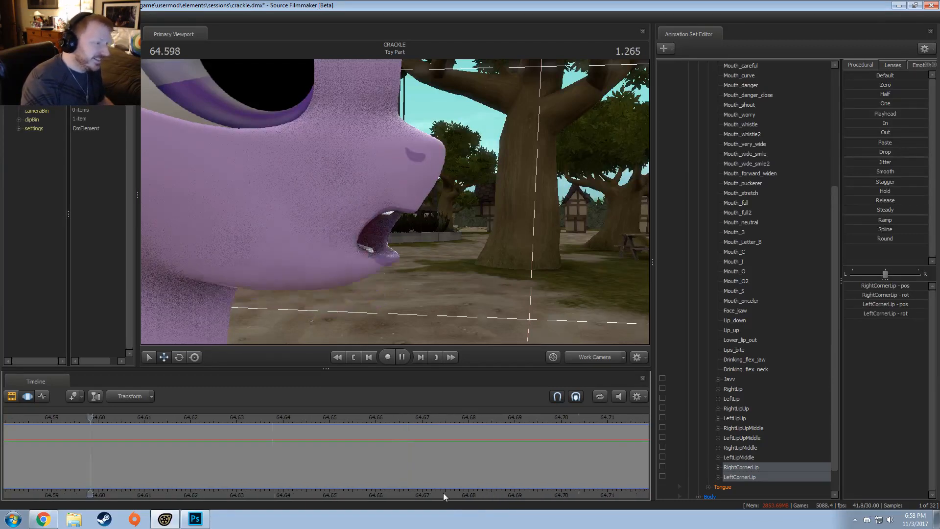
pyautogui.press('space')
# Move the playhead to 67.8 and pull the work camera back to frame the pony's whole head in profile
pyautogui.scroll(-5, 458, 486)
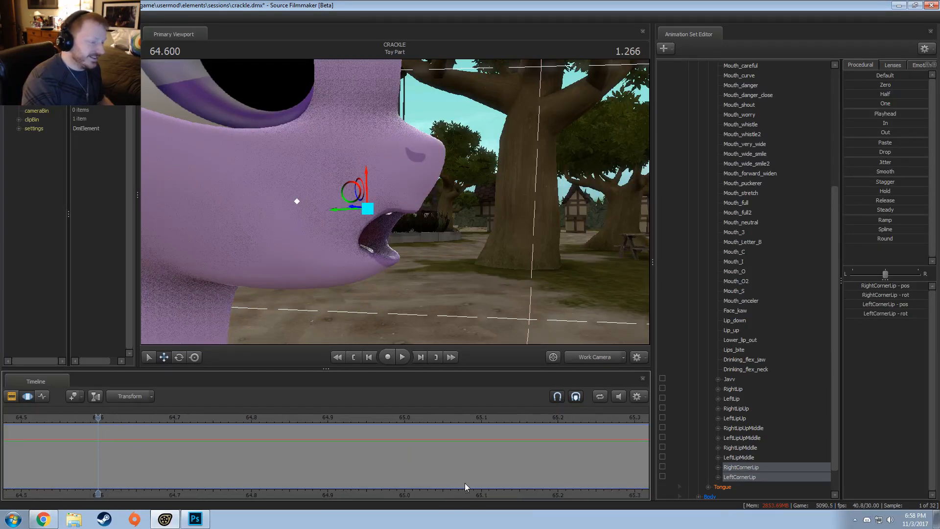
pyautogui.scroll(-3, 465, 483)
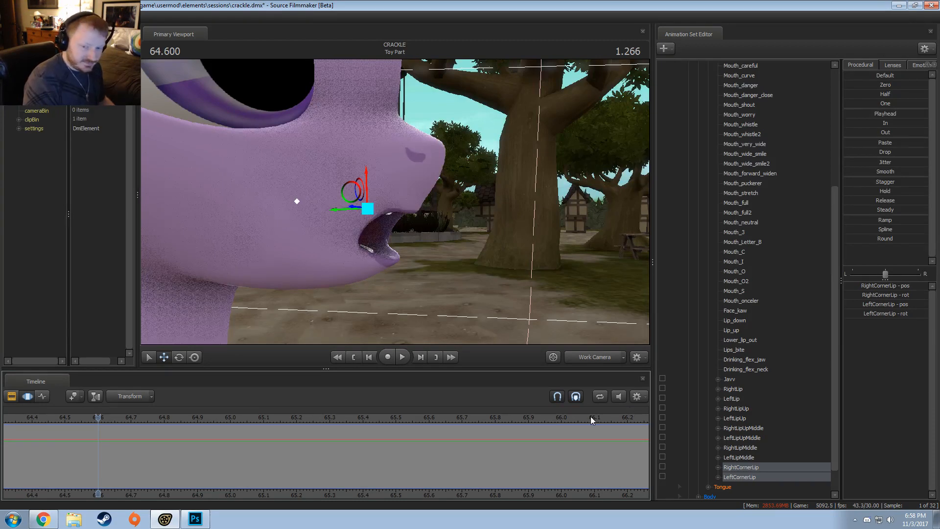
pyautogui.scroll(-3, 492, 430)
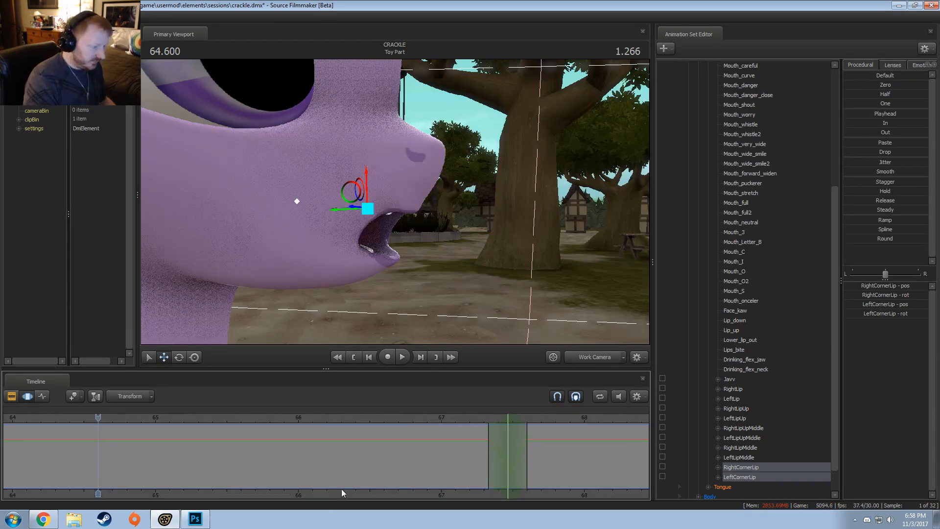
pyautogui.scroll(-4, 338, 485)
pyautogui.moveTo(98, 418); pyautogui.dragTo(128, 417)
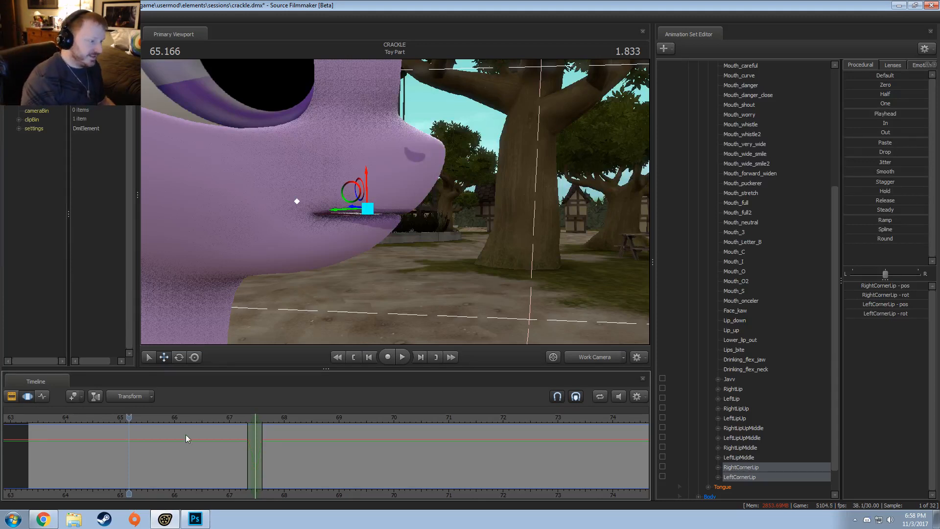
pyautogui.click(224, 417)
pyautogui.moveTo(224, 416); pyautogui.dragTo(275, 424)
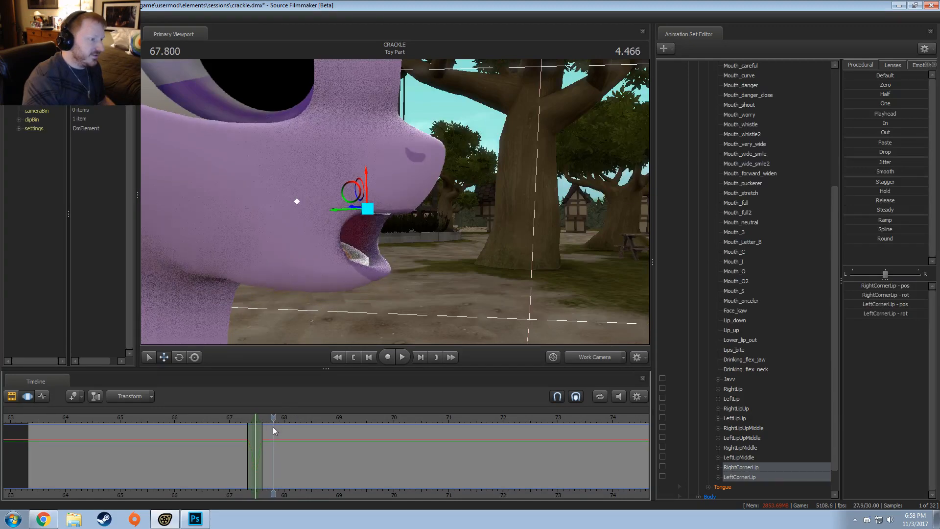
pyautogui.moveTo(294, 245); pyautogui.dragTo(293, 225)
pyautogui.press('s')
pyautogui.moveTo(418, 221); pyautogui.dragTo(395, 202)
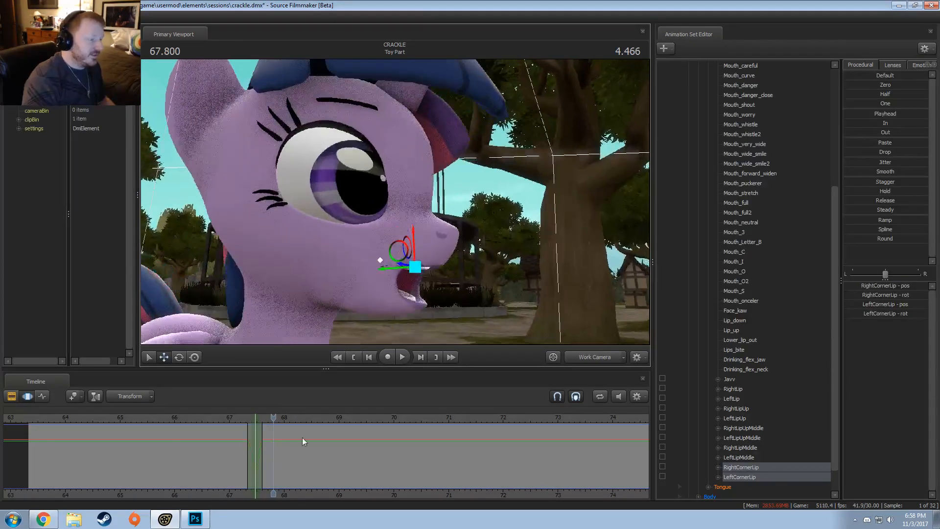
# Set playback to run back and forth, play the short stretch around 67.8, and stop at 67.766
pyautogui.scroll(10, 281, 442)
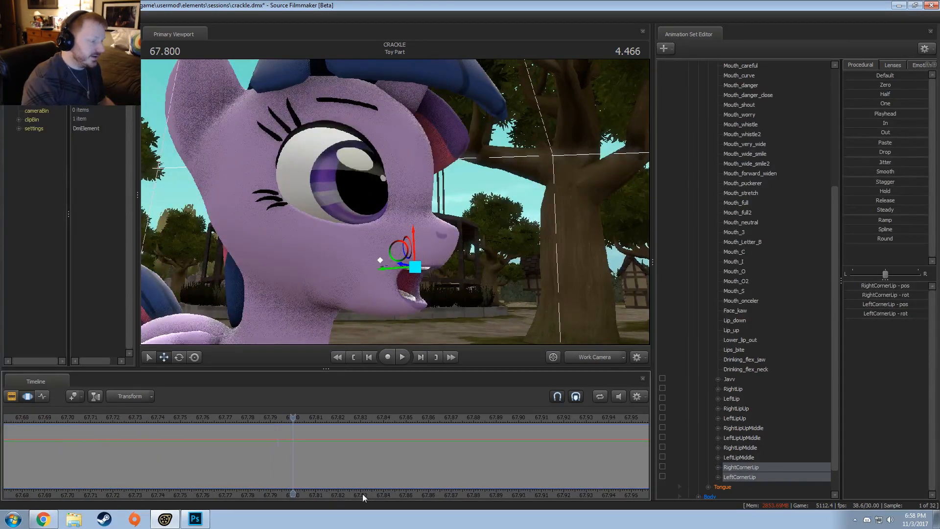
pyautogui.scroll(5, 363, 494)
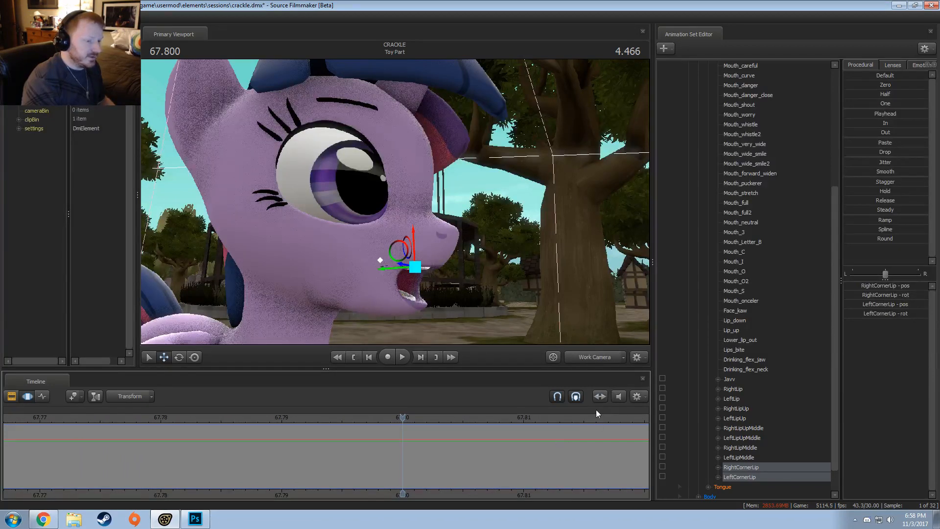
pyautogui.press('space')
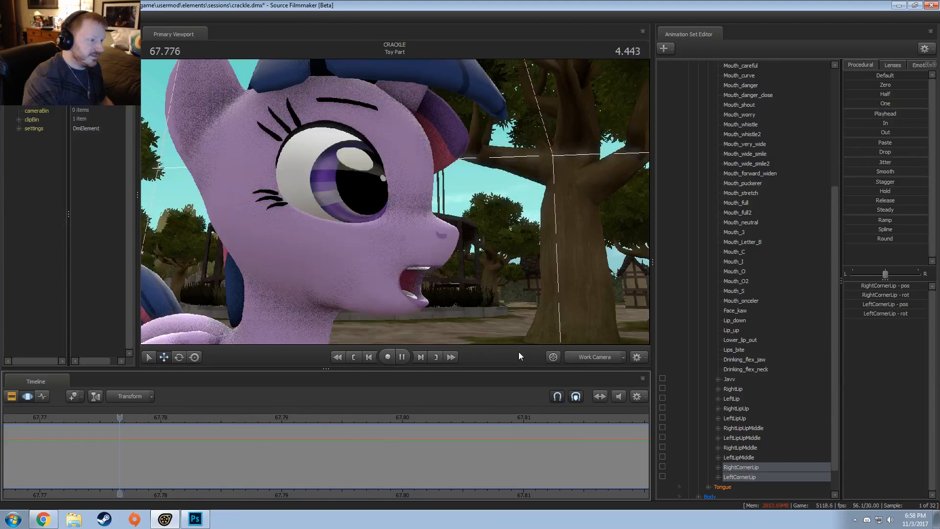
pyautogui.press('space')
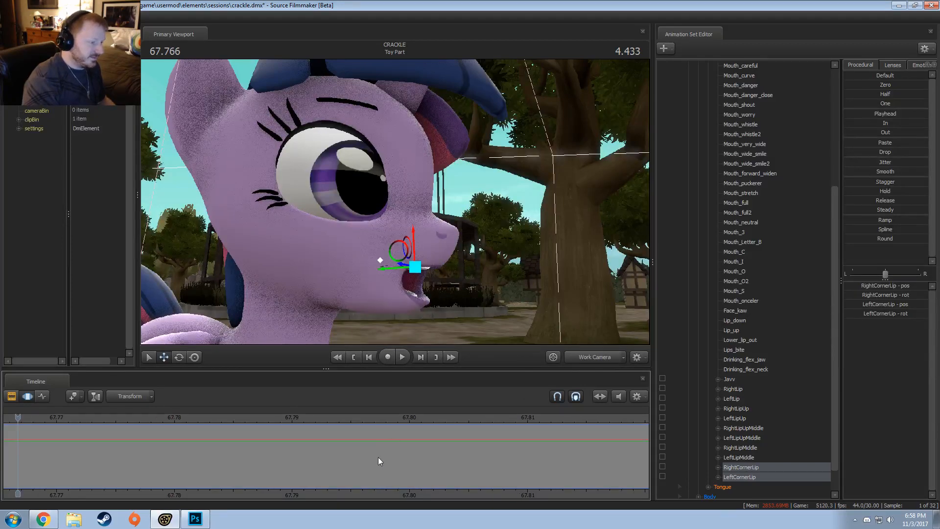
# Park the playhead at 67.8 and make a short time selection around it, starting at about 67.766
pyautogui.click(325, 451)
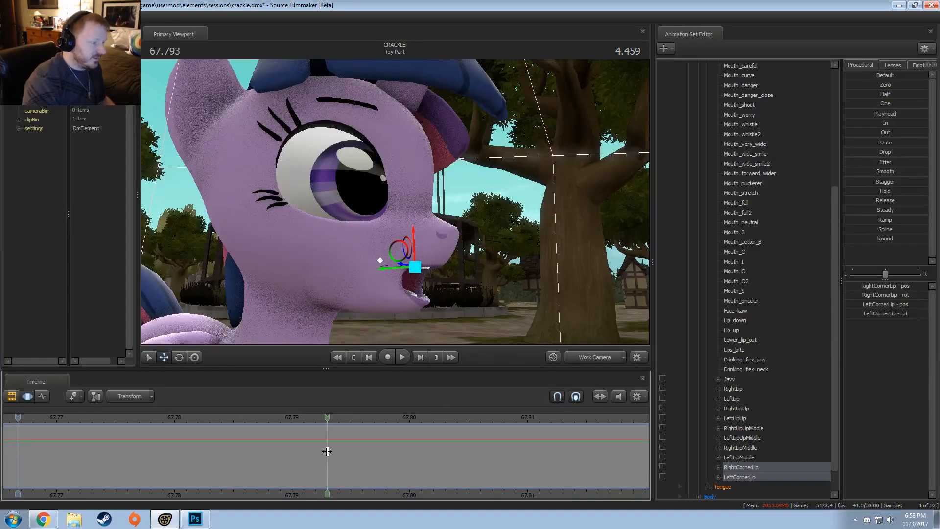
pyautogui.keyDown('shift'); pyautogui.click(324, 453); pyautogui.keyUp('shift')
pyautogui.moveTo(296, 278)
pyautogui.keyDown('ctrl'); pyautogui.mouseDown()
pyautogui.moveTo(322, 323)
pyautogui.moveTo(338, 250)
pyautogui.mouseUp(); pyautogui.keyUp('ctrl')
pyautogui.scroll(4, 745, 245)
pyautogui.scroll(-5, 716, 425)
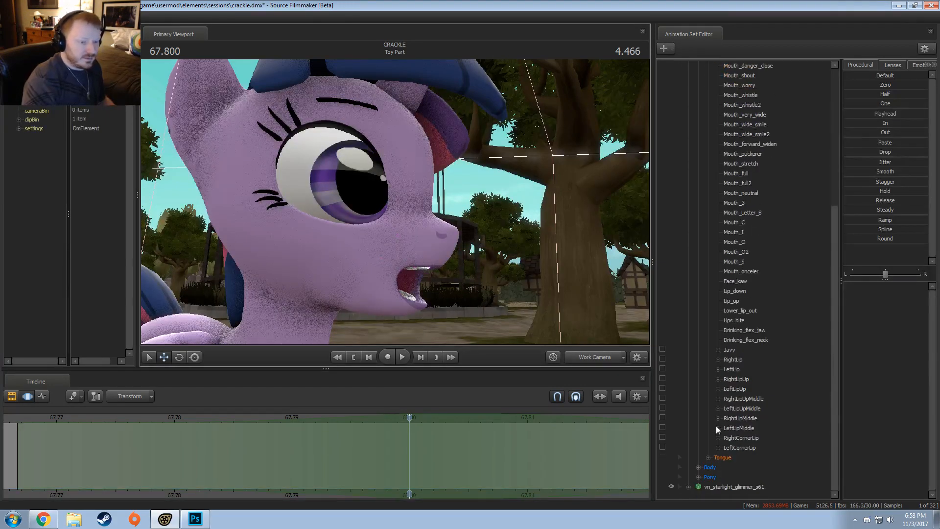
# Try rotating the twilight pony's Head control at 67.8 within the short time selection
pyautogui.click(699, 476)
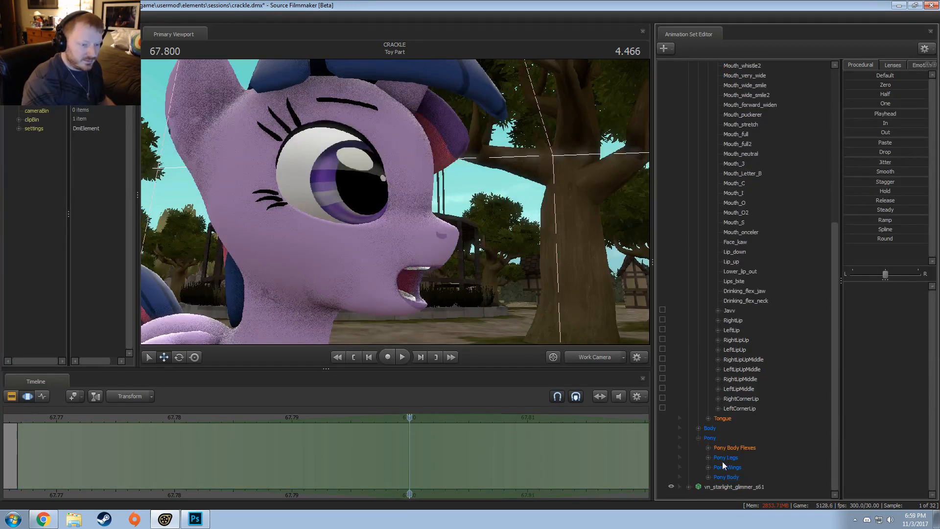
pyautogui.click(708, 477)
pyautogui.scroll(-3, 710, 465)
pyautogui.click(729, 438)
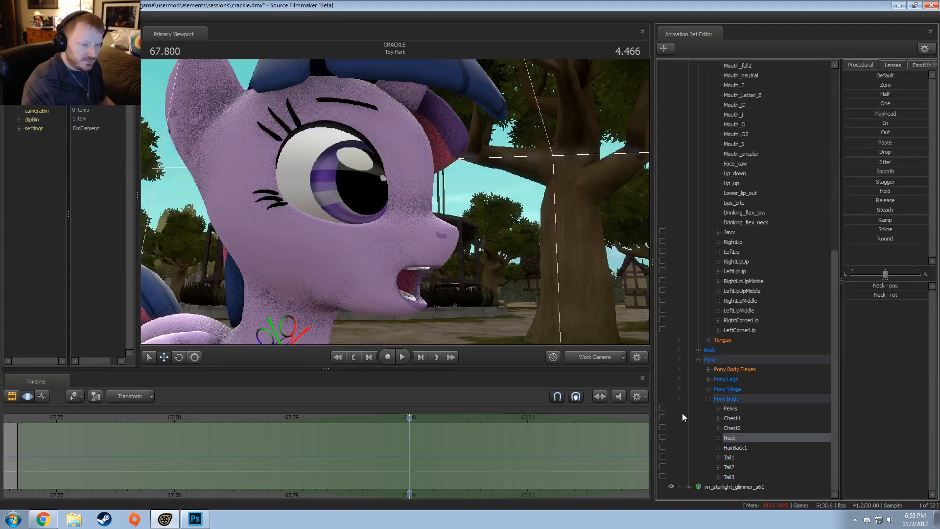
pyautogui.press('e')
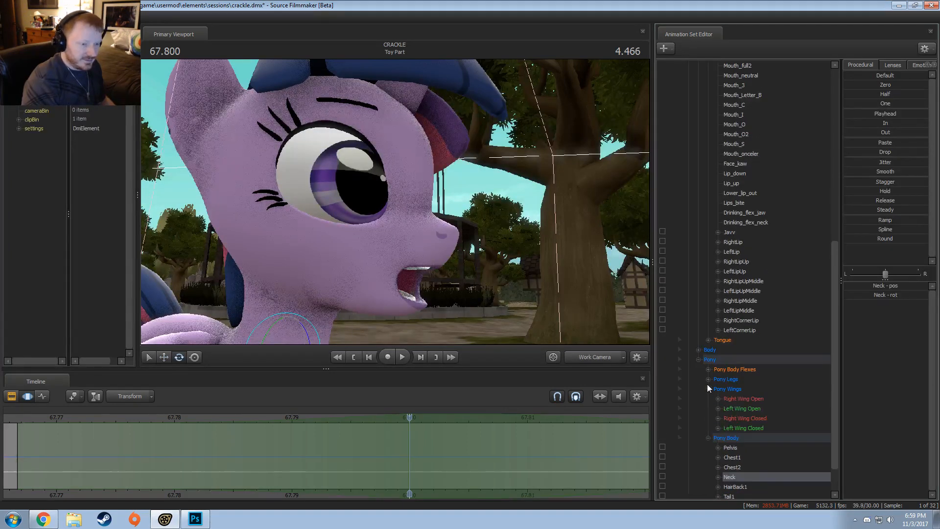
pyautogui.click(698, 350)
pyautogui.click(718, 369)
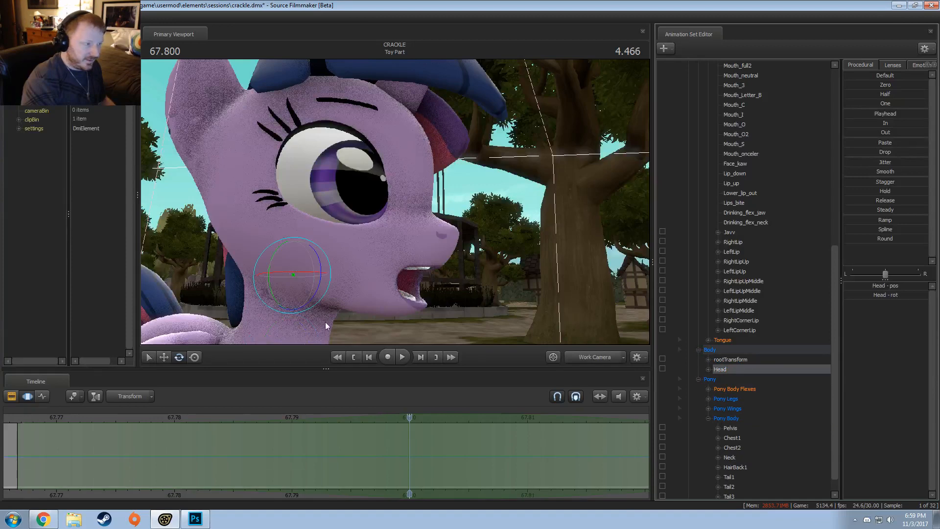
pyautogui.moveTo(324, 267); pyautogui.dragTo(281, 281)
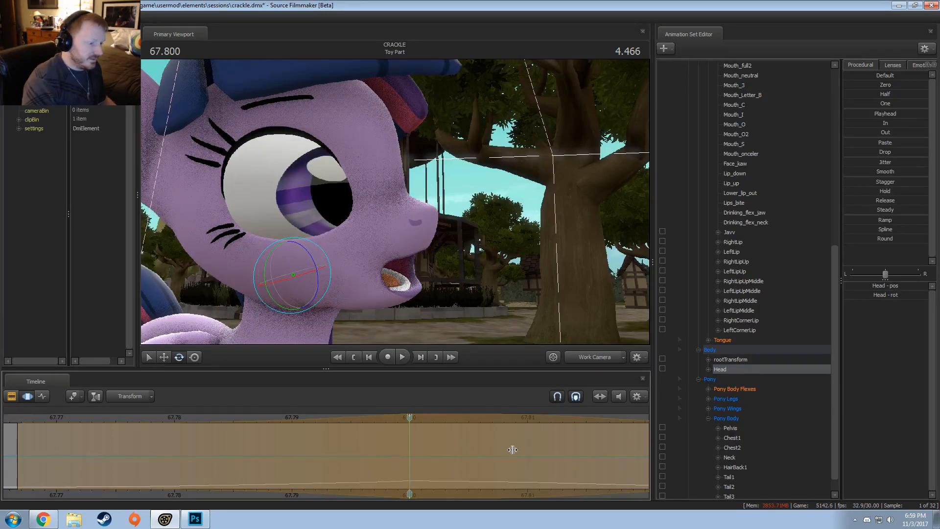
pyautogui.hotkey('ctrl', 'z')
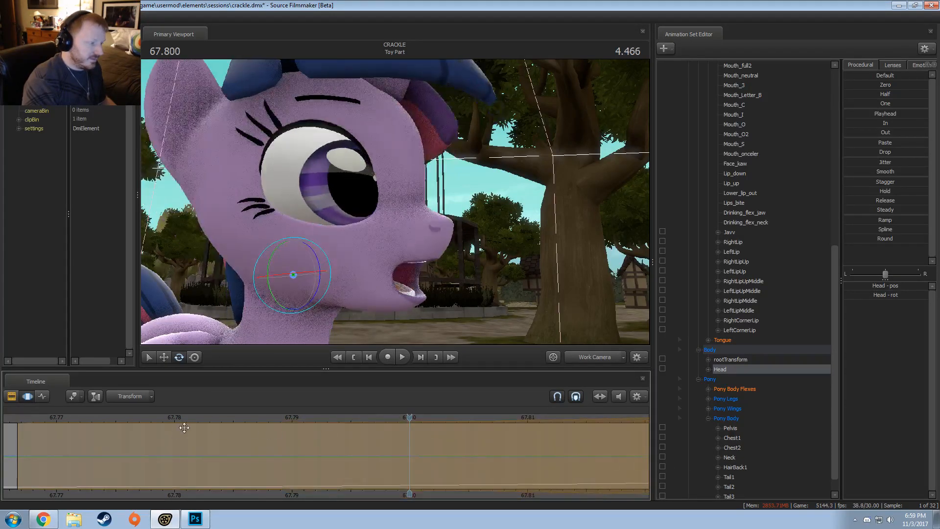
# Play the head shake back and forth from a front view, stop at 67.8, and undo the head rotation
pyautogui.press('space')
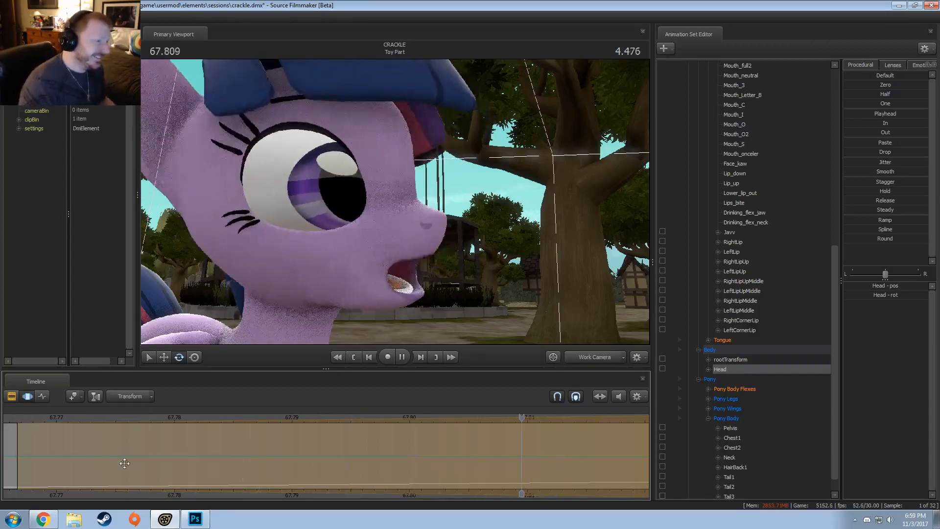
pyautogui.click(411, 417)
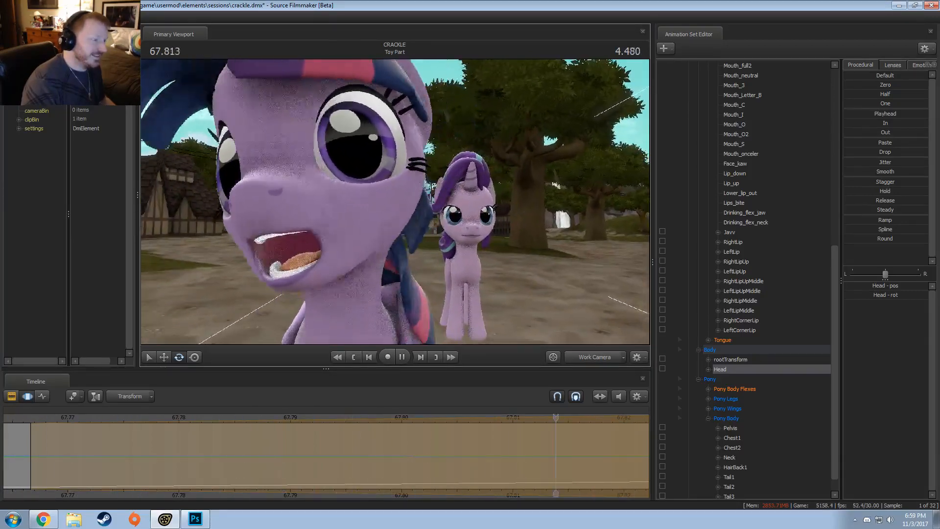
pyautogui.press('space')
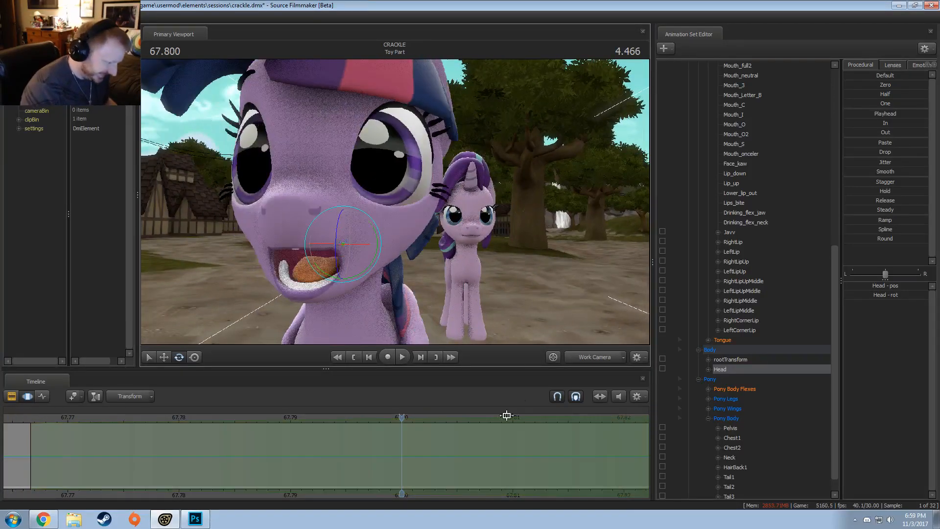
# Show the whole Toy Part shot in the timeline with playback set to one-way, and save the session
pyautogui.scroll(-8, 441, 438)
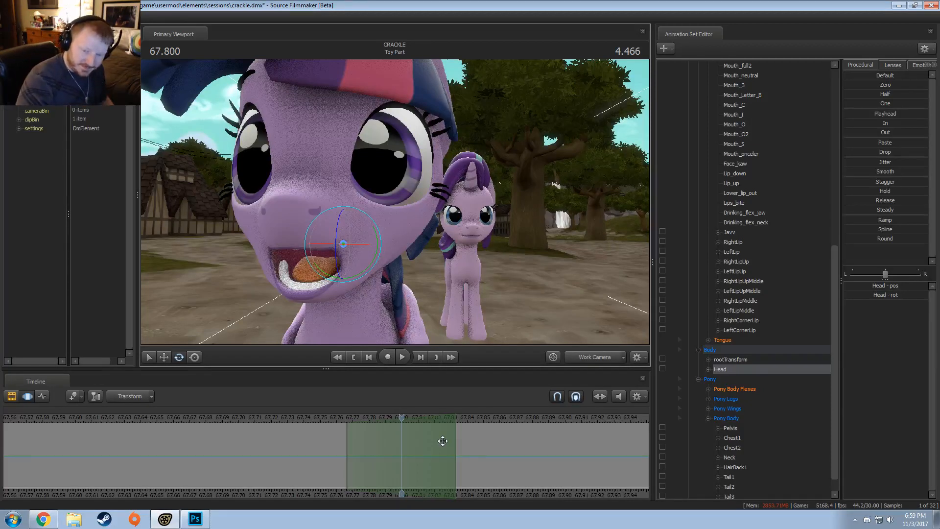
pyautogui.scroll(-6, 442, 441)
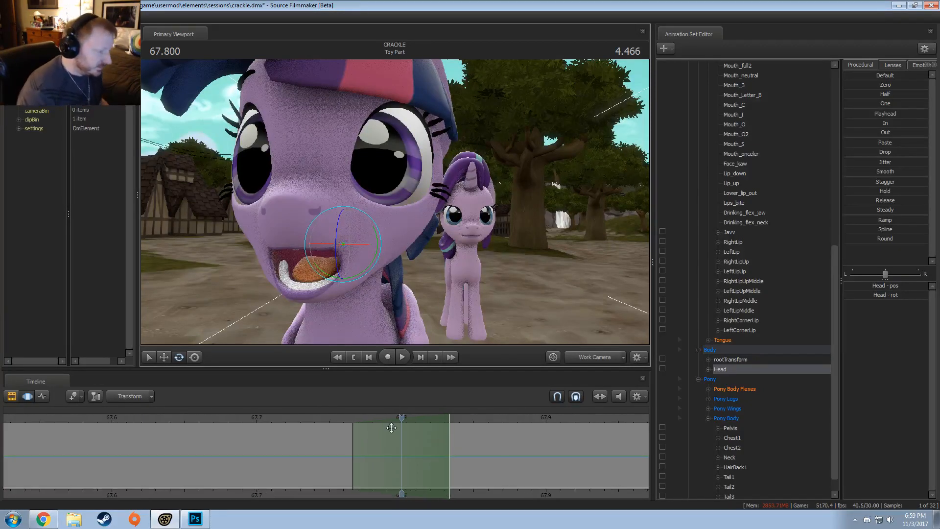
pyautogui.scroll(-3, 355, 459)
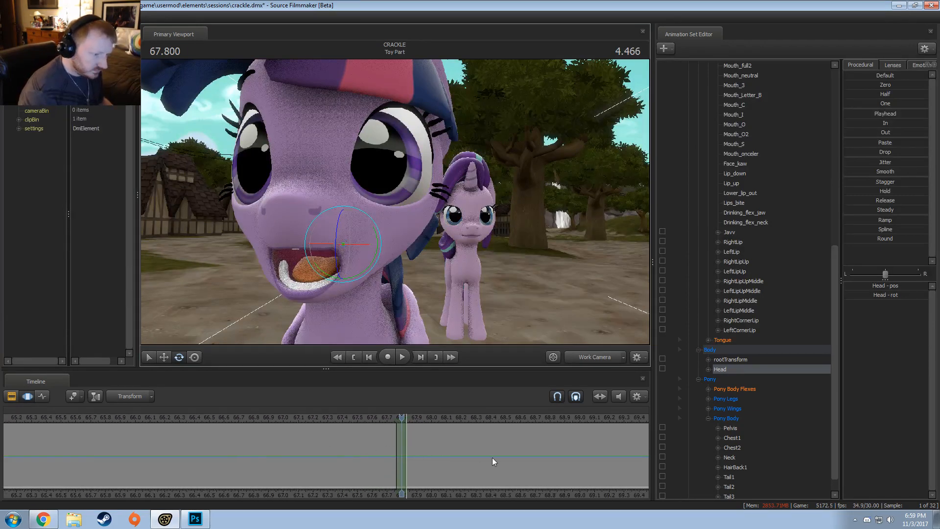
pyautogui.scroll(-4, 578, 431)
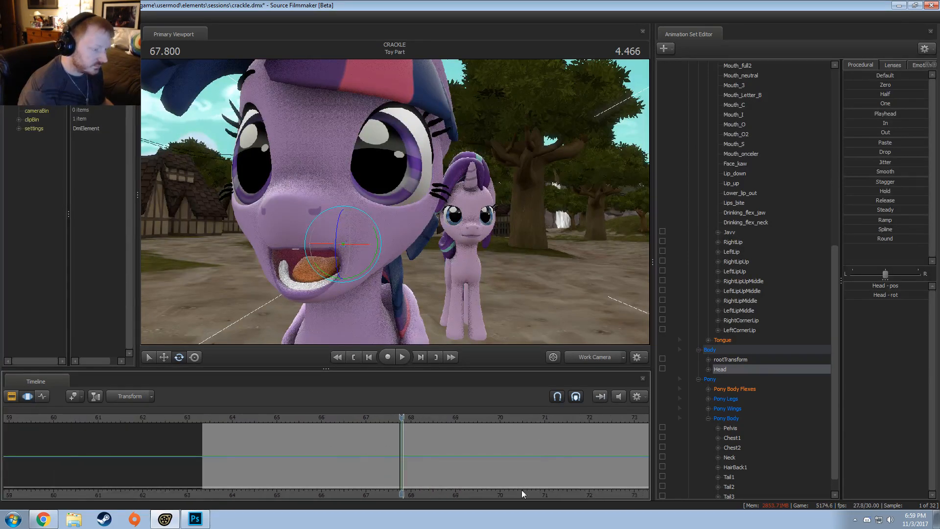
pyautogui.moveTo(501, 493); pyautogui.dragTo(348, 479, button='middle')
pyautogui.scroll(-1, 367, 485)
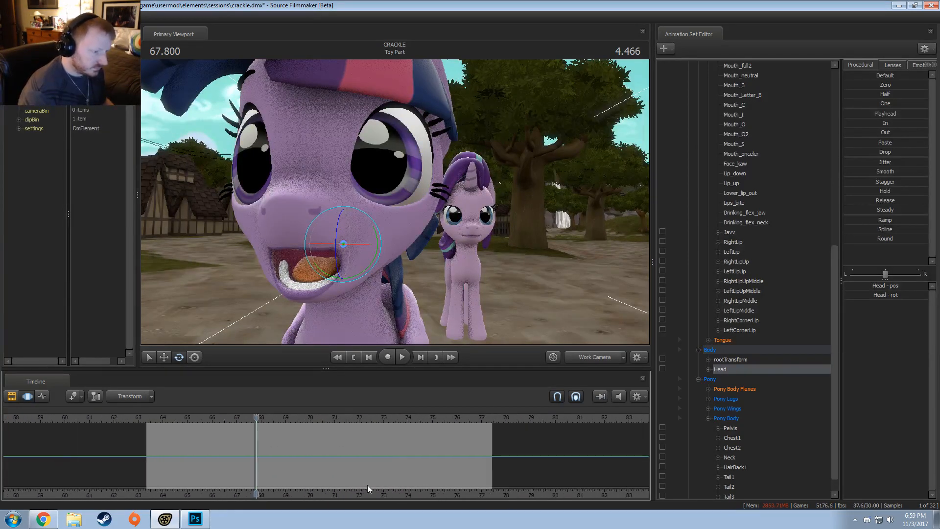
pyautogui.scroll(-1, 412, 469)
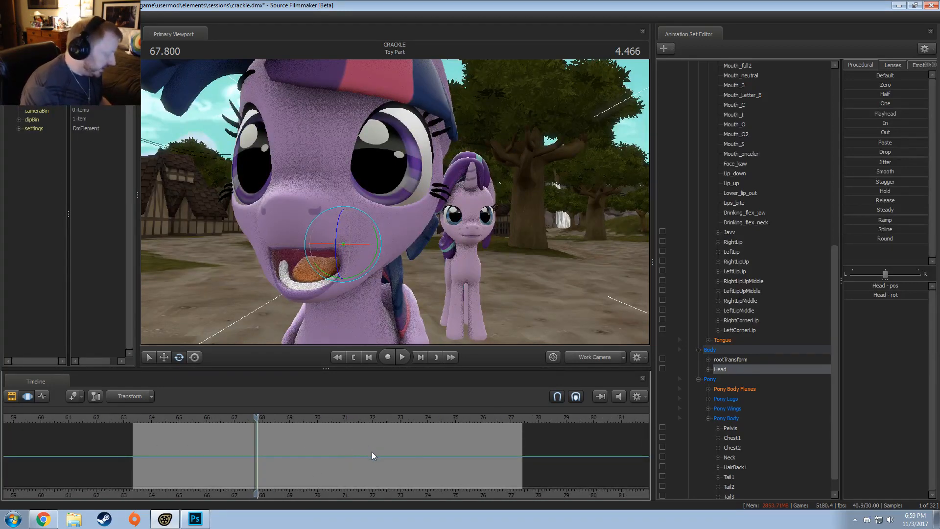
pyautogui.hotkey('ctrl', 's')
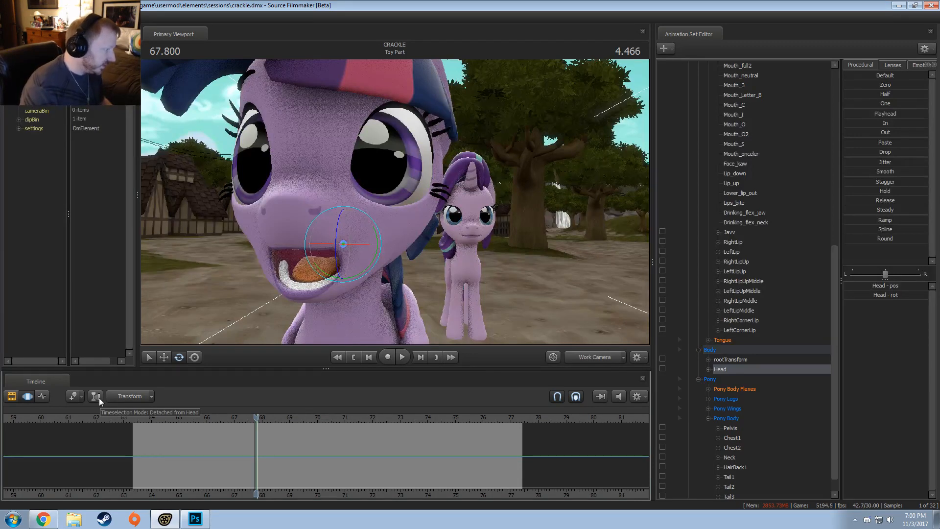
# Play the shot with the time selection attached to the playhead, stopping with a wider selection centred on 68.3
pyautogui.scroll(6, 224, 449)
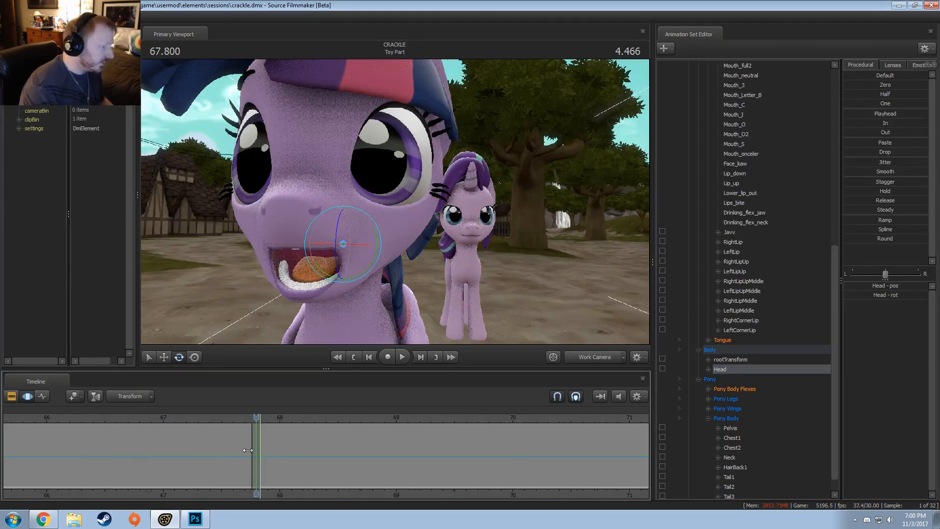
pyautogui.click(193, 418)
pyautogui.press('space')
pyautogui.click(95, 397)
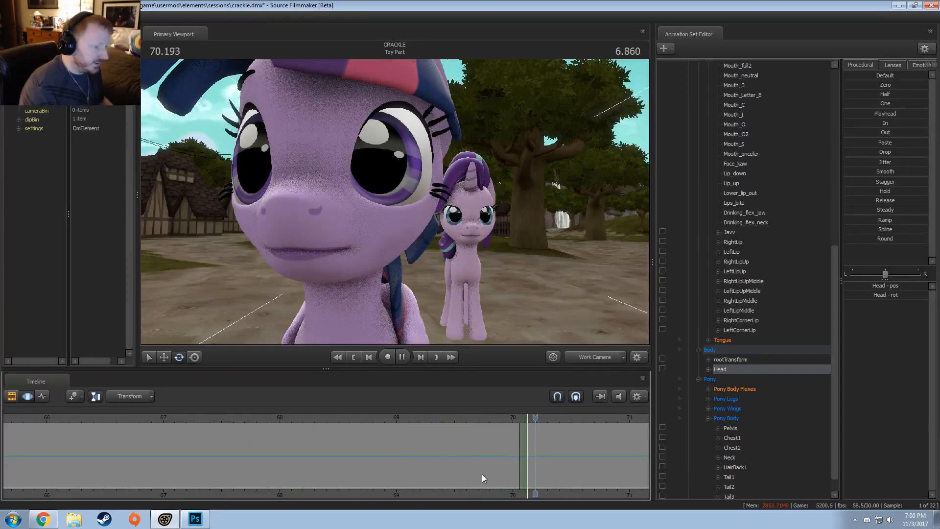
pyautogui.click(176, 453)
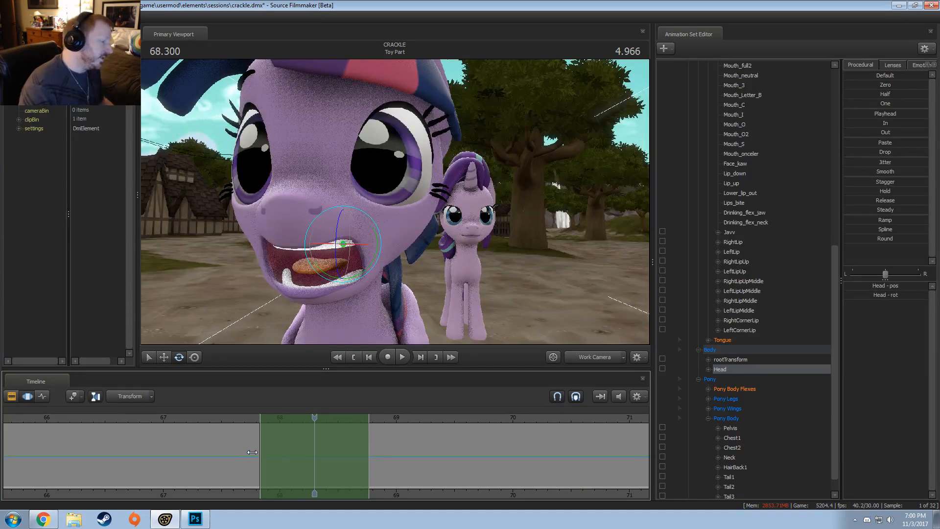
# Review the timeline's bookmark options, add a bookmark at 68.3, and undo it
pyautogui.click(81, 397)
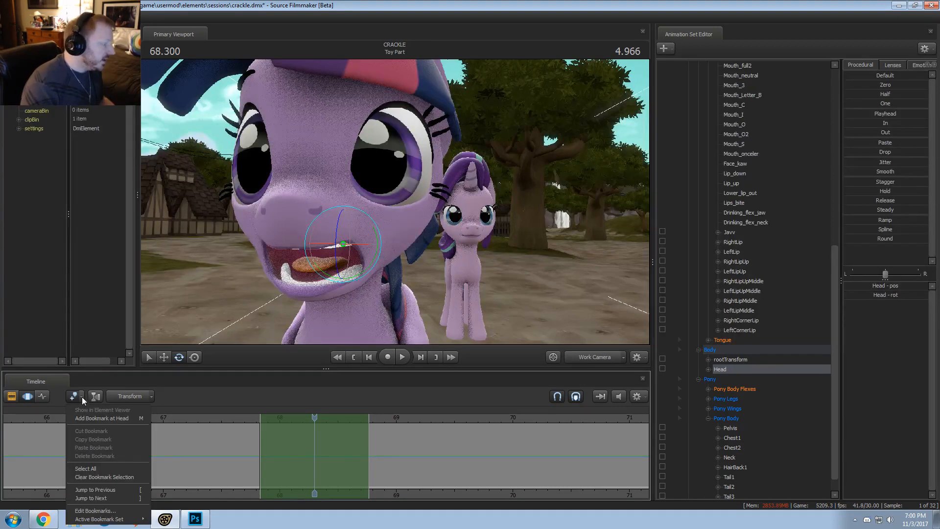
pyautogui.rightClick(243, 411)
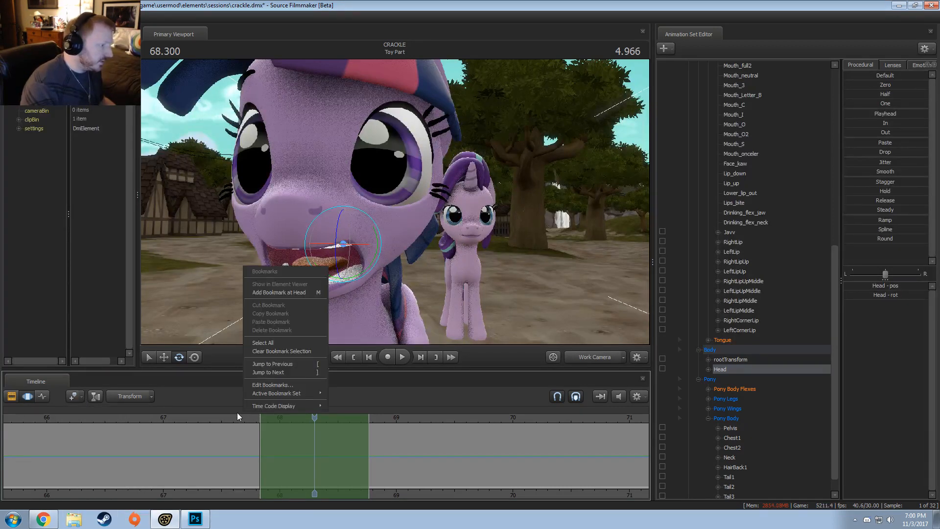
pyautogui.click(75, 398)
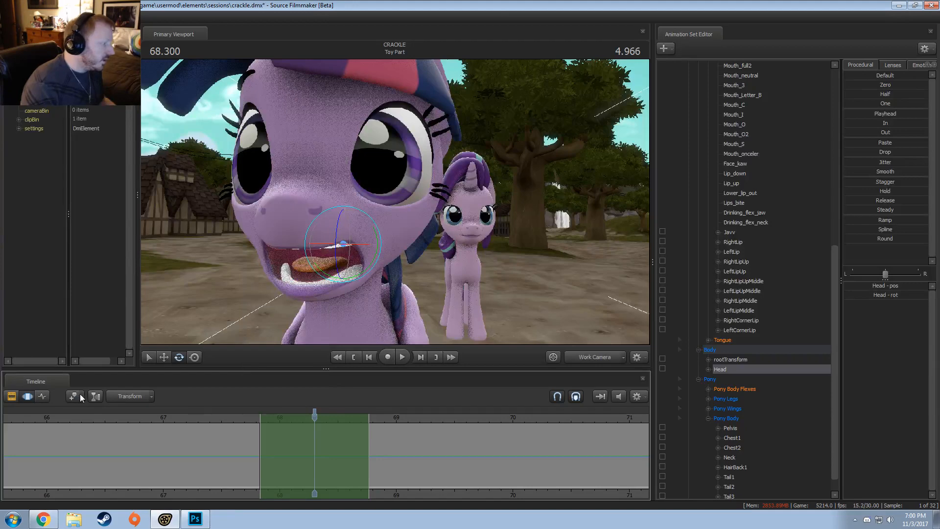
pyautogui.hotkey('ctrl', 'z')
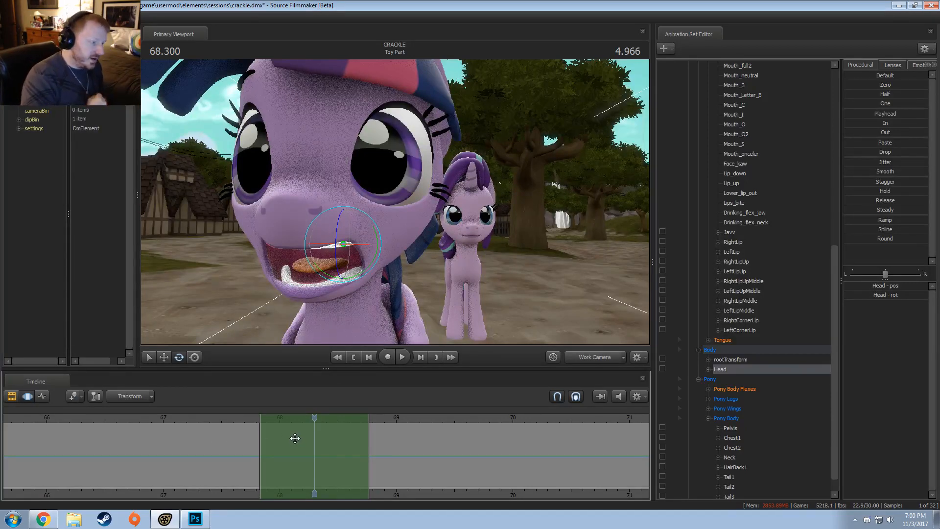
# Add bookmarks at 69 and 70 on the timeline
pyautogui.scroll(-6, 315, 441)
pyautogui.click(374, 481)
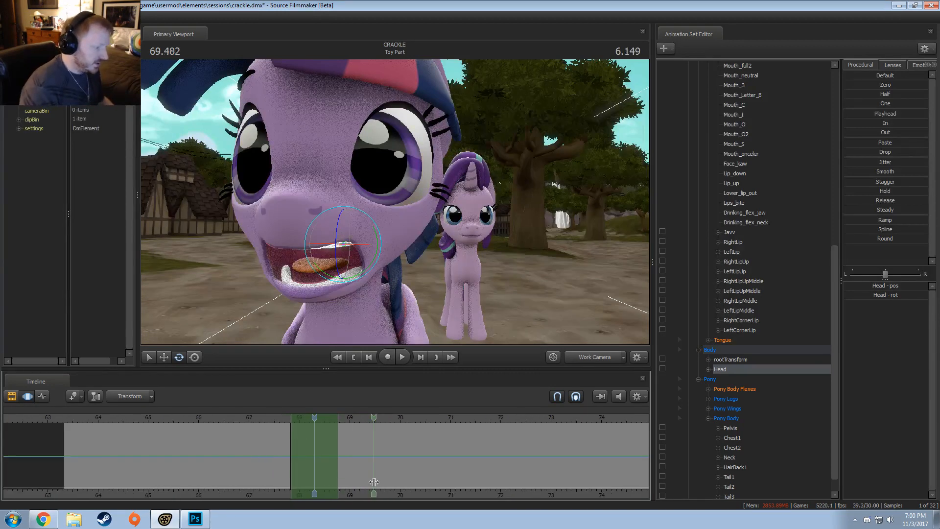
pyautogui.scroll(5, 391, 481)
pyautogui.moveTo(395, 488); pyautogui.dragTo(310, 460, button='middle')
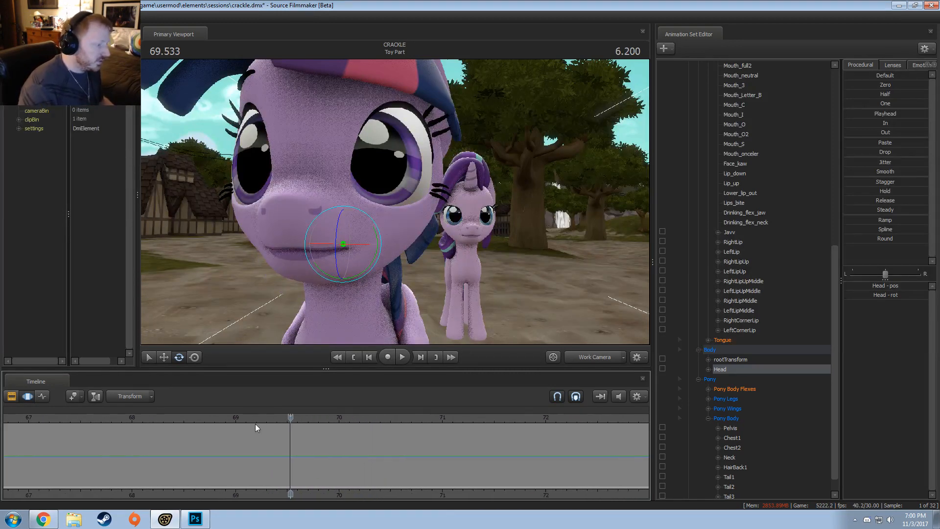
pyautogui.click(236, 418)
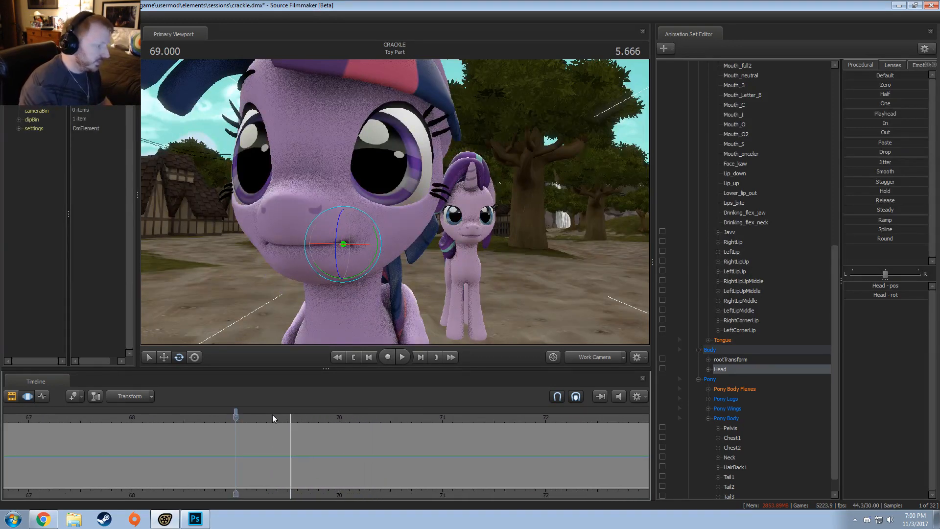
pyautogui.click(339, 417)
# Make a time selection from 71 to 72 and bookmark both of its ends
pyautogui.click(444, 437)
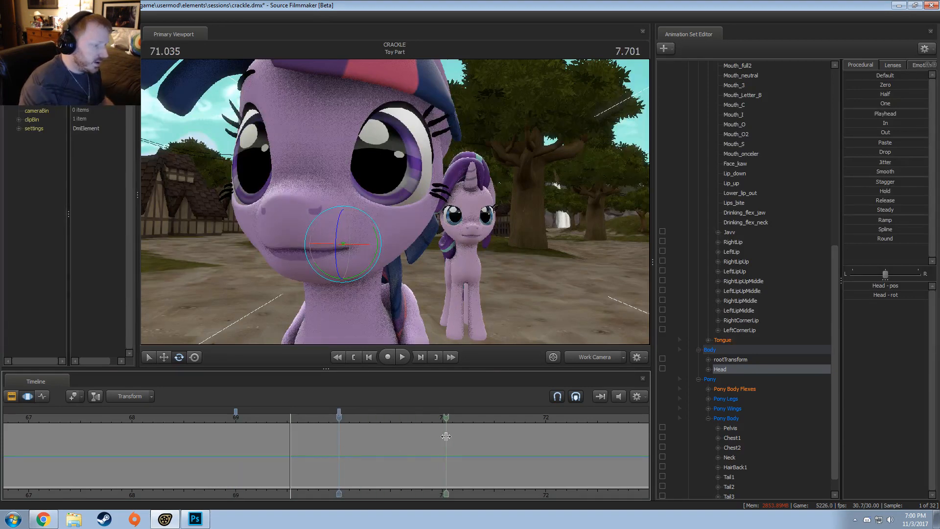
pyautogui.moveTo(443, 439); pyautogui.dragTo(546, 443)
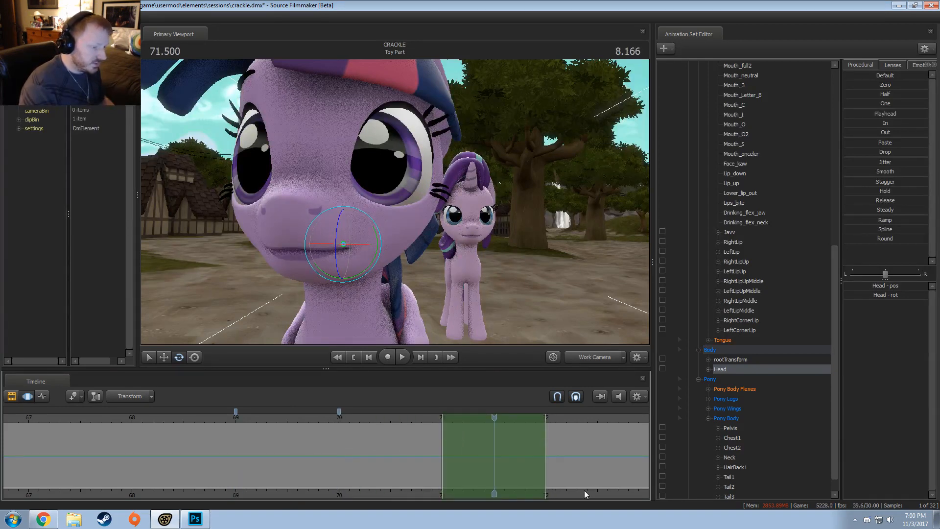
pyautogui.moveTo(585, 493); pyautogui.dragTo(374, 471, button='middle')
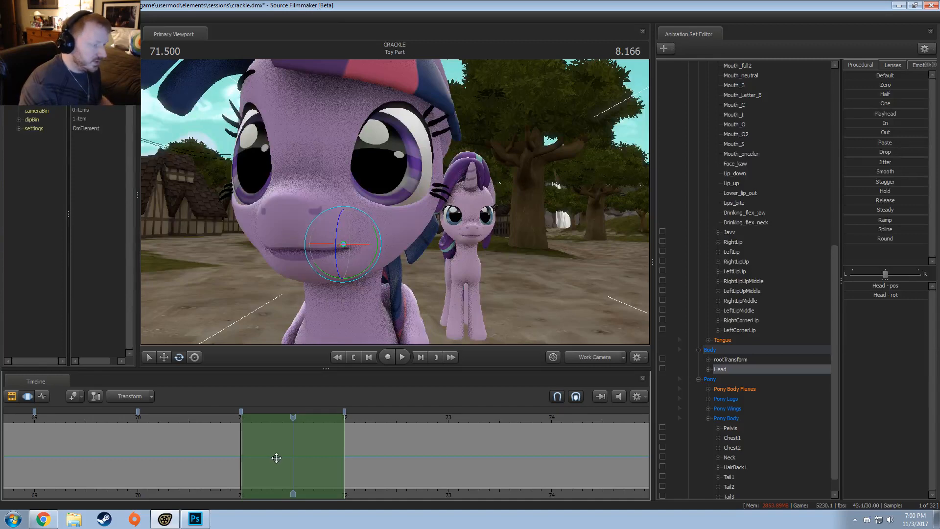
# Try adding falloff to the time selection out to 70.5 and 72.5, bookmark the falloff edges, and move the playhead to 70.333
pyautogui.moveTo(276, 458); pyautogui.dragTo(319, 463)
pyautogui.press('space')
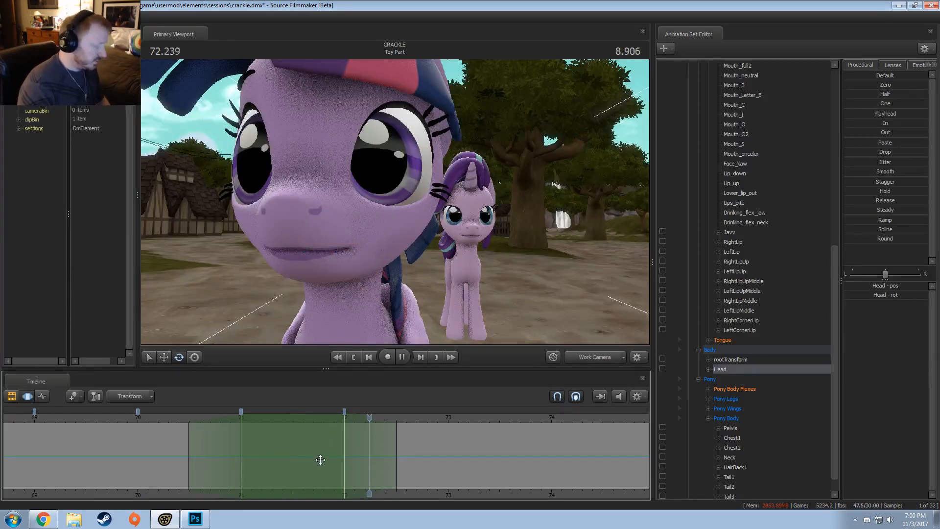
pyautogui.press('m')
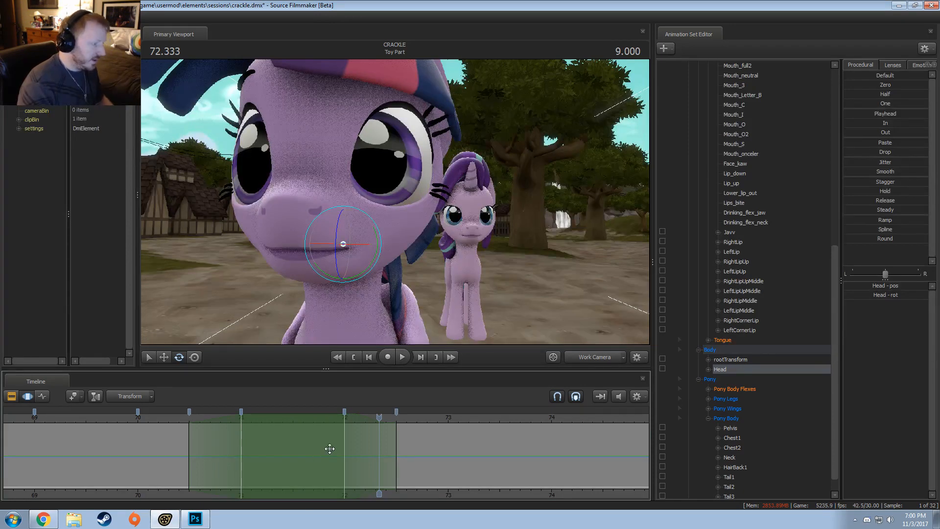
pyautogui.moveTo(379, 418); pyautogui.dragTo(172, 440)
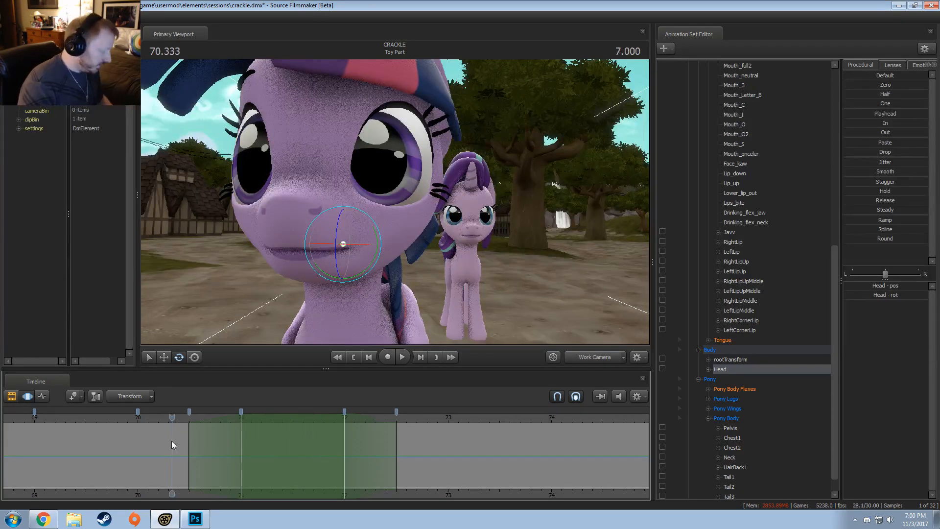
pyautogui.hotkey('ctrl', 'w')
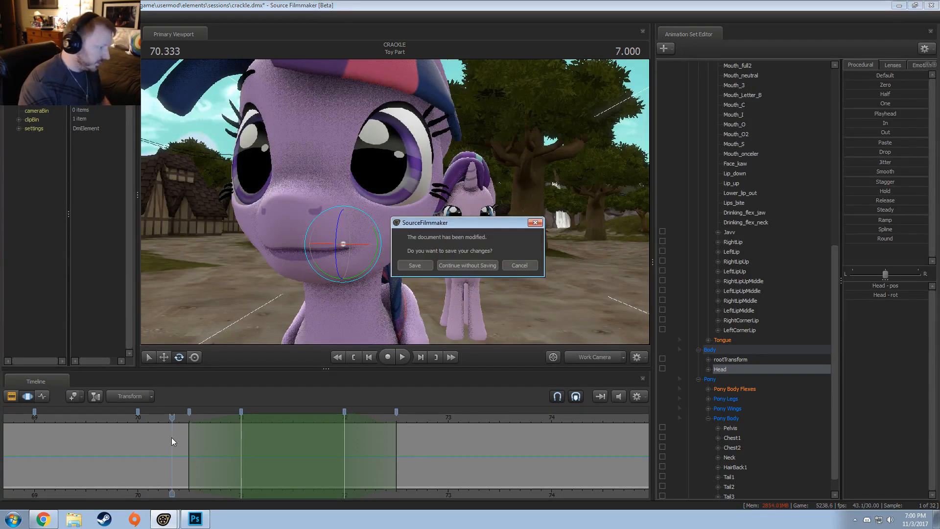
pyautogui.click(519, 266)
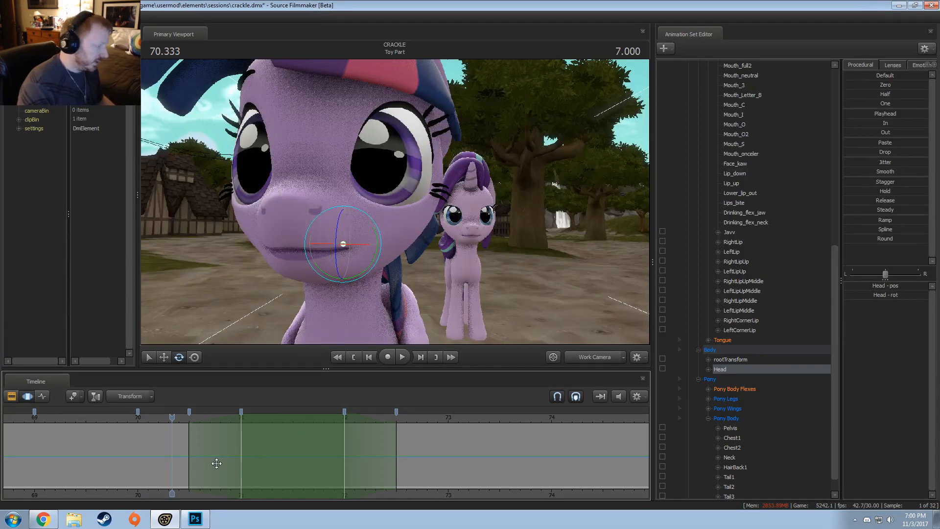
pyautogui.hotkey('alt', 'f')
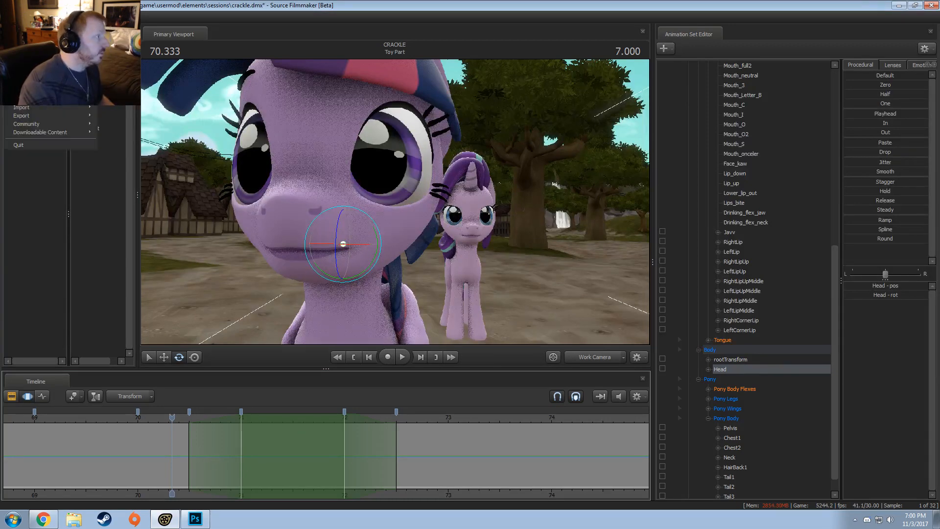
pyautogui.press('Escape')
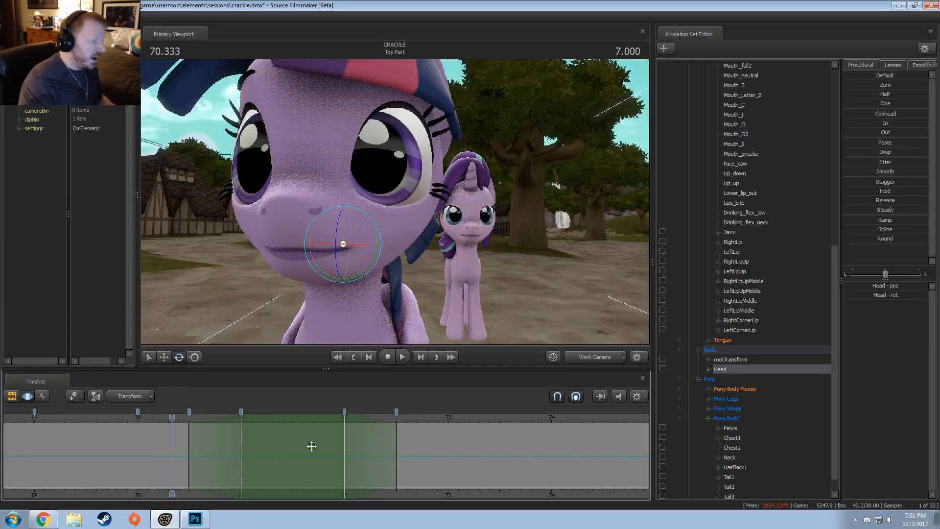
# Try a new time selection from about 72.1 to 73.3, and undo back to the plain 71 to 72 selection and the first two bookmarks
pyautogui.click(224, 450)
pyautogui.moveTo(224, 451); pyautogui.dragTo(469, 450)
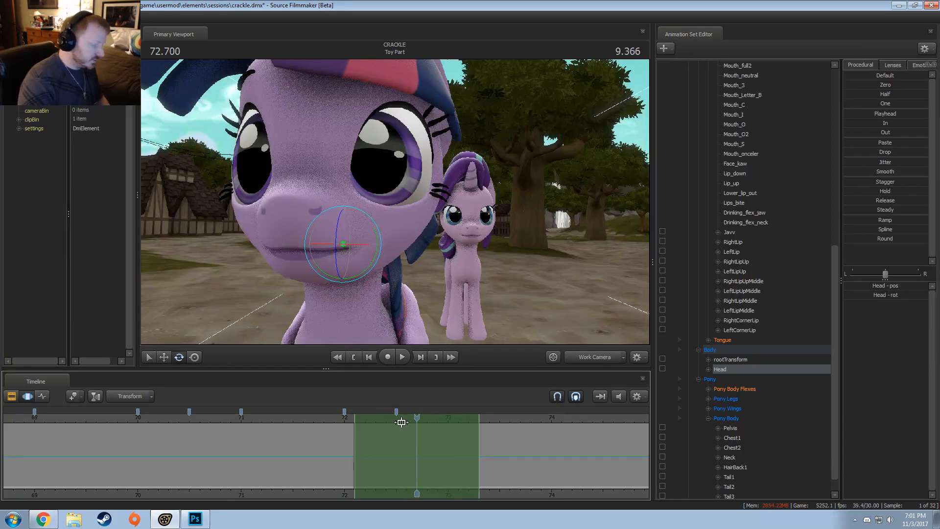
pyautogui.hotkey('ctrl', 'z')
pyautogui.hotkey('ctrl', 'z')
pyautogui.hotkey('ctrl', 'z')
pyautogui.hotkey('ctrl', 'z')
pyautogui.hotkey('ctrl', 'z')
pyautogui.hotkey('ctrl', 'z')
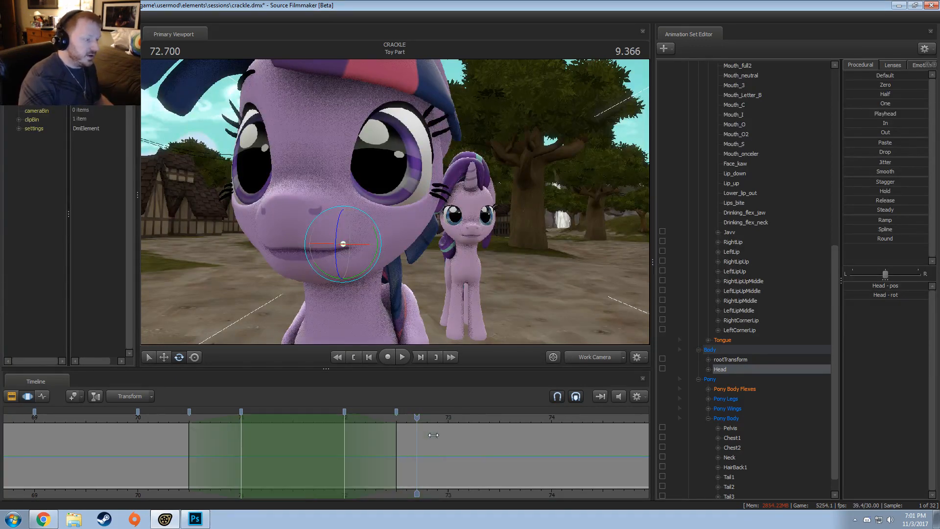
# Add bookmarks at 70.5, 72.5, 73 and 73.5 on the timeline
pyautogui.scroll(-2, 353, 464)
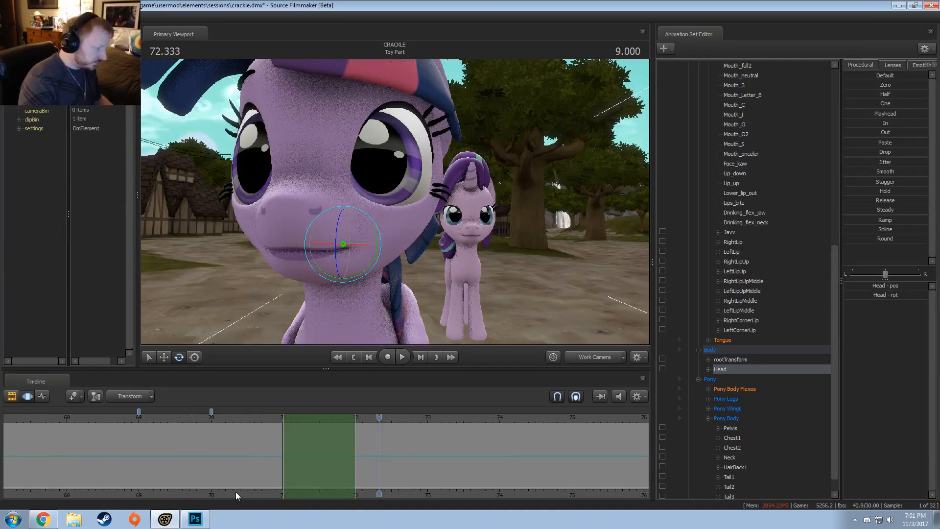
pyautogui.click(247, 419)
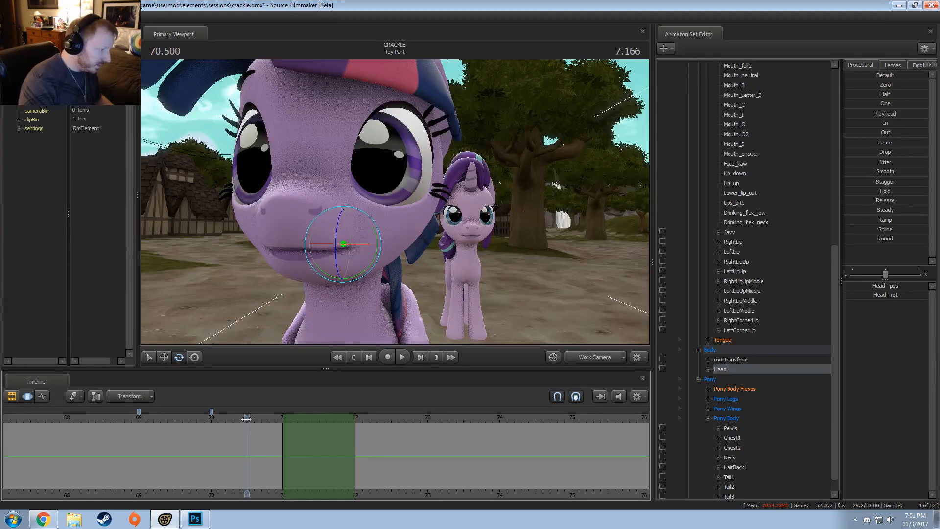
pyautogui.click(392, 418)
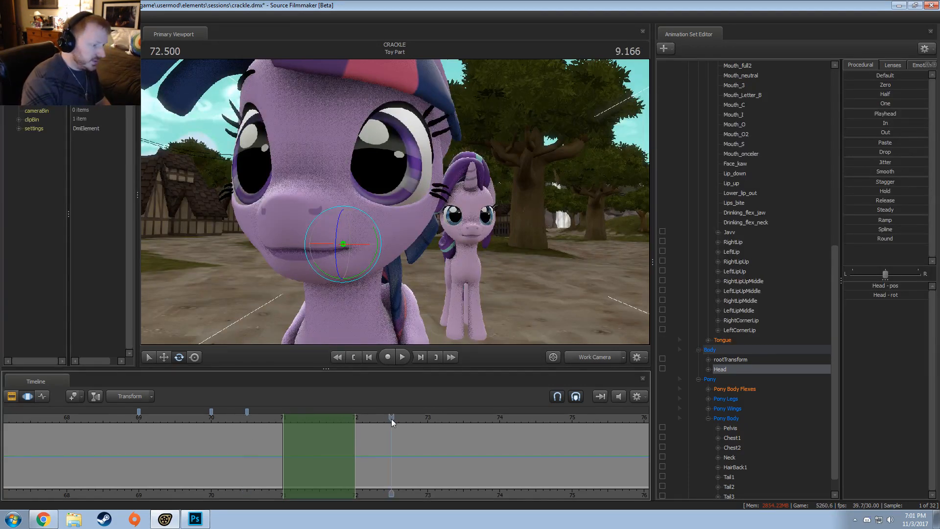
pyautogui.click(429, 416)
pyautogui.click(464, 417)
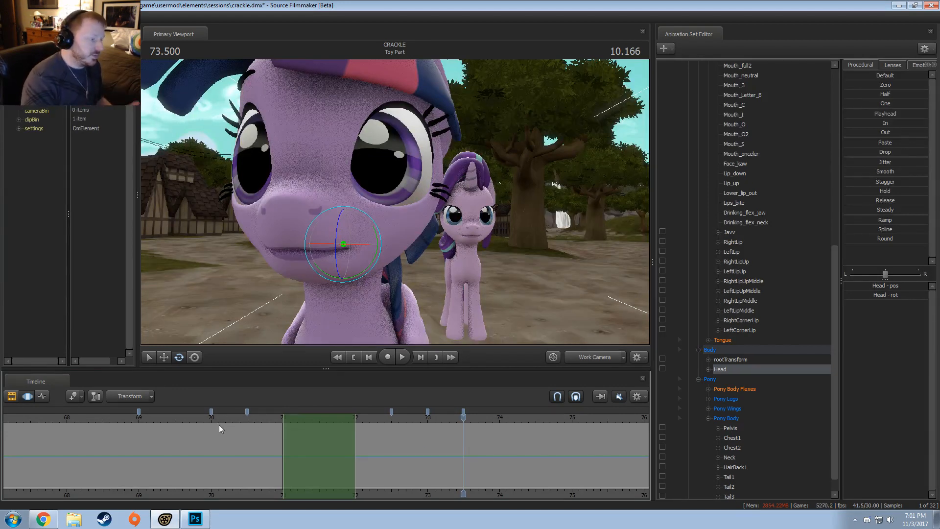
# Create a new bookmark set named "Keyframe for Things"
pyautogui.rightClick(227, 413)
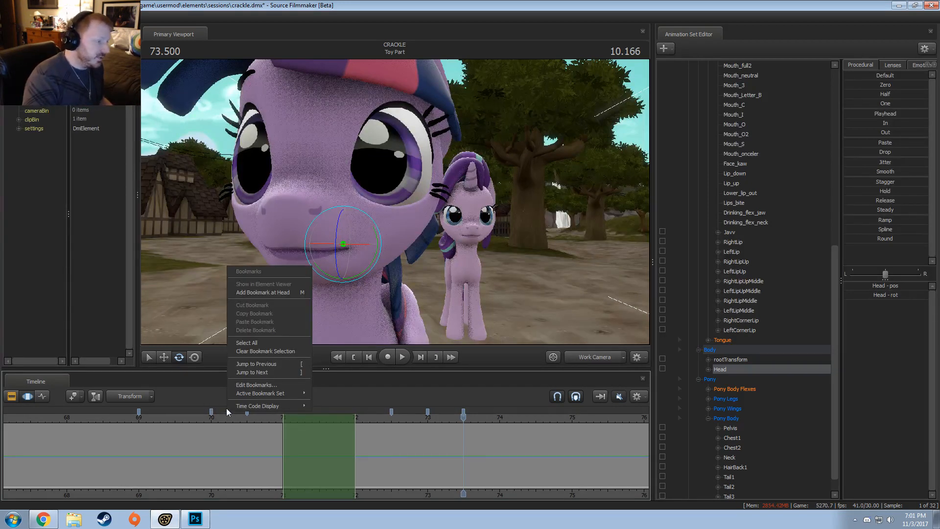
pyautogui.click(211, 411)
pyautogui.rightClick(211, 411)
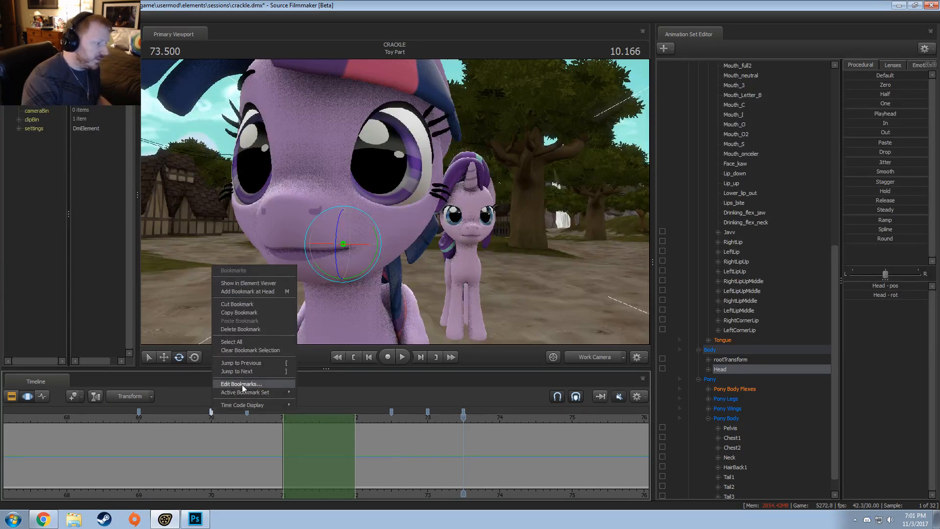
pyautogui.moveTo(242, 393)
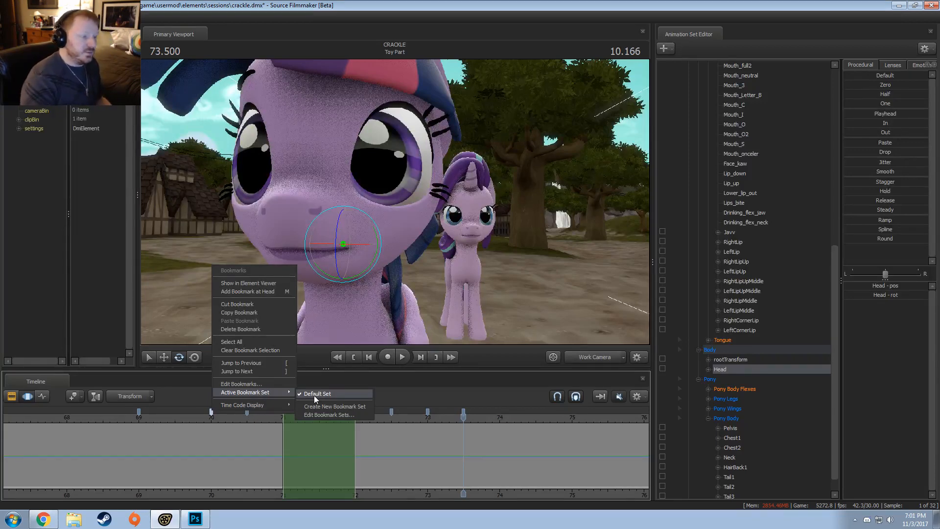
pyautogui.click(339, 406)
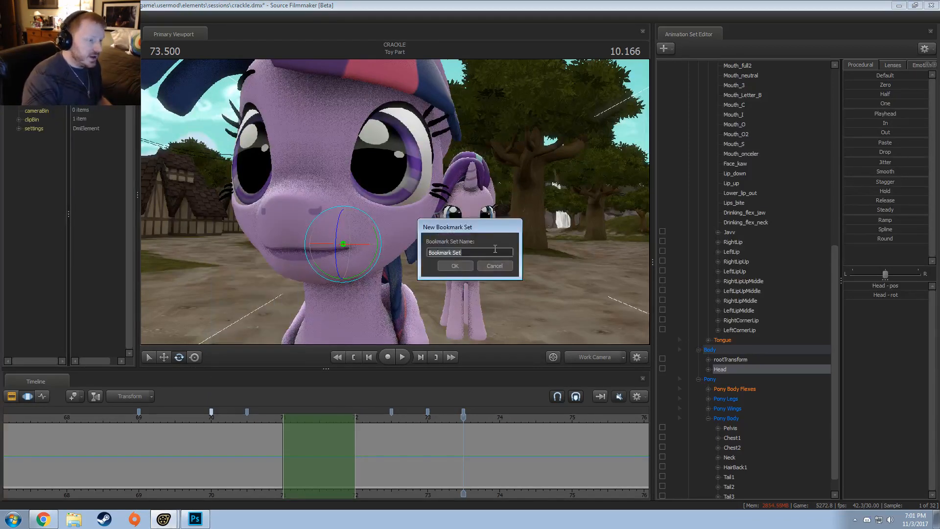
pyautogui.write('Keyf')
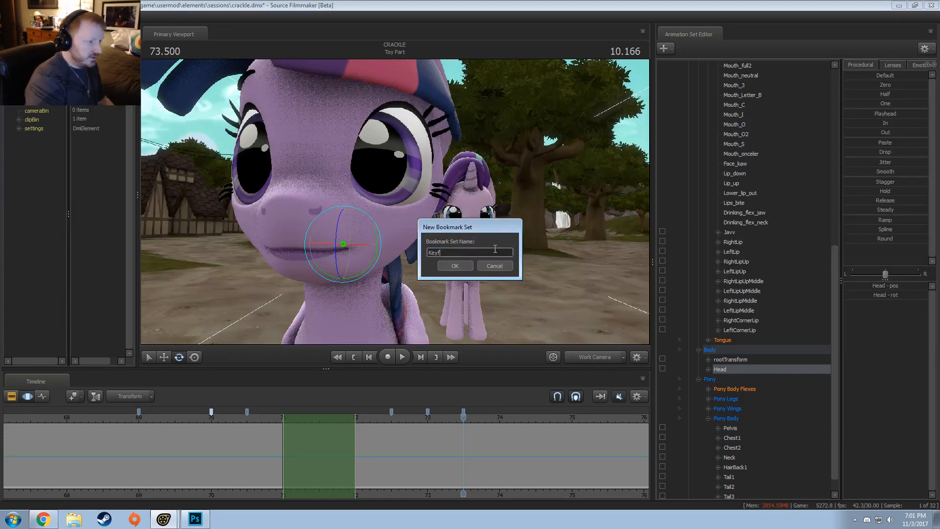
pyautogui.write('rame for ')
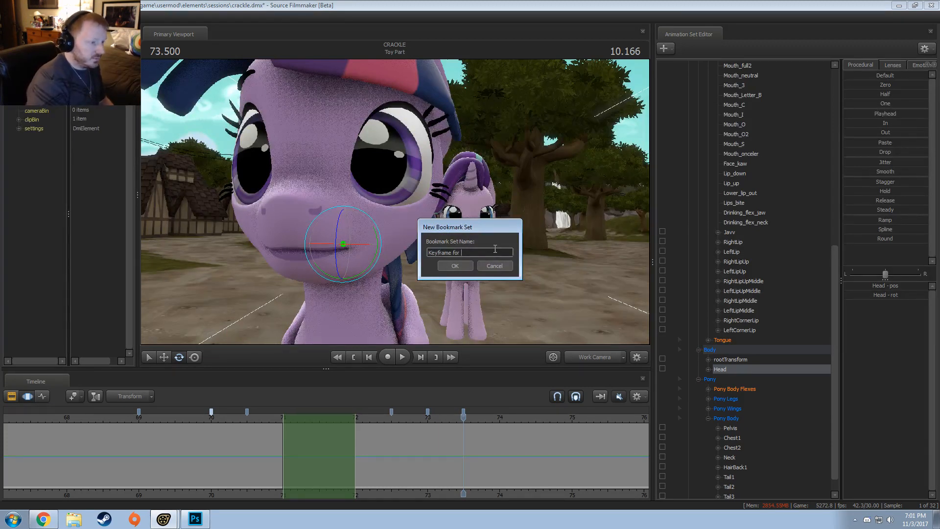
pyautogui.write('Things')
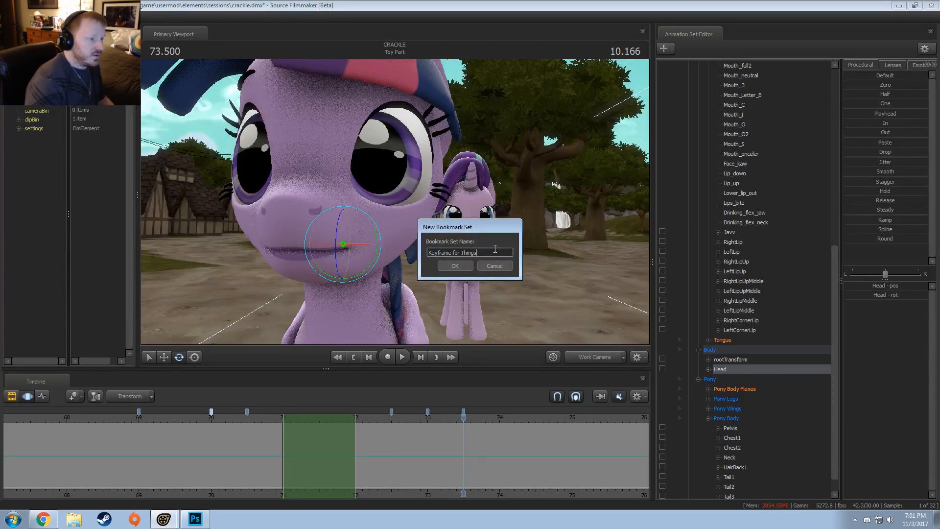
pyautogui.press('Return')
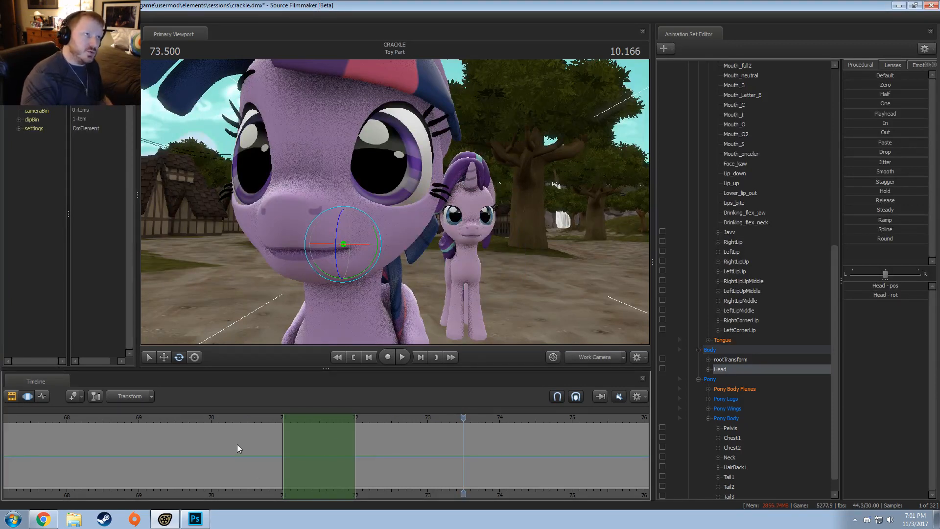
# Make Default Set the active bookmark set again and reopen the choice of active bookmark sets
pyautogui.rightClick(207, 412)
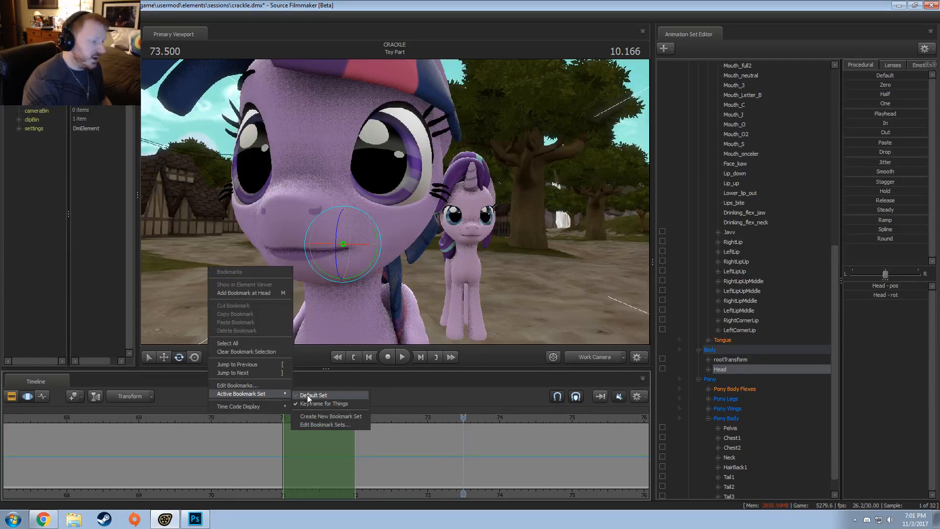
pyautogui.click(308, 395)
pyautogui.rightClick(293, 408)
pyautogui.moveTo(316, 389)
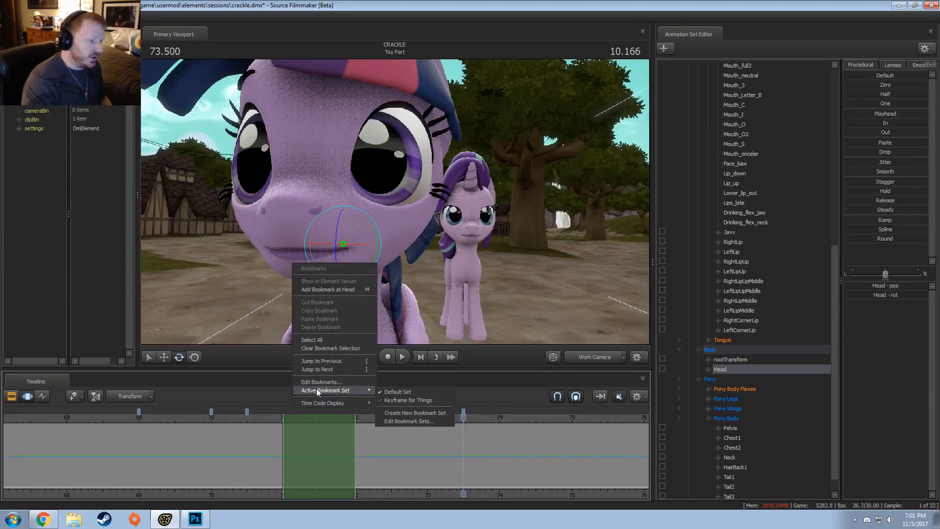
# Activate the Keyframe for Things bookmark set and check its bookmark list
pyautogui.click(410, 402)
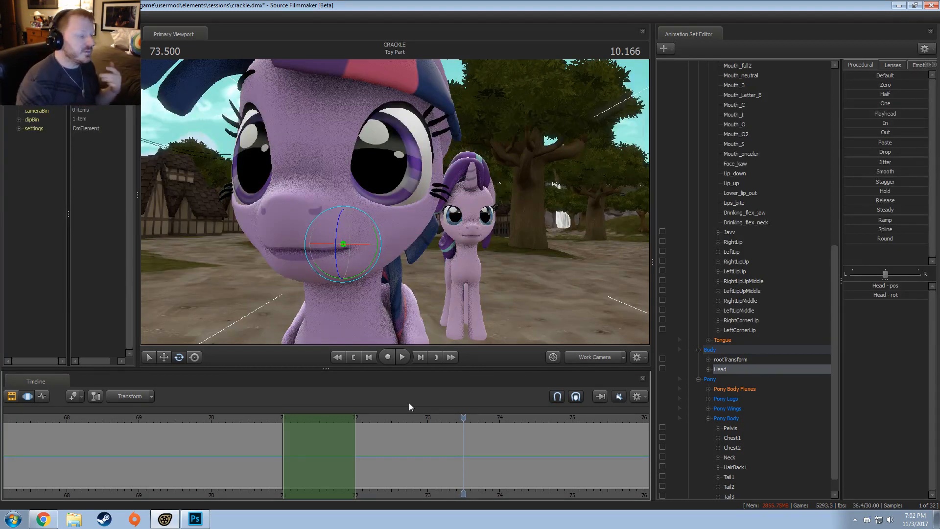
pyautogui.rightClick(268, 410)
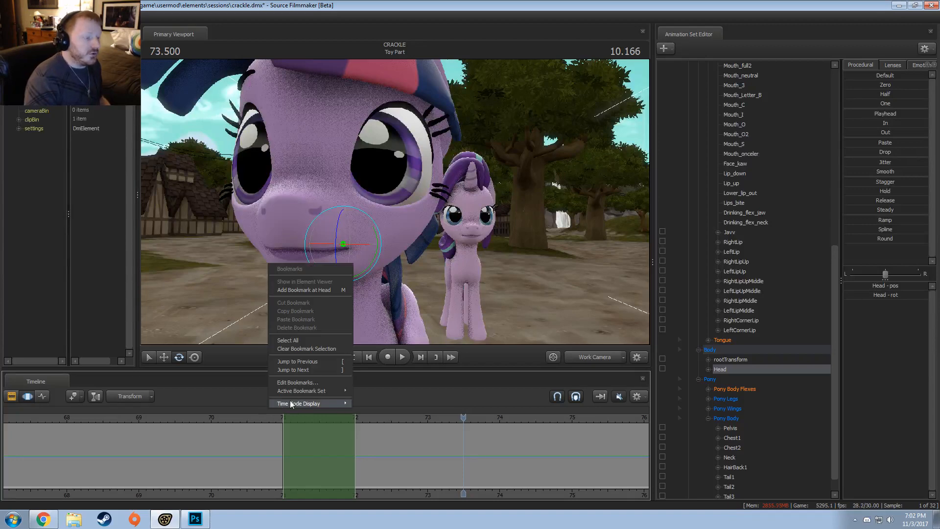
pyautogui.moveTo(306, 383)
pyautogui.click(387, 421)
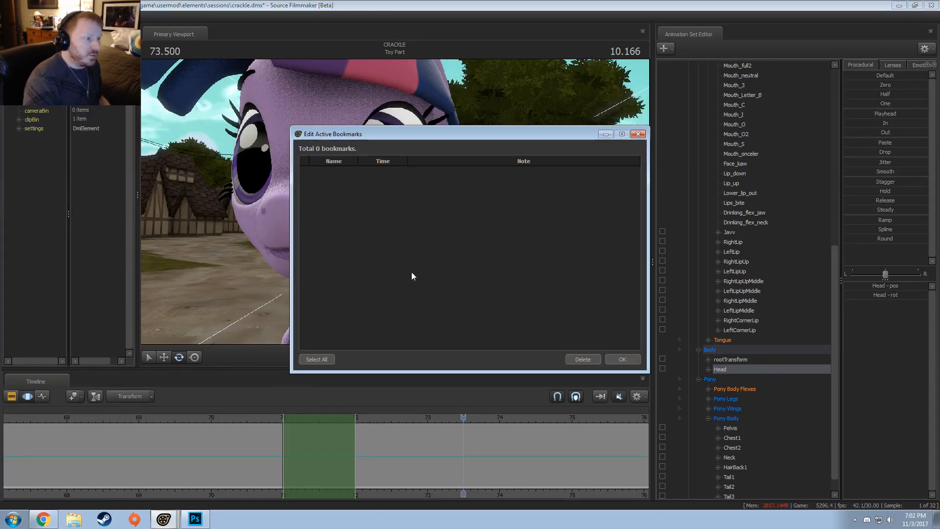
pyautogui.click(630, 359)
# Review the list of available bookmark sets in the bookmark set editor
pyautogui.rightClick(220, 409)
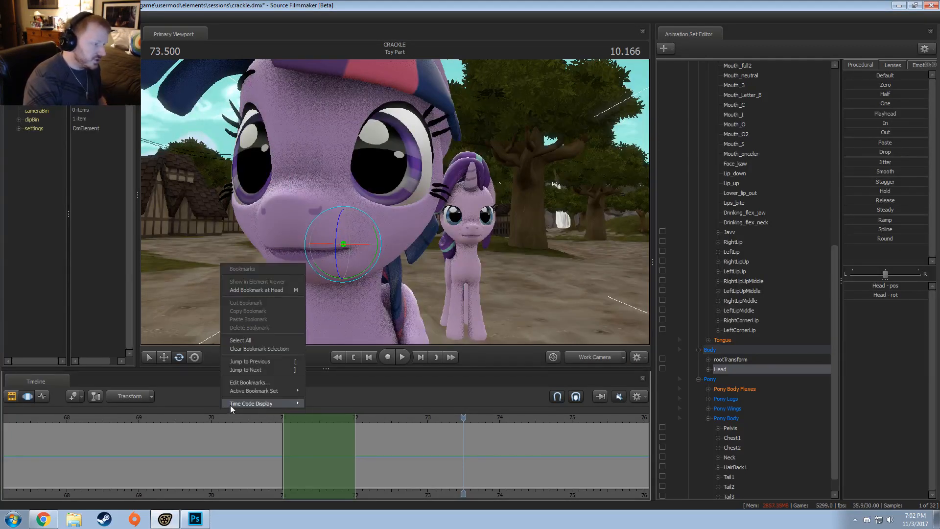
pyautogui.moveTo(241, 393)
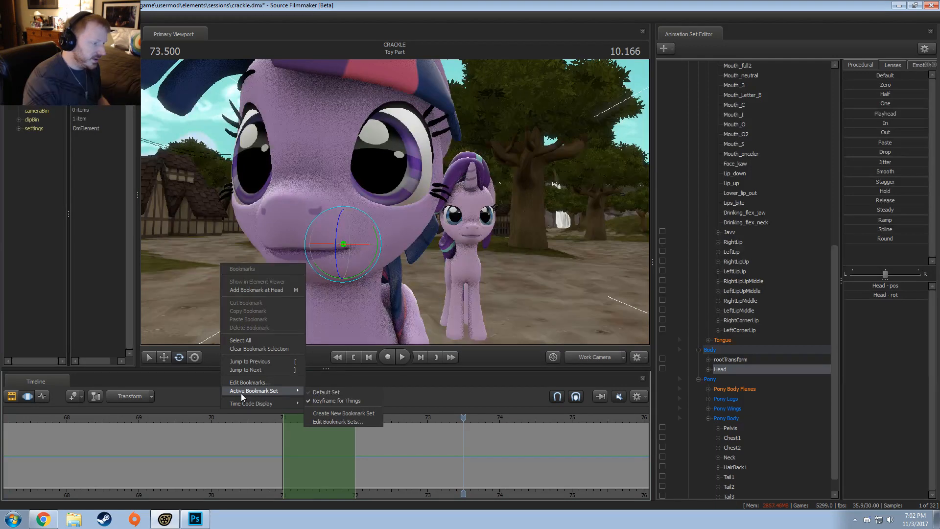
pyautogui.click(312, 422)
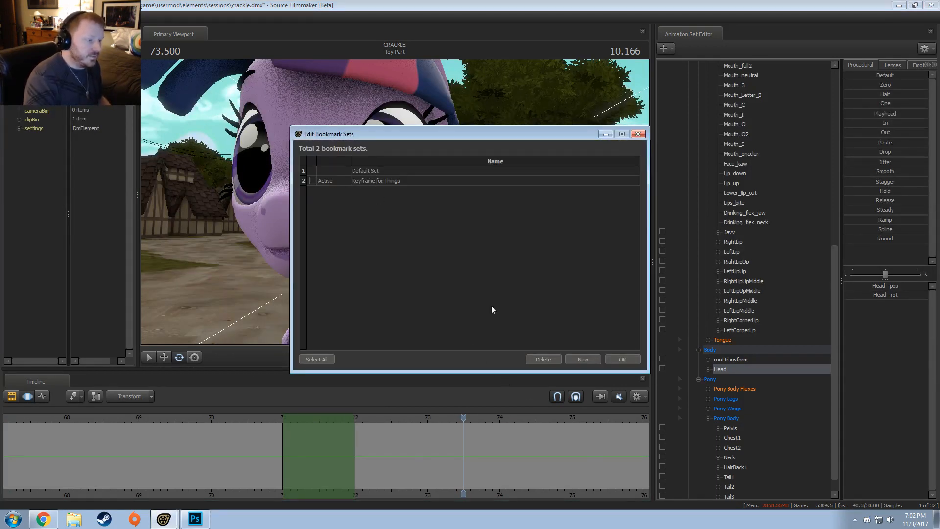
pyautogui.click(622, 360)
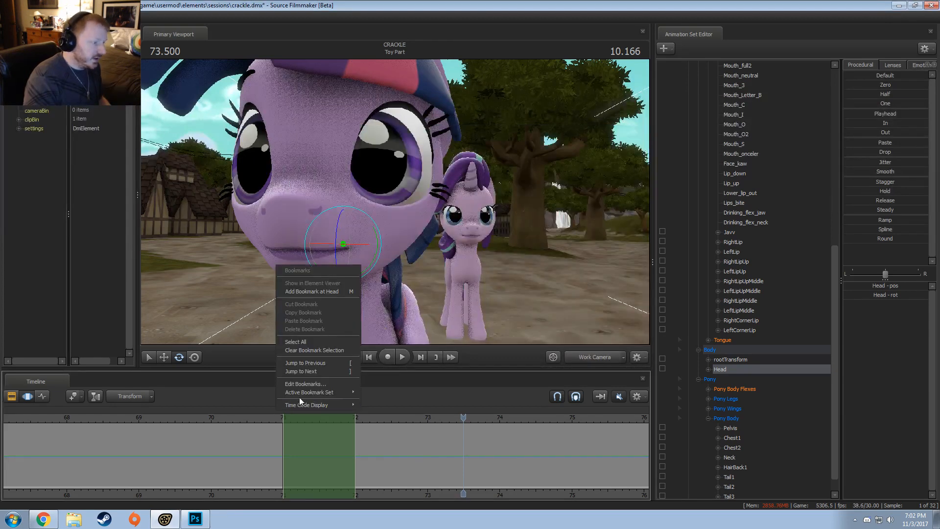
# Make Default Set the active bookmark set and delete the Keyframe for Things bookmark set
pyautogui.rightClick(276, 410)
pyautogui.moveTo(304, 392)
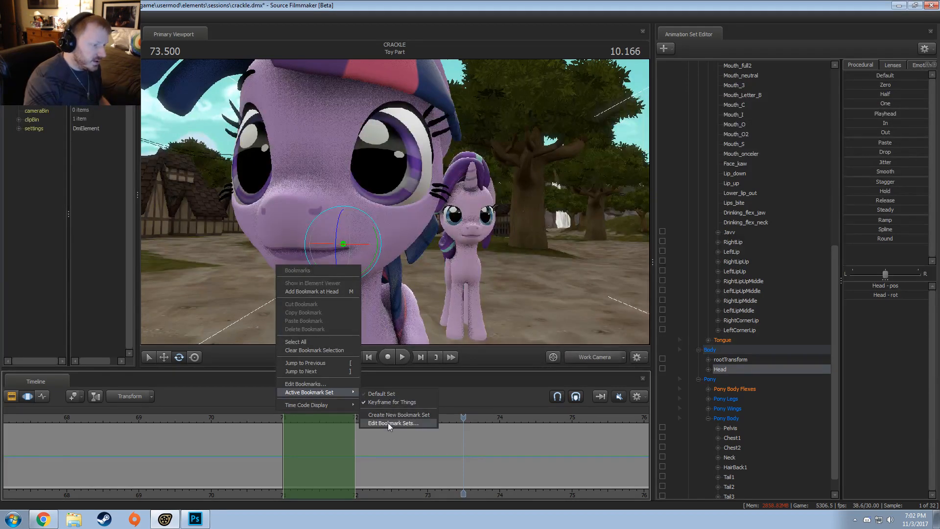
pyautogui.click(387, 394)
pyautogui.rightClick(269, 411)
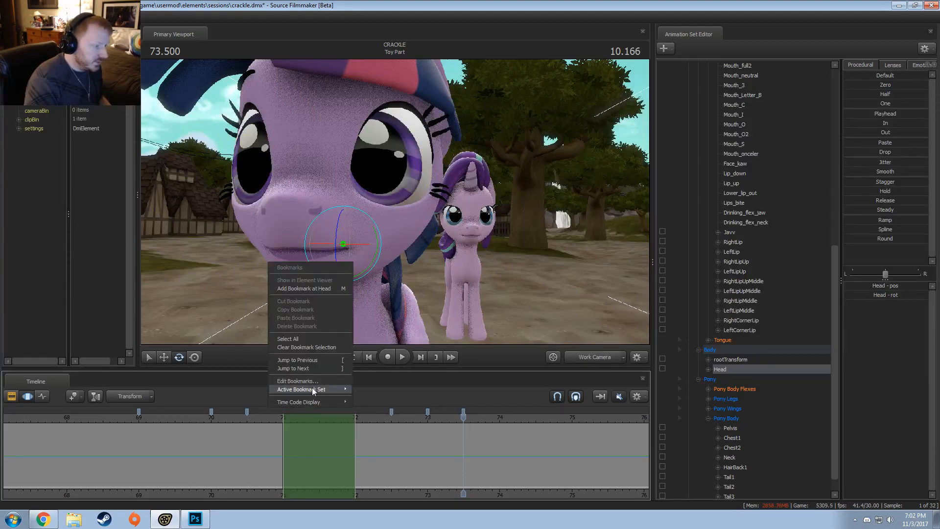
pyautogui.moveTo(343, 390)
pyautogui.click(384, 419)
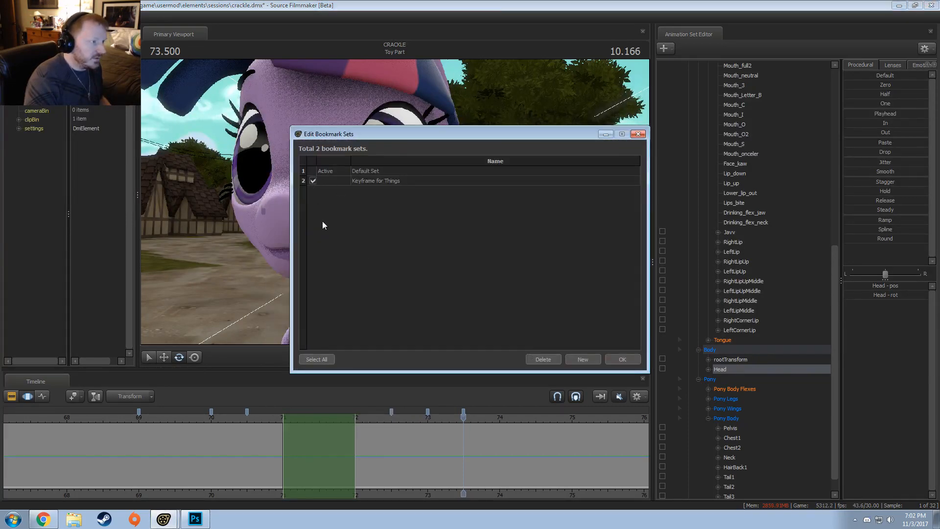
pyautogui.click(543, 359)
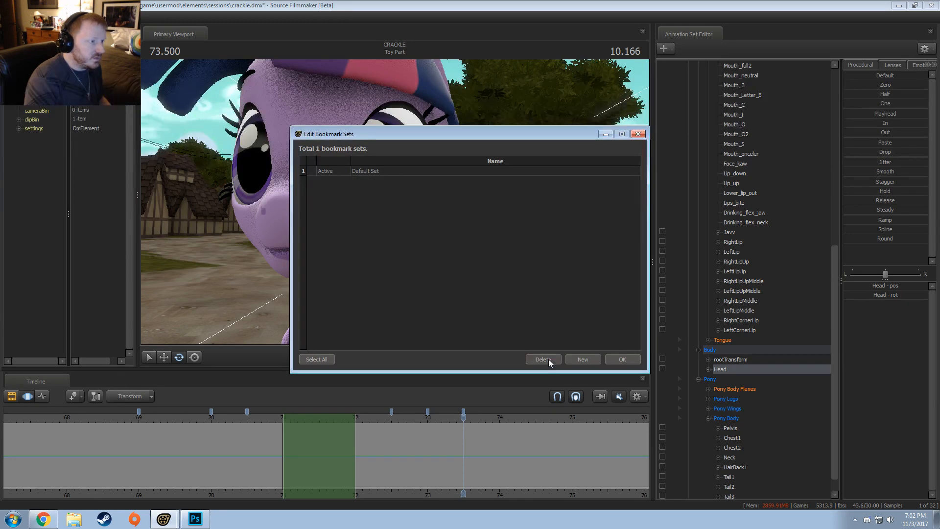
pyautogui.click(622, 363)
# Clear the bookmark selection and inspect the commands available for the bookmark at about 72.5 on the timeline
pyautogui.rightClick(272, 411)
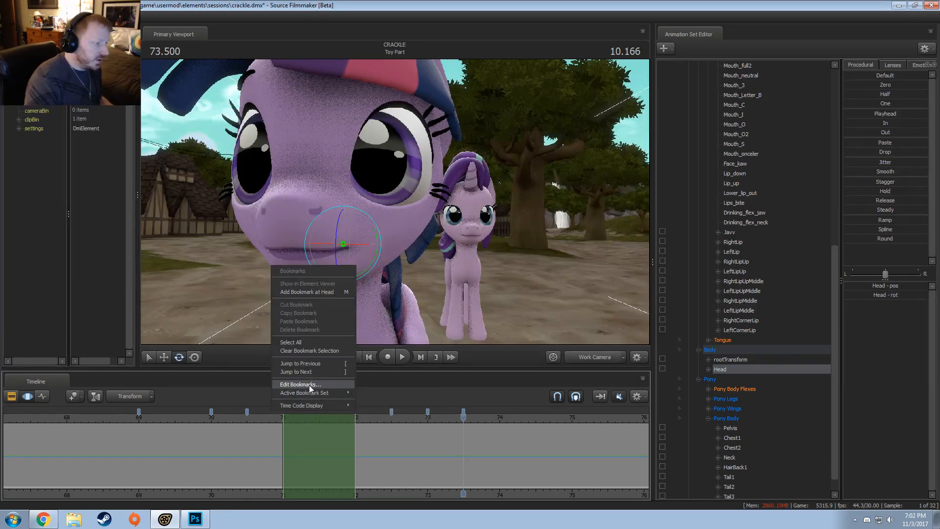
pyautogui.moveTo(306, 394)
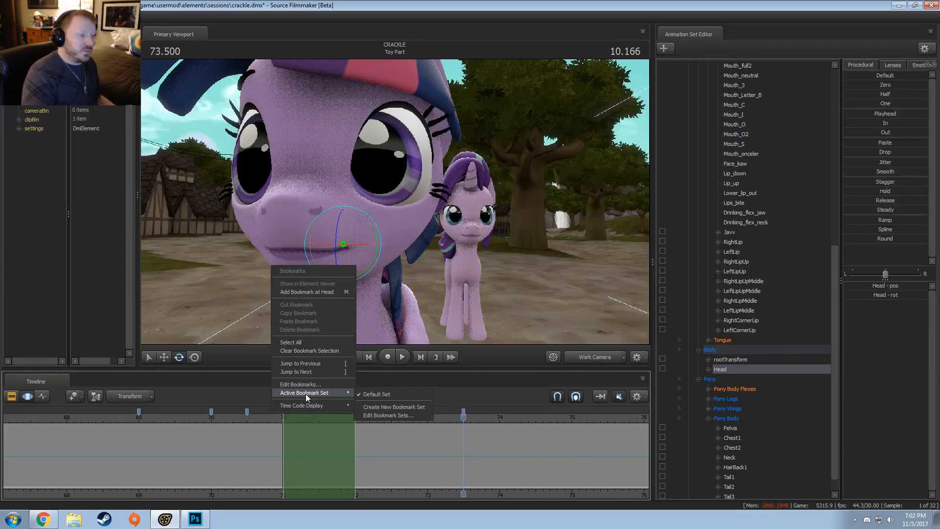
pyautogui.click(313, 351)
pyautogui.rightClick(392, 409)
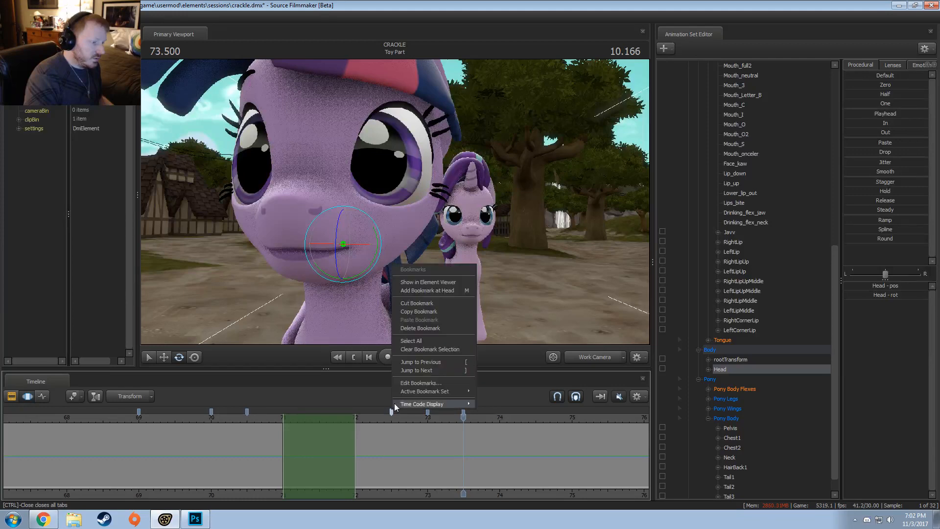
pyautogui.click(407, 377)
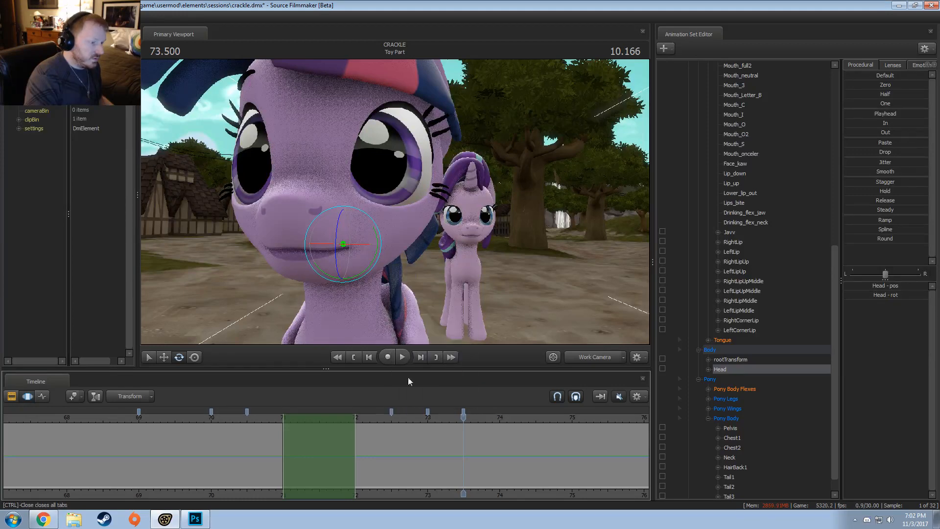
pyautogui.rightClick(392, 410)
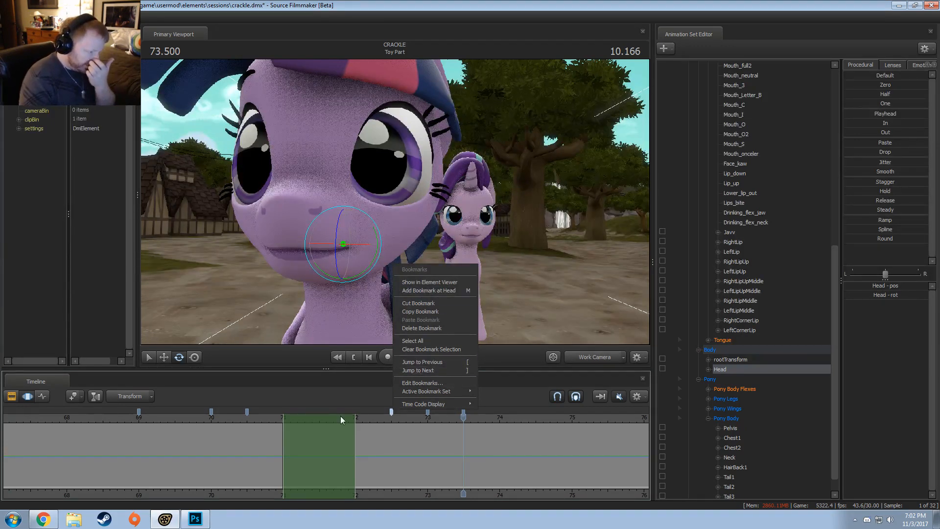
pyautogui.click(277, 439)
# Snap the time selection forward and backward between bookmarks, ending on the span from about 70.5 to 72.5
pyautogui.scroll(2, 346, 457)
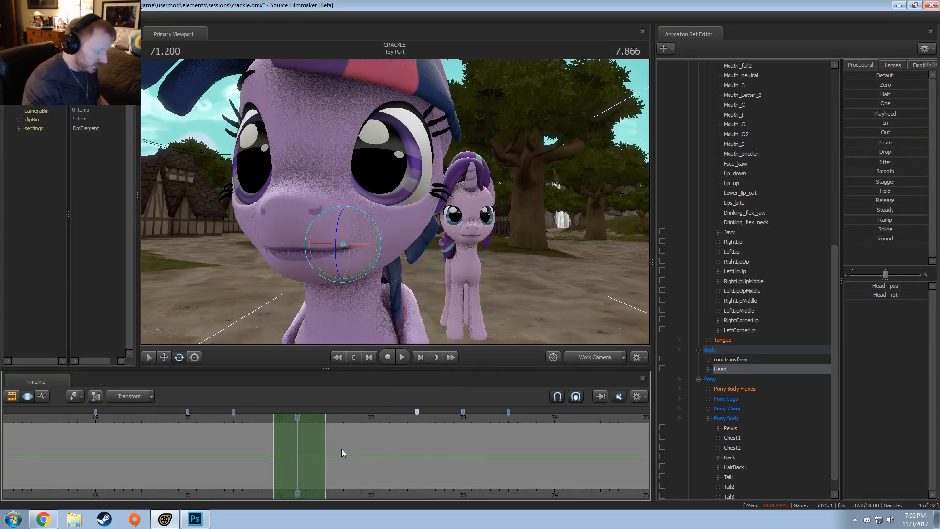
pyautogui.press('Up')
pyautogui.press('Up')
pyautogui.press('Up')
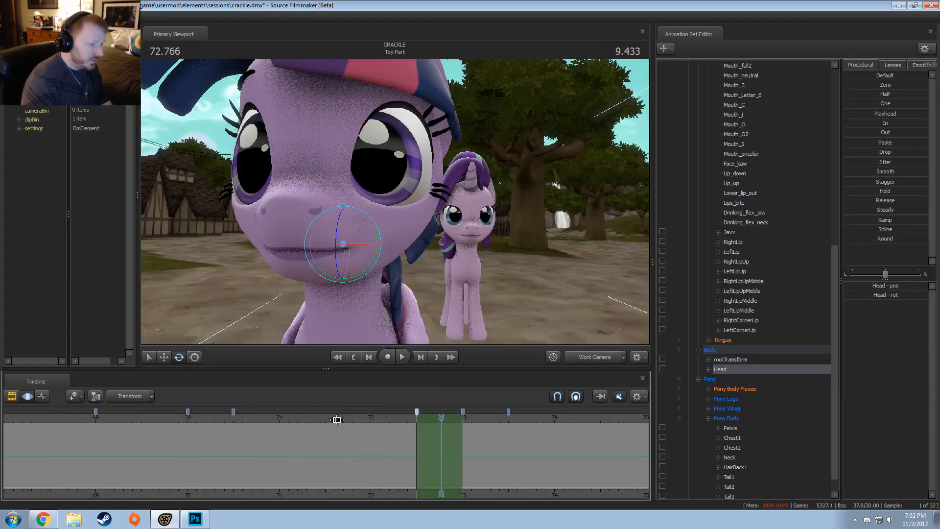
pyautogui.press('Down')
pyautogui.press('Down')
pyautogui.press('Up')
pyautogui.press('Down')
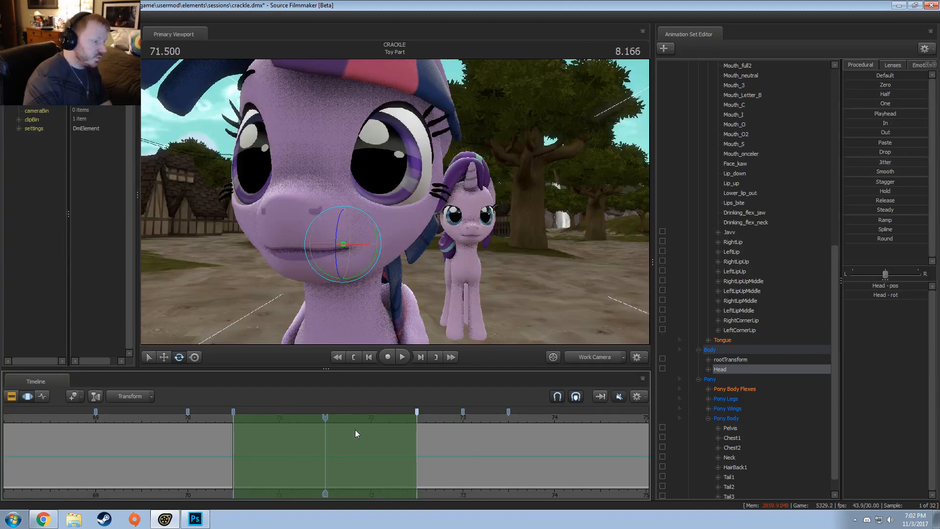
pyautogui.press('Down')
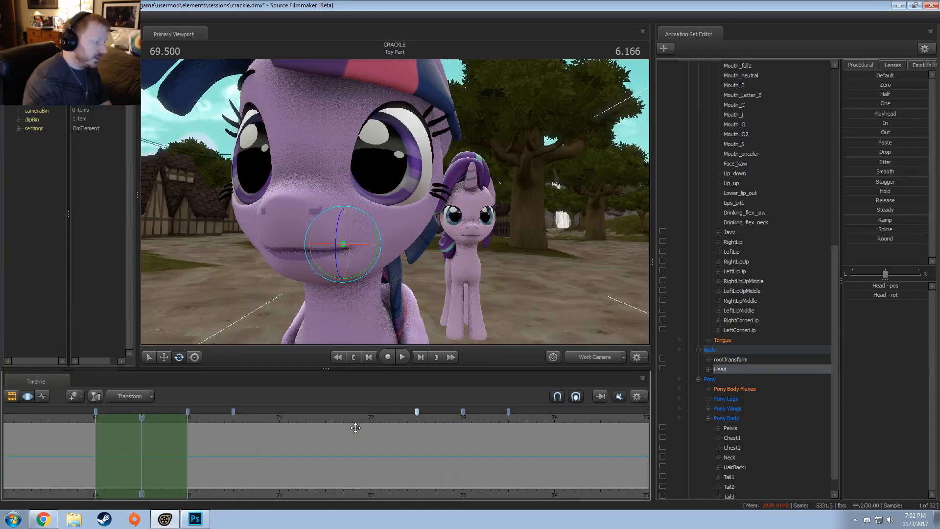
pyautogui.press('Up')
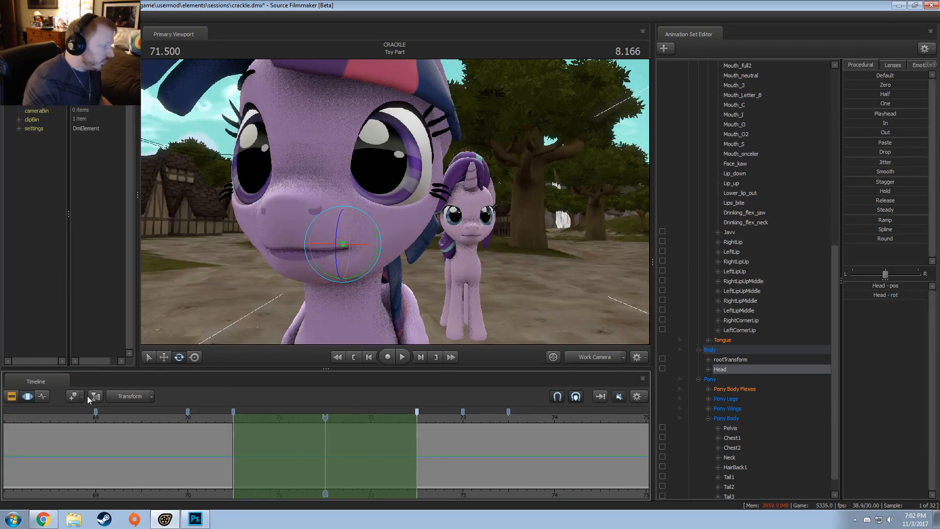
# Examine the timeline's manipulation modes: Transform, Overwrite and Offset
pyautogui.click(130, 396)
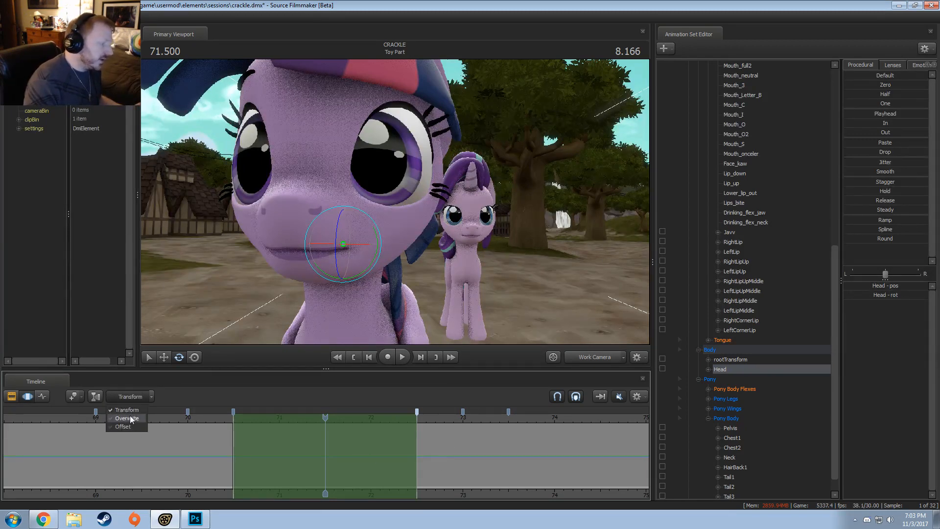
pyautogui.click(234, 395)
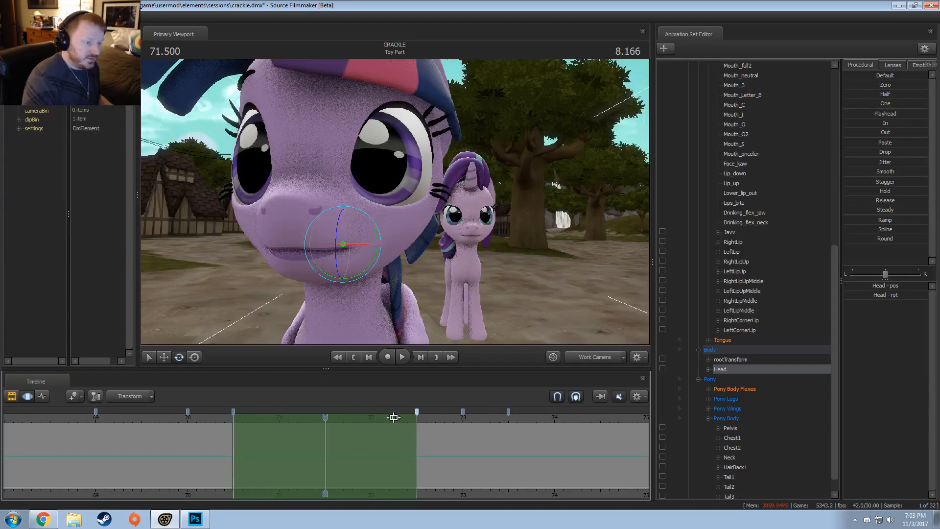
# Play the animation in the one-way, looping and back-and-forth playback modes, and restore one-way playback
pyautogui.press('space')
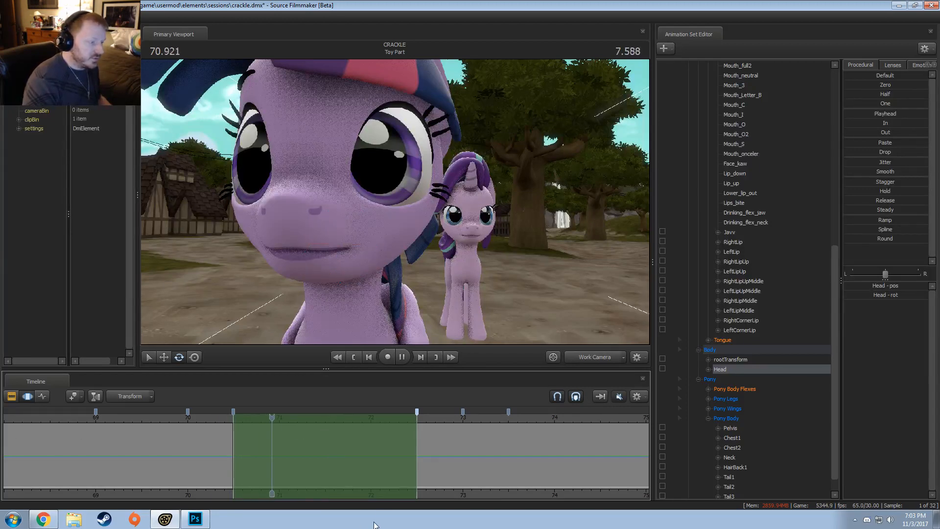
pyautogui.click(577, 457)
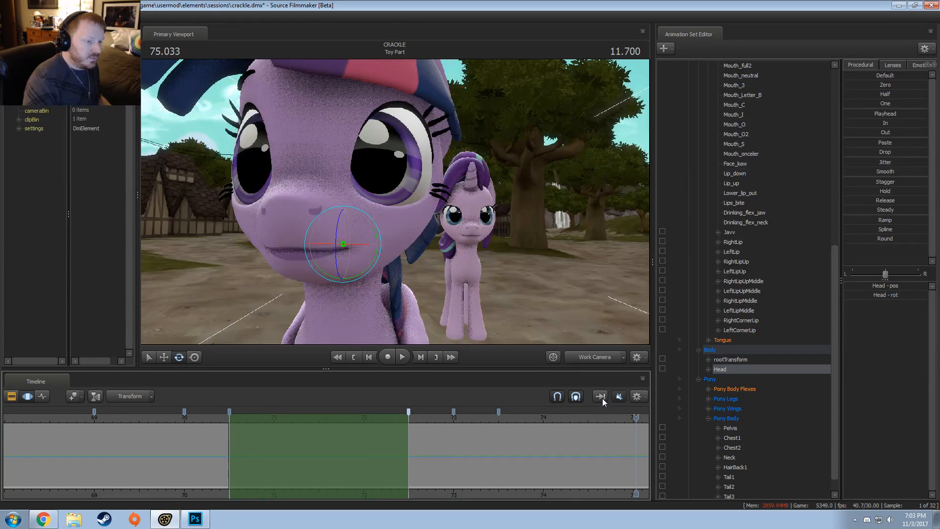
pyautogui.moveTo(636, 493); pyautogui.dragTo(4, 478)
pyautogui.press('space')
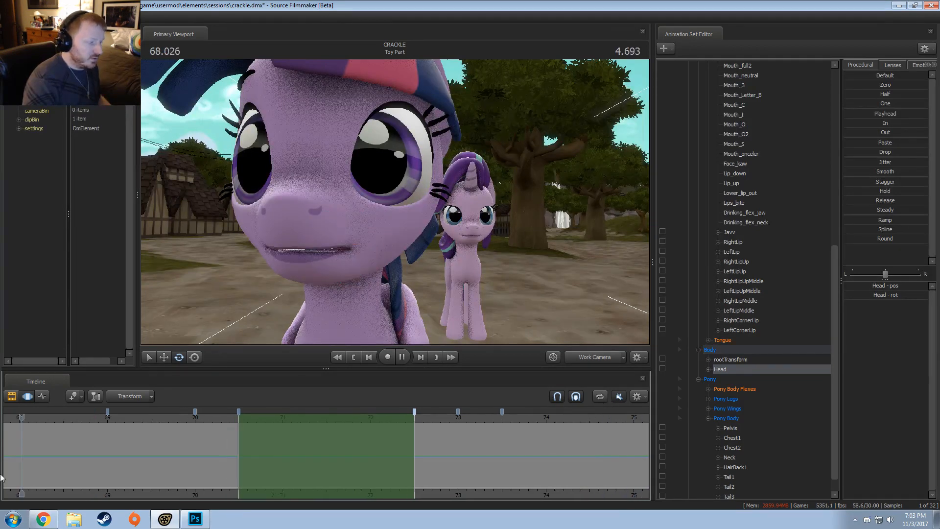
pyautogui.press('space')
pyautogui.press('space')
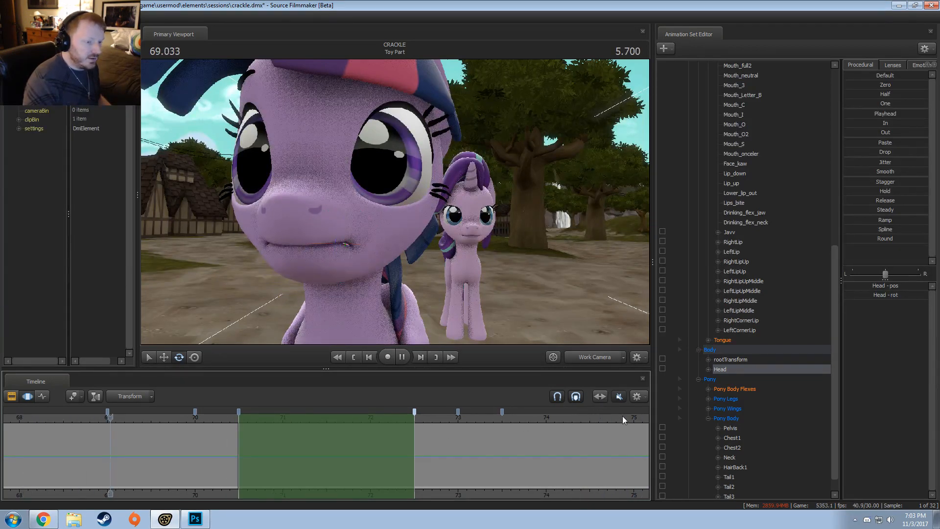
pyautogui.click(621, 423)
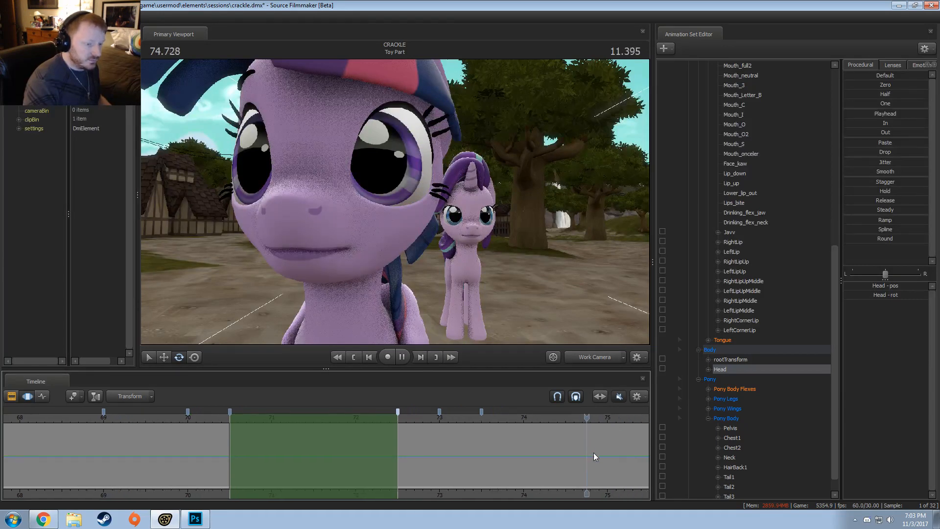
pyautogui.click(600, 397)
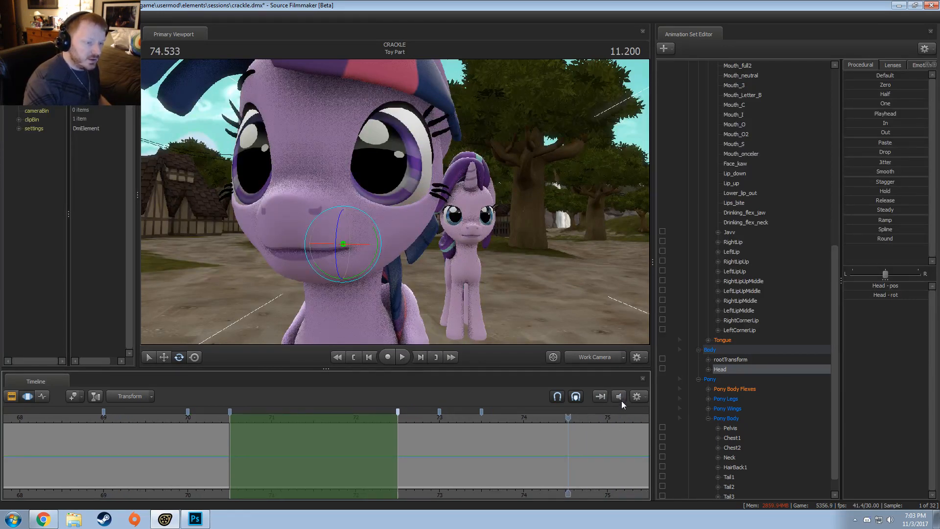
# Mute the timeline audio and examine the timeline's bookmark and modification layer settings
pyautogui.click(620, 398)
pyautogui.click(642, 395)
pyautogui.click(641, 396)
pyautogui.click(641, 395)
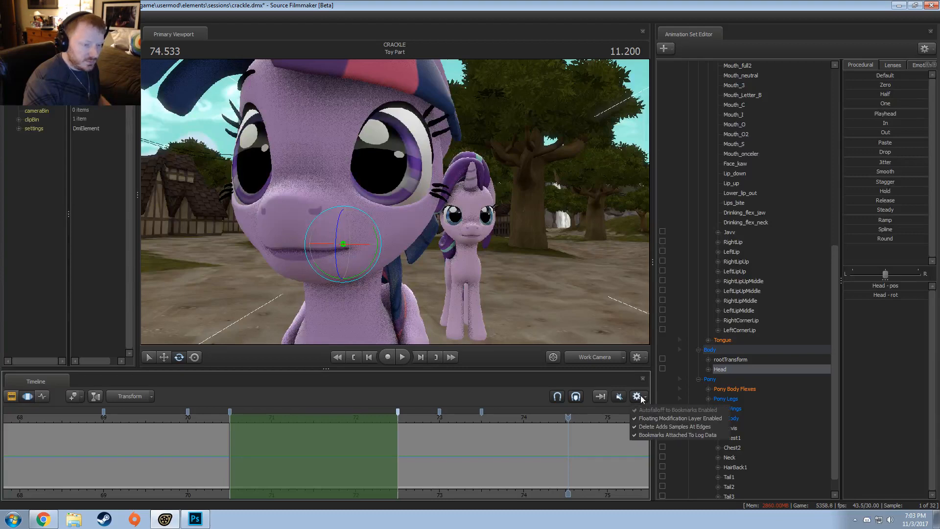
pyautogui.click(641, 395)
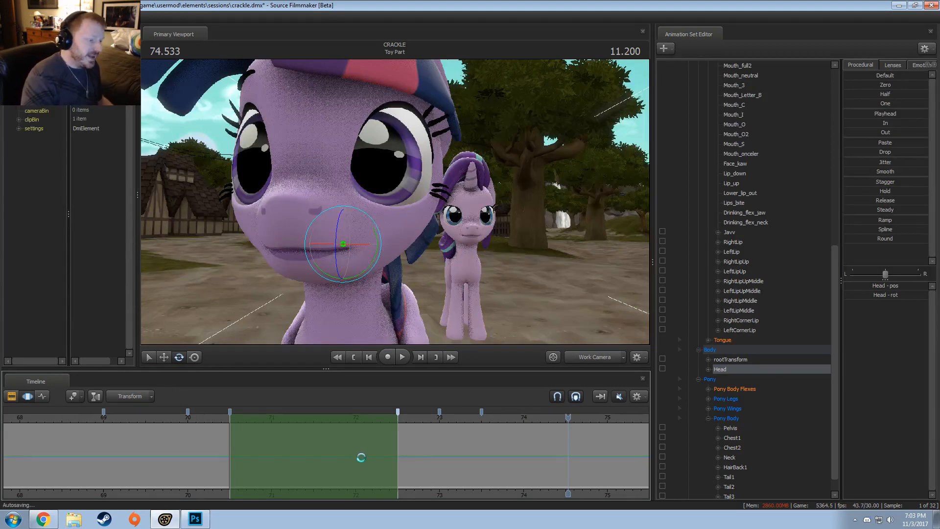
# Collapse the time selection at about 71.4, stretch it into a short range, and collapse it again at about 71.0
pyautogui.click(305, 448)
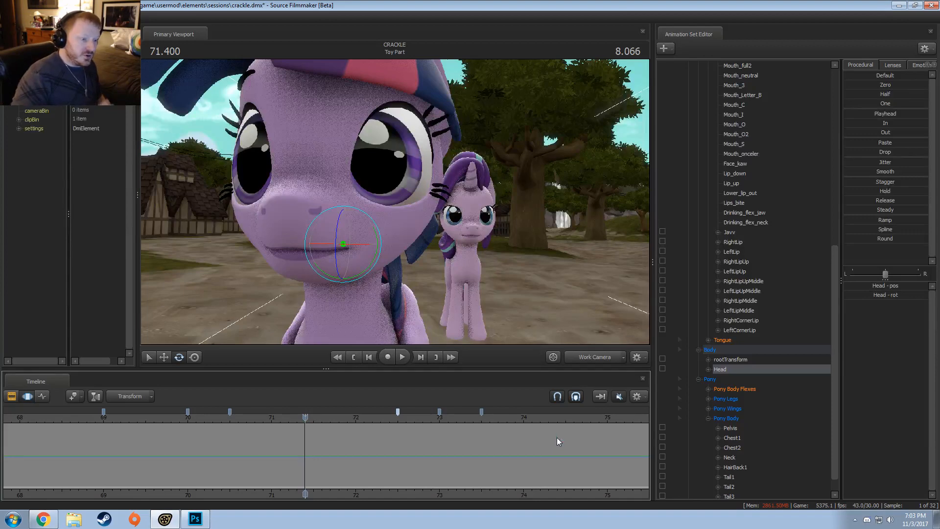
pyautogui.scroll(5, 341, 448)
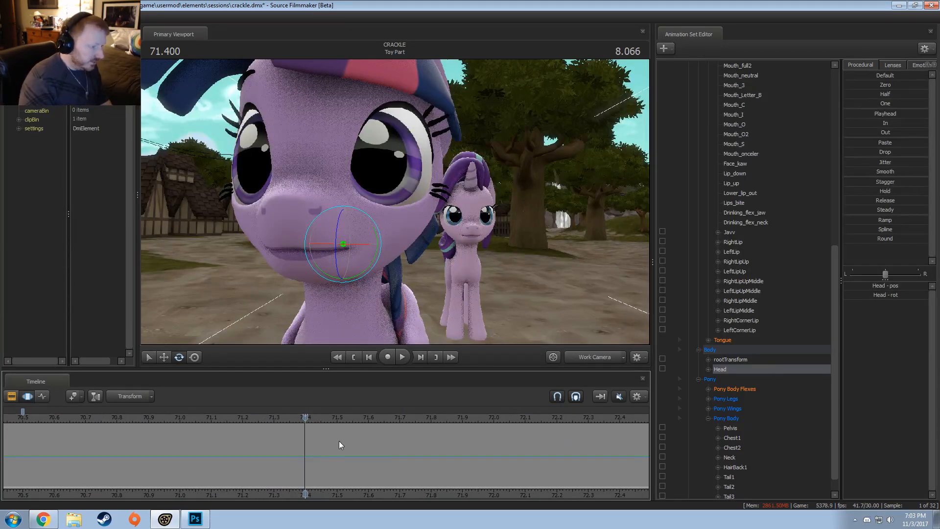
pyautogui.moveTo(305, 445); pyautogui.dragTo(470, 451)
pyautogui.scroll(-3, 473, 455)
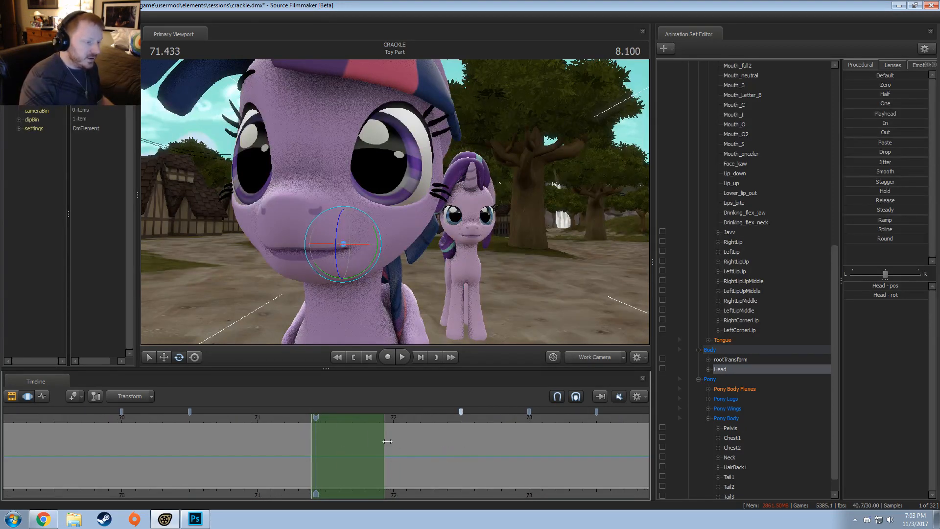
pyautogui.moveTo(388, 442); pyautogui.dragTo(259, 435)
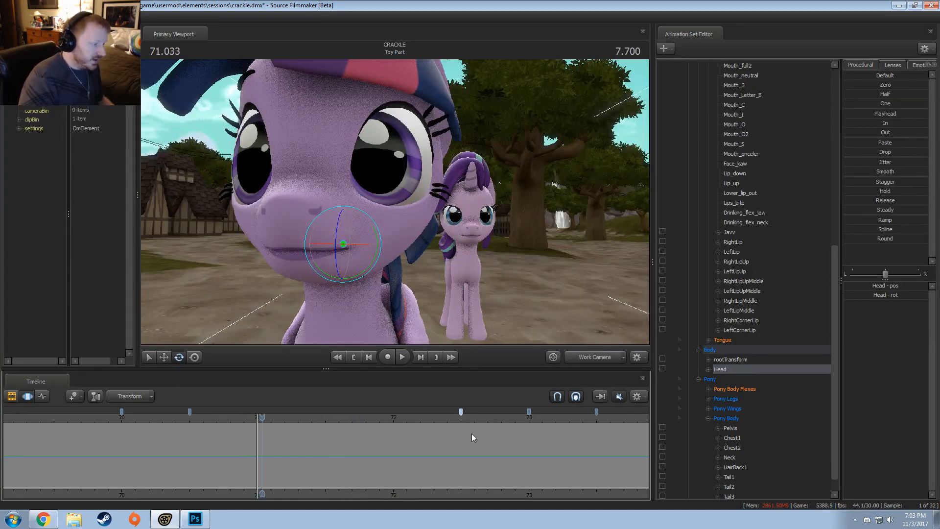
# Step the playhead frame by frame back and forth between about 71.0 and 71.533
pyautogui.press('Left')
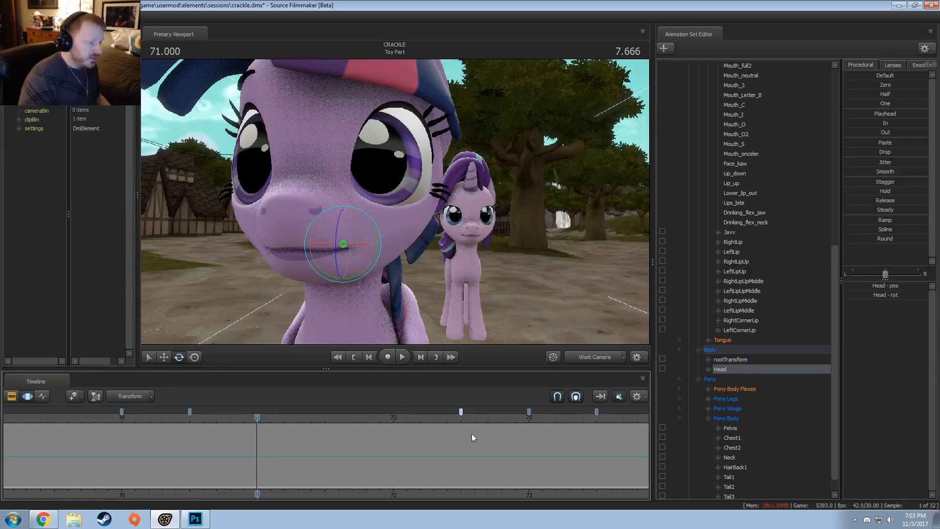
pyautogui.press('space')
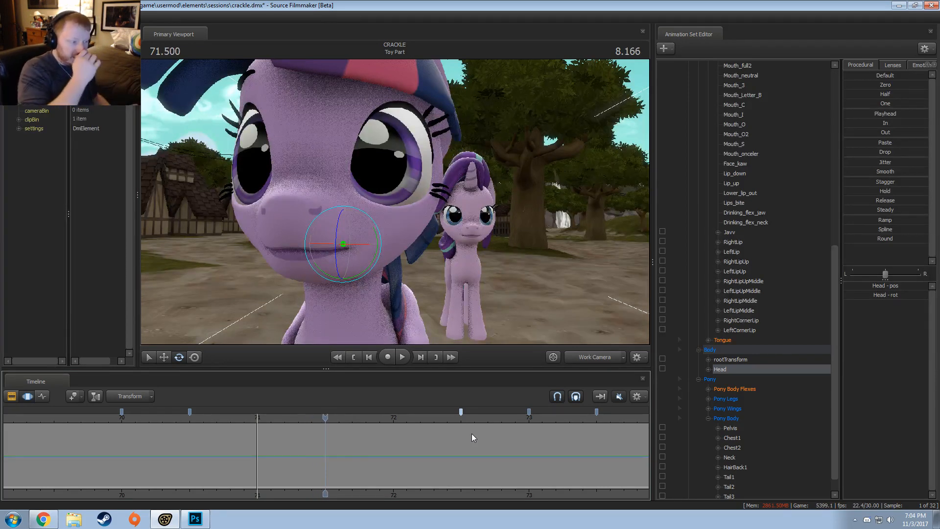
pyautogui.press('Left')
pyautogui.press('Left')
pyautogui.press('Left')
pyautogui.press('Right')
pyautogui.press('Right')
pyautogui.press('Right')
pyautogui.press('Right')
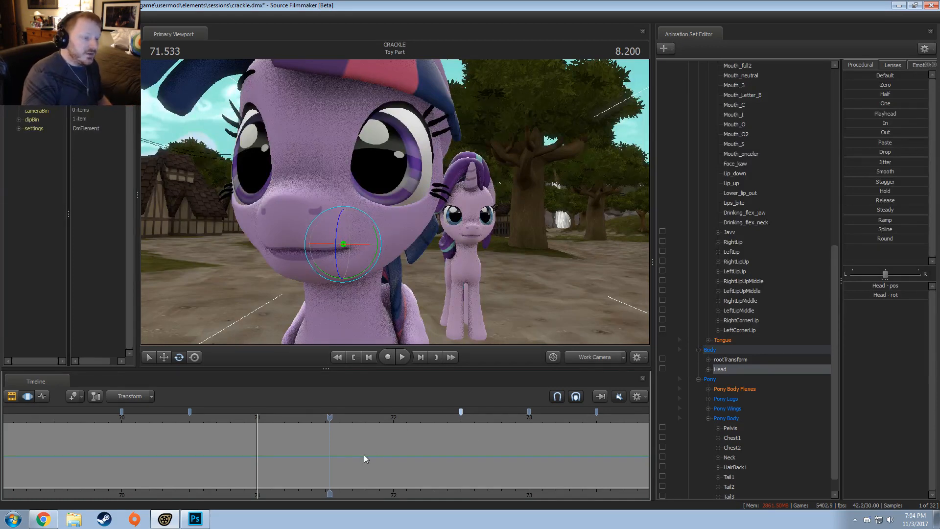
# Turn off timeline snapping, place the playhead near 71.25 and step it frame by frame around 71.3
pyautogui.scroll(5, 363, 454)
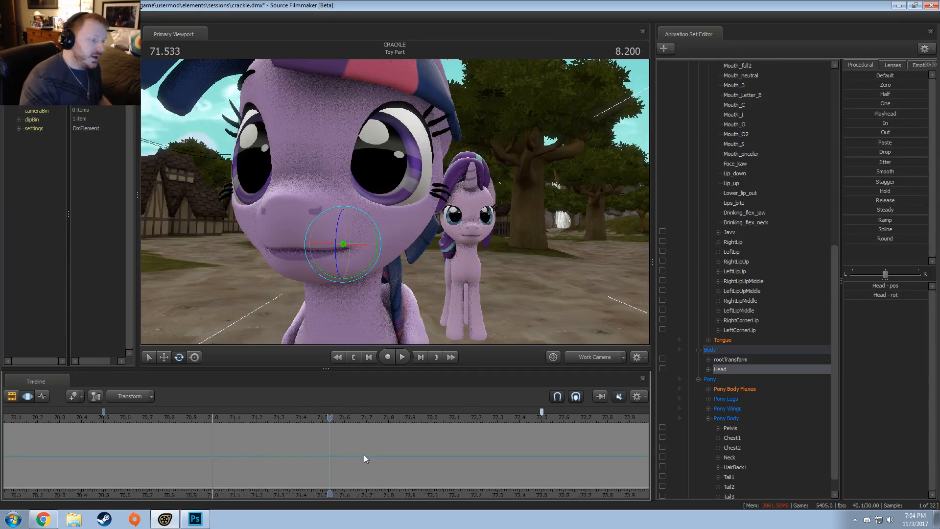
pyautogui.scroll(-2, 364, 456)
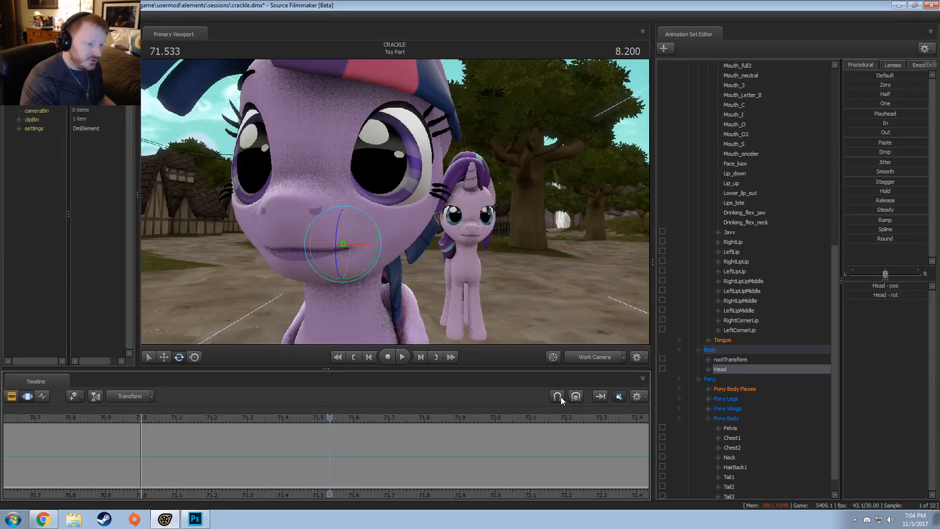
pyautogui.click(224, 419)
pyautogui.press('Right')
pyautogui.press('Right')
pyautogui.press('Right')
pyautogui.press('Left')
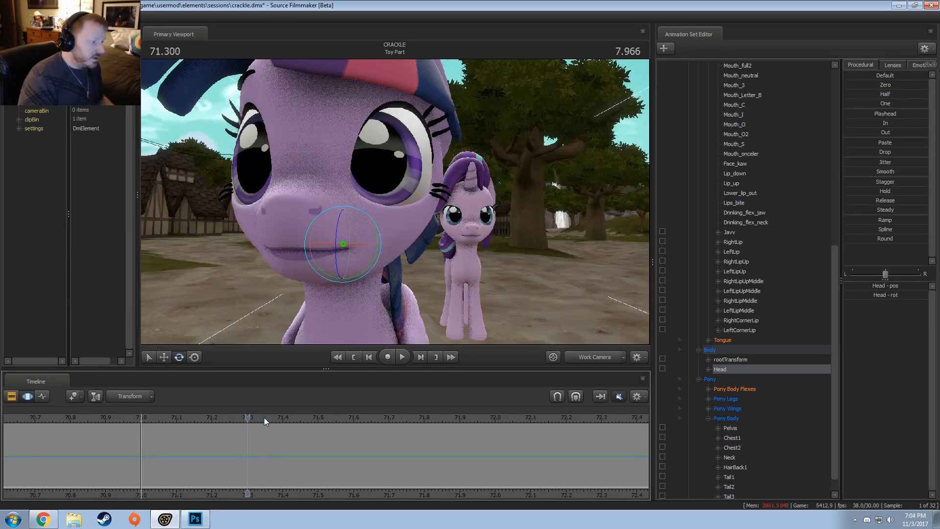
pyautogui.press('Right')
pyautogui.press('Right')
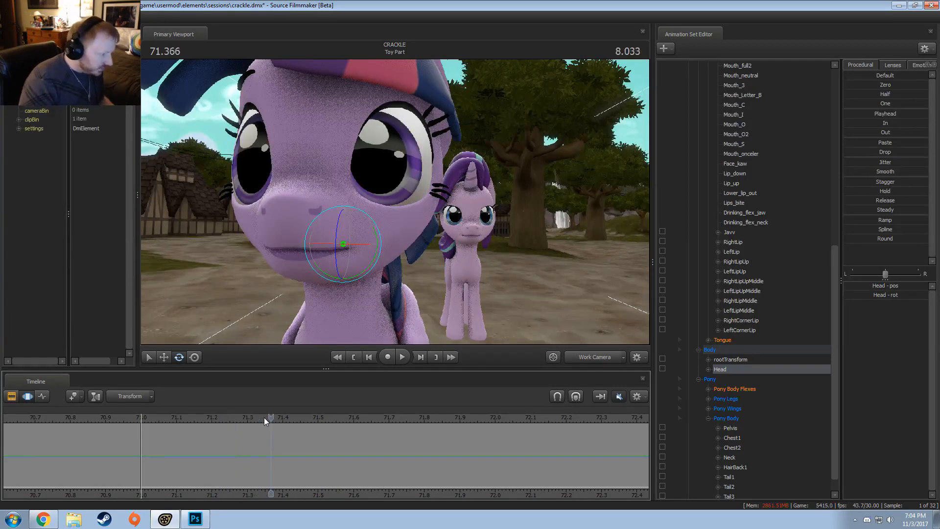
pyautogui.press('Left')
pyautogui.press('Left')
# Collapse the time selection at about 71.315 and stretch it into a range shorter than one frame
pyautogui.click(250, 443)
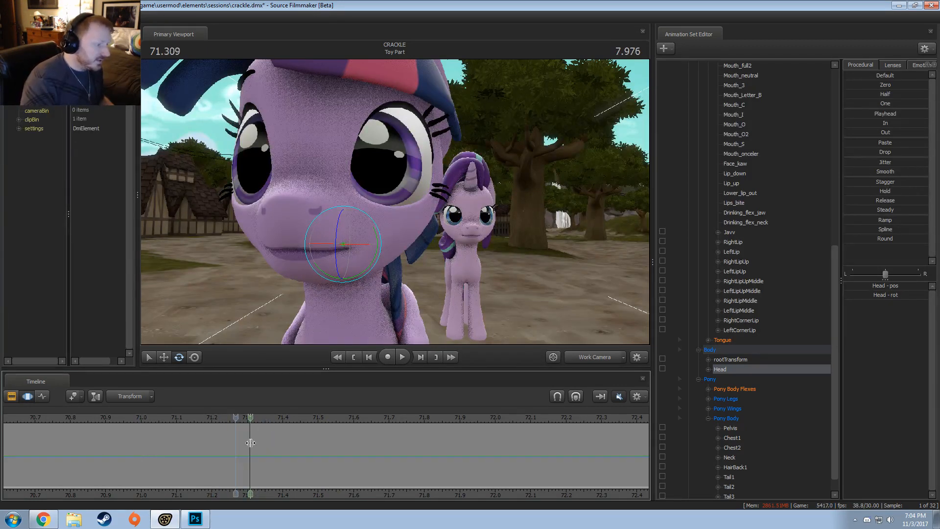
pyautogui.scroll(5, 250, 443)
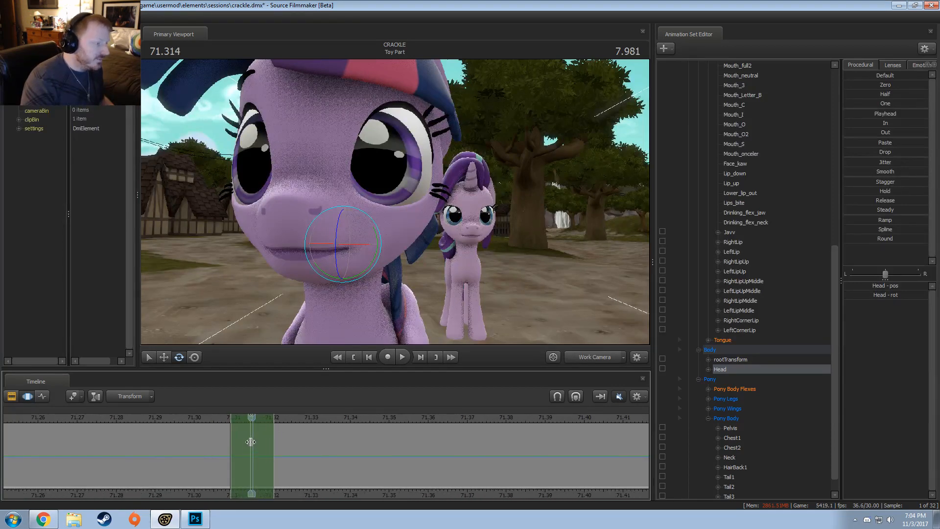
pyautogui.scroll(4, 250, 443)
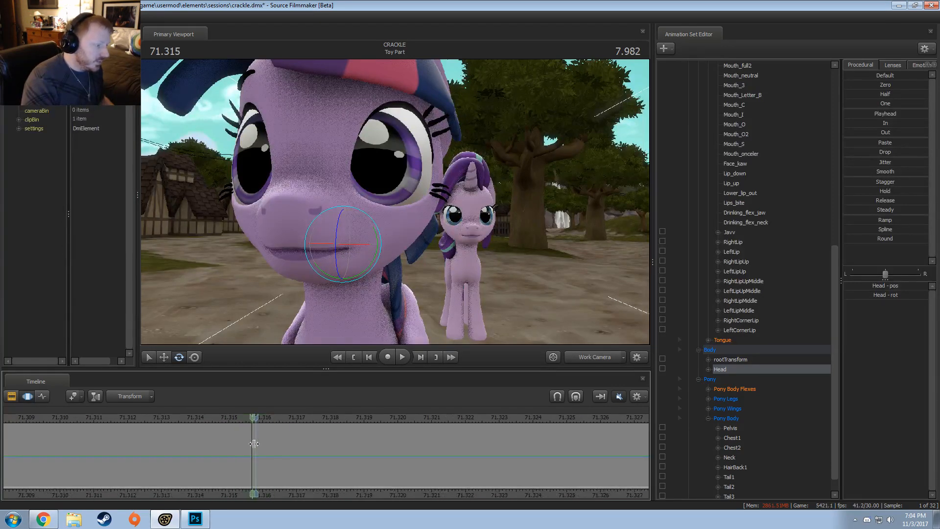
pyautogui.scroll(1, 254, 444)
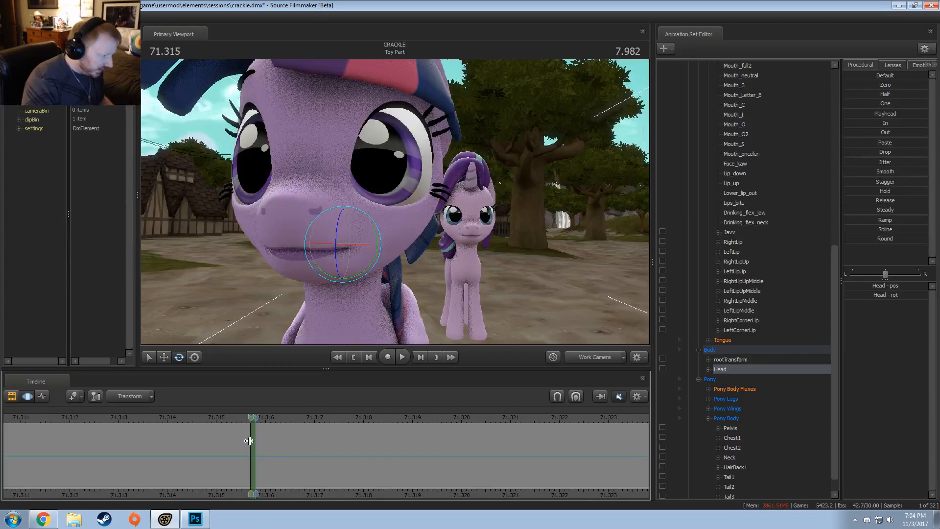
pyautogui.moveTo(240, 442)
pyautogui.mouseDown()
pyautogui.moveTo(214, 441)
pyautogui.moveTo(253, 452)
pyautogui.mouseUp()
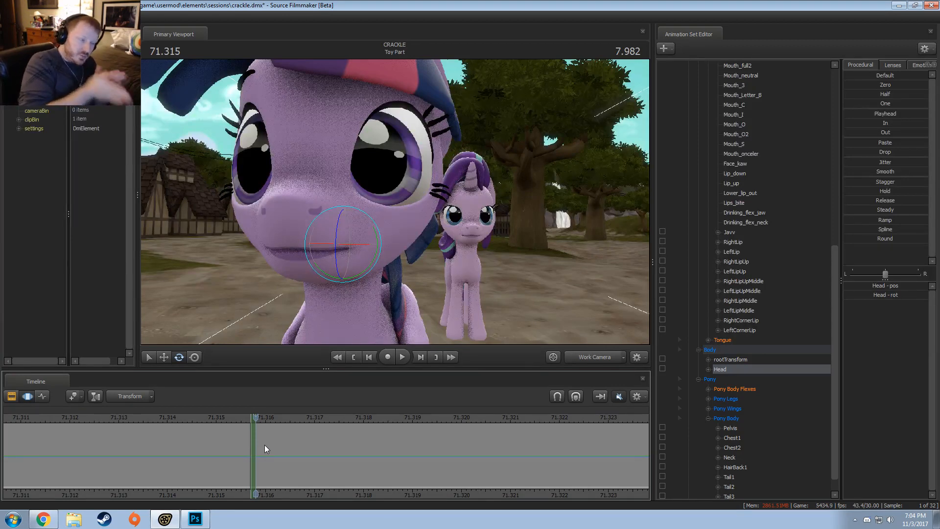
# Turn snapping back on, stretch the time selection from about 71.03 to 71.3 and rotate the pony's head over it
pyautogui.scroll(-10, 296, 462)
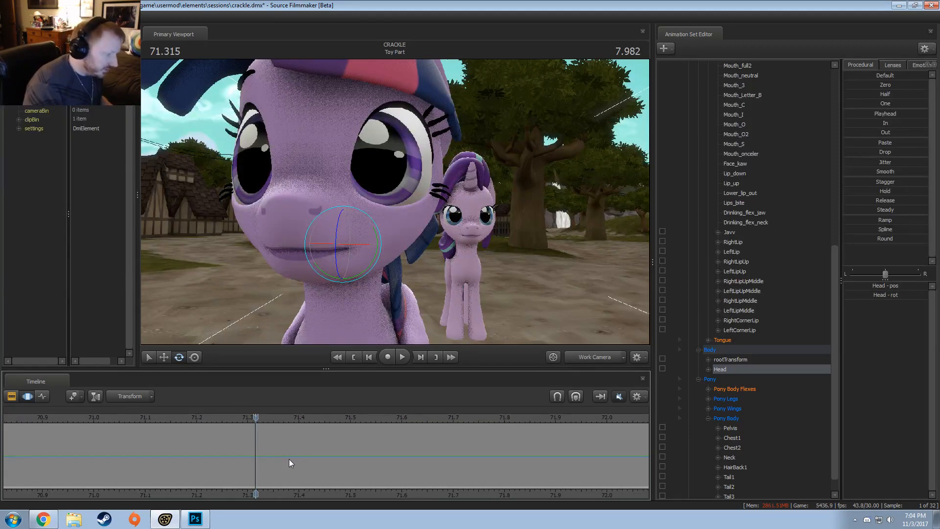
pyautogui.scroll(-3, 289, 460)
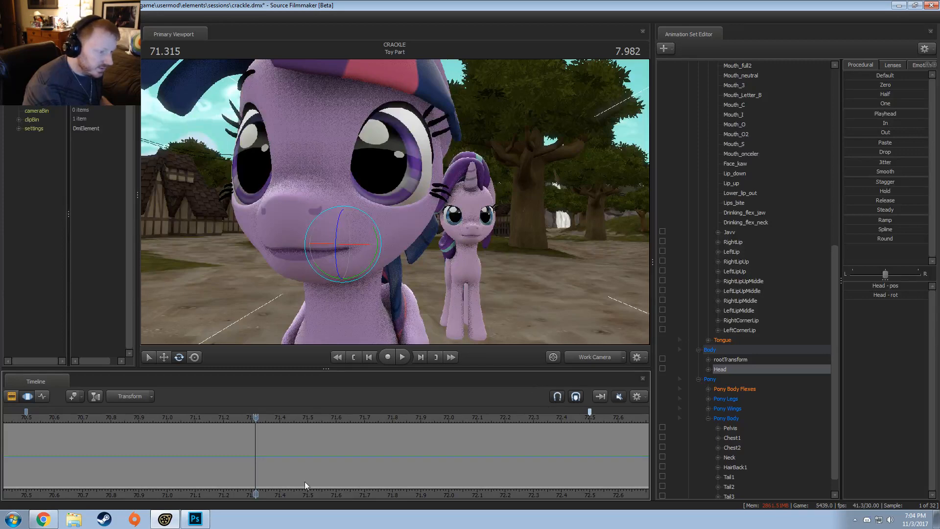
pyautogui.keyDown('shift'); pyautogui.moveTo(251, 461); pyautogui.dragTo(176, 462); pyautogui.keyUp('shift')
pyautogui.scroll(2, 217, 463)
pyautogui.moveTo(365, 258); pyautogui.dragTo(348, 316)
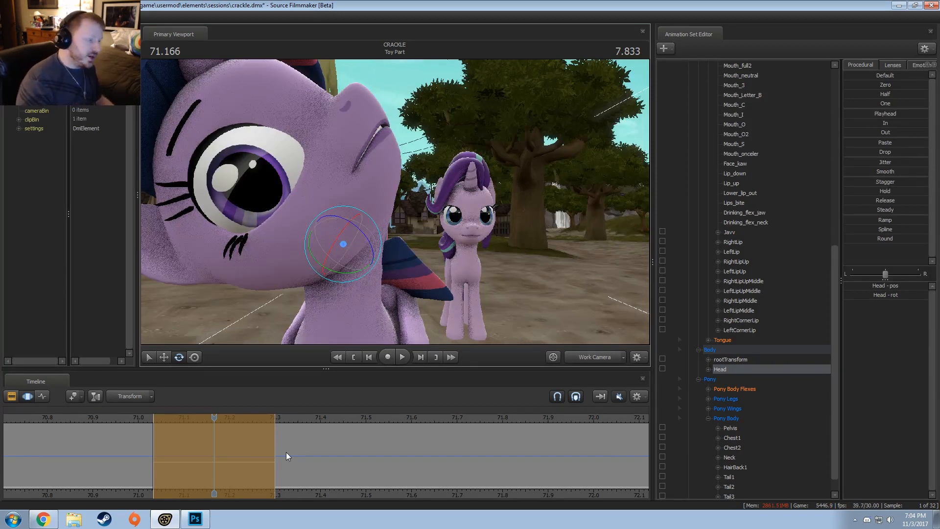
# Turn off snapping and make a sub-frame time selection at the end of the head rotation, about 71.300
pyautogui.click(295, 417)
pyautogui.scroll(6, 287, 470)
pyautogui.scroll(4, 284, 478)
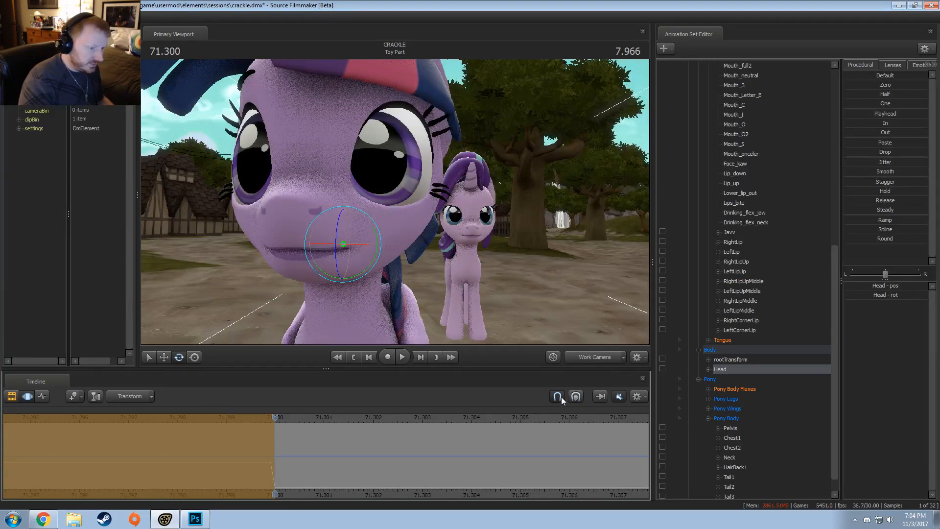
pyautogui.moveTo(275, 473); pyautogui.dragTo(269, 475)
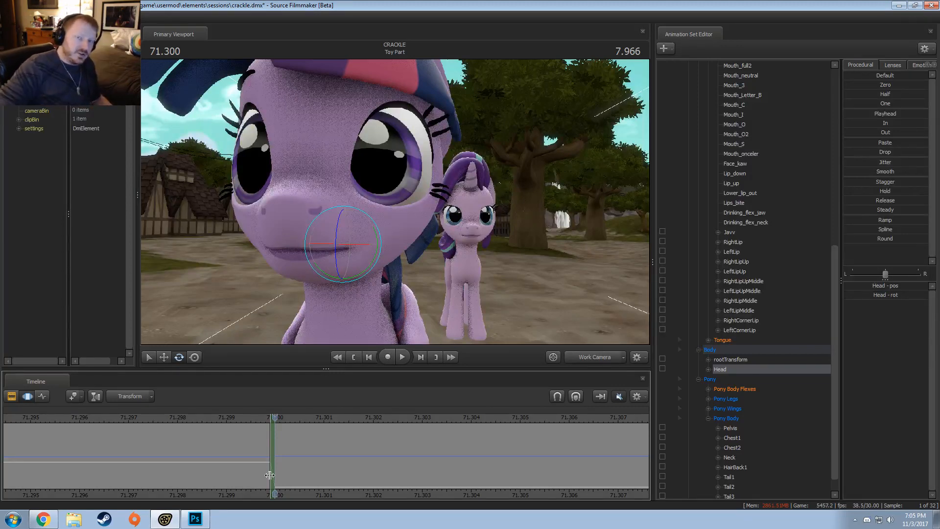
pyautogui.moveTo(270, 475); pyautogui.dragTo(263, 480)
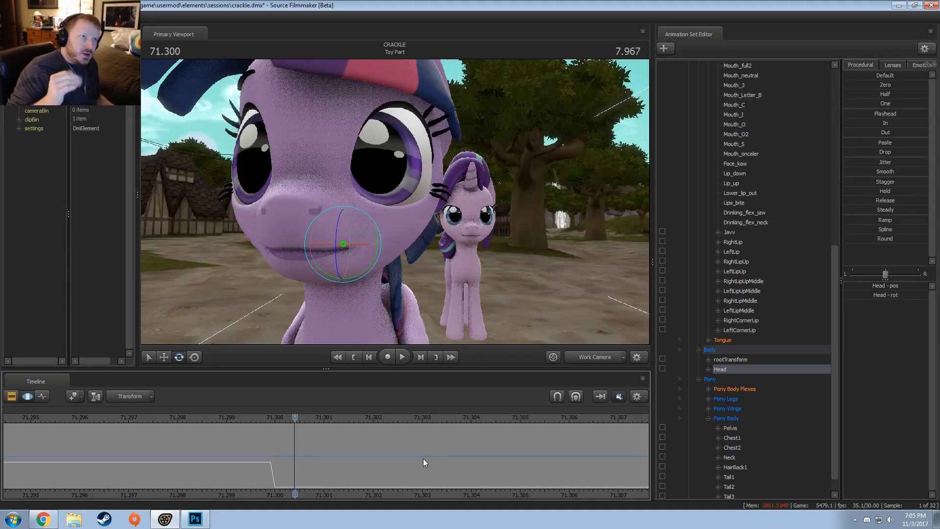
# Undo the head rotation, and collapse the time selection at about 71.0 with snapping turned back on
pyautogui.hotkey('ctrl', 'z')
pyautogui.hotkey('ctrl', 'z')
pyautogui.hotkey('ctrl', 'z')
pyautogui.hotkey('ctrl', 'z')
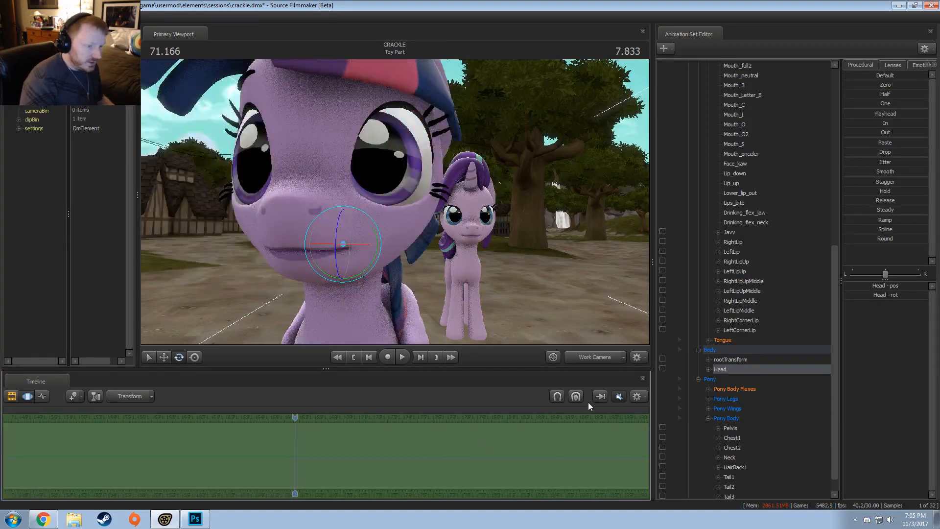
pyautogui.scroll(-5, 426, 457)
pyautogui.scroll(-10, 425, 457)
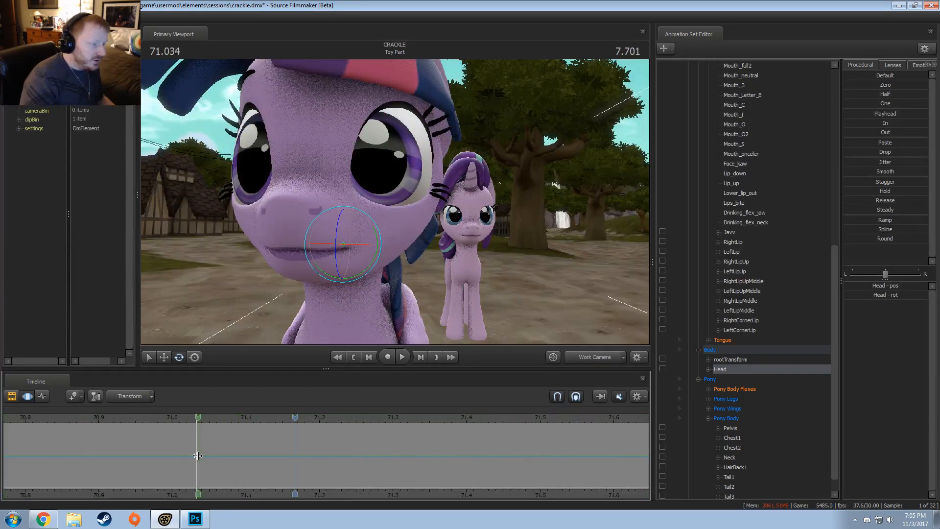
pyautogui.scroll(-5, 167, 446)
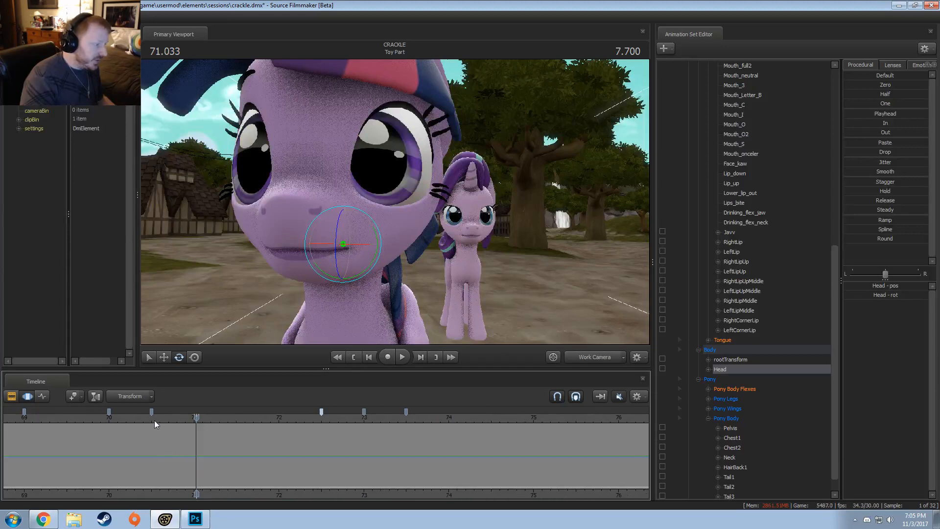
# Scrub through the shot to about 67 and step the playhead frame by frame through the mouth animation
pyautogui.click(15, 419)
pyautogui.click(432, 419)
pyautogui.click(29, 493)
pyautogui.scroll(-5, 195, 489)
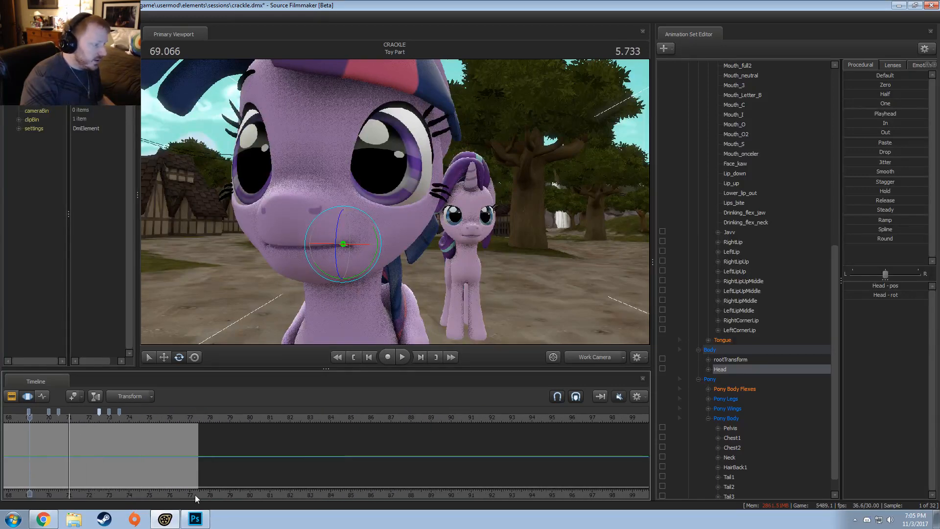
pyautogui.scroll(3, 346, 445)
pyautogui.moveTo(392, 427); pyautogui.dragTo(284, 431)
pyautogui.press('Left')
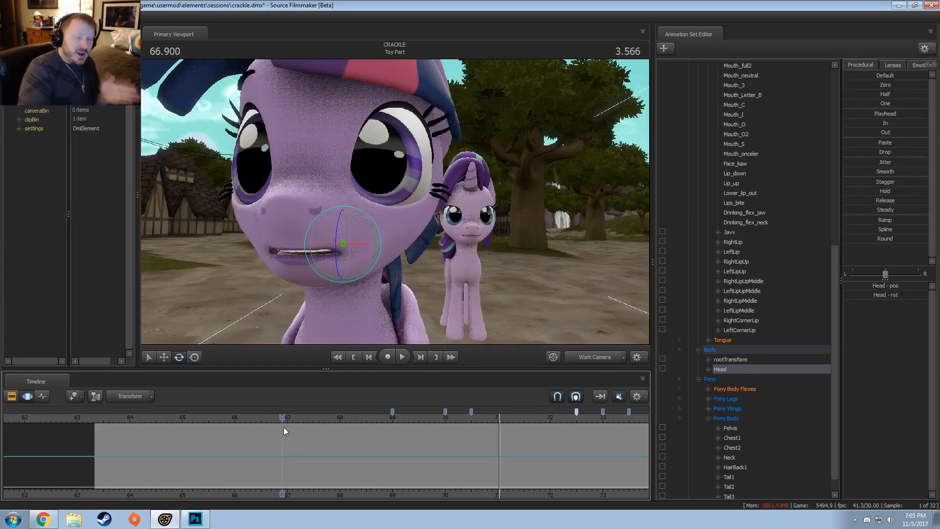
pyautogui.press('Right')
pyautogui.press('Right')
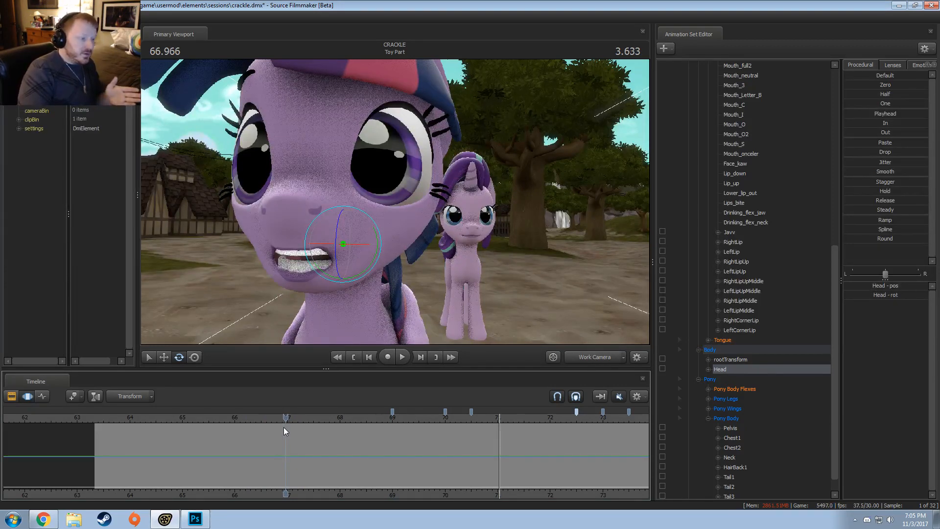
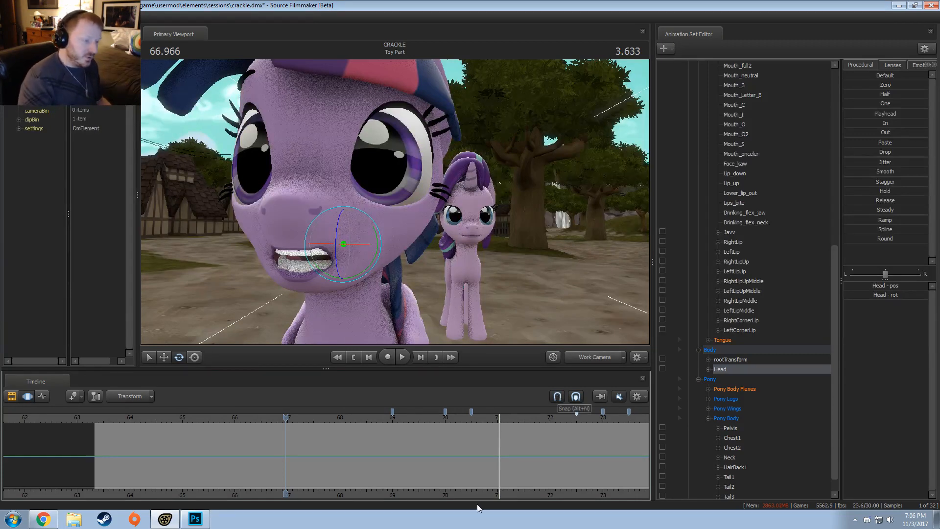
# Jump the time selection back and forth between bookmark ranges, ending on the range from 69 to 70
pyautogui.click(385, 464)
pyautogui.press('Up')
pyautogui.press('Up')
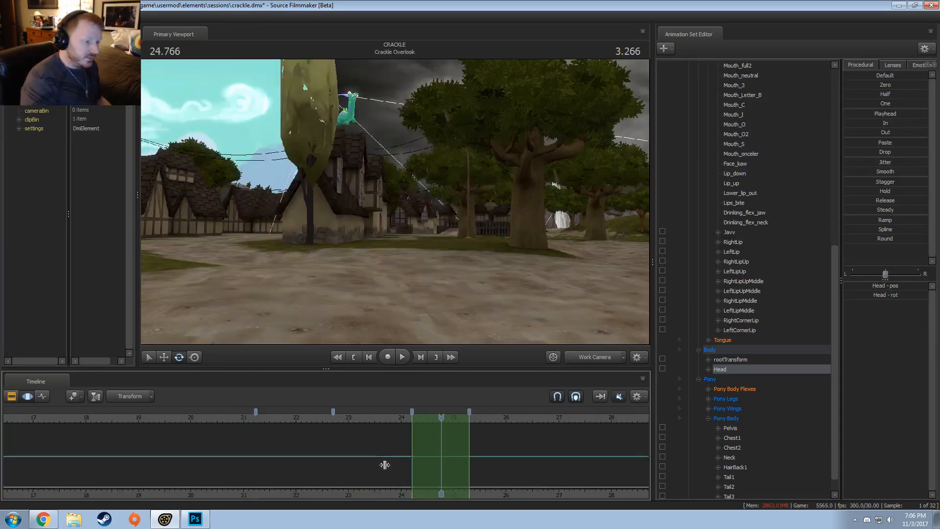
pyautogui.press('Down')
pyautogui.press('Down')
pyautogui.press('Up')
pyautogui.press('Up')
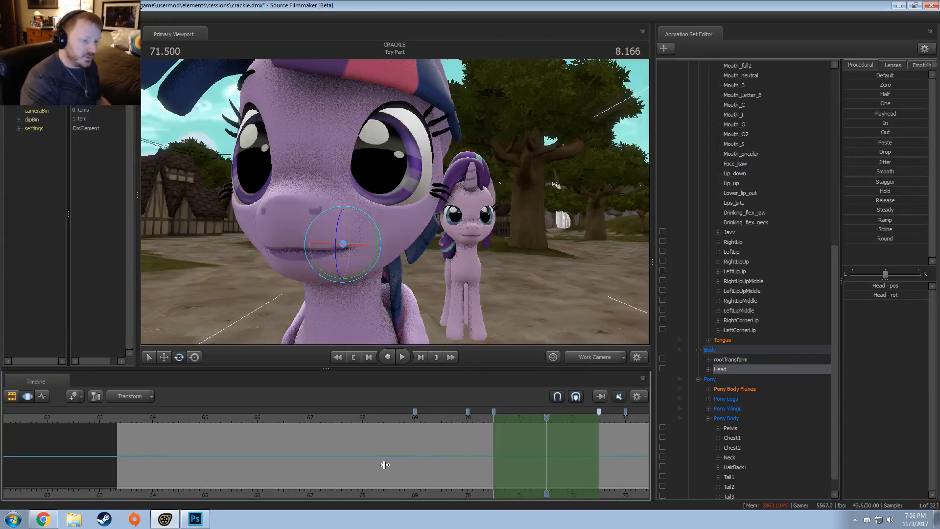
pyautogui.press('Down')
pyautogui.press('Down')
pyautogui.press('Up')
pyautogui.press('Down')
pyautogui.press('Down')
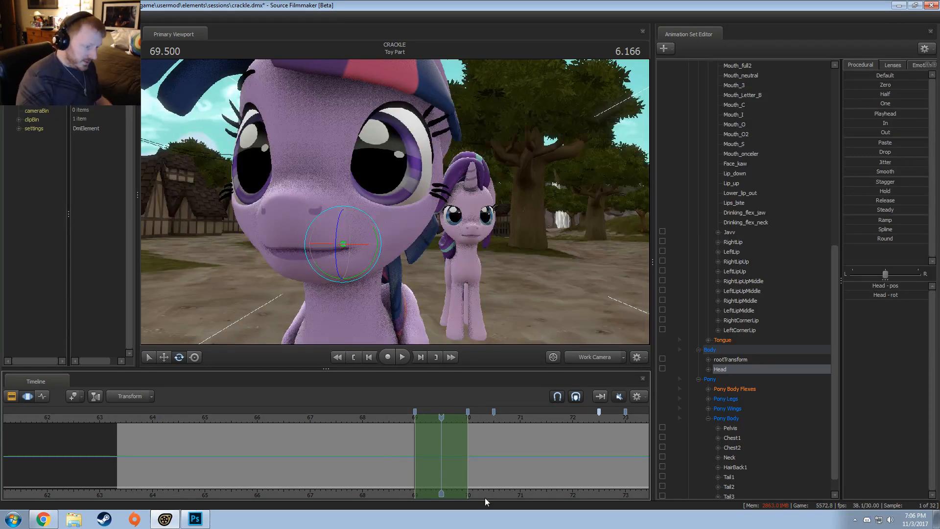
# Collapse the time selection at about 69.0 and stretch it to a range one frame long
pyautogui.scroll(5, 385, 464)
pyautogui.click(304, 425)
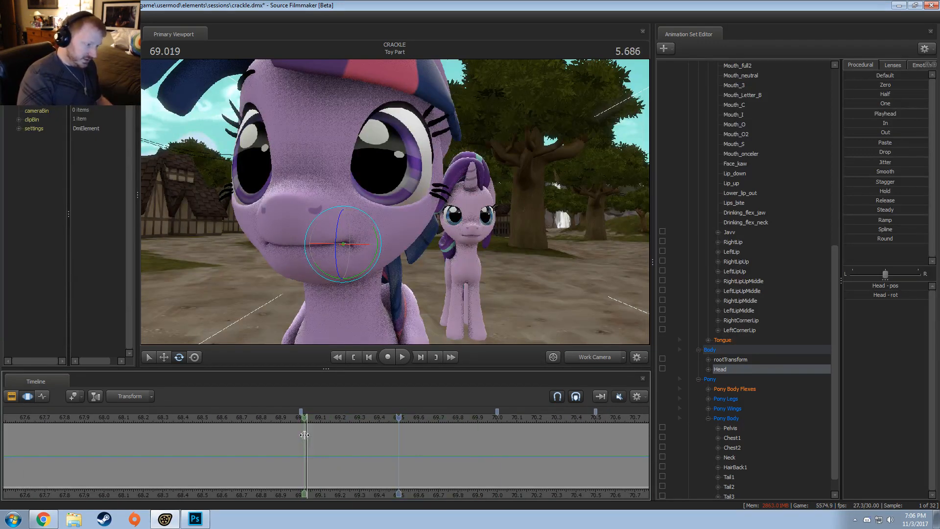
pyautogui.scroll(3, 291, 430)
pyautogui.click(294, 429)
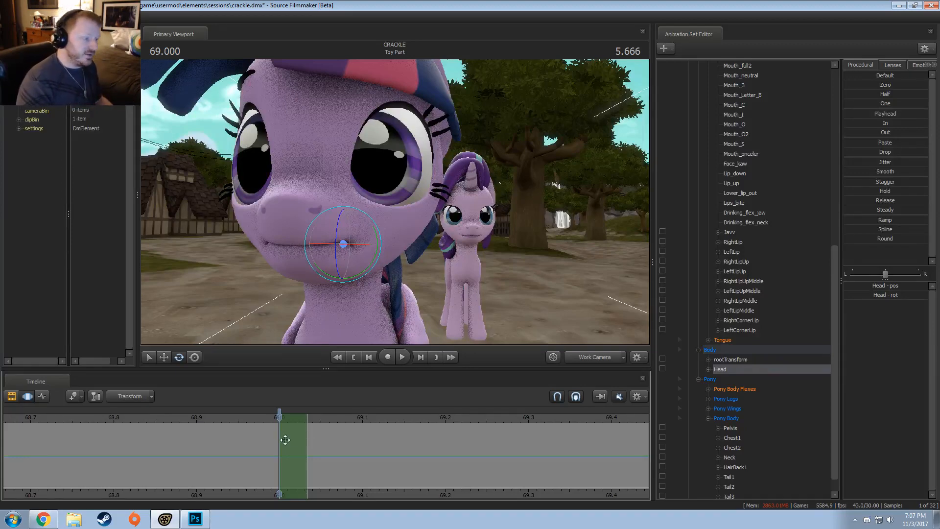
pyautogui.moveTo(284, 440)
pyautogui.mouseDown()
pyautogui.moveTo(299, 447)
pyautogui.moveTo(285, 470)
pyautogui.moveTo(472, 466)
pyautogui.mouseUp()
pyautogui.click(301, 473)
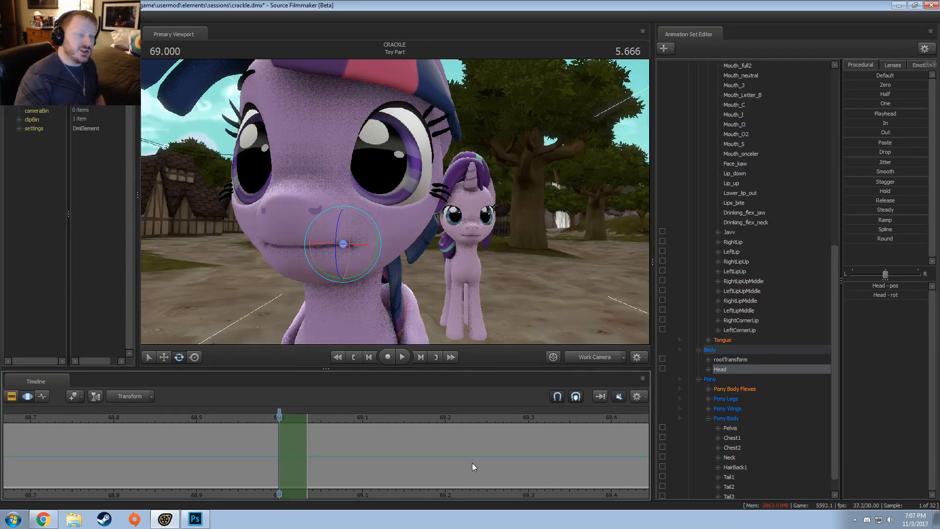
# Examine the timeline settings for autofalloff, floating modification layer, edge samples and attached bookmarks
pyautogui.scroll(-5, 472, 463)
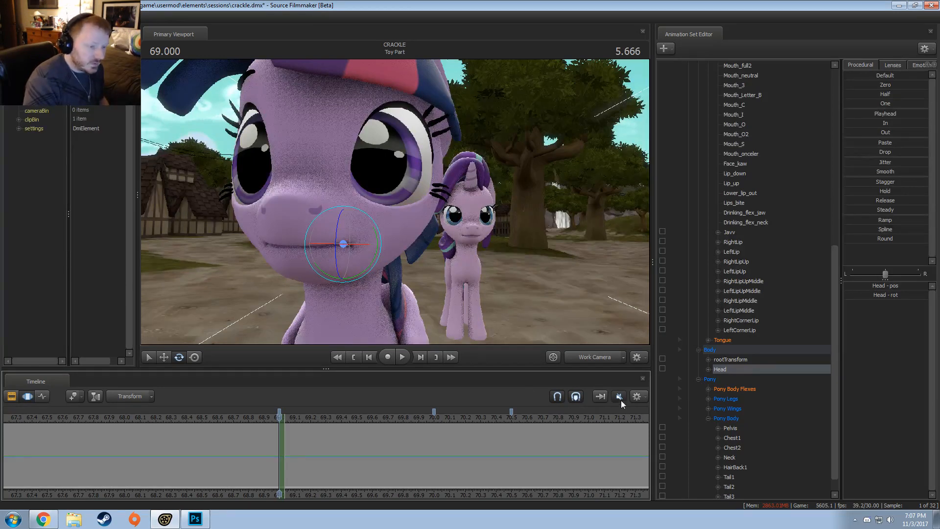
pyautogui.click(636, 397)
pyautogui.scroll(-2, 571, 486)
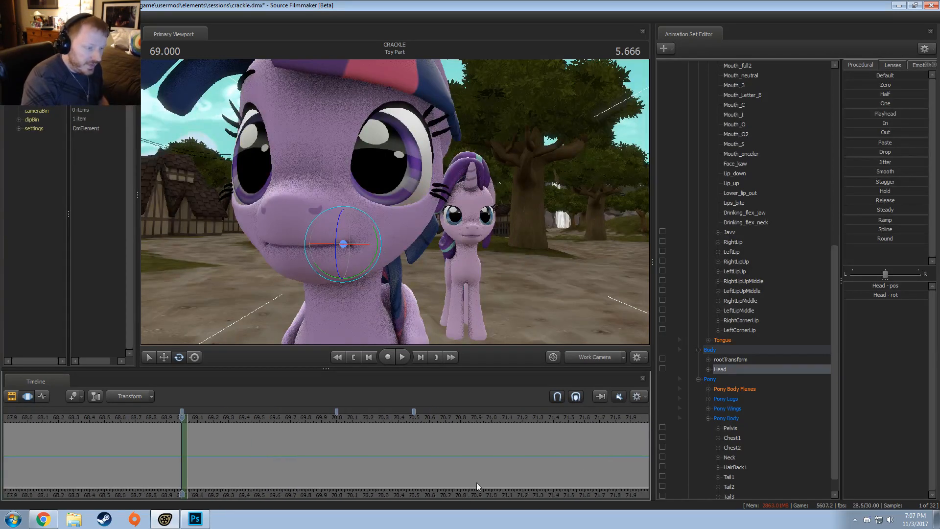
pyautogui.click(636, 396)
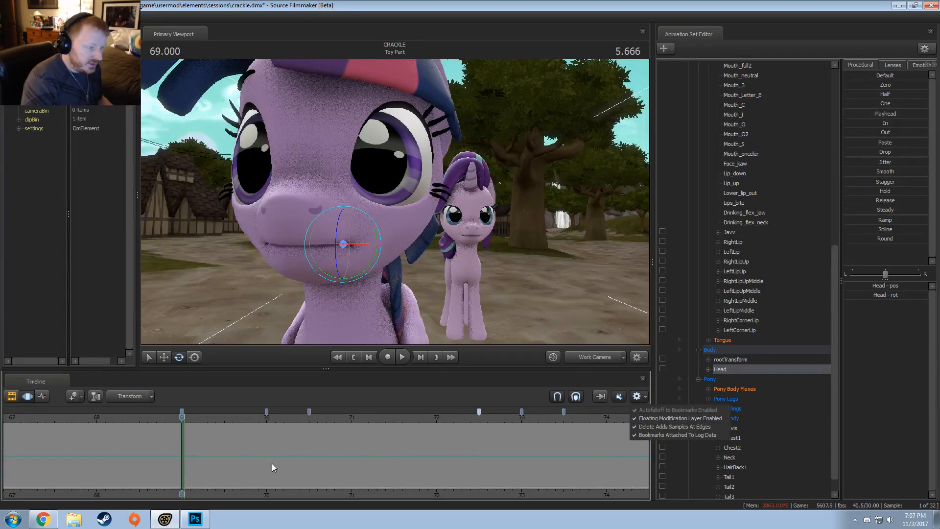
# Stretch the time selection from about 69.7 to 71.8 and rotate the pony's head strongly over that range
pyautogui.keyDown('shift'); pyautogui.moveTo(241, 462); pyautogui.dragTo(416, 458); pyautogui.keyUp('shift')
pyautogui.scroll(1, 431, 457)
pyautogui.scroll(2, 437, 460)
pyautogui.moveTo(337, 249); pyautogui.dragTo(429, 409)
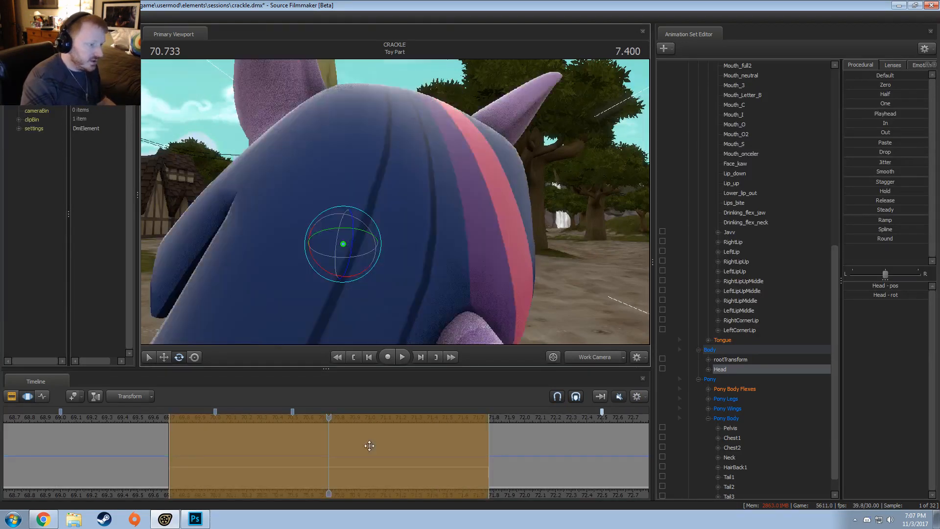
# Undo the head rotation, and try and undo another one with the floating modification layer disabled
pyautogui.hotkey('ctrl', 'z')
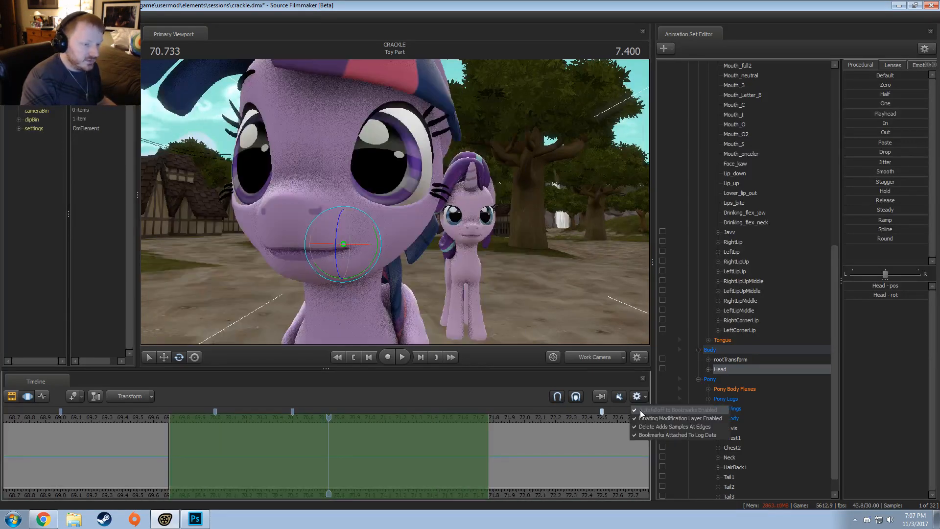
pyautogui.moveTo(369, 245)
pyautogui.mouseDown()
pyautogui.moveTo(361, 220)
pyautogui.moveTo(365, 235)
pyautogui.mouseUp()
pyautogui.hotkey('ctrl', 'z')
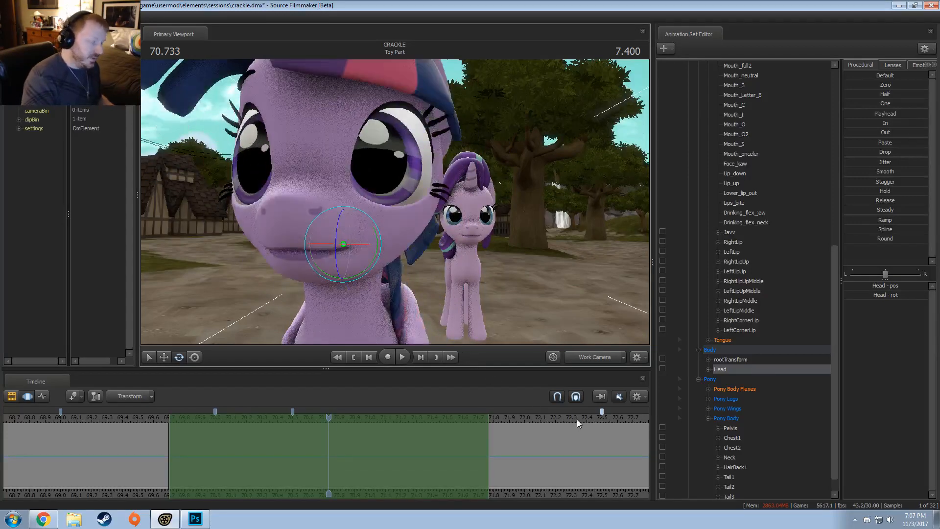
# Re-enable Floating Modification Layer in the timeline settings and review the remaining options
pyautogui.click(638, 397)
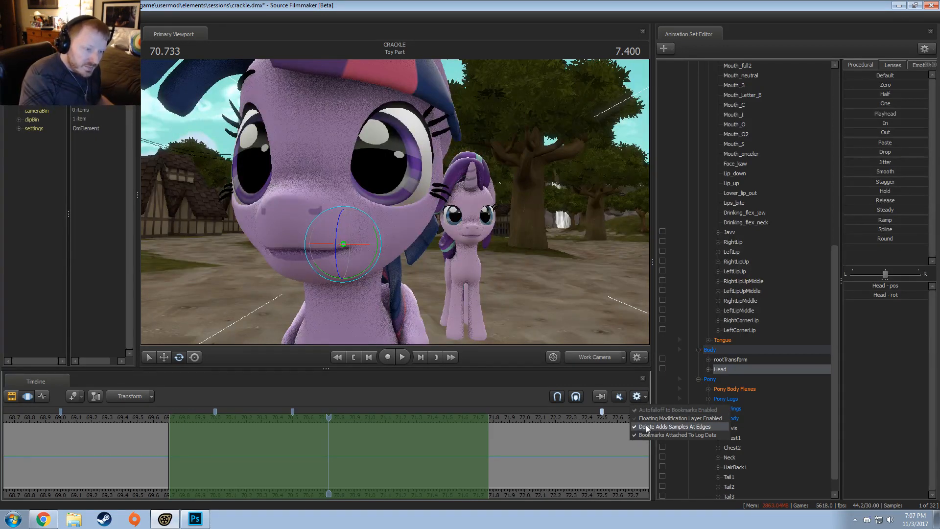
pyautogui.click(647, 418)
pyautogui.click(638, 397)
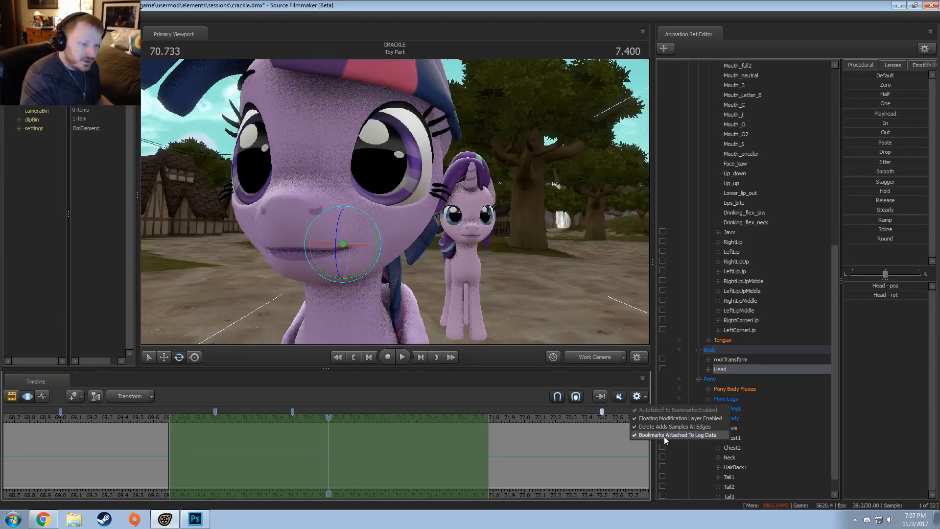
# Move the time selection to about 70.1 to 72.2 and check the Bookmarks Attached To Log Data setting
pyautogui.moveTo(295, 455); pyautogui.dragTo(387, 445)
pyautogui.click(639, 396)
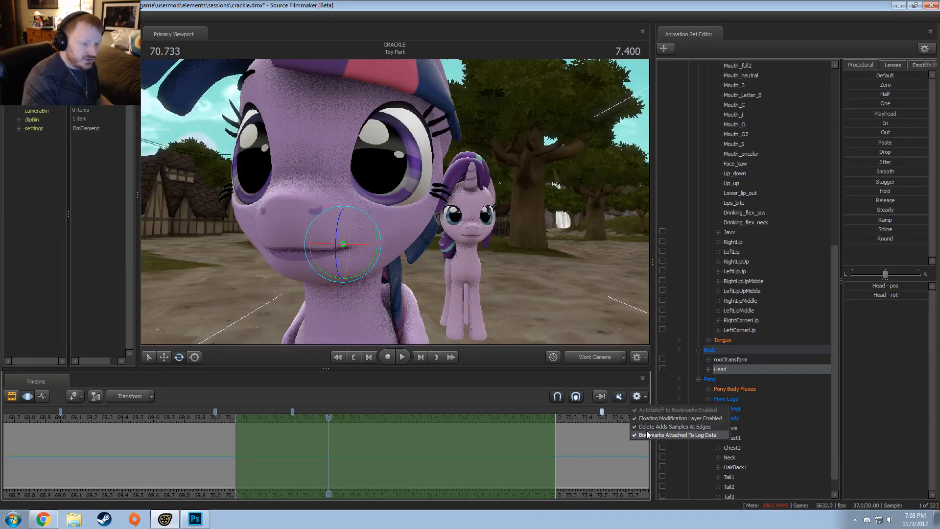
pyautogui.click(640, 415)
pyautogui.moveTo(475, 434); pyautogui.dragTo(541, 423)
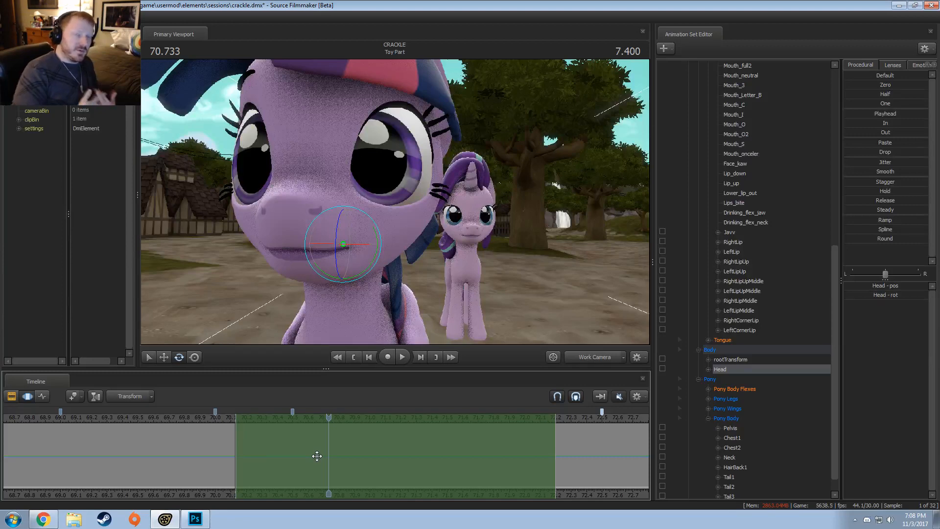
# Show the head's curves in the Graph Editor and return to the Motion Editor
pyautogui.scroll(-3, 338, 435)
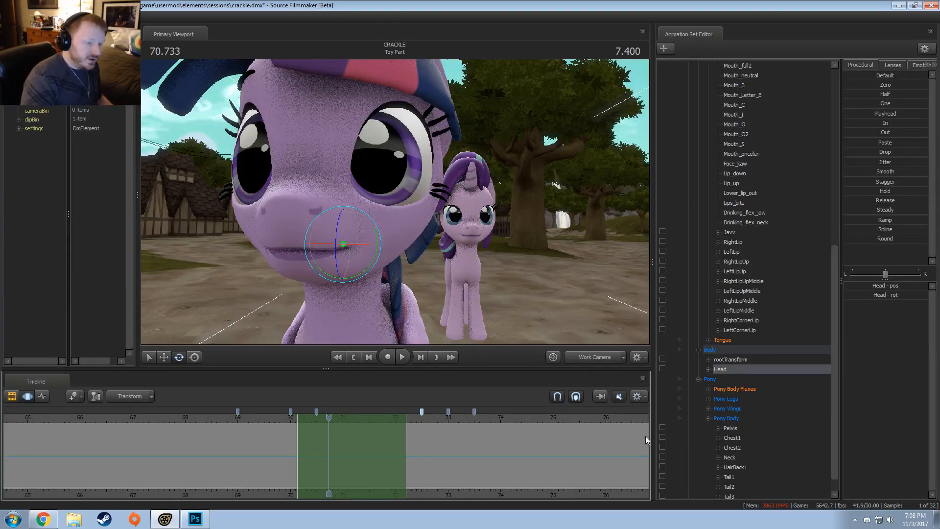
pyautogui.scroll(-10, 312, 433)
pyautogui.scroll(9, 314, 435)
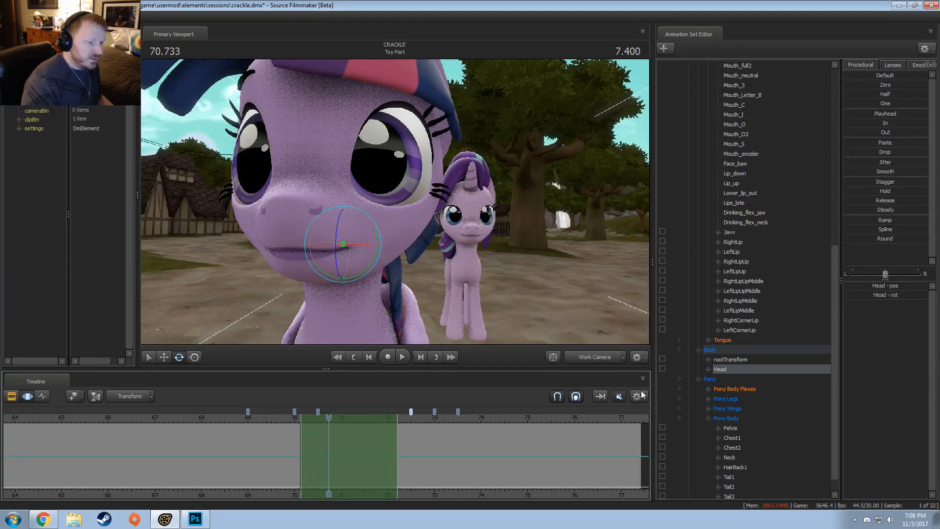
pyautogui.click(43, 397)
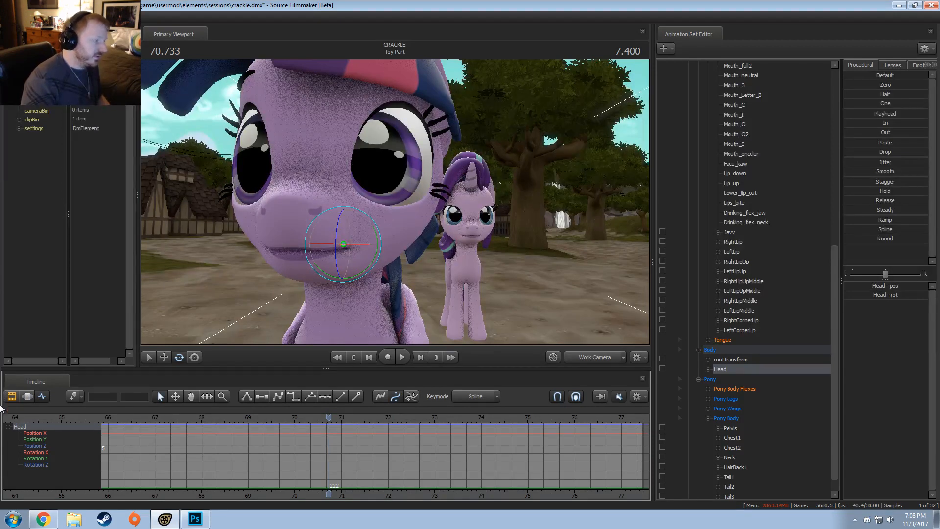
pyautogui.click(26, 397)
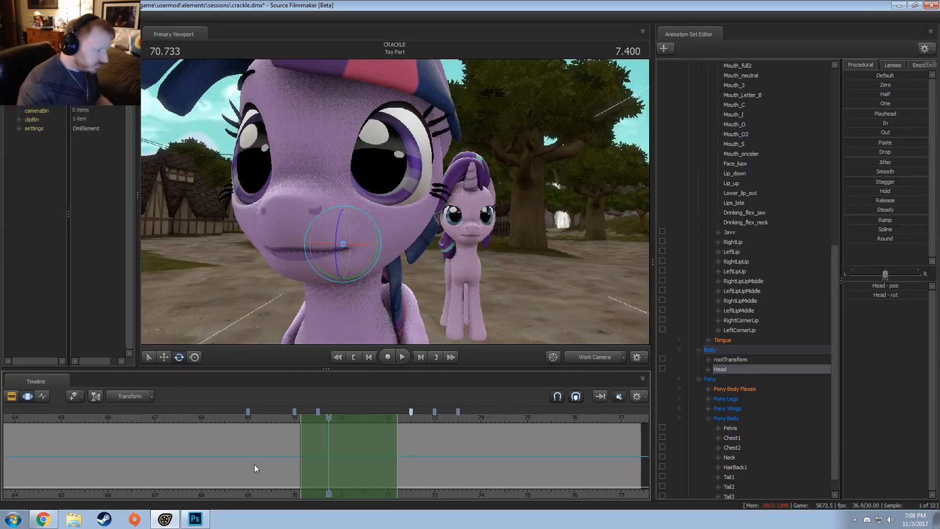
# Place the playhead at 69.766 and advance it frame by frame into the time selection, up to 71.233
pyautogui.click(283, 418)
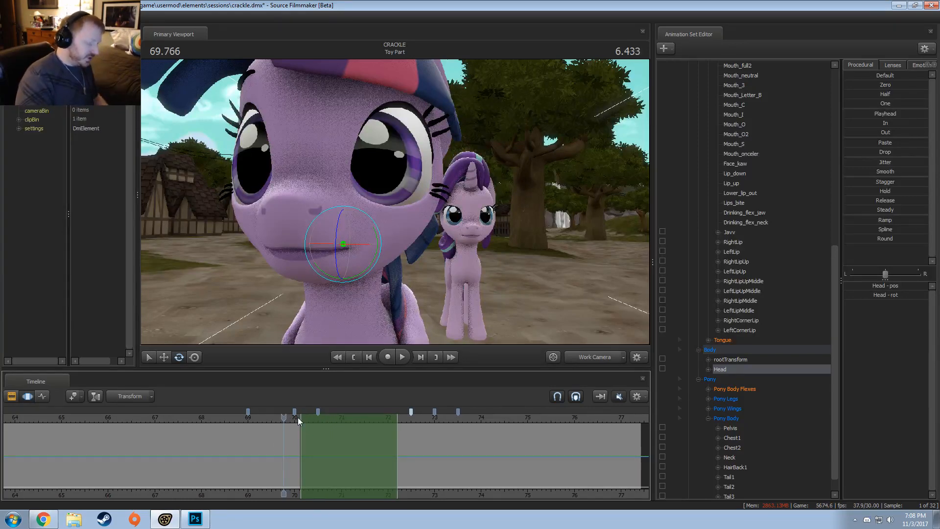
pyautogui.press('Right')
pyautogui.press('Right')
pyautogui.press('Right')
pyautogui.press('Right')
pyautogui.press('Right')
pyautogui.press('Right')
pyautogui.press('Right')
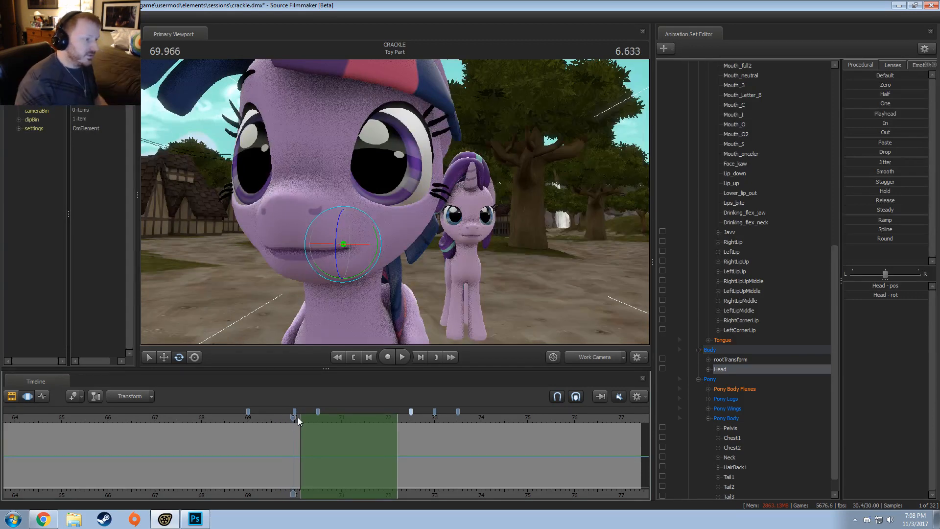
pyautogui.press('Right')
pyautogui.press('Right')
pyautogui.press('Right')
pyautogui.press('Right')
pyautogui.press('Right')
pyautogui.press('Right')
pyautogui.press('Right')
pyautogui.press('Right')
pyautogui.press('Right')
pyautogui.press('Right')
pyautogui.press('Right')
pyautogui.press('Right')
pyautogui.press('Right')
pyautogui.press('Right')
pyautogui.press('Right')
pyautogui.press('Right')
pyautogui.press('Right')
pyautogui.press('Right')
pyautogui.press('Right')
pyautogui.press('Right')
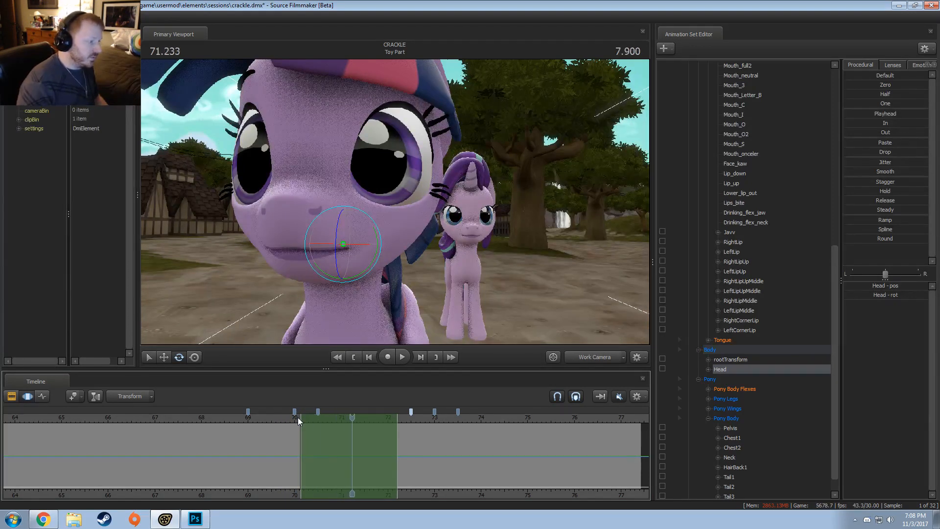
# Move the playhead back to about 67.4 and advance it frame by frame to 68.033, watching the pony's mouth movement
pyautogui.scroll(-3, 216, 448)
pyautogui.moveTo(218, 418); pyautogui.dragTo(255, 416)
pyautogui.press('Right')
pyautogui.press('Right')
pyautogui.press('Right')
pyautogui.press('Right')
pyautogui.press('Right')
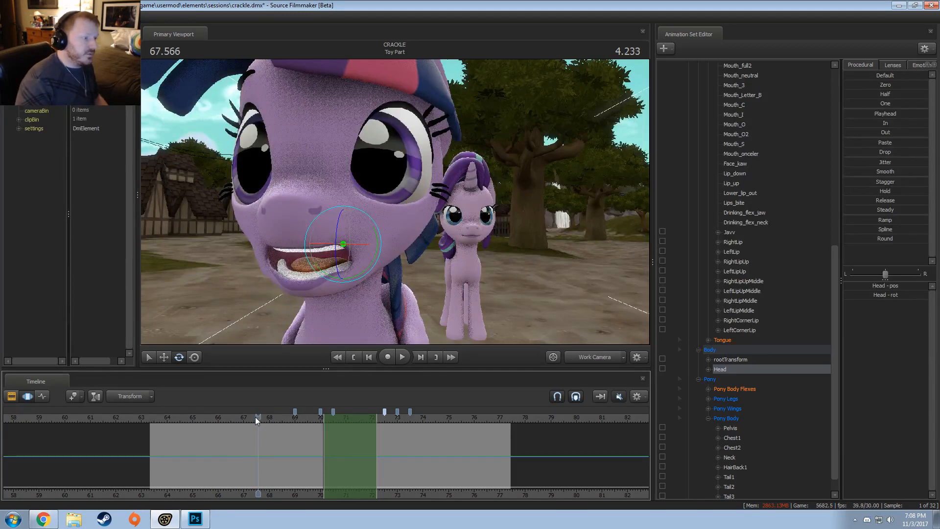
pyautogui.press('Right')
pyautogui.press('Right')
pyautogui.press('Right')
pyautogui.press('Right')
pyautogui.press('Right')
pyautogui.press('Right')
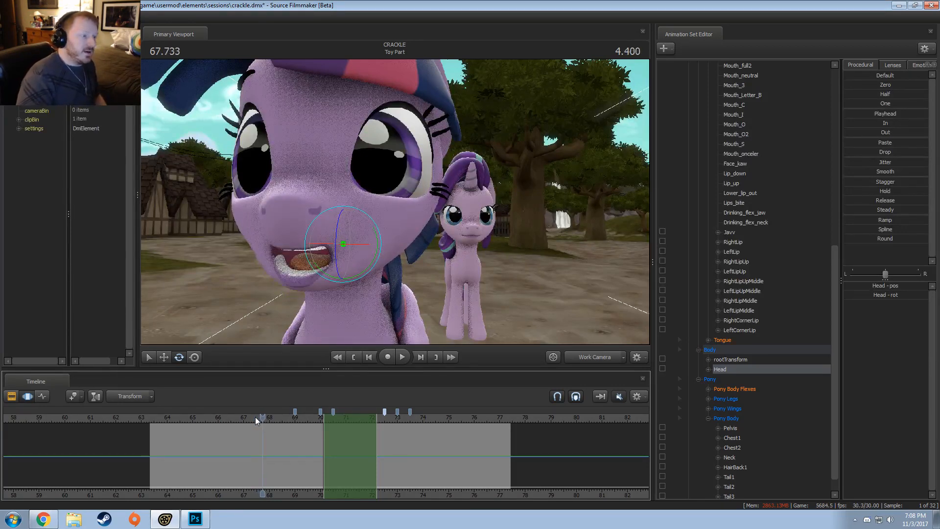
pyautogui.press('Right')
pyautogui.press('Right')
pyautogui.press('Right')
pyautogui.press('Right')
pyautogui.press('Right')
pyautogui.press('Right')
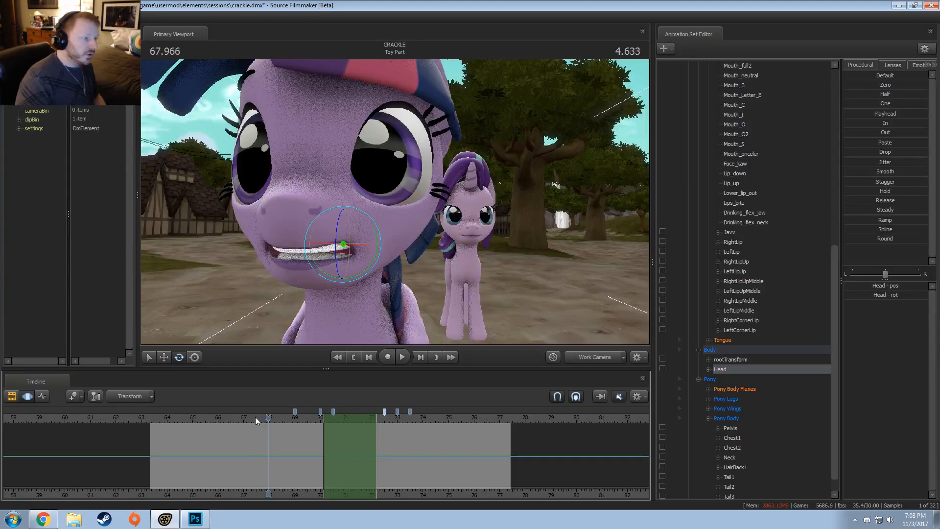
pyautogui.press('Right')
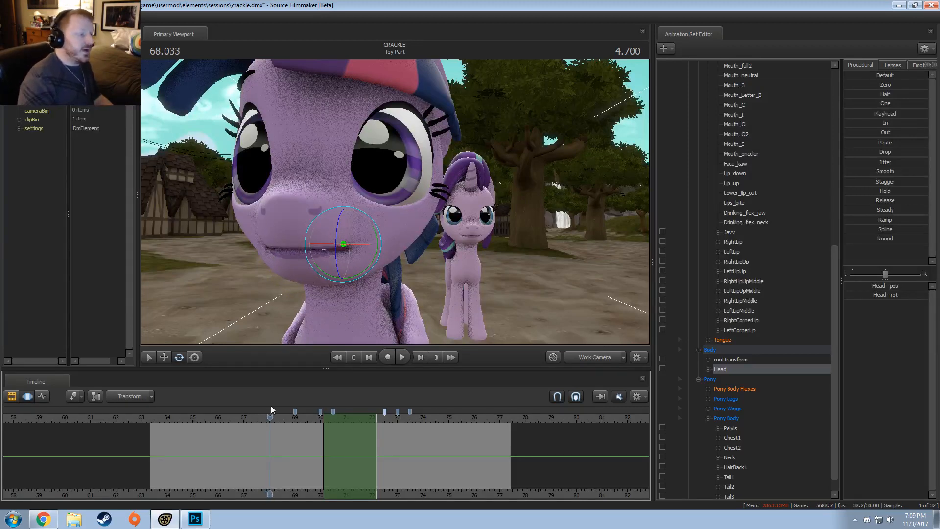
# Advance the playhead from 68.033 to 68.334 and set the time selection to cover that range
pyautogui.scroll(4, 316, 472)
pyautogui.press('Right')
pyautogui.press('Right')
pyautogui.press('Right')
pyautogui.press('Right')
pyautogui.press('Right')
pyautogui.press('Right')
pyautogui.scroll(4, 309, 466)
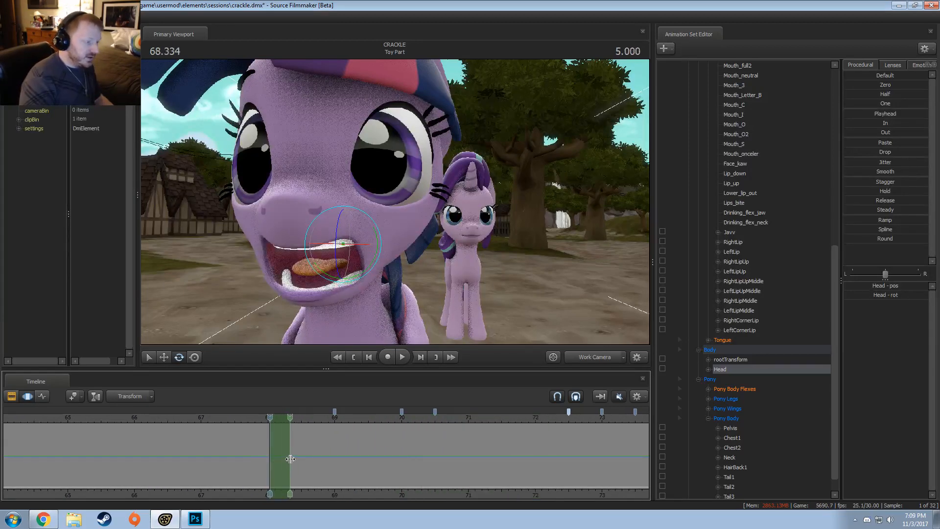
# Collapse the time selection at 68.566 and widen its falloff to about 0.1 seconds on each side
pyautogui.click(330, 459)
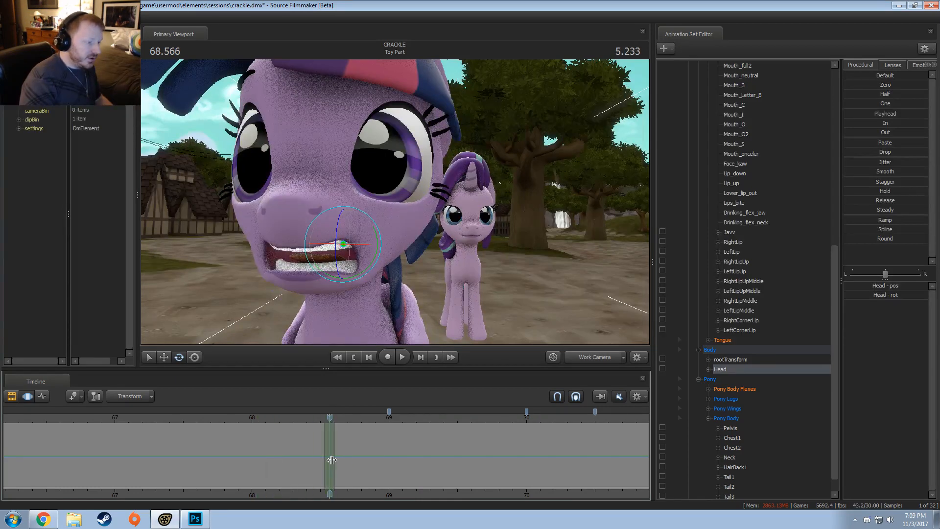
pyautogui.click(340, 430)
pyautogui.click(330, 431)
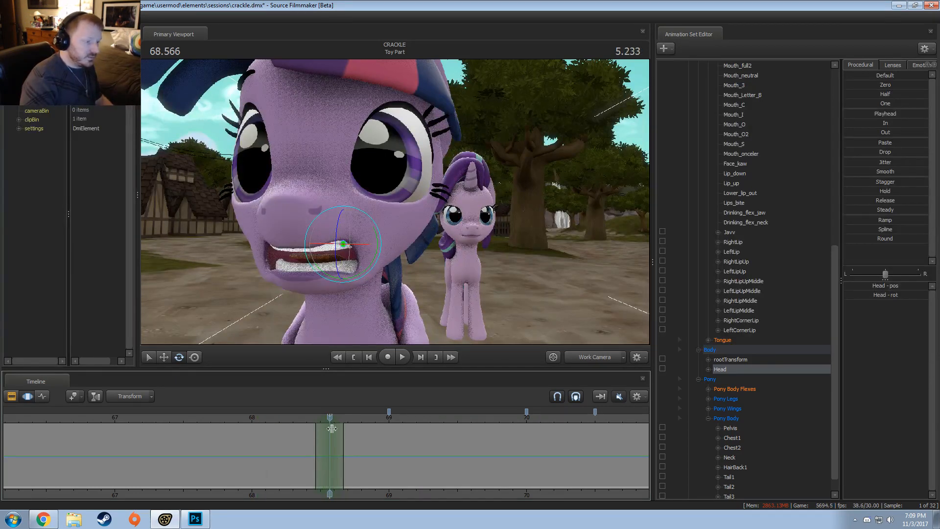
pyautogui.scroll(2, 323, 438)
pyautogui.click(334, 427)
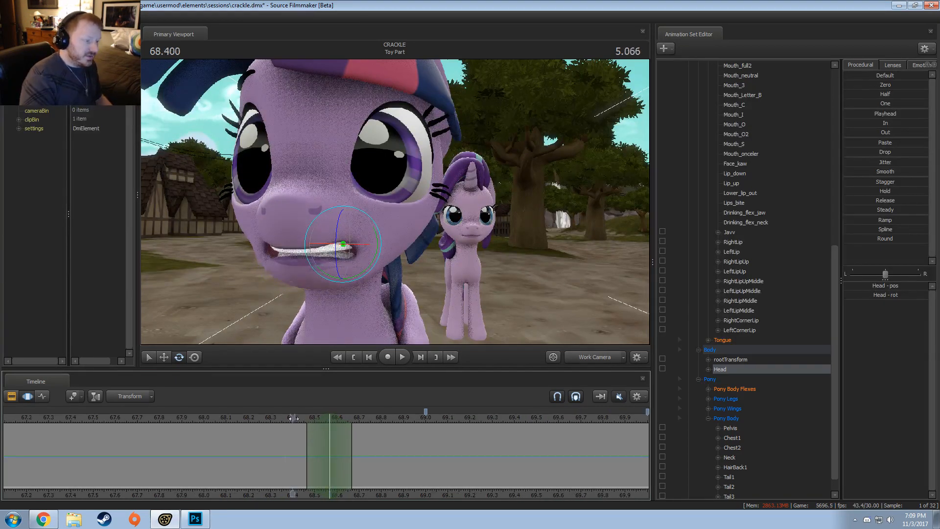
pyautogui.click(330, 426)
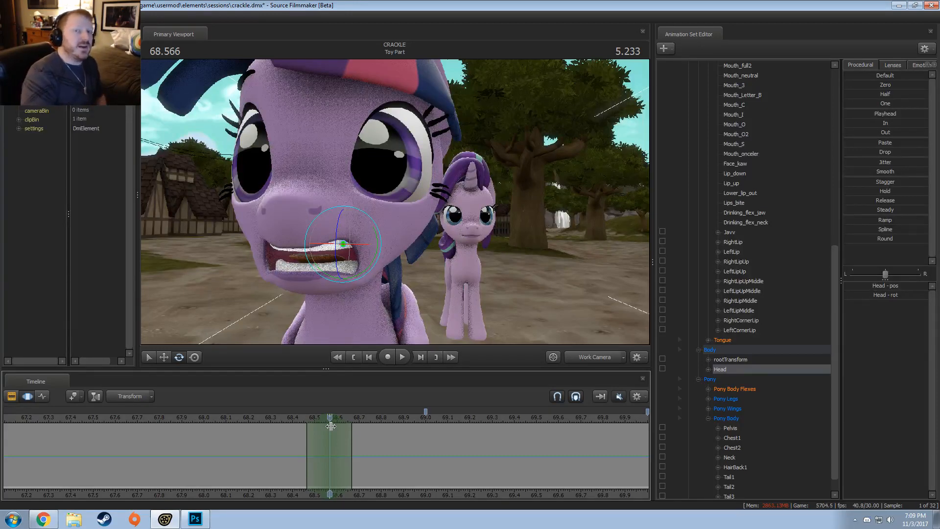
# Turn off timeline snapping and shift the time selection between two frames, centred at about 68.55
pyautogui.scroll(3, 331, 426)
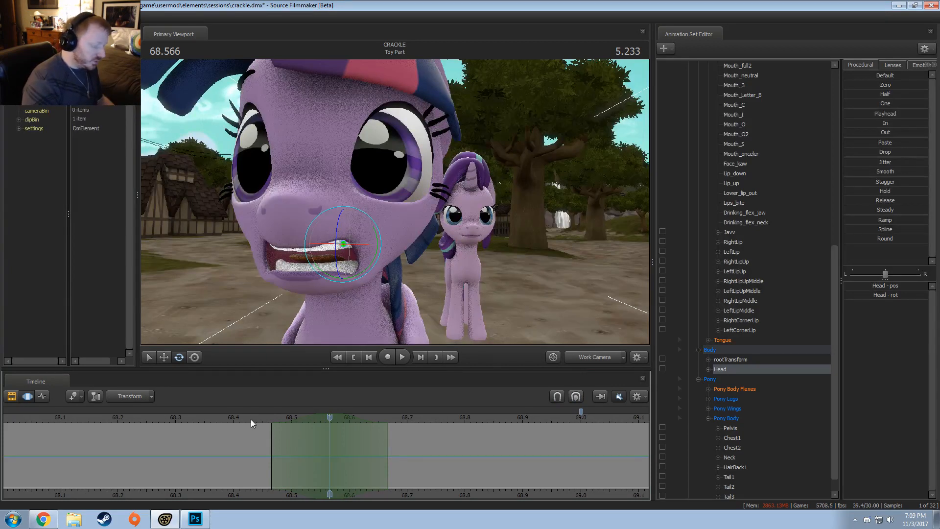
pyautogui.press('Left')
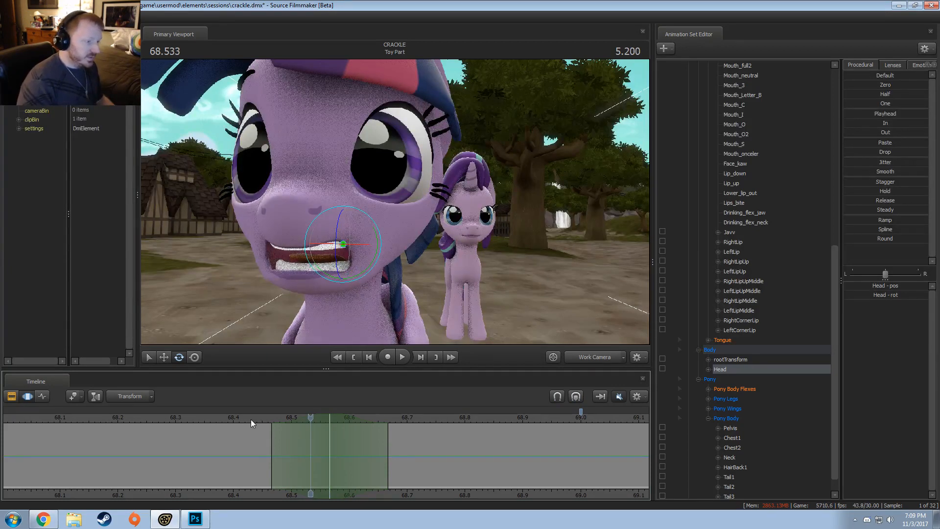
pyautogui.moveTo(358, 419)
pyautogui.mouseDown()
pyautogui.moveTo(337, 420)
pyautogui.moveTo(350, 417)
pyautogui.mouseUp()
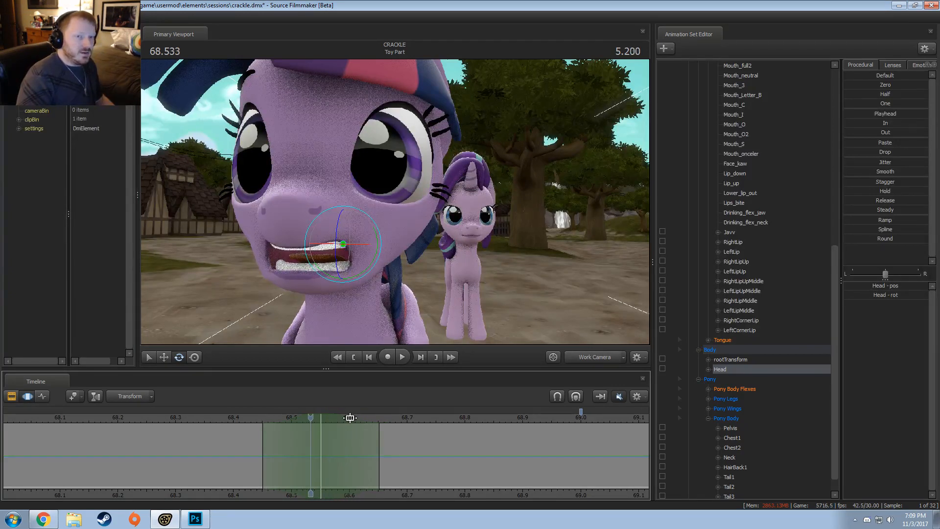
pyautogui.press('Right')
pyautogui.press('Left')
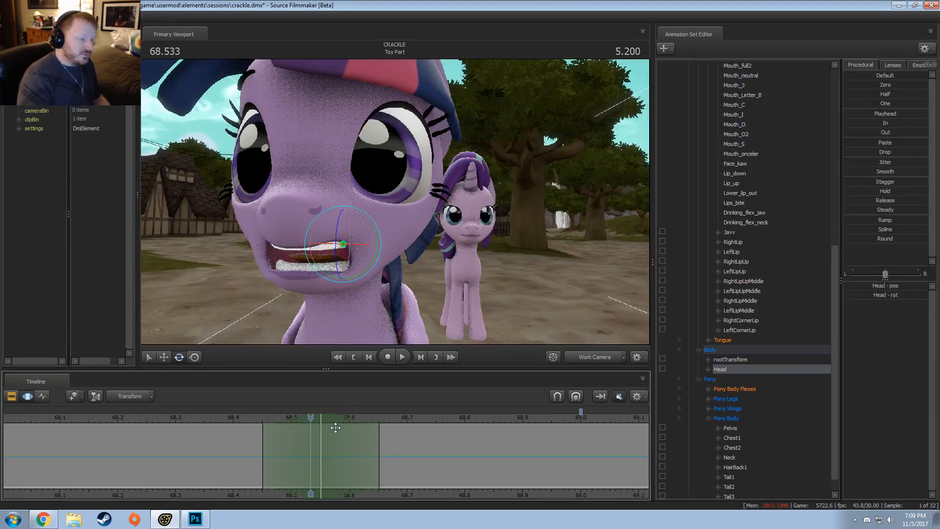
# Narrow the time selection's falloff to about 68.52 to 68.58
pyautogui.keyDown('shift'); pyautogui.scroll(-3, 331, 433); pyautogui.keyUp('shift')
pyautogui.keyDown('shift'); pyautogui.scroll(2, 331, 433); pyautogui.keyUp('shift')
pyautogui.keyDown('shift'); pyautogui.scroll(-1, 331, 433); pyautogui.keyUp('shift')
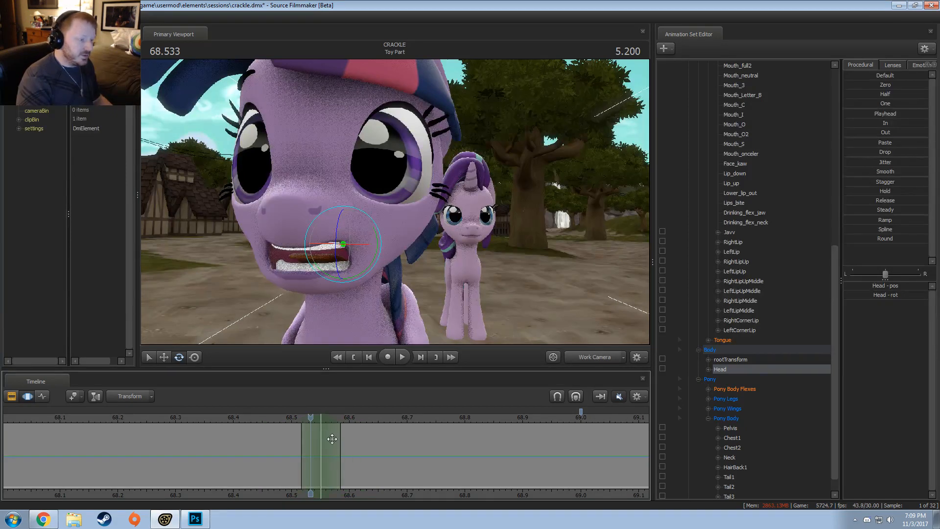
pyautogui.scroll(2, 320, 437)
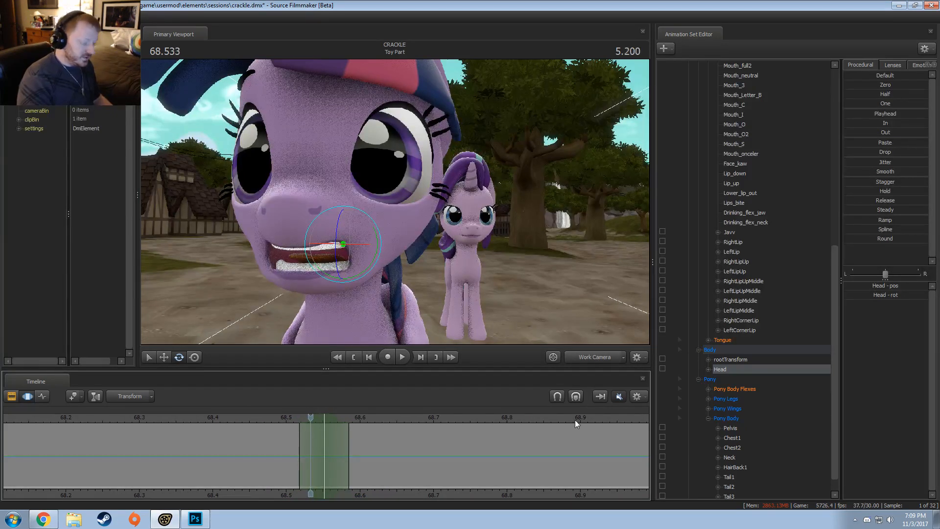
# Turn timeline snapping back on and set the time selection at 70.000 with falloff reaching the bookmarks at 69 and 70.5
pyautogui.hotkey('ctrl', 'z')
pyautogui.hotkey('ctrl', 'z')
pyautogui.hotkey('ctrl', 'z')
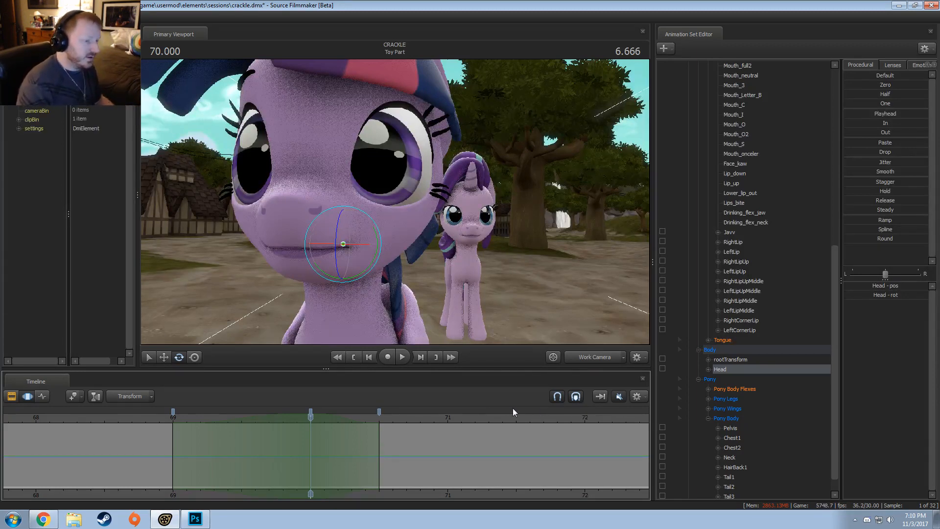
# Collapse the time selection at 70.200 and delete all bookmarks from the timeline
pyautogui.scroll(-2, 548, 415)
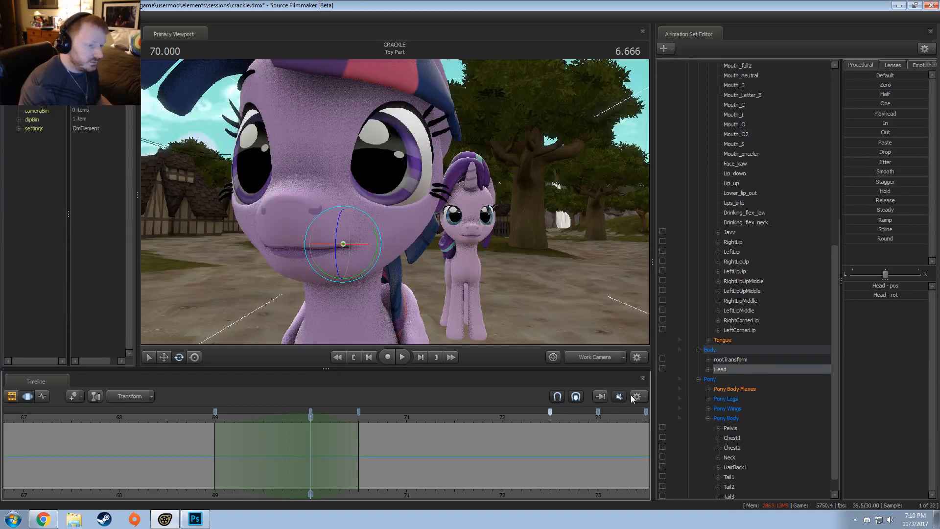
pyautogui.scroll(-3, 264, 455)
pyautogui.click(319, 452)
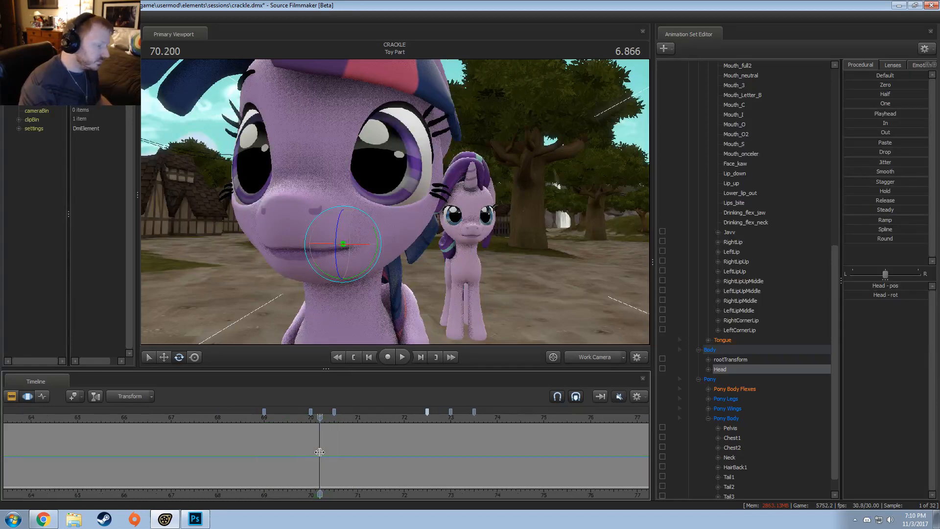
pyautogui.click(474, 412)
pyautogui.rightClick(263, 411)
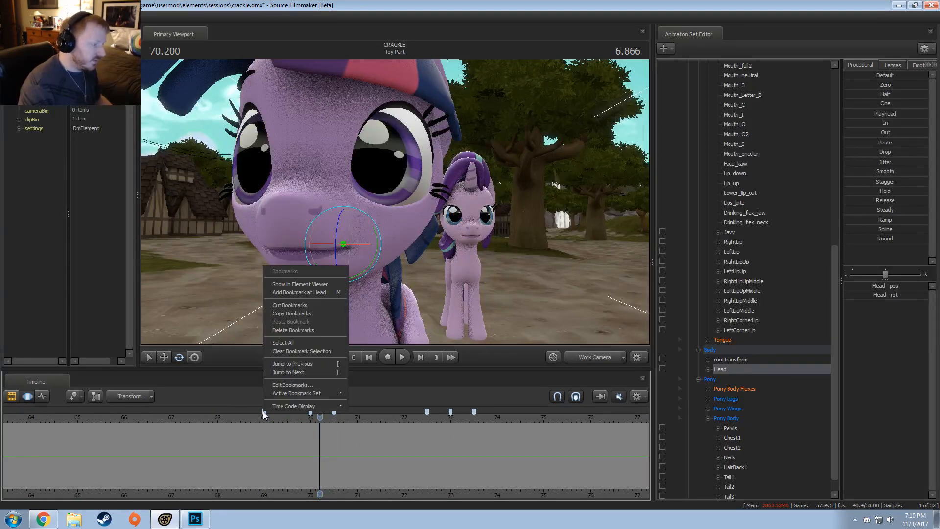
pyautogui.click(275, 336)
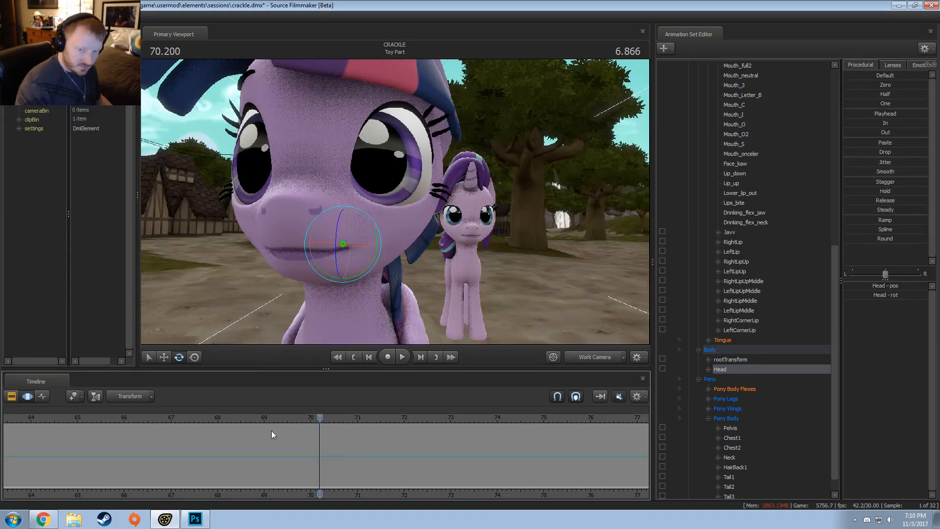
# Turn on the timeline sound and play the shot from 65.466
pyautogui.scroll(-3, 272, 431)
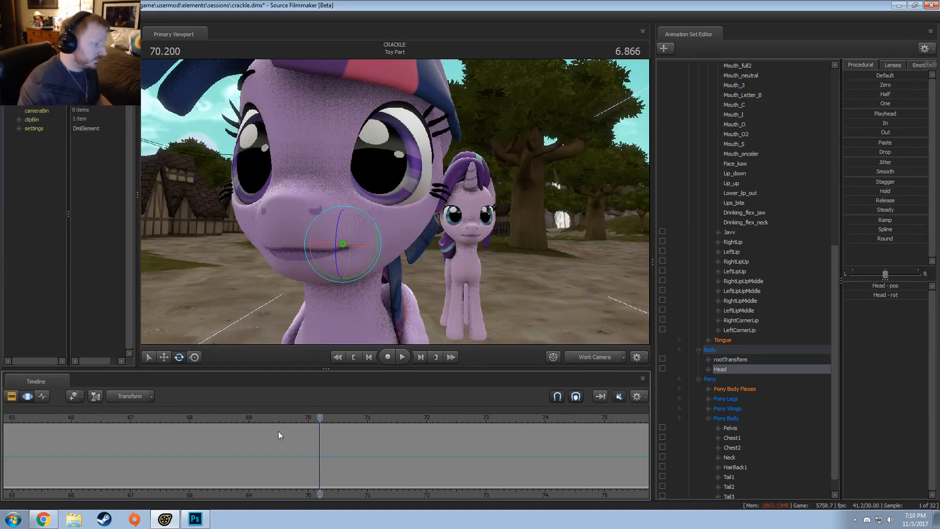
pyautogui.moveTo(188, 419); pyautogui.dragTo(166, 420)
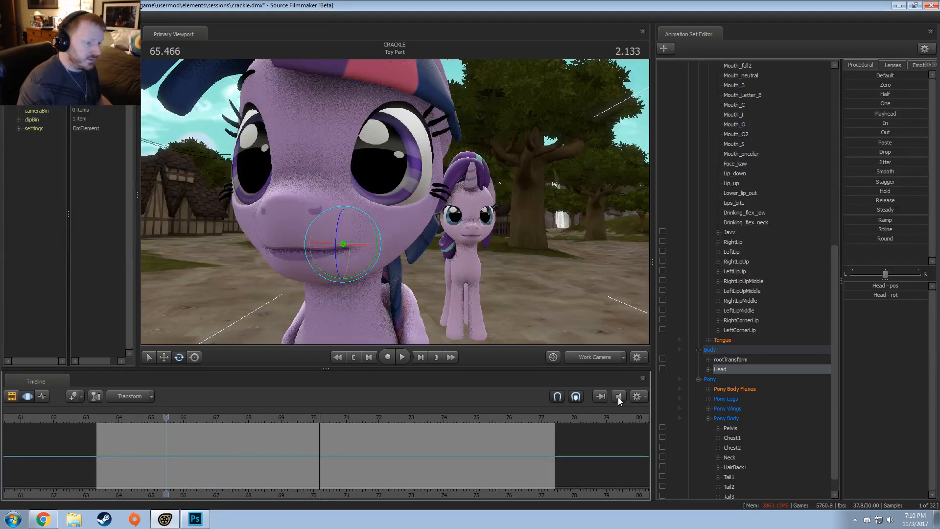
pyautogui.press('space')
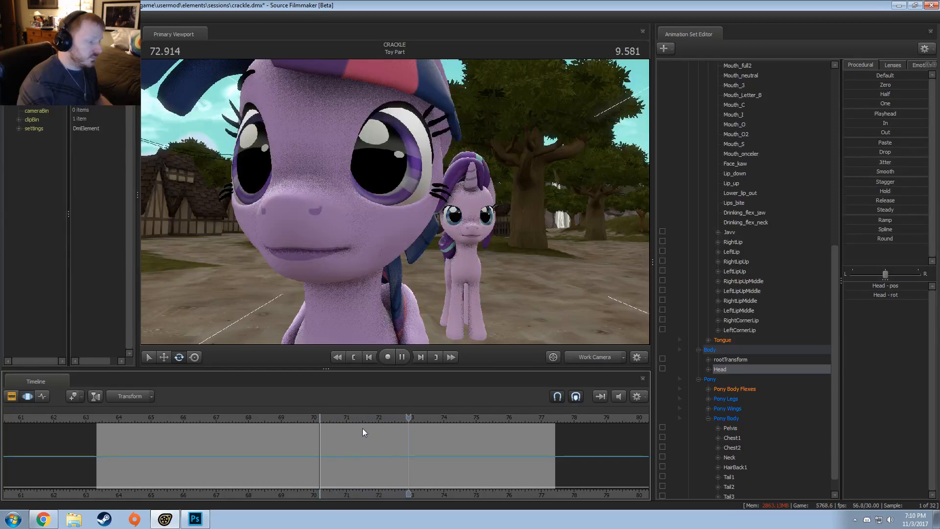
pyautogui.press('space')
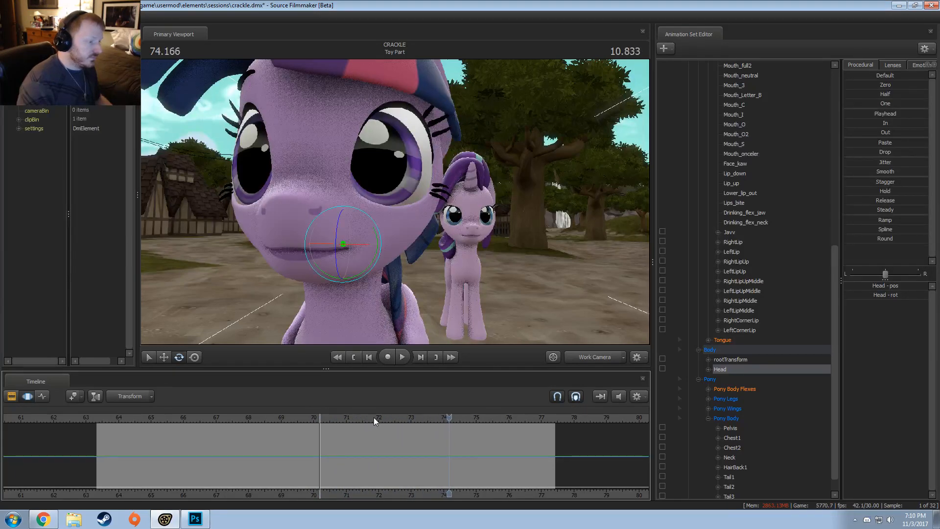
# Replay the dialogue passage around 70 to 71.4 seconds to listen for the line
pyautogui.click(331, 420)
pyautogui.moveTo(331, 420); pyautogui.dragTo(328, 420)
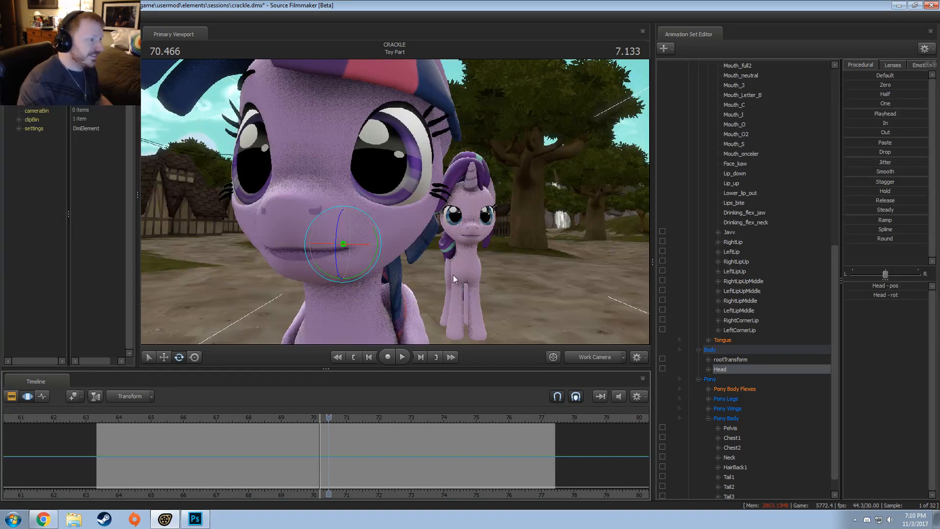
pyautogui.press('space')
pyautogui.scroll(2, 354, 447)
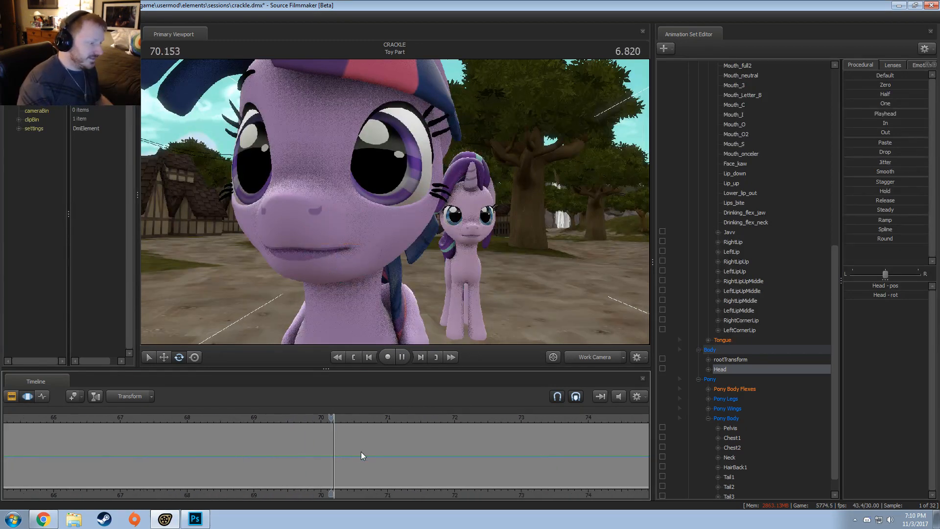
pyautogui.press('space')
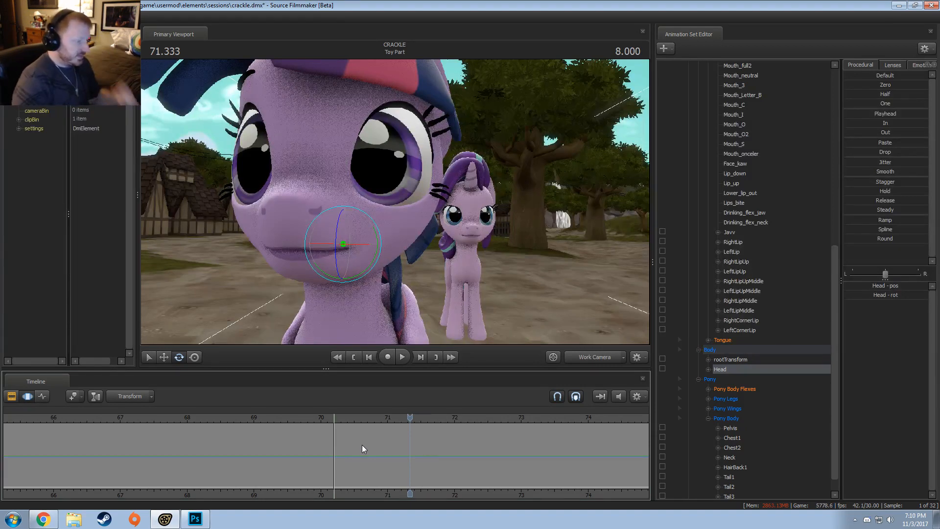
pyautogui.moveTo(349, 414)
pyautogui.mouseDown()
pyautogui.moveTo(342, 417)
pyautogui.moveTo(349, 417)
pyautogui.mouseUp()
pyautogui.press('space')
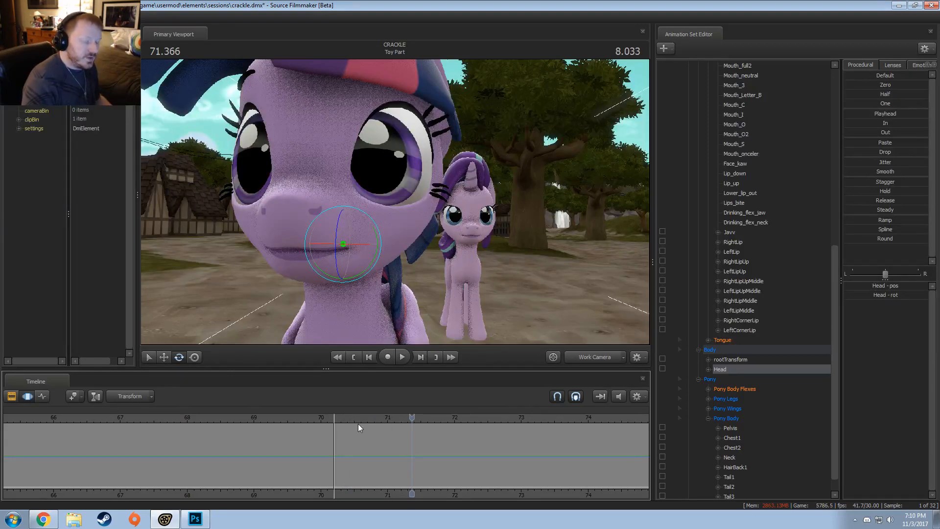
# Move the collapsed time selection to 70.166
pyautogui.scroll(2, 417, 456)
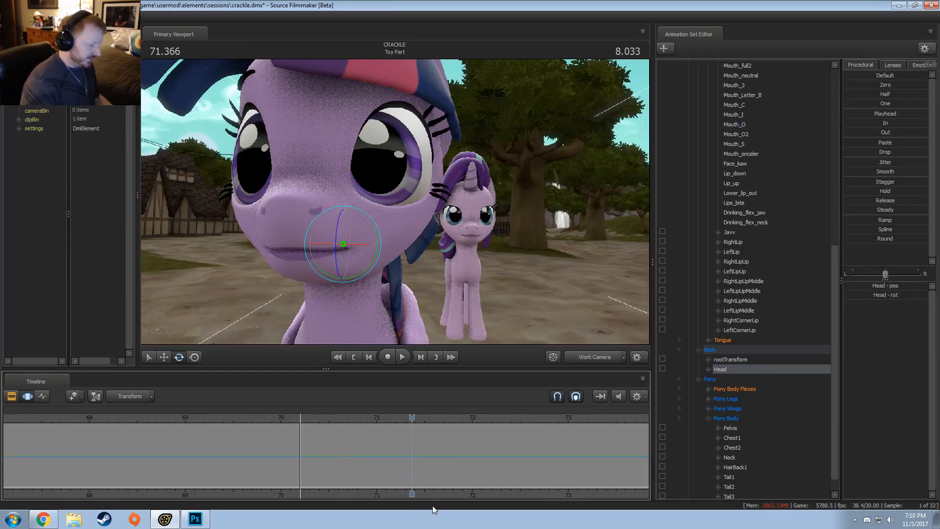
pyautogui.scroll(2, 378, 466)
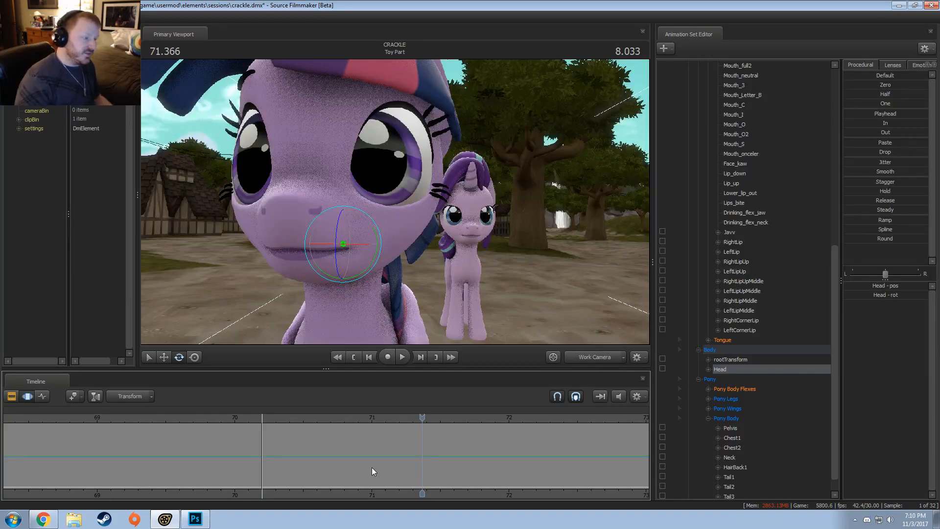
pyautogui.click(335, 444)
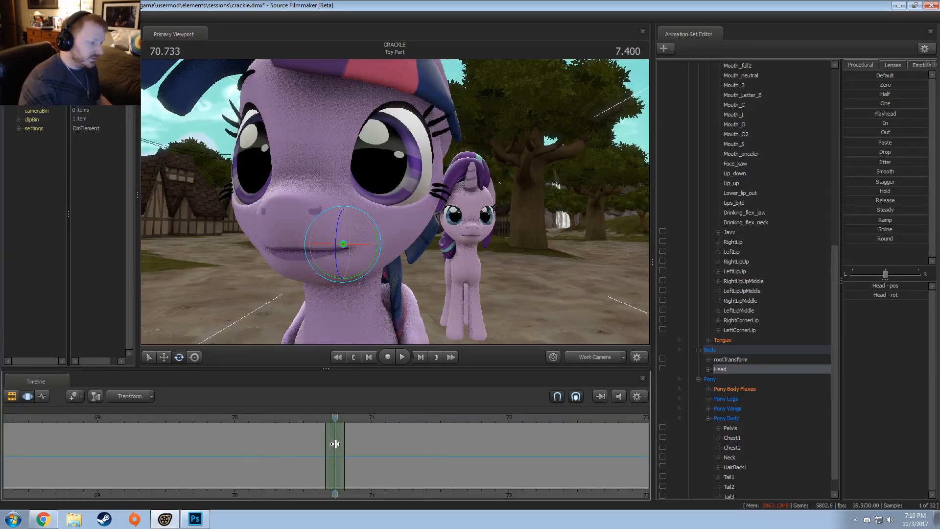
pyautogui.scroll(2, 359, 434)
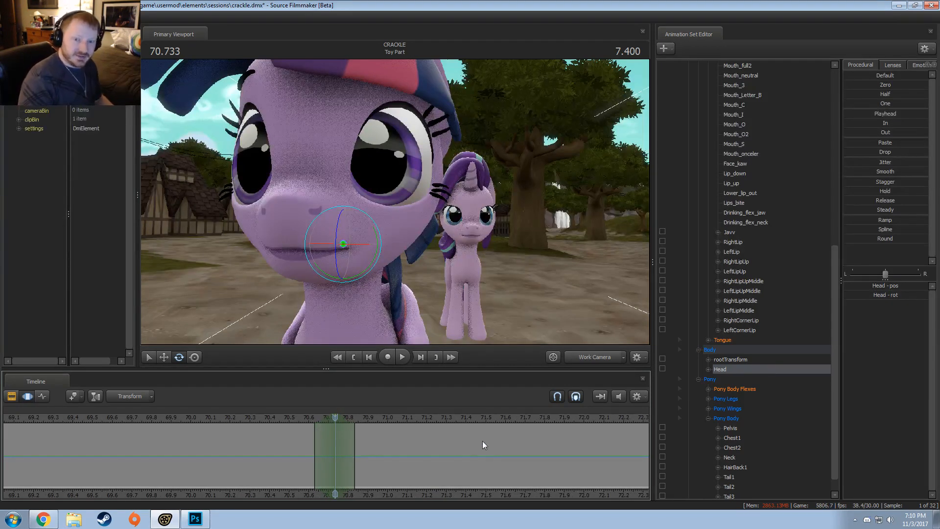
pyautogui.moveTo(343, 476); pyautogui.dragTo(298, 459)
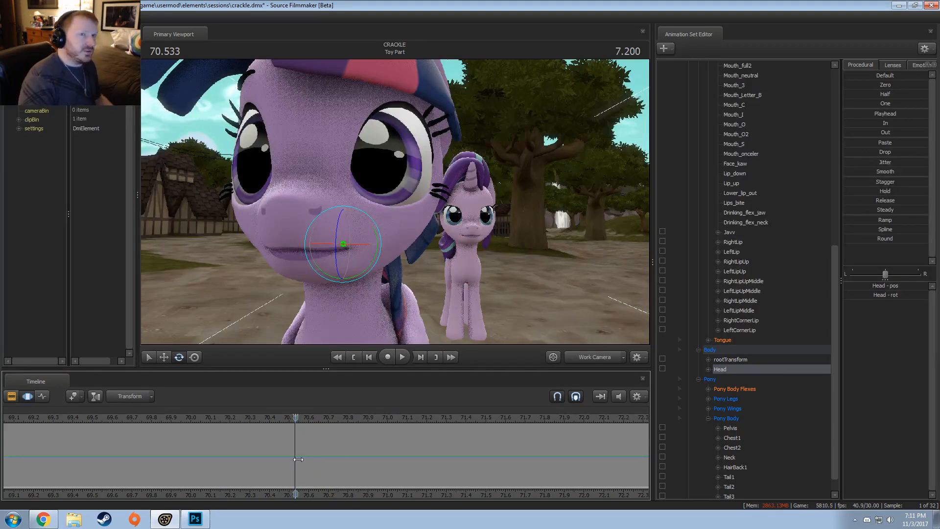
pyautogui.keyDown('alt'); pyautogui.moveTo(487, 278); pyautogui.dragTo(402, 202); pyautogui.keyUp('alt')
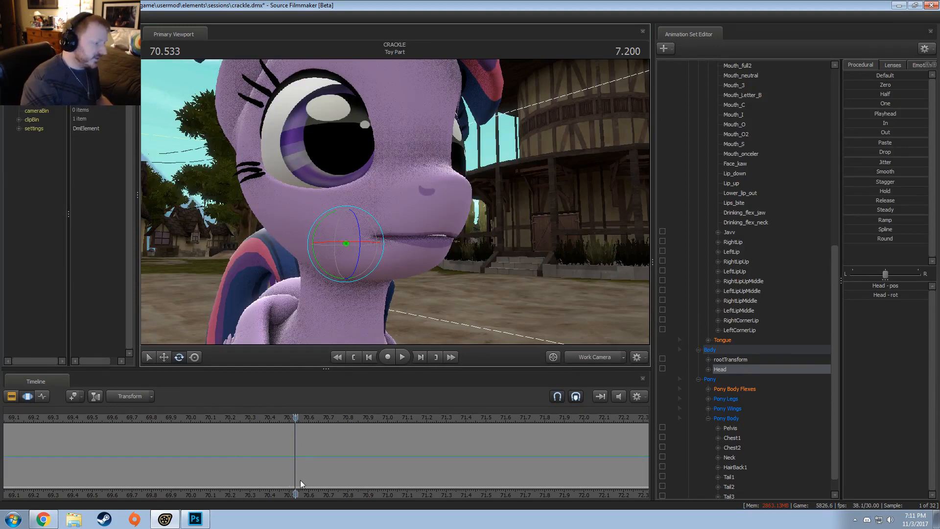
pyautogui.moveTo(294, 468); pyautogui.dragTo(230, 462)
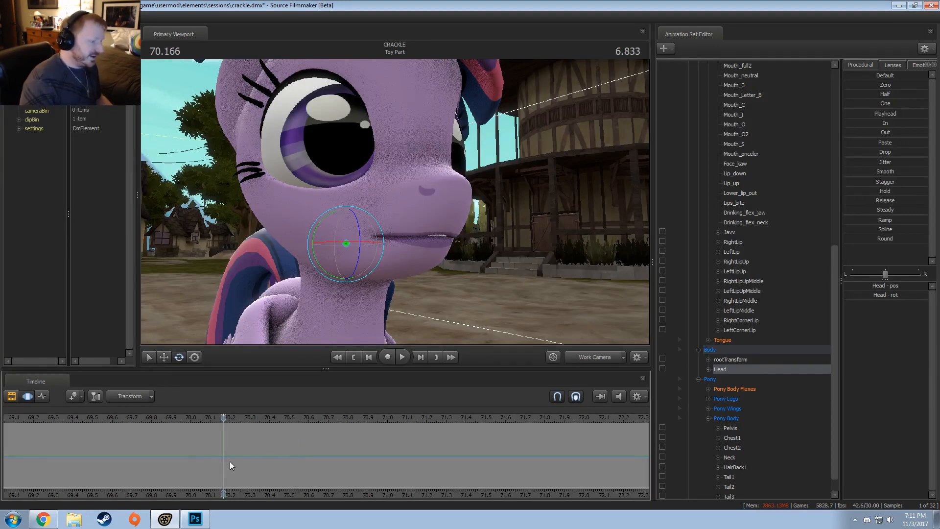
# Play the shot from 69.766 and again from 69.100 to locate the spoken line
pyautogui.scroll(-5, 231, 462)
pyautogui.click(243, 419)
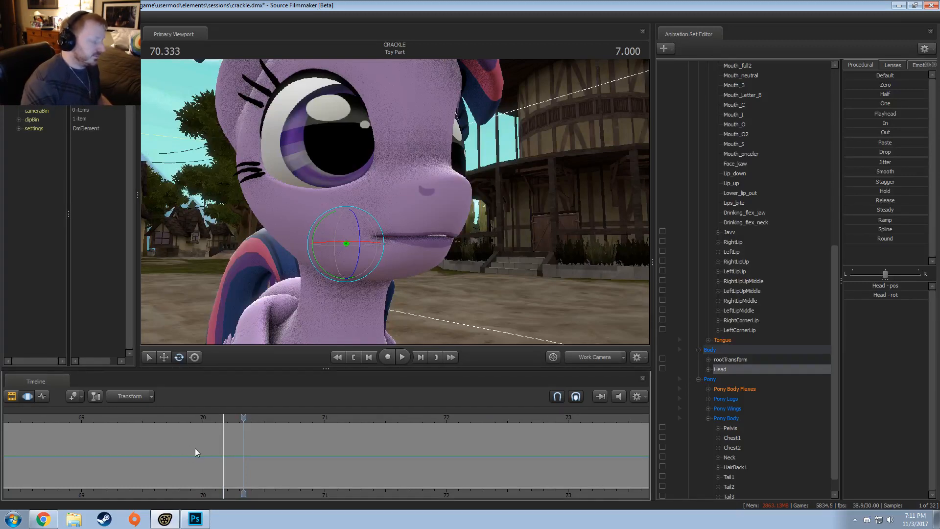
pyautogui.click(175, 419)
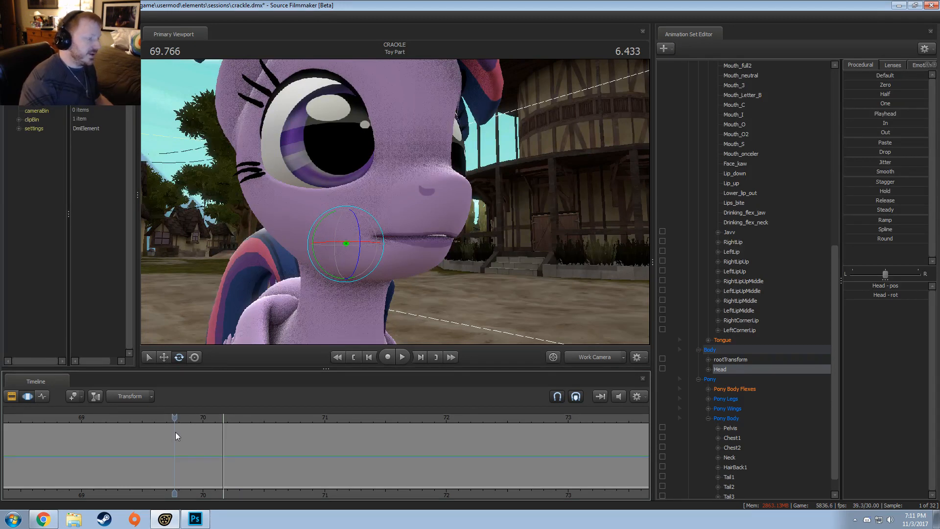
pyautogui.press('space')
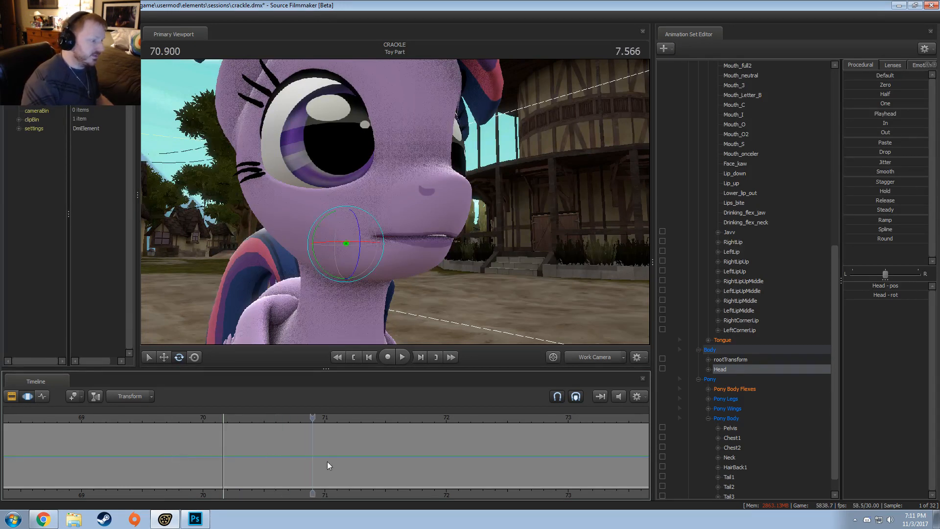
pyautogui.press('space')
pyautogui.scroll(-5, 360, 473)
pyautogui.click(289, 418)
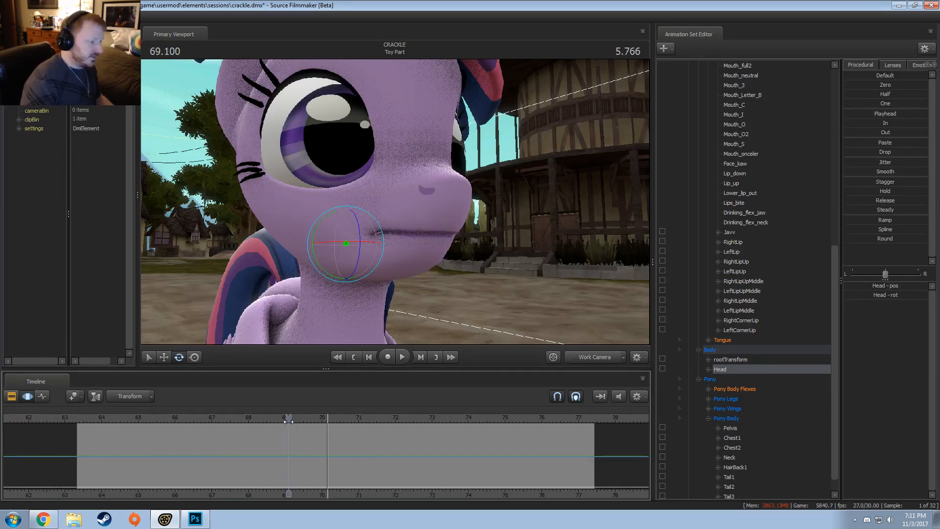
pyautogui.press('space')
pyautogui.press('space')
pyautogui.press('space')
pyautogui.press('space')
pyautogui.scroll(3, 378, 469)
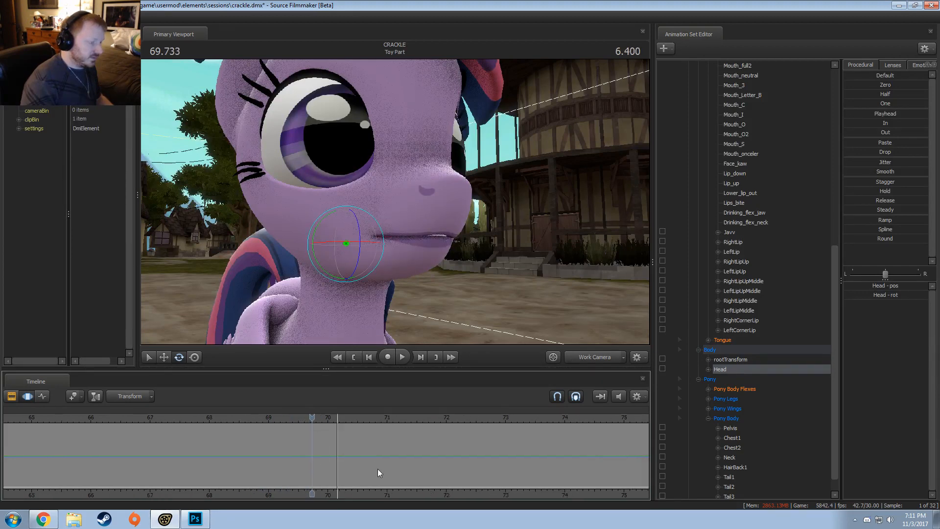
# Replay the dialogue several times from around 69.000 to listen for where the line falls
pyautogui.moveTo(309, 418); pyautogui.dragTo(256, 435)
pyautogui.press('space')
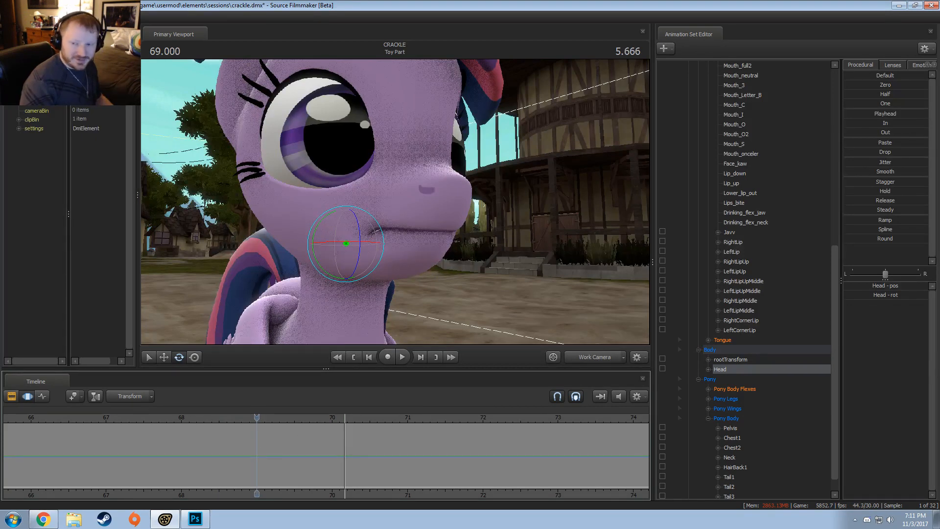
pyautogui.moveTo(316, 424)
pyautogui.mouseDown()
pyautogui.moveTo(343, 426)
pyautogui.moveTo(329, 431)
pyautogui.mouseUp()
pyautogui.press('space')
pyautogui.press('space')
pyautogui.press('space')
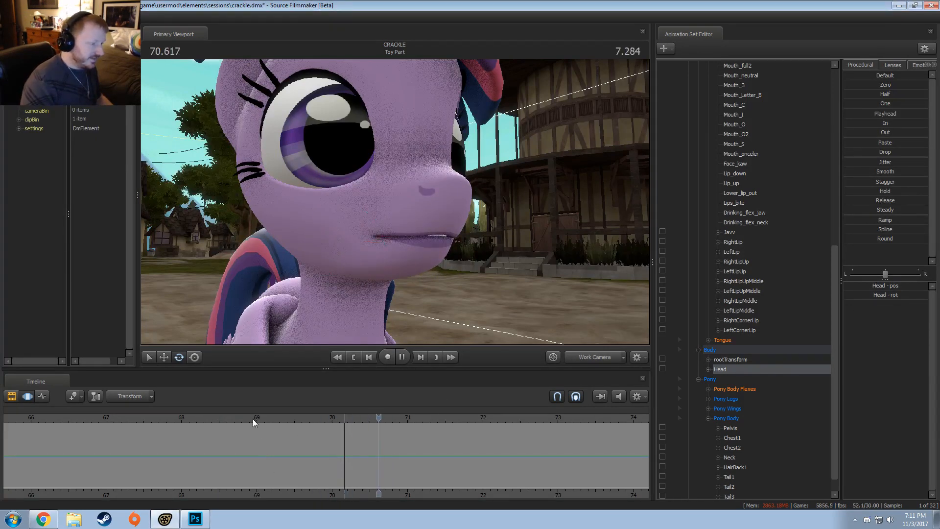
pyautogui.click(263, 427)
pyautogui.press('space')
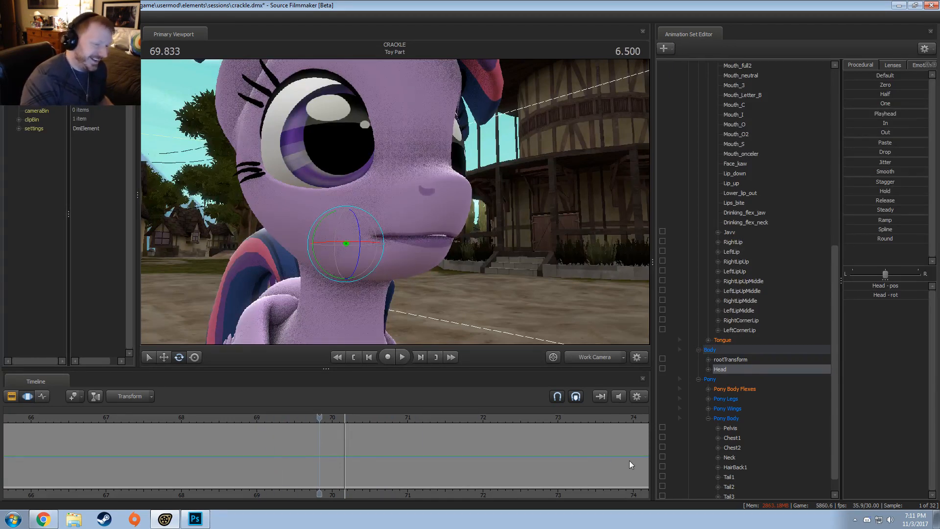
# Switch to the Clip Editor and duplicate the spaceballs - dolls.wav clip on the Dialogue track
pyautogui.press('F2')
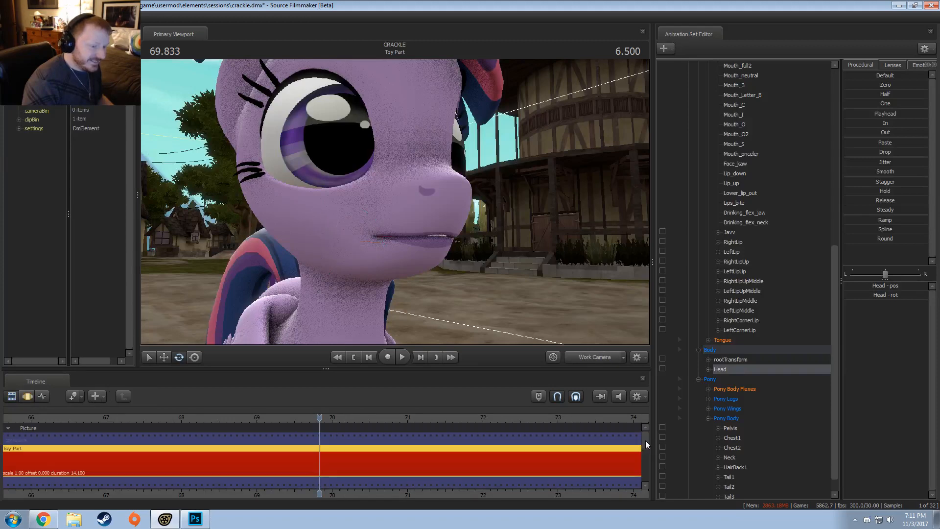
pyautogui.moveTo(646, 445); pyautogui.dragTo(651, 470)
pyautogui.moveTo(252, 418); pyautogui.dragTo(192, 465)
pyautogui.click(269, 455)
pyautogui.hotkey('ctrl', 'c')
pyautogui.hotkey('ctrl', 'v')
pyautogui.scroll(-1, 273, 461)
pyautogui.moveTo(281, 464); pyautogui.dragTo(74, 473)
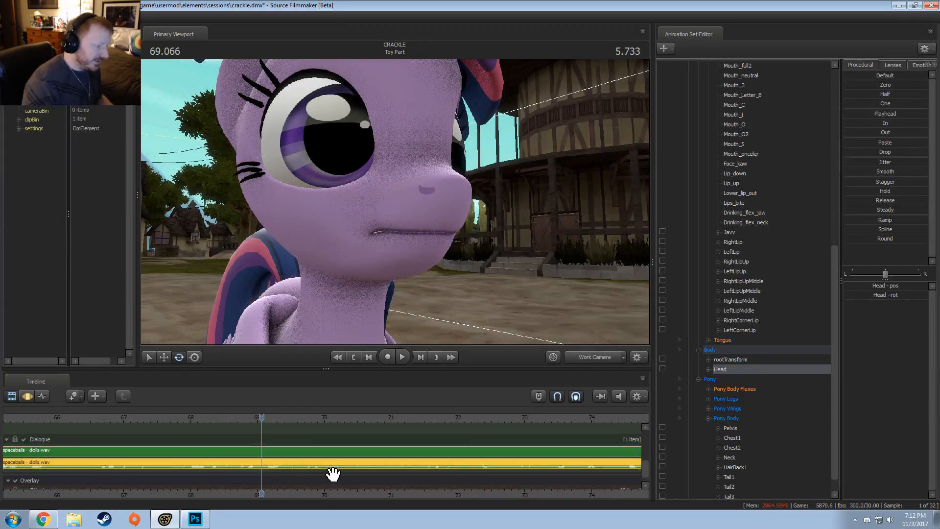
# Mute the original spaceballs - dolls.wav clip and play the audio from 68.800
pyautogui.moveTo(296, 420); pyautogui.dragTo(244, 420)
pyautogui.click(56, 453)
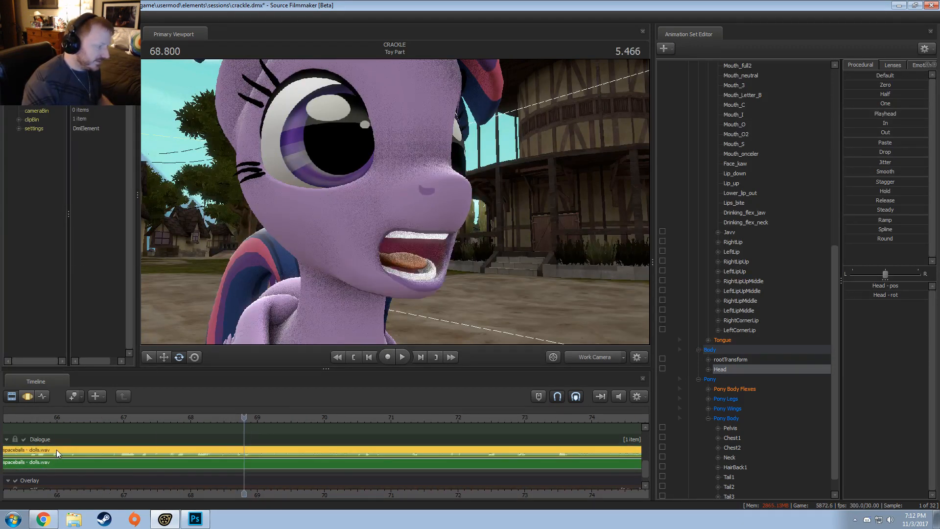
pyautogui.rightClick(56, 450)
pyautogui.click(81, 356)
pyautogui.press('space')
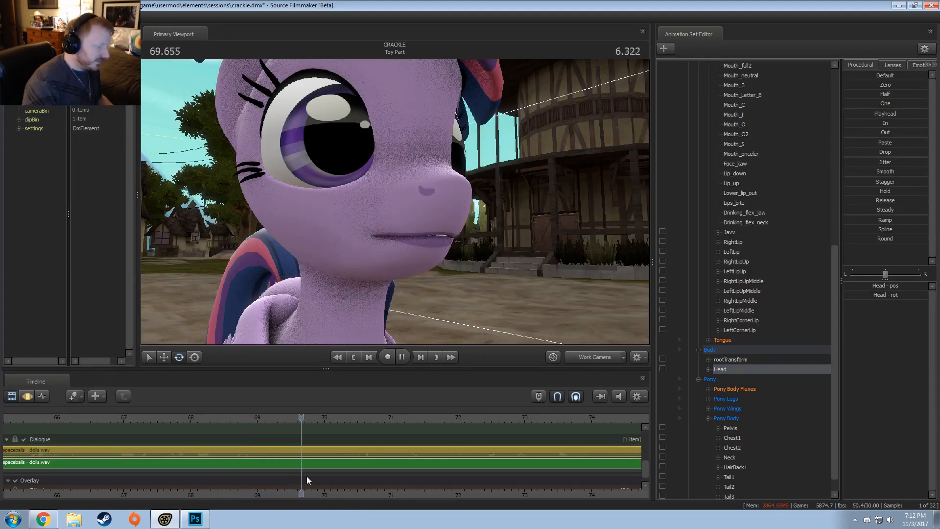
# Blade the duplicated sound clip at 70.233 and delete the portion before the cut
pyautogui.moveTo(352, 419)
pyautogui.mouseDown()
pyautogui.moveTo(320, 419)
pyautogui.moveTo(340, 420)
pyautogui.mouseUp()
pyautogui.click(335, 464)
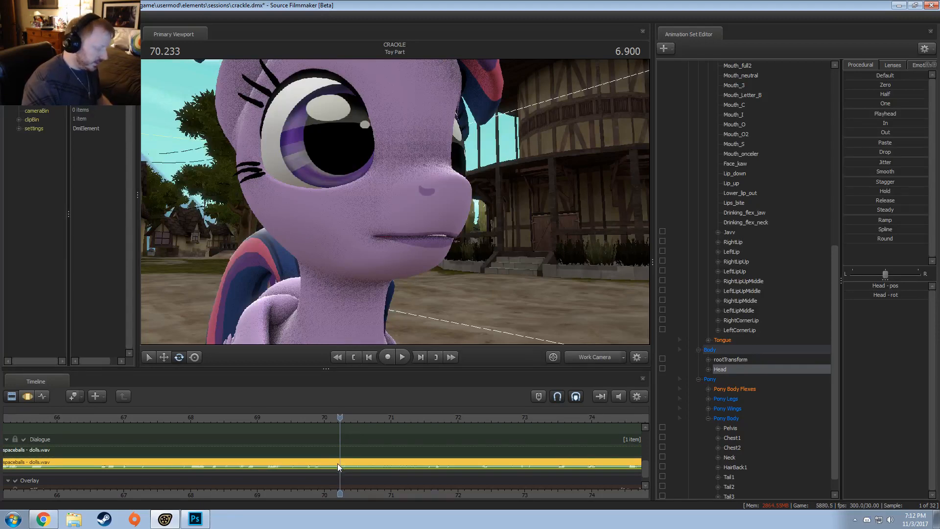
pyautogui.press('b')
pyautogui.click(329, 466)
pyautogui.press('Delete')
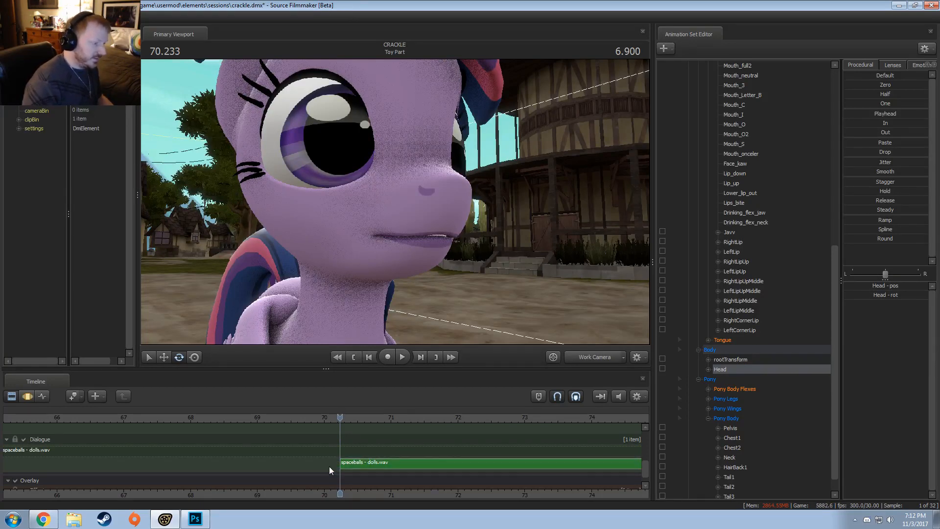
# Play on to 70.933, blade the duplicated sound clip there and delete the portion after the cut
pyautogui.click(342, 418)
pyautogui.press('space')
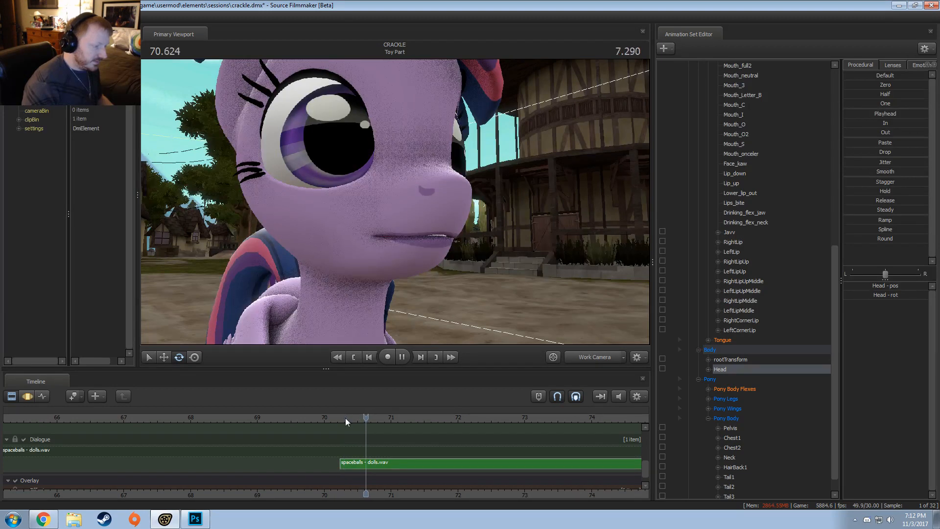
pyautogui.click(395, 464)
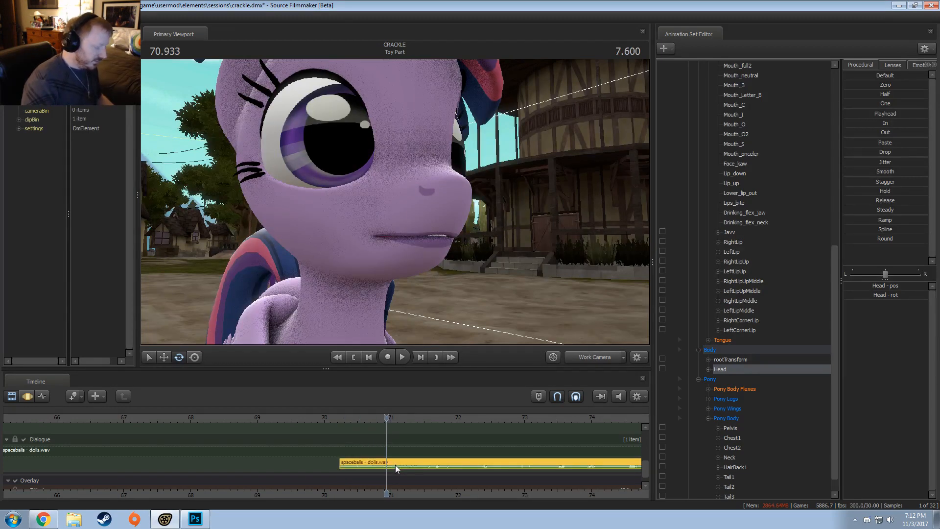
pyautogui.press('b')
pyautogui.press('Delete')
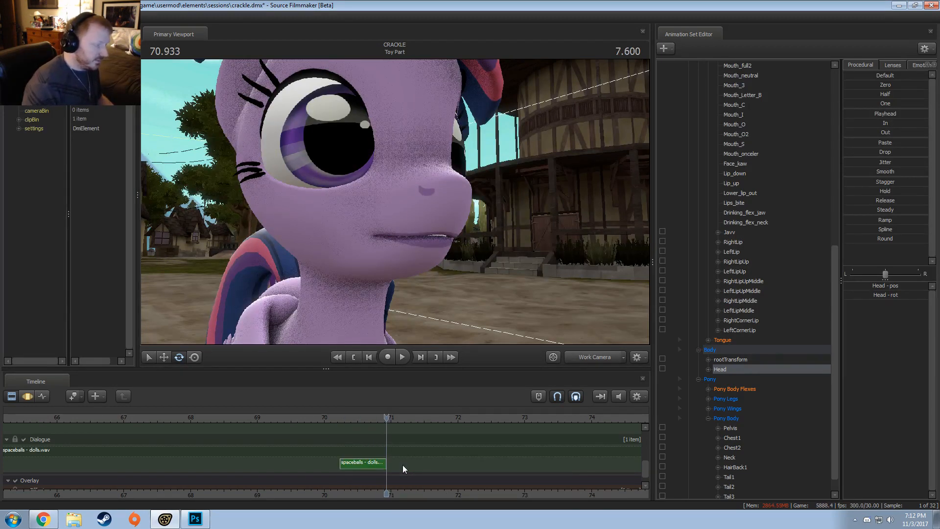
# Unmute the original spaceballs - dolls.wav clip on the Dialogue track
pyautogui.rightClick(54, 456)
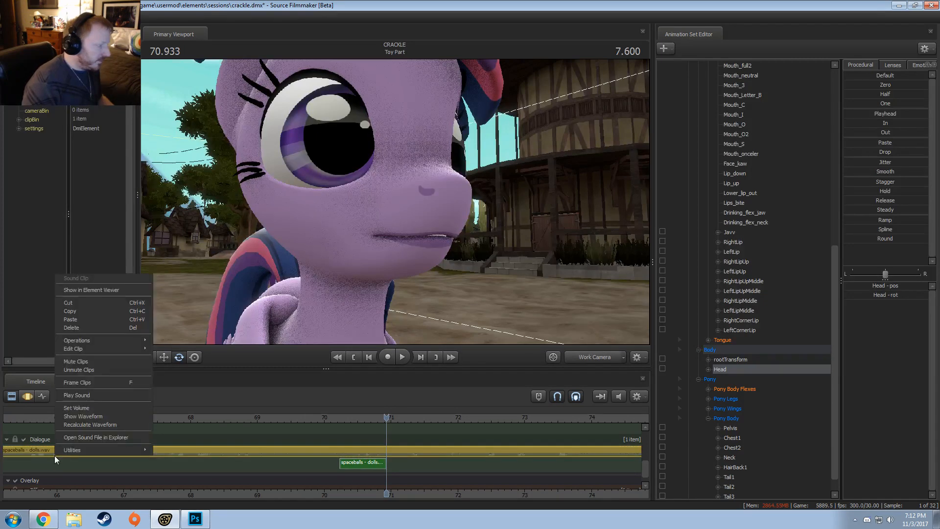
pyautogui.click(80, 361)
pyautogui.rightClick(178, 454)
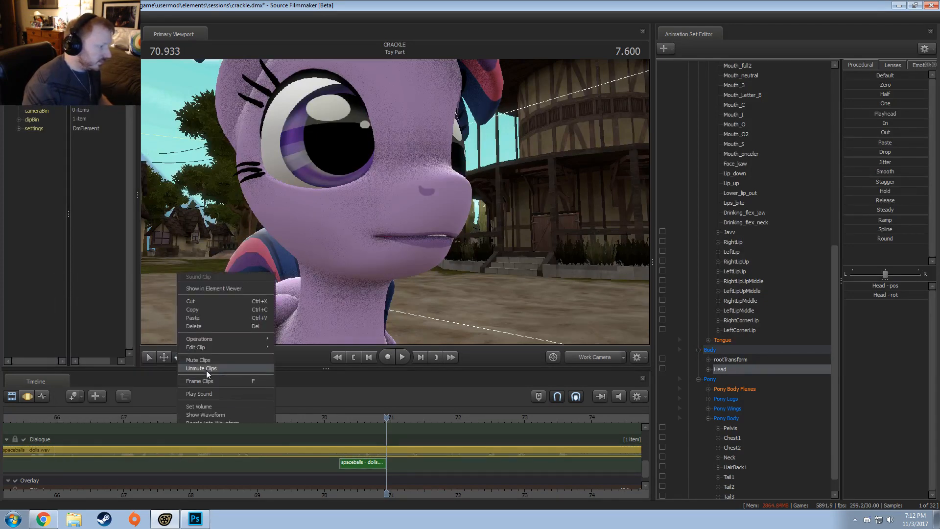
pyautogui.click(207, 370)
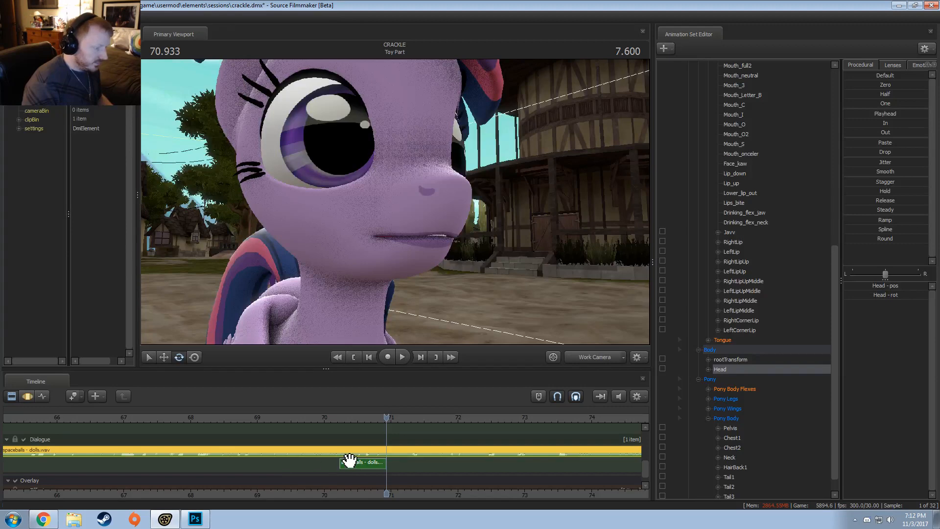
# Paste a copy of the full spaceballs - dolls.wav clip onto the Dialogue track and start it at about 65.1
pyautogui.click(400, 472)
pyautogui.click(396, 454)
pyautogui.moveTo(405, 471); pyautogui.dragTo(269, 428)
pyautogui.hotkey('ctrl', 'v')
pyautogui.hotkey('ctrl', 'z')
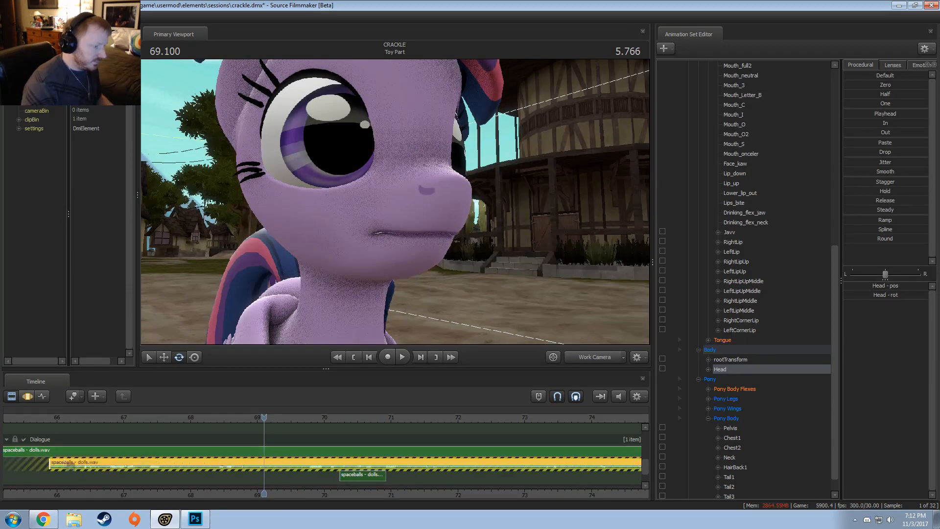
pyautogui.moveTo(296, 427); pyautogui.dragTo(318, 428, button='middle')
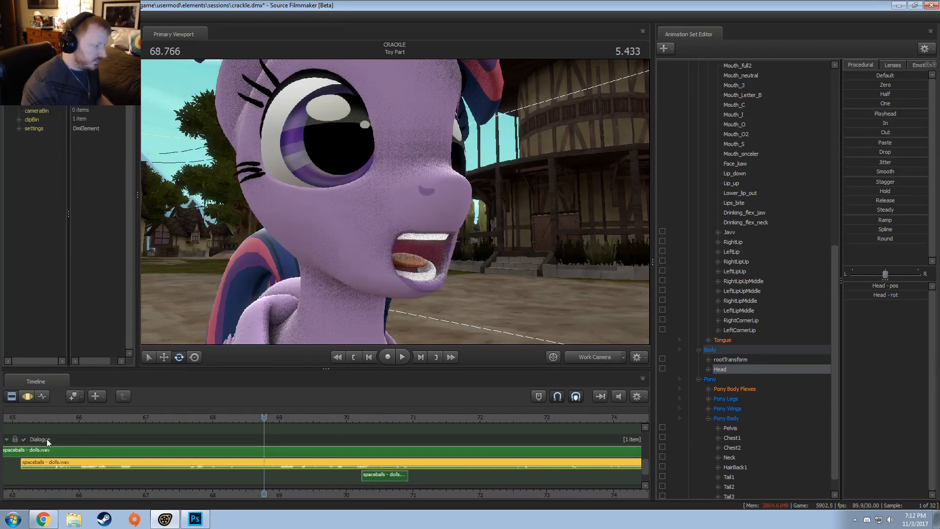
# Mute the original spaceballs - dolls.wav clip and play the offset duplicate
pyautogui.click(53, 451)
pyautogui.rightClick(53, 451)
pyautogui.click(77, 365)
pyautogui.press('space')
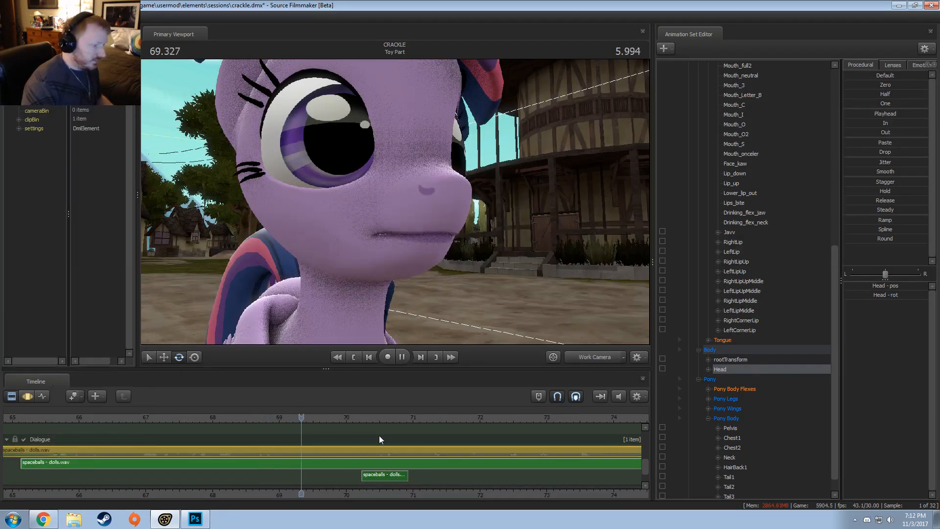
# Set the playhead to 73.233, blade the long duplicate clip there and delete the portion after the cut
pyautogui.click(486, 417)
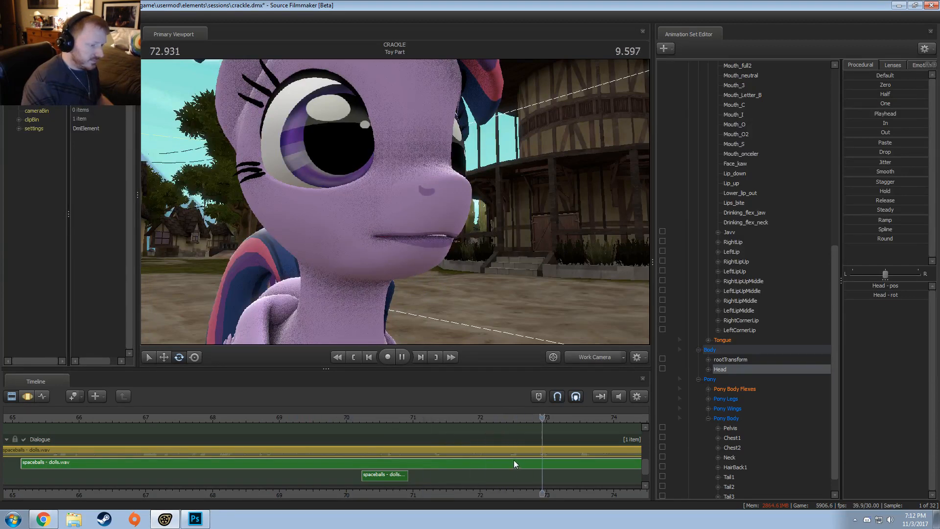
pyautogui.moveTo(572, 419); pyautogui.dragTo(562, 420)
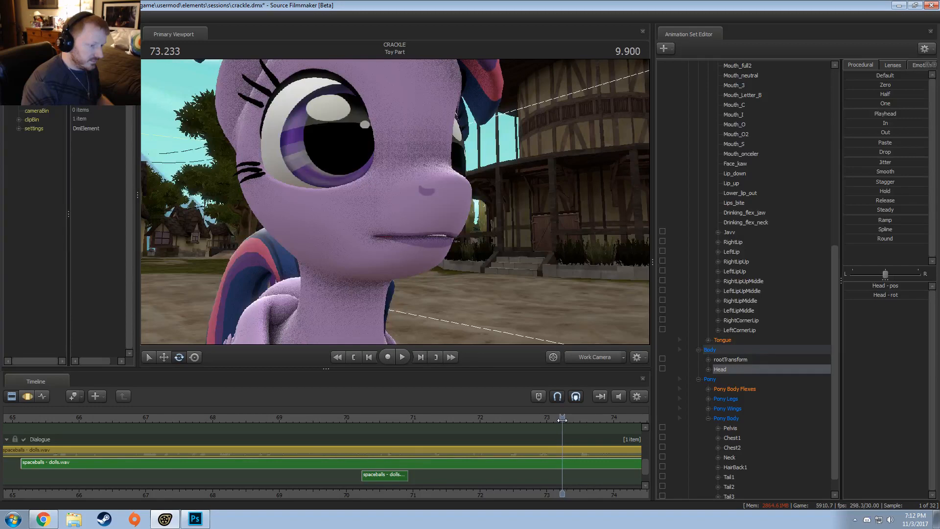
pyautogui.click(576, 463)
pyautogui.press('Delete')
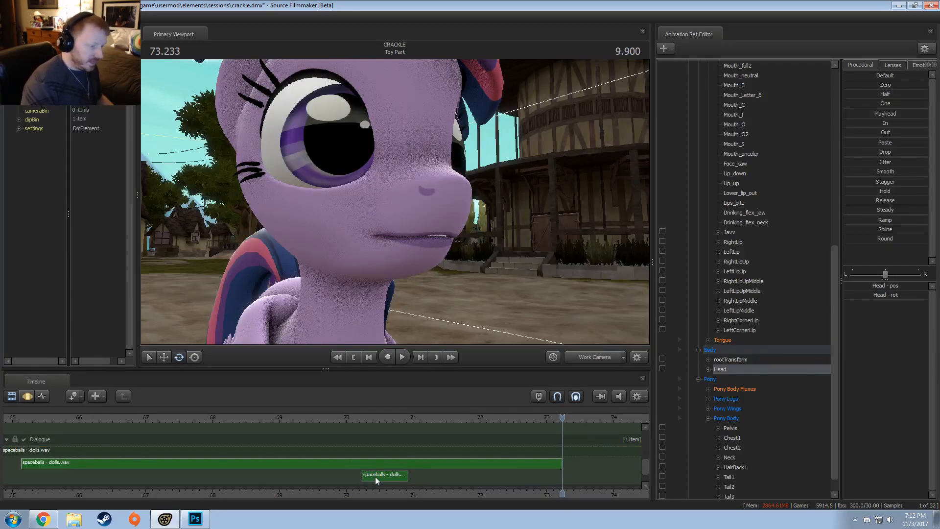
# Move the short sound clip to start at 73.233, directly after the long duplicate, and play across the join
pyautogui.moveTo(375, 477); pyautogui.dragTo(571, 463)
pyautogui.click(454, 427)
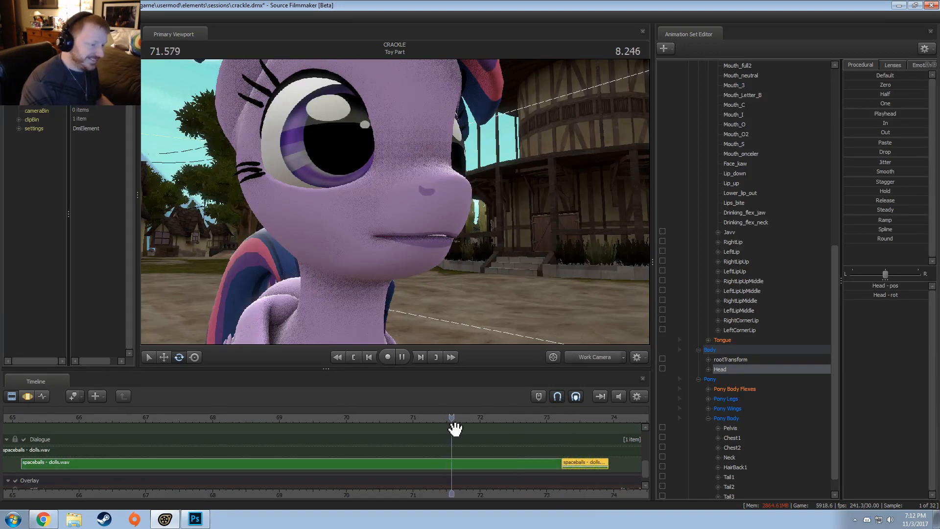
pyautogui.press('space')
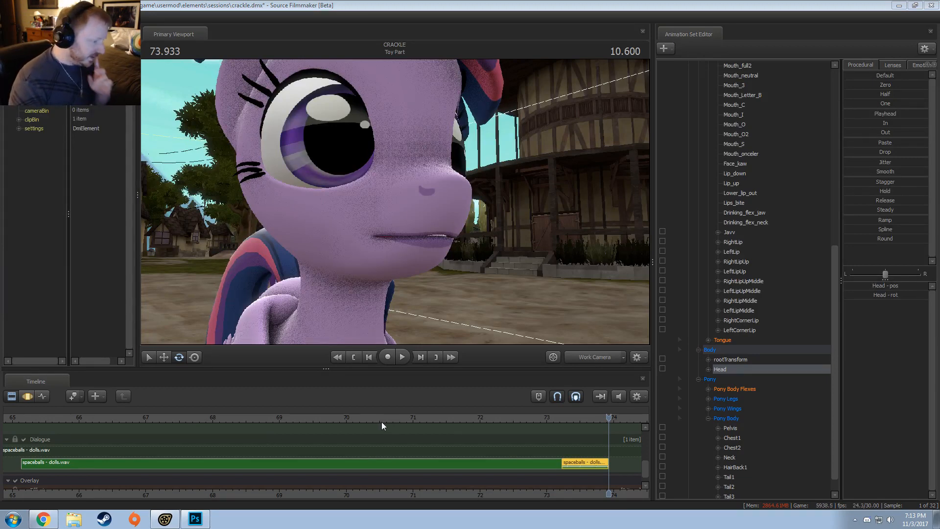
# Replay the audio up to the end of the appended short clip, including from 70.133, to check the join
pyautogui.moveTo(381, 421); pyautogui.dragTo(451, 422)
pyautogui.press('space')
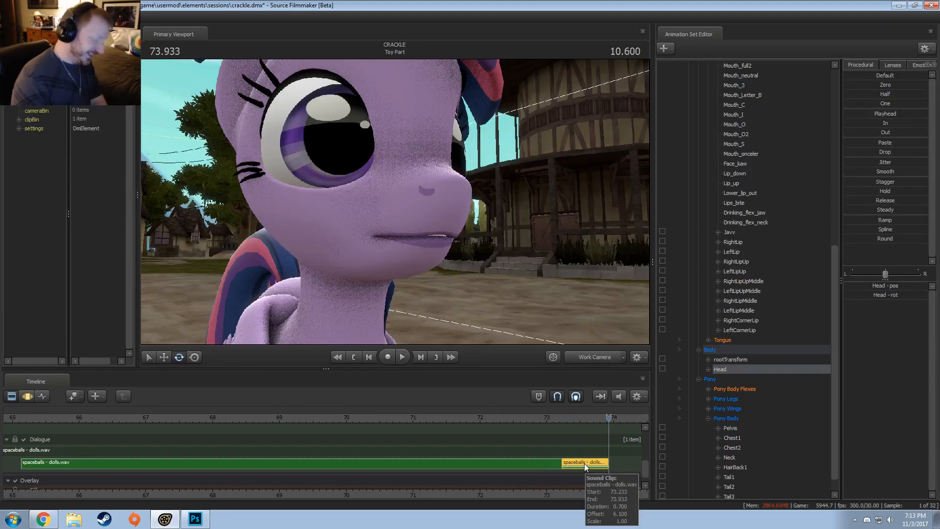
pyautogui.moveTo(378, 428); pyautogui.dragTo(357, 426, button='middle')
pyautogui.click(338, 417)
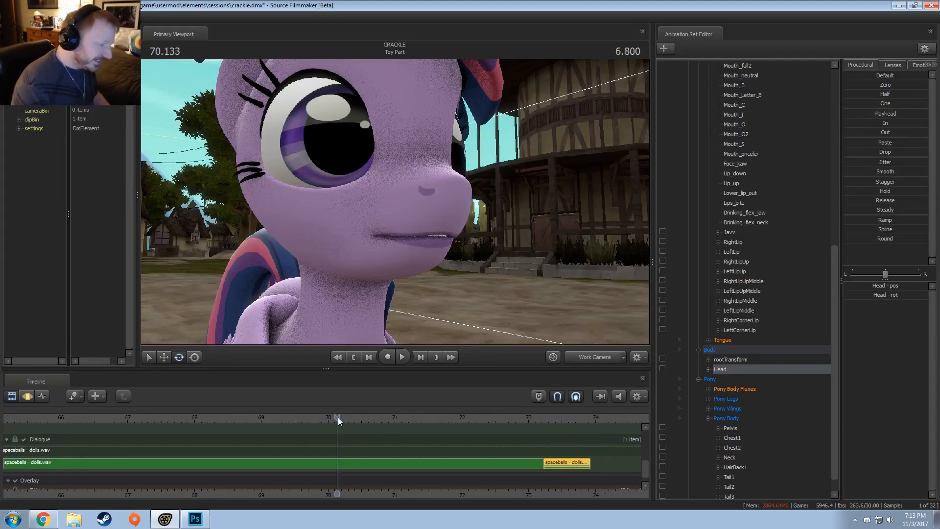
pyautogui.press('space')
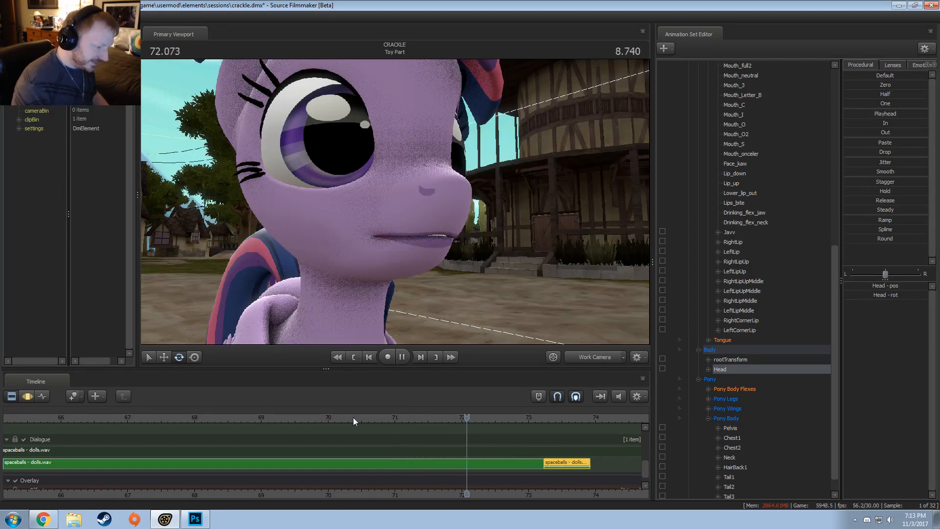
pyautogui.press('space')
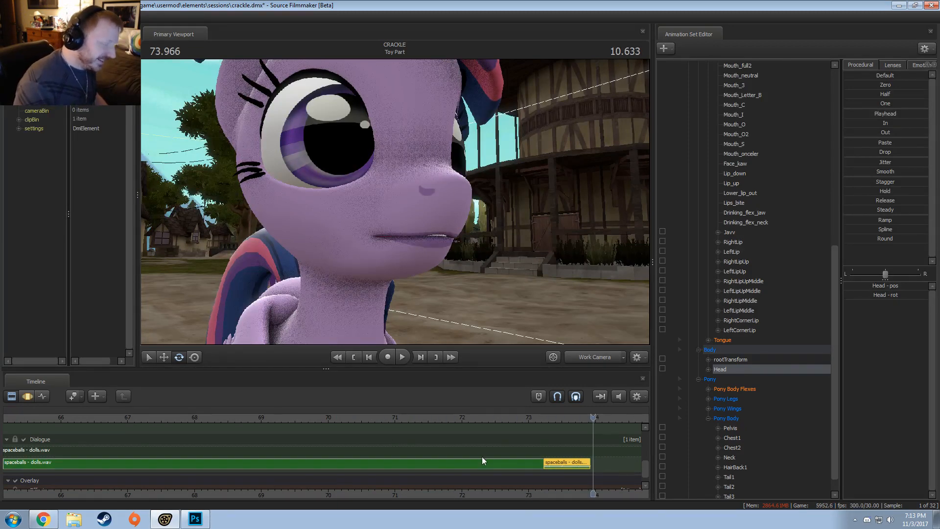
# Delete both duplicated sound clips from the Dialogue track, keeping the original clip
pyautogui.scroll(-4, 482, 457)
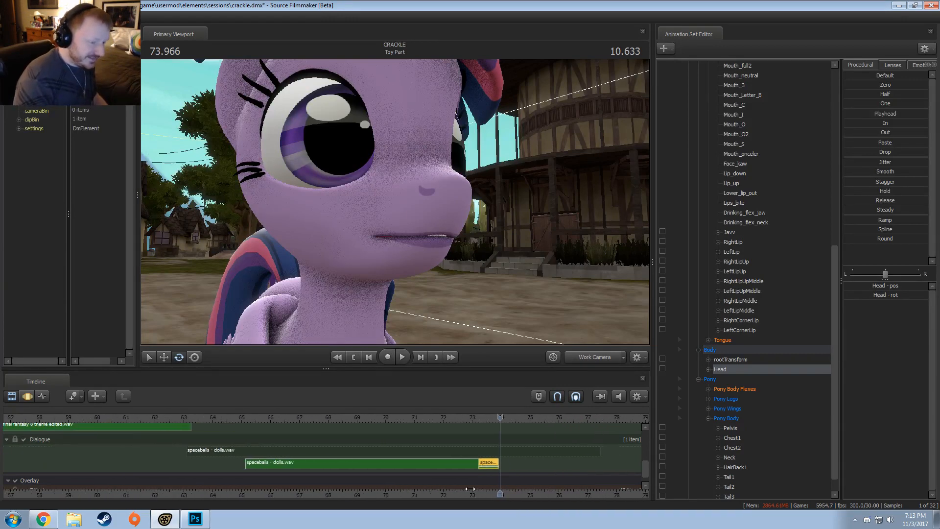
pyautogui.moveTo(492, 463); pyautogui.dragTo(456, 461, button='middle')
pyautogui.click(454, 463)
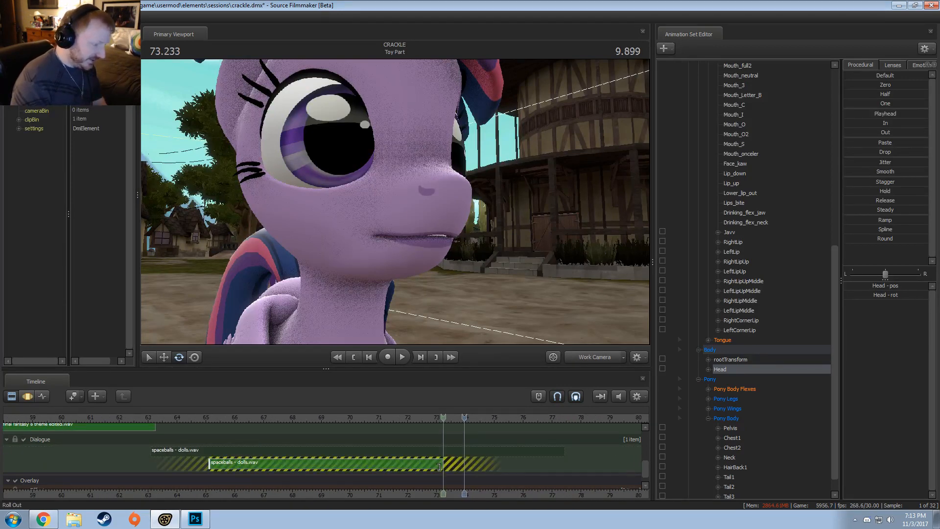
pyautogui.press('Delete')
# Unmute the original spaceballs - dolls.wav clip and play it from 69.333
pyautogui.moveTo(387, 415); pyautogui.dragTo(331, 417)
pyautogui.click(284, 452)
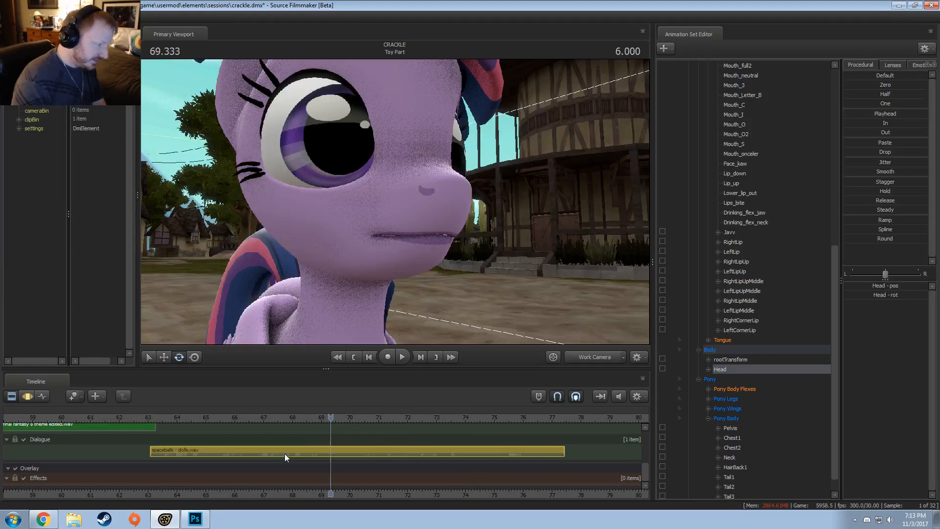
pyautogui.rightClick(284, 452)
pyautogui.moveTo(304, 348)
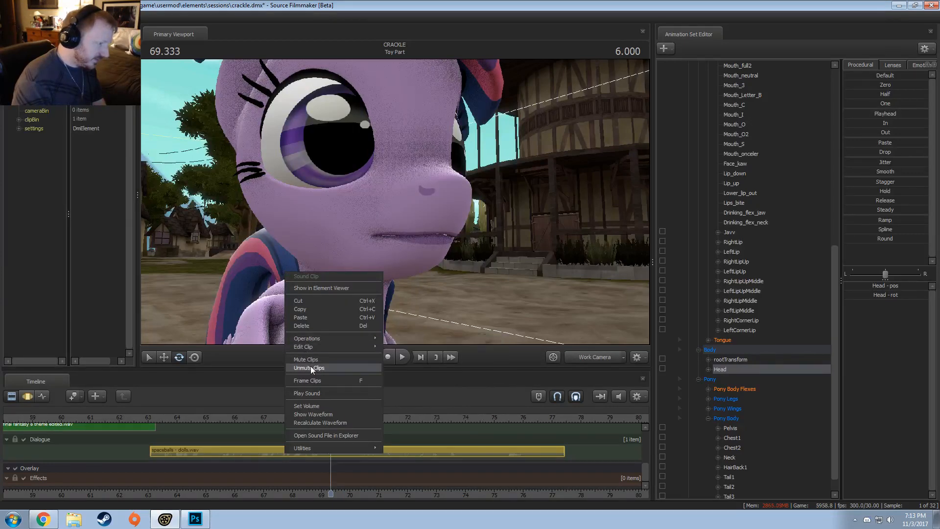
pyautogui.click(311, 367)
pyautogui.press('space')
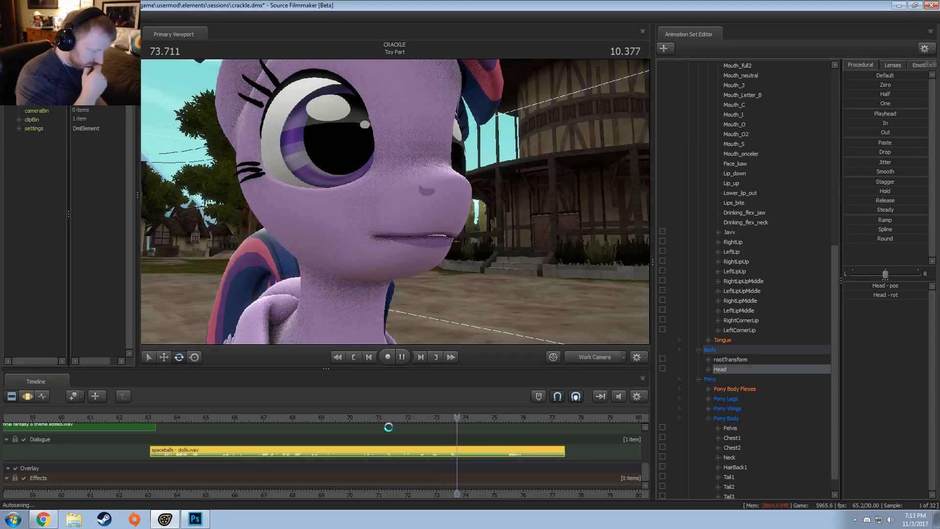
pyautogui.press('space')
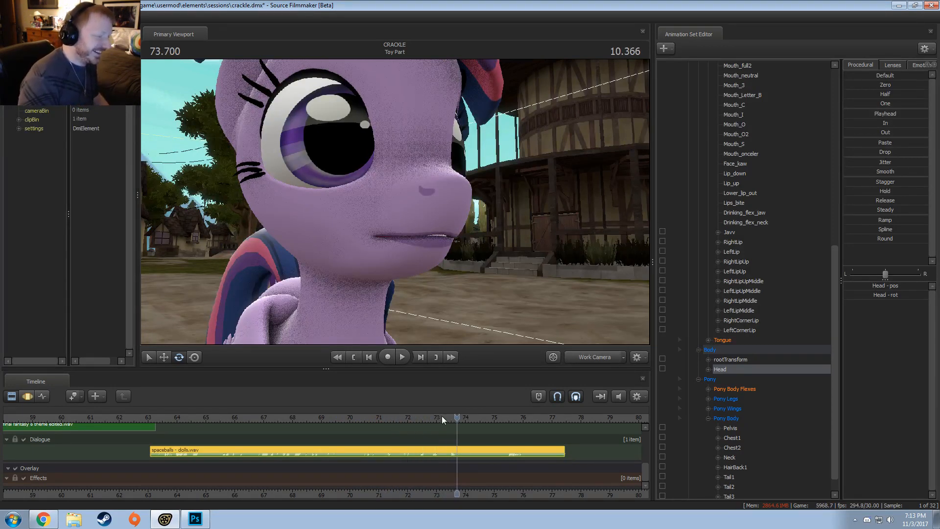
# Listen to the original dialogue from 73.433, and replay the section from just before 71.6
pyautogui.moveTo(442, 416); pyautogui.dragTo(449, 418)
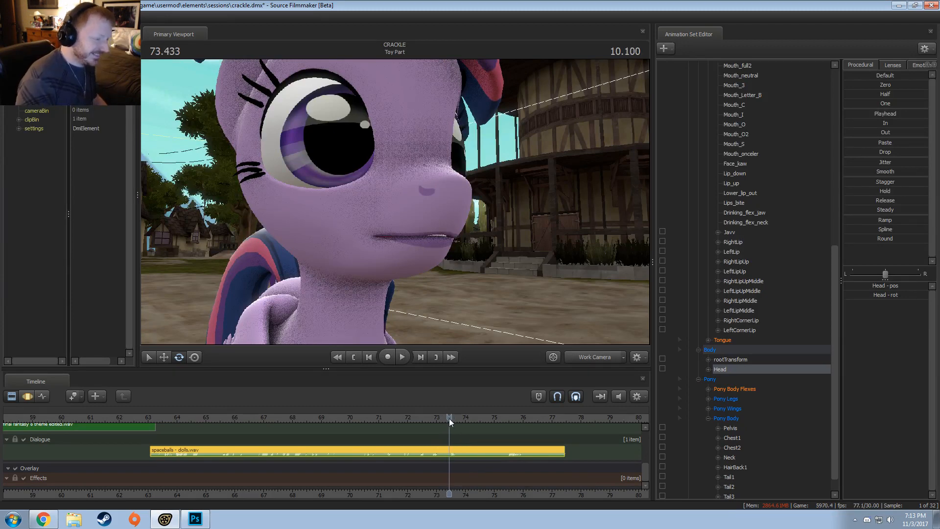
pyautogui.press('space')
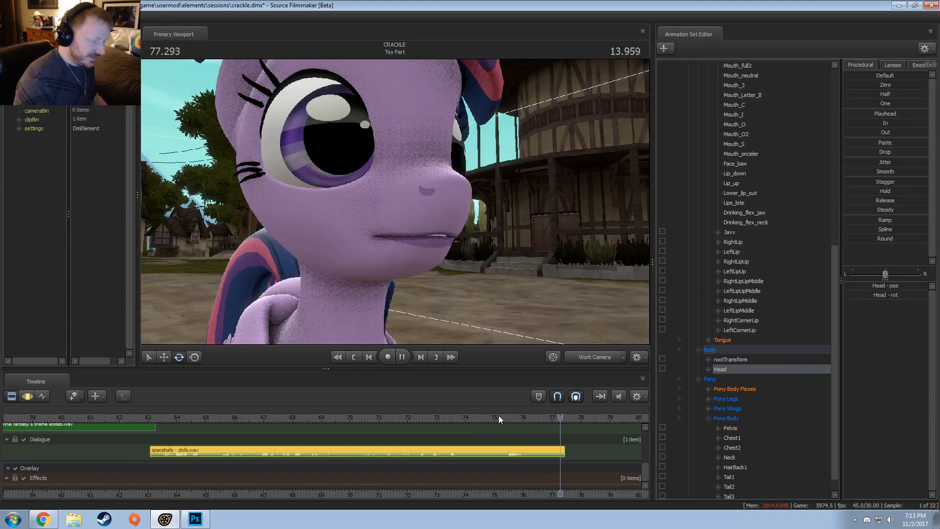
pyautogui.click(478, 418)
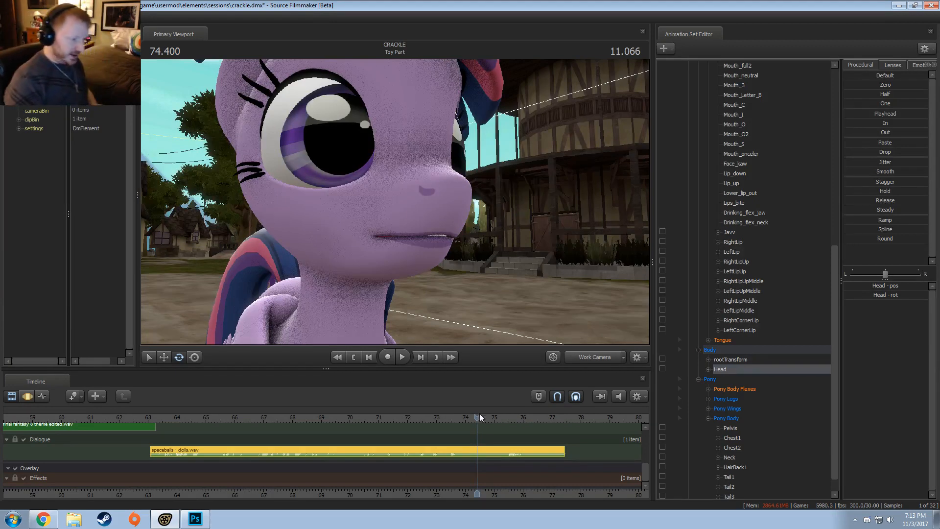
pyautogui.click(436, 419)
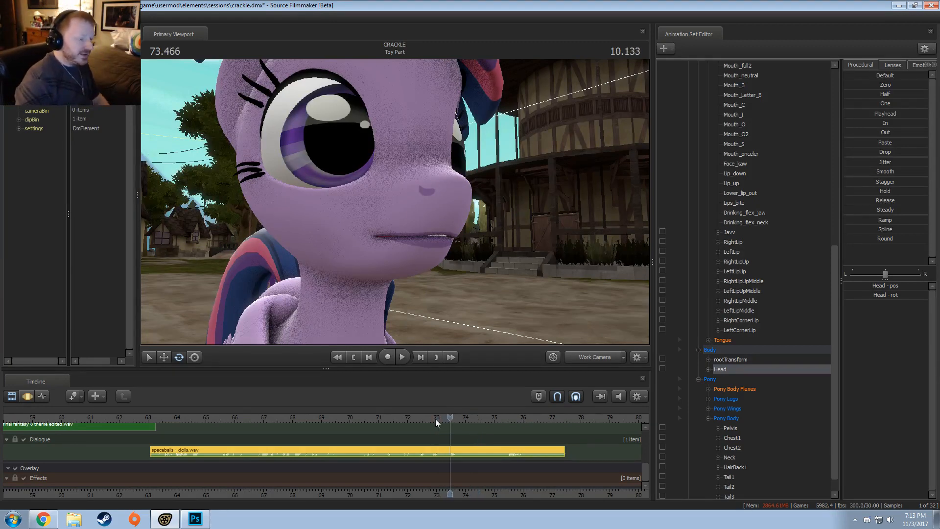
pyautogui.click(396, 417)
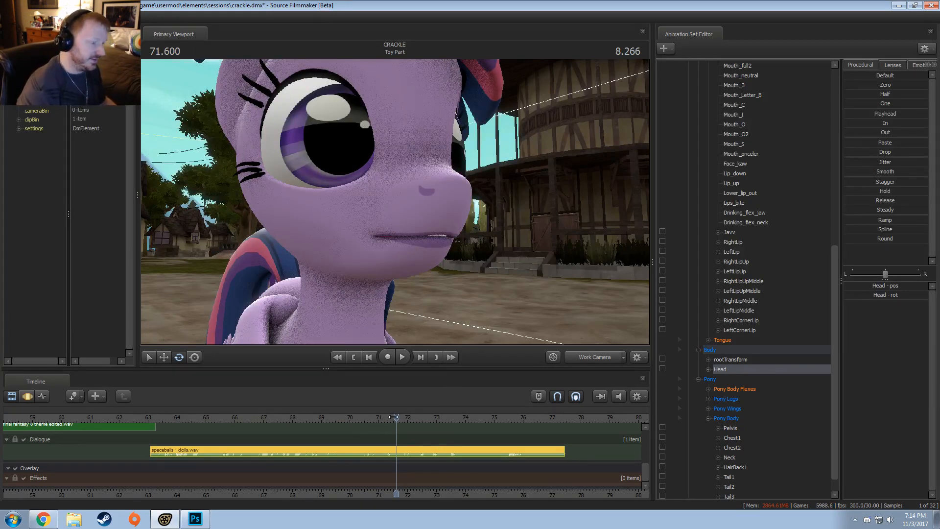
pyautogui.moveTo(393, 417); pyautogui.dragTo(386, 417)
pyautogui.press('space')
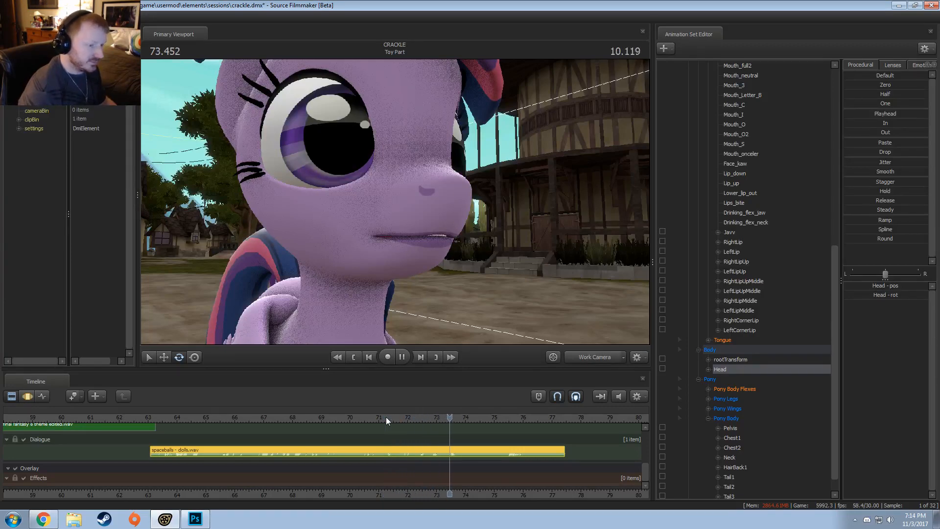
pyautogui.press('space')
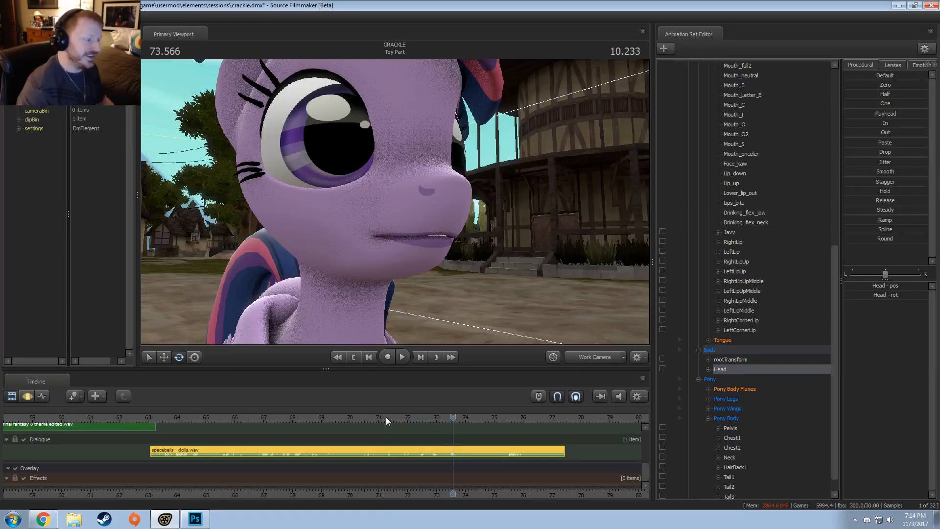
# Replay the earlier part of the dialogue, starting from near the beginning of the clip, against the mouth animation
pyautogui.moveTo(262, 417); pyautogui.dragTo(240, 418)
pyautogui.press('space')
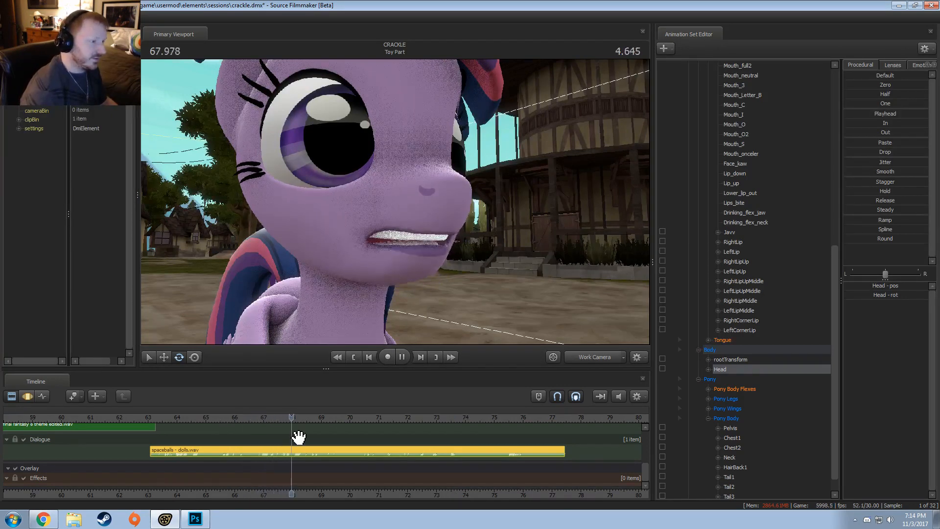
pyautogui.press('space')
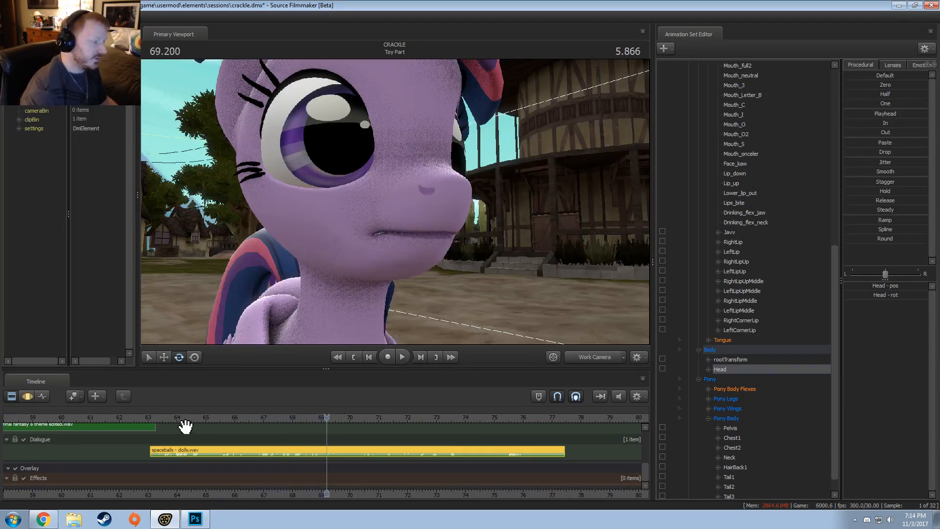
pyautogui.click(167, 417)
pyautogui.press('space')
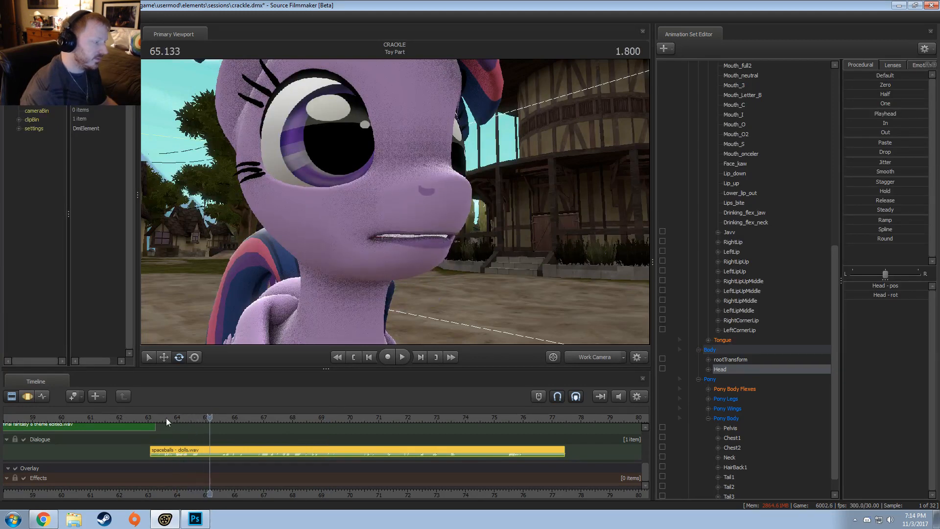
pyautogui.click(166, 417)
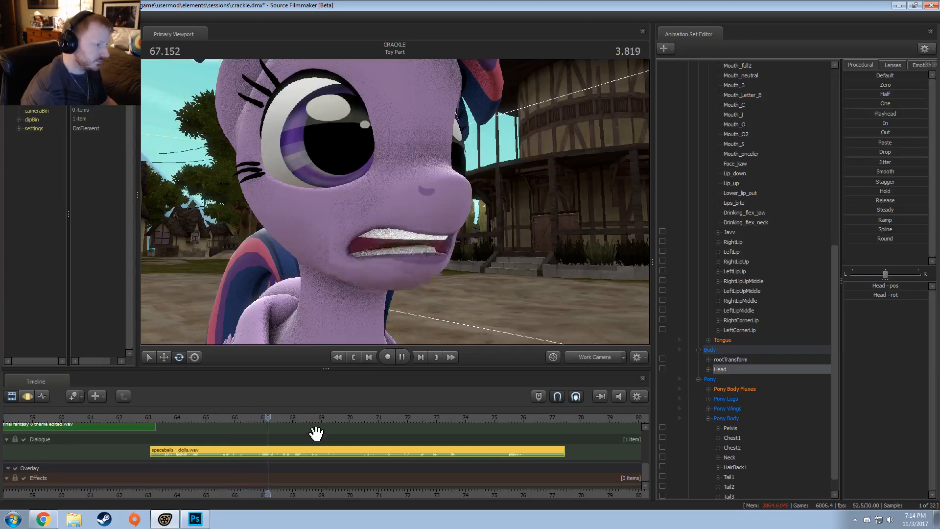
pyautogui.press('space')
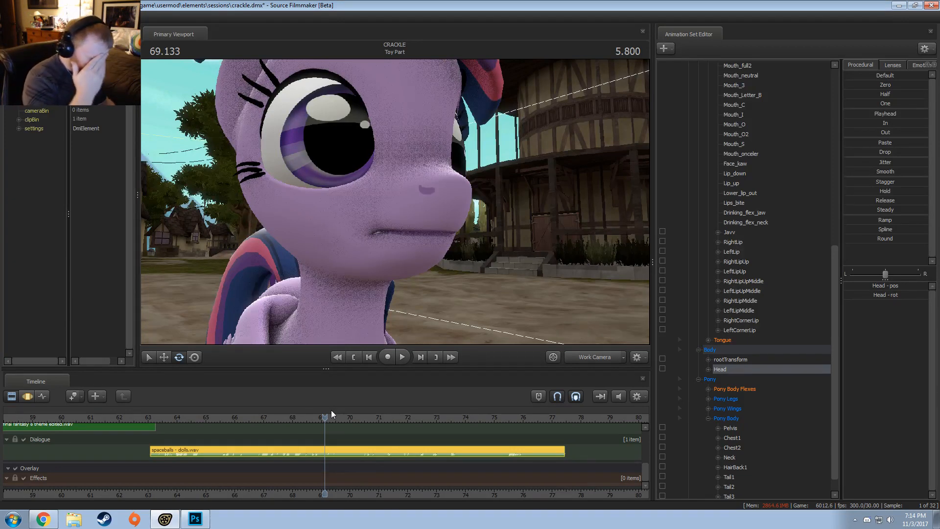
# Set the playhead to 71.366 and frame a close side view of the pony's mouth
pyautogui.moveTo(325, 417); pyautogui.dragTo(360, 437)
pyautogui.press('space')
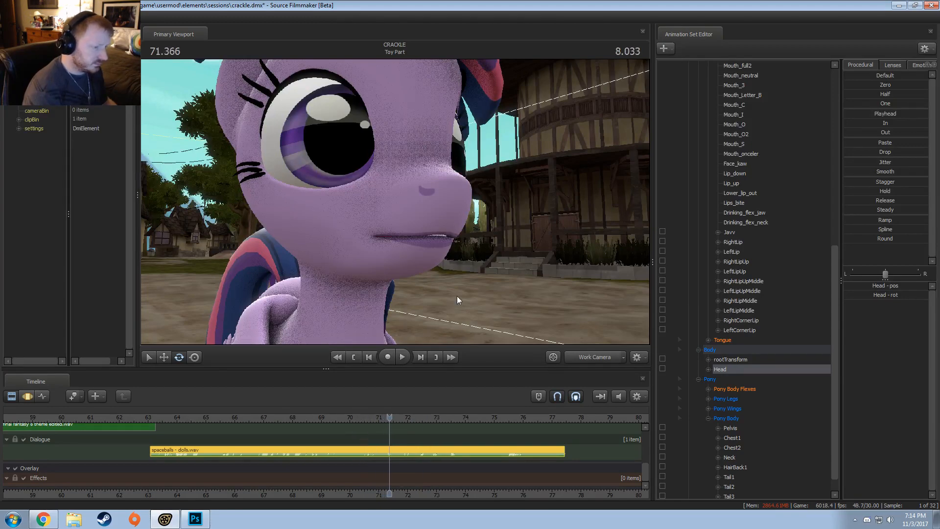
pyautogui.keyDown('alt'); pyautogui.moveTo(457, 296); pyautogui.dragTo(610, 297); pyautogui.keyUp('alt')
pyautogui.moveTo(395, 202)
pyautogui.keyDown('alt'); pyautogui.mouseDown(button='right')
pyautogui.moveTo(431, 202)
pyautogui.moveTo(395, 202)
pyautogui.mouseUp(button='right'); pyautogui.keyUp('alt')
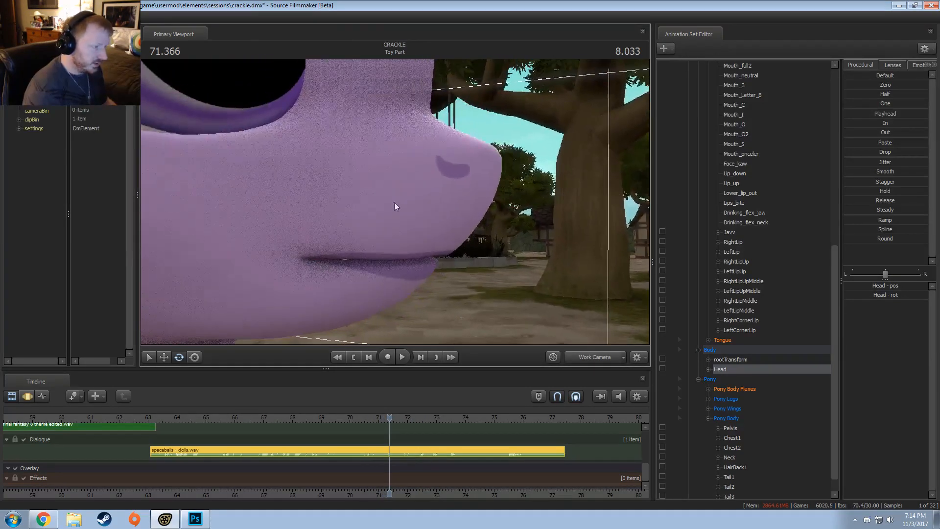
# Switch the timeline to the Motion Editor and select the Lower Face control group of vn_twilightalicorn_enh1
pyautogui.press('F3')
pyautogui.press('F2')
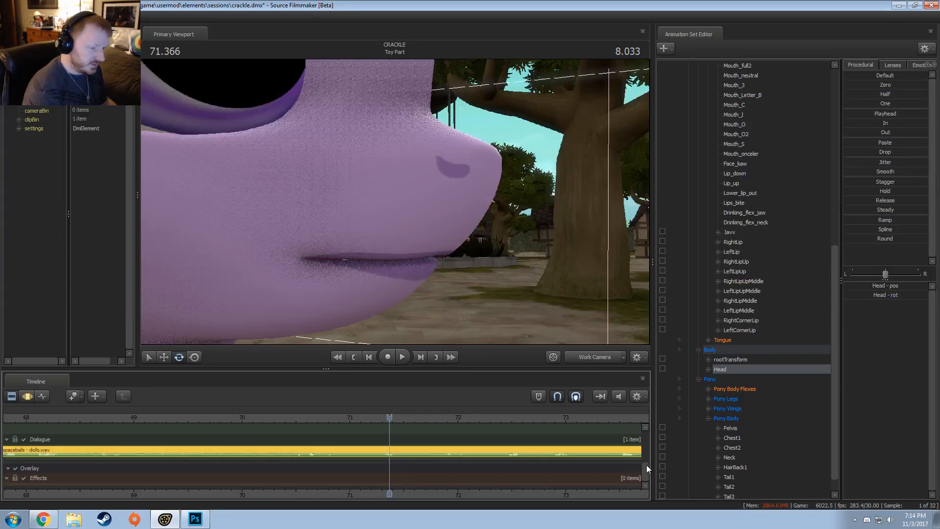
pyautogui.scroll(3, 612, 468)
pyautogui.press('F3')
pyautogui.scroll(5, 406, 466)
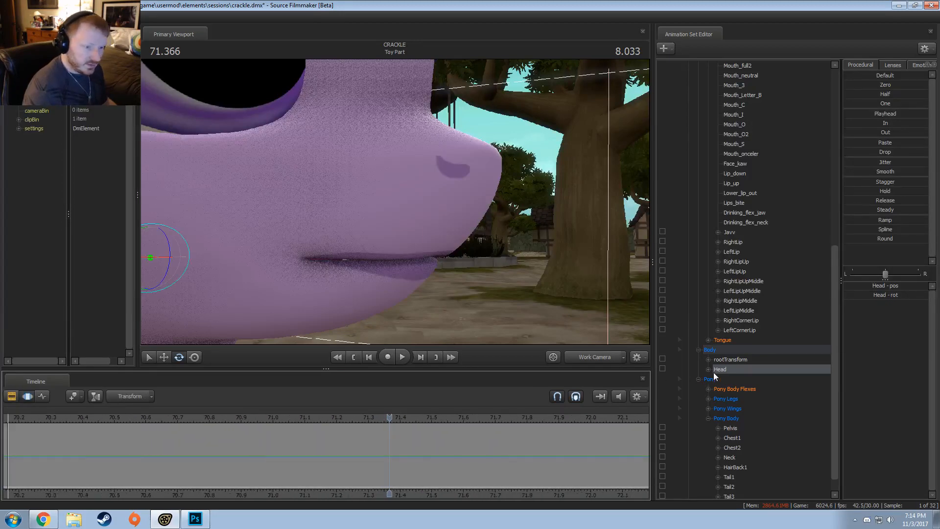
pyautogui.scroll(10, 745, 401)
pyautogui.click(722, 146)
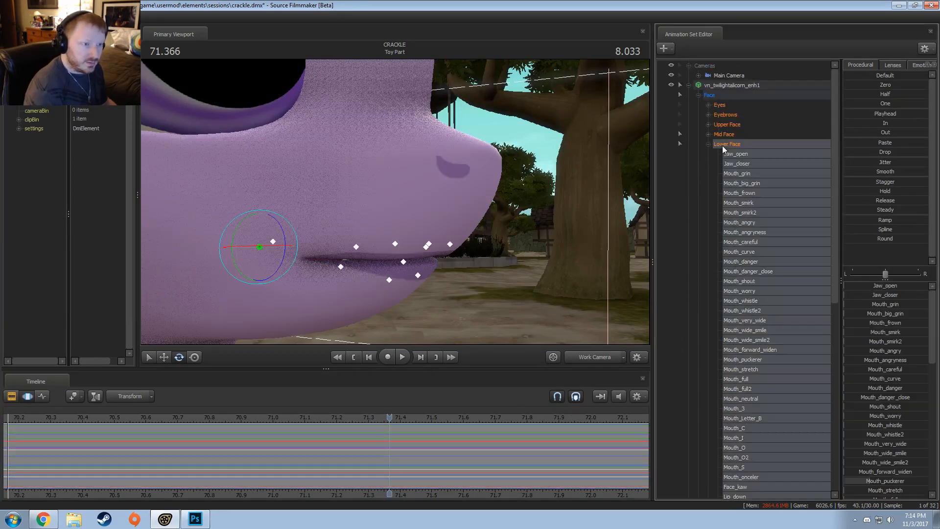
# Replay the dialogue from about 69.2 and listen for the start of the next word near 70.5
pyautogui.moveTo(172, 456); pyautogui.dragTo(114, 464)
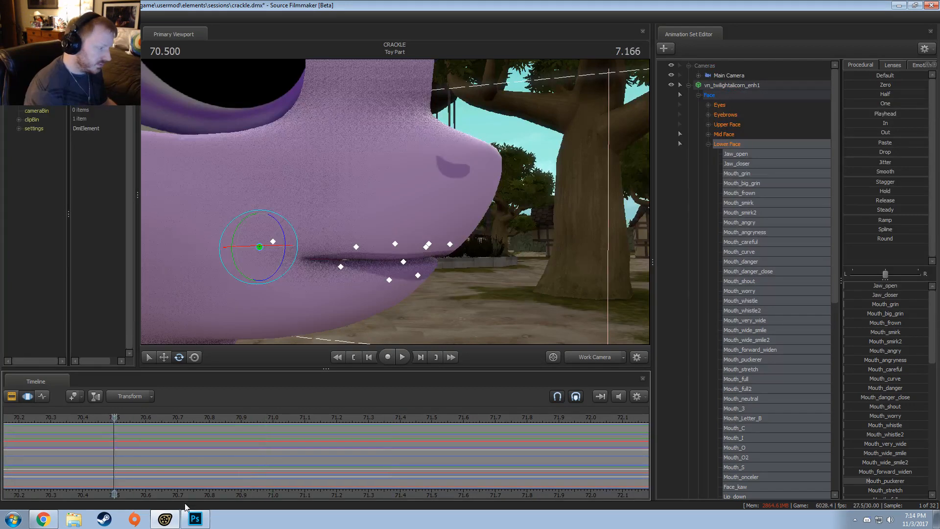
pyautogui.moveTo(200, 490); pyautogui.dragTo(298, 490, button='middle')
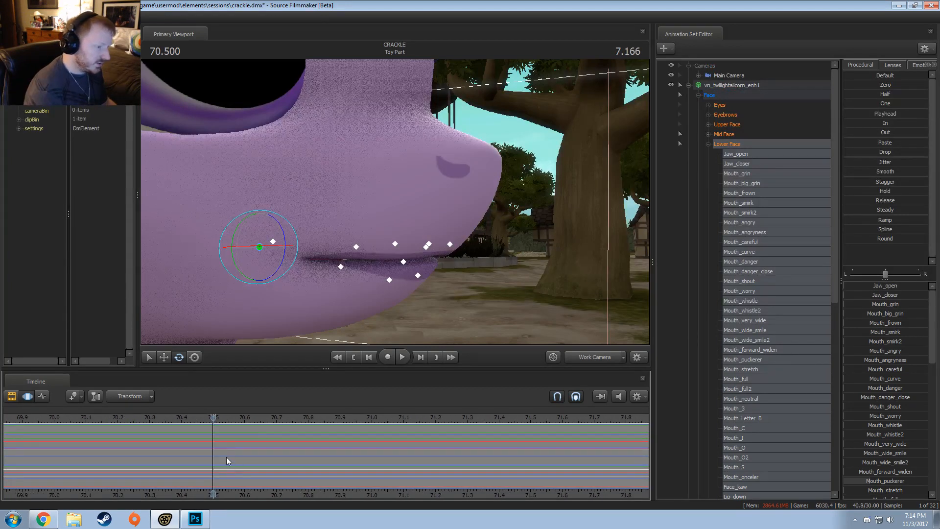
pyautogui.scroll(-3, 261, 468)
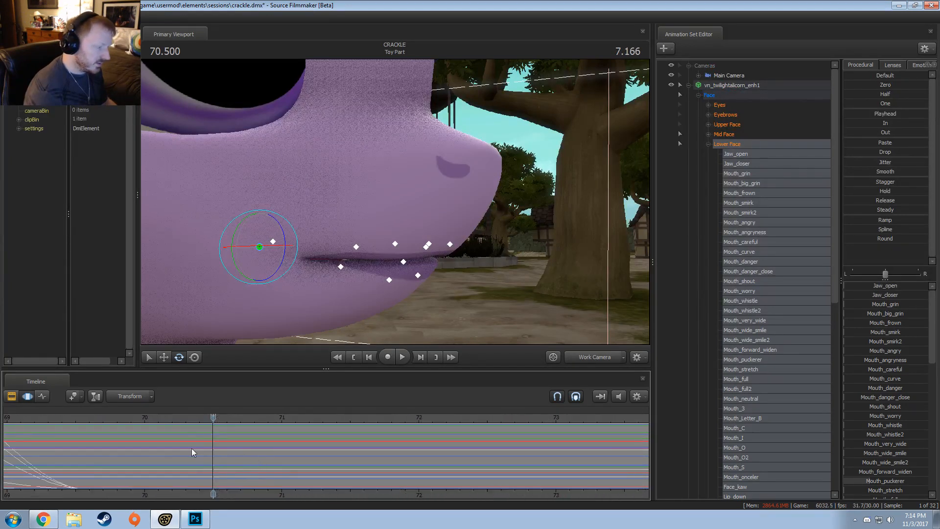
pyautogui.moveTo(193, 449)
pyautogui.mouseDown()
pyautogui.moveTo(179, 447)
pyautogui.moveTo(226, 452)
pyautogui.moveTo(159, 455)
pyautogui.moveTo(181, 451)
pyautogui.mouseUp()
pyautogui.click(31, 414)
pyautogui.press('space')
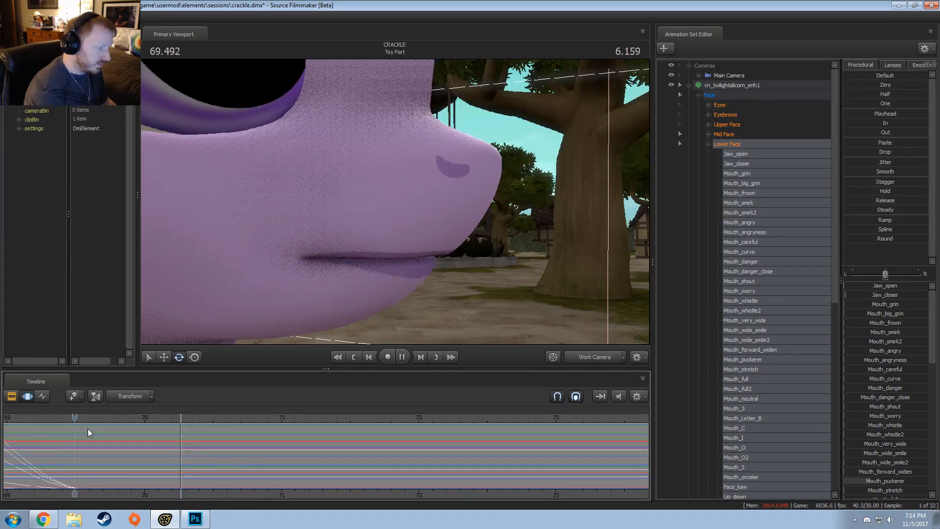
pyautogui.press('space')
pyautogui.press('space')
pyautogui.press('space')
pyautogui.moveTo(215, 463)
pyautogui.mouseDown()
pyautogui.moveTo(194, 459)
pyautogui.moveTo(220, 463)
pyautogui.mouseUp()
pyautogui.keyDown('shift'); pyautogui.click(222, 462); pyautogui.keyUp('shift')
pyautogui.keyDown('shift'); pyautogui.scroll(3, 222, 462); pyautogui.keyUp('shift')
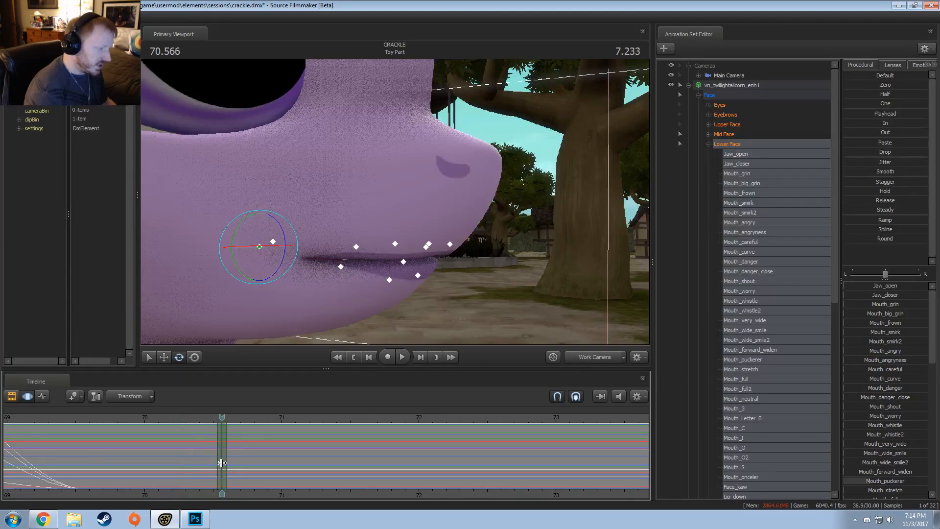
pyautogui.moveTo(864, 282); pyautogui.dragTo(873, 298)
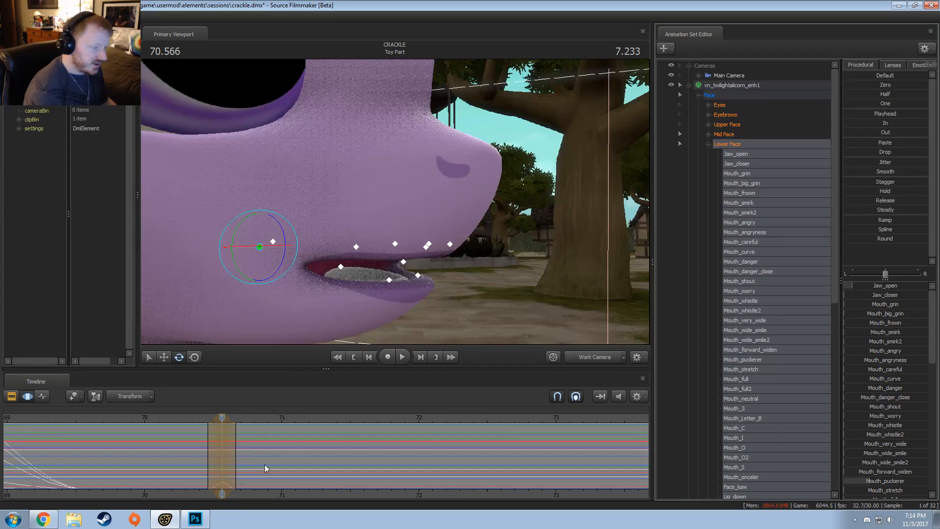
pyautogui.hotkey('ctrl', 'z')
# Place a short time selection from about 70.47 to 70.6 around 70.533 and raise Jaw_open slightly to part the lips
pyautogui.moveTo(265, 485); pyautogui.dragTo(362, 482, button='middle')
pyautogui.scroll(3, 340, 475)
pyautogui.scroll(-1, 311, 473)
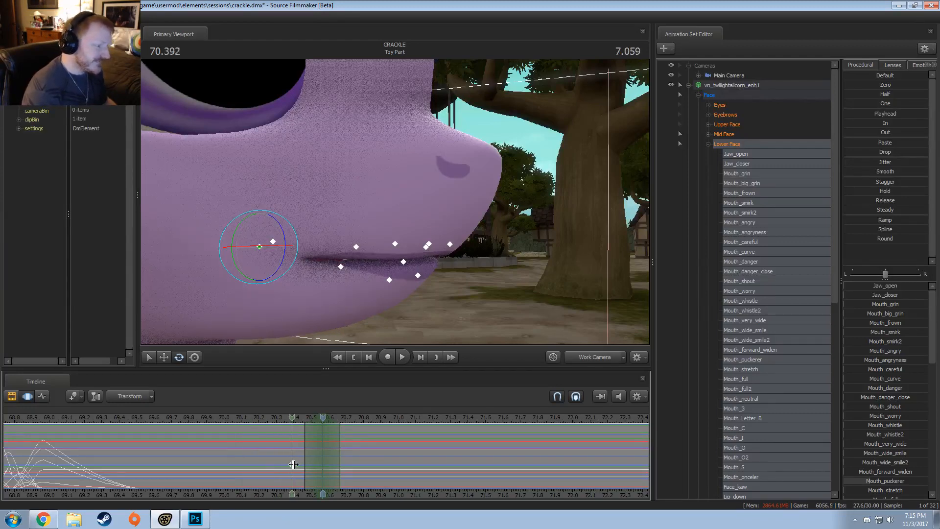
pyautogui.keyDown('shift'); pyautogui.click(317, 461); pyautogui.keyUp('shift')
pyautogui.keyDown('shift'); pyautogui.scroll(2, 318, 460); pyautogui.keyUp('shift')
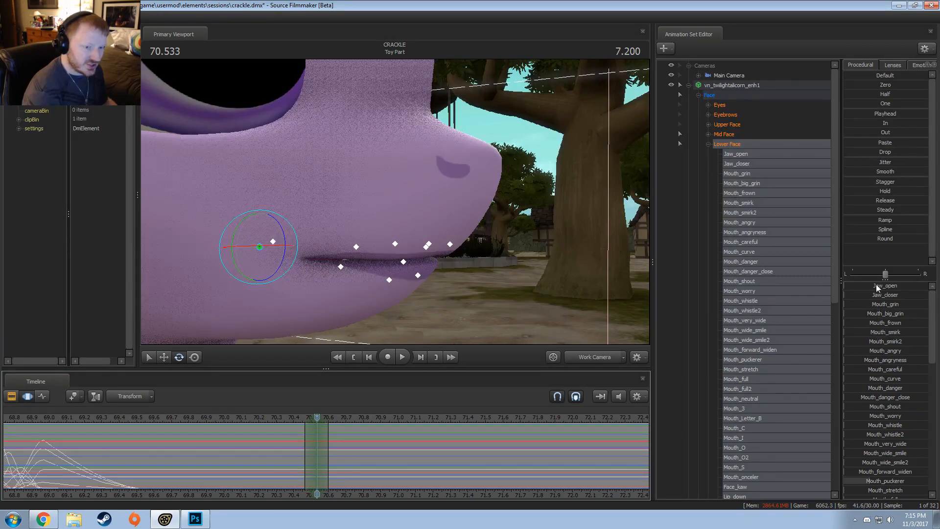
pyautogui.moveTo(877, 284); pyautogui.dragTo(891, 416)
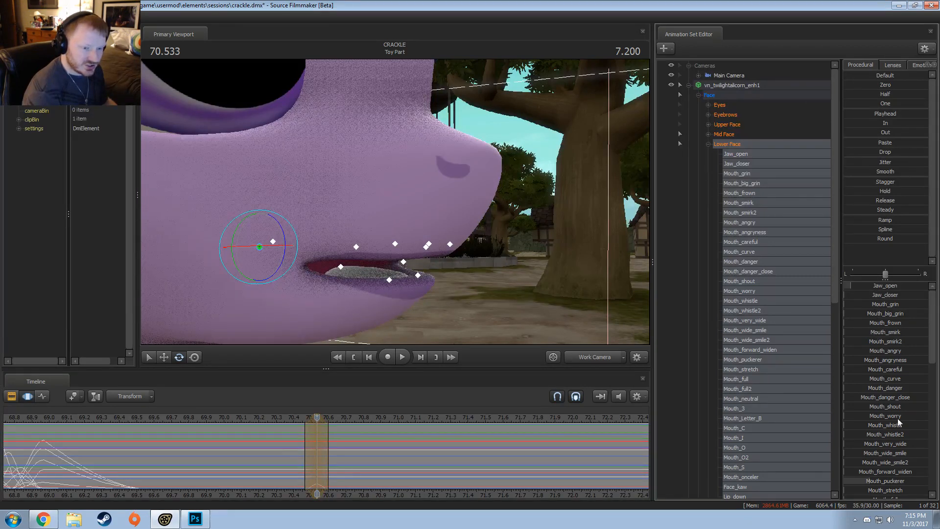
pyautogui.scroll(-3, 892, 471)
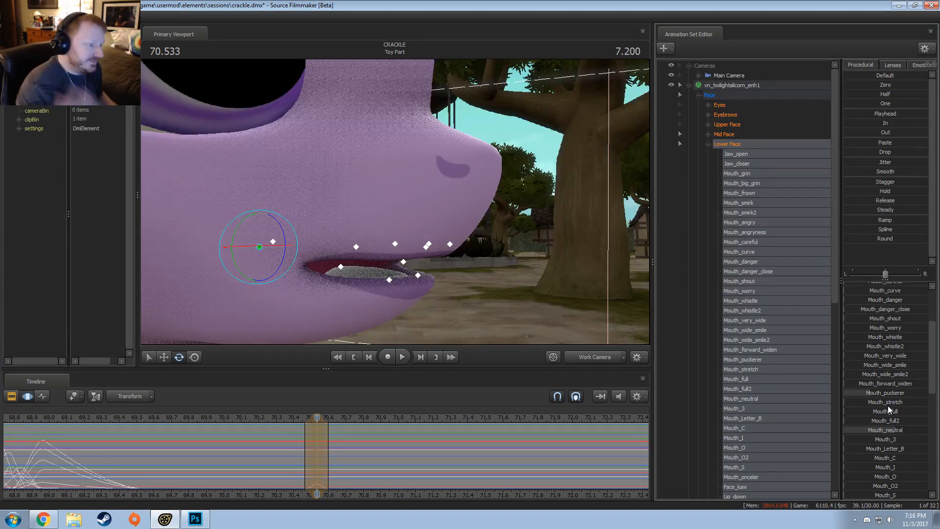
# Zoom in on the time selection and scrub through the jaw opening around 70.5 to examine its timing
pyautogui.click(283, 422)
pyautogui.scroll(2, 289, 423)
pyautogui.scroll(1, 316, 455)
pyautogui.press('Right')
pyautogui.press('Right')
pyautogui.press('Right')
pyautogui.press('Right')
pyautogui.press('Right')
pyautogui.press('Right')
pyautogui.press('Right')
pyautogui.press('Right')
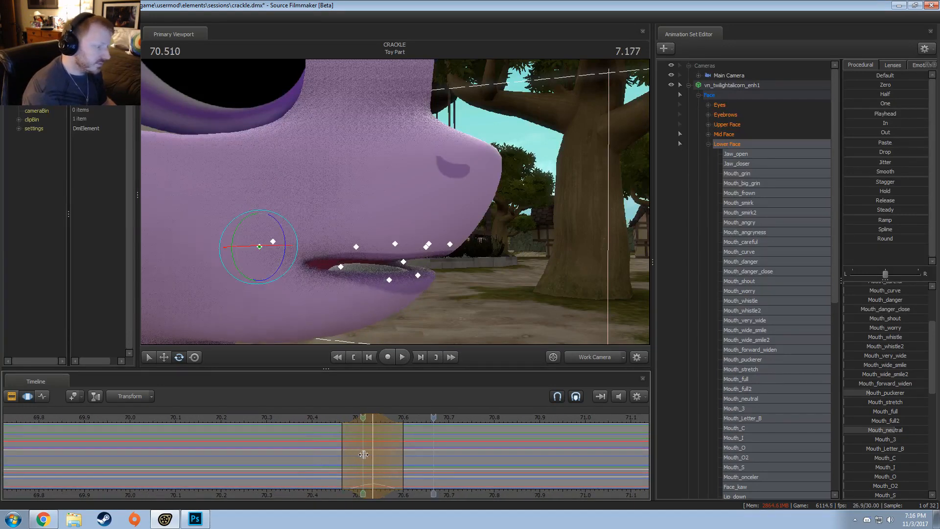
pyautogui.press('Left')
pyautogui.press('Left')
pyautogui.press('Left')
pyautogui.press('Left')
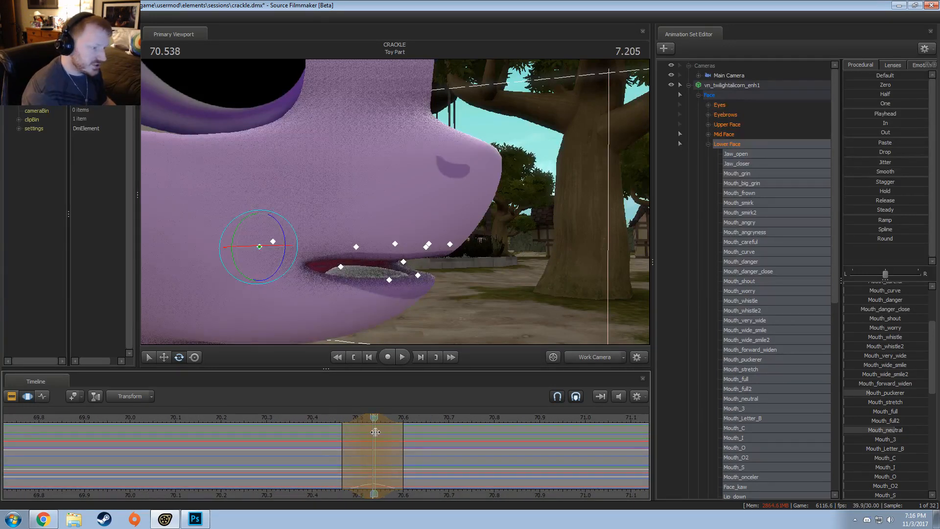
# Widen the time selection to about 70.4 to 70.63 and raise Jaw_closer, Mouth_grin and Mouth_shout at 70.533 to bare the teeth
pyautogui.moveTo(321, 436); pyautogui.dragTo(373, 422)
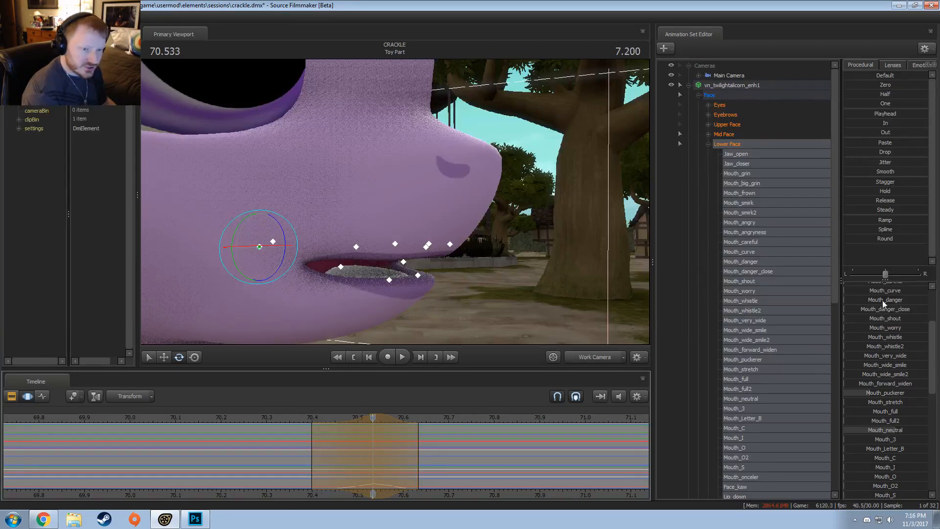
pyautogui.scroll(5, 883, 294)
pyautogui.moveTo(882, 293)
pyautogui.mouseDown()
pyautogui.moveTo(872, 293)
pyautogui.moveTo(910, 302)
pyautogui.moveTo(882, 301)
pyautogui.moveTo(878, 310)
pyautogui.mouseUp()
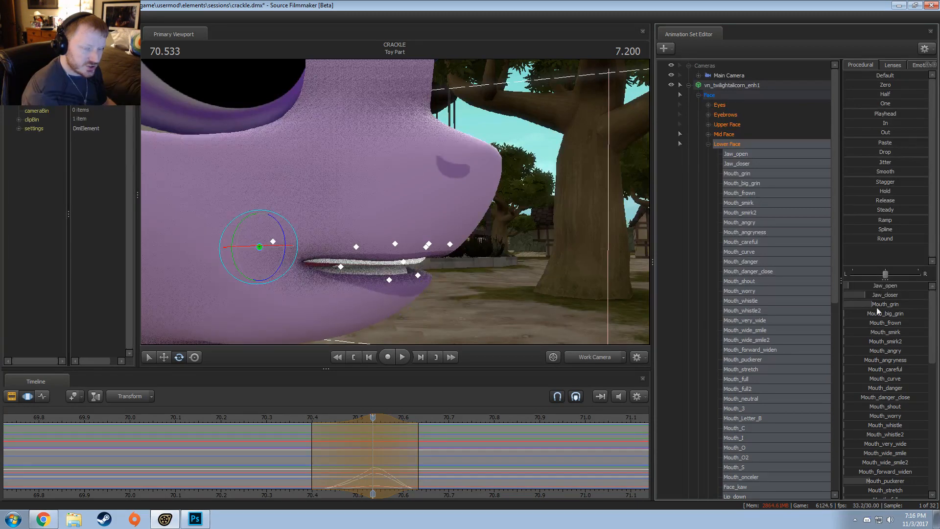
pyautogui.moveTo(886, 406); pyautogui.dragTo(894, 405)
pyautogui.moveTo(884, 297); pyautogui.dragTo(926, 296)
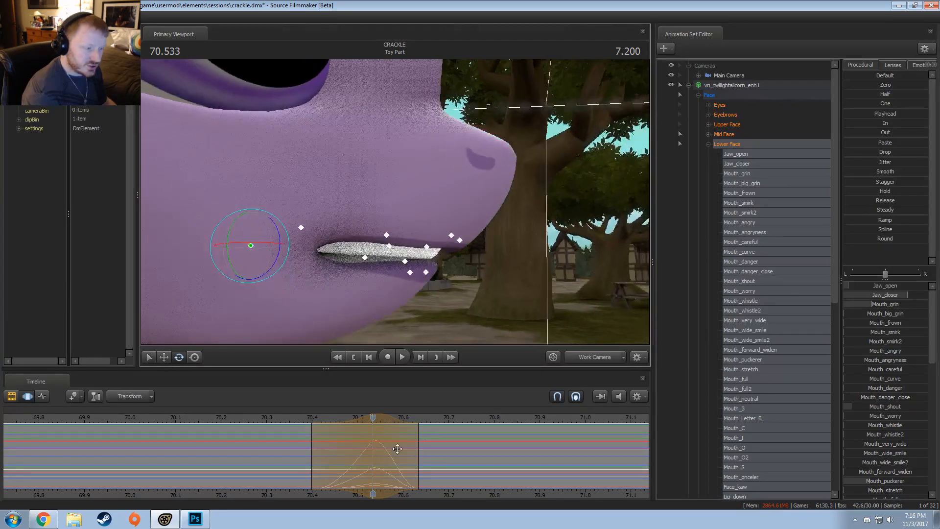
# Pose an open, tooth-showing mouth at 70.633 over about 70.53 to 70.73, raising Jaw_open, Jaw_closer and Mouth_grin
pyautogui.moveTo(397, 449)
pyautogui.mouseDown(button='middle')
pyautogui.moveTo(338, 453)
pyautogui.moveTo(407, 456)
pyautogui.moveTo(326, 456)
pyautogui.moveTo(343, 456)
pyautogui.mouseUp(button='middle')
pyautogui.moveTo(441, 447); pyautogui.dragTo(411, 457)
pyautogui.moveTo(495, 426); pyautogui.dragTo(341, 437, button='middle')
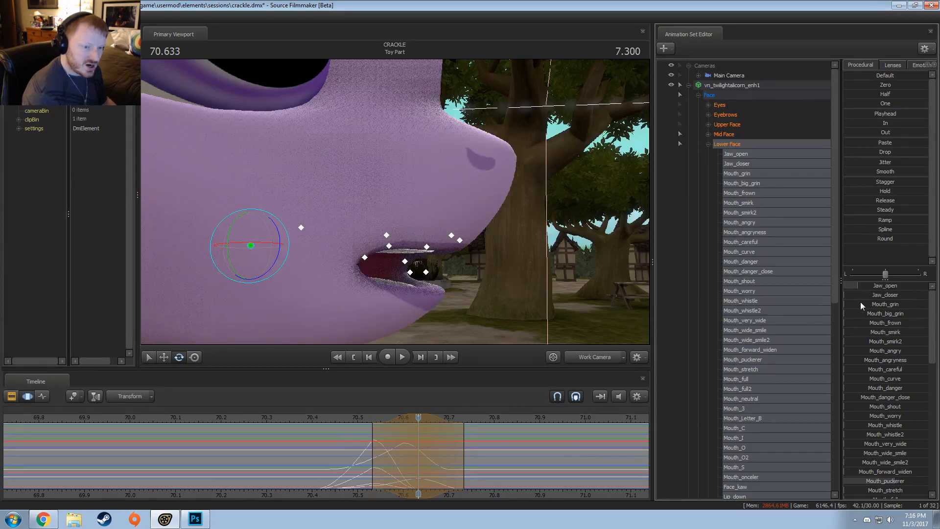
pyautogui.moveTo(860, 302); pyautogui.dragTo(894, 294)
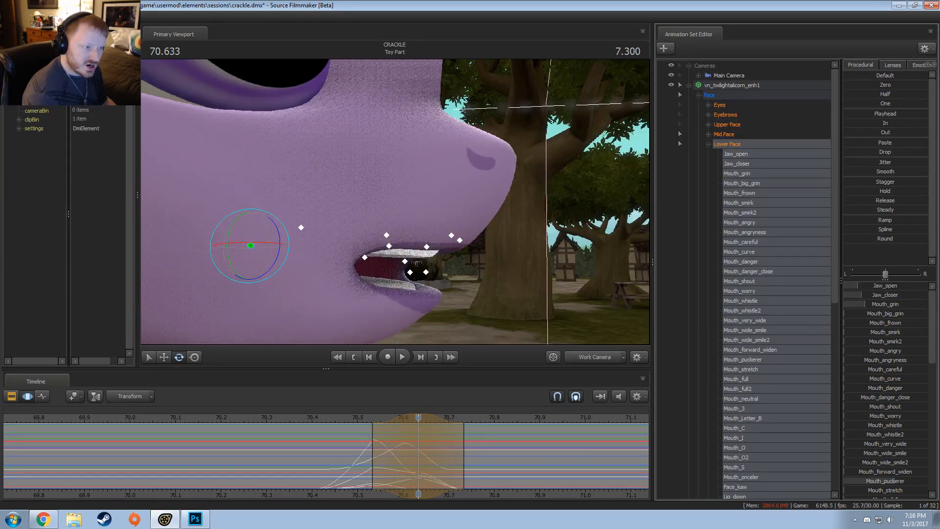
# Shift the open-mouth shape earlier and tighten its timing, undoing one unwanted adjustment, so it closes by about 70.633
pyautogui.moveTo(343, 418); pyautogui.dragTo(392, 418)
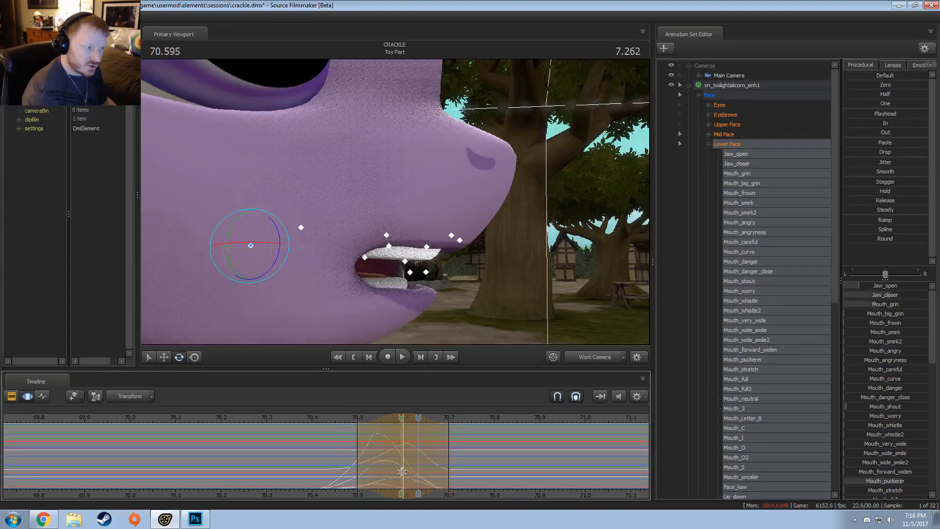
pyautogui.moveTo(427, 475); pyautogui.dragTo(420, 475)
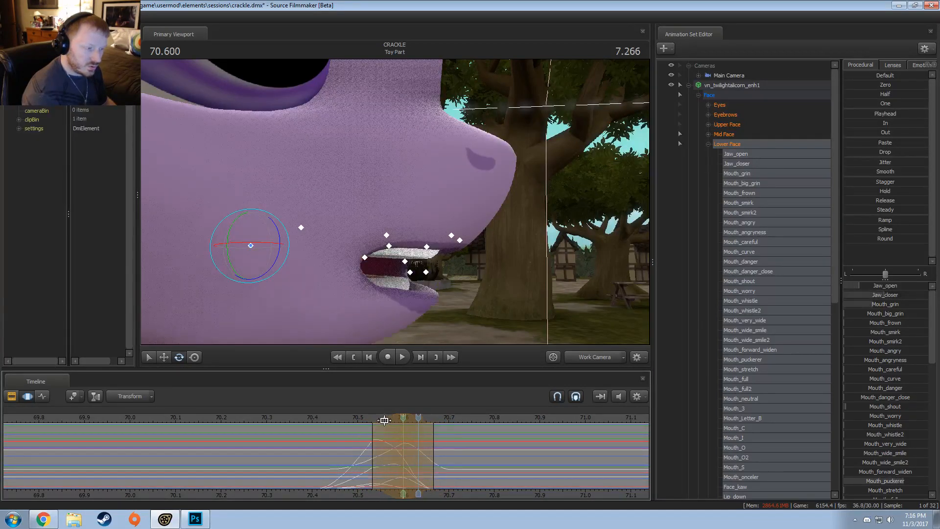
pyautogui.moveTo(386, 417); pyautogui.dragTo(401, 418)
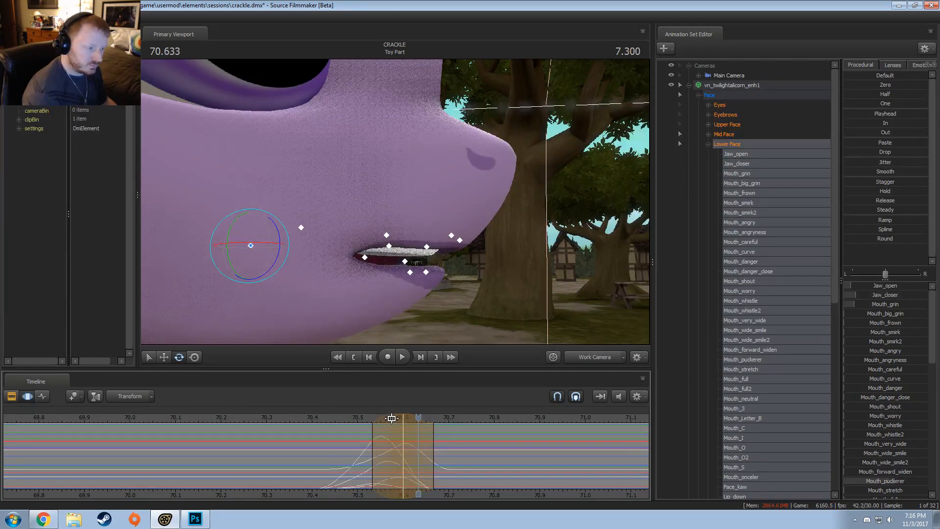
pyautogui.hotkey('ctrl', 'z')
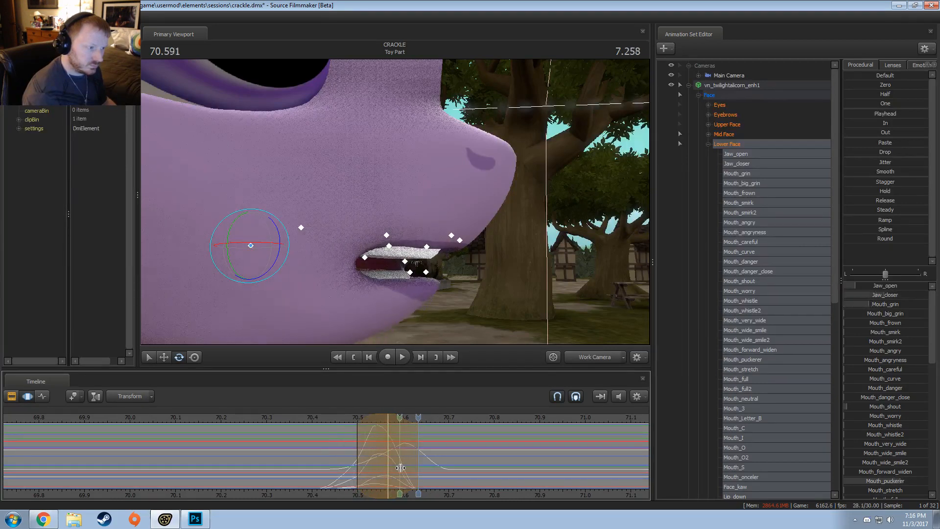
pyautogui.moveTo(418, 454); pyautogui.dragTo(434, 457)
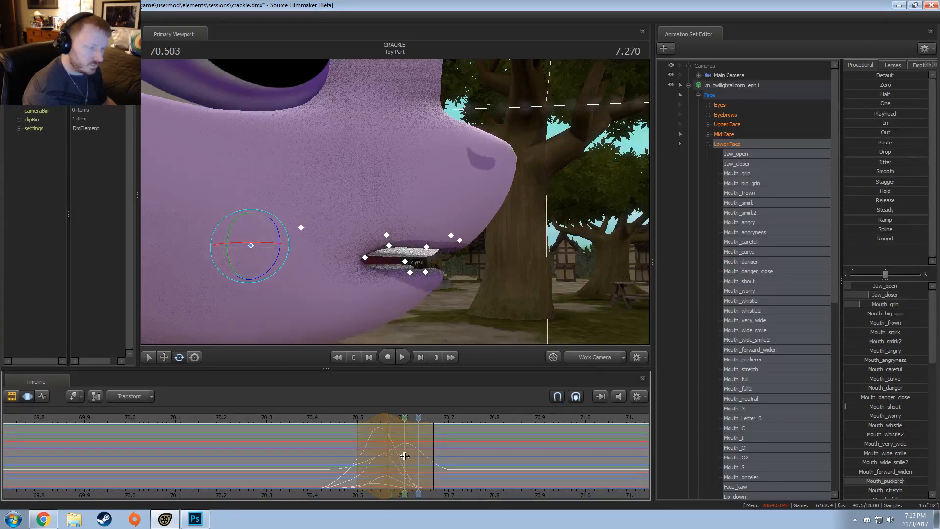
pyautogui.click(412, 456)
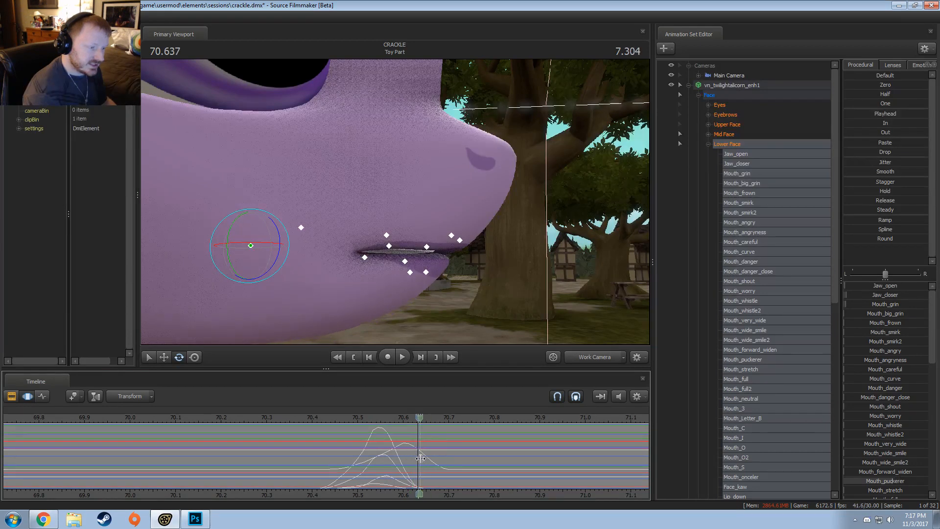
# Over about 70.57 to 70.7, shape clenched teeth at 70.633 by raising Jaw_closer, Mouth_grin and Mouth_shout and adjusting Mouth_puckerer
pyautogui.click(419, 457)
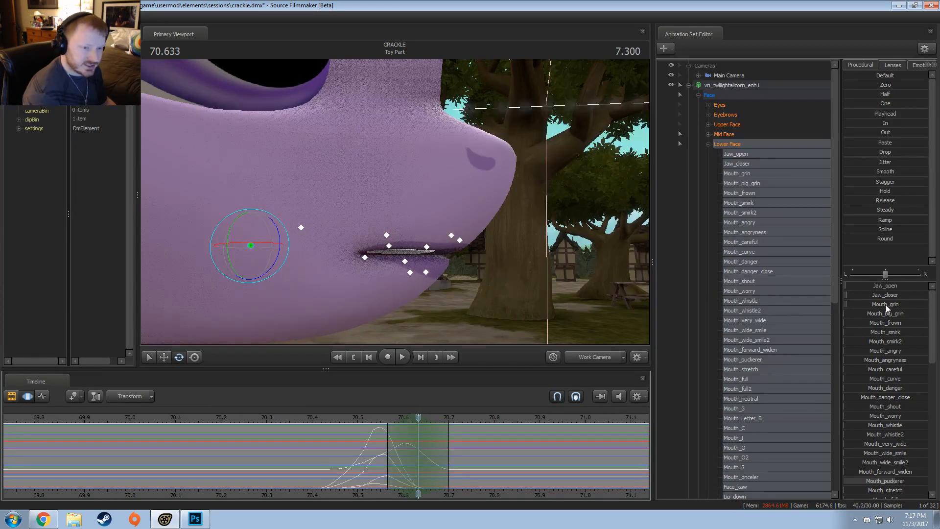
pyautogui.moveTo(889, 306)
pyautogui.mouseDown()
pyautogui.moveTo(909, 306)
pyautogui.moveTo(878, 296)
pyautogui.moveTo(900, 306)
pyautogui.mouseUp()
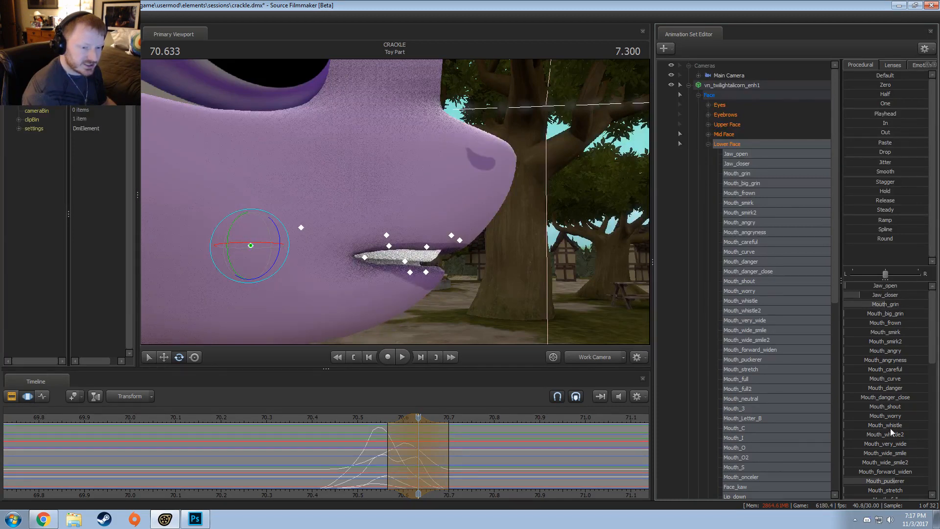
pyautogui.moveTo(892, 483); pyautogui.dragTo(879, 482)
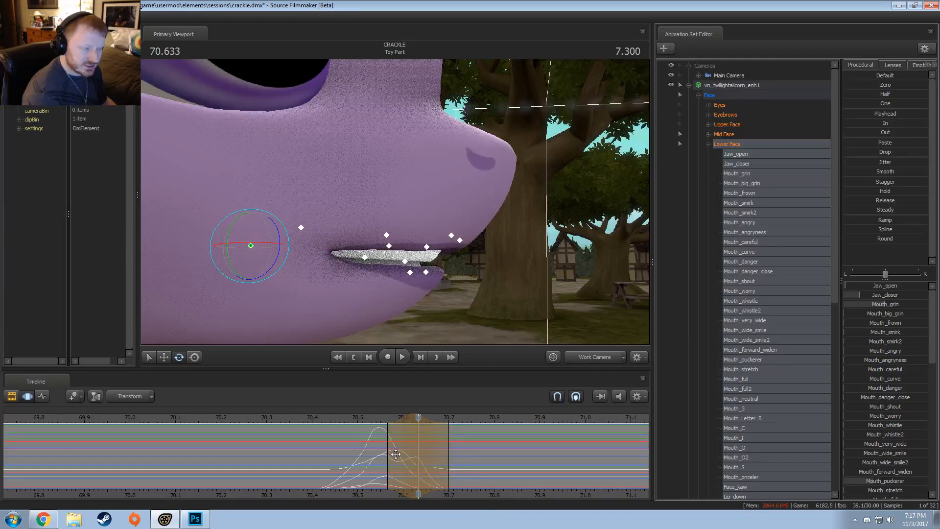
pyautogui.moveTo(901, 407); pyautogui.dragTo(906, 408)
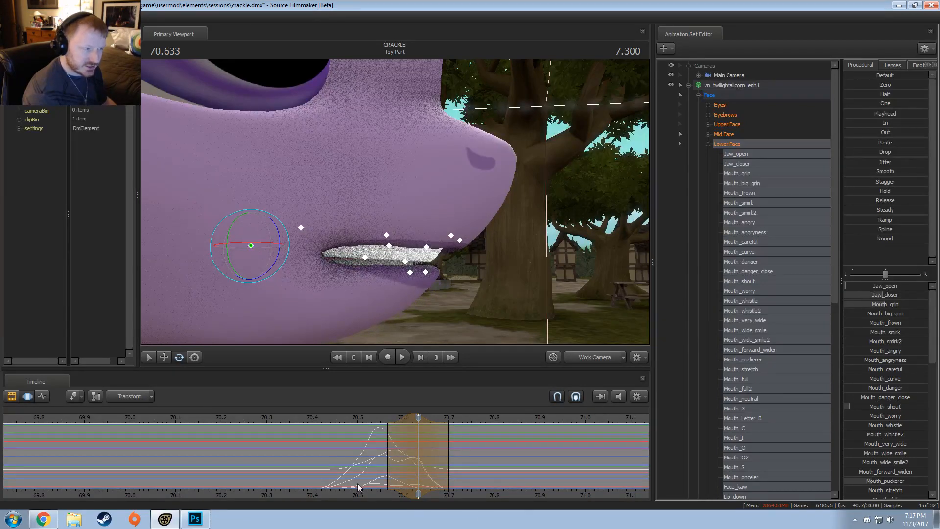
# Over about 70.6 to 70.8, form a rounded open mouth at 70.700 with Jaw_open, a little Mouth_O and Mouth_whistle2
pyautogui.click(411, 460)
pyautogui.moveTo(411, 461); pyautogui.dragTo(443, 463)
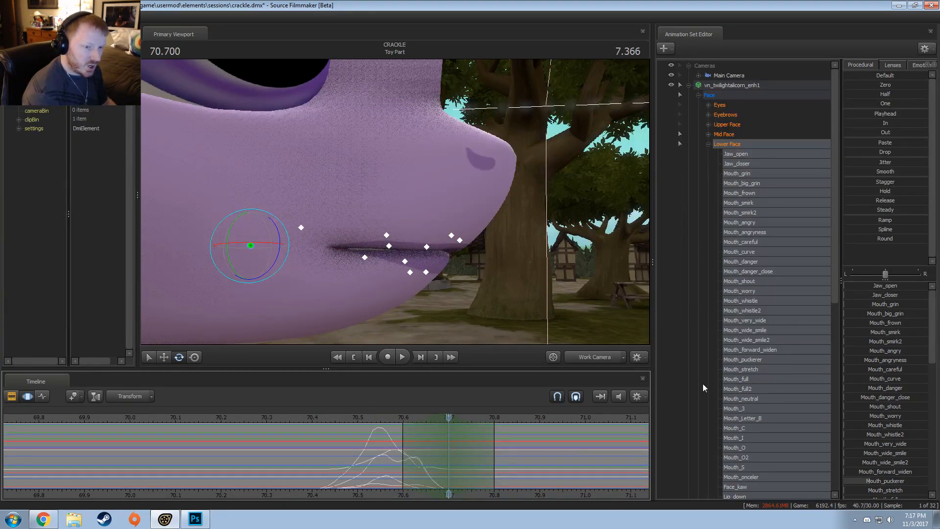
pyautogui.moveTo(866, 289); pyautogui.dragTo(857, 286)
pyautogui.scroll(-4, 897, 462)
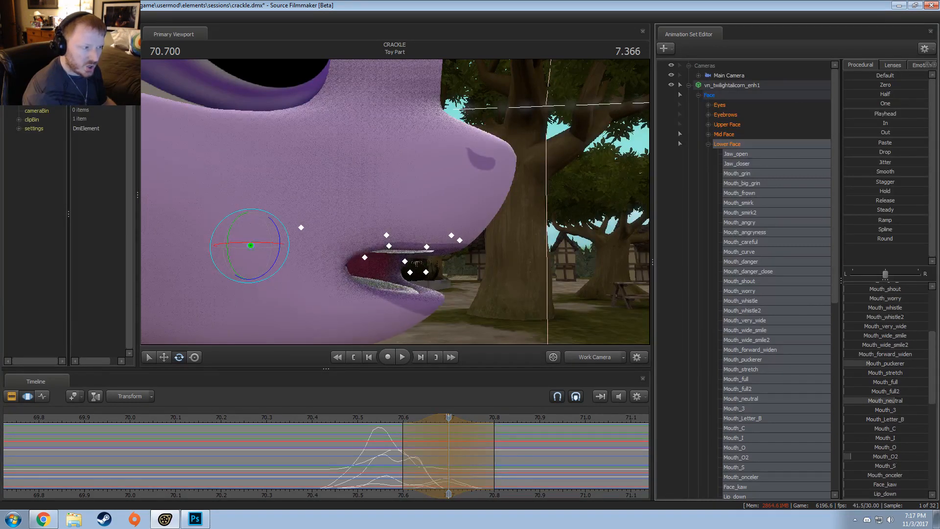
pyautogui.scroll(1, 887, 387)
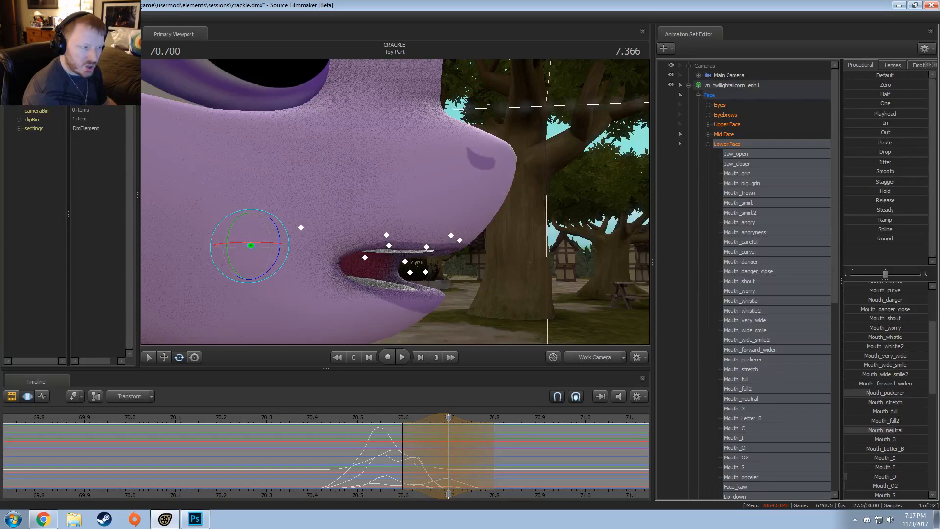
pyautogui.scroll(2, 877, 382)
pyautogui.scroll(-1, 898, 405)
pyautogui.moveTo(894, 343); pyautogui.dragTo(865, 346)
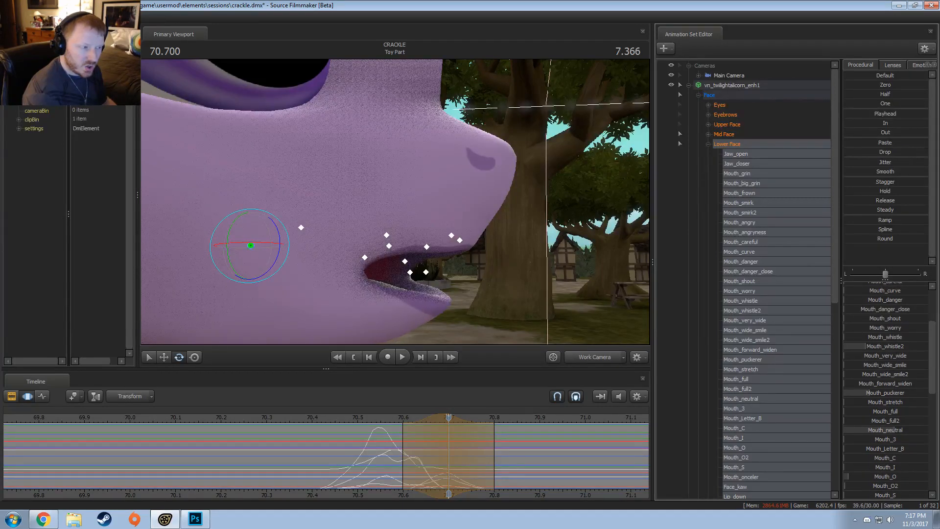
# Narrow the time selection to about 70.67 to 70.8 and raise Mouth_whistle2 and Mouth_puckerer at 70.733 to pucker the lips
pyautogui.moveTo(333, 450); pyautogui.dragTo(432, 477)
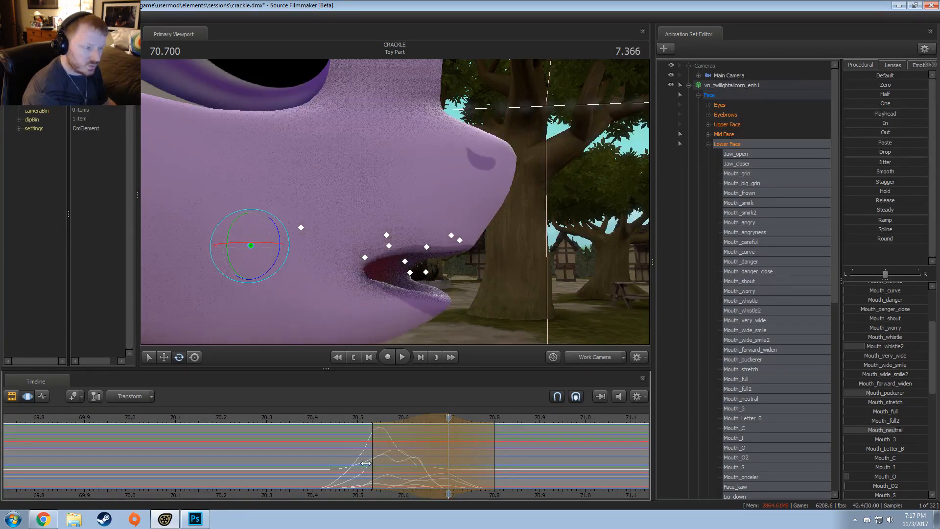
pyautogui.moveTo(371, 462); pyautogui.dragTo(469, 471)
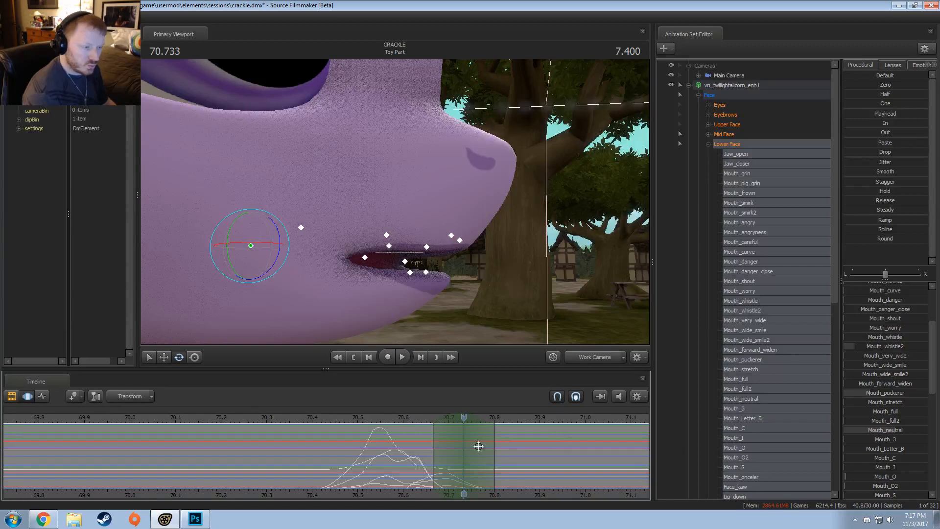
pyautogui.moveTo(884, 347); pyautogui.dragTo(914, 347)
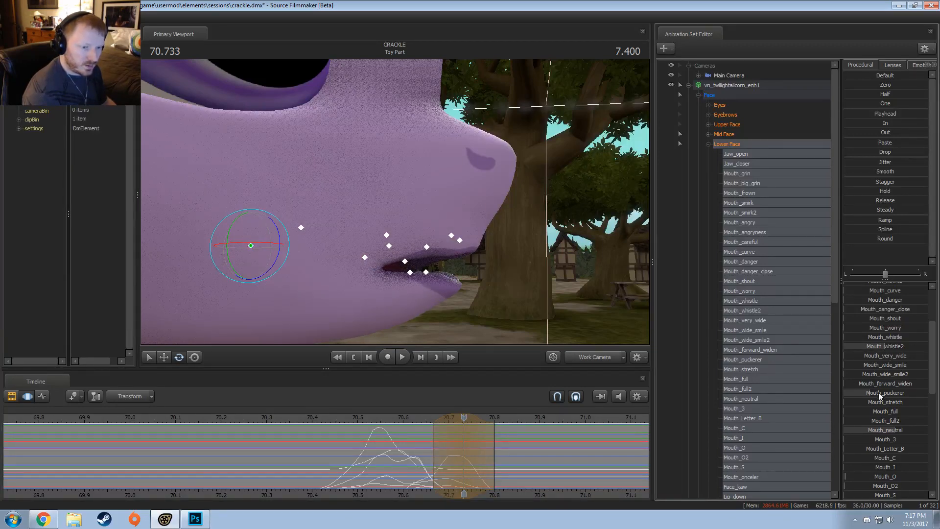
pyautogui.moveTo(880, 394); pyautogui.dragTo(895, 394)
# Shift the puckered shape slightly earlier, and place a new time selection from about 70.7 to 70.9 around 70.800
pyautogui.moveTo(359, 458); pyautogui.dragTo(469, 463)
pyautogui.moveTo(446, 417); pyautogui.dragTo(431, 416)
pyautogui.moveTo(464, 416)
pyautogui.mouseDown()
pyautogui.moveTo(386, 417)
pyautogui.moveTo(464, 416)
pyautogui.mouseUp()
pyautogui.moveTo(434, 463)
pyautogui.mouseDown()
pyautogui.moveTo(375, 470)
pyautogui.moveTo(494, 472)
pyautogui.mouseUp()
pyautogui.press('Escape')
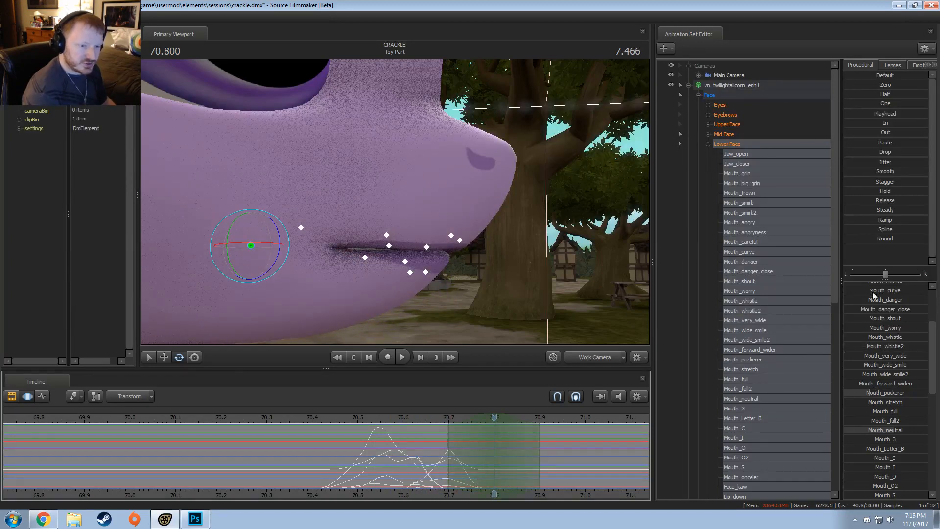
# Press the lips closed at 70.800 with Jaw_closer, and place a new time selection from about 70.73 to 71.0 around 70.866
pyautogui.scroll(4, 882, 300)
pyautogui.moveTo(887, 298); pyautogui.dragTo(866, 295)
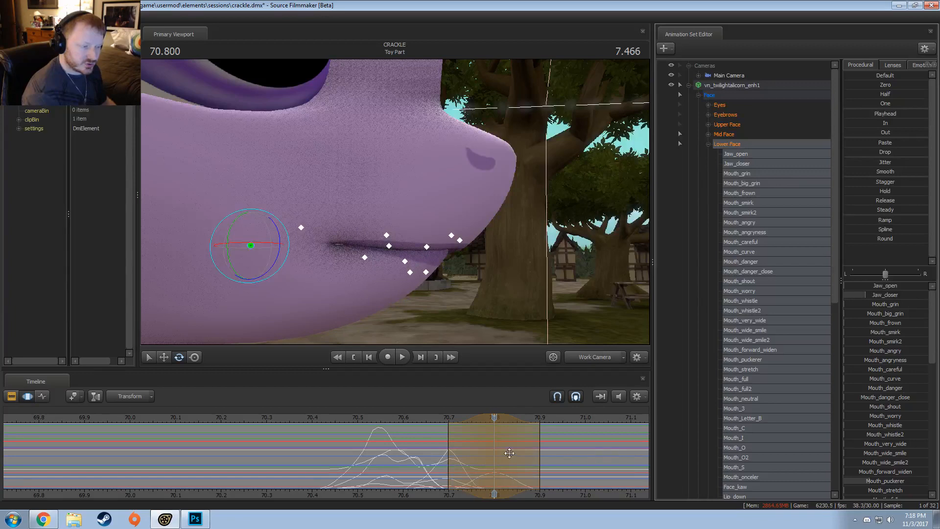
pyautogui.moveTo(523, 434); pyautogui.dragTo(520, 477)
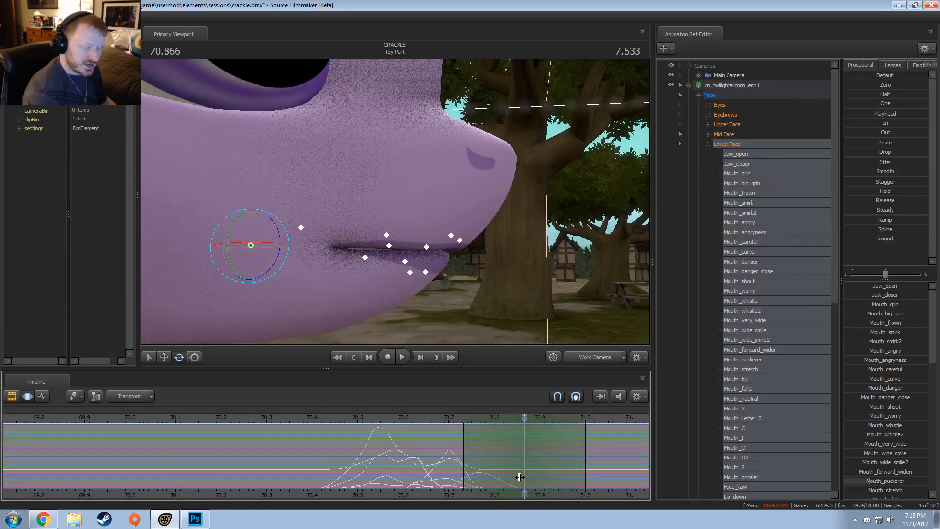
pyautogui.moveTo(482, 452); pyautogui.dragTo(369, 452, button='middle')
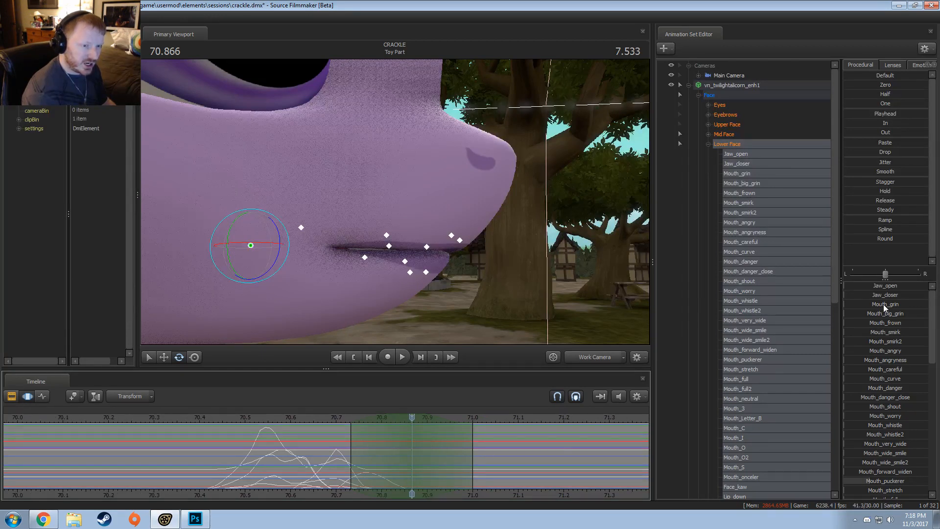
# Bare the teeth at 70.866 with Mouth_grin, Mouth_puckerer, Jaw_closer and a little Mouth_shout, and shift the shape earlier to peak near 70.8
pyautogui.moveTo(885, 304); pyautogui.dragTo(906, 305)
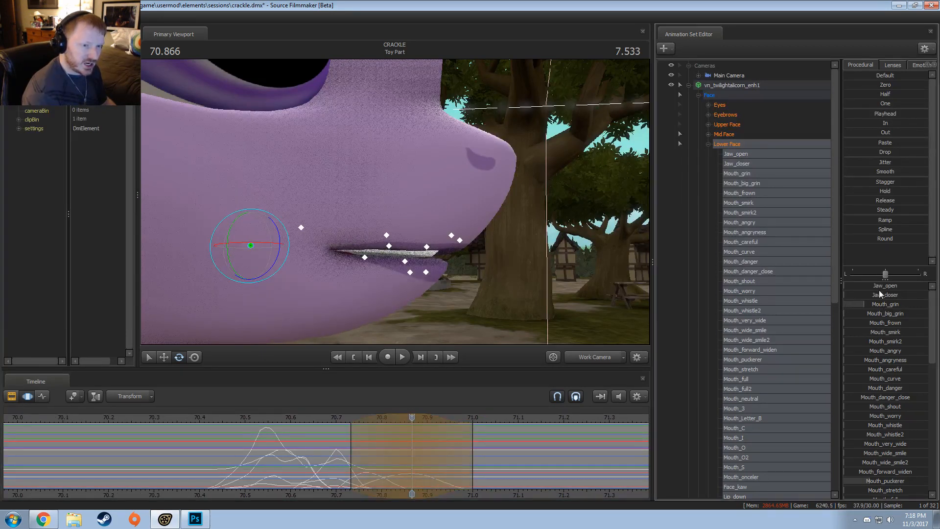
pyautogui.moveTo(871, 482); pyautogui.dragTo(897, 482)
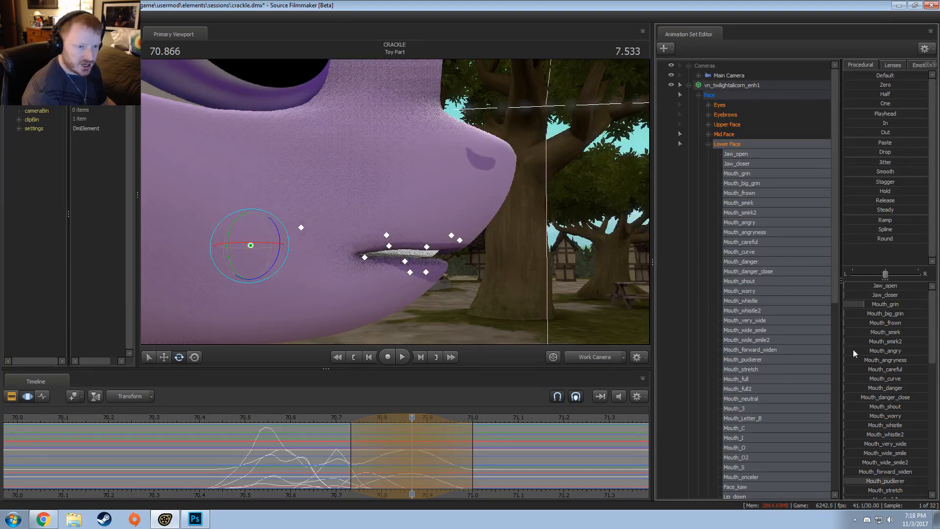
pyautogui.moveTo(875, 294); pyautogui.dragTo(908, 304)
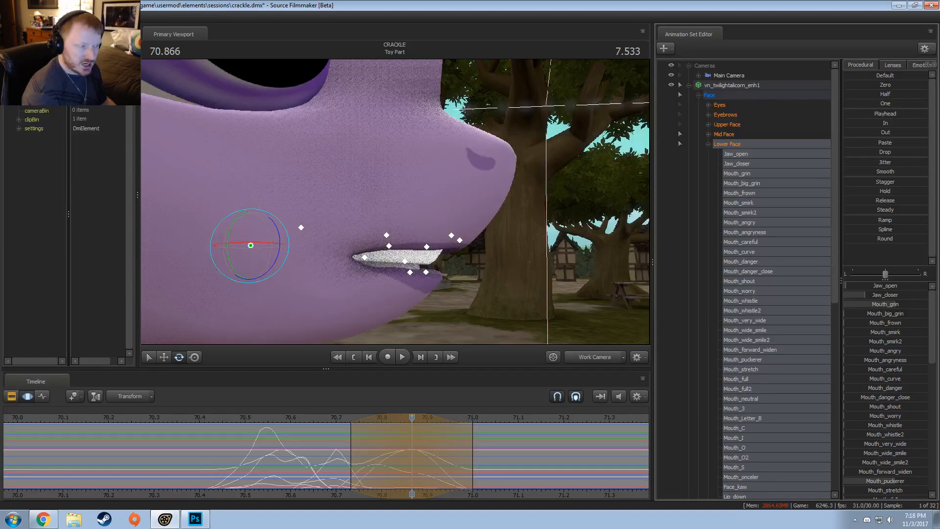
pyautogui.moveTo(881, 415); pyautogui.dragTo(890, 415)
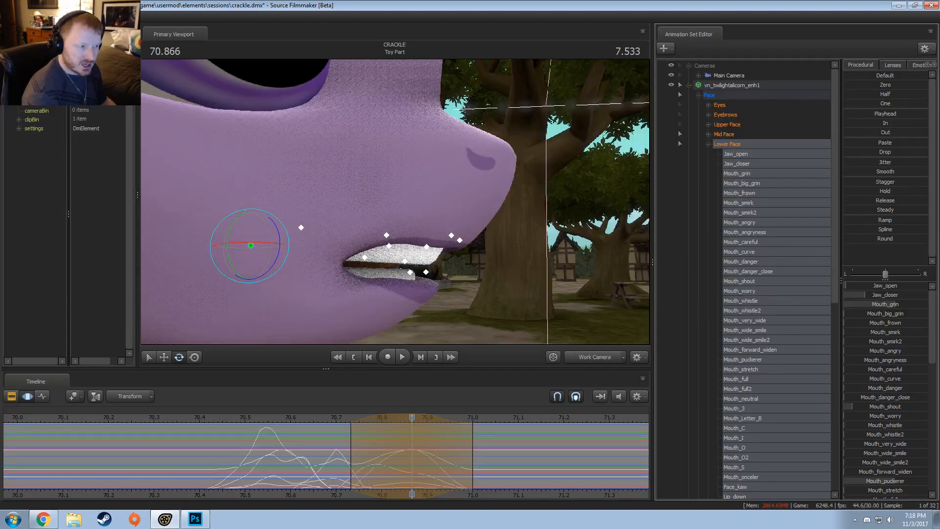
pyautogui.moveTo(886, 288)
pyautogui.mouseDown()
pyautogui.moveTo(873, 288)
pyautogui.moveTo(883, 295)
pyautogui.mouseUp()
pyautogui.moveTo(321, 431); pyautogui.dragTo(412, 456)
# Over about 70.77 to 70.9, part the teeth at 70.833 by raising Jaw_open slightly
pyautogui.moveTo(394, 425); pyautogui.dragTo(396, 469)
pyautogui.scroll(3, 397, 469)
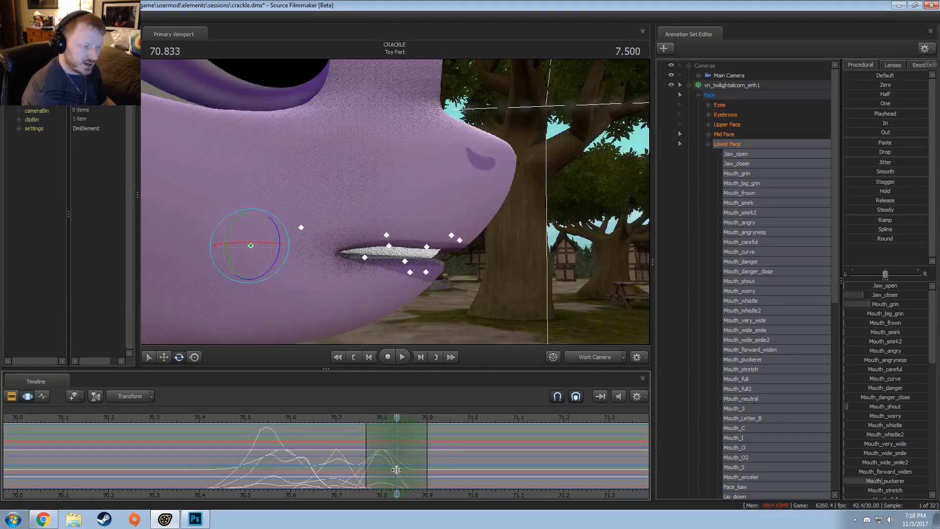
pyautogui.scroll(-1, 408, 469)
pyautogui.moveTo(876, 286); pyautogui.dragTo(883, 286)
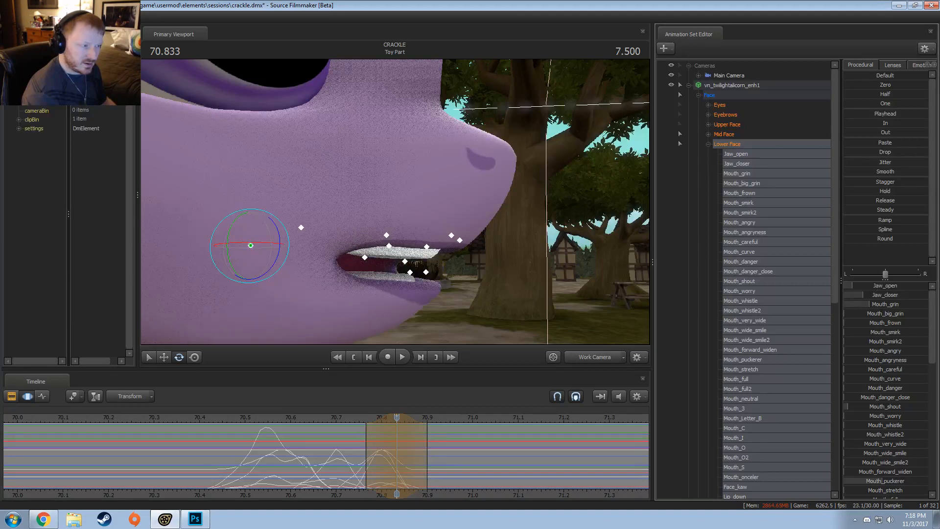
# Over about 70.83 to 70.97, open the mouth at 70.900 with Jaw_open and Mouth_shout, and adjust Mouth_puckerer
pyautogui.moveTo(367, 465); pyautogui.dragTo(427, 468)
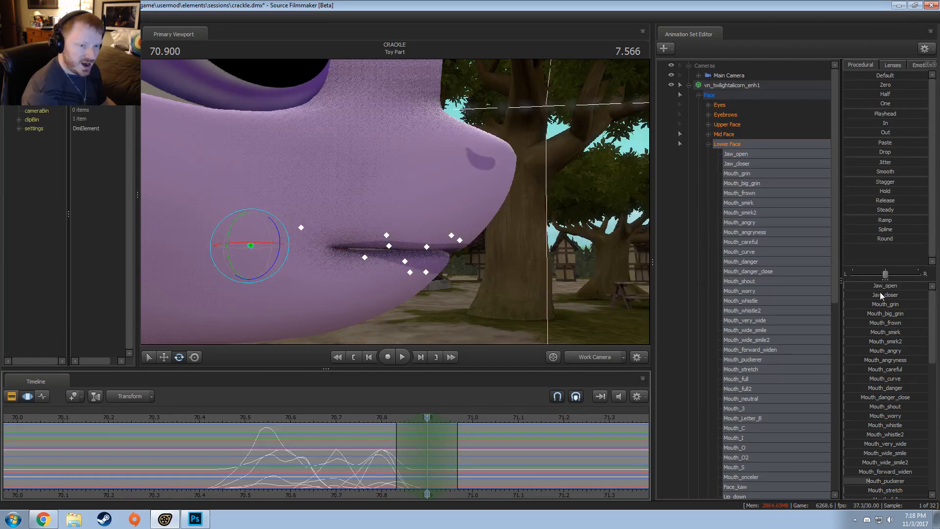
pyautogui.moveTo(880, 286); pyautogui.dragTo(893, 286)
pyautogui.scroll(-3, 870, 445)
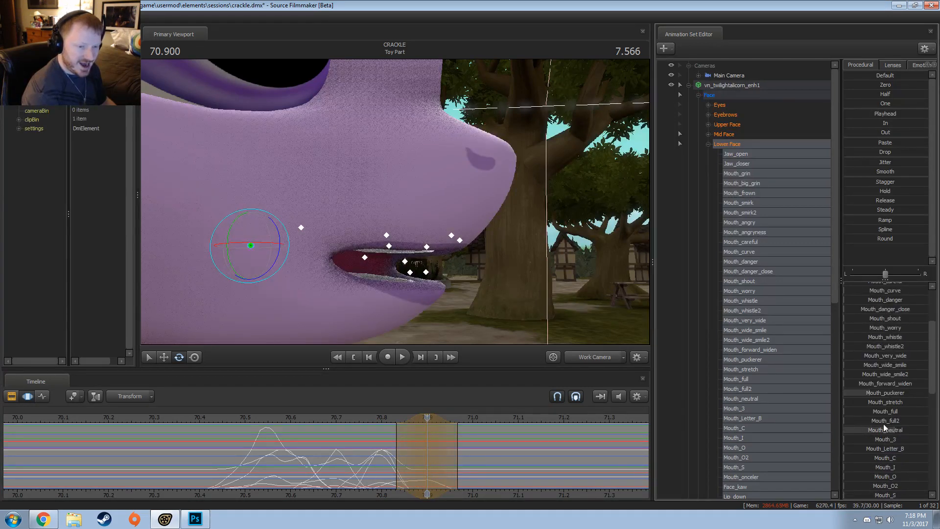
pyautogui.moveTo(895, 320); pyautogui.dragTo(915, 324)
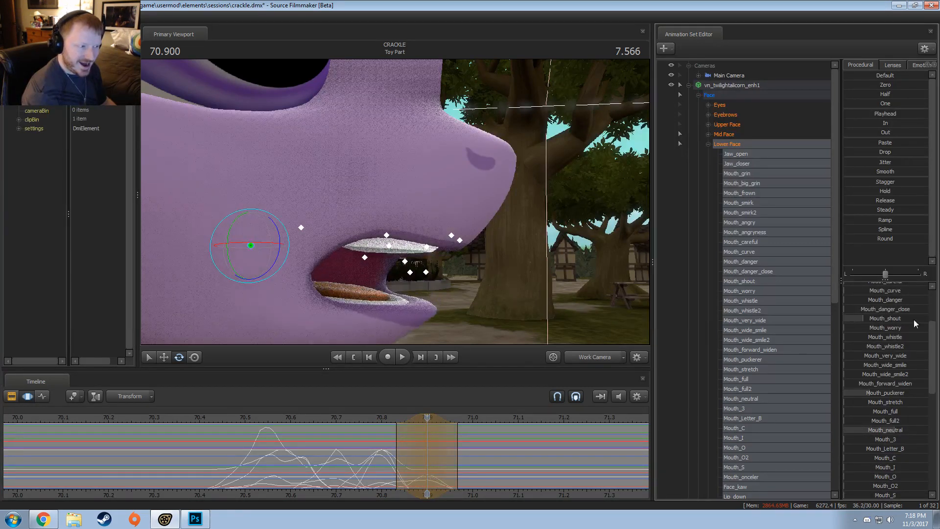
pyautogui.scroll(3, 897, 304)
pyautogui.moveTo(868, 481); pyautogui.dragTo(855, 481)
# Over about 70.87 to 71.07, shape clenched teeth at 70.966 with Mouth_grin, Mouth_danger, Jaw_closer and a little Mouth_danger_close and Mouth_careful
pyautogui.moveTo(388, 473); pyautogui.dragTo(457, 472)
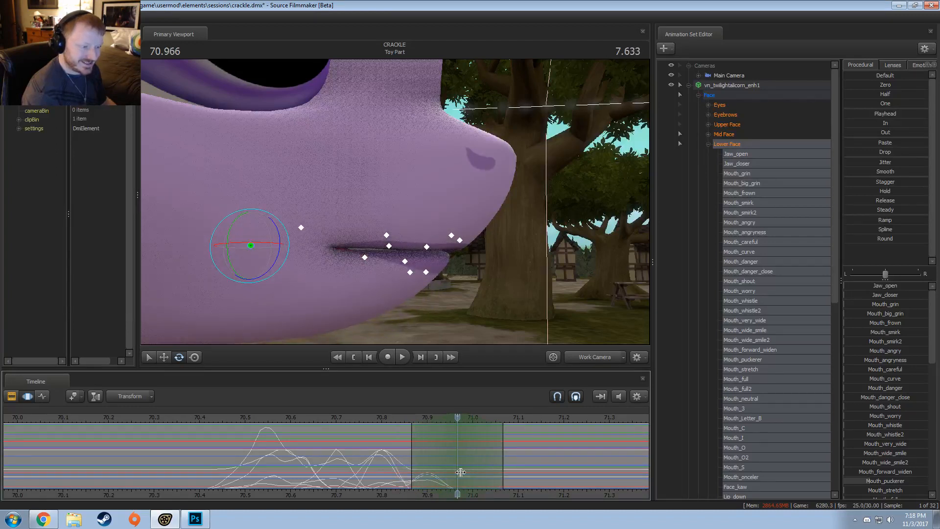
pyautogui.moveTo(883, 306); pyautogui.dragTo(876, 388)
pyautogui.hotkey('ctrl', 'z')
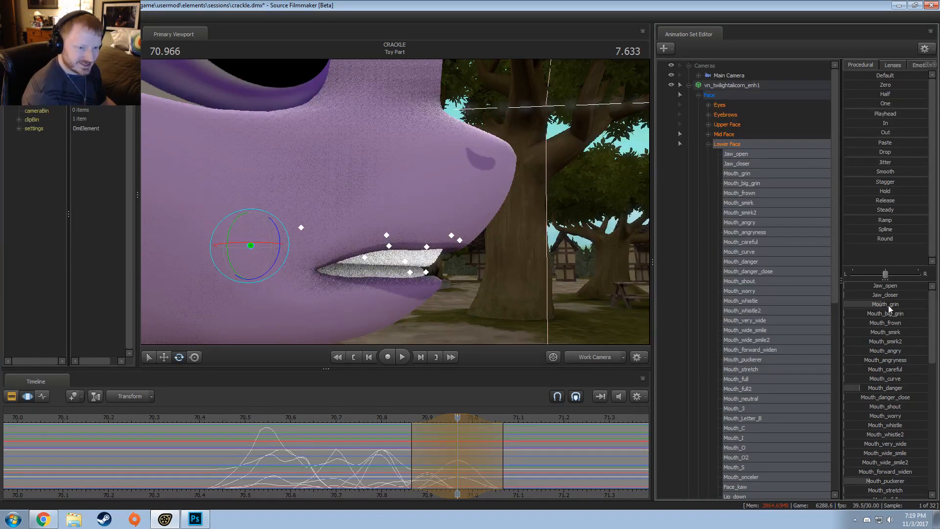
pyautogui.moveTo(887, 295); pyautogui.dragTo(866, 295)
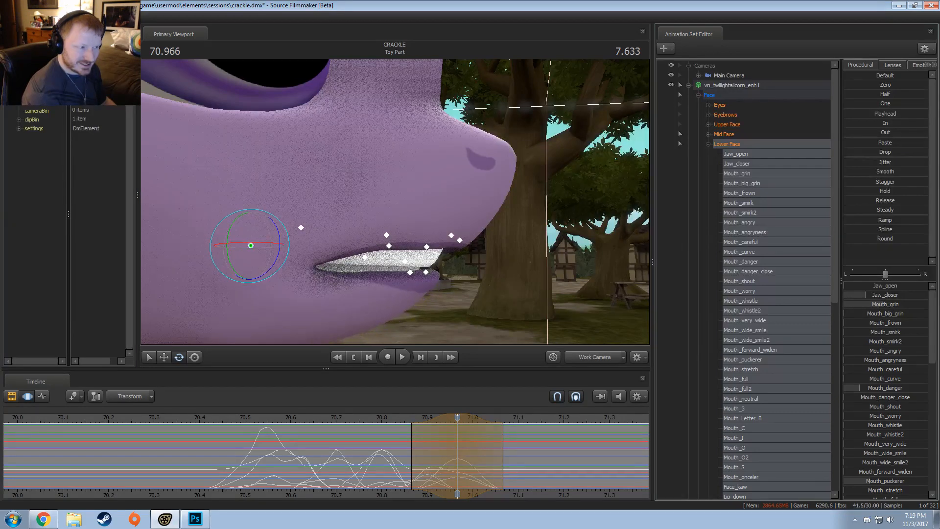
pyautogui.moveTo(895, 398); pyautogui.dragTo(879, 371)
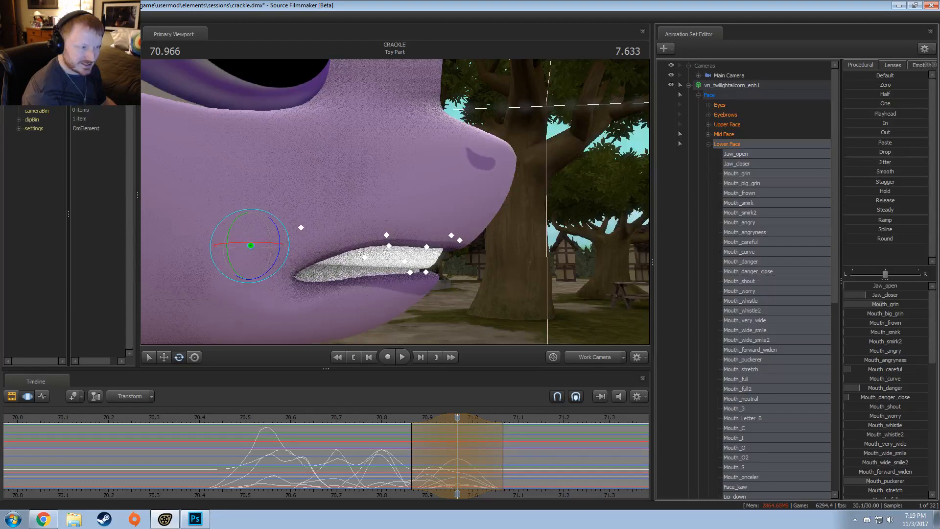
# Over about 70.97 to 71.17, part the lips at 71.066 by raising Mouth_grin and Mouth_careful slightly
pyautogui.moveTo(382, 443); pyautogui.dragTo(500, 476)
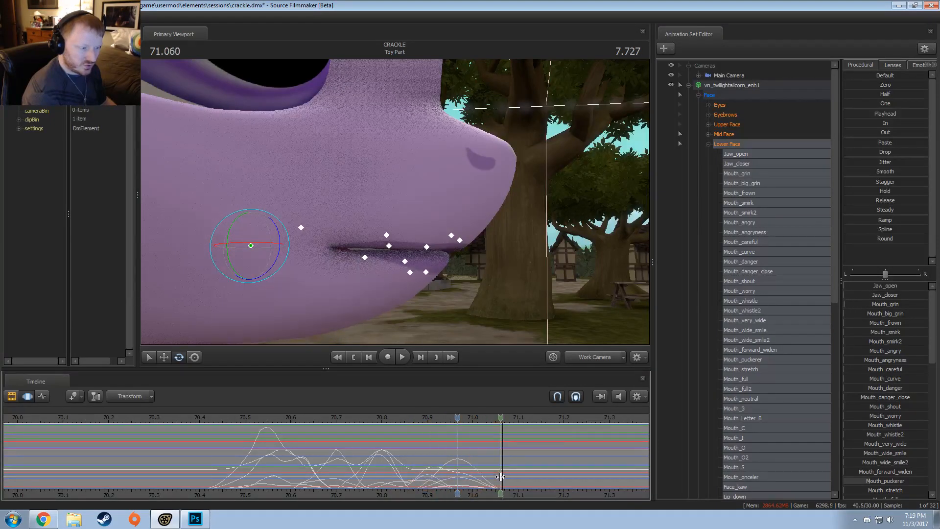
pyautogui.moveTo(569, 491); pyautogui.dragTo(463, 499, button='middle')
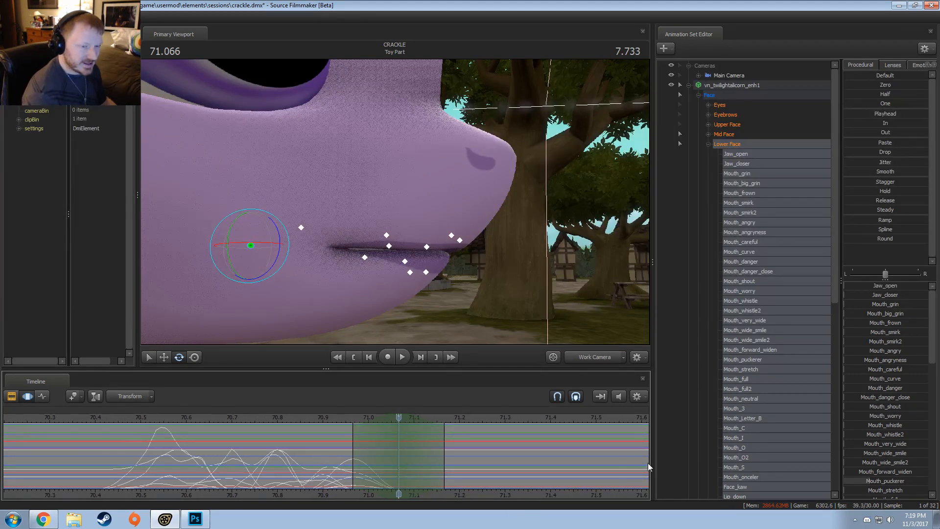
pyautogui.moveTo(871, 306); pyautogui.dragTo(896, 308)
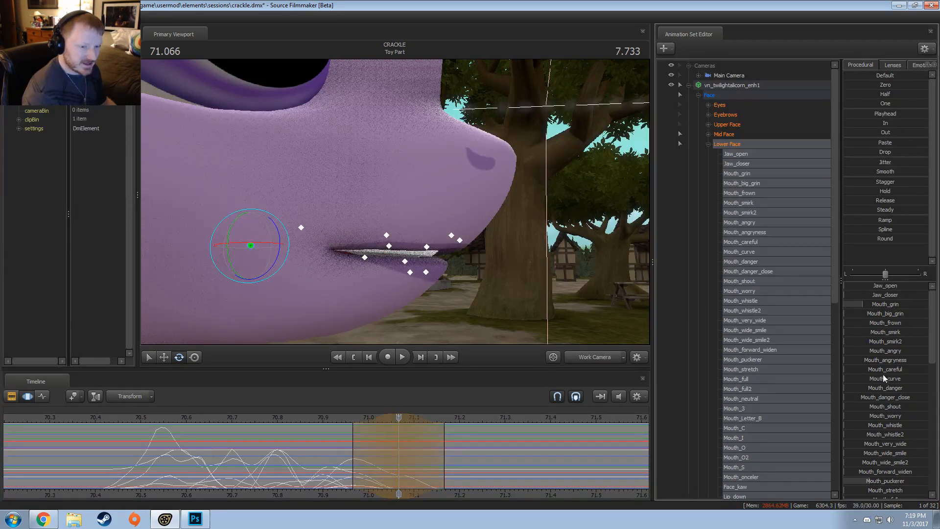
pyautogui.moveTo(885, 370); pyautogui.dragTo(896, 370)
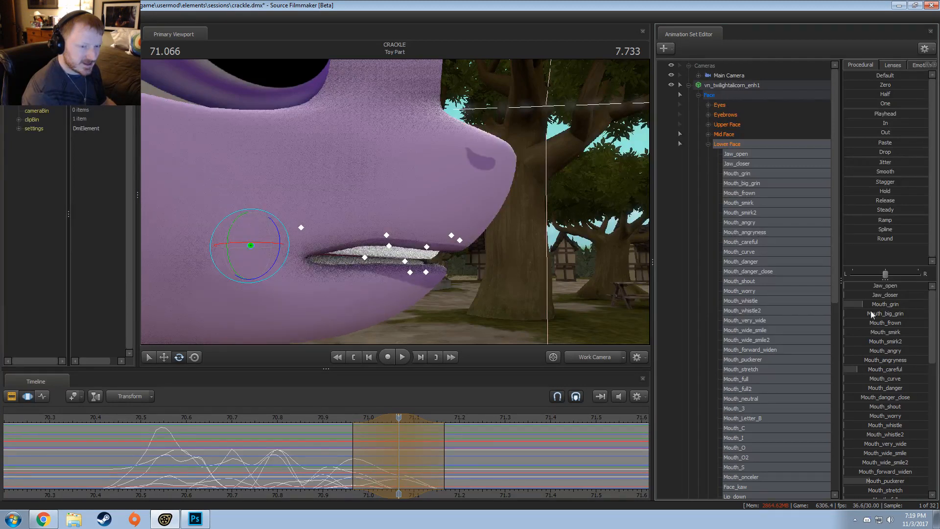
# Over about 71.07 to 71.27, form an open mouth at 71.166 with Jaw_open, Mouth_shout and Jaw_closer, and adjust Mouth_puckerer
pyautogui.moveTo(319, 466); pyautogui.dragTo(438, 479)
pyautogui.moveTo(881, 286); pyautogui.dragTo(899, 286)
pyautogui.scroll(-1, 892, 419)
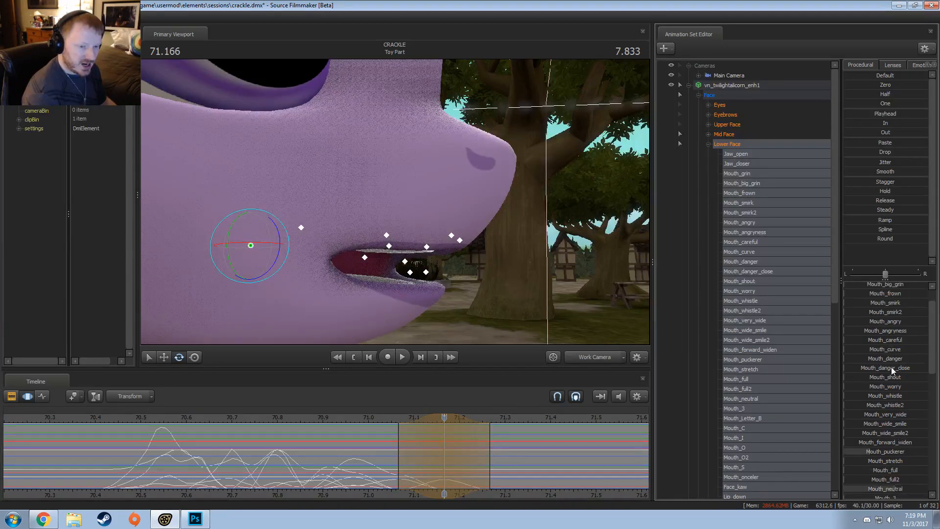
pyautogui.moveTo(890, 377); pyautogui.dragTo(903, 377)
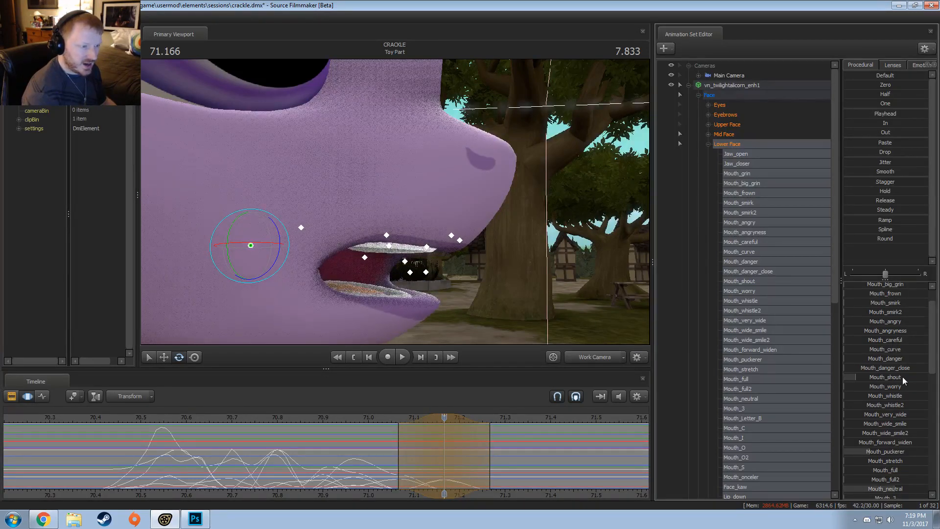
pyautogui.scroll(1, 885, 311)
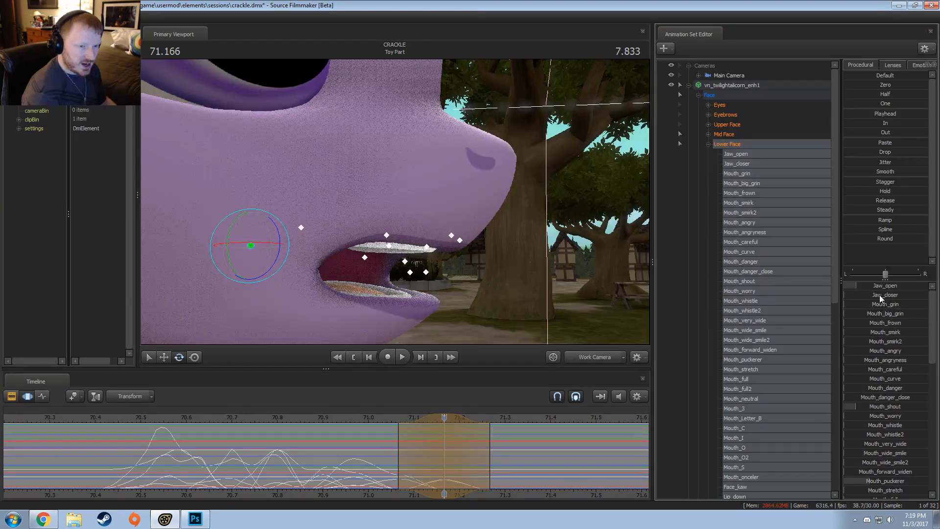
pyautogui.moveTo(880, 295); pyautogui.dragTo(883, 295)
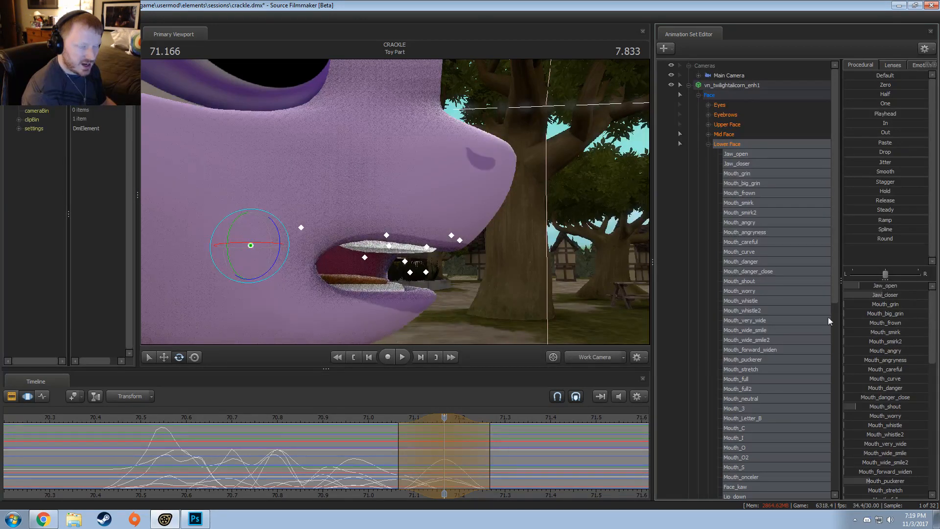
pyautogui.scroll(-1, 900, 452)
pyautogui.moveTo(868, 453); pyautogui.dragTo(885, 453)
# Over about 71.17 to 71.4, show the upper teeth at 71.266 with a little Mouth_grin and Mouth_worry
pyautogui.moveTo(405, 451); pyautogui.dragTo(491, 473)
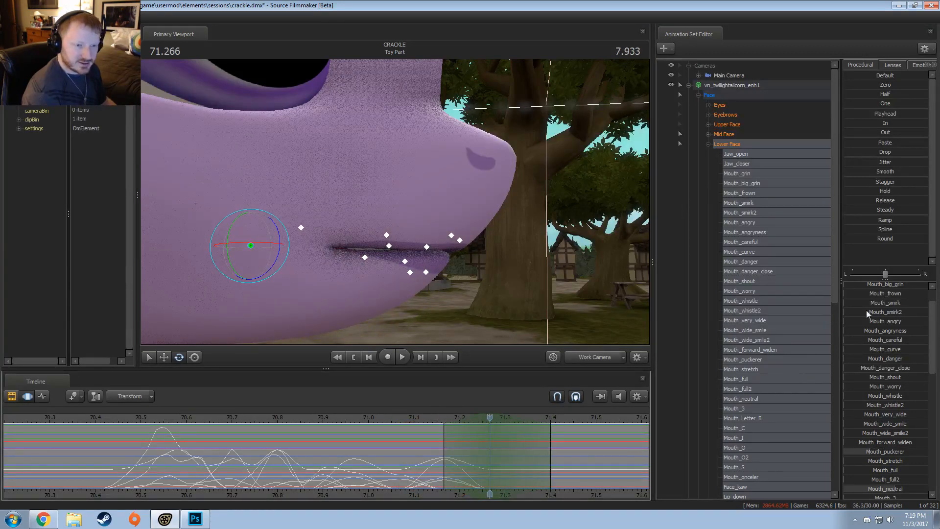
pyautogui.scroll(1, 893, 316)
pyautogui.moveTo(892, 310); pyautogui.dragTo(901, 313)
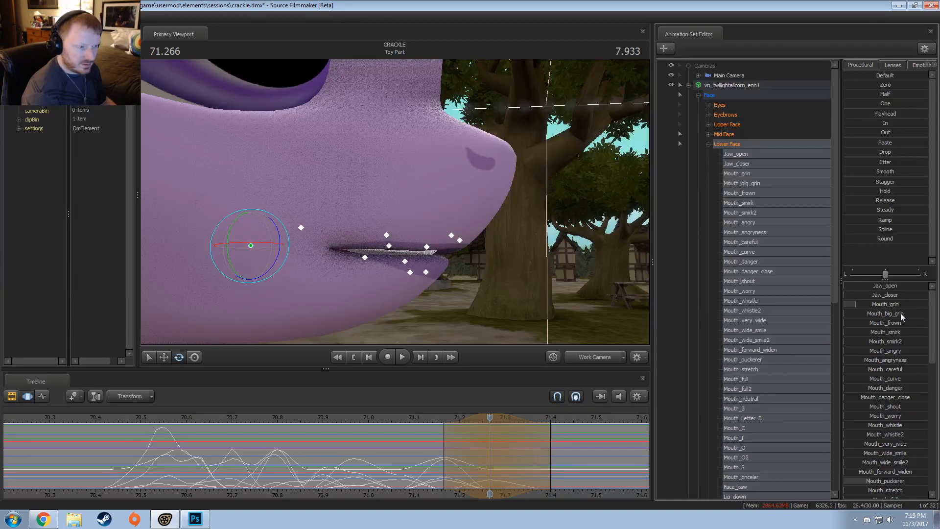
pyautogui.moveTo(881, 395); pyautogui.dragTo(913, 419)
pyautogui.hotkey('ctrl', 'z')
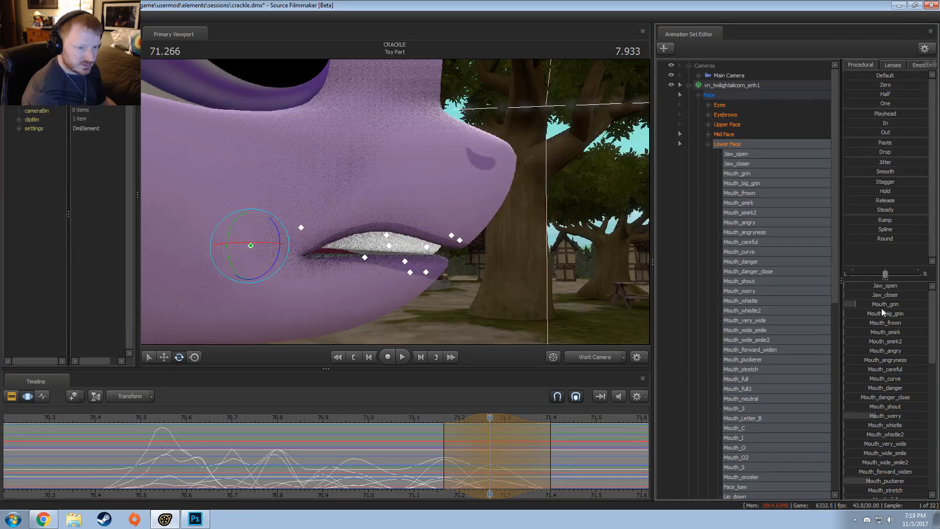
pyautogui.moveTo(892, 307)
pyautogui.mouseDown()
pyautogui.moveTo(906, 306)
pyautogui.moveTo(891, 307)
pyautogui.mouseUp()
pyautogui.moveTo(894, 395)
pyautogui.mouseDown()
pyautogui.moveTo(873, 416)
pyautogui.moveTo(890, 391)
pyautogui.mouseUp()
pyautogui.hotkey('ctrl', 'z')
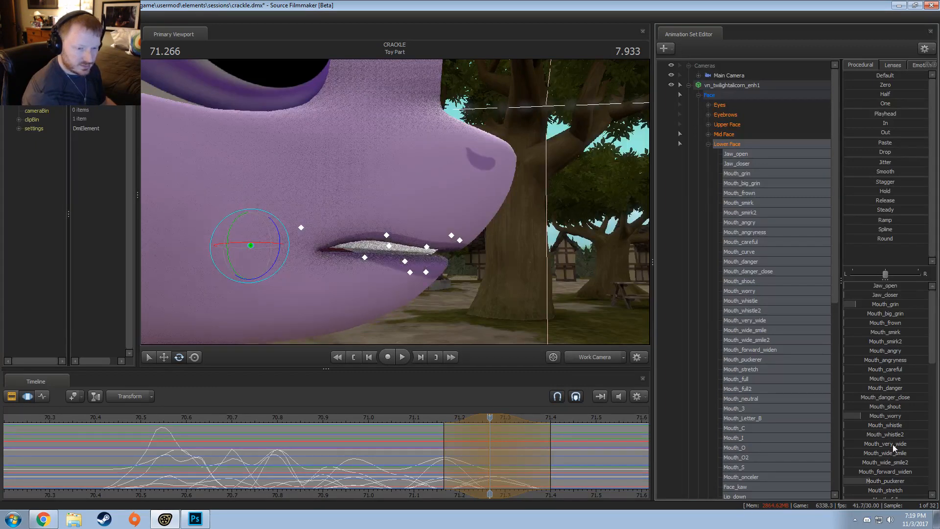
# Widen the mouth at 71.266 with a little Mouth_very_wide and more Mouth_grin, extending the selection's end to about 71.47
pyautogui.moveTo(893, 445); pyautogui.dragTo(901, 446)
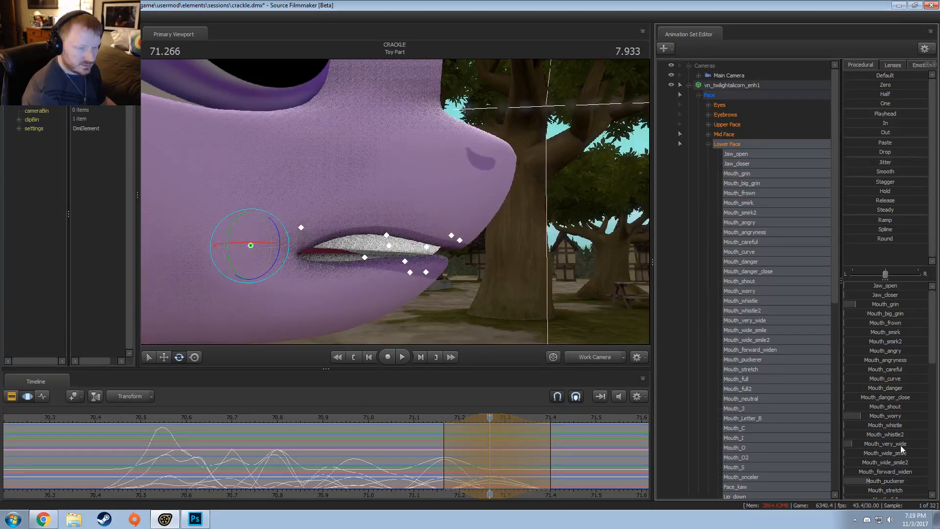
pyautogui.moveTo(559, 459); pyautogui.dragTo(590, 459)
pyautogui.moveTo(871, 307); pyautogui.dragTo(879, 307)
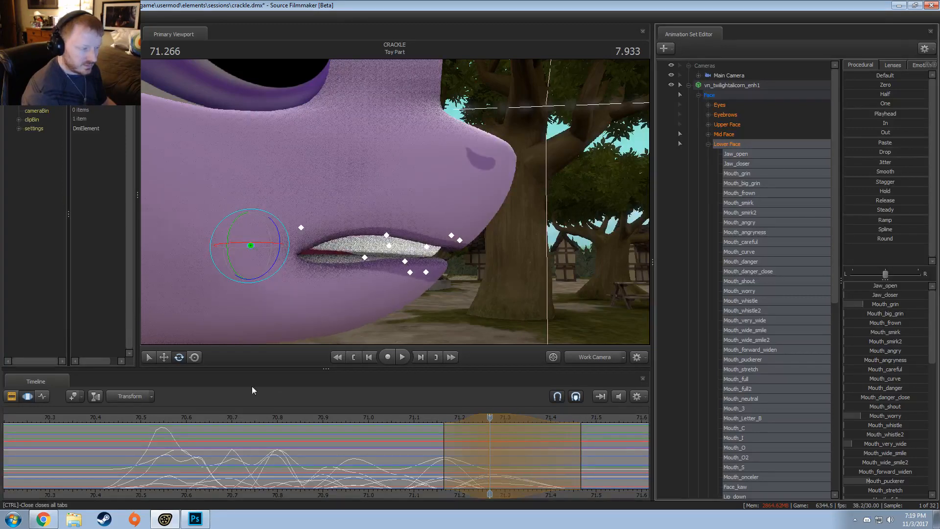
# Play back the dialogue section to check the mouth shapes, both in close-up and with the whole face in view
pyautogui.click(124, 420)
pyautogui.press('space')
pyautogui.press('space')
pyautogui.scroll(-2, 178, 425)
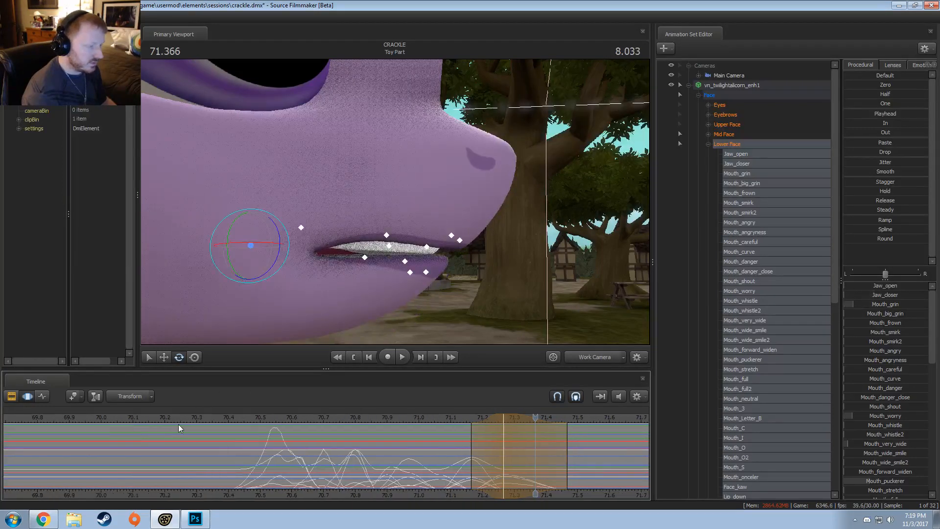
pyautogui.scroll(-2, 178, 424)
pyautogui.click(244, 422)
pyautogui.moveTo(393, 200); pyautogui.dragTo(394, 201)
pyautogui.press('s')
pyautogui.press('space')
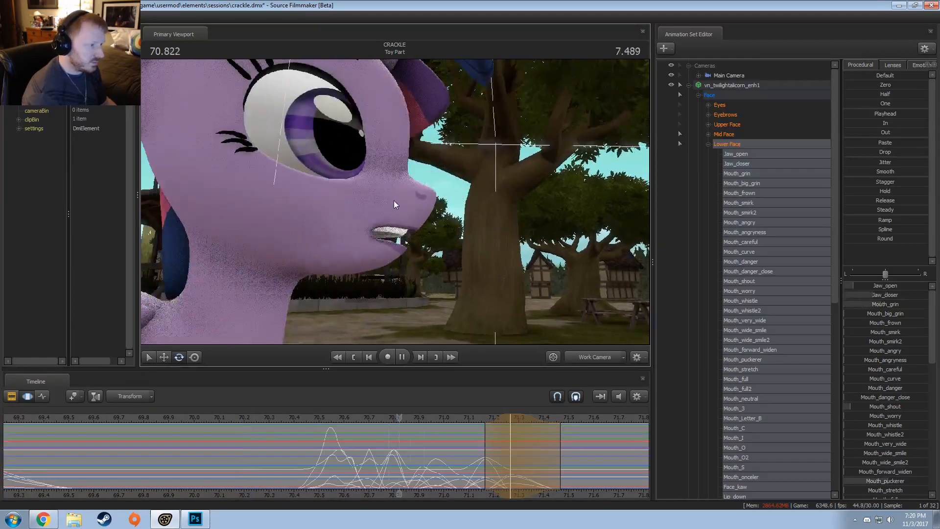
pyautogui.press('space')
# Shift the final mouth shape about 0.03 earlier, play it back, and extend its selection's end to about 71.53
pyautogui.scroll(2, 529, 448)
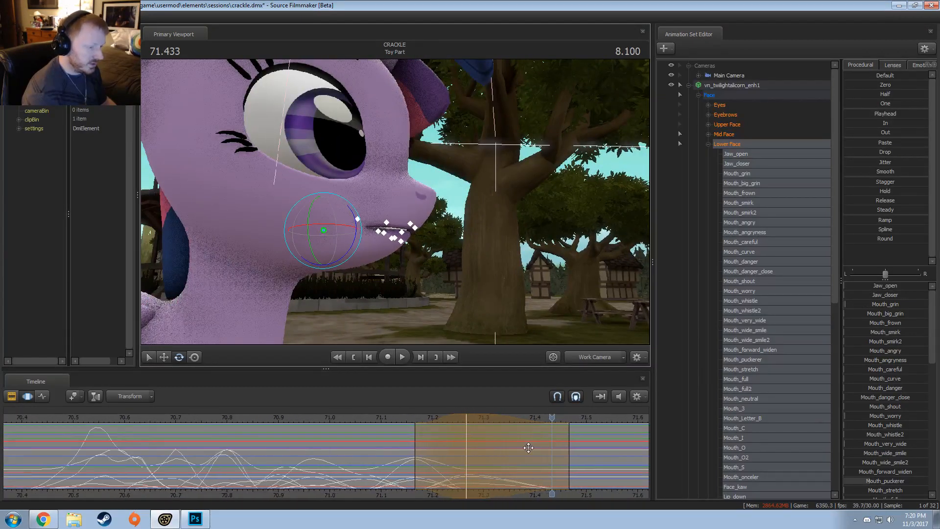
pyautogui.moveTo(447, 416); pyautogui.dragTo(430, 418)
pyautogui.click(344, 417)
pyautogui.press('space')
pyautogui.press('space')
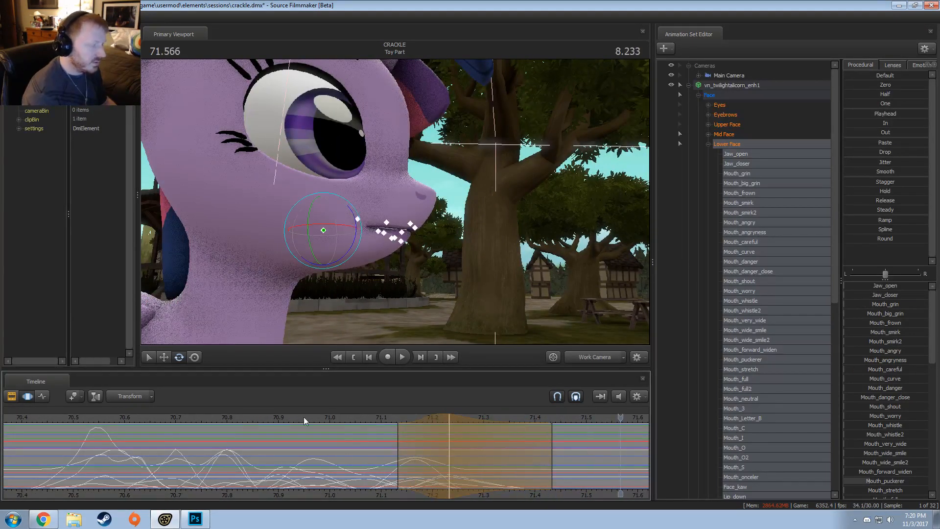
pyautogui.scroll(-1, 523, 468)
pyautogui.moveTo(567, 470); pyautogui.dragTo(609, 469)
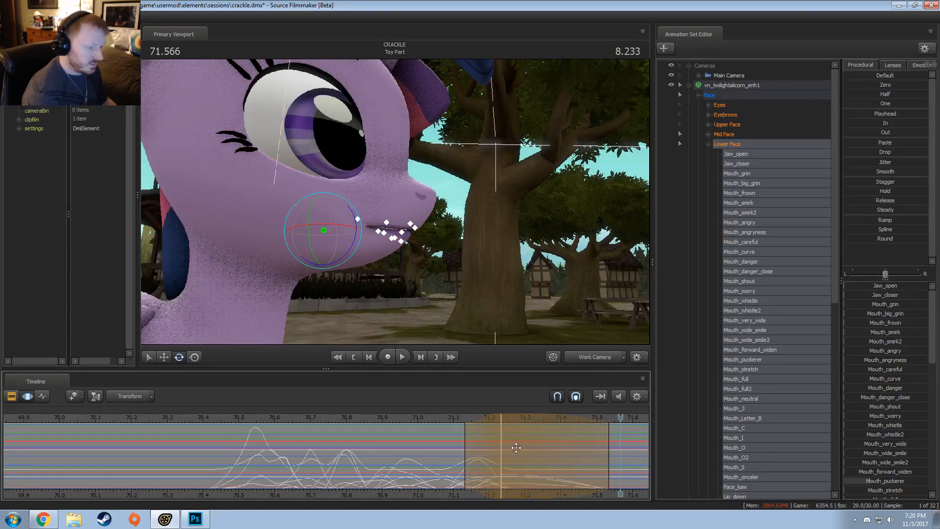
# Play back the dialogue from about 70.47 to check the mouth shapes from a slightly higher side view
pyautogui.click(316, 419)
pyautogui.press('space')
pyautogui.press('space')
pyautogui.click(227, 420)
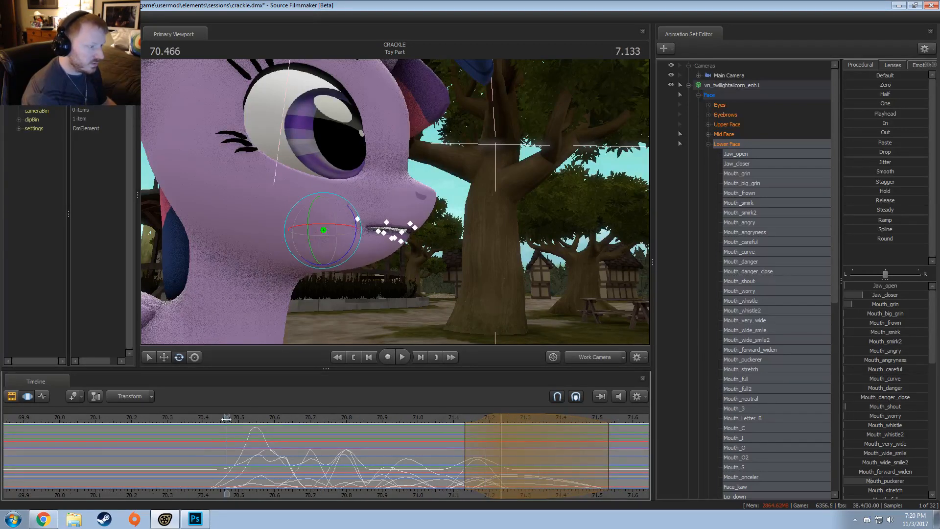
pyautogui.keyDown('alt'); pyautogui.moveTo(395, 182); pyautogui.dragTo(394, 201); pyautogui.keyUp('alt')
pyautogui.press('space')
pyautogui.press('space')
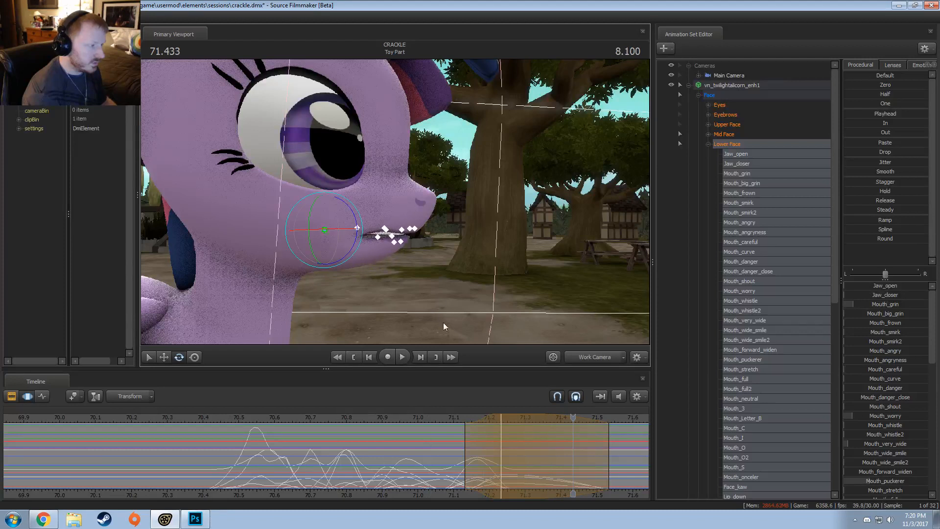
# Over about 70.8 to 70.97, close the jaw more at 70.866 by raising Jaw_closer
pyautogui.click(327, 467)
pyautogui.moveTo(327, 468); pyautogui.dragTo(358, 468)
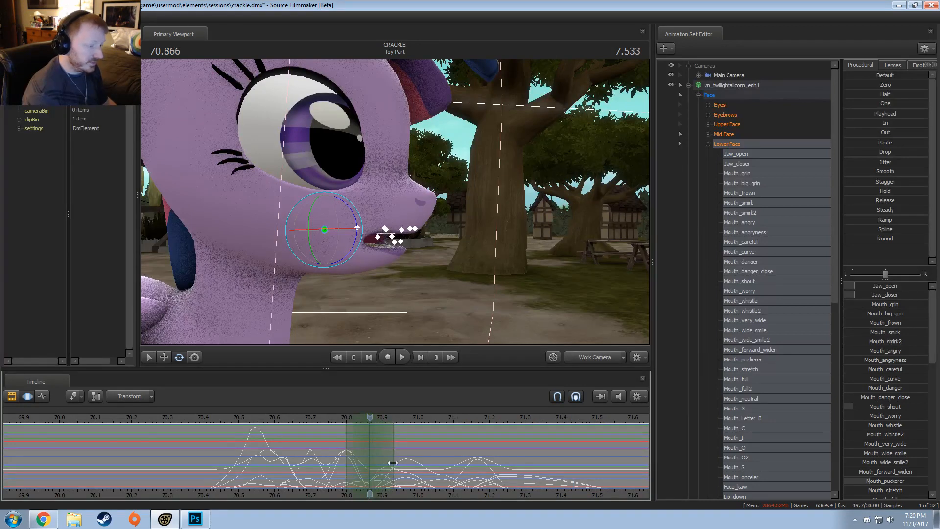
pyautogui.moveTo(398, 444); pyautogui.dragTo(406, 443)
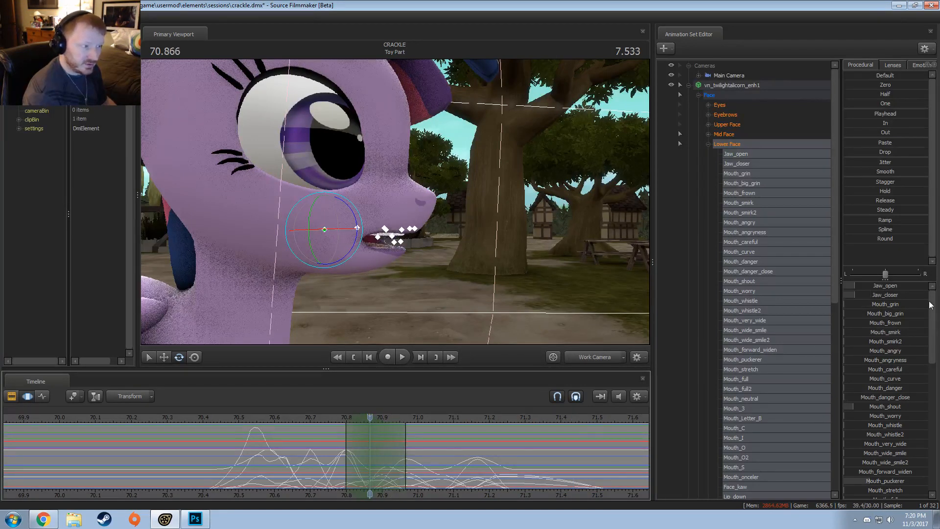
pyautogui.moveTo(908, 294); pyautogui.dragTo(906, 295)
pyautogui.moveTo(846, 294); pyautogui.dragTo(899, 294)
# Play back the adjusted dialogue repeatedly, in side close-up and from the front with the whole pony in view
pyautogui.click(262, 420)
pyautogui.press('space')
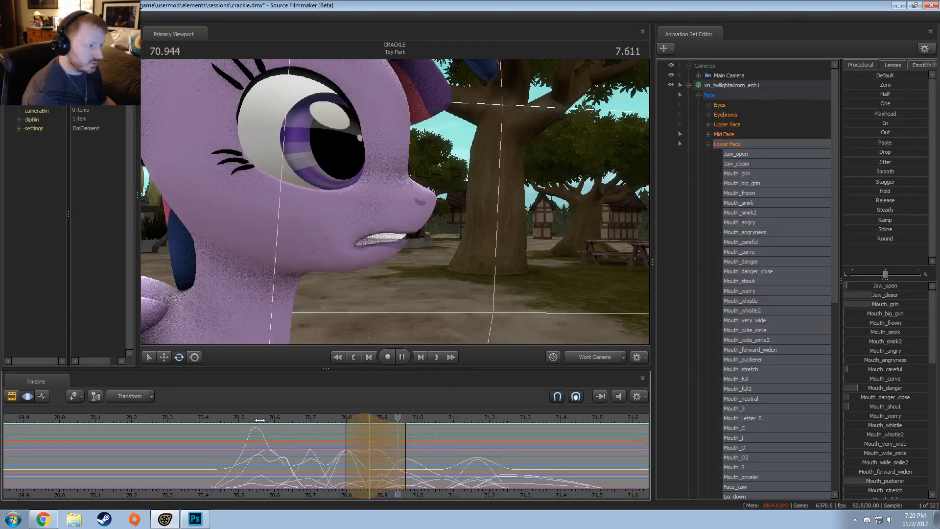
pyautogui.press('space')
pyautogui.click(214, 419)
pyautogui.keyDown('alt'); pyautogui.moveTo(455, 286); pyautogui.dragTo(431, 205); pyautogui.keyUp('alt')
pyautogui.press('space')
pyautogui.press('space')
pyautogui.keyDown('alt'); pyautogui.moveTo(543, 287); pyautogui.dragTo(421, 219, button='right'); pyautogui.keyUp('alt')
pyautogui.click(204, 417)
pyautogui.press('space')
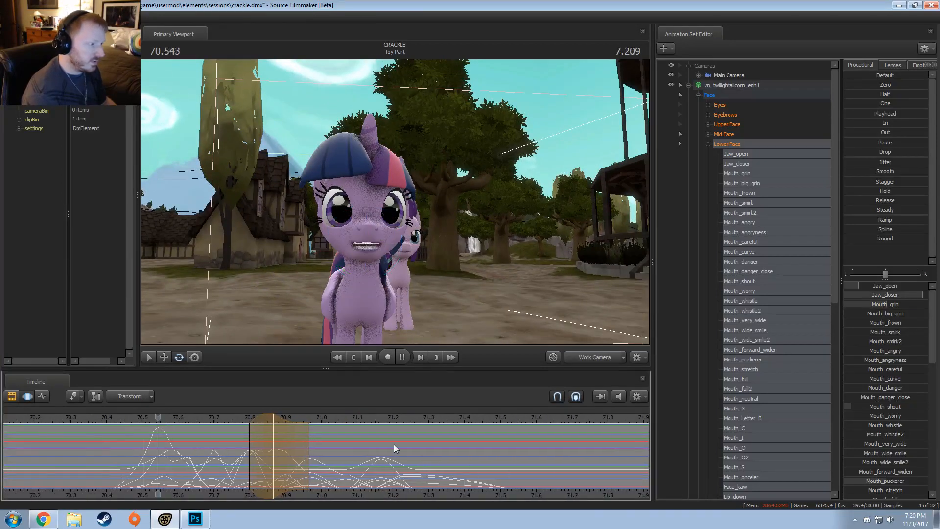
# Open the jaw slightly more at 71.133 with Jaw_open over about 71.03 to 71.23, extending the selection's end to about 71.37
pyautogui.moveTo(326, 481); pyautogui.dragTo(373, 473)
pyautogui.press('Escape')
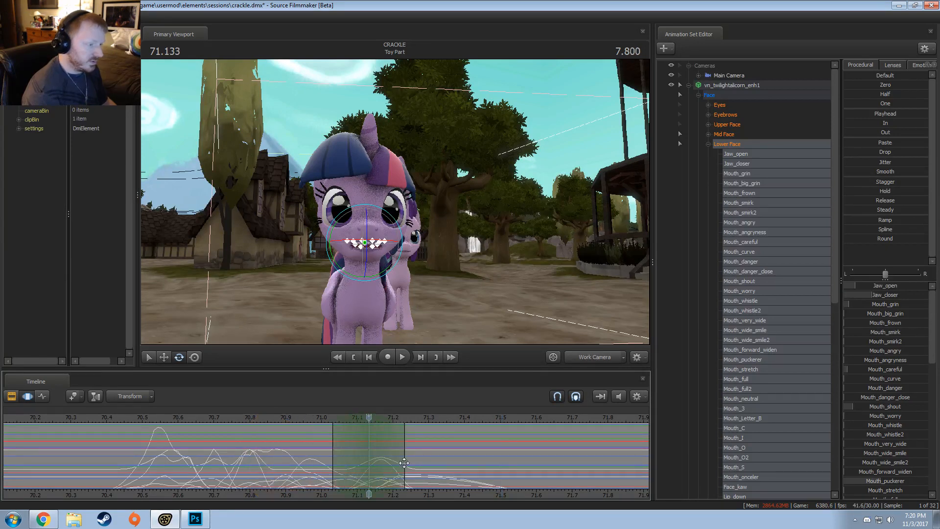
pyautogui.moveTo(867, 286); pyautogui.dragTo(871, 286)
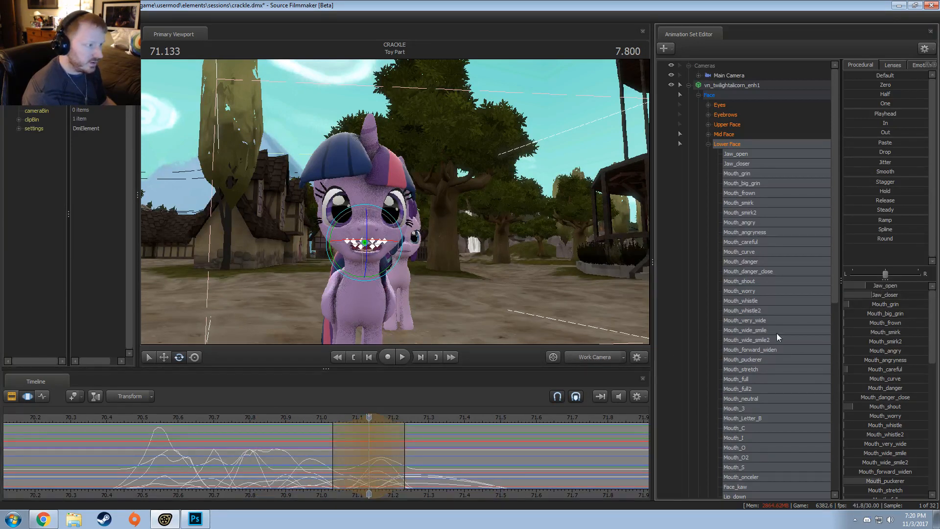
pyautogui.click(289, 418)
pyautogui.press('space')
pyautogui.click(95, 419)
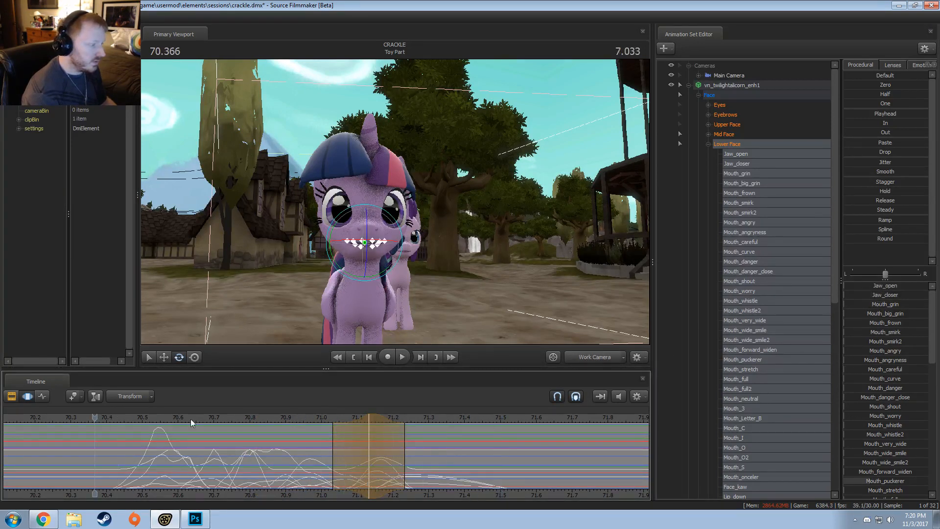
pyautogui.moveTo(410, 447); pyautogui.dragTo(453, 449)
pyautogui.press('space')
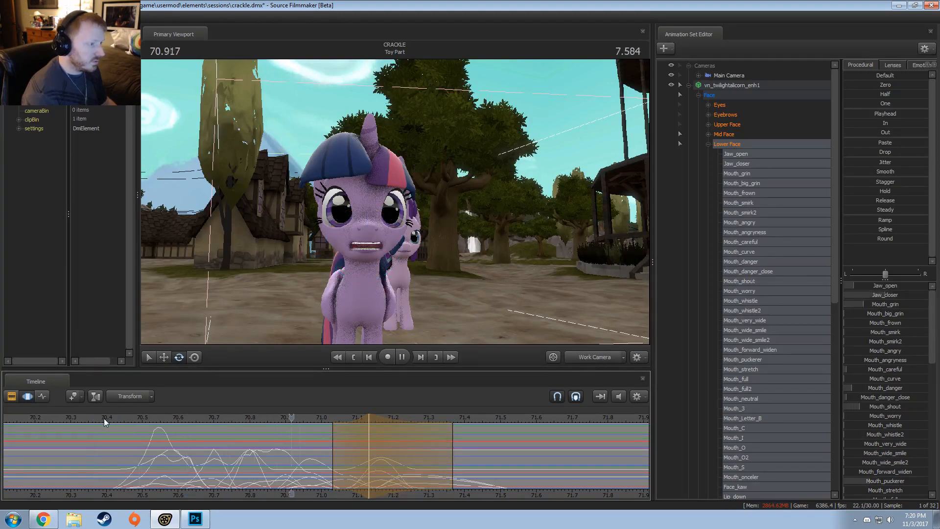
# Try the jaw-opening shape about 0.03 earlier, centred near 71.1, and play it back
pyautogui.moveTo(356, 420); pyautogui.dragTo(343, 421)
pyautogui.click(297, 420)
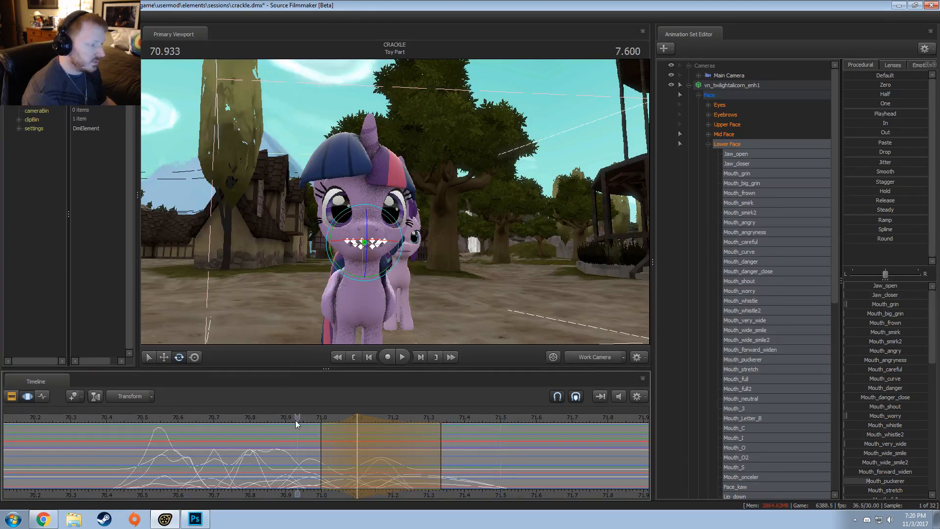
pyautogui.press('space')
pyautogui.press('space')
pyautogui.press('space')
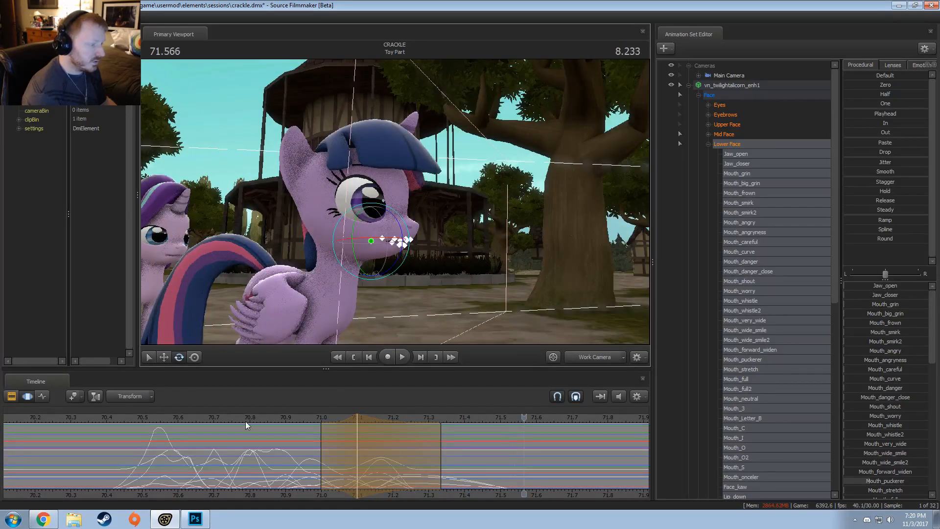
# Replay the dialogue from about 70.5 and check the mouth from the side, moving closer to the face
pyautogui.click(136, 419)
pyautogui.press('space')
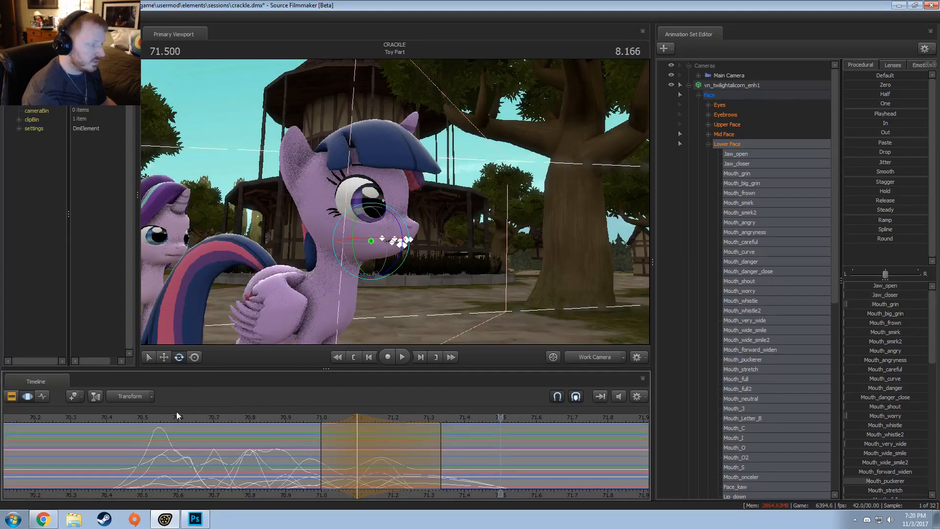
pyautogui.click(176, 416)
pyautogui.press('space')
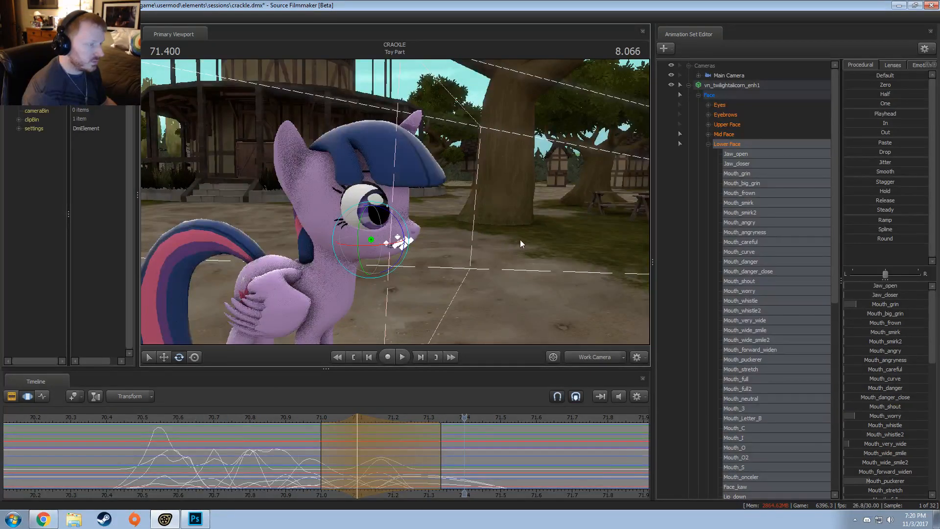
pyautogui.press('w')
pyautogui.moveTo(520, 240); pyautogui.dragTo(411, 232)
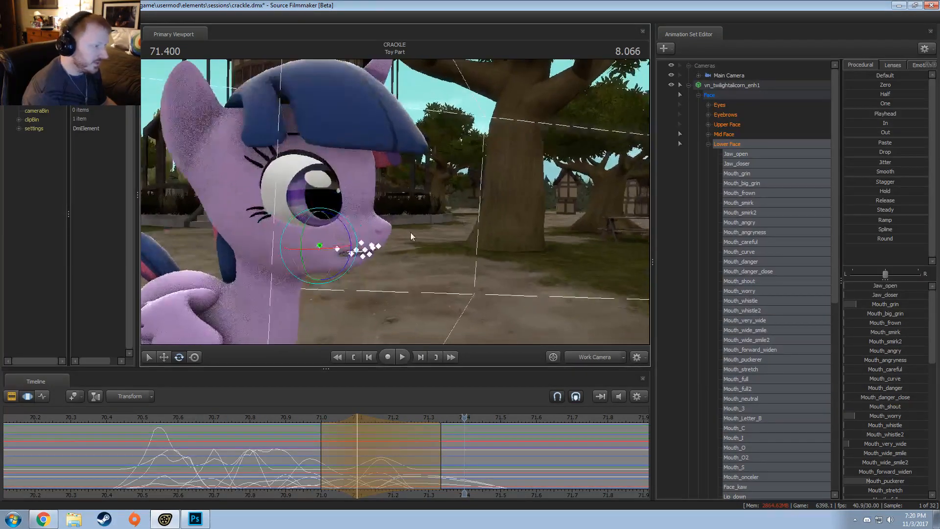
pyautogui.click(266, 418)
pyautogui.press('space')
pyautogui.press('space')
# Return the jaw-opening shape to 71.133 and play the dialogue back again in close-up
pyautogui.press('ctrl')
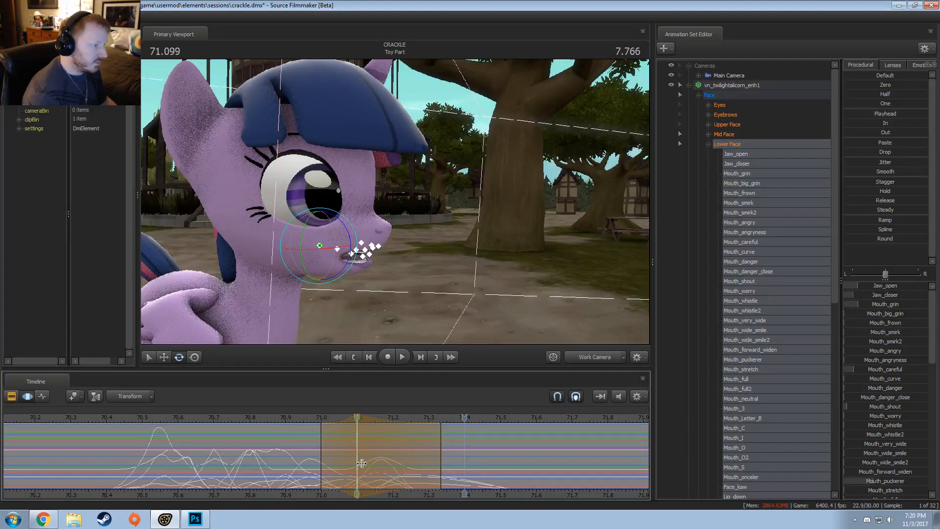
pyautogui.press('space')
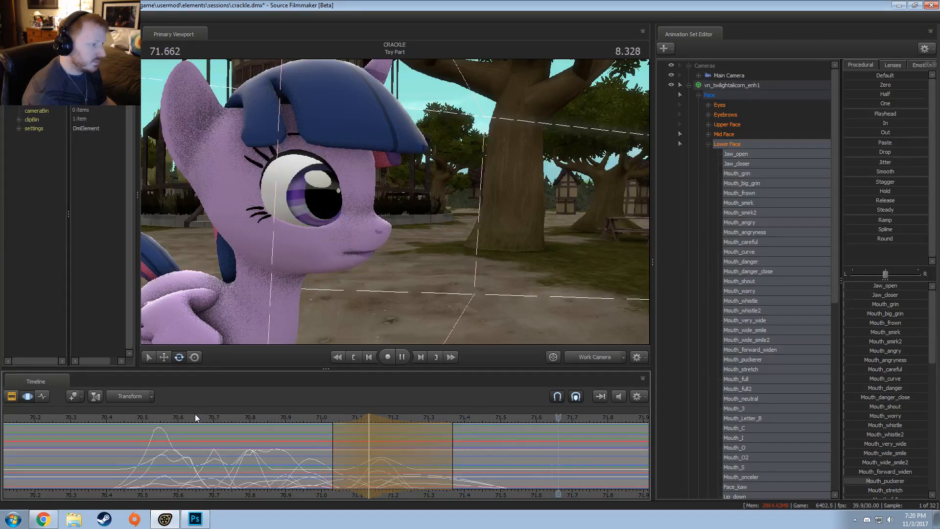
pyautogui.press('space')
pyautogui.moveTo(194, 414); pyautogui.dragTo(115, 413)
pyautogui.press('space')
pyautogui.press('space')
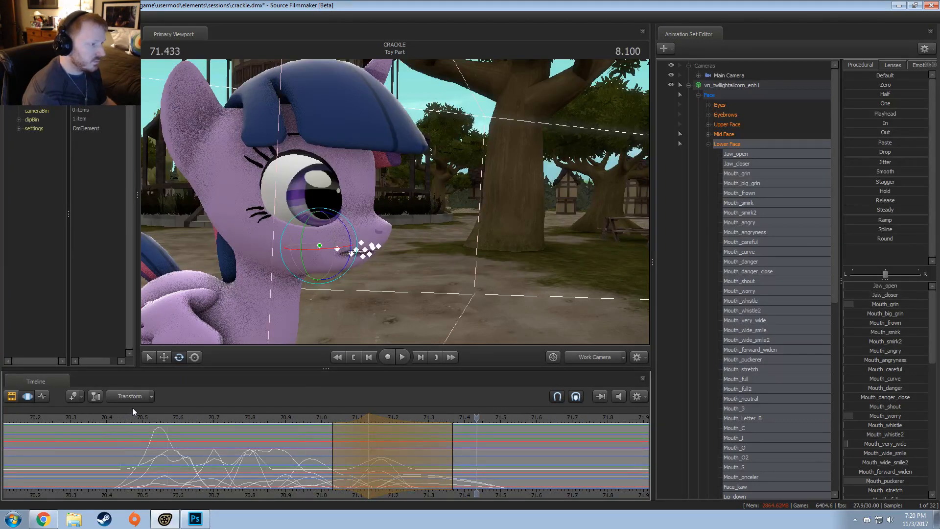
pyautogui.click(201, 418)
pyautogui.press('space')
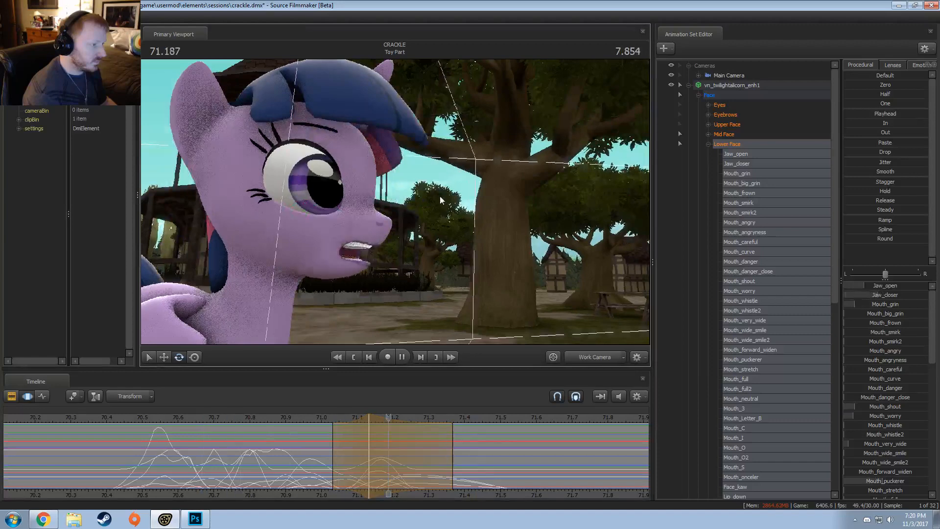
pyautogui.press('space')
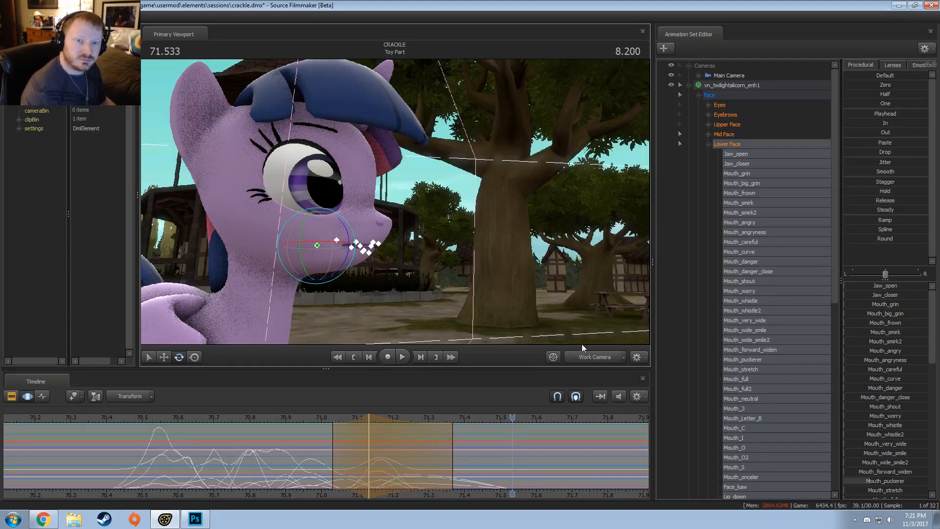
# Play back the dialogue from about 68.97 to check how the latest mouth shapes follow the earlier ones
pyautogui.scroll(-5, 207, 419)
pyautogui.click(236, 416)
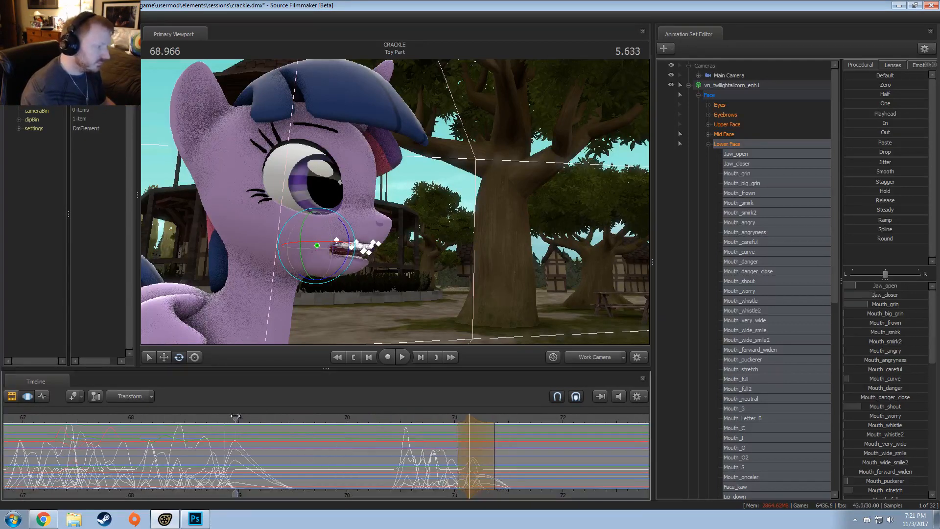
pyautogui.press('space')
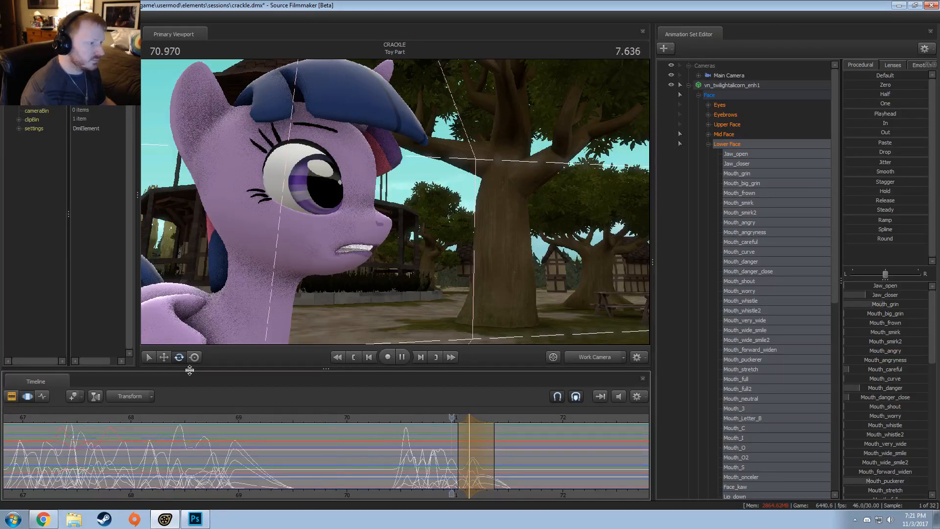
pyautogui.press('space')
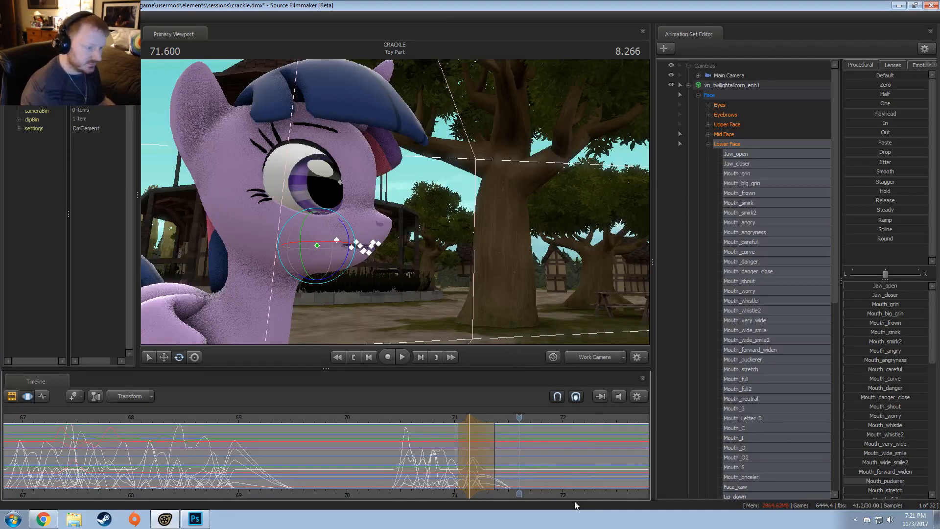
pyautogui.moveTo(562, 495); pyautogui.dragTo(419, 461, button='middle')
pyautogui.press('space')
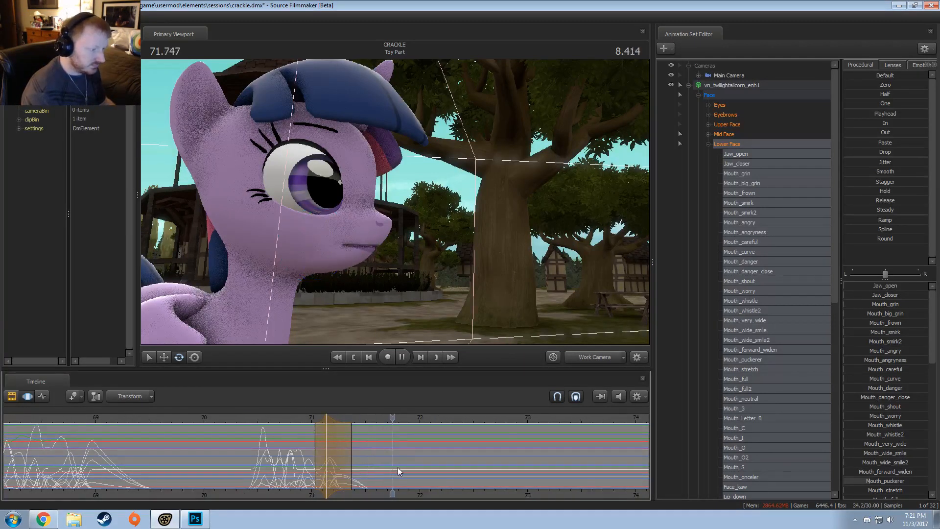
# Play back the whole shot's lip-sync from near its start, at about 63.6
pyautogui.click(124, 419)
pyautogui.moveTo(124, 421); pyautogui.dragTo(109, 421)
pyautogui.scroll(-4, 160, 461)
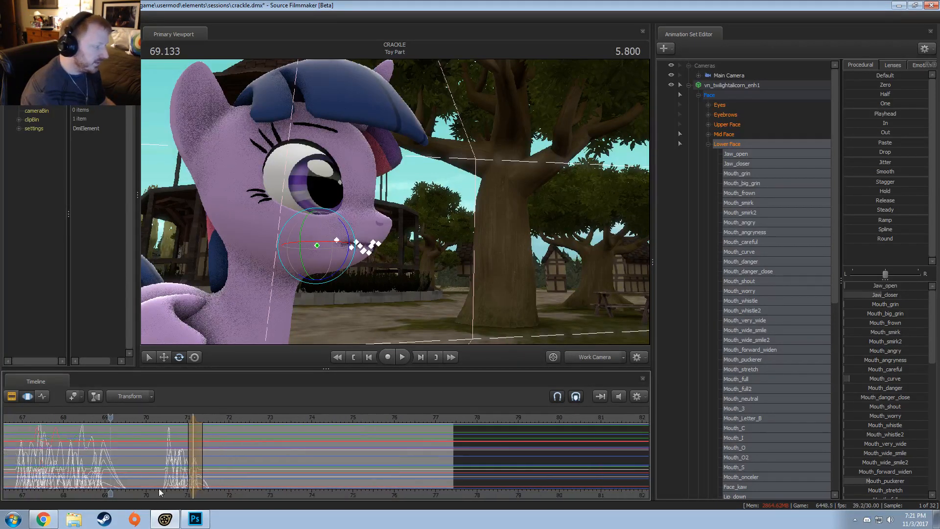
pyautogui.moveTo(158, 489); pyautogui.dragTo(418, 481, button='middle')
pyautogui.click(180, 419)
pyautogui.press('space')
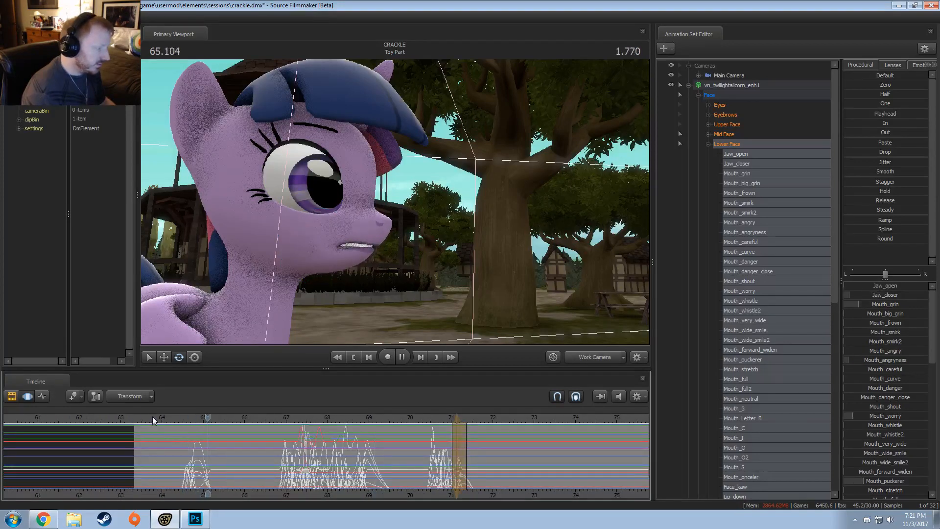
pyautogui.click(147, 419)
pyautogui.press('space')
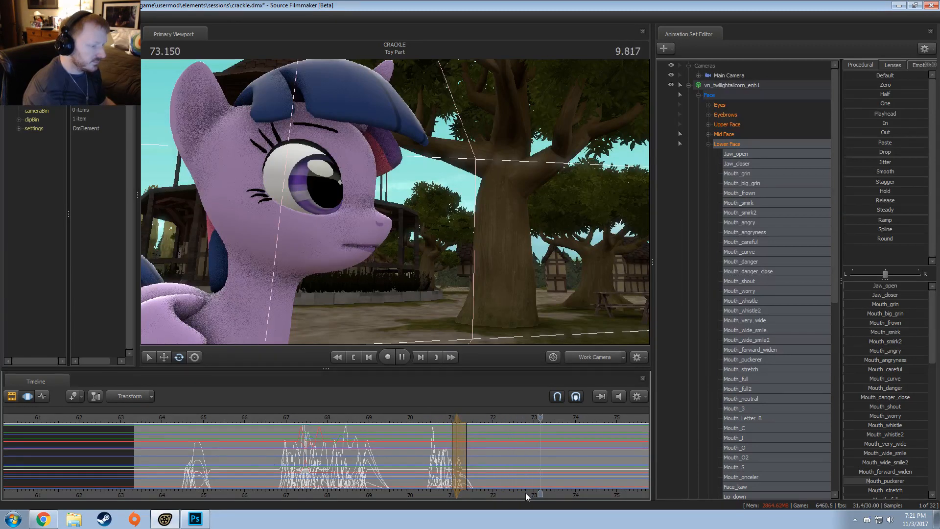
# Play short stretches of audio between about 73 and 74.2 to locate the start of the next spoken sound
pyautogui.press('space')
pyautogui.moveTo(563, 492); pyautogui.dragTo(368, 479, button='middle')
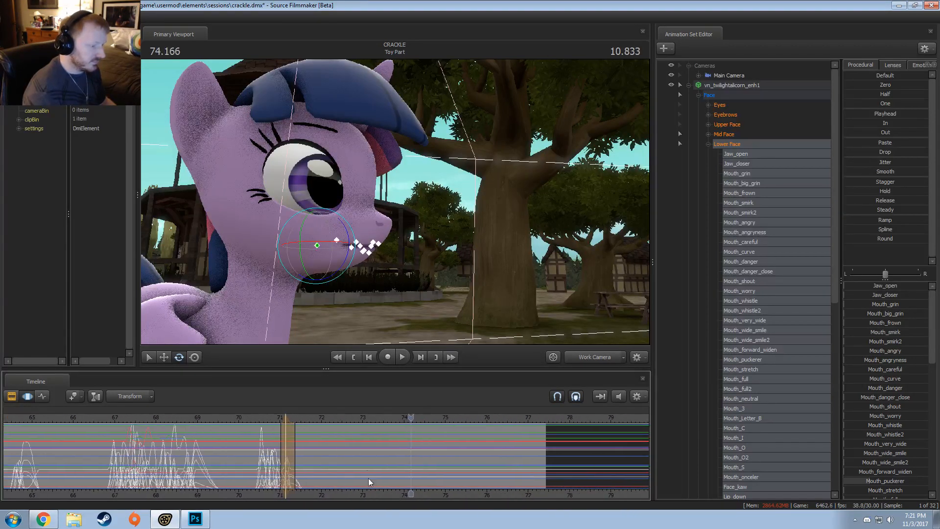
pyautogui.press('space')
pyautogui.press('space')
pyautogui.click(378, 419)
pyautogui.press('space')
pyautogui.press('space')
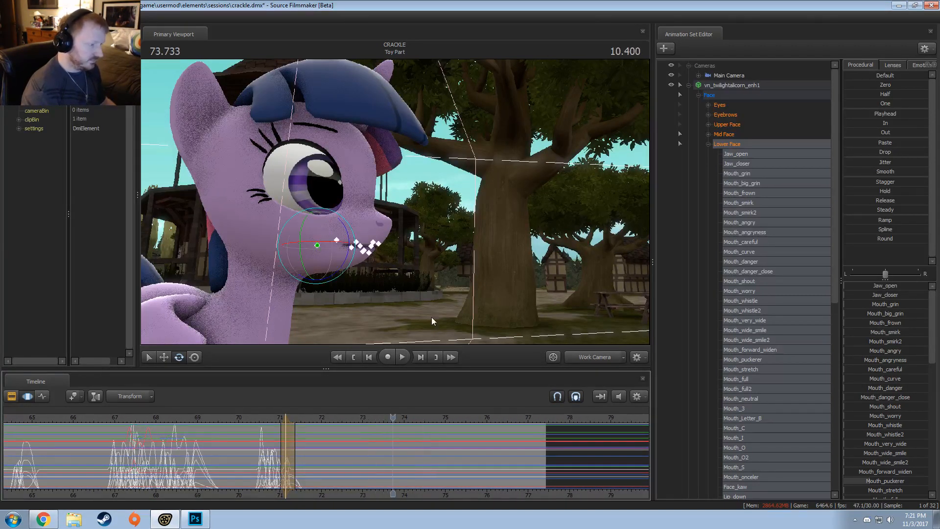
# Start a new mouth shape centred on 73.533, slightly raising Jaw_closer and Mouth_grin within a short falloff
pyautogui.scroll(6, 406, 451)
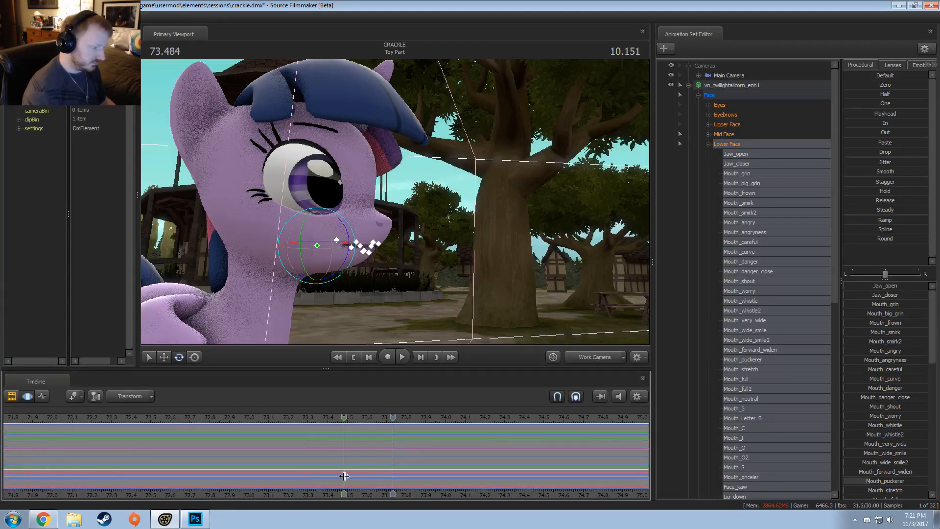
pyautogui.keyDown('shift'); pyautogui.click(354, 473); pyautogui.keyUp('shift')
pyautogui.keyDown('shift'); pyautogui.scroll(3, 353, 473); pyautogui.keyUp('shift')
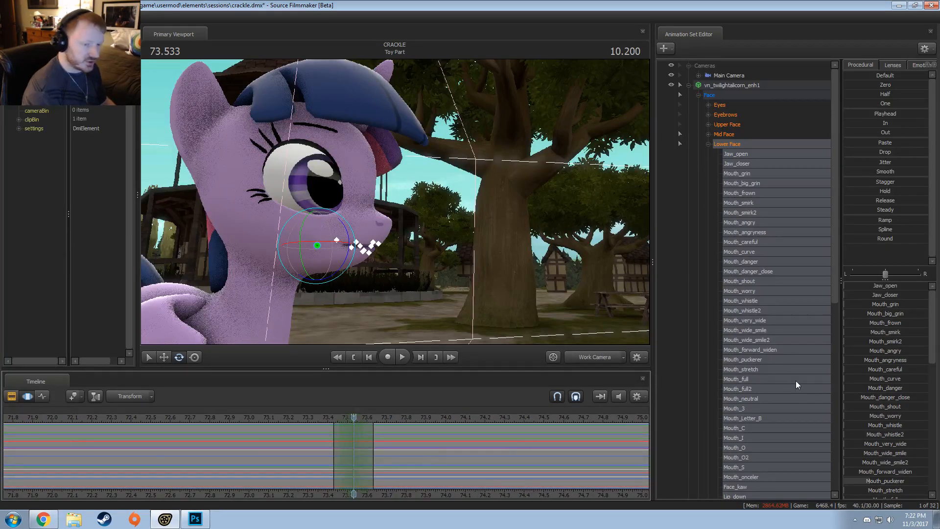
pyautogui.click(888, 406)
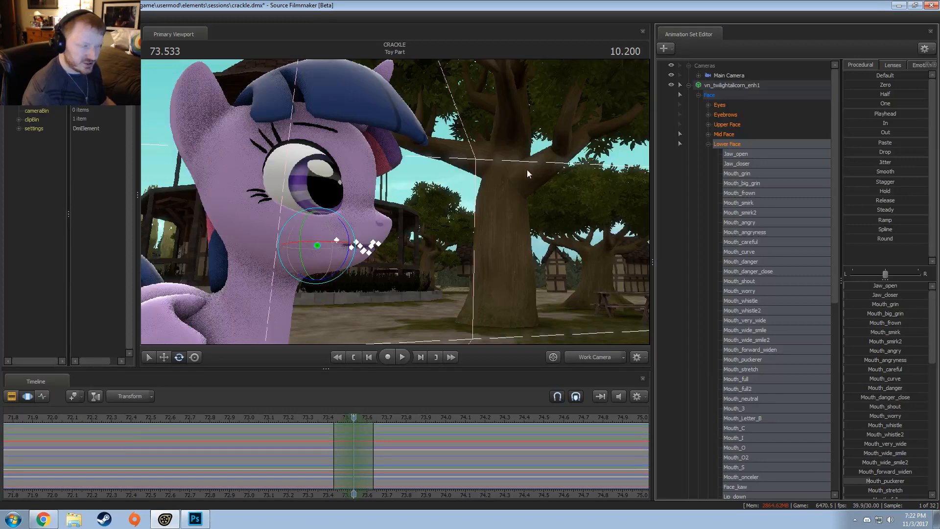
pyautogui.press('w')
pyautogui.moveTo(527, 169); pyautogui.dragTo(523, 184)
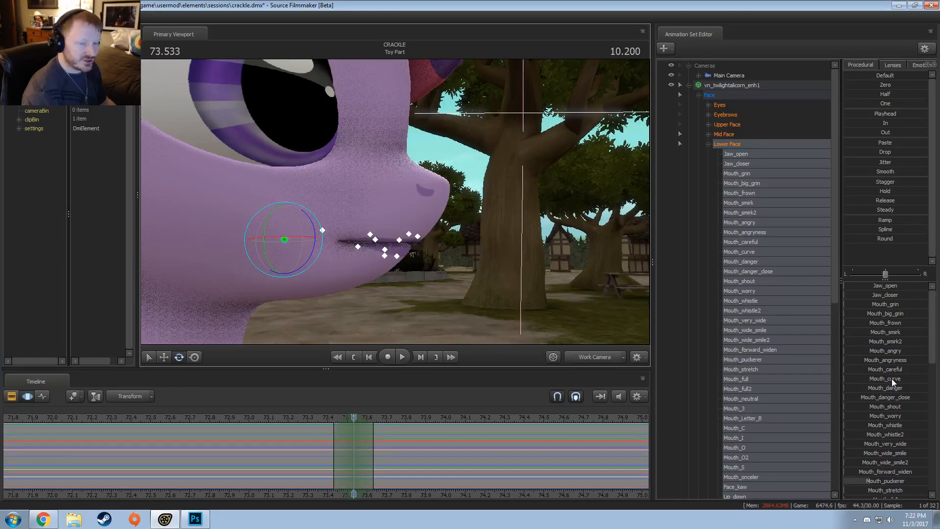
pyautogui.moveTo(894, 305)
pyautogui.mouseDown()
pyautogui.moveTo(909, 304)
pyautogui.moveTo(892, 287)
pyautogui.moveTo(907, 297)
pyautogui.mouseUp()
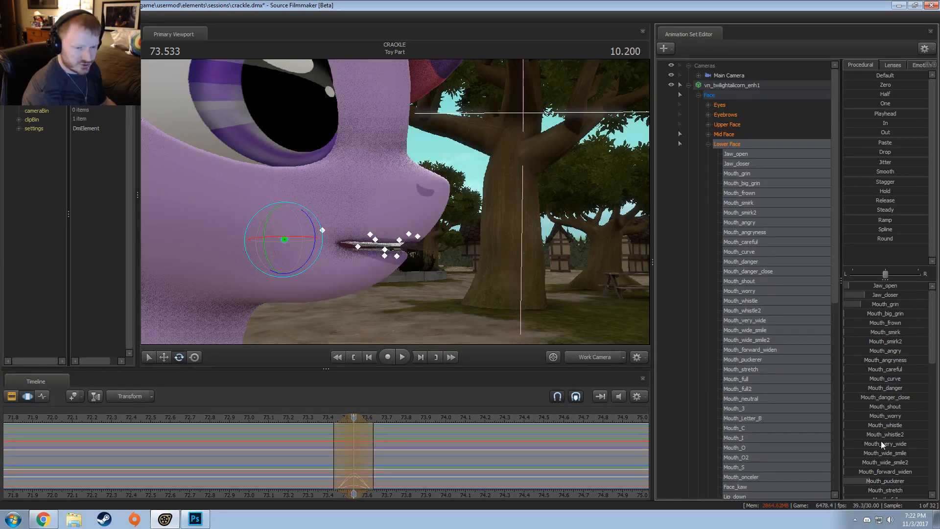
pyautogui.moveTo(892, 419); pyautogui.dragTo(909, 378)
pyautogui.hotkey('ctrl', 'z')
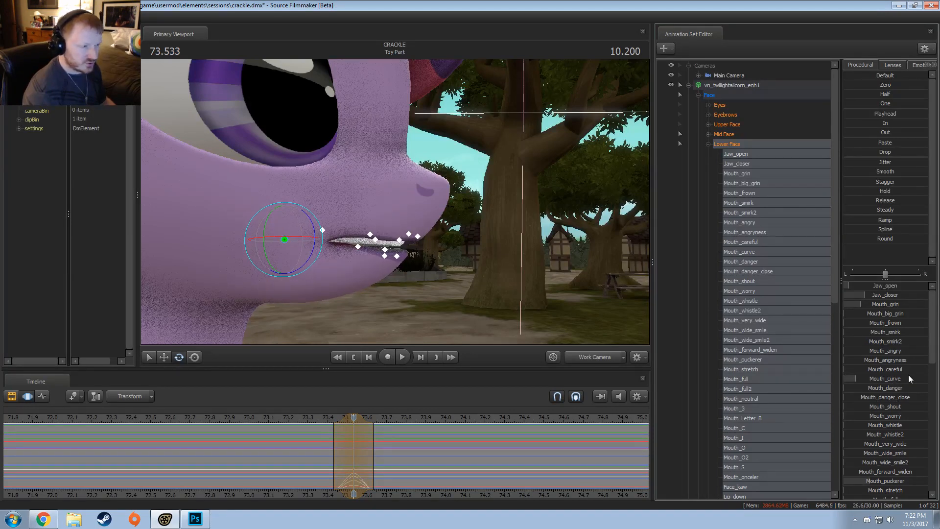
pyautogui.hotkey('ctrl', 'z')
# Part the lips at 73.533 by adding partial Mouth_angry and Mouth_whistle and increasing Jaw_closer
pyautogui.scroll(-3, 898, 456)
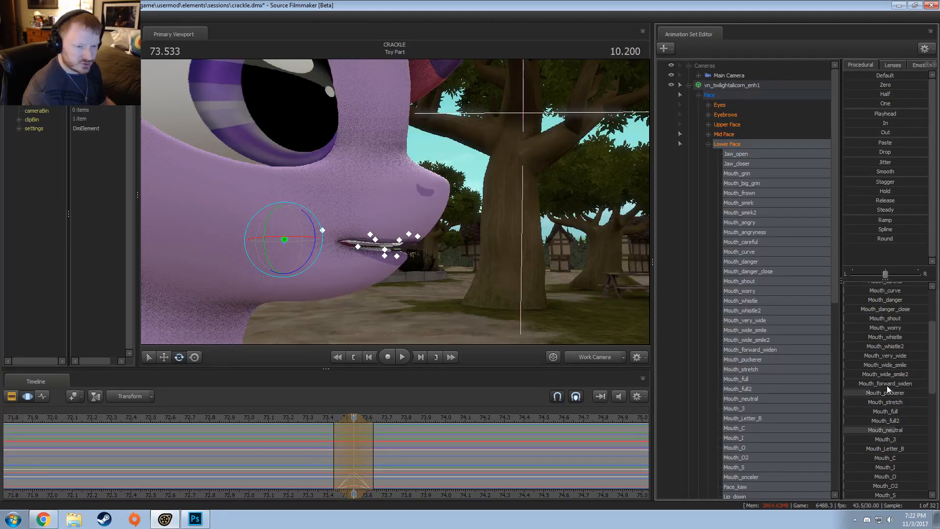
pyautogui.scroll(3, 882, 350)
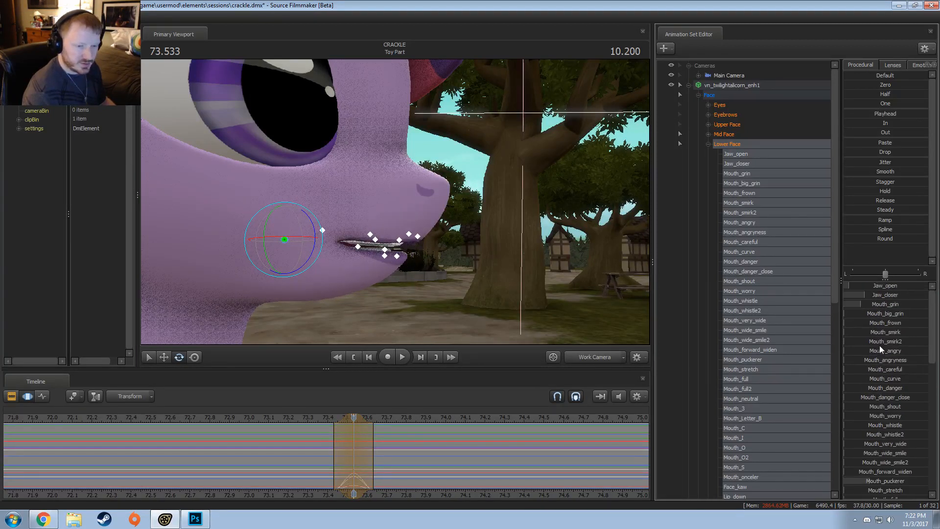
pyautogui.moveTo(889, 356); pyautogui.dragTo(901, 356)
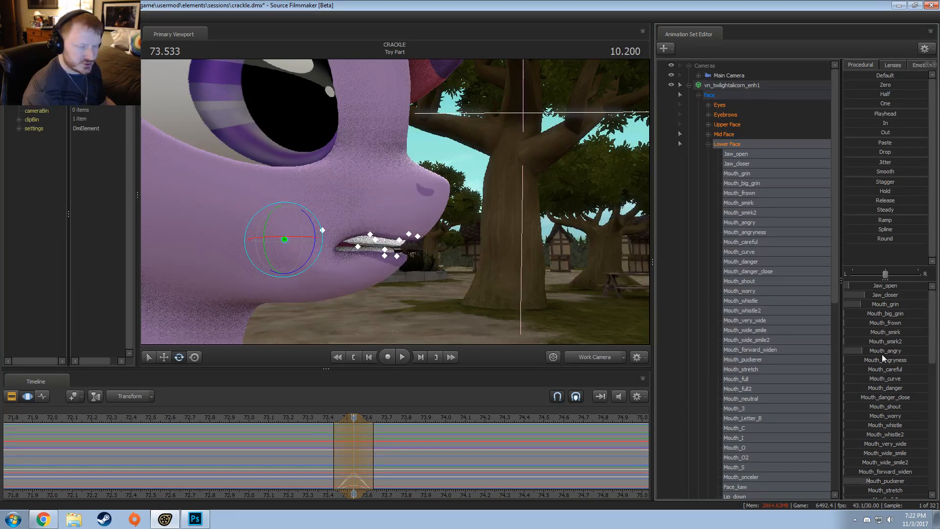
pyautogui.scroll(-4, 895, 462)
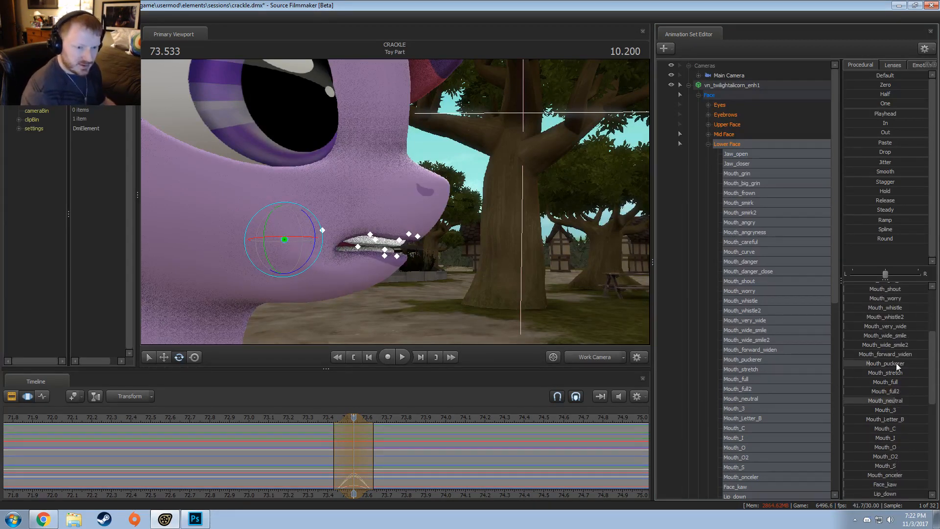
pyautogui.moveTo(898, 317); pyautogui.dragTo(914, 295)
pyautogui.scroll(4, 887, 310)
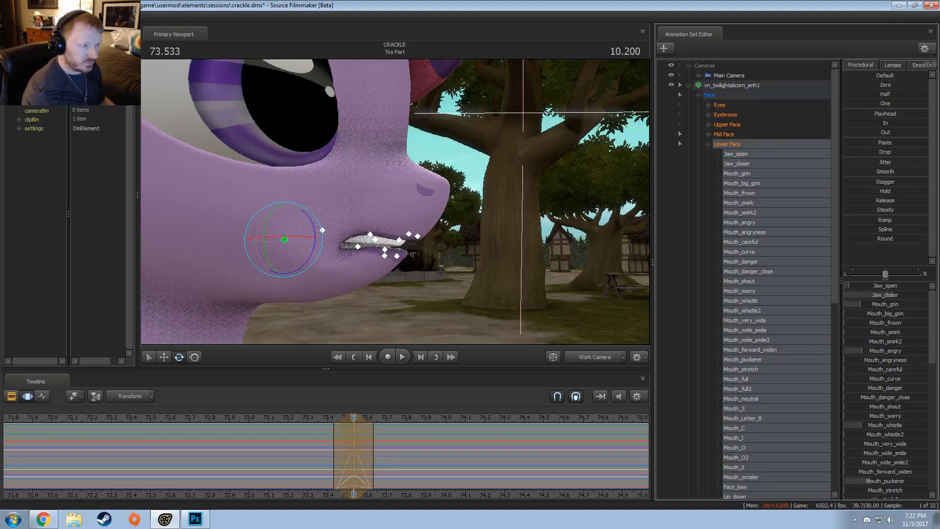
# Form a narrower, slightly open mouth at 73.633 with partial Mouth_forward_widen and a small amount of Jaw_open
pyautogui.moveTo(288, 492); pyautogui.dragTo(371, 462)
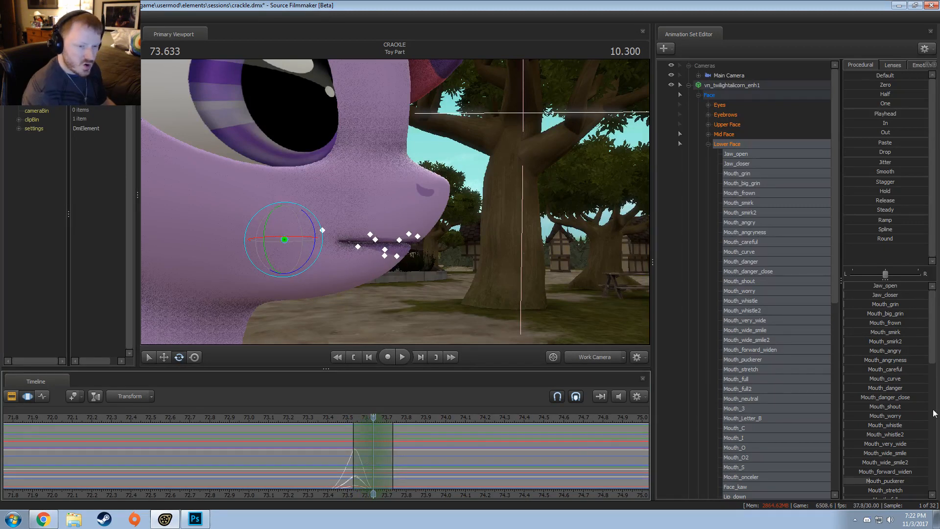
pyautogui.moveTo(887, 395); pyautogui.dragTo(907, 394)
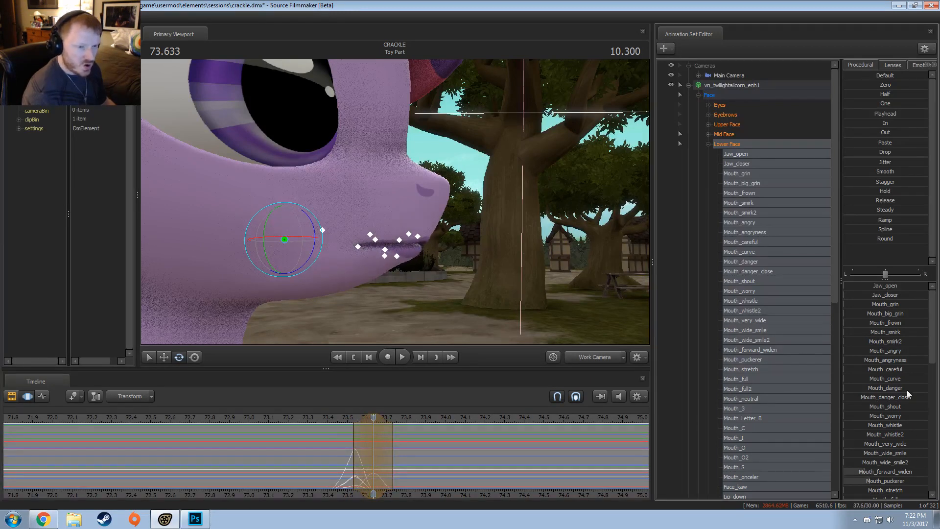
pyautogui.moveTo(885, 287); pyautogui.dragTo(898, 288)
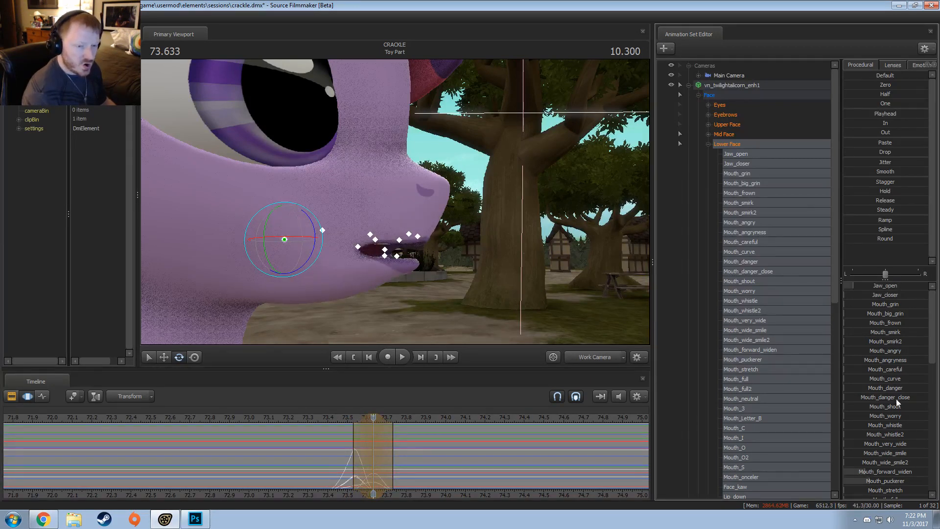
pyautogui.scroll(-3, 892, 460)
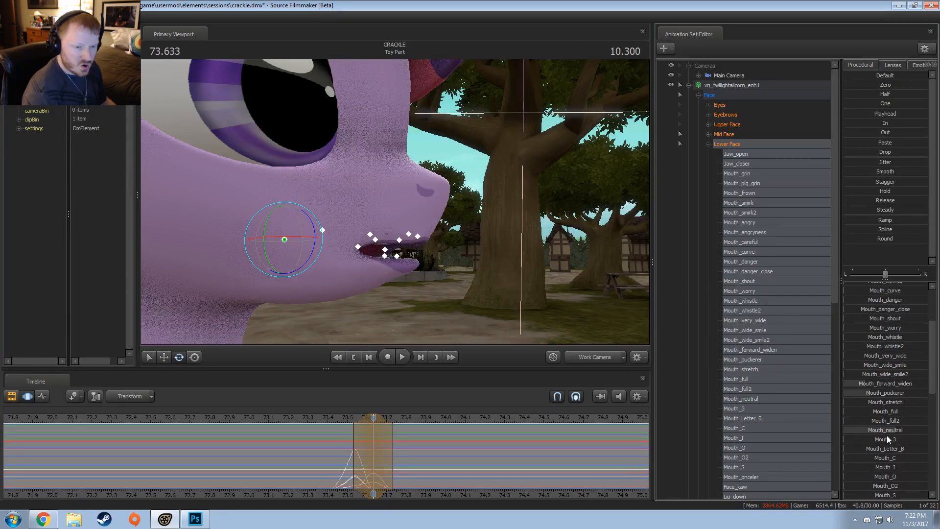
pyautogui.moveTo(885, 483); pyautogui.dragTo(898, 483)
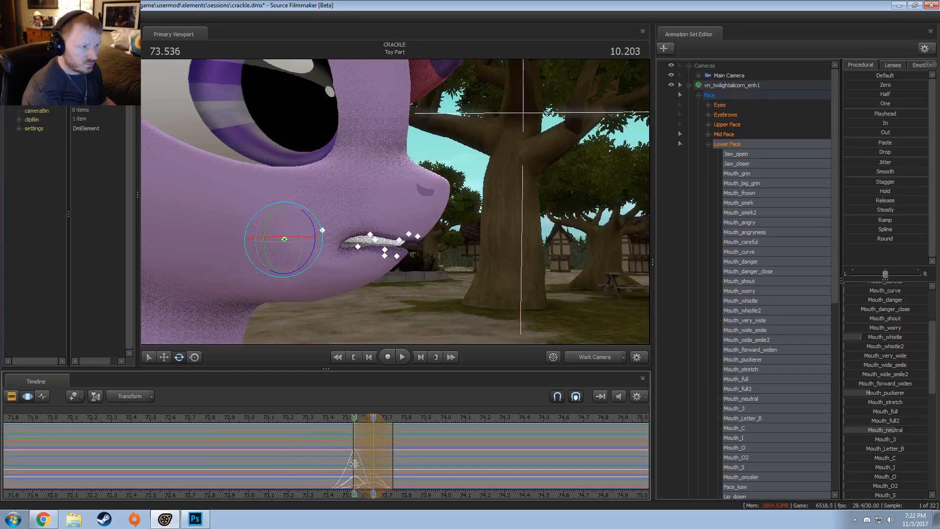
pyautogui.moveTo(358, 458); pyautogui.dragTo(383, 471)
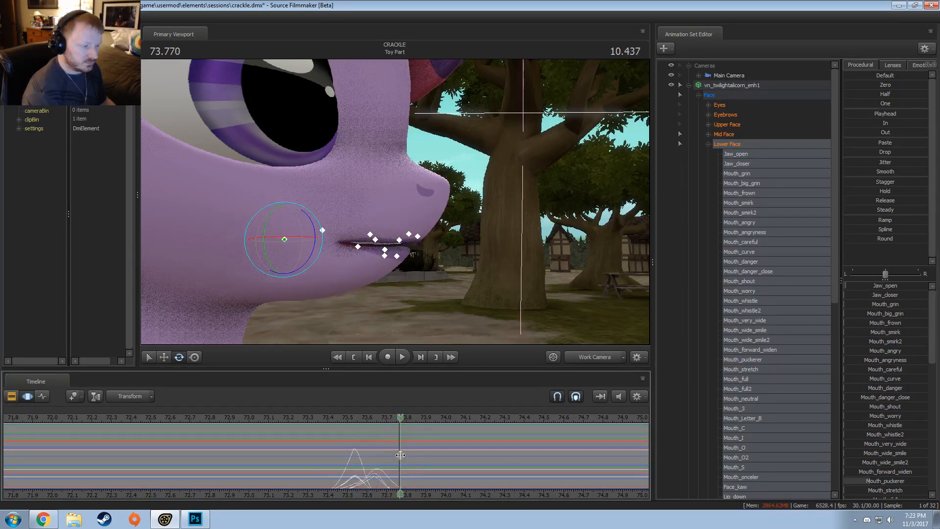
pyautogui.click(398, 456)
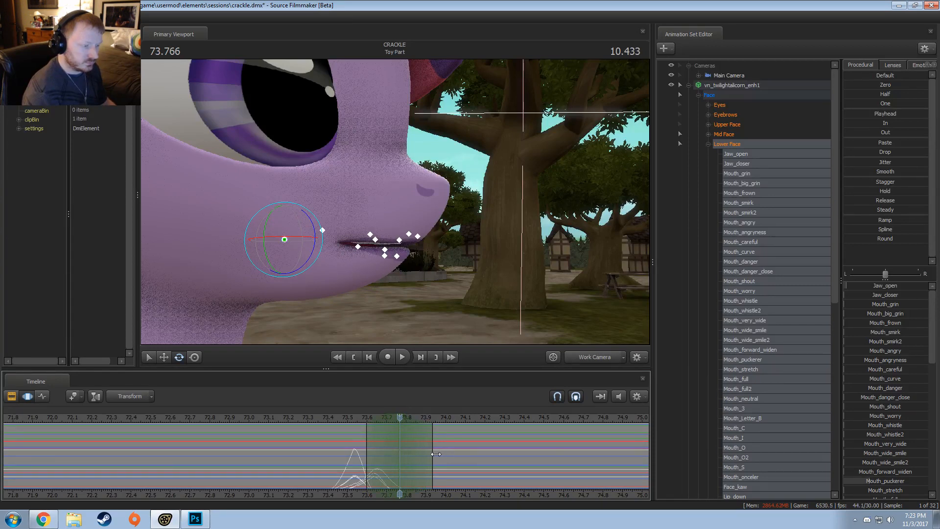
pyautogui.moveTo(433, 453); pyautogui.dragTo(466, 453)
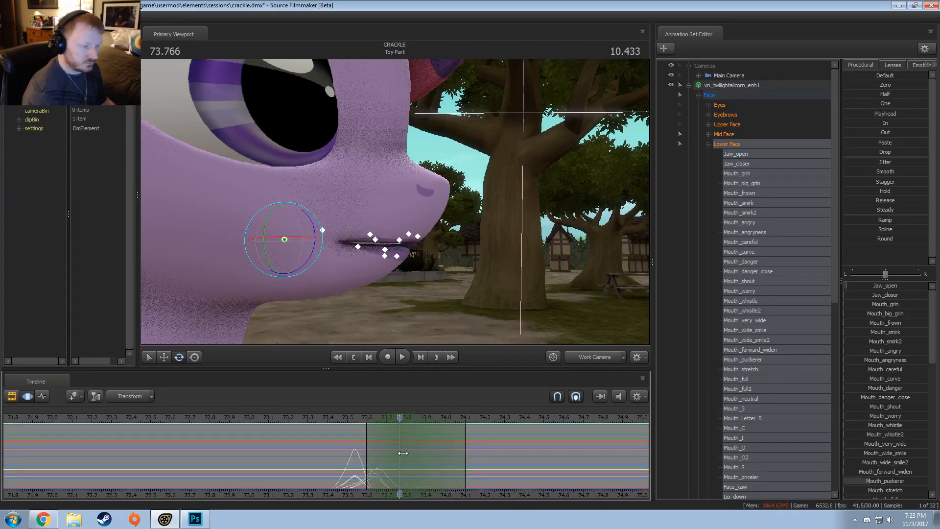
pyautogui.moveTo(402, 454); pyautogui.dragTo(445, 453)
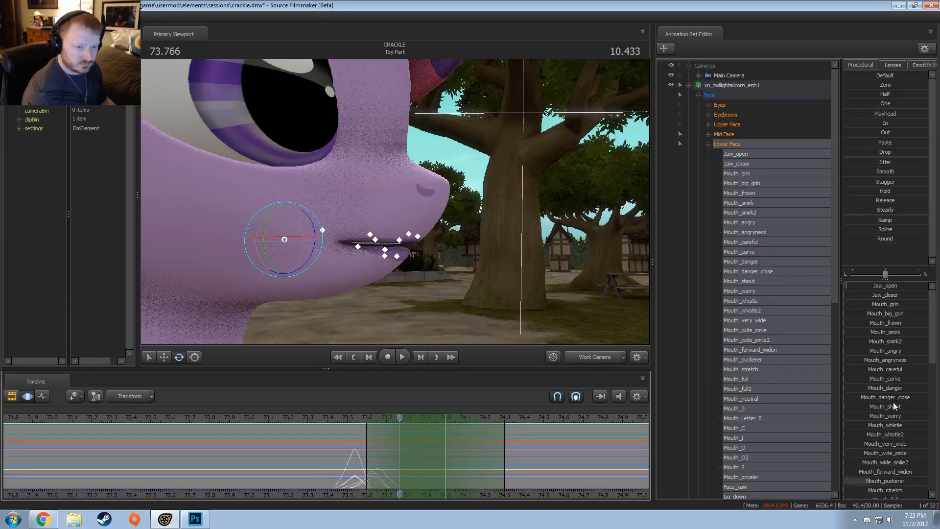
pyautogui.moveTo(894, 407)
pyautogui.mouseDown()
pyautogui.moveTo(909, 407)
pyautogui.moveTo(883, 397)
pyautogui.mouseUp()
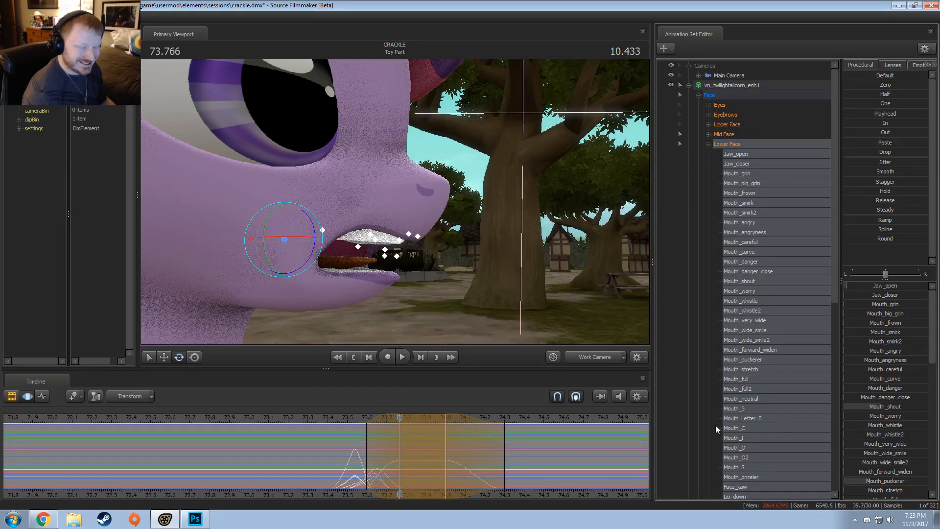
pyautogui.moveTo(348, 418); pyautogui.dragTo(333, 422)
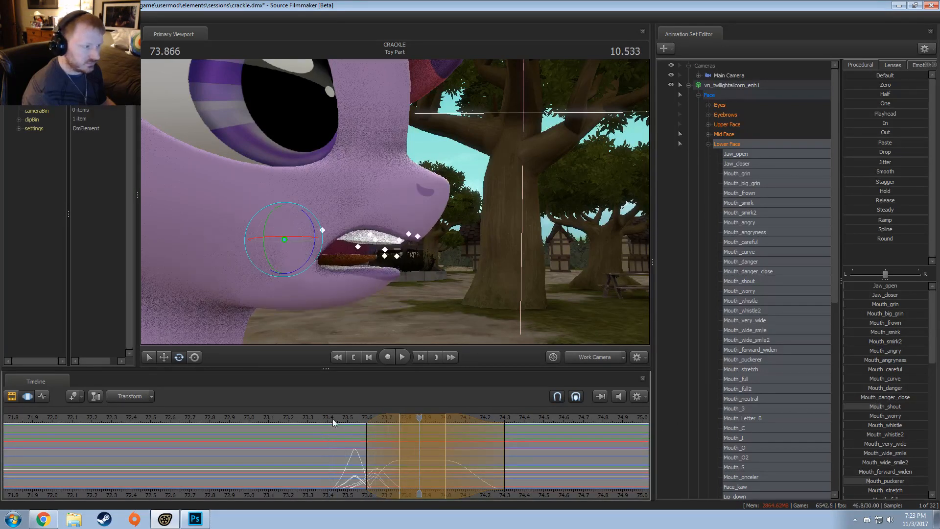
pyautogui.hotkey('ctrl', 'z')
# Open the mouth wider around 73.666 by raising Mouth_careful within a short time selection
pyautogui.moveTo(427, 457); pyautogui.dragTo(391, 457)
pyautogui.keyDown('shift'); pyautogui.click(391, 456); pyautogui.keyUp('shift')
pyautogui.keyDown('shift'); pyautogui.scroll(4, 392, 457); pyautogui.keyUp('shift')
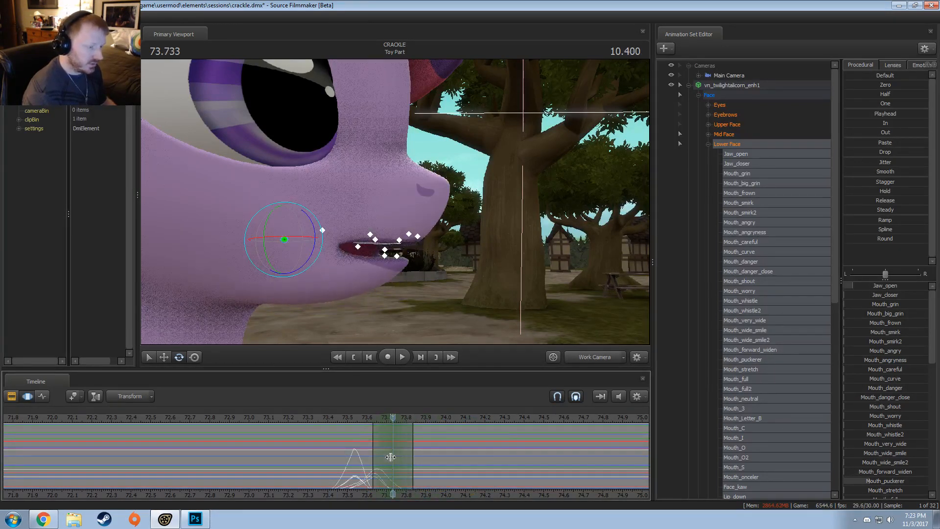
pyautogui.moveTo(877, 381)
pyautogui.mouseDown()
pyautogui.moveTo(894, 380)
pyautogui.moveTo(885, 378)
pyautogui.mouseUp()
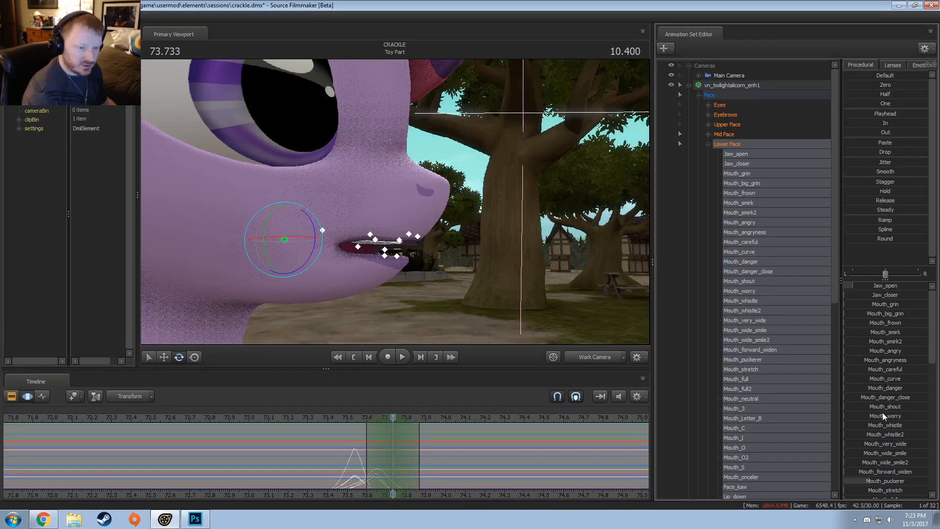
pyautogui.moveTo(883, 416); pyautogui.dragTo(897, 416)
pyautogui.moveTo(354, 437)
pyautogui.mouseDown()
pyautogui.moveTo(418, 465)
pyautogui.moveTo(337, 471)
pyautogui.moveTo(379, 471)
pyautogui.mouseUp()
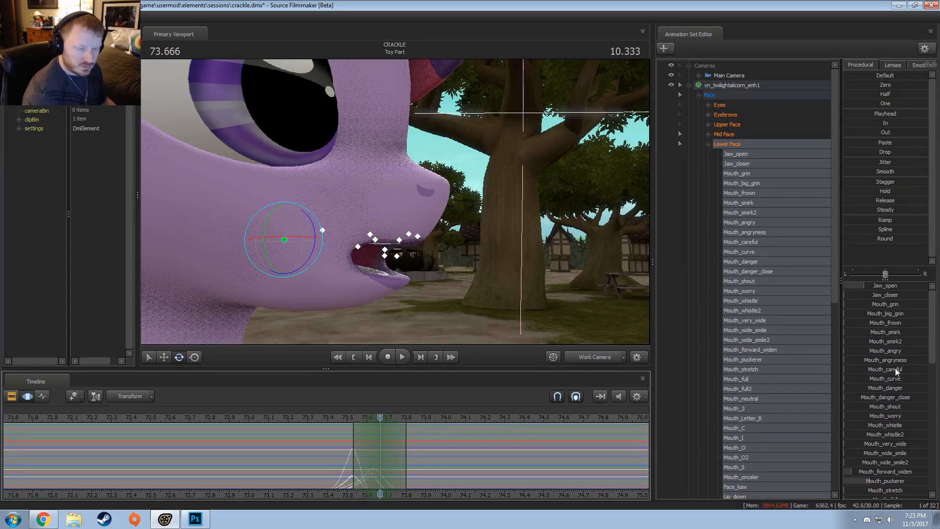
pyautogui.moveTo(895, 368); pyautogui.dragTo(909, 369)
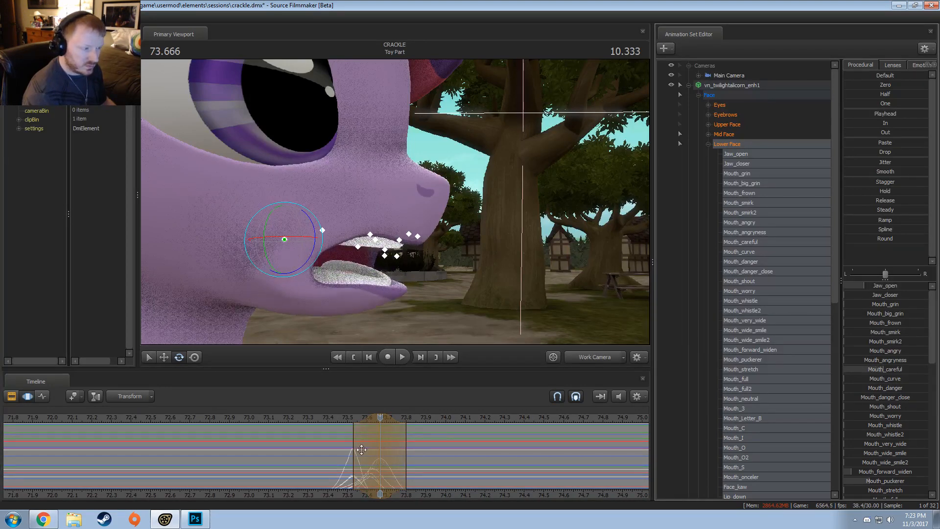
# Bare the teeth at 73.733 with Mouth_danger and Jaw_closer, holding the shape until about 73.9 with falloff to about 74.23
pyautogui.moveTo(362, 450)
pyautogui.mouseDown()
pyautogui.moveTo(337, 460)
pyautogui.moveTo(392, 470)
pyautogui.moveTo(374, 474)
pyautogui.moveTo(422, 460)
pyautogui.mouseUp()
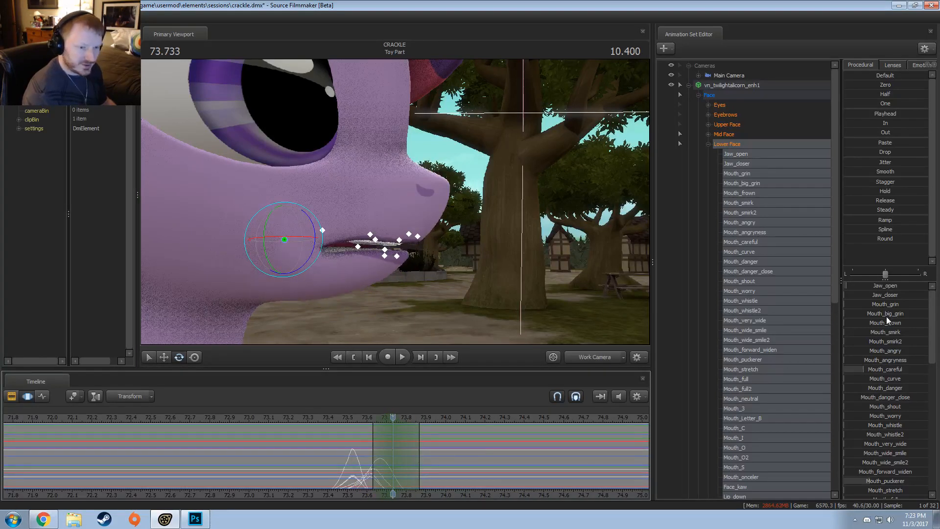
pyautogui.click(894, 388)
pyautogui.moveTo(894, 388); pyautogui.dragTo(902, 388)
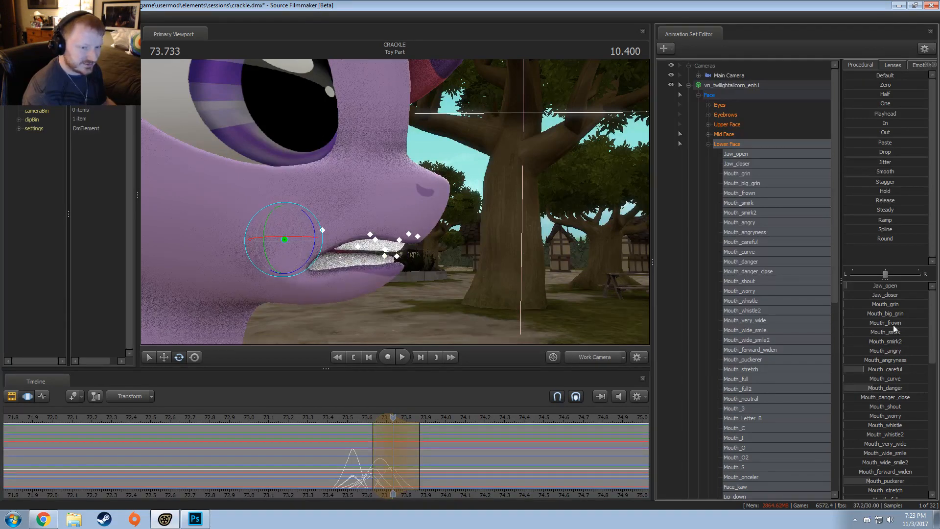
pyautogui.moveTo(888, 295); pyautogui.dragTo(897, 295)
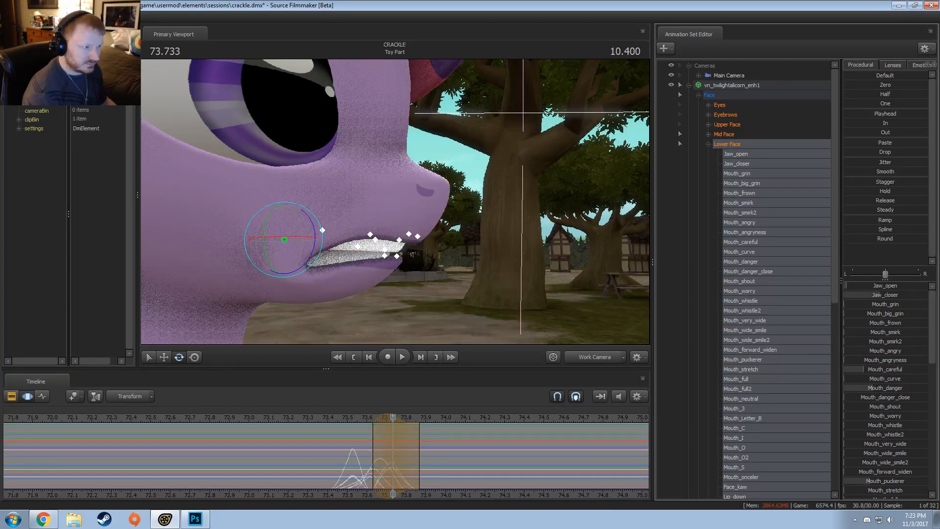
pyautogui.click(308, 418)
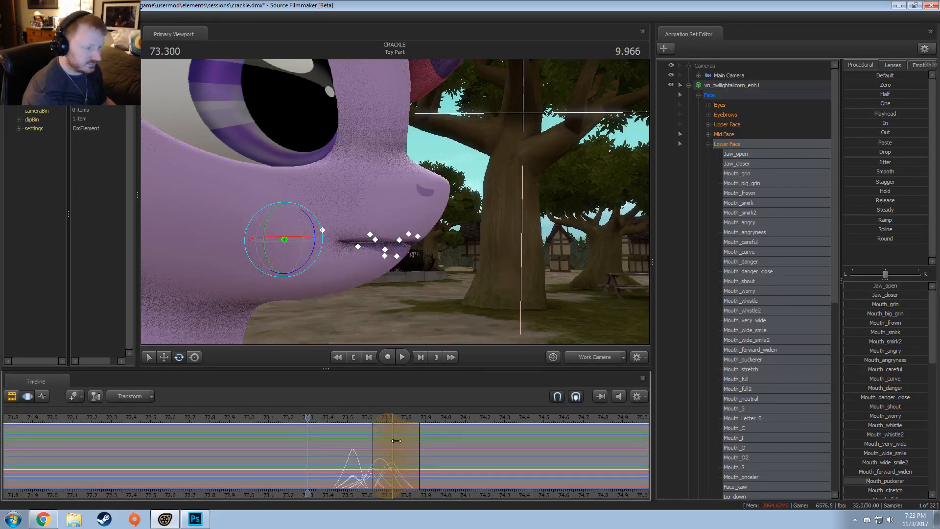
pyautogui.moveTo(396, 441); pyautogui.dragTo(491, 448)
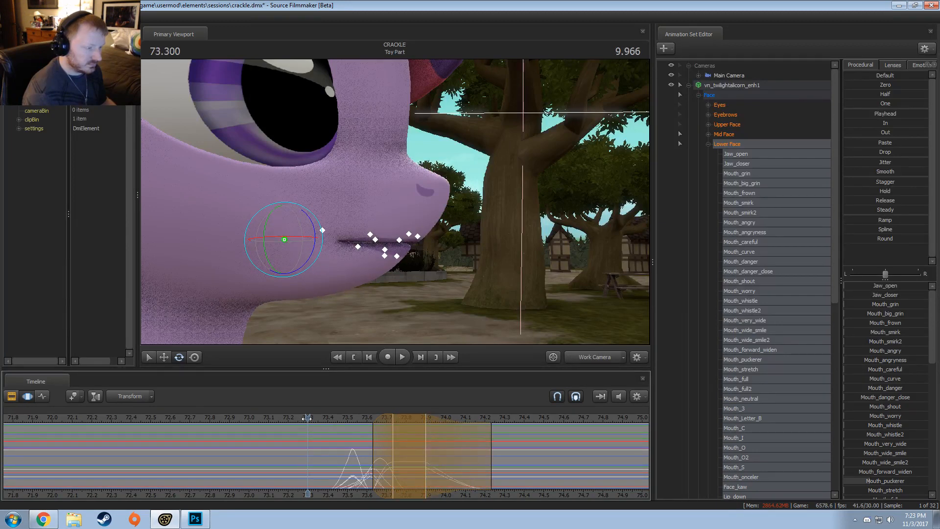
# Play back the new mouth shapes from about 73.2 in close-up, first from the side and again from the front
pyautogui.press('space')
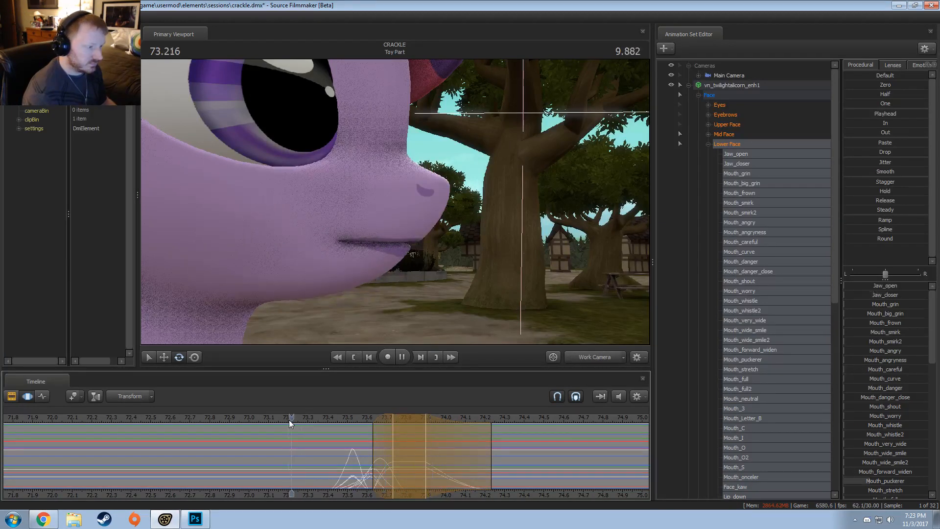
pyautogui.press('space')
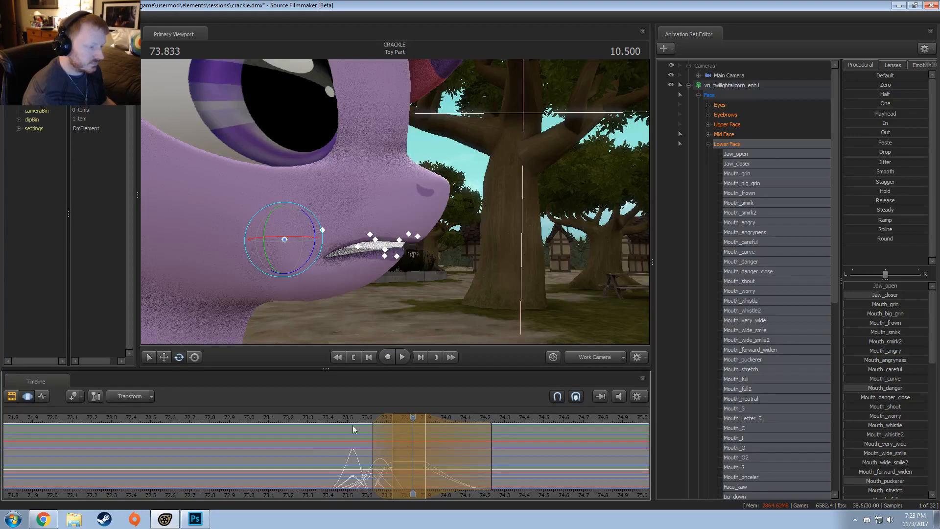
pyautogui.click(308, 417)
pyautogui.press('space')
pyautogui.keyDown('alt'); pyautogui.moveTo(422, 284); pyautogui.dragTo(396, 209); pyautogui.keyUp('alt')
pyautogui.press('space')
pyautogui.click(289, 417)
pyautogui.press('space')
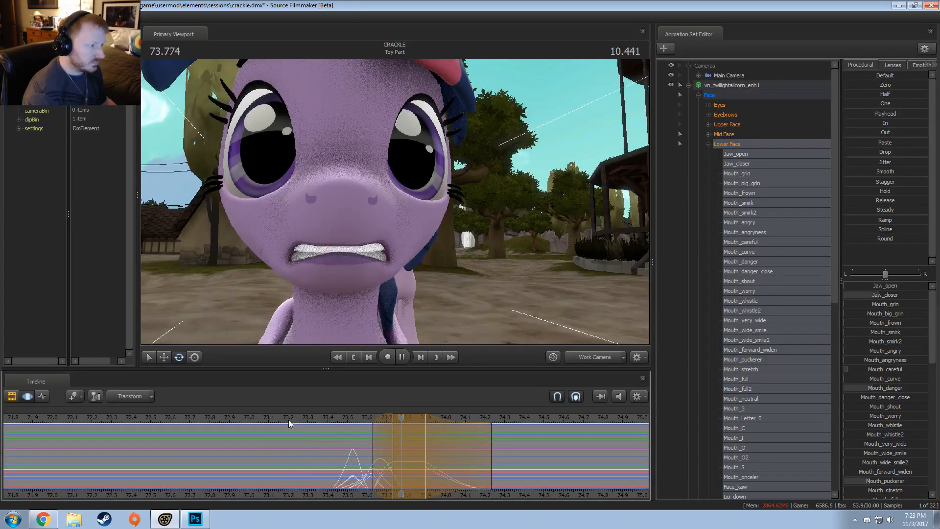
pyautogui.press('space')
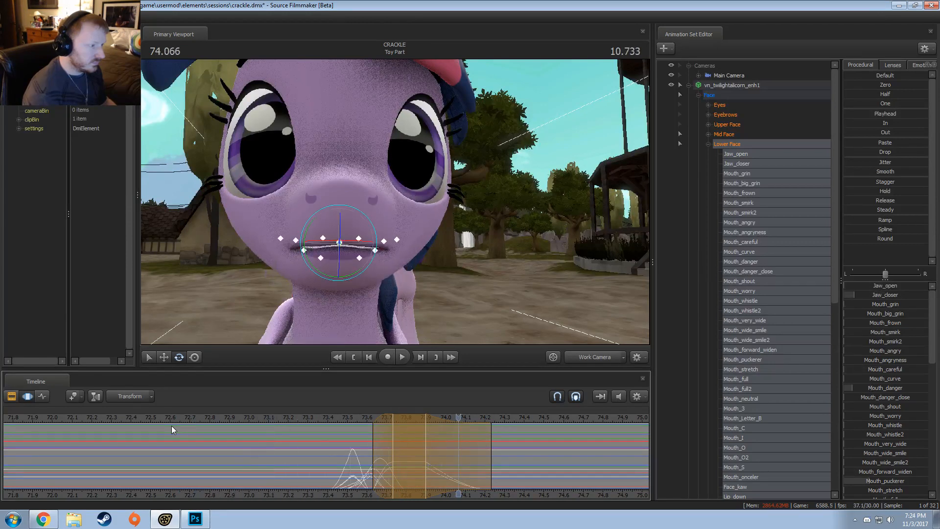
# Try to open the mouth wider at 73.633 by raising Jaw_open within a short time selection
pyautogui.click(358, 463)
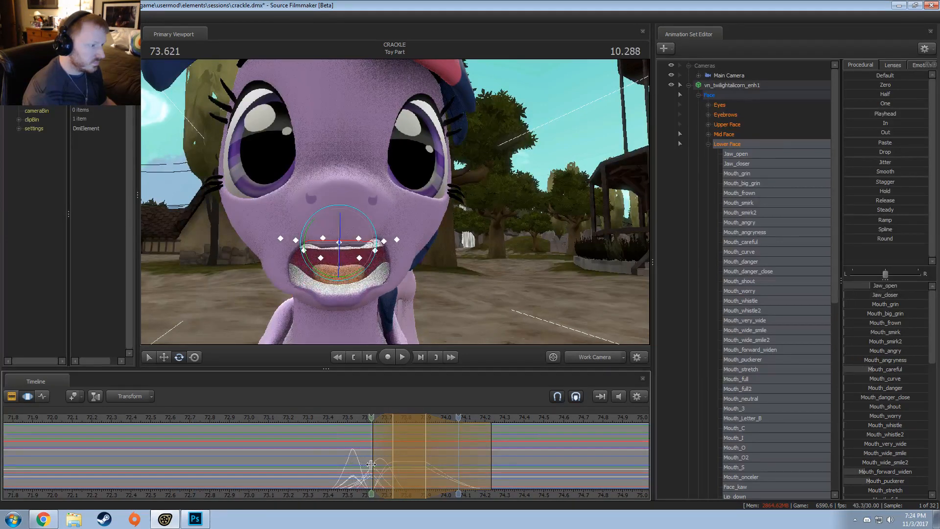
pyautogui.moveTo(358, 463); pyautogui.dragTo(372, 464)
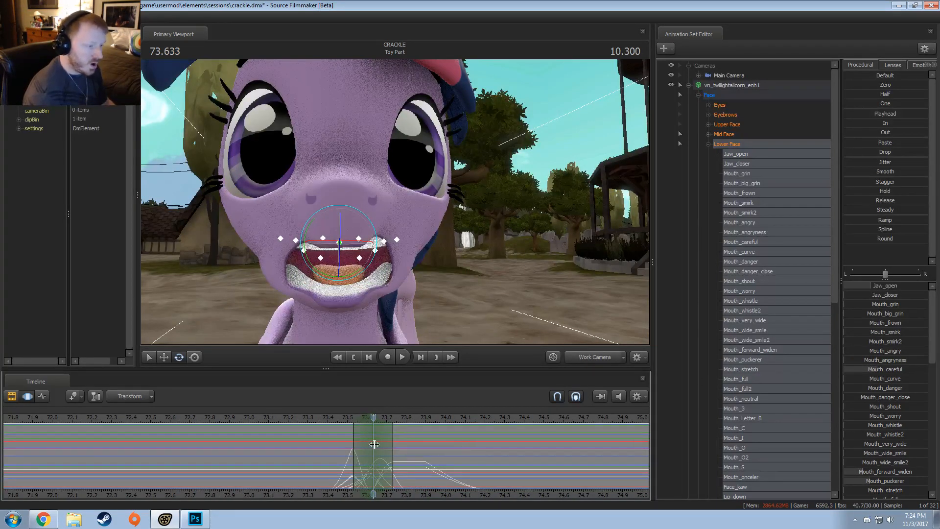
pyautogui.moveTo(872, 287); pyautogui.dragTo(911, 287)
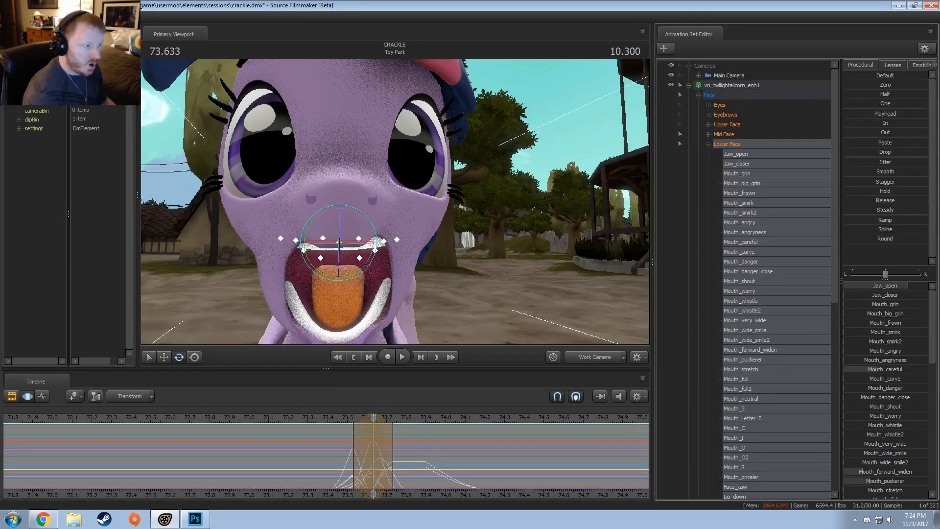
# Play back the wider jaw opening from about 73.35, first from the front and again from the side
pyautogui.click(319, 420)
pyautogui.press('space')
pyautogui.press('space')
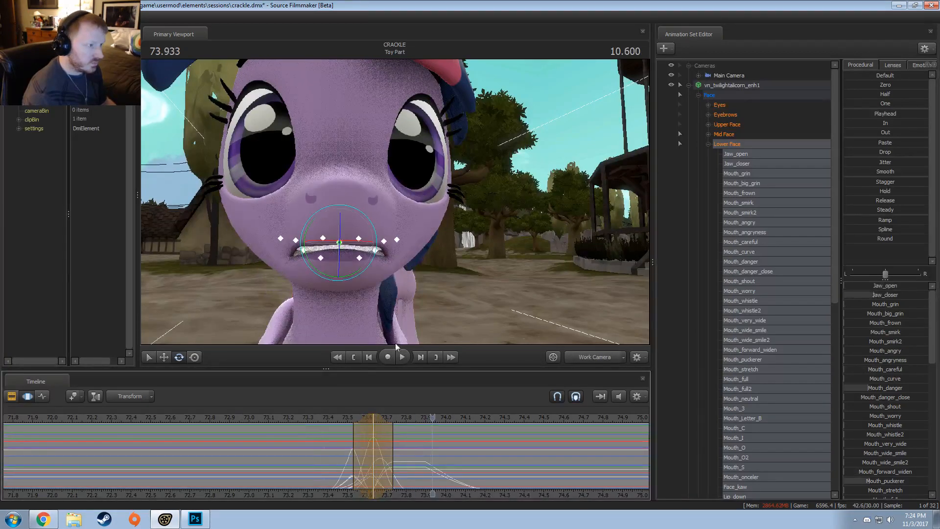
pyautogui.moveTo(398, 205); pyautogui.dragTo(398, 202)
pyautogui.click(315, 419)
pyautogui.press('space')
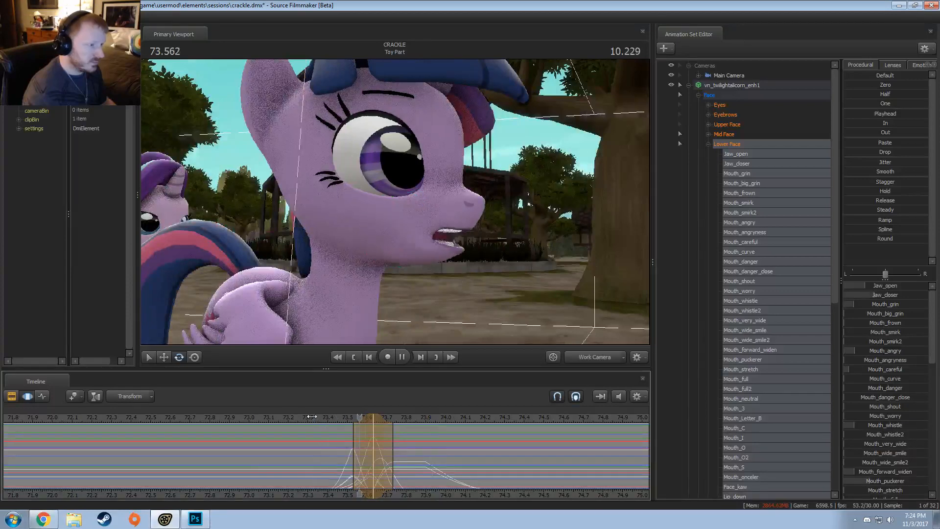
pyautogui.press('space')
# Place a time selection with soft falloff around 73.6 and play back the mouth movement from about 73.4
pyautogui.scroll(3, 316, 436)
pyautogui.moveTo(315, 441); pyautogui.dragTo(399, 469)
pyautogui.keyDown('shift'); pyautogui.scroll(5, 419, 459); pyautogui.keyUp('shift')
pyautogui.keyDown('shift'); pyautogui.scroll(5, 432, 468); pyautogui.keyUp('shift')
pyautogui.keyDown('shift'); pyautogui.scroll(-1, 412, 468); pyautogui.keyUp('shift')
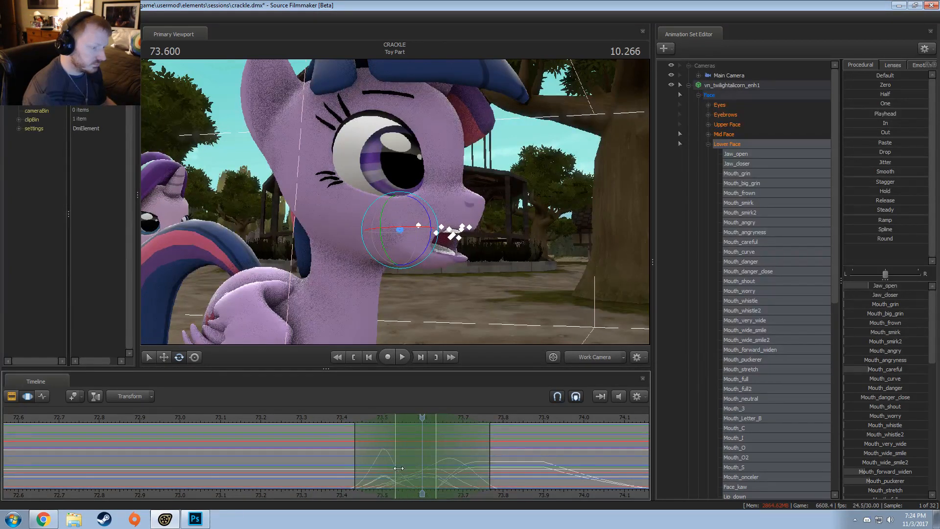
pyautogui.click(331, 418)
pyautogui.press('space')
pyautogui.press('space')
# Raise Mouth_puckerer slightly at 73.566 within a time selection from 73.5 to about 73.63
pyautogui.moveTo(331, 419); pyautogui.dragTo(411, 460)
pyautogui.keyDown('shift'); pyautogui.click(410, 460); pyautogui.keyUp('shift')
pyautogui.keyDown('shift'); pyautogui.scroll(3, 411, 460); pyautogui.keyUp('shift')
pyautogui.keyDown('shift'); pyautogui.scroll(-1, 411, 460); pyautogui.keyUp('shift')
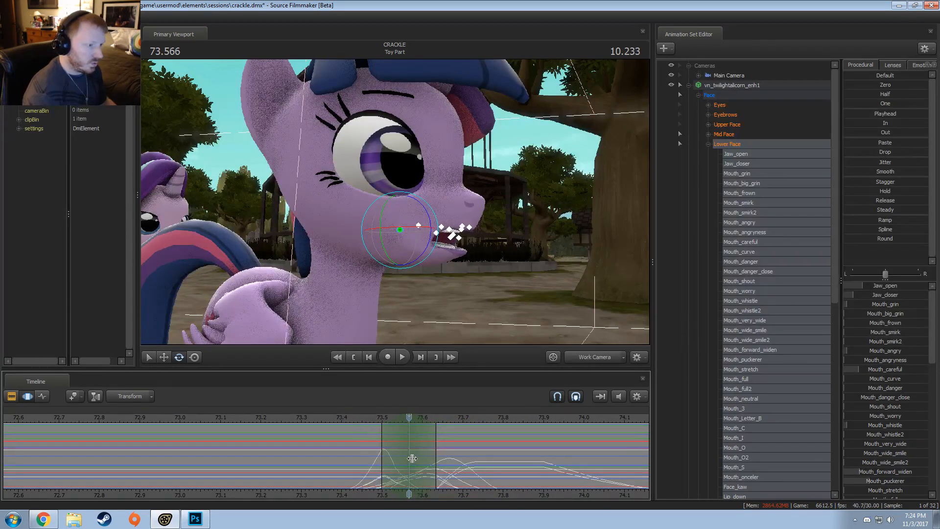
pyautogui.moveTo(877, 479); pyautogui.dragTo(882, 479)
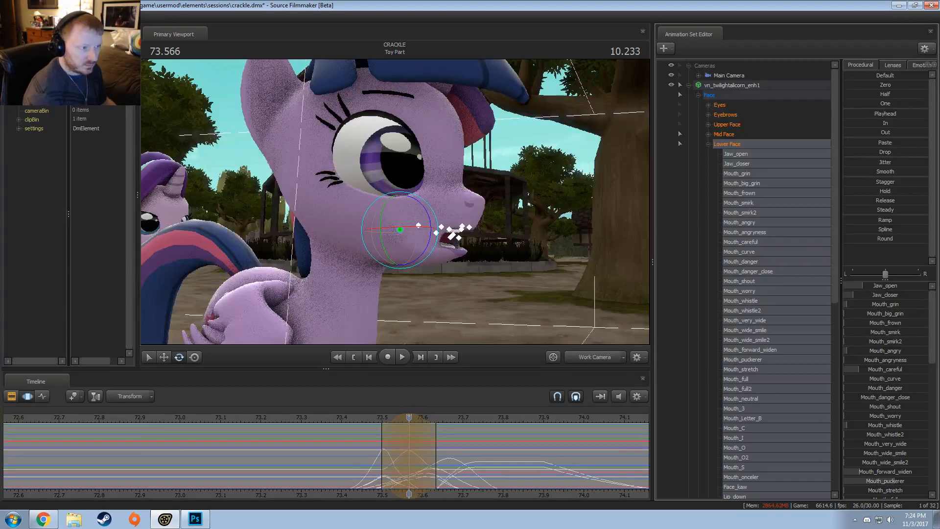
# Move the jaw bone down at 73.633 within a time selection from about 73.57 to 73.7
pyautogui.moveTo(453, 439); pyautogui.dragTo(442, 465)
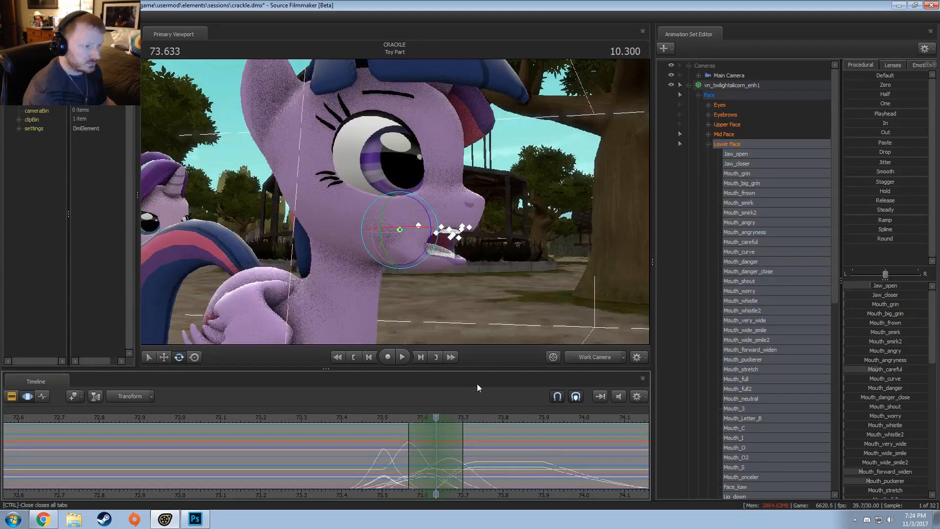
pyautogui.keyDown('alt'); pyautogui.moveTo(392, 196); pyautogui.dragTo(405, 198); pyautogui.keyUp('alt')
pyautogui.keyDown('alt'); pyautogui.moveTo(405, 210); pyautogui.dragTo(424, 248); pyautogui.keyUp('alt')
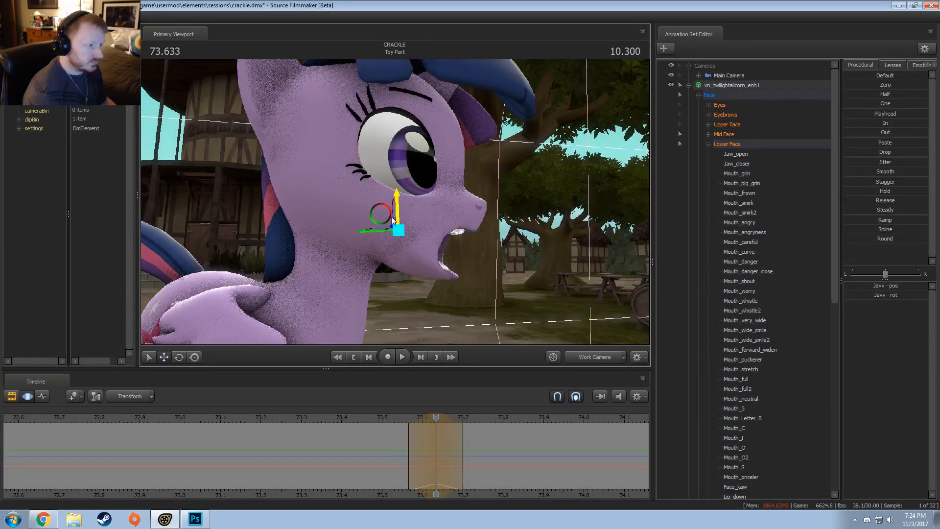
pyautogui.click(418, 444)
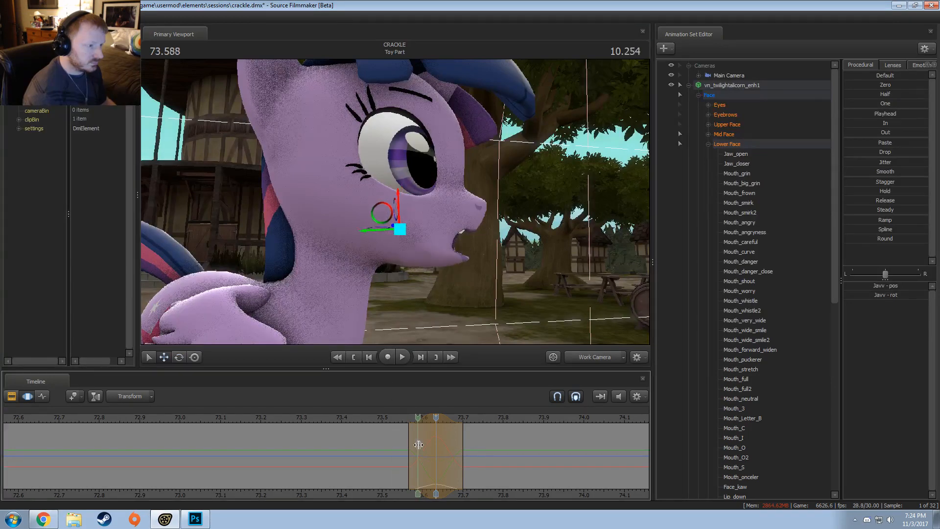
pyautogui.moveTo(418, 445)
pyautogui.mouseDown()
pyautogui.moveTo(469, 449)
pyautogui.moveTo(436, 444)
pyautogui.mouseUp()
# Play back the jaw movement from about 73.4 in side view and from about 73.3 in front view
pyautogui.click(347, 418)
pyautogui.press('space')
pyautogui.press('space')
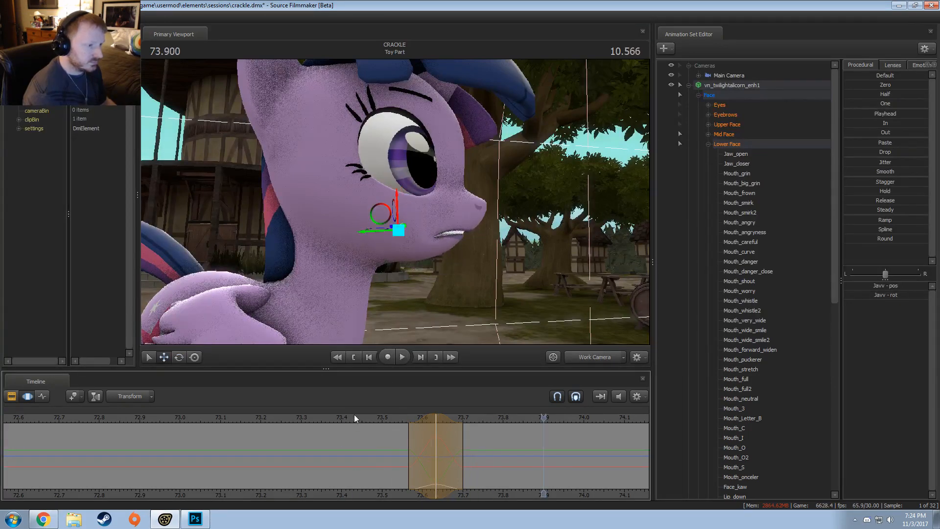
pyautogui.keyDown('alt'); pyautogui.moveTo(351, 293); pyautogui.dragTo(279, 293); pyautogui.keyUp('alt')
pyautogui.click(308, 419)
pyautogui.press('space')
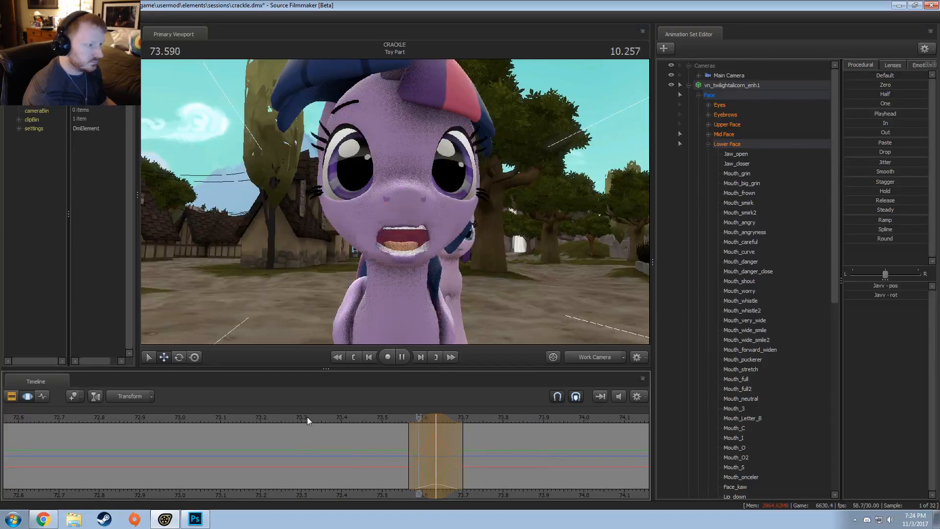
pyautogui.press('space')
pyautogui.press('s')
pyautogui.moveTo(523, 300); pyautogui.dragTo(542, 302)
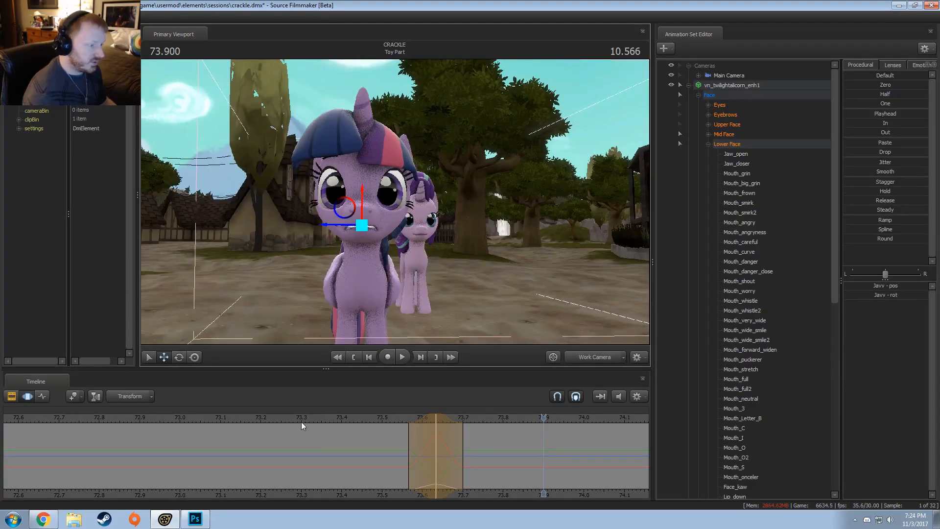
# Play back the dialogue leading into the new mouth shapes, starting from earlier points such as about 71.7
pyautogui.click(84, 418)
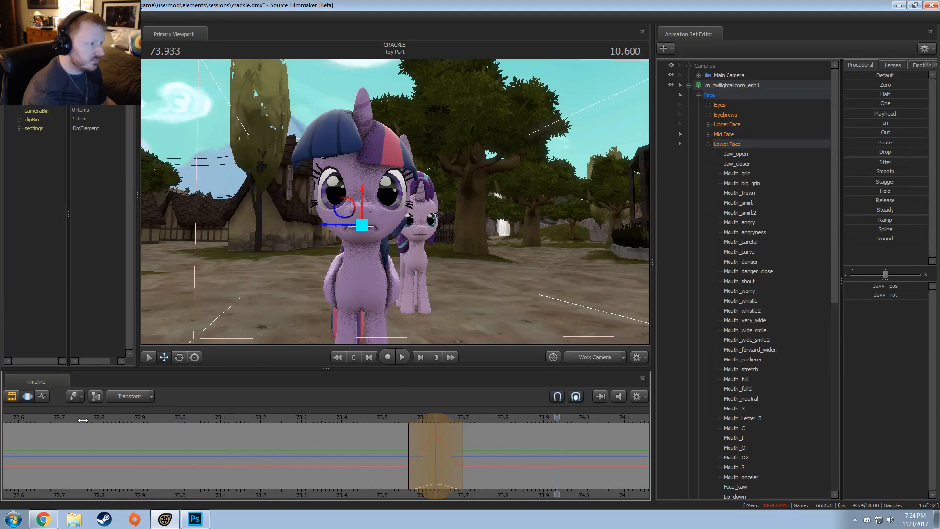
pyautogui.scroll(-5, 267, 451)
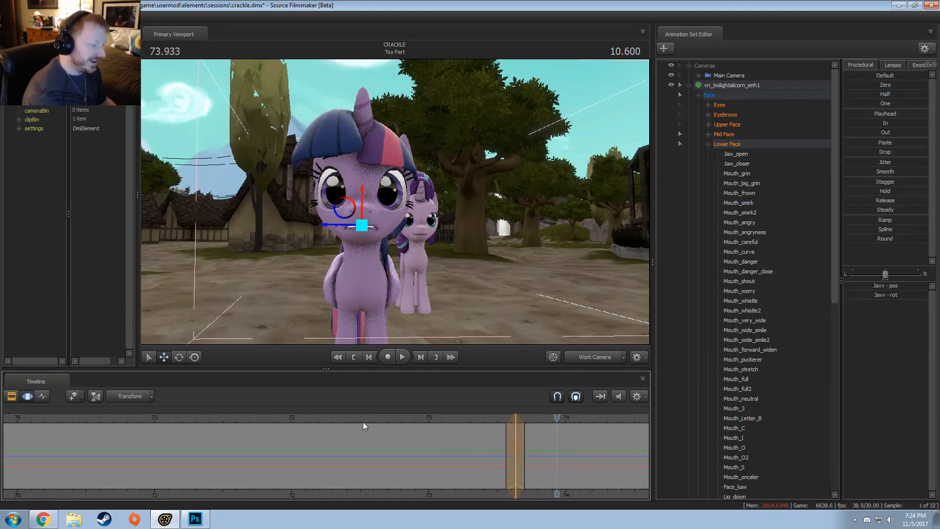
pyautogui.moveTo(94, 418); pyautogui.dragTo(90, 417)
pyautogui.scroll(-4, 256, 443)
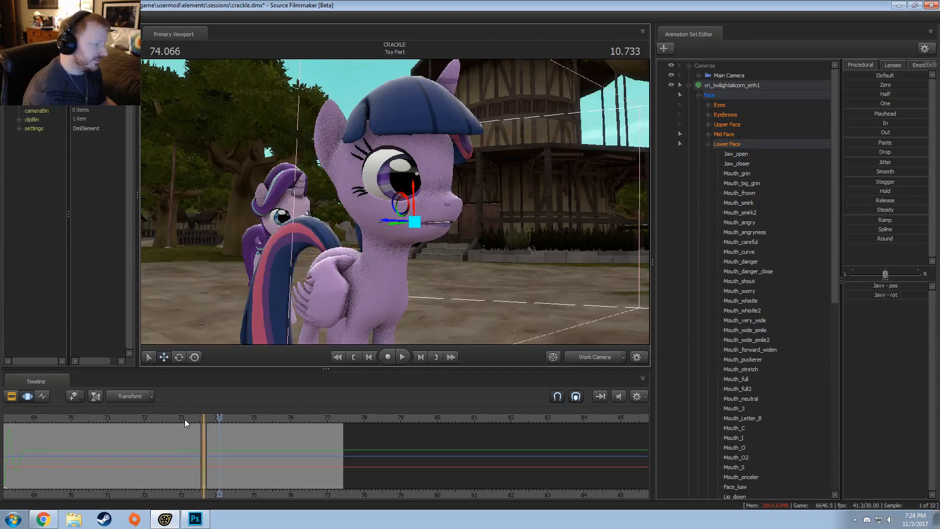
pyautogui.click(133, 412)
pyautogui.press('space')
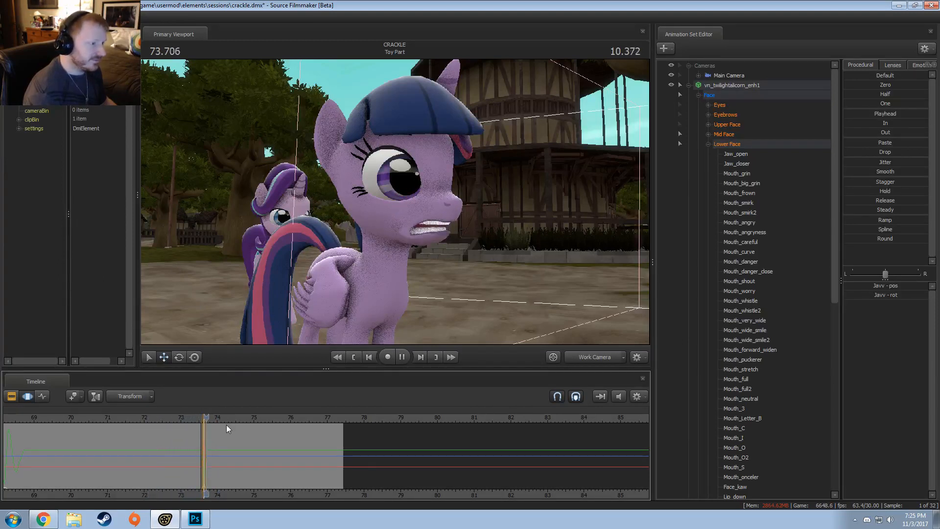
pyautogui.press('space')
# Watch the mouth movement between about 73.5 and 73.77 in looped playback, in close-up from the side
pyautogui.scroll(8, 234, 442)
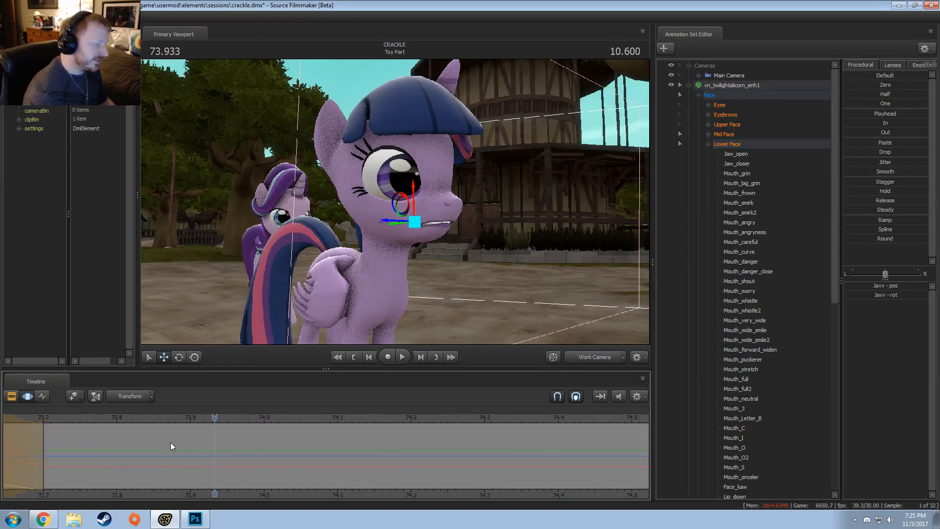
pyautogui.scroll(-1, 170, 442)
pyautogui.scroll(4, 336, 493)
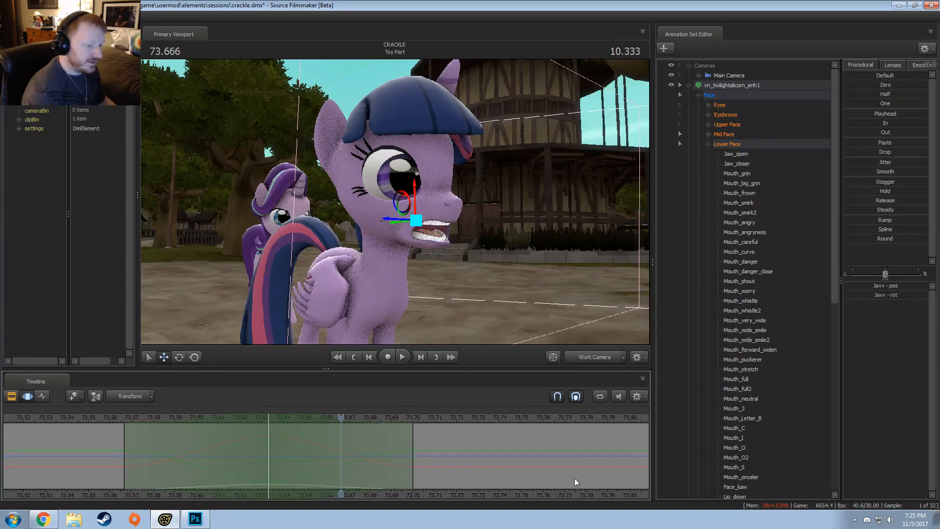
pyautogui.press('space')
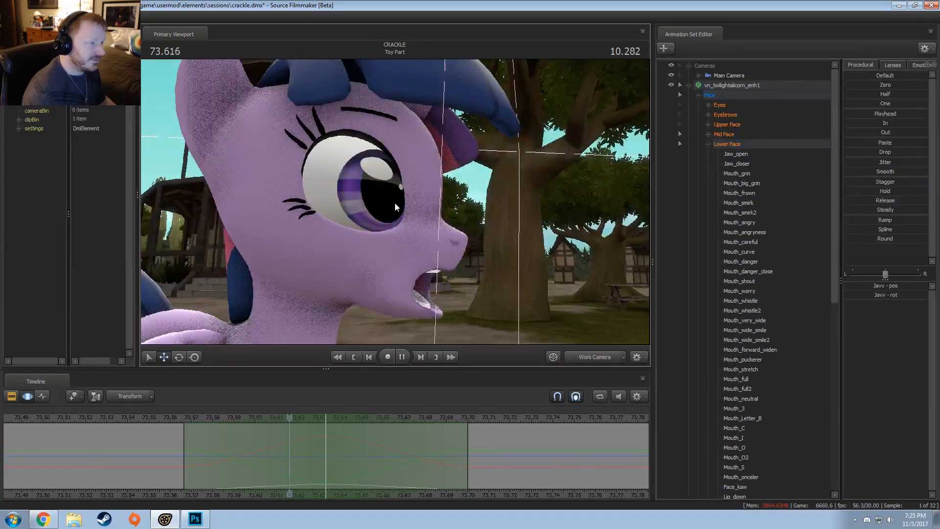
pyautogui.press('space')
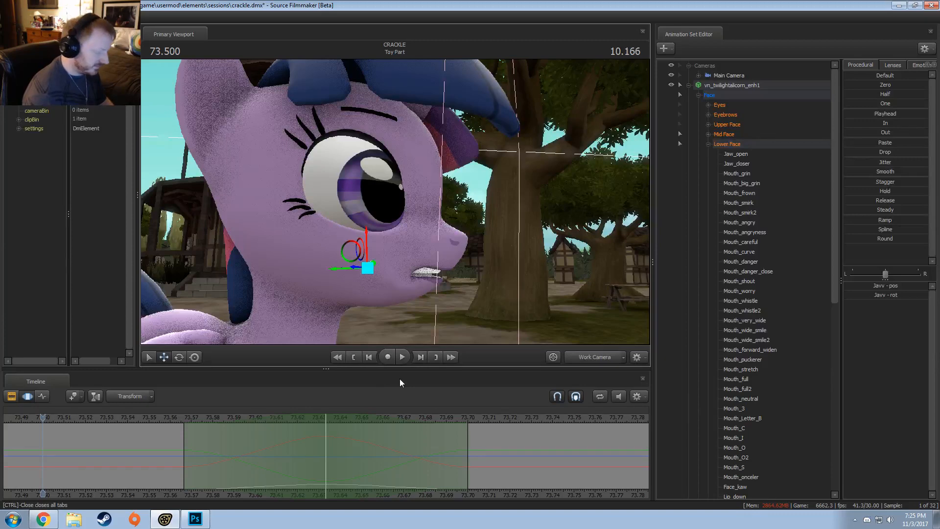
pyautogui.press('space')
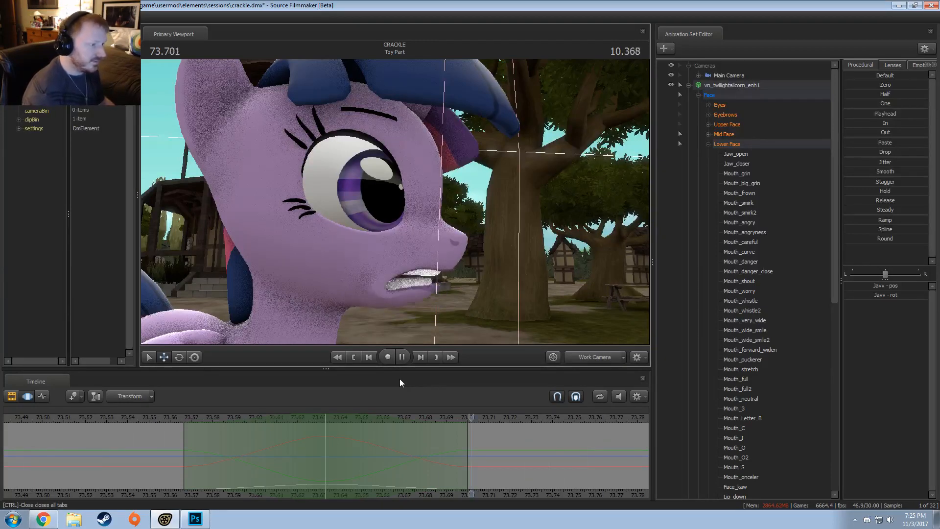
pyautogui.press('space')
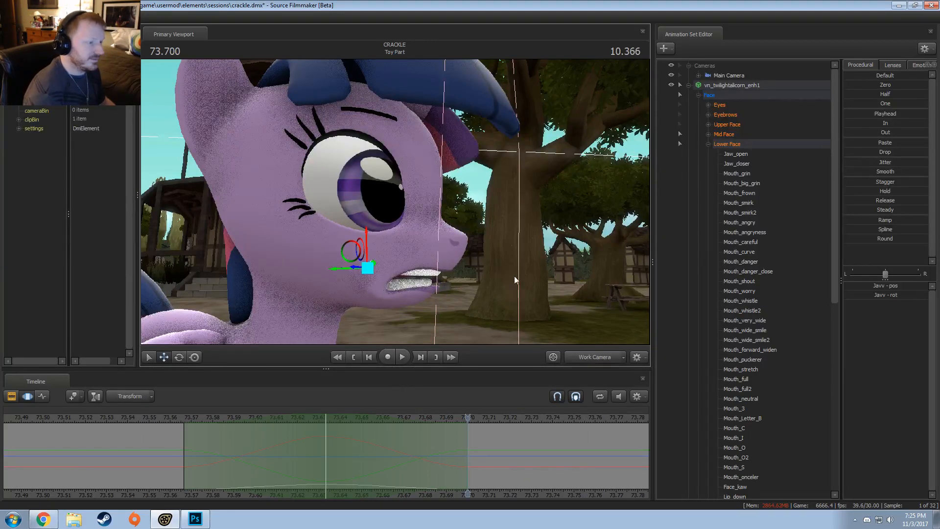
# Collapse the Lower Face group and the vn_twilightalicorn_enh1 animation set
pyautogui.press('s')
pyautogui.moveTo(515, 276); pyautogui.dragTo(532, 284)
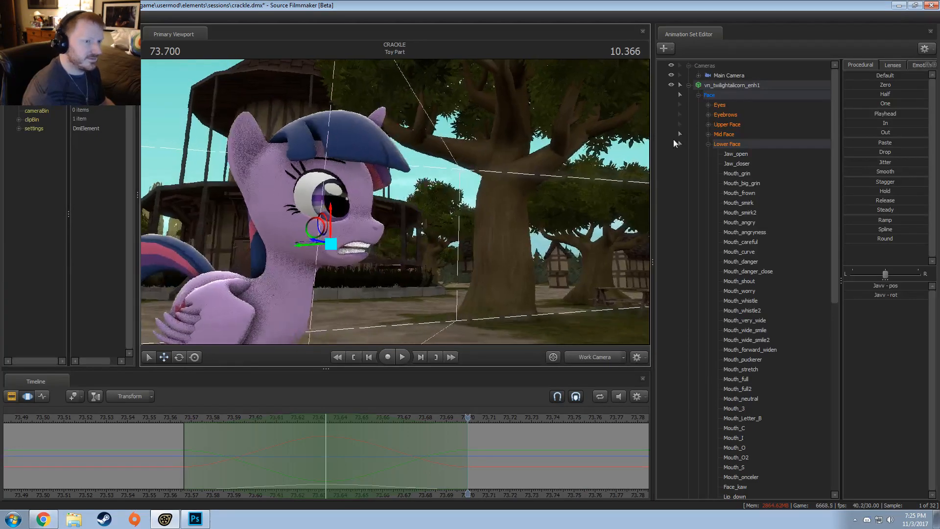
pyautogui.click(709, 144)
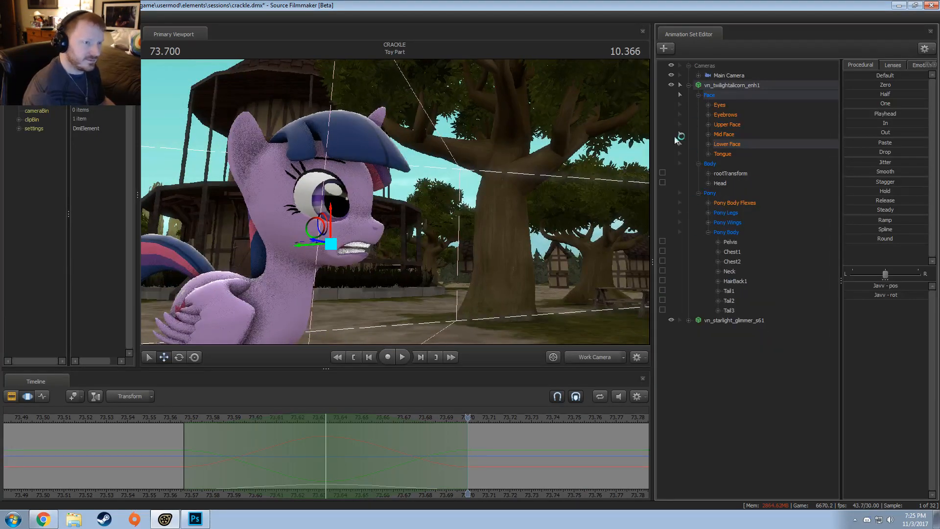
pyautogui.click(689, 86)
# Check the looped mouth movement from the front, and turn looped playback off
pyautogui.moveTo(438, 287); pyautogui.dragTo(466, 287)
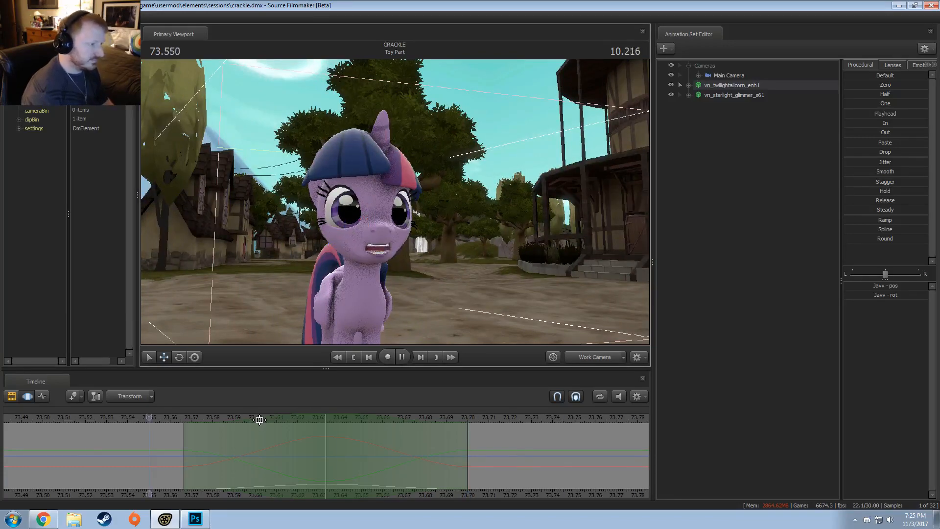
pyautogui.moveTo(402, 339); pyautogui.dragTo(395, 206)
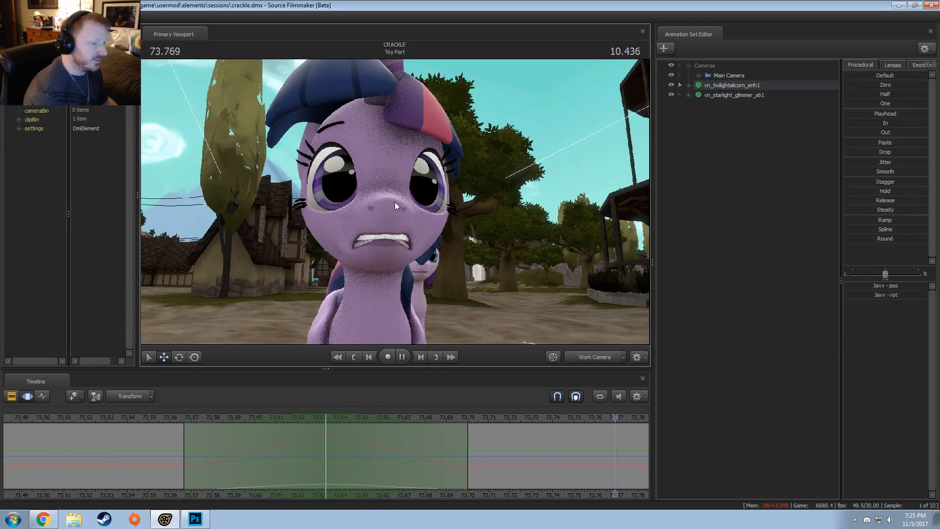
pyautogui.press('space')
pyautogui.click(607, 396)
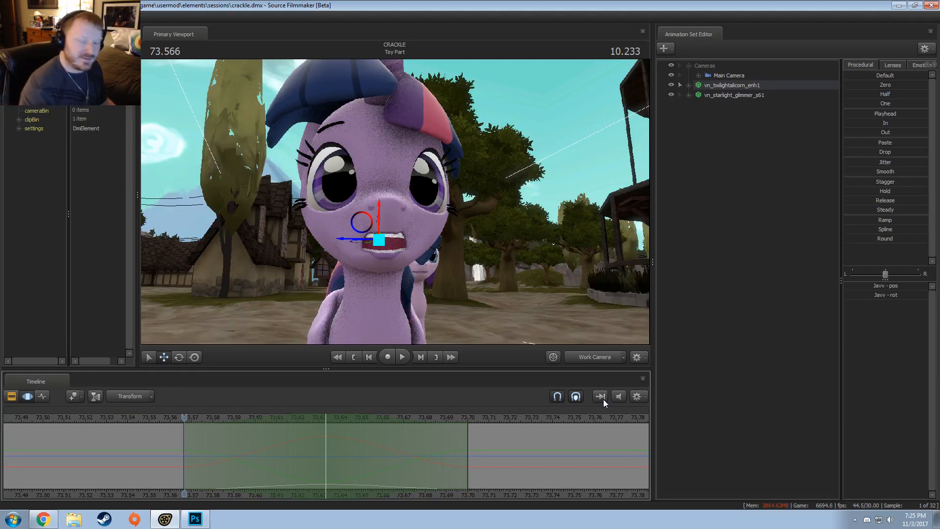
# Play back the shot's full dialogue from about 63.8 to review the lip sync
pyautogui.scroll(-10, 586, 433)
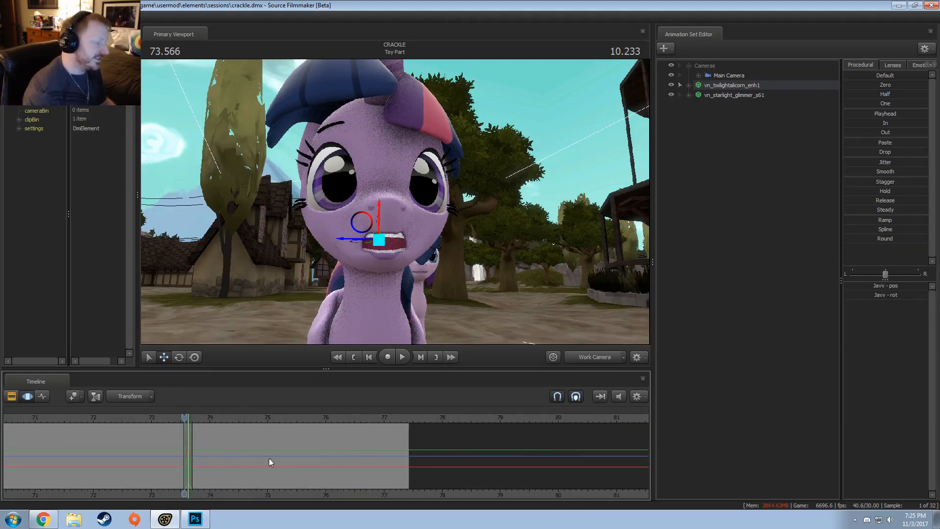
pyautogui.moveTo(269, 459); pyautogui.dragTo(505, 474, button='middle')
pyautogui.scroll(-2, 459, 464)
pyautogui.click(166, 429)
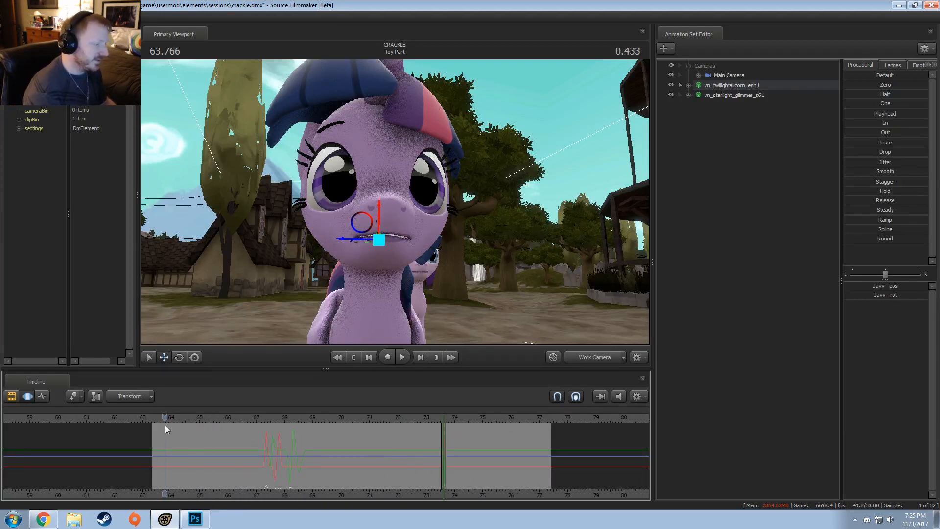
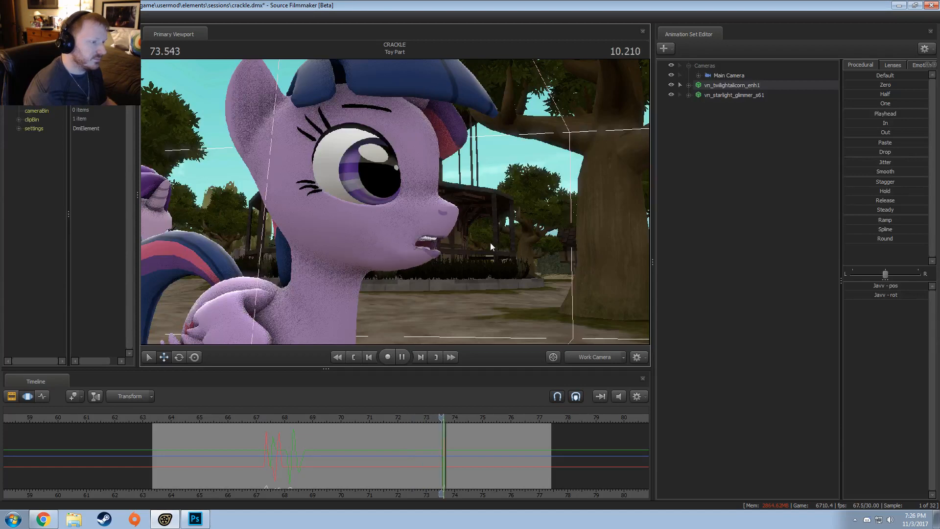
pyautogui.press('space')
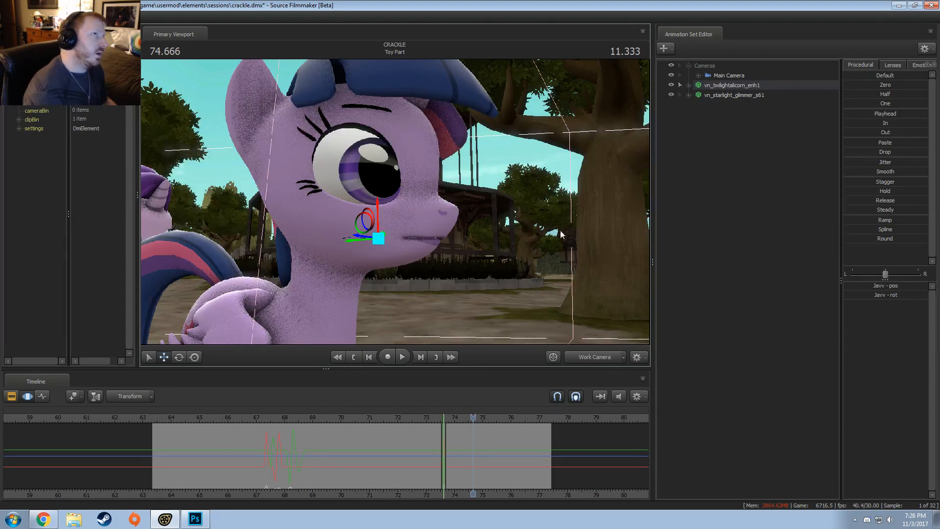
pyautogui.moveTo(520, 299); pyautogui.dragTo(401, 301)
pyautogui.moveTo(521, 242)
pyautogui.mouseDown()
pyautogui.moveTo(520, 279)
pyautogui.moveTo(520, 242)
pyautogui.mouseUp()
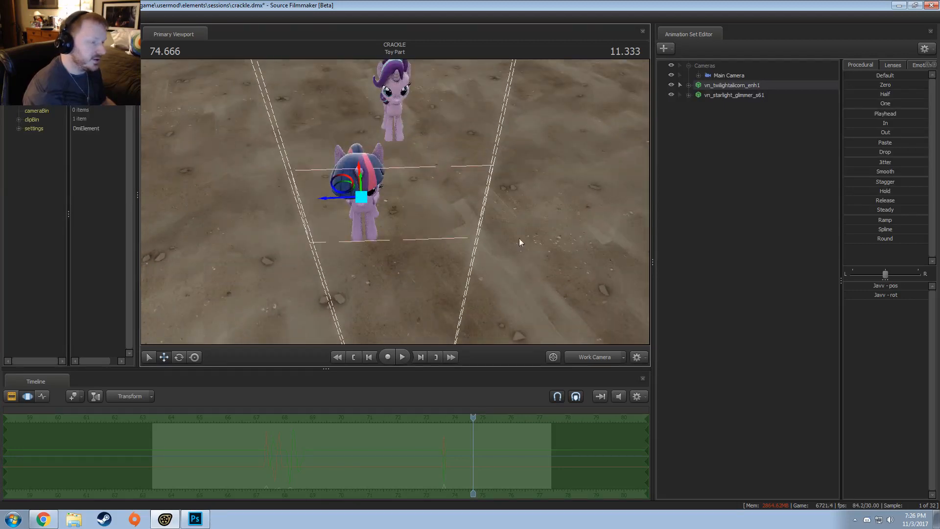
pyautogui.rightClick(531, 205)
pyautogui.click(562, 195)
pyautogui.rightClick(753, 160)
pyautogui.click(778, 181)
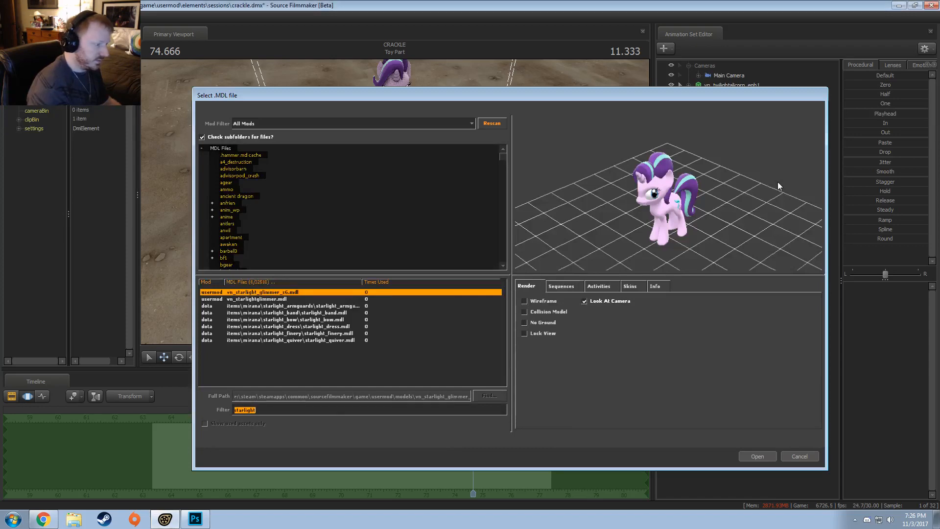
pyautogui.press('Escape')
# Rename the vn_twilightalicorn_enh1 animation set as Twilight
pyautogui.rightClick(707, 145)
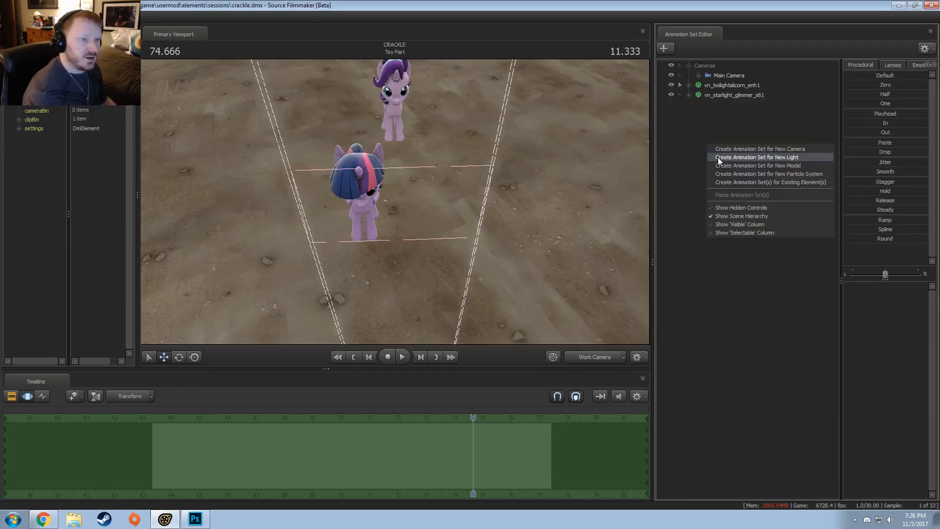
pyautogui.rightClick(716, 85)
pyautogui.rightClick(714, 85)
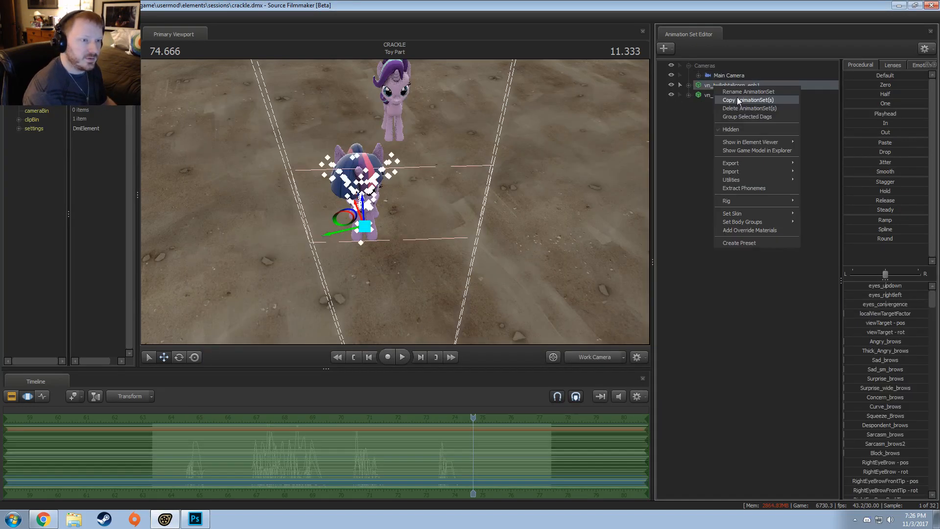
pyautogui.click(740, 93)
pyautogui.write('Twilight')
pyautogui.press('Return')
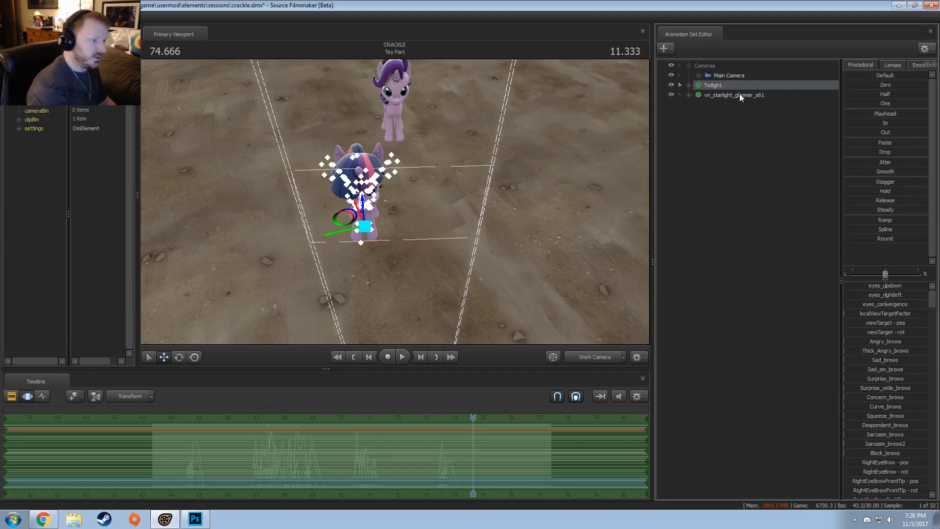
# Rename the vn_starlight_glimmer_s61 animation set as Starlight
pyautogui.click(739, 93)
pyautogui.rightClick(739, 93)
pyautogui.click(765, 100)
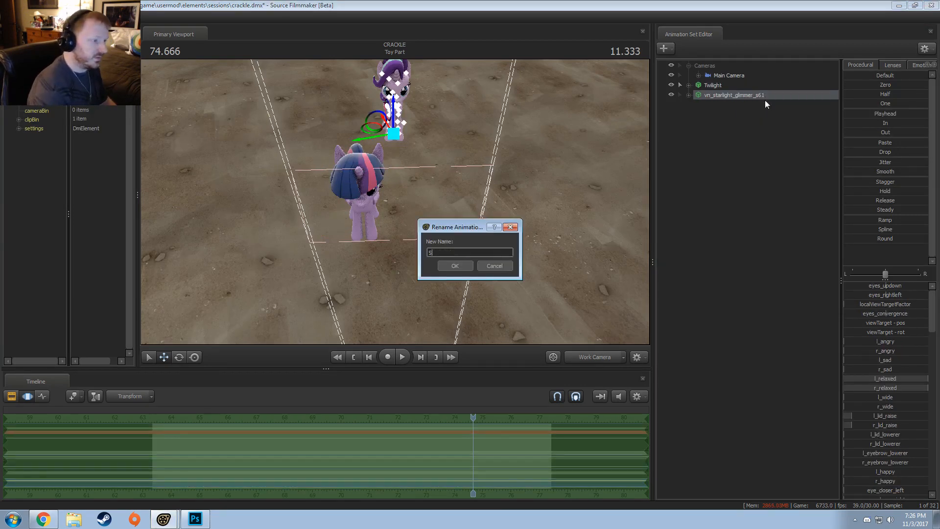
pyautogui.write('Starlight')
pyautogui.press('Return')
pyautogui.click(753, 112)
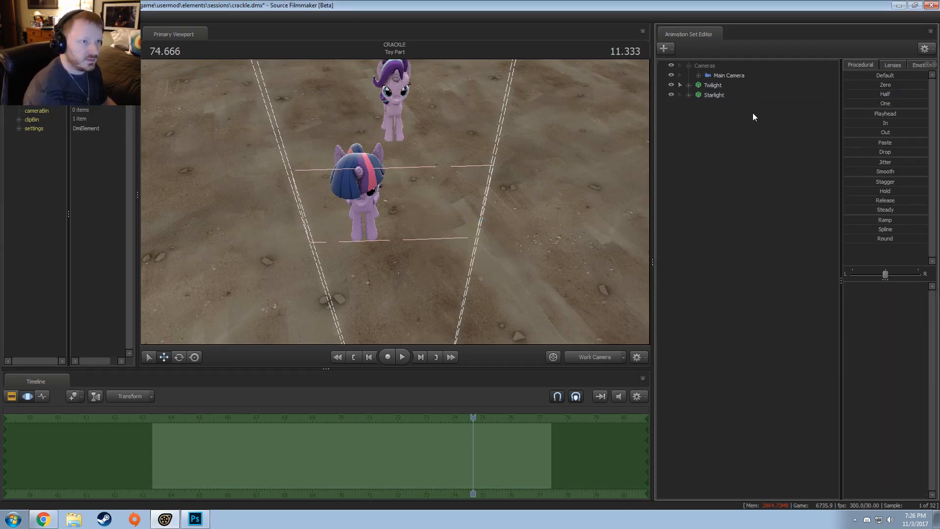
# Group the Twilight and Starlight animation sets together and name the group Actors
pyautogui.click(716, 95)
pyautogui.keyDown('ctrl'); pyautogui.click(713, 85); pyautogui.keyUp('ctrl')
pyautogui.rightClick(713, 87)
pyautogui.click(730, 113)
pyautogui.rightClick(713, 88)
pyautogui.click(728, 93)
pyautogui.write('Ac')
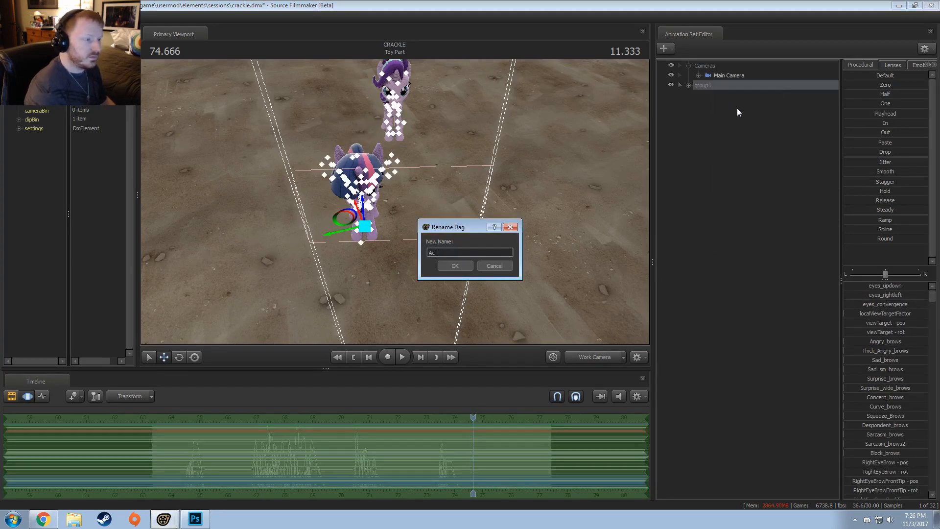
pyautogui.write('tors')
pyautogui.press('Return')
# Expand the Actors group and collapse the Cameras group in the animation set list
pyautogui.rightClick(737, 108)
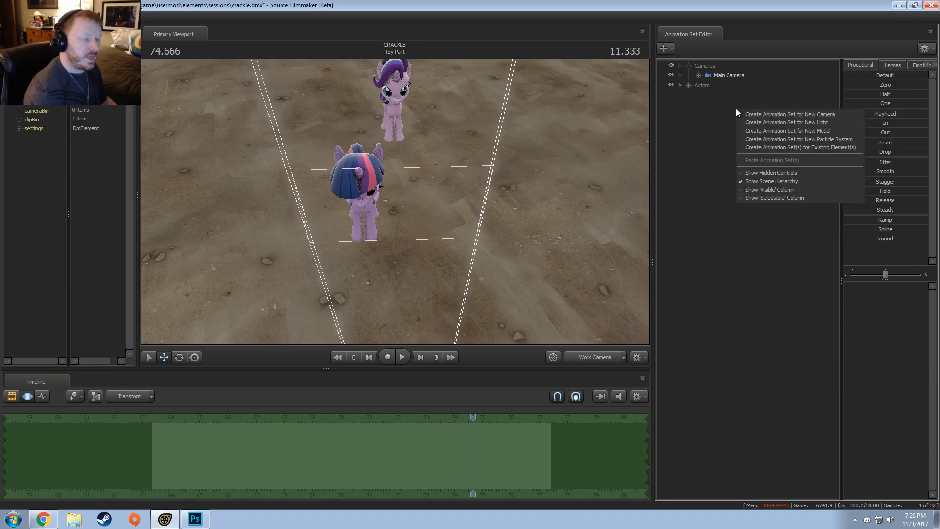
pyautogui.click(719, 139)
pyautogui.click(689, 85)
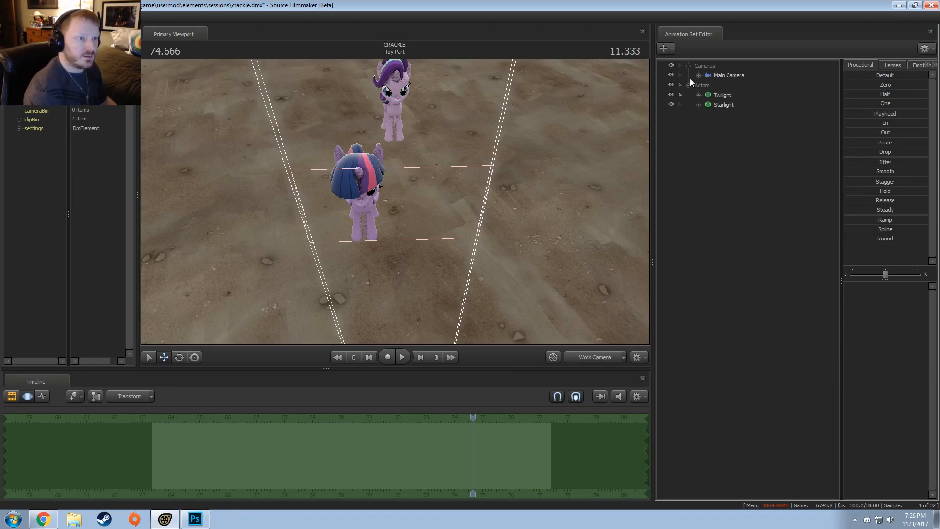
pyautogui.click(688, 66)
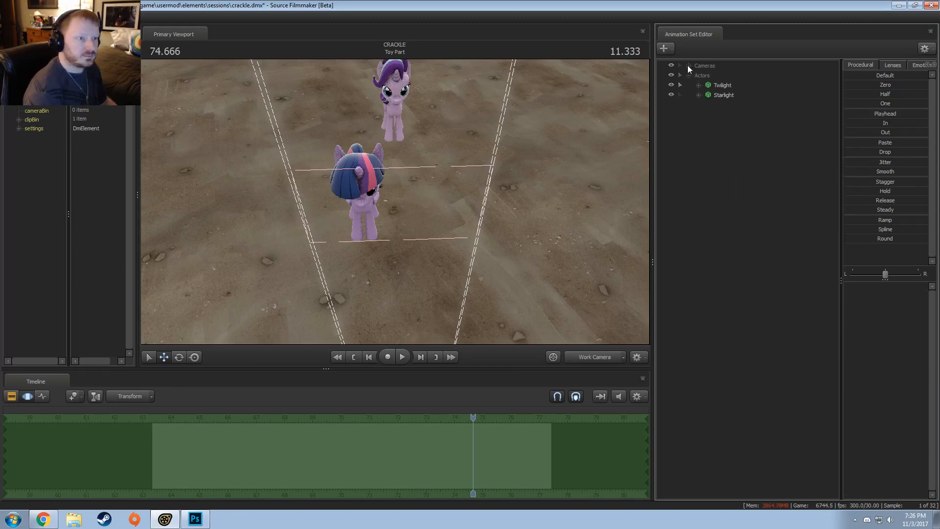
# Start an animation set for a new model, filter the models by "table", and preview horse_head_table.mdl and the tablet models
pyautogui.rightClick(728, 127)
pyautogui.click(765, 146)
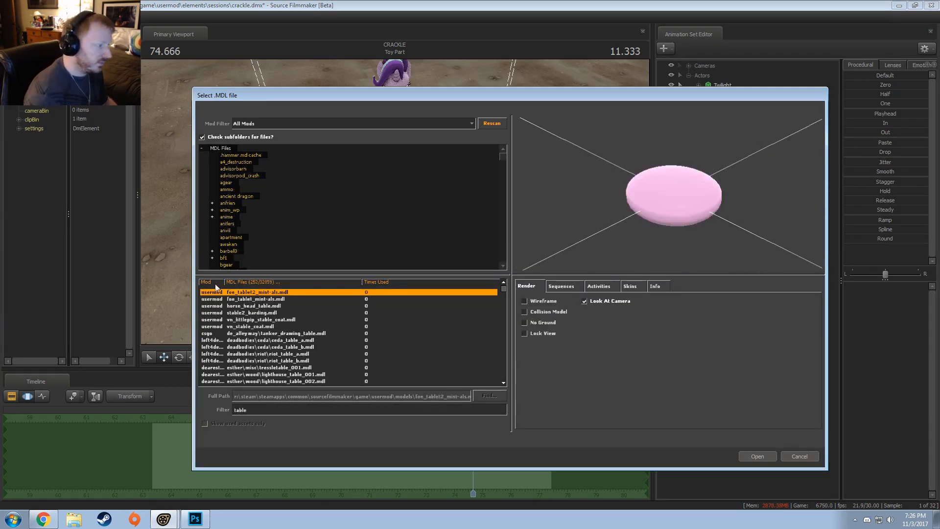
pyautogui.click(241, 326)
pyautogui.click(251, 306)
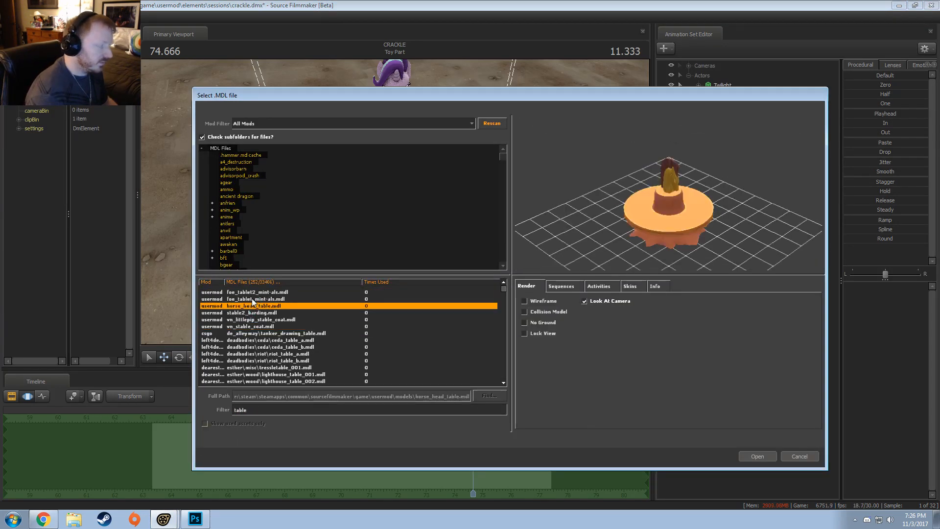
pyautogui.click(252, 299)
# Preview the filtered models in the furniture_gibs, overmare and cs_italy folders in search of a suitable table
pyautogui.scroll(-5, 357, 321)
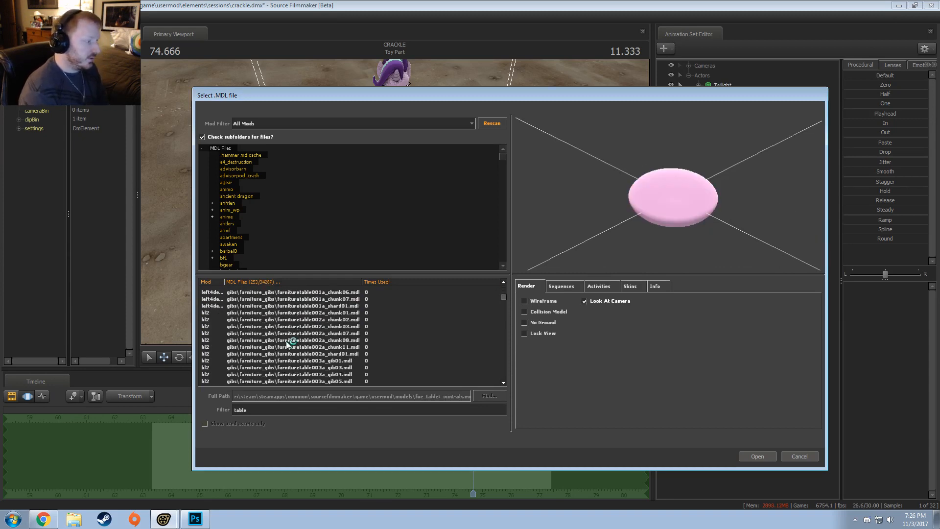
pyautogui.click(286, 341)
pyautogui.click(326, 381)
pyautogui.scroll(-4, 324, 379)
pyautogui.press('Down')
pyautogui.click(324, 373)
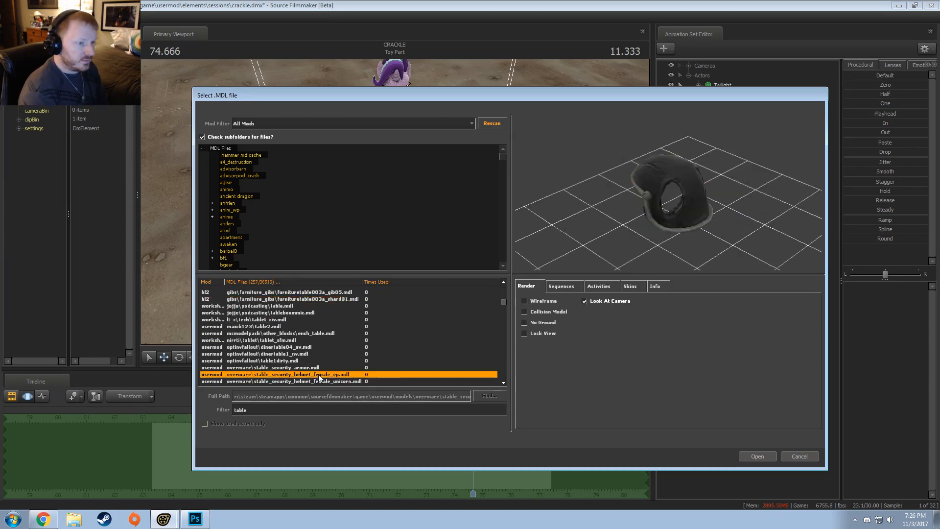
pyautogui.press('Down')
pyautogui.press('Down')
pyautogui.press('Down')
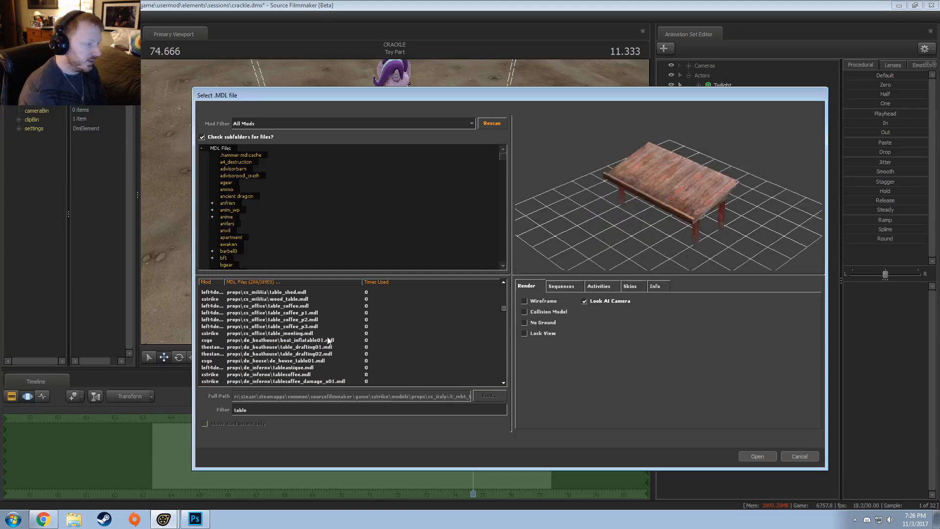
# Preview the table models in the cs_office, de_boathouse and de_house folders
pyautogui.click(403, 353)
pyautogui.press('Up')
pyautogui.press('Up')
pyautogui.press('Up')
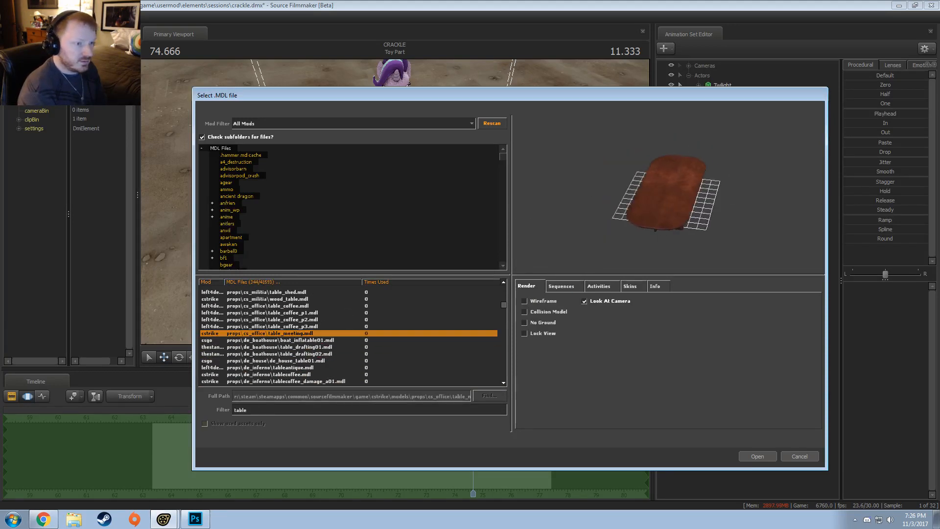
pyautogui.press('Down')
pyautogui.press('Down')
pyautogui.press('Down')
pyautogui.press('Down')
pyautogui.press('Down')
pyautogui.press('Up')
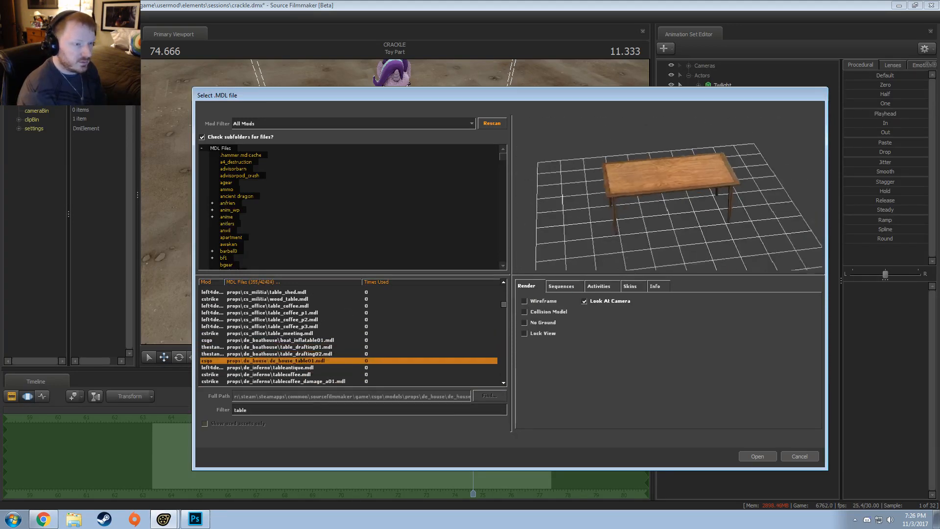
# Preview the de_inferno coffee tables and the patio and restaurant tables in de_tides
pyautogui.press('Down')
pyautogui.press('Down')
pyautogui.press('Down')
pyautogui.press('Down')
pyautogui.press('Down')
pyautogui.press('Down')
pyautogui.press('Down')
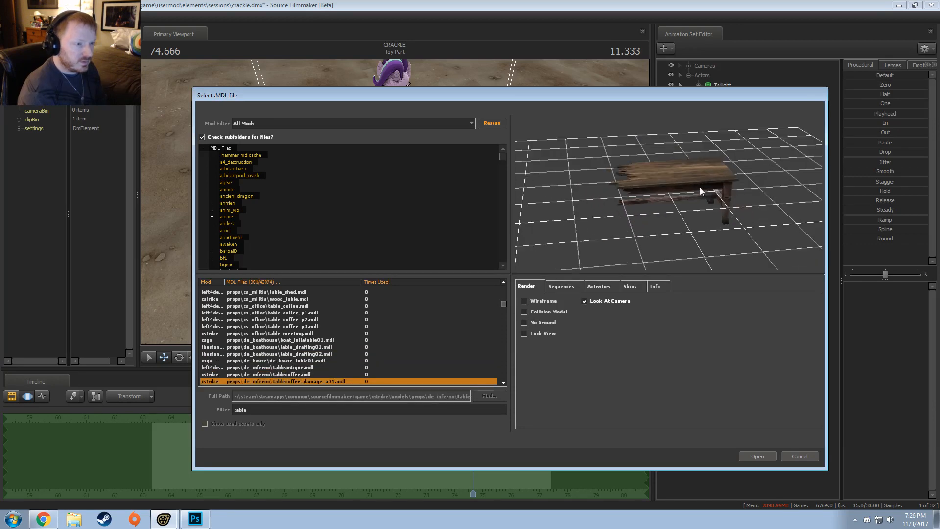
pyautogui.press('Down')
pyautogui.press('Down')
pyautogui.press('Down')
pyautogui.press('Down')
pyautogui.press('Down')
pyautogui.press('Down')
pyautogui.press('Down')
pyautogui.press('Down')
pyautogui.press('Down')
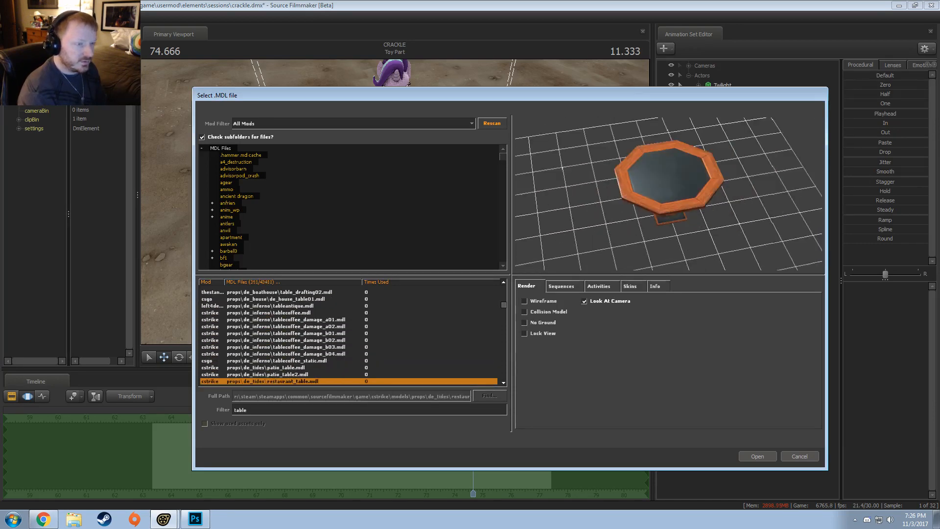
# Preview the filtered models from de_vertigo and props_c17 through to gold_bar.mdl in props_collectables
pyautogui.press('Down')
pyautogui.press('Down')
pyautogui.press('Down')
pyautogui.press('Down')
pyautogui.press('Down')
pyautogui.press('Down')
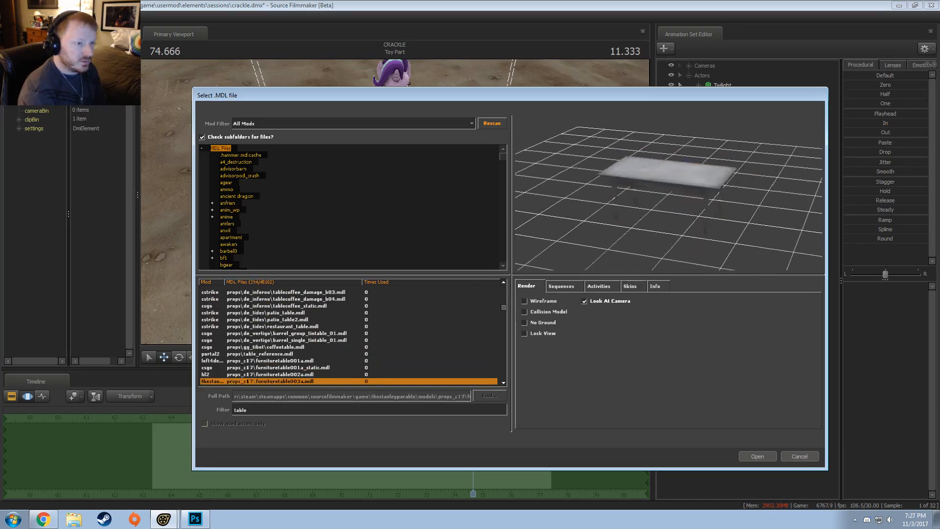
pyautogui.press('Down')
pyautogui.press('Down')
pyautogui.press('Down')
pyautogui.press('Down')
pyautogui.press('Down')
pyautogui.press('Down')
pyautogui.press('Down')
pyautogui.press('Down')
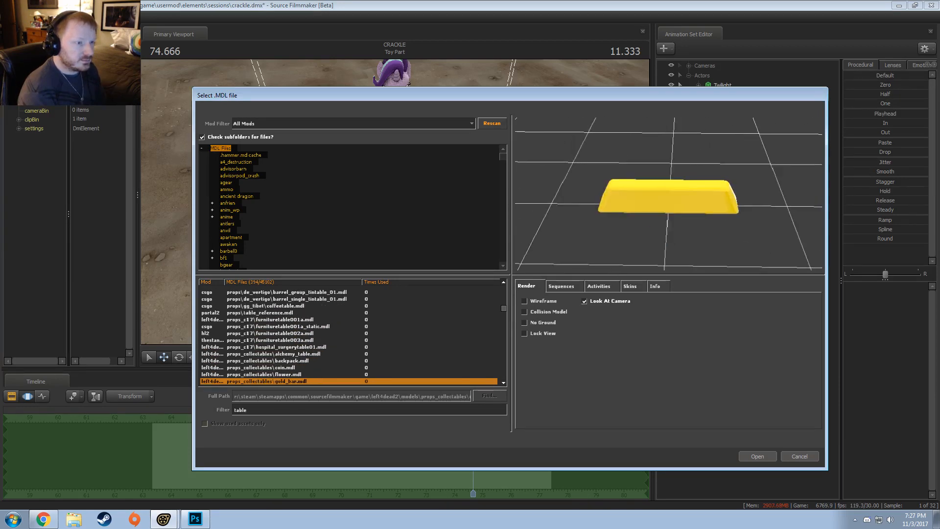
# Inspect money_wad.mdl in props_collectables up close in the preview
pyautogui.press('Up')
pyautogui.press('Up')
pyautogui.press('Up')
pyautogui.press('Up')
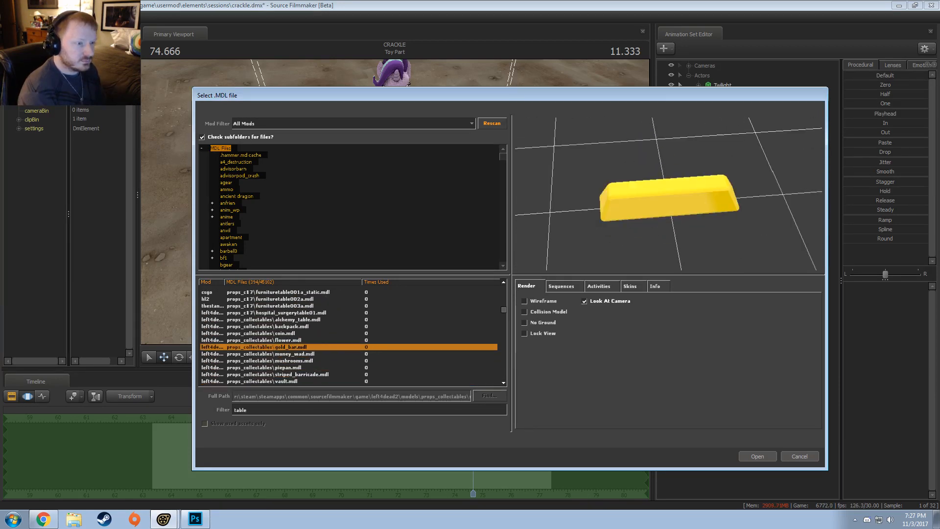
pyautogui.press('Down')
pyautogui.moveTo(699, 157); pyautogui.dragTo(699, 128, button='right')
pyautogui.moveTo(700, 158)
pyautogui.mouseDown()
pyautogui.moveTo(688, 175)
pyautogui.moveTo(698, 171)
pyautogui.mouseUp()
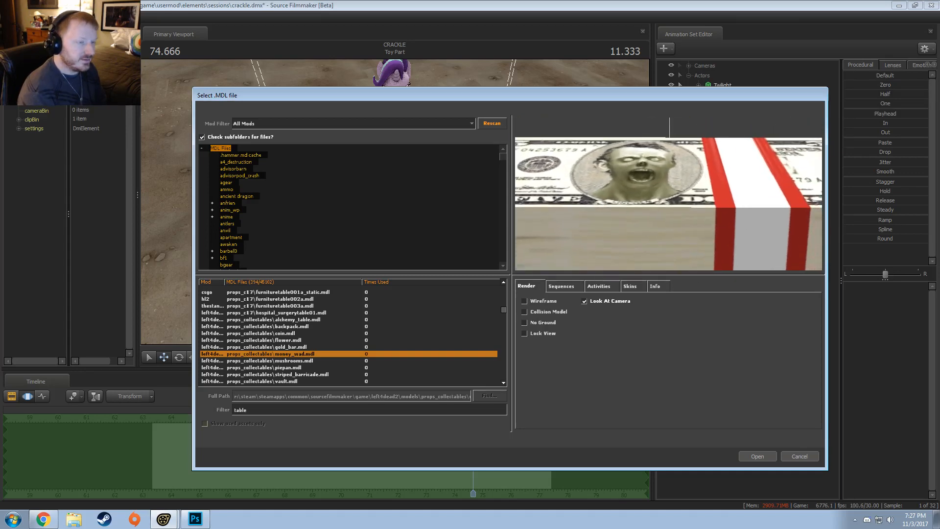
# Preview the remaining props_collectables models and examine booth_table.mdl and pooltable.mdl in props_downtown up close
pyautogui.press('Down')
pyautogui.press('Down')
pyautogui.press('Down')
pyautogui.press('Down')
pyautogui.press('Down')
pyautogui.press('Down')
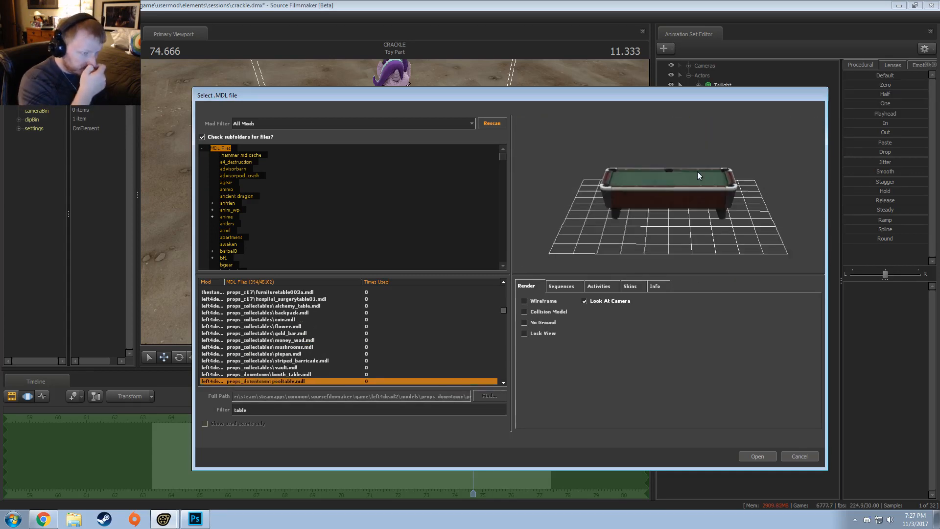
pyautogui.press('Up')
pyautogui.moveTo(714, 186); pyautogui.dragTo(691, 204, button='right')
pyautogui.moveTo(691, 200)
pyautogui.mouseDown(button='middle')
pyautogui.moveTo(690, 215)
pyautogui.moveTo(689, 199)
pyautogui.mouseUp(button='middle')
pyautogui.moveTo(689, 199); pyautogui.dragTo(647, 172)
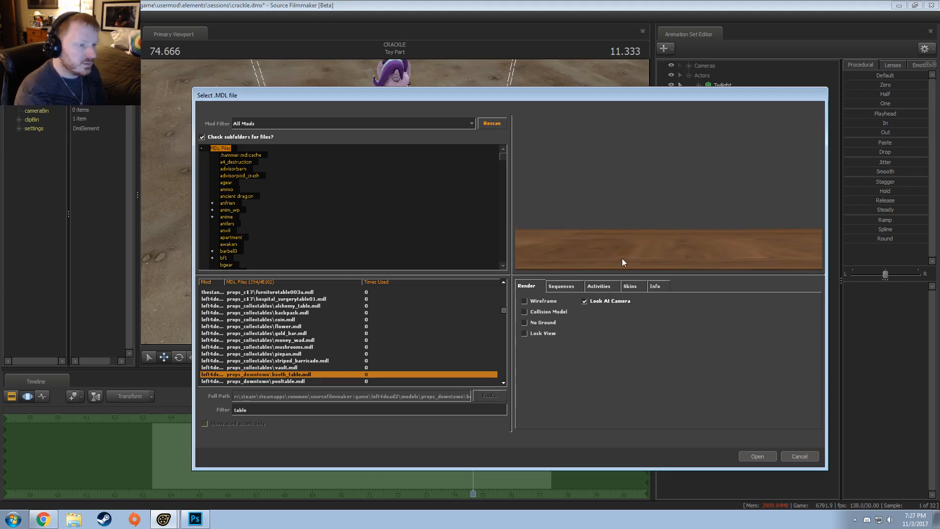
pyautogui.press('Down')
pyautogui.moveTo(628, 259); pyautogui.dragTo(667, 196)
pyautogui.scroll(3, 667, 196)
# Preview side_table.mdl in props_downtown and the bar, ECG and medic bird table models in props_facemovie
pyautogui.press('Down')
pyautogui.press('Down')
pyautogui.press('Down')
pyautogui.press('Down')
pyautogui.press('Down')
pyautogui.press('Down')
pyautogui.press('Down')
pyautogui.press('Down')
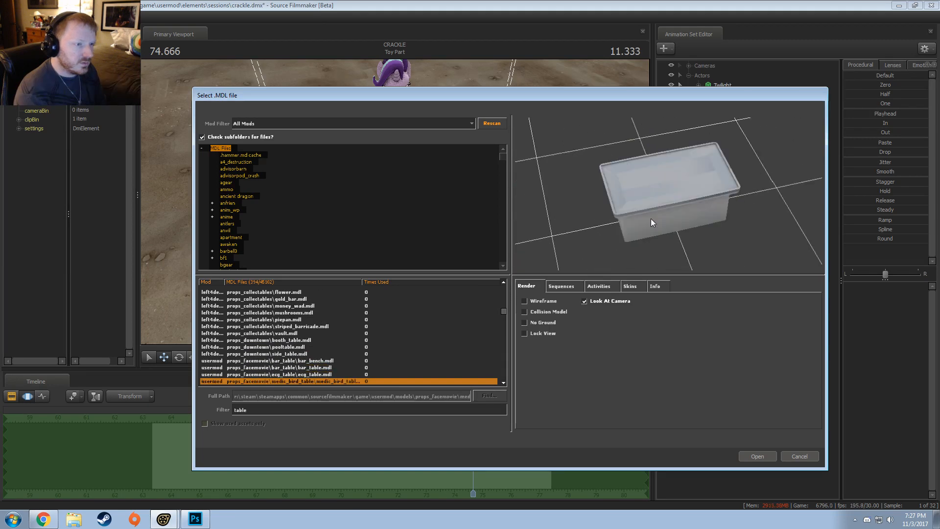
pyautogui.press('Down')
pyautogui.press('Down')
# Go to the end of the filtered list and preview the metal and small klab tables in scenebuildthemes\lab
pyautogui.moveTo(503, 315); pyautogui.dragTo(496, 409)
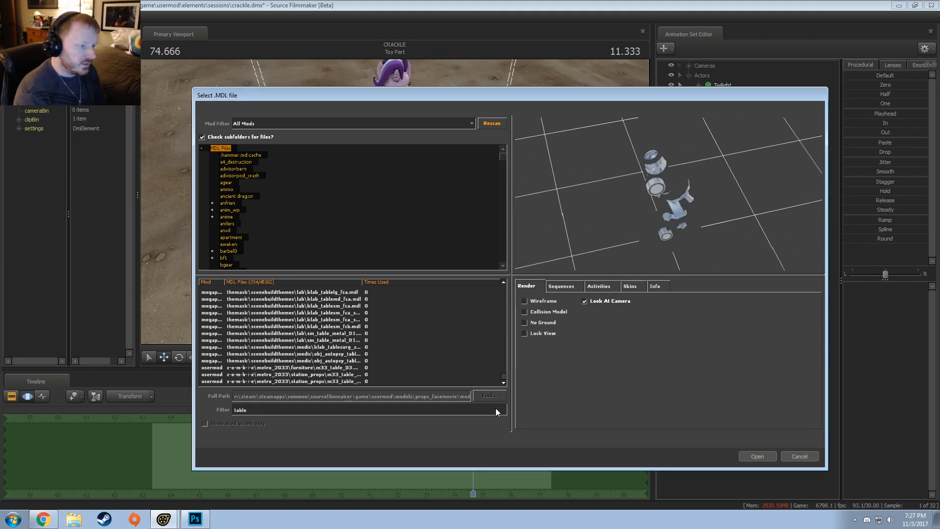
pyautogui.click(278, 334)
pyautogui.press('Up')
pyautogui.press('Up')
pyautogui.press('Up')
pyautogui.press('Up')
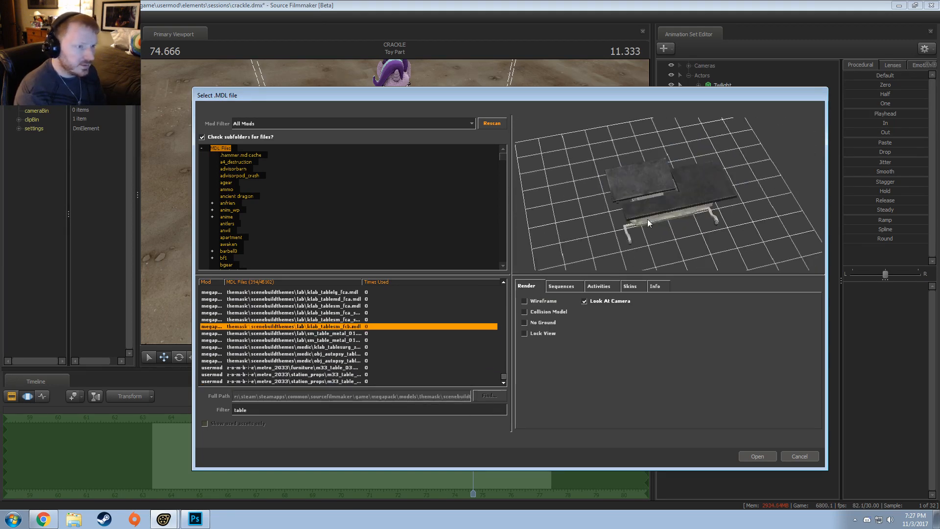
# Preview the rest of the scenebuildthemes\lab tables and the models in furniture\tablestuff, going up the list
pyautogui.press('Up')
pyautogui.press('Up')
pyautogui.press('Up')
pyautogui.press('Up')
pyautogui.press('Up')
pyautogui.press('Up')
pyautogui.press('Up')
pyautogui.press('Up')
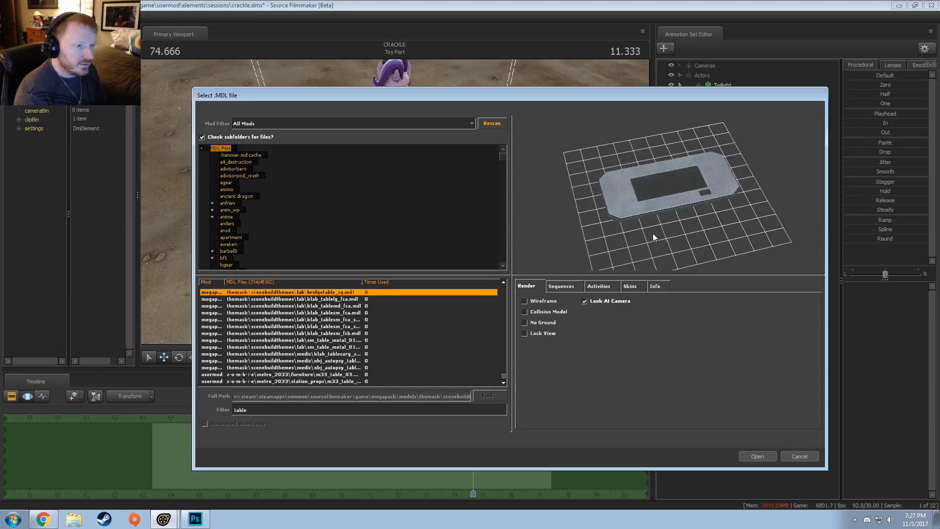
pyautogui.press('Up')
pyautogui.press('Up')
pyautogui.press('Up')
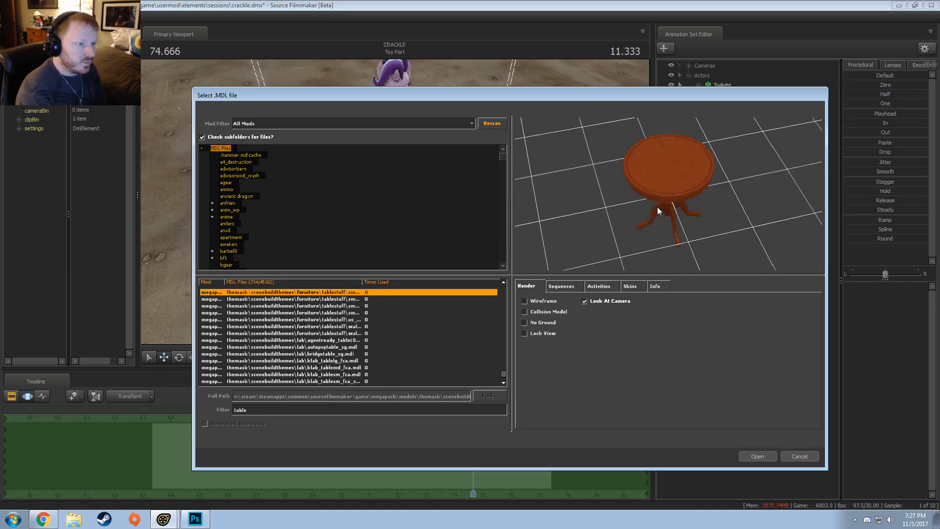
# Examine the oval wooden table model from the "table" search results in the preview, checking it from below and up close
pyautogui.press('Up')
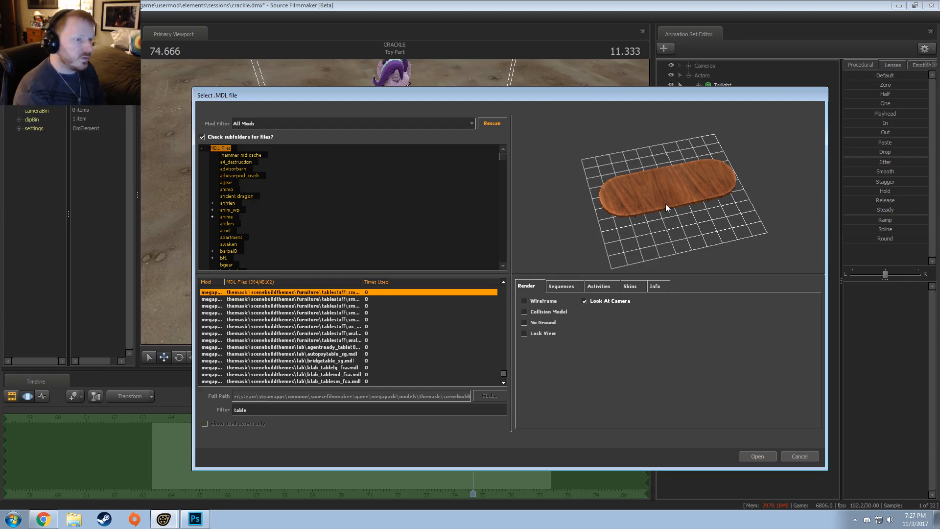
pyautogui.moveTo(665, 203); pyautogui.dragTo(675, 204)
pyautogui.moveTo(675, 203); pyautogui.dragTo(674, 126, button='right')
pyautogui.moveTo(674, 125); pyautogui.dragTo(648, 168)
pyautogui.moveTo(649, 169); pyautogui.dragTo(684, 216, button='right')
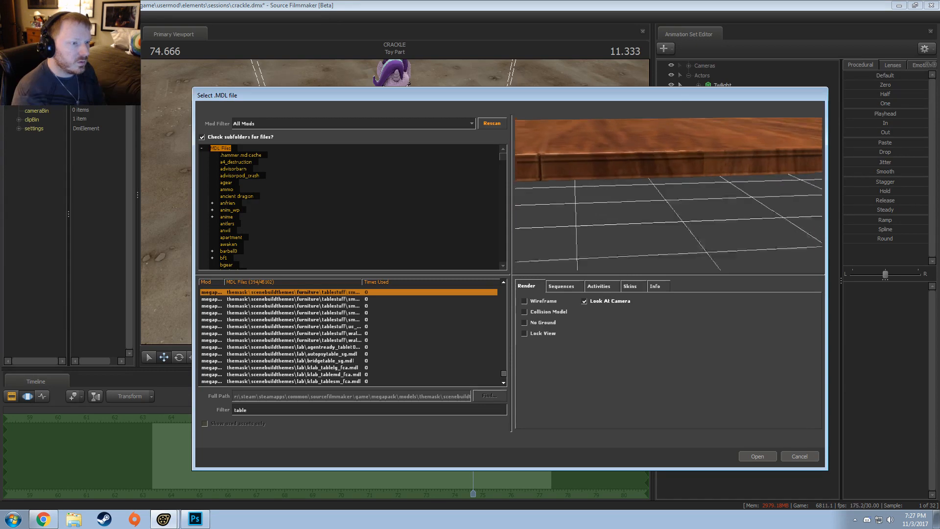
pyautogui.moveTo(684, 167); pyautogui.dragTo(666, 222, button='middle')
pyautogui.moveTo(666, 222); pyautogui.dragTo(666, 245)
pyautogui.moveTo(662, 205); pyautogui.dragTo(659, 240, button='right')
# Find the oval dining table model with legs, sm_dining_room_table_01, inspect its preview, and add it to the scene
pyautogui.press('Up')
pyautogui.press('Up')
pyautogui.press('Down')
pyautogui.press('Down')
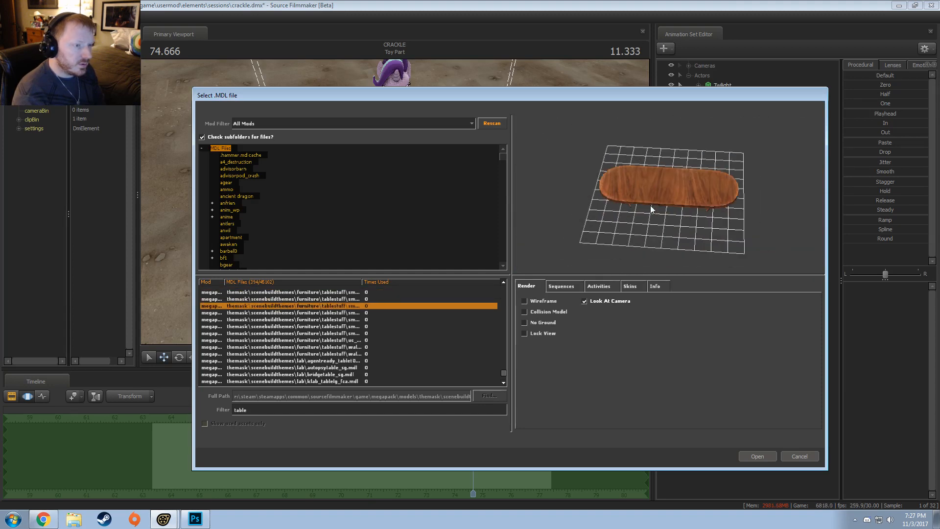
pyautogui.moveTo(651, 206); pyautogui.dragTo(656, 205)
pyautogui.moveTo(656, 204); pyautogui.dragTo(655, 198, button='right')
pyautogui.moveTo(655, 198); pyautogui.dragTo(656, 168)
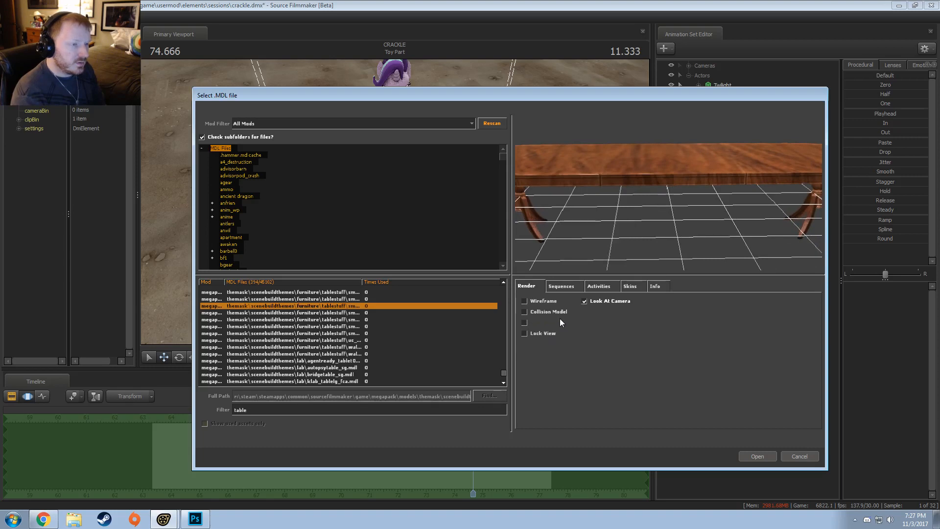
pyautogui.moveTo(662, 216); pyautogui.dragTo(712, 240)
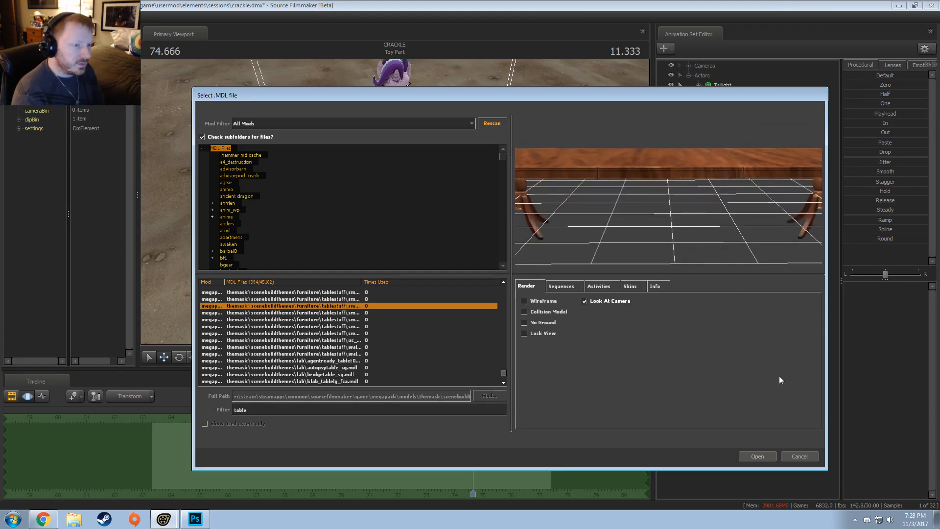
pyautogui.click(756, 456)
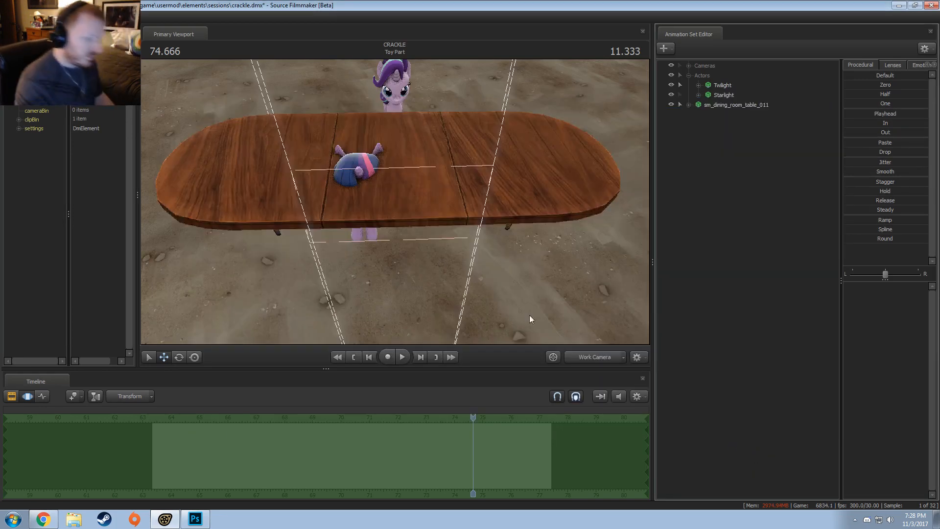
# Show the sm_dining_room_table_011 model in the Element Viewer and add override materials to it
pyautogui.moveTo(395, 202)
pyautogui.mouseDown()
pyautogui.moveTo(395, 149)
pyautogui.moveTo(406, 149)
pyautogui.moveTo(344, 172)
pyautogui.moveTo(318, 169)
pyautogui.moveTo(338, 172)
pyautogui.moveTo(332, 192)
pyautogui.moveTo(404, 214)
pyautogui.mouseUp()
pyautogui.press('w')
pyautogui.press('s')
pyautogui.press('w')
pyautogui.press('s')
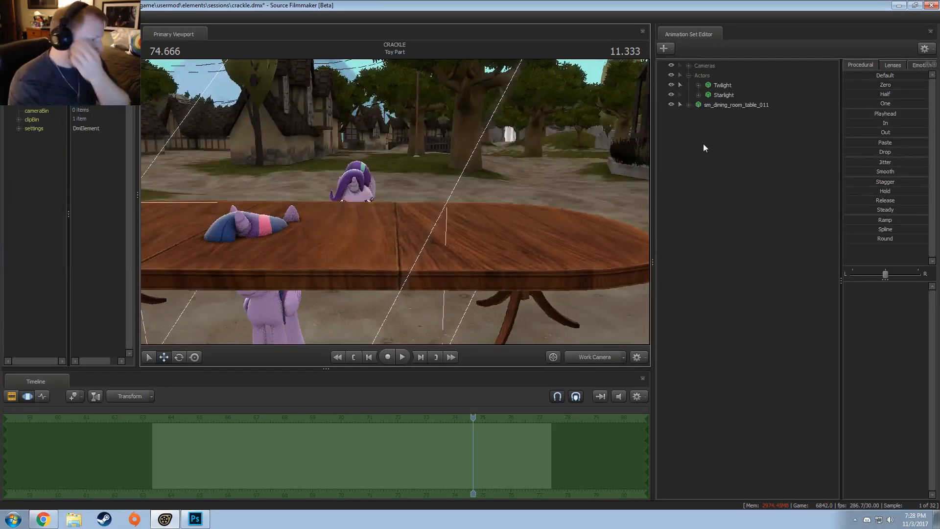
pyautogui.click(713, 104)
pyautogui.rightClick(713, 104)
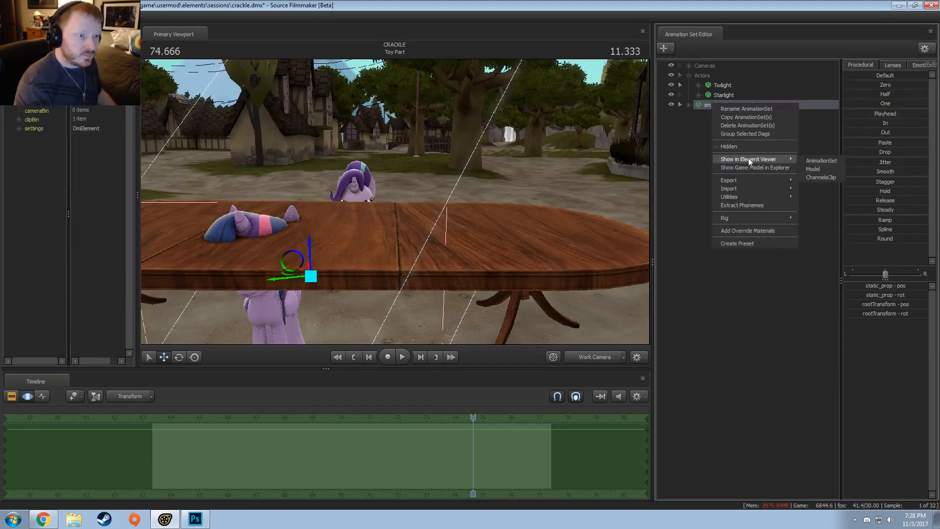
pyautogui.moveTo(748, 158)
pyautogui.click(815, 168)
pyautogui.rightClick(710, 107)
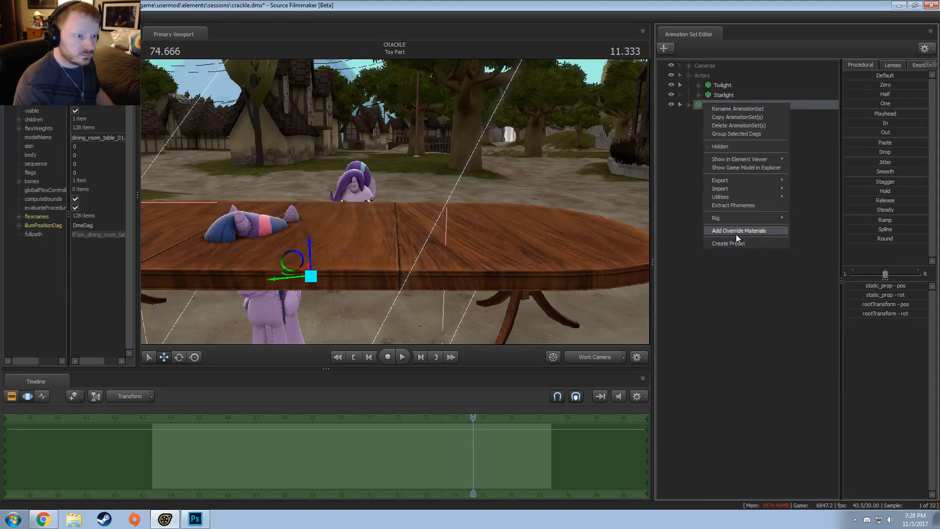
pyautogui.click(737, 234)
# Reload the dining table's model in the Element Viewer and copy the mtlName path of its override material
pyautogui.rightClick(715, 107)
pyautogui.moveTo(752, 164)
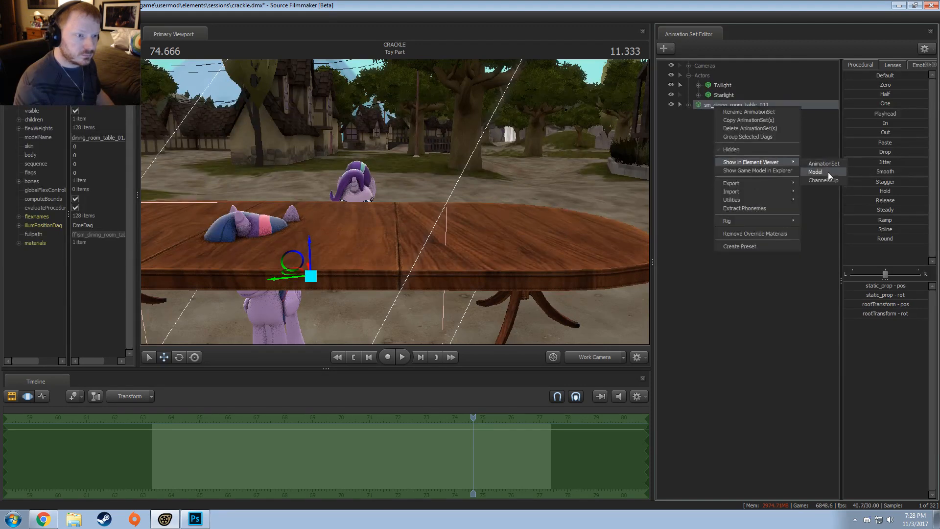
pyautogui.click(827, 172)
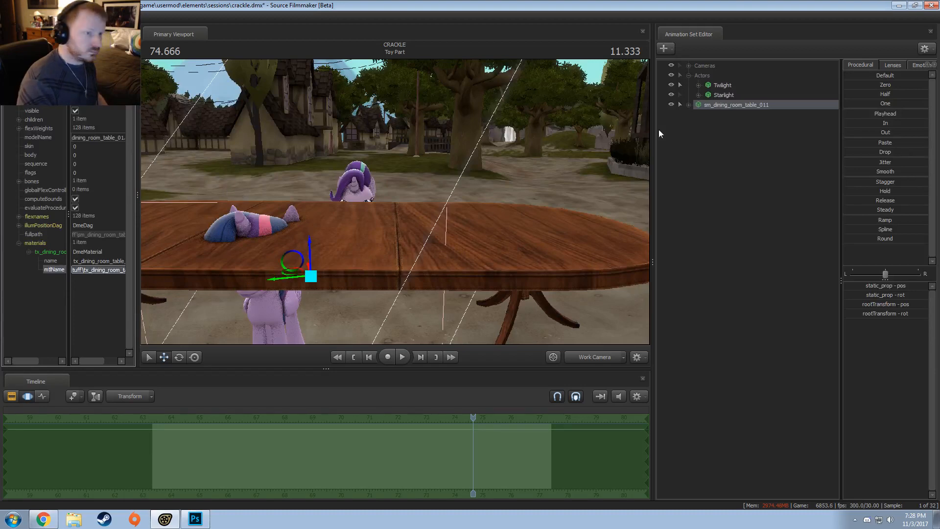
# Reveal the dining table's game model in Explorer and go to the materials folder of megapack
pyautogui.rightClick(725, 106)
pyautogui.moveTo(753, 163)
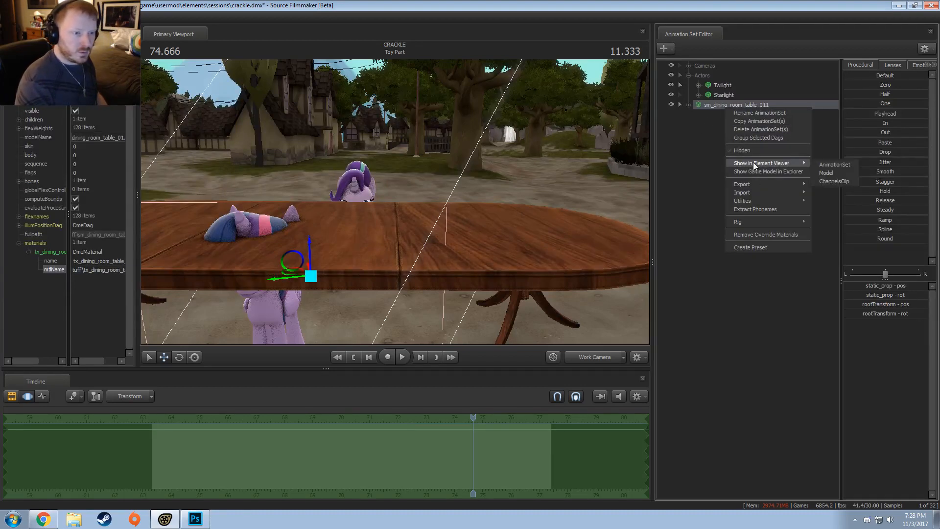
pyautogui.click(761, 172)
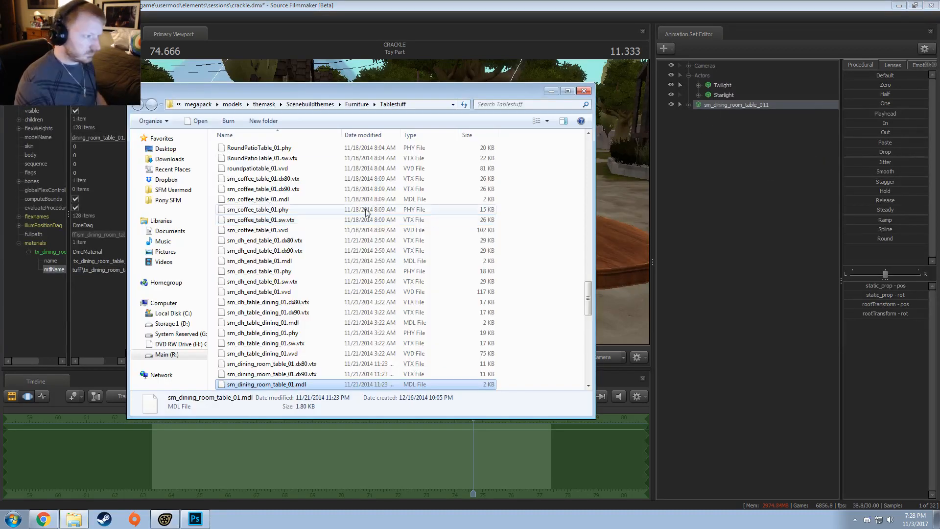
pyautogui.click(267, 105)
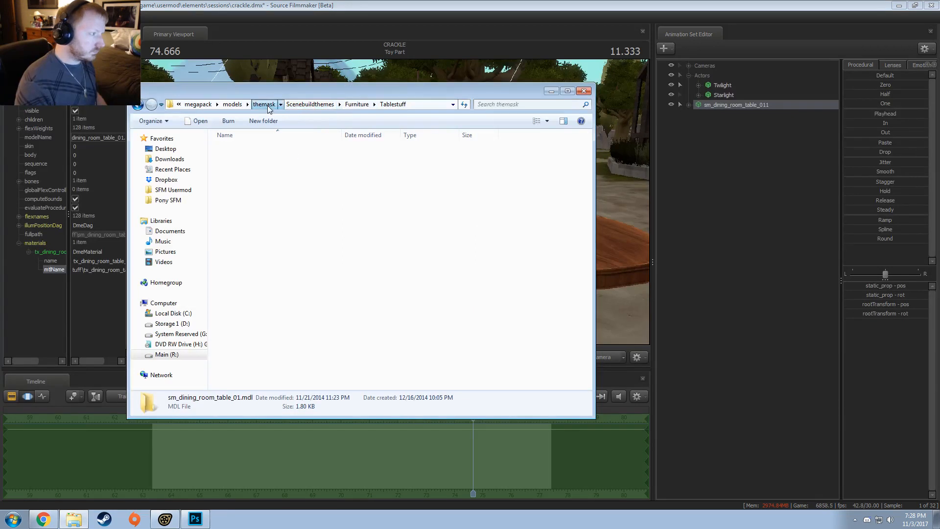
pyautogui.click(350, 105)
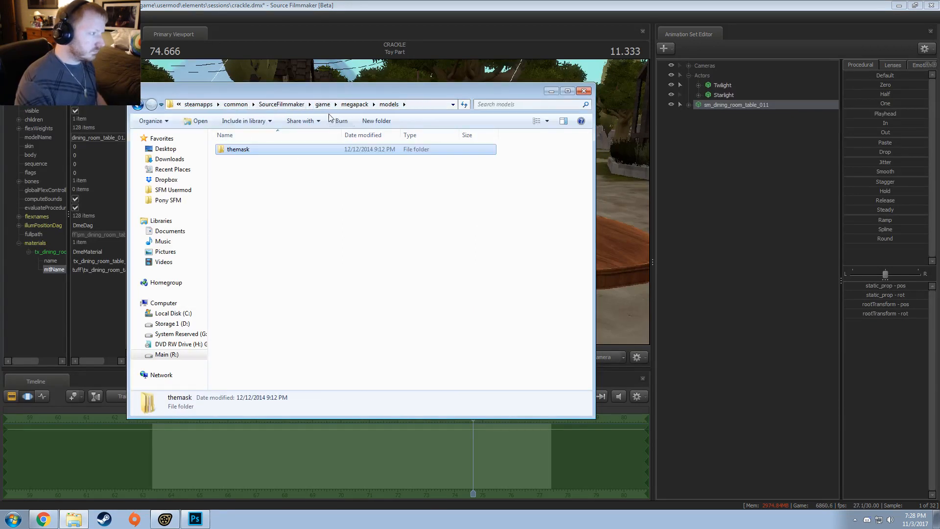
pyautogui.click(349, 105)
pyautogui.doubleClick(243, 150)
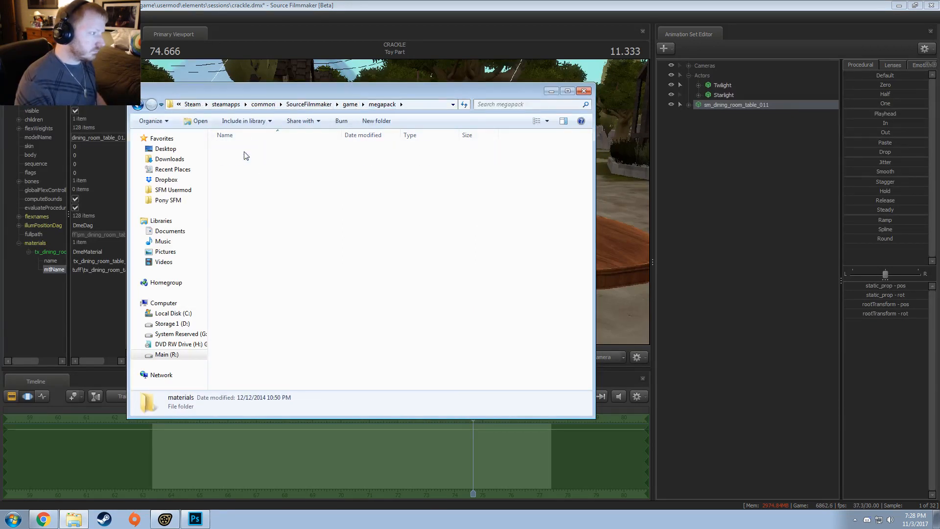
# Append the copied material path to the folder address, remove the file name, and open the Tablestuff materials folder
pyautogui.click(427, 105)
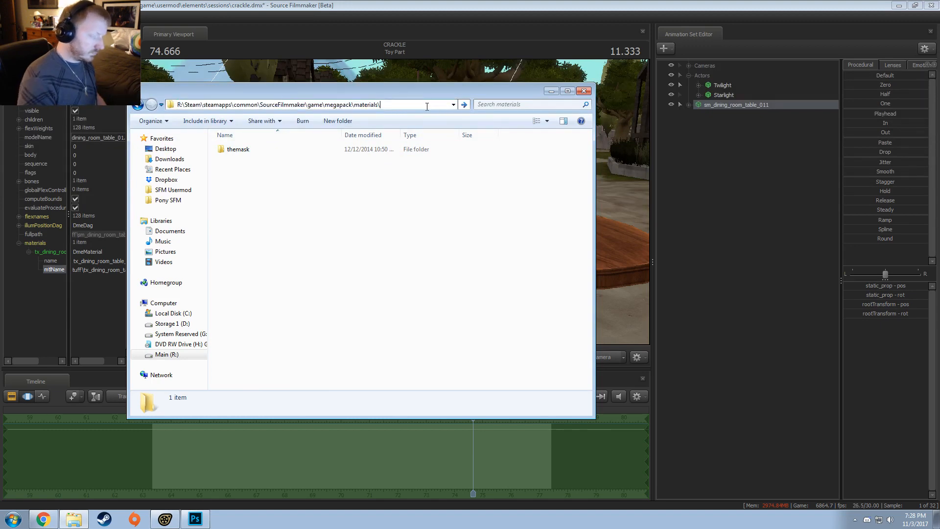
pyautogui.hotkey('ctrl', 'v')
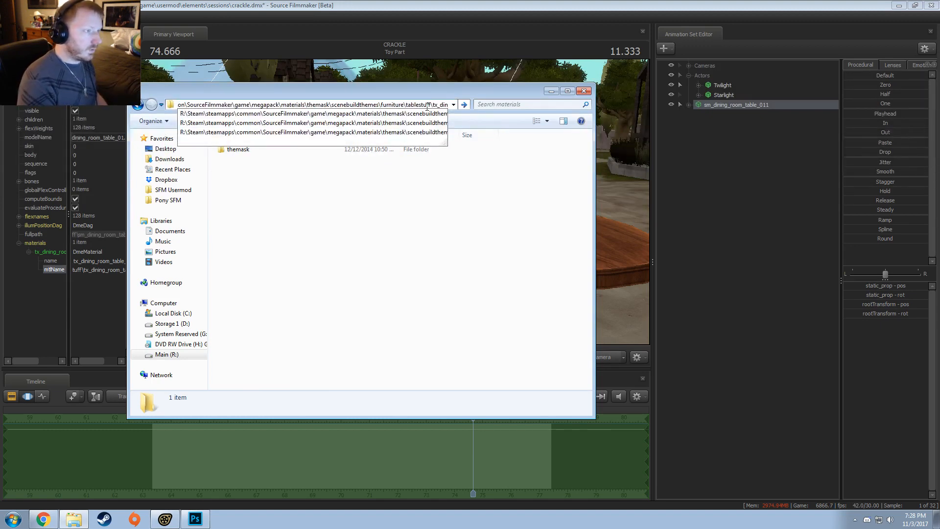
pyautogui.press('BackSpace')
pyautogui.press('BackSpace')
pyautogui.press('BackSpace')
pyautogui.press('BackSpace')
pyautogui.press('BackSpace')
pyautogui.press('BackSpace')
pyautogui.press('BackSpace')
pyautogui.press('BackSpace')
pyautogui.press('BackSpace')
pyautogui.press('BackSpace')
pyautogui.press('BackSpace')
pyautogui.press('BackSpace')
pyautogui.press('BackSpace')
pyautogui.press('BackSpace')
pyautogui.press('BackSpace')
pyautogui.press('BackSpace')
pyautogui.press('BackSpace')
pyautogui.press('BackSpace')
pyautogui.press('BackSpace')
pyautogui.press('BackSpace')
pyautogui.press('Return')
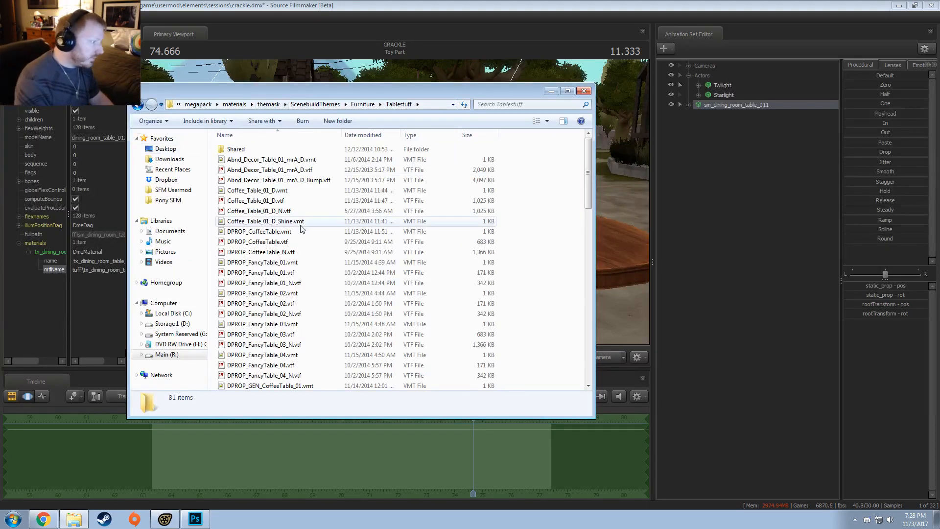
# Open tx_dining_room_table_01_d.vmt to examine the dining table's material definition
pyautogui.scroll(-19, 284, 245)
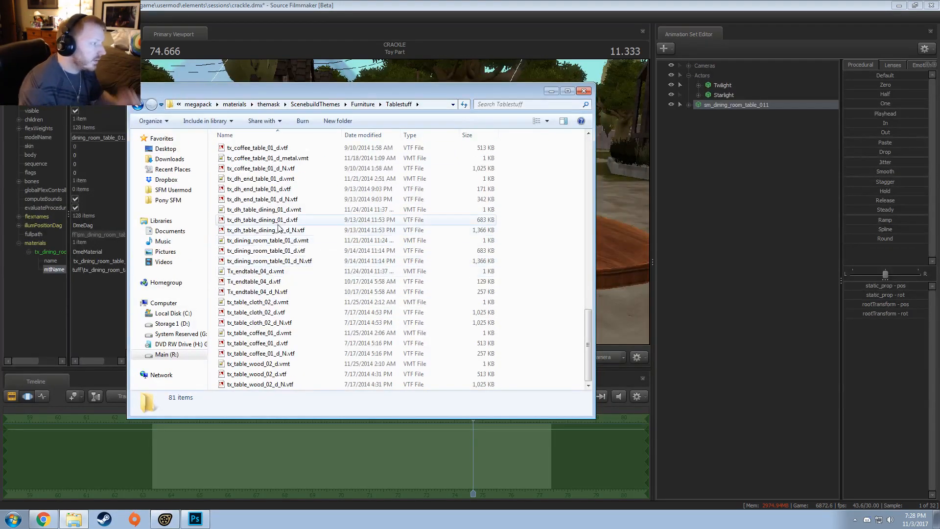
pyautogui.scroll(3, 286, 226)
pyautogui.scroll(-3, 286, 226)
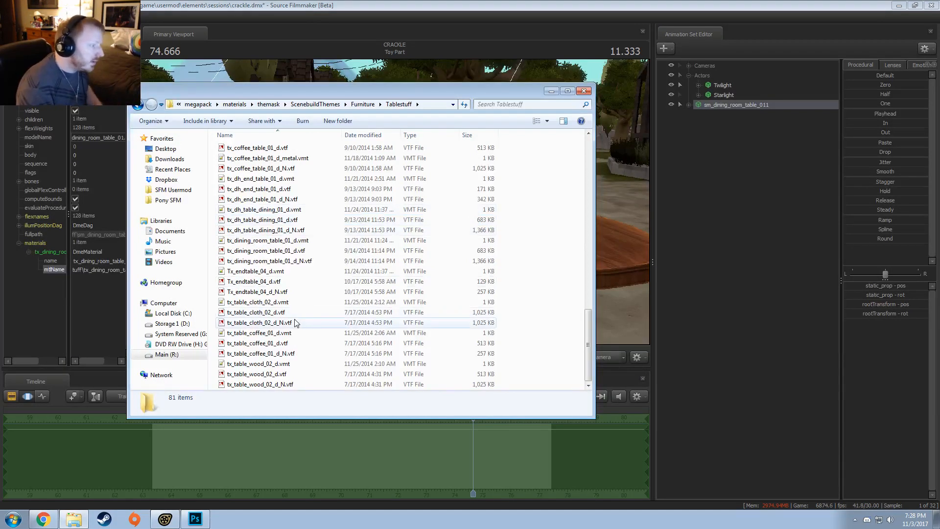
pyautogui.click(267, 241)
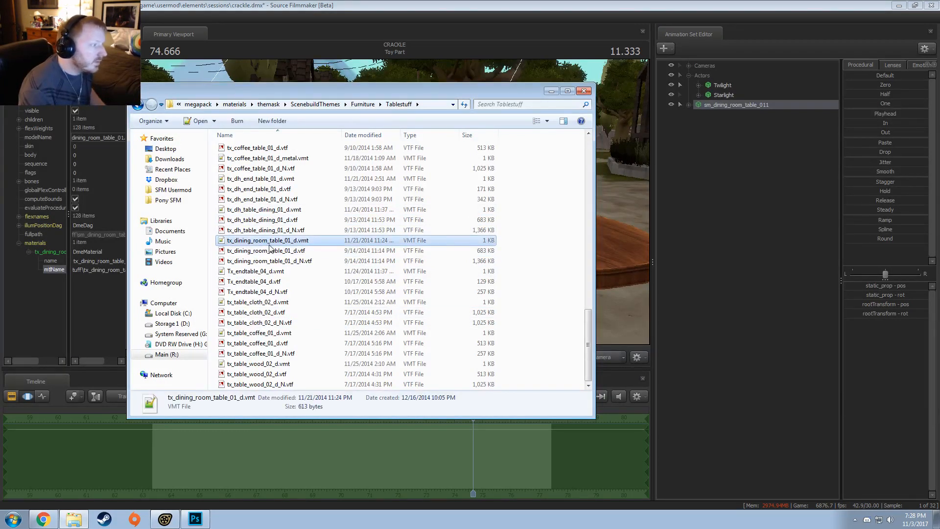
pyautogui.doubleClick(269, 244)
pyautogui.moveTo(810, 156); pyautogui.dragTo(490, 140)
pyautogui.click(676, 144)
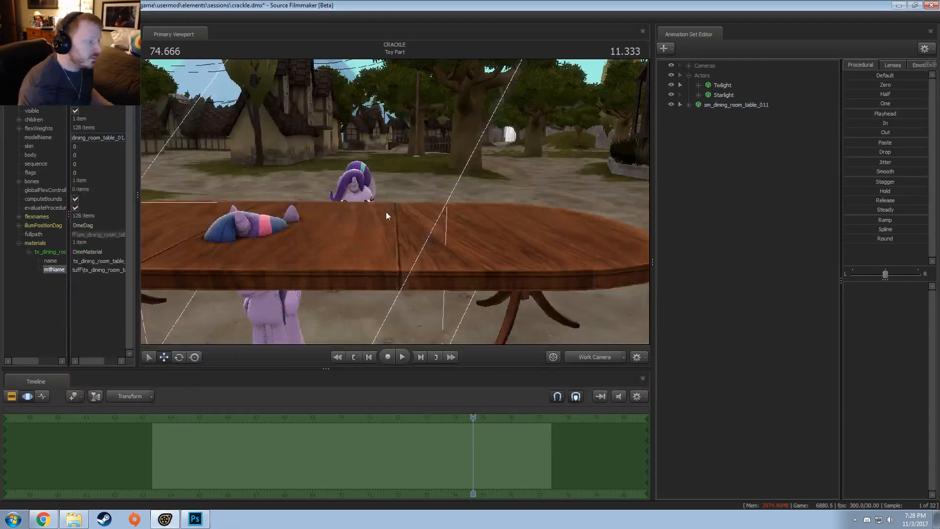
# Enable the No Mipmap and No Level Of Detail flags on tx_dining_room_table_01_d.vtf, save it, and close the texture
pyautogui.hotkey('alt', 'Tab')
pyautogui.click(283, 251)
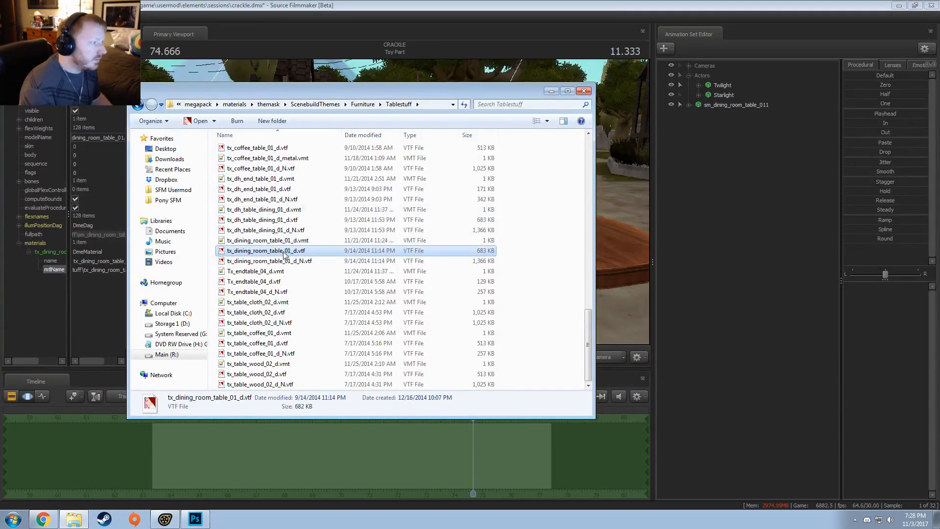
pyautogui.doubleClick(284, 251)
pyautogui.click(19, 237)
pyautogui.click(19, 245)
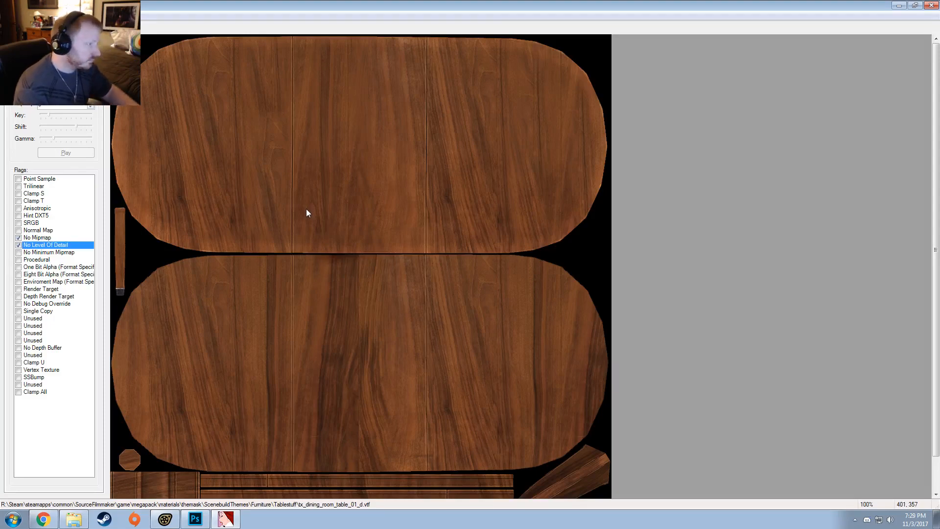
pyautogui.hotkey('alt', 'F4')
# Open the normal map tx_dining_room_table_01_d_N.vtf and examine the texture and its flags
pyautogui.click(286, 262)
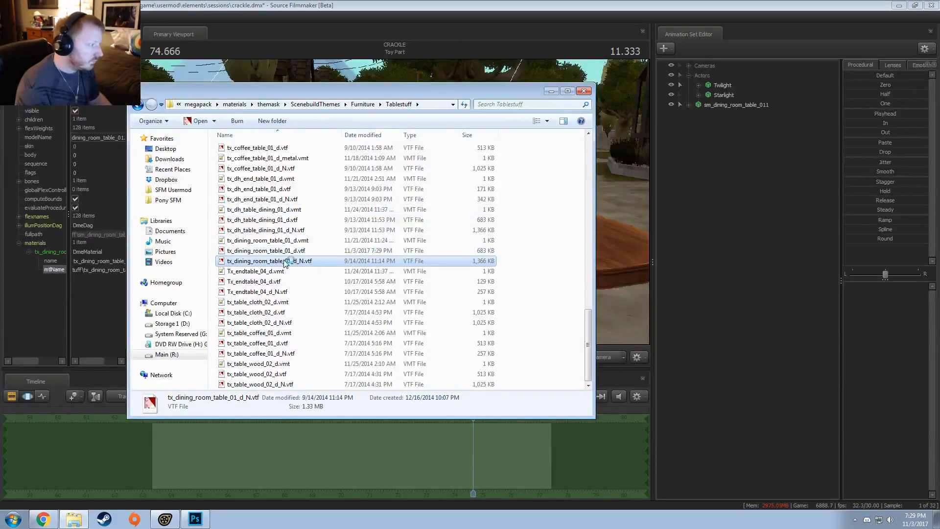
pyautogui.doubleClick(286, 262)
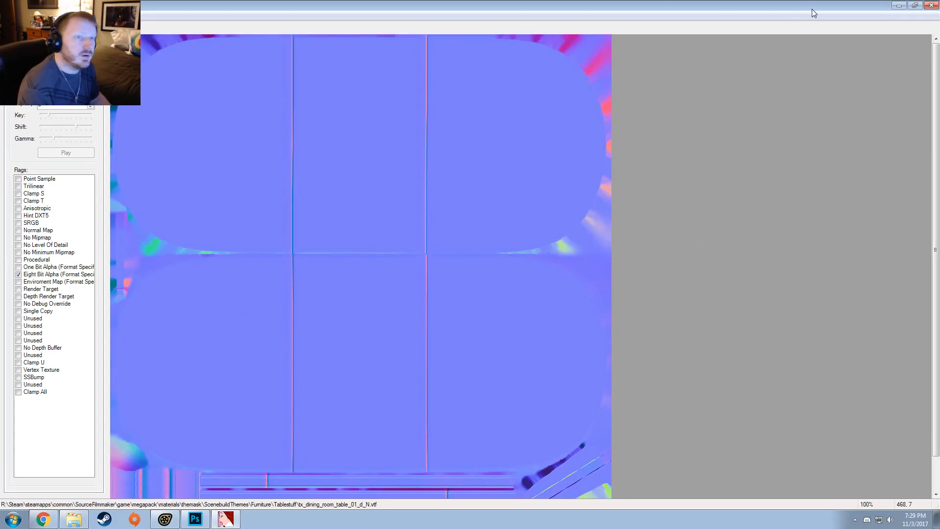
pyautogui.click(936, 5)
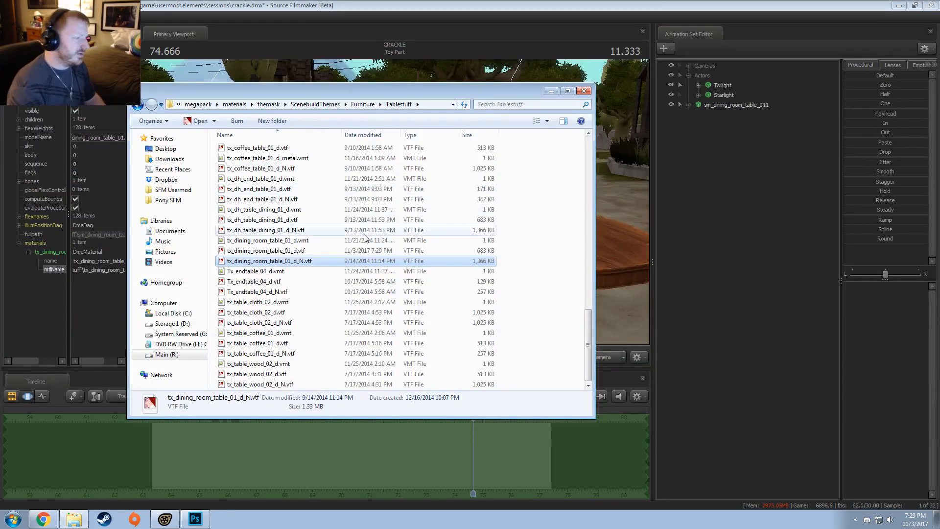
pyautogui.doubleClick(259, 260)
pyautogui.scroll(1, 355, 243)
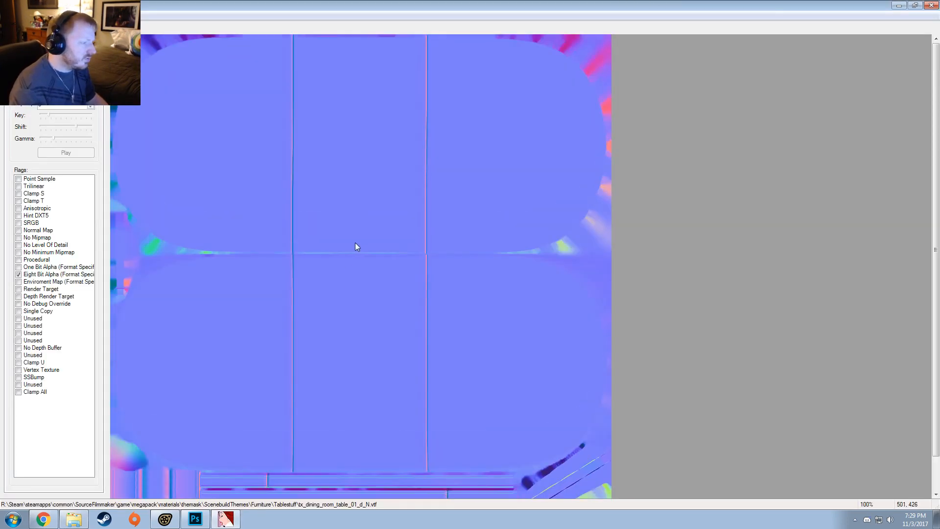
pyautogui.scroll(-1, 355, 244)
# Examine the tabletop's grain and seams up close in Source Filmmaker, and compare them with the open normal map texture
pyautogui.hotkey('alt', 'Tab')
pyautogui.click(666, 3)
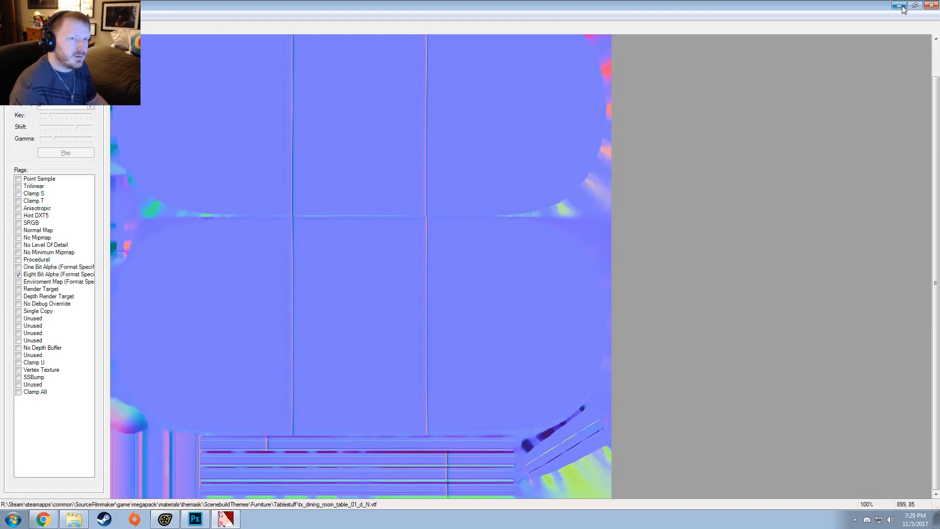
pyautogui.click(902, 7)
pyautogui.click(619, 6)
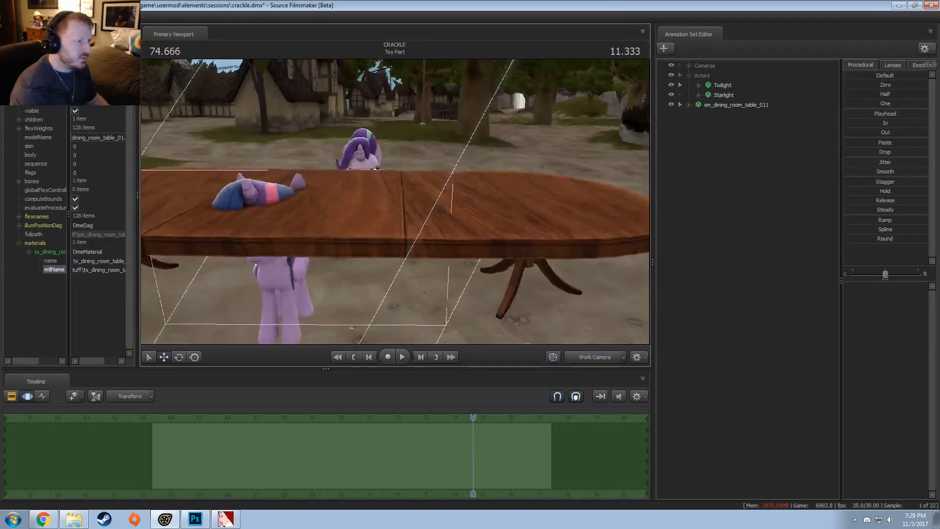
pyautogui.moveTo(378, 206)
pyautogui.mouseDown()
pyautogui.moveTo(441, 215)
pyautogui.moveTo(447, 243)
pyautogui.moveTo(441, 200)
pyautogui.moveTo(445, 224)
pyautogui.moveTo(395, 201)
pyautogui.moveTo(361, 214)
pyautogui.mouseUp()
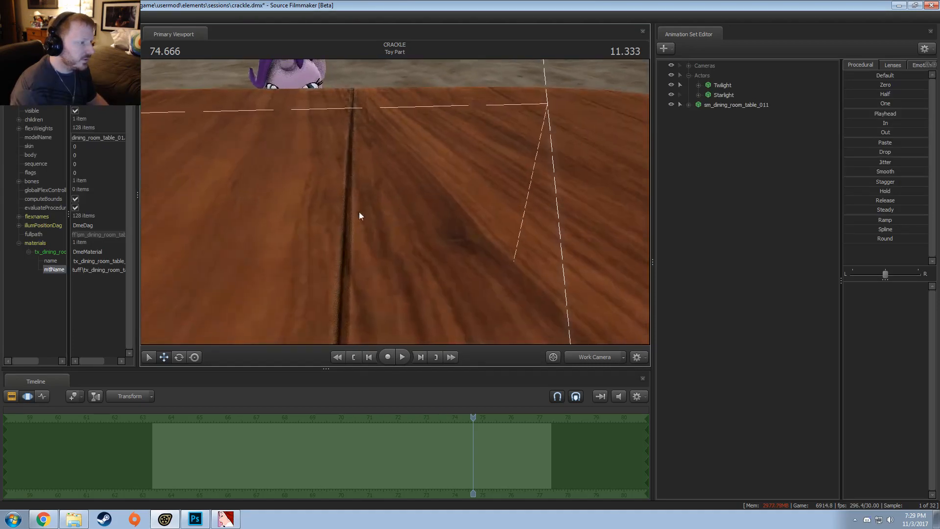
pyautogui.hotkey('alt', 'Tab')
pyautogui.hotkey('alt', 'Tab')
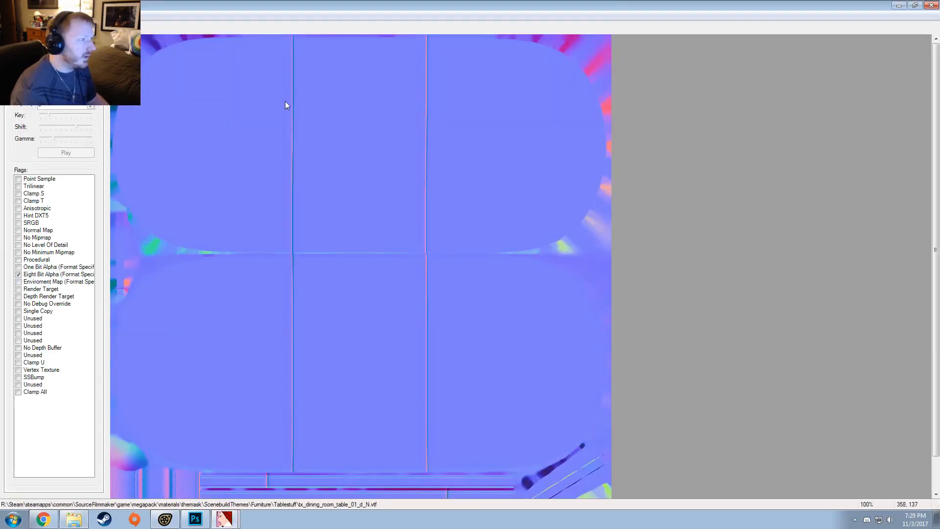
pyautogui.hotkey('alt', 'Tab')
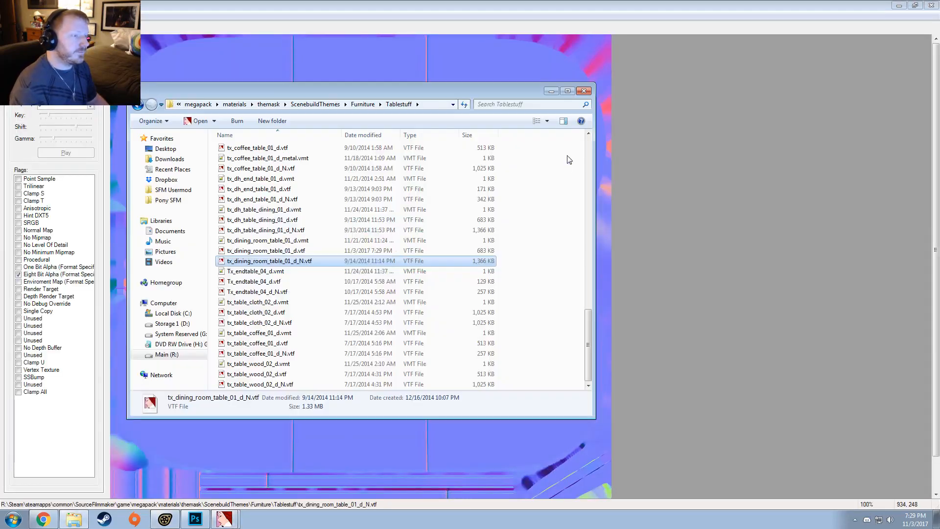
pyautogui.click(661, 3)
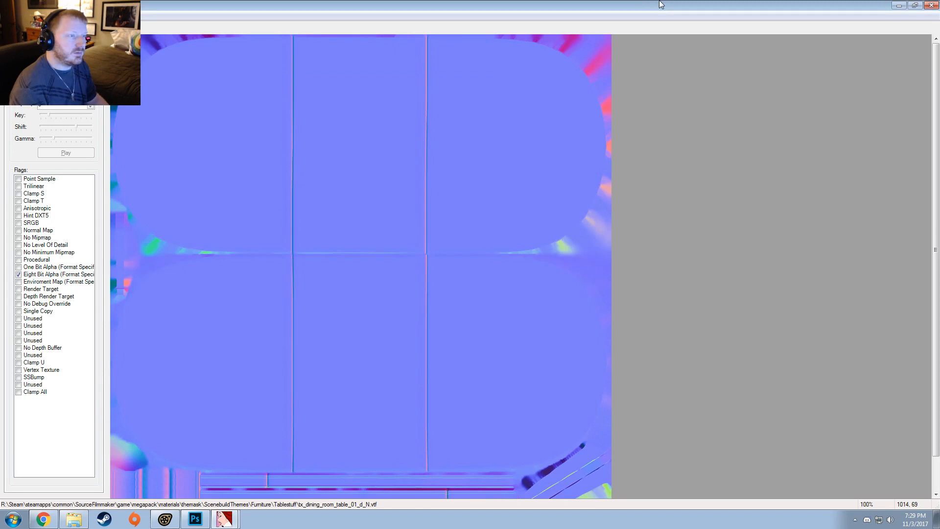
# Close the normal map texture and save the crackle.dmx session in Source Filmmaker
pyautogui.click(932, 5)
pyautogui.click(227, 16)
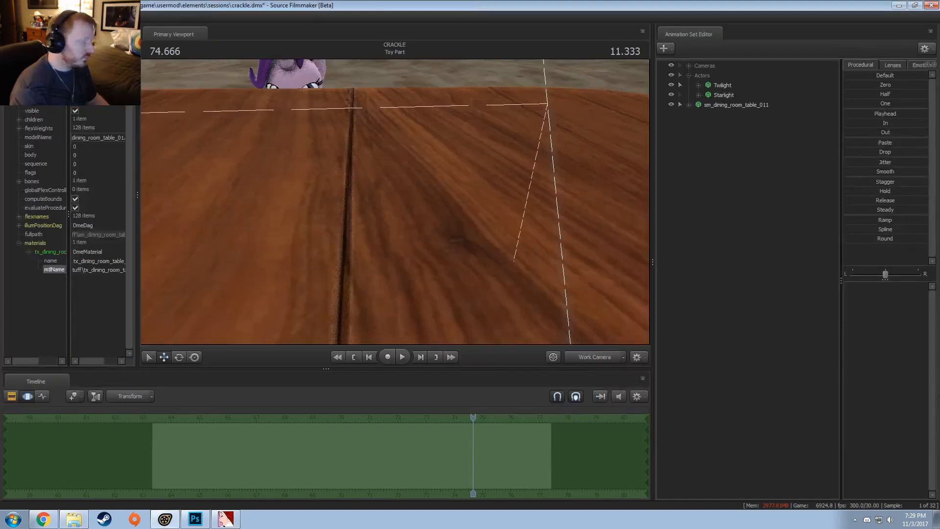
pyautogui.hotkey('ctrl', 's')
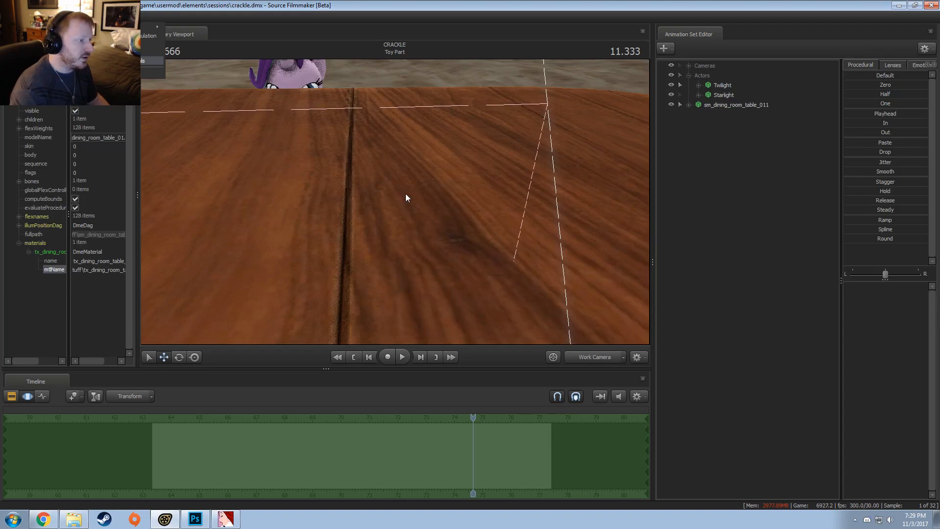
# Examine the whole dining table beside the characters from farther back
pyautogui.press('s')
pyautogui.moveTo(405, 222); pyautogui.dragTo(406, 222)
pyautogui.press('s')
pyautogui.press('w')
pyautogui.press('w')
pyautogui.press('s')
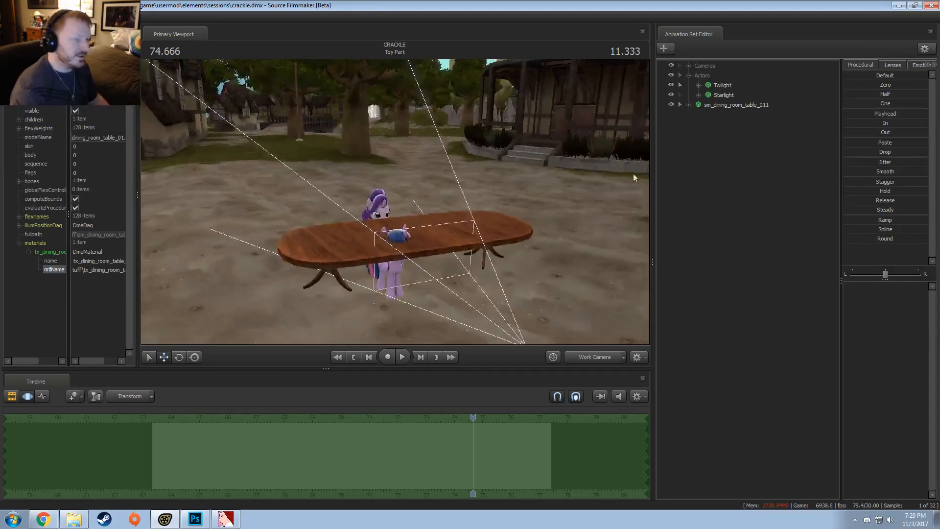
# Add a scale control to the dining table's static_prop bone and set it to 0.07
pyautogui.click(722, 106)
pyautogui.moveTo(414, 254); pyautogui.dragTo(533, 209)
pyautogui.press('e')
pyautogui.press('w')
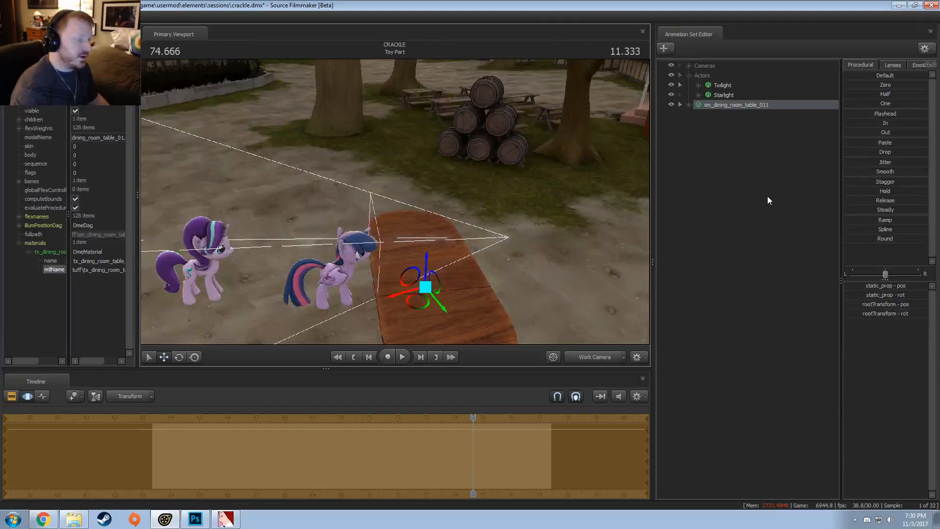
pyautogui.click(690, 105)
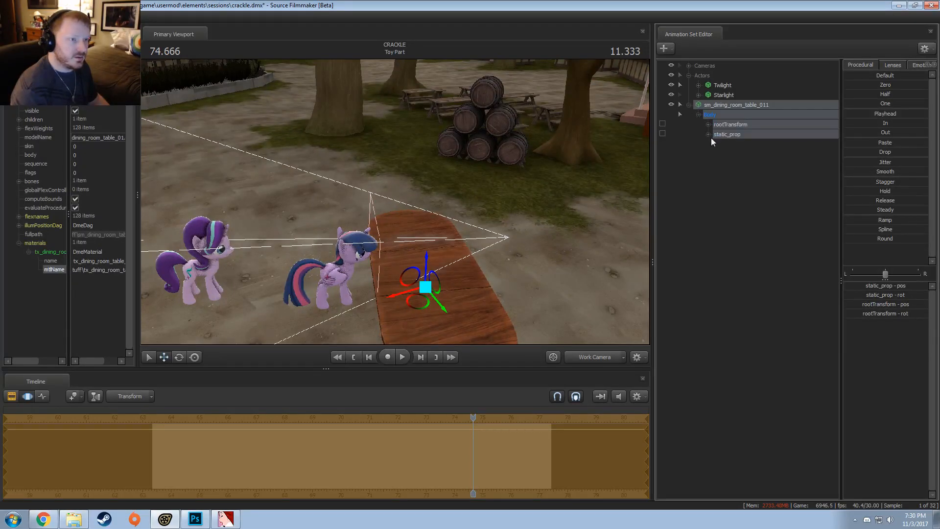
pyautogui.click(713, 135)
pyautogui.rightClick(720, 135)
pyautogui.click(748, 158)
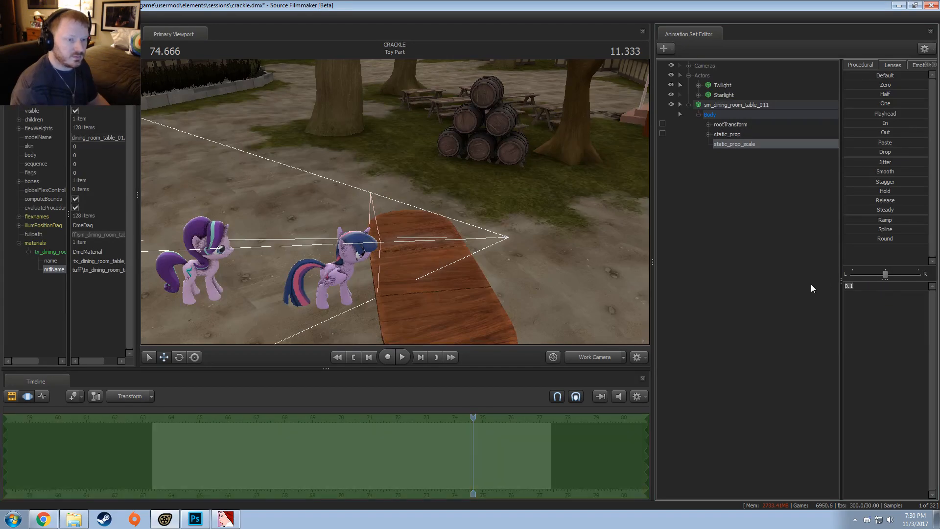
pyautogui.write('0.07')
pyautogui.press('Return')
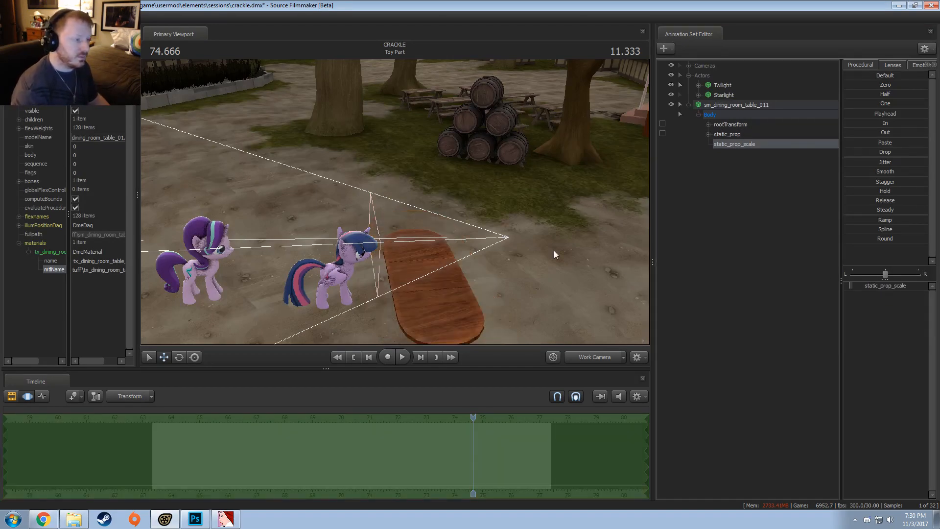
# Raise the whole dining table so its legs stand above the ground
pyautogui.moveTo(555, 255); pyautogui.dragTo(510, 240)
pyautogui.click(731, 124)
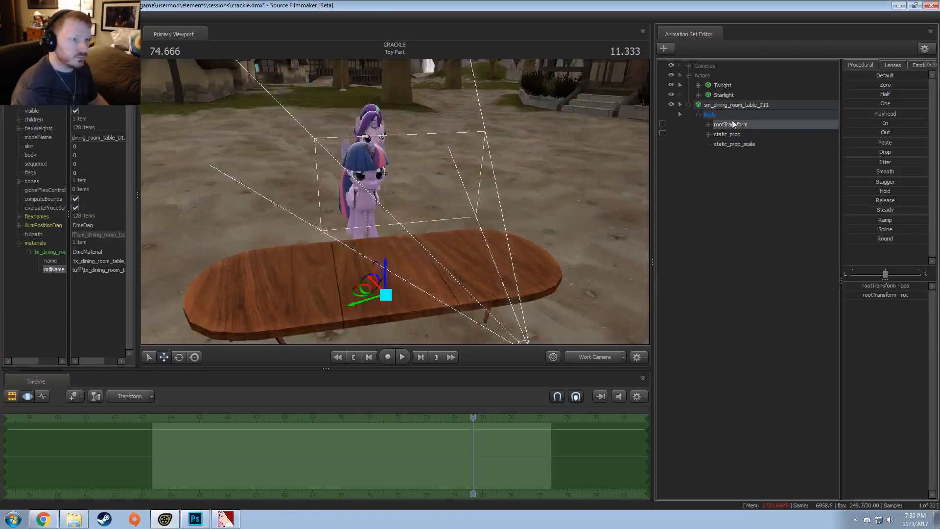
pyautogui.click(735, 105)
pyautogui.moveTo(386, 271); pyautogui.dragTo(386, 236)
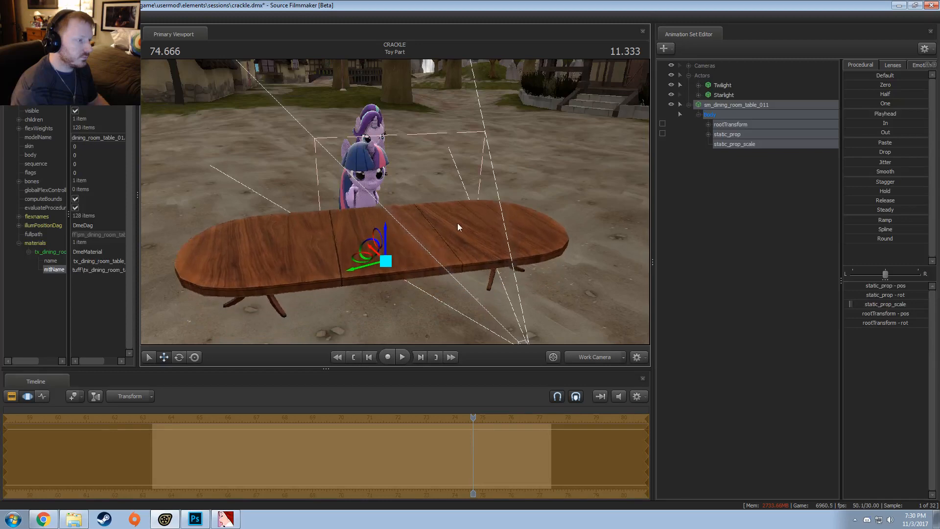
# Zero the rootTransform rotation of both Twilight and Starlight
pyautogui.keyDown('alt'); pyautogui.moveTo(458, 227); pyautogui.dragTo(499, 208); pyautogui.keyUp('alt')
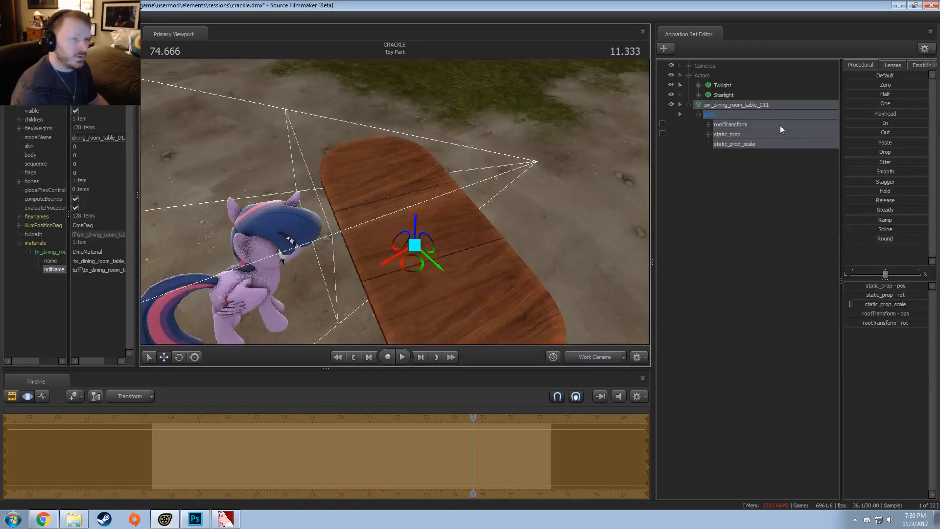
pyautogui.click(698, 95)
pyautogui.click(699, 86)
pyautogui.click(708, 105)
pyautogui.click(718, 115)
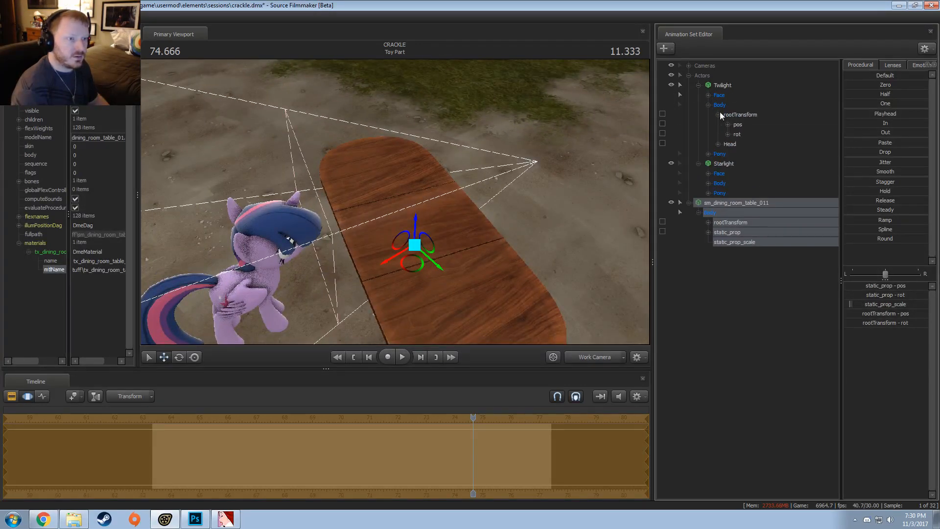
pyautogui.click(744, 134)
pyautogui.click(709, 183)
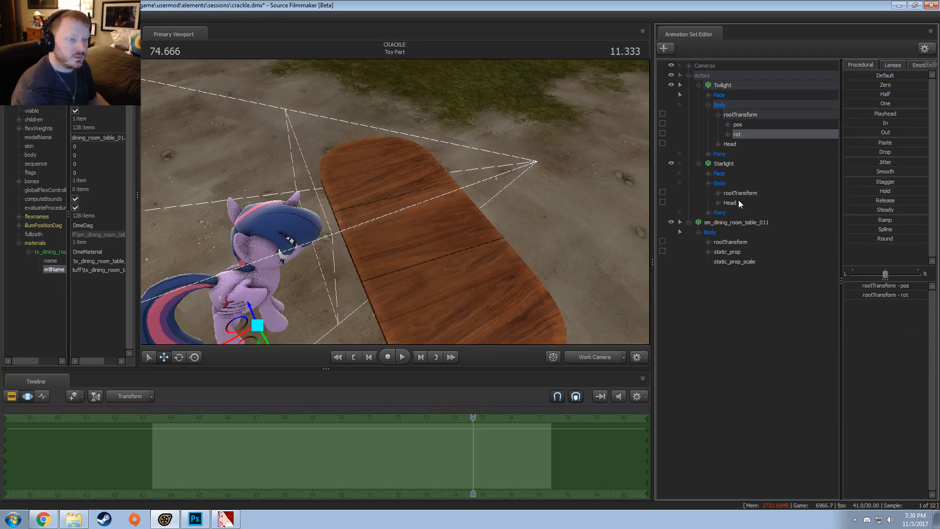
pyautogui.keyDown('ctrl'); pyautogui.click(739, 193); pyautogui.keyUp('ctrl')
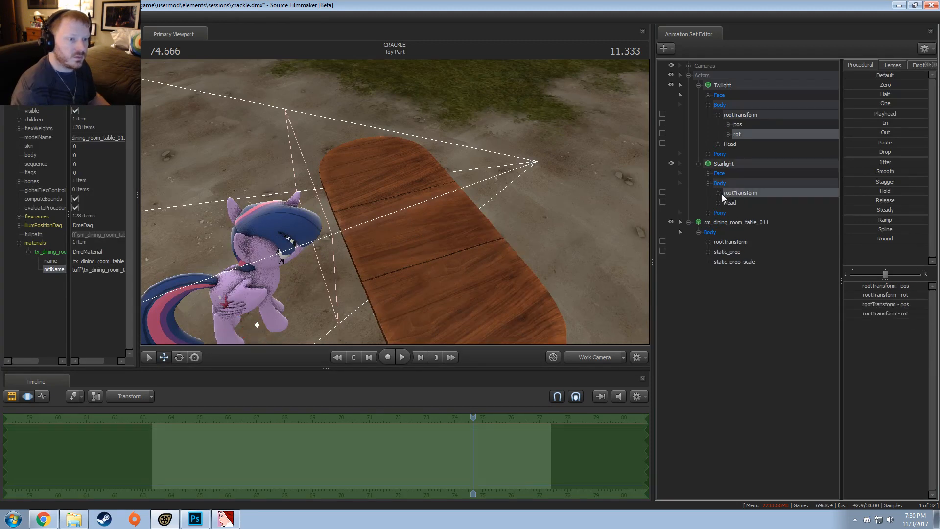
pyautogui.click(718, 193)
pyautogui.keyDown('ctrl'); pyautogui.click(742, 212); pyautogui.keyUp('ctrl')
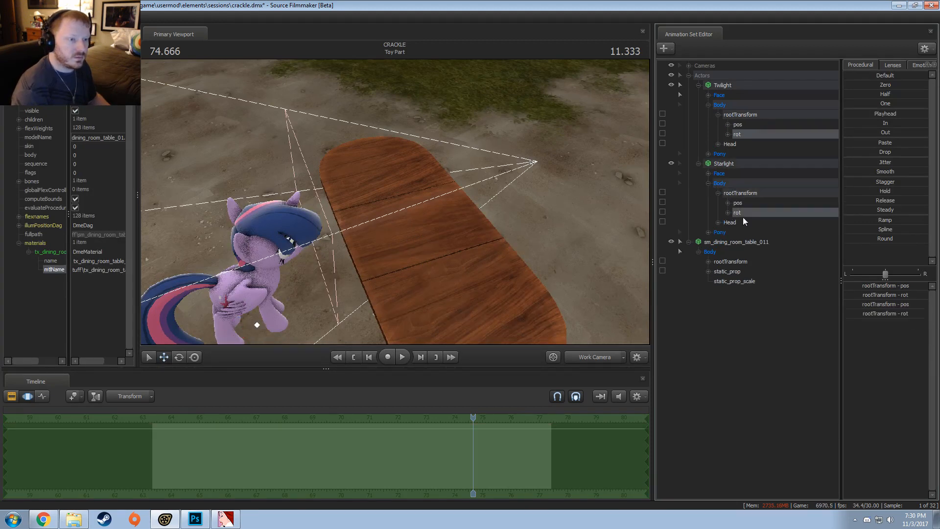
pyautogui.click(879, 84)
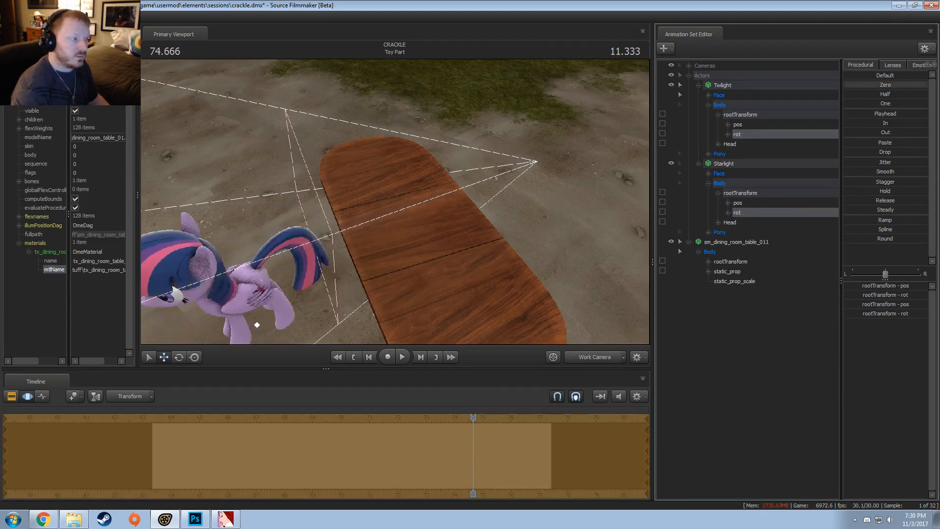
# Zero the rootTransform rotation of the dining table
pyautogui.click(708, 261)
pyautogui.click(734, 281)
pyautogui.click(885, 84)
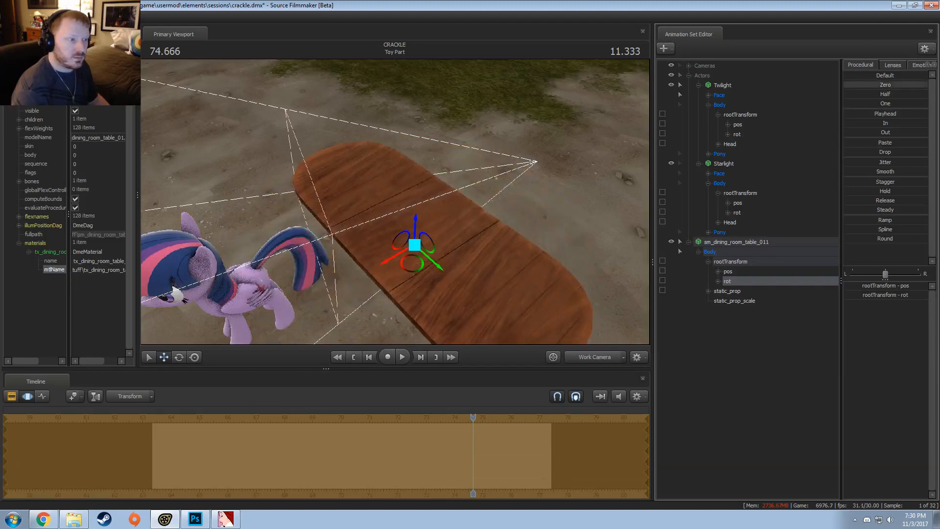
# Move the dining table between Twilight and Starlight with its feet on the ground, and collapse its control list
pyautogui.moveTo(523, 188); pyautogui.dragTo(613, 222)
pyautogui.press('s')
pyautogui.click(716, 242)
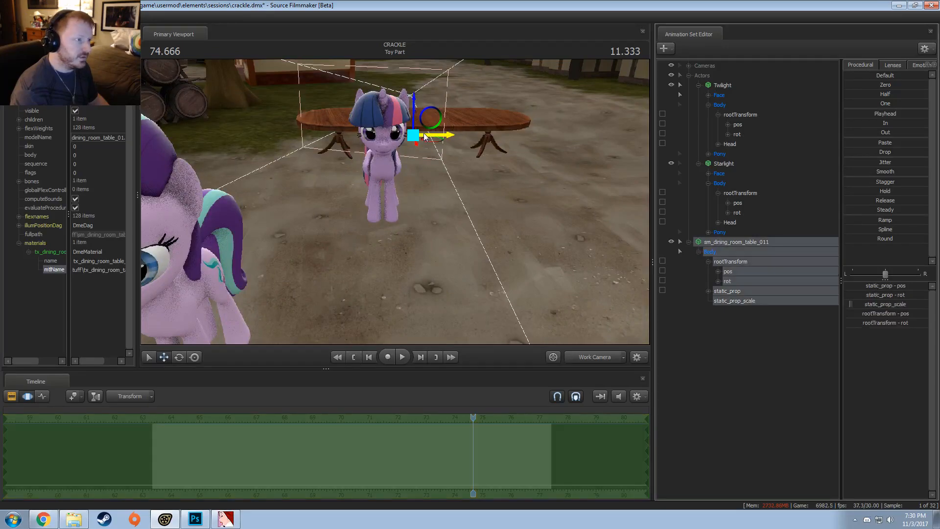
pyautogui.moveTo(417, 143); pyautogui.dragTo(420, 229)
pyautogui.moveTo(422, 219); pyautogui.dragTo(459, 228)
pyautogui.moveTo(440, 188); pyautogui.dragTo(442, 207)
pyautogui.keyDown('alt'); pyautogui.moveTo(442, 207); pyautogui.dragTo(378, 182); pyautogui.keyUp('alt')
pyautogui.keyDown('alt'); pyautogui.moveTo(270, 130); pyautogui.dragTo(643, 275); pyautogui.keyUp('alt')
pyautogui.click(689, 242)
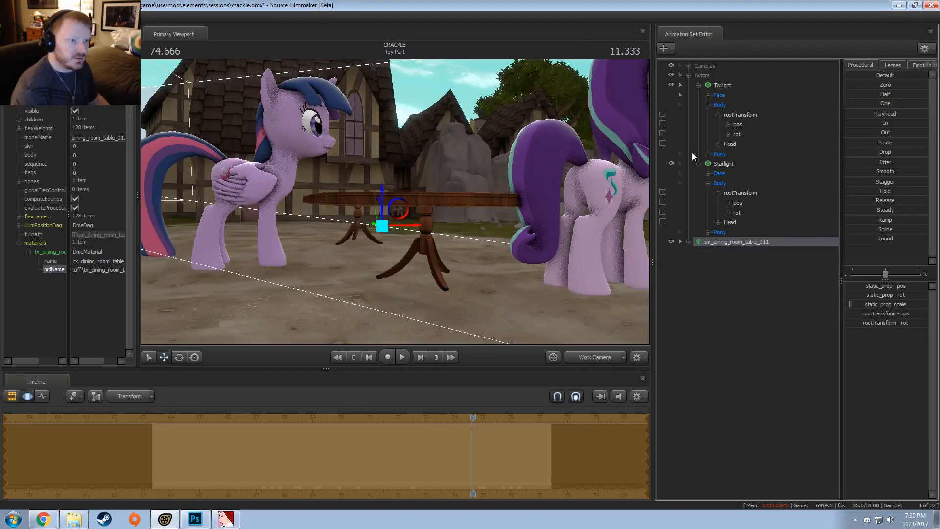
# Select Twilight's Head control and Pony group, leaving her rootTransform out of the selection
pyautogui.click(699, 163)
pyautogui.click(699, 86)
pyautogui.click(717, 84)
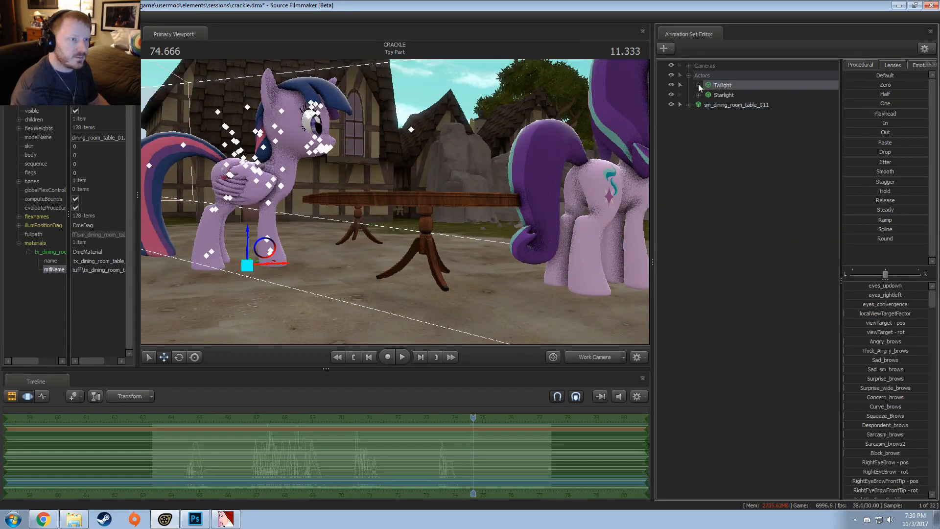
pyautogui.click(699, 86)
pyautogui.keyDown('ctrl'); pyautogui.click(722, 95); pyautogui.keyUp('ctrl')
pyautogui.click(708, 105)
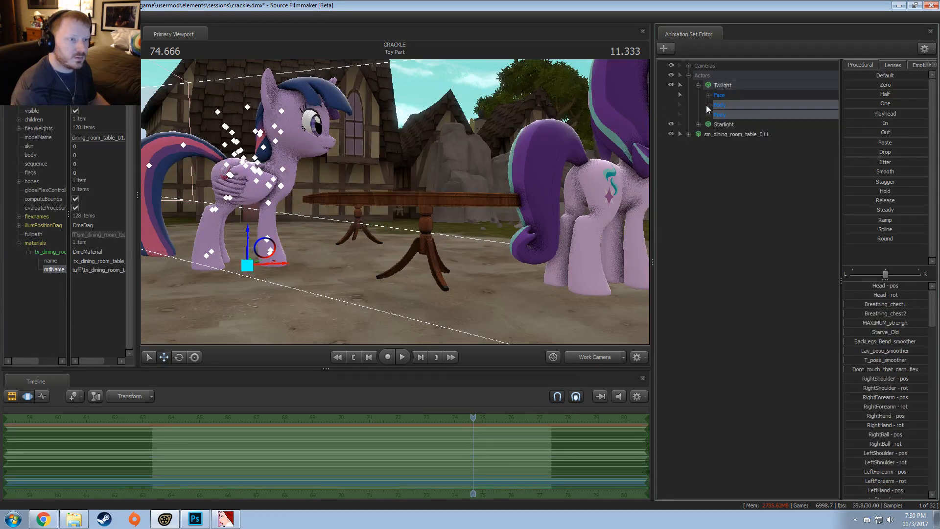
pyautogui.click(708, 105)
pyautogui.keyDown('ctrl'); pyautogui.click(747, 116); pyautogui.keyUp('ctrl')
pyautogui.rightClick(741, 157)
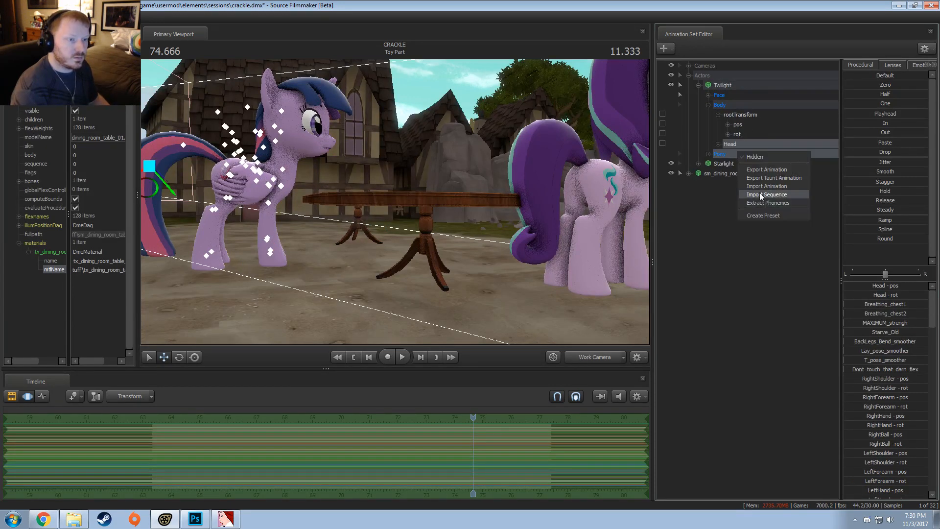
pyautogui.click(764, 191)
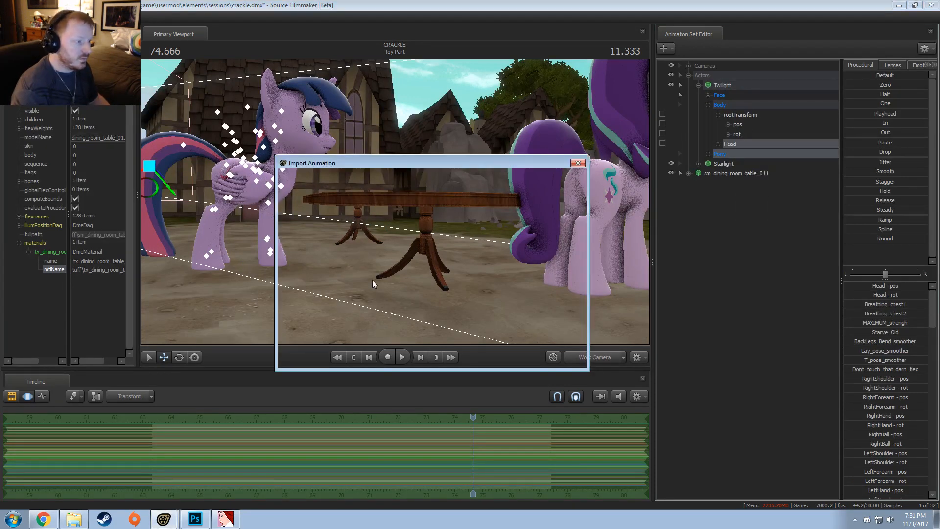
pyautogui.click(563, 357)
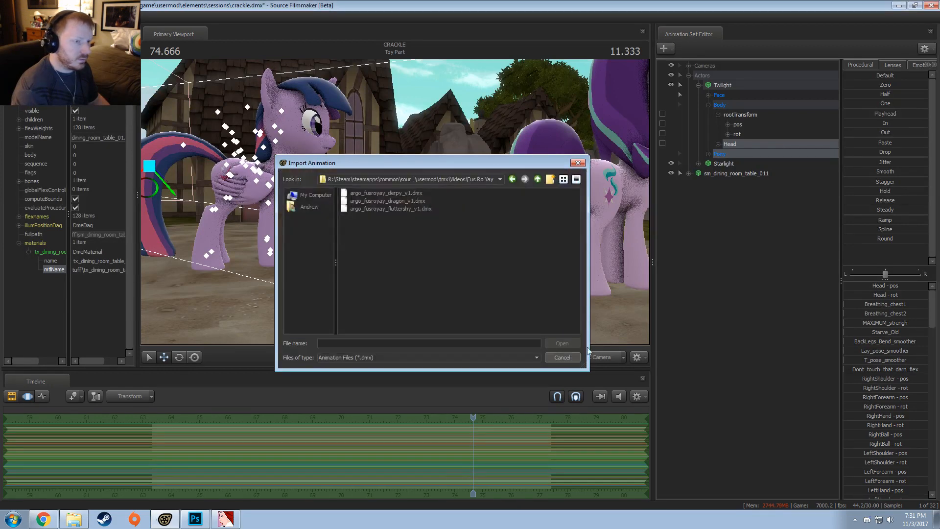
# Remove Twilight's right and left front leg groups from the selection
pyautogui.click(709, 155)
pyautogui.click(719, 173)
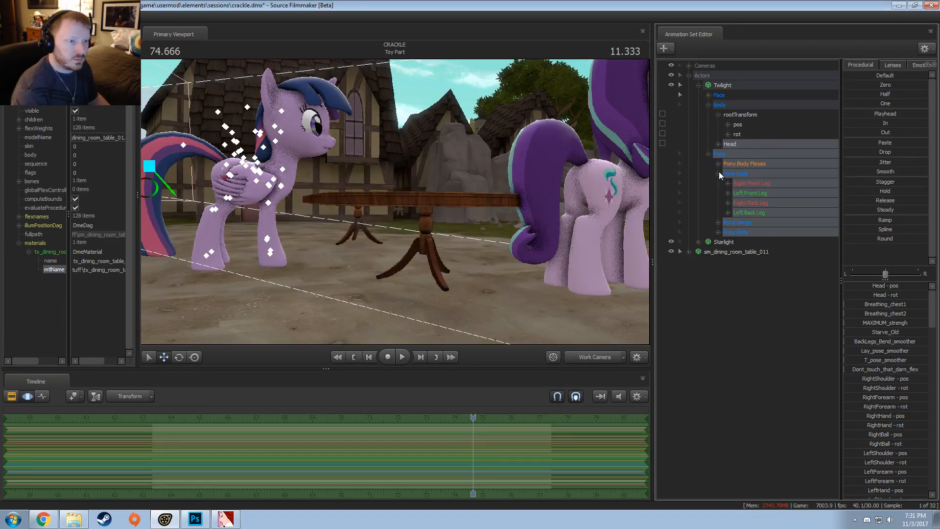
pyautogui.keyDown('ctrl'); pyautogui.click(747, 193); pyautogui.keyUp('ctrl')
pyautogui.keyDown('ctrl'); pyautogui.click(753, 185); pyautogui.keyUp('ctrl')
# Import the sitting_stationary.dmx animation from the usermod dmx folder onto Twilight's selected controls
pyautogui.rightClick(754, 209)
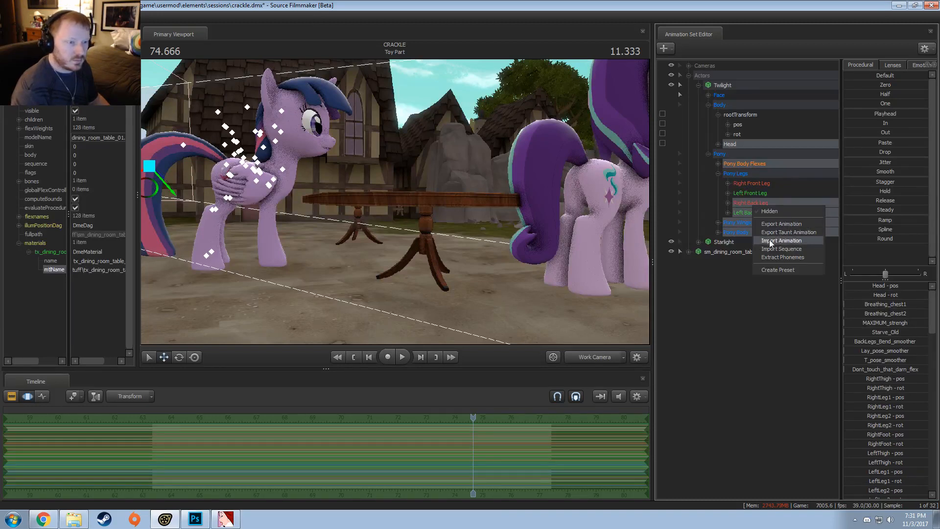
pyautogui.click(773, 241)
pyautogui.click(538, 180)
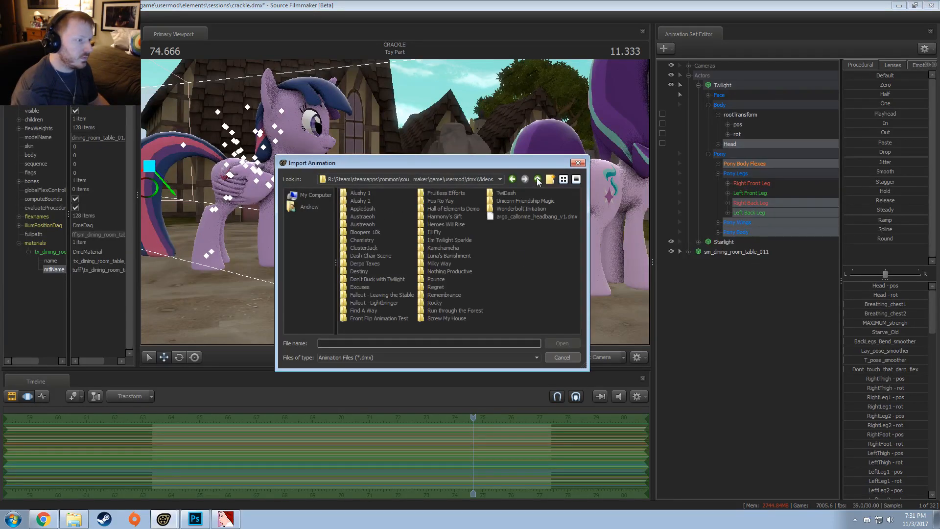
pyautogui.click(538, 180)
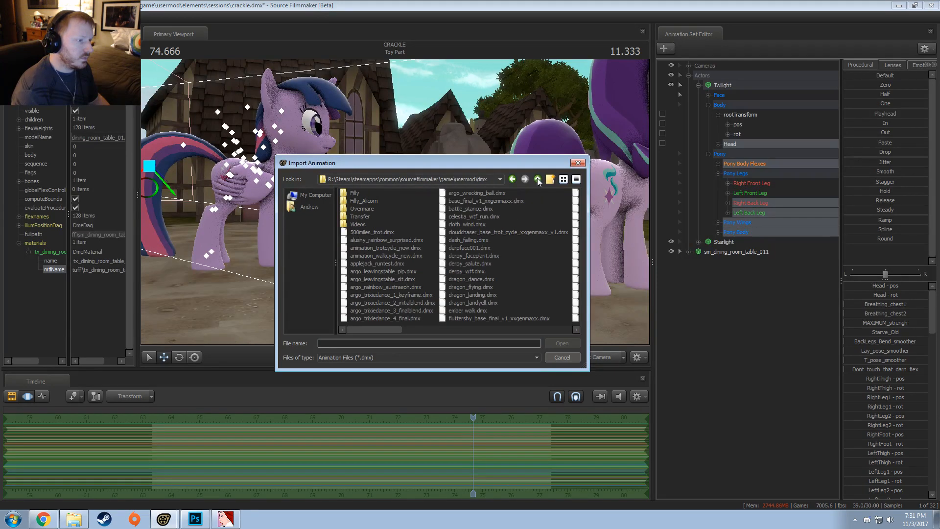
pyautogui.moveTo(366, 331); pyautogui.dragTo(495, 322)
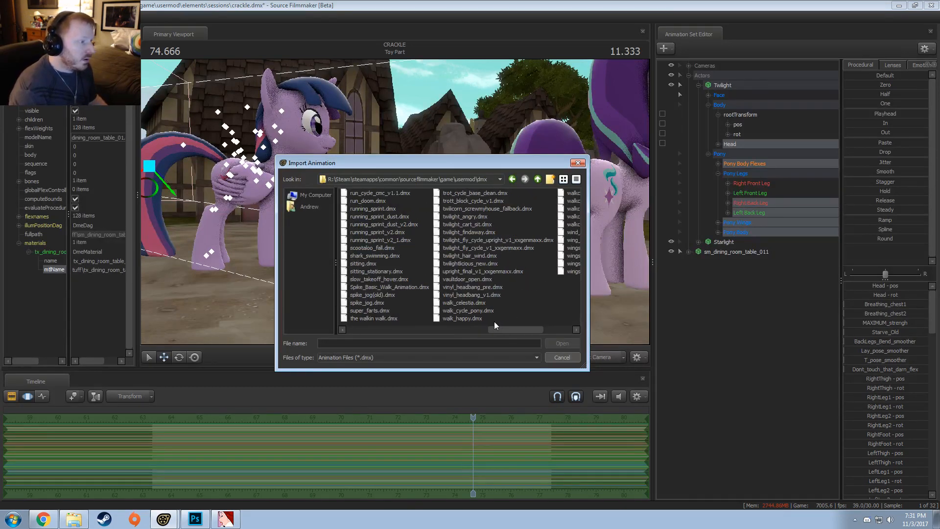
pyautogui.doubleClick(376, 279)
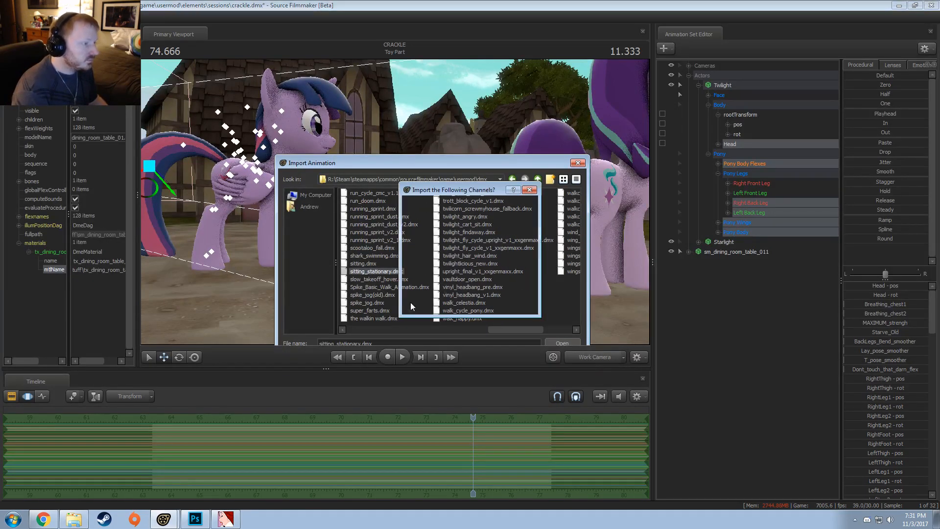
pyautogui.click(475, 304)
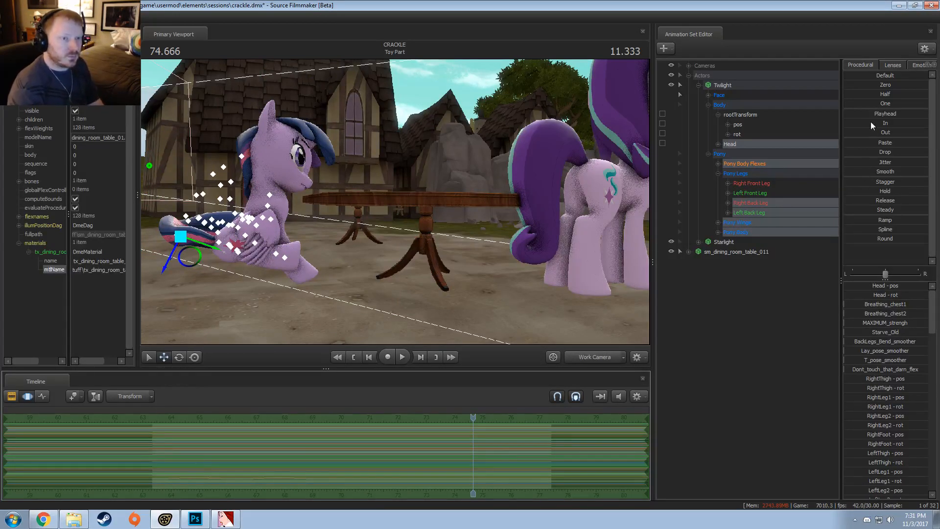
# Enable viewport selection for the control groups under Twilight's Pony group
pyautogui.keyDown('alt'); pyautogui.moveTo(442, 177); pyautogui.dragTo(406, 252); pyautogui.keyUp('alt')
pyautogui.click(386, 233)
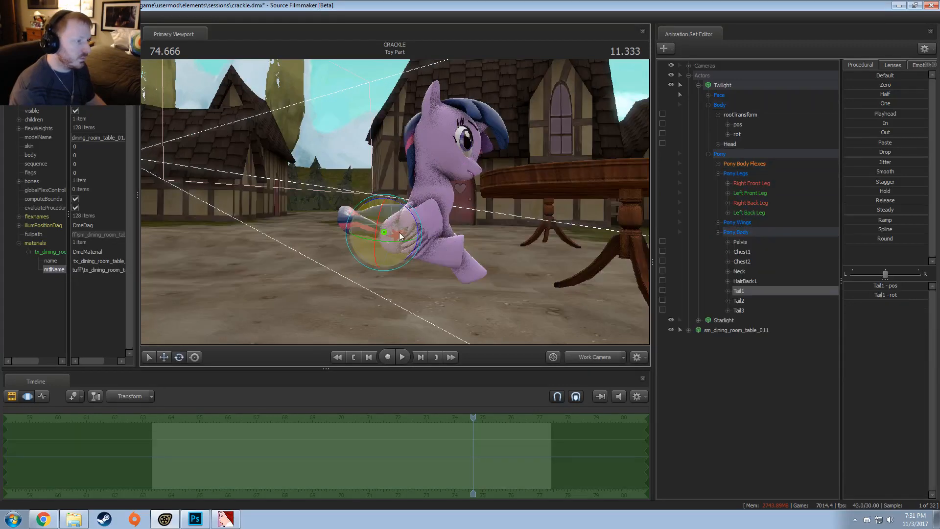
pyautogui.click(719, 85)
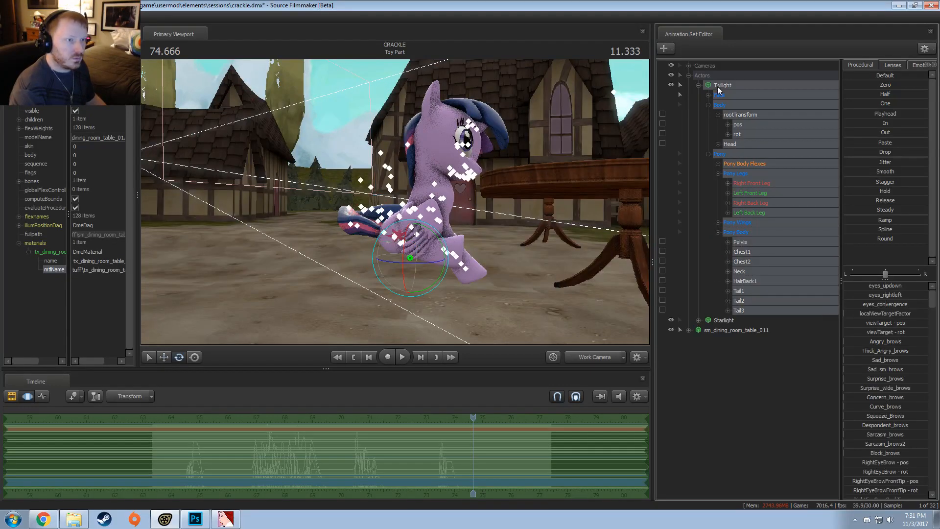
pyautogui.click(394, 236)
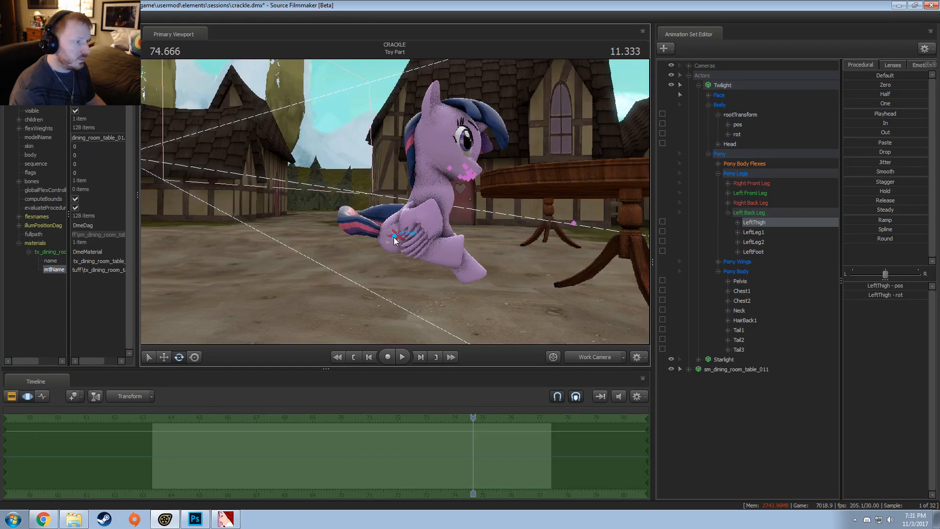
pyautogui.keyDown('ctrl'); pyautogui.click(418, 289); pyautogui.keyUp('ctrl')
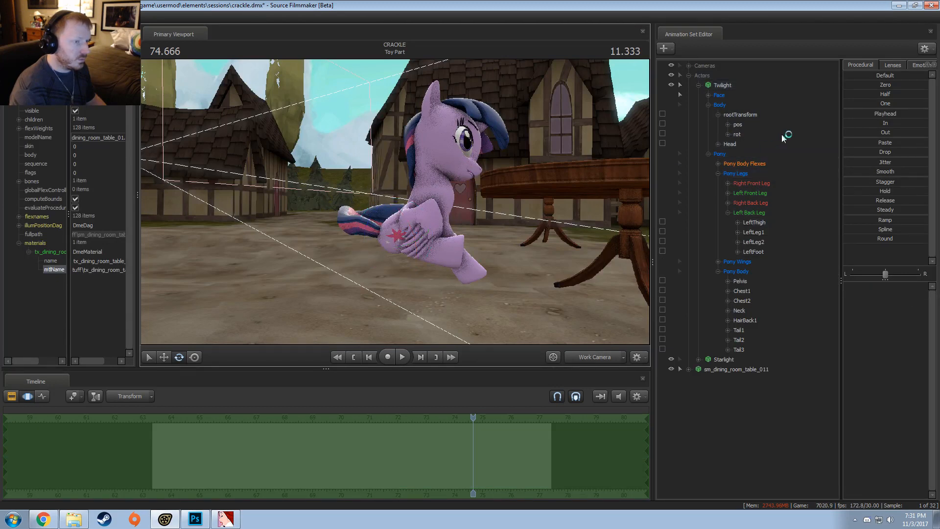
pyautogui.click(680, 154)
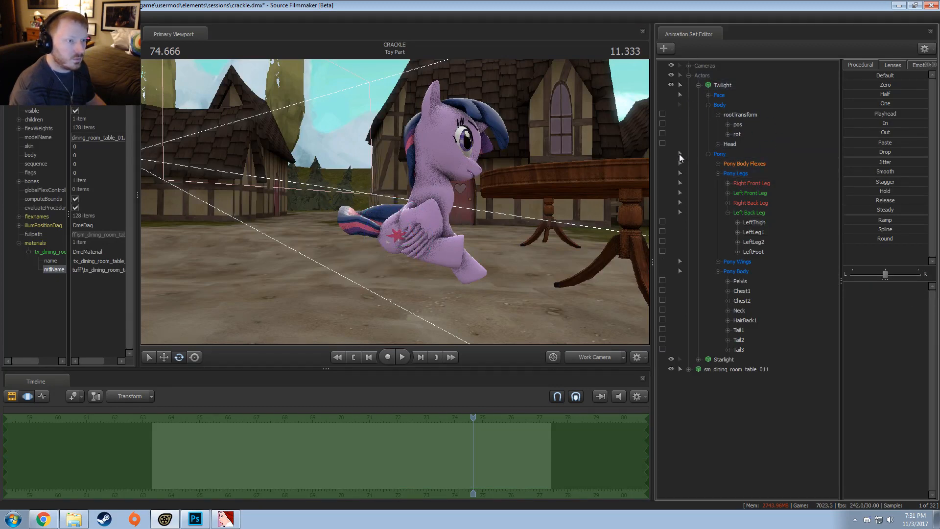
# Rotate and reposition Twilight's Pelvis so she sits upright beside the table, and adjust her Neck control
pyautogui.click(396, 236)
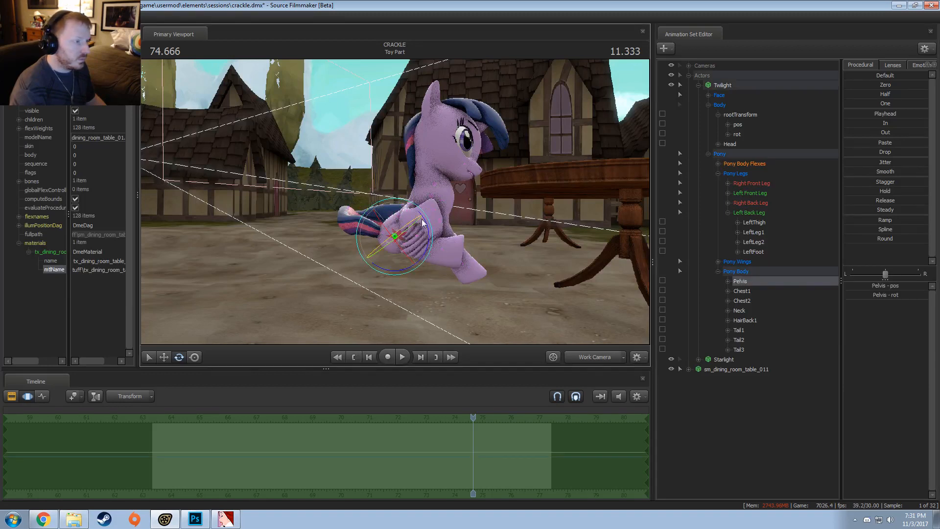
pyautogui.moveTo(423, 219); pyautogui.dragTo(410, 204)
pyautogui.press('w')
pyautogui.click(398, 205)
pyautogui.press('e')
pyautogui.click(386, 210)
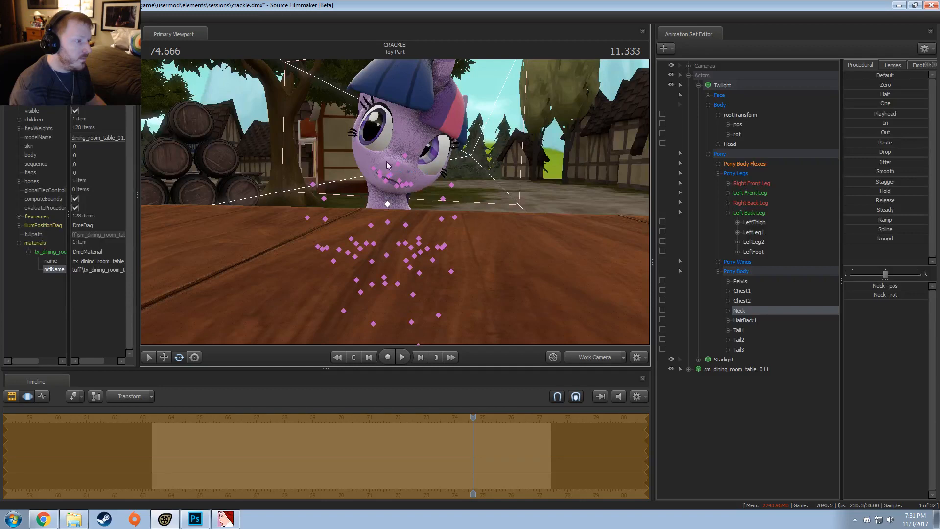
# Rotate Twilight's Head control so her tilted head is level and faces across the table
pyautogui.click(387, 166)
pyautogui.moveTo(387, 167)
pyautogui.keyDown('alt'); pyautogui.mouseDown()
pyautogui.moveTo(373, 202)
pyautogui.moveTo(342, 215)
pyautogui.moveTo(348, 180)
pyautogui.moveTo(342, 198)
pyautogui.mouseUp(); pyautogui.keyUp('alt')
pyautogui.click(351, 189)
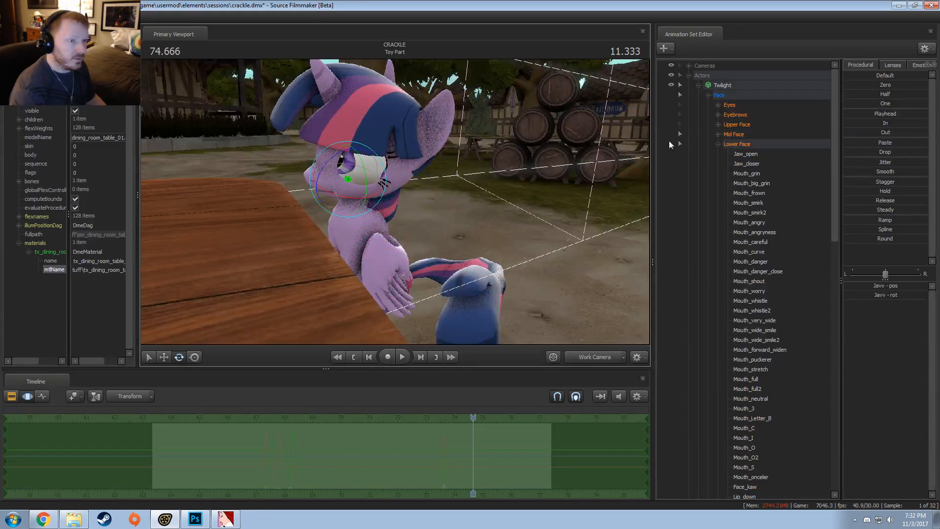
pyautogui.click(718, 144)
pyautogui.click(741, 192)
pyautogui.click(730, 202)
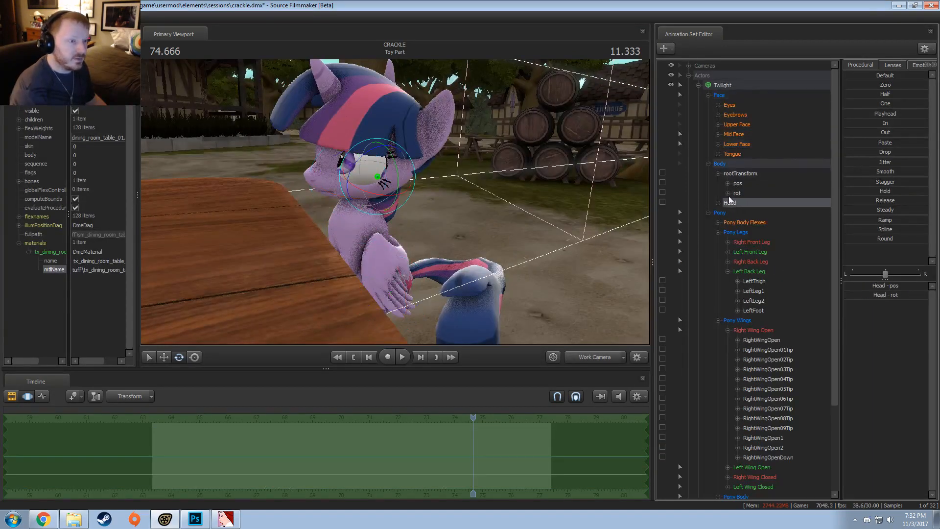
pyautogui.keyDown('alt'); pyautogui.moveTo(385, 182); pyautogui.dragTo(485, 167); pyautogui.keyUp('alt')
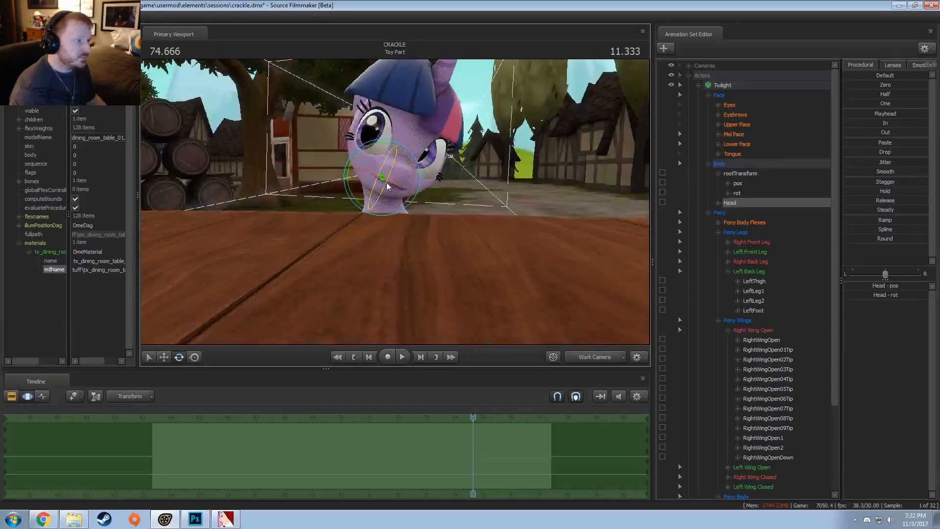
pyautogui.moveTo(382, 143); pyautogui.dragTo(354, 150)
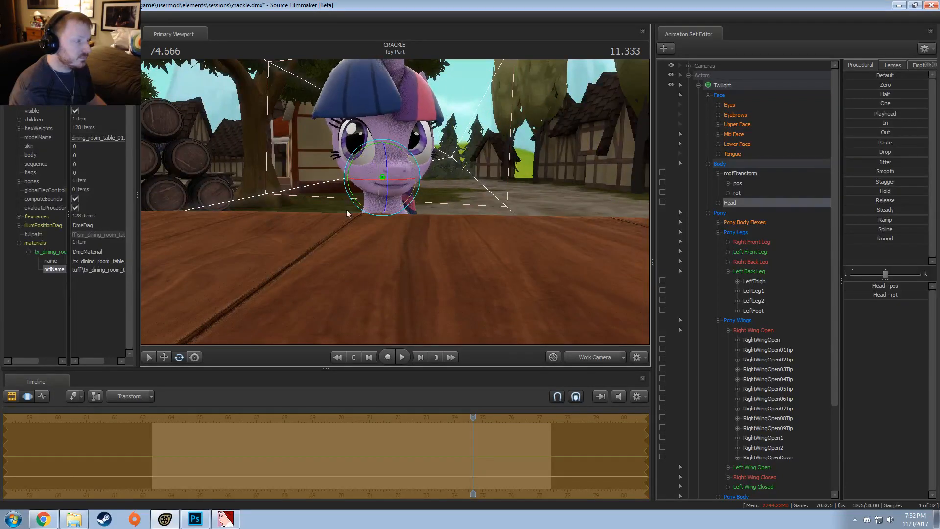
pyautogui.keyDown('alt'); pyautogui.moveTo(346, 211); pyautogui.dragTo(432, 196); pyautogui.keyUp('alt')
# Play back Twilight's animation from about 65.8 s to check her facial movement in the sitting pose
pyautogui.moveTo(476, 472); pyautogui.dragTo(221, 472)
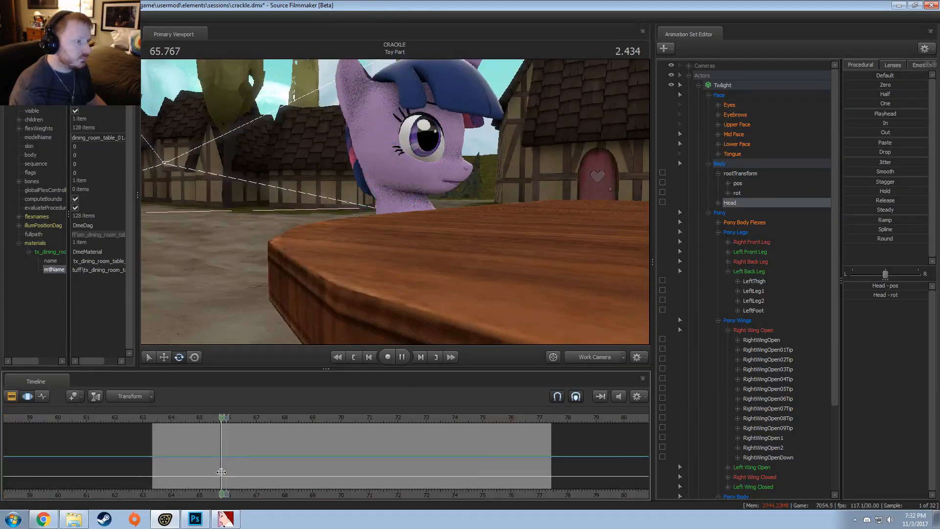
pyautogui.press('space')
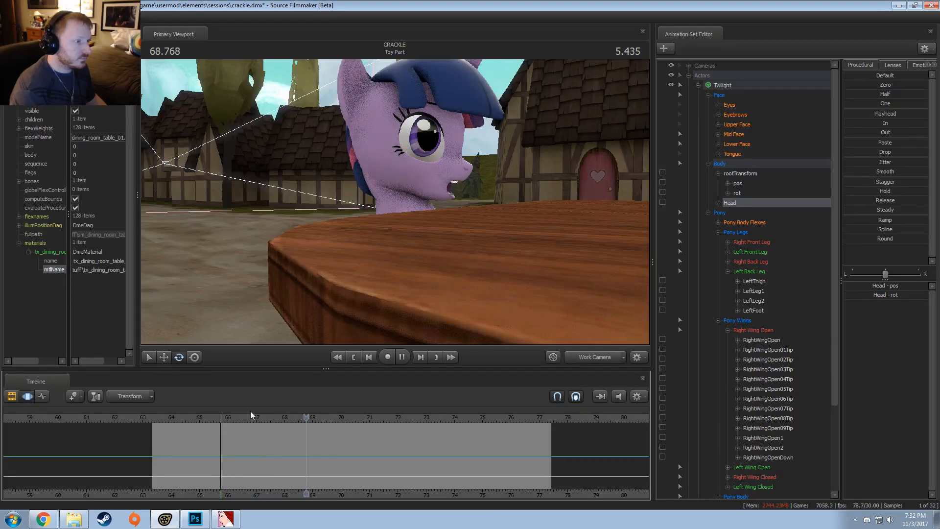
pyautogui.press('space')
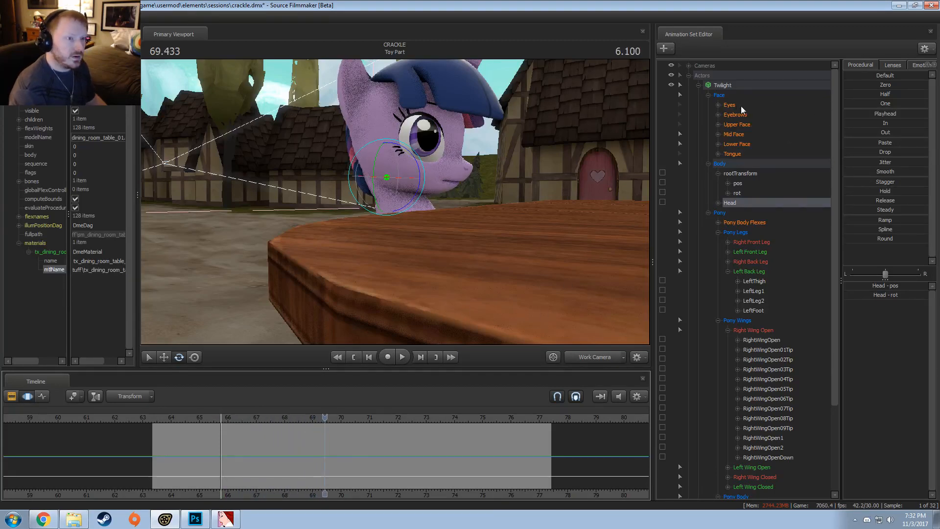
pyautogui.click(728, 85)
pyautogui.scroll(3, 235, 438)
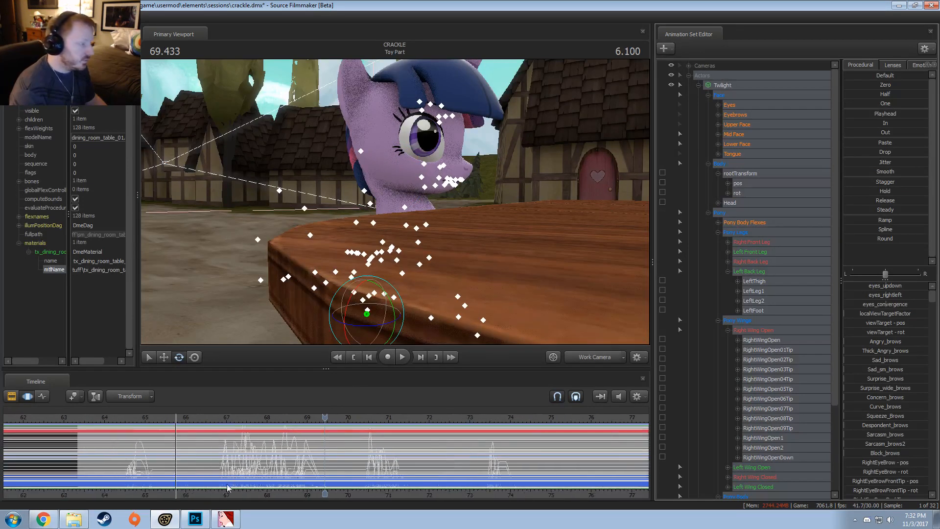
pyautogui.click(195, 413)
pyautogui.press('space')
pyautogui.click(190, 417)
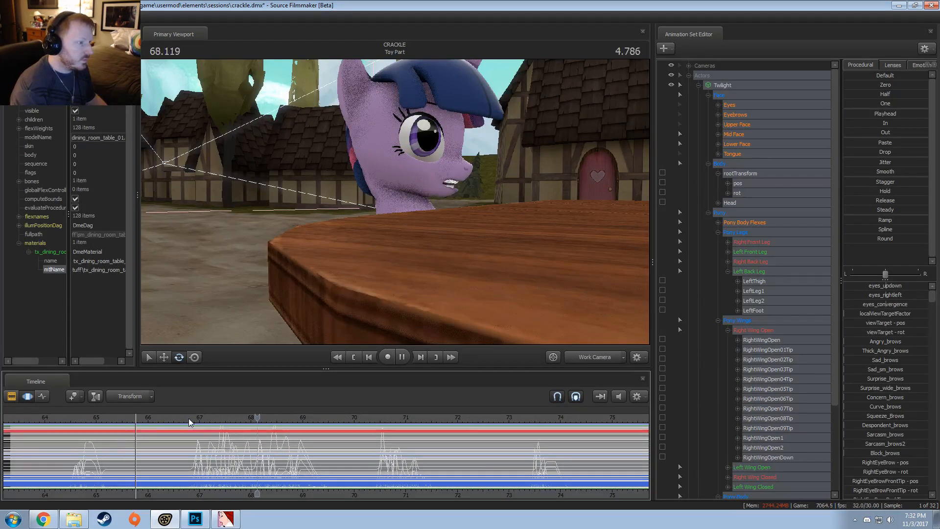
pyautogui.press('space')
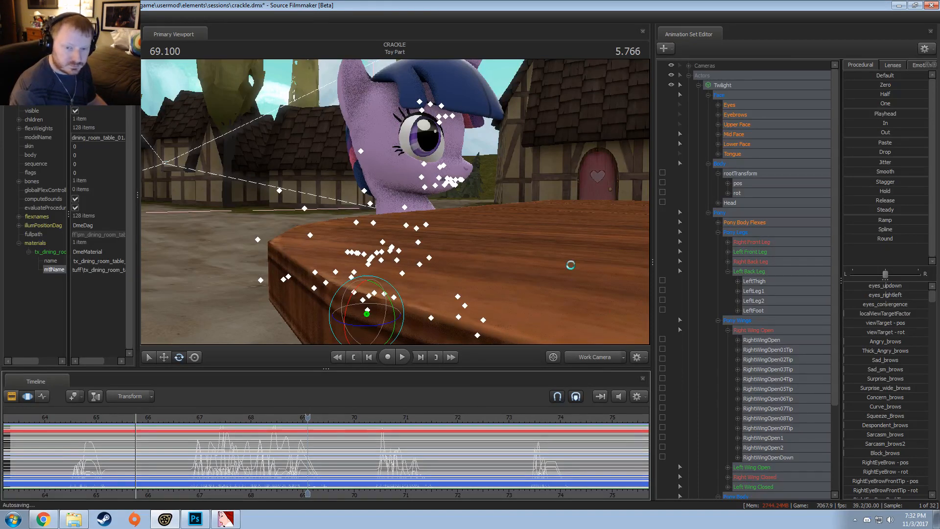
pyautogui.click(719, 95)
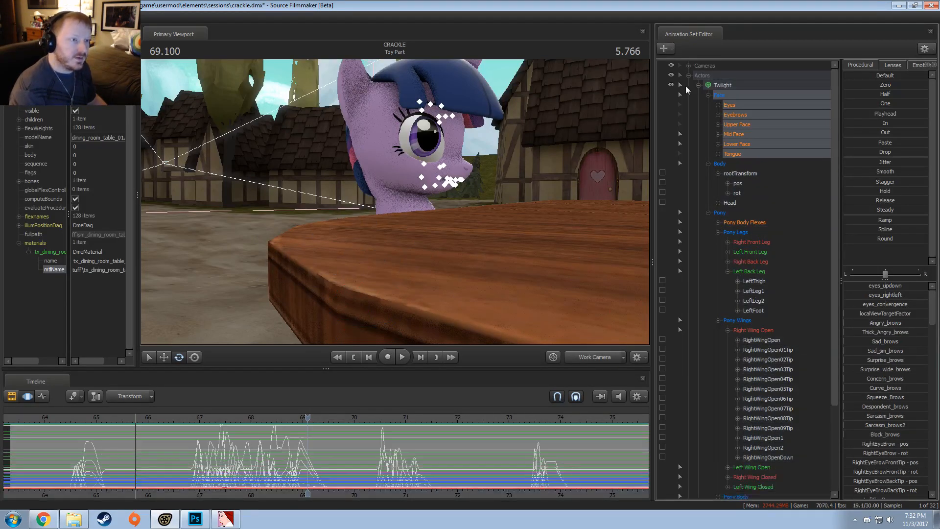
# Collapse Twilight's controls and rename the sm_dining_room_table_011 animation set as Table
pyautogui.click(699, 85)
pyautogui.click(727, 86)
pyautogui.click(724, 105)
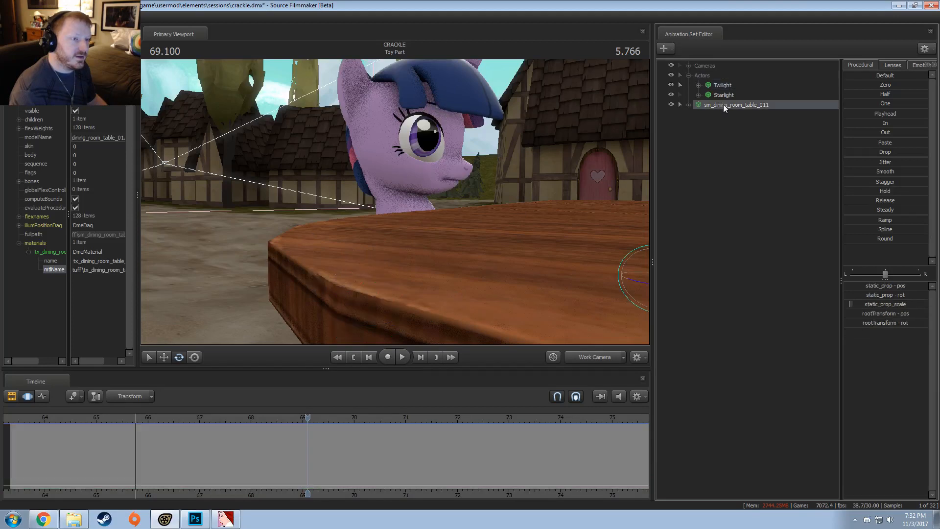
pyautogui.rightClick(725, 105)
pyautogui.click(741, 110)
pyautogui.write('Table')
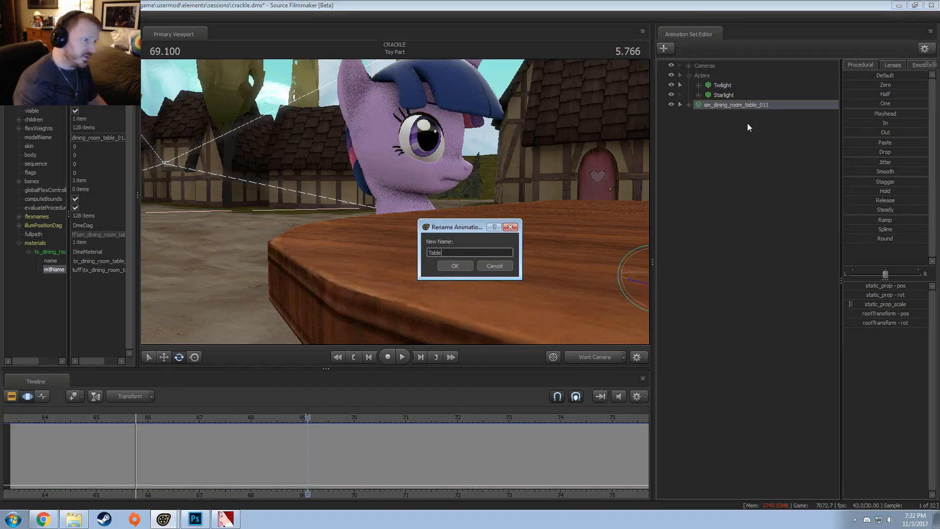
pyautogui.press('Return')
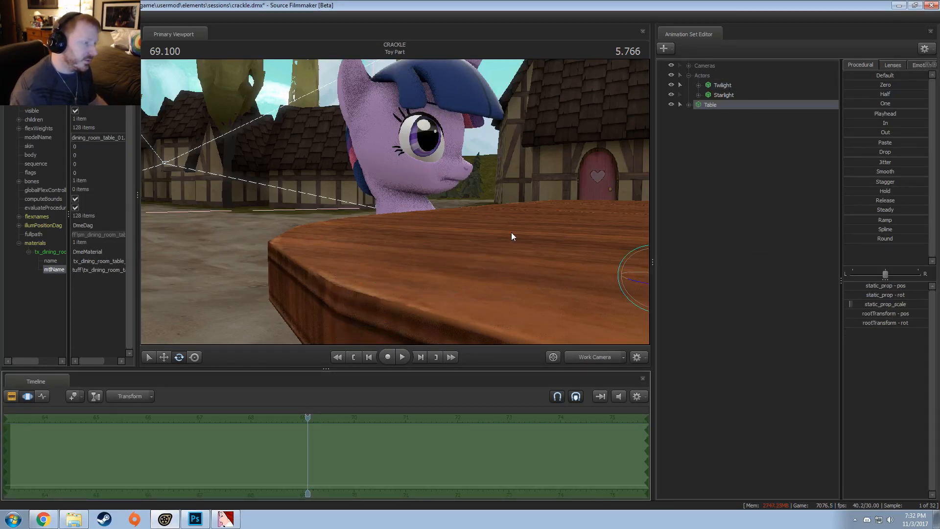
# Select the whole Twilight model and adjust her rotation at the table
pyautogui.moveTo(511, 232); pyautogui.dragTo(396, 202)
pyautogui.click(742, 104)
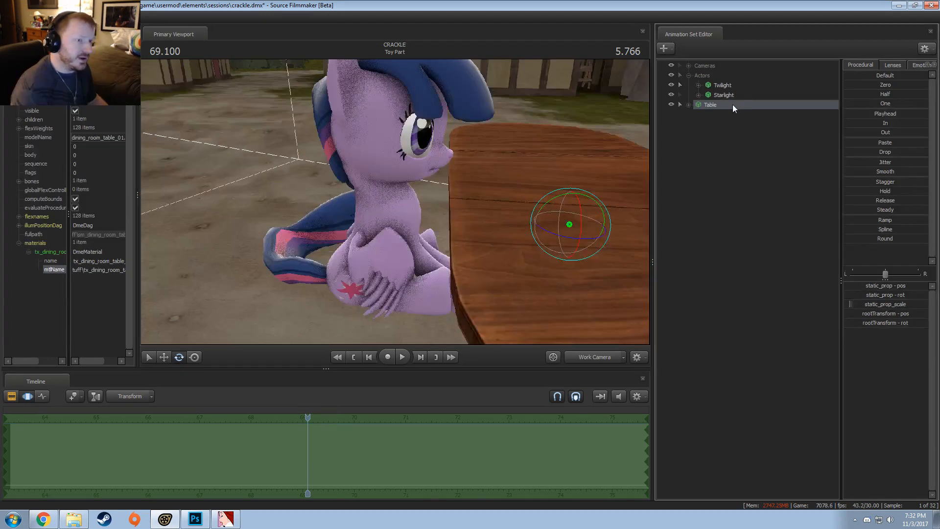
pyautogui.press('f')
pyautogui.click(721, 85)
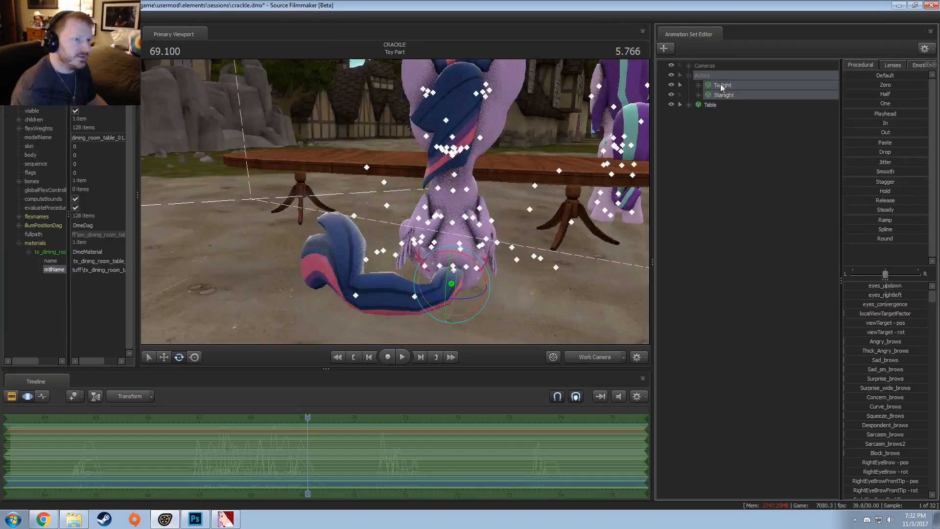
pyautogui.click(728, 95)
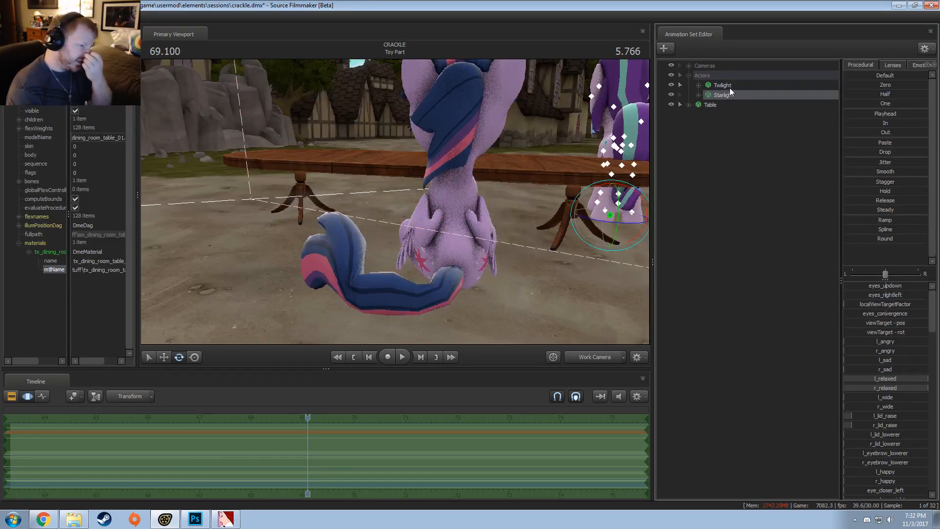
pyautogui.click(729, 87)
pyautogui.click(451, 284)
pyautogui.moveTo(461, 299); pyautogui.dragTo(353, 293)
pyautogui.keyDown('alt'); pyautogui.moveTo(352, 294); pyautogui.dragTo(548, 154, button='right'); pyautogui.keyUp('alt')
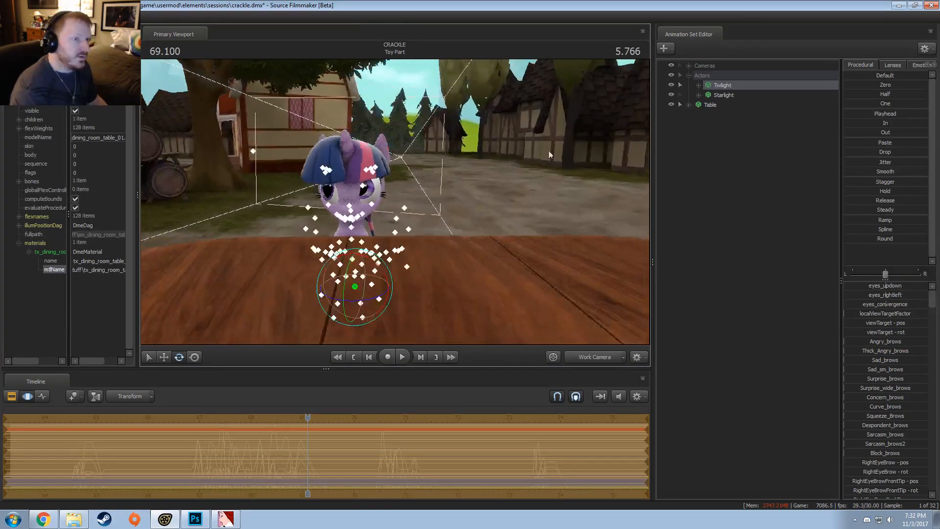
# Move Twilight's viewTarget in front of her, over the table, so her eyes look straight ahead
pyautogui.click(700, 86)
pyautogui.click(730, 153)
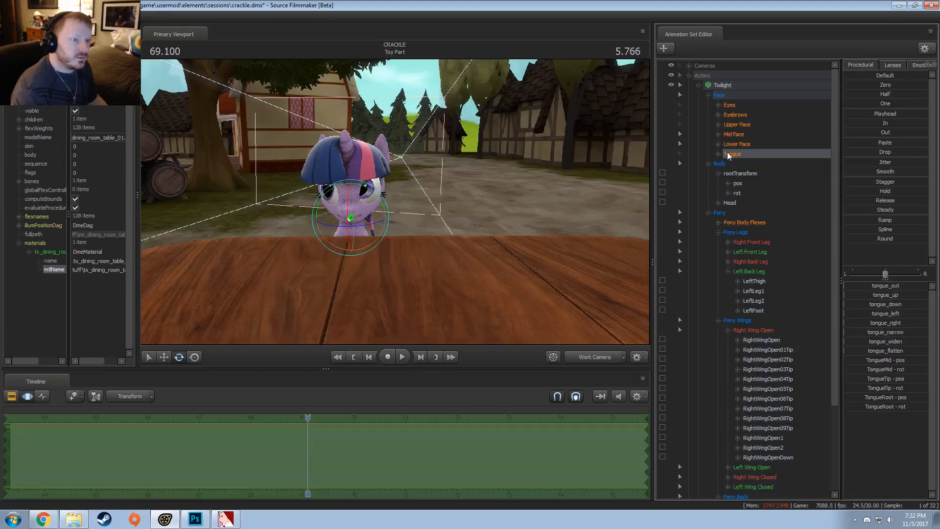
pyautogui.click(718, 105)
pyautogui.click(759, 156)
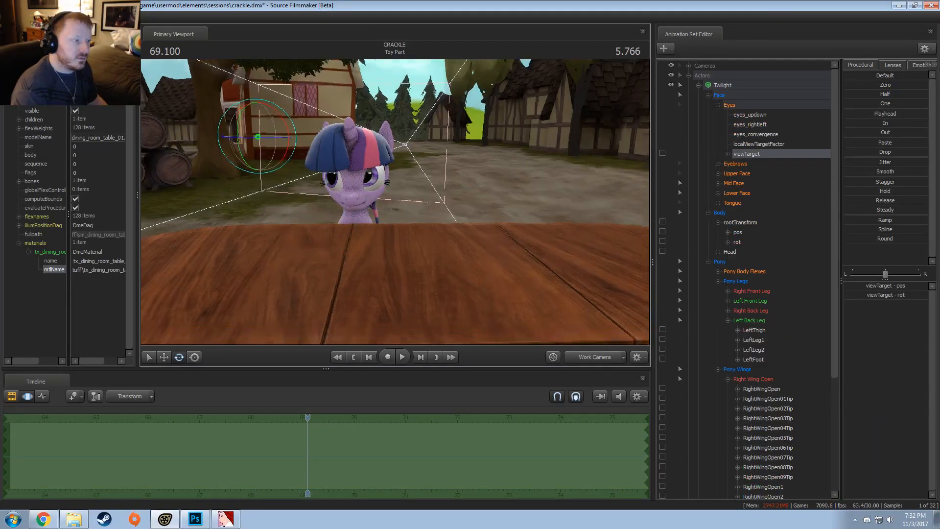
pyautogui.press('f')
pyautogui.moveTo(315, 92); pyautogui.dragTo(386, 210)
pyautogui.press('f')
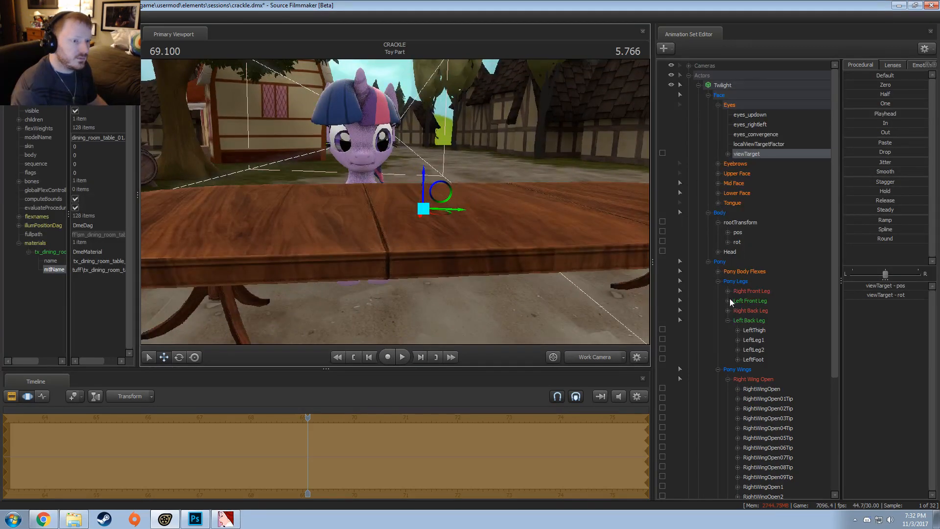
# Raise Twilight's rootTransform so her chest clears the tabletop, and play back the shot to check it
pyautogui.moveTo(495, 115); pyautogui.dragTo(426, 127)
pyautogui.click(740, 222)
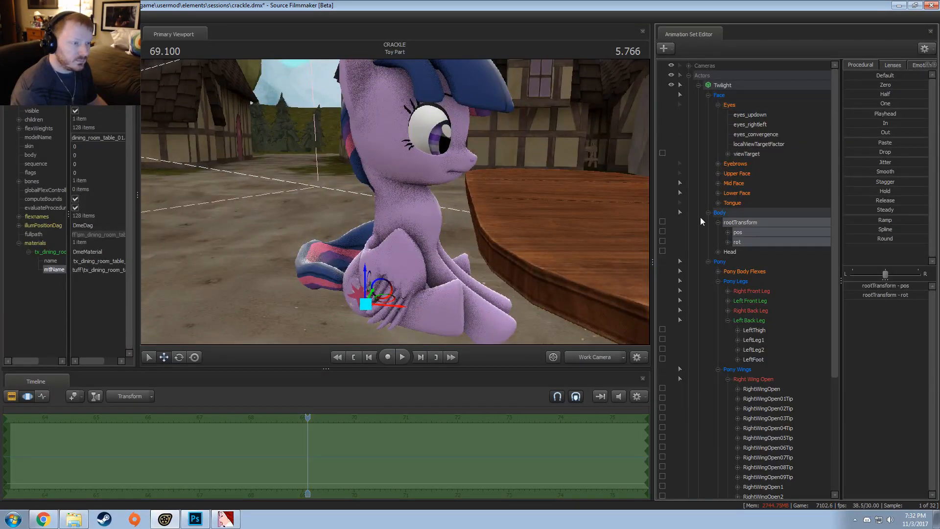
pyautogui.moveTo(373, 284); pyautogui.dragTo(397, 255)
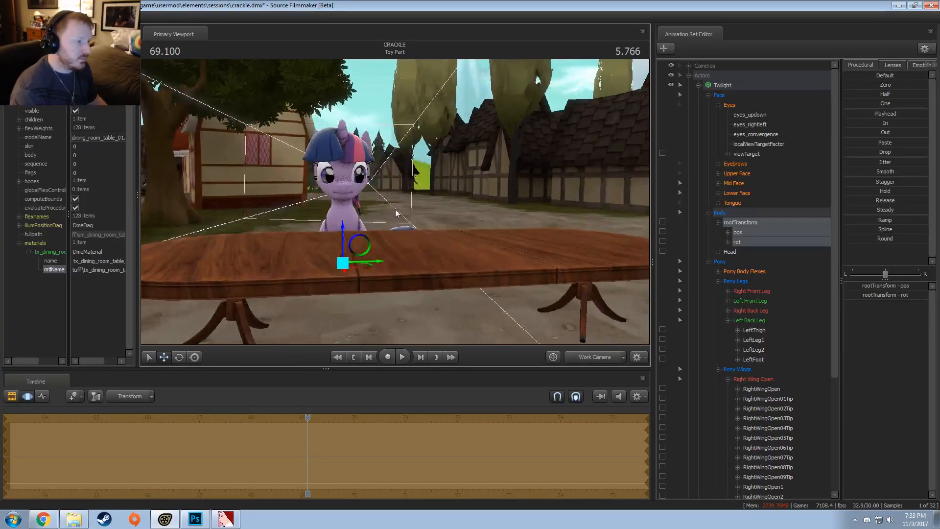
pyautogui.press('space')
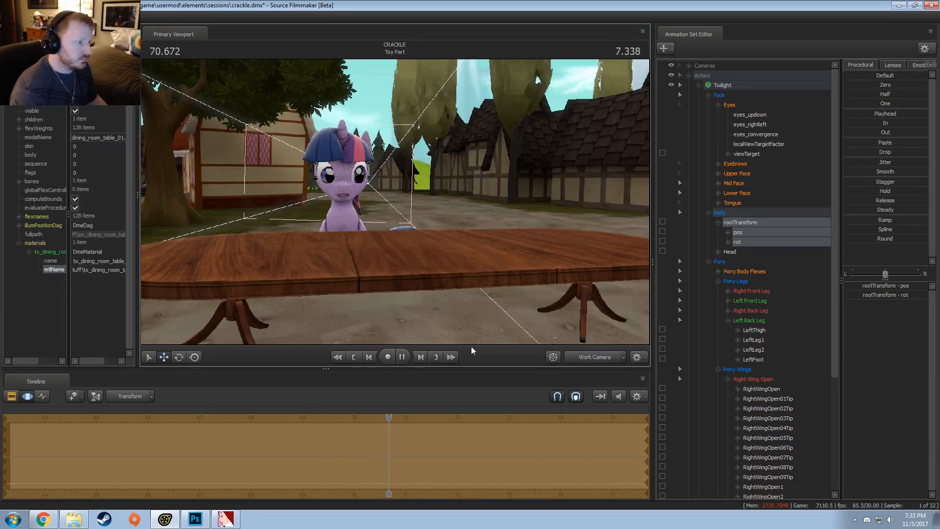
pyautogui.press('space')
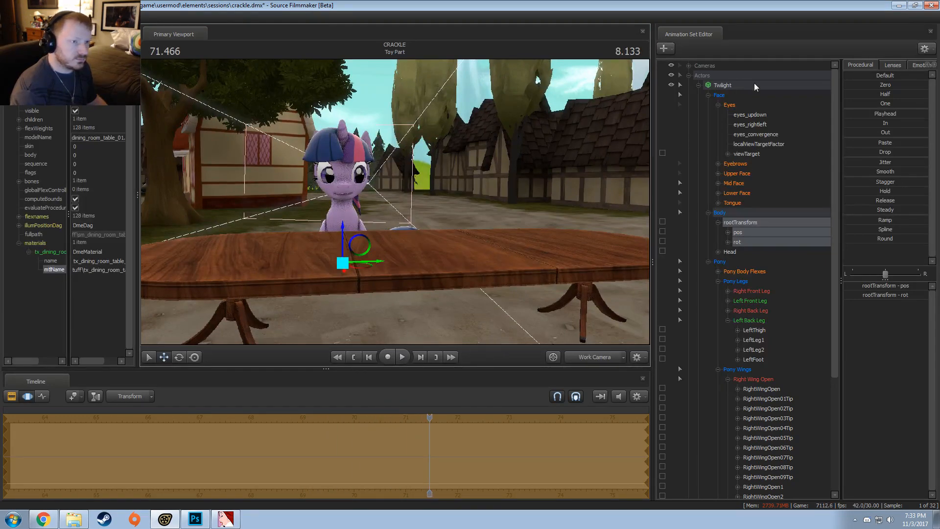
# Select Twilight and collapse her Pony Wings, Pony Legs and Pony Body groups
pyautogui.click(732, 85)
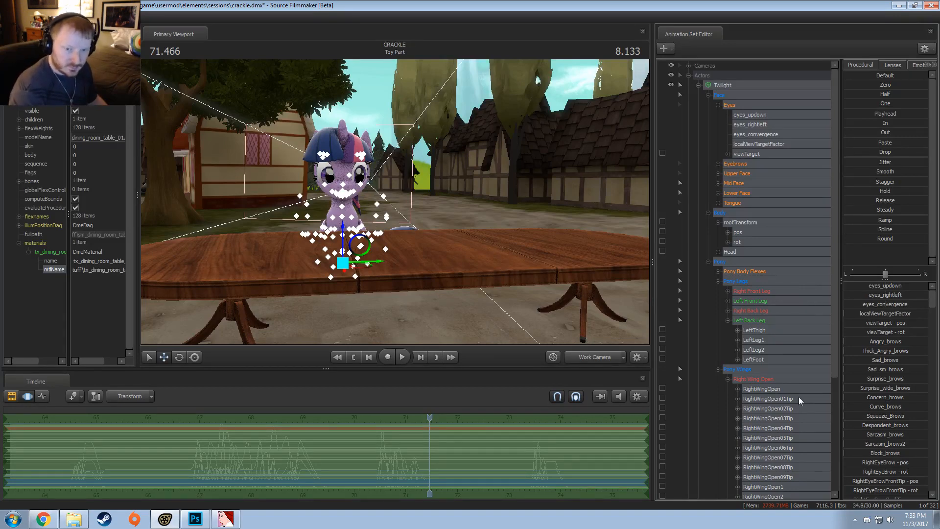
pyautogui.click(718, 370)
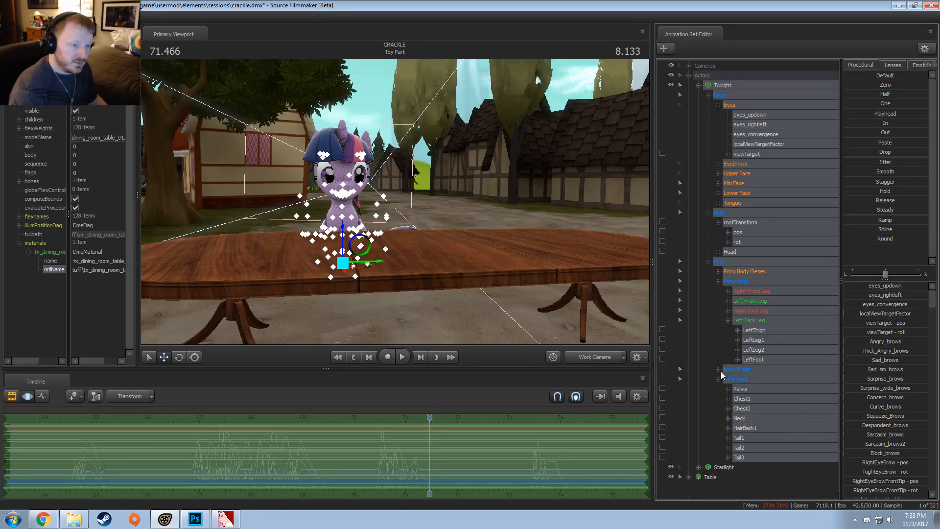
pyautogui.click(718, 281)
pyautogui.click(718, 300)
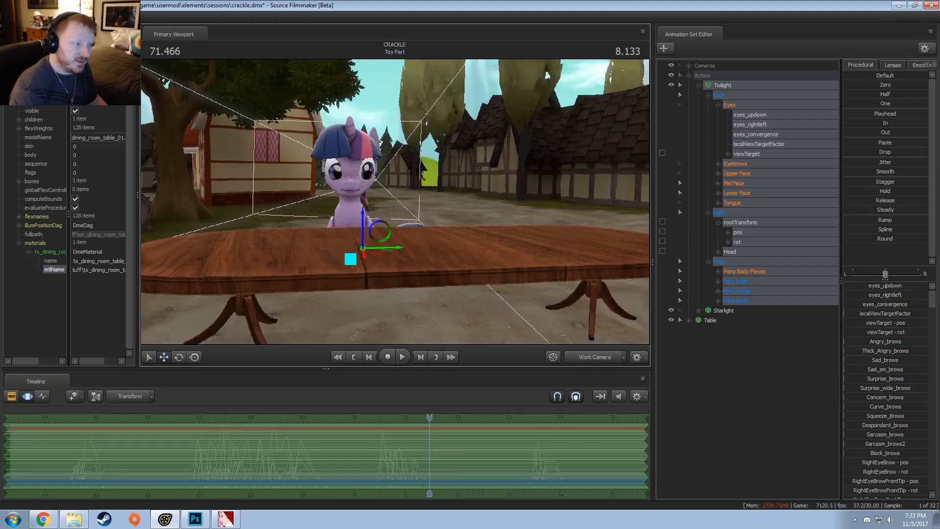
# Move Starlight around the table to Twilight's side
pyautogui.press('s')
pyautogui.moveTo(395, 202); pyautogui.dragTo(395, 289)
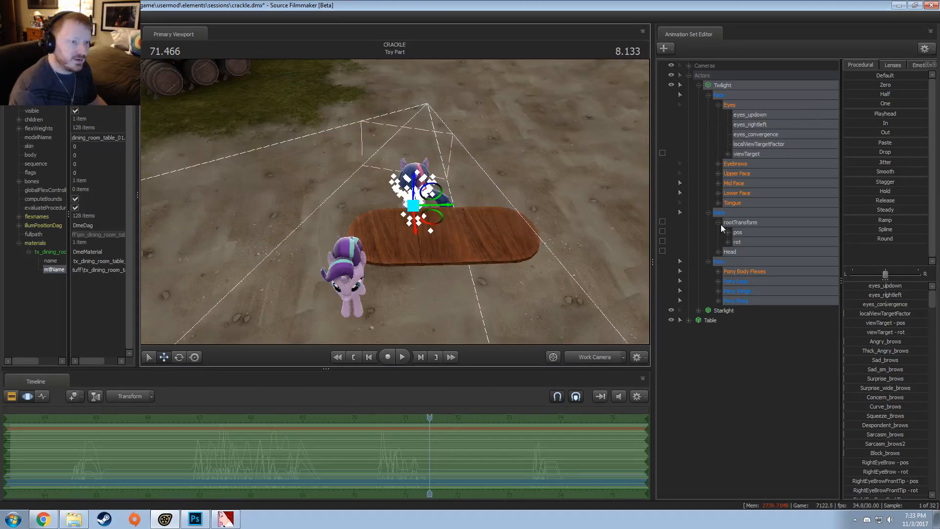
pyautogui.click(722, 308)
pyautogui.moveTo(371, 318); pyautogui.dragTo(452, 135)
# Look through camera1 and position the Main Camera to frame Twilight and Starlight from across the table
pyautogui.click(588, 357)
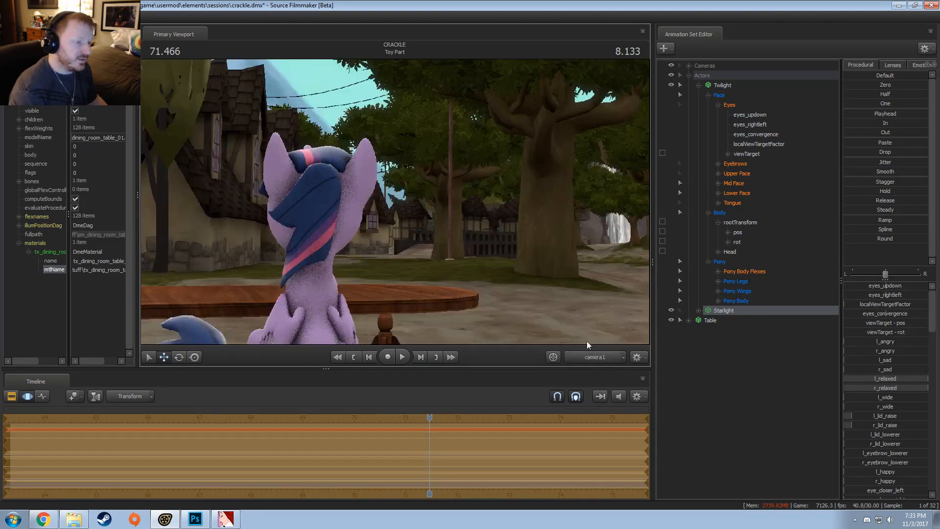
pyautogui.click(688, 66)
pyautogui.click(720, 74)
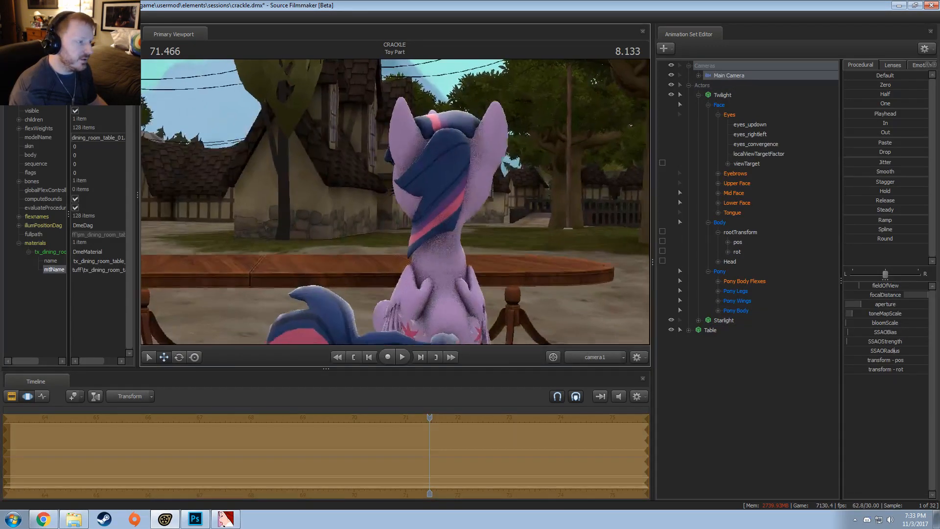
pyautogui.moveTo(395, 201); pyautogui.dragTo(413, 224)
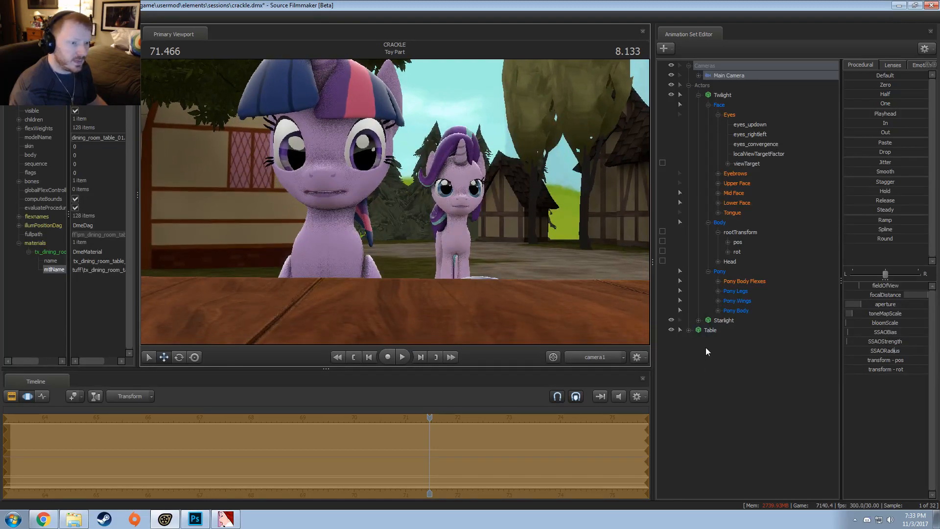
pyautogui.click(699, 95)
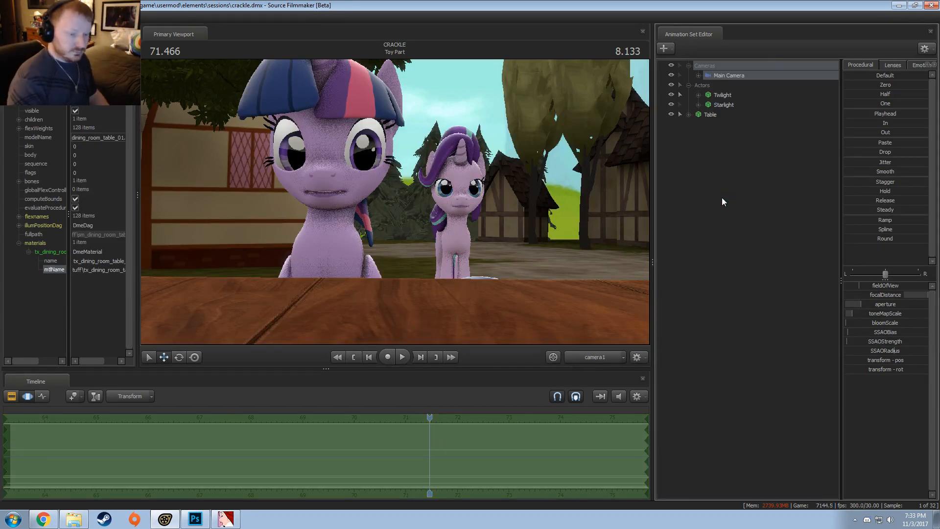
# Add a new animation set for the crackle.mdl model to the scene
pyautogui.rightClick(722, 201)
pyautogui.click(748, 219)
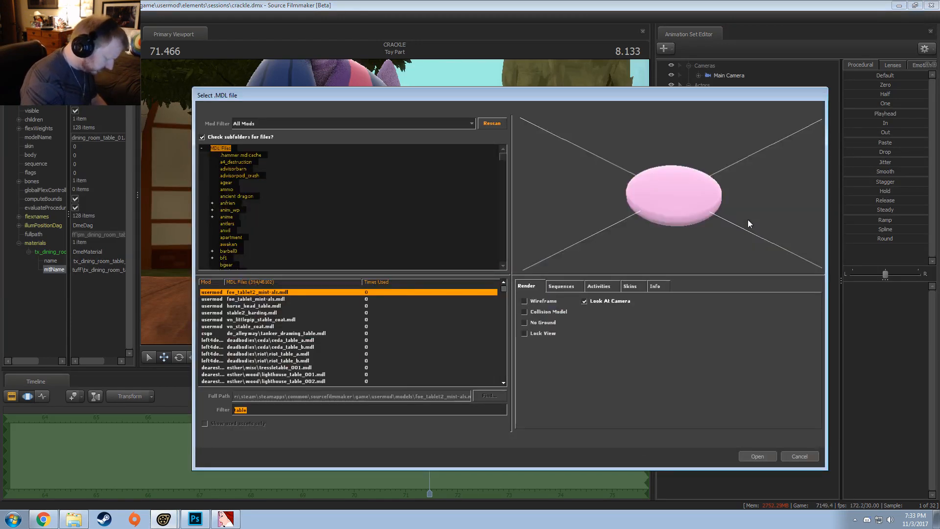
pyautogui.write('crackl')
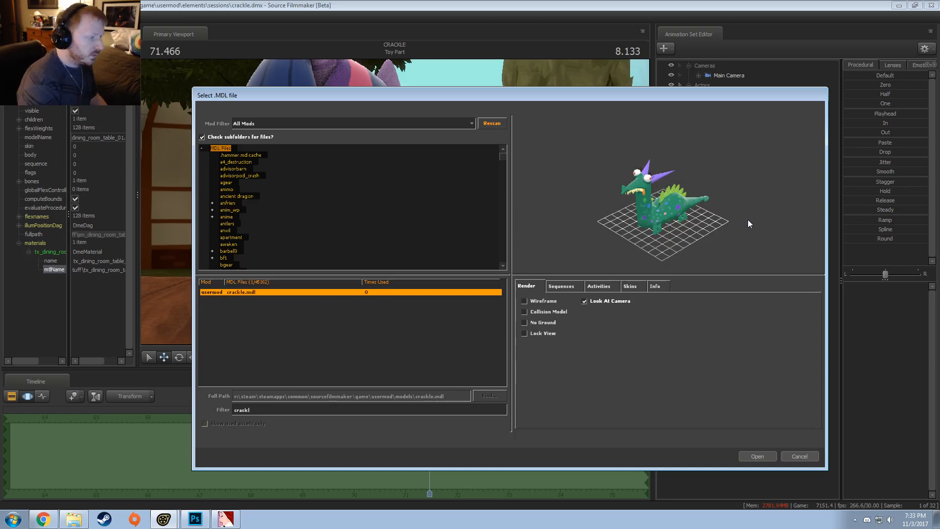
pyautogui.click(755, 455)
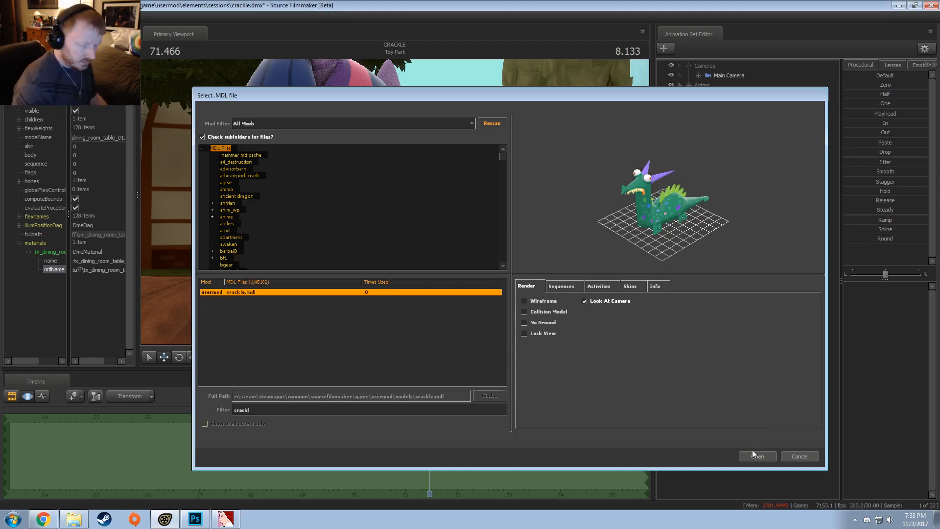
# Rename the newly added dragon model's animation set to Crackle
pyautogui.click(718, 126)
pyautogui.rightClick(718, 126)
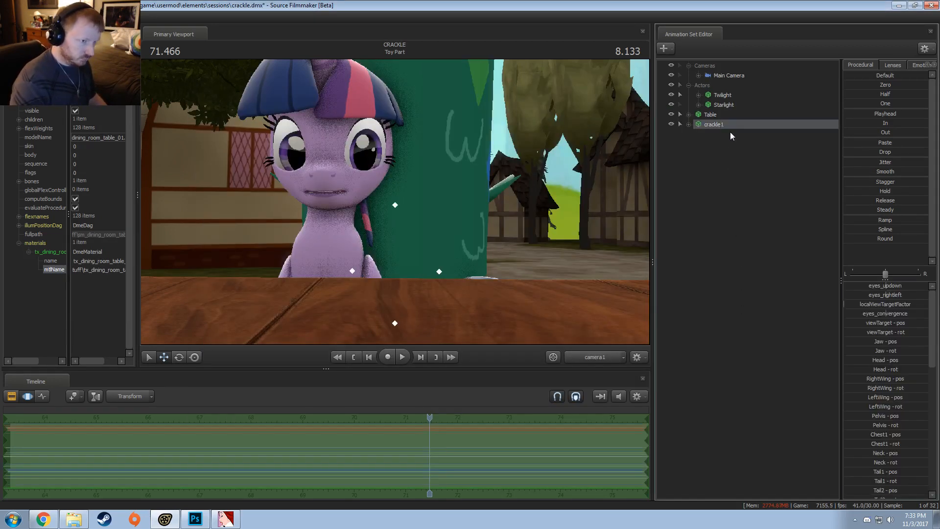
pyautogui.click(735, 130)
pyautogui.write('Crackle')
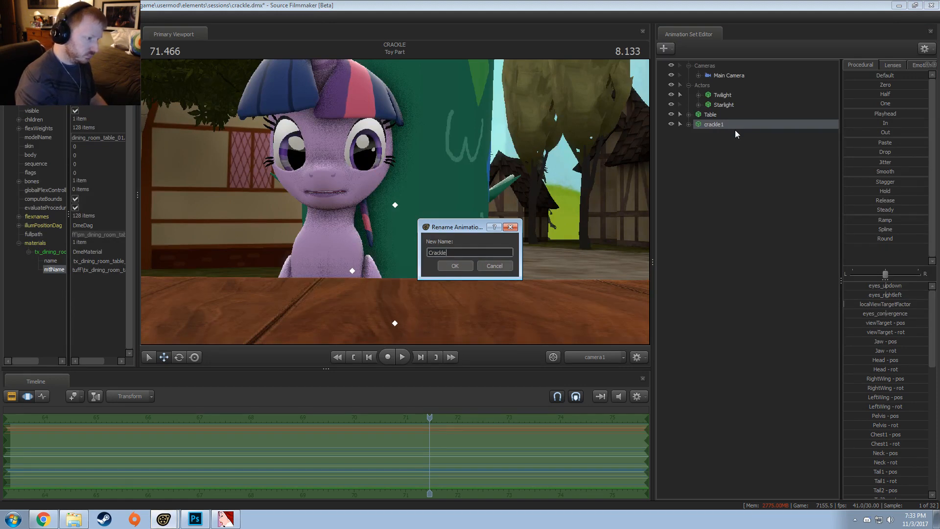
pyautogui.press('Return')
# Switch the viewport to the Work Camera and expand Crackle's Pony and Unknown control groups
pyautogui.click(595, 357)
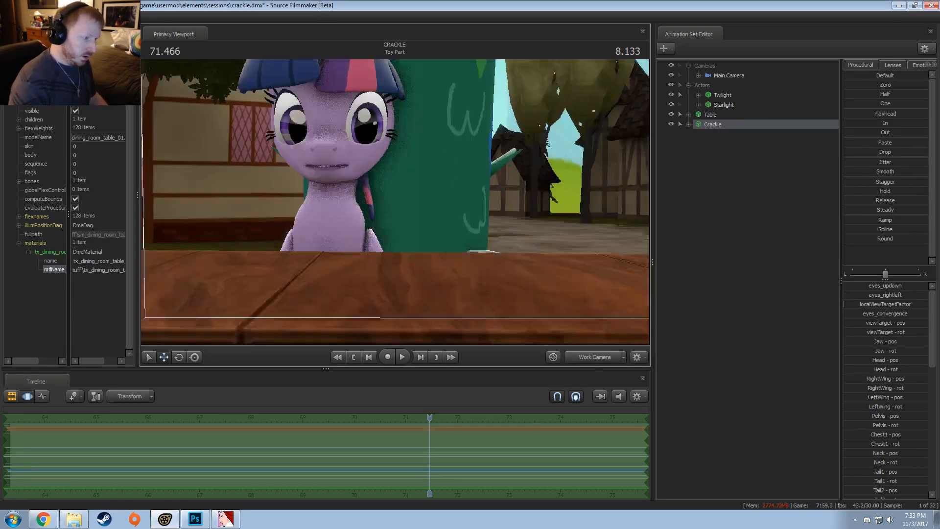
pyautogui.click(689, 125)
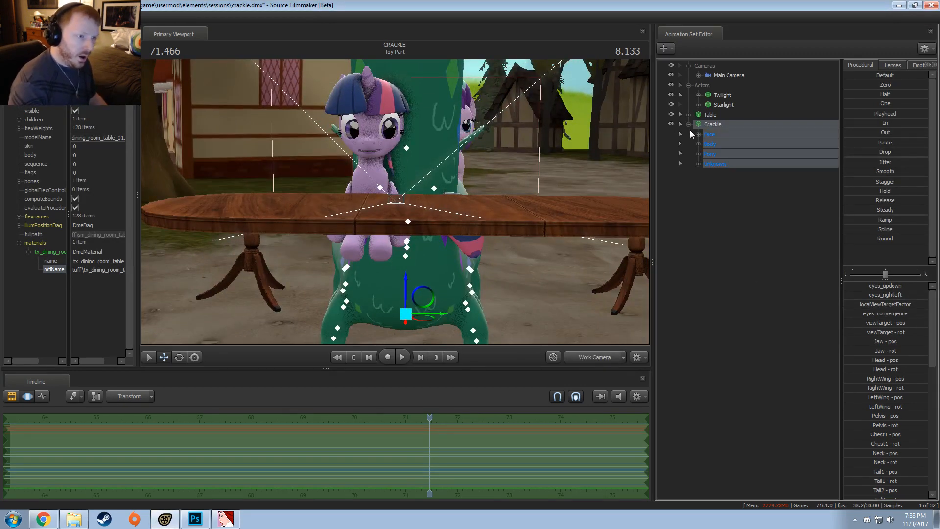
pyautogui.click(699, 144)
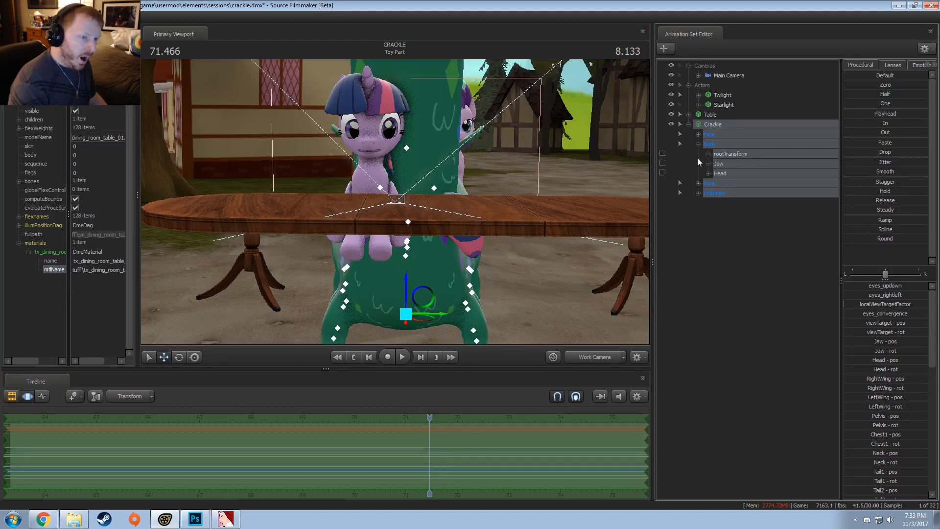
pyautogui.click(698, 144)
pyautogui.click(699, 163)
pyautogui.click(699, 164)
pyautogui.click(700, 154)
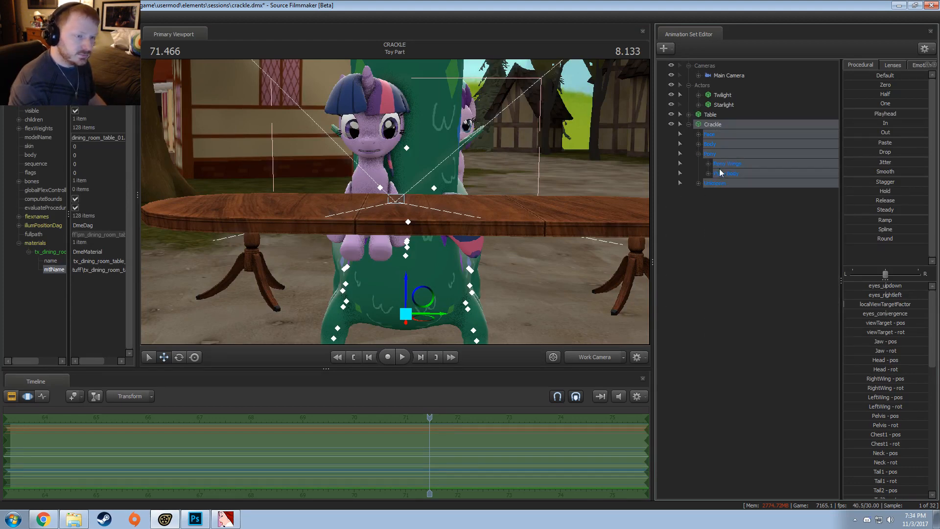
pyautogui.click(699, 183)
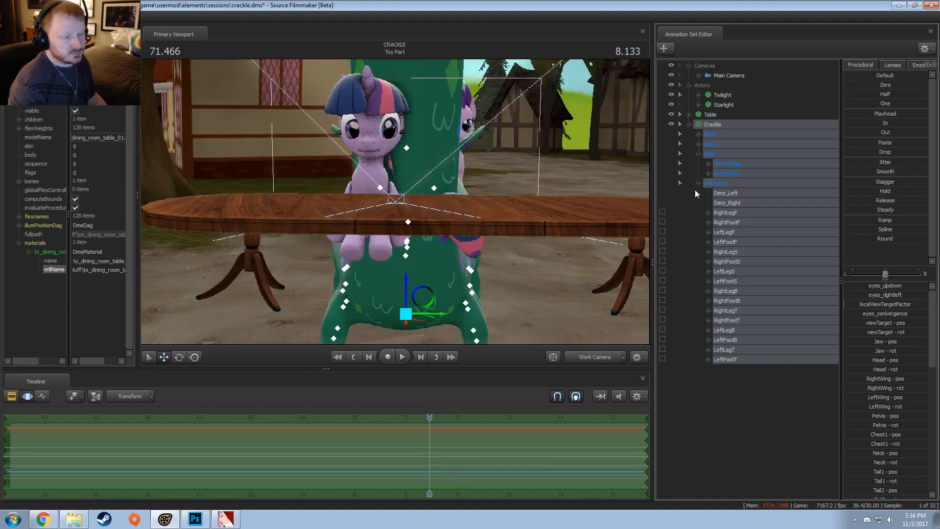
# Expand Crackle's Pony Body group and add a scale control for the Pelvis bone
pyautogui.click(708, 173)
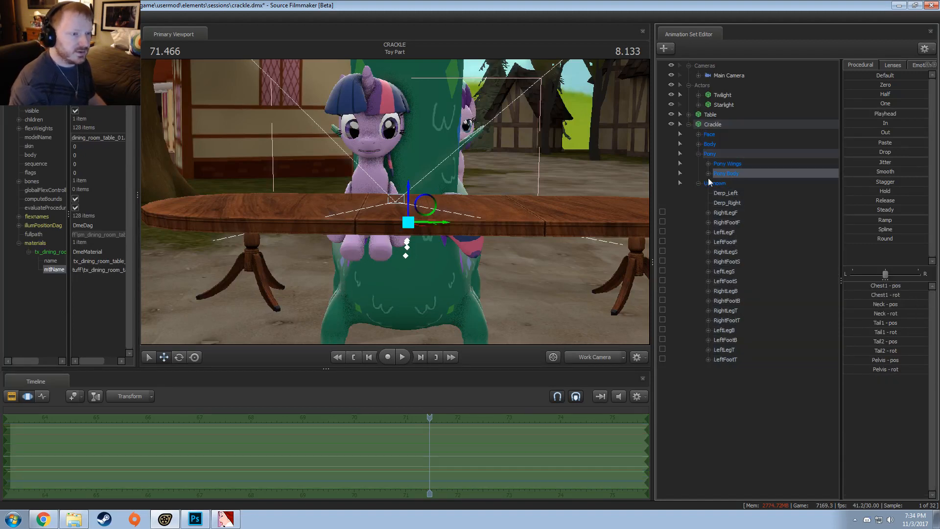
pyautogui.click(708, 174)
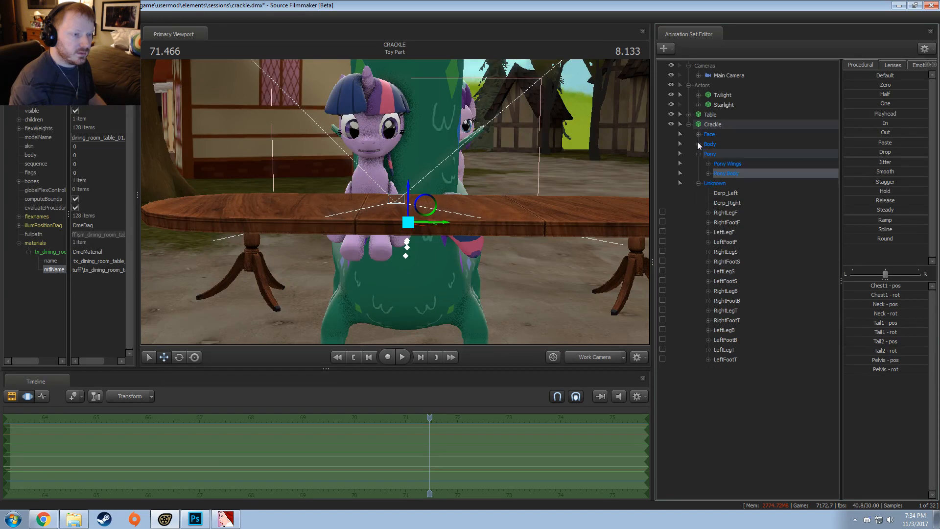
pyautogui.click(708, 174)
pyautogui.click(737, 184)
pyautogui.rightClick(736, 185)
pyautogui.click(750, 207)
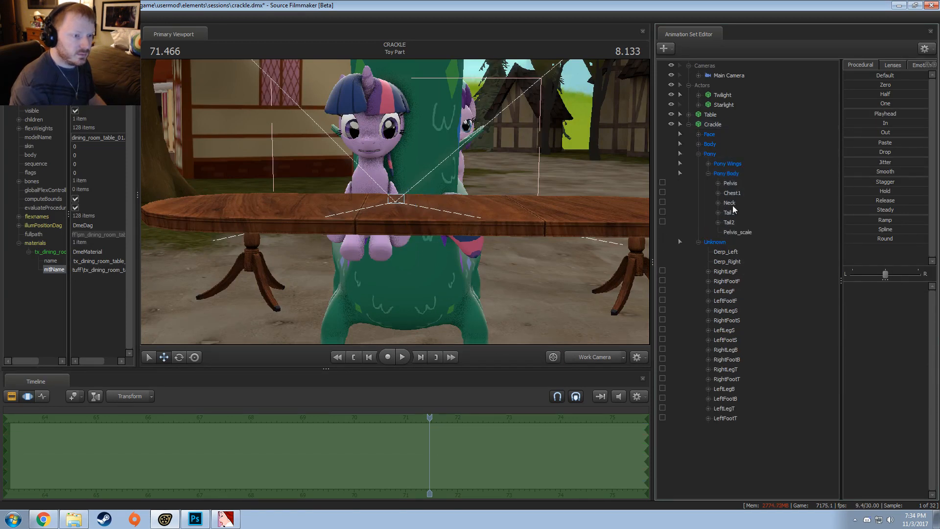
# Lower Pelvis_scale to shrink Crackle to toy size, with only its head showing above the tabletop
pyautogui.click(736, 233)
pyautogui.moveTo(875, 291); pyautogui.dragTo(872, 285)
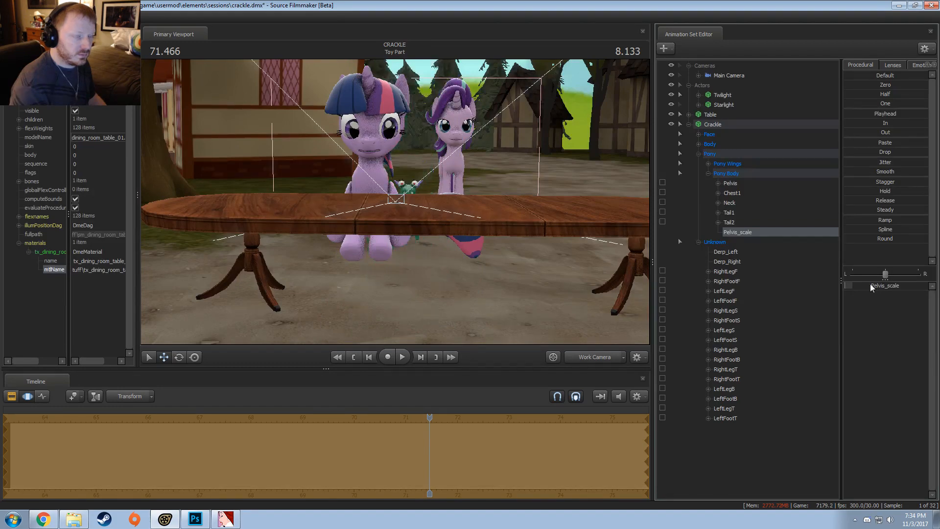
pyautogui.moveTo(518, 192); pyautogui.dragTo(520, 158)
pyautogui.press('w')
pyautogui.press('s')
pyautogui.moveTo(395, 202); pyautogui.dragTo(396, 211)
pyautogui.press('w')
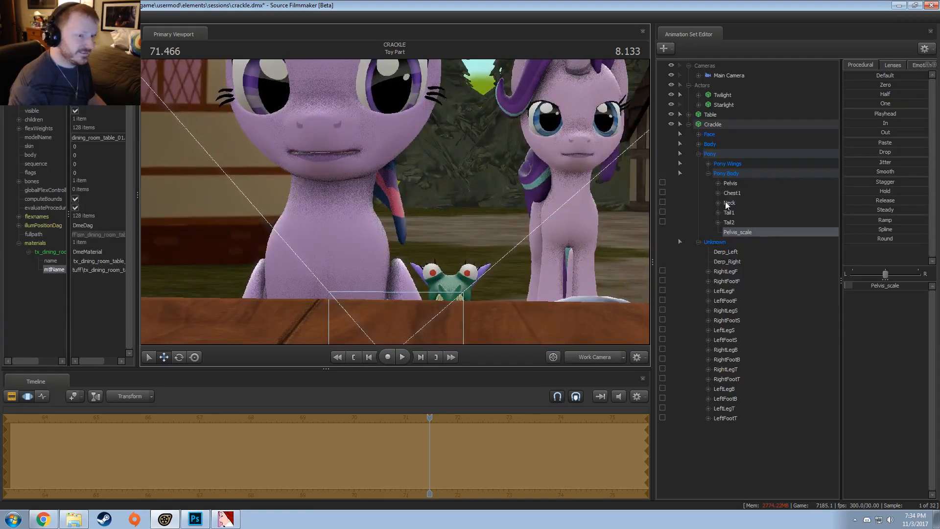
# Try to turn Crackle's head sideways and raise it well above the tabletop beside Twilight
pyautogui.click(699, 144)
pyautogui.click(720, 173)
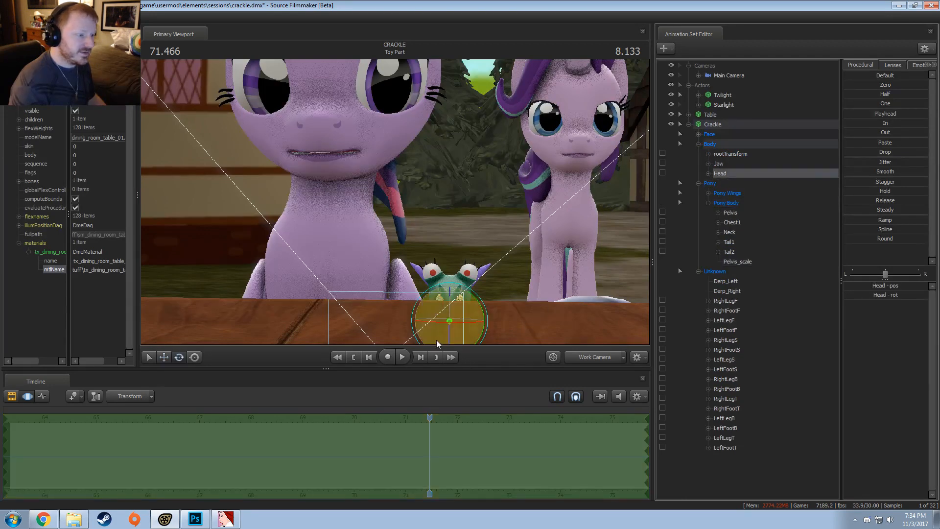
pyautogui.moveTo(443, 323)
pyautogui.mouseDown()
pyautogui.moveTo(419, 318)
pyautogui.moveTo(418, 307)
pyautogui.moveTo(431, 316)
pyautogui.mouseUp()
pyautogui.click(730, 164)
pyautogui.press('w')
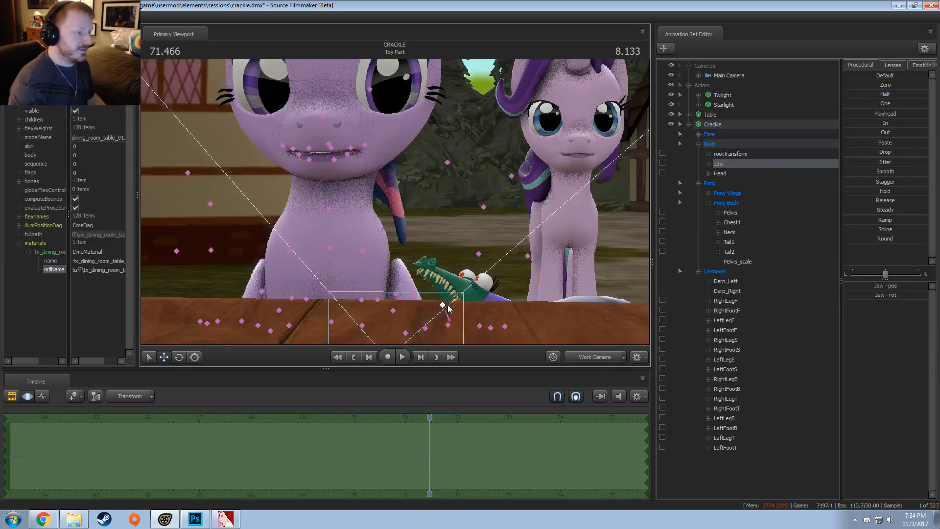
pyautogui.keyDown('ctrl'); pyautogui.click(450, 318); pyautogui.keyUp('ctrl')
pyautogui.moveTo(437, 260); pyautogui.dragTo(433, 180)
pyautogui.click(440, 185)
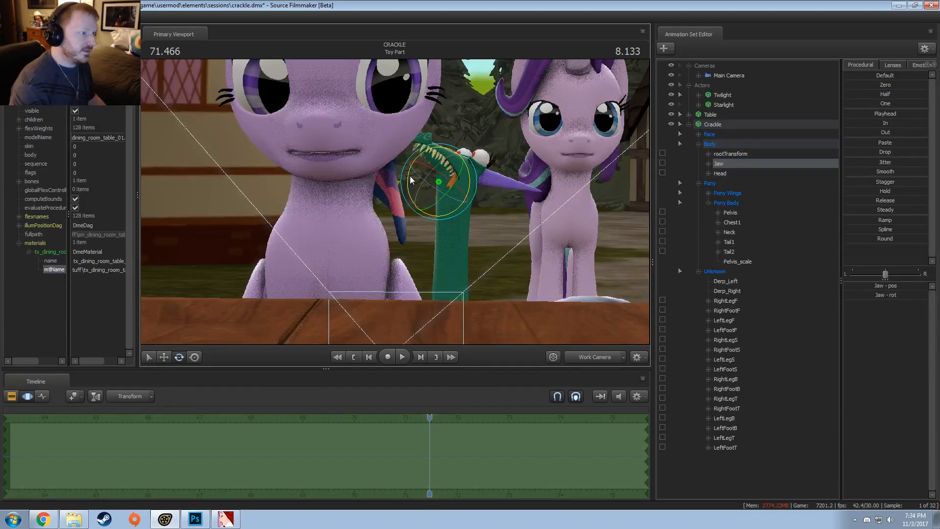
pyautogui.click(407, 182)
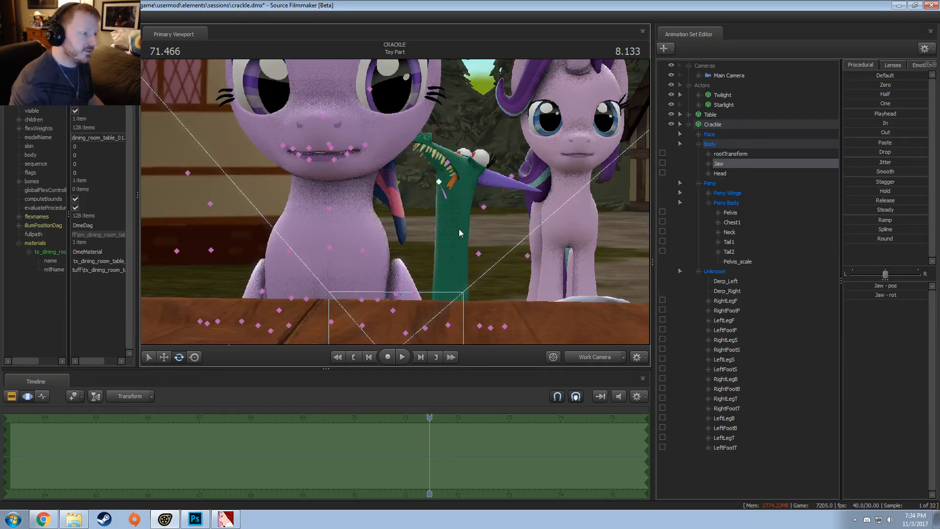
# Undo the head rotation and raising so Crackle is back in its unposed state
pyautogui.hotkey('ctrl', 'z')
pyautogui.hotkey('ctrl', 'z')
pyautogui.hotkey('ctrl', 'z')
pyautogui.hotkey('ctrl', 'z')
pyautogui.hotkey('ctrl', 'z')
pyautogui.hotkey('ctrl', 'z')
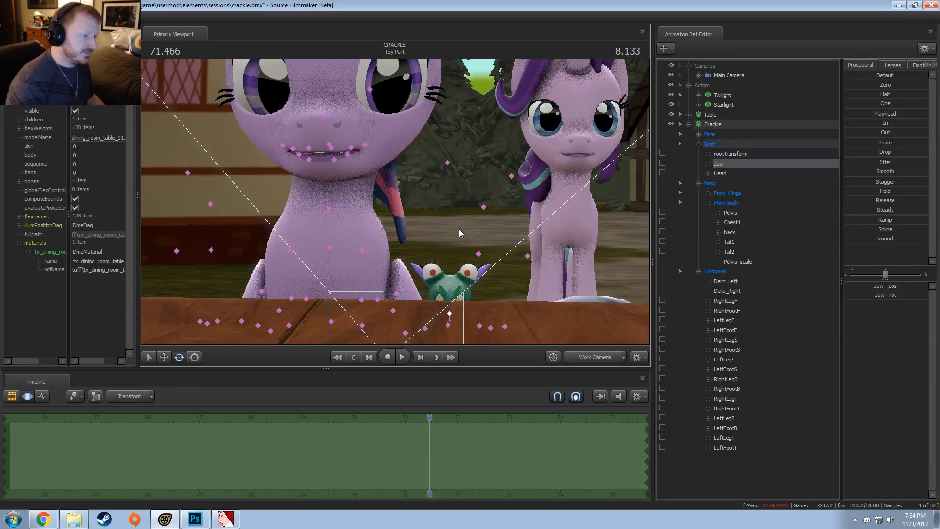
pyautogui.hotkey('ctrl', 'y')
pyautogui.hotkey('ctrl', 'z')
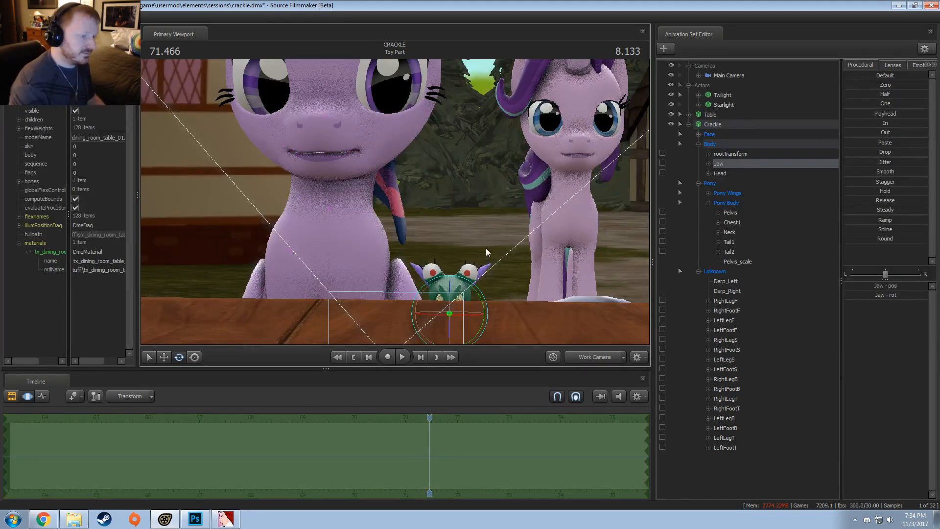
# Raise Crackle's rootTransform onto the tabletop in front of Twilight
pyautogui.click(729, 125)
pyautogui.moveTo(470, 282); pyautogui.dragTo(446, 239)
pyautogui.click(727, 154)
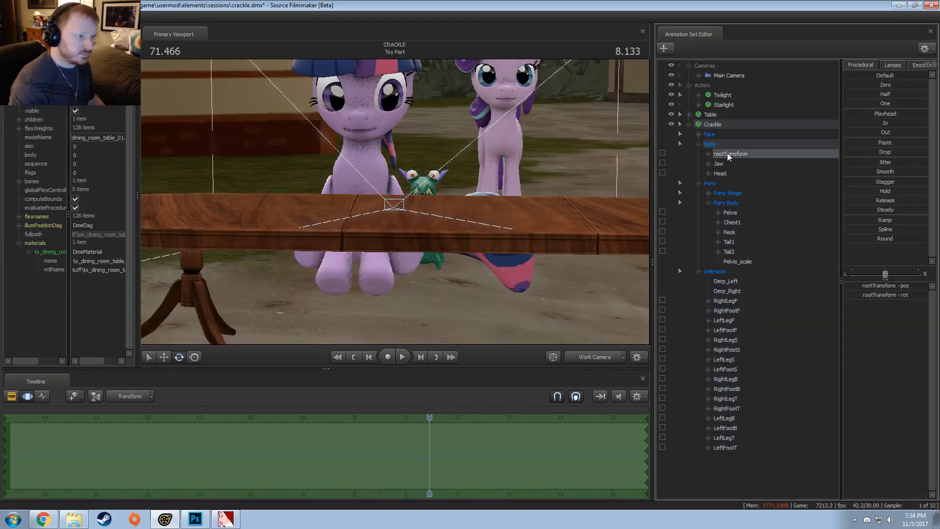
pyautogui.moveTo(399, 188); pyautogui.dragTo(399, 212)
pyautogui.press('r')
pyautogui.moveTo(427, 285); pyautogui.dragTo(383, 132)
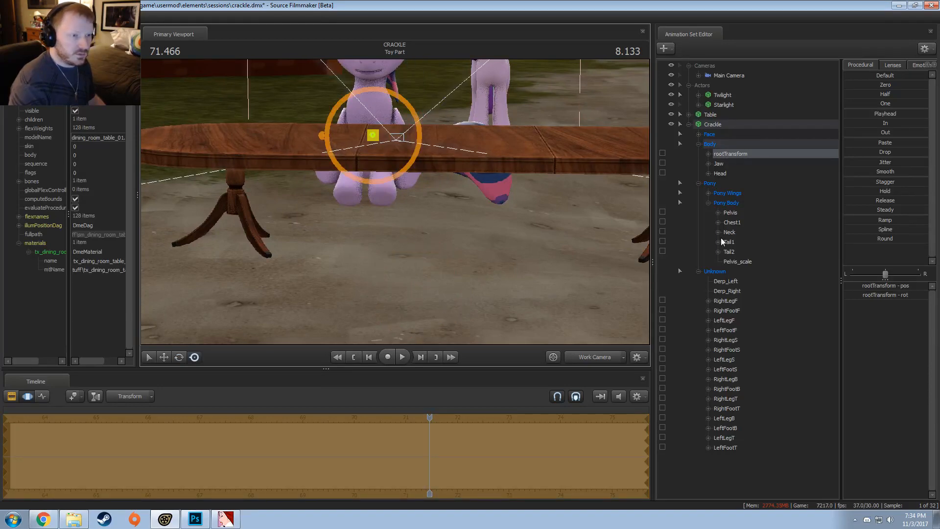
# Lock Crackle's Pelvis to its rootTransform and zero the Pelvis position so the model sits on the tabletop
pyautogui.click(729, 213)
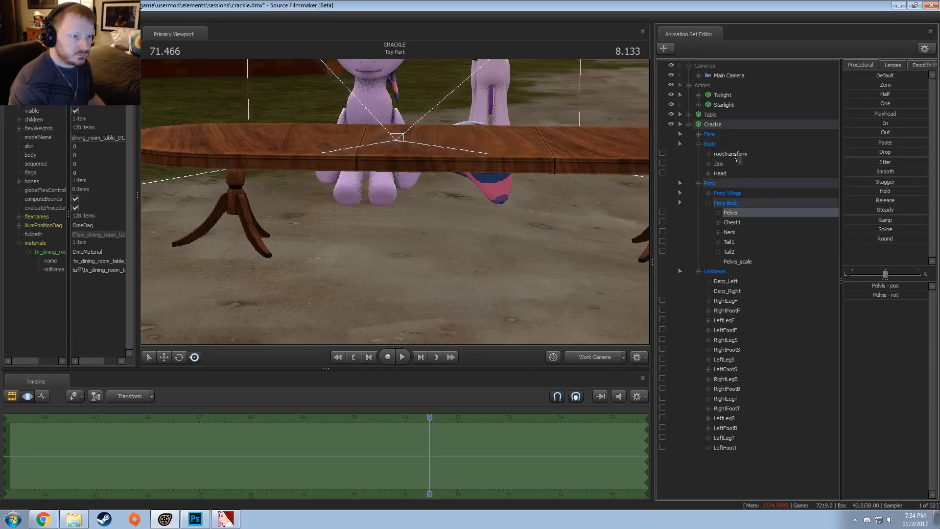
pyautogui.click(728, 153)
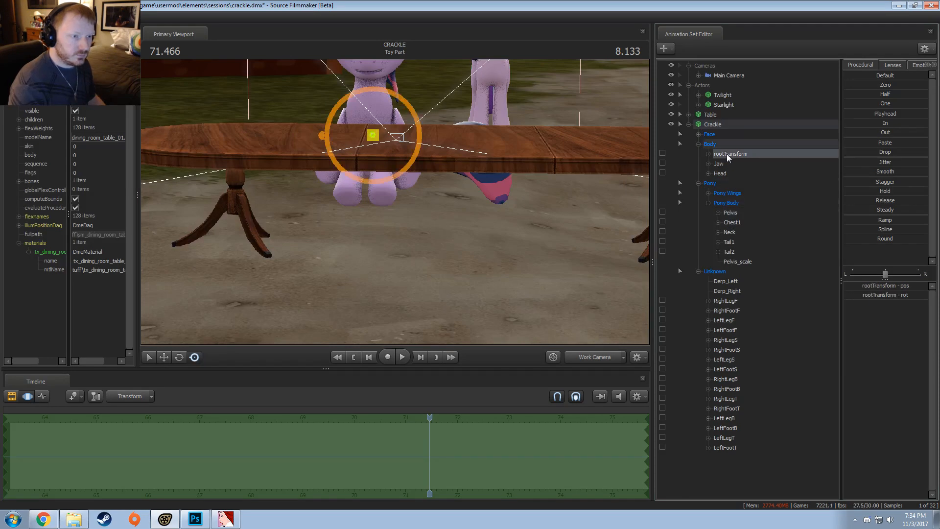
pyautogui.moveTo(433, 185); pyautogui.dragTo(397, 206)
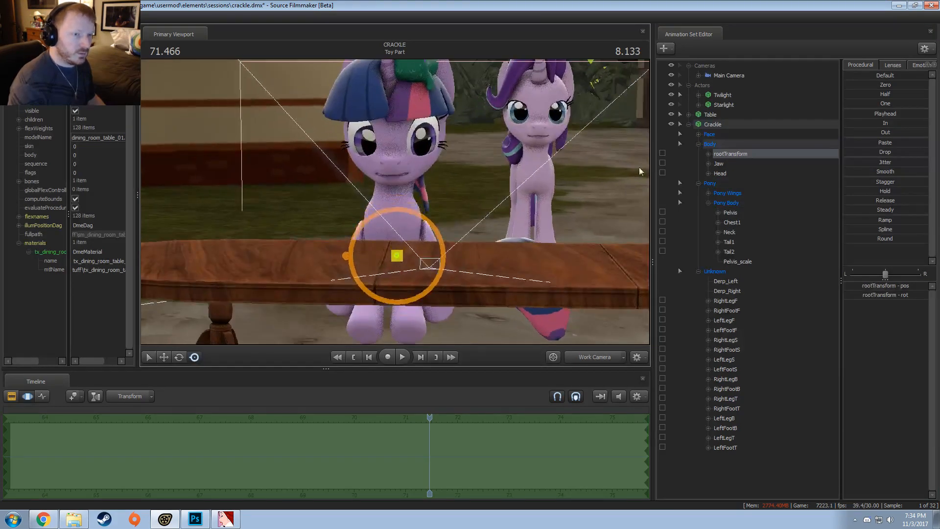
pyautogui.click(726, 214)
pyautogui.moveTo(728, 154); pyautogui.dragTo(734, 217)
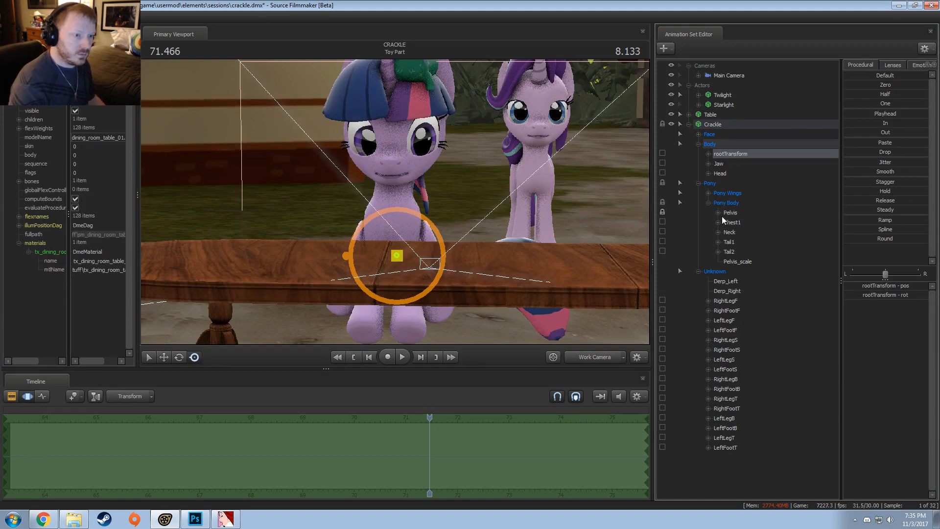
pyautogui.click(719, 214)
pyautogui.click(739, 222)
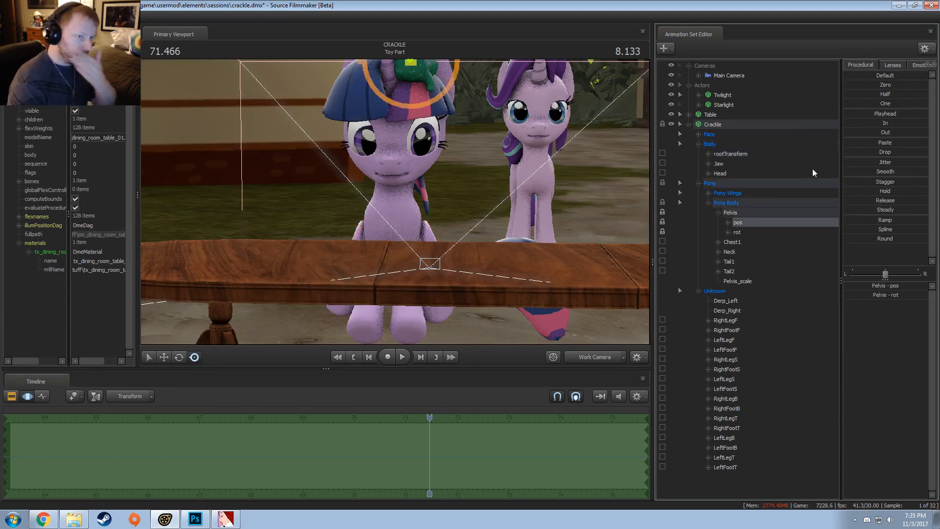
pyautogui.click(898, 83)
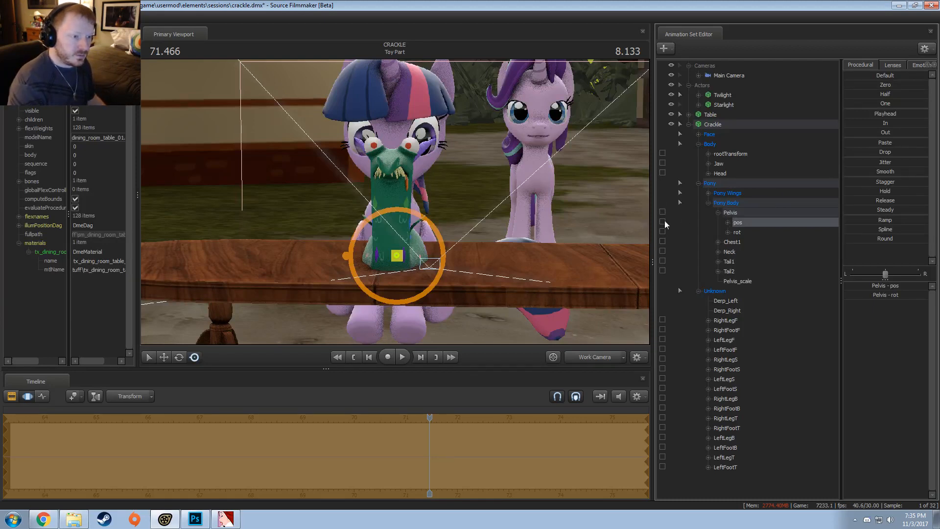
# Set the maximum of Crackle's Pelvis_scale control to 1
pyautogui.click(742, 284)
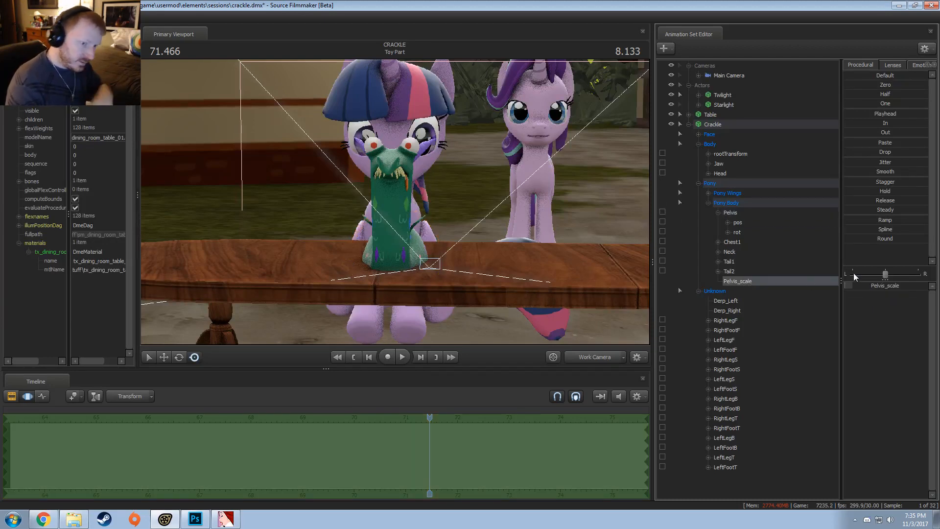
pyautogui.doubleClick(856, 286)
pyautogui.rightClick(867, 287)
pyautogui.click(871, 285)
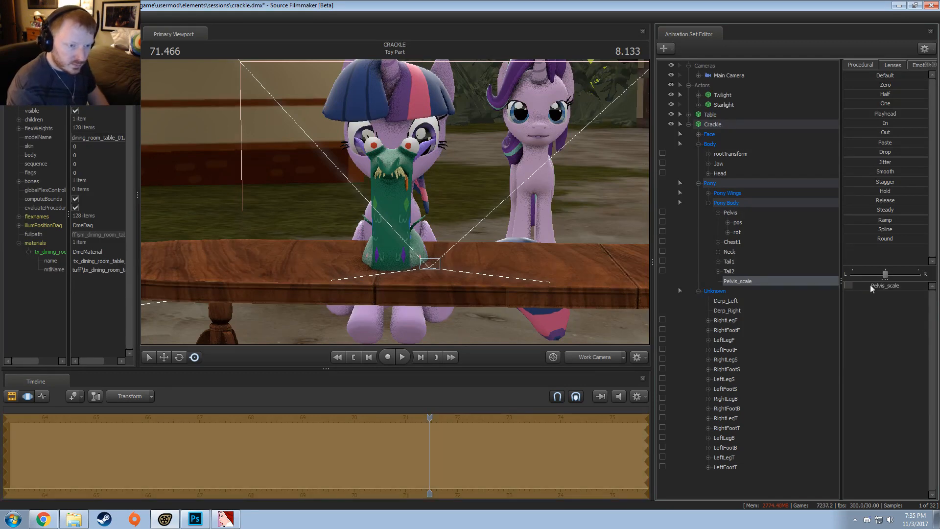
pyautogui.rightClick(870, 285)
pyautogui.click(882, 300)
pyautogui.click(458, 253)
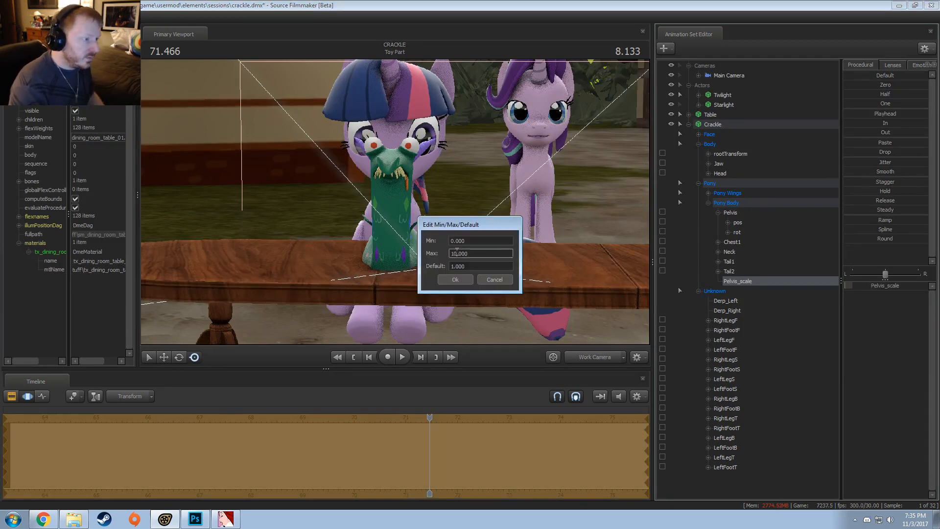
pyautogui.click(456, 279)
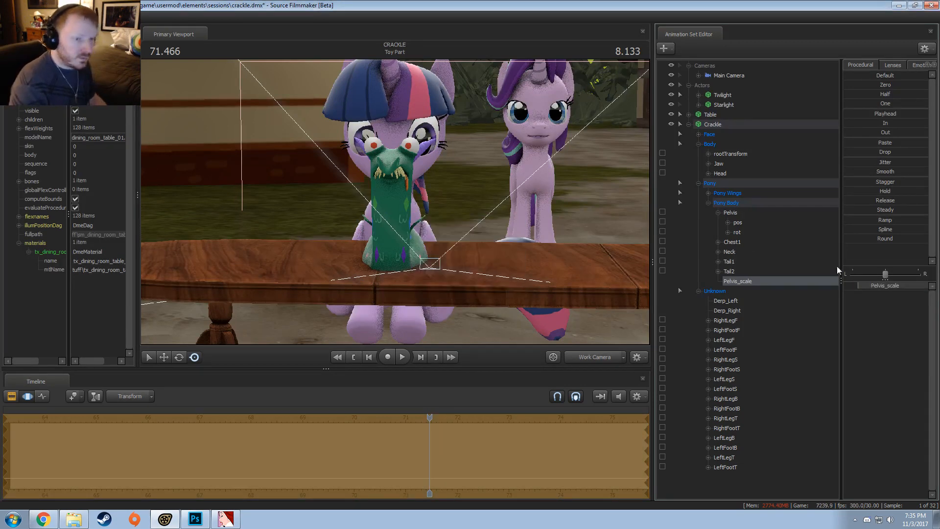
# Limit Crackle's Pelvis_scale control to a minimum of 0 and maximum of 0.5, and shrink Crackle to toy size
pyautogui.rightClick(869, 285)
pyautogui.click(879, 299)
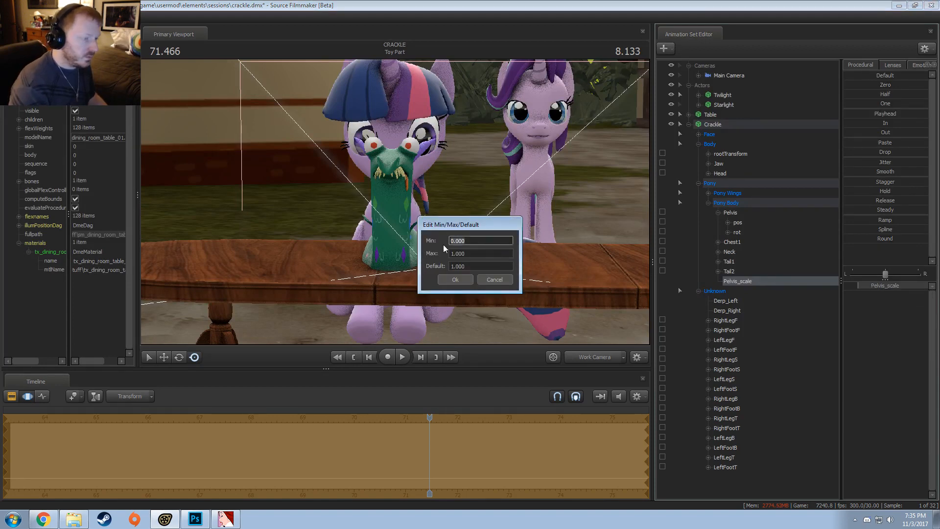
pyautogui.write('0')
pyautogui.press('Tab')
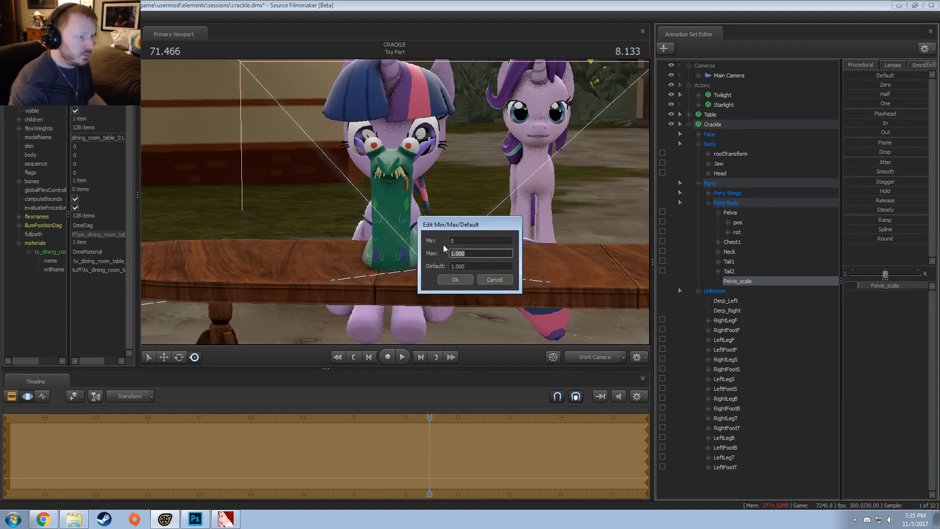
pyautogui.write('0.5')
pyautogui.press('Tab')
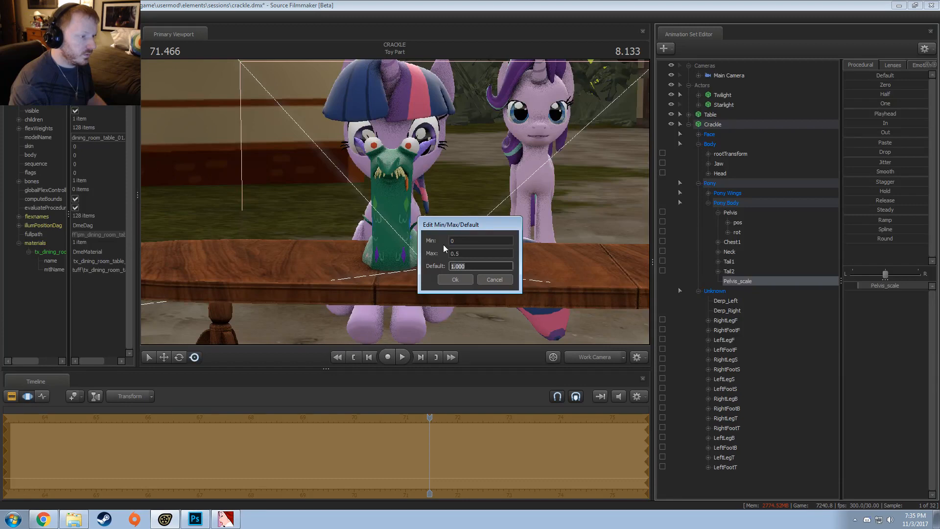
pyautogui.press('Return')
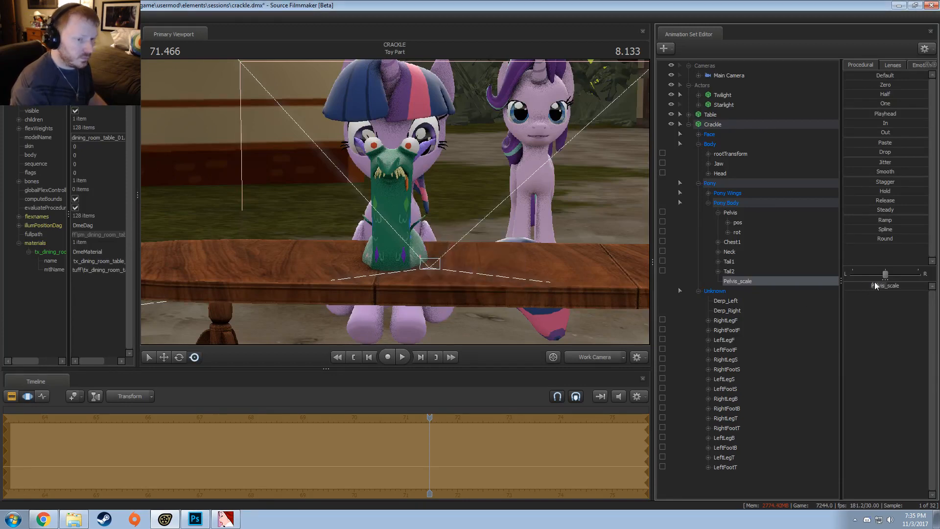
pyautogui.moveTo(885, 286); pyautogui.dragTo(863, 286)
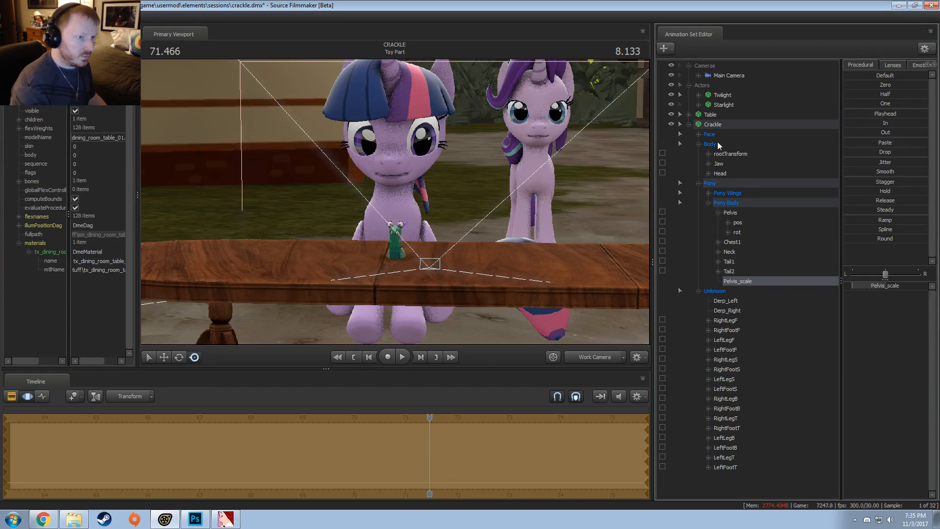
# Move the whole Crackle model sideways along the tabletop, away from the spot directly in front of Twilight
pyautogui.click(713, 125)
pyautogui.press('f')
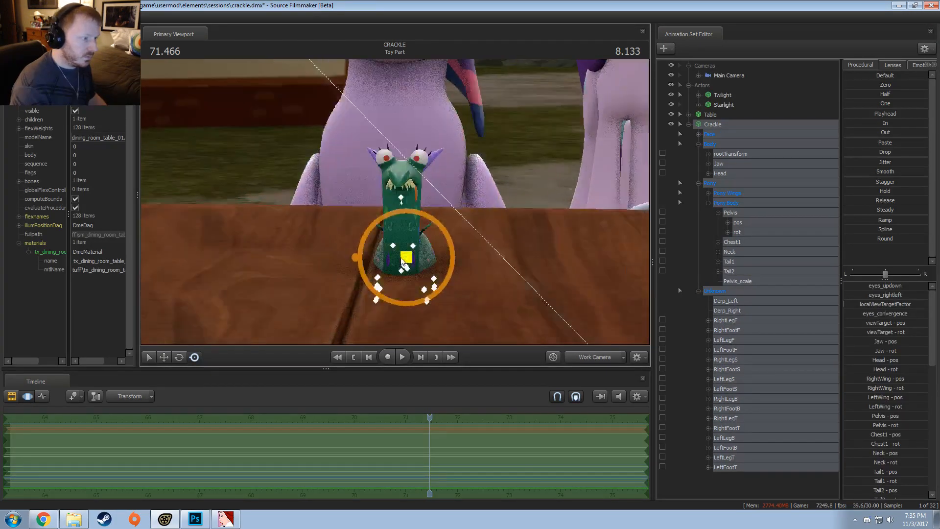
pyautogui.moveTo(401, 258); pyautogui.dragTo(284, 243)
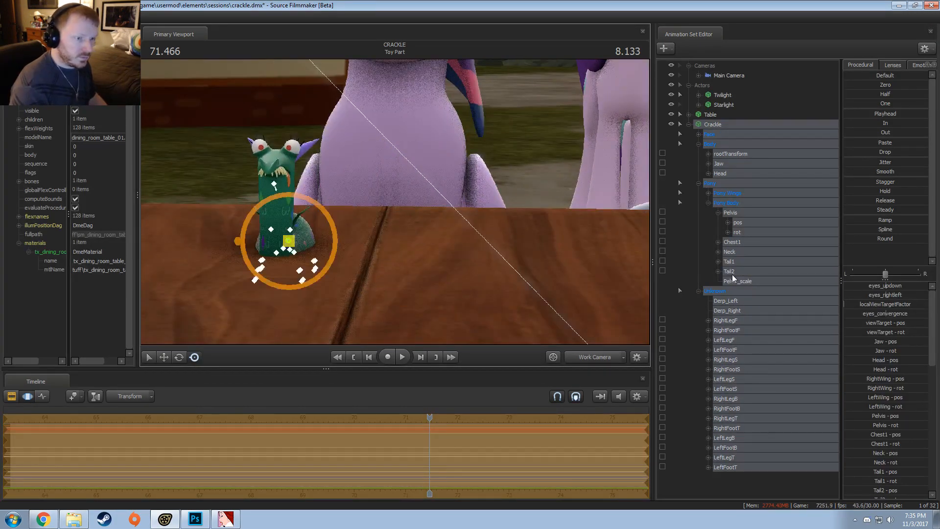
# Lock Crackle's Pelvis to its rootTransform and raise the Pelvis so the feet rest on the tabletop
pyautogui.click(732, 154)
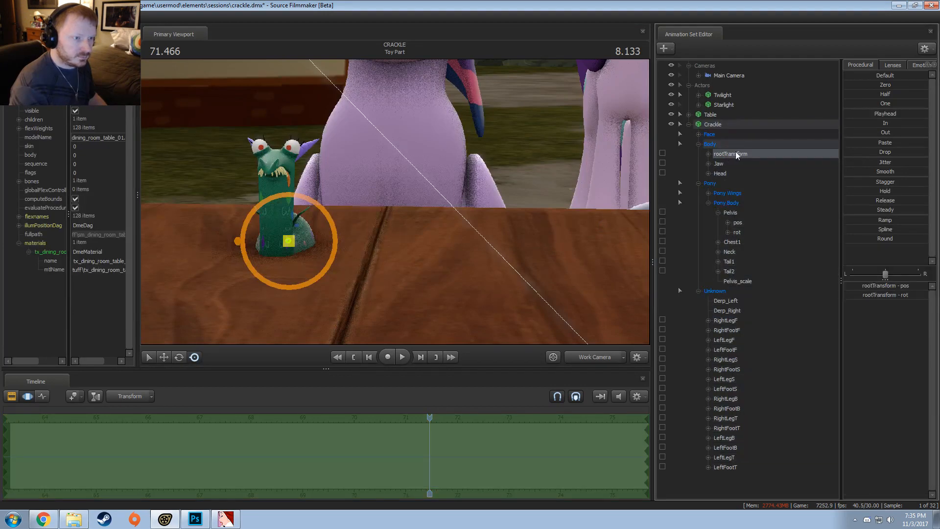
pyautogui.click(739, 222)
pyautogui.moveTo(885, 85); pyautogui.dragTo(844, 85)
pyautogui.press('w')
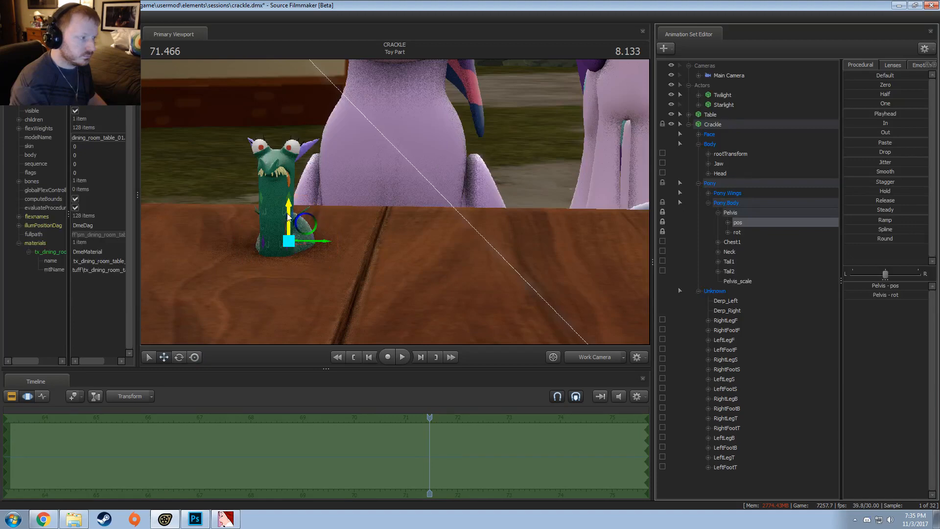
pyautogui.doubleClick(736, 222)
pyautogui.click(737, 212)
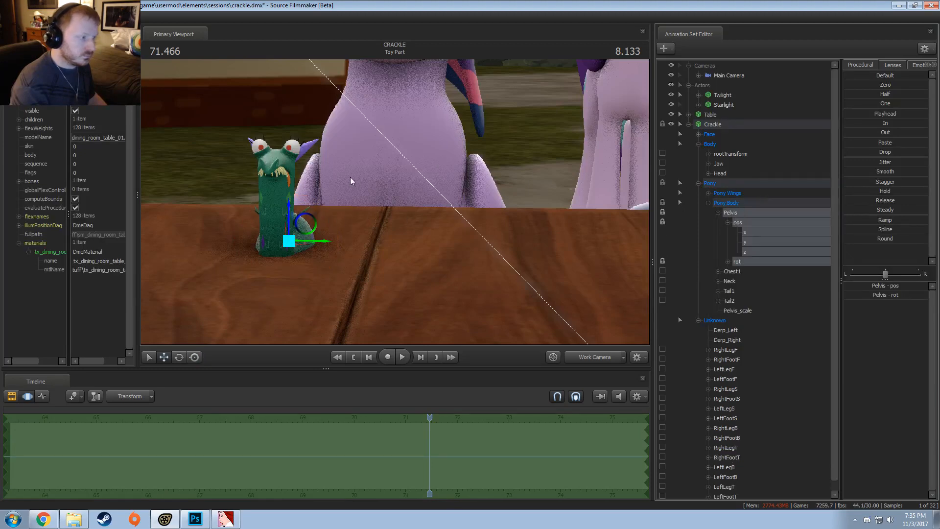
pyautogui.moveTo(353, 181); pyautogui.dragTo(598, 180)
pyautogui.rightClick(335, 206)
pyautogui.click(347, 209)
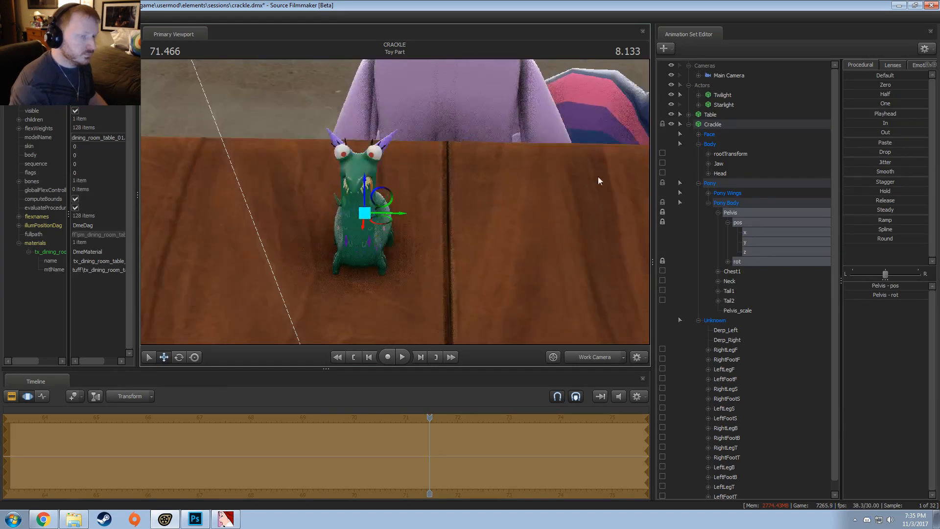
# Unlock the transforms of Crackle's Pelvis
pyautogui.click(699, 183)
pyautogui.click(699, 183)
pyautogui.rightClick(742, 214)
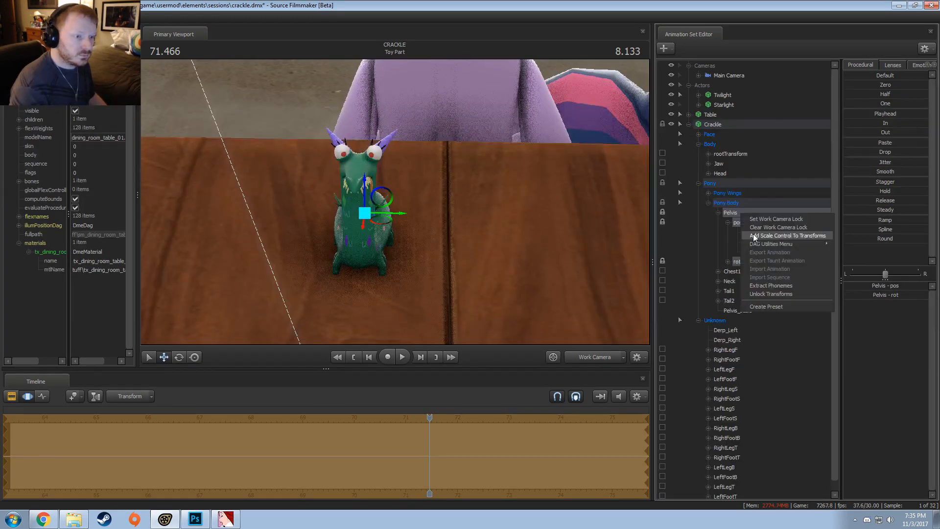
pyautogui.click(763, 293)
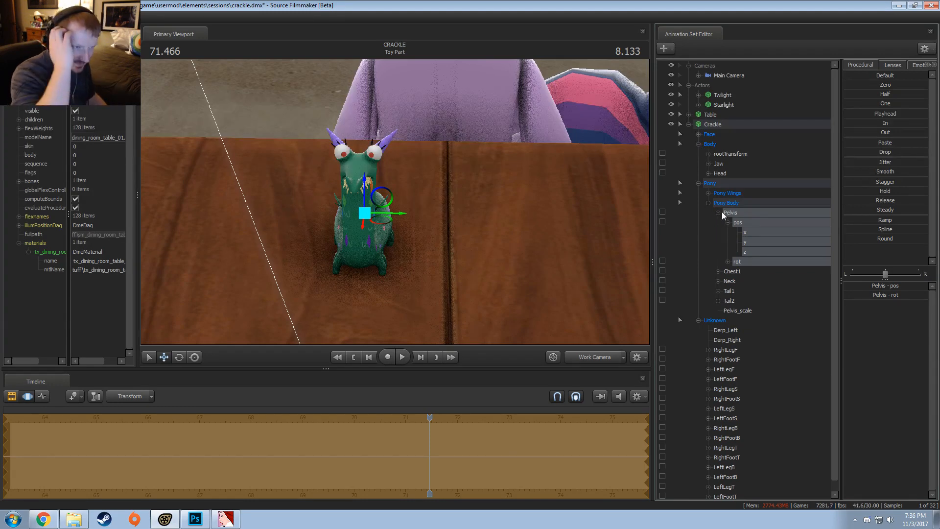
pyautogui.click(745, 125)
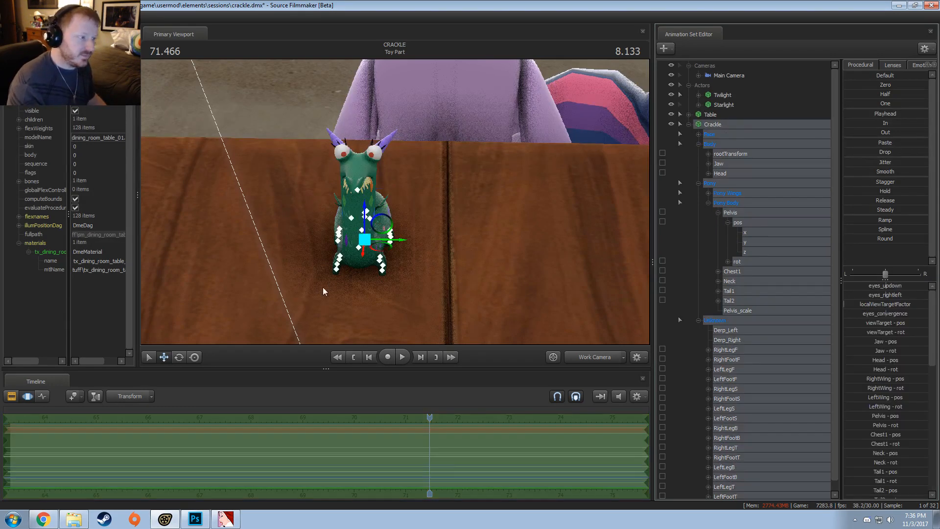
pyautogui.press('e')
pyautogui.rightClick(374, 247)
pyautogui.click(381, 259)
pyautogui.moveTo(381, 259); pyautogui.dragTo(455, 257)
pyautogui.hotkey('ctrl', 'z')
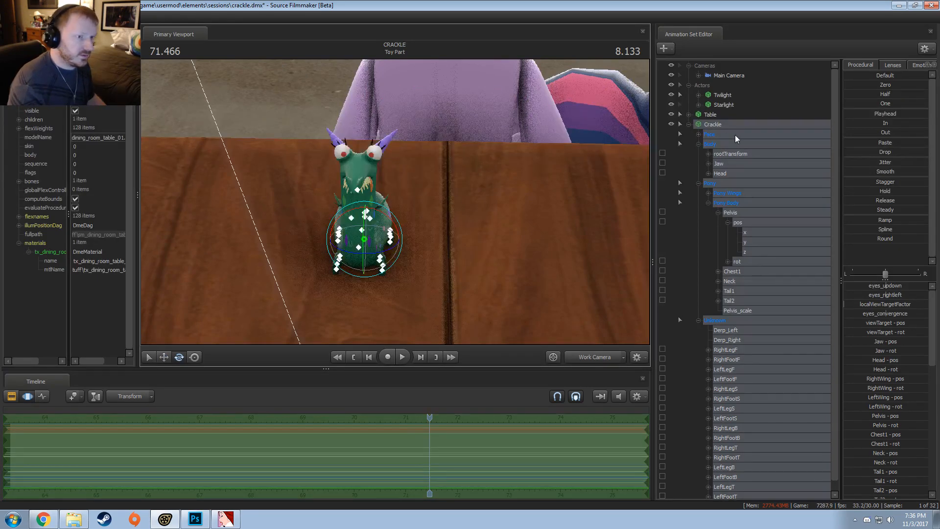
# Rotate Crackle's rootTransform so the toy stands side-on, and reposition it on the tabletop beside Twilight
pyautogui.click(732, 154)
pyautogui.moveTo(567, 172); pyautogui.dragTo(441, 187)
pyautogui.moveTo(365, 199); pyautogui.dragTo(417, 221)
pyautogui.press('w')
pyautogui.moveTo(373, 243); pyautogui.dragTo(456, 157)
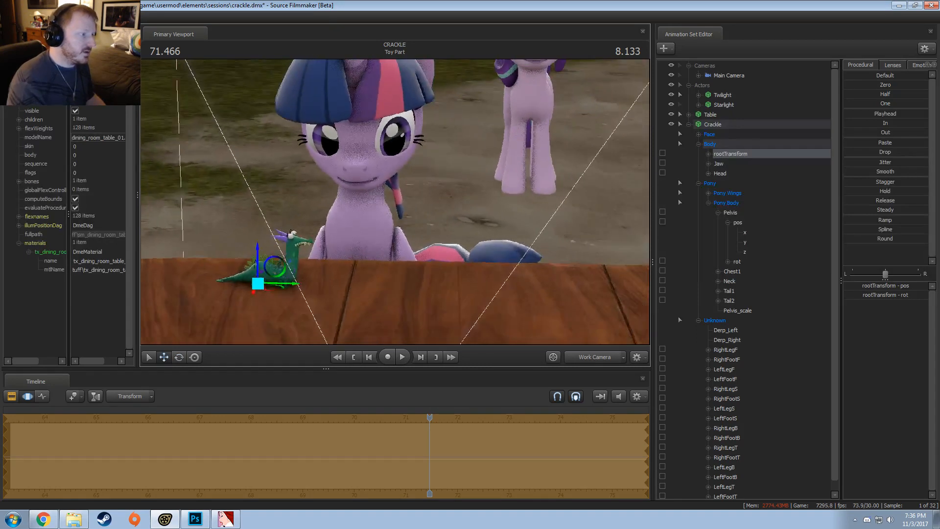
# Collapse Crackle's animation set and move it into the Actors group below Starlight
pyautogui.click(688, 124)
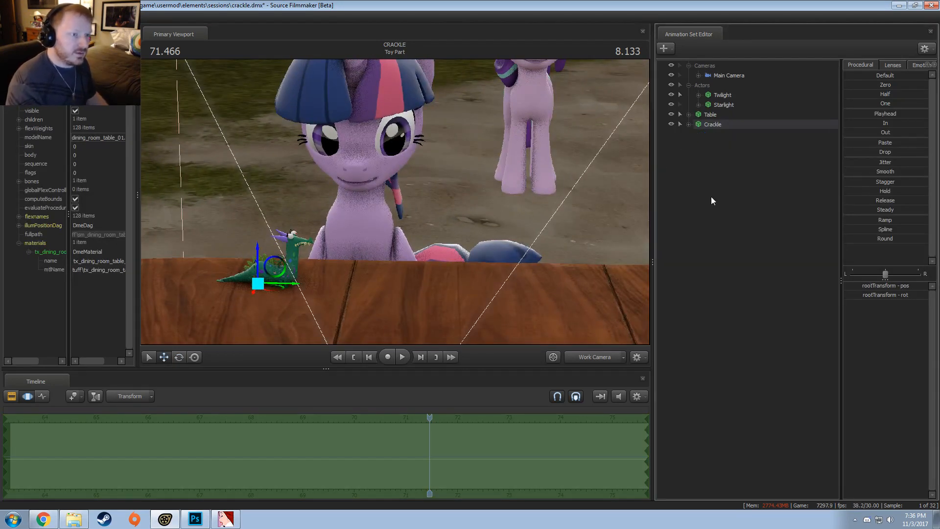
pyautogui.rightClick(715, 159)
pyautogui.click(714, 124)
pyautogui.moveTo(714, 125)
pyautogui.mouseDown()
pyautogui.moveTo(711, 96)
pyautogui.moveTo(710, 116)
pyautogui.mouseUp()
pyautogui.click(722, 114)
# Rename the Crackle animation set to Crackle (Toy)
pyautogui.rightClick(724, 116)
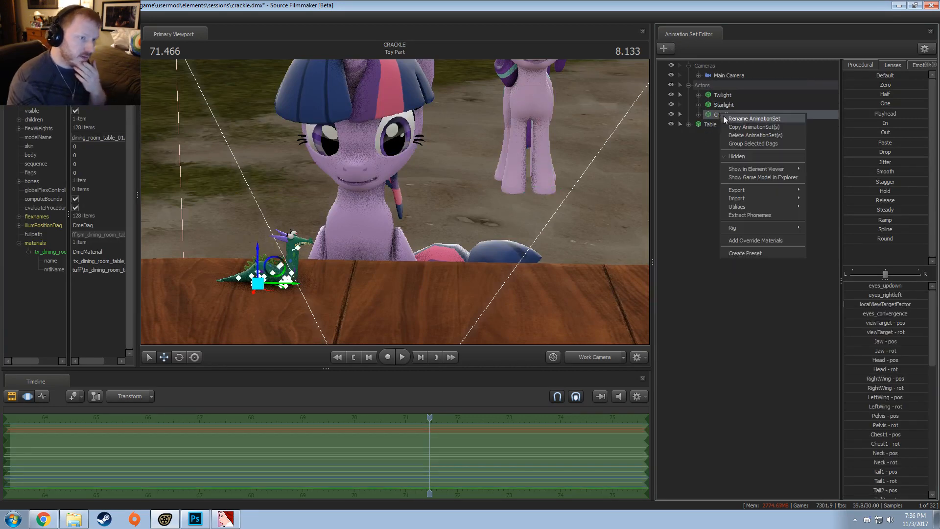
pyautogui.click(737, 122)
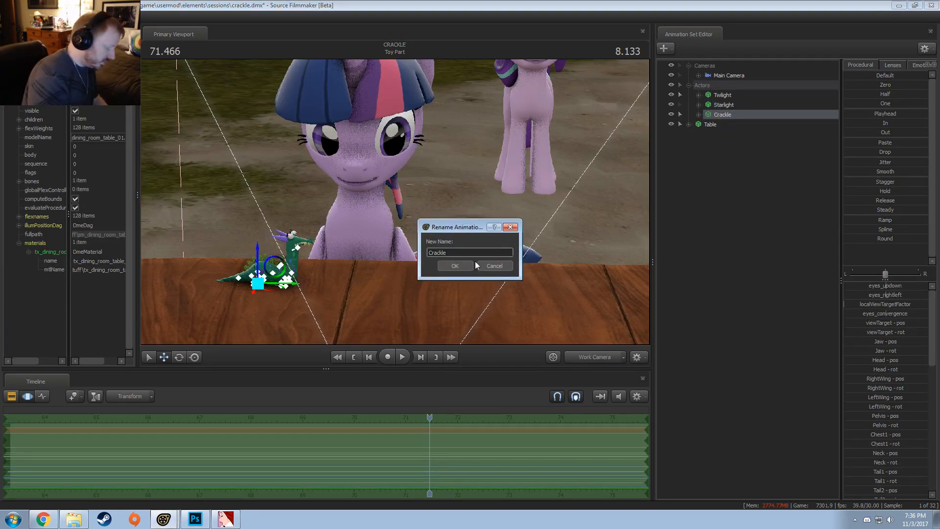
pyautogui.write('(Toy)')
pyautogui.press('Return')
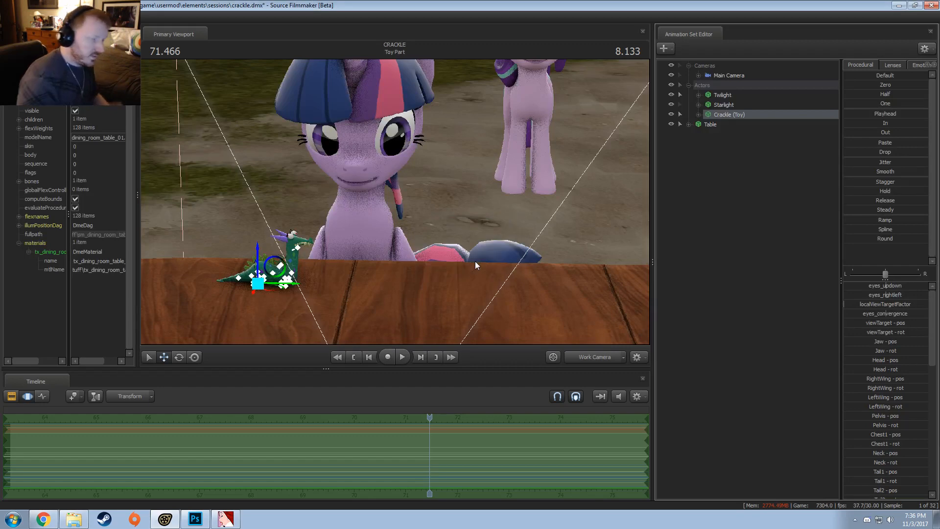
# Filter the models for Lyra and add vn_lyra.mdl to the scene as a new animation set
pyautogui.rightClick(741, 179)
pyautogui.click(761, 199)
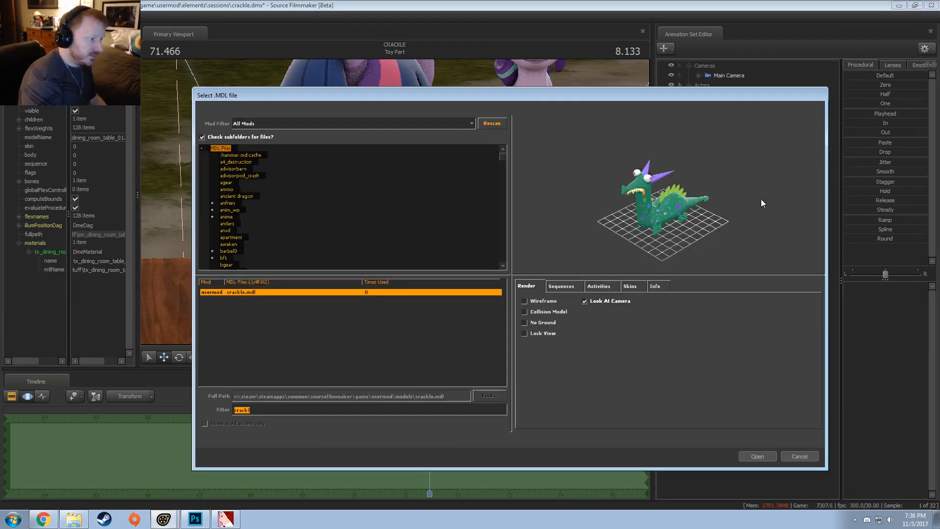
pyautogui.write('Lyra')
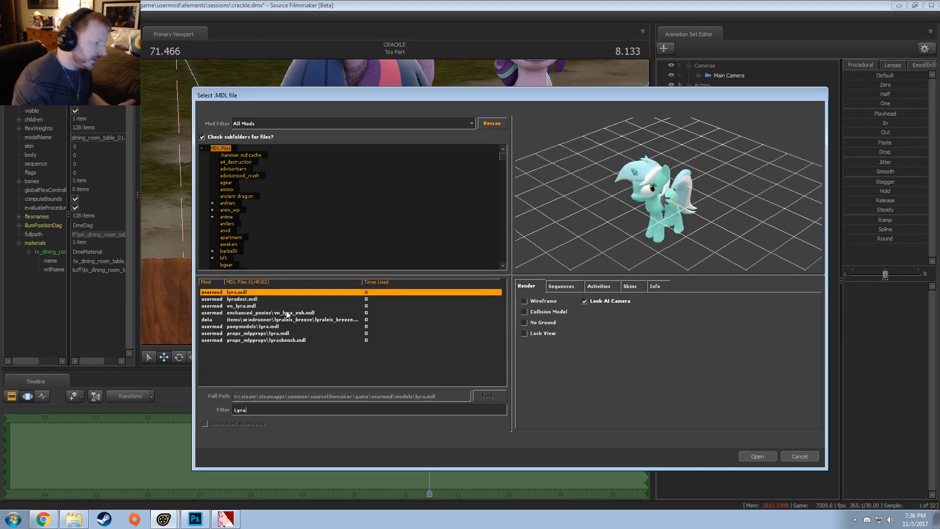
pyautogui.click(247, 305)
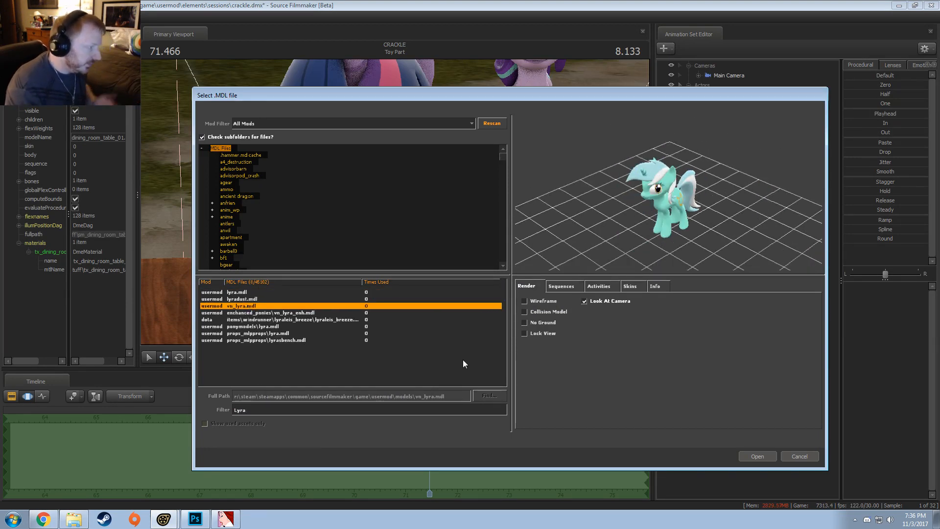
pyautogui.click(757, 454)
# Add a scale control to the Pelvis of vn_lyra1 and select the resulting Pelvis_scale control
pyautogui.click(707, 135)
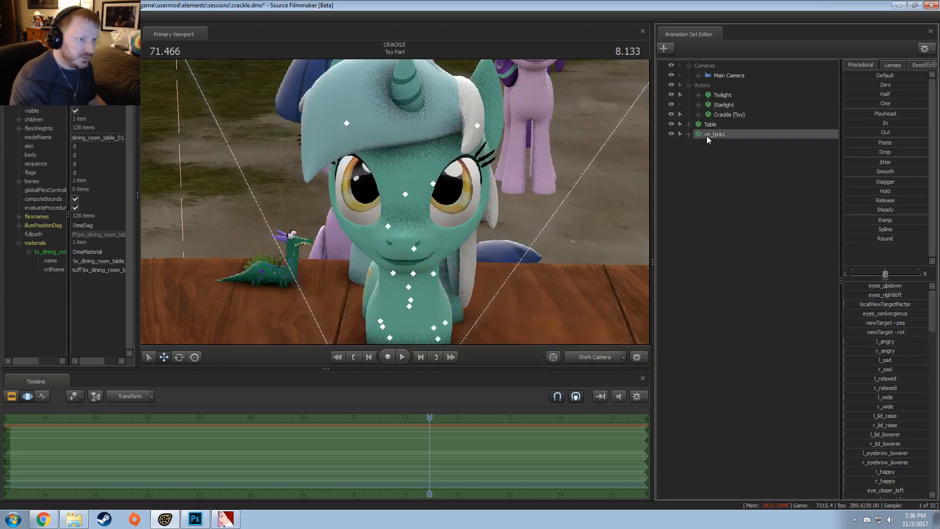
pyautogui.press('s')
pyautogui.press('ctrl')
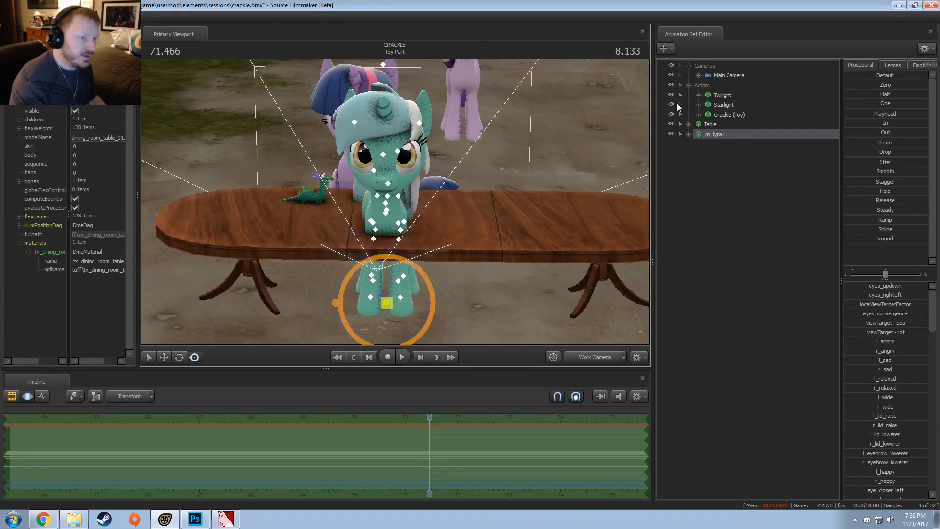
pyautogui.click(689, 133)
pyautogui.click(699, 163)
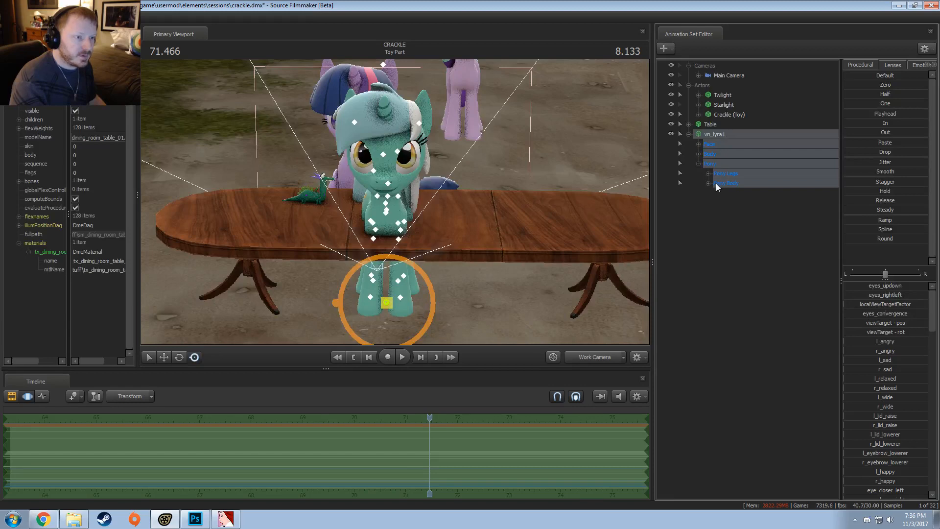
pyautogui.click(709, 184)
pyautogui.rightClick(736, 194)
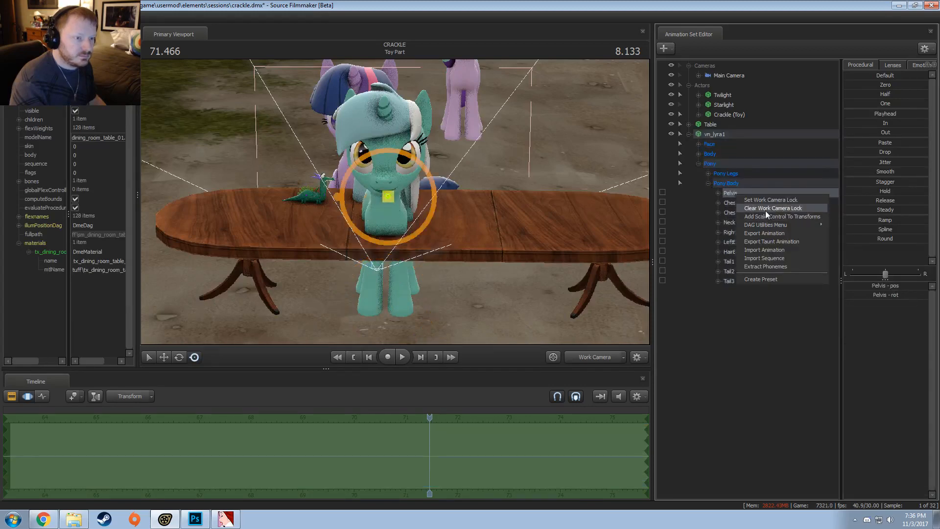
pyautogui.click(765, 215)
pyautogui.click(764, 290)
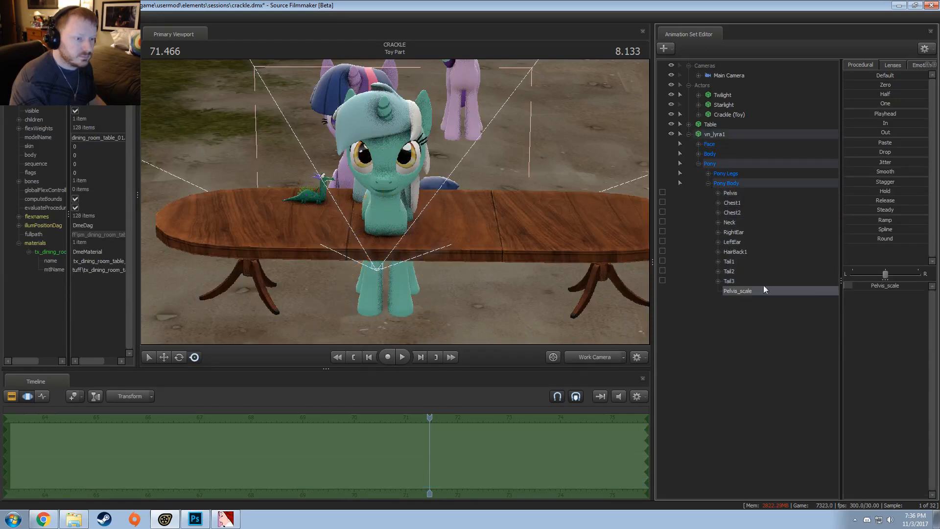
# Limit Lyra's Pelvis_scale control to a minimum of 0 and maximum of 1, and shrink Lyra to toy size
pyautogui.rightClick(857, 289)
pyautogui.click(906, 291)
pyautogui.click(482, 239)
pyautogui.write('0')
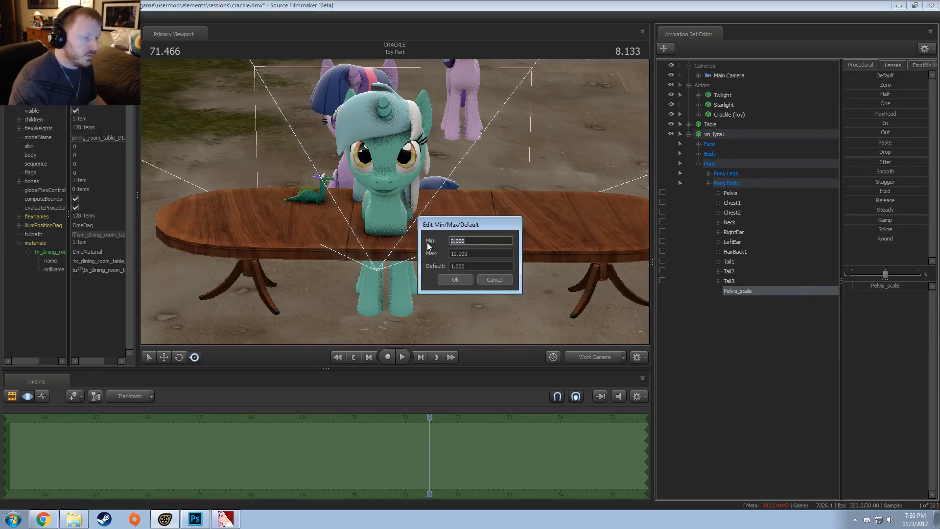
pyautogui.press('Tab')
pyautogui.write('1')
pyautogui.press('Tab')
pyautogui.write('0.')
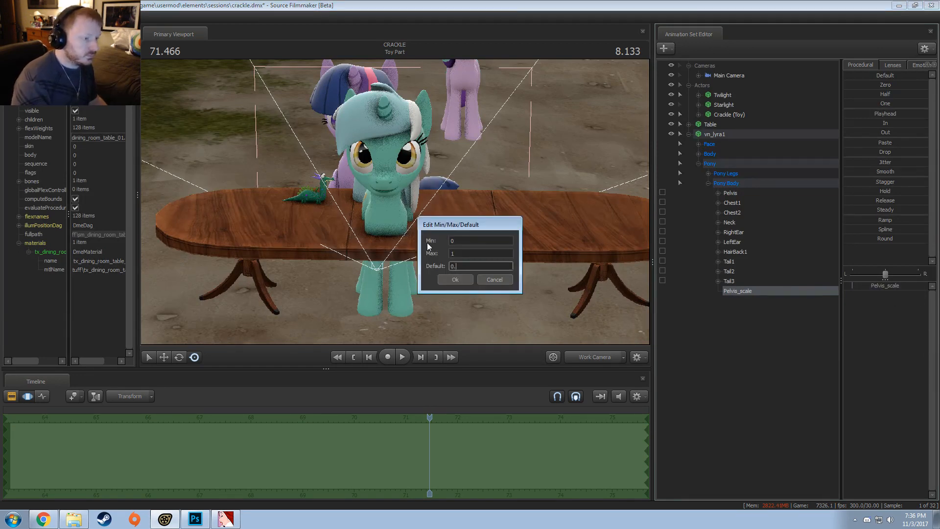
pyautogui.press('Return')
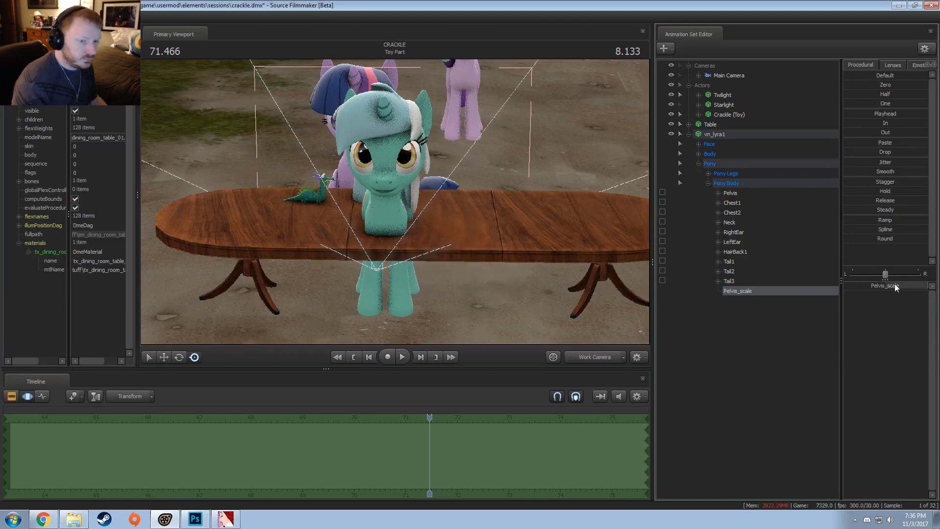
pyautogui.moveTo(896, 287); pyautogui.dragTo(855, 287)
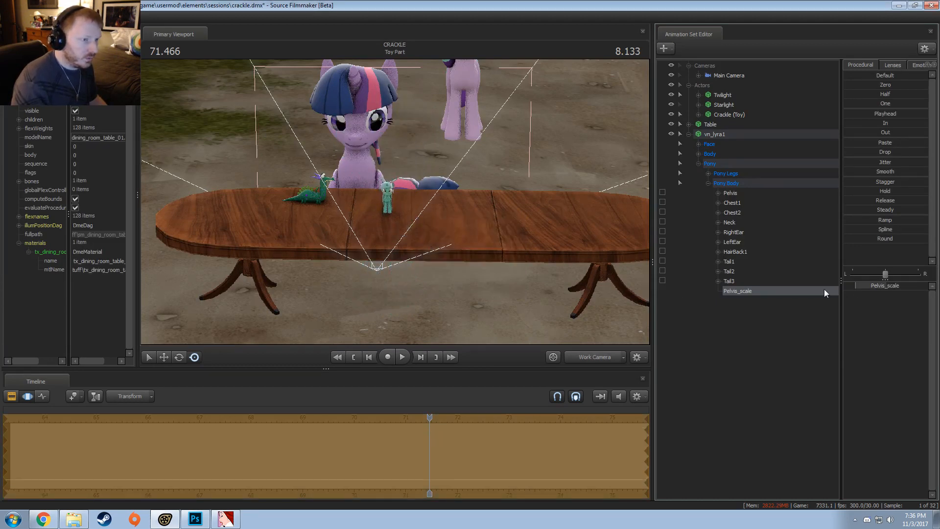
# Reposition vn_lyra1 with its root and Pelvis controls so the toy Lyra stands on the tabletop beside Crackle
pyautogui.click(719, 134)
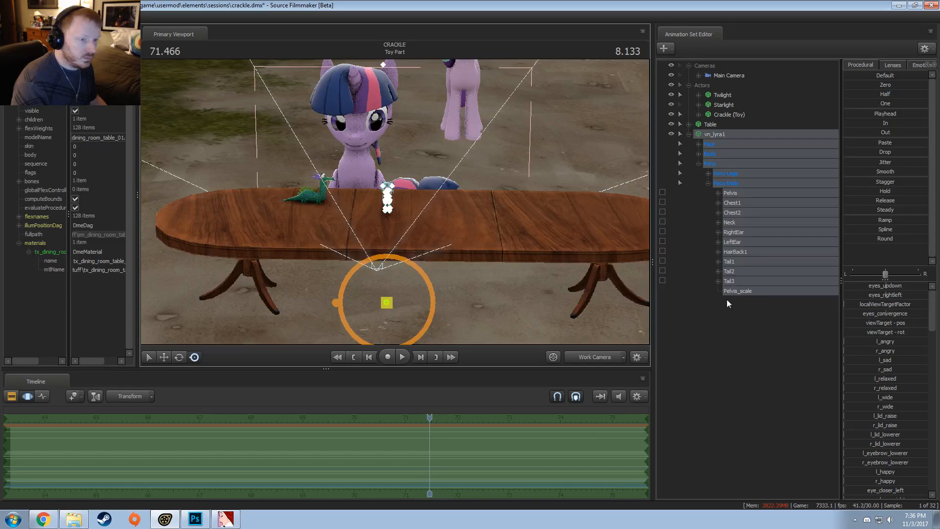
pyautogui.moveTo(404, 317); pyautogui.dragTo(396, 206)
pyautogui.click(761, 194)
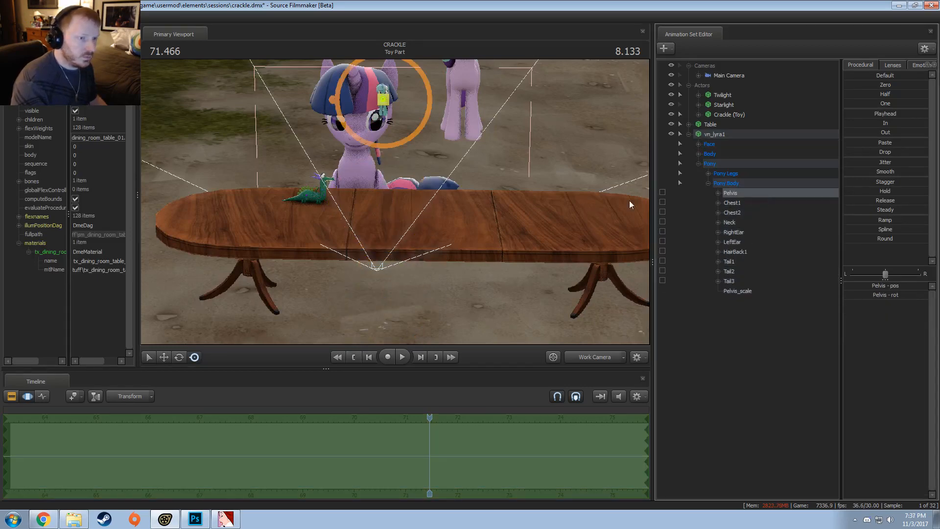
pyautogui.keyDown('alt'); pyautogui.moveTo(490, 206); pyautogui.dragTo(416, 205); pyautogui.keyUp('alt')
pyautogui.scroll(5, 435, 115)
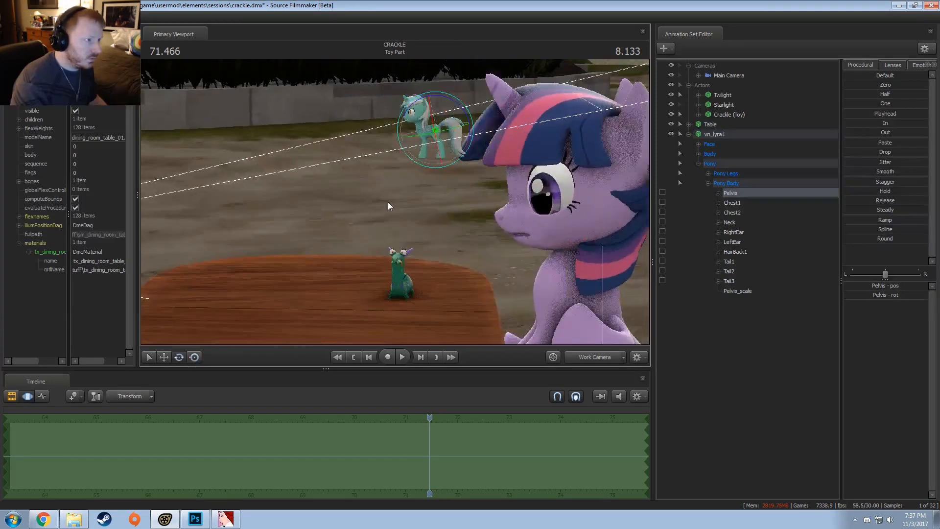
pyautogui.rightClick(435, 116)
pyautogui.click(435, 116)
pyautogui.moveTo(435, 113); pyautogui.dragTo(432, 266)
pyautogui.moveTo(497, 252); pyautogui.dragTo(394, 226)
pyautogui.press('w')
pyautogui.press('s')
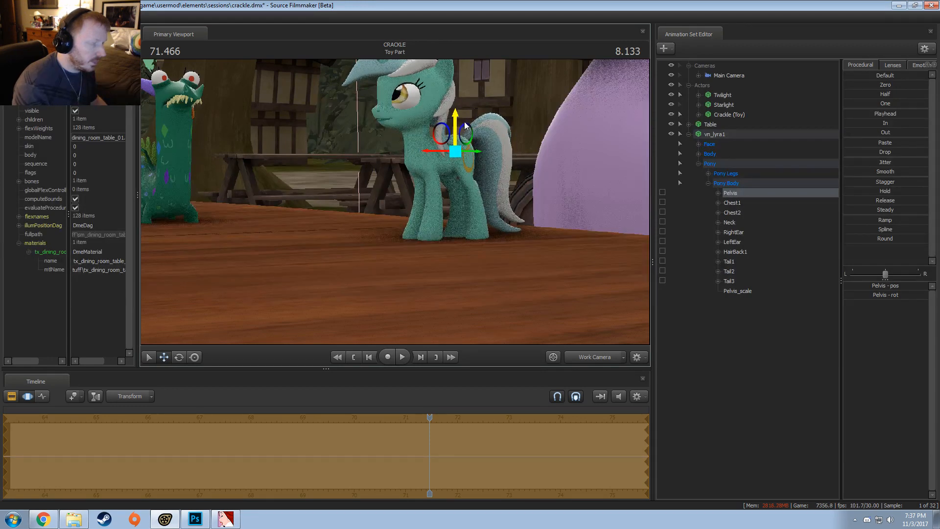
pyautogui.keyDown('alt'); pyautogui.moveTo(464, 121); pyautogui.dragTo(395, 202); pyautogui.keyUp('alt')
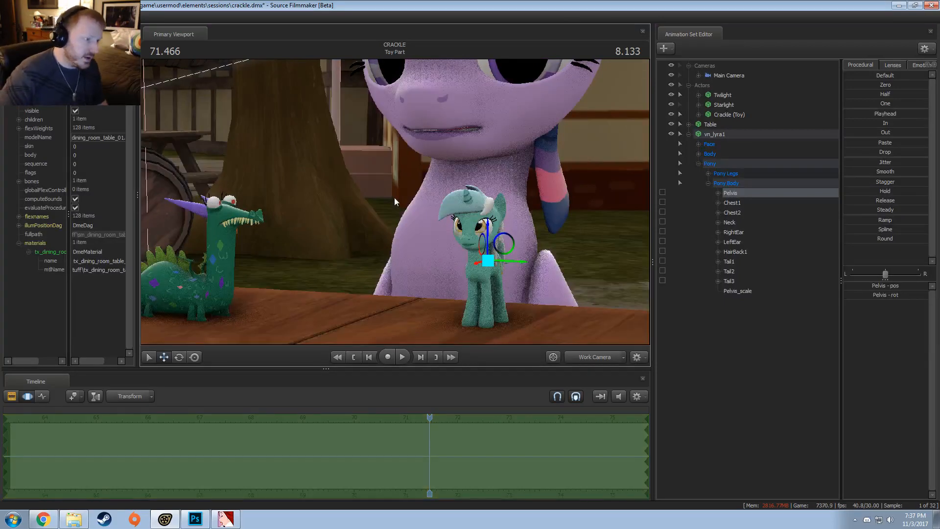
# Bring Lyra's viewTarget in close and place it just above the tabletop in front of her face
pyautogui.click(699, 144)
pyautogui.click(720, 154)
pyautogui.click(709, 154)
pyautogui.click(737, 202)
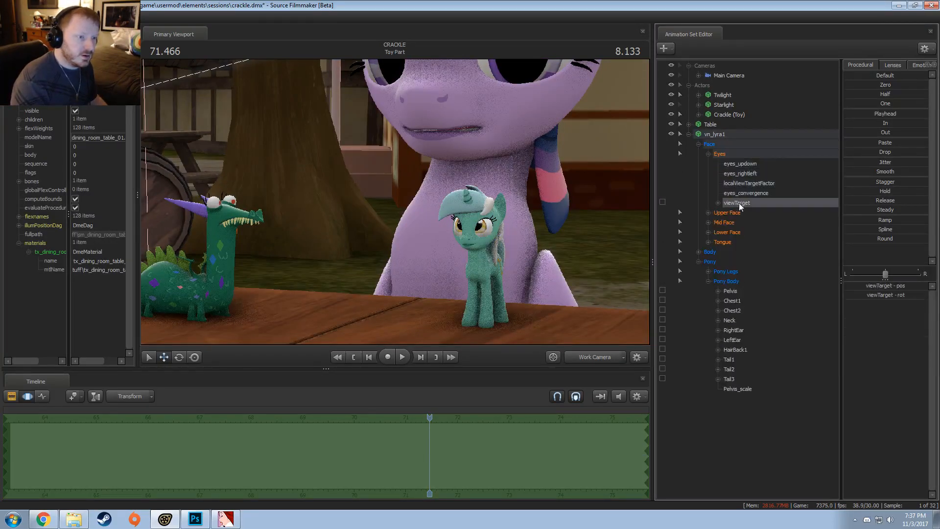
pyautogui.press('s')
pyautogui.moveTo(394, 202); pyautogui.dragTo(340, 149)
pyautogui.press('F2')
pyautogui.press('F3')
pyautogui.moveTo(300, 112); pyautogui.dragTo(324, 208)
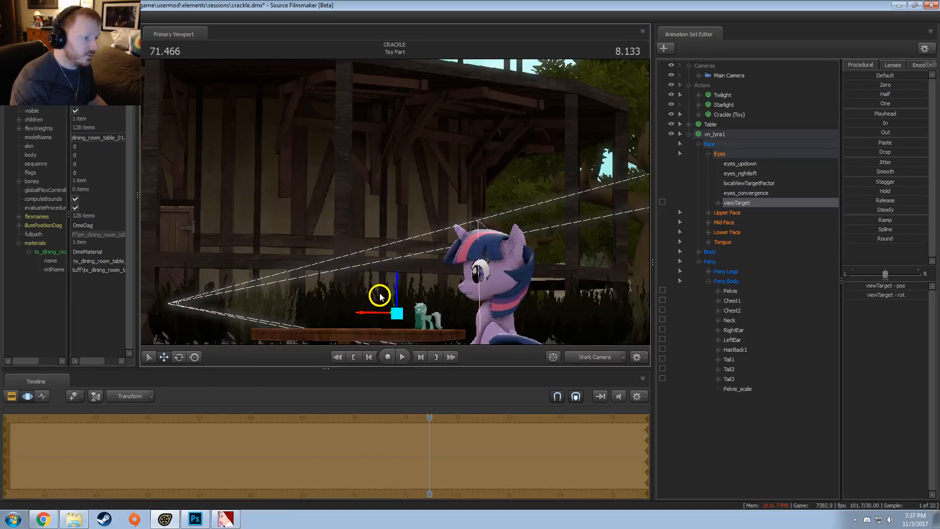
pyautogui.moveTo(380, 297); pyautogui.dragTo(363, 213)
pyautogui.press('w')
pyautogui.press('a')
pyautogui.press('d')
pyautogui.press('w')
pyautogui.moveTo(335, 216)
pyautogui.mouseDown()
pyautogui.moveTo(347, 194)
pyautogui.moveTo(167, 253)
pyautogui.moveTo(338, 205)
pyautogui.mouseUp()
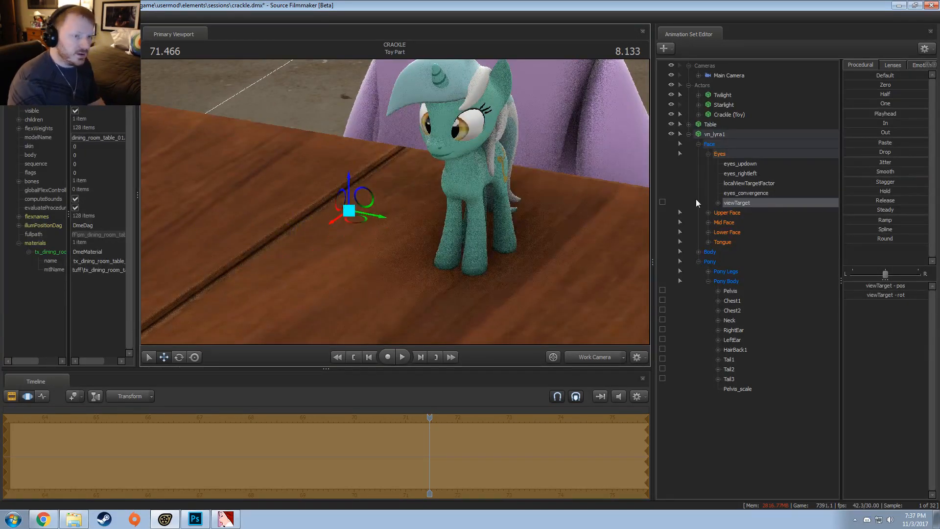
# Lock Lyra's viewTarget to her Head and rename the vn_lyra1 animation set to Lyra (Toy)
pyautogui.click(699, 252)
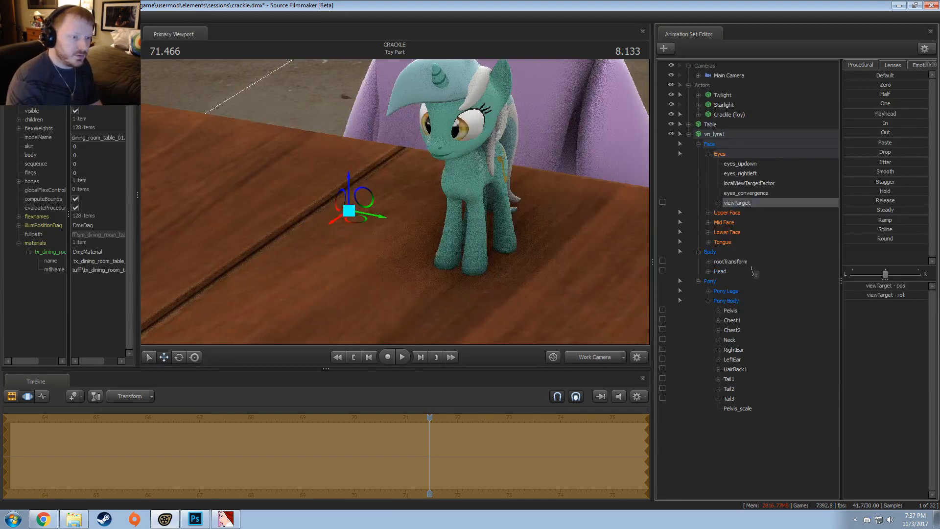
pyautogui.click(735, 271)
pyautogui.rightClick(723, 136)
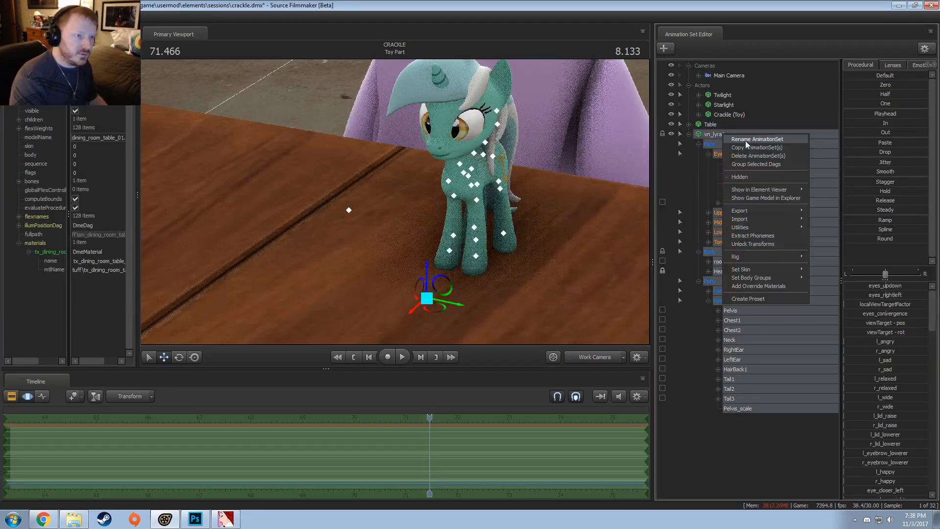
pyautogui.click(747, 141)
pyautogui.write('Lyra (')
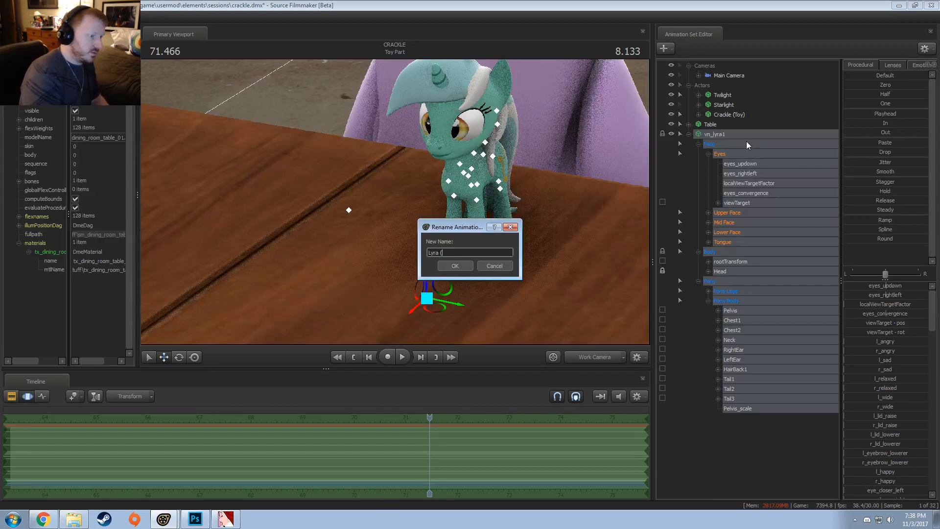
pyautogui.write('Yoy')
pyautogui.press('BackSpace')
pyautogui.press('BackSpace')
pyautogui.write('T')
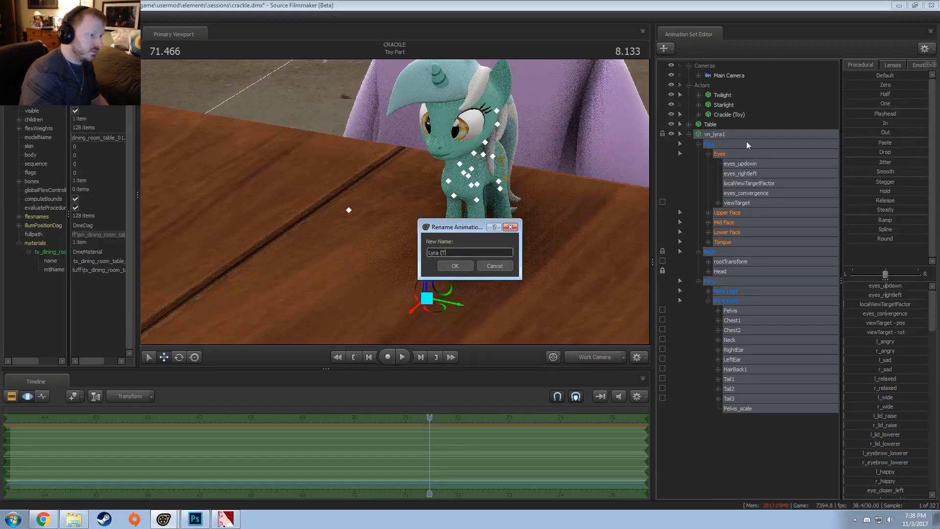
pyautogui.write('oy)')
pyautogui.press('Return')
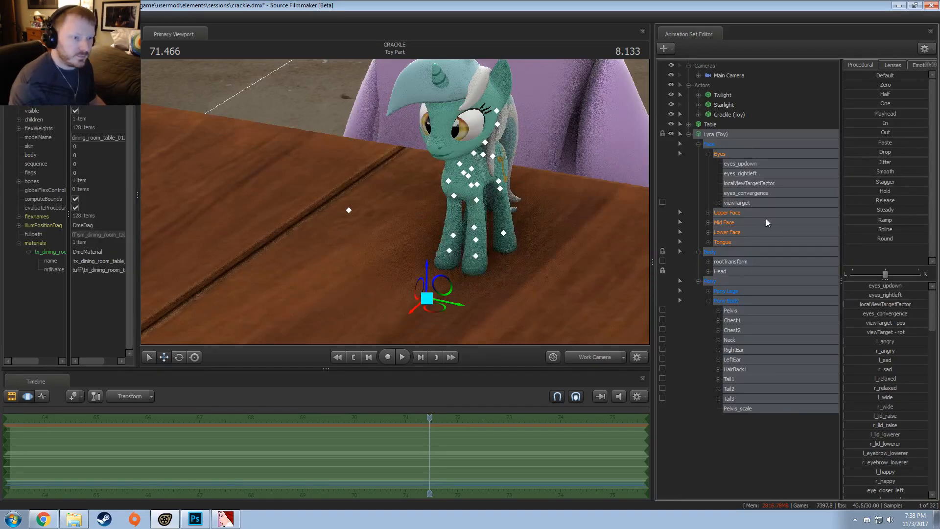
# Select Lyra's eyes_convergence control, and undo the latest changes back through the rename and the Head lock
pyautogui.click(754, 193)
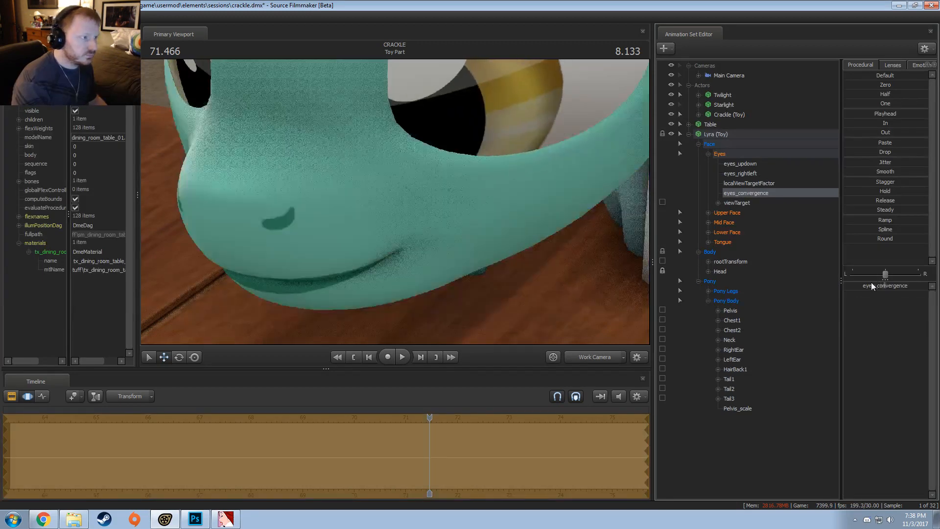
pyautogui.hotkey('ctrl', 'z')
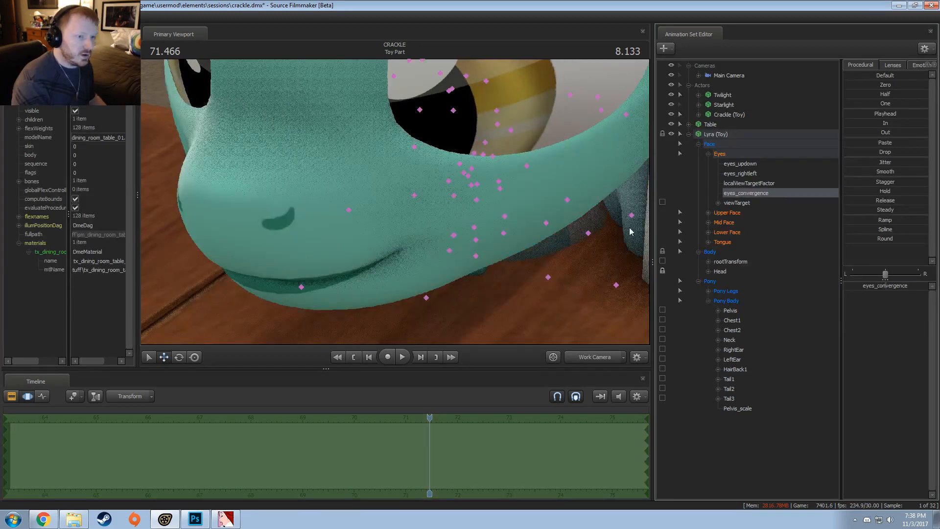
pyautogui.hotkey('ctrl', 'z')
pyautogui.hotkey('ctrl', 'z')
pyautogui.hotkey('ctrl', 'z')
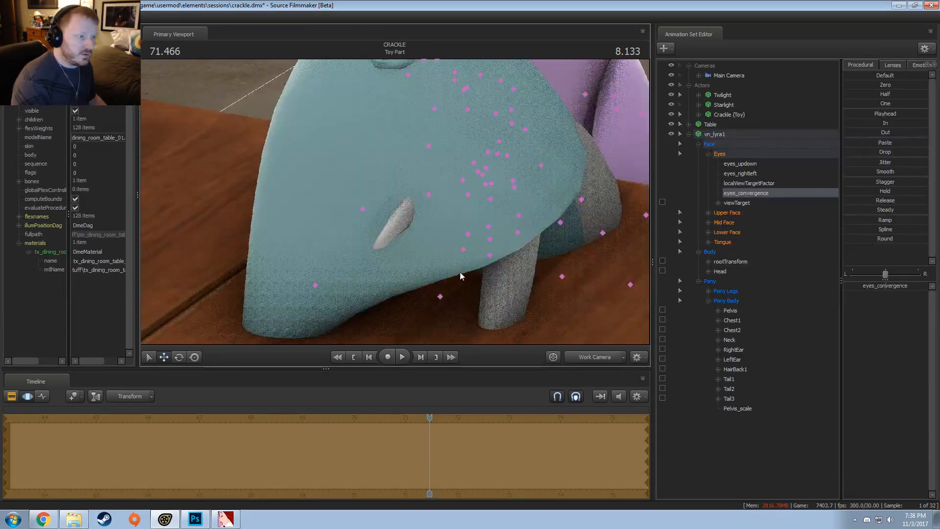
# Examine the mesh of the toy Lyra model from several angles and at neighbouring points in playback
pyautogui.moveTo(460, 272); pyautogui.dragTo(641, 234)
pyautogui.press('s')
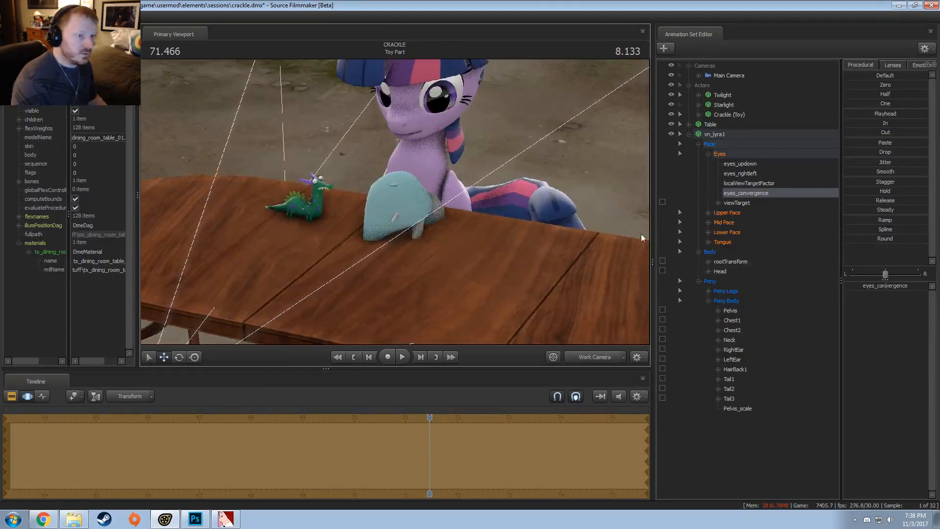
pyautogui.moveTo(374, 235); pyautogui.dragTo(441, 265)
pyautogui.moveTo(429, 417); pyautogui.dragTo(417, 417)
pyautogui.moveTo(383, 195); pyautogui.dragTo(352, 152)
pyautogui.press('w')
pyautogui.press('space')
pyautogui.press('space')
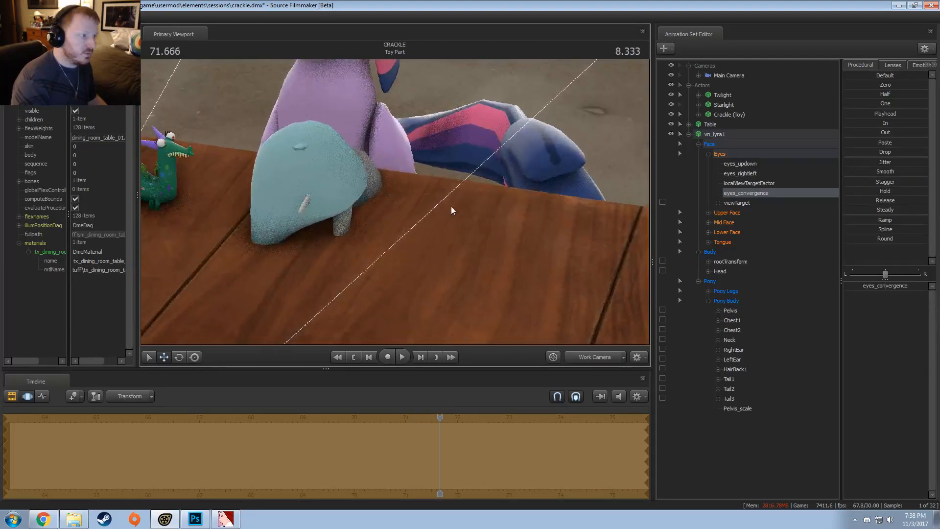
pyautogui.moveTo(441, 222); pyautogui.dragTo(475, 249)
pyautogui.press('w')
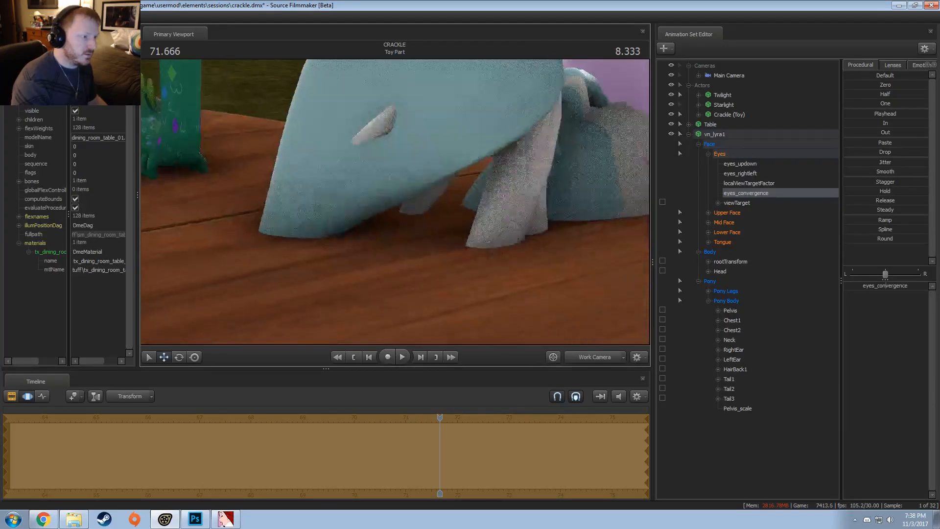
pyautogui.press('w')
pyautogui.moveTo(394, 202); pyautogui.dragTo(391, 142)
pyautogui.press('w')
pyautogui.press('s')
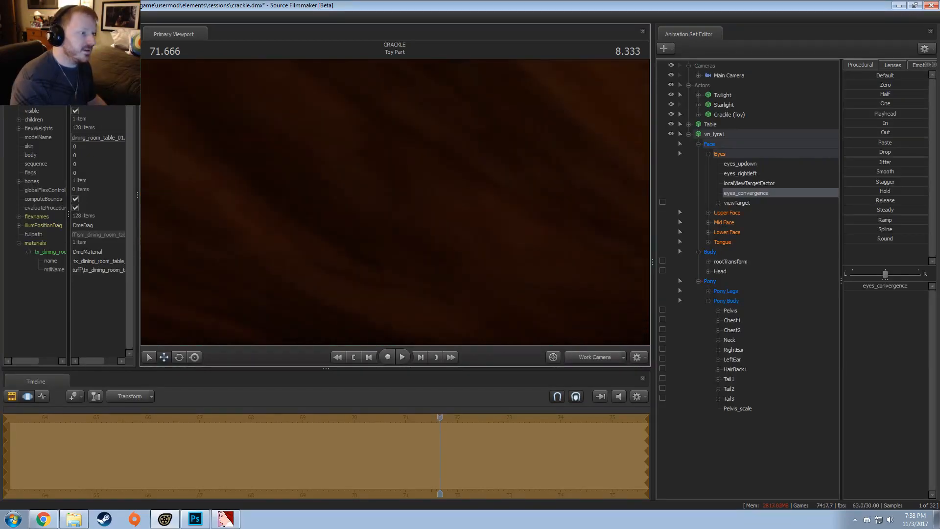
pyautogui.moveTo(395, 201)
pyautogui.mouseDown()
pyautogui.moveTo(456, 137)
pyautogui.moveTo(411, 191)
pyautogui.moveTo(460, 181)
pyautogui.moveTo(421, 196)
pyautogui.moveTo(411, 221)
pyautogui.moveTo(395, 202)
pyautogui.mouseUp()
pyautogui.press('s')
pyautogui.press('Left')
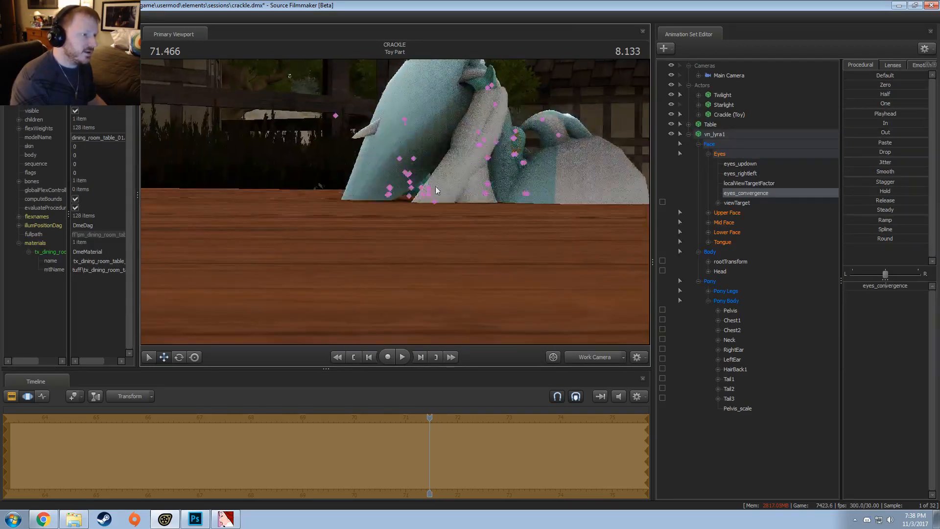
# Select Lyra's Pelvis_scale control and check her model beside Crackle at a later point in the shot
pyautogui.moveTo(514, 190); pyautogui.dragTo(407, 203)
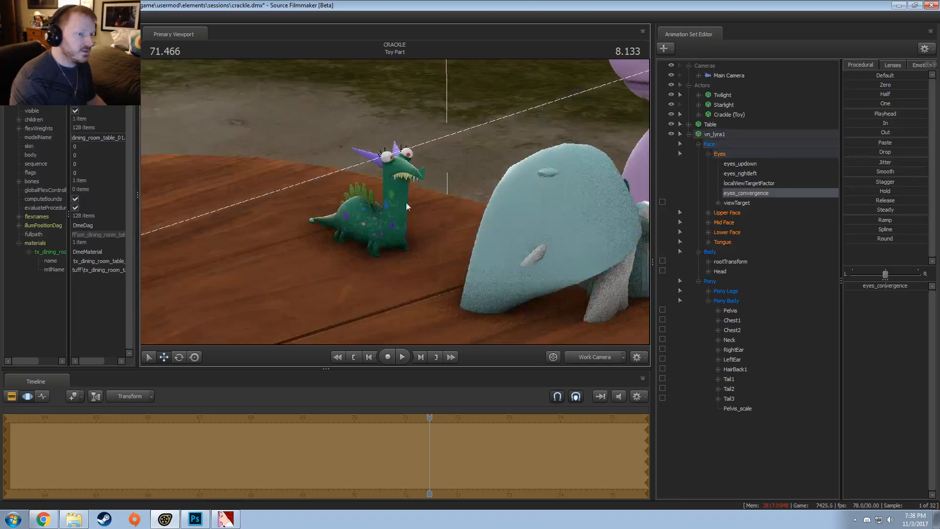
pyautogui.click(739, 408)
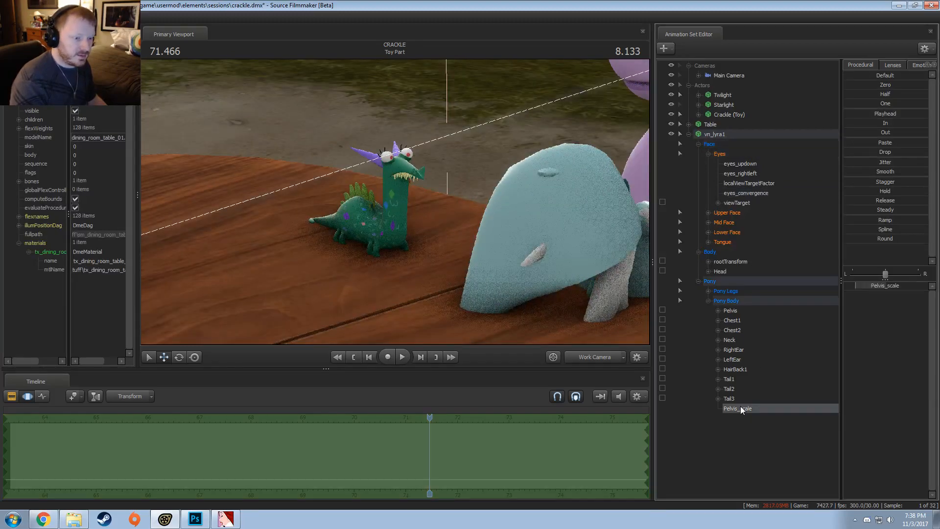
pyautogui.moveTo(395, 207); pyautogui.dragTo(394, 207)
pyautogui.moveTo(416, 242); pyautogui.dragTo(477, 221)
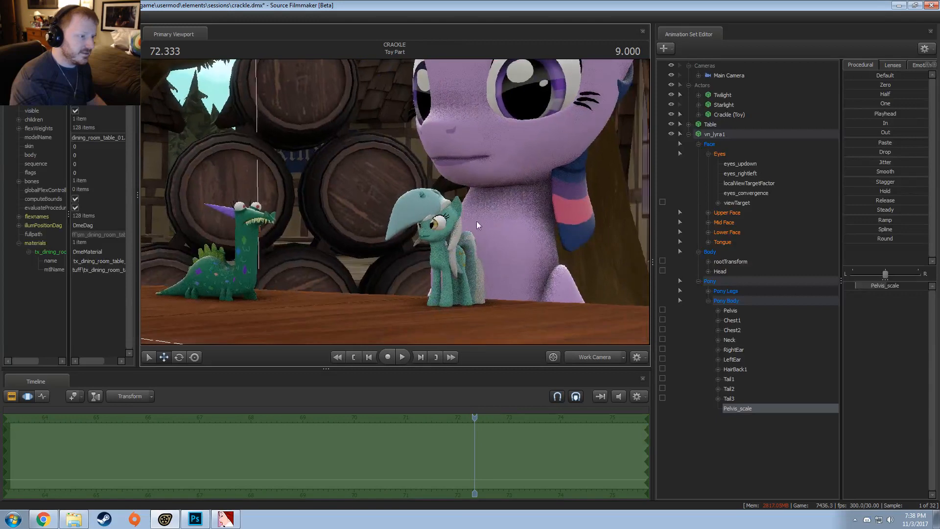
# Bake the procedural bones of vn_lyra1 as a test, and enable procedural bones again
pyautogui.rightClick(721, 135)
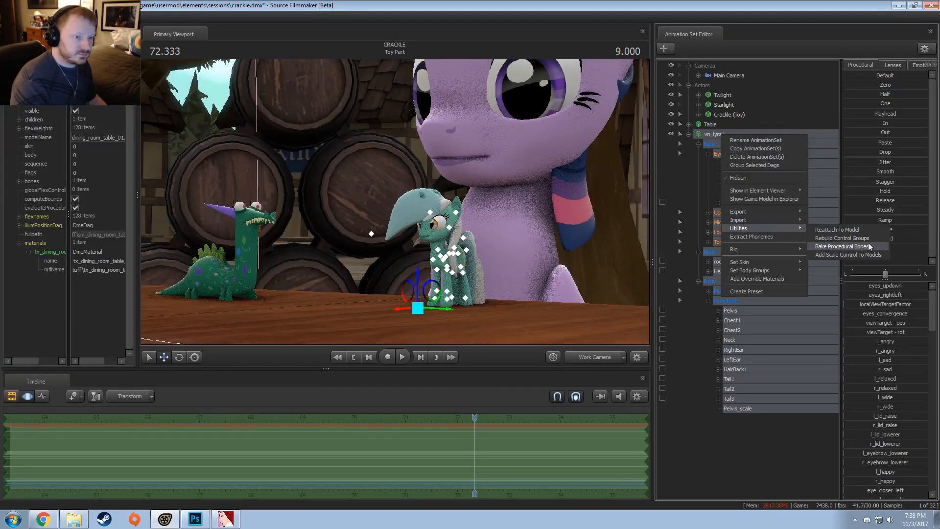
pyautogui.click(758, 175)
pyautogui.rightClick(729, 137)
pyautogui.moveTo(756, 229)
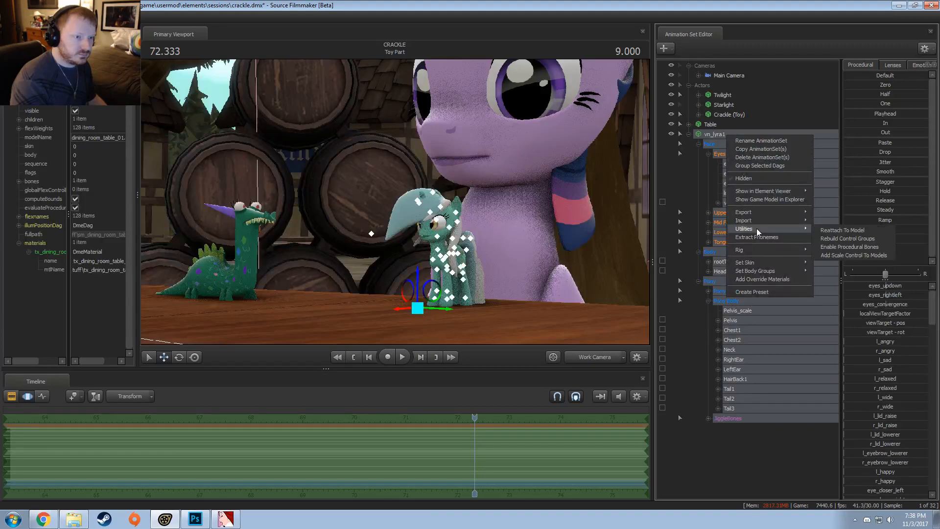
pyautogui.click(840, 247)
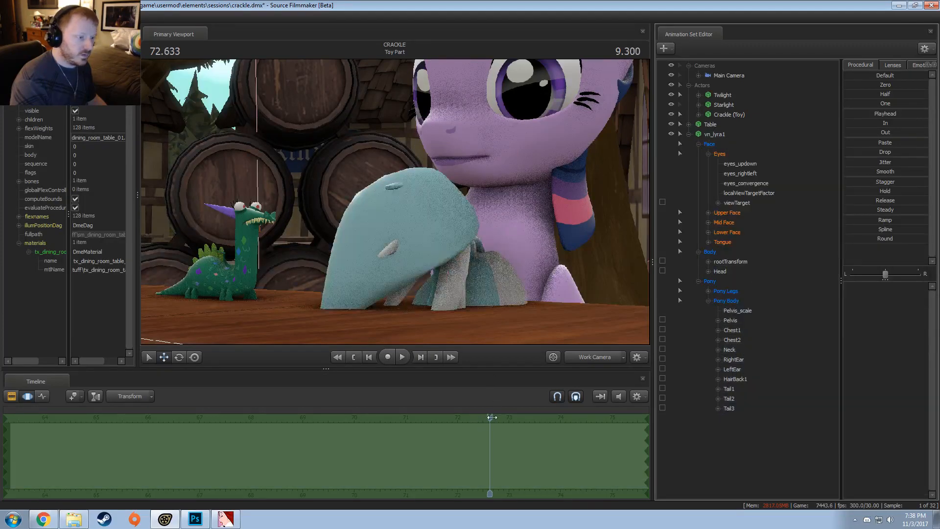
# Scrub back to 68.433 to check how Lyra's model behaves earlier in the shot
pyautogui.moveTo(492, 417); pyautogui.dragTo(274, 443)
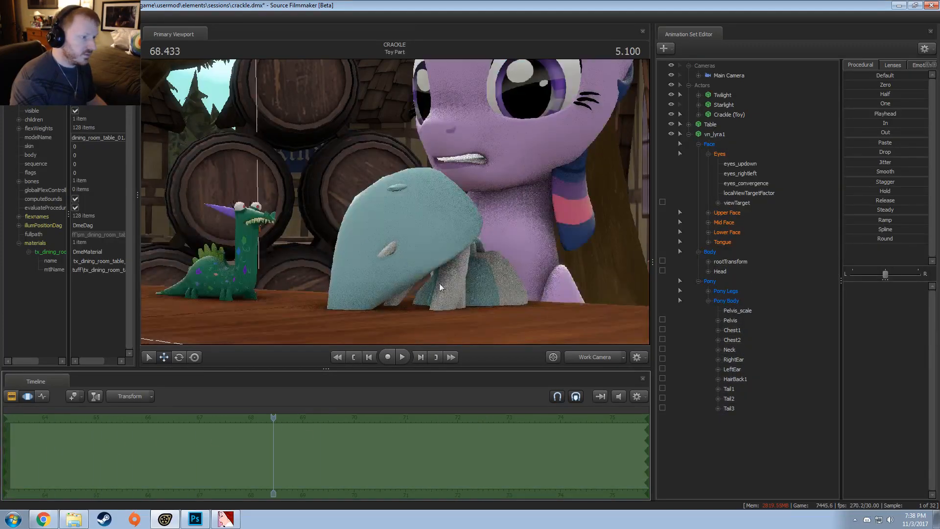
pyautogui.click(732, 135)
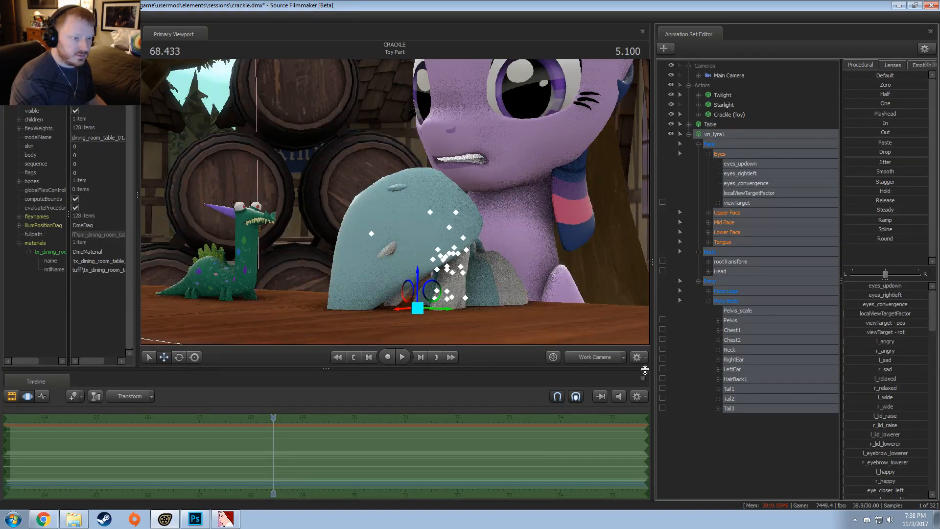
pyautogui.click(755, 442)
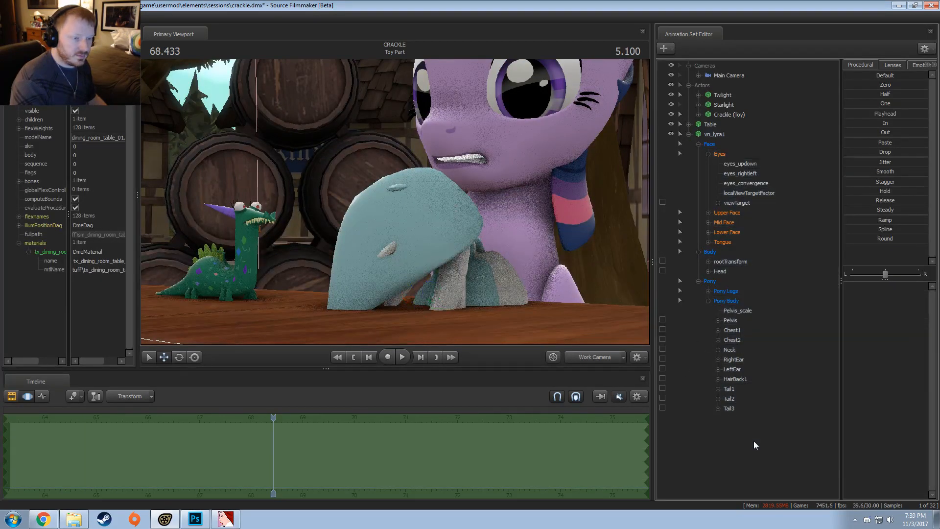
# Shrink Lyra from full size back to toy size with Pelvis_scale, and play the shot to check her mesh
pyautogui.click(735, 311)
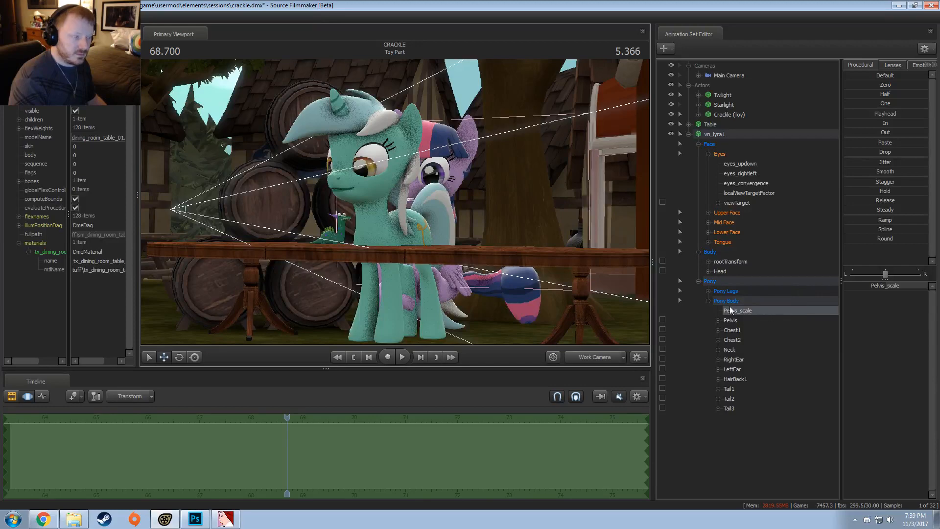
pyautogui.moveTo(395, 202); pyautogui.dragTo(368, 189)
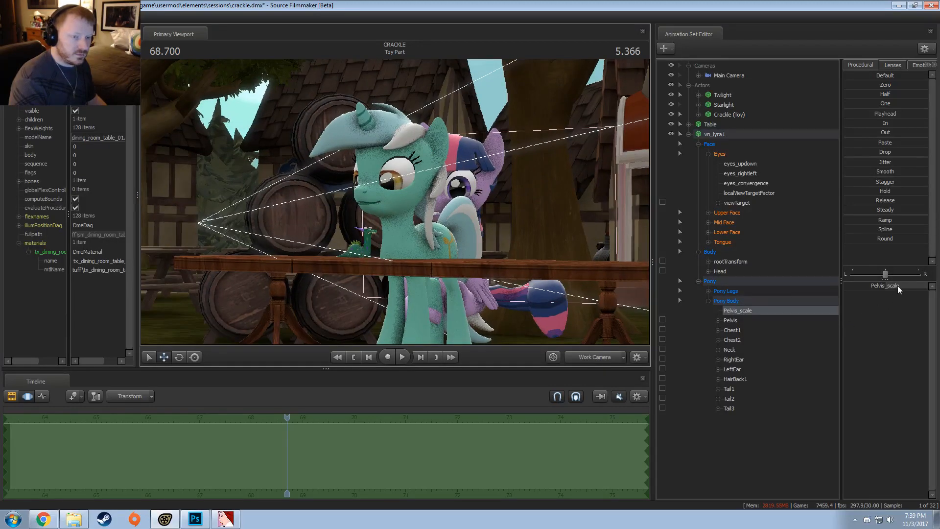
pyautogui.moveTo(906, 288); pyautogui.dragTo(860, 286)
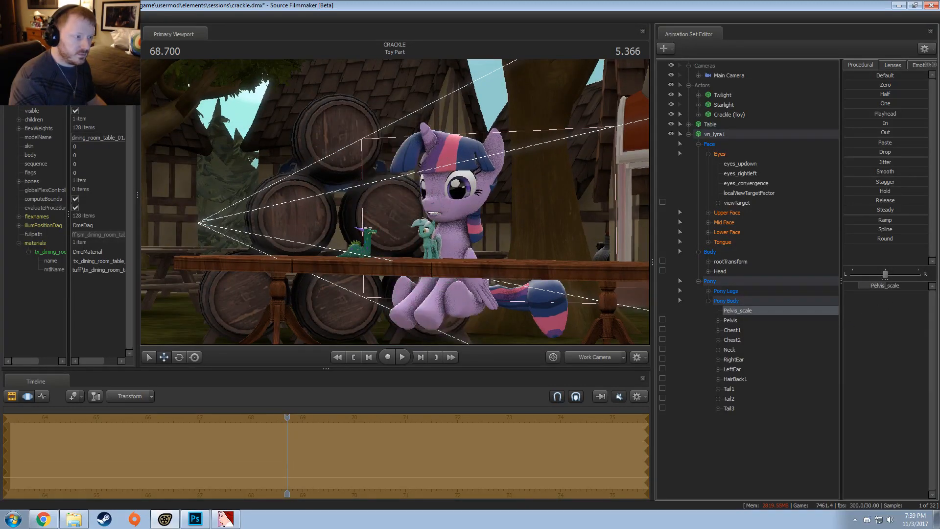
pyautogui.scroll(10, 396, 208)
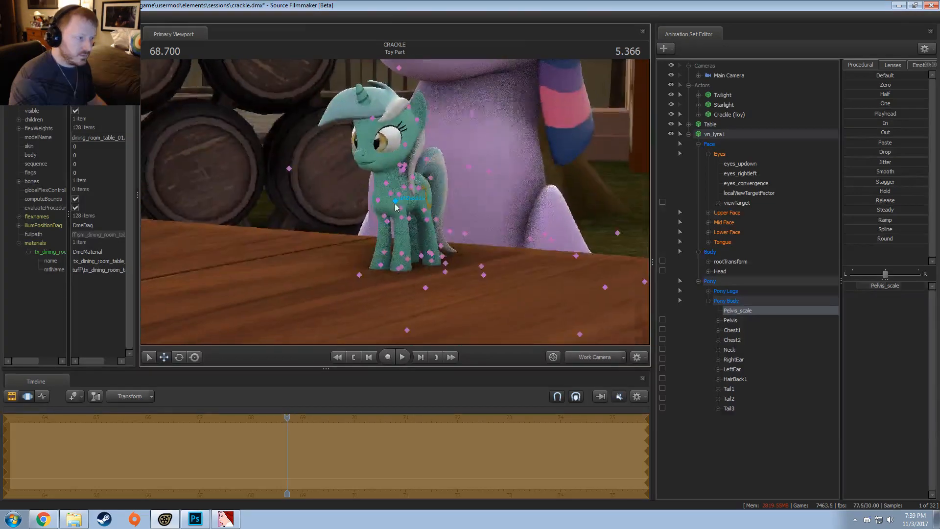
pyautogui.press('space')
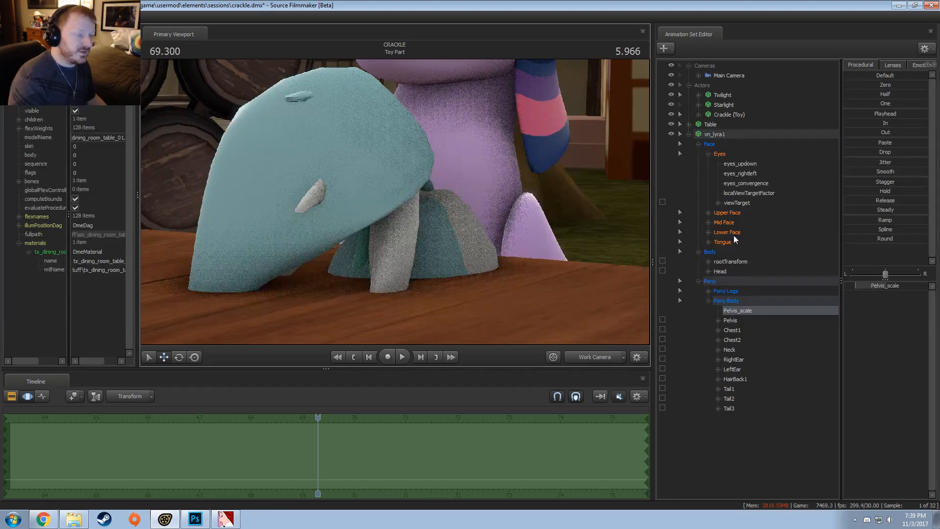
# Undo the last change, return Lyra to full size by setting her Pelvis_scale to 1, and play the shot briefly
pyautogui.hotkey('ctrl', 'z')
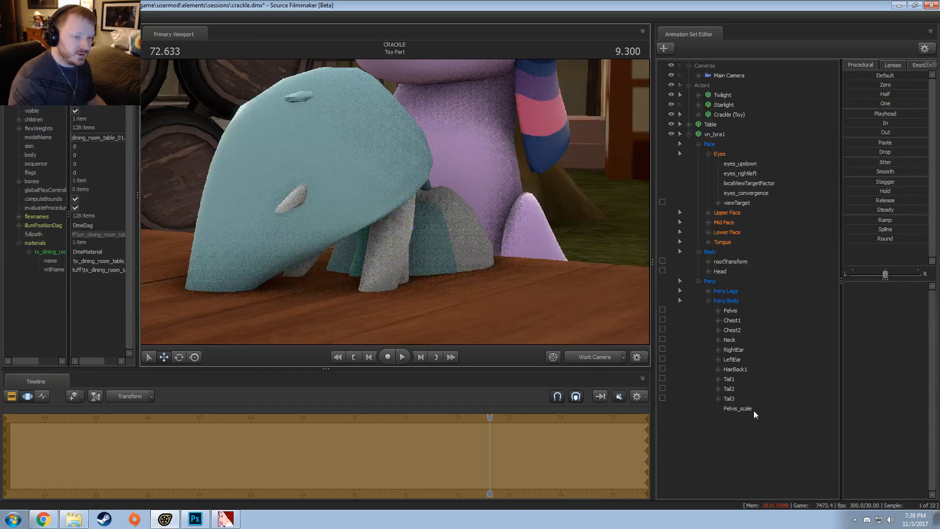
pyautogui.click(740, 408)
pyautogui.doubleClick(885, 286)
pyautogui.moveTo(885, 286); pyautogui.dragTo(794, 284)
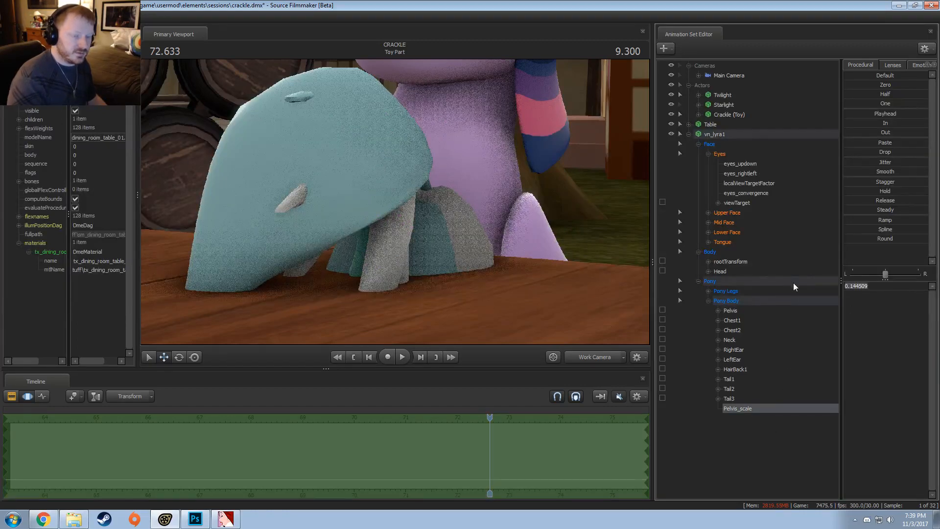
pyautogui.write('1')
pyautogui.press('Return')
pyautogui.press('space')
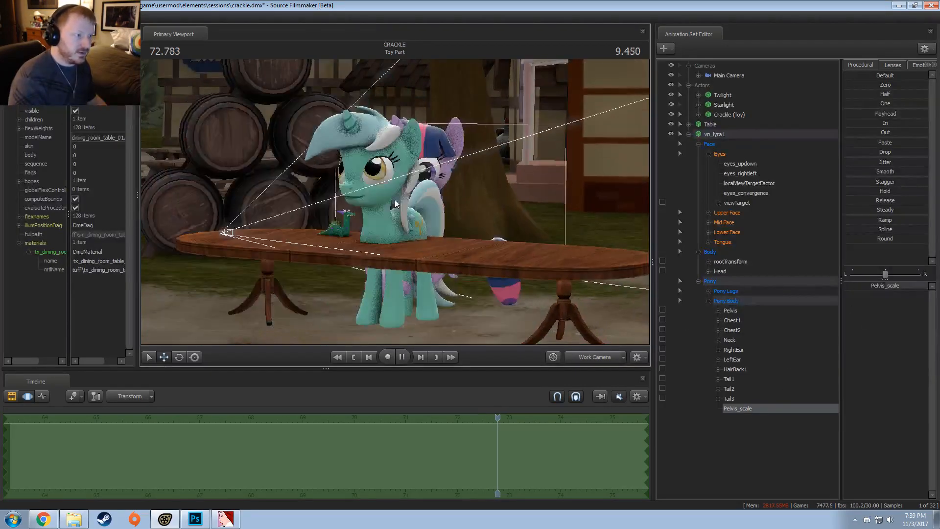
pyautogui.press('space')
# Bake the procedural bones of vn_lyra1 while she is at full size
pyautogui.click(735, 134)
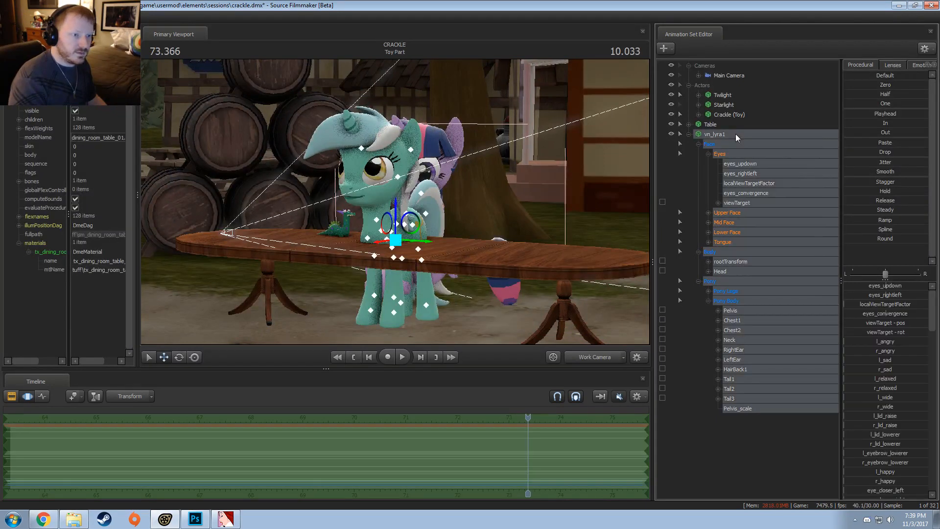
pyautogui.rightClick(735, 134)
pyautogui.moveTo(769, 228)
pyautogui.click(857, 240)
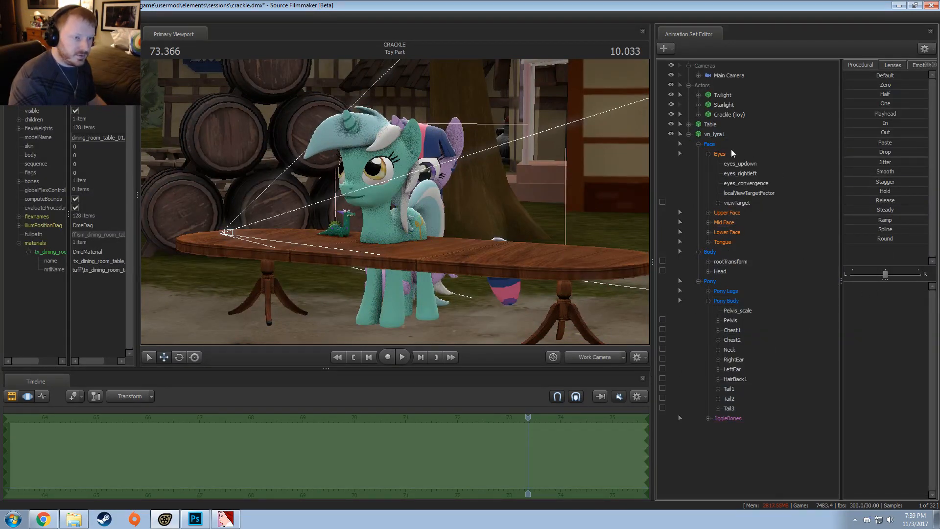
# Set Lyra's Pelvis_scale to 0.3, and reduce it further to bring her down to toy size on the tabletop
pyautogui.click(741, 311)
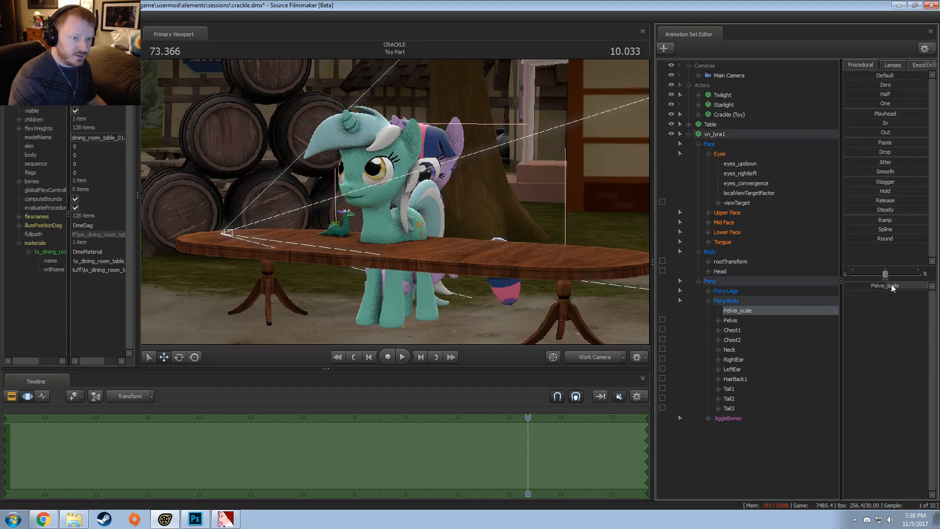
pyautogui.write('0.3')
pyautogui.press('Return')
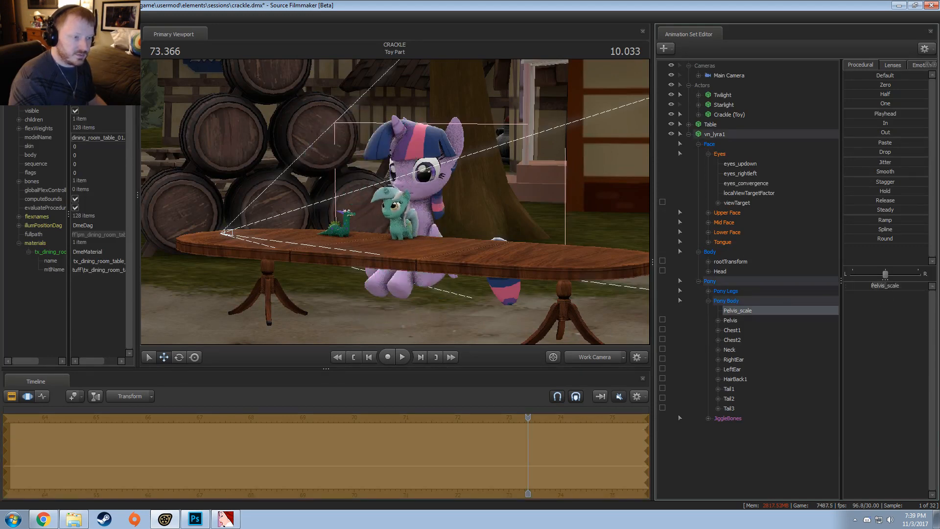
pyautogui.press('w')
pyautogui.moveTo(457, 171)
pyautogui.mouseDown()
pyautogui.moveTo(457, 152)
pyautogui.moveTo(460, 172)
pyautogui.mouseUp()
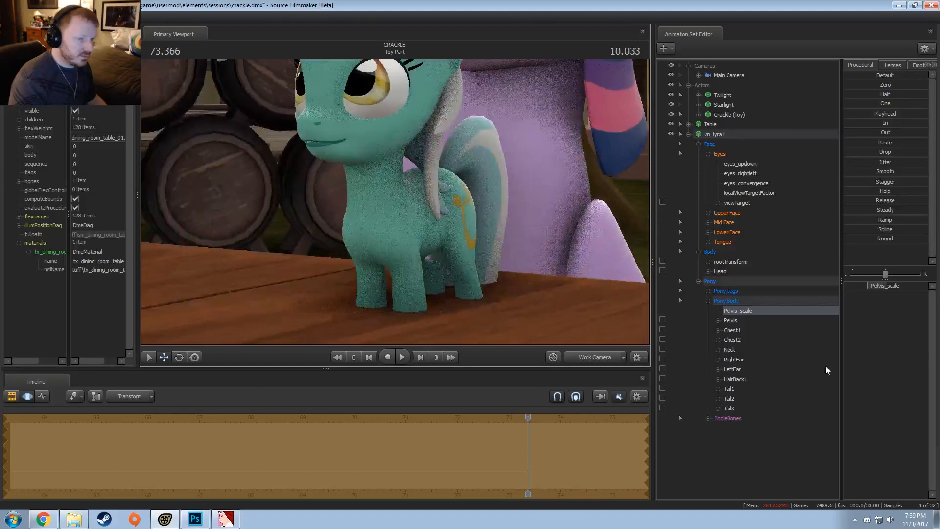
pyautogui.moveTo(886, 294); pyautogui.dragTo(874, 291)
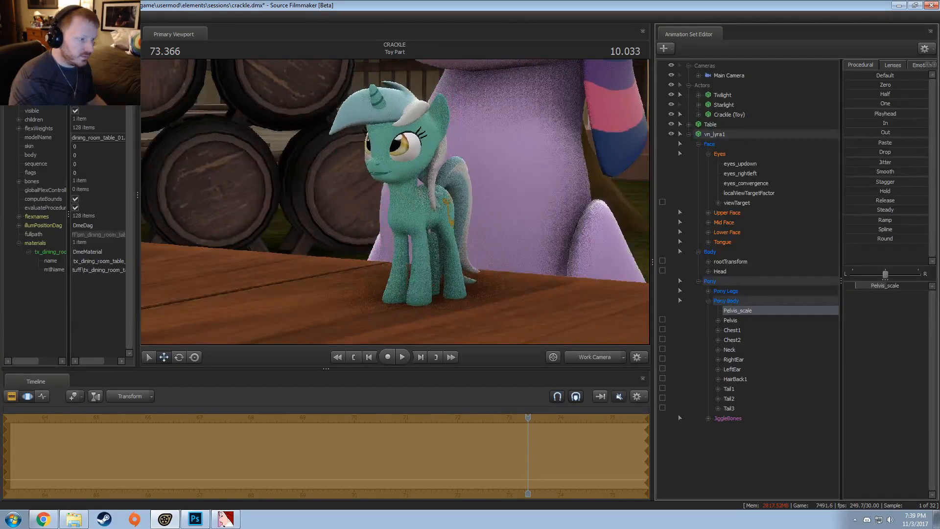
# Scrub to 73.700 and check toy-sized Lyra's mesh and her size beside Crackle on the table
pyautogui.moveTo(539, 265); pyautogui.dragTo(539, 318)
pyautogui.press('w')
pyautogui.moveTo(391, 255); pyautogui.dragTo(390, 223)
pyautogui.moveTo(528, 417); pyautogui.dragTo(545, 417)
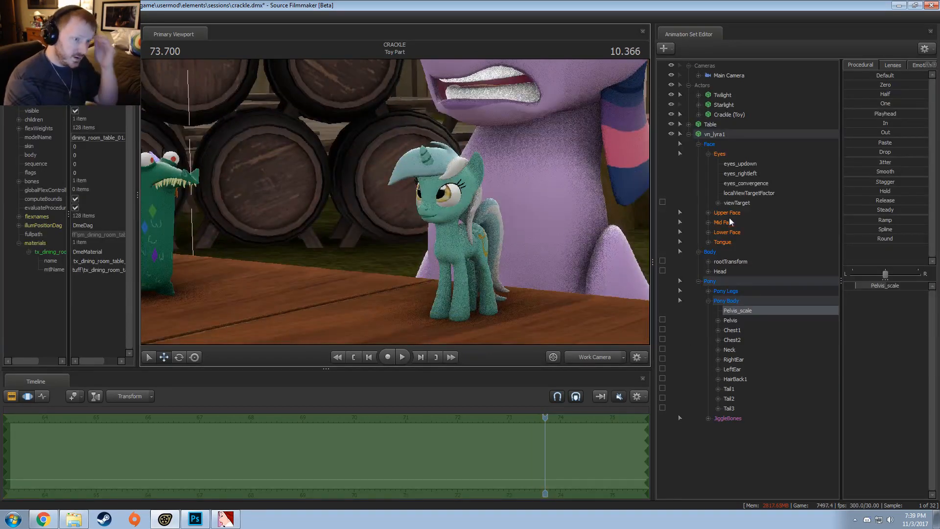
# Bring Lyra's viewTarget down from above the scene to just in front of her, over the tabletop near Crackle
pyautogui.click(732, 205)
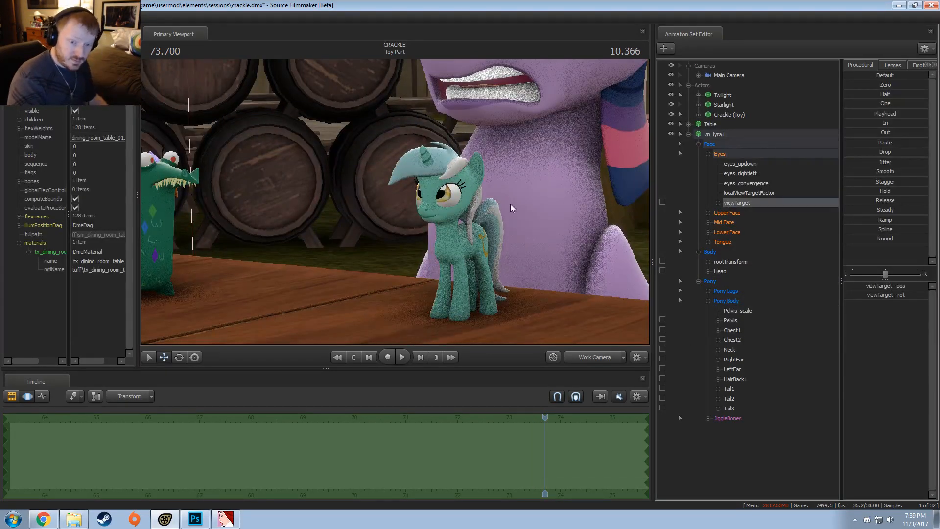
pyautogui.moveTo(486, 230); pyautogui.dragTo(395, 203)
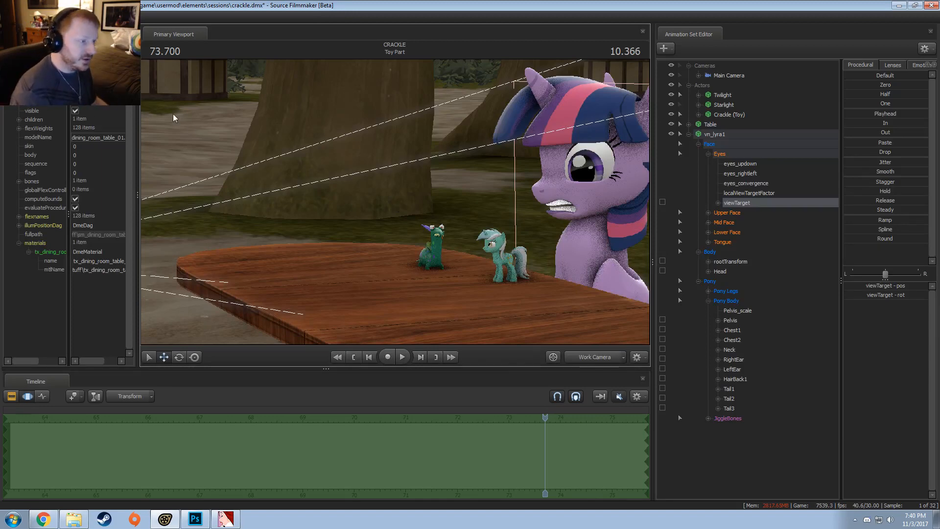
pyautogui.moveTo(394, 202)
pyautogui.mouseDown()
pyautogui.moveTo(580, 227)
pyautogui.moveTo(527, 242)
pyautogui.moveTo(353, 215)
pyautogui.moveTo(393, 202)
pyautogui.mouseUp()
pyautogui.press('w')
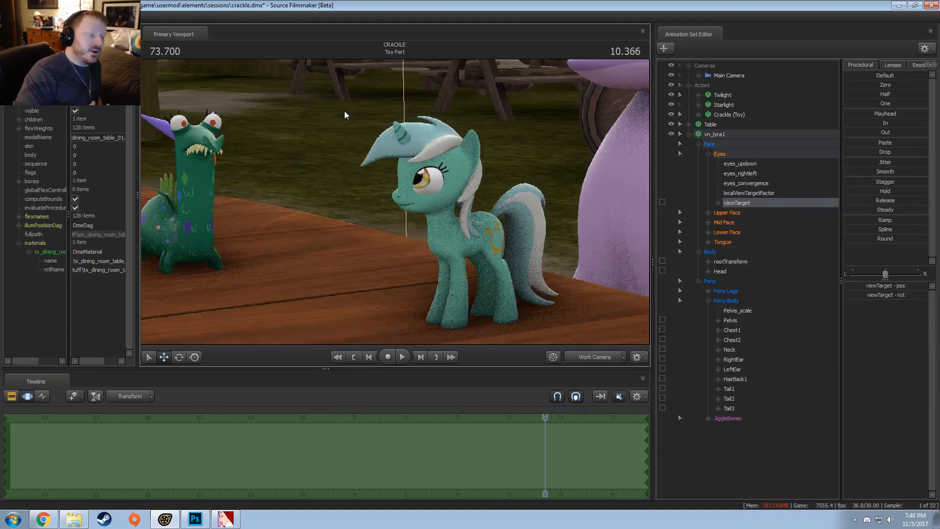
pyautogui.moveTo(344, 111); pyautogui.dragTo(411, 198)
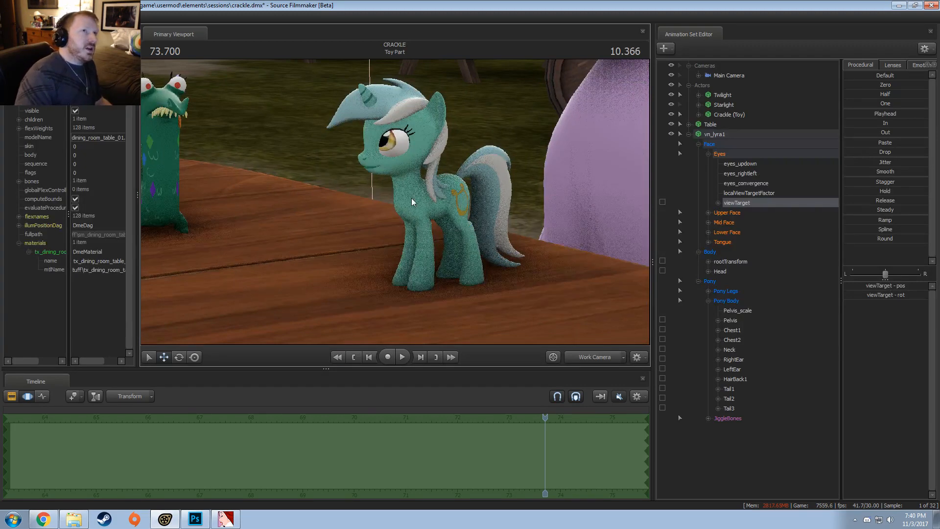
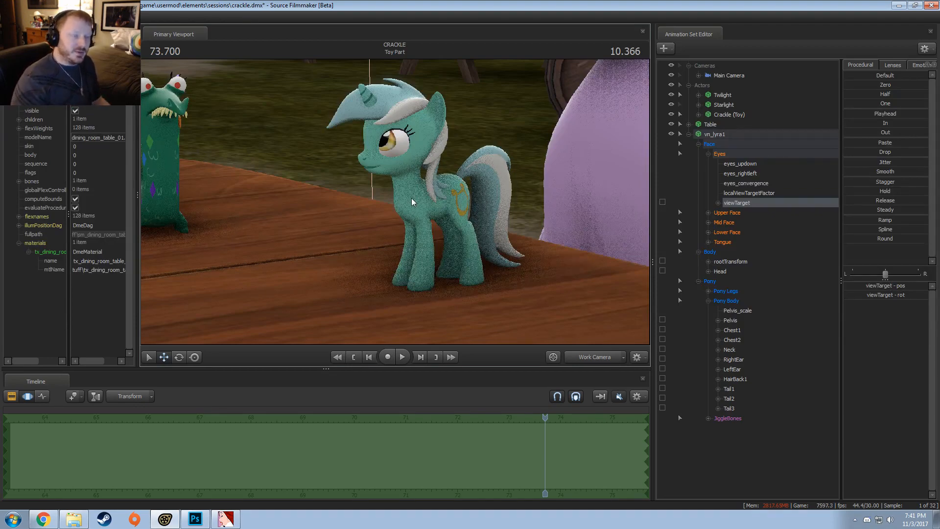
pyautogui.keyDown('alt'); pyautogui.moveTo(396, 189); pyautogui.dragTo(534, 206); pyautogui.keyUp('alt')
pyautogui.press('F2')
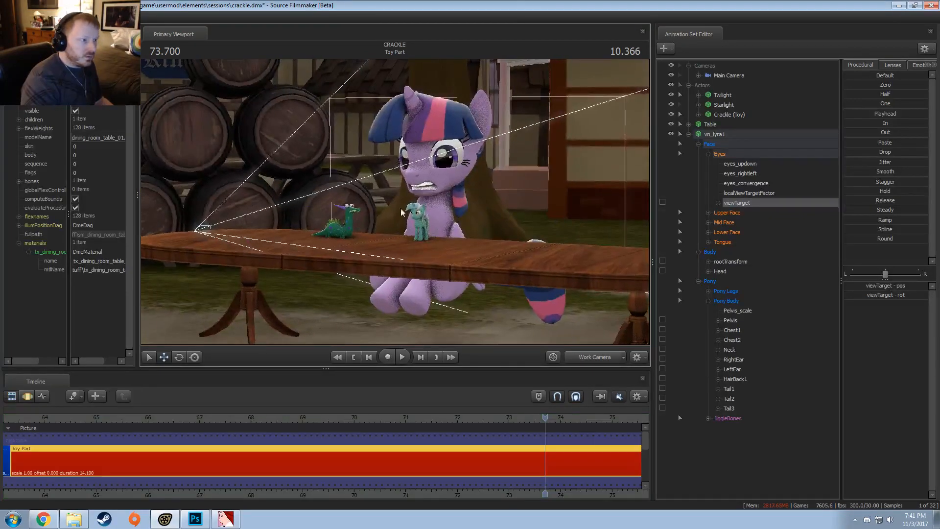
pyautogui.press('F3')
pyautogui.moveTo(395, 245); pyautogui.dragTo(392, 226)
pyautogui.press('F2')
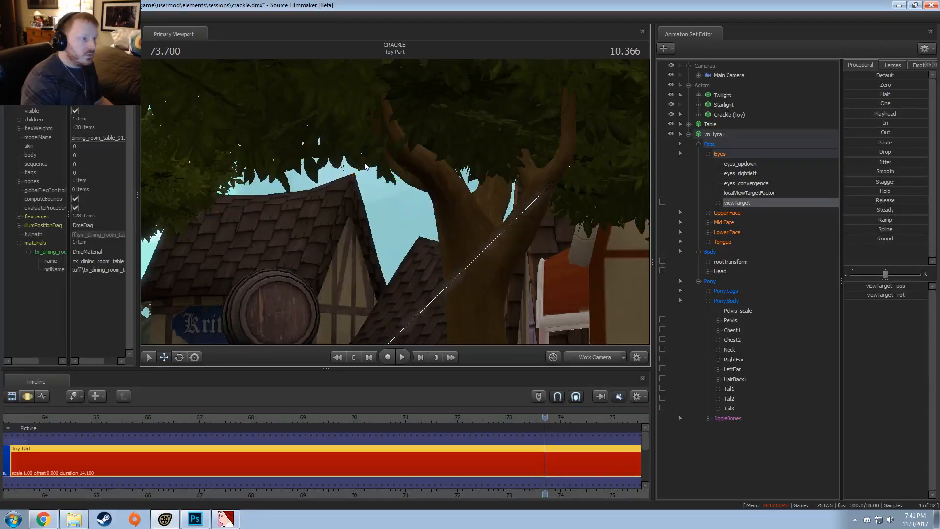
pyautogui.press('F3')
pyautogui.moveTo(372, 179); pyautogui.dragTo(389, 131)
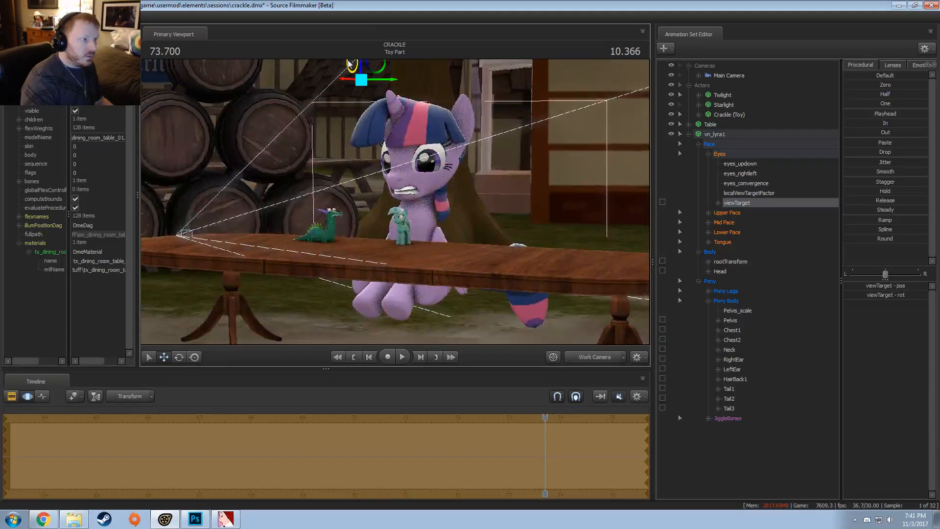
pyautogui.moveTo(440, 220); pyautogui.dragTo(382, 160)
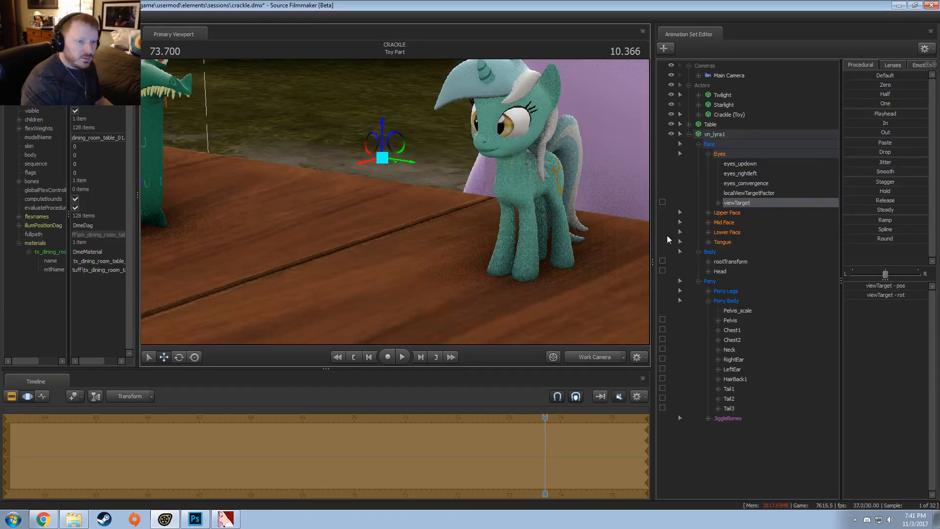
# Lower Lyra's eyes_convergence to uncross her eyes, checking her face from the front
pyautogui.keyDown('alt'); pyautogui.moveTo(395, 201); pyautogui.dragTo(591, 272); pyautogui.keyUp('alt')
pyautogui.click(730, 185)
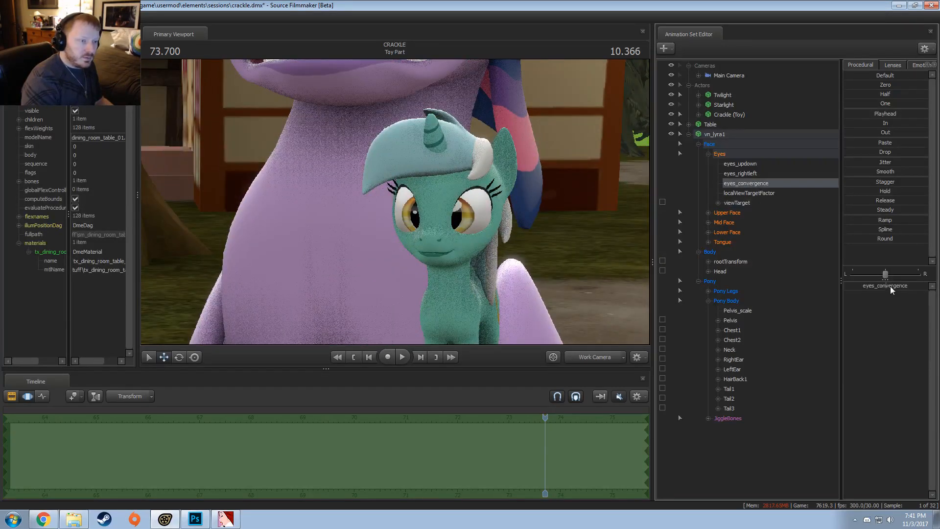
pyautogui.moveTo(892, 290); pyautogui.dragTo(868, 287)
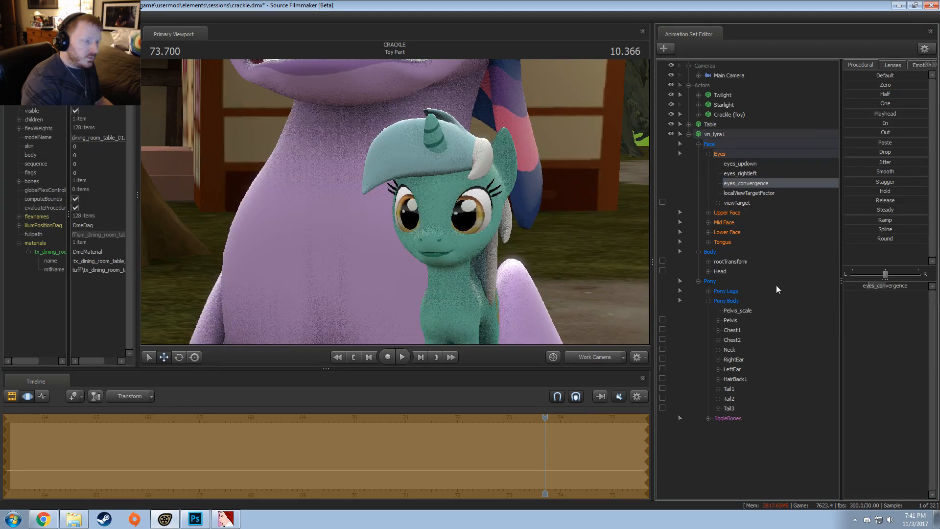
pyautogui.moveTo(457, 243); pyautogui.dragTo(353, 225)
pyautogui.press('s')
pyautogui.moveTo(457, 211); pyautogui.dragTo(553, 236)
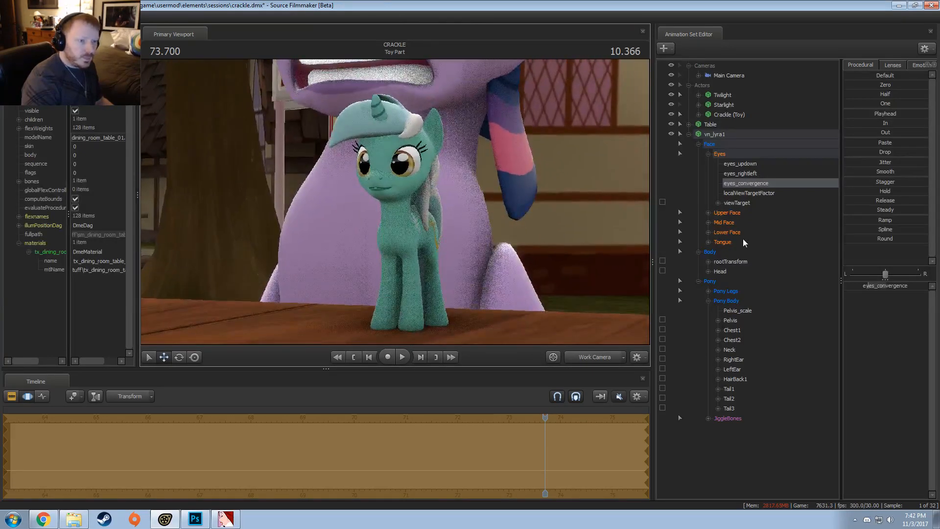
# Try locking Lyra's viewTarget to her Head, and ready the Head for rotation
pyautogui.click(737, 203)
pyautogui.click(724, 271)
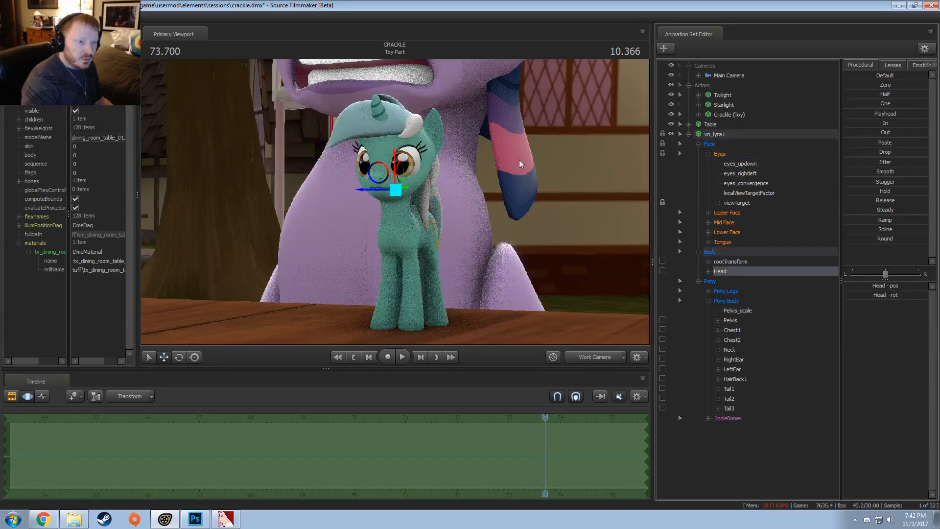
pyautogui.moveTo(519, 164); pyautogui.dragTo(392, 194)
pyautogui.press('e')
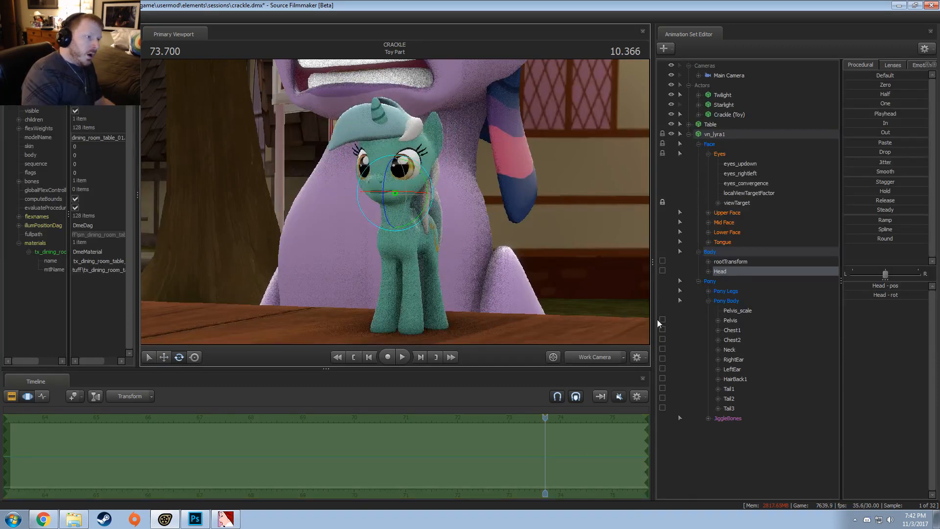
# Try raising localViewTargetFactor, changing eyes_convergence and moving the viewTarget for Lyra's eyes, and undo these changes
pyautogui.click(728, 156)
pyautogui.moveTo(857, 313); pyautogui.dragTo(927, 313)
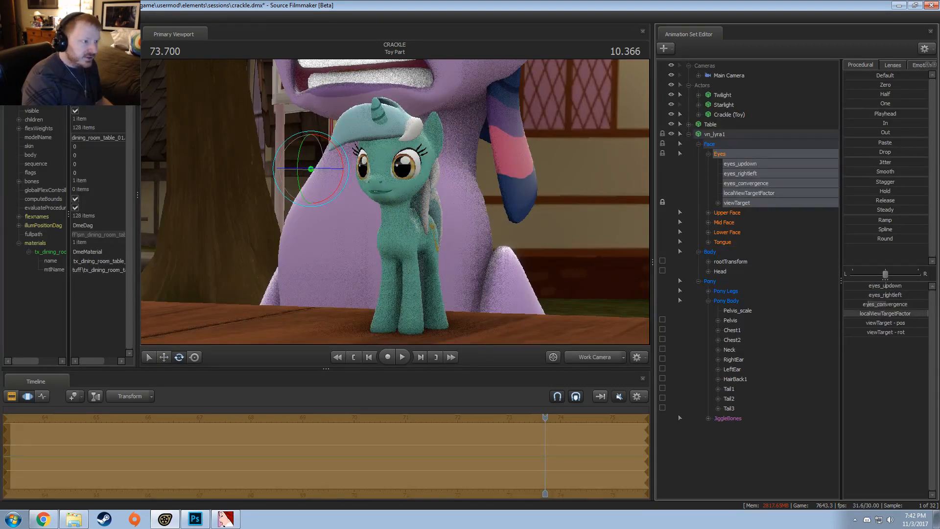
pyautogui.moveTo(868, 304); pyautogui.dragTo(888, 305)
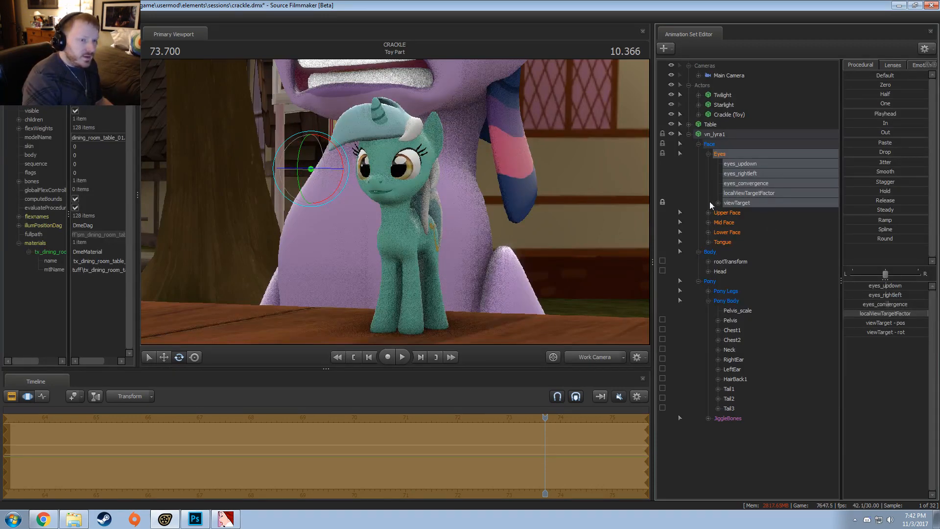
pyautogui.press('w')
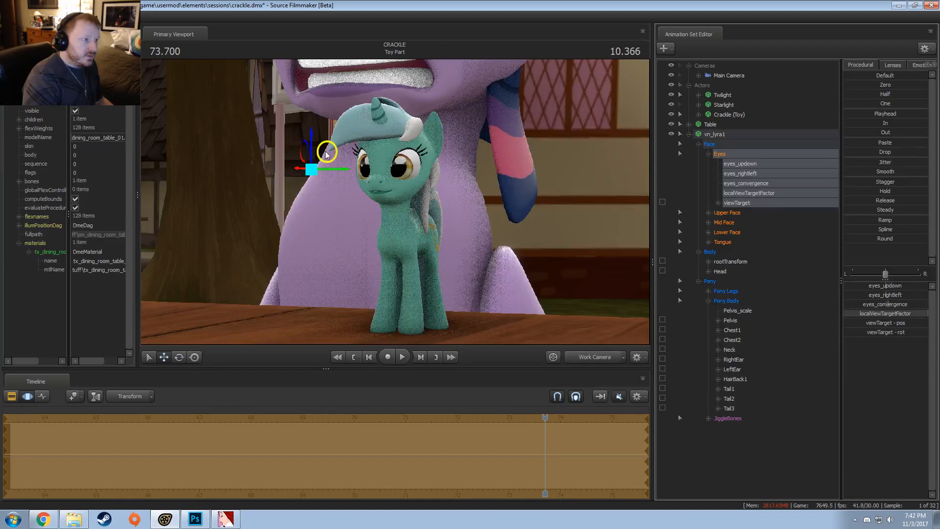
pyautogui.moveTo(327, 154); pyautogui.dragTo(208, 264)
pyautogui.hotkey('ctrl', 'z')
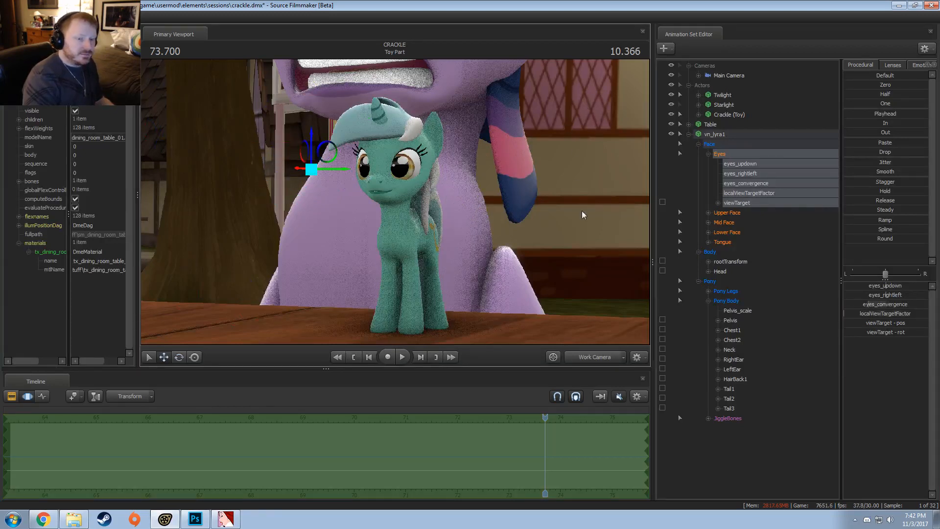
# Try localViewTargetFactor on its own, play to 73.900, and test turning Lyra's Head to see how her eyes follow
pyautogui.click(749, 193)
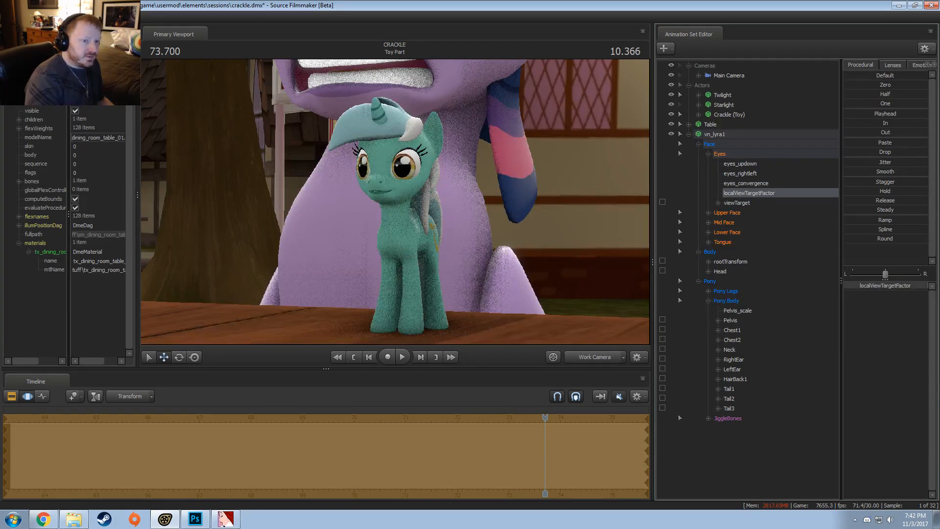
pyautogui.press('space')
pyautogui.press('space')
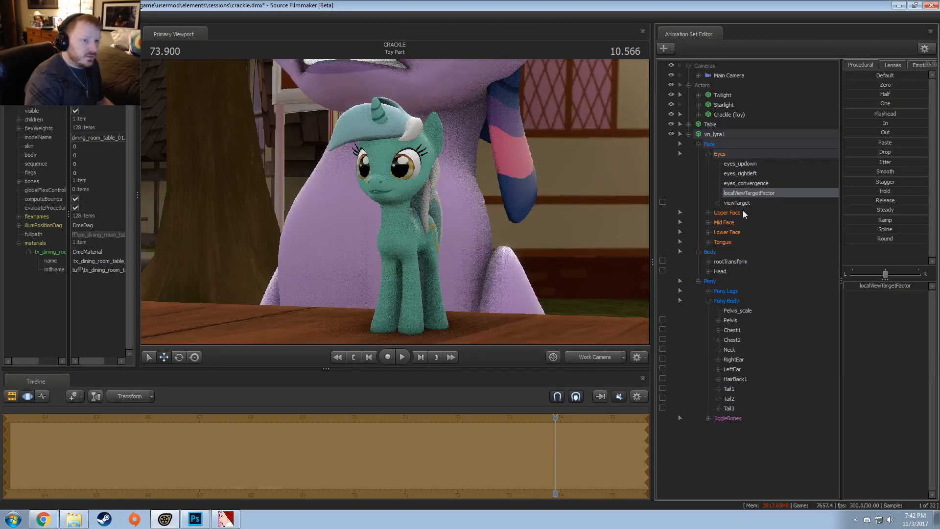
pyautogui.click(721, 271)
pyautogui.press('e')
pyautogui.moveTo(396, 177)
pyautogui.mouseDown()
pyautogui.moveTo(420, 183)
pyautogui.moveTo(383, 180)
pyautogui.moveTo(416, 183)
pyautogui.moveTo(407, 185)
pyautogui.mouseUp()
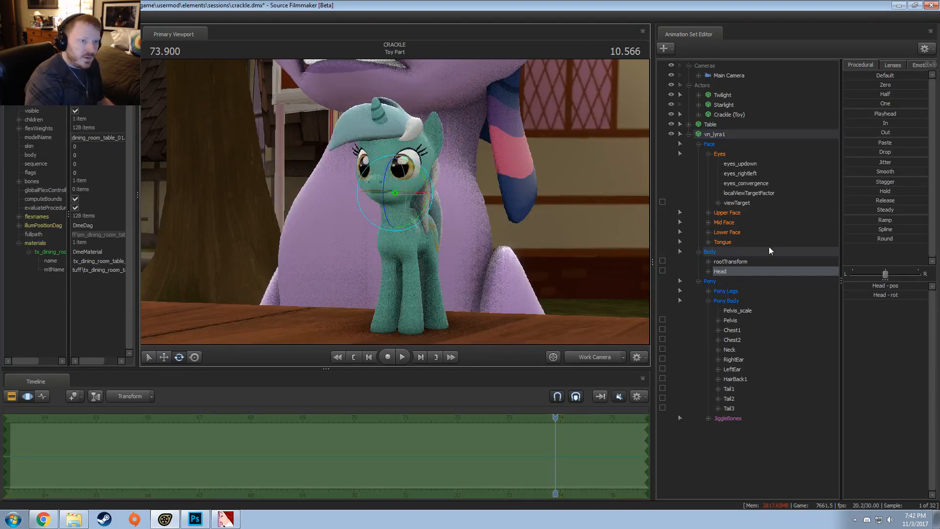
pyautogui.click(744, 205)
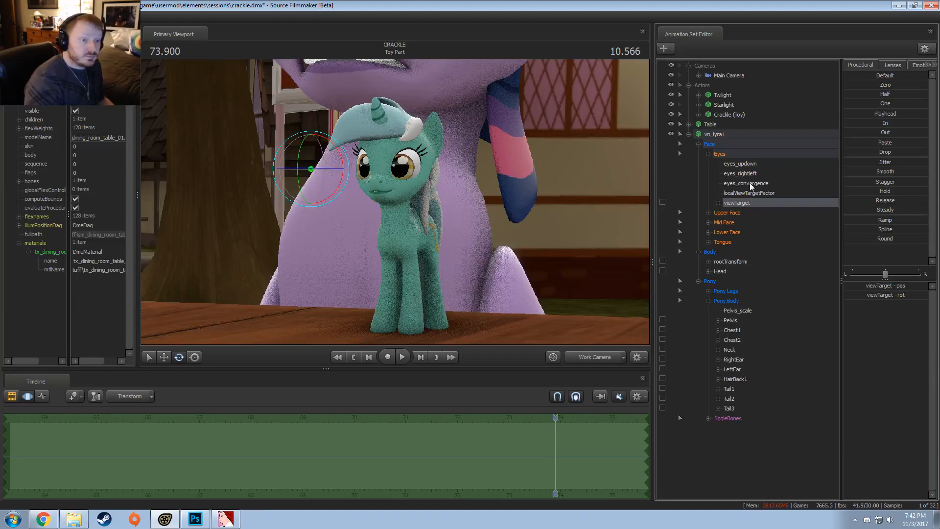
pyautogui.click(734, 153)
pyautogui.moveTo(645, 201); pyautogui.dragTo(527, 189)
# Move Lyra's Pelvis forward along the table so her body stands over her root control
pyautogui.click(723, 136)
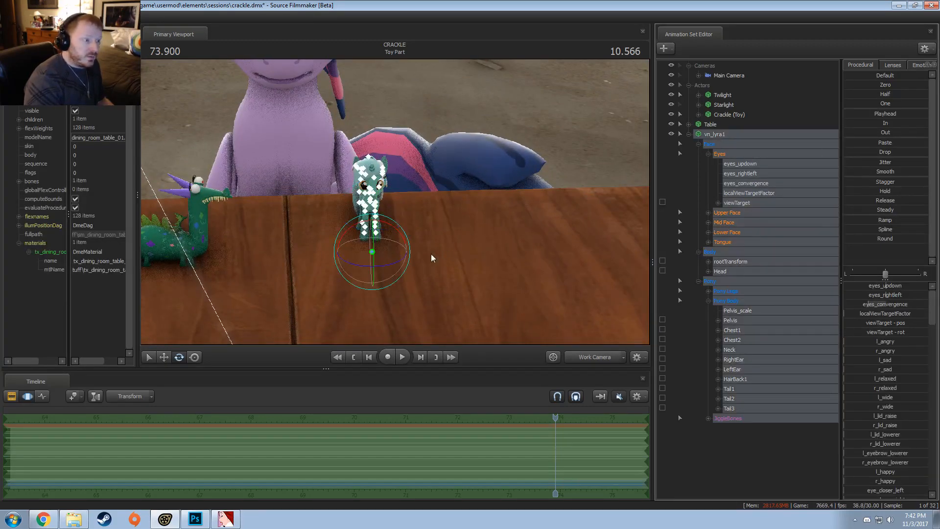
pyautogui.moveTo(396, 267); pyautogui.dragTo(551, 289)
pyautogui.moveTo(396, 206)
pyautogui.mouseDown(button='right')
pyautogui.moveTo(397, 187)
pyautogui.moveTo(397, 206)
pyautogui.mouseUp(button='right')
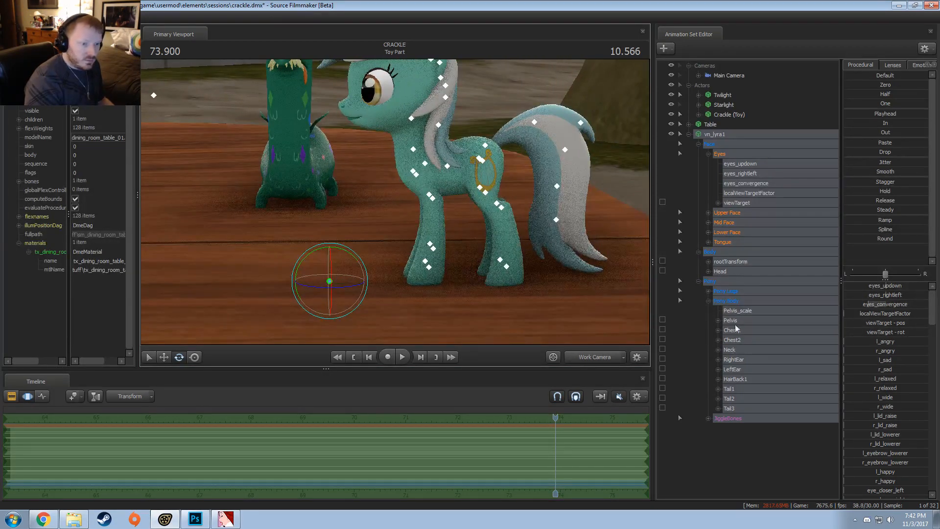
pyautogui.press('w')
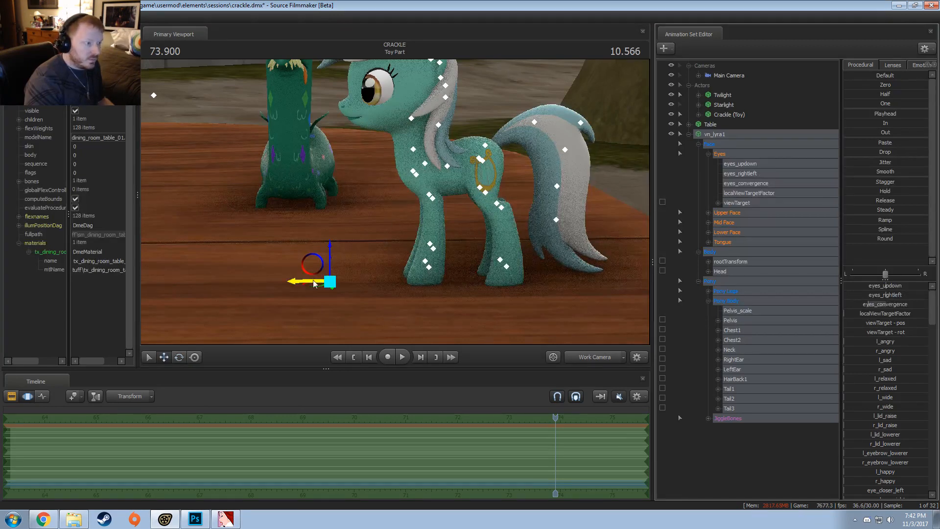
pyautogui.moveTo(314, 284); pyautogui.dragTo(313, 284)
pyautogui.click(743, 320)
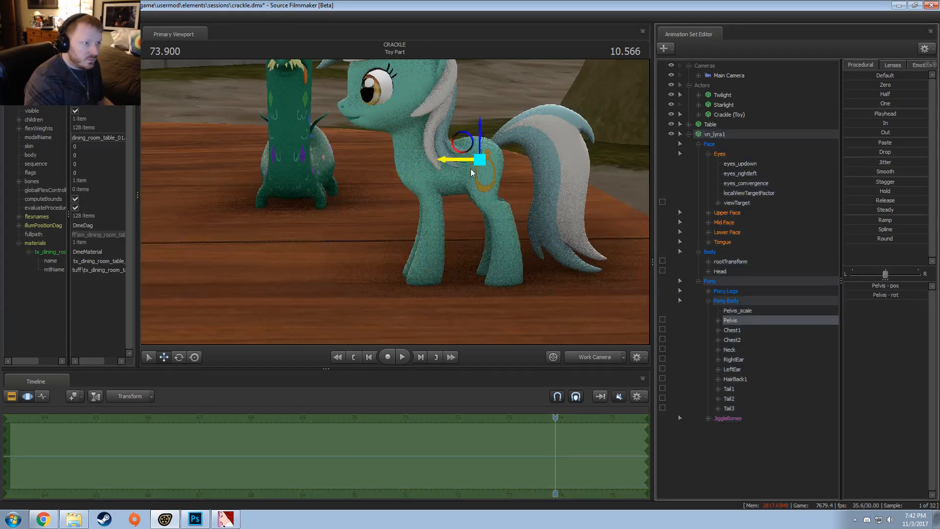
pyautogui.moveTo(473, 172); pyautogui.dragTo(742, 390)
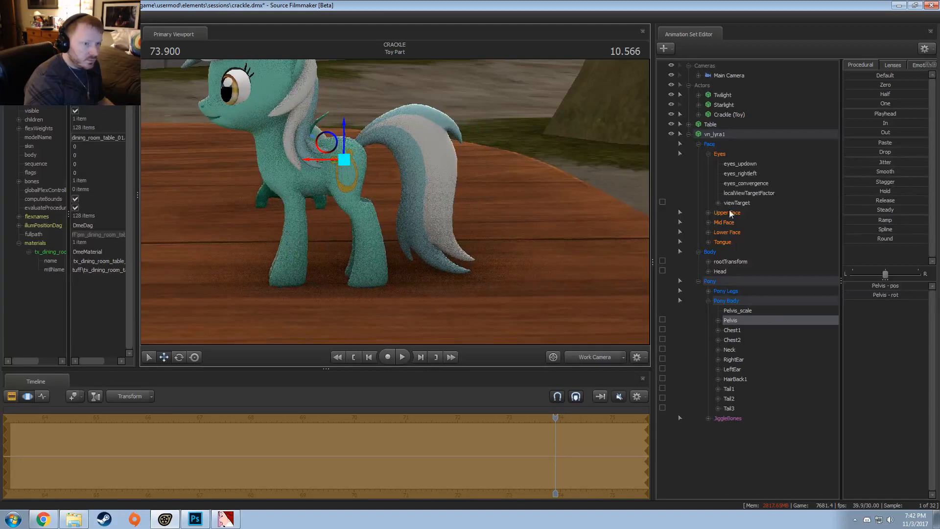
pyautogui.click(741, 262)
pyautogui.click(739, 319)
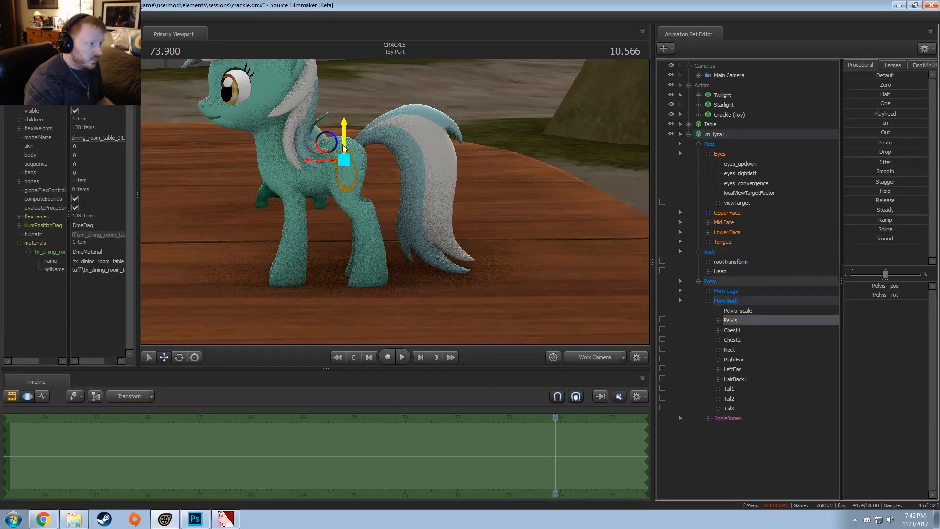
pyautogui.moveTo(622, 251); pyautogui.dragTo(871, 382)
# Turn the whole Lyra model to face Crackle and reposition her opposite him on the table
pyautogui.click(715, 134)
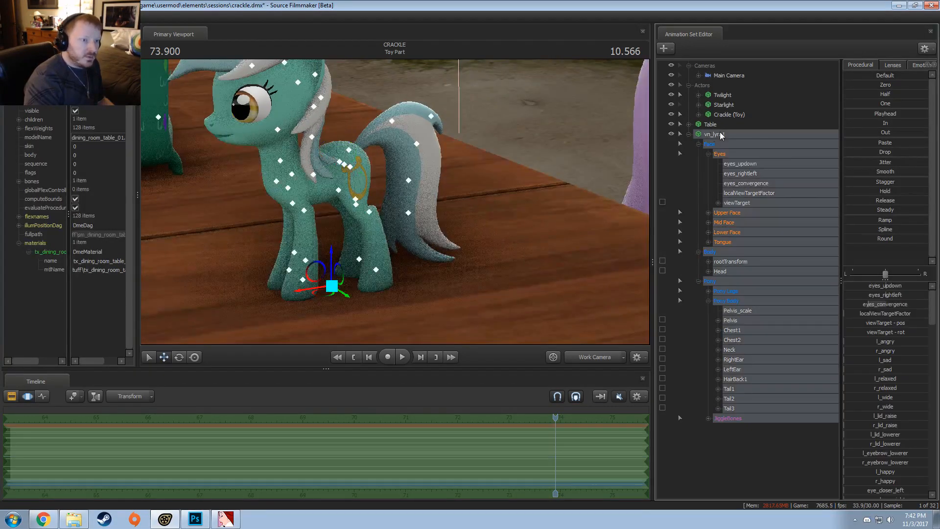
pyautogui.moveTo(372, 274); pyautogui.dragTo(389, 221)
pyautogui.hotkey('ctrl', 'z')
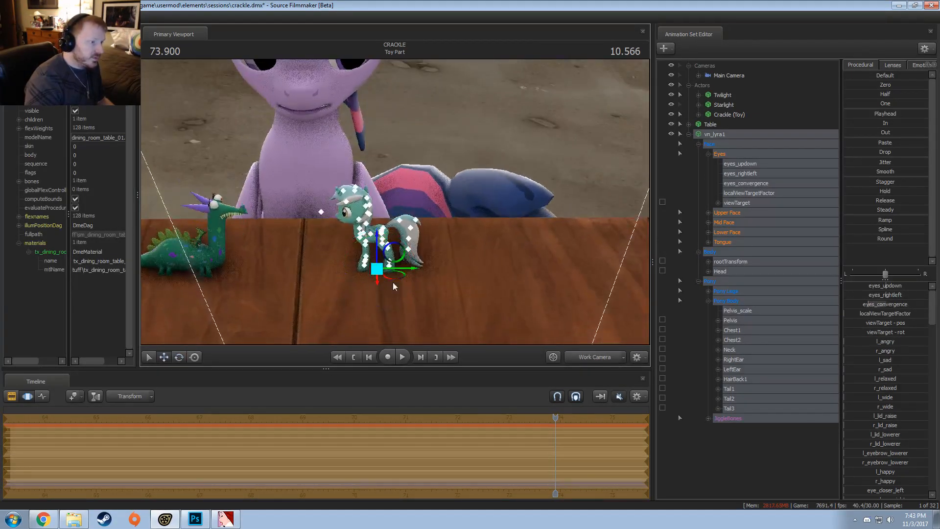
pyautogui.moveTo(377, 264); pyautogui.dragTo(358, 314)
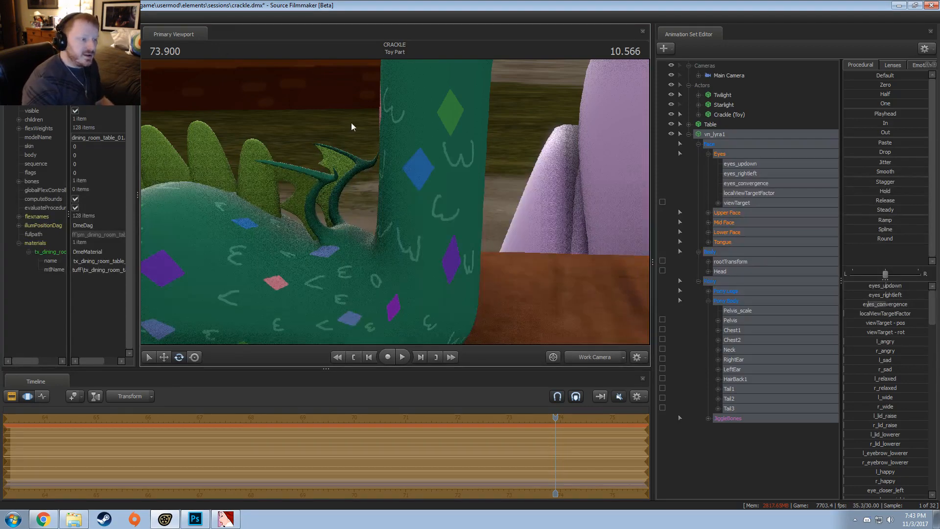
pyautogui.moveTo(351, 126); pyautogui.dragTo(395, 201)
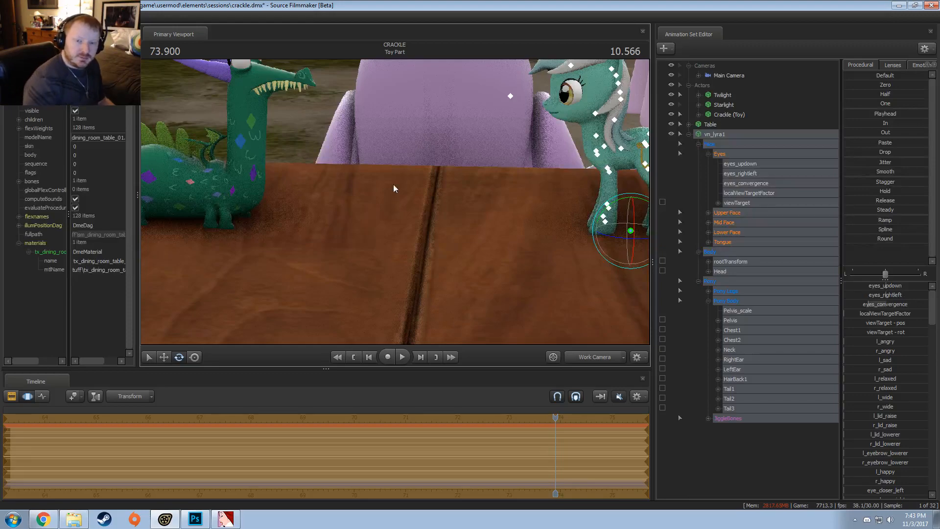
pyautogui.moveTo(461, 266); pyautogui.dragTo(487, 231)
# Play the shot briefly and move the playhead to 73.733
pyautogui.press('space')
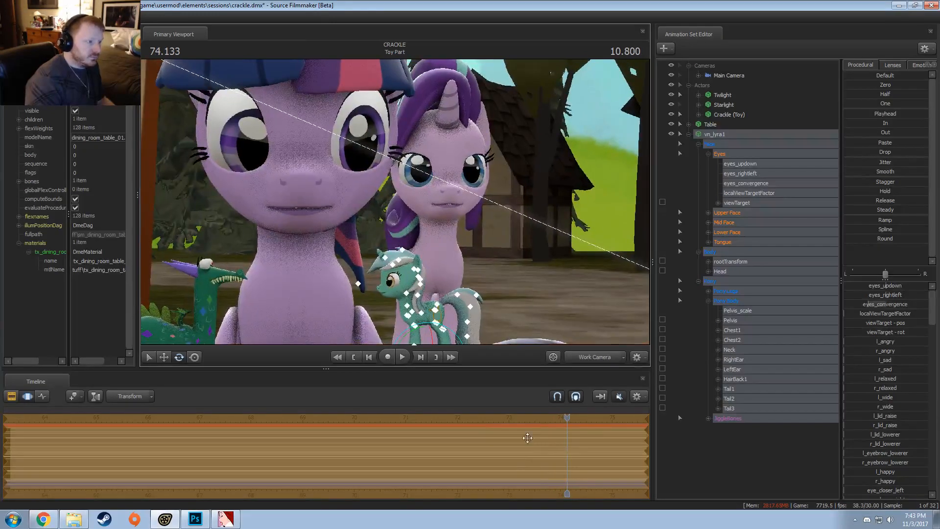
pyautogui.moveTo(566, 418); pyautogui.dragTo(449, 419)
pyautogui.moveTo(516, 433); pyautogui.dragTo(546, 443)
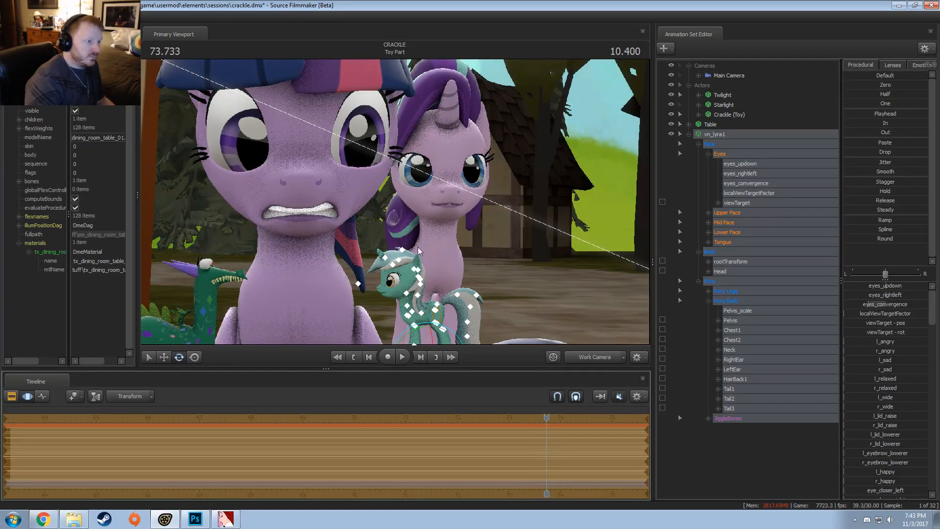
# Try raising Twilight's left front leg by rotating her LeftShoulder, and undo the changes
pyautogui.moveTo(417, 248); pyautogui.dragTo(399, 299)
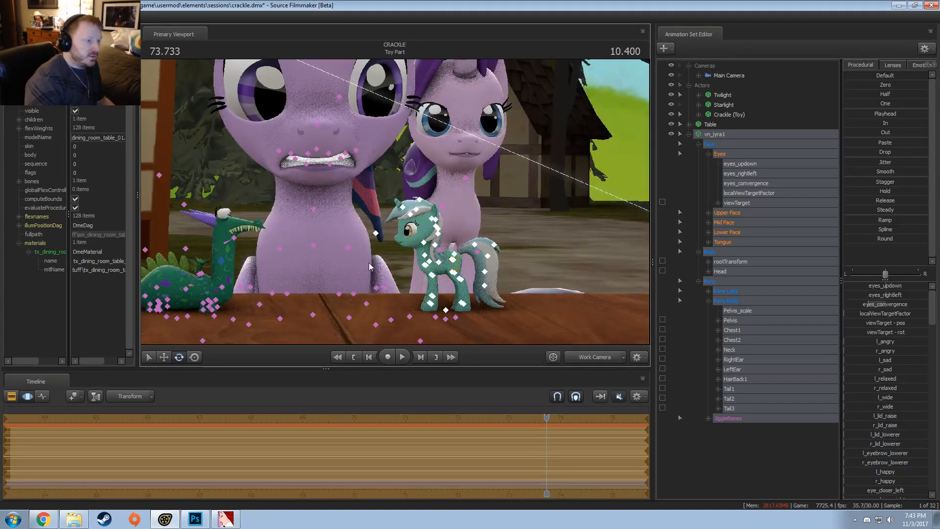
pyautogui.click(349, 245)
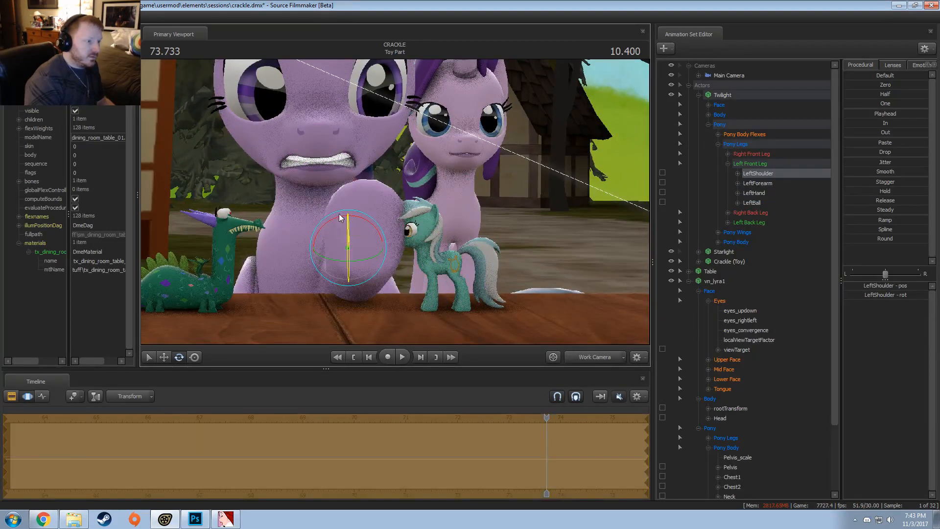
pyautogui.moveTo(351, 245); pyautogui.dragTo(449, 268)
pyautogui.moveTo(481, 200); pyautogui.dragTo(398, 204)
pyautogui.hotkey('ctrl', 'z')
pyautogui.hotkey('ctrl', 'z')
pyautogui.hotkey('ctrl', 'z')
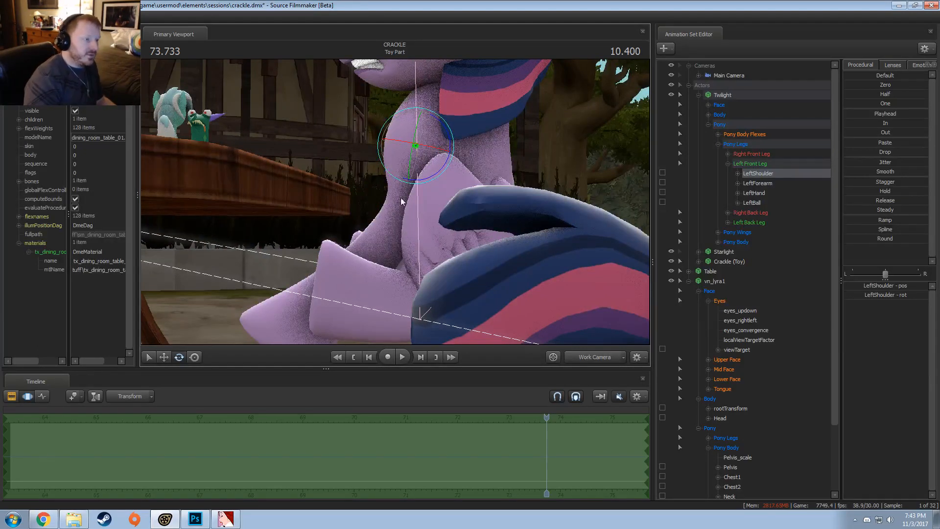
# Change the rotation mode and rotate Twilight's RightThigh and LeftThigh together
pyautogui.keyDown('alt'); pyautogui.moveTo(408, 273); pyautogui.dragTo(434, 216); pyautogui.keyUp('alt')
pyautogui.press('ctrl')
pyautogui.click(457, 213)
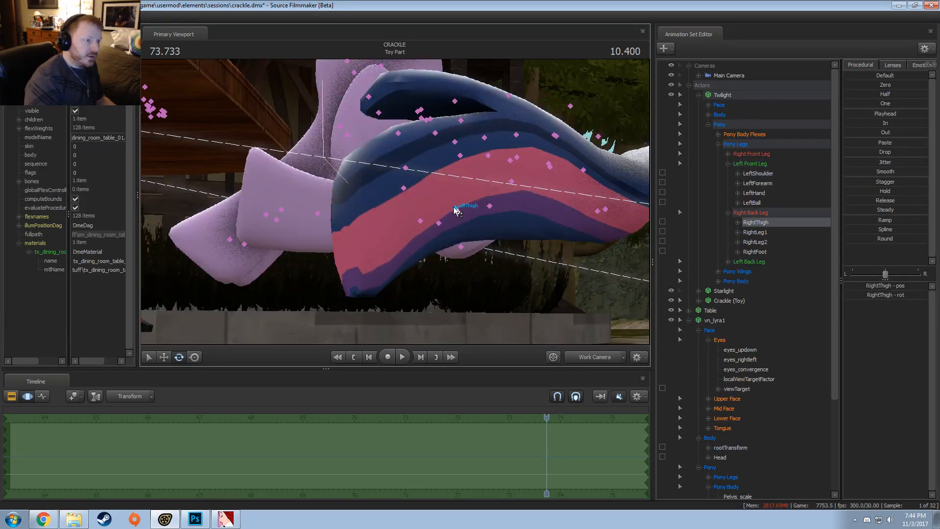
pyautogui.rightClick(456, 222)
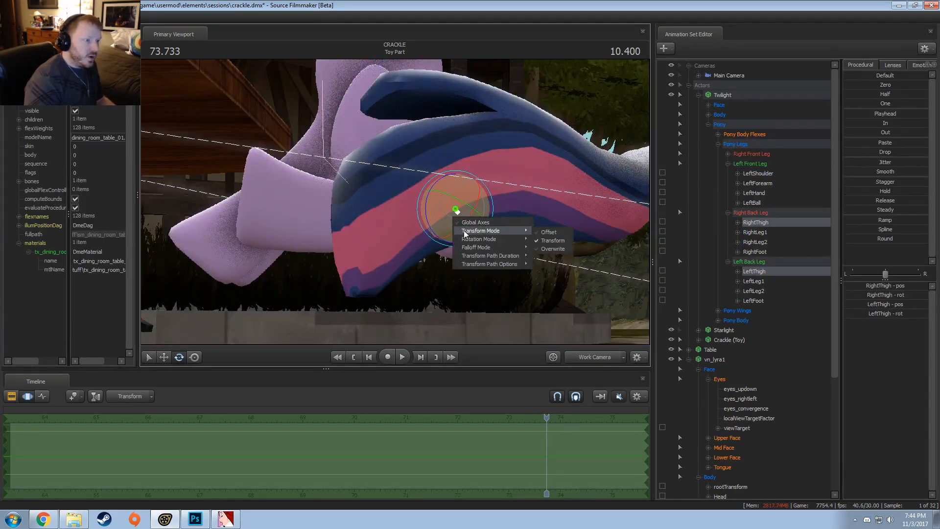
pyautogui.moveTo(474, 240)
pyautogui.click(546, 248)
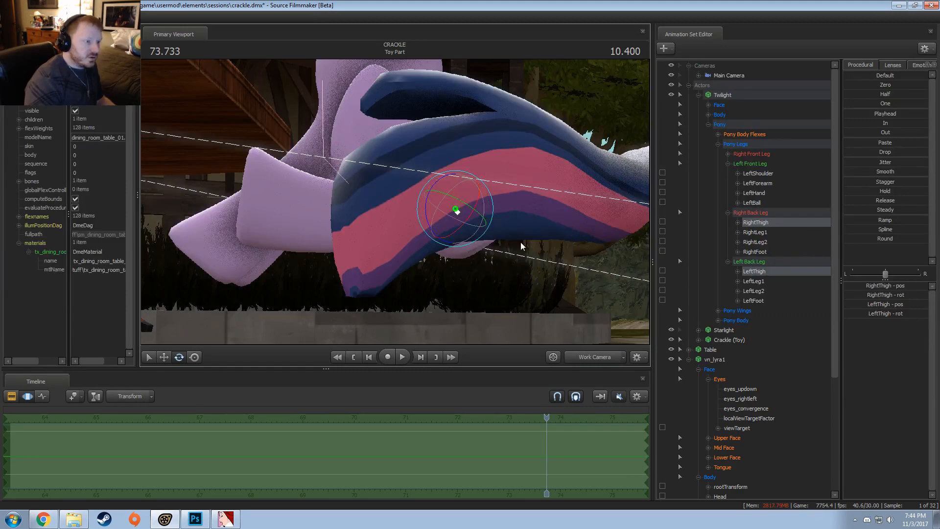
pyautogui.moveTo(427, 226); pyautogui.dragTo(431, 238)
# Rotate the Tail1 bone at the base of Twilight's tail to swing the tail aside
pyautogui.keyDown('alt'); pyautogui.moveTo(321, 195); pyautogui.dragTo(407, 167); pyautogui.keyUp('alt')
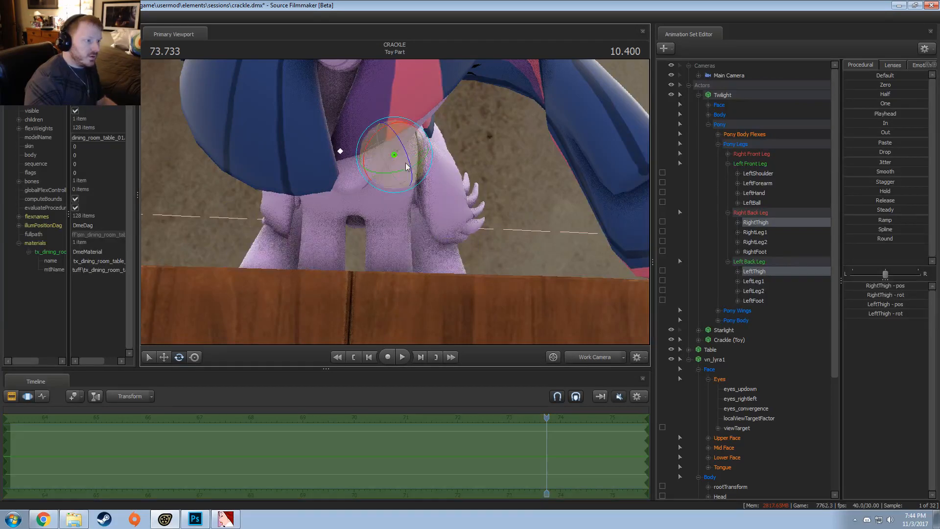
pyautogui.click(391, 148)
pyautogui.keyDown('alt'); pyautogui.moveTo(502, 162); pyautogui.dragTo(394, 209); pyautogui.keyUp('alt')
pyautogui.moveTo(349, 255); pyautogui.dragTo(523, 248)
pyautogui.press('s')
pyautogui.keyDown('ctrl'); pyautogui.click(376, 239); pyautogui.keyUp('ctrl')
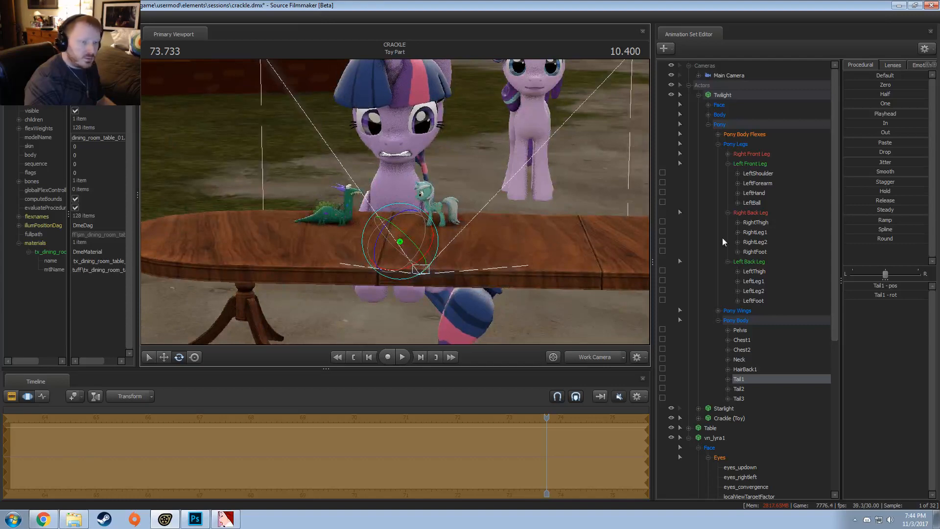
# Collapse the Actors group and check the shot through the Main Camera before returning to the Work Camera
pyautogui.click(689, 85)
pyautogui.moveTo(721, 76); pyautogui.dragTo(510, 116)
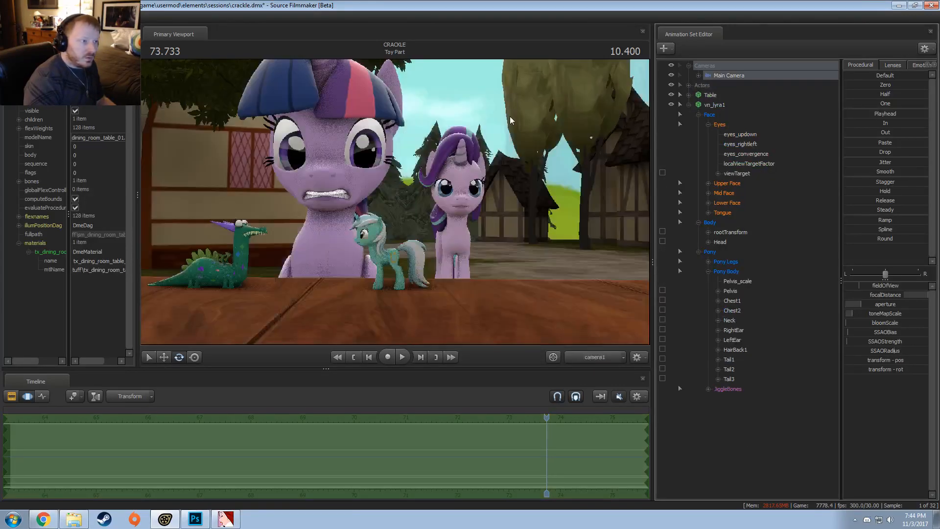
pyautogui.hotkey('ctrl', 'z')
pyautogui.click(595, 357)
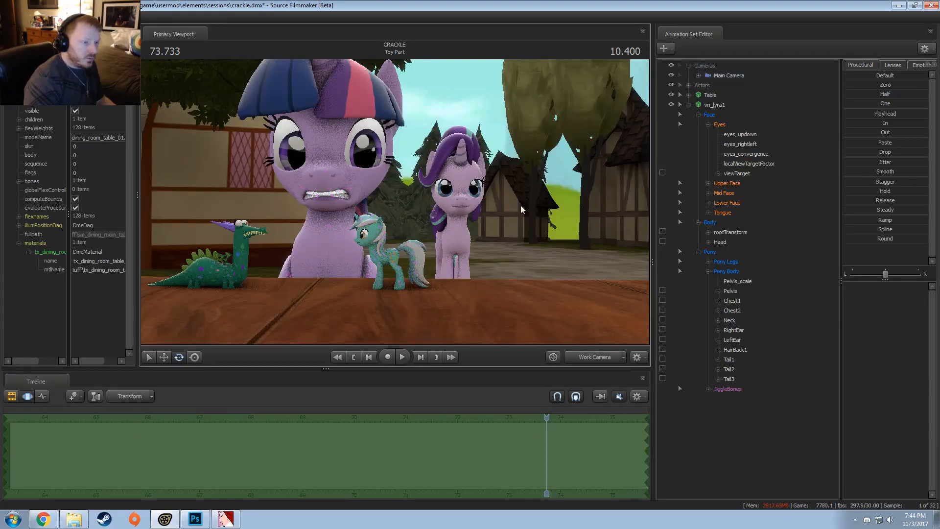
pyautogui.keyDown('alt'); pyautogui.moveTo(522, 208); pyautogui.dragTo(395, 202); pyautogui.keyUp('alt')
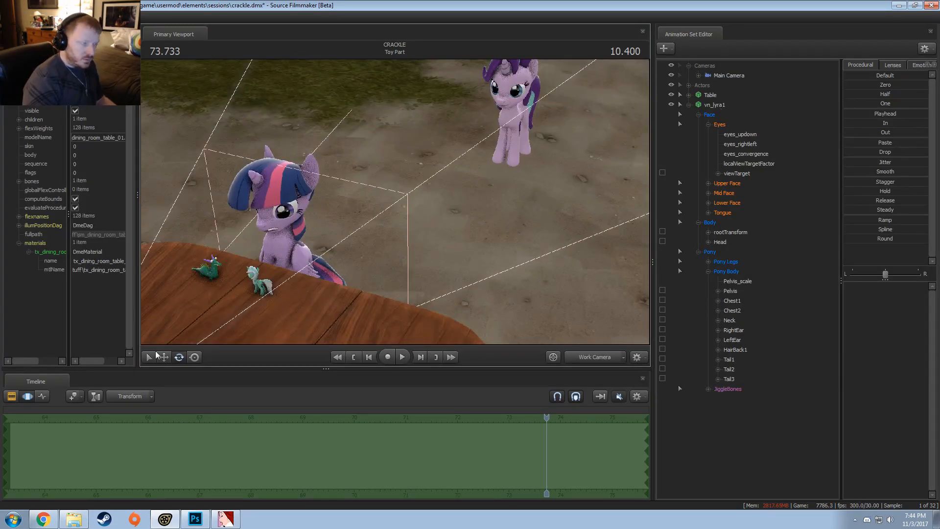
# Open a Secondary Viewport showing camera1 and dock it above the Animation Set Editor, resized to fit
pyautogui.click(49, 15)
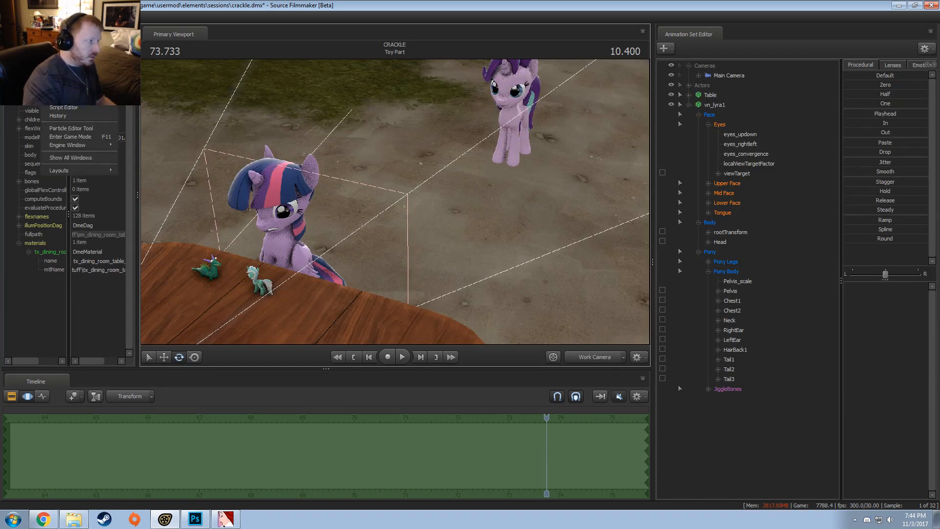
pyautogui.click(74, 39)
pyautogui.moveTo(384, 209); pyautogui.dragTo(798, 244)
pyautogui.moveTo(777, 142); pyautogui.dragTo(780, 253)
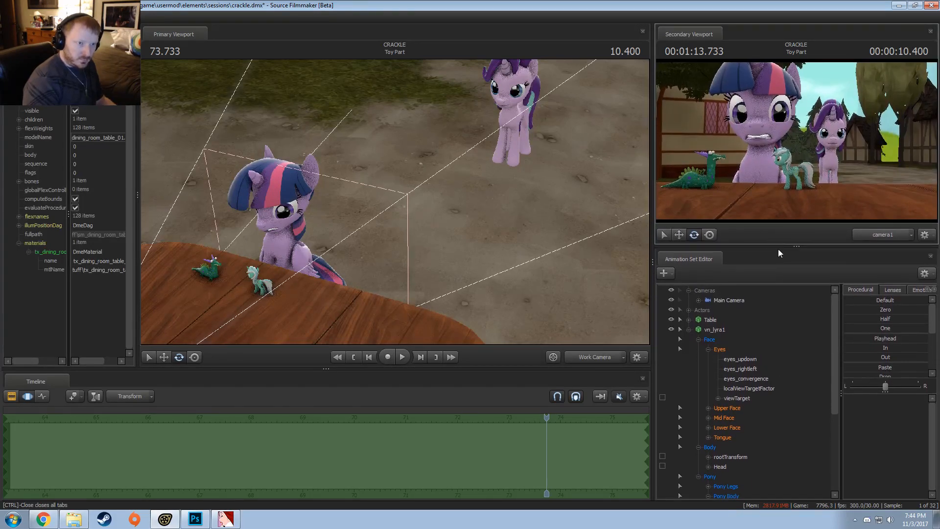
# Rename the vm_lyra1 animation set to Lyra (Toy) and move it into the Actors group
pyautogui.click(692, 330)
pyautogui.click(720, 330)
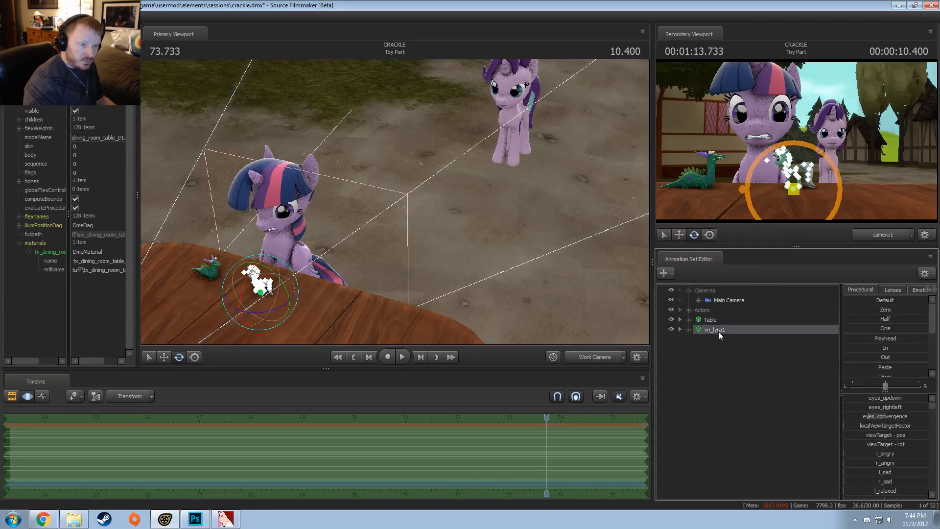
pyautogui.rightClick(718, 332)
pyautogui.click(747, 348)
pyautogui.write('Lyra ')
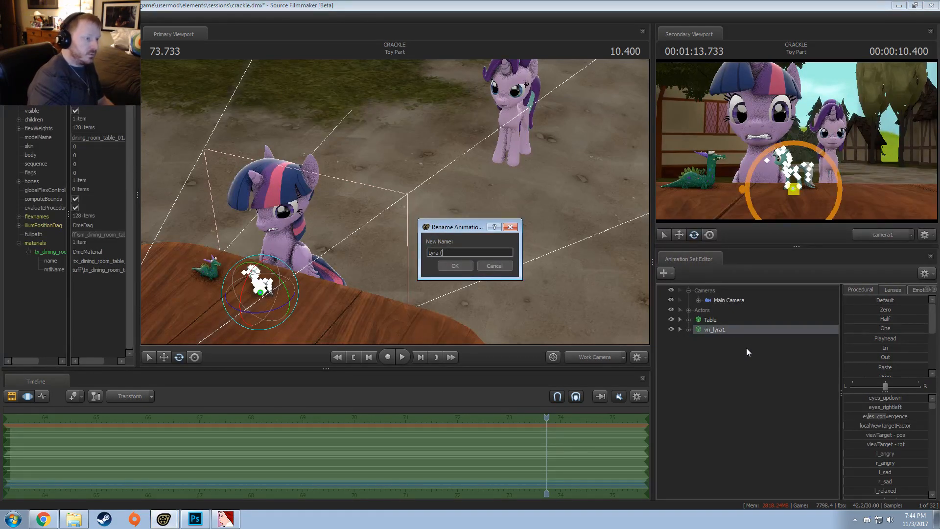
pyautogui.write('(Toy)')
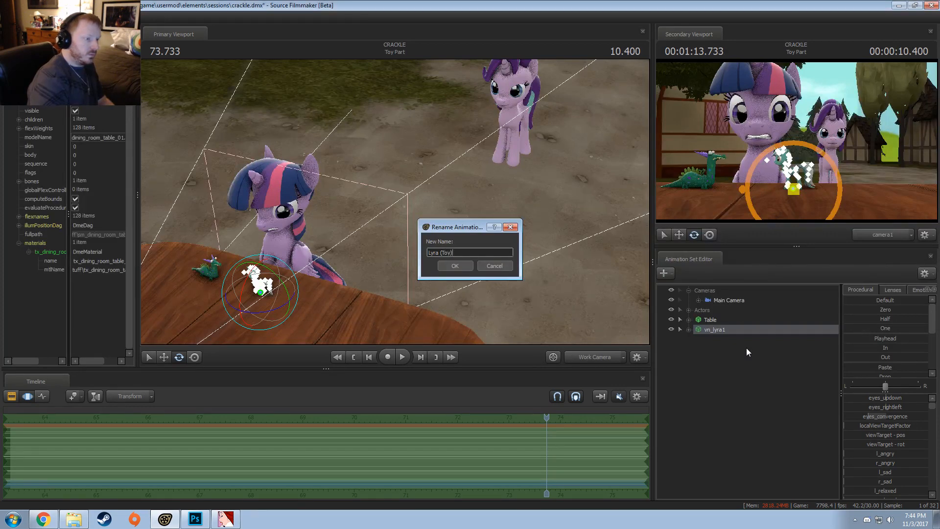
pyautogui.press('Return')
pyautogui.moveTo(706, 330); pyautogui.dragTo(700, 312)
pyautogui.click(688, 310)
# Move Starlight closer to Twilight and the table, judging her placement in the camera1 view
pyautogui.click(723, 333)
pyautogui.press('w')
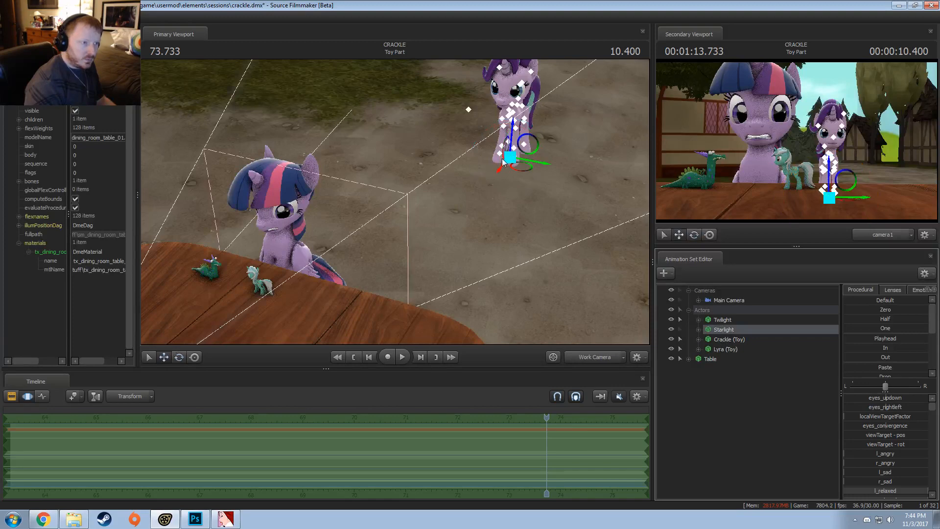
pyautogui.moveTo(522, 170); pyautogui.dragTo(483, 223)
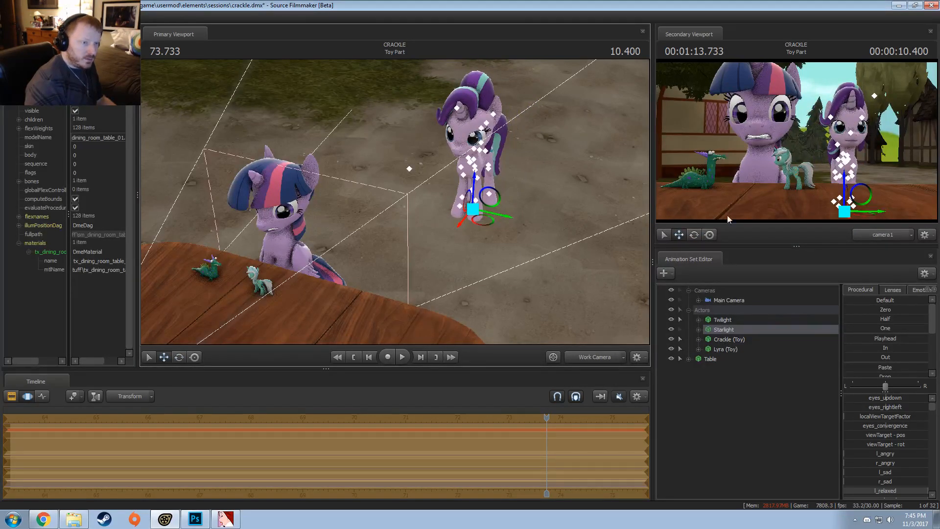
# Look through the Main Camera and reframe the shot closer on Twilight, Starlight and the two toys at the table
pyautogui.click(735, 303)
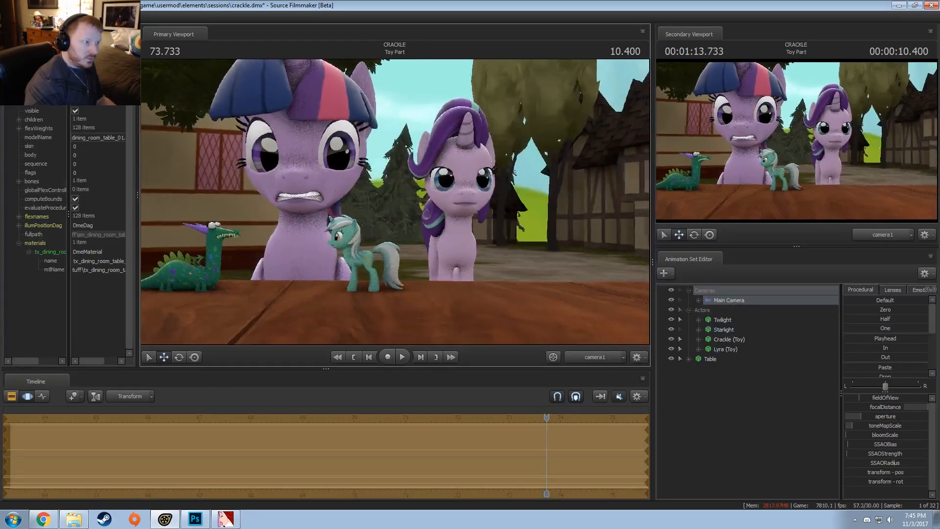
pyautogui.moveTo(395, 202)
pyautogui.mouseDown()
pyautogui.moveTo(408, 198)
pyautogui.moveTo(393, 187)
pyautogui.mouseUp()
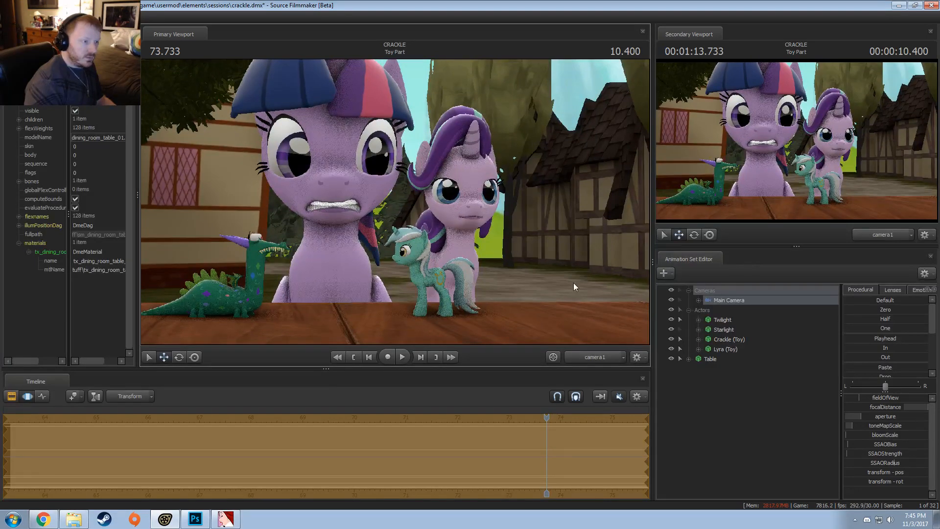
pyautogui.moveTo(574, 283); pyautogui.dragTo(580, 294)
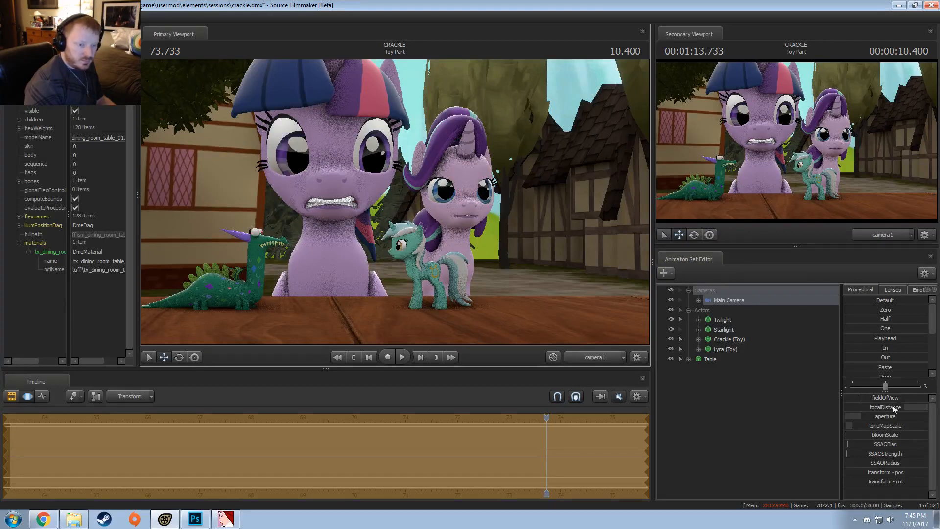
# Shorten the Main Camera's focalDistance and raise its aperture to soften the background, previewing the depth of field in the Clip Editor
pyautogui.moveTo(895, 407); pyautogui.dragTo(883, 408)
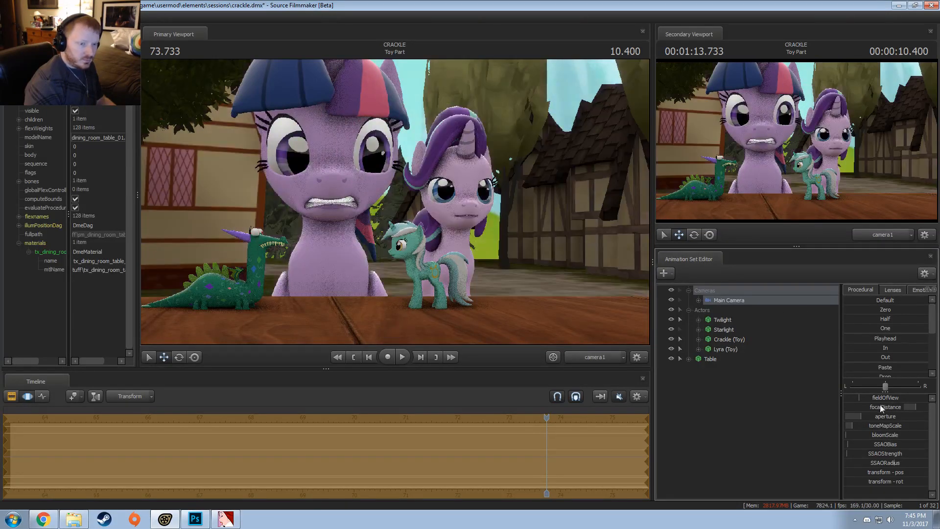
pyautogui.press('F2')
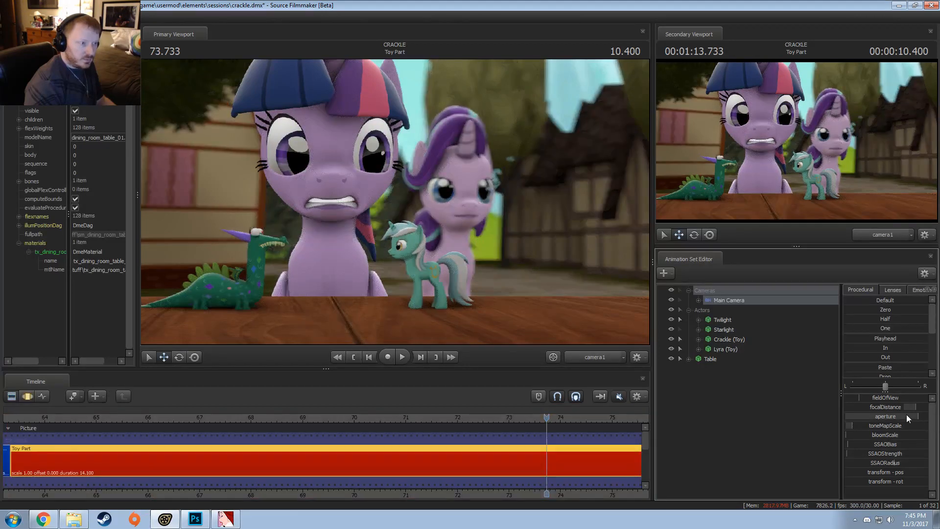
pyautogui.press('F3')
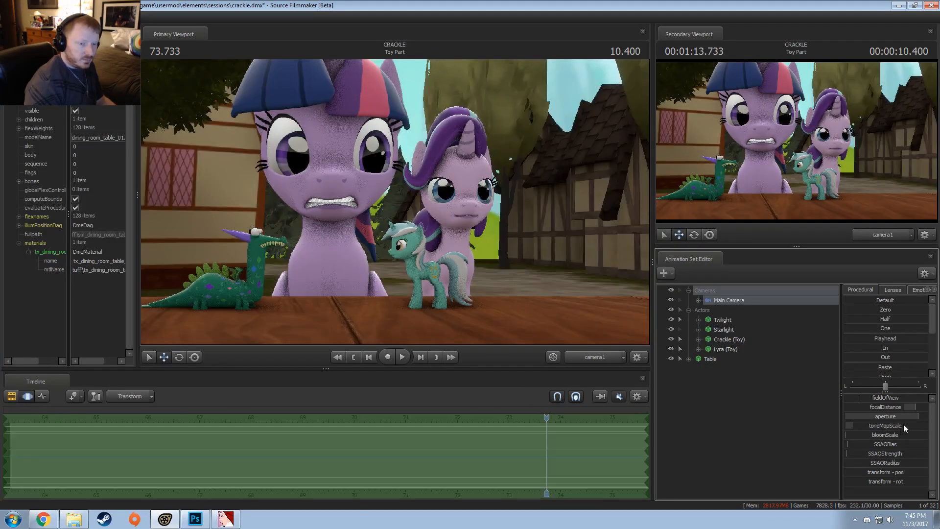
pyautogui.press('F4')
pyautogui.press('F2')
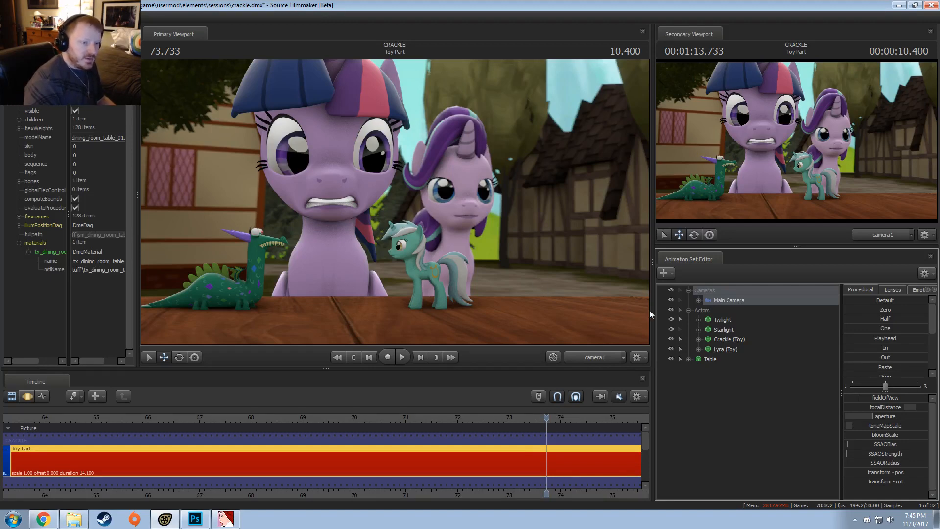
pyautogui.press('F3')
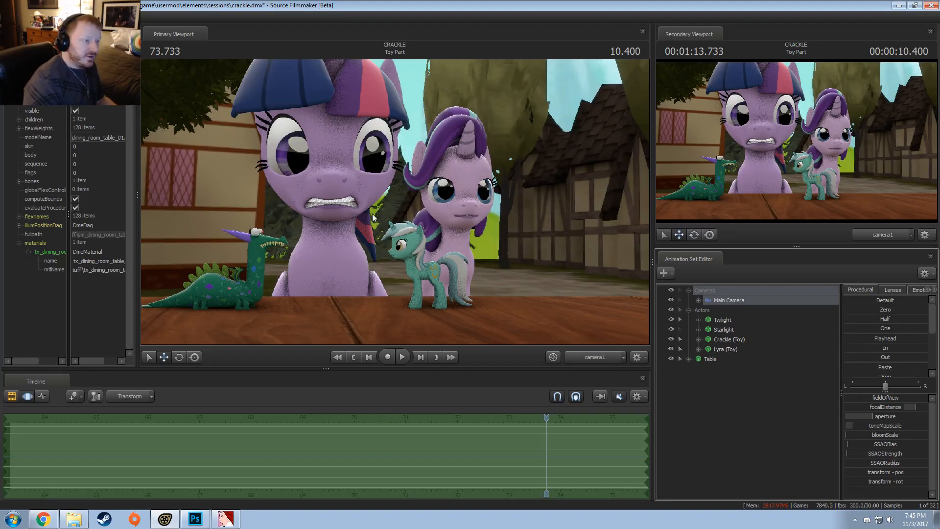
# Fine-tune the Main Camera's angle and height over the table, keeping both toys and both ponies in frame
pyautogui.moveTo(490, 299); pyautogui.dragTo(539, 228)
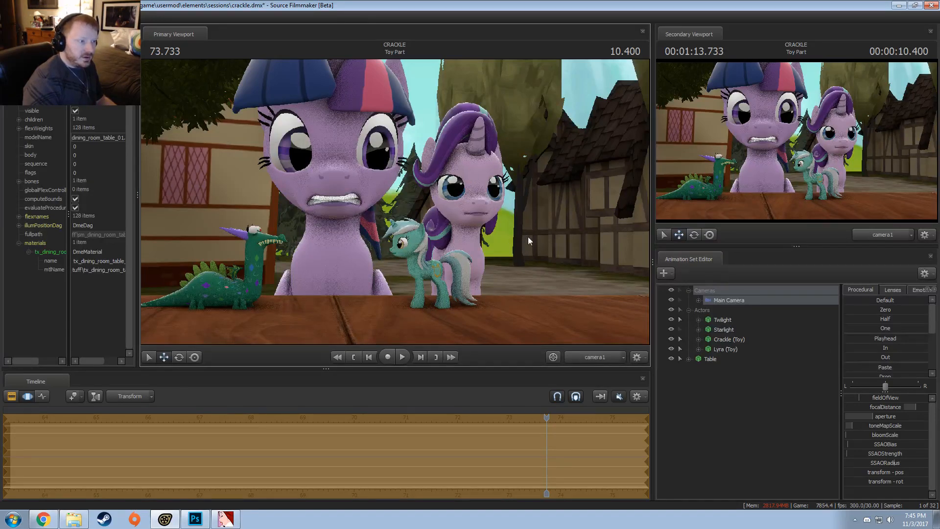
pyautogui.moveTo(528, 237); pyautogui.dragTo(528, 237)
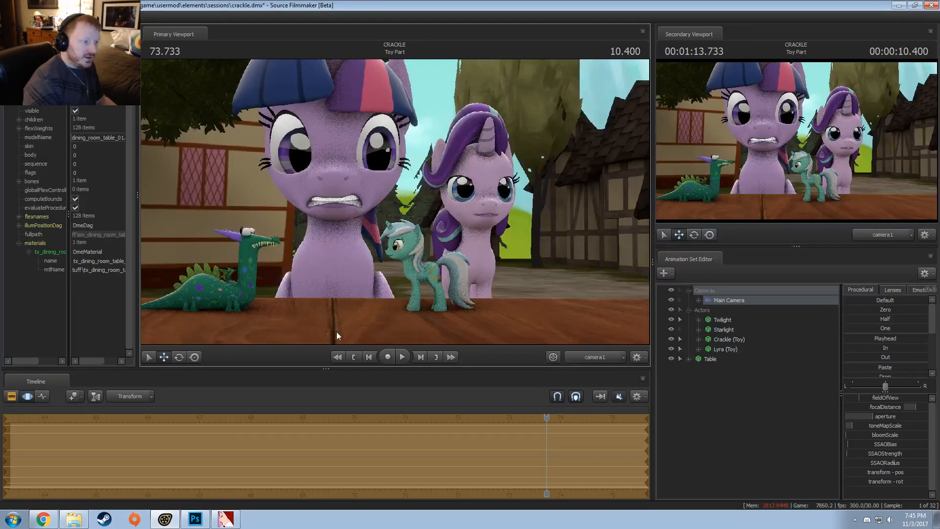
pyautogui.moveTo(397, 208); pyautogui.dragTo(397, 208)
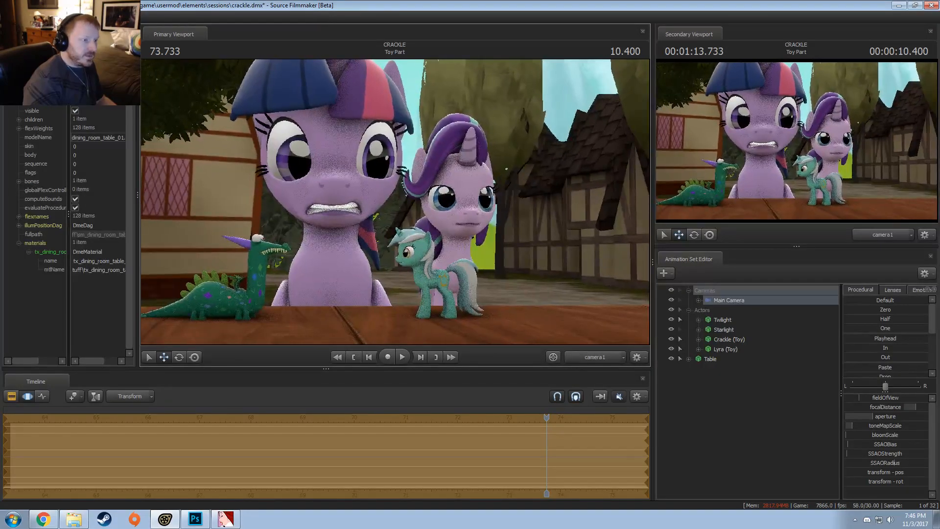
# Turn Starlight and move her away from Twilight so she stands clear of the Lyra toy, and save the session
pyautogui.click(720, 330)
pyautogui.press('e')
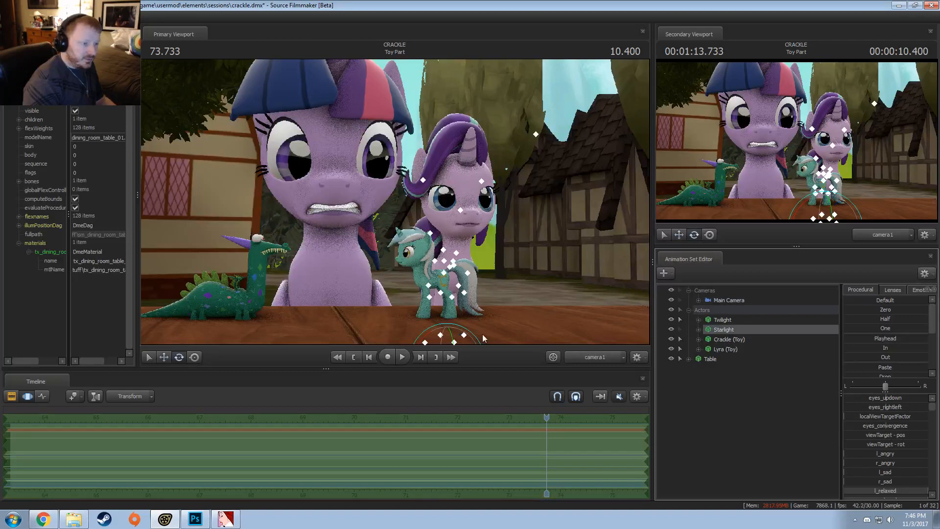
pyautogui.moveTo(803, 206); pyautogui.dragTo(885, 204)
pyautogui.press('w')
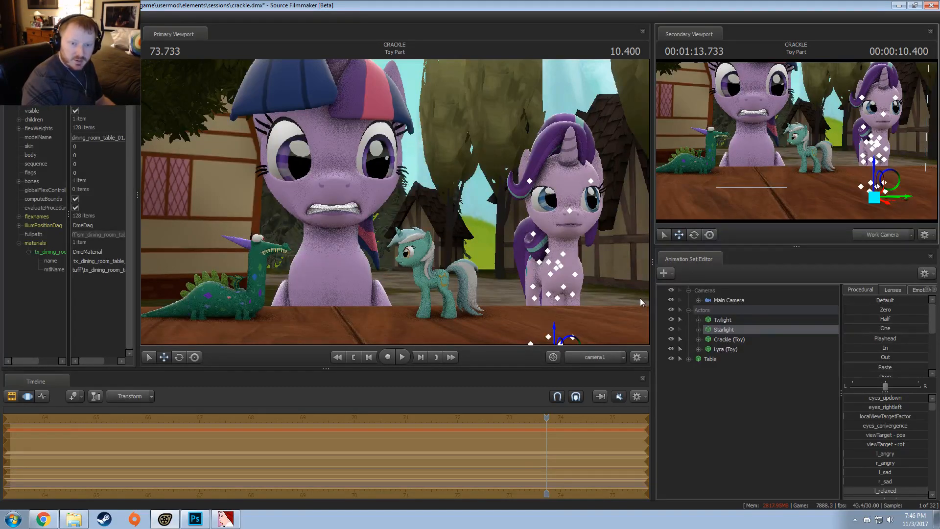
pyautogui.press('Return')
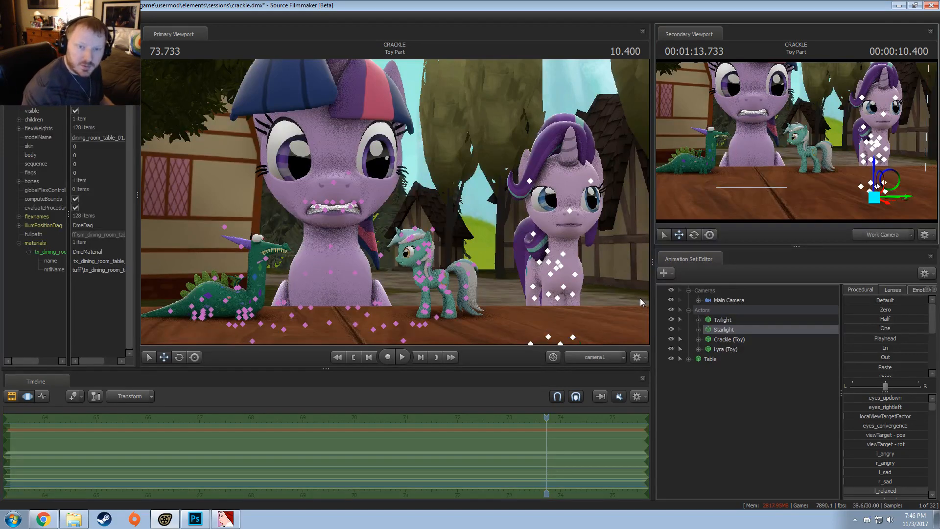
pyautogui.hotkey('ctrl', 's')
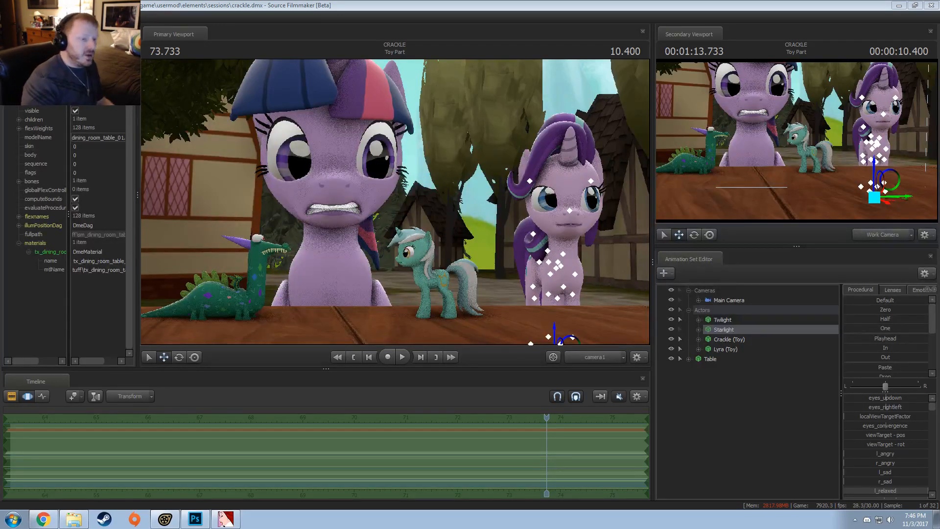
# Collapse the Actors and Cameras groups and show the film's whole row of shots in the Clip Editor
pyautogui.click(690, 310)
pyautogui.click(688, 290)
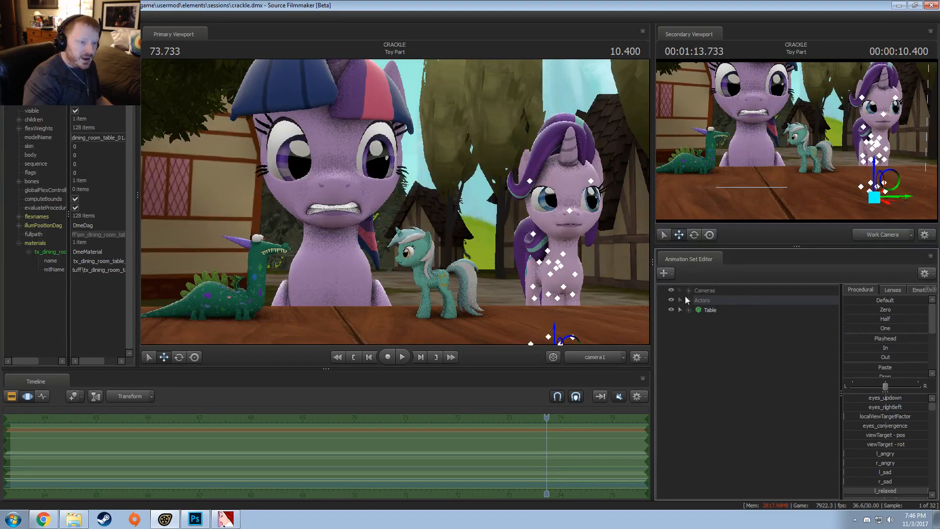
pyautogui.click(689, 332)
pyautogui.scroll(-6, 323, 436)
pyautogui.press('F2')
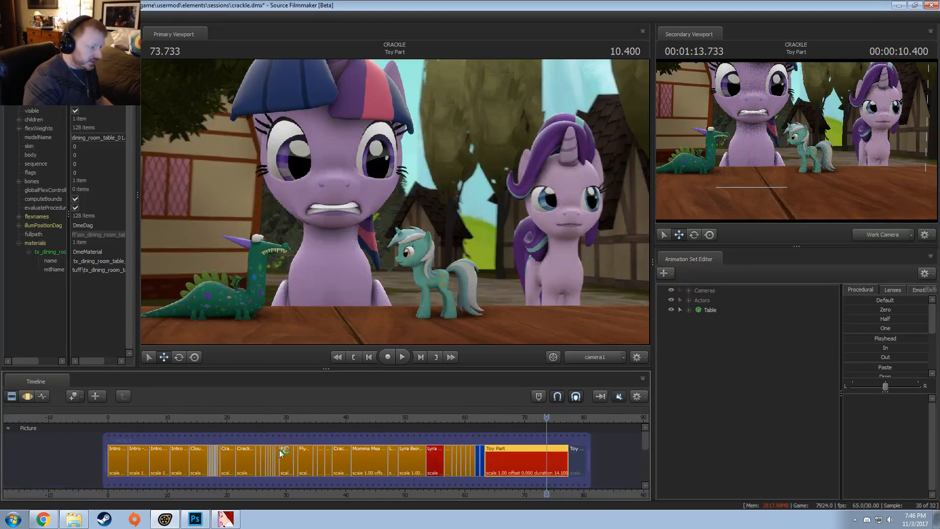
# Go to the Crackle Singing 3 + Spinning shot and inspect the Helper model in its Cameras group
pyautogui.scroll(4, 300, 445)
pyautogui.click(206, 416)
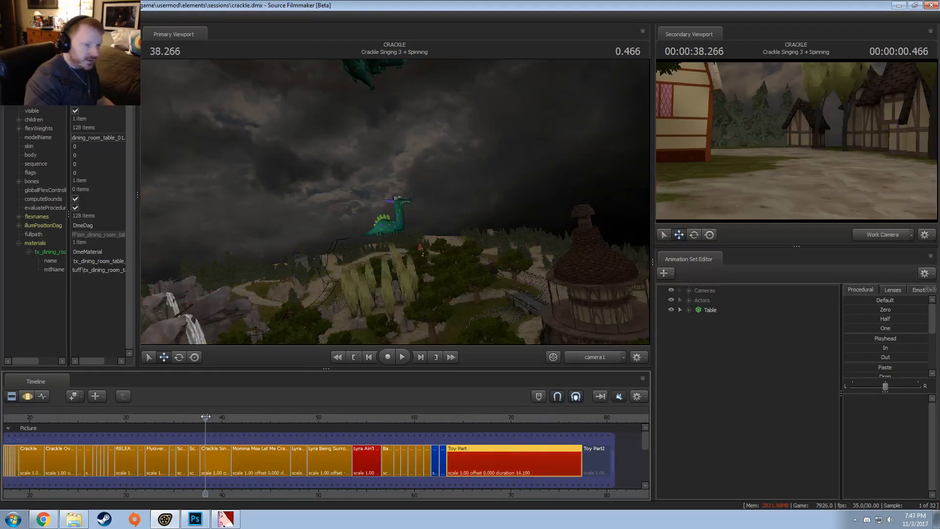
pyautogui.moveTo(206, 417); pyautogui.dragTo(202, 417)
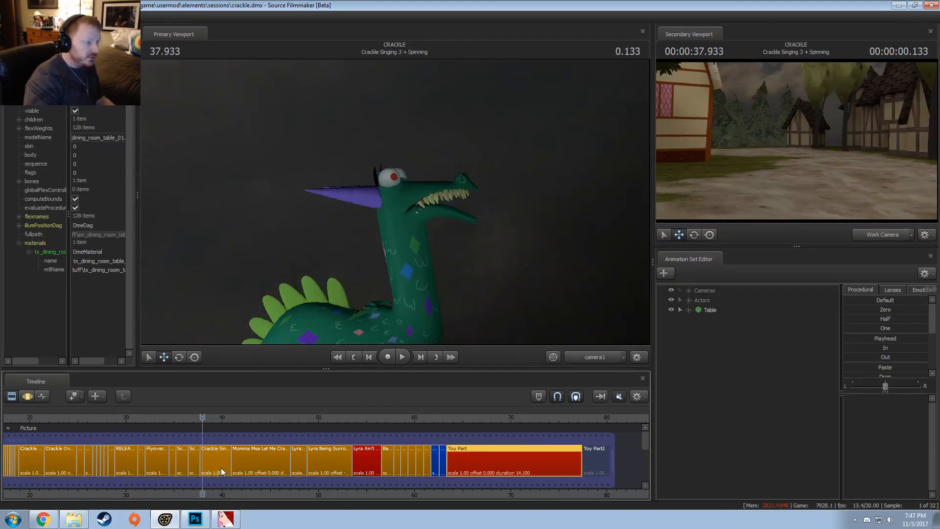
pyautogui.press('space')
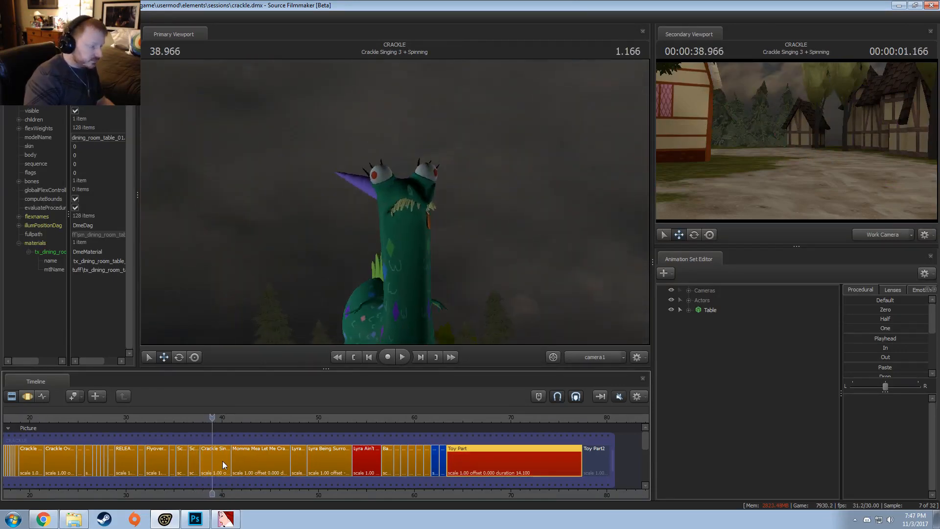
pyautogui.click(223, 460)
pyautogui.click(689, 291)
pyautogui.click(719, 310)
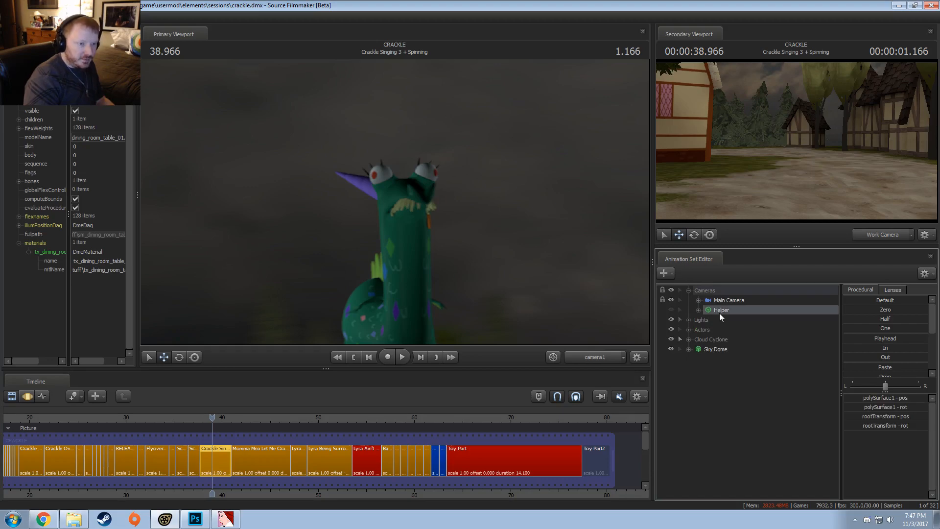
# Return to the Toy Part shot and, from the Work Camera, add an animation set for the model axis_helper_thick.mdl
pyautogui.click(452, 448)
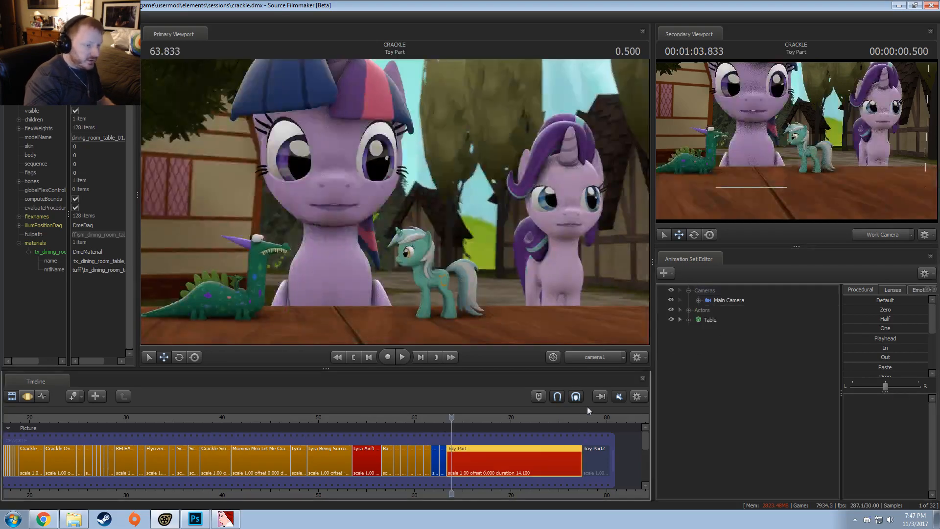
pyautogui.click(588, 359)
pyautogui.moveTo(395, 201); pyautogui.dragTo(277, 235)
pyautogui.press('s')
pyautogui.rightClick(759, 377)
pyautogui.click(805, 396)
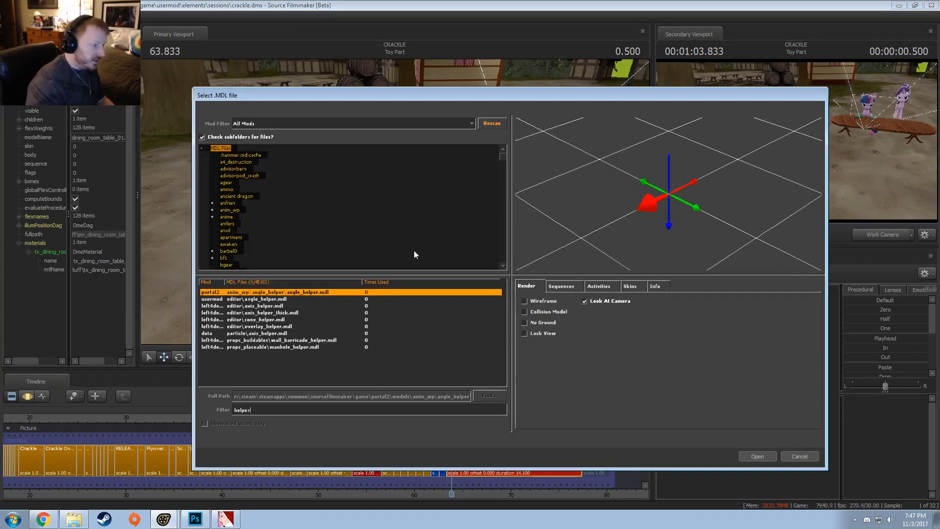
pyautogui.click(264, 313)
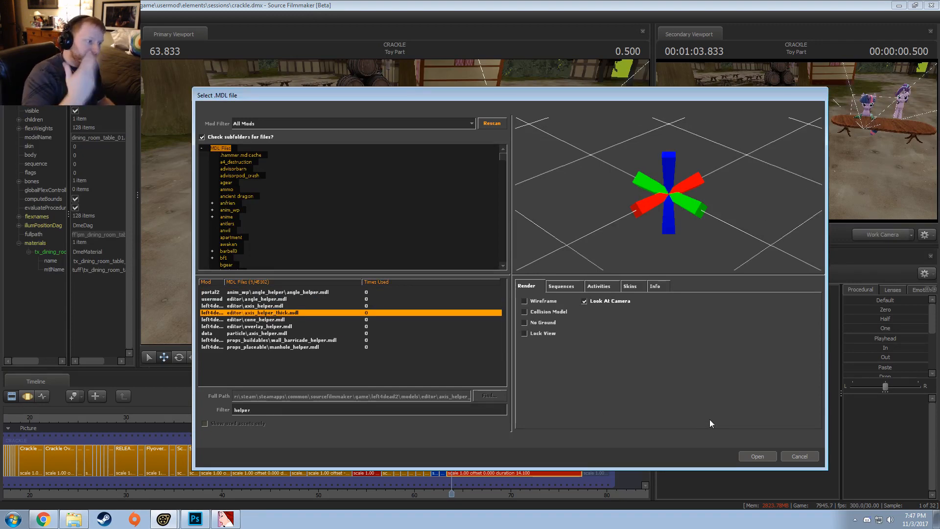
pyautogui.click(754, 457)
# Move the axis helper in the Motion Editor to the end of the table on Crackle's side
pyautogui.click(699, 330)
pyautogui.moveTo(607, 304); pyautogui.dragTo(580, 304)
pyautogui.press('s')
pyautogui.press('w')
pyautogui.press('t')
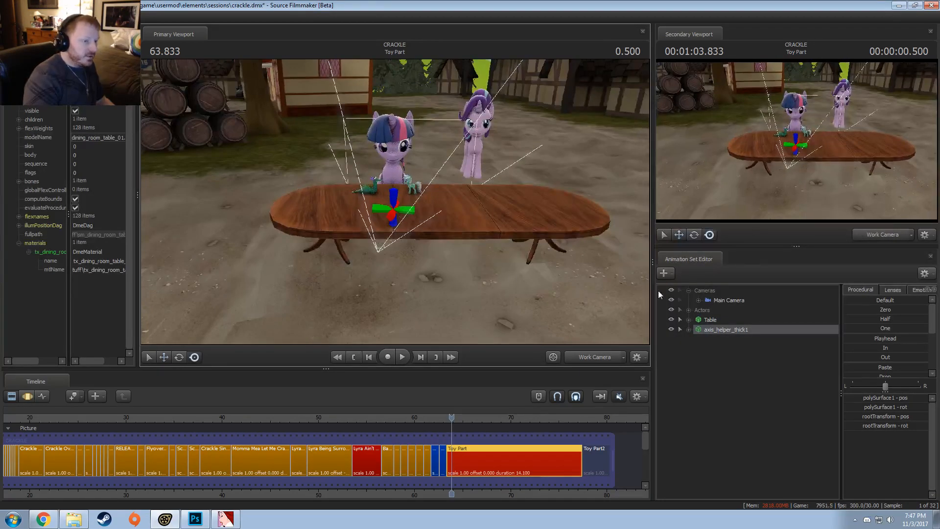
pyautogui.press('F3')
pyautogui.moveTo(400, 210); pyautogui.dragTo(316, 206)
# Put the axis_helper_thick1 animation set into the Cameras group and rename it Helper
pyautogui.moveTo(720, 328); pyautogui.dragTo(714, 294)
pyautogui.rightClick(737, 313)
pyautogui.click(740, 316)
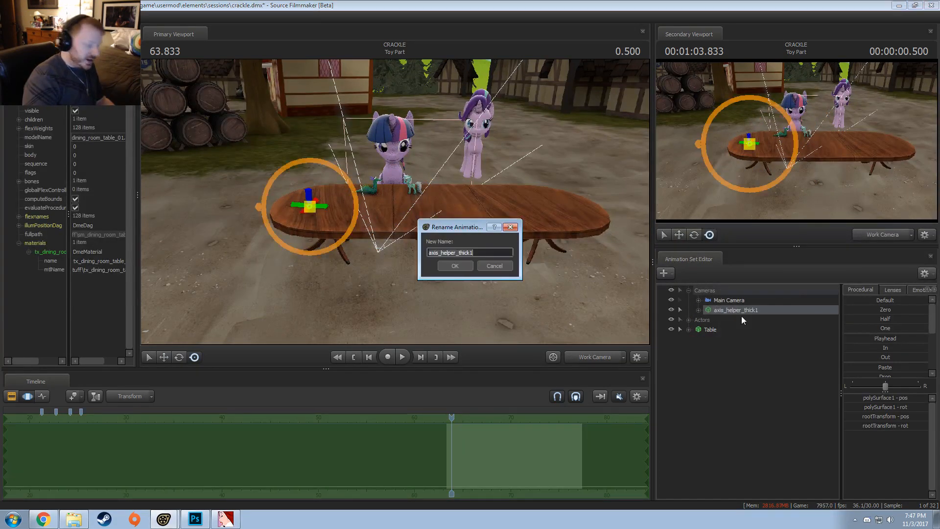
pyautogui.write('Helper')
pyautogui.press('Return')
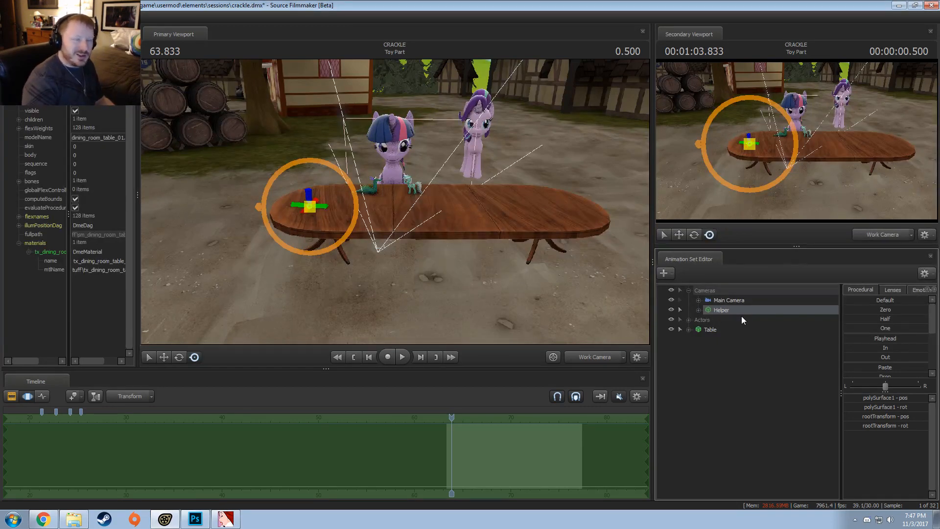
# Create a second camera in the Cameras group and pull it back to a wide view of the table and characters
pyautogui.click(726, 301)
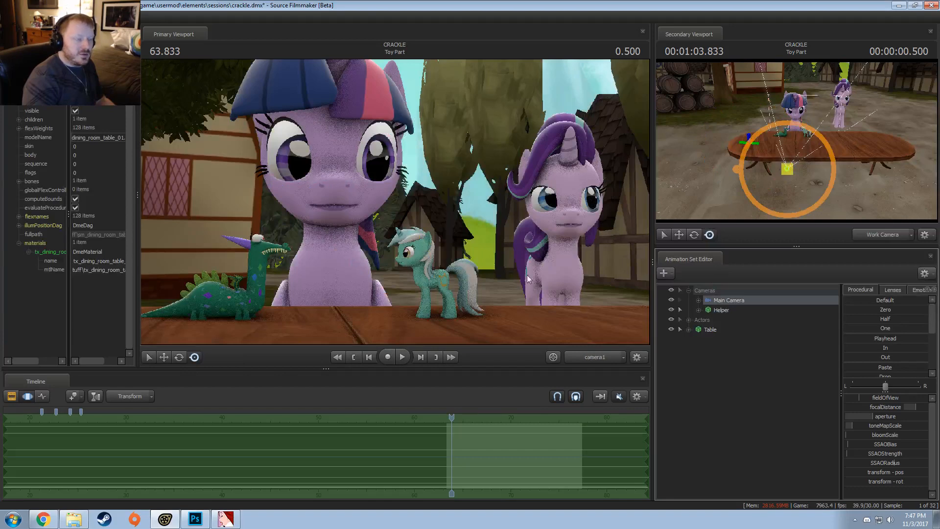
pyautogui.rightClick(725, 375)
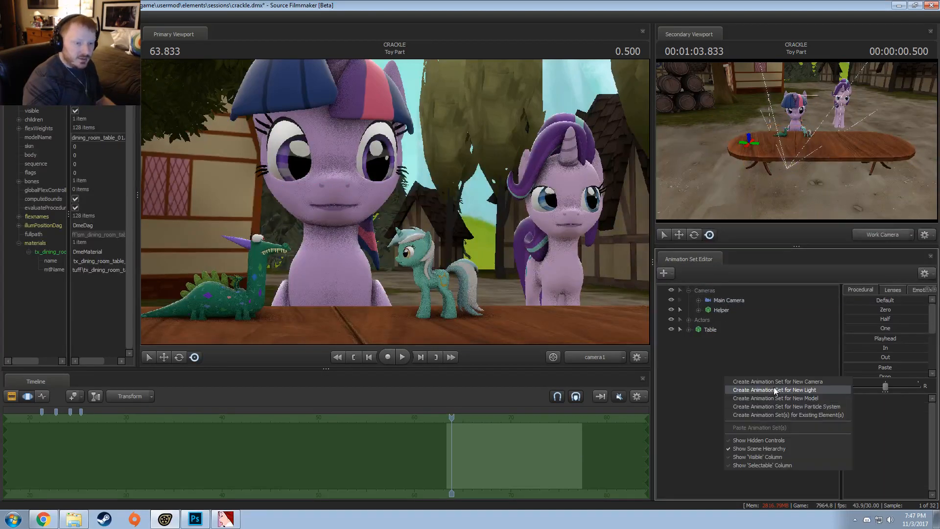
pyautogui.click(775, 385)
pyautogui.click(737, 322)
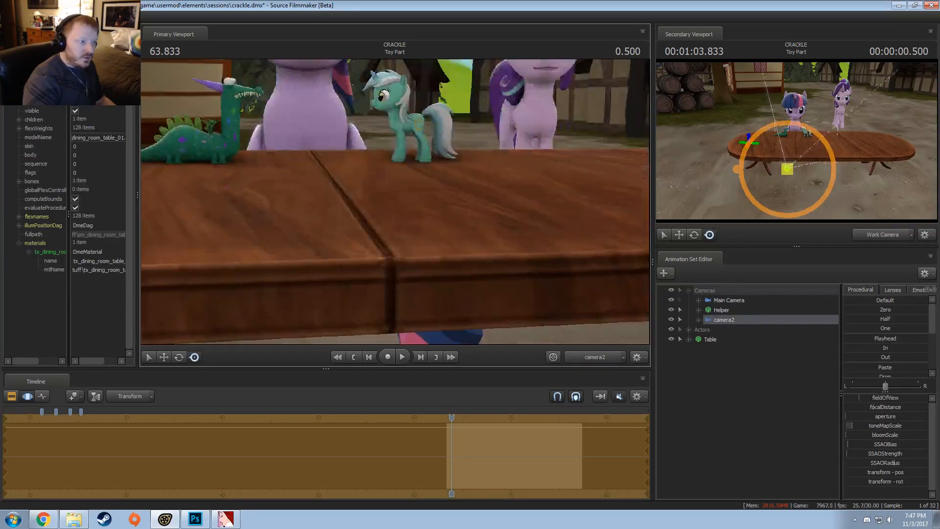
pyautogui.moveTo(394, 202); pyautogui.dragTo(444, 233)
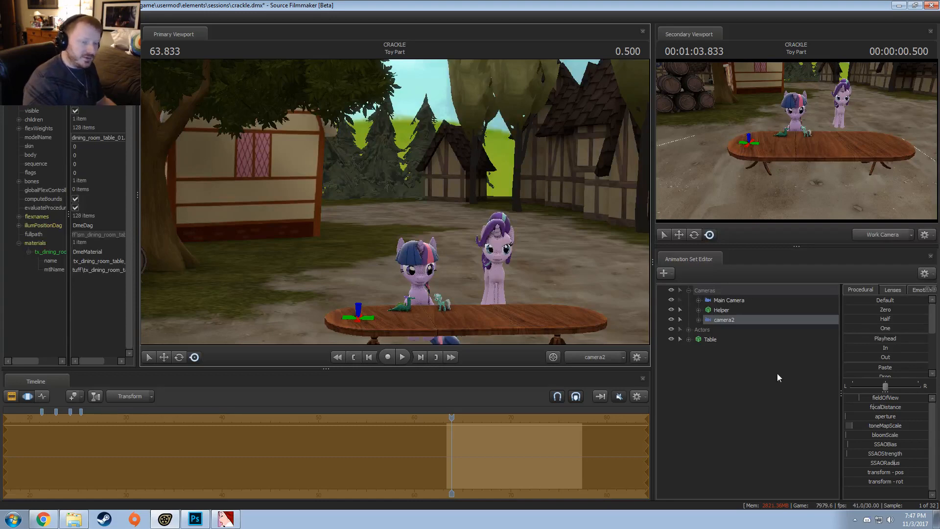
# Move the Helper model's body controls to Twilight's head, working from the Work Camera
pyautogui.click(699, 319)
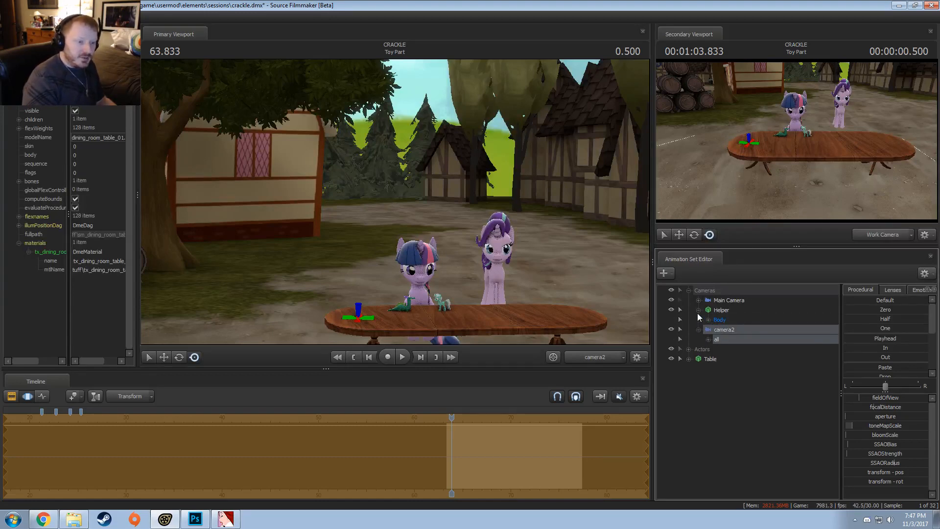
pyautogui.click(719, 319)
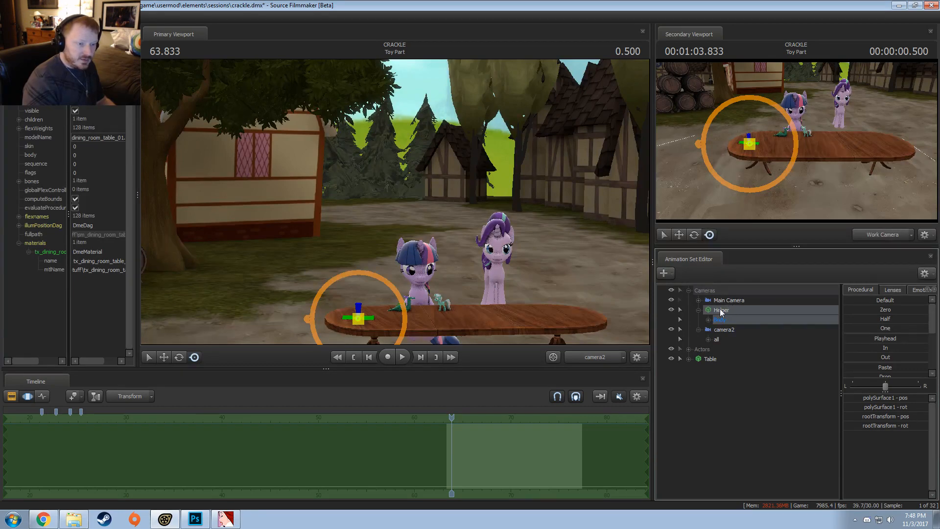
pyautogui.click(362, 317)
pyautogui.press('w')
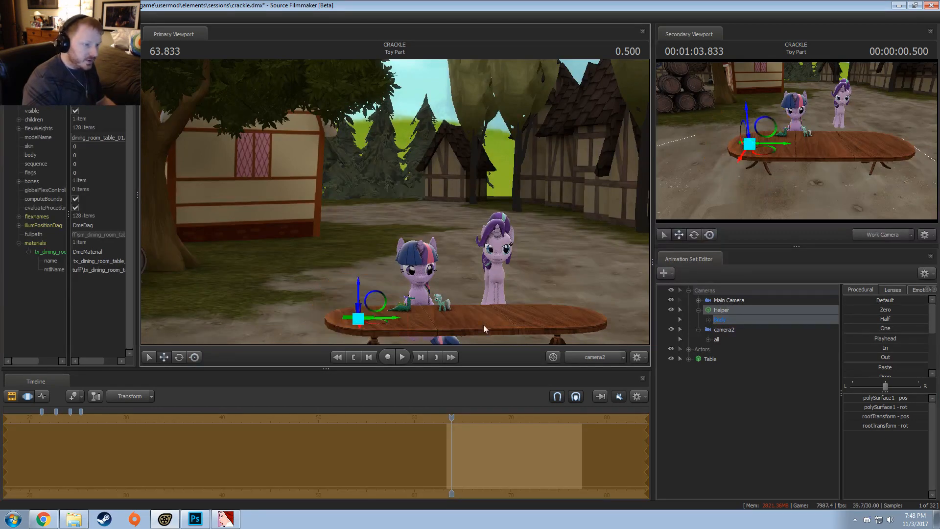
pyautogui.click(602, 353)
pyautogui.moveTo(338, 212); pyautogui.dragTo(476, 133)
pyautogui.press('r')
pyautogui.press('w')
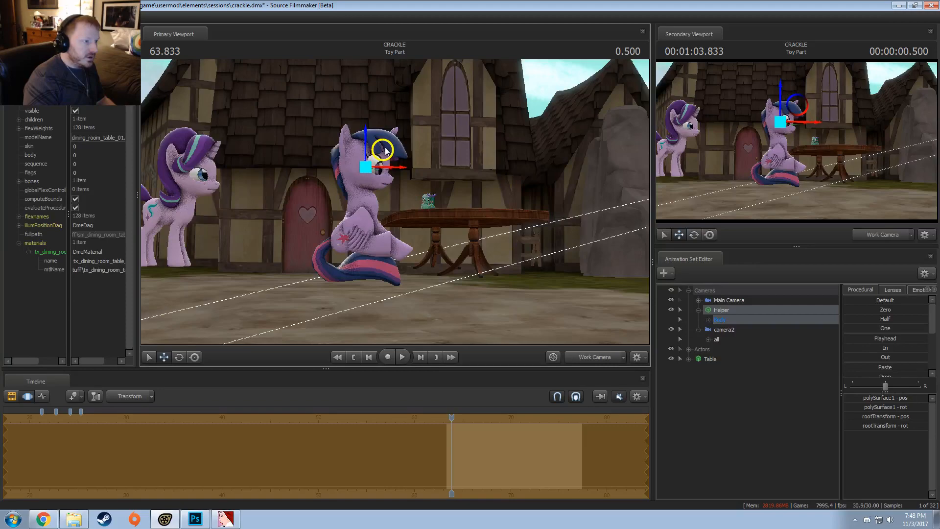
pyautogui.keyDown('alt'); pyautogui.moveTo(385, 154); pyautogui.dragTo(280, 155); pyautogui.keyUp('alt')
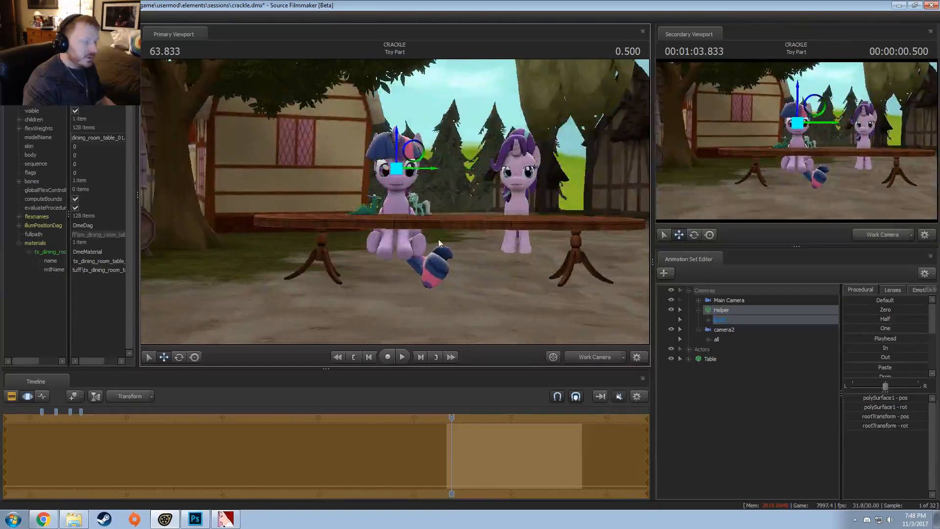
# Expand the Helper's body controls and reframe camera2 closer to Twilight, with Starlight and the toy Crackle and Lyra in view
pyautogui.click(708, 320)
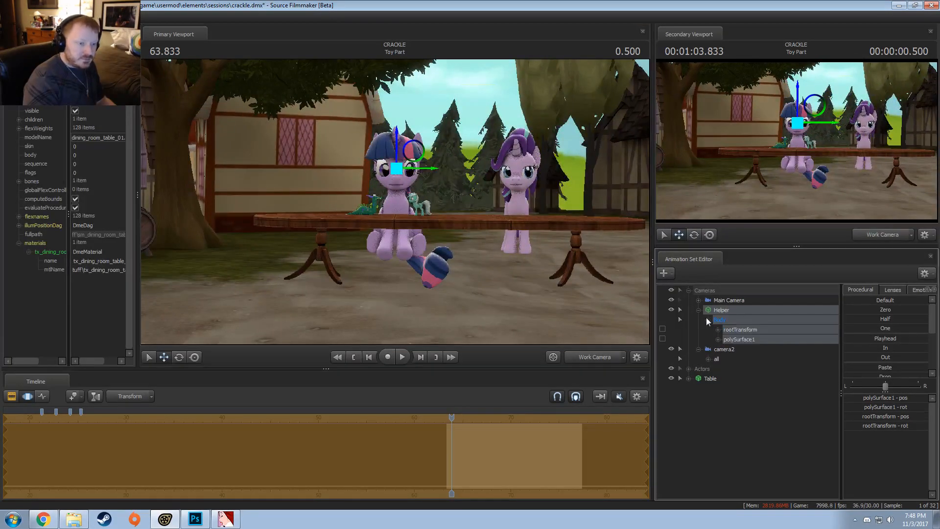
pyautogui.click(716, 359)
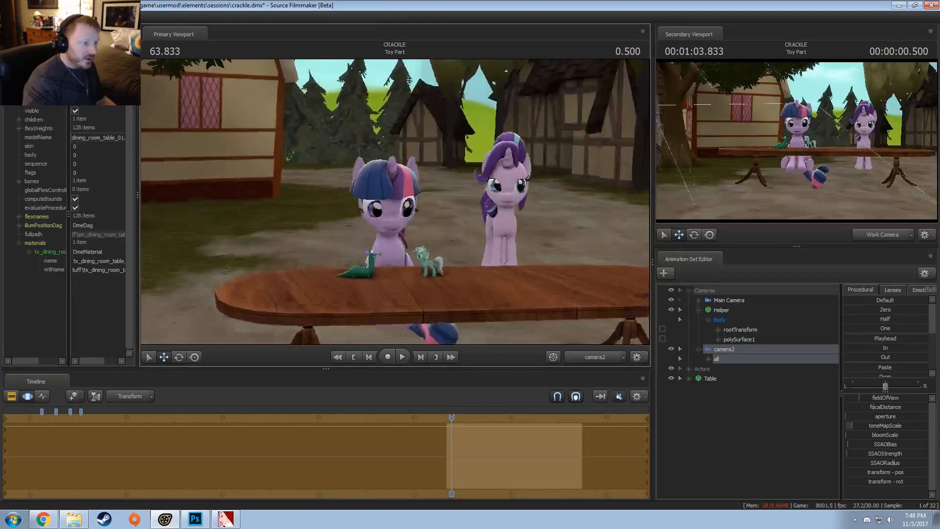
pyautogui.press('w')
pyautogui.moveTo(396, 202); pyautogui.dragTo(374, 208)
pyautogui.press('d')
pyautogui.press('a')
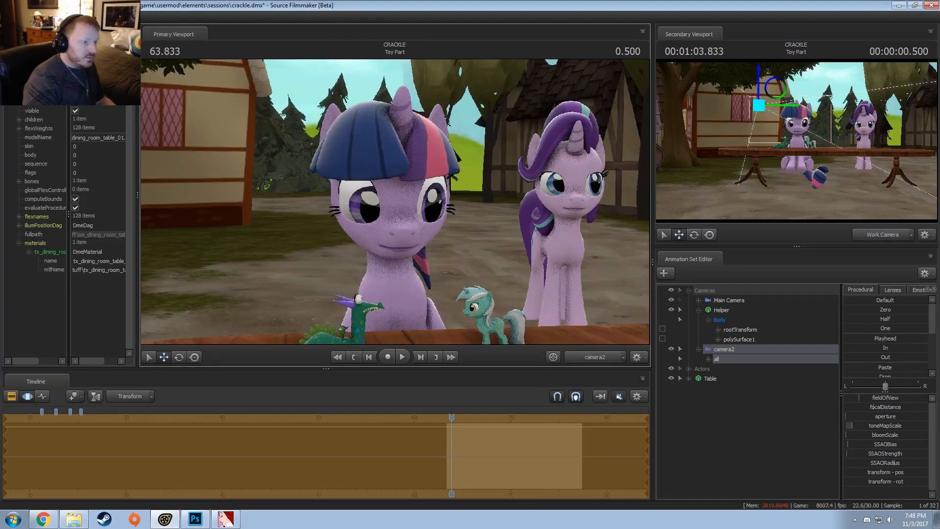
# Lock camera2's transform control to the Helper's polySurface1 control
pyautogui.click(709, 359)
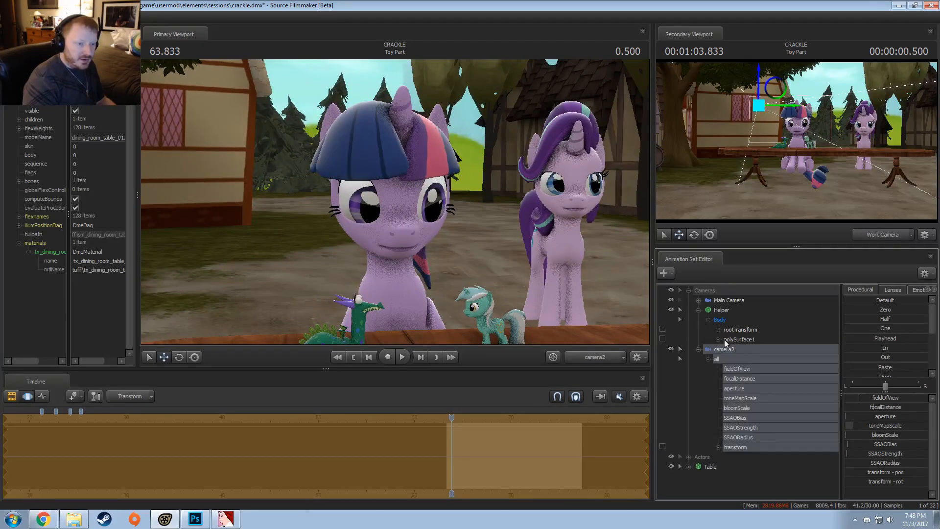
pyautogui.click(733, 339)
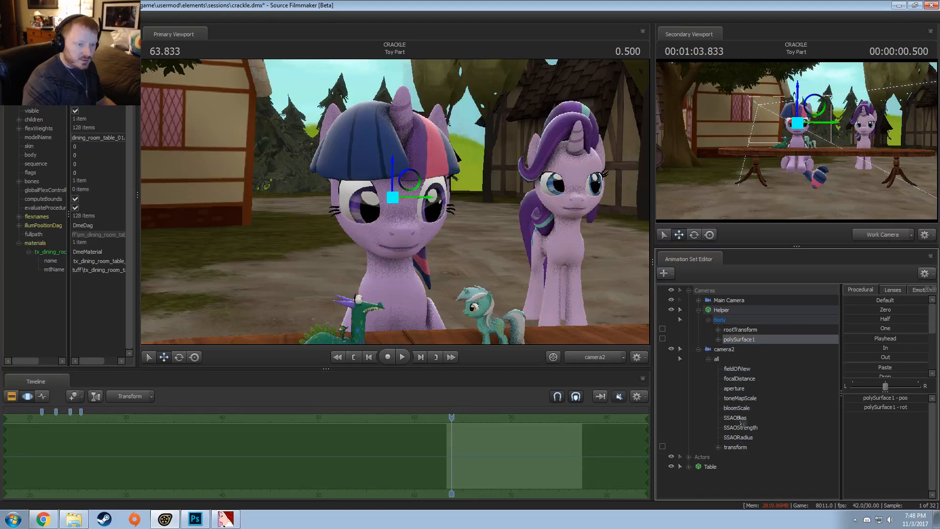
pyautogui.click(737, 447)
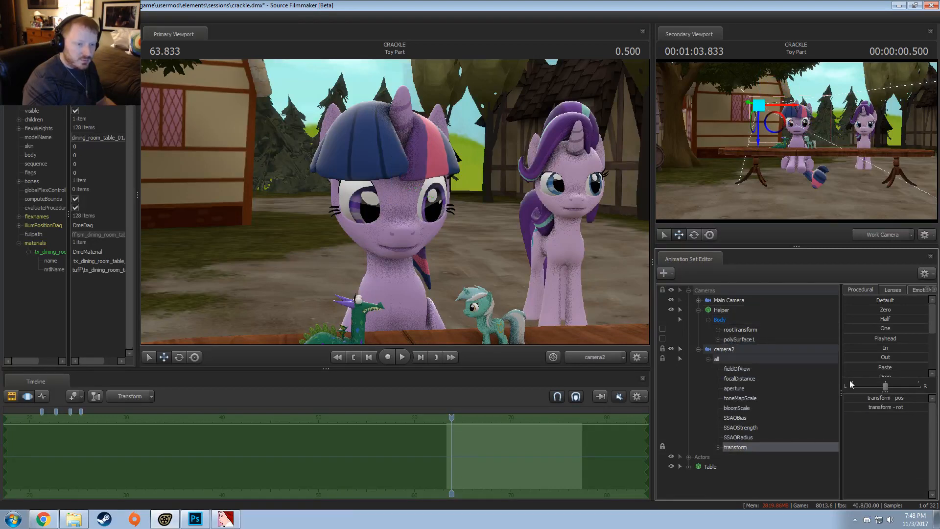
pyautogui.click(730, 340)
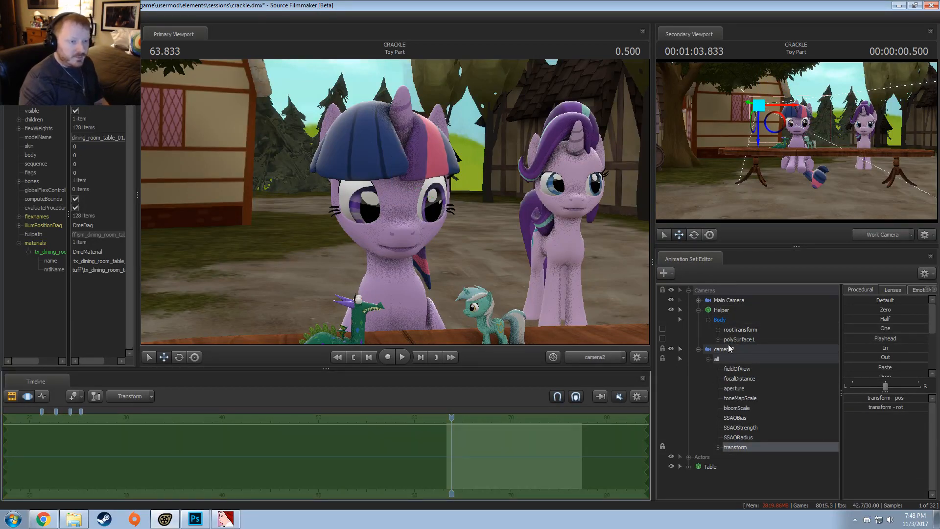
# Prepare to rotate the Helper, viewing it from above in the Work Camera with camera2 shown in the Secondary Viewport
pyautogui.click(736, 311)
pyautogui.click(593, 358)
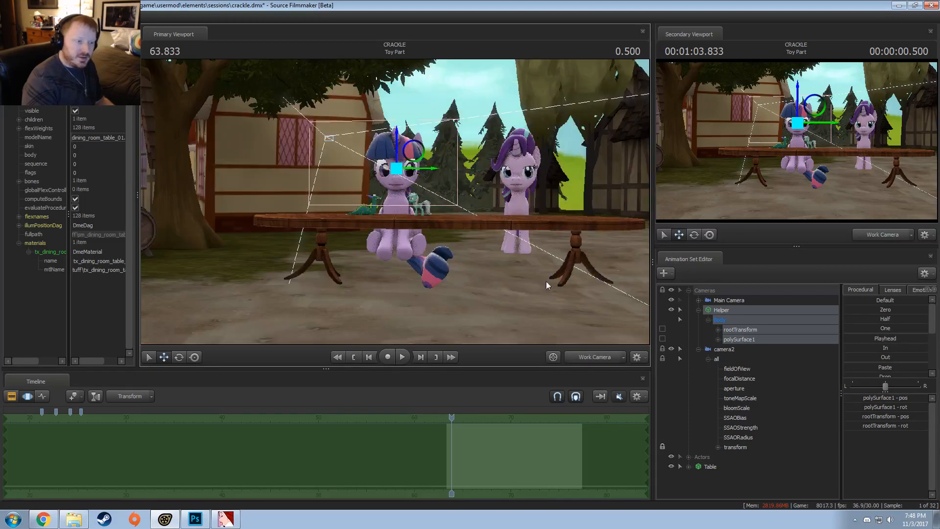
pyautogui.keyDown('alt'); pyautogui.moveTo(546, 281); pyautogui.dragTo(678, 225); pyautogui.keyUp('alt')
pyautogui.click(901, 238)
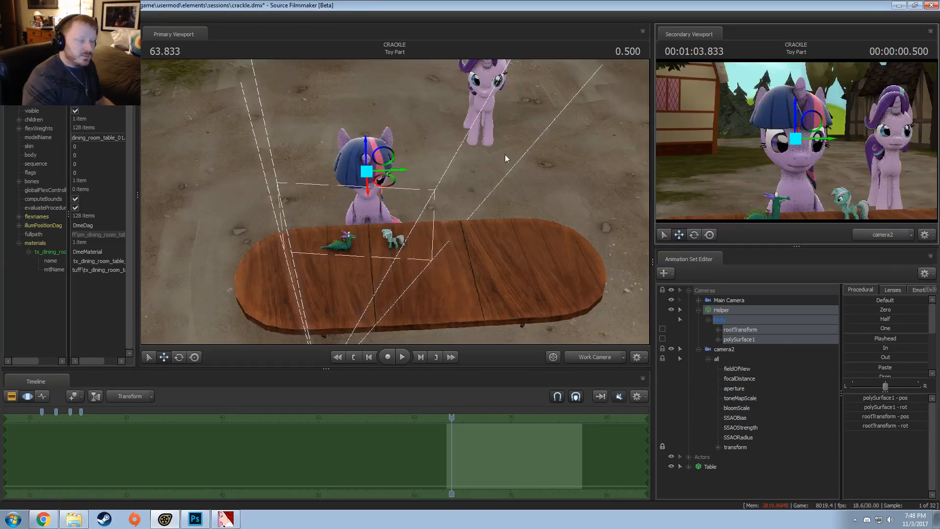
pyautogui.press('e')
pyautogui.moveTo(505, 154); pyautogui.dragTo(395, 210)
pyautogui.moveTo(401, 127); pyautogui.dragTo(318, 139)
# Shape the time selection to ramp in from 66 to 71 seconds and hold to the end of the shot, with the playhead at 71
pyautogui.scroll(3, 487, 459)
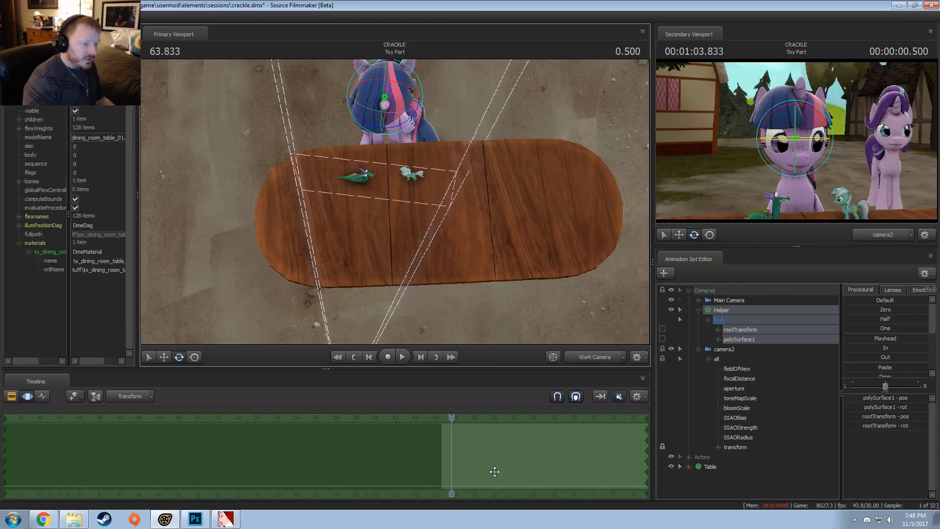
pyautogui.scroll(-1, 495, 471)
pyautogui.click(518, 476)
pyautogui.moveTo(541, 492); pyautogui.dragTo(235, 433, button='middle')
pyautogui.moveTo(216, 426); pyautogui.dragTo(224, 455)
pyautogui.scroll(3, 216, 453)
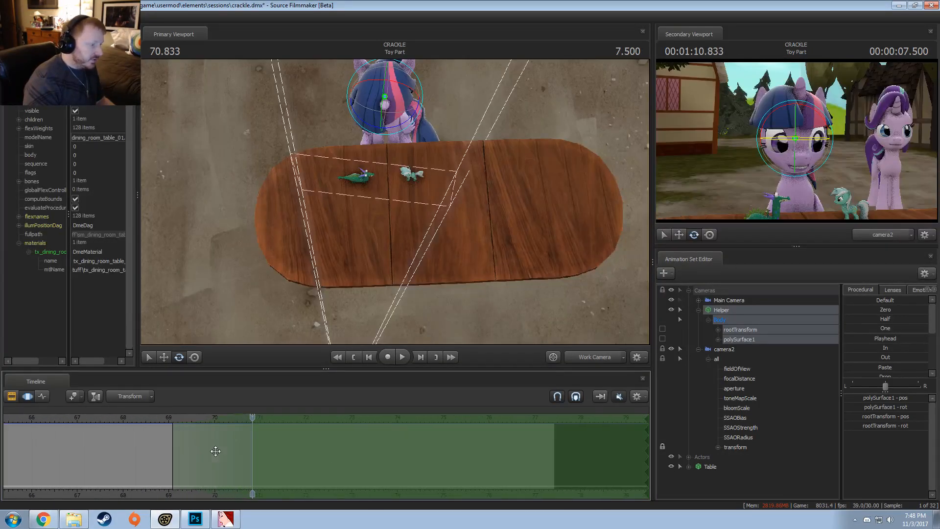
pyautogui.scroll(-1, 217, 452)
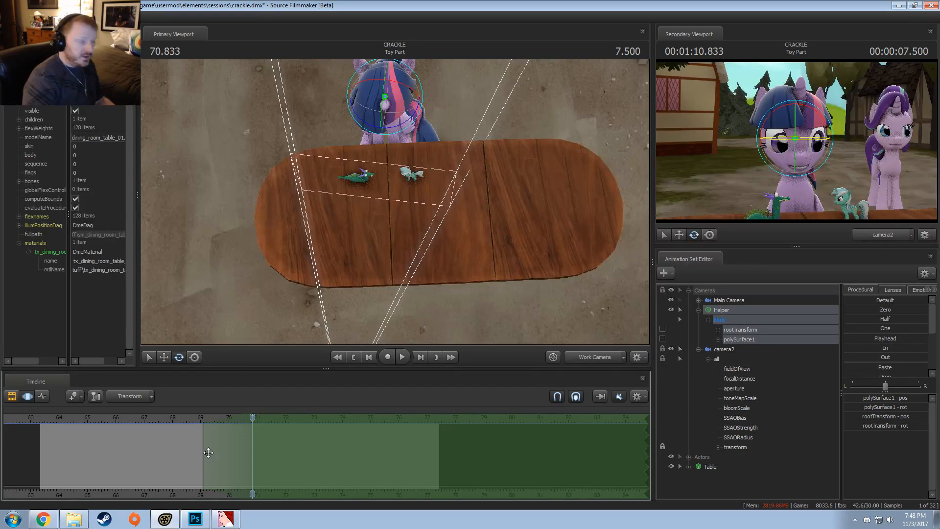
pyautogui.moveTo(250, 430)
pyautogui.mouseDown()
pyautogui.moveTo(257, 443)
pyautogui.moveTo(46, 452)
pyautogui.moveTo(77, 450)
pyautogui.mouseUp()
pyautogui.press('Escape')
pyautogui.scroll(3, 257, 436)
pyautogui.press(']')
pyautogui.scroll(-2, 265, 448)
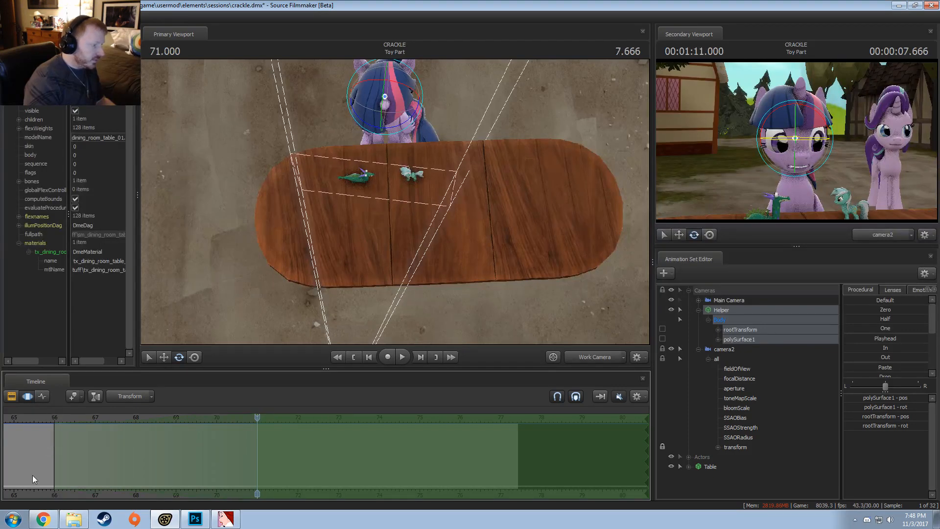
pyautogui.moveTo(36, 495); pyautogui.dragTo(124, 495, button='middle')
# Expand polySurface1's rotation under the Helper and set its z rotation to 0 at 71 seconds
pyautogui.moveTo(359, 258); pyautogui.dragTo(580, 384)
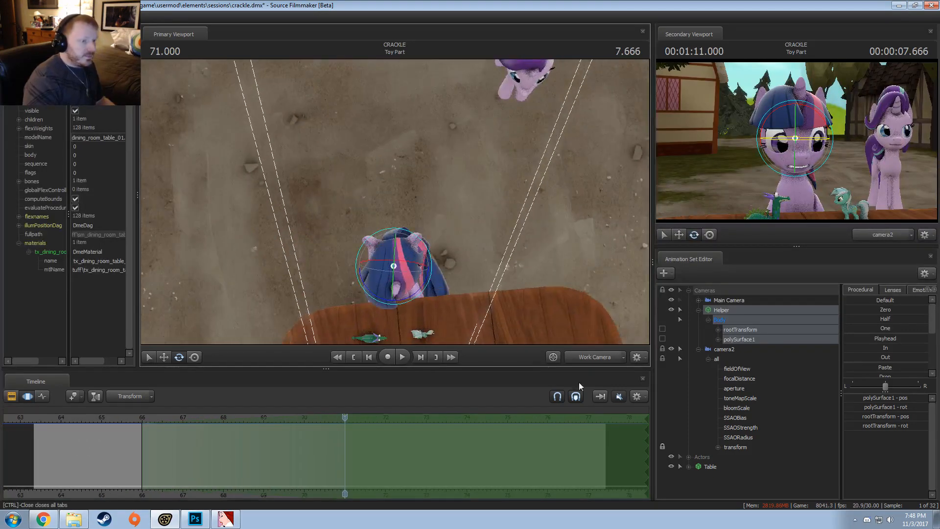
pyautogui.doubleClick(751, 339)
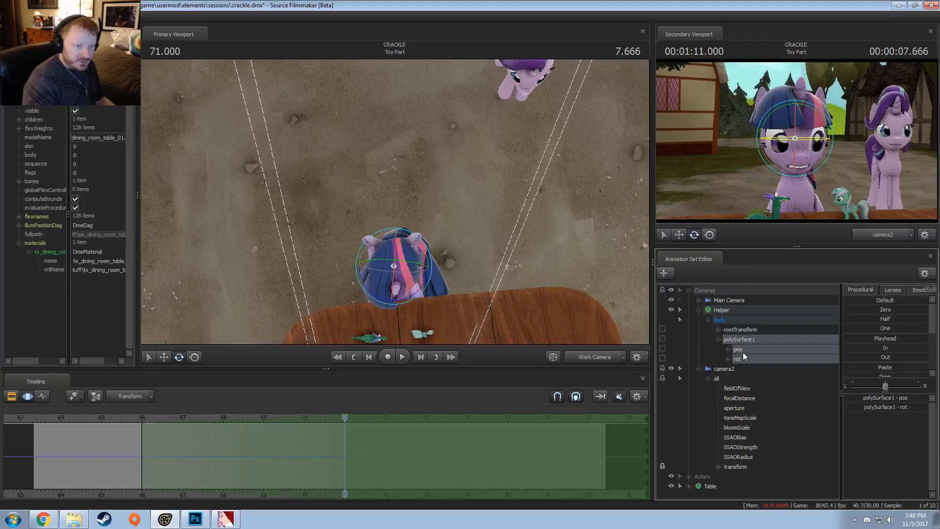
pyautogui.doubleClick(742, 360)
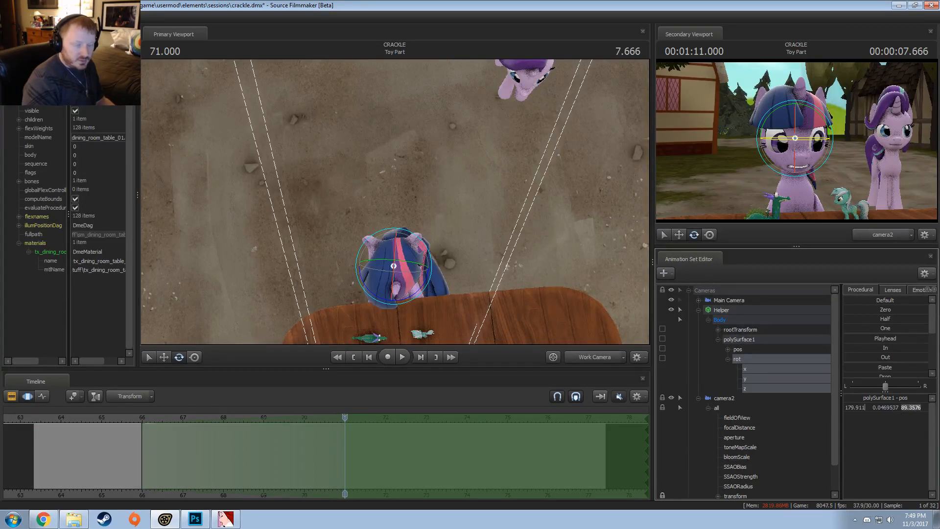
pyautogui.write('0')
pyautogui.press('Return')
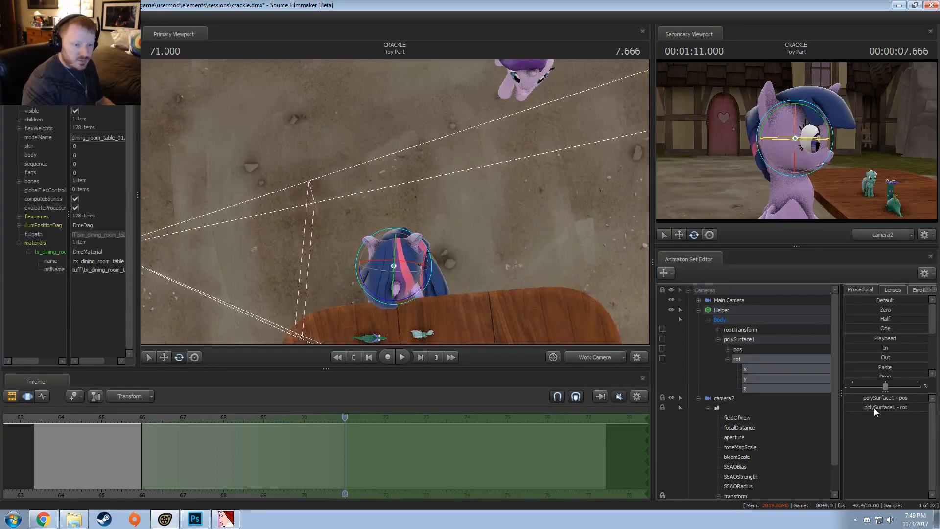
# Try to re-enter 0 as polySurface1's z rotation with the time selection extended over all time
pyautogui.click(448, 463)
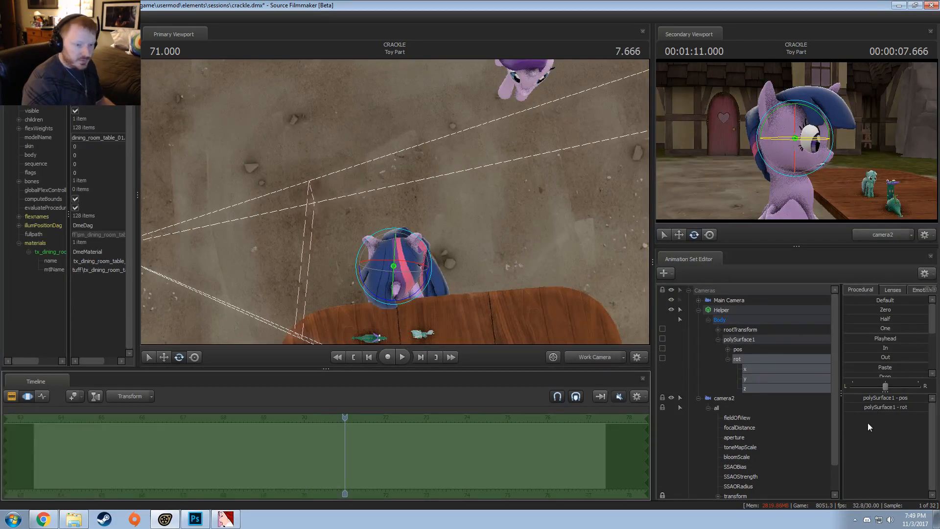
pyautogui.click(891, 412)
pyautogui.doubleClick(909, 406)
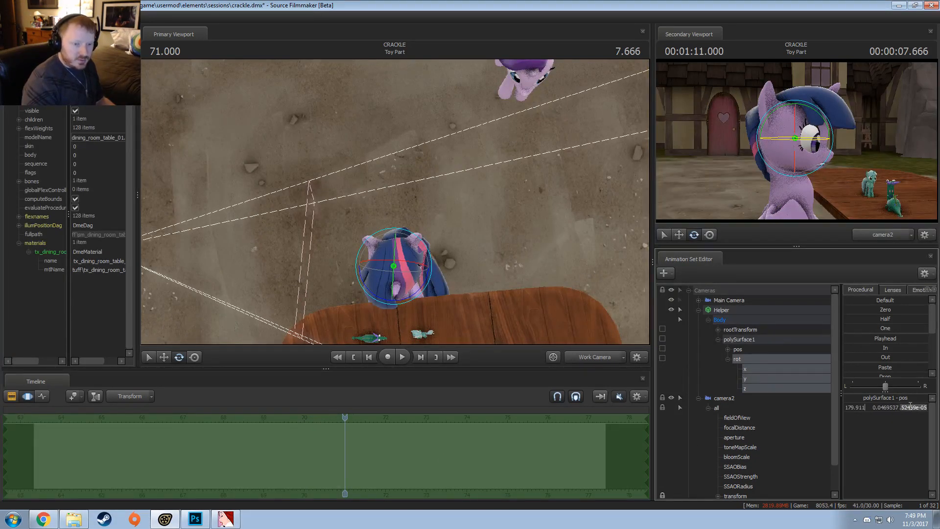
pyautogui.write('0')
pyautogui.press('Return')
pyautogui.click(886, 430)
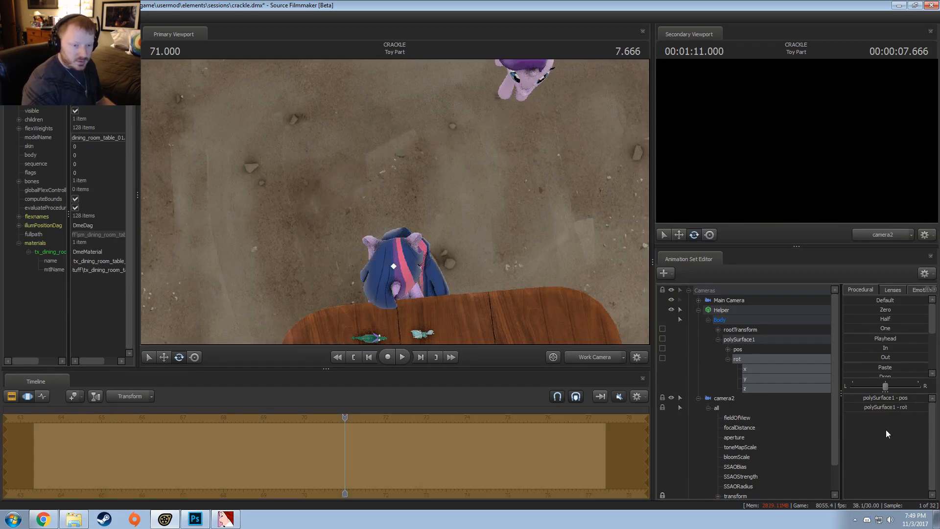
# Undo the repeated rotation edits on the Helper's polySurface1
pyautogui.hotkey('ctrl', 'z')
pyautogui.hotkey('ctrl', 'z')
pyautogui.hotkey('ctrl', 'z')
pyautogui.hotkey('ctrl', 'z')
pyautogui.click(894, 407)
pyautogui.press('Return')
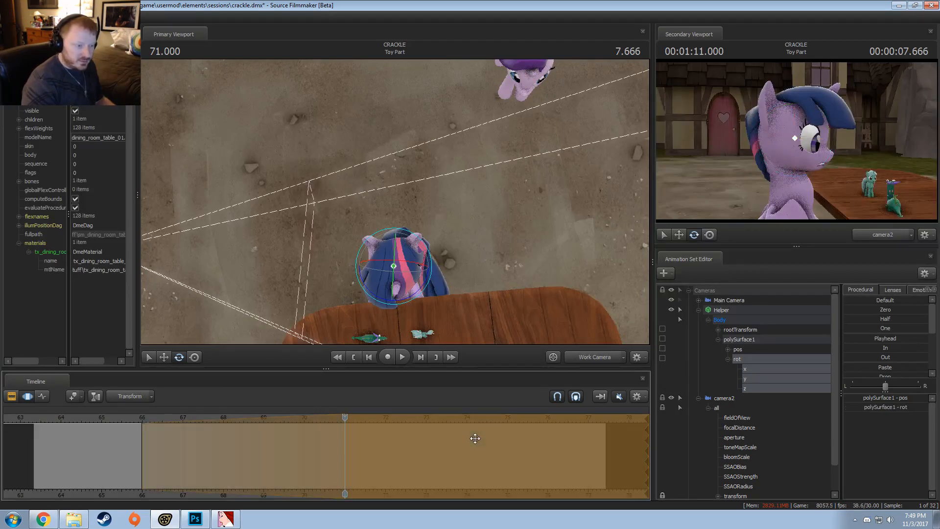
pyautogui.hotkey('ctrl', 'z')
pyautogui.hotkey('ctrl', 'z')
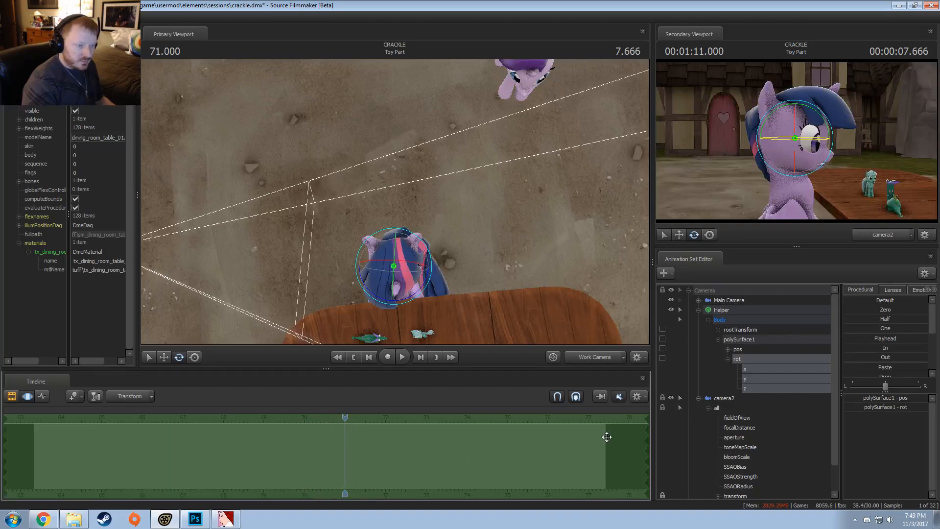
# Set the x rotation of the Helper's polySurface1 to 0 and open its y rotation for editing
pyautogui.click(890, 409)
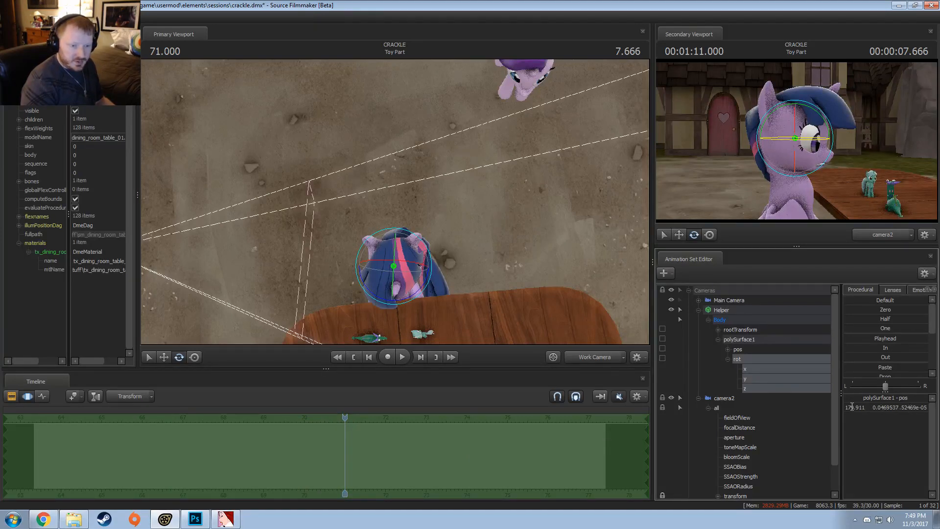
pyautogui.press('Return')
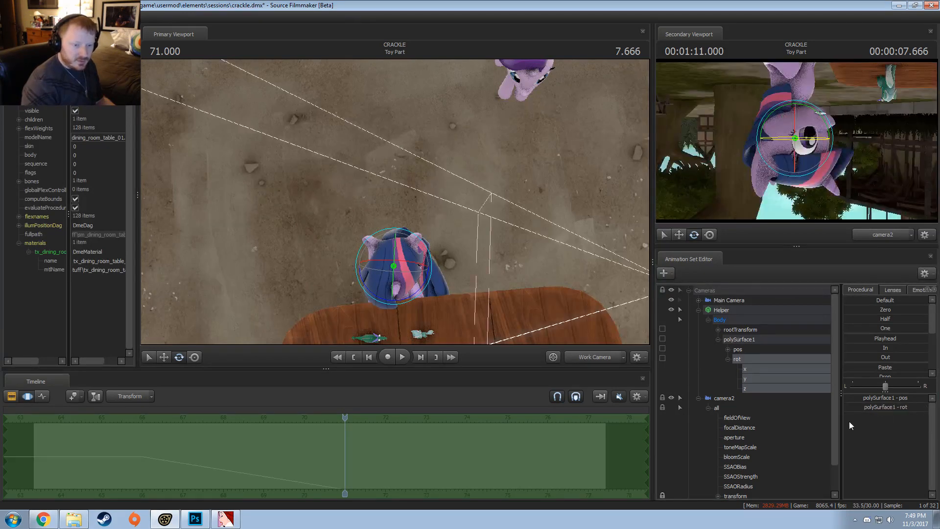
pyautogui.click(866, 408)
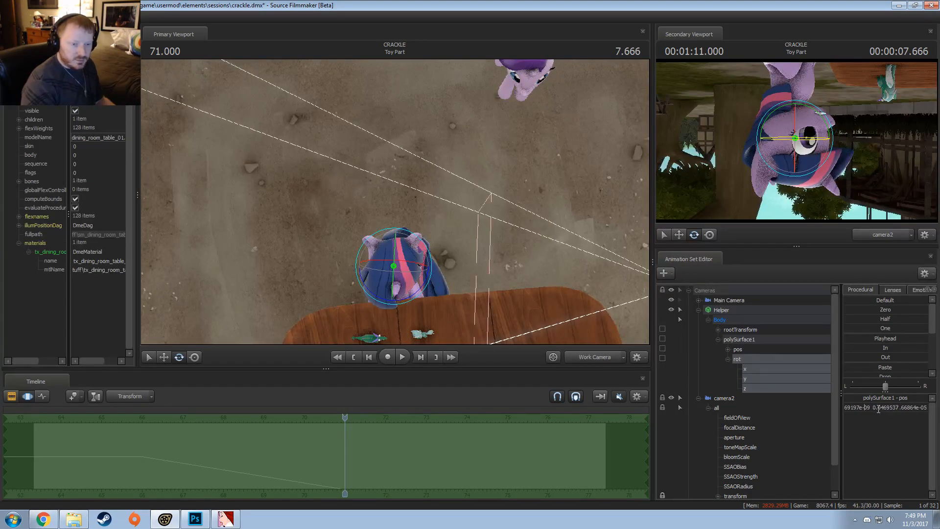
pyautogui.doubleClick(878, 408)
pyautogui.press('Escape')
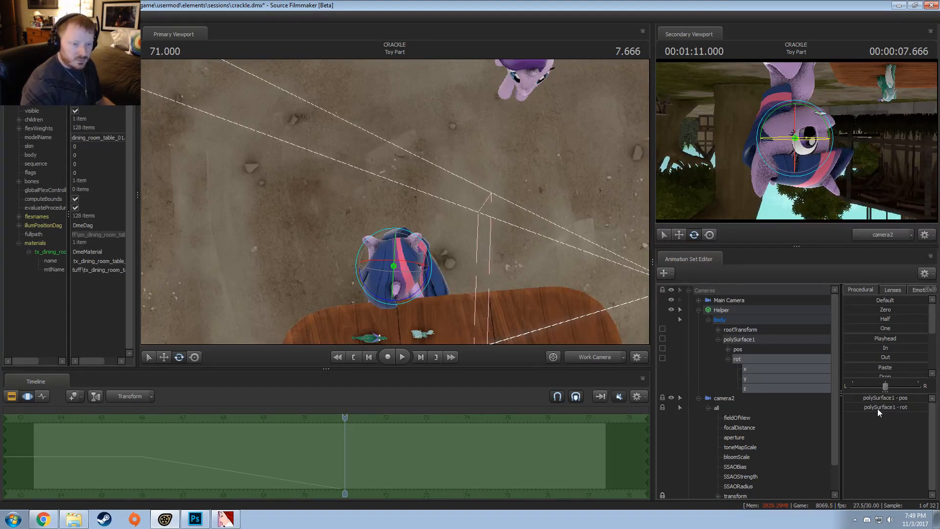
# Try to re-enter the z rotation of the Helper's polySurface1 at 71 seconds with no time selected
pyautogui.click(882, 409)
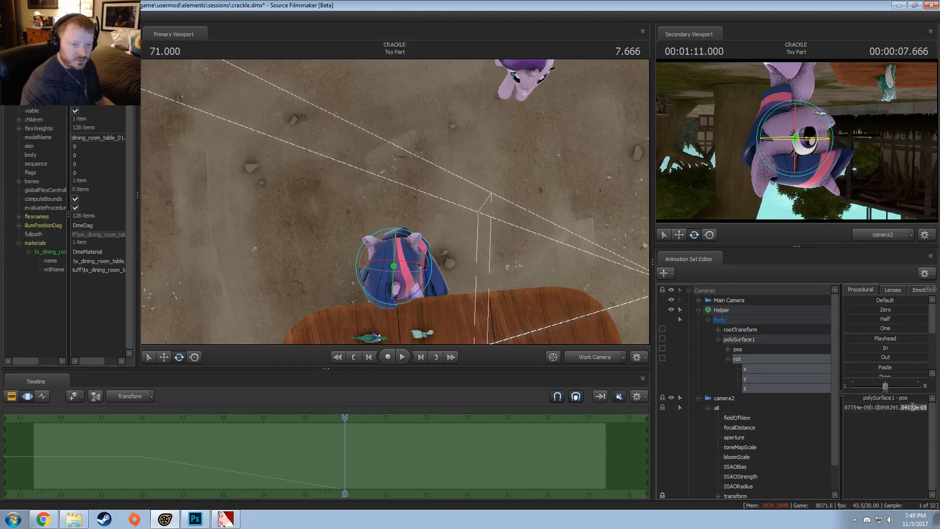
pyautogui.press('Escape')
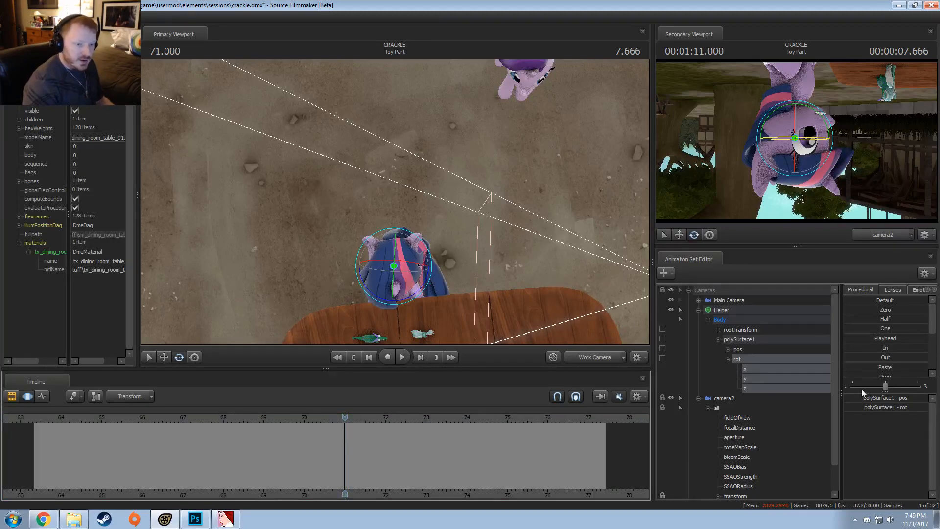
pyautogui.doubleClick(871, 407)
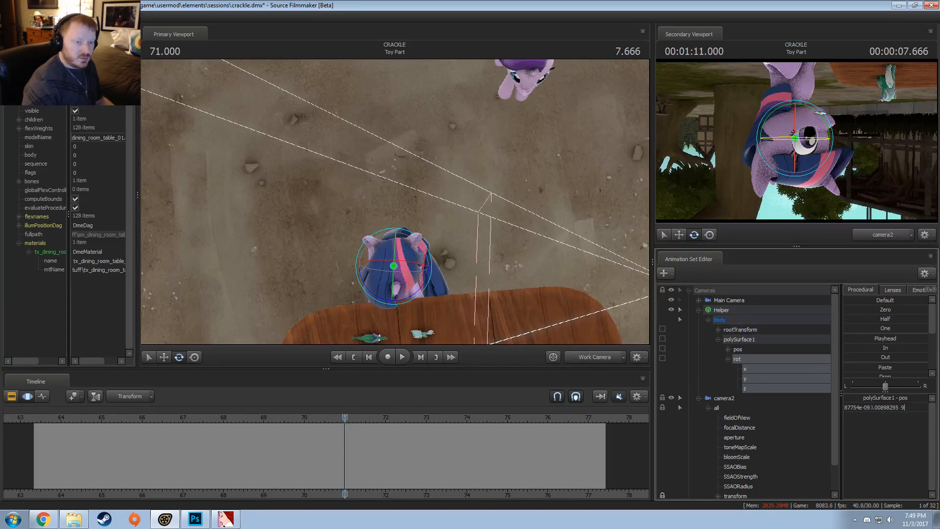
pyautogui.press('Return')
# Extend the time selection over all time and try setting polySurface1's z rotation to 0
pyautogui.click(504, 446)
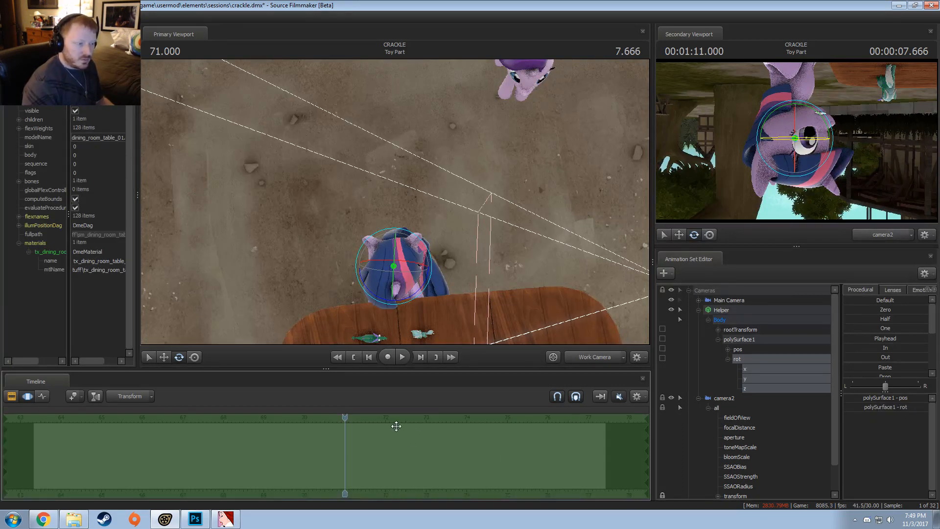
pyautogui.doubleClick(889, 408)
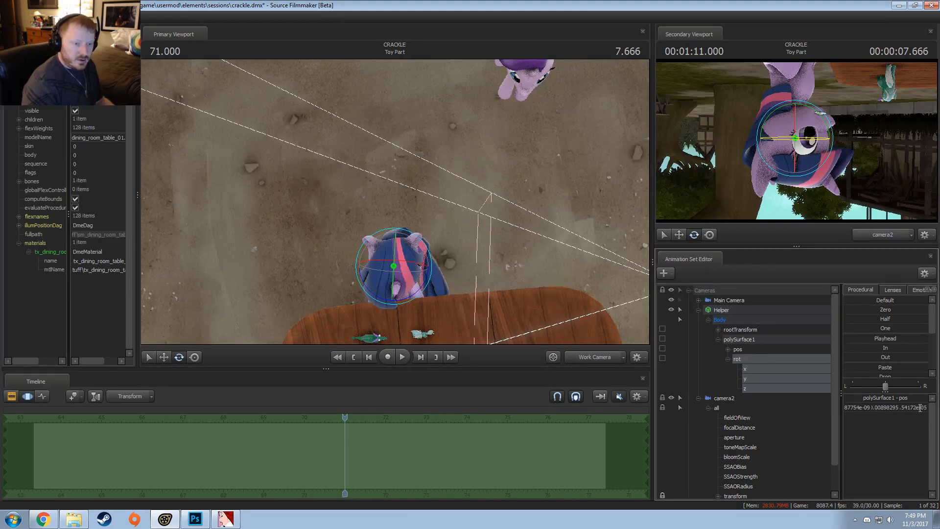
pyautogui.doubleClick(920, 408)
pyautogui.write('0')
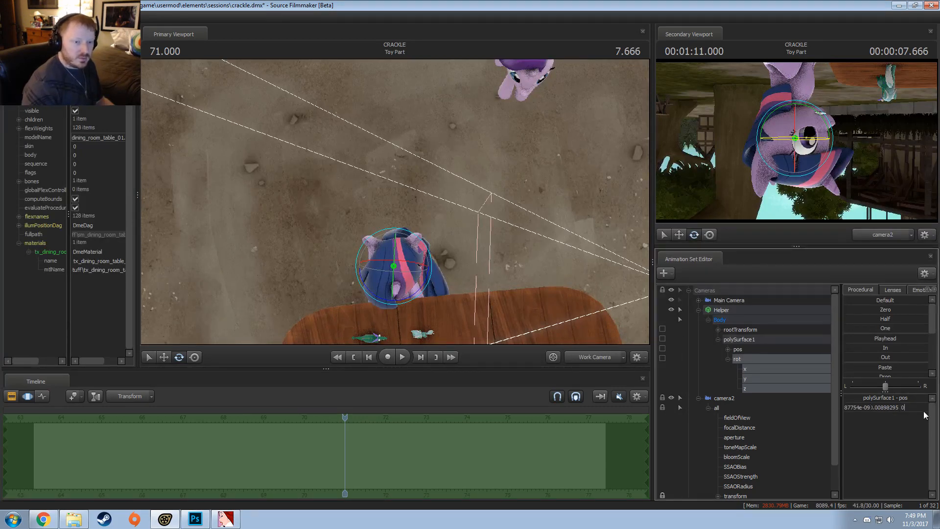
pyautogui.press('Return')
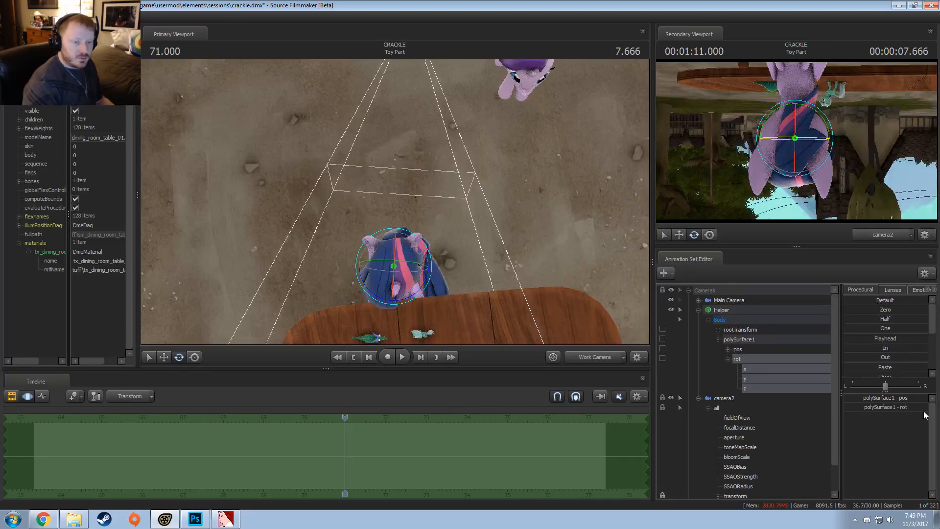
# Undo the z rotation change and enter a new x rotation for polySurface1 that turns camera2's view upright
pyautogui.click(872, 408)
pyautogui.press('Escape')
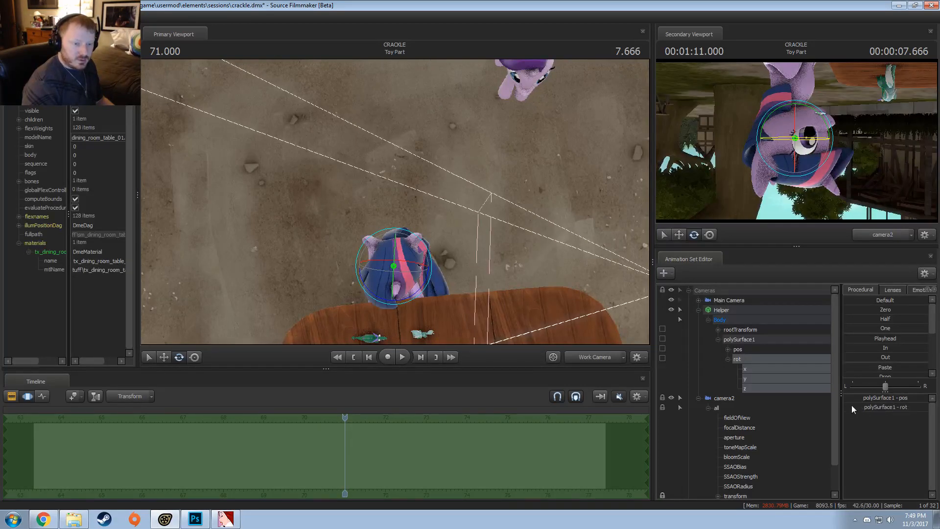
pyautogui.click(852, 407)
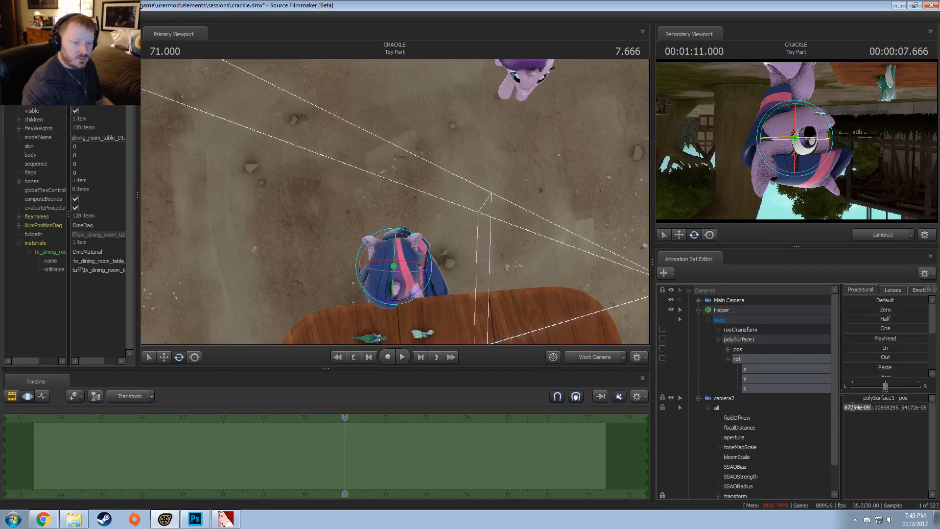
pyautogui.press('Return')
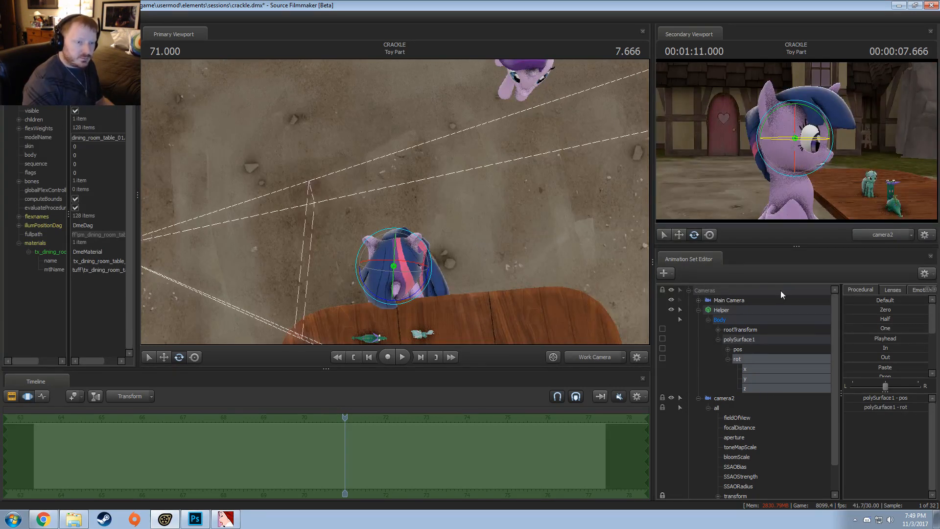
# Shape the time selection to ramp in from 67 to 71 seconds and place the playhead at 67 seconds
pyautogui.moveTo(346, 431); pyautogui.dragTo(344, 431)
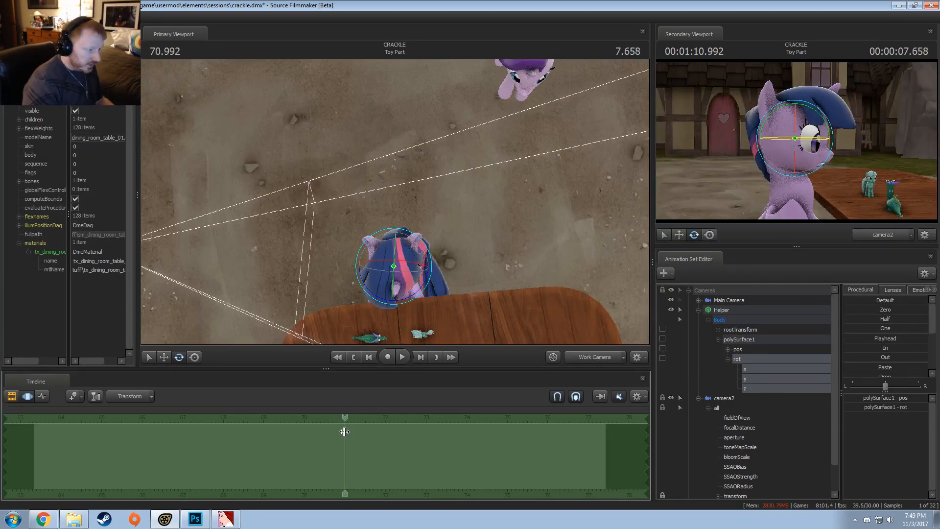
pyautogui.click(345, 431)
pyautogui.moveTo(338, 464); pyautogui.dragTo(176, 468)
pyautogui.scroll(2, 193, 462)
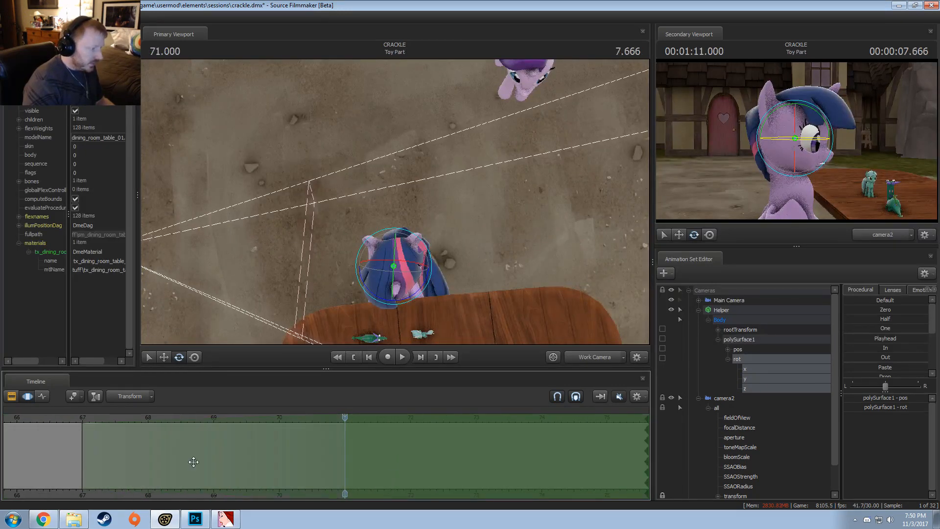
pyautogui.moveTo(74, 420); pyautogui.dragTo(345, 439)
pyautogui.moveTo(109, 419); pyautogui.dragTo(83, 419)
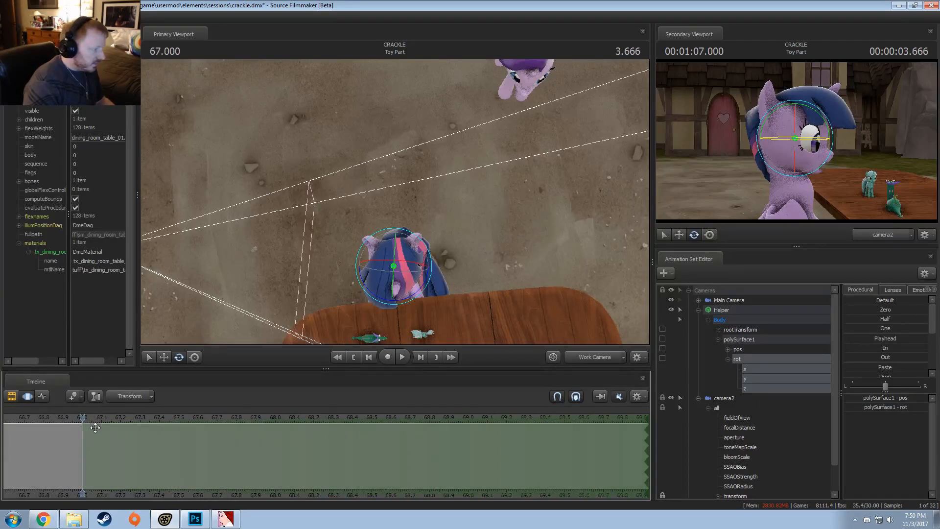
pyautogui.scroll(1, 85, 420)
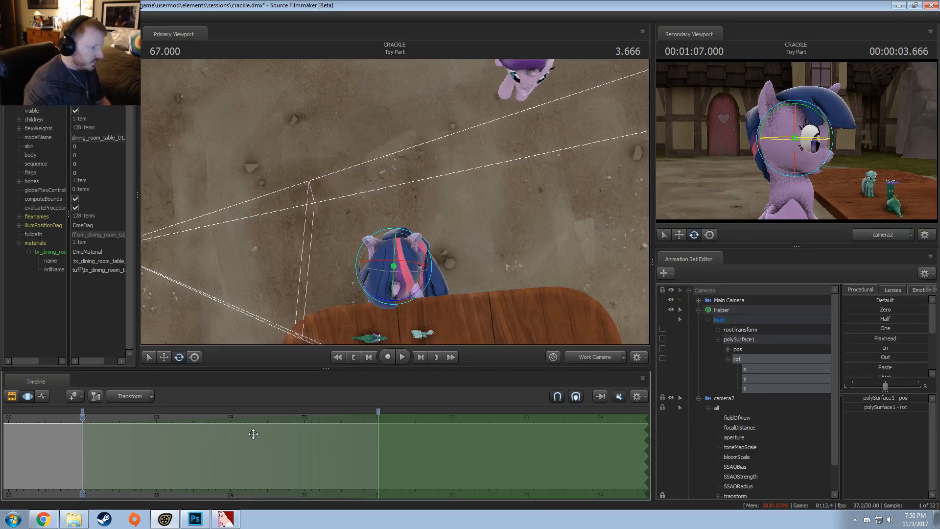
pyautogui.scroll(-3, 304, 443)
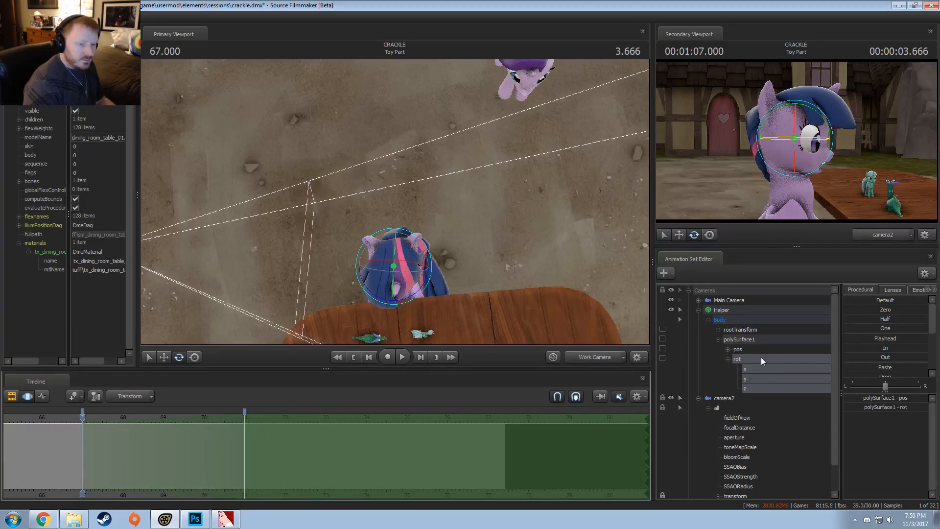
# Try rotating the Helper at 67 seconds by setting polySurface1's x rotation to -180 and editing its remaining rotation values
pyautogui.moveTo(377, 296); pyautogui.dragTo(354, 339)
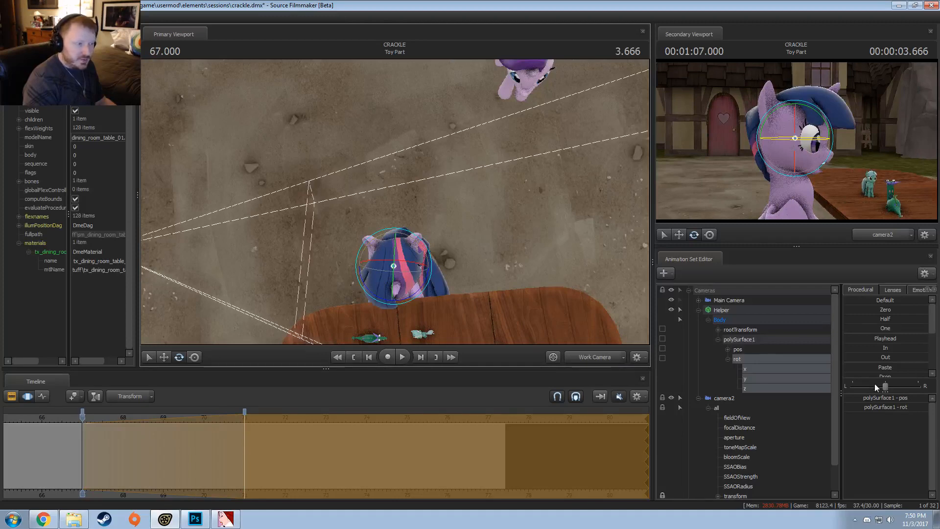
pyautogui.click(875, 408)
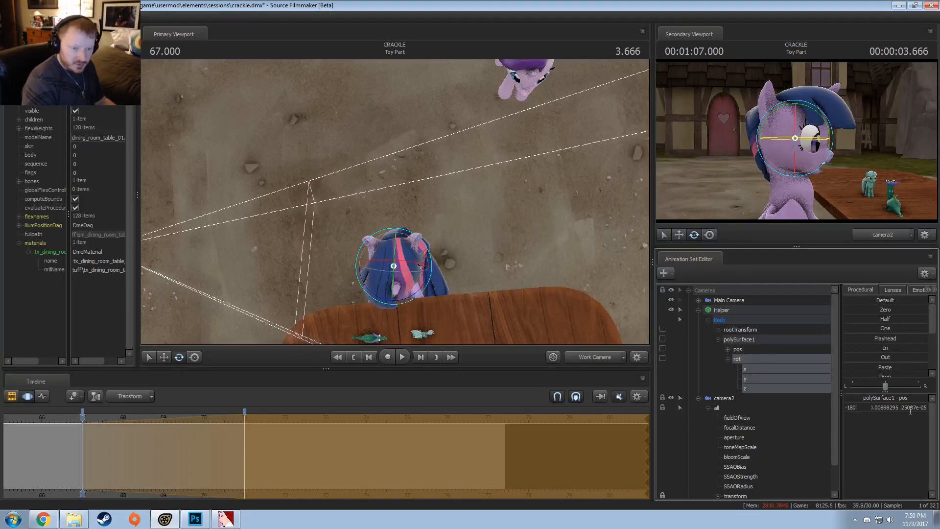
pyautogui.click(881, 409)
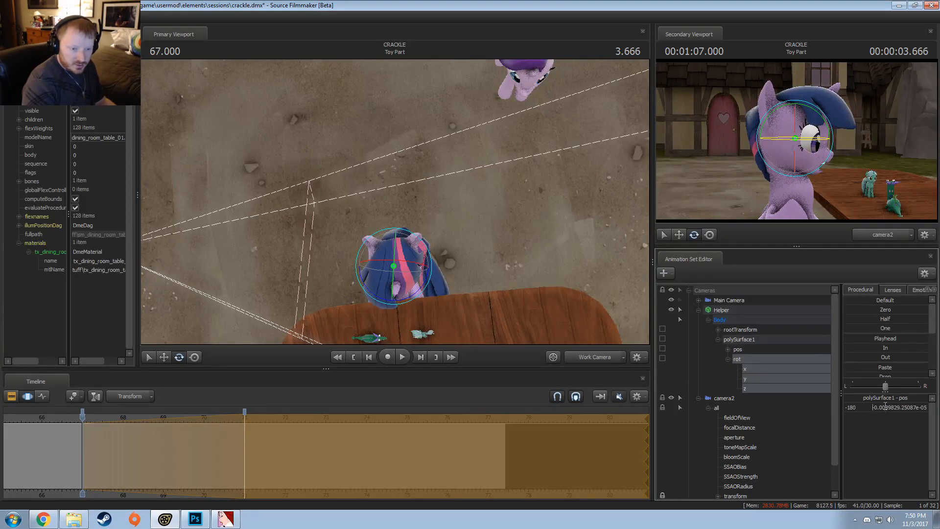
pyautogui.doubleClick(917, 408)
pyautogui.doubleClick(887, 407)
pyautogui.press('Return')
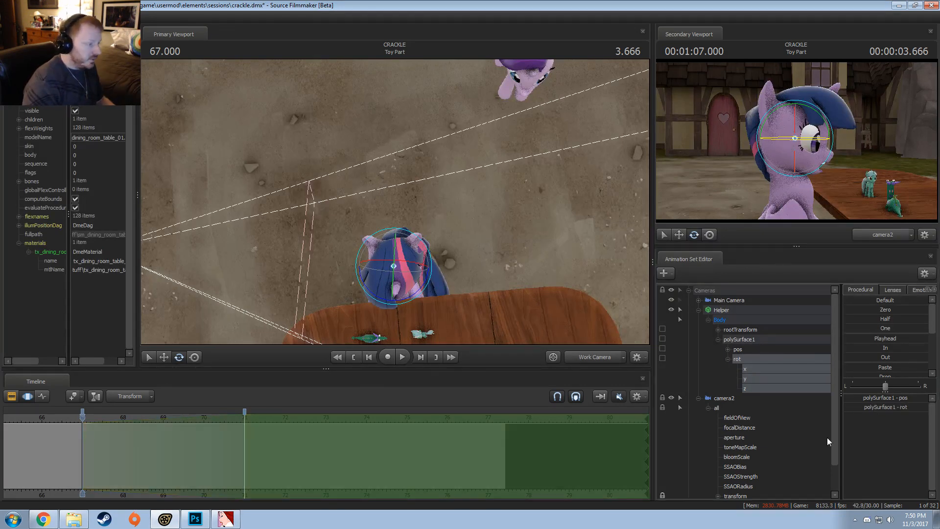
# Undo the last two edits on the Helper and redo one of them
pyautogui.moveTo(83, 439); pyautogui.dragTo(313, 476, button='middle')
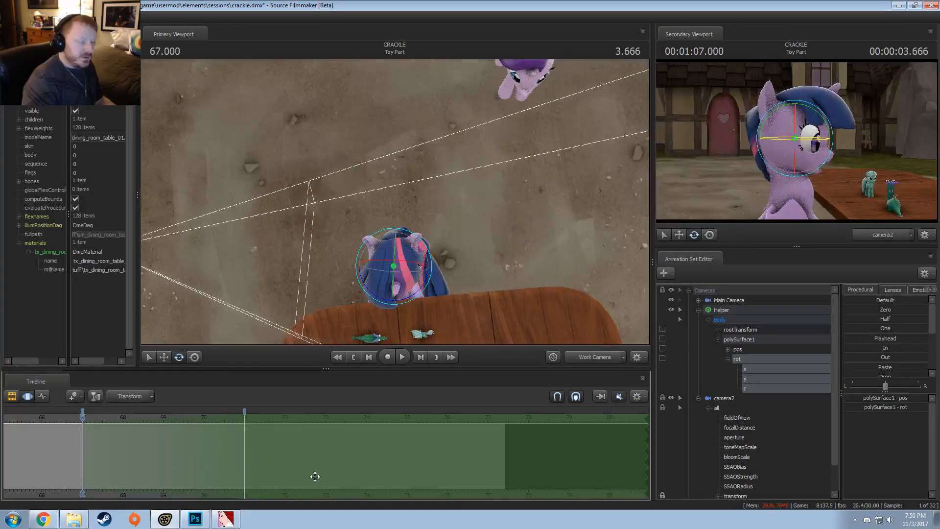
pyautogui.scroll(-4, 278, 444)
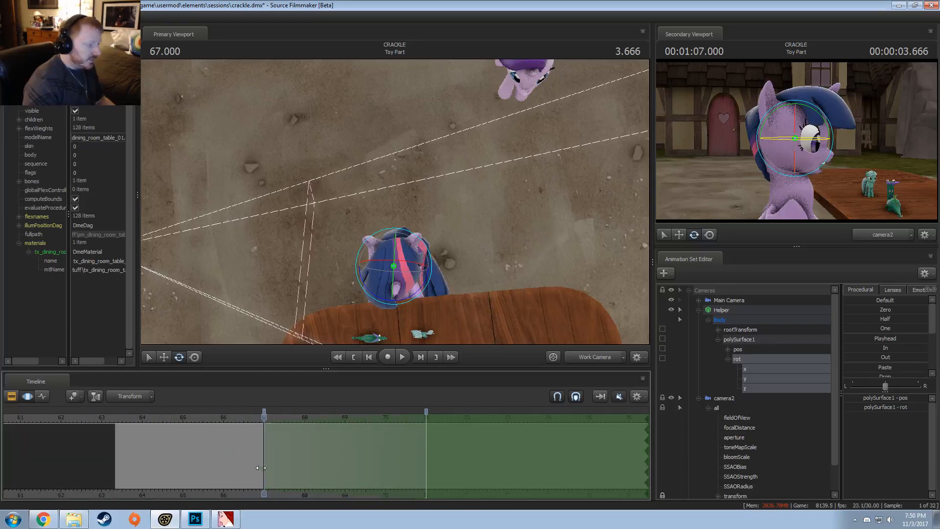
pyautogui.scroll(3, 264, 443)
pyautogui.click(247, 440)
pyautogui.hotkey('ctrl', 'z')
pyautogui.hotkey('ctrl', 'z')
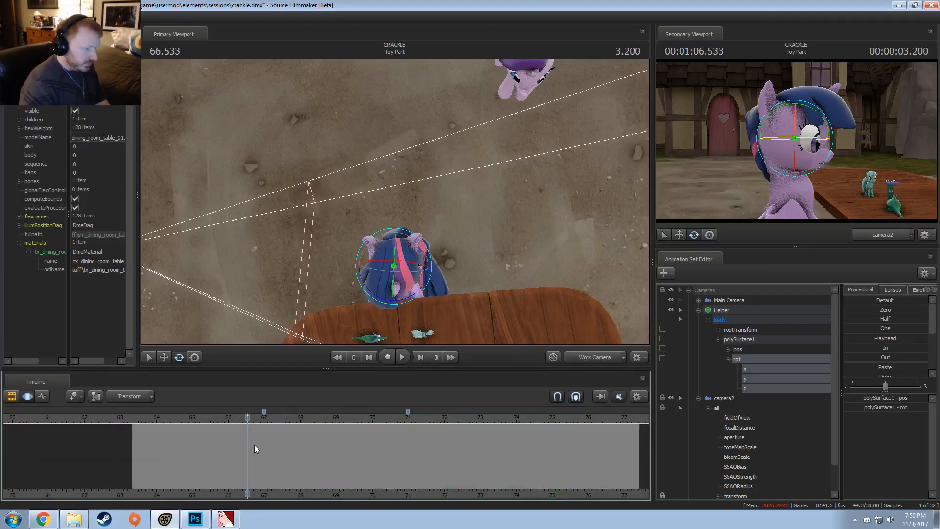
pyautogui.hotkey('ctrl', 'y')
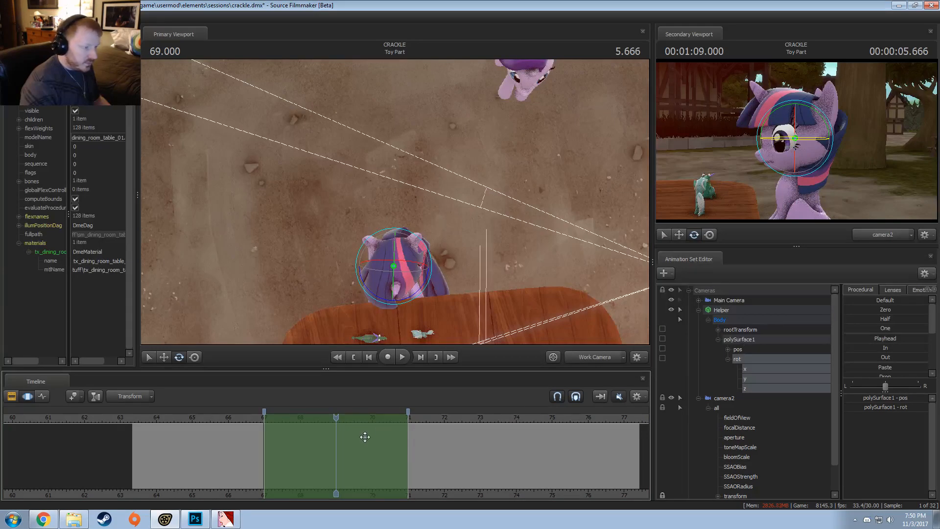
# Shift the time selection to 71–75 seconds, then play and scrub through camera2's orbit around Twilight's head
pyautogui.moveTo(356, 451); pyautogui.dragTo(461, 459)
pyautogui.press('space')
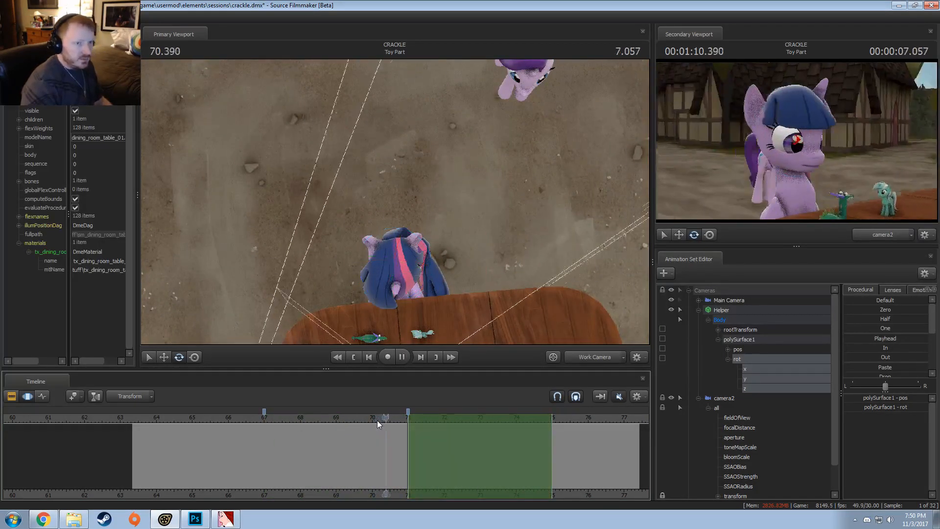
pyautogui.press('space')
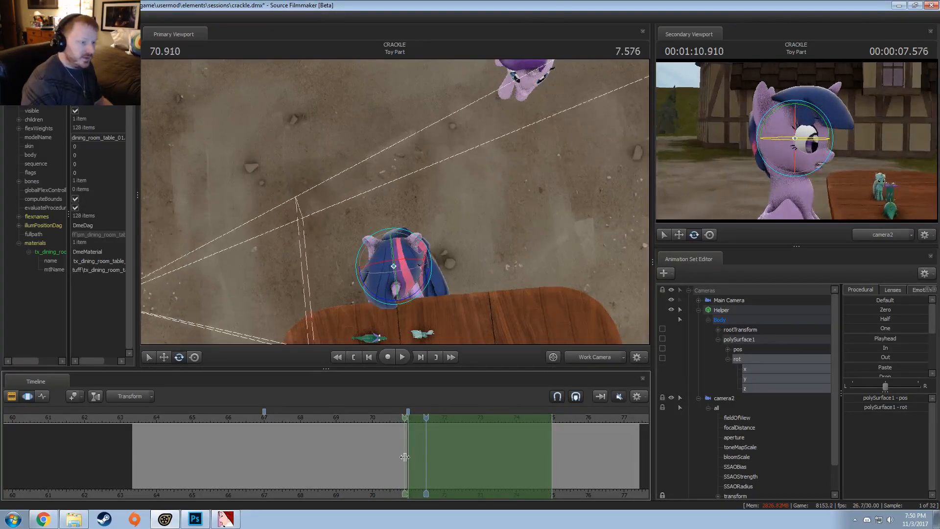
pyautogui.scroll(2, 405, 461)
pyautogui.scroll(2, 405, 461)
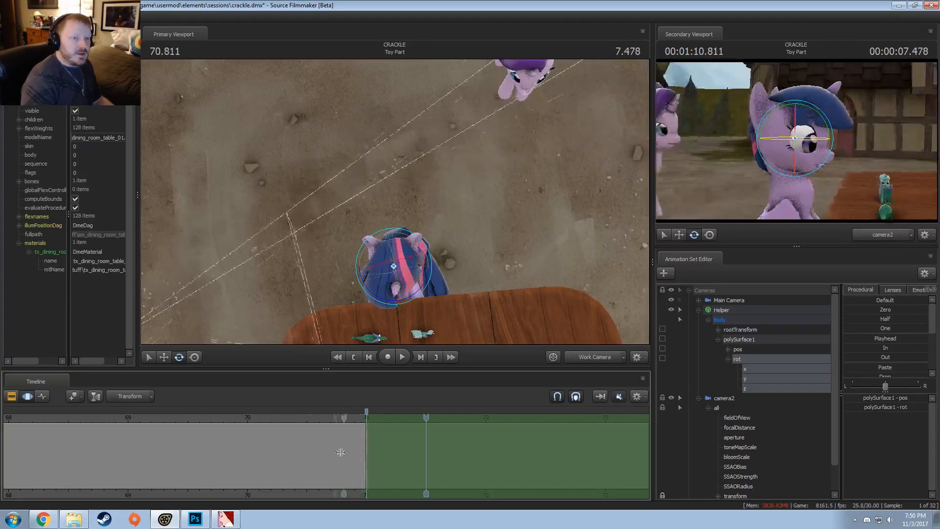
pyautogui.scroll(-5, 180, 472)
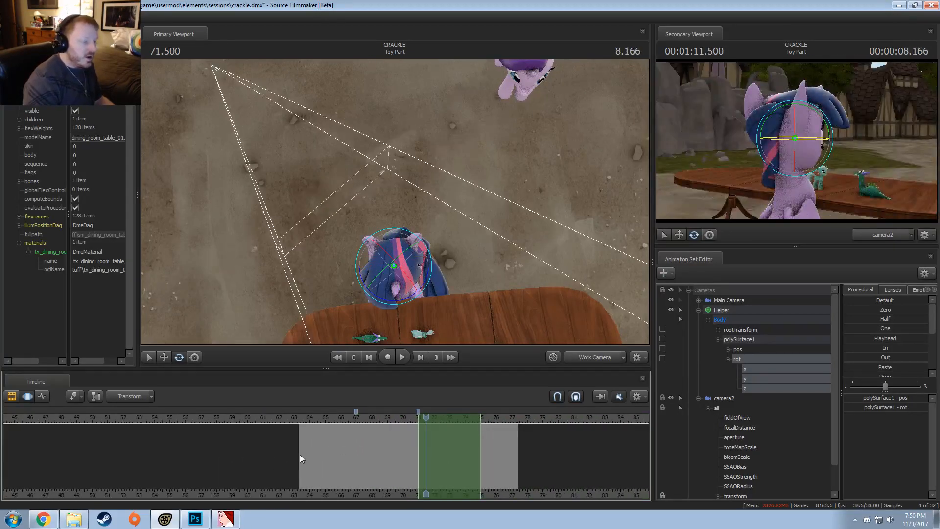
# Extend the time selection over all time and view the shot through the Main Camera, then through camera2
pyautogui.click(232, 417)
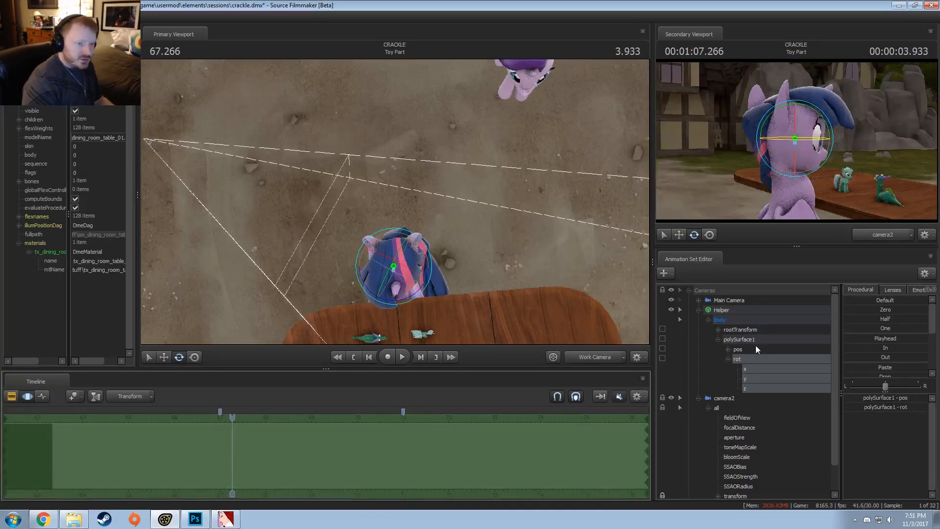
pyautogui.doubleClick(724, 300)
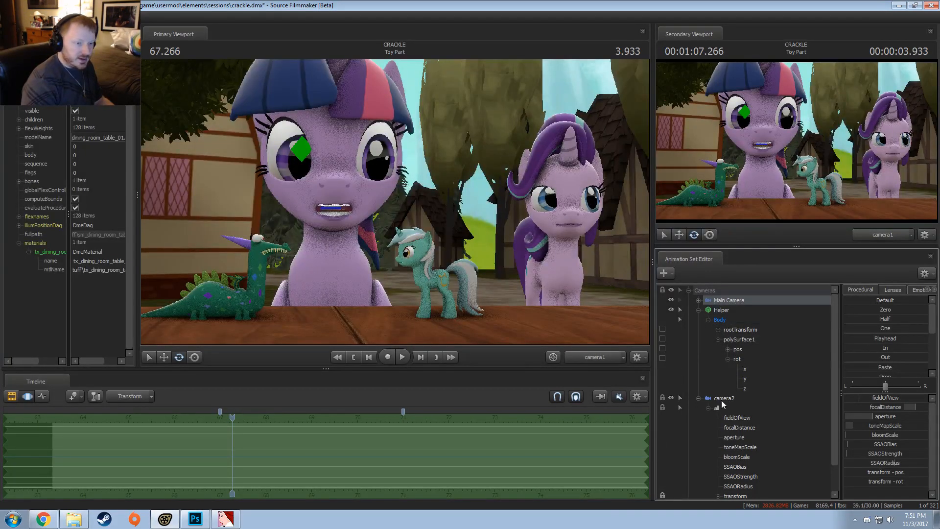
pyautogui.doubleClick(723, 399)
pyautogui.press('shift')
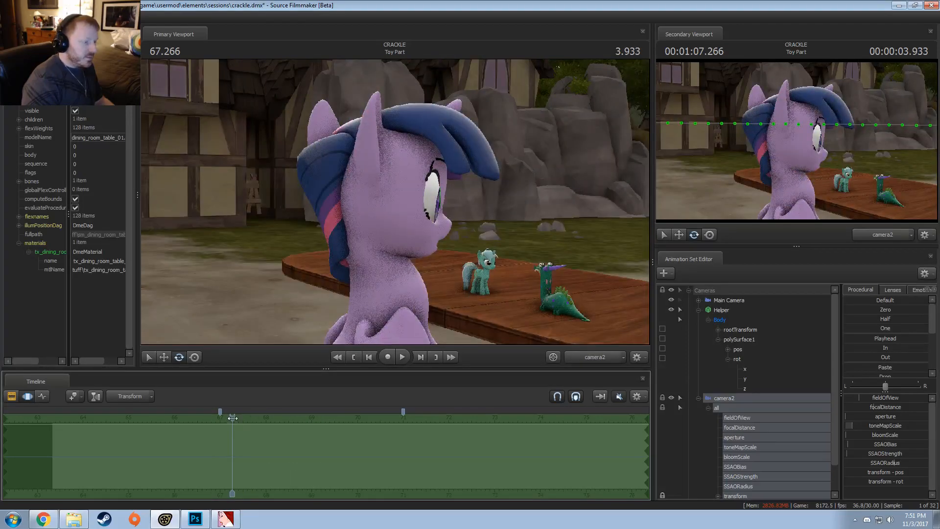
# Ramp the time selection from 67 to about 70.4 seconds and raise camera2 into a view looking down on Twilight
pyautogui.click(233, 418)
pyautogui.press('shift')
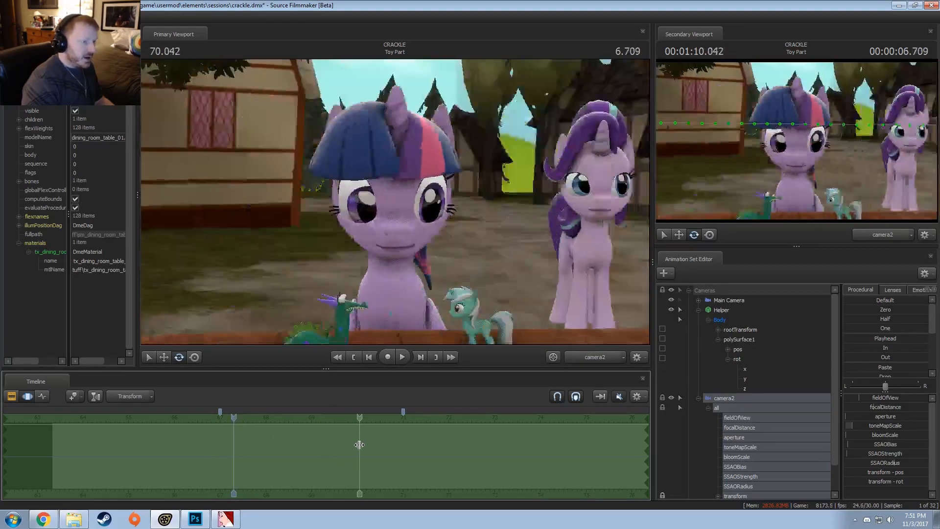
pyautogui.keyDown('shift'); pyautogui.moveTo(376, 445); pyautogui.dragTo(220, 445); pyautogui.keyUp('shift')
pyautogui.moveTo(395, 202); pyautogui.dragTo(395, 250)
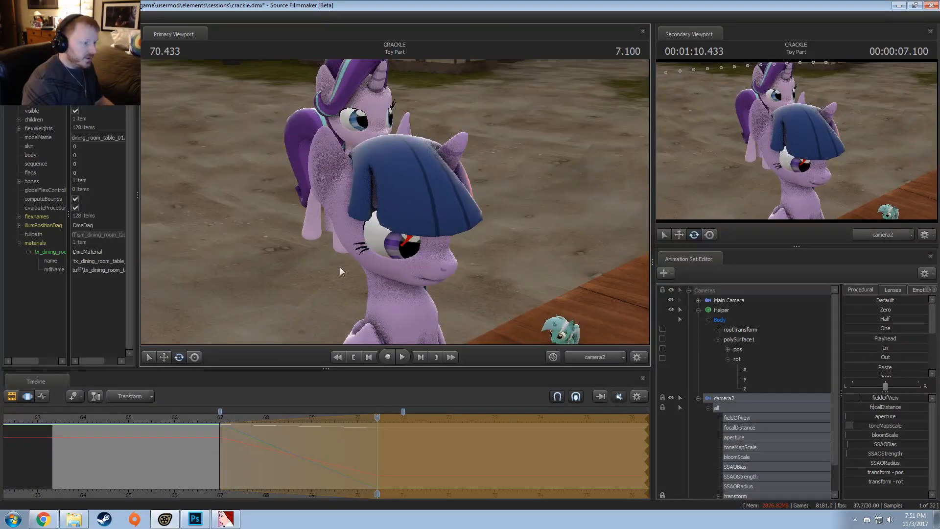
# Play back camera2's orbit twice from 67 seconds to review the raised camera move
pyautogui.click(221, 418)
pyautogui.press('space')
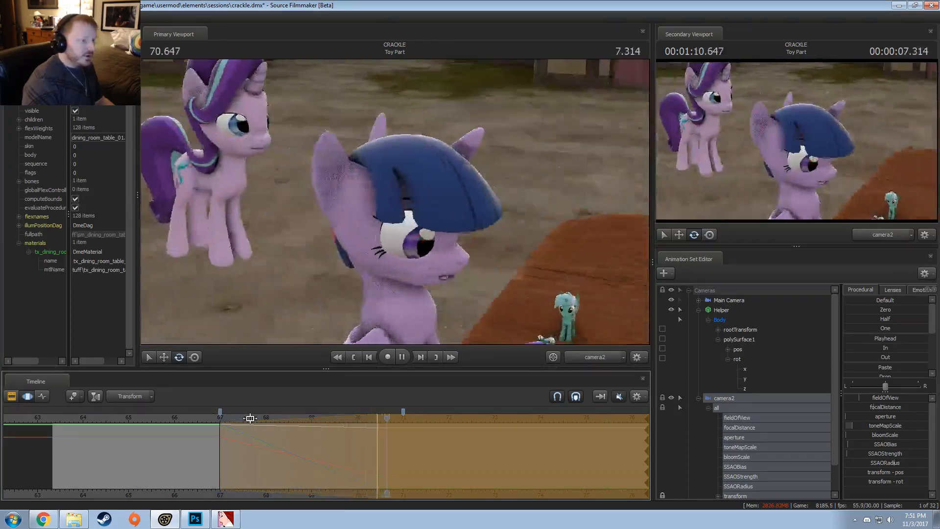
pyautogui.press('space')
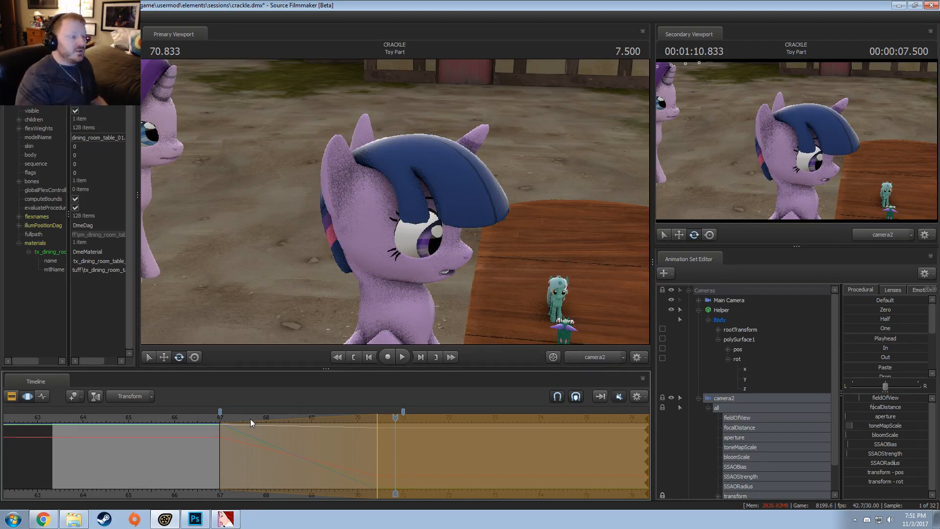
pyautogui.click(220, 417)
pyautogui.press('space')
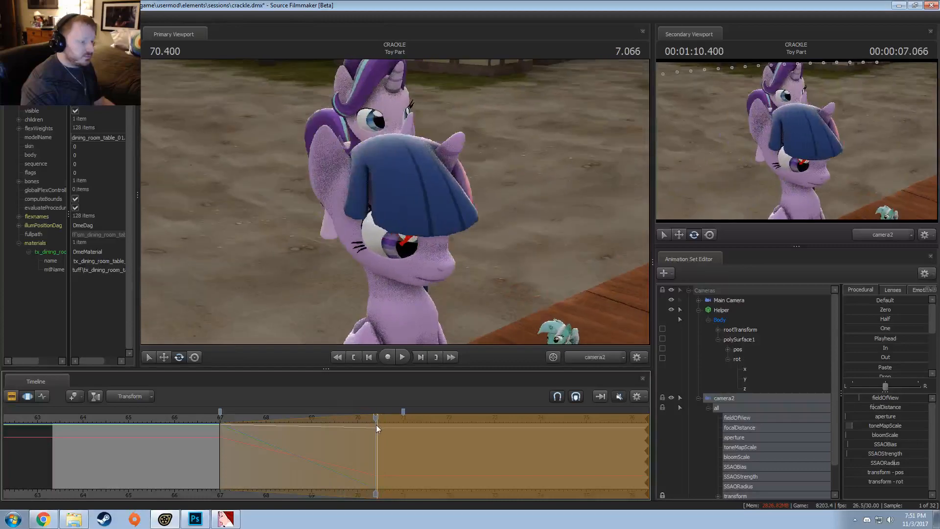
# Try raising camera2 further above Twilight at about 70.4 seconds, undo its raised views, and scrub back to 67 seconds
pyautogui.click(377, 425)
pyautogui.hotkey('ctrl', 'z')
pyautogui.moveTo(395, 202)
pyautogui.mouseDown()
pyautogui.moveTo(395, 265)
pyautogui.moveTo(394, 202)
pyautogui.mouseUp()
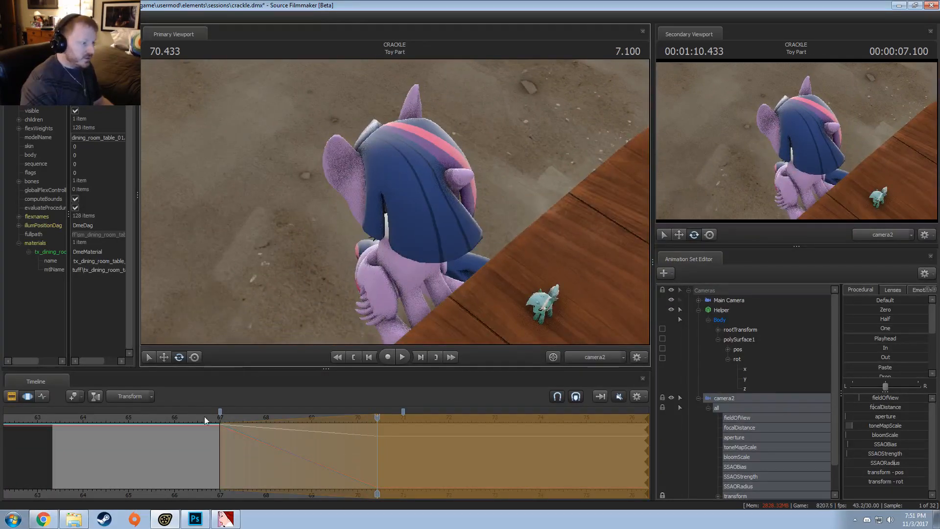
pyautogui.moveTo(204, 417); pyautogui.dragTo(212, 466)
pyautogui.hotkey('ctrl', 'z')
pyautogui.moveTo(200, 415); pyautogui.dragTo(379, 431)
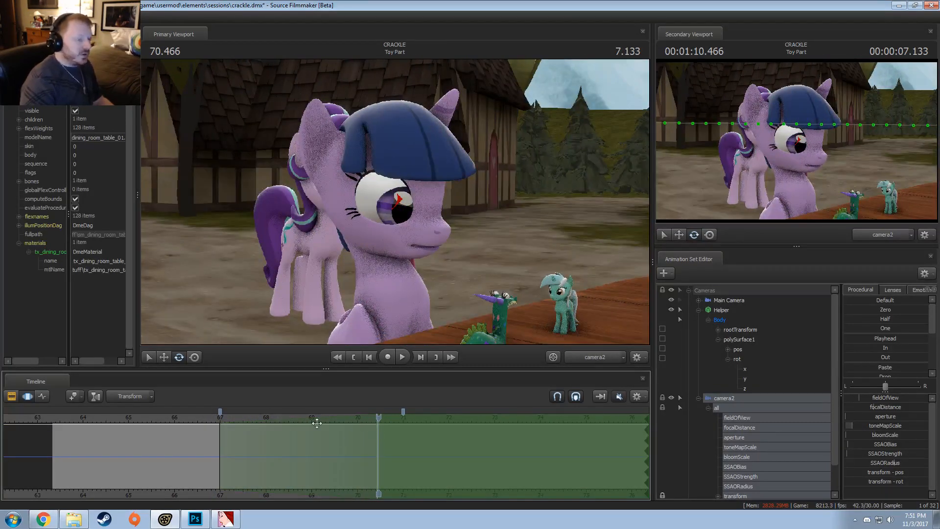
pyautogui.moveTo(280, 436); pyautogui.dragTo(222, 431)
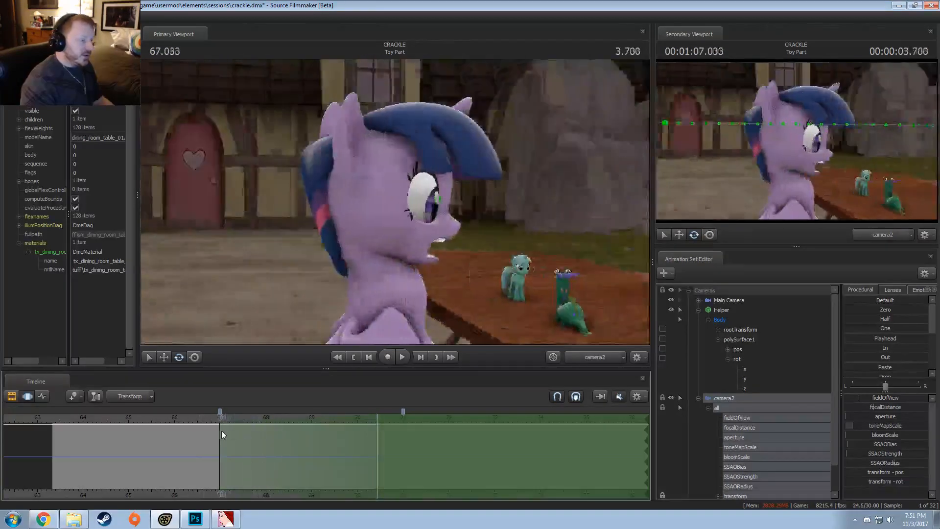
# Extend the time selection over all time and play back camera2's move from about 67 seconds
pyautogui.hotkey('ctrl', 'a')
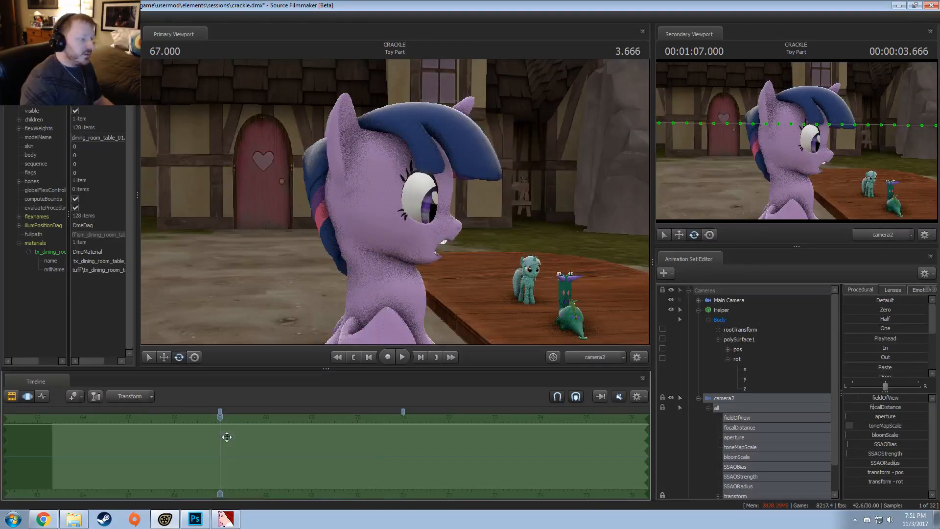
pyautogui.press('space')
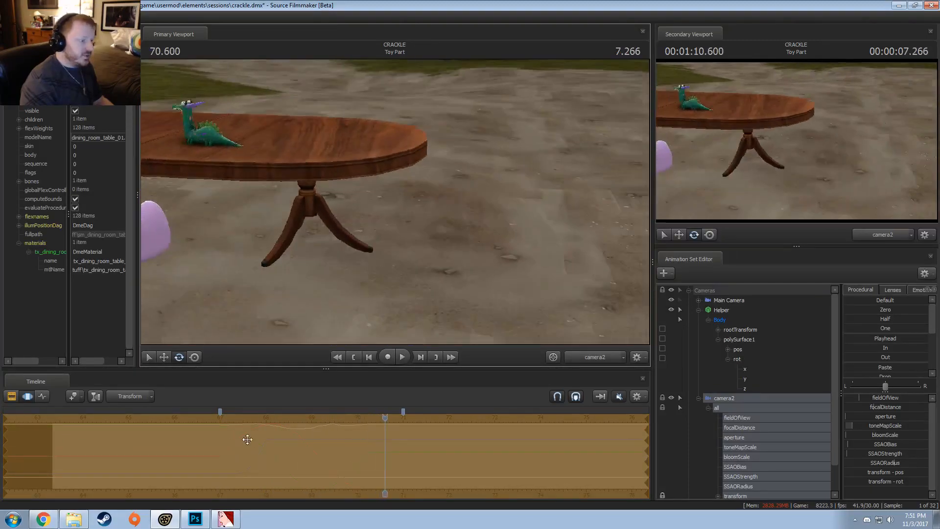
pyautogui.click(232, 445)
pyautogui.press('space')
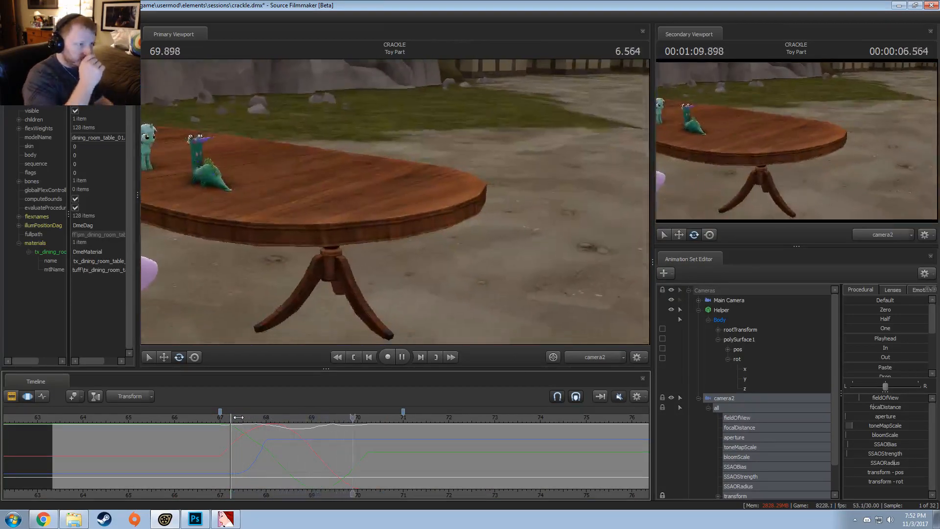
pyautogui.press('space')
# Scrub the shot to about 68.6 seconds and switch to the Windows Explorer window with the Tablestuff materials folder
pyautogui.click(280, 443)
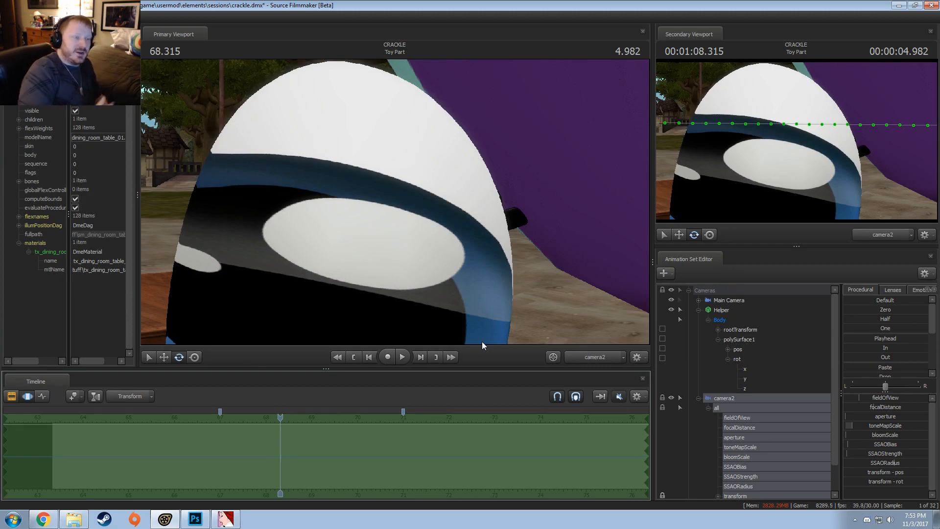
pyautogui.moveTo(153, 459); pyautogui.dragTo(291, 474)
pyautogui.click(74, 519)
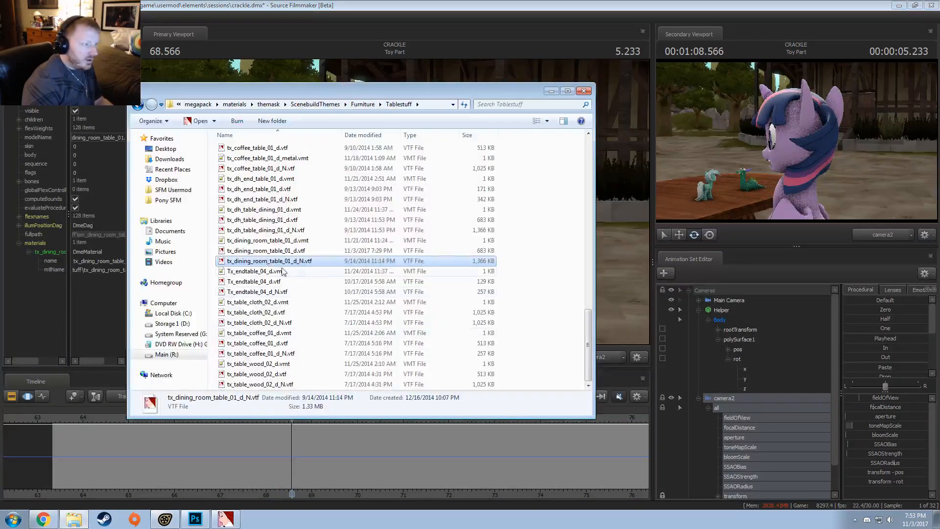
# Browse to the Pony SFM Videos folder and open Chemistry 30fps.mp4 for playback
pyautogui.click(168, 199)
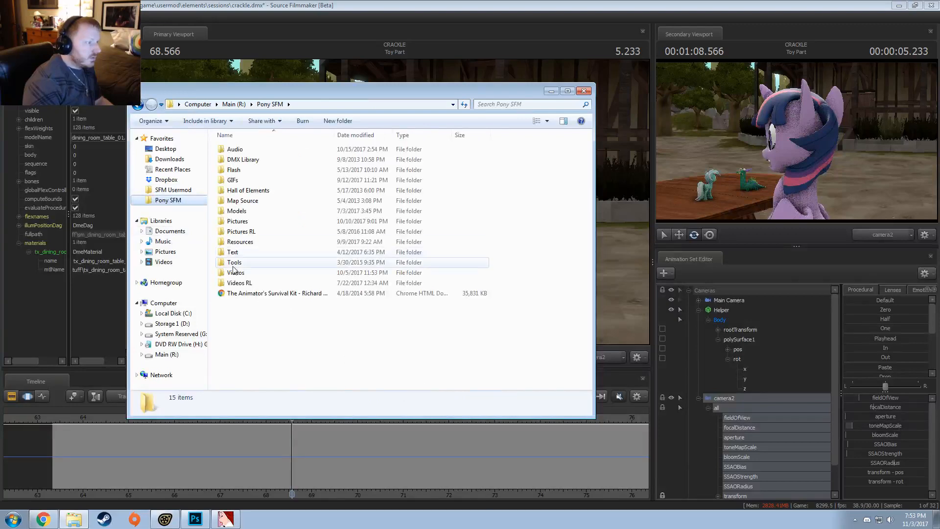
pyautogui.click(234, 273)
pyautogui.doubleClick(234, 272)
pyautogui.scroll(-2, 336, 361)
pyautogui.scroll(2, 335, 361)
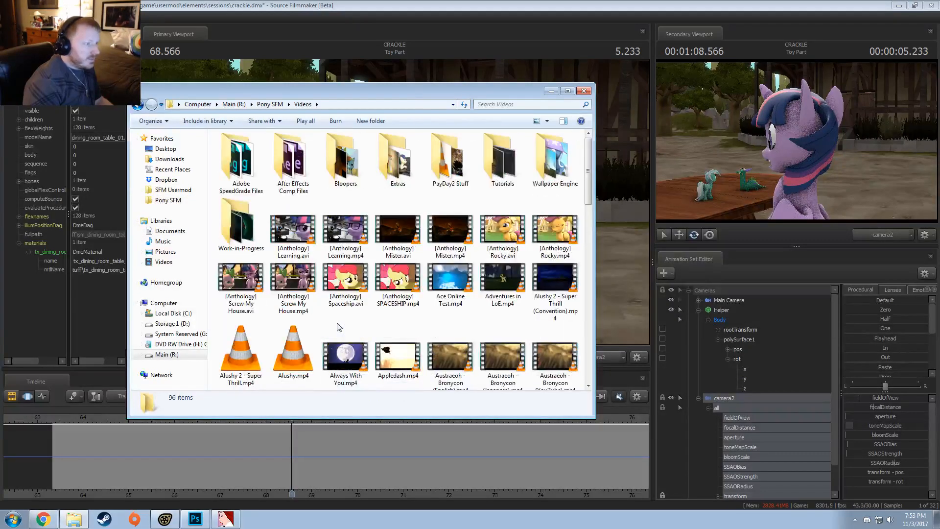
pyautogui.scroll(-5, 338, 356)
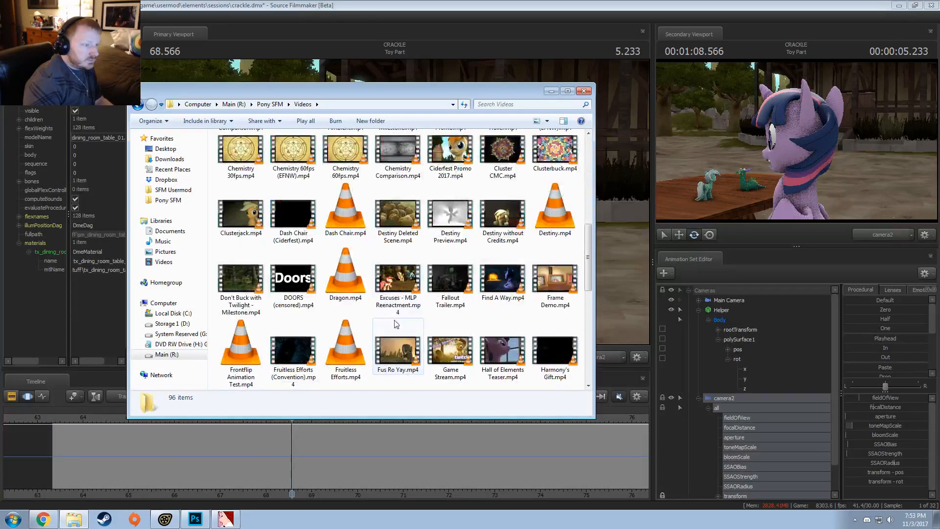
pyautogui.scroll(5, 397, 324)
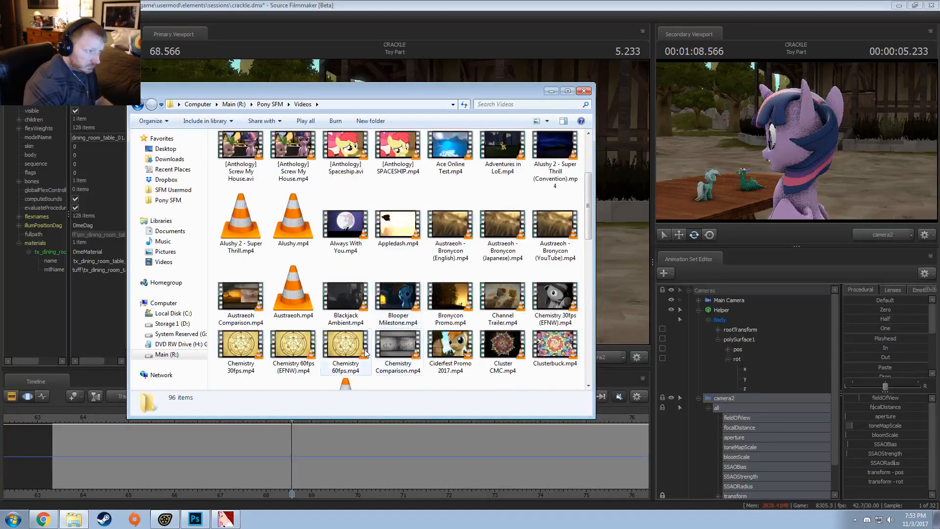
pyautogui.doubleClick(240, 345)
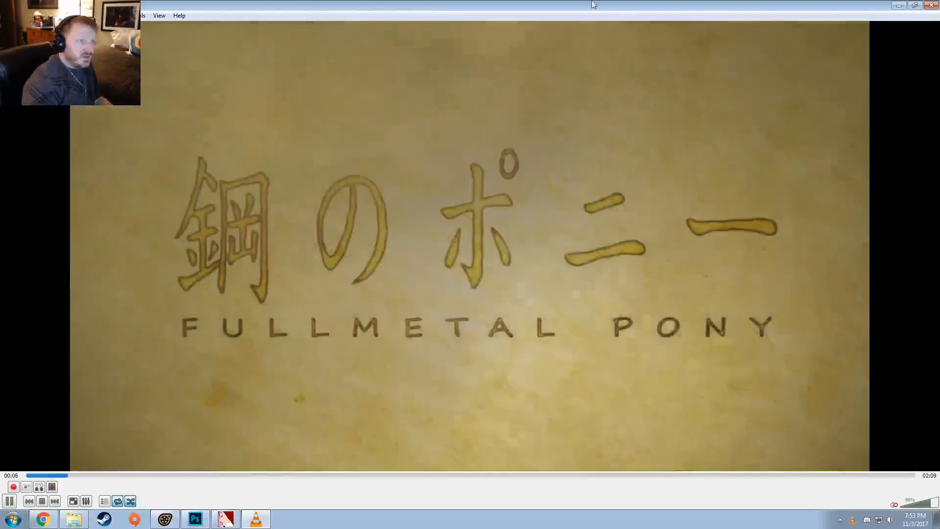
# Shrink the maximized video player to a smaller window and place it over the folder window
pyautogui.moveTo(593, 5); pyautogui.dragTo(429, 64)
pyautogui.moveTo(9, 44); pyautogui.dragTo(57, 135)
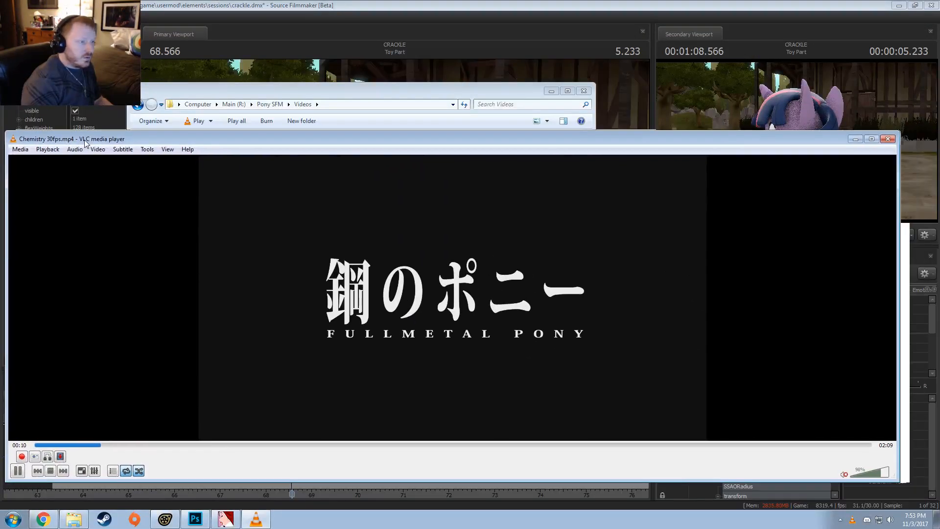
pyautogui.moveTo(6, 170); pyautogui.dragTo(438, 170)
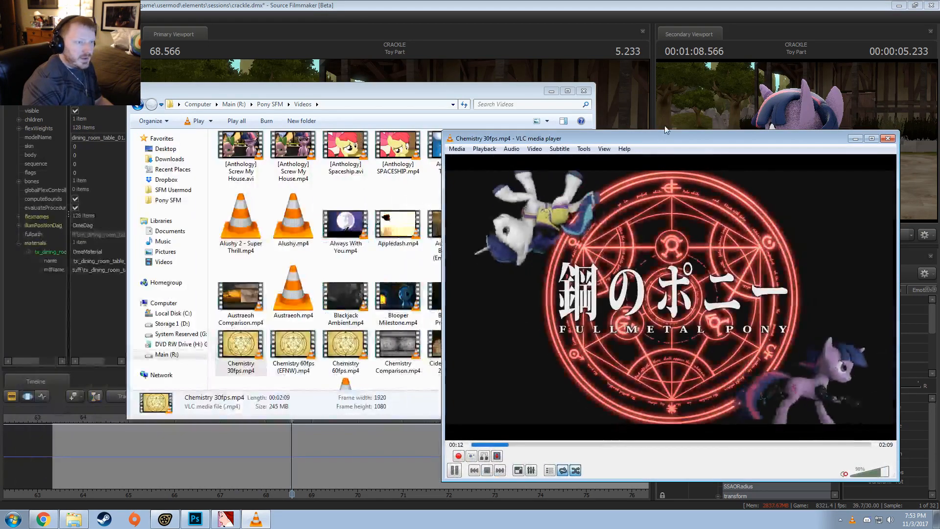
pyautogui.moveTo(665, 125); pyautogui.dragTo(402, 130)
# Seek near the end of the video and pause on the orbiting shot of the two ponies at 02:03
pyautogui.moveTo(590, 436); pyautogui.dragTo(563, 442)
pyautogui.click(591, 437)
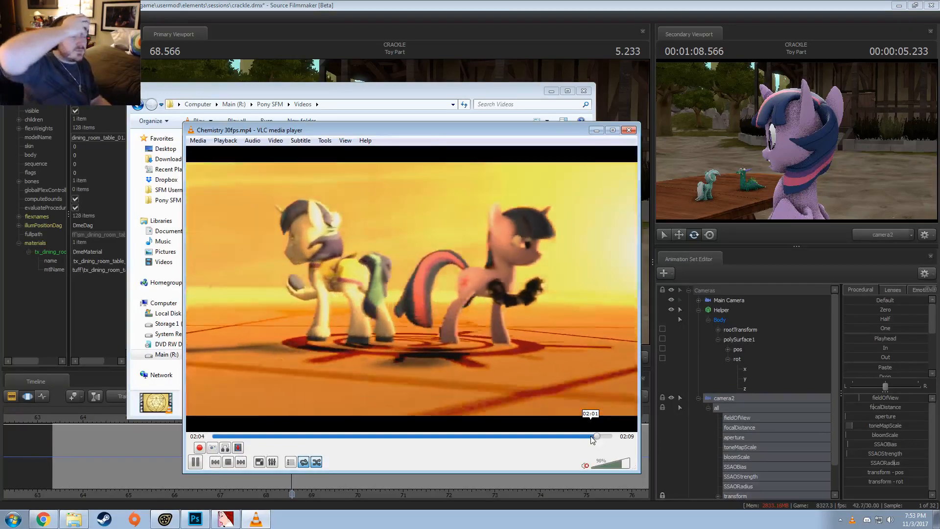
pyautogui.press('space')
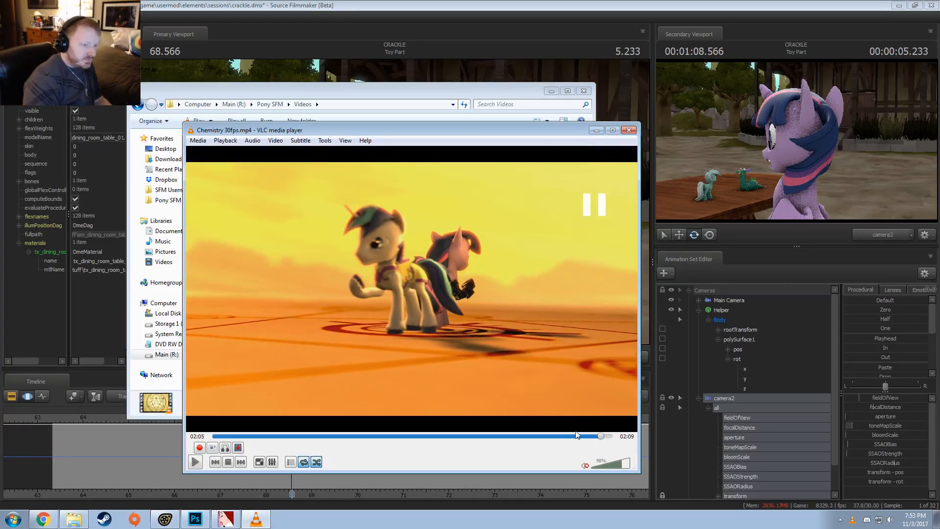
pyautogui.click(593, 436)
pyautogui.press('space')
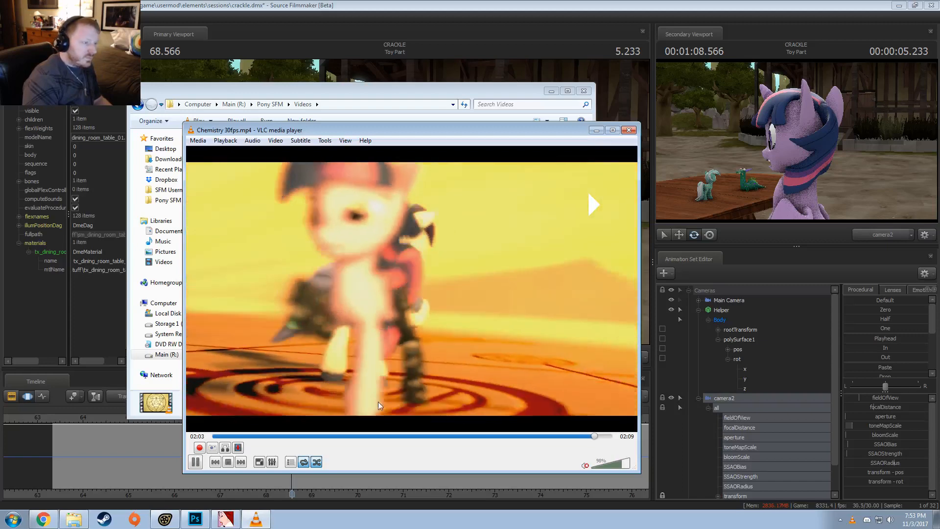
pyautogui.press('space')
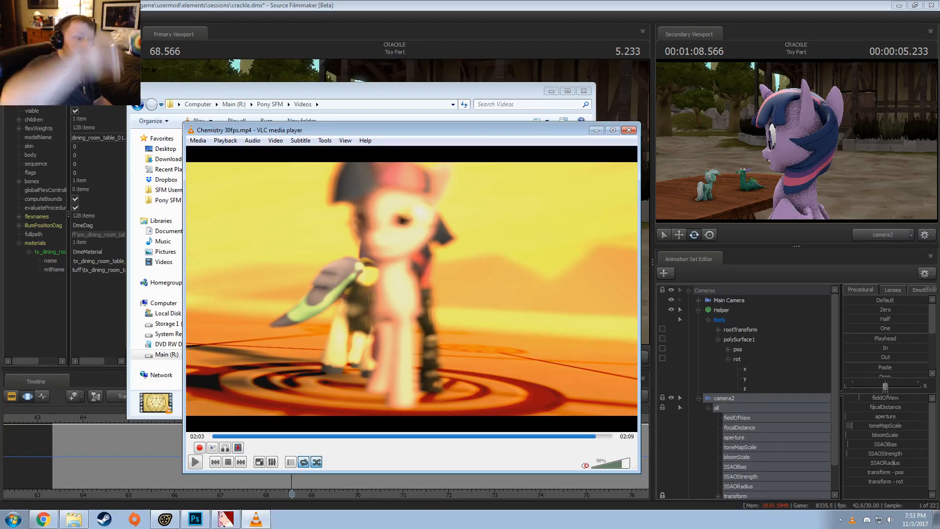
# Review the end credits leading up to the orbiting shot, replaying them in short bursts from about 01:49
pyautogui.click(579, 436)
pyautogui.press('space')
pyautogui.click(573, 435)
pyautogui.press('space')
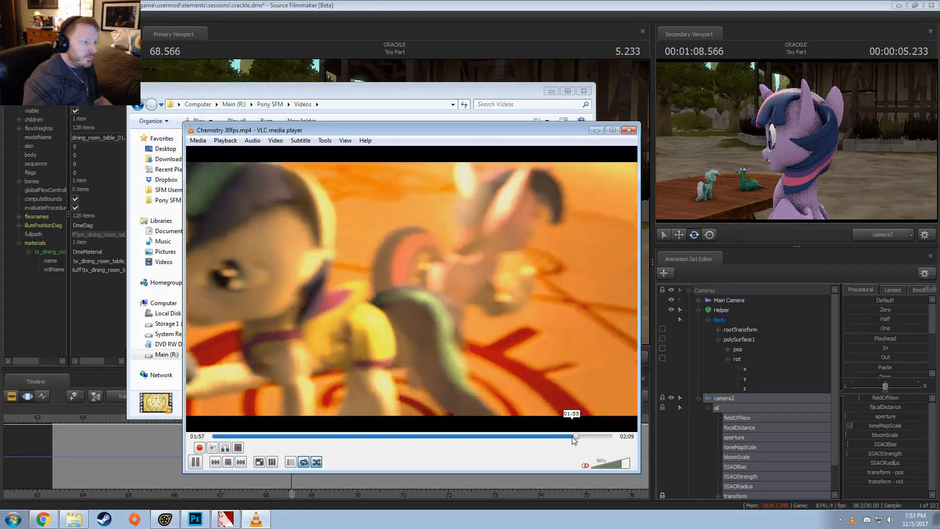
pyautogui.press('space')
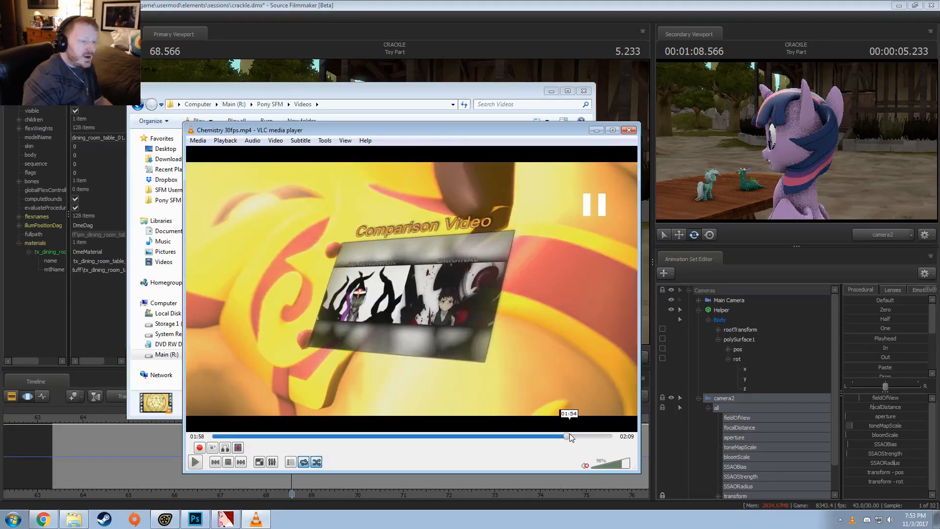
pyautogui.moveTo(570, 435); pyautogui.dragTo(578, 436)
pyautogui.press('space')
pyautogui.press('space')
pyautogui.press('space')
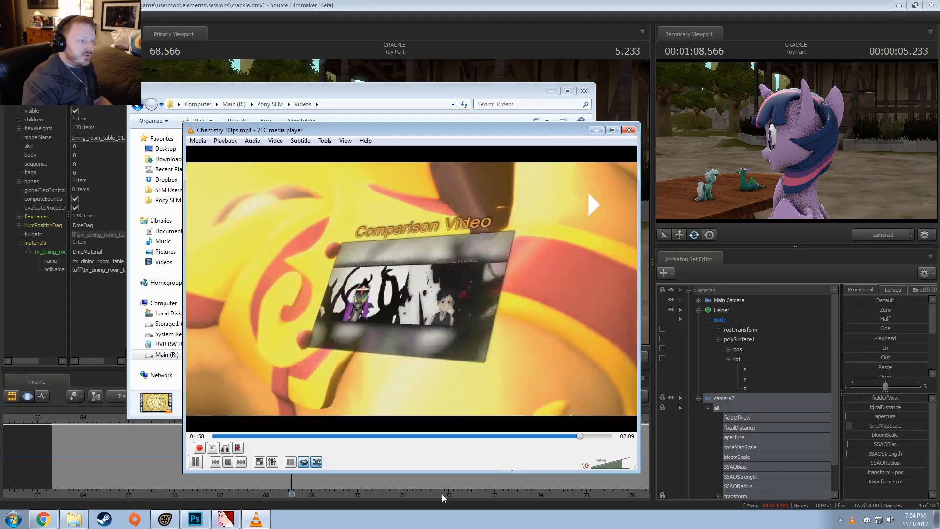
pyautogui.press('space')
pyautogui.click(555, 436)
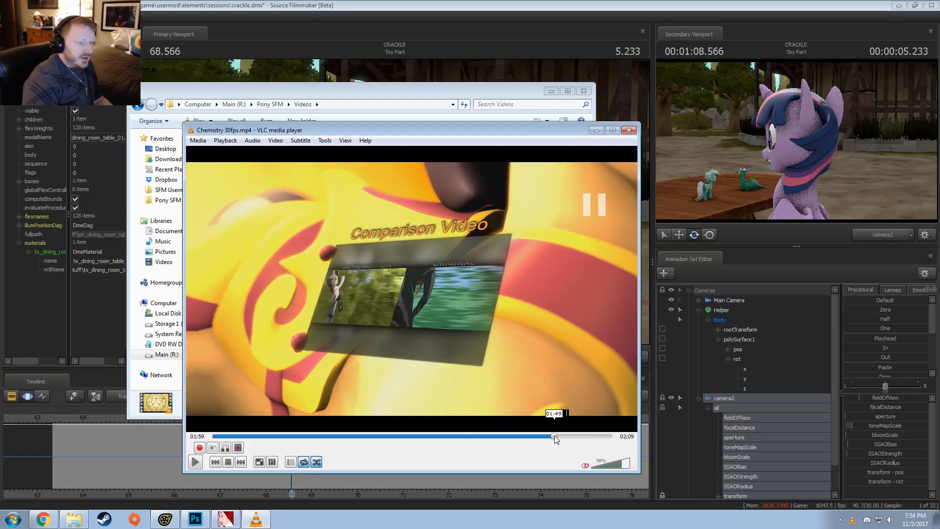
pyautogui.press('space')
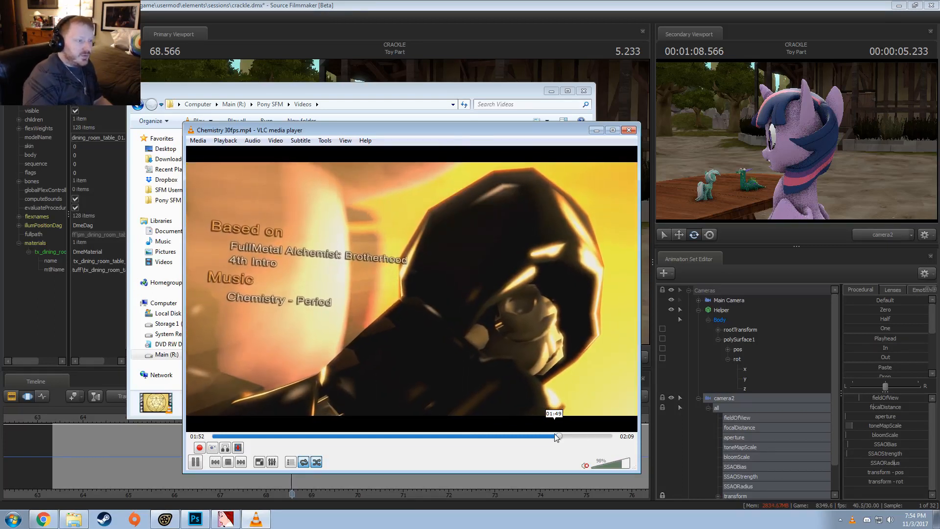
# Skip ahead to about 02:01 and examine the orbiting camera move in short play-and-pause stretches up to 02:07
pyautogui.click(588, 436)
pyautogui.press('space')
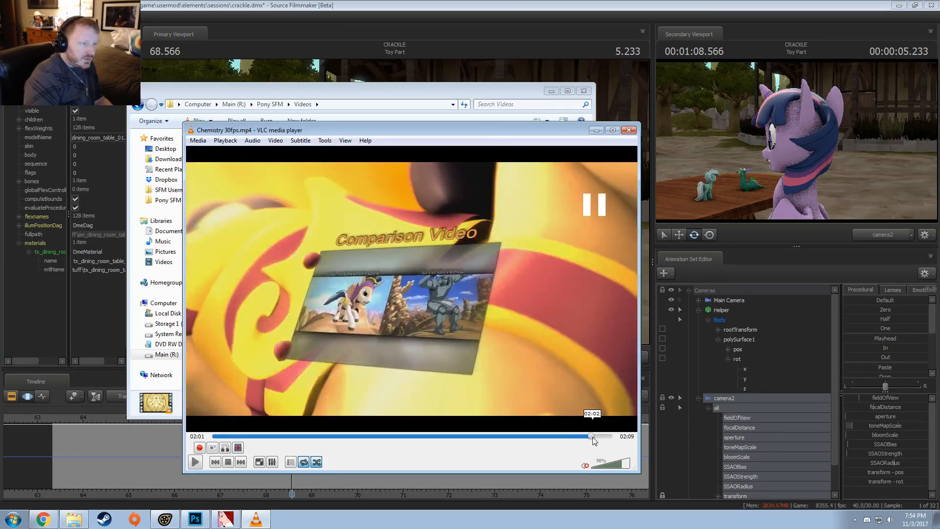
pyautogui.press('space')
pyautogui.press('space')
pyautogui.press('space')
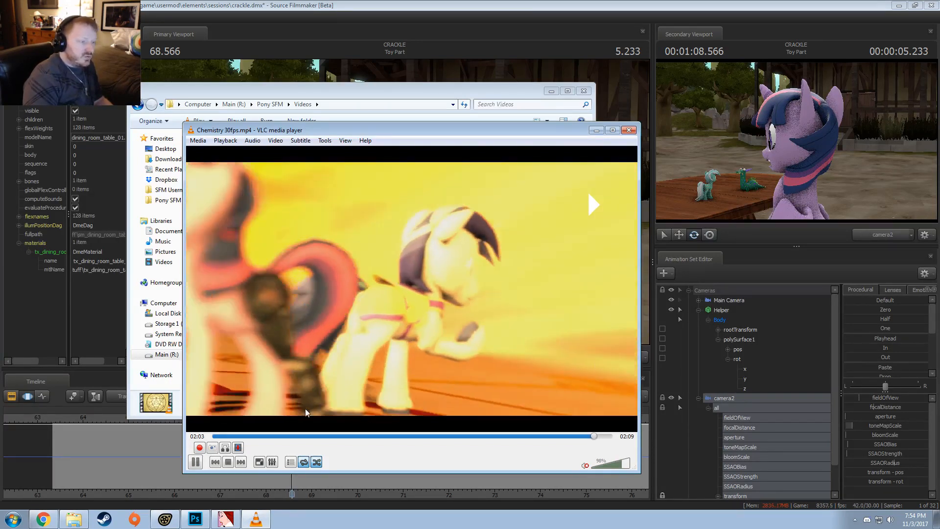
pyautogui.press('space')
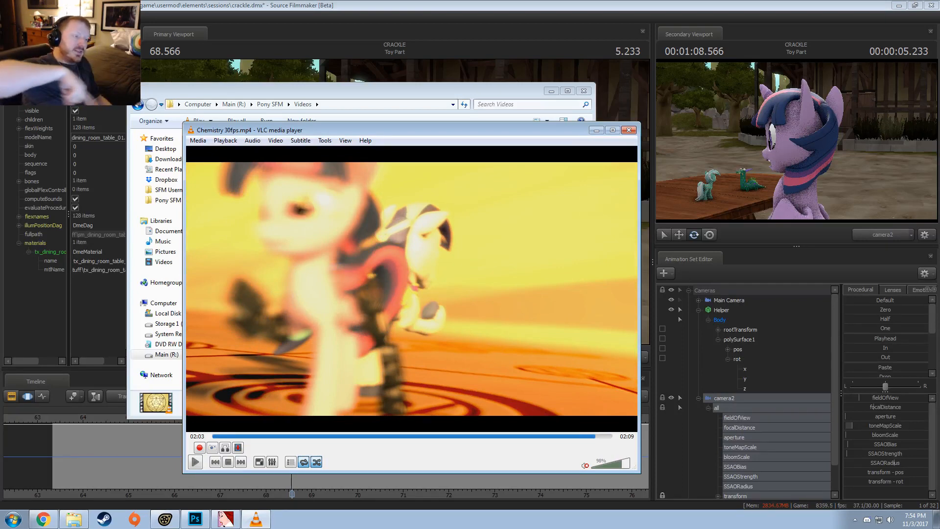
pyautogui.press('space')
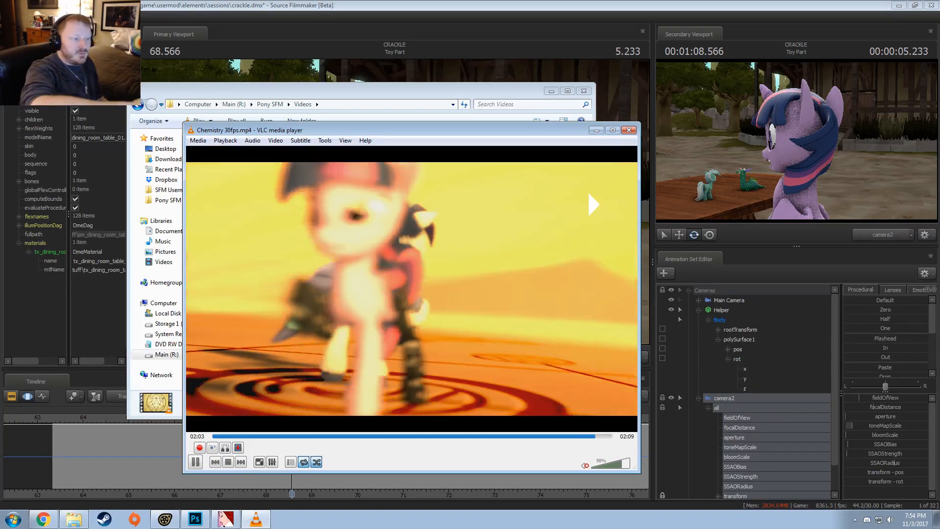
pyautogui.press('space')
pyautogui.press('space')
pyautogui.press('space')
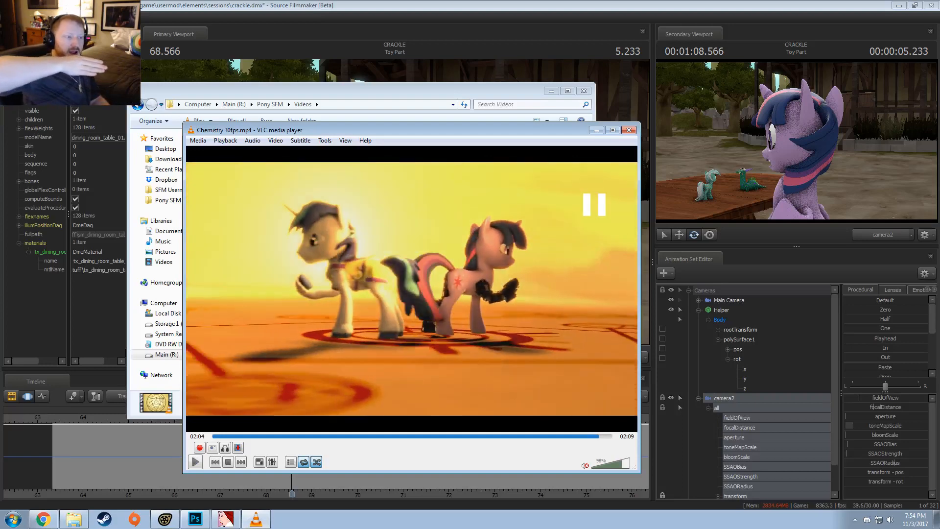
pyautogui.press('space')
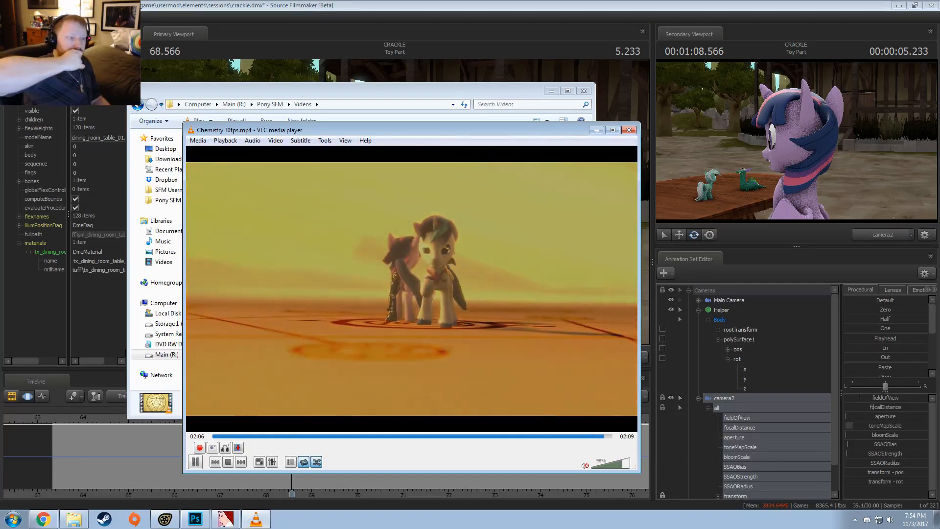
pyautogui.press('space')
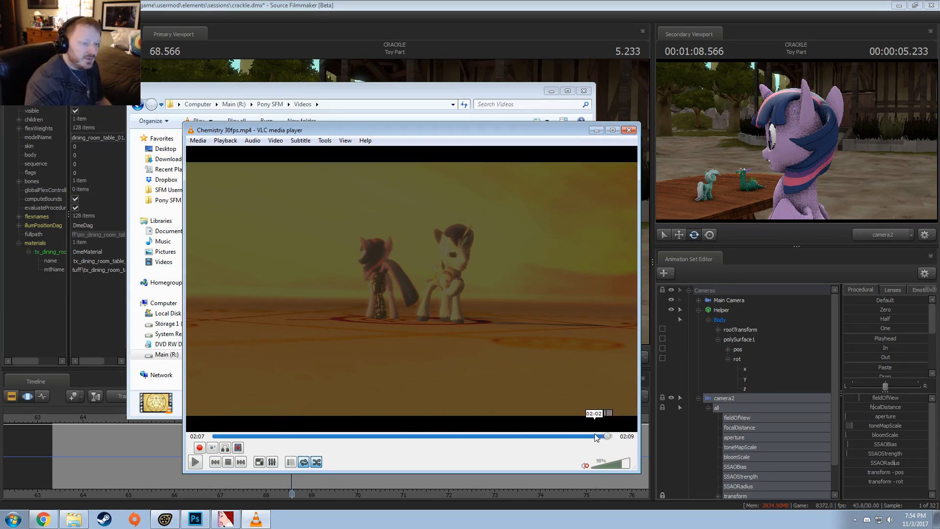
# Replay the orbiting camera shot twice from about 02:02 and pause at 02:06
pyautogui.click(593, 436)
pyautogui.press('space')
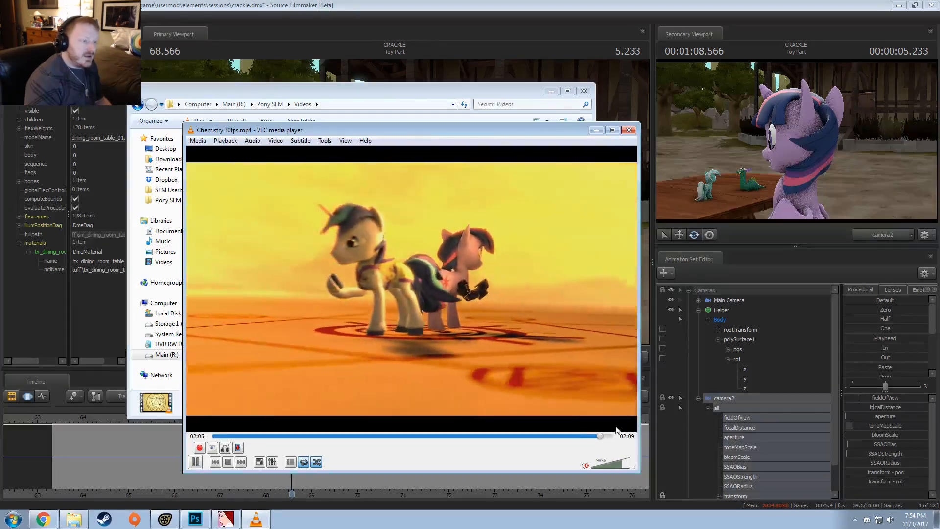
pyautogui.press('space')
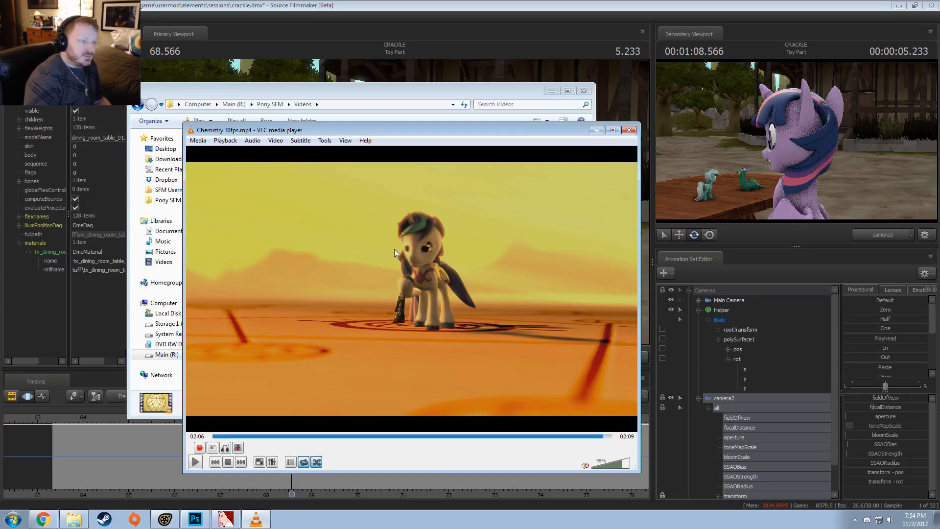
pyautogui.click(595, 436)
pyautogui.press('space')
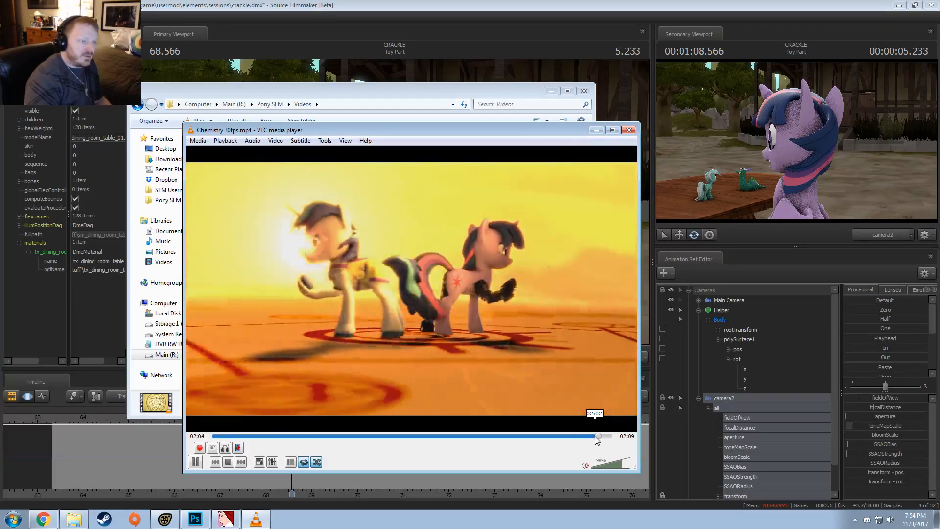
pyautogui.press('space')
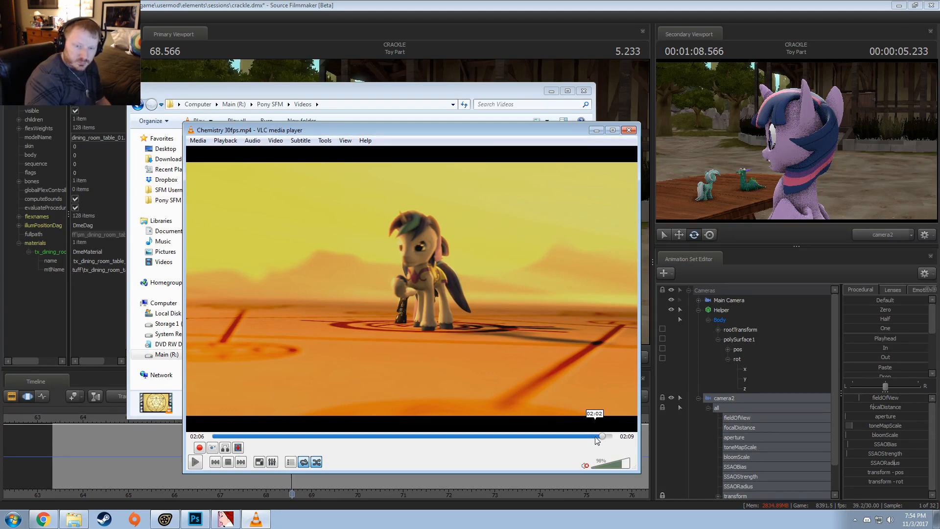
# Close the Chemistry 30fps.mp4 video player
pyautogui.click(630, 130)
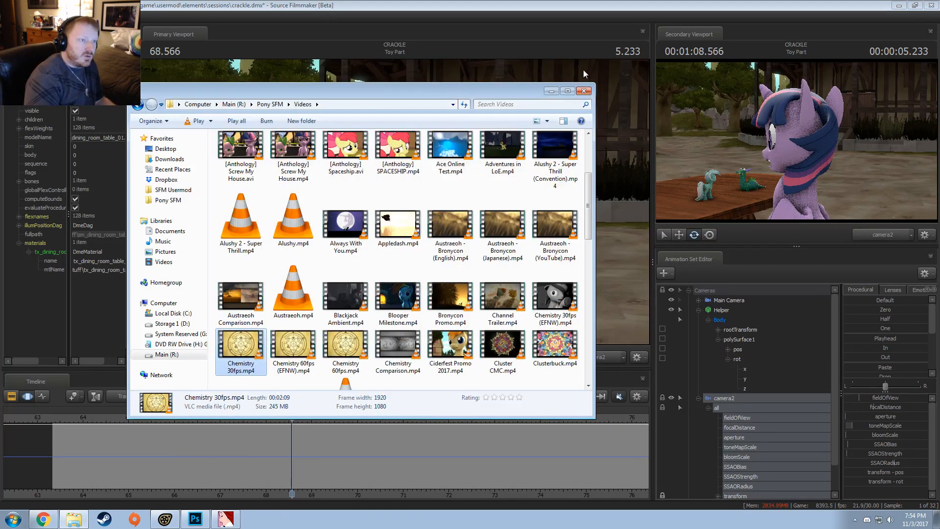
pyautogui.click(557, 5)
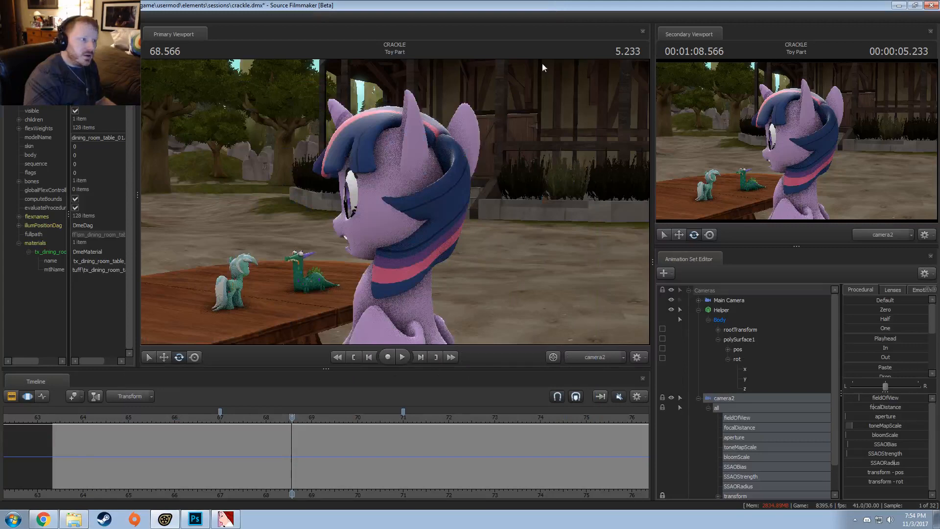
pyautogui.hotkey('alt', 'Tab')
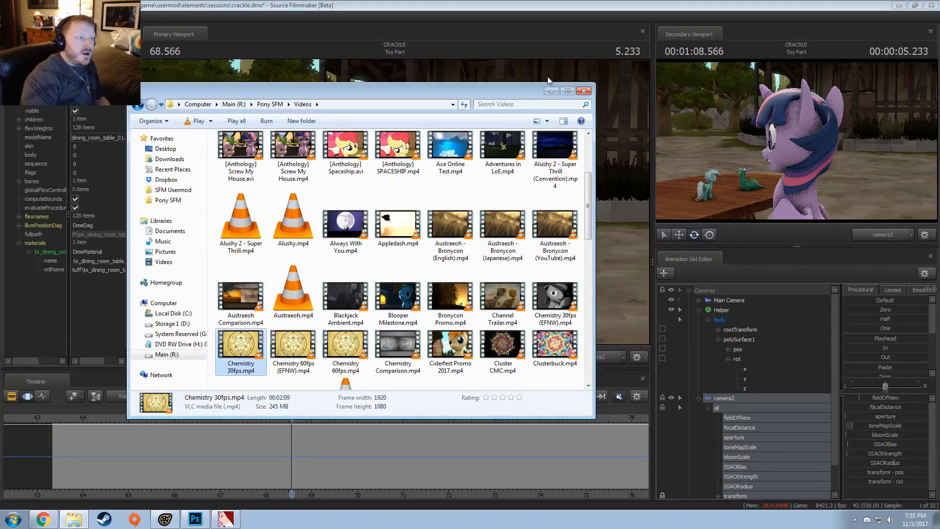
# Switch to Source Filmmaker, play the camera2 orbit shot and scrub the playhead to 69.633
pyautogui.click(371, 4)
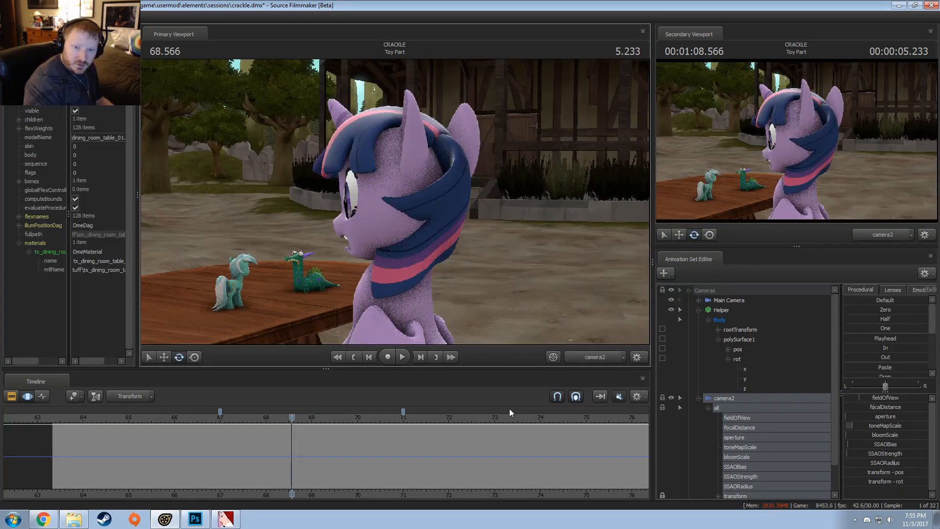
pyautogui.press('space')
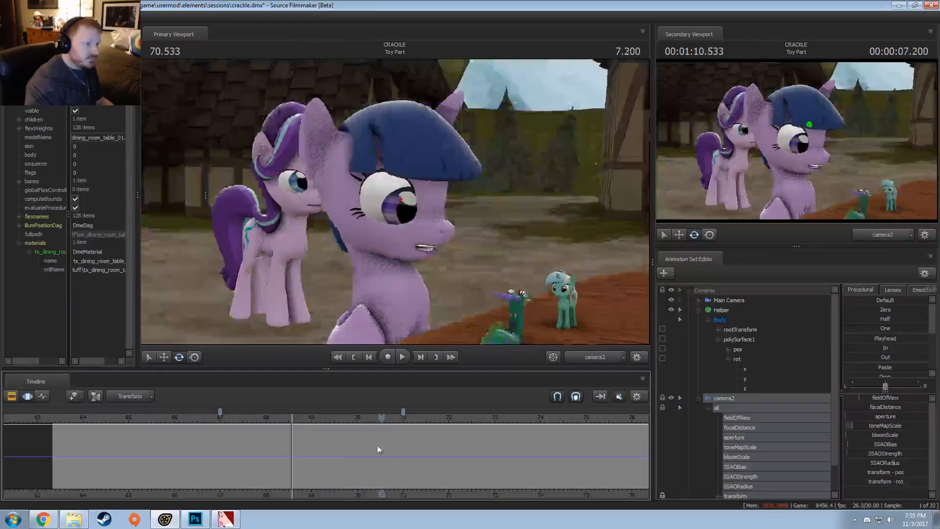
pyautogui.moveTo(377, 445); pyautogui.dragTo(341, 453, button='middle')
# Show the scene through camera1 and delete camera2 from the Cameras group
pyautogui.click(700, 398)
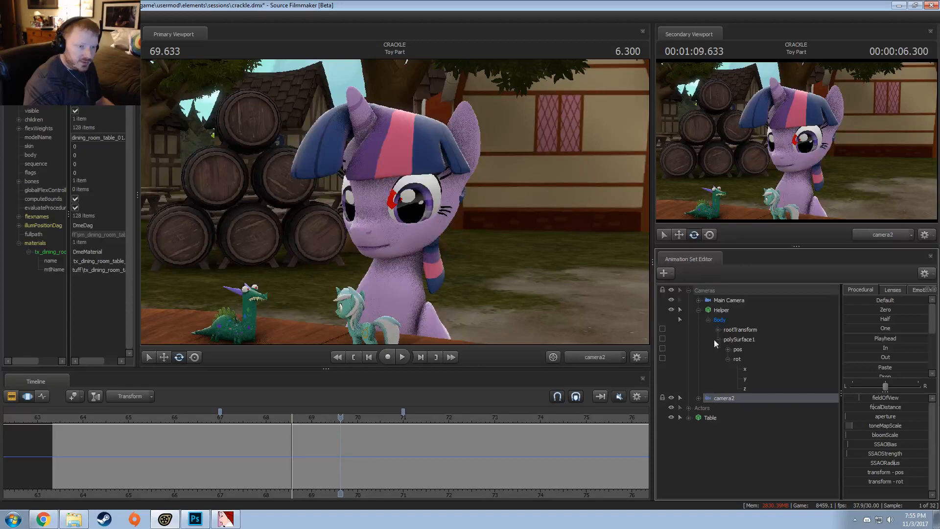
pyautogui.click(718, 301)
pyautogui.click(723, 399)
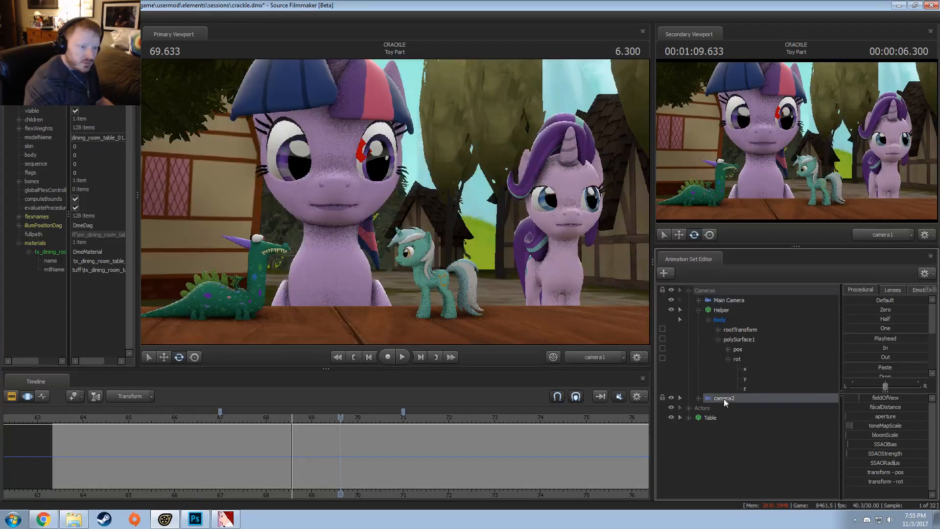
pyautogui.rightClick(724, 398)
pyautogui.click(750, 425)
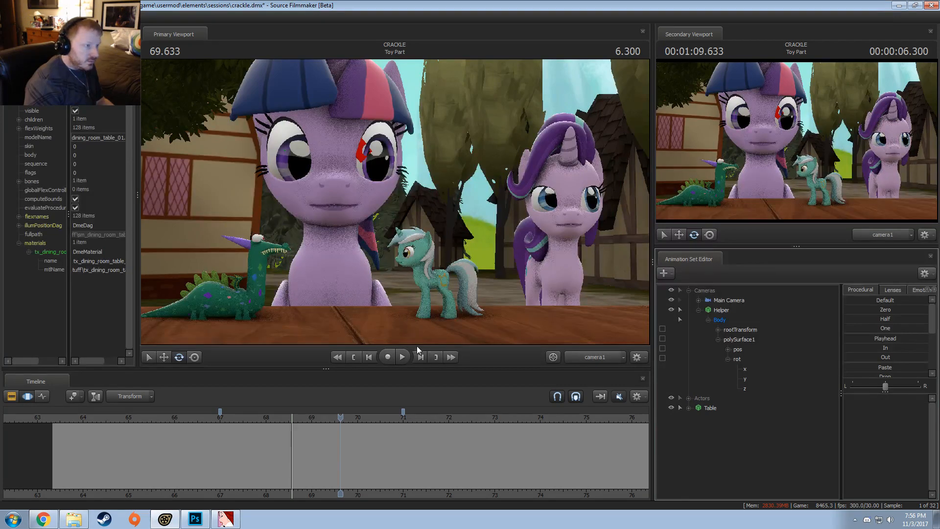
# Delete the Helper animation set from the Cameras group
pyautogui.click(721, 311)
pyautogui.rightClick(721, 312)
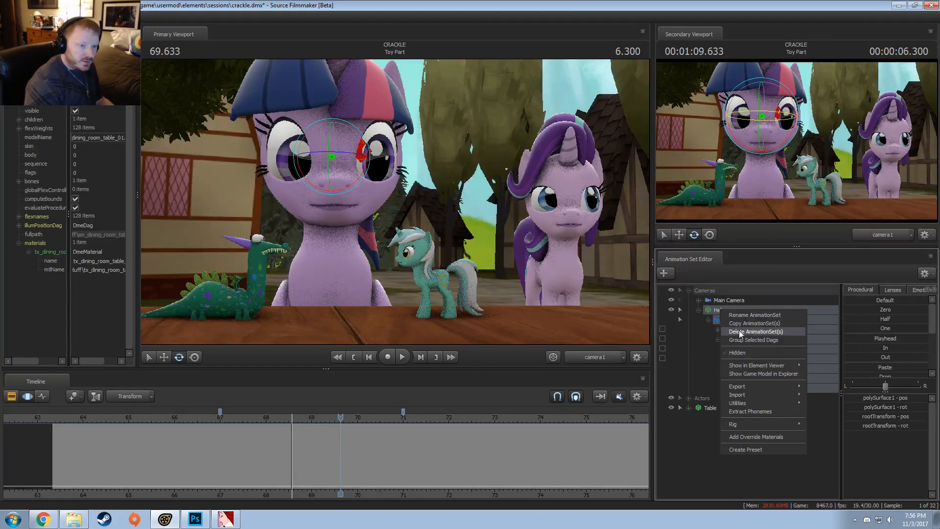
pyautogui.click(747, 337)
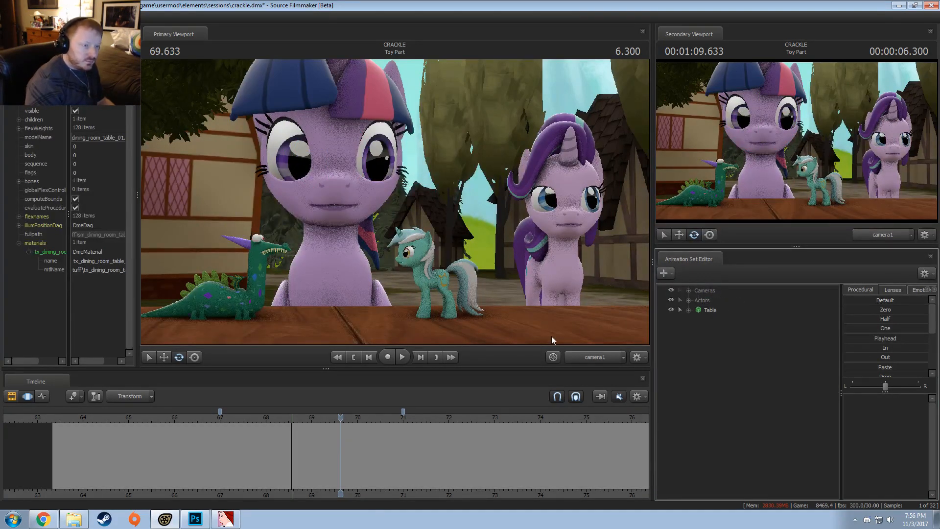
# Select Starlight in the Actors group and show the secondary viewport through the Work Camera
pyautogui.click(689, 300)
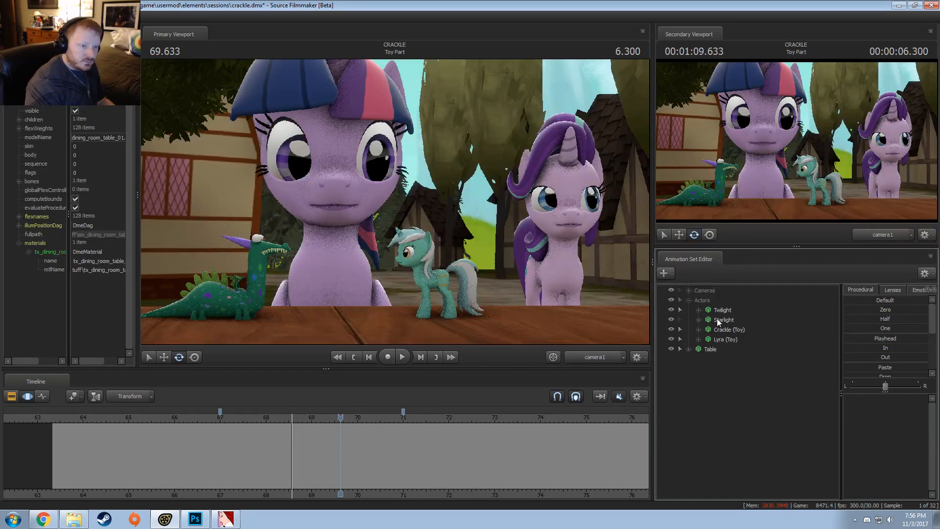
pyautogui.click(725, 321)
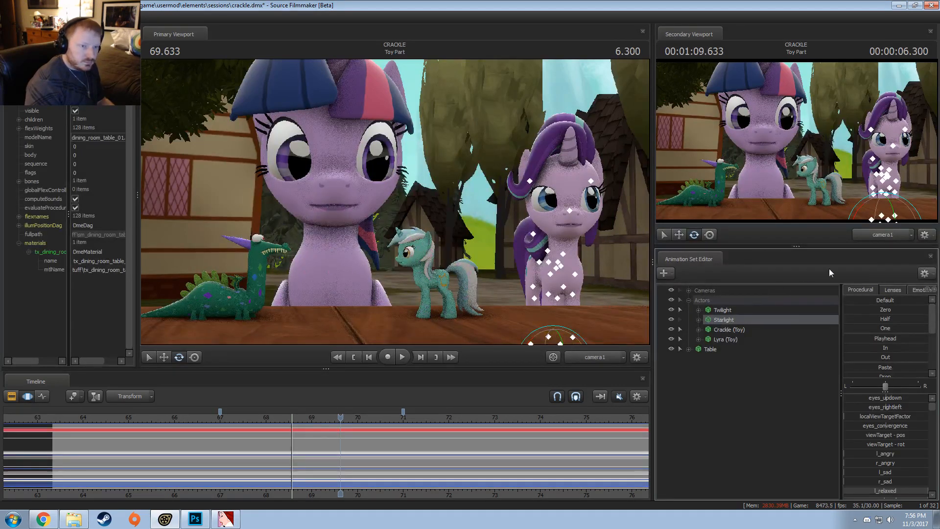
pyautogui.click(884, 237)
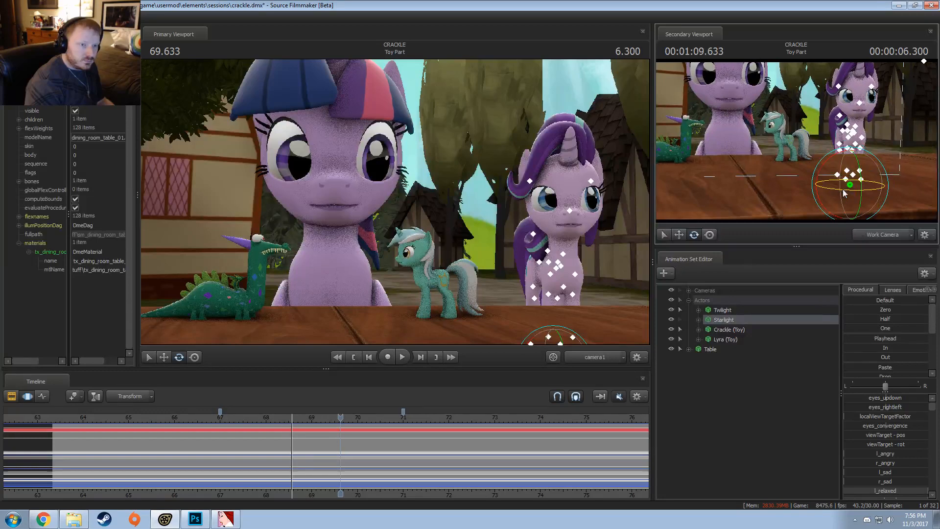
# Change the manipulator's rotation mode and rotate the whole Starlight model so her body turns toward Twilight
pyautogui.click(849, 196)
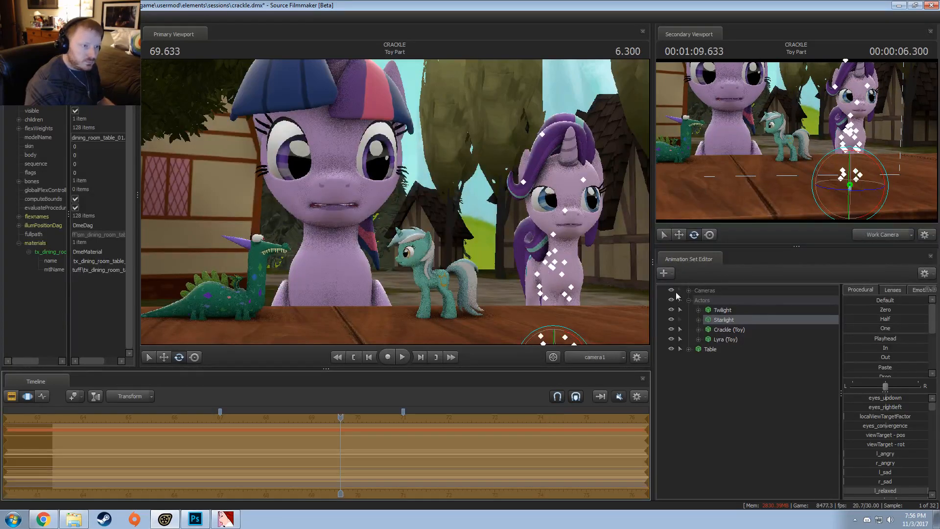
pyautogui.moveTo(852, 198); pyautogui.dragTo(662, 237)
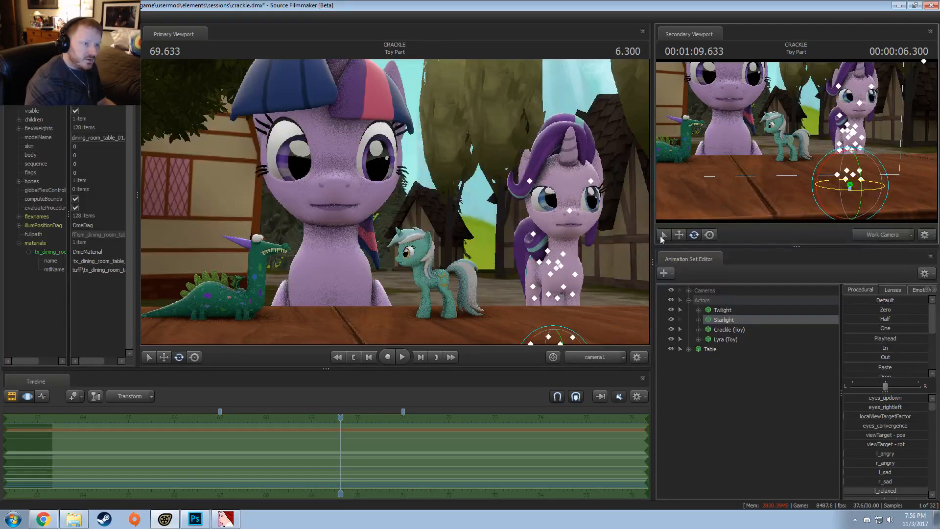
pyautogui.rightClick(555, 339)
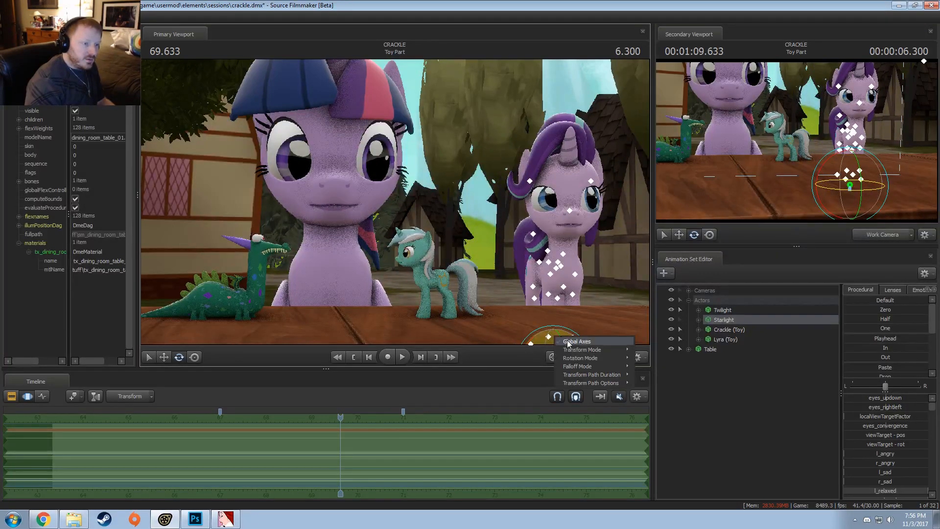
pyautogui.moveTo(586, 359)
pyautogui.click(640, 359)
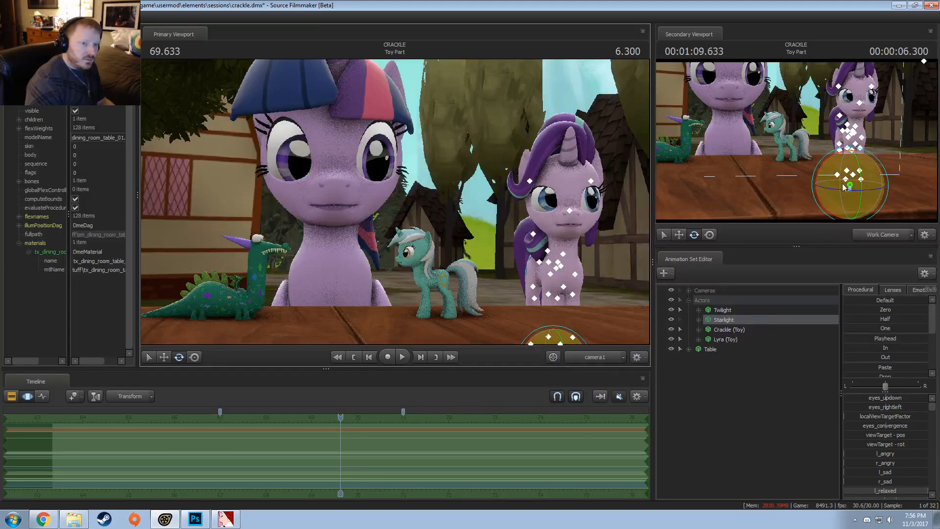
pyautogui.moveTo(847, 193)
pyautogui.mouseDown()
pyautogui.moveTo(828, 191)
pyautogui.moveTo(891, 190)
pyautogui.moveTo(864, 195)
pyautogui.mouseUp()
pyautogui.press('w')
pyautogui.press('e')
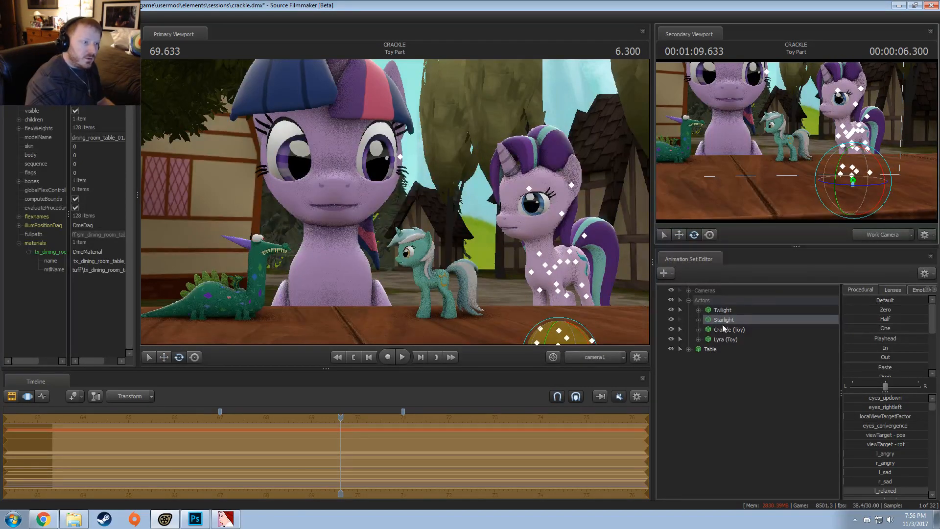
# Select viewTarget among Starlight's Eyes controls and move it over Twilight's nose
pyautogui.click(698, 320)
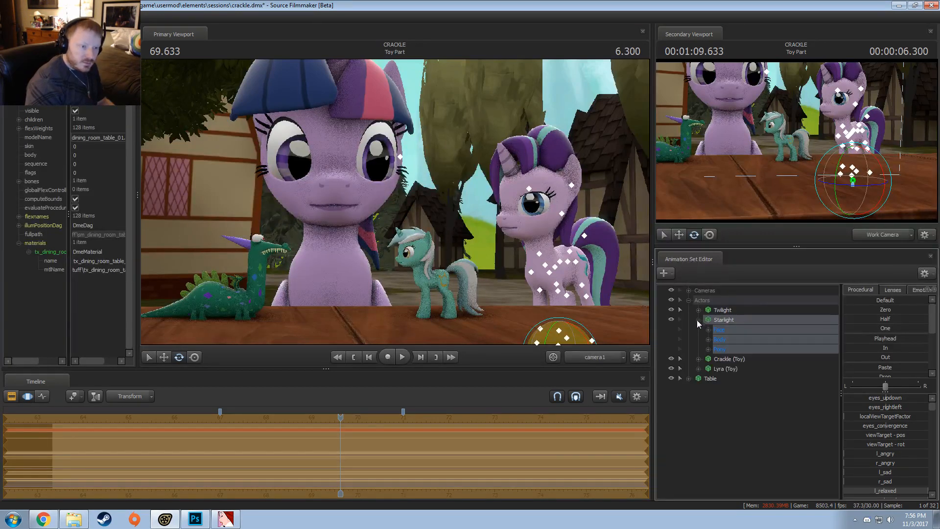
pyautogui.click(699, 319)
pyautogui.click(698, 320)
pyautogui.click(709, 330)
pyautogui.click(718, 339)
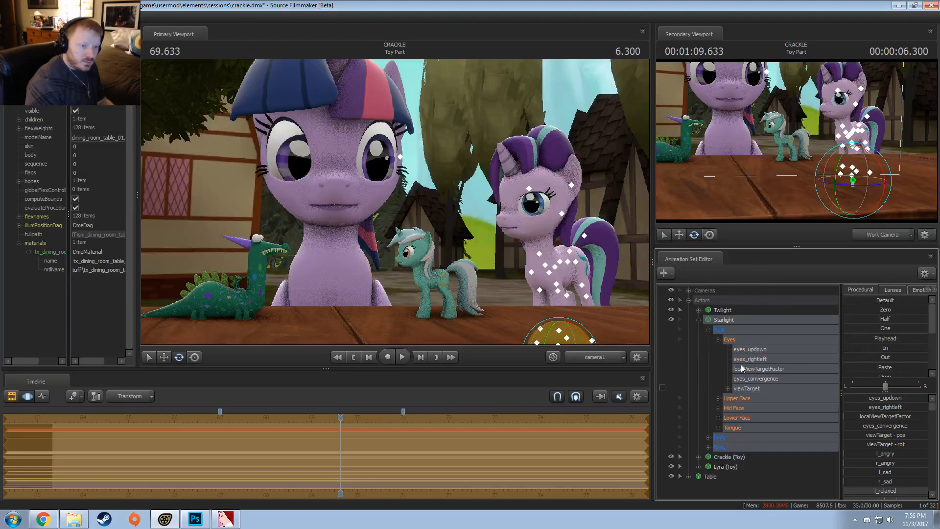
pyautogui.click(748, 388)
pyautogui.moveTo(402, 159); pyautogui.dragTo(349, 178)
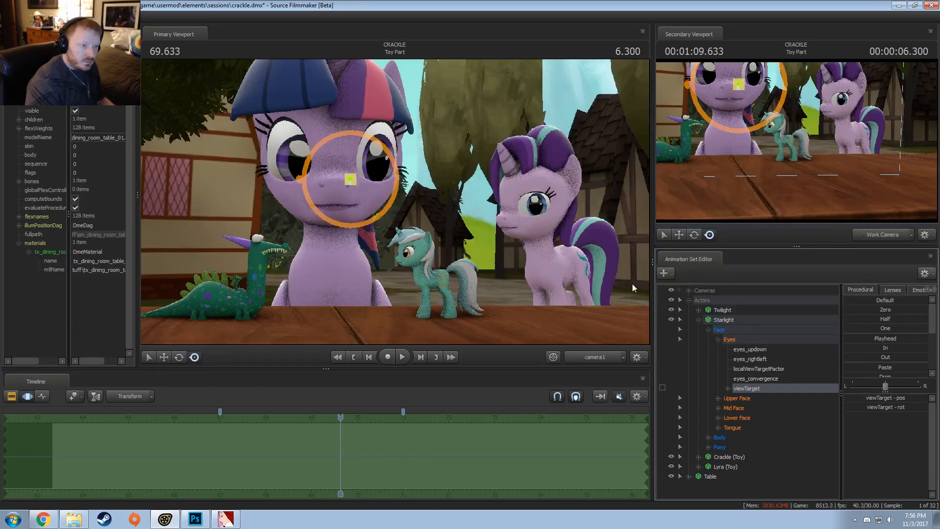
# Select Starlight's neck and head bones, change the rotation mode and turn her head back toward the camera
pyautogui.click(538, 252)
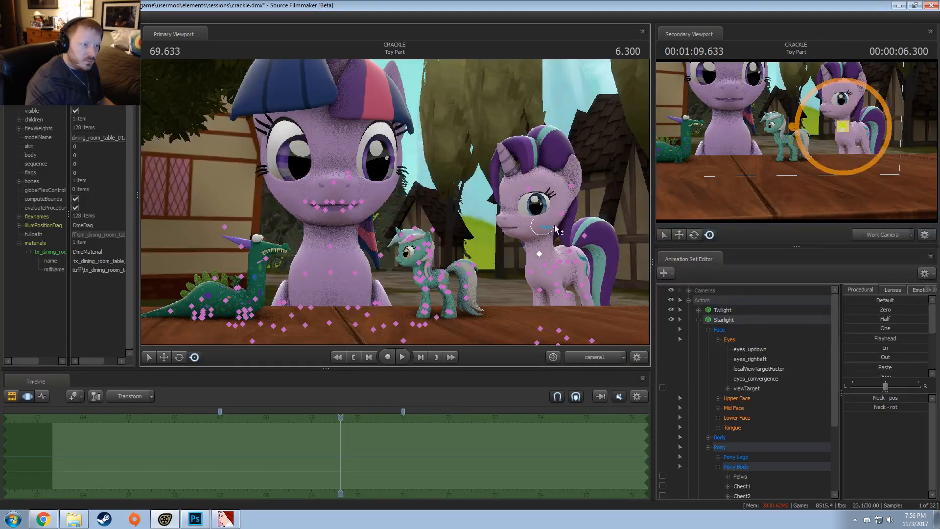
pyautogui.click(543, 227)
pyautogui.press('e')
pyautogui.rightClick(531, 229)
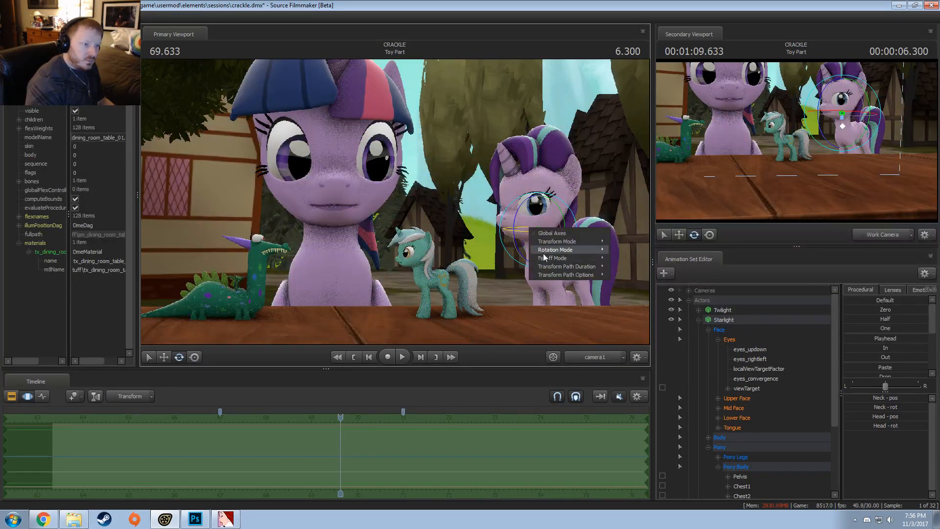
pyautogui.click(629, 251)
pyautogui.moveTo(520, 230); pyautogui.dragTo(535, 234)
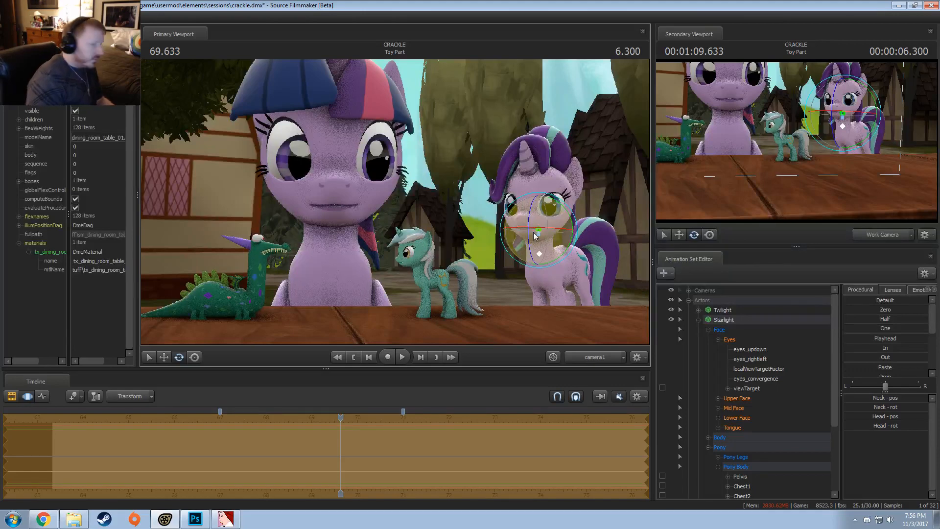
pyautogui.moveTo(534, 236); pyautogui.dragTo(532, 237)
# Switch to the Clip Editor, turn the timeline sound on and play the Toy Part shot from its beginning
pyautogui.press('F2')
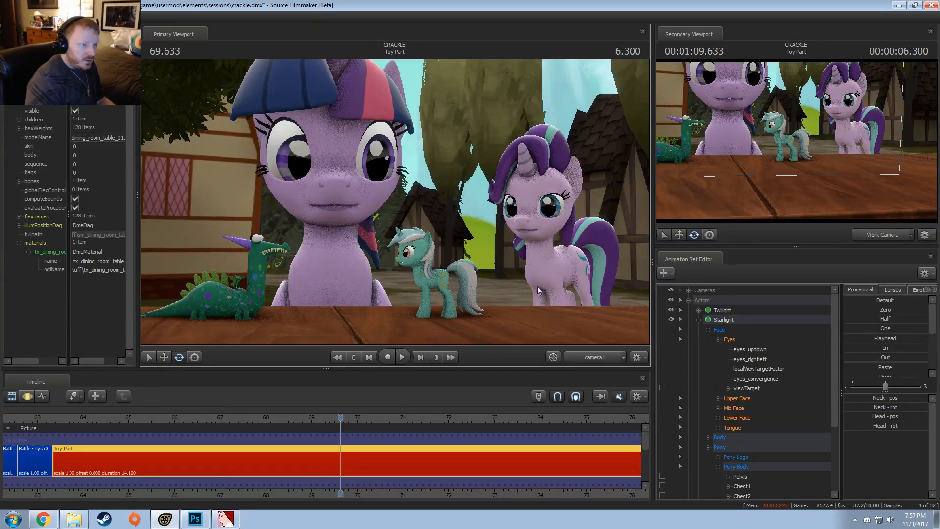
pyautogui.moveTo(292, 418); pyautogui.dragTo(111, 417)
pyautogui.click(621, 397)
pyautogui.press('space')
pyautogui.press('space')
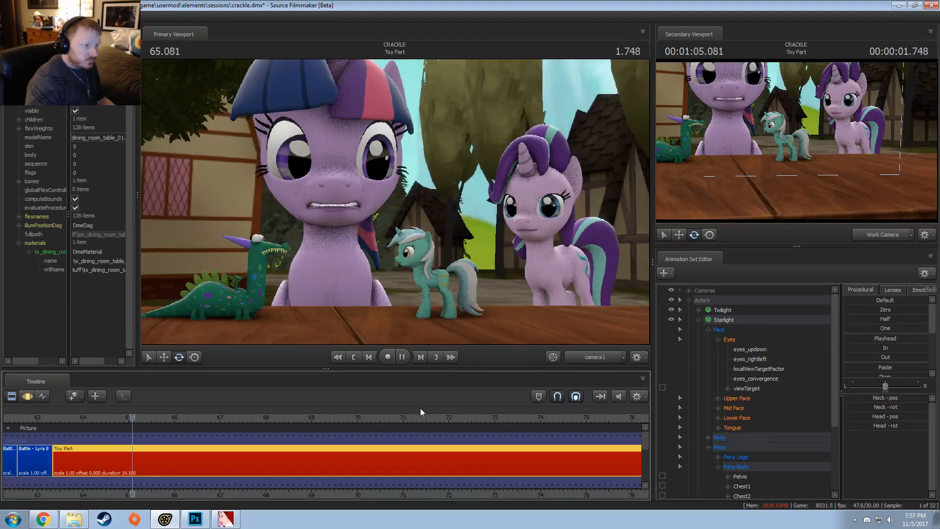
pyautogui.scroll(-2, 33, 422)
pyautogui.click(42, 417)
pyautogui.press('space')
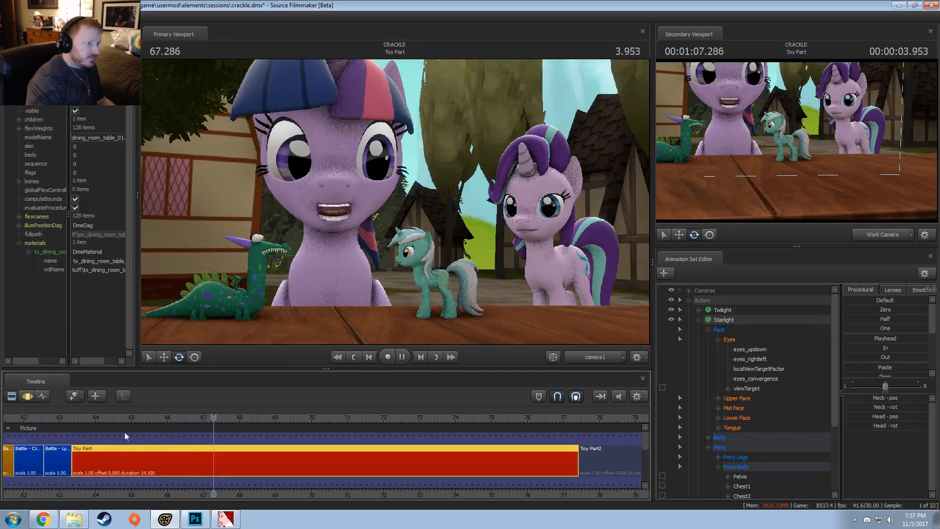
# Replay the last seconds of the Toy Part shot around 73 to 74 to find its cut point
pyautogui.click(208, 417)
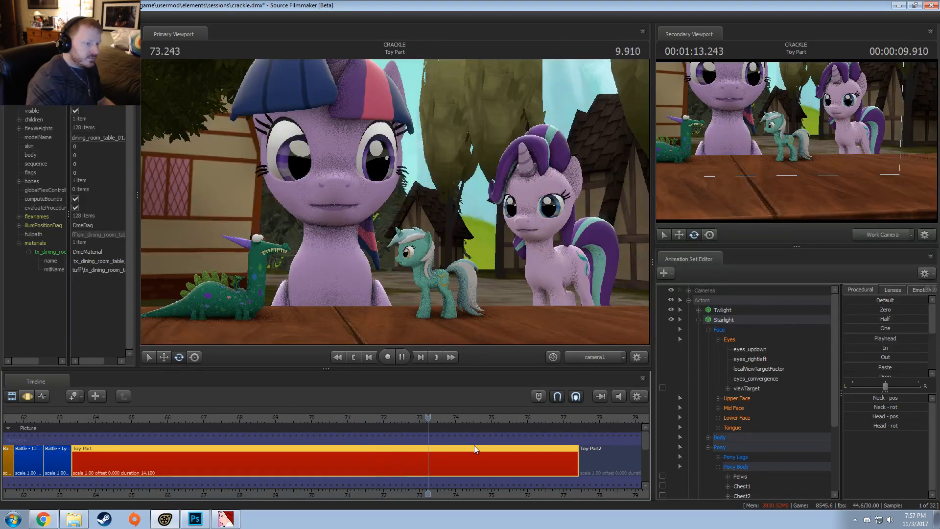
pyautogui.press('space')
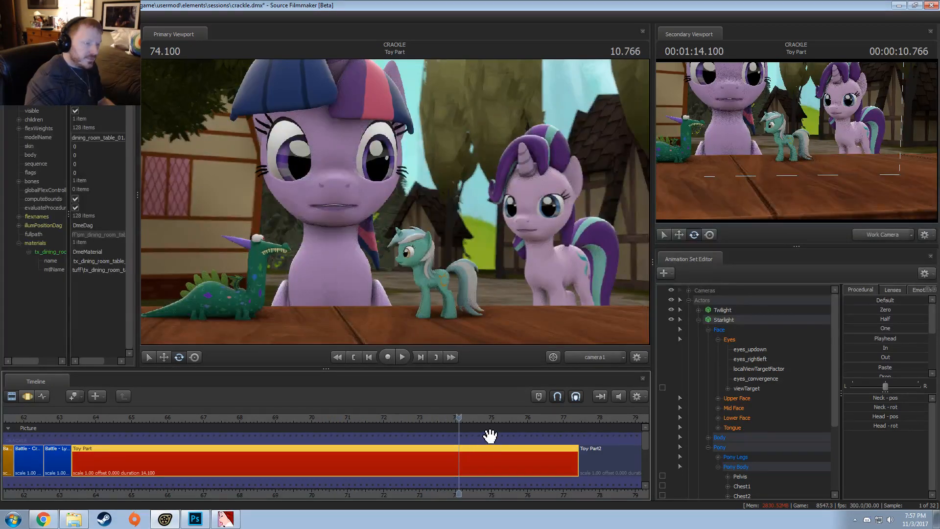
pyautogui.click(449, 417)
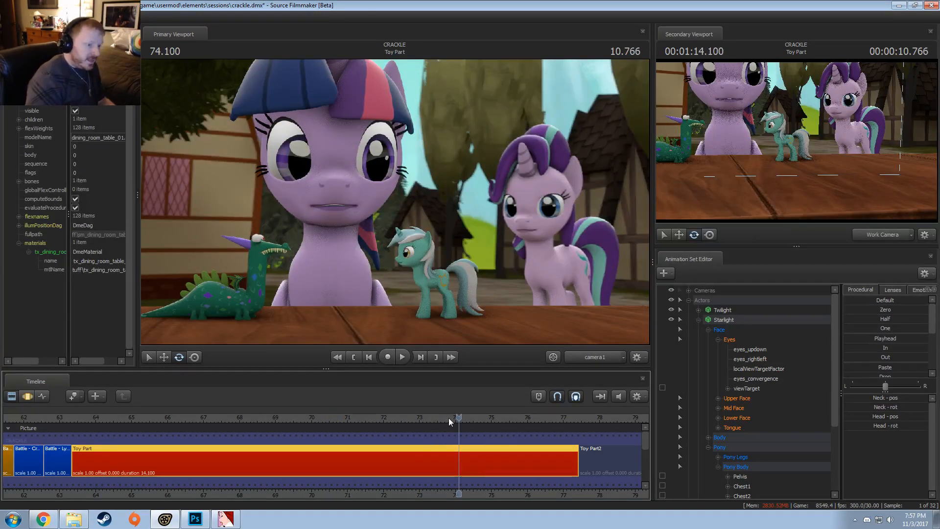
pyautogui.press('space')
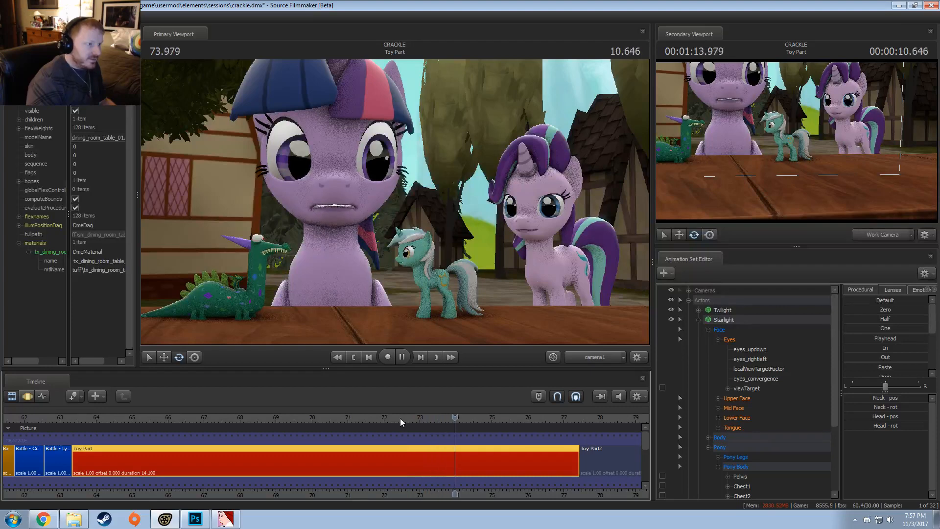
pyautogui.press('space')
pyautogui.press('space')
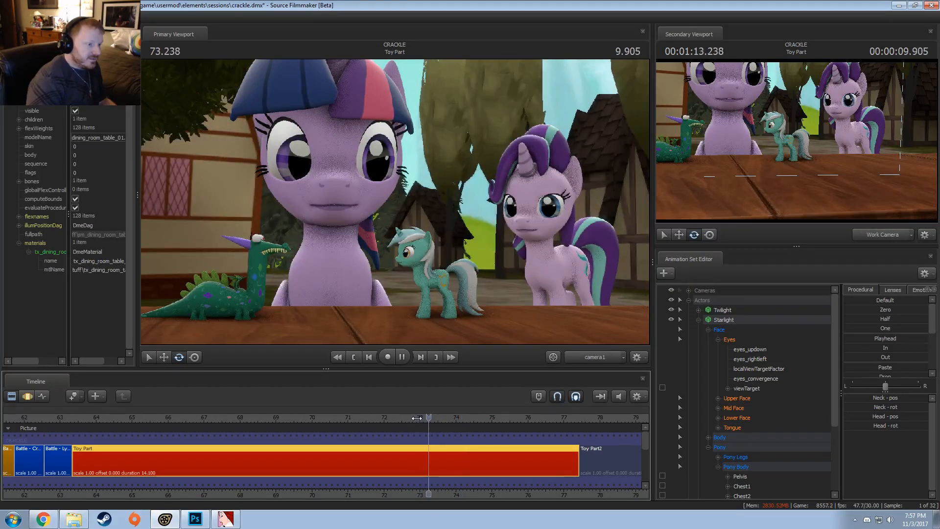
# Trim the Toy Part shot and the spaceballs - dolls.wav dialogue clip so both end at 75.000
pyautogui.click(492, 431)
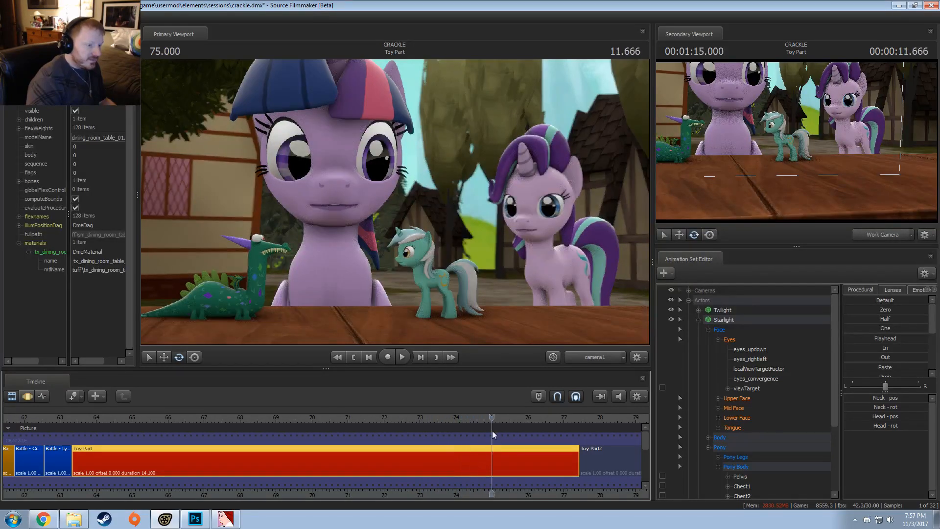
pyautogui.moveTo(578, 457); pyautogui.dragTo(487, 458)
pyautogui.scroll(-2, 625, 455)
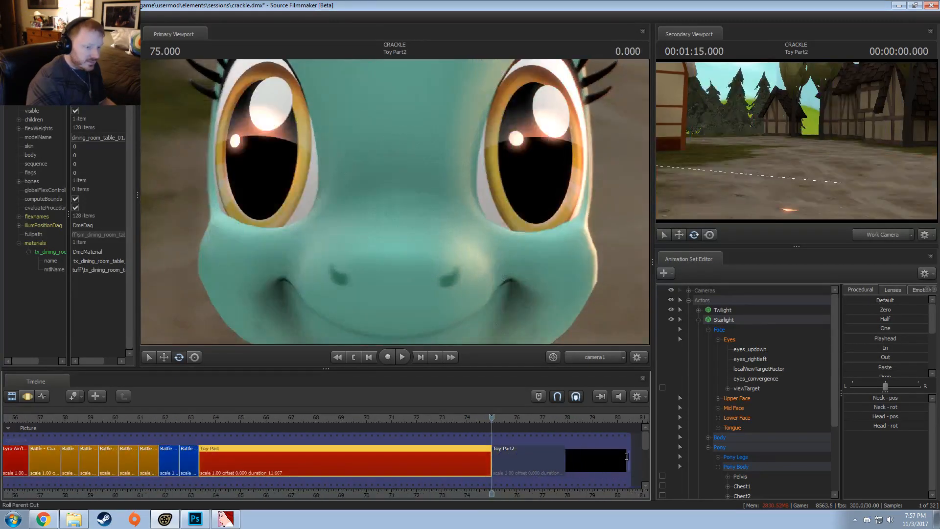
pyautogui.scroll(1, 638, 445)
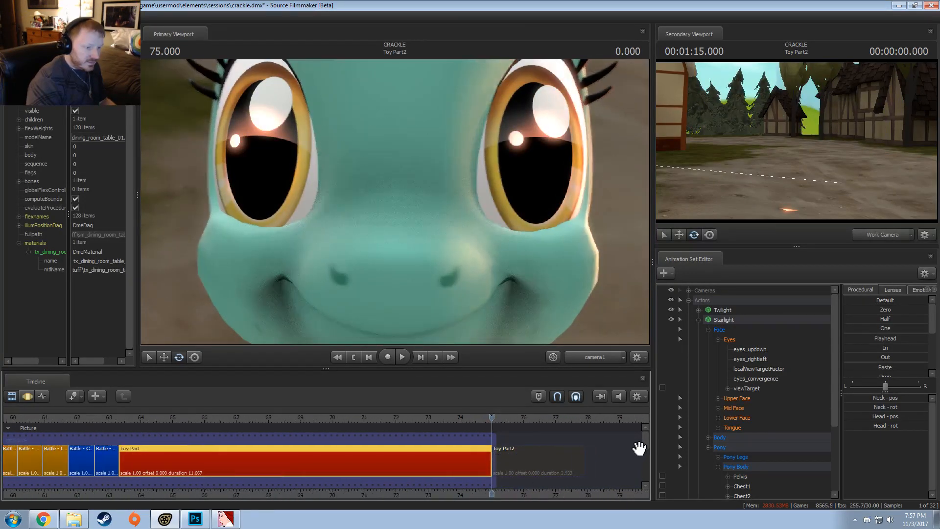
pyautogui.moveTo(646, 441); pyautogui.dragTo(648, 477)
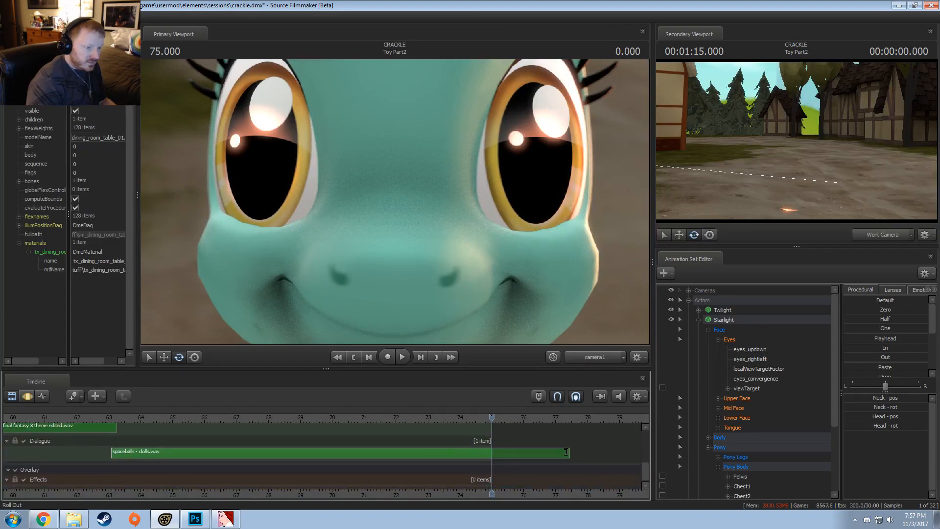
pyautogui.moveTo(567, 453); pyautogui.dragTo(492, 451)
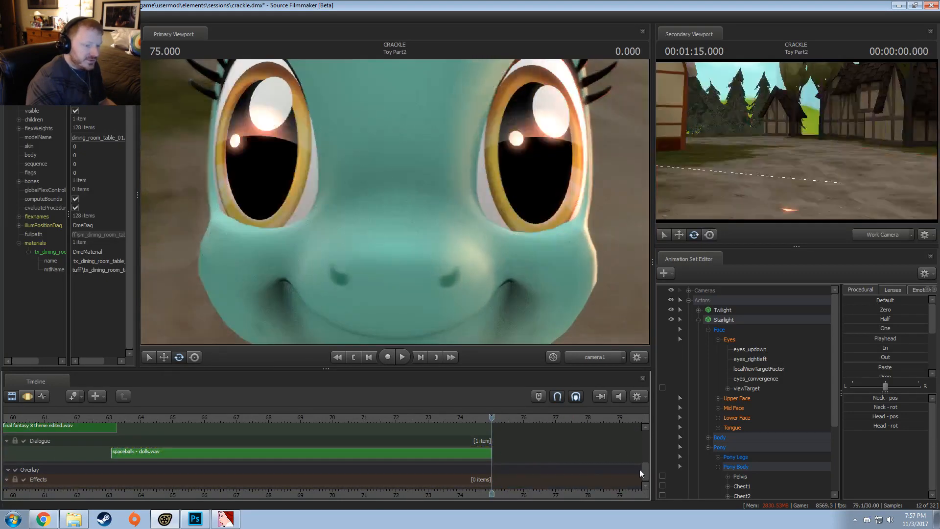
pyautogui.moveTo(640, 469); pyautogui.dragTo(640, 442)
# Review the shortened Toy Part shot from 72.000, and return the playhead to 64.833
pyautogui.click(396, 416)
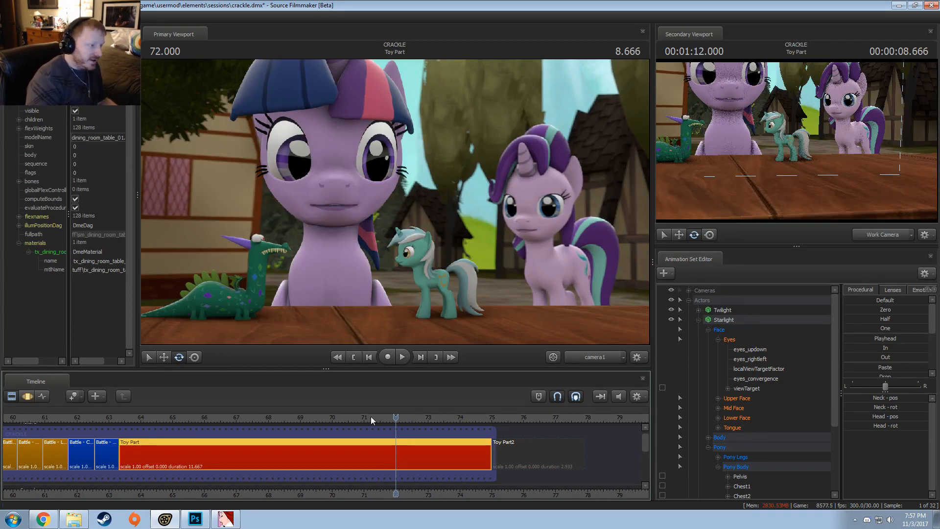
pyautogui.press('space')
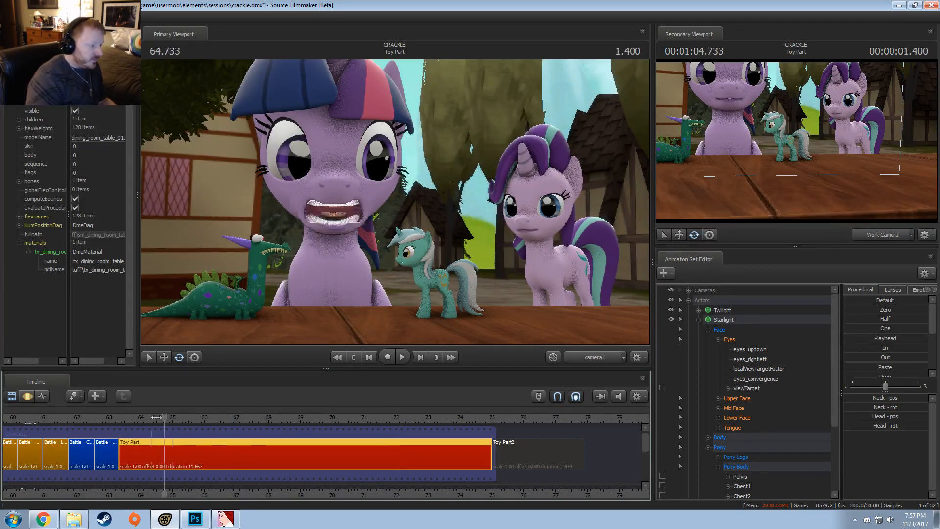
pyautogui.press('space')
# Change Twilight's body group to give her eyes smaller pupils
pyautogui.rightClick(731, 319)
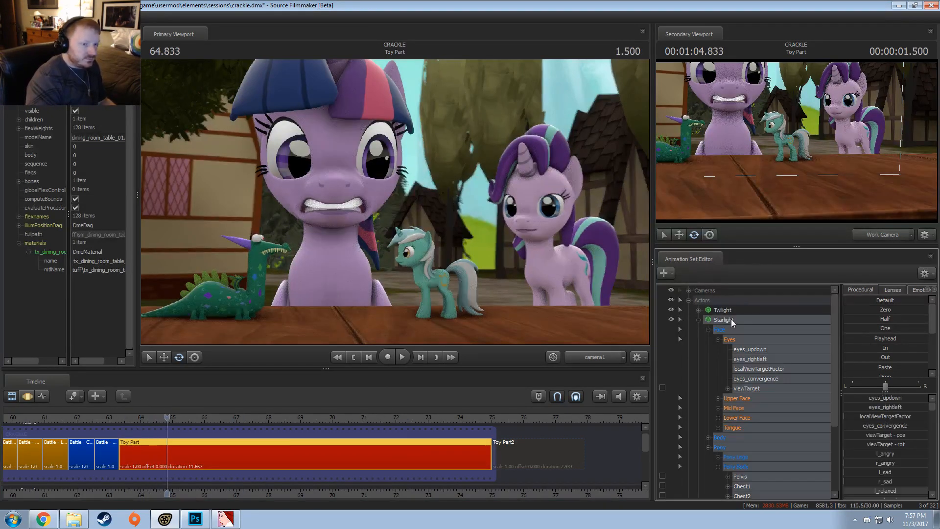
pyautogui.rightClick(726, 309)
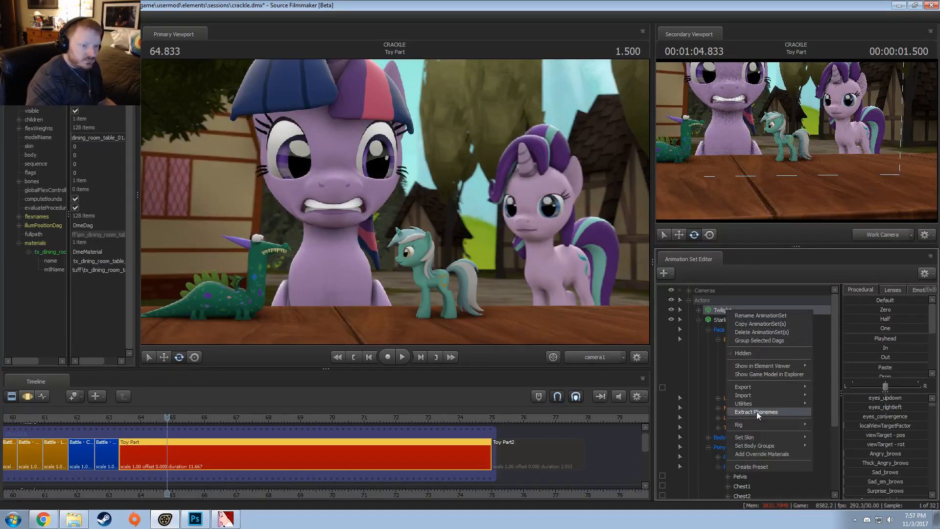
pyautogui.click(823, 446)
# Open the Motion Editor and limit the time selection to everything up to about 63.8, with the playhead at 63.533
pyautogui.press('F3')
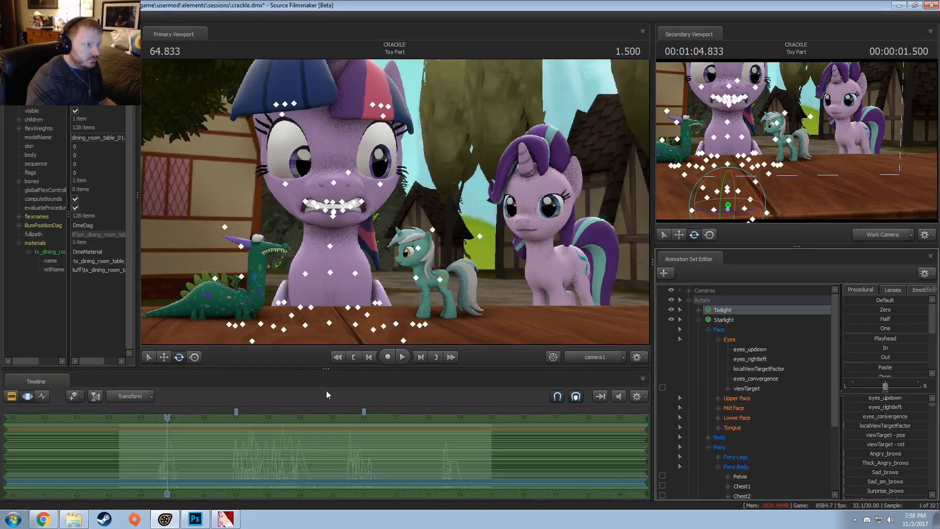
pyautogui.moveTo(162, 455); pyautogui.dragTo(103, 427)
pyautogui.scroll(3, 164, 433)
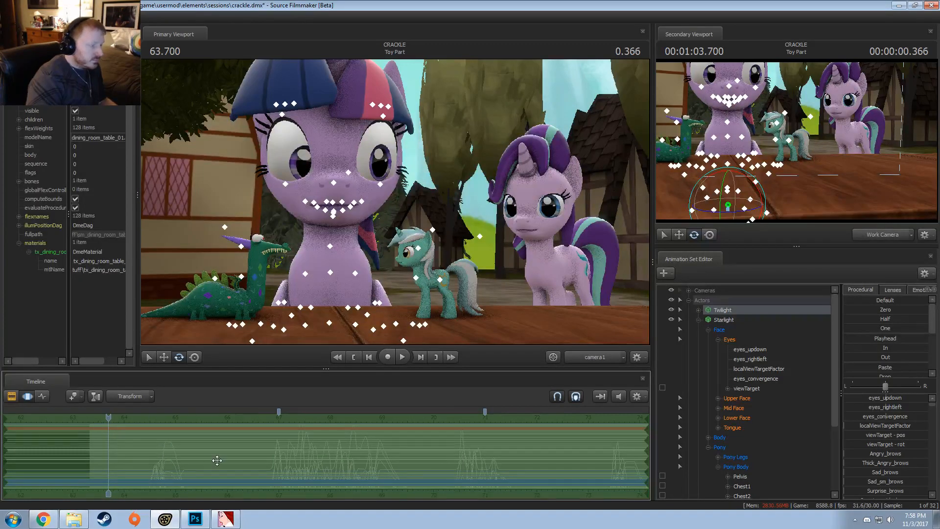
pyautogui.moveTo(95, 466); pyautogui.dragTo(4, 438)
pyautogui.moveTo(114, 419); pyautogui.dragTo(100, 419)
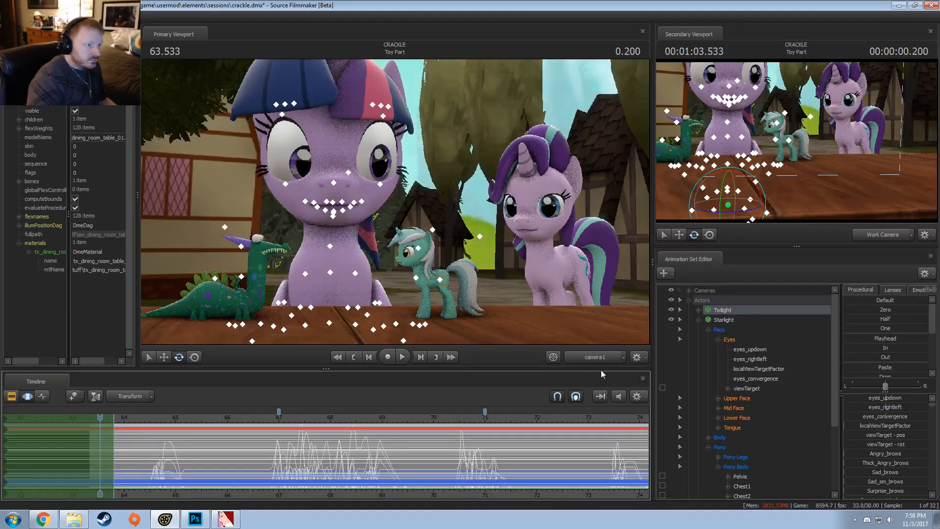
# Select the viewTarget among Twilight's eye controls and lower it to the tabletop so she looks down between the toys
pyautogui.click(698, 320)
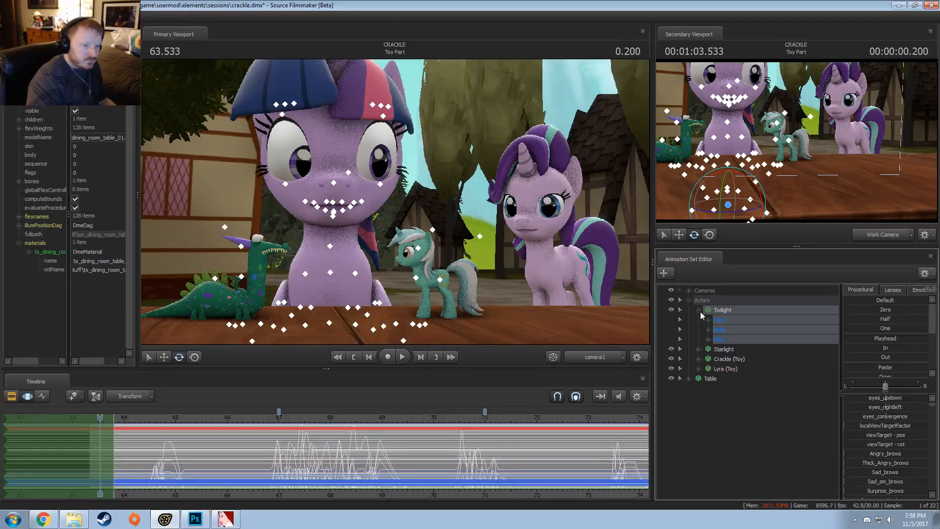
pyautogui.click(698, 310)
pyautogui.click(708, 320)
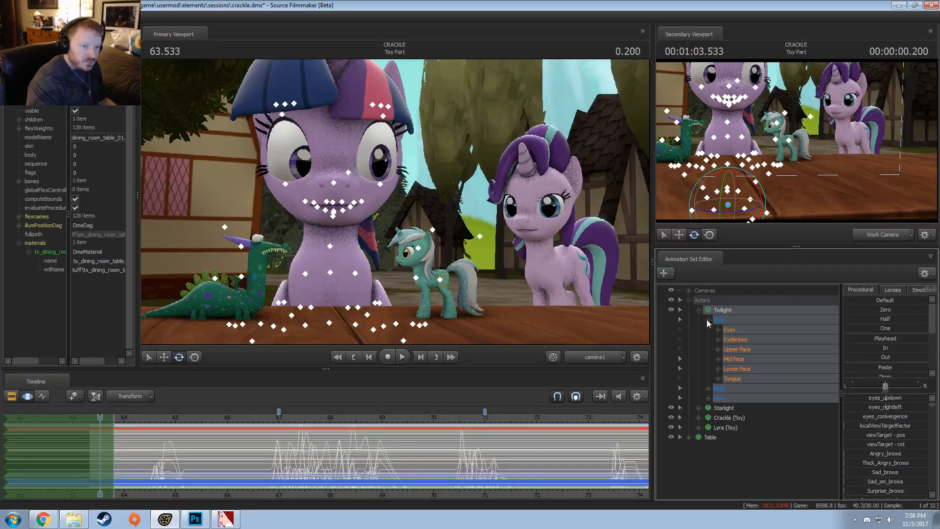
pyautogui.doubleClick(734, 333)
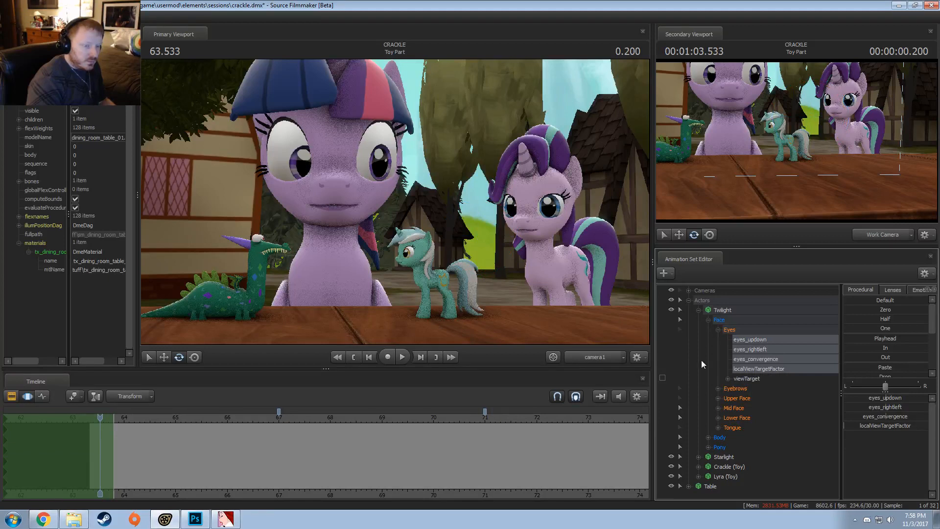
pyautogui.click(747, 379)
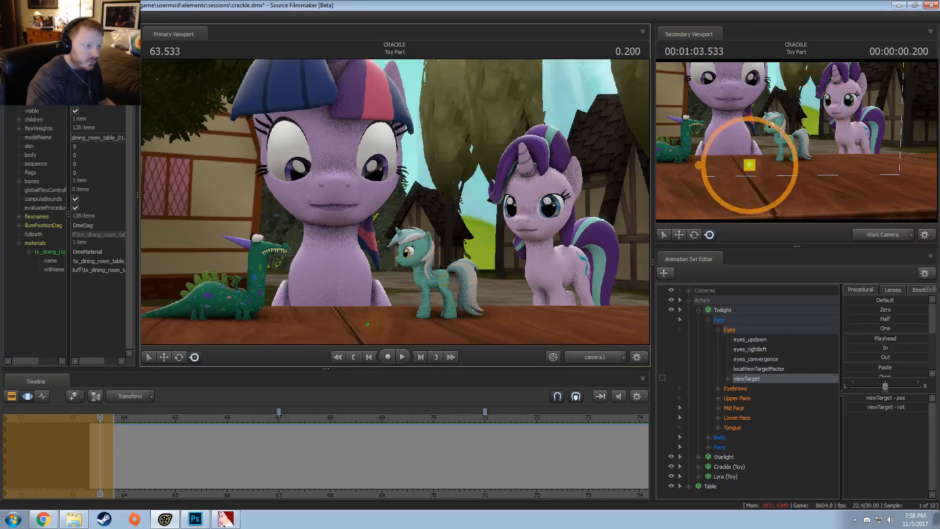
pyautogui.press('w')
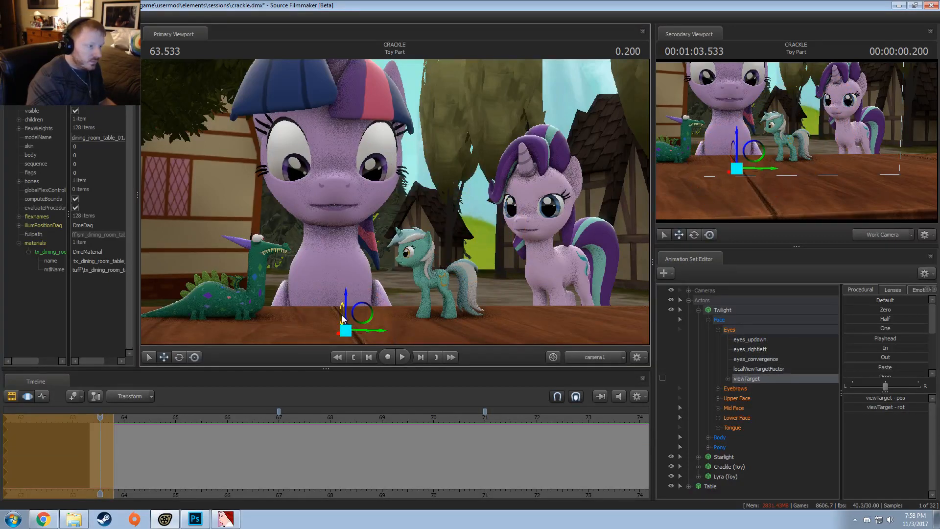
pyautogui.moveTo(342, 316); pyautogui.dragTo(349, 337)
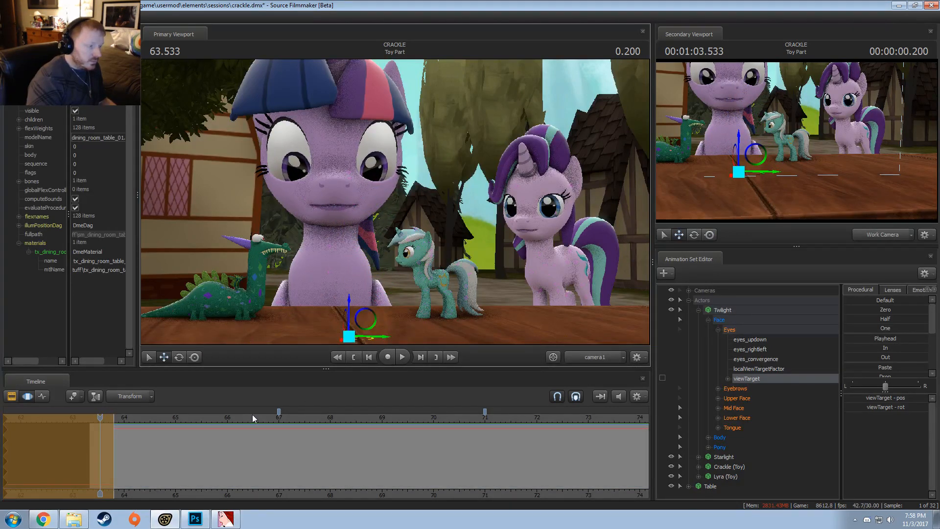
# Extend Twilight's lowered viewTarget position across the whole shot and review the opening from 63.466
pyautogui.press('space')
pyautogui.press('space')
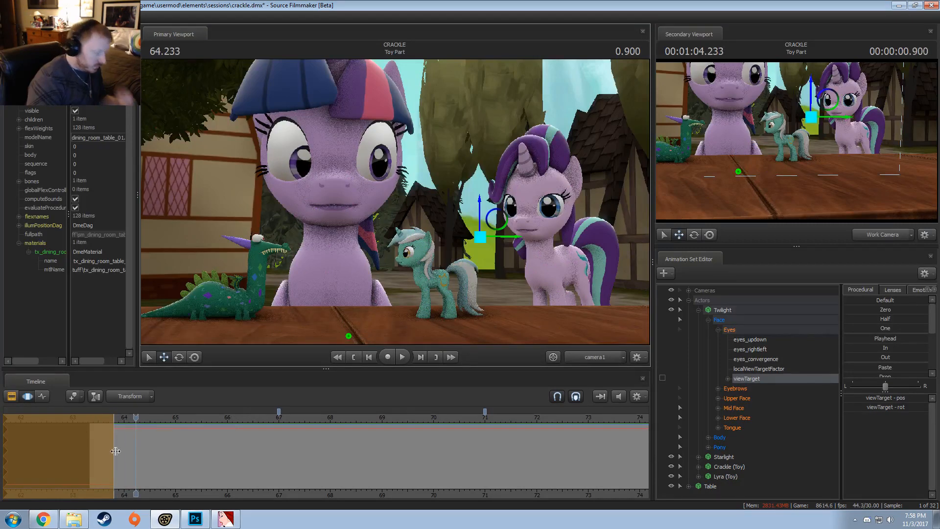
pyautogui.moveTo(135, 419); pyautogui.dragTo(100, 431)
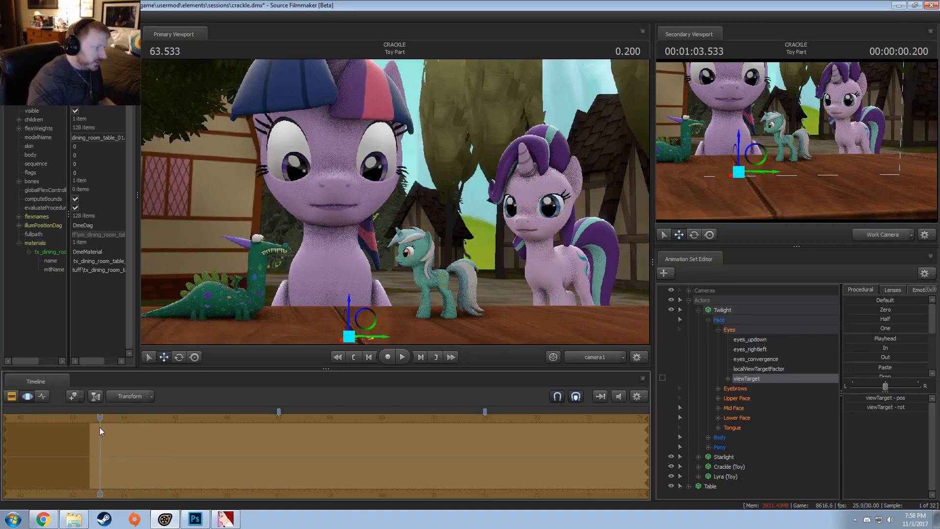
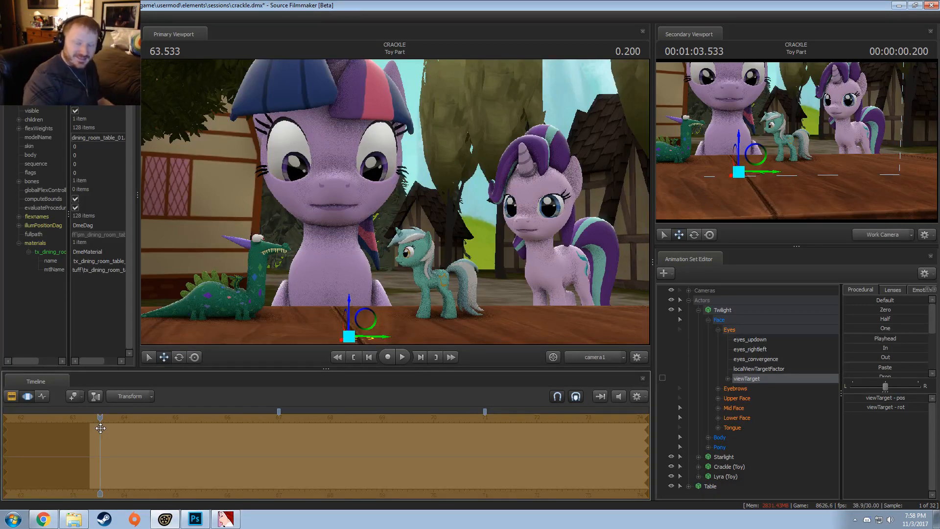
pyautogui.moveTo(112, 448); pyautogui.dragTo(118, 445)
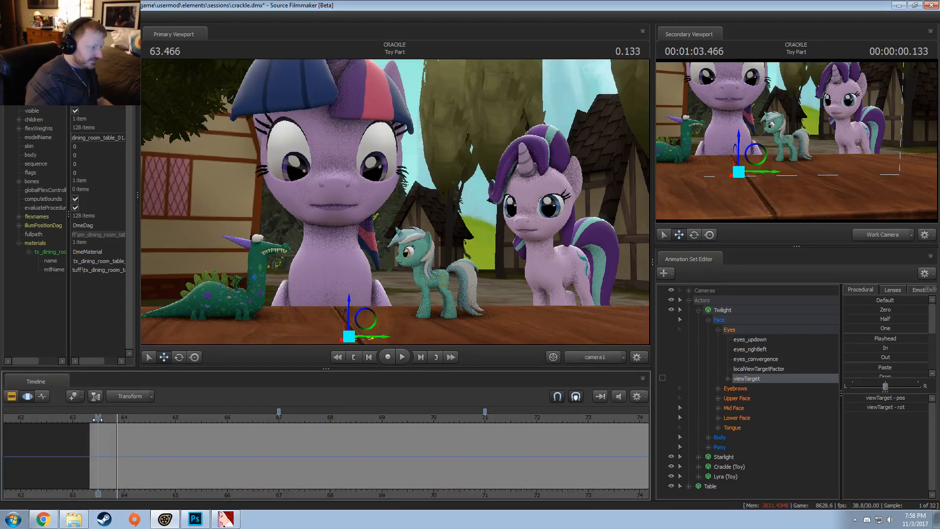
pyautogui.press('space')
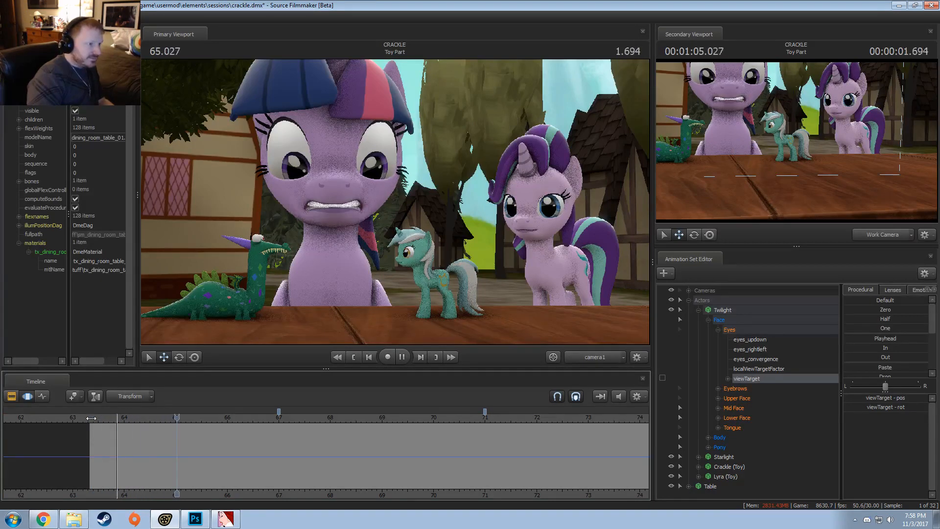
pyautogui.press('space')
# Tilt Twilight's head upward from about 63.8 through the end of the shot
pyautogui.click(93, 457)
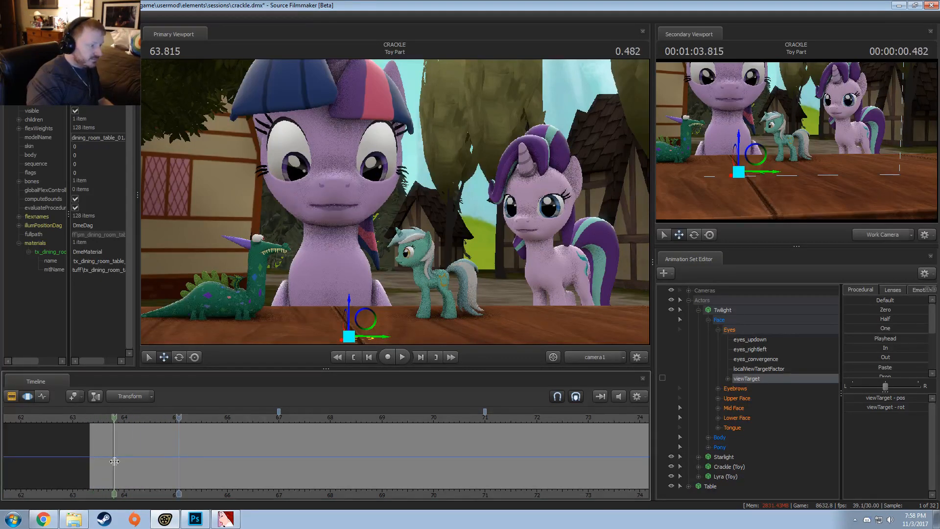
pyautogui.moveTo(114, 461); pyautogui.dragTo(647, 480)
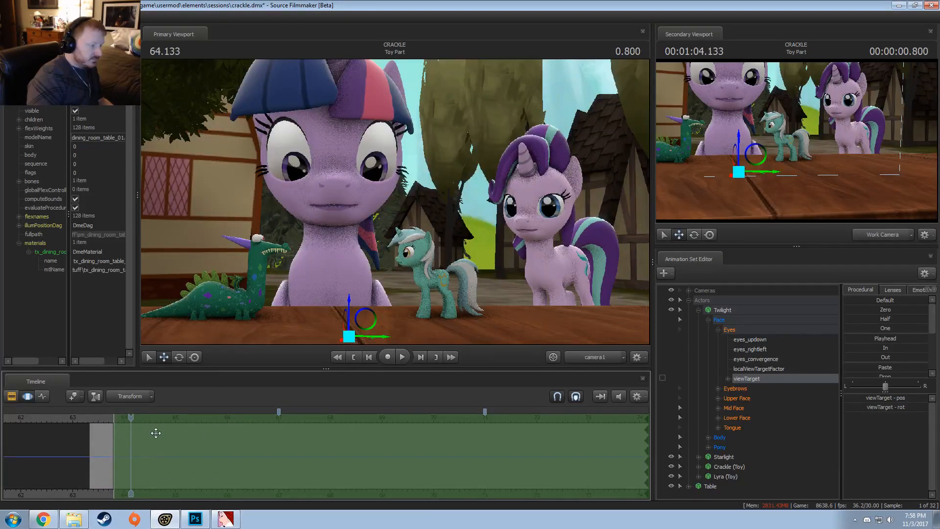
pyautogui.click(330, 245)
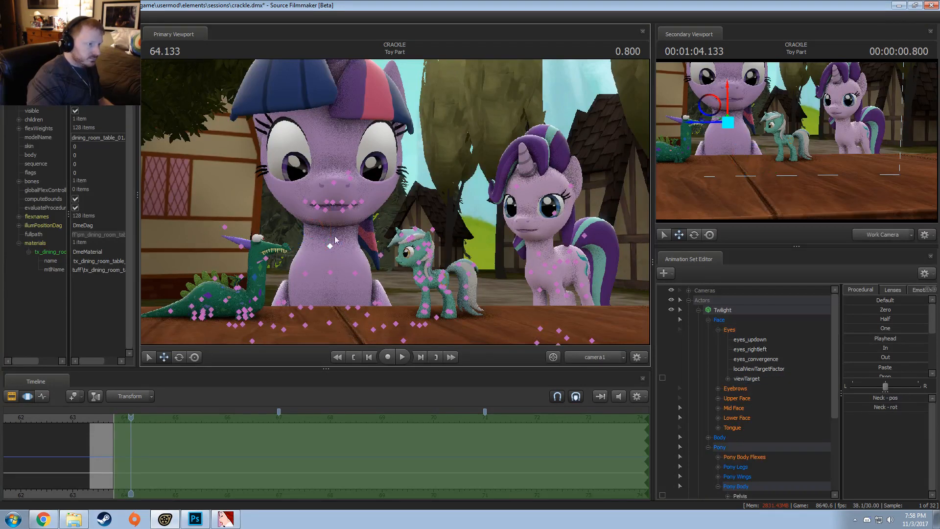
pyautogui.click(335, 215)
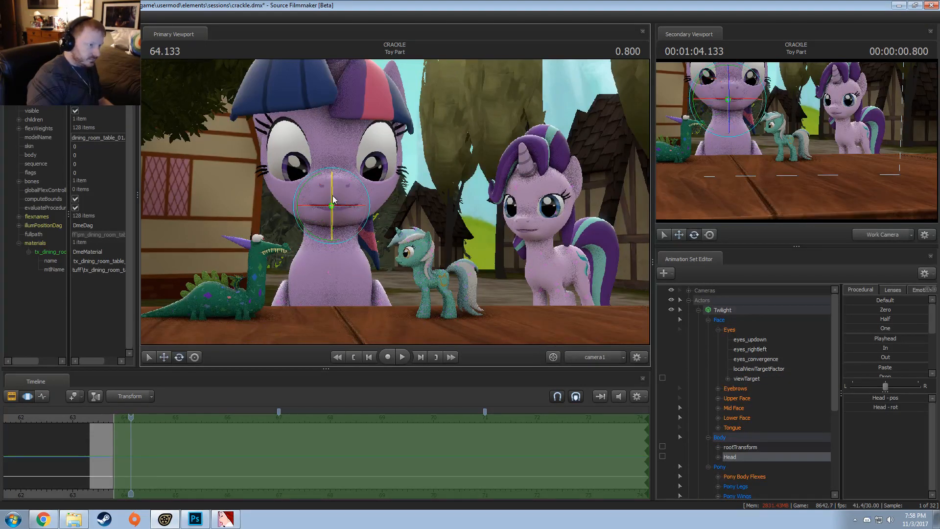
pyautogui.moveTo(333, 199); pyautogui.dragTo(332, 195)
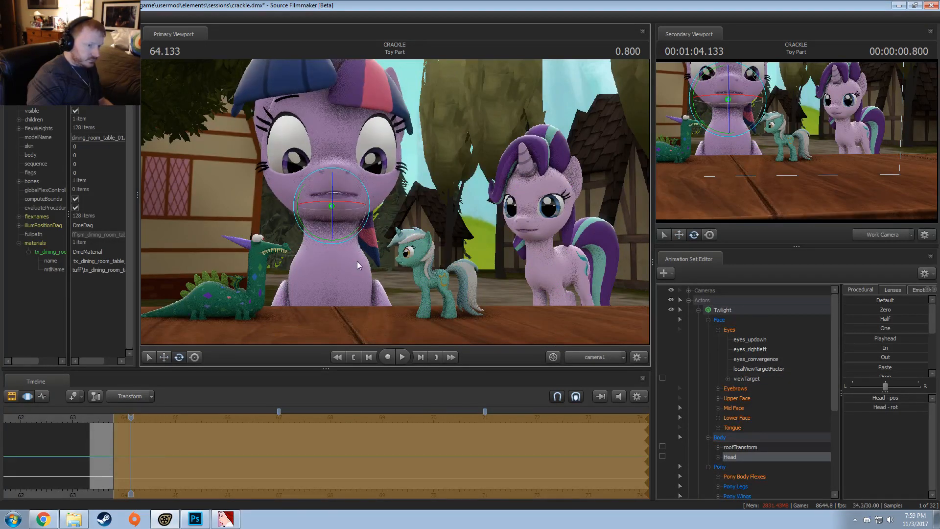
# Raise Twilight's viewTarget over the same time range so she looks straight ahead, checking its placement from the work camera
pyautogui.click(752, 340)
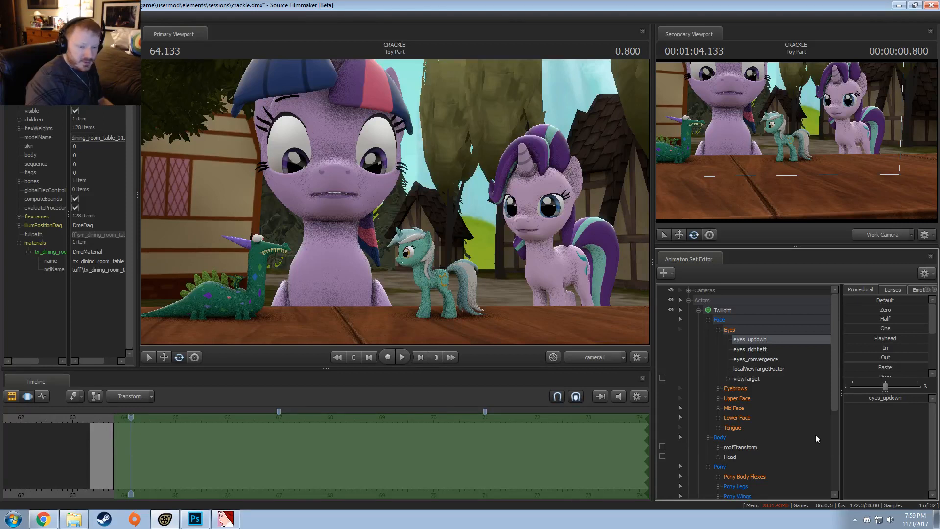
pyautogui.click(745, 379)
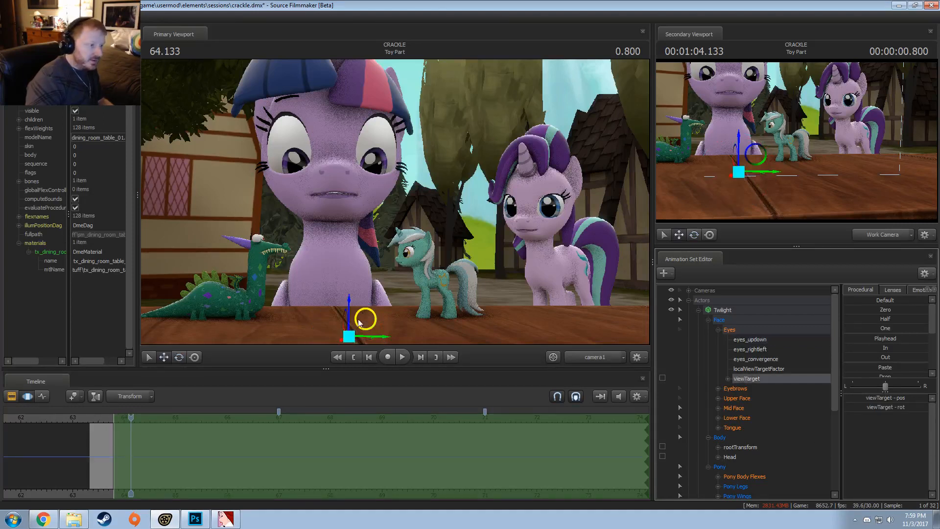
pyautogui.moveTo(347, 323); pyautogui.dragTo(342, 111)
pyautogui.keyDown('ctrl'); pyautogui.click(594, 357); pyautogui.keyUp('ctrl')
pyautogui.moveTo(466, 291); pyautogui.dragTo(484, 175)
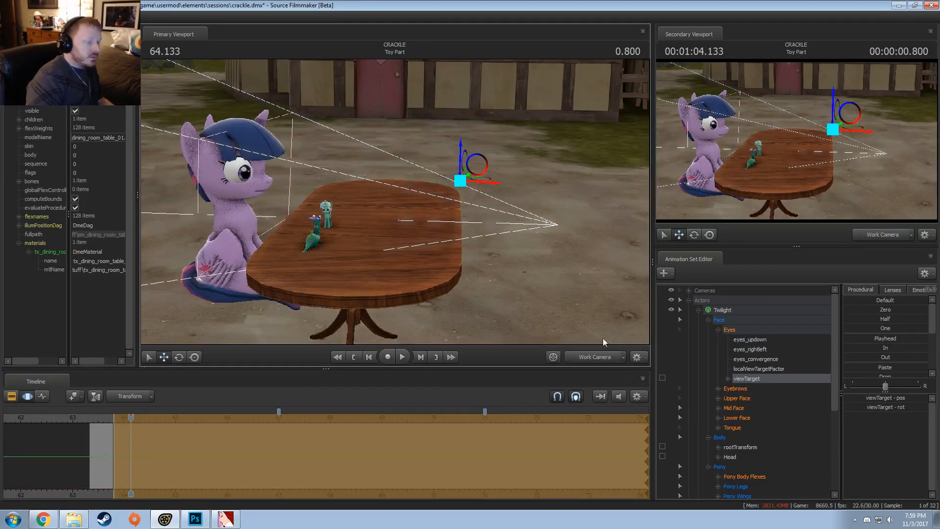
pyautogui.click(603, 359)
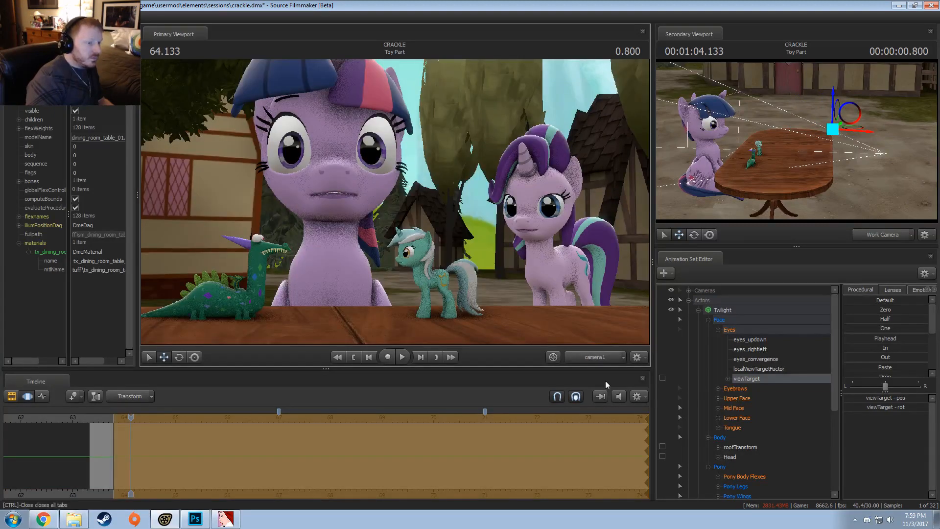
pyautogui.moveTo(876, 144); pyautogui.dragTo(863, 140)
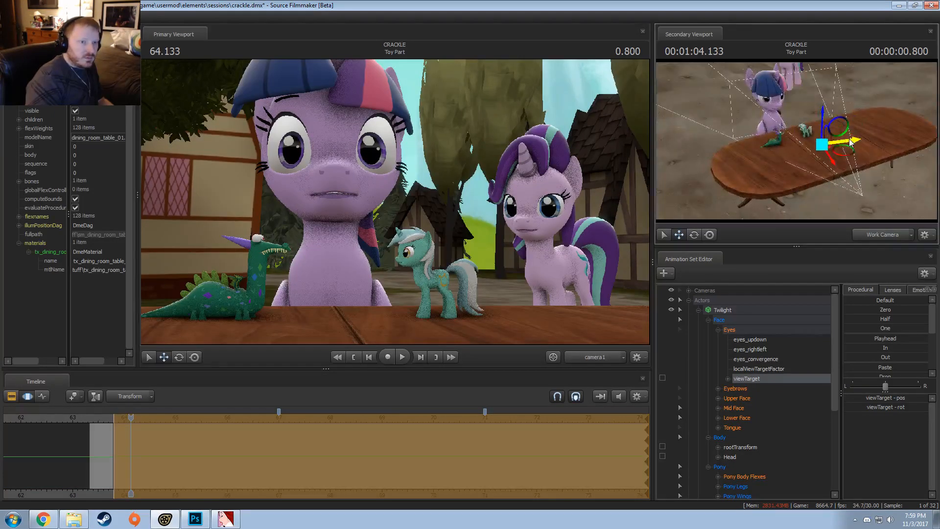
# Scrub the Toy Part shot through 64.633 to 65.466 to check Twilight's raised pose against her mouth movements
pyautogui.moveTo(110, 422); pyautogui.dragTo(101, 421)
pyautogui.moveTo(94, 458); pyautogui.dragTo(156, 445)
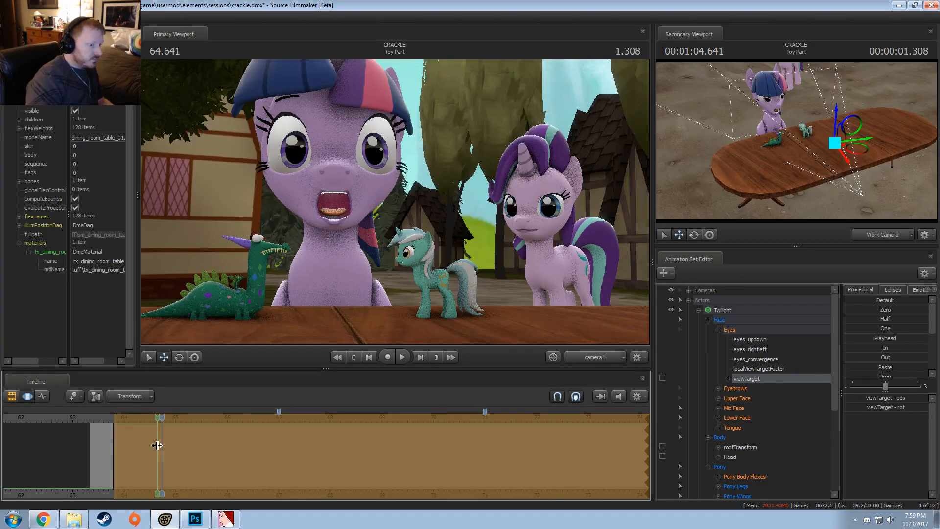
pyautogui.moveTo(156, 445); pyautogui.dragTo(157, 445)
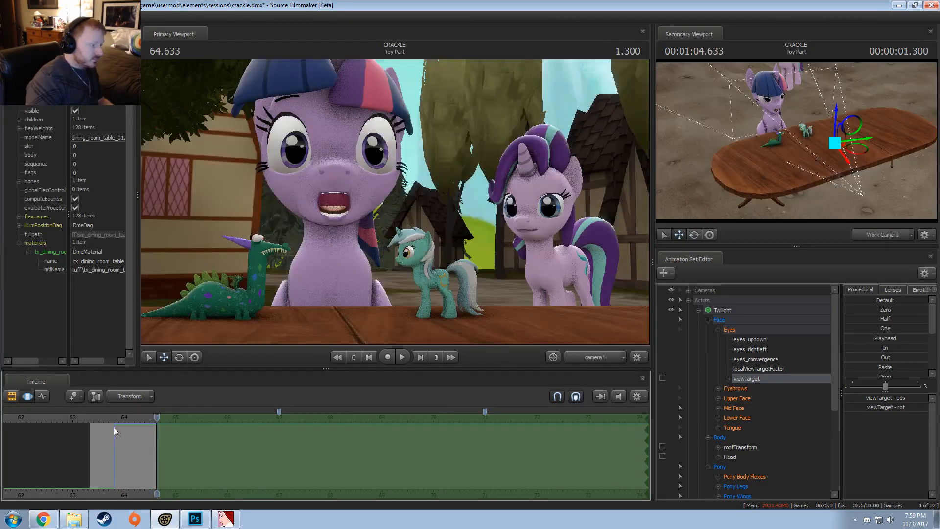
pyautogui.click(114, 427)
pyautogui.moveTo(123, 420); pyautogui.dragTo(201, 433)
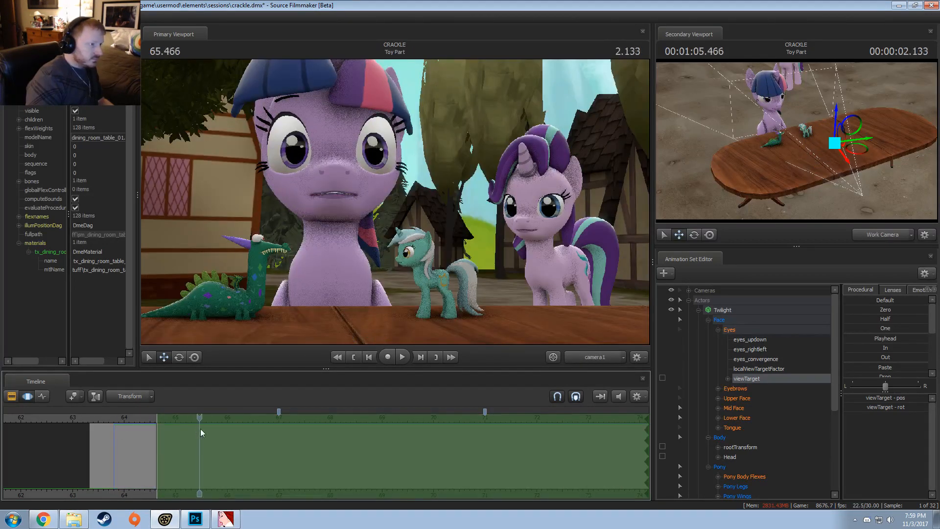
# Apply the In preset around 63.900 to all of Twilight's controls except Upper Face, Mid Face, Lower Face and Tongue
pyautogui.click(110, 445)
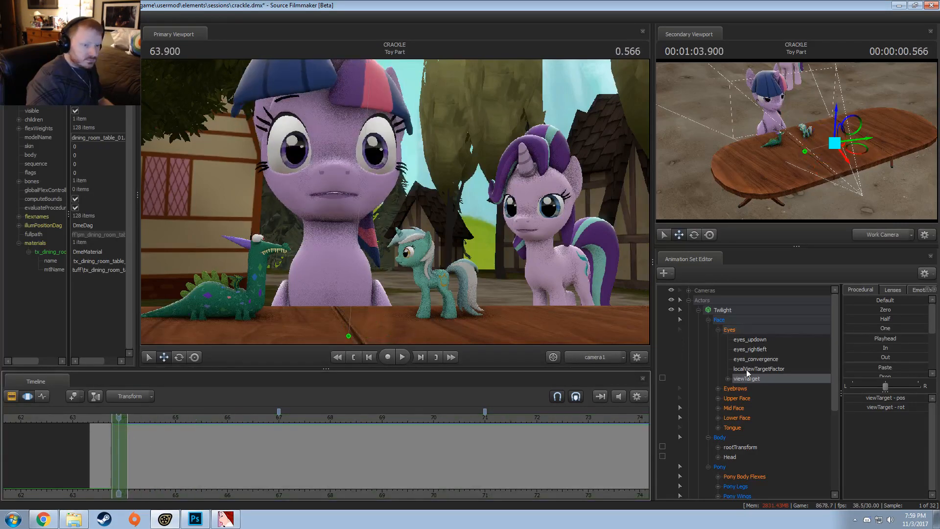
pyautogui.click(730, 311)
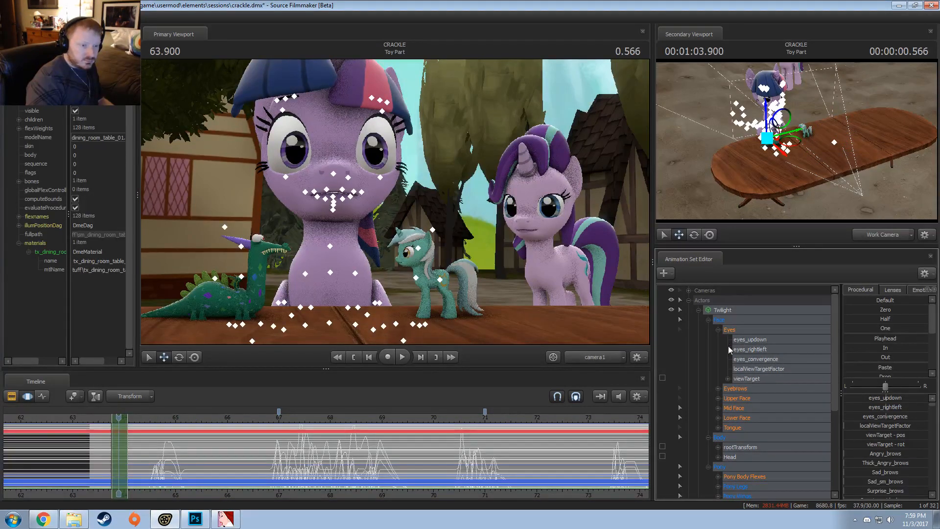
pyautogui.keyDown('ctrl'); pyautogui.click(744, 408); pyautogui.keyUp('ctrl')
pyautogui.keyDown('ctrl'); pyautogui.click(741, 418); pyautogui.keyUp('ctrl')
pyautogui.keyDown('ctrl'); pyautogui.click(742, 428); pyautogui.keyUp('ctrl')
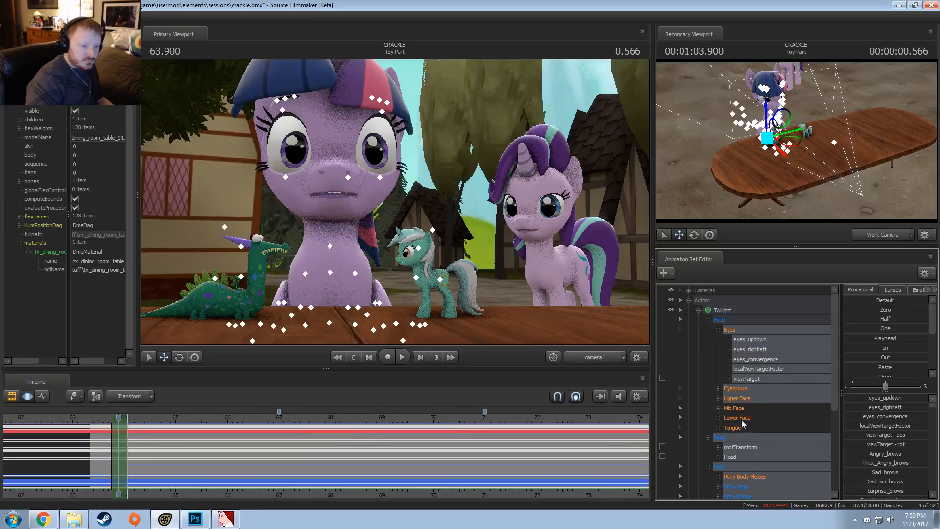
pyautogui.keyDown('ctrl'); pyautogui.click(745, 399); pyautogui.keyUp('ctrl')
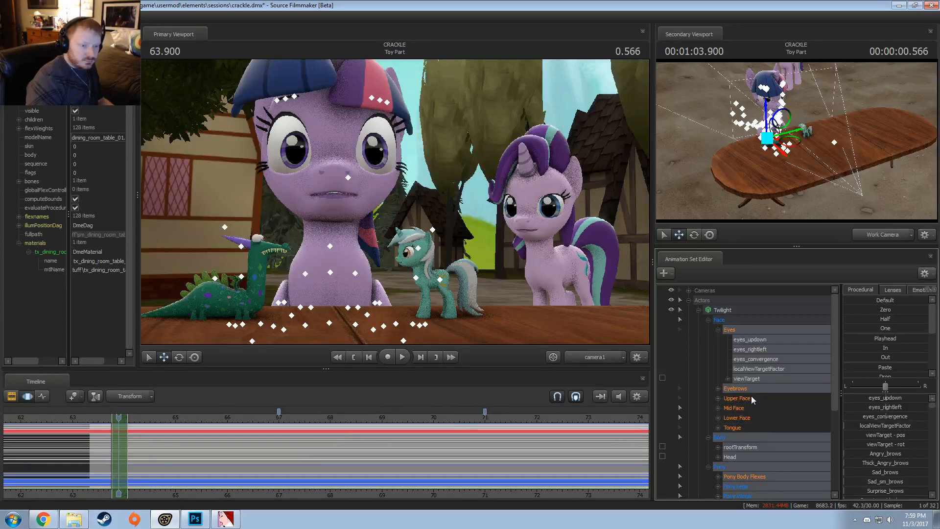
pyautogui.click(885, 349)
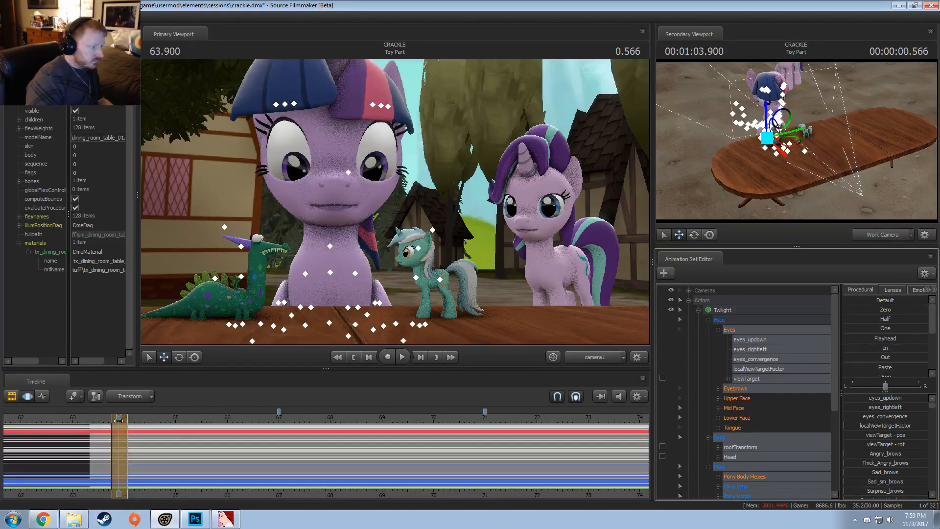
# Extend the time selection from about 64.6 through the end of the shot, checking its start against the dialogue
pyautogui.moveTo(118, 420); pyautogui.dragTo(929, 393)
pyautogui.press('space')
pyautogui.moveTo(142, 422); pyautogui.dragTo(167, 424)
pyautogui.click(329, 250)
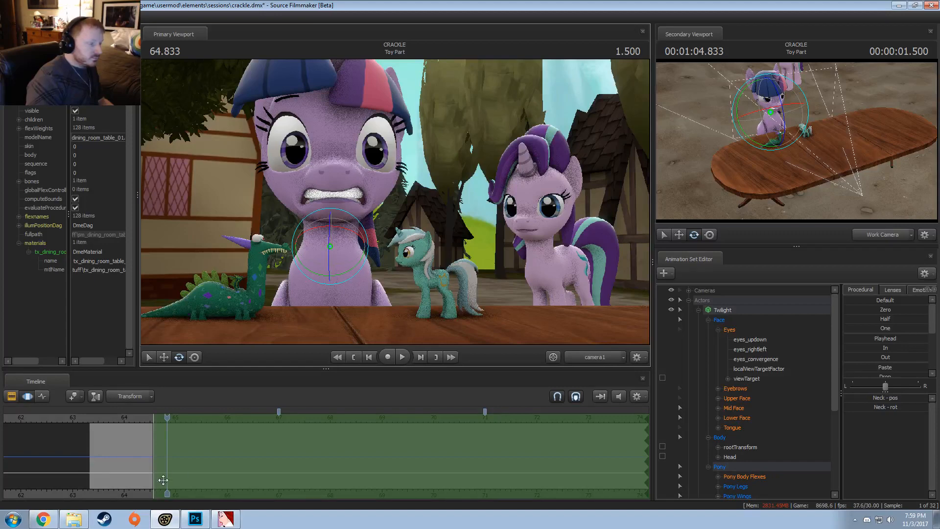
pyautogui.press('space')
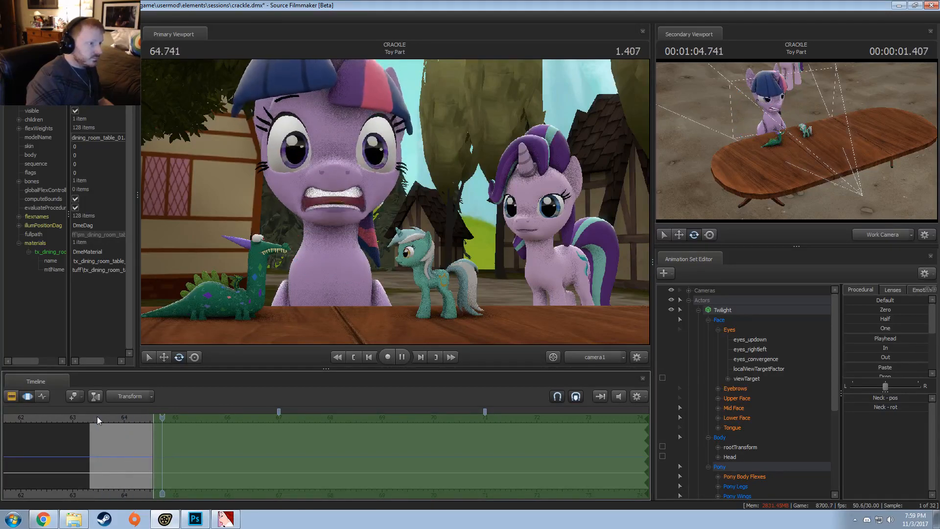
pyautogui.press('space')
pyautogui.click(134, 419)
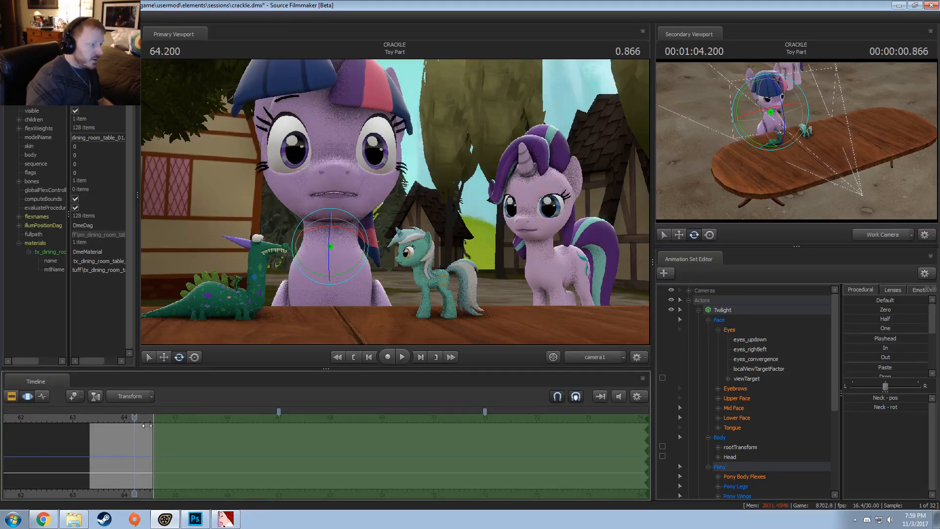
pyautogui.press('space')
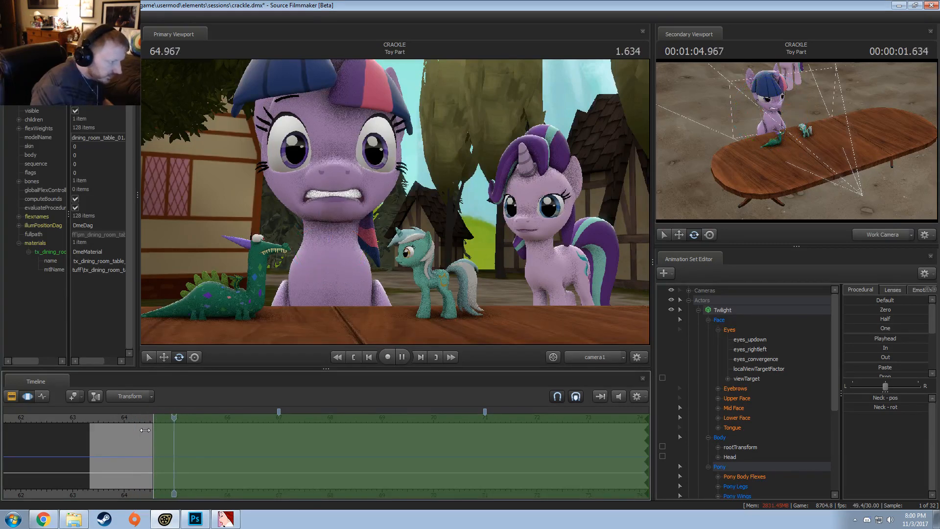
pyautogui.click(165, 421)
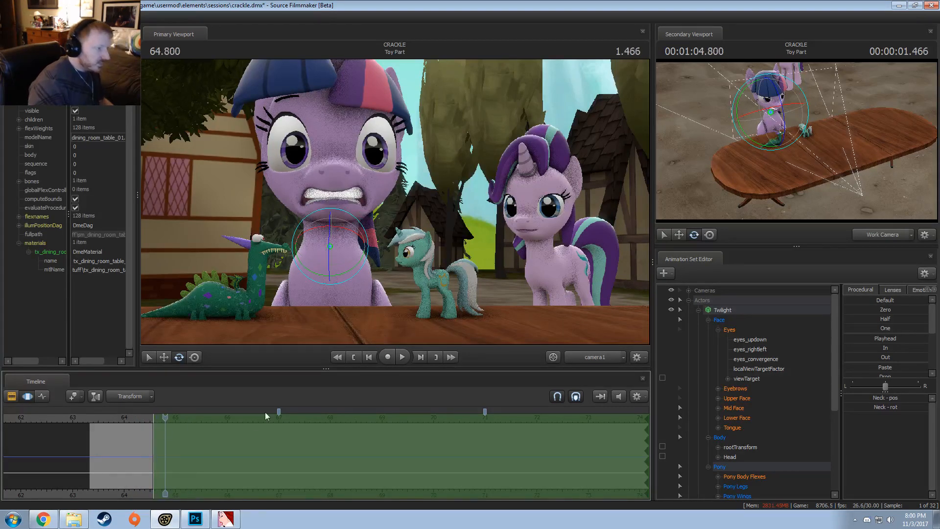
# Rotate Twilight's RightShoulder and Chest2, then turn her head within the range starting at about 64.6
pyautogui.keyDown('ctrl'); pyautogui.click(304, 275); pyautogui.keyUp('ctrl')
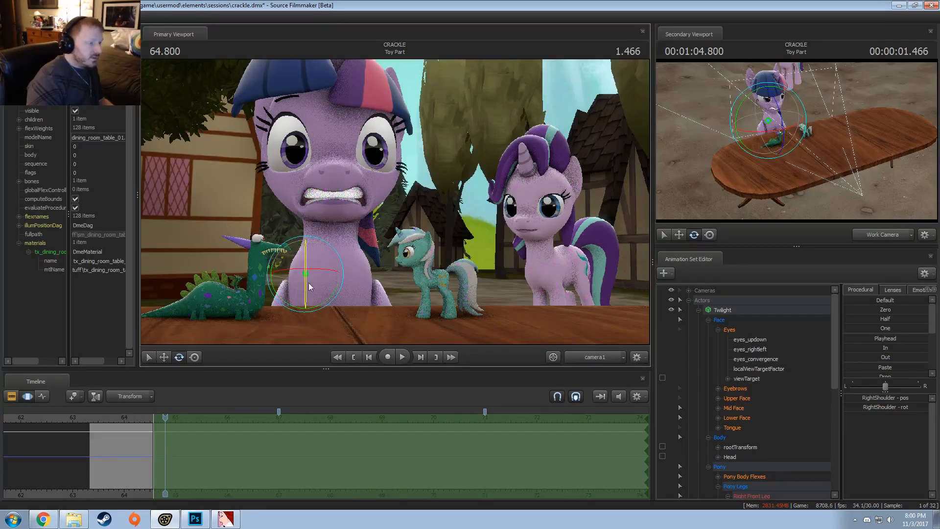
pyautogui.moveTo(286, 277); pyautogui.dragTo(267, 245)
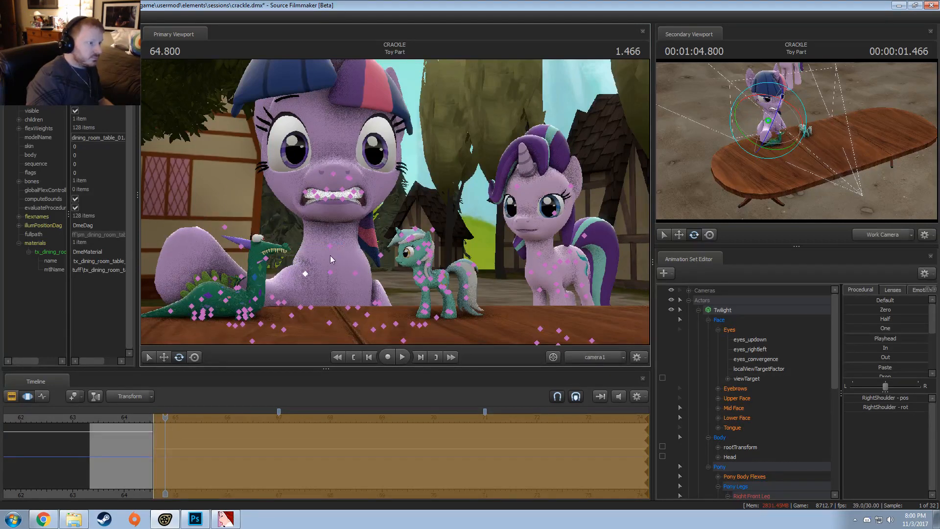
pyautogui.keyDown('ctrl'); pyautogui.click(330, 273); pyautogui.keyUp('ctrl')
pyautogui.moveTo(331, 267); pyautogui.dragTo(333, 281)
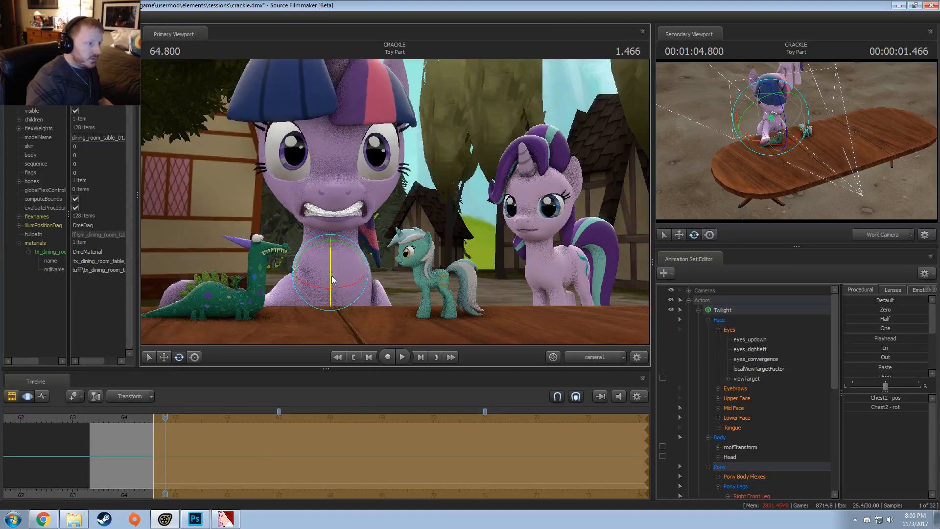
pyautogui.click(331, 246)
pyautogui.moveTo(331, 246); pyautogui.dragTo(329, 210)
pyautogui.click(329, 210)
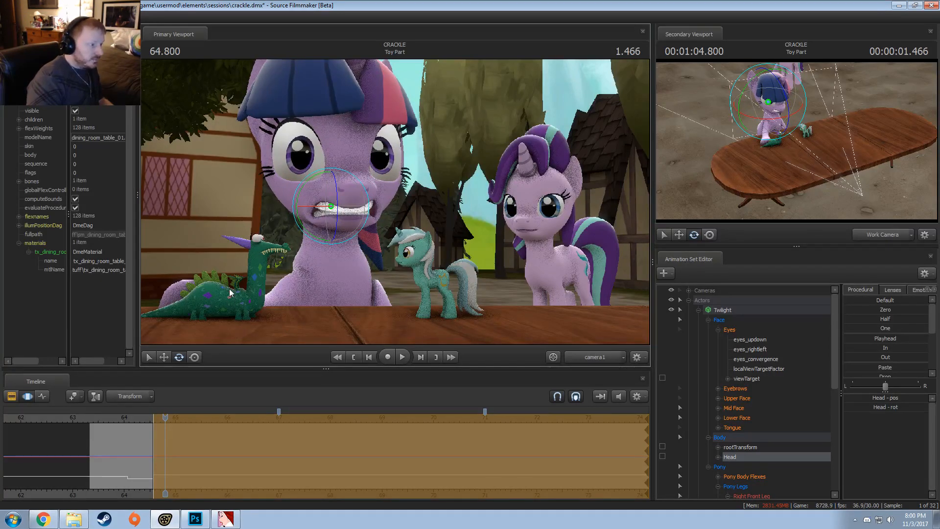
# At 64.866, rotate Twilight's RightShoulder and RightForearm so her right front leg reaches forward onto the table
pyautogui.press('Right')
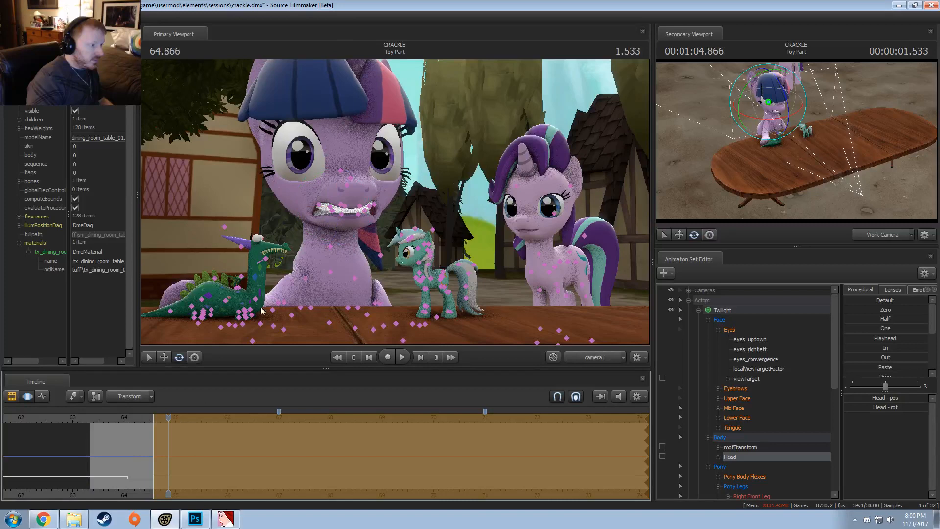
pyautogui.click(300, 283)
pyautogui.moveTo(296, 290)
pyautogui.mouseDown()
pyautogui.moveTo(299, 275)
pyautogui.moveTo(295, 286)
pyautogui.mouseUp()
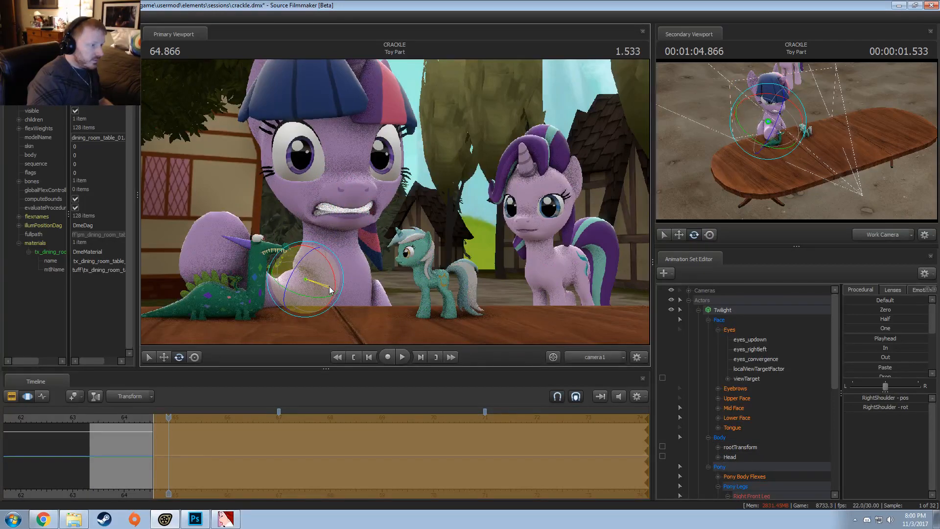
pyautogui.click(285, 302)
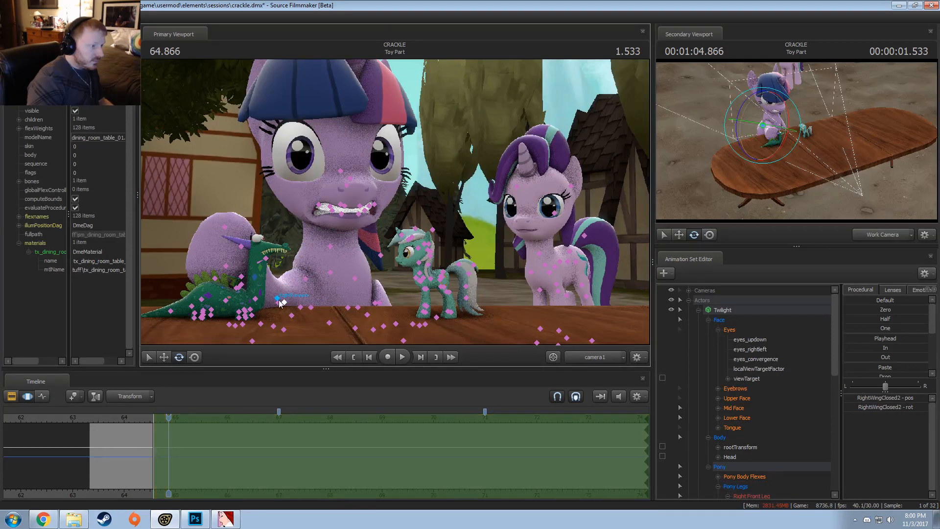
pyautogui.keyDown('ctrl'); pyautogui.click(280, 300); pyautogui.keyUp('ctrl')
pyautogui.moveTo(290, 316); pyautogui.dragTo(305, 304)
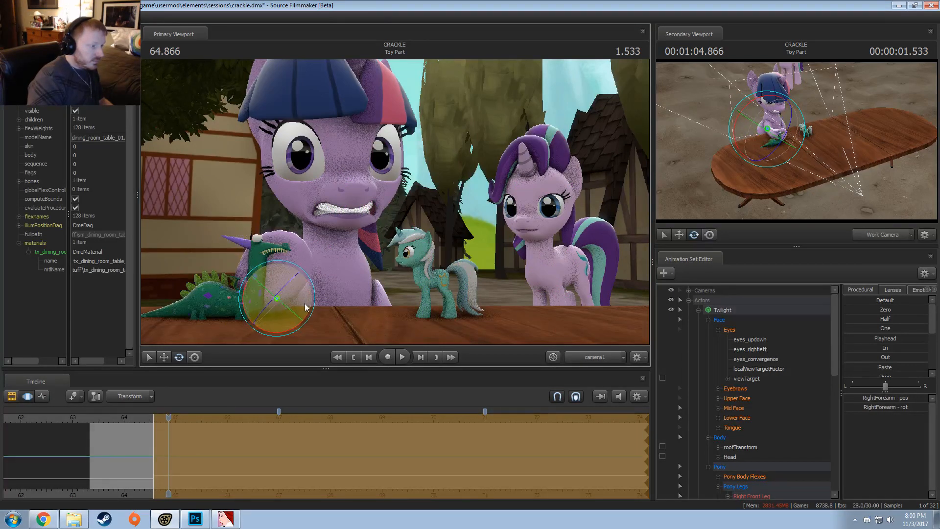
pyautogui.press('ctrl')
# Move Crackle (Toy) in front of Twilight's chest and rotate it so it lies on its side on the table
pyautogui.scroll(-10, 775, 439)
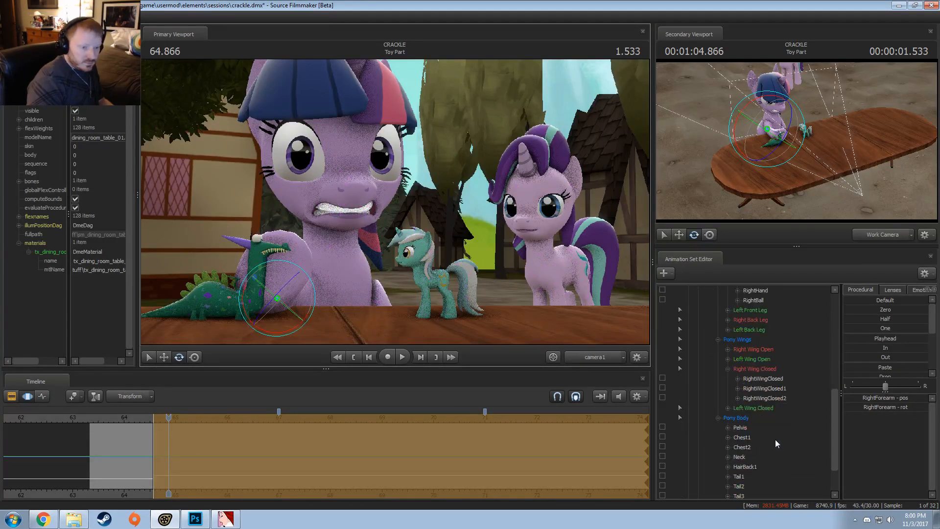
pyautogui.click(724, 469)
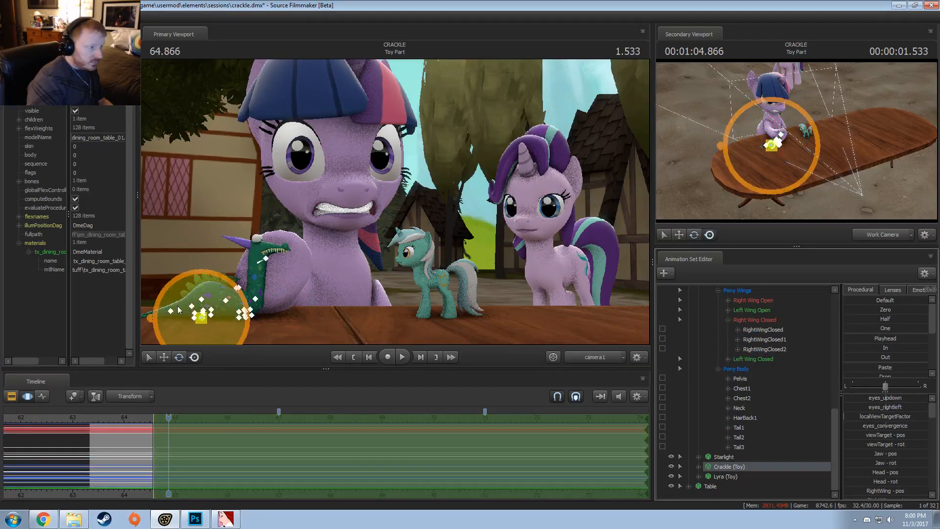
pyautogui.press('e')
pyautogui.moveTo(235, 306); pyautogui.dragTo(294, 319)
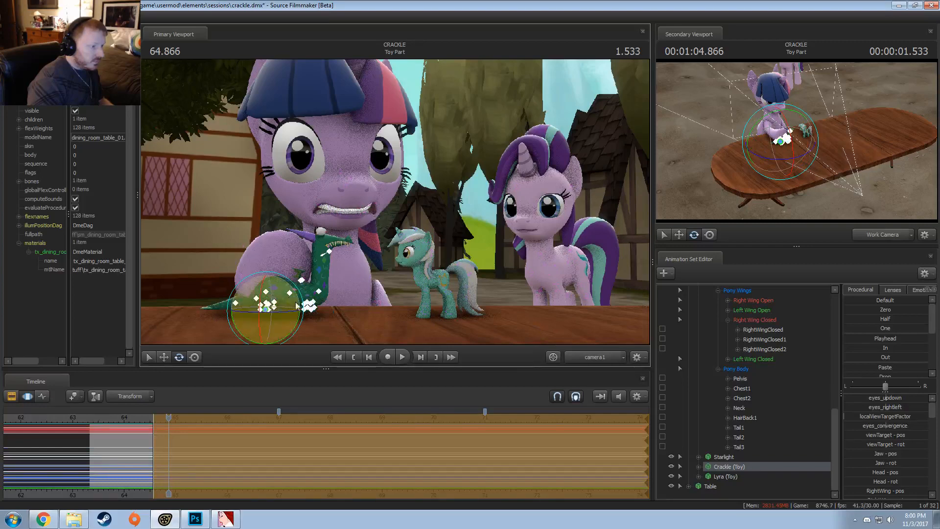
pyautogui.rightClick(295, 298)
pyautogui.moveTo(314, 317)
pyautogui.click(391, 327)
pyautogui.moveTo(272, 289); pyautogui.dragTo(342, 296)
pyautogui.press('w')
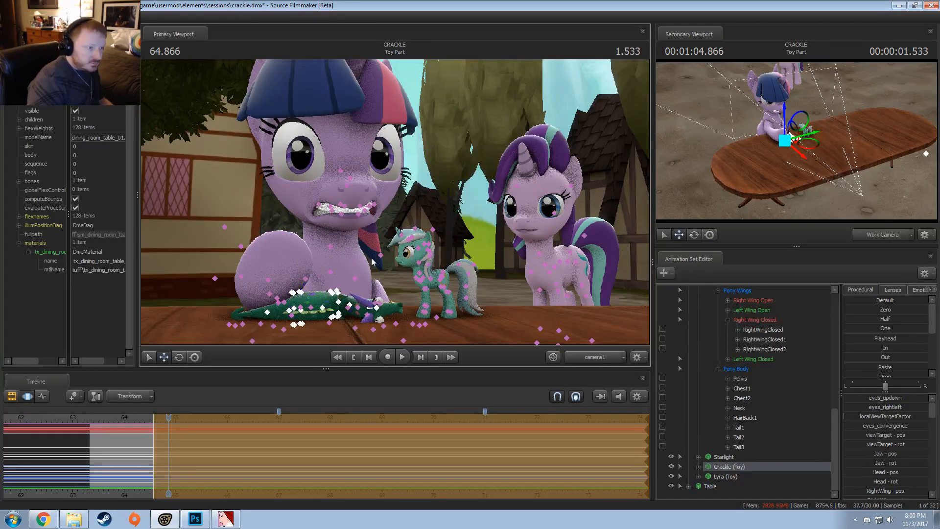
# Rotate Twilight's LeftShoulder and LeftForearm so her left front leg reaches forward around the toys
pyautogui.keyDown('ctrl'); pyautogui.click(356, 279); pyautogui.keyUp('ctrl')
pyautogui.press('e')
pyautogui.moveTo(381, 281); pyautogui.dragTo(351, 286)
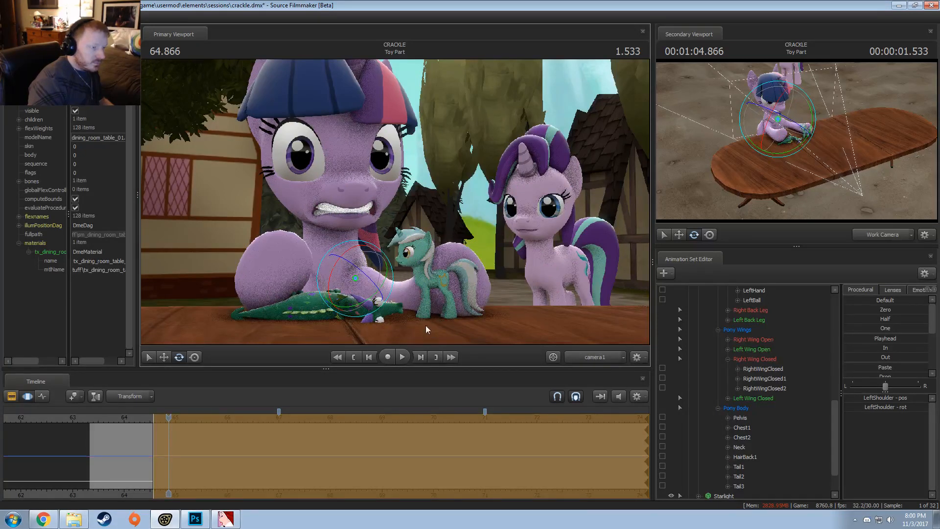
pyautogui.hotkey('ctrl', 'z')
pyautogui.hotkey('ctrl', 'z')
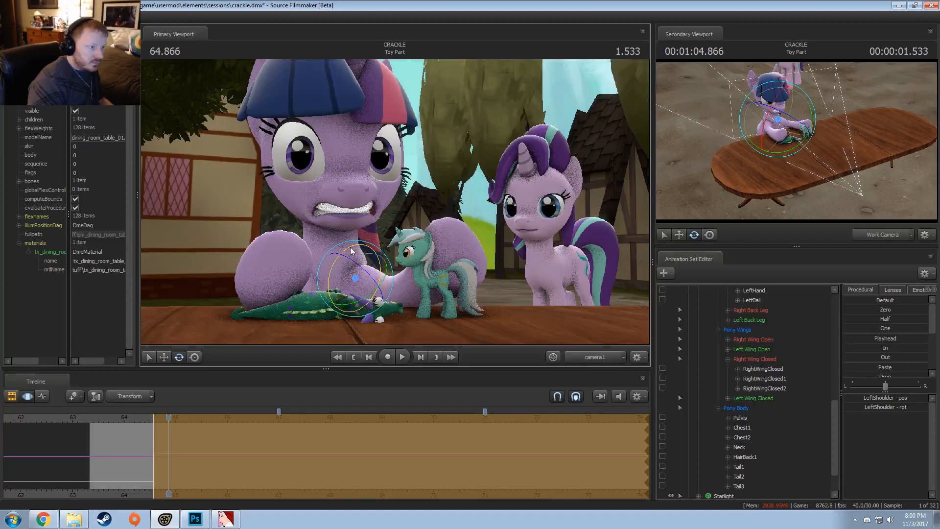
pyautogui.moveTo(375, 255); pyautogui.dragTo(365, 309)
pyautogui.keyDown('ctrl'); pyautogui.click(381, 300); pyautogui.keyUp('ctrl')
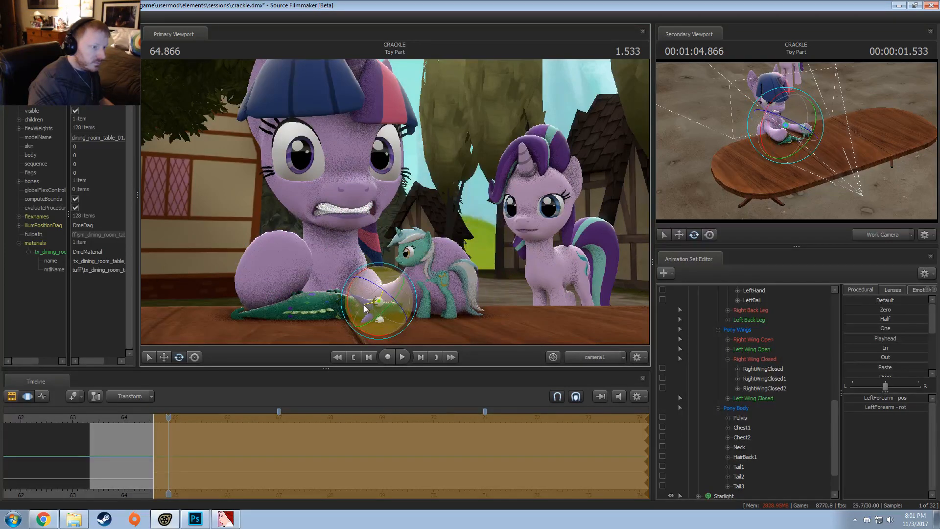
pyautogui.press('ctrl')
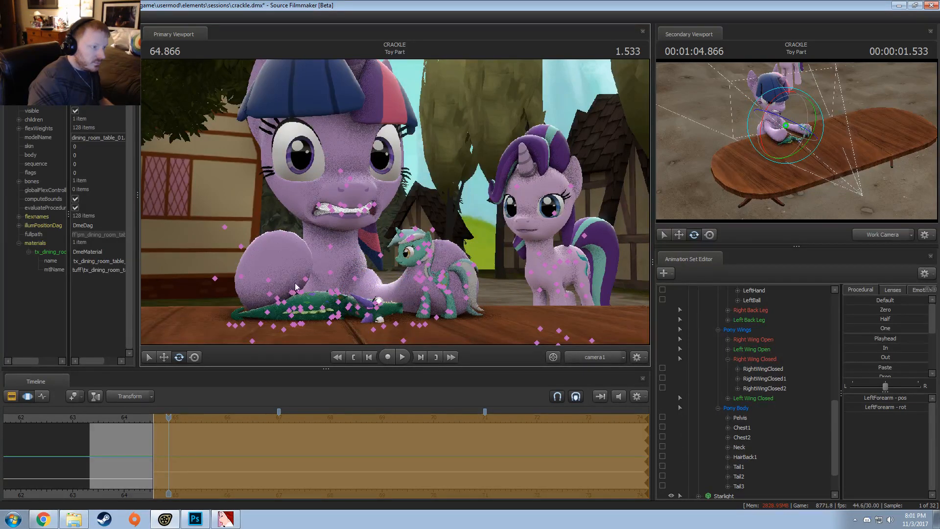
# Rotate the hand and ball bones of Twilight's right and left front legs to angle both hooves over the table
pyautogui.keyDown('ctrl'); pyautogui.click(271, 293); pyautogui.keyUp('ctrl')
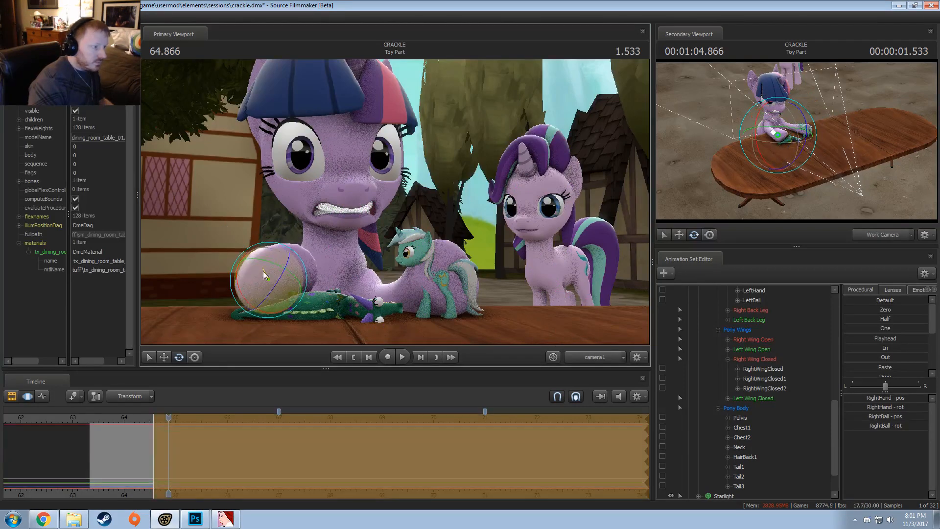
pyautogui.press('ctrl')
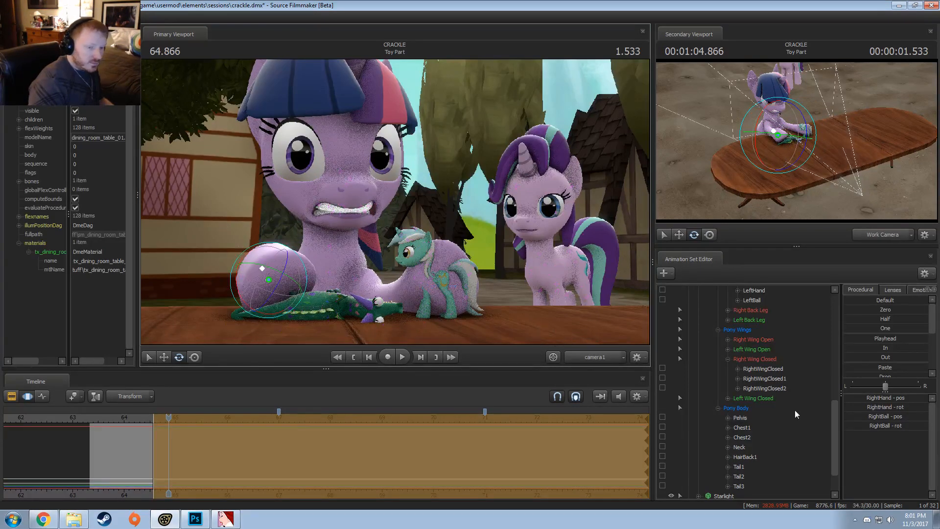
pyautogui.scroll(3, 754, 421)
pyautogui.moveTo(762, 398); pyautogui.dragTo(757, 409)
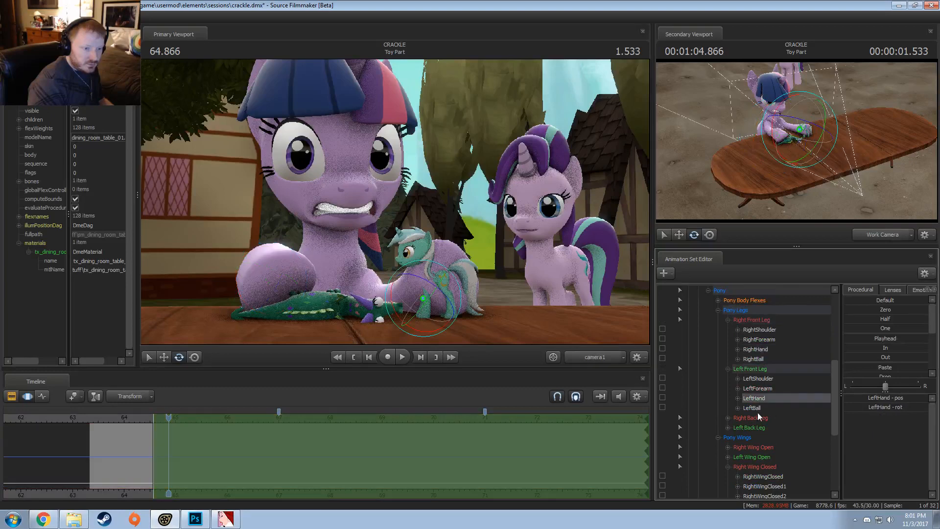
pyautogui.moveTo(460, 280); pyautogui.dragTo(473, 300)
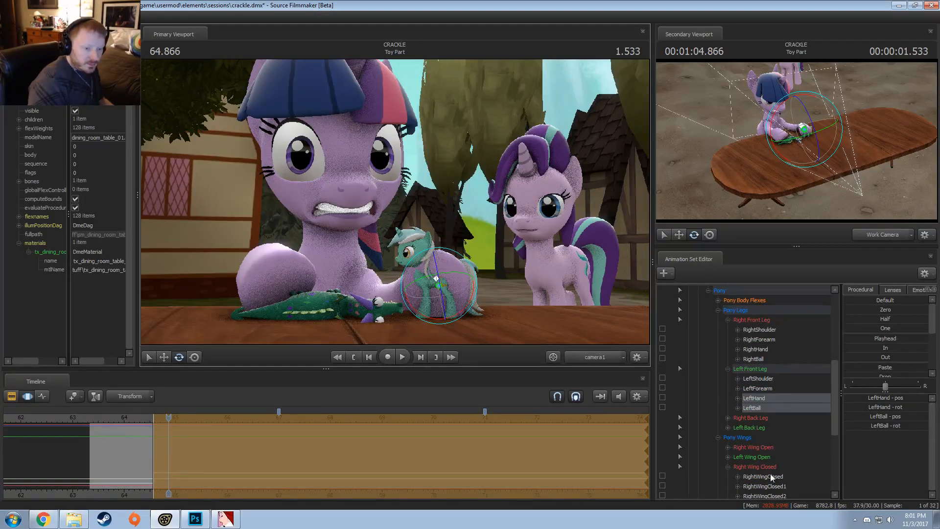
# Move and rotate Lyra (Toy) so it lies on top of Crackle between Twilight's hooves
pyautogui.scroll(-5, 768, 471)
pyautogui.click(723, 476)
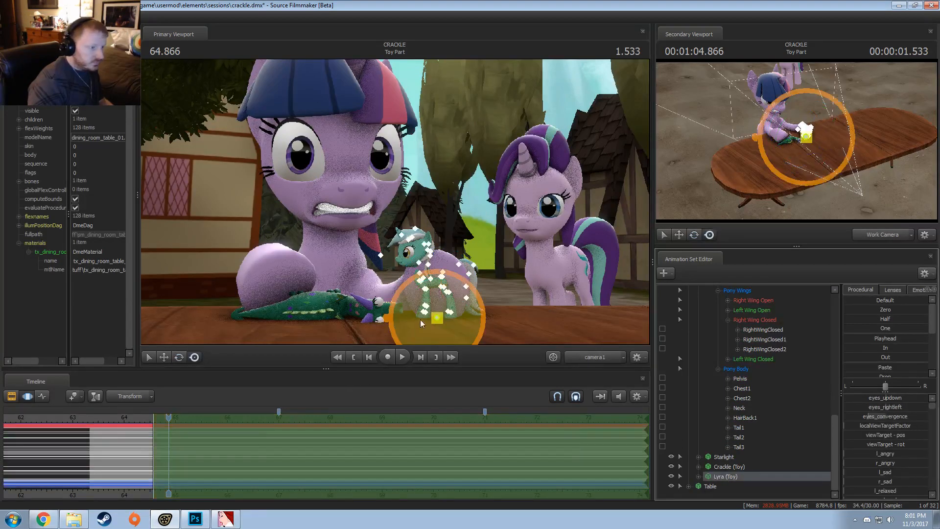
pyautogui.moveTo(444, 308); pyautogui.dragTo(423, 319)
pyautogui.press('e')
pyautogui.press('w')
# Play the shot from about 63.4 and again from about 64.2 to review Twilight's grab of the toys
pyautogui.click(92, 414)
pyautogui.press('space')
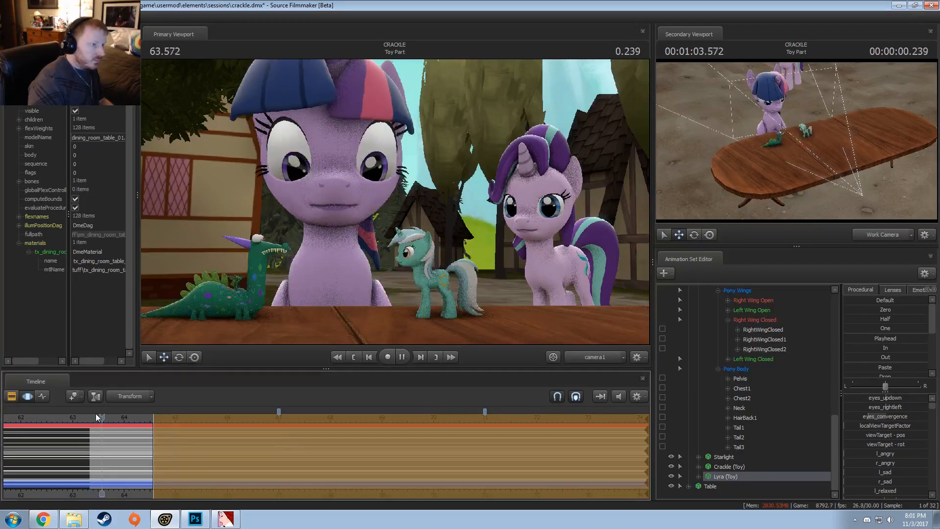
pyautogui.press('space')
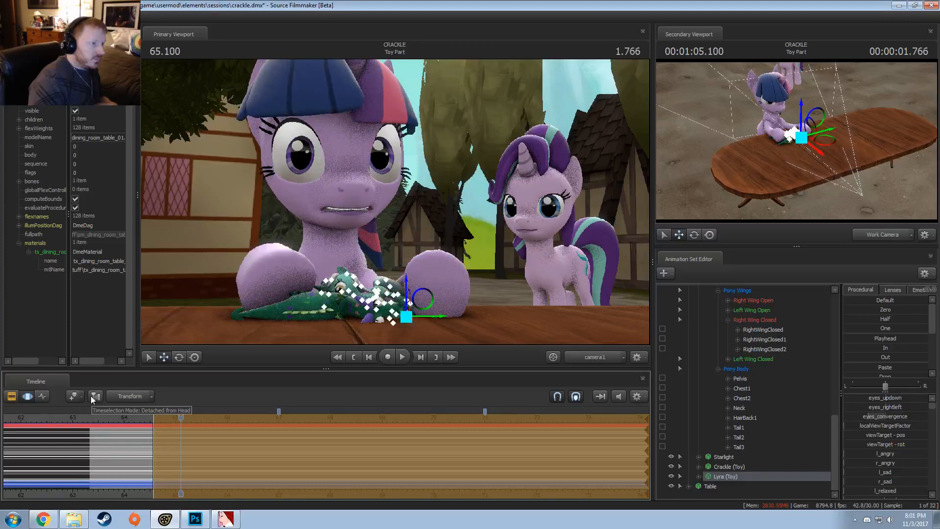
pyautogui.click(134, 416)
pyautogui.press('space')
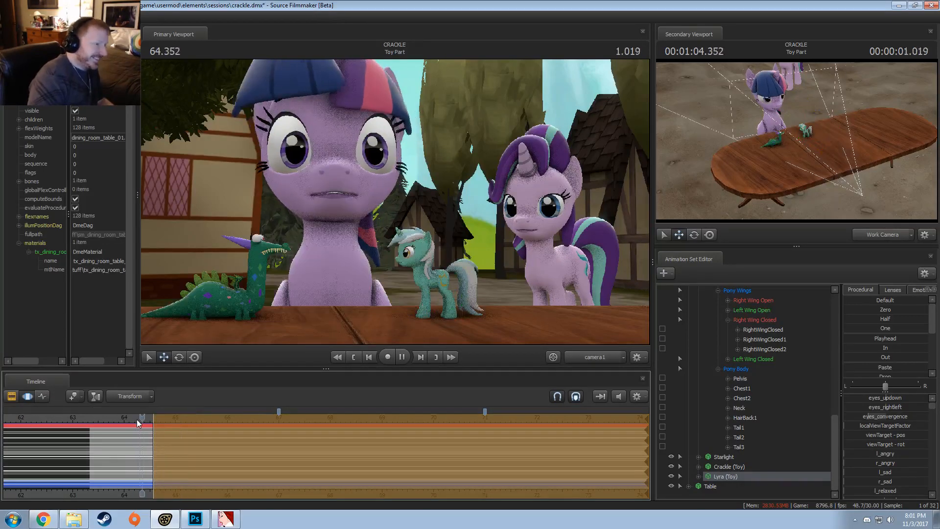
pyautogui.press('space')
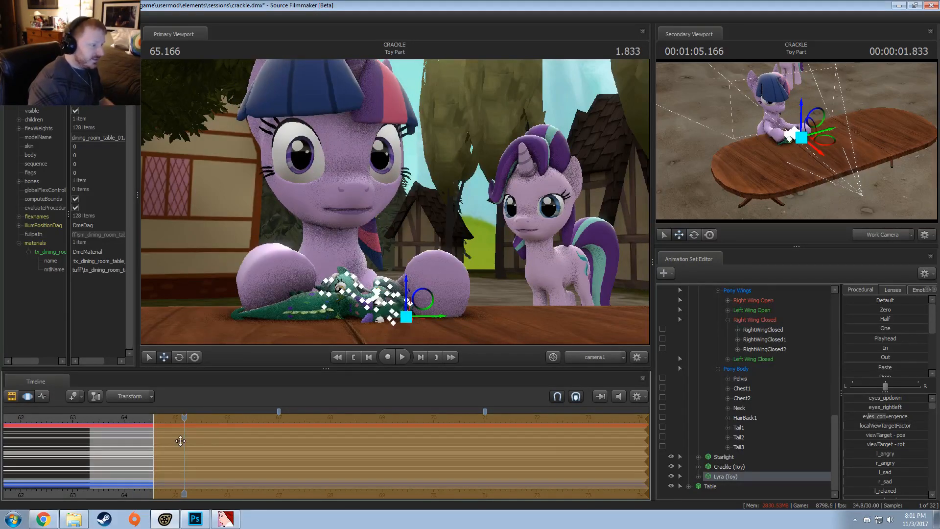
# Move the start of the time selection to about 65.2, bend Twilight's neck forward and adjust her head's rotation
pyautogui.keyDown('shift'); pyautogui.moveTo(168, 446); pyautogui.dragTo(254, 449); pyautogui.keyUp('shift')
pyautogui.click(146, 418)
pyautogui.press('space')
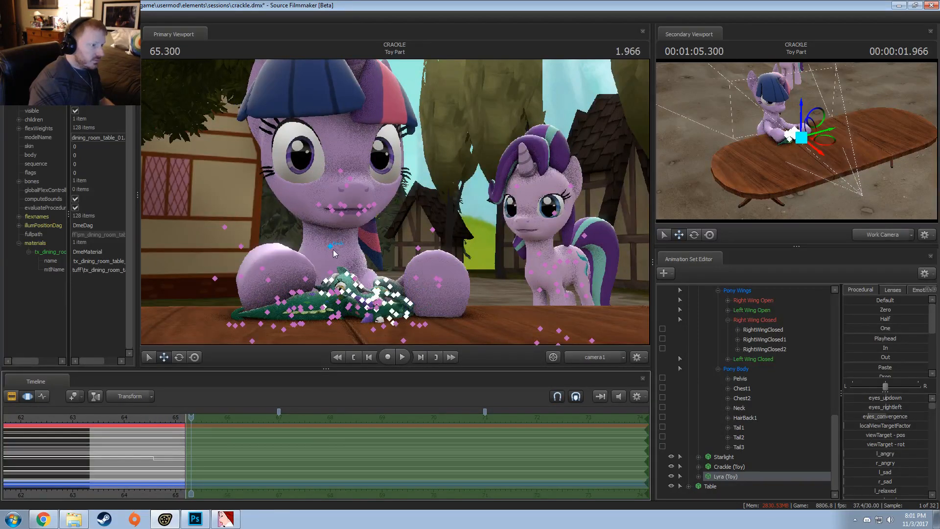
pyautogui.keyDown('ctrl'); pyautogui.click(334, 250); pyautogui.keyUp('ctrl')
pyautogui.press('e')
pyautogui.moveTo(337, 259); pyautogui.dragTo(334, 260)
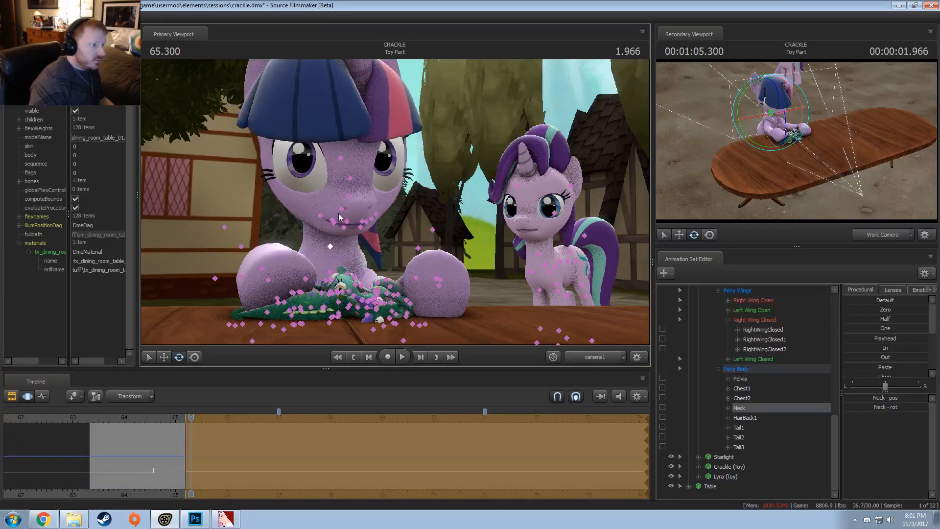
pyautogui.click(339, 210)
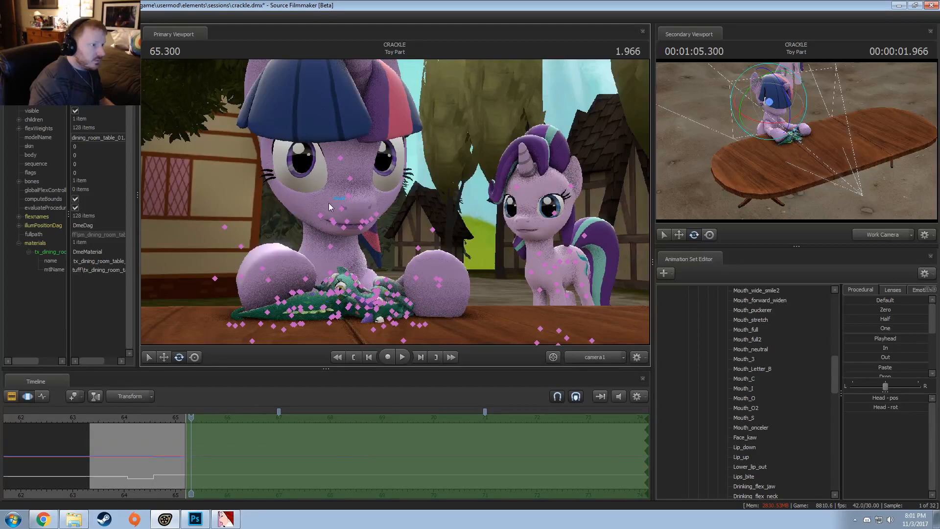
pyautogui.keyDown('ctrl'); pyautogui.click(332, 201); pyautogui.keyUp('ctrl')
pyautogui.moveTo(346, 195)
pyautogui.mouseDown()
pyautogui.moveTo(349, 214)
pyautogui.moveTo(353, 198)
pyautogui.mouseUp()
# Shift Twilight's gaze sideways towards the smaller pony with eyes_rightleft over a time selection from about 64.9 to 65.2
pyautogui.moveTo(173, 418); pyautogui.dragTo(186, 485)
pyautogui.keyDown('shift'); pyautogui.click(169, 479); pyautogui.keyUp('shift')
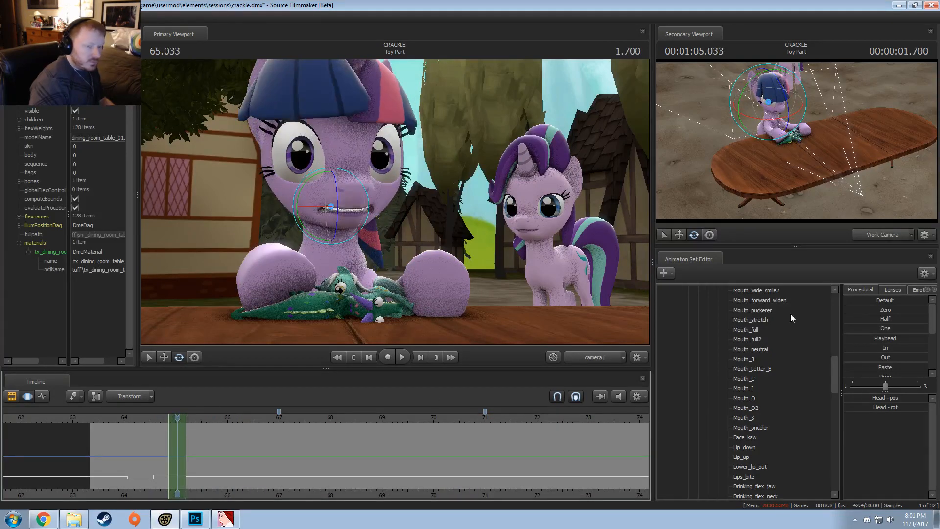
pyautogui.scroll(10, 771, 343)
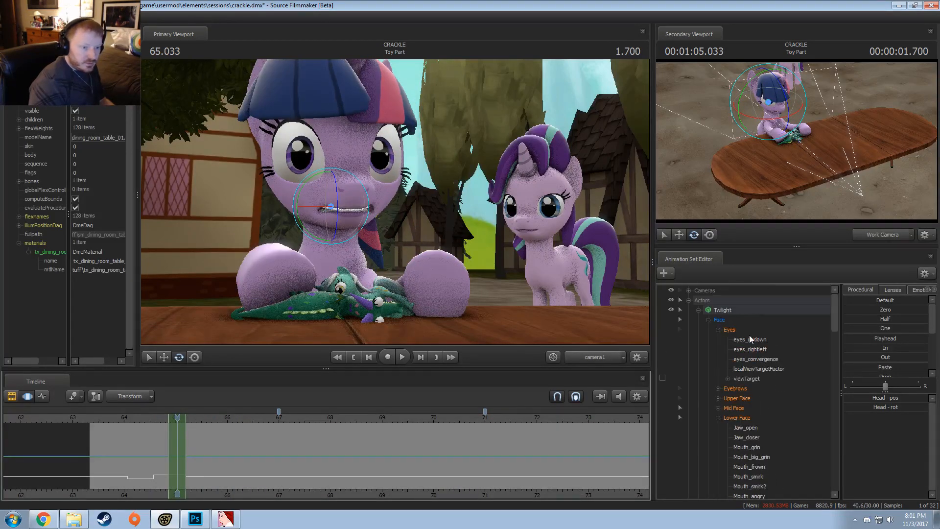
pyautogui.click(750, 349)
pyautogui.moveTo(897, 401); pyautogui.dragTo(902, 400)
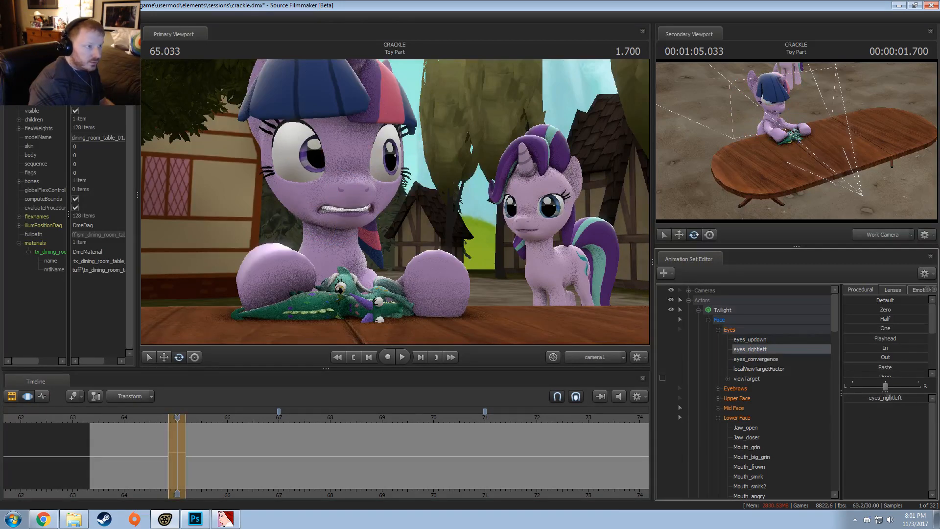
# Extend Twilight's sideways eye shift to about 65.6, checking it in playback, and close the time selection
pyautogui.press('space')
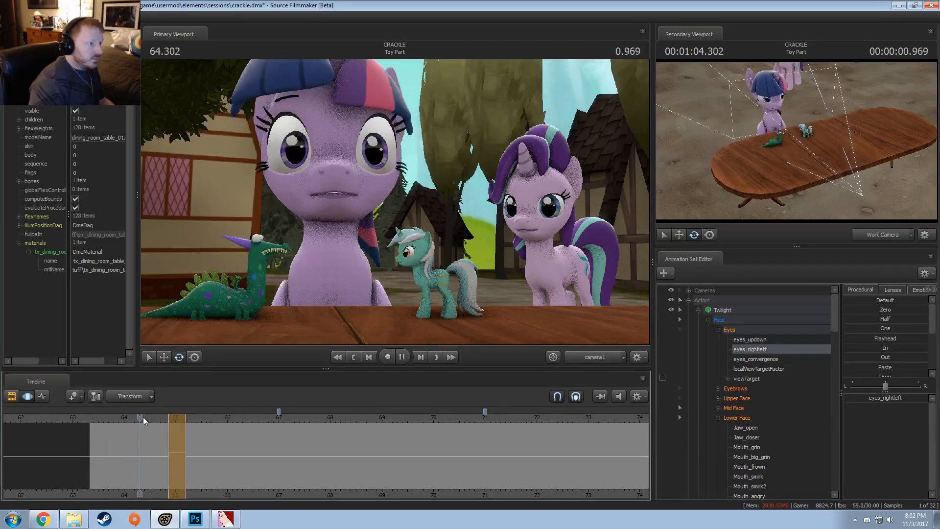
pyautogui.press('space')
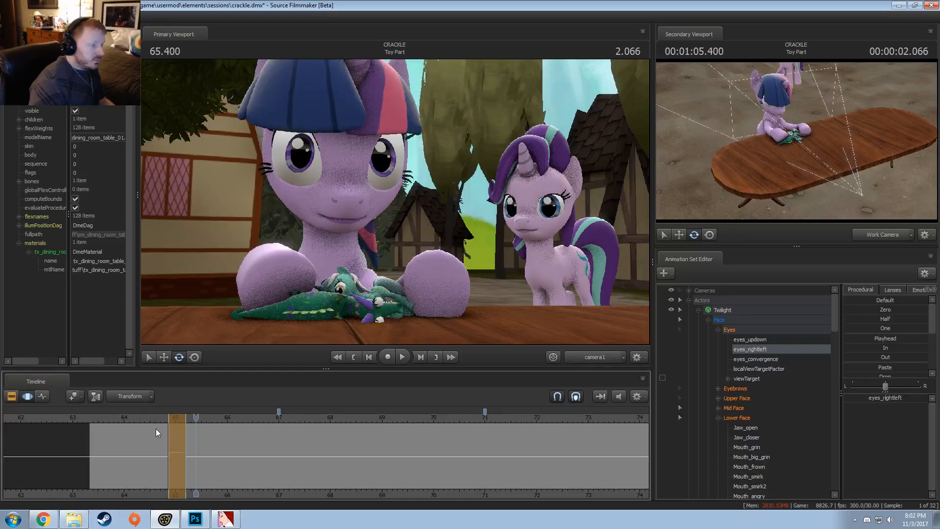
pyautogui.moveTo(156, 418); pyautogui.dragTo(201, 436)
pyautogui.press('space')
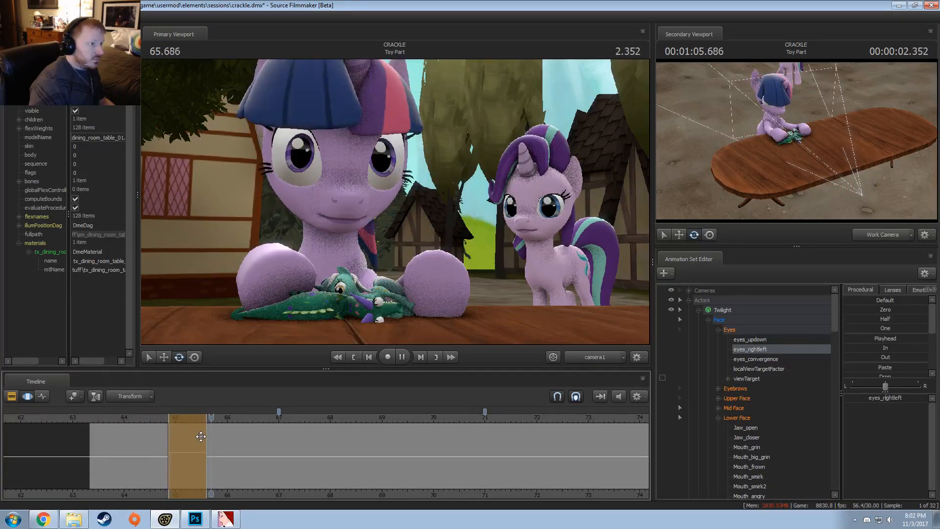
pyautogui.click(186, 424)
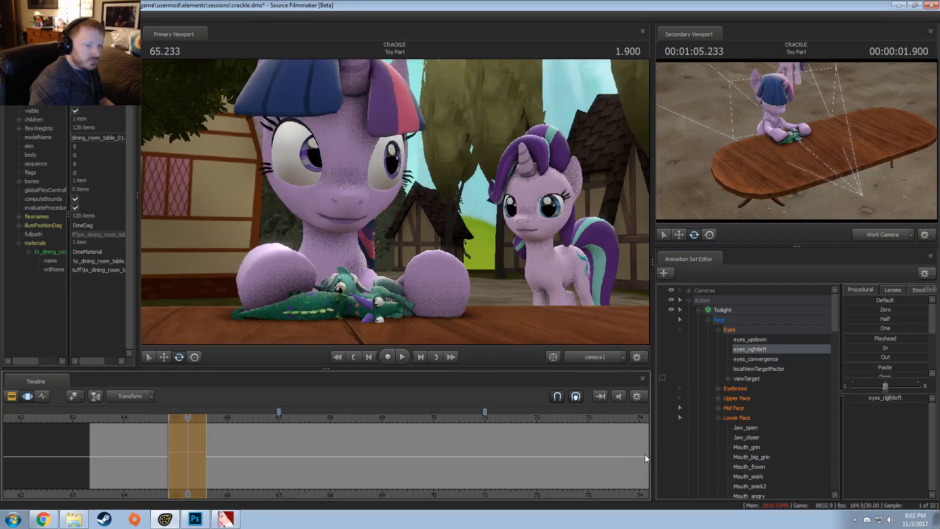
pyautogui.moveTo(216, 466); pyautogui.dragTo(206, 458)
pyautogui.press('Escape')
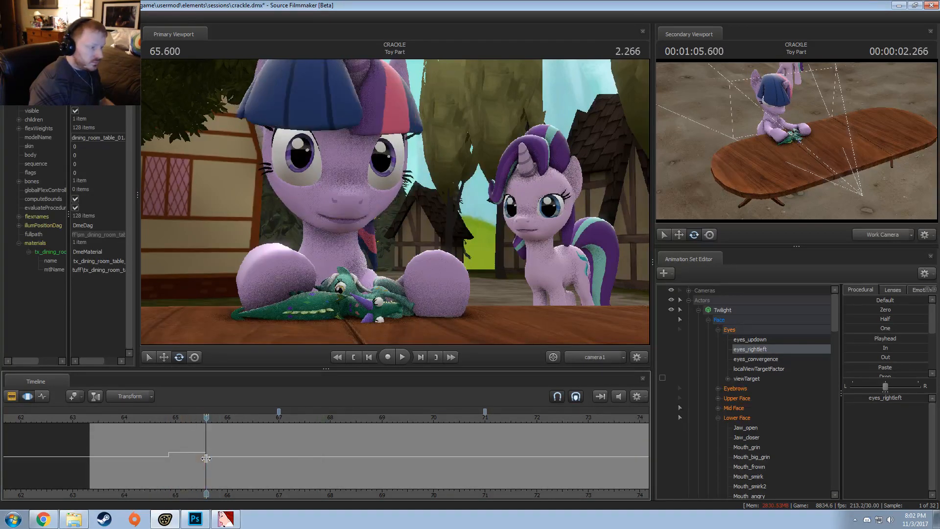
# Play the shot from about 65.6 and again from about 64.3 to review the glance
pyautogui.press('space')
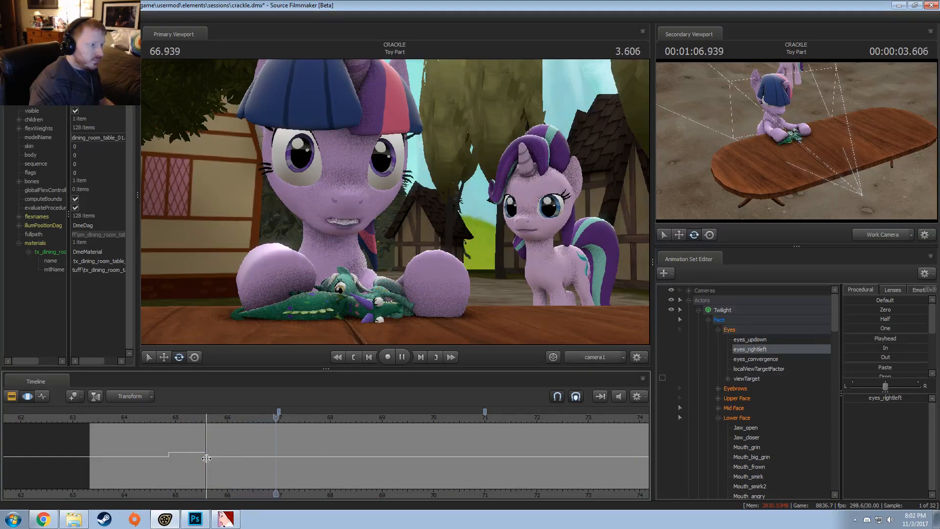
pyautogui.press('space')
pyautogui.click(269, 458)
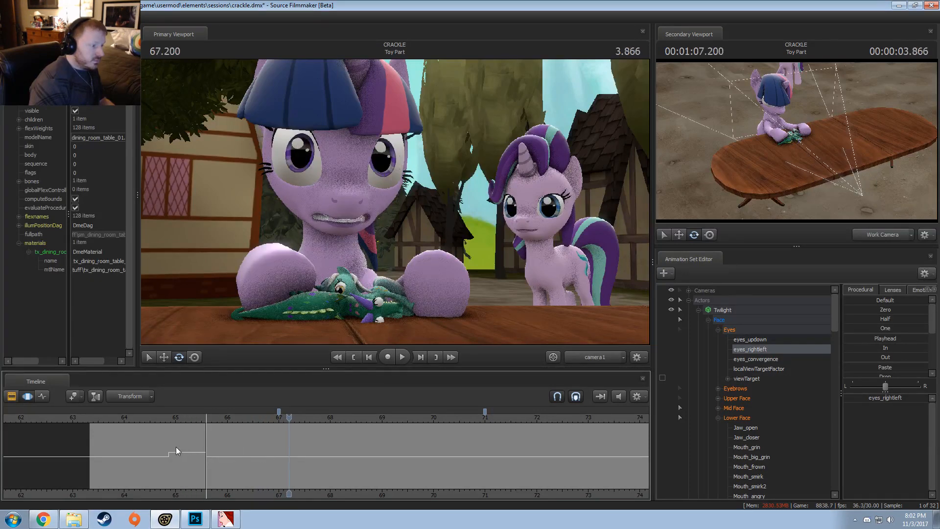
pyautogui.click(139, 418)
pyautogui.press('space')
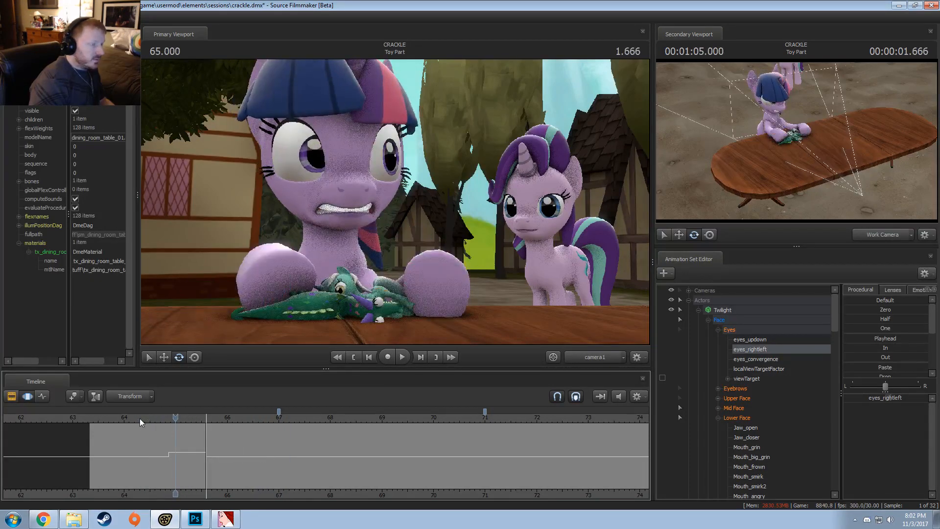
# Select all of Twilight's controls except her face and start an open-ended time selection at about 65.2
pyautogui.click(723, 310)
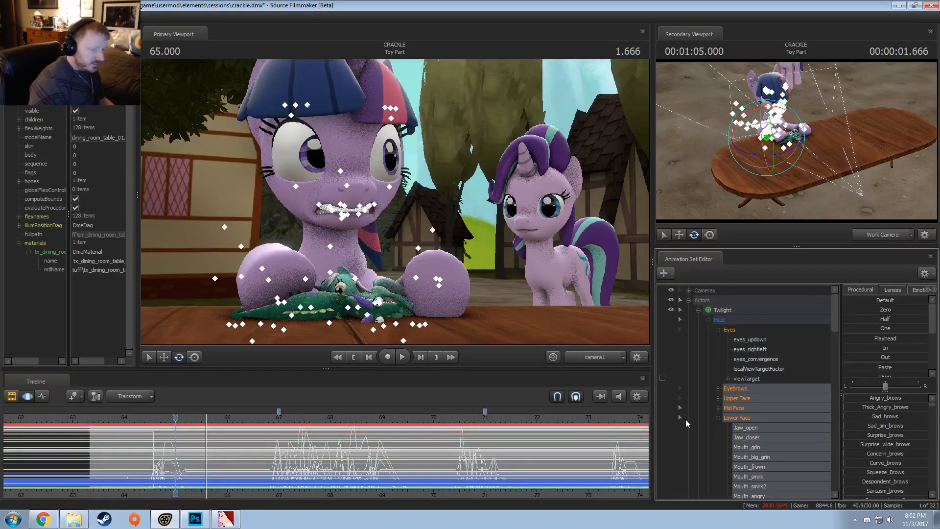
pyautogui.keyDown('ctrl'); pyautogui.click(720, 321); pyautogui.keyUp('ctrl')
pyautogui.keyDown('ctrl'); pyautogui.click(732, 322); pyautogui.keyUp('ctrl')
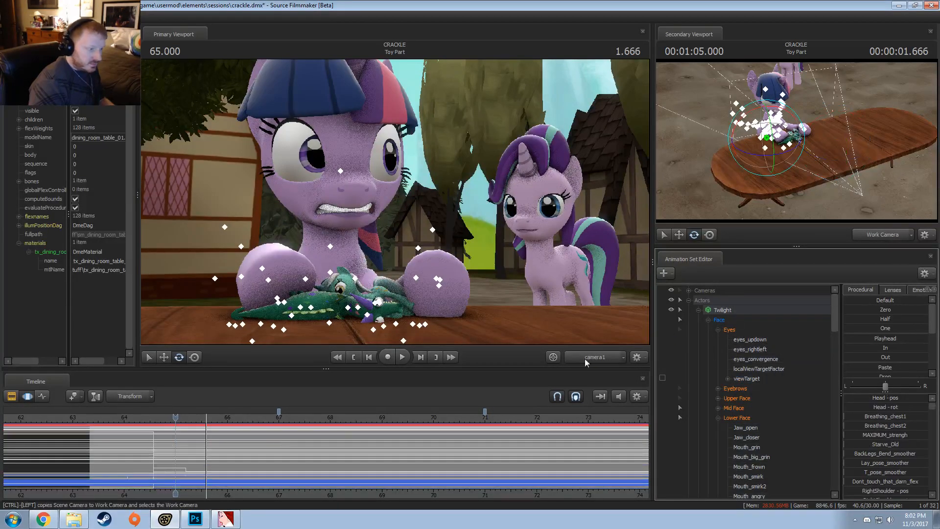
pyautogui.moveTo(176, 459); pyautogui.dragTo(185, 460)
pyautogui.keyDown('shift'); pyautogui.moveTo(184, 461); pyautogui.dragTo(843, 363); pyautogui.keyUp('shift')
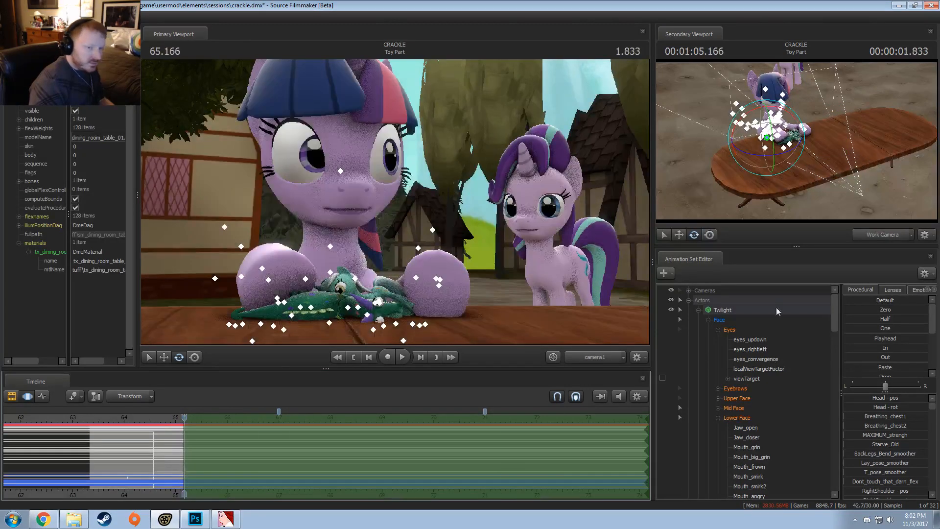
pyautogui.click(872, 346)
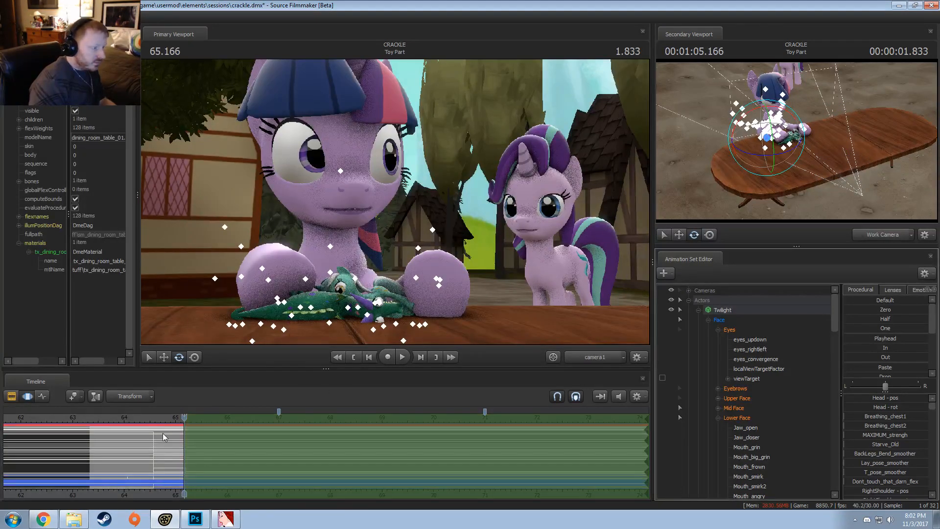
# Try to hold Twilight's body controls at one pose from about 64.5 onward and play the result
pyautogui.click(151, 439)
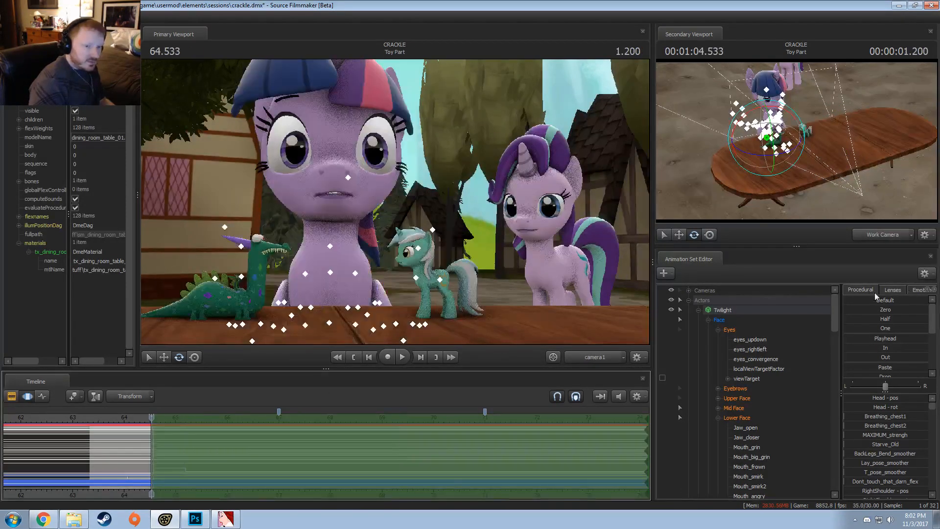
pyautogui.click(861, 349)
pyautogui.click(110, 418)
pyautogui.press('space')
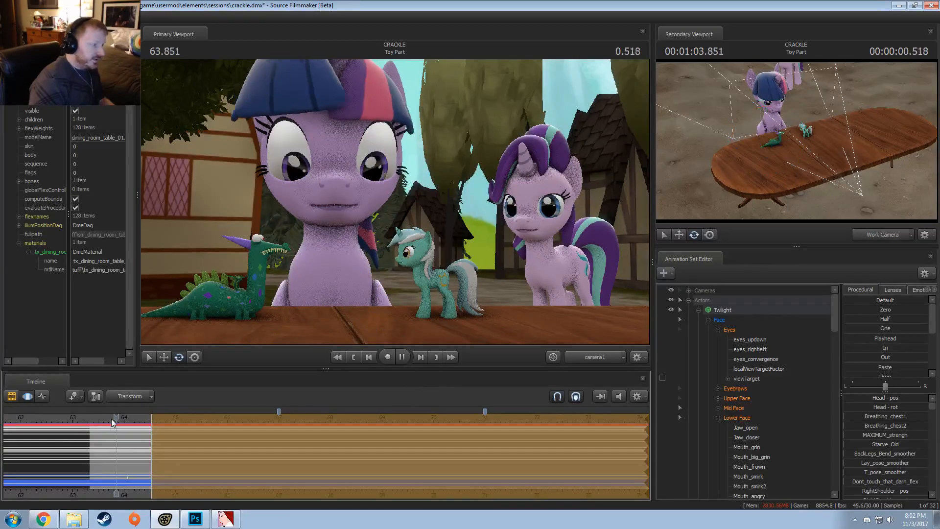
pyautogui.press('space')
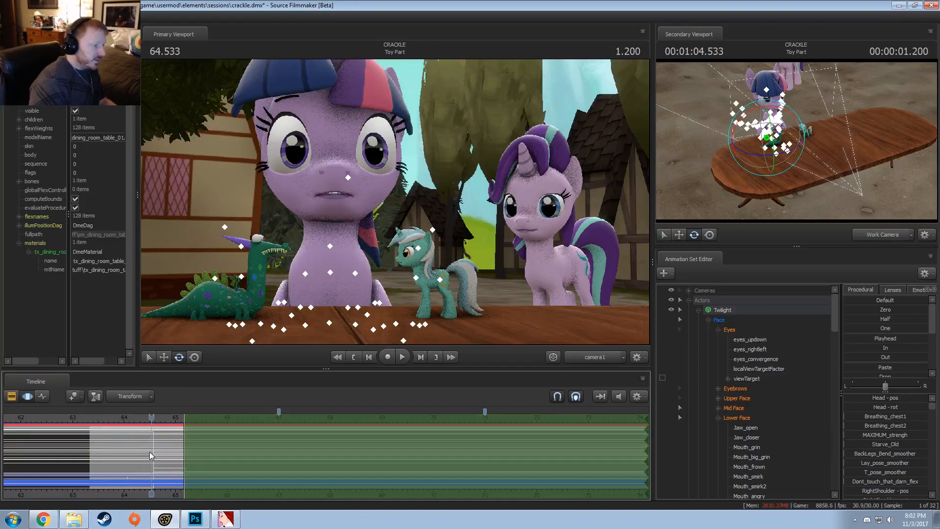
# Hold Twilight's non-facial controls at one pose from about 65.1 onward and play the transition
pyautogui.moveTo(153, 458); pyautogui.dragTo(181, 465)
pyautogui.click(868, 355)
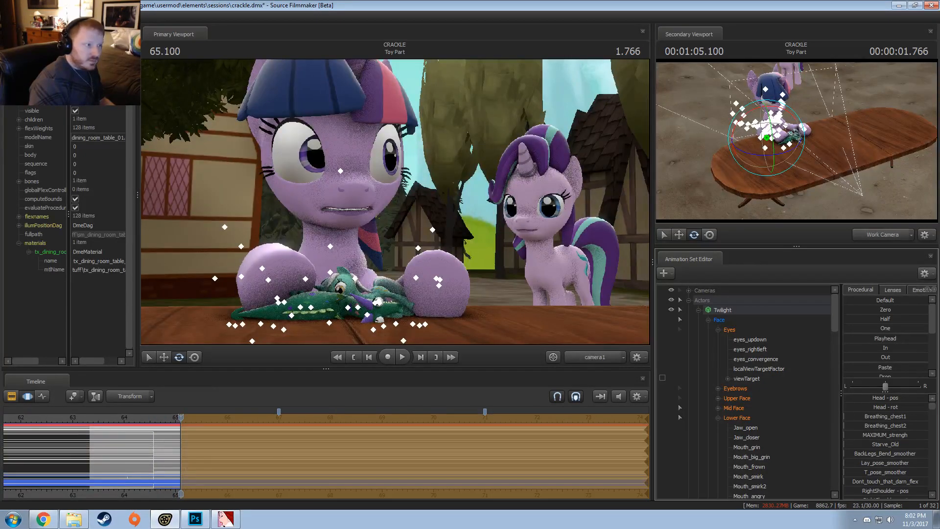
pyautogui.click(119, 418)
pyautogui.press('space')
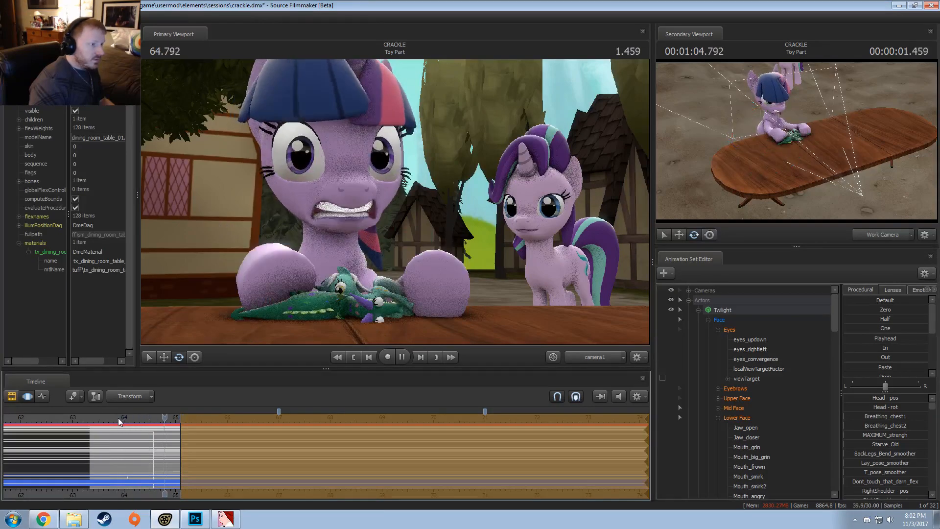
pyautogui.press('space')
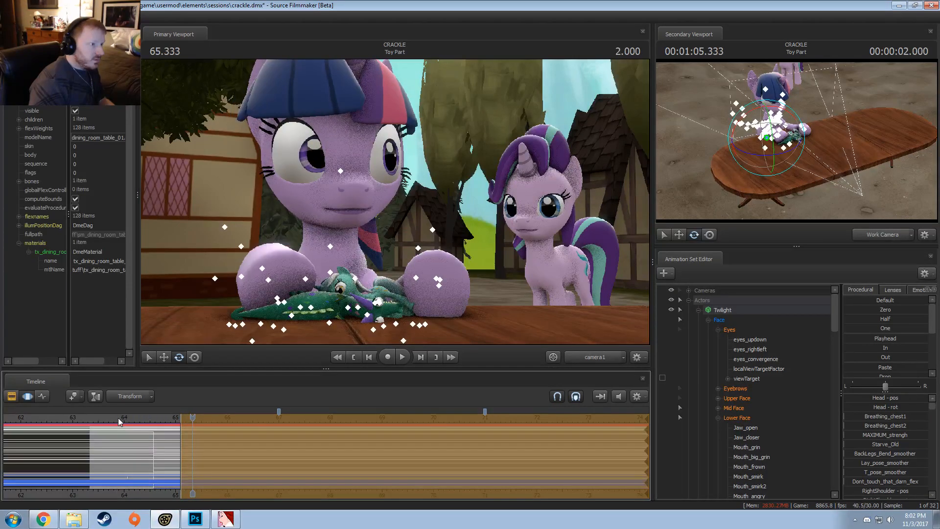
# Hold one Lower Face expression for Twilight from about 65.1 to 66.8, with a falloff ending near 67
pyautogui.click(734, 419)
pyautogui.scroll(3, 313, 450)
pyautogui.moveTo(166, 469); pyautogui.dragTo(372, 474)
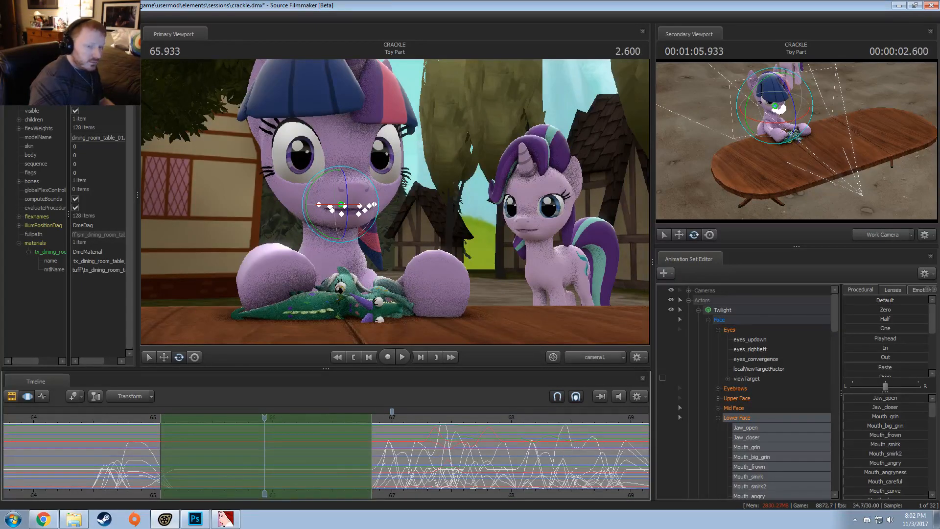
pyautogui.click(886, 353)
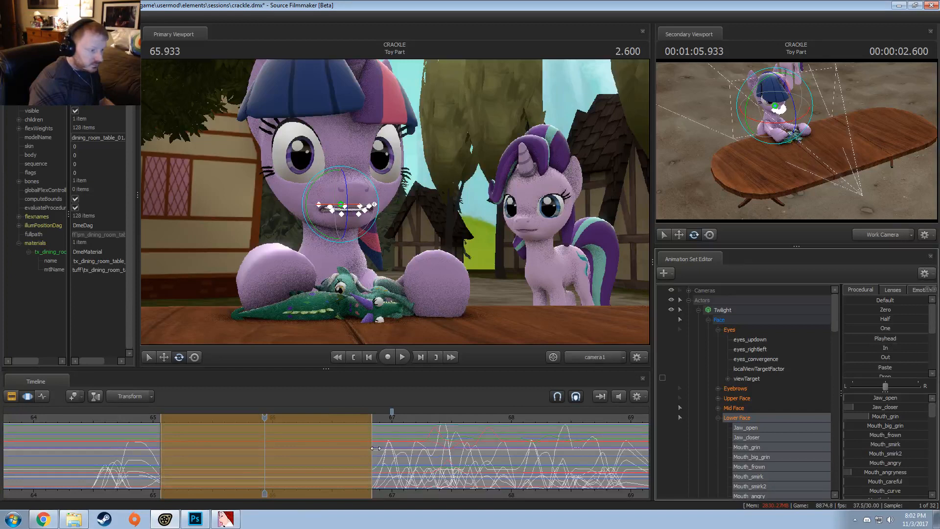
pyautogui.moveTo(375, 449); pyautogui.dragTo(388, 447)
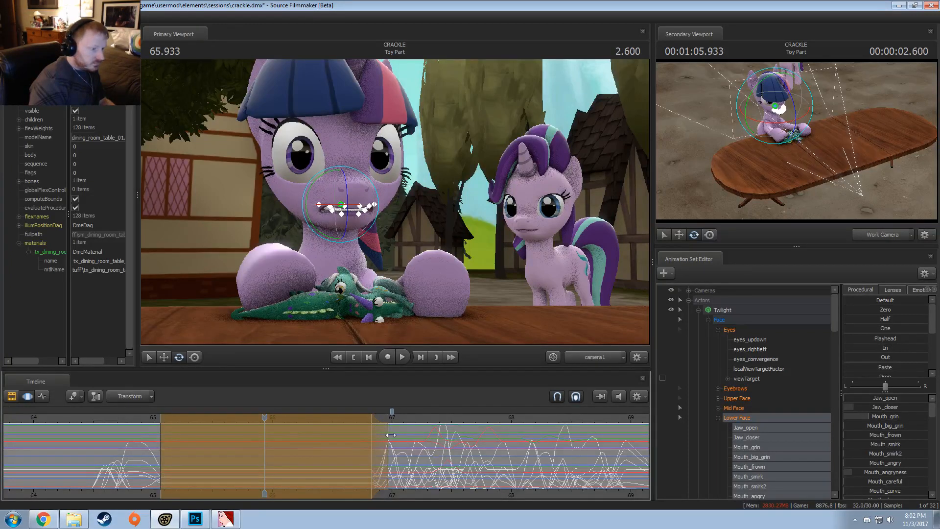
# Play the shot from about 65 and again from about 64.5 to review Twilight's mouth before her next line
pyautogui.click(156, 418)
pyautogui.press('space')
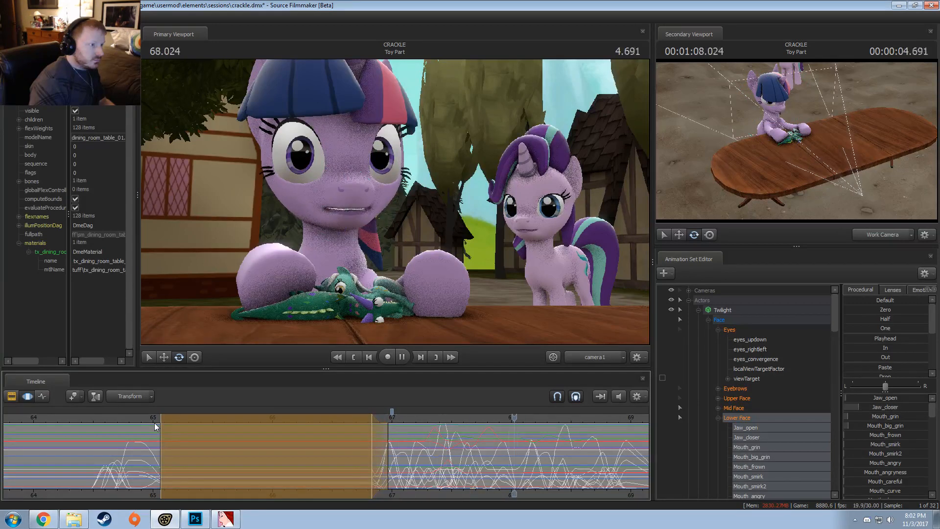
pyautogui.press('space')
pyautogui.click(92, 419)
pyautogui.press('space')
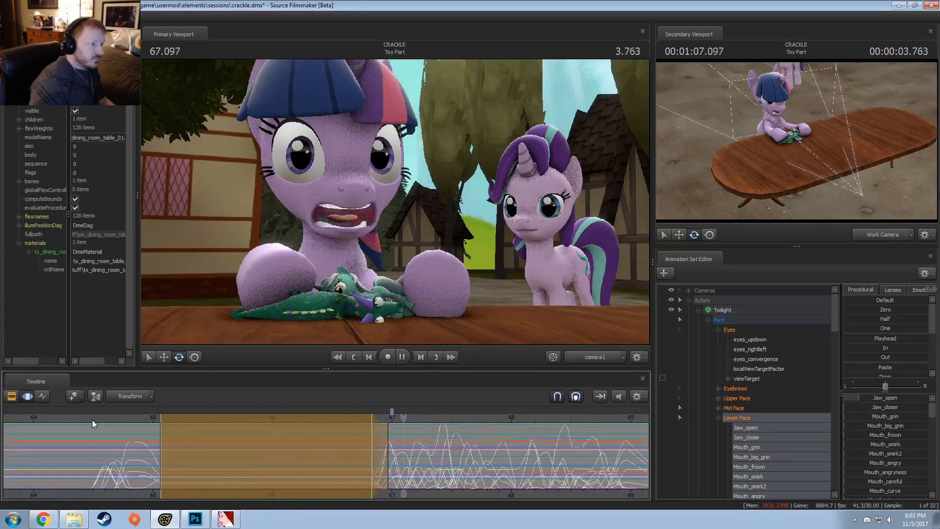
pyautogui.press('space')
pyautogui.press('space')
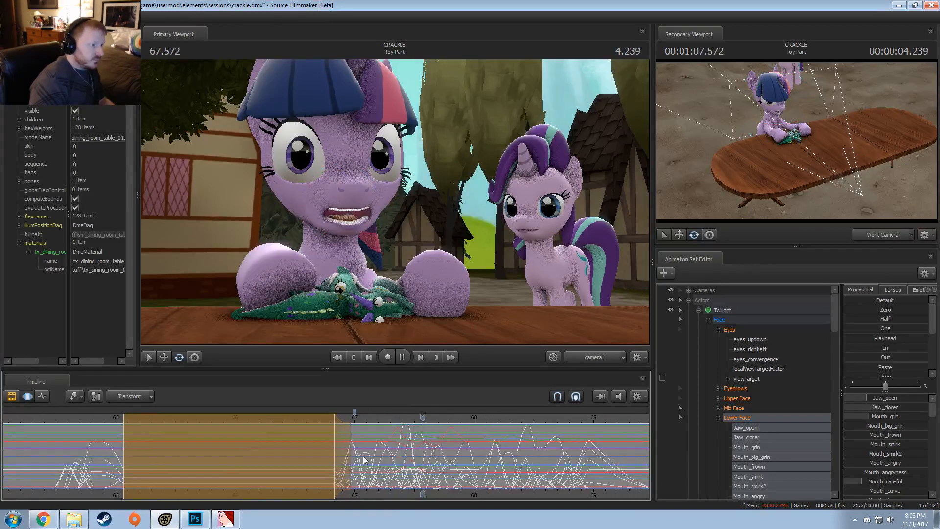
pyautogui.press('space')
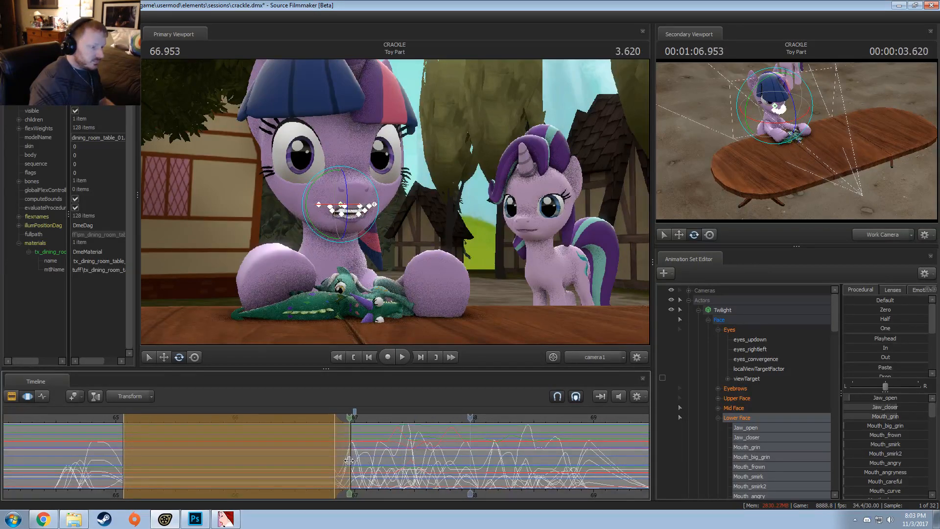
# Lock Twilight's LeftShoulder and rotate her Chest2 bone over an open-ended time selection starting at about 67
pyautogui.moveTo(351, 458); pyautogui.dragTo(463, 461)
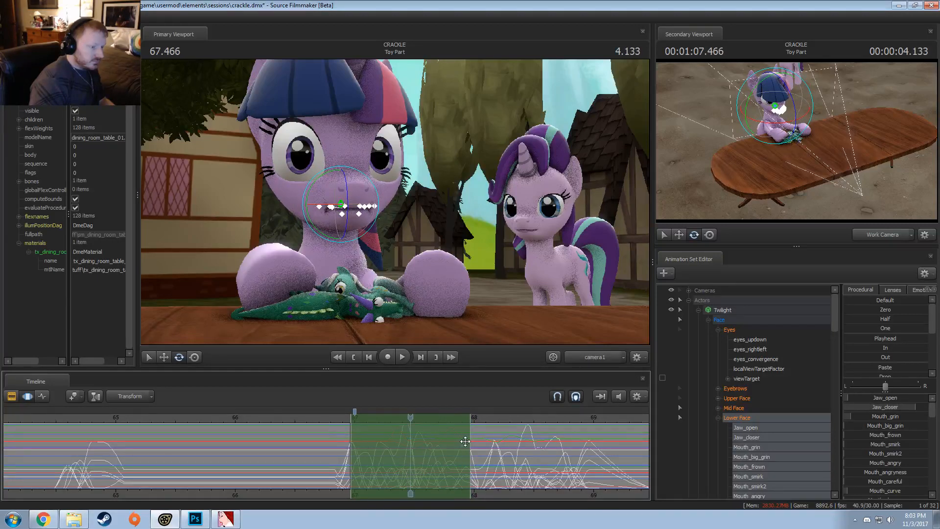
pyautogui.hotkey('shift', ']')
pyautogui.moveTo(411, 418); pyautogui.dragTo(371, 418)
pyautogui.press('ctrl')
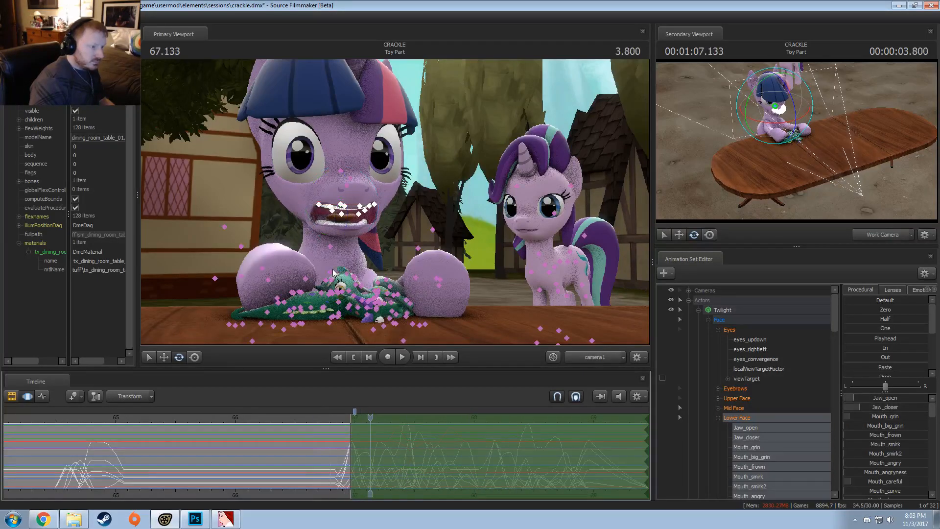
pyautogui.keyDown('ctrl'); pyautogui.click(333, 273); pyautogui.keyUp('ctrl')
pyautogui.moveTo(336, 268); pyautogui.dragTo(338, 259)
pyautogui.hotkey('ctrl', 'z')
pyautogui.scroll(-10, 769, 414)
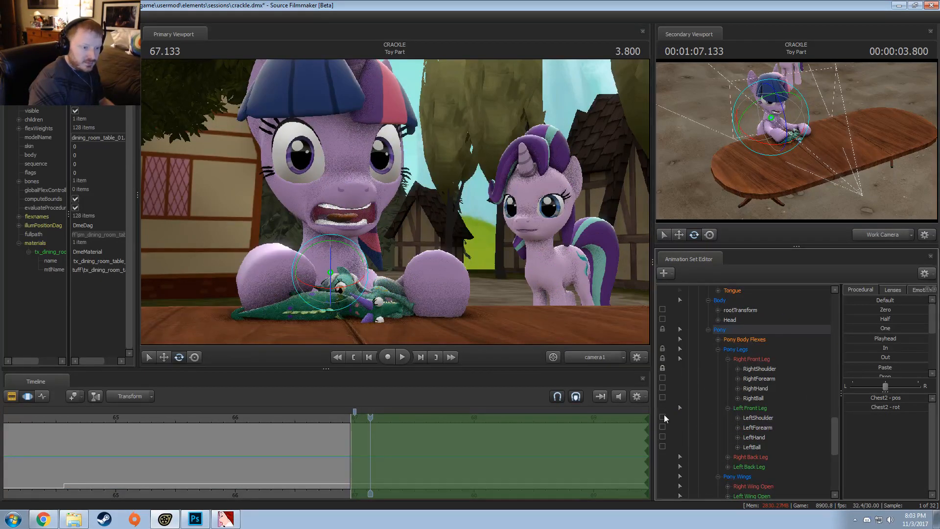
pyautogui.click(663, 417)
pyautogui.moveTo(333, 279); pyautogui.dragTo(310, 276)
# Rotate Twilight's neck and head bones to raise her face towards the camera from about 67 onward
pyautogui.moveTo(312, 239); pyautogui.dragTo(337, 217)
pyautogui.keyDown('ctrl'); pyautogui.click(331, 247); pyautogui.keyUp('ctrl')
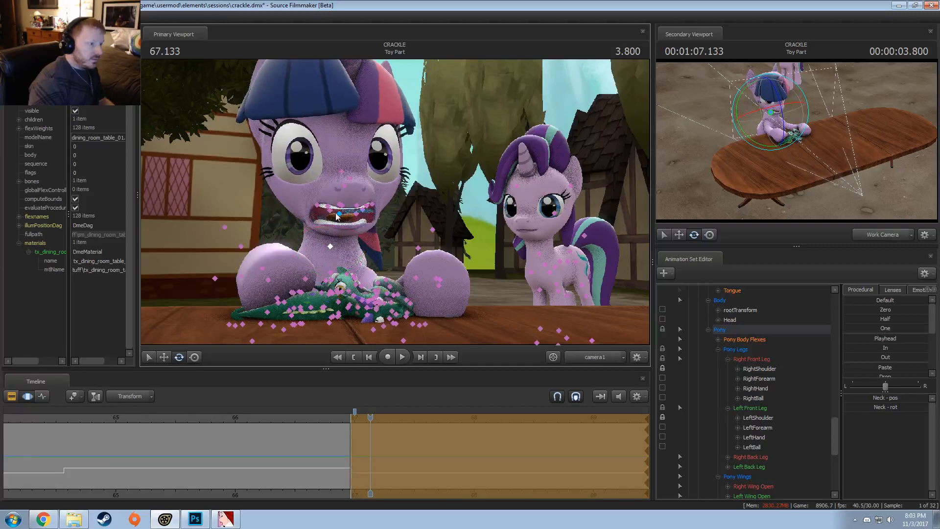
pyautogui.keyDown('ctrl'); pyautogui.click(335, 208); pyautogui.keyUp('ctrl')
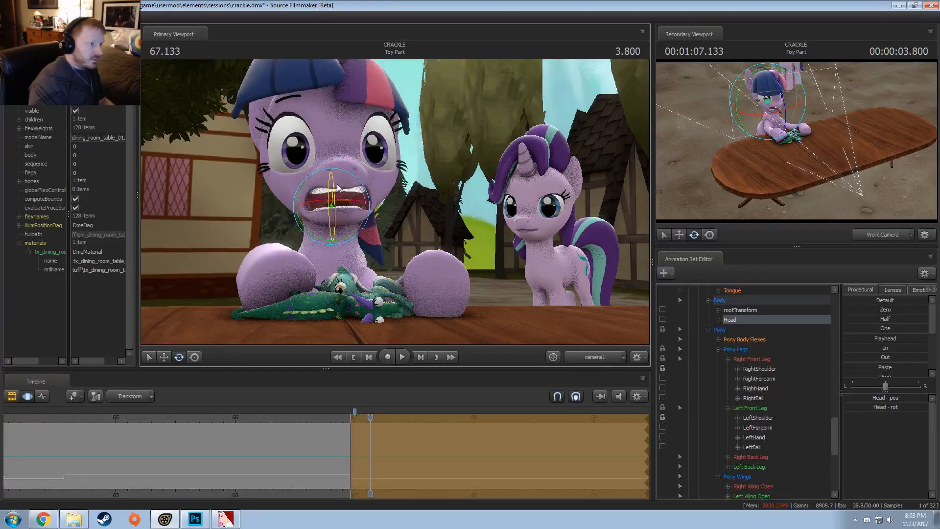
# Play the shot from about 66.6 to review Twilight raising her head as she speaks
pyautogui.click(304, 414)
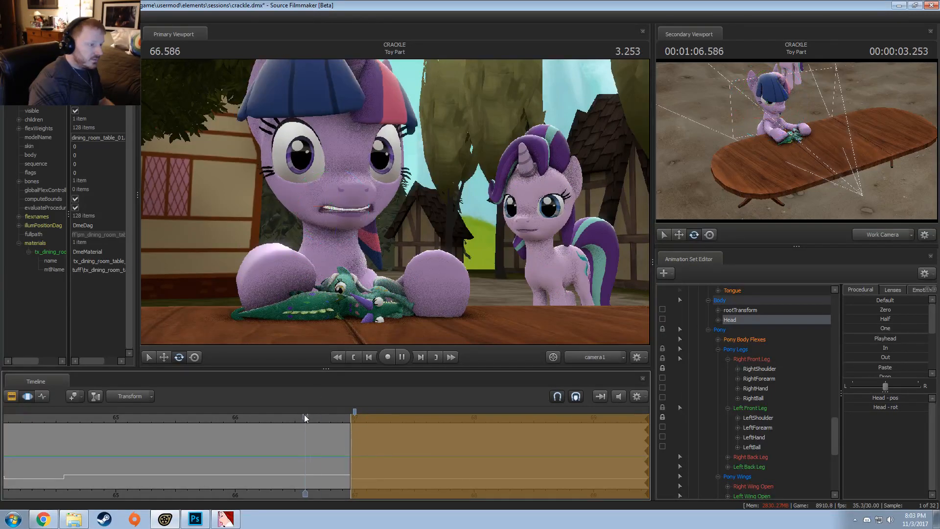
pyautogui.press('space')
pyautogui.press('space')
pyautogui.moveTo(434, 444); pyautogui.dragTo(434, 446)
pyautogui.press('space')
pyautogui.press('space')
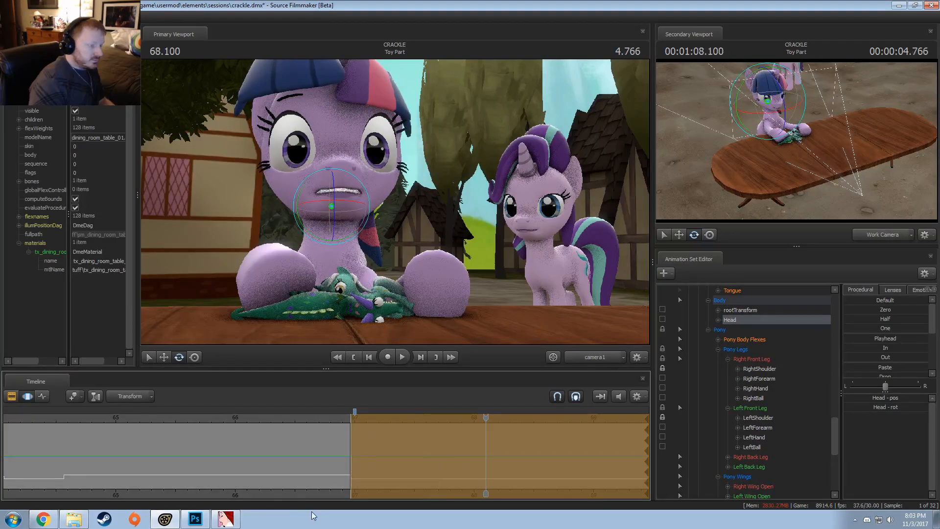
# Try to rotate Twilight's Chest2 and RightShoulder bones over an open-ended time selection starting at about 68.1
pyautogui.moveTo(311, 494); pyautogui.dragTo(185, 494, button='middle')
pyautogui.moveTo(361, 457)
pyautogui.mouseDown()
pyautogui.moveTo(354, 457)
pyautogui.moveTo(362, 457)
pyautogui.mouseUp()
pyautogui.click(328, 244)
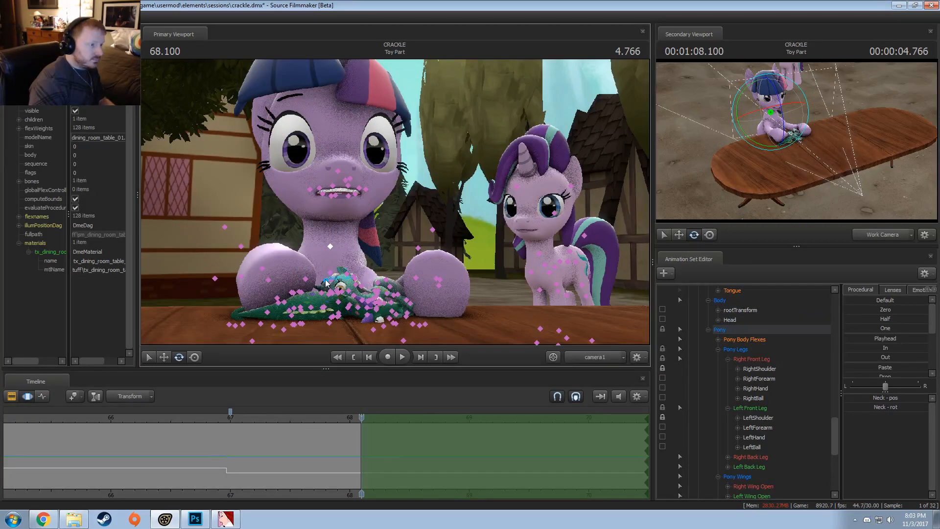
pyautogui.click(347, 292)
pyautogui.moveTo(347, 292); pyautogui.dragTo(333, 291)
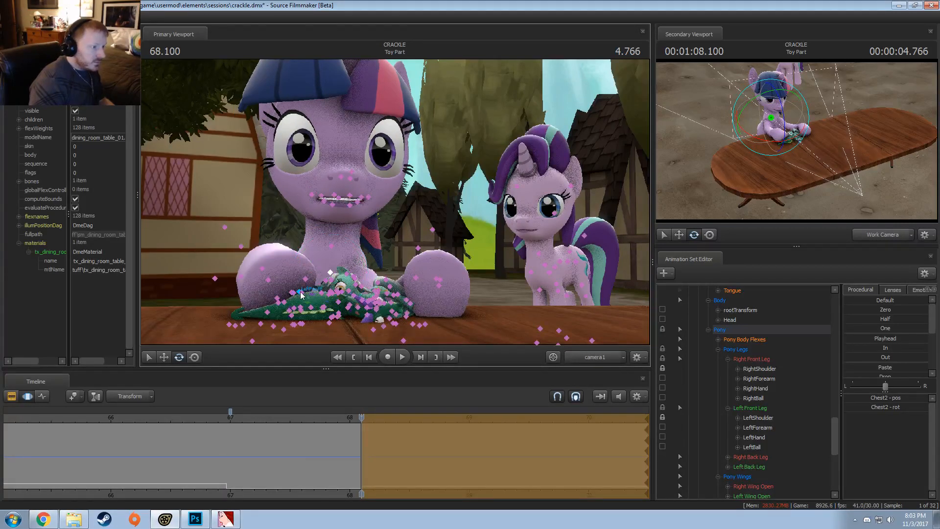
pyautogui.click(300, 293)
pyautogui.click(306, 279)
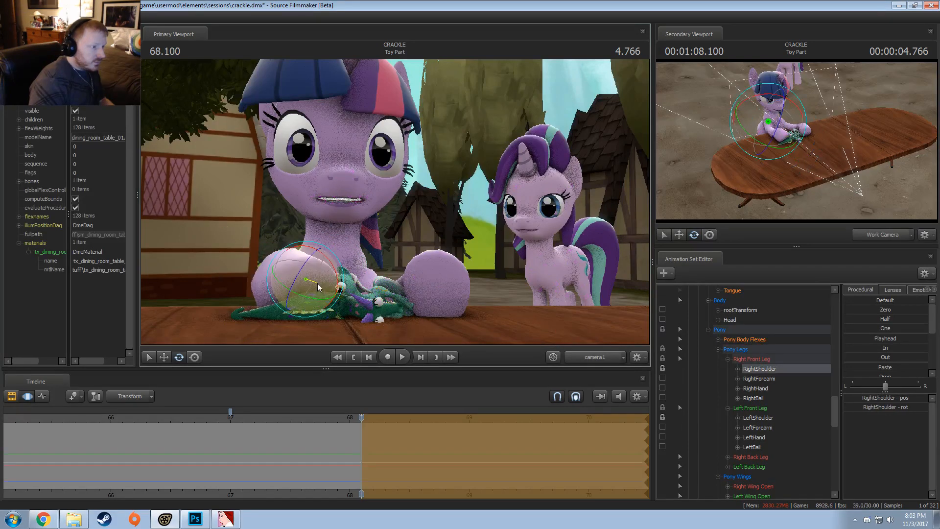
# Play the shot through the stretch from about 66.9 to 68.2 to review Twilight's chest and foreleg movement
pyautogui.scroll(-4, 767, 411)
pyautogui.scroll(3, 767, 410)
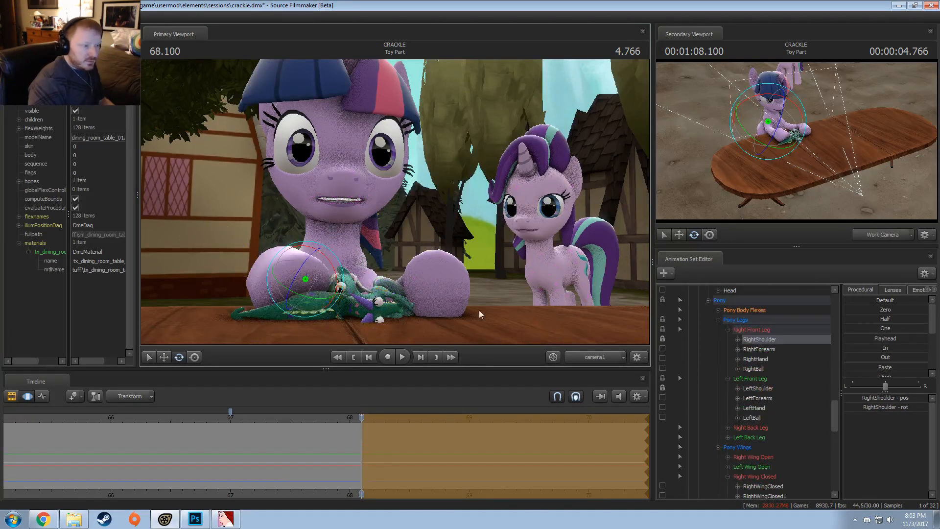
pyautogui.press('ctrl')
pyautogui.press('space')
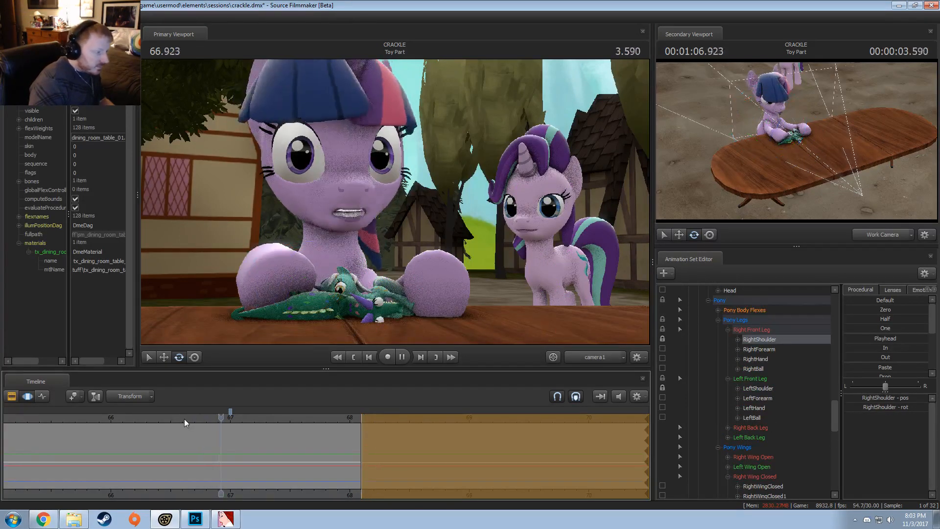
pyautogui.scroll(-4, 202, 419)
pyautogui.press('space')
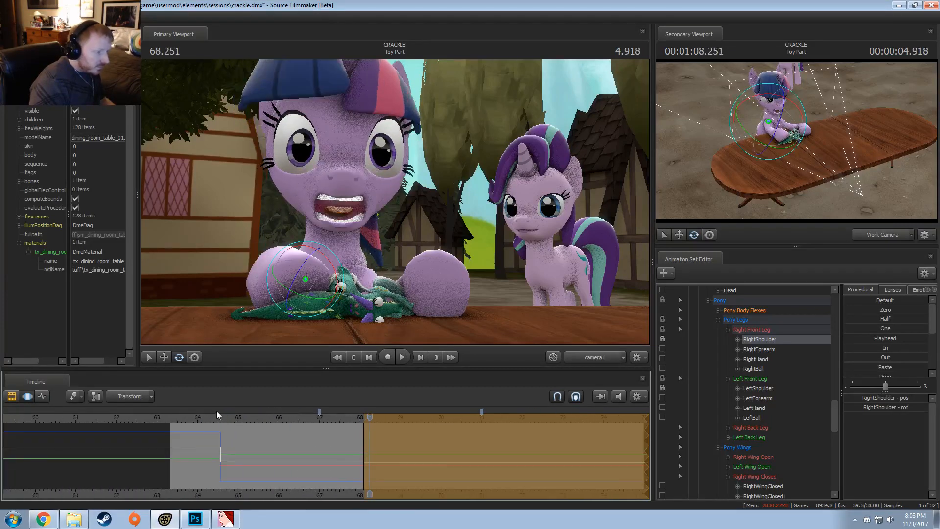
pyautogui.press('space')
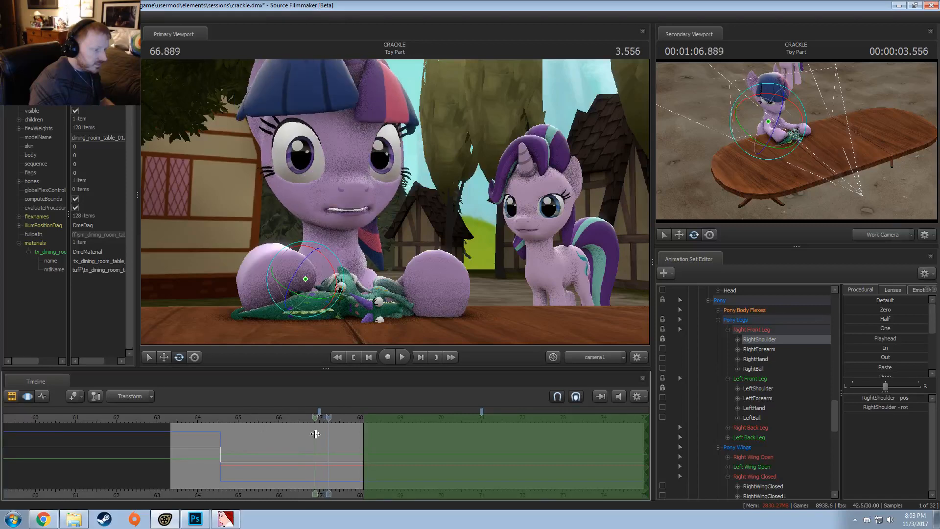
pyautogui.press('space')
# Rotate Twilight's RightShoulder inward towards the toys over an open-ended time selection starting at about 66.97
pyautogui.scroll(10, 742, 310)
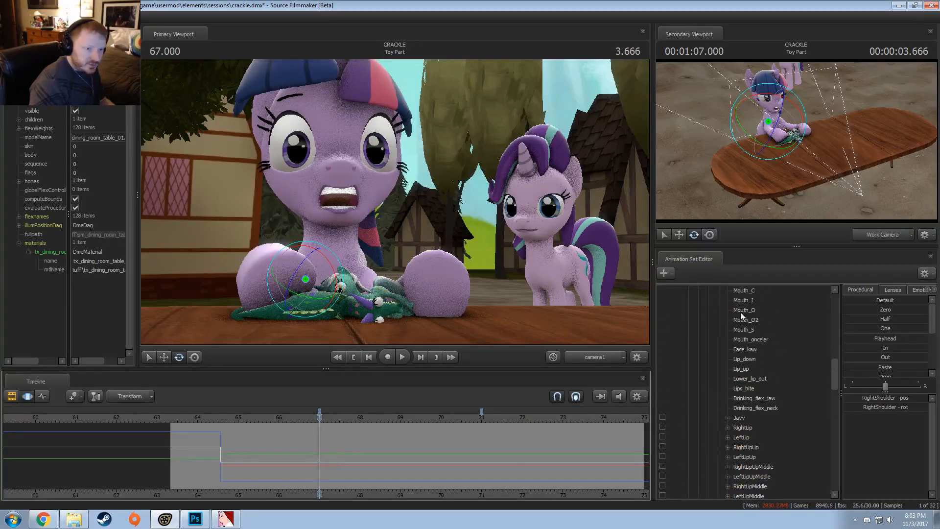
pyautogui.scroll(1, 740, 324)
pyautogui.click(733, 311)
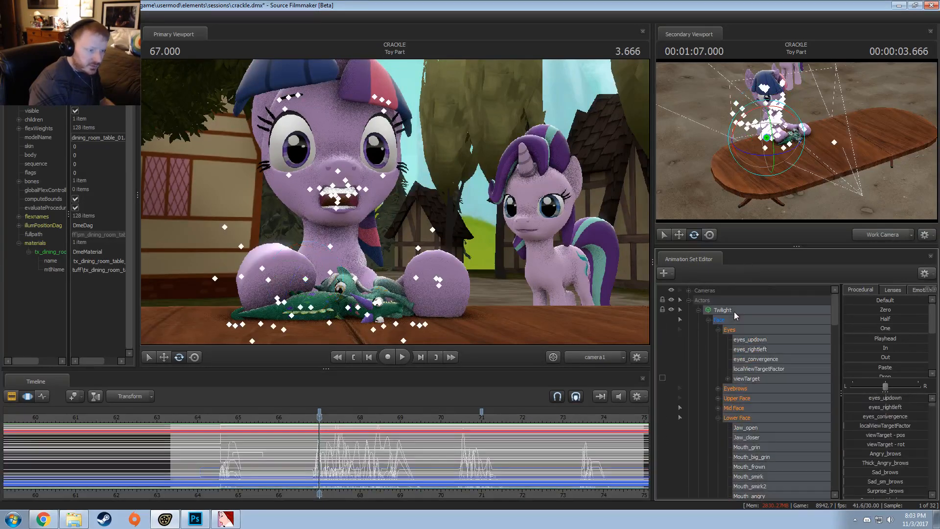
pyautogui.scroll(2, 302, 458)
pyautogui.click(267, 460)
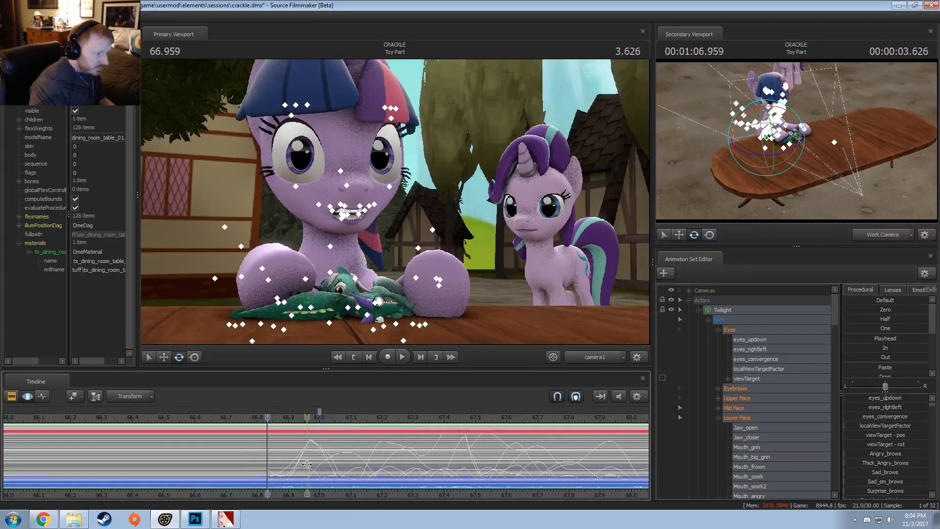
pyautogui.keyDown('shift'); pyautogui.click(309, 462); pyautogui.keyUp('shift')
pyautogui.keyDown('shift'); pyautogui.moveTo(309, 461); pyautogui.dragTo(641, 448); pyautogui.keyUp('shift')
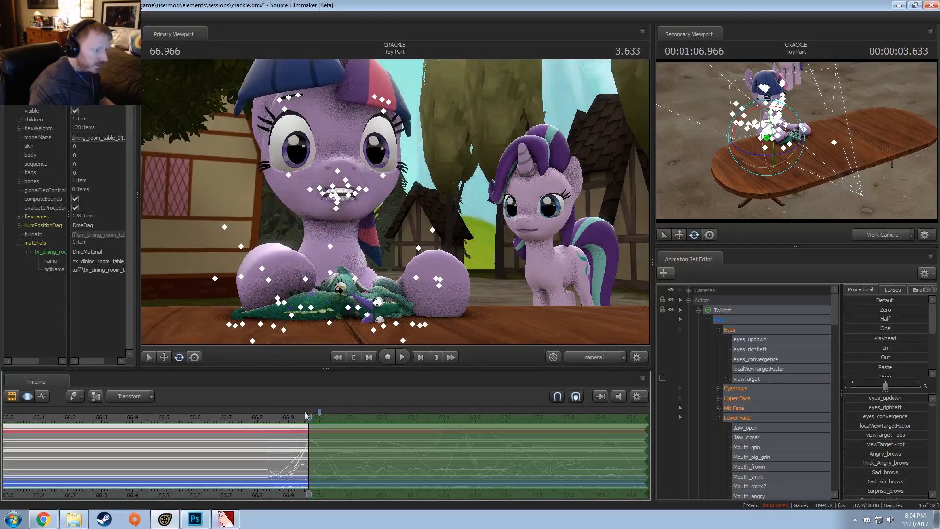
pyautogui.moveTo(308, 416); pyautogui.dragTo(330, 418)
pyautogui.keyDown('ctrl'); pyautogui.click(305, 279); pyautogui.keyUp('ctrl')
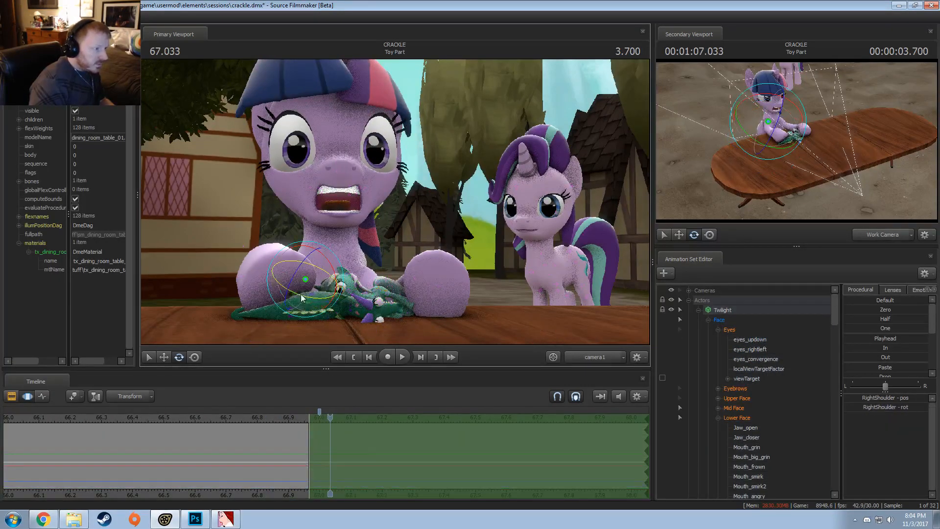
pyautogui.moveTo(340, 267); pyautogui.dragTo(346, 287)
pyautogui.press('ctrl')
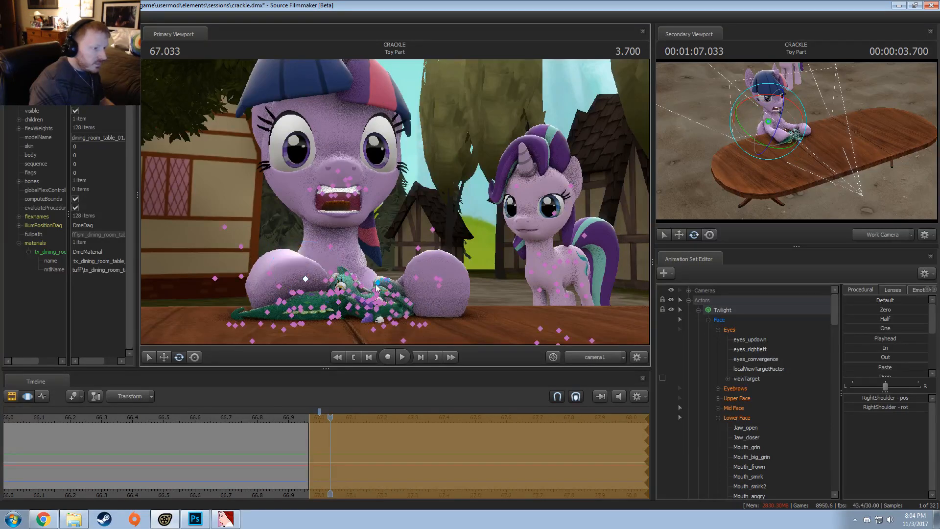
# Rotate Twilight's LeftShoulder inward so her other front hoof closes in on the toys over the same time selection
pyautogui.scroll(-10, 773, 419)
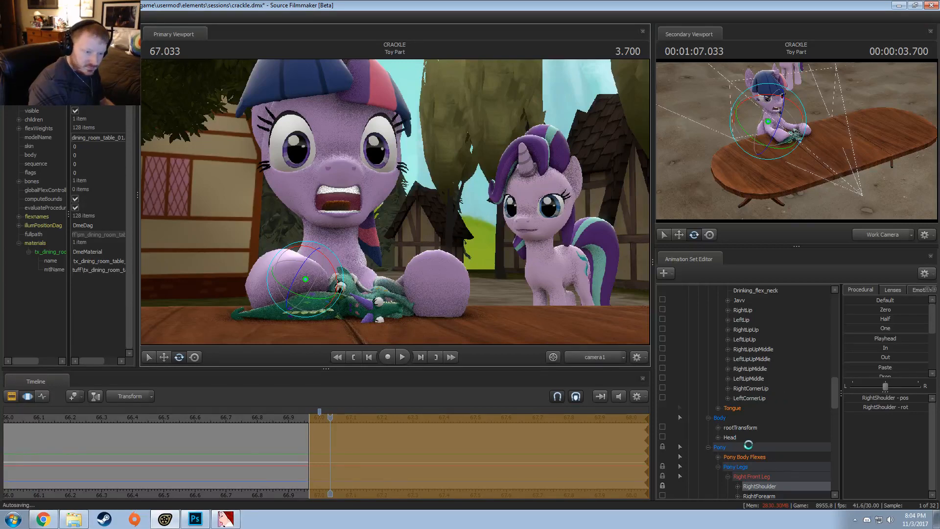
pyautogui.scroll(-6, 753, 448)
pyautogui.click(754, 359)
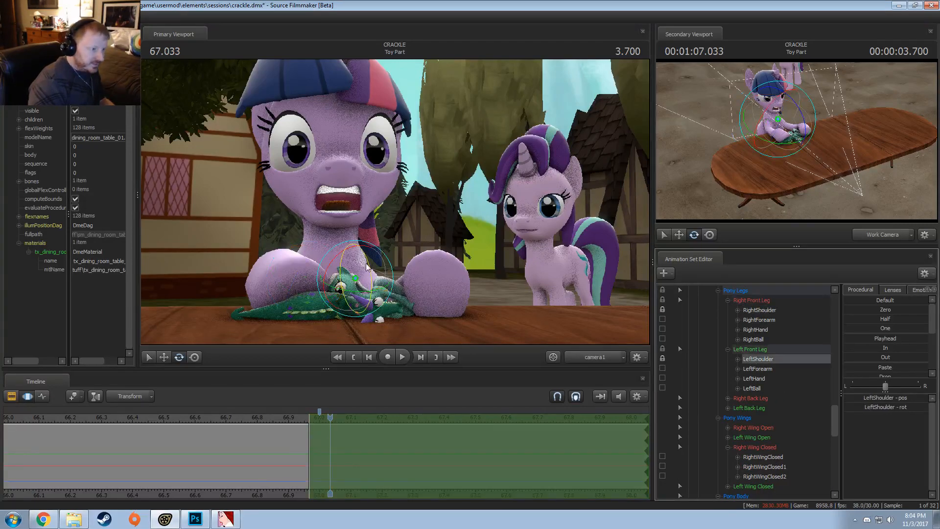
pyautogui.moveTo(360, 267); pyautogui.dragTo(355, 267)
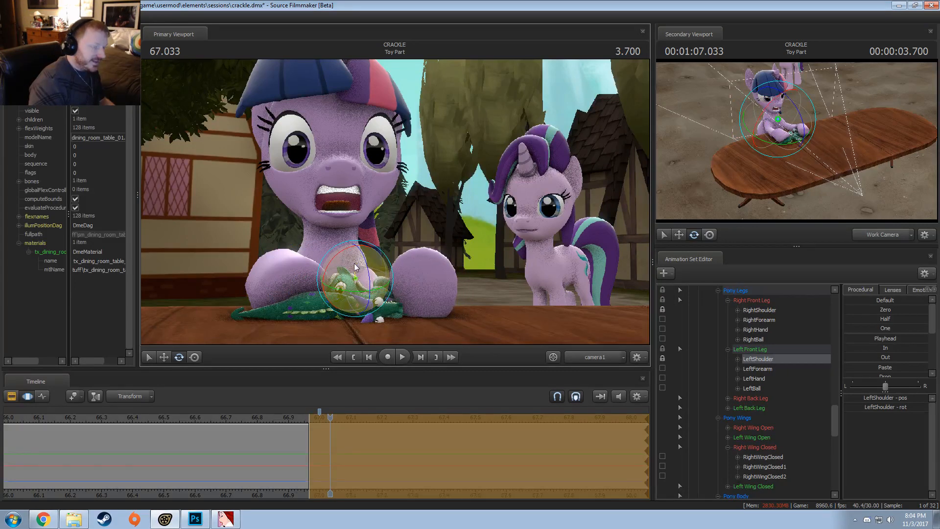
# Move the whole Crackle (Toy) sideways towards the Lyra toy so it follows Twilight's right hoof from about 66.97 onward
pyautogui.scroll(-7, 749, 470)
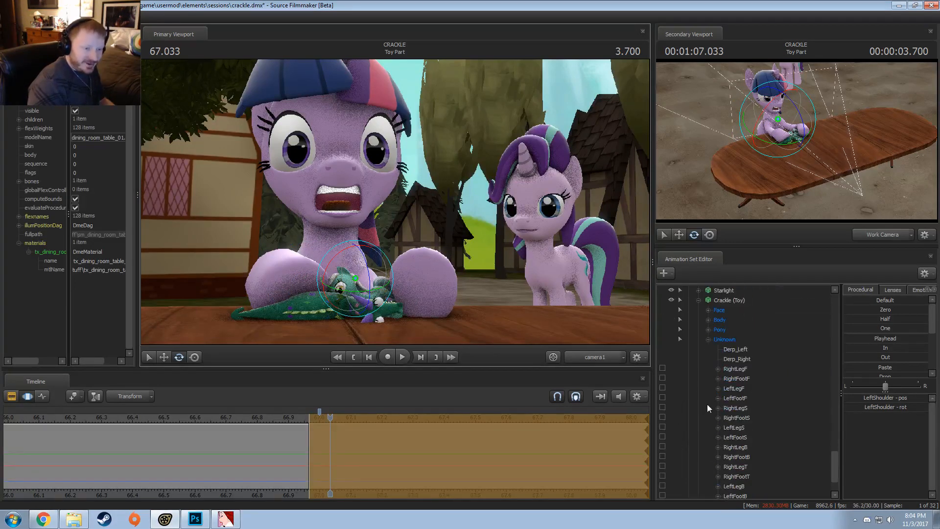
pyautogui.click(696, 390)
pyautogui.click(703, 389)
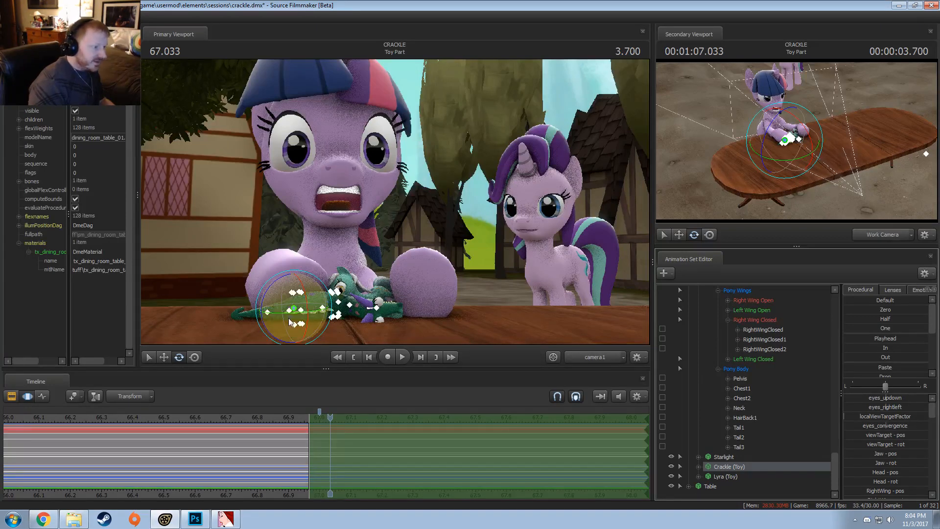
pyautogui.press('w')
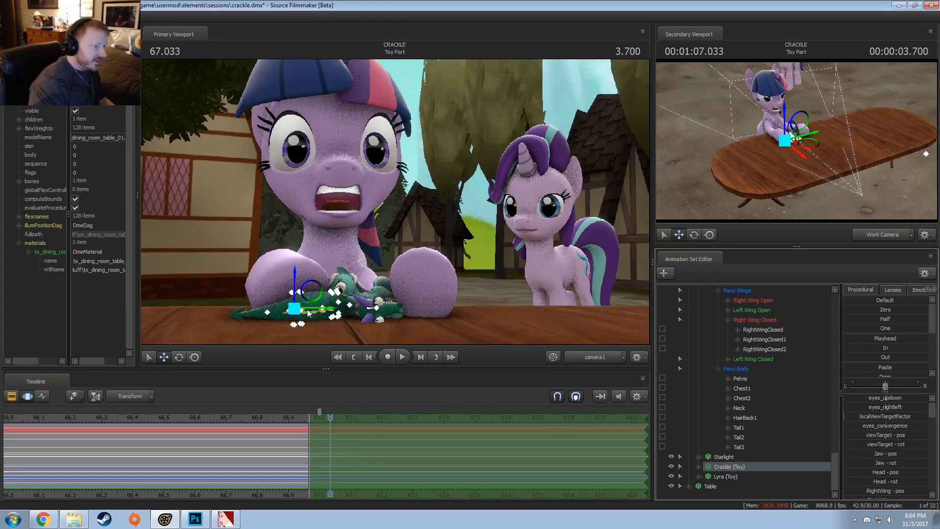
pyautogui.moveTo(308, 313); pyautogui.dragTo(318, 312)
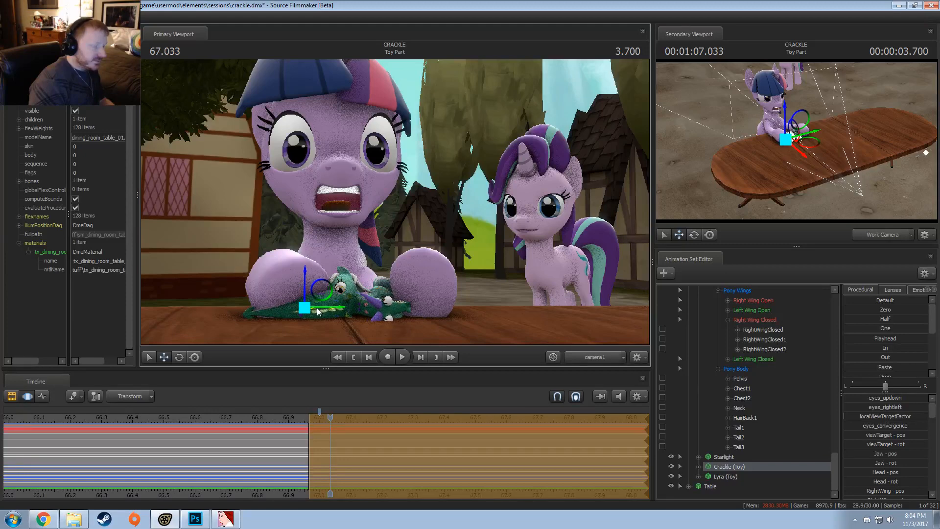
pyautogui.press('e')
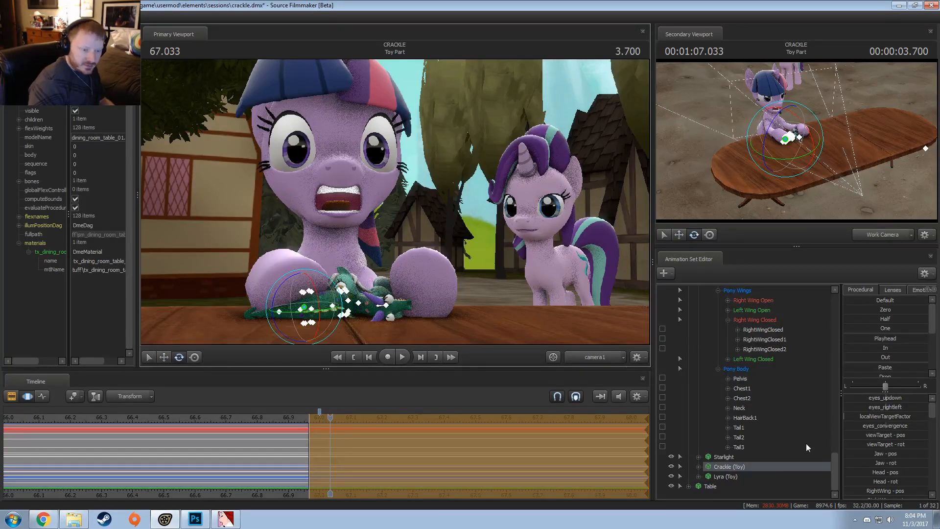
# Move the whole Lyra (Toy) slightly towards Crackle over the same time selection so it follows Twilight's left hoof
pyautogui.click(726, 477)
pyautogui.press('w')
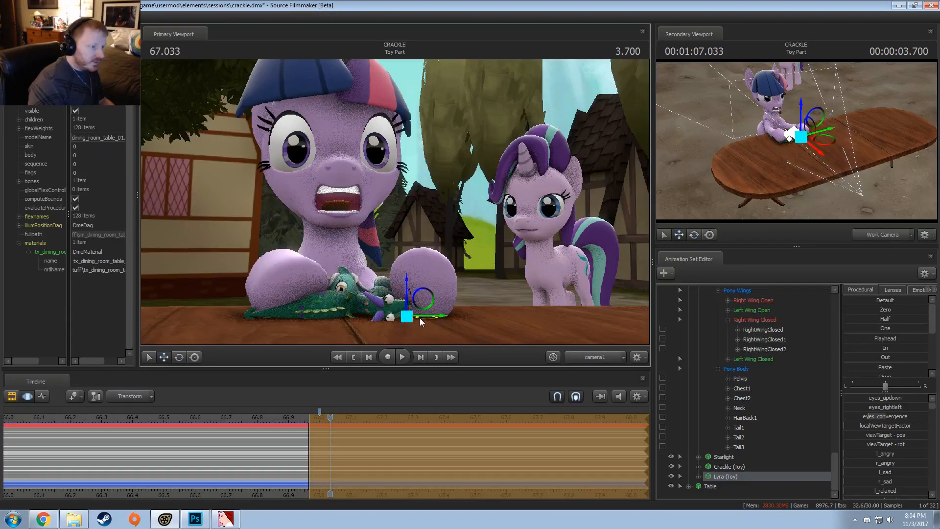
pyautogui.moveTo(419, 318); pyautogui.dragTo(413, 322)
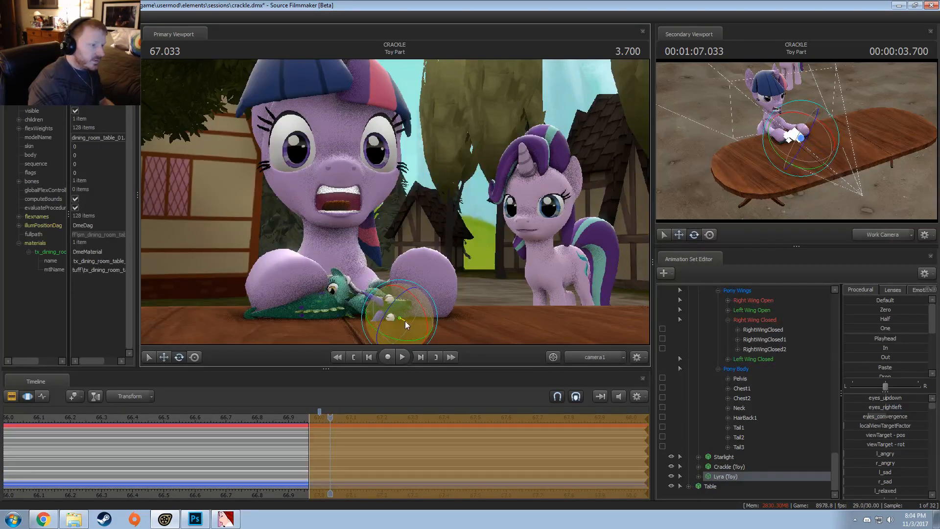
pyautogui.press('w')
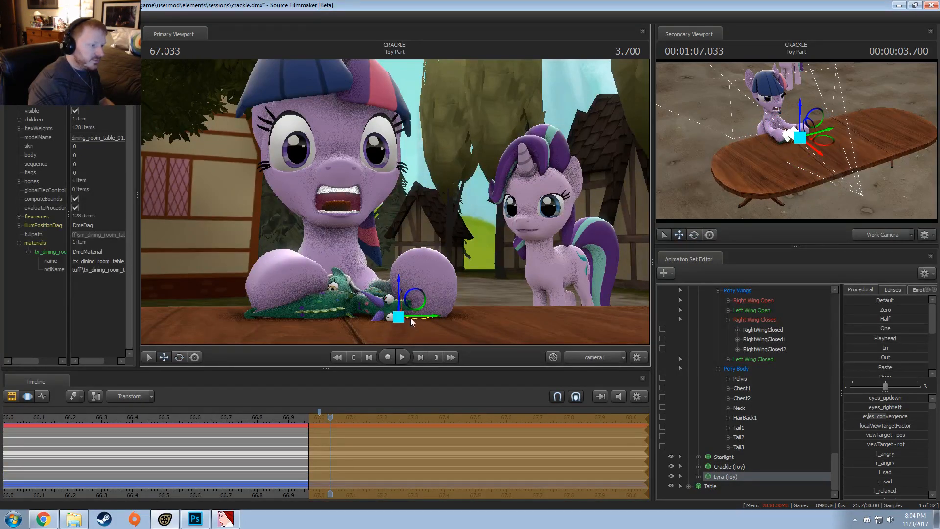
# Replay the shot from several points between about 64.2 and 66.8 to review Twilight's hooves squeezing the toys together
pyautogui.click(269, 418)
pyautogui.press('space')
pyautogui.press('space')
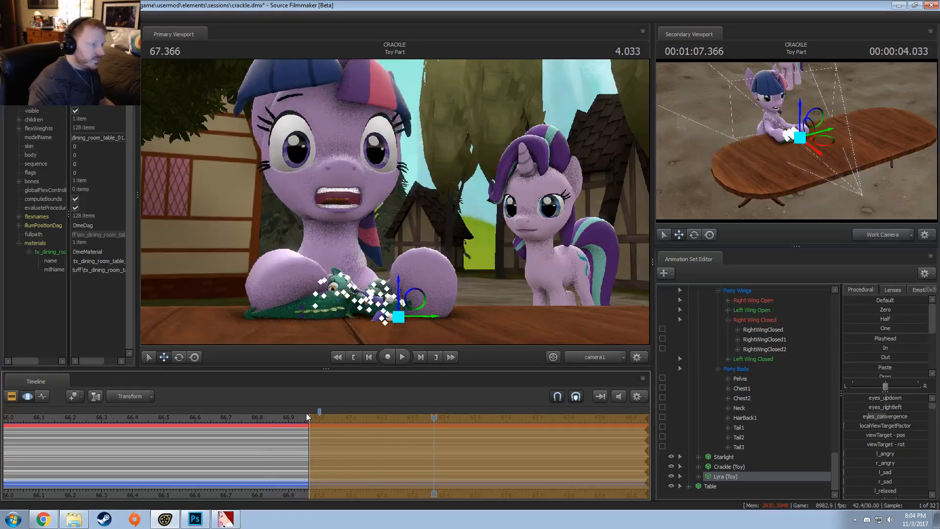
pyautogui.click(132, 420)
pyautogui.moveTo(131, 422); pyautogui.dragTo(101, 422)
pyautogui.keyDown('alt'); pyautogui.moveTo(188, 453); pyautogui.dragTo(126, 494, button='right'); pyautogui.keyUp('alt')
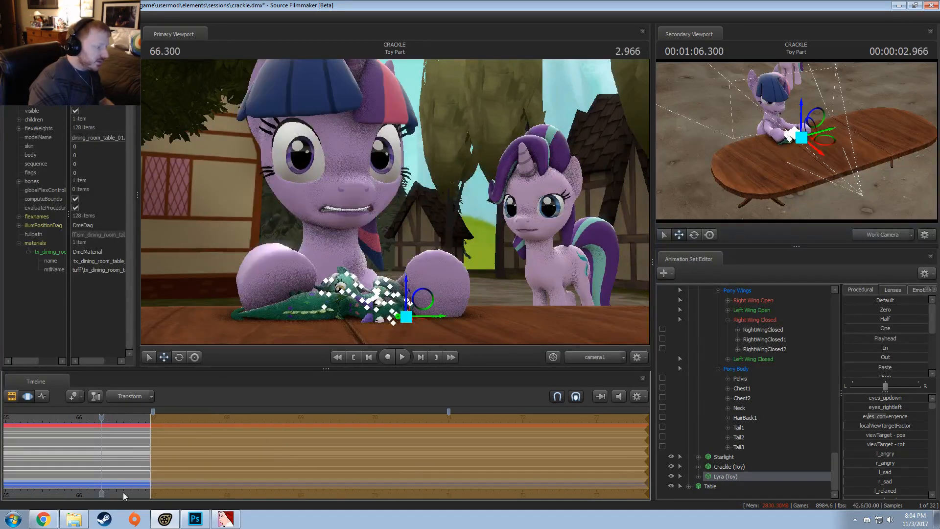
pyautogui.moveTo(68, 470); pyautogui.dragTo(292, 460, button='middle')
pyautogui.moveTo(212, 422); pyautogui.dragTo(172, 421)
pyautogui.press('space')
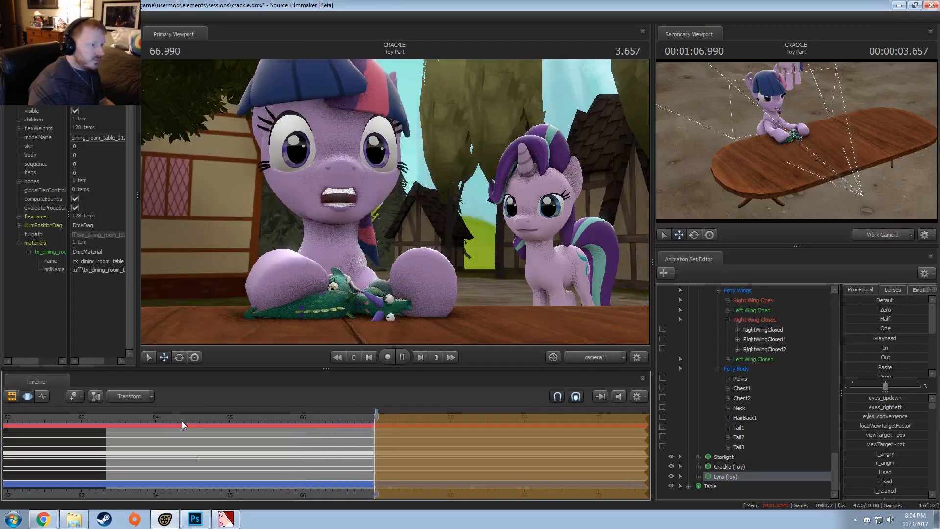
pyautogui.press('space')
pyautogui.press('space')
pyautogui.press('space')
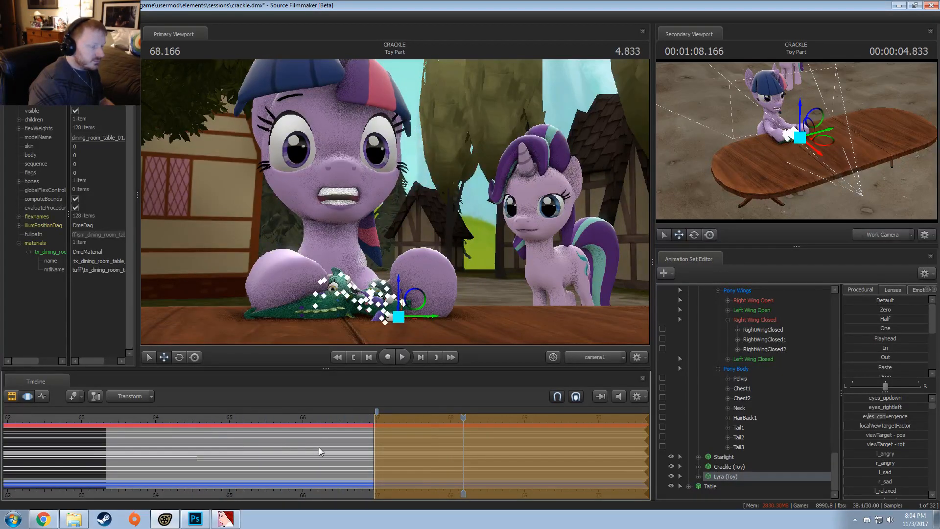
pyautogui.click(360, 419)
pyautogui.press('space')
pyautogui.press('space')
# Rotate Twilight's Head bone over an open-ended time selection starting at about 67.77
pyautogui.moveTo(421, 457)
pyautogui.mouseDown()
pyautogui.moveTo(451, 457)
pyautogui.moveTo(402, 460)
pyautogui.moveTo(529, 460)
pyautogui.moveTo(434, 460)
pyautogui.mouseUp()
pyautogui.click(331, 210)
pyautogui.click(331, 207)
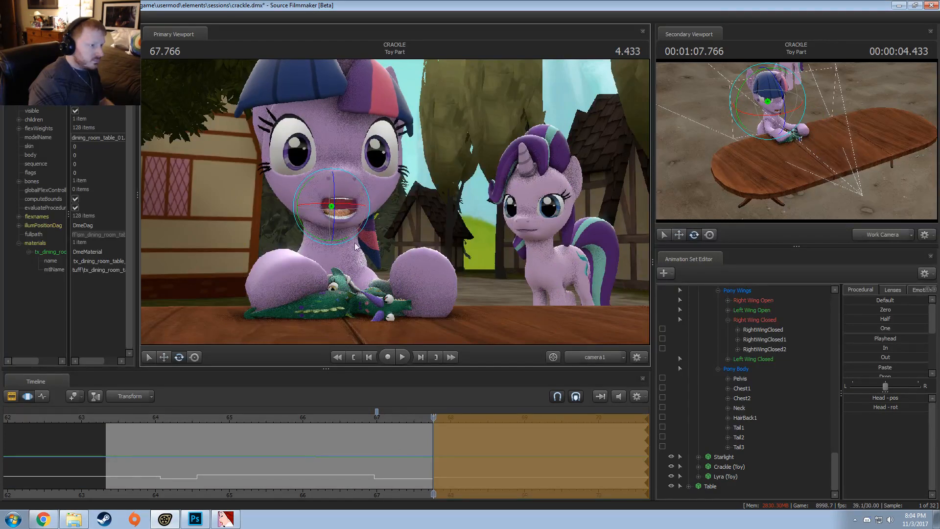
# Play the shot again from about 66.7 to review the timing of Twilight's head movement near 67.77
pyautogui.press('space')
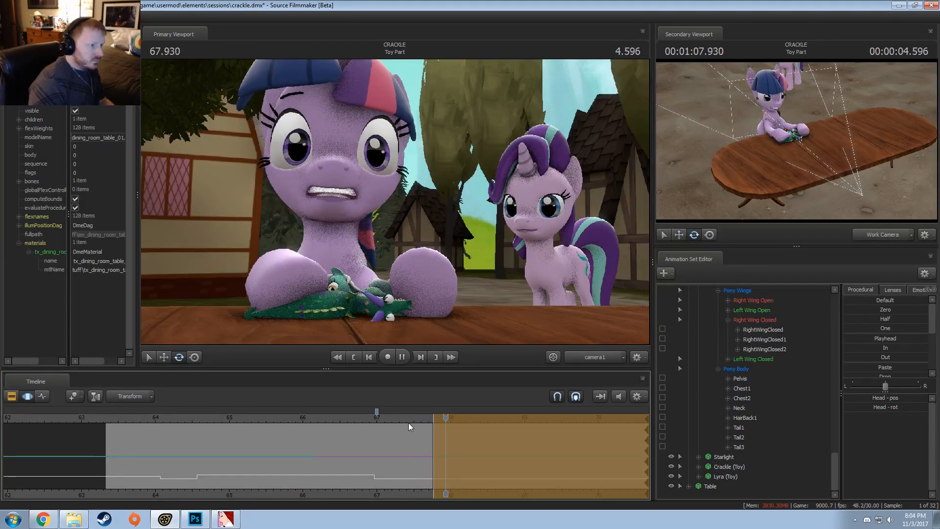
pyautogui.press('space')
pyautogui.click(352, 418)
pyautogui.press('space')
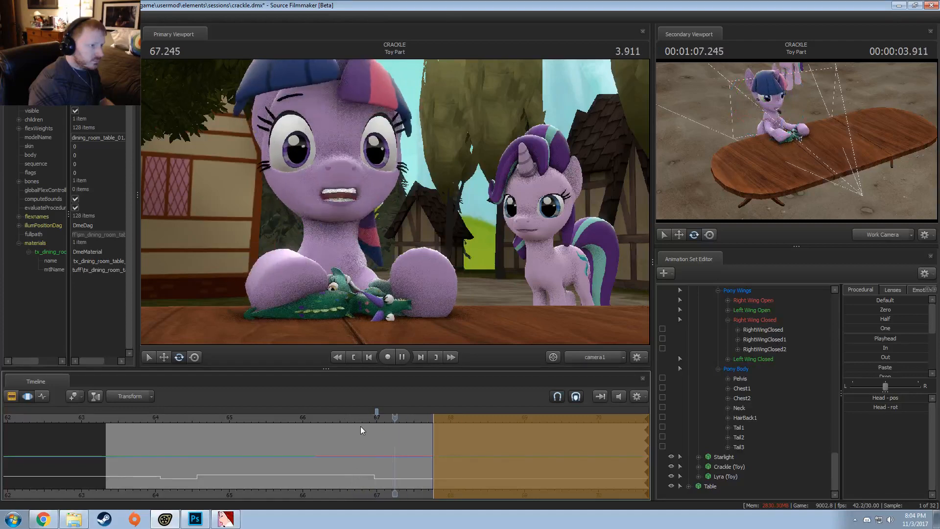
pyautogui.press('space')
pyautogui.press('space')
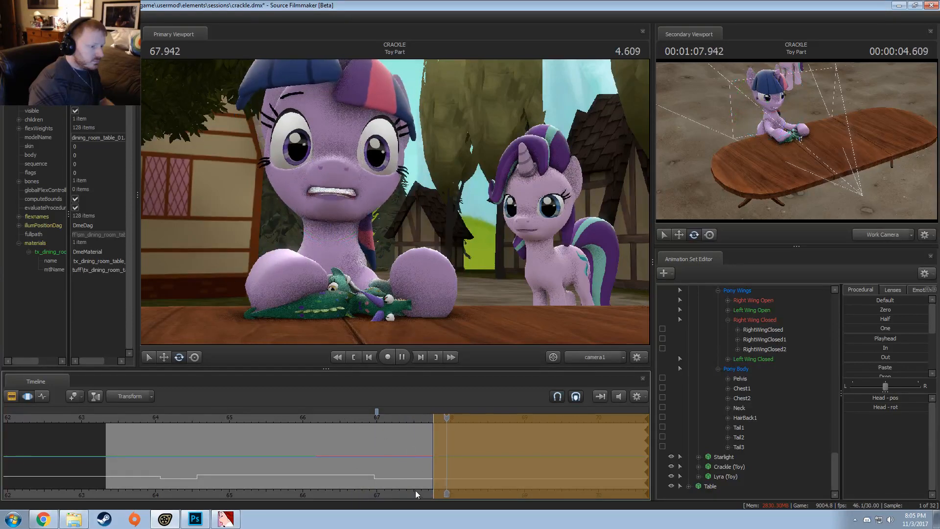
# Turn Twilight's head sideways towards Starlight from about 67.77 onward and review the motion up to 67.9
pyautogui.moveTo(338, 214); pyautogui.dragTo(366, 278)
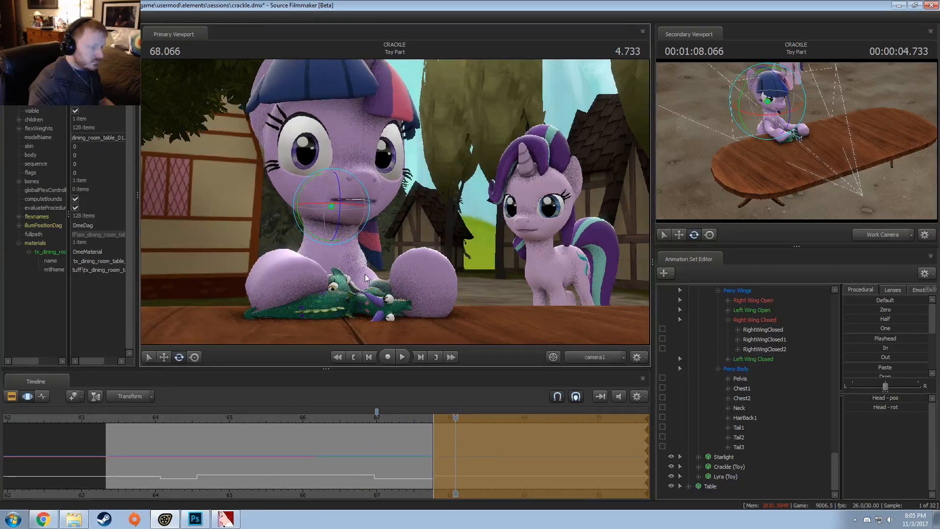
pyautogui.click(393, 416)
pyautogui.press('space')
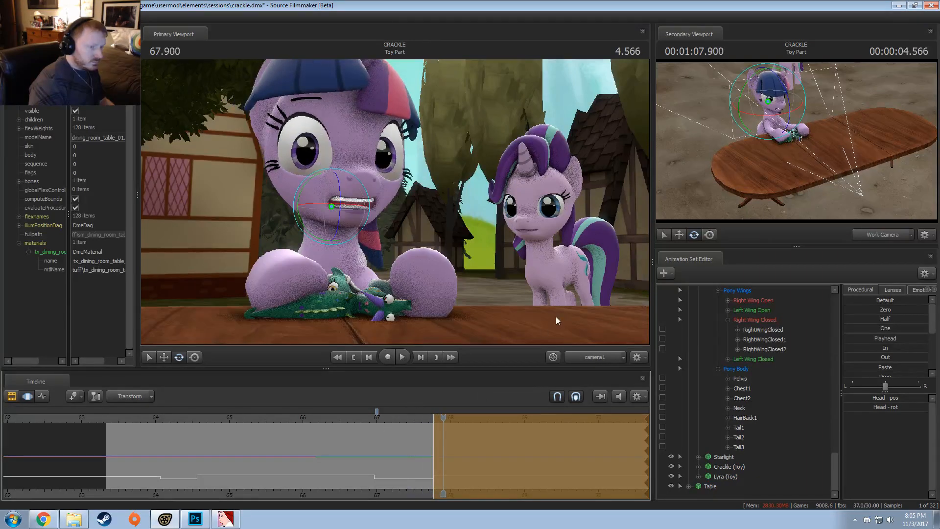
pyautogui.scroll(20, 742, 379)
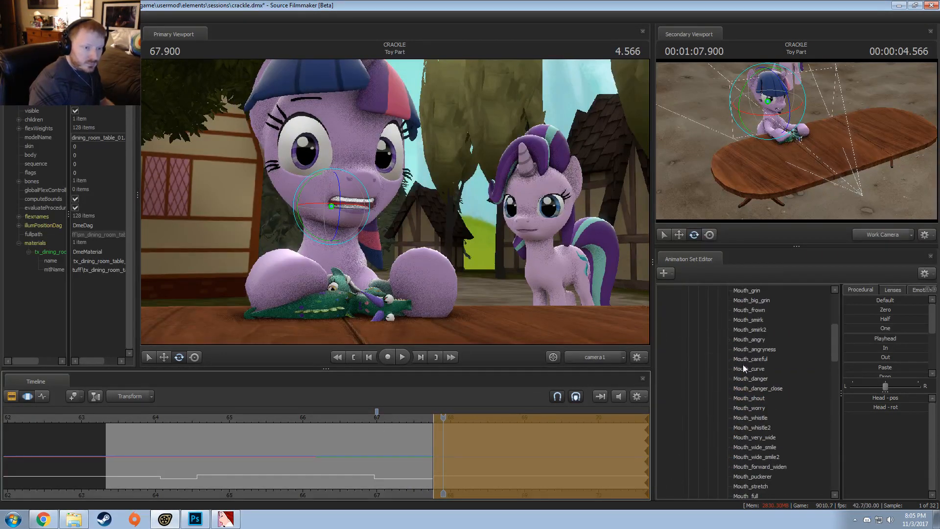
# Shift Twilight's eyes sideways towards Starlight with eyes_rightleft from about 67.77 onward, and play the shot to check the glance
pyautogui.click(737, 331)
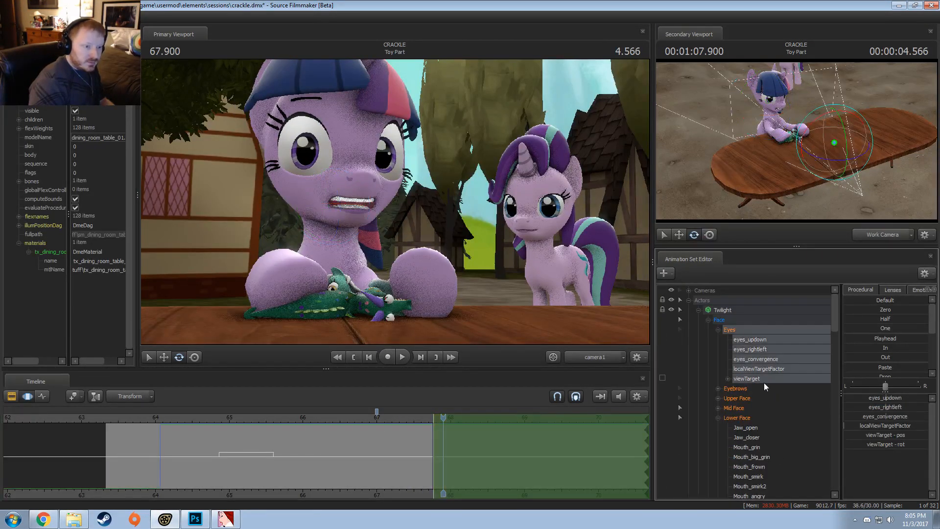
pyautogui.moveTo(874, 407); pyautogui.dragTo(887, 407)
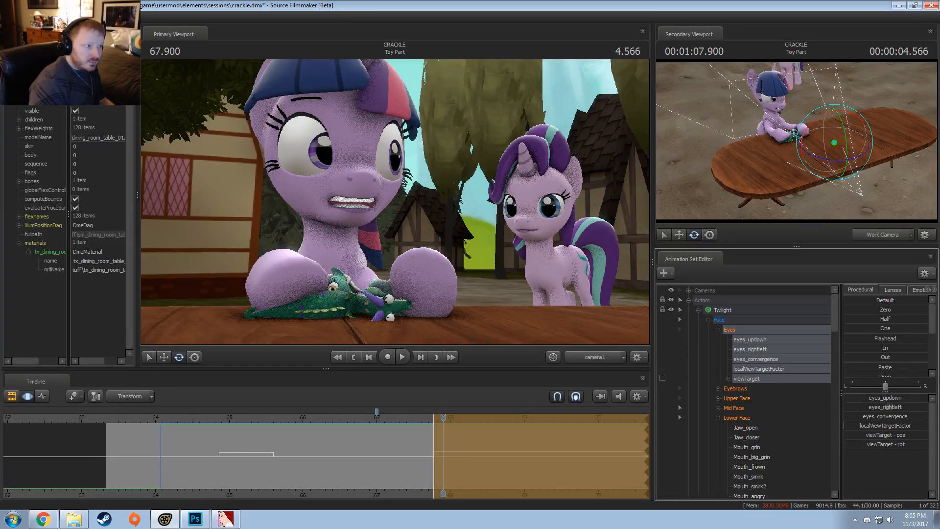
pyautogui.press('space')
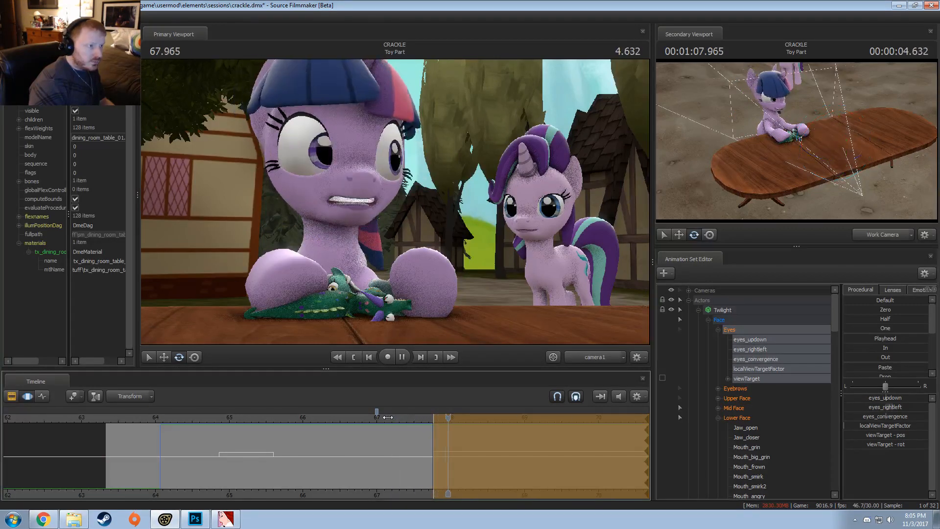
pyautogui.press('space')
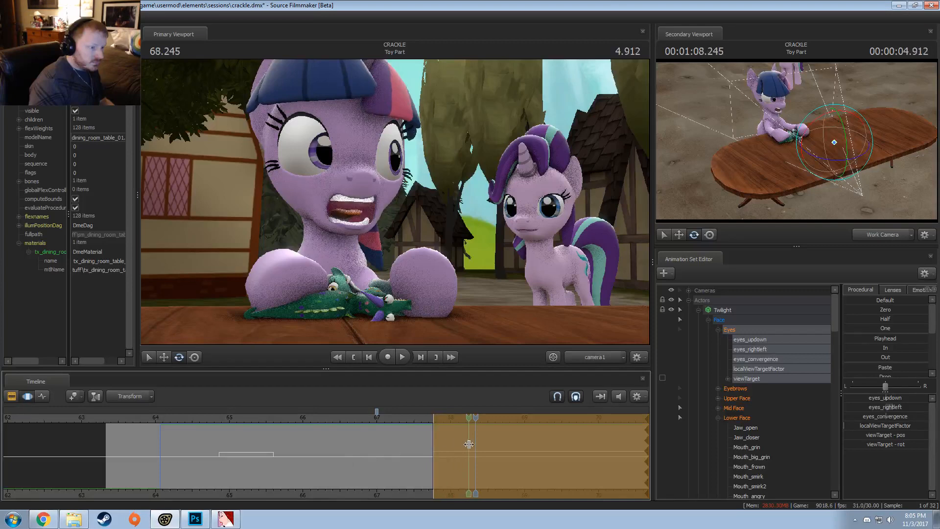
pyautogui.click(397, 418)
pyautogui.press('space')
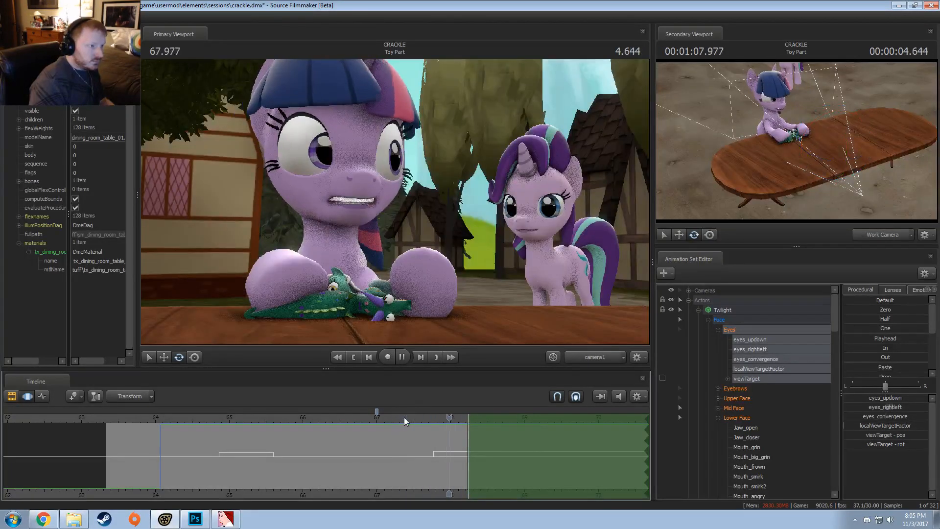
pyautogui.press('space')
# Apply the eyes_updown and eyes_rightleft values from 67.466 to the open-ended selection starting at about 68.25, and review the eye motion
pyautogui.click(750, 340)
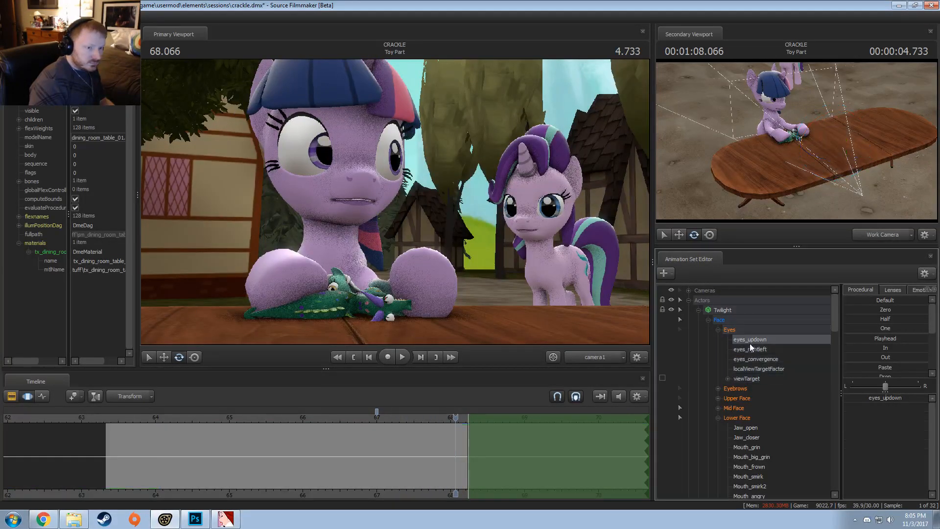
pyautogui.keyDown('ctrl'); pyautogui.click(751, 346); pyautogui.keyUp('ctrl')
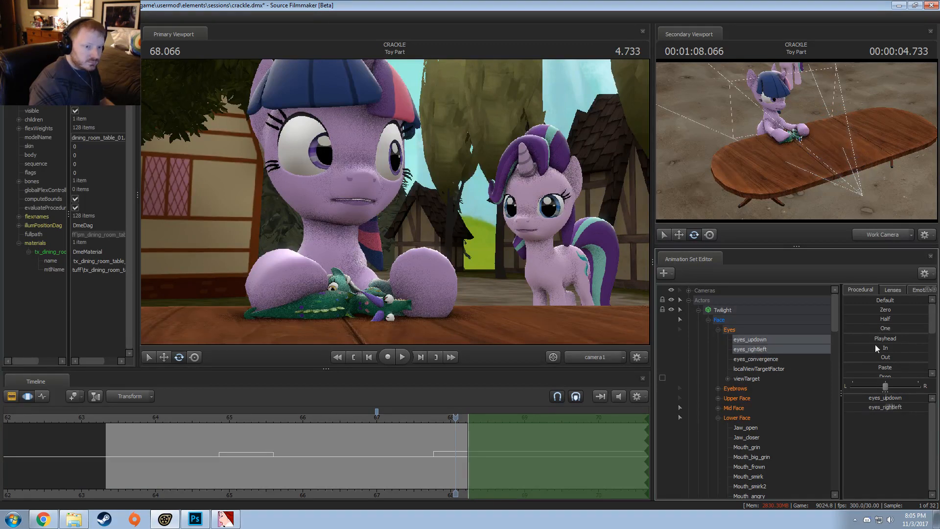
pyautogui.click(412, 417)
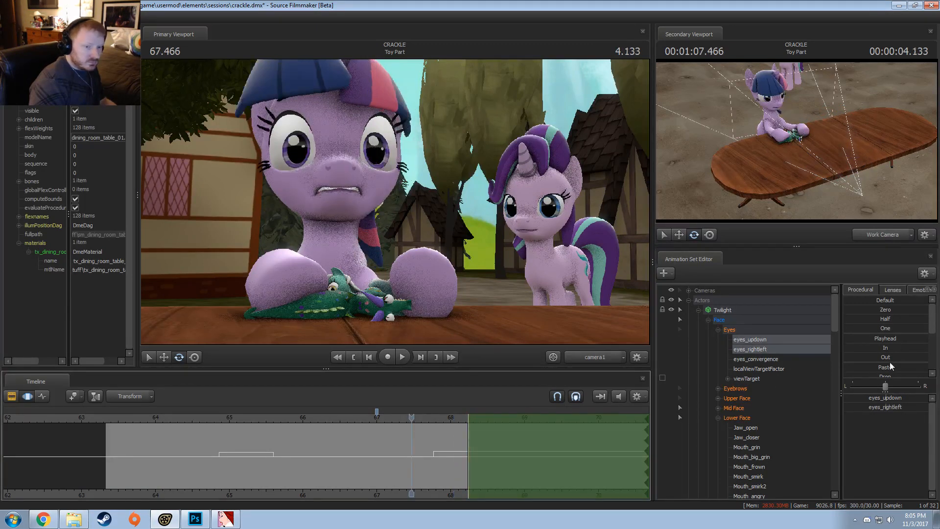
pyautogui.click(887, 338)
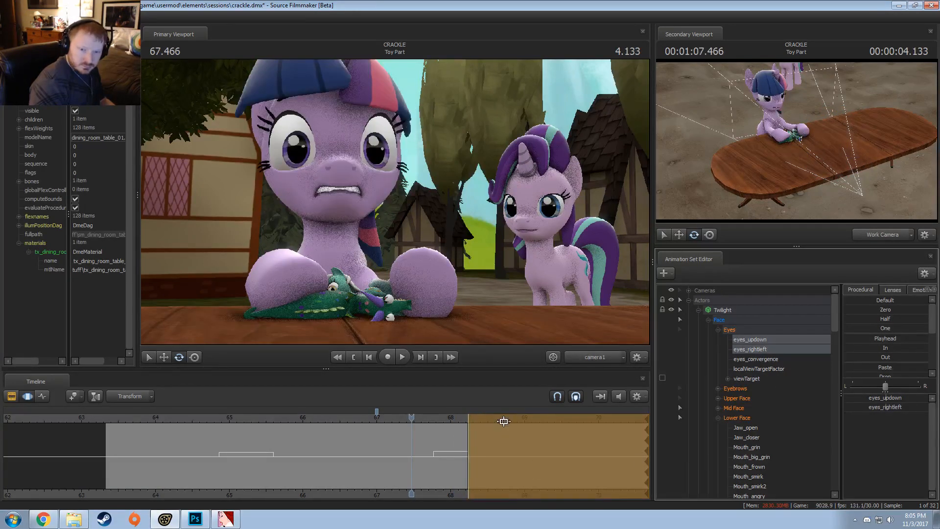
pyautogui.moveTo(411, 494); pyautogui.dragTo(396, 493)
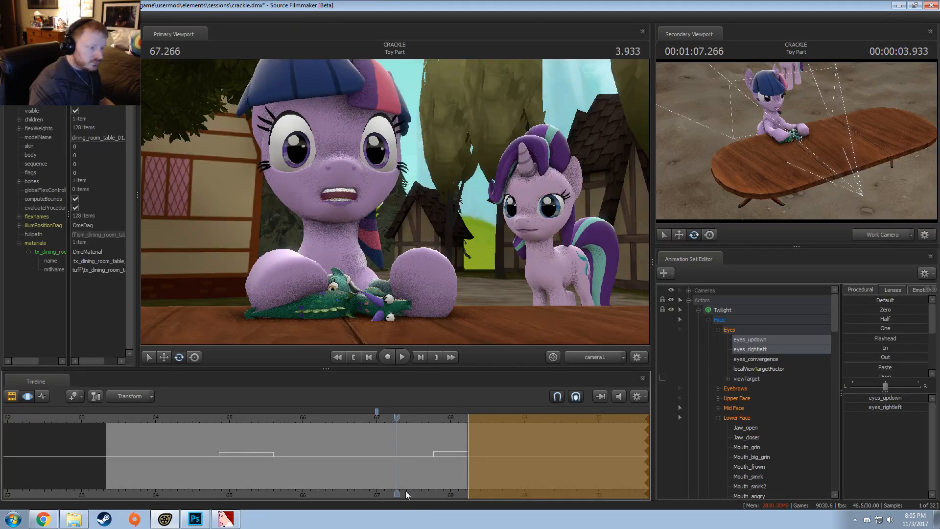
pyautogui.moveTo(418, 492); pyautogui.dragTo(251, 483, button='middle')
pyautogui.press('space')
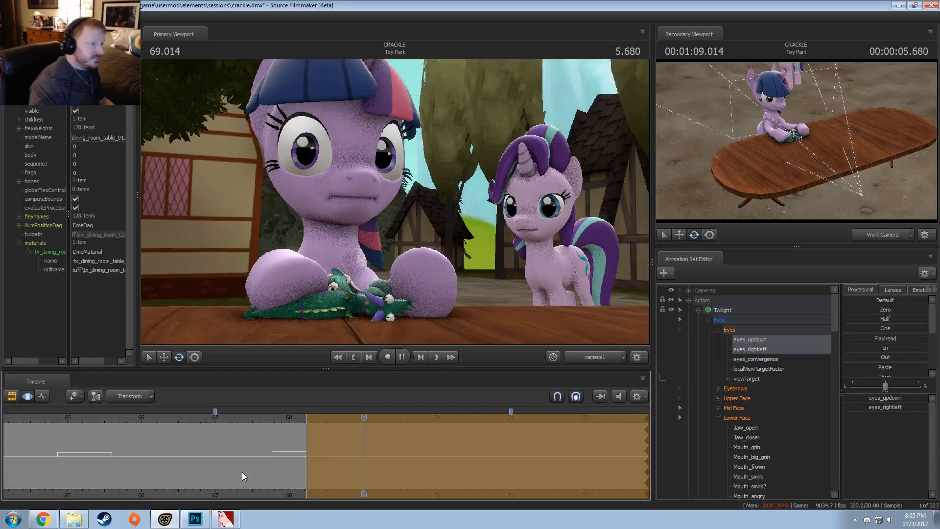
pyautogui.press('space')
# Apply Twilight's pose from 67.4, excluding the lower face and tongue, to the selection from about 68.25 onward, and play it back
pyautogui.moveTo(241, 460); pyautogui.dragTo(245, 454)
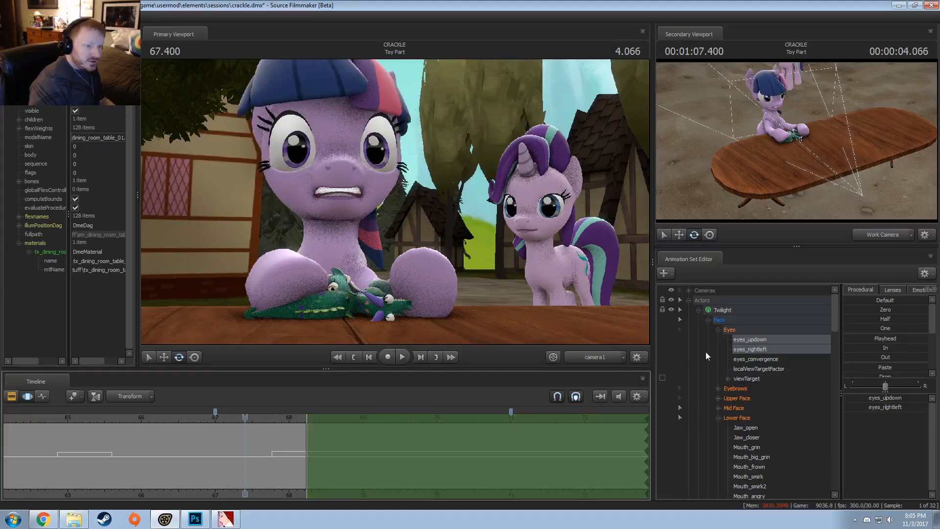
pyautogui.click(742, 319)
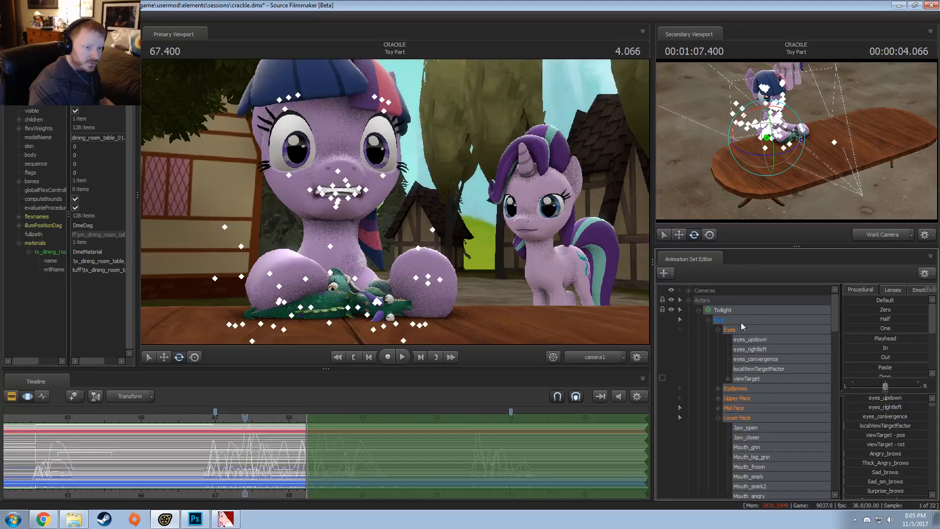
pyautogui.keyDown('ctrl'); pyautogui.click(735, 418); pyautogui.keyUp('ctrl')
pyautogui.keyDown('ctrl'); pyautogui.click(739, 400); pyautogui.keyUp('ctrl')
pyautogui.scroll(-20, 744, 419)
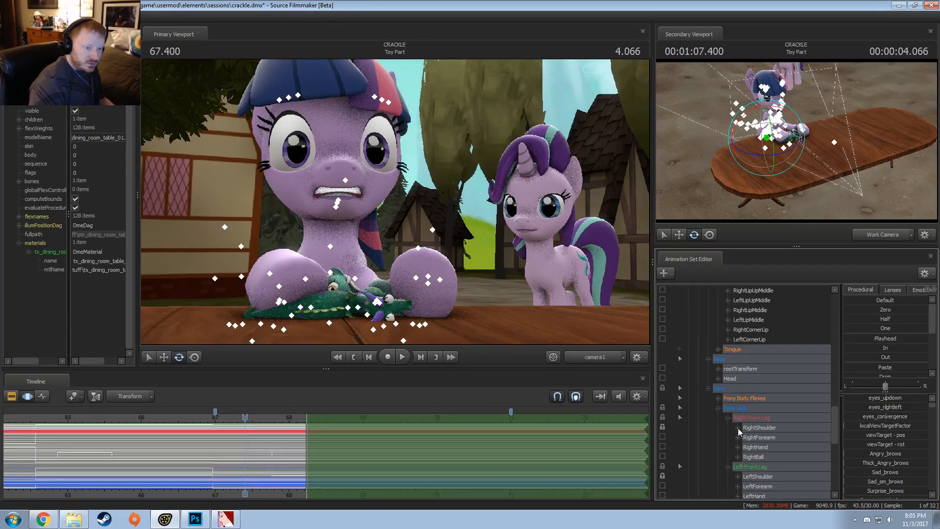
pyautogui.keyDown('ctrl'); pyautogui.click(741, 350); pyautogui.keyUp('ctrl')
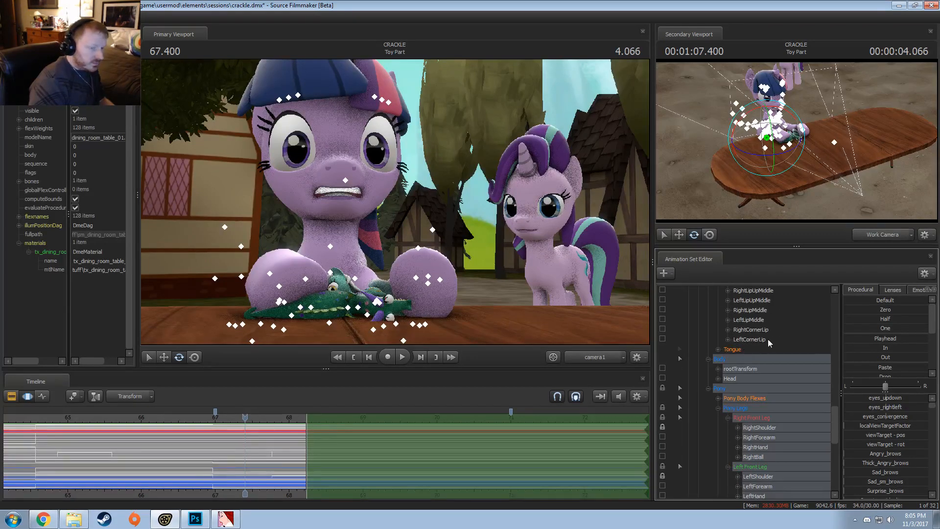
pyautogui.click(870, 344)
pyautogui.click(182, 419)
pyautogui.press('space')
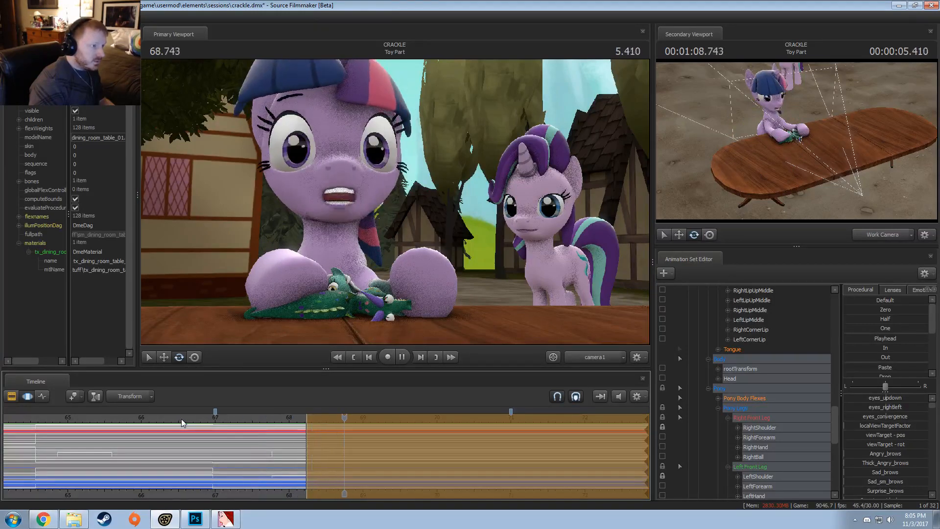
pyautogui.press('space')
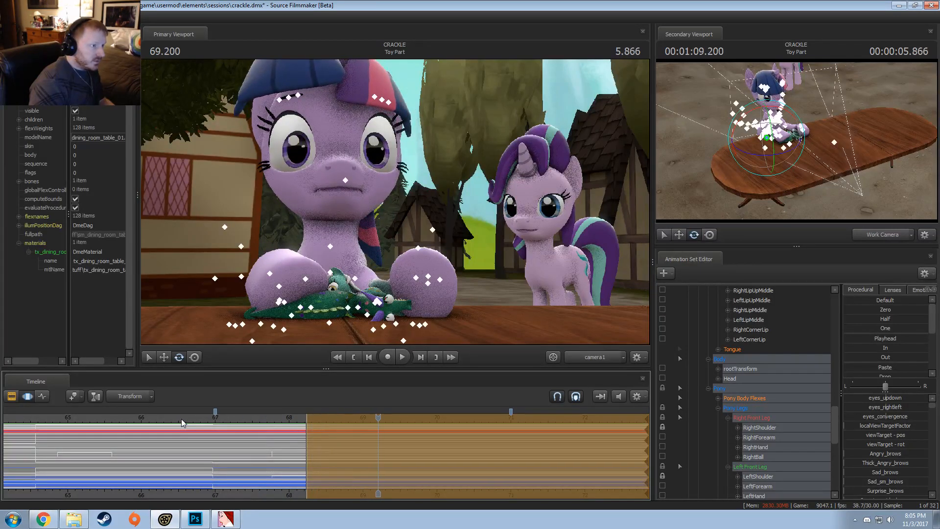
# Play the shot from about 68 and set an open-ended time selection starting at about 68.77
pyautogui.click(287, 425)
pyautogui.press('space')
pyautogui.press('space')
pyautogui.keyDown('shift'); pyautogui.moveTo(346, 445); pyautogui.dragTo(740, 445); pyautogui.keyUp('shift')
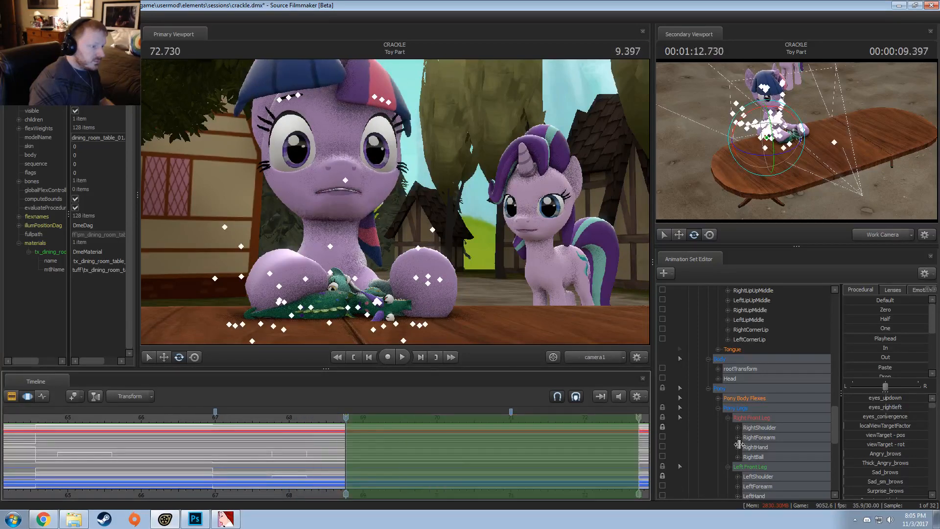
pyautogui.press('space')
pyautogui.press('space')
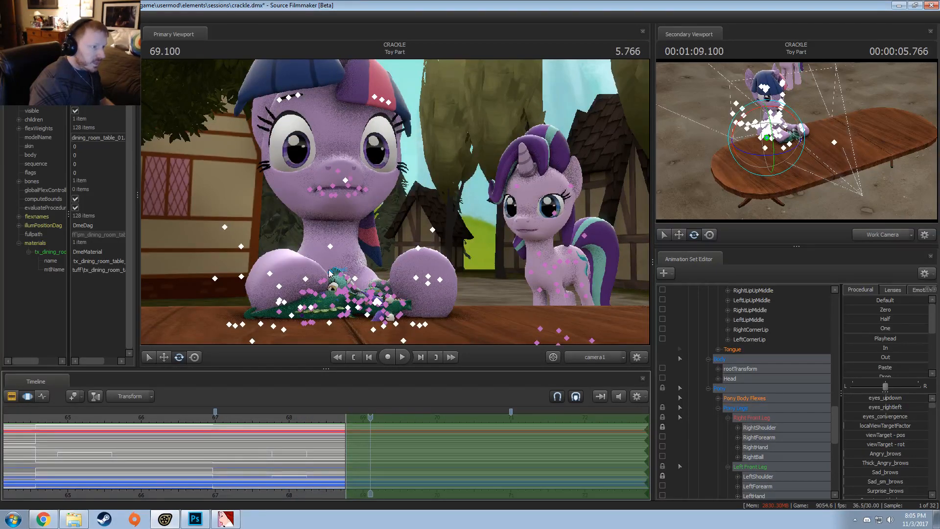
# Rotate Twilight's Chest2 bone and adjust her Neck over the selection starting at about 68.77
pyautogui.click(330, 273)
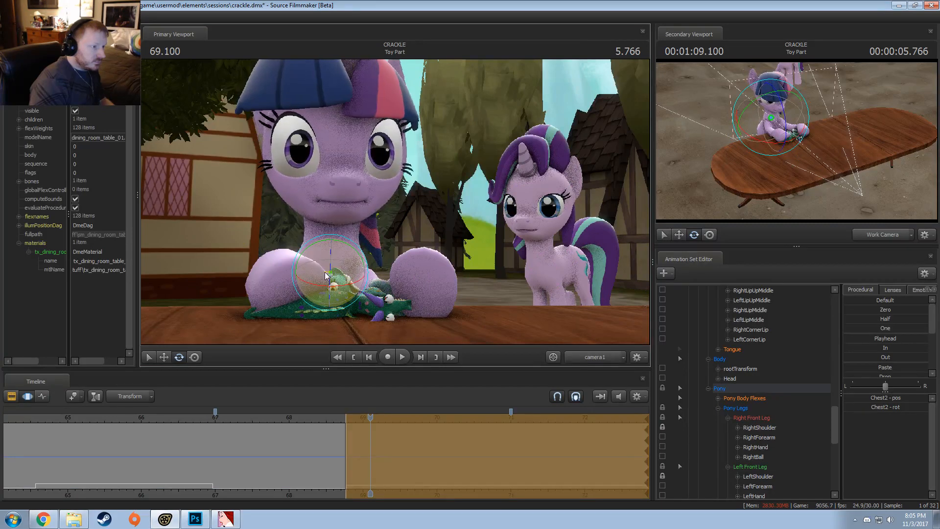
pyautogui.moveTo(325, 275); pyautogui.dragTo(331, 226)
pyautogui.click(335, 251)
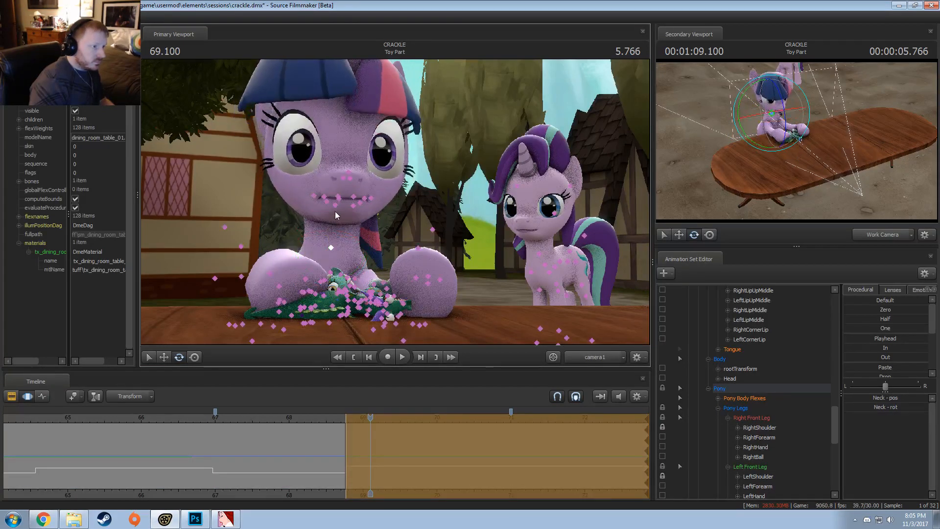
# Isolate Twilight's Head bone and tilt her head forward from about 68.77 onward
pyautogui.click(339, 180)
pyautogui.keyDown('ctrl'); pyautogui.click(324, 196); pyautogui.keyUp('ctrl')
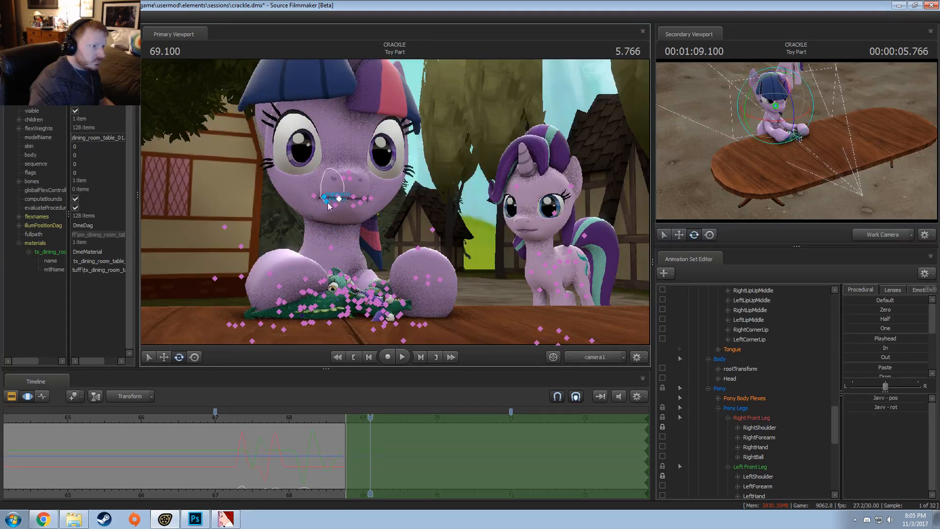
pyautogui.keyDown('ctrl'); pyautogui.click(314, 196); pyautogui.keyUp('ctrl')
pyautogui.moveTo(361, 187)
pyautogui.keyDown('ctrl'); pyautogui.mouseDown()
pyautogui.moveTo(369, 184)
pyautogui.moveTo(343, 198)
pyautogui.mouseUp(); pyautogui.keyUp('ctrl')
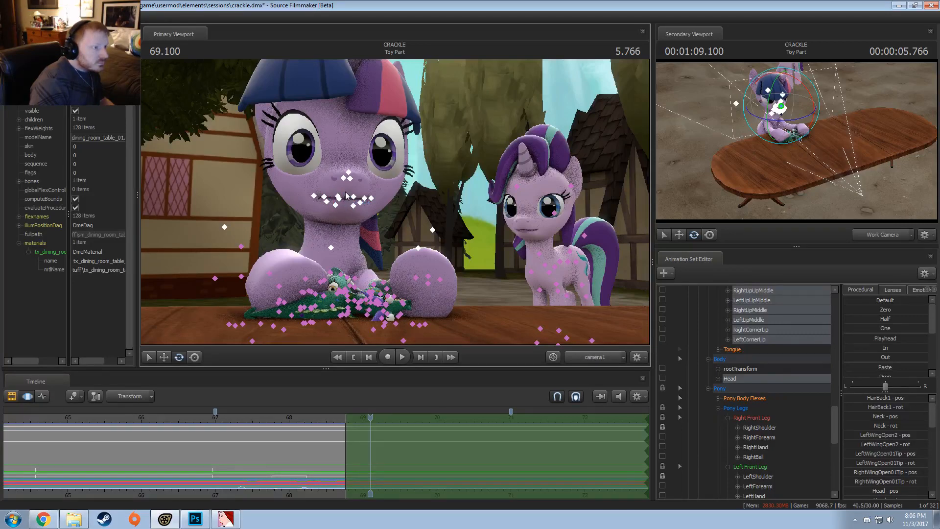
pyautogui.moveTo(387, 206); pyautogui.dragTo(341, 186)
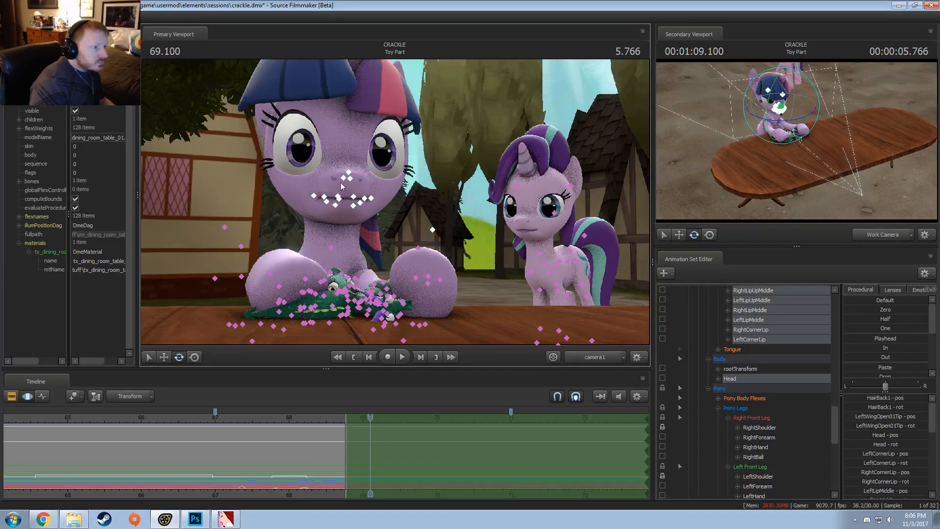
pyautogui.click(732, 378)
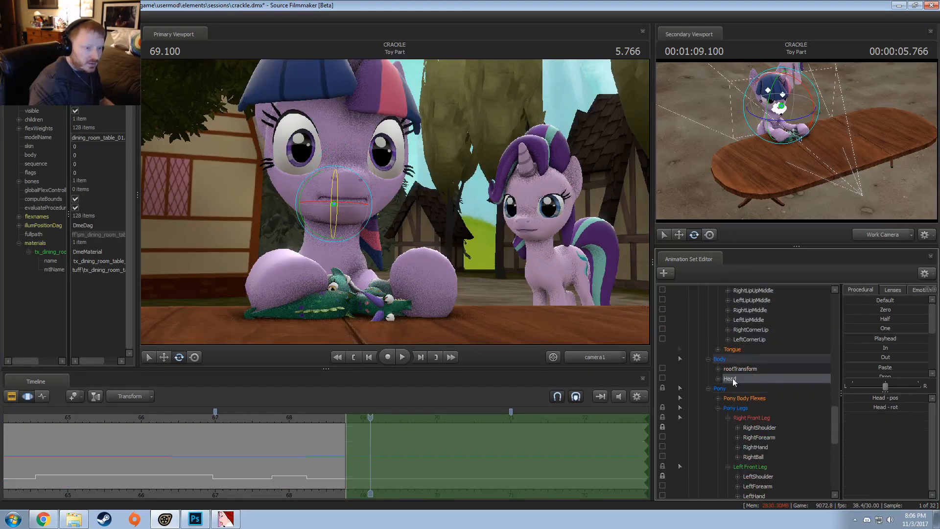
pyautogui.moveTo(335, 198)
pyautogui.mouseDown()
pyautogui.moveTo(337, 206)
pyautogui.moveTo(342, 197)
pyautogui.mouseUp()
pyautogui.press('w')
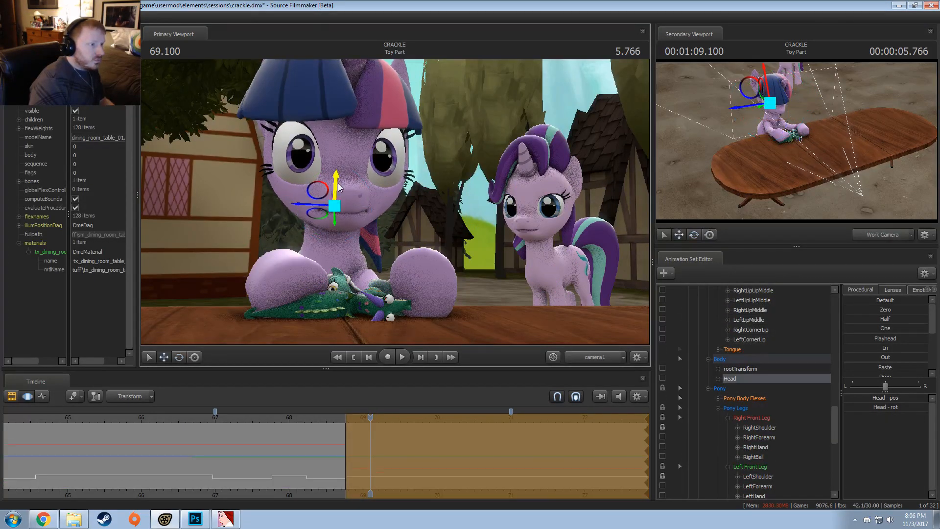
# Play the shot from about 67.3 to 69.166 to review Twilight's head dropping after the glance
pyautogui.click(308, 282)
pyautogui.click(240, 421)
pyautogui.press('space')
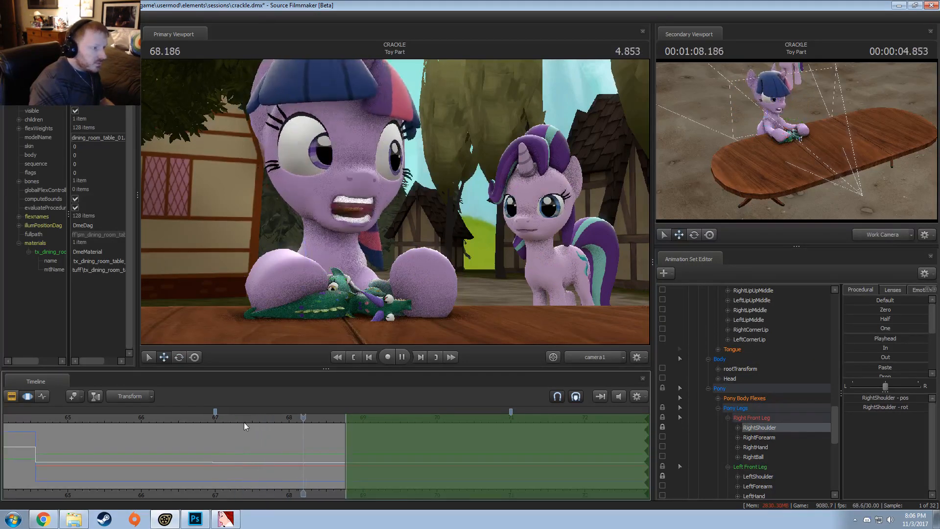
pyautogui.press('space')
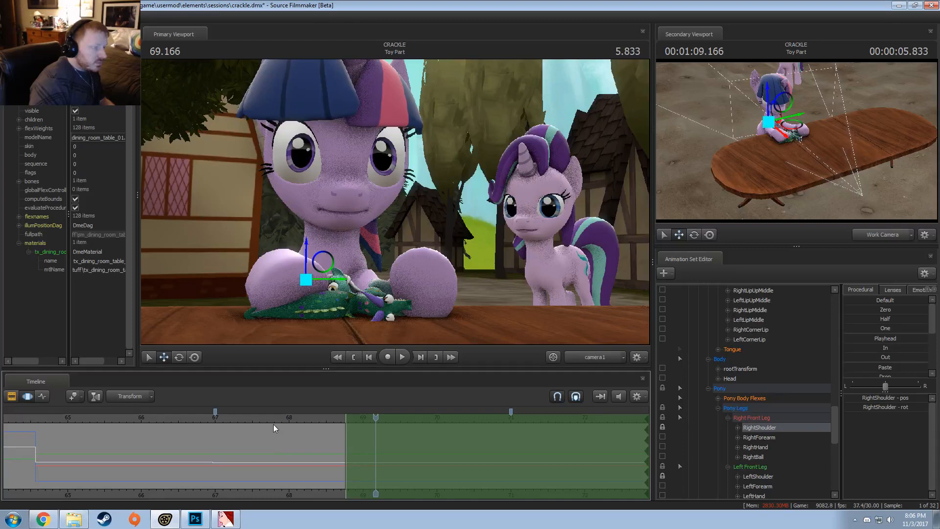
# Rotate Twilight's Head bone at 69.166 to refine her downward tilt from about 68.77 onward, and play the shot from about 67.2
pyautogui.click(331, 247)
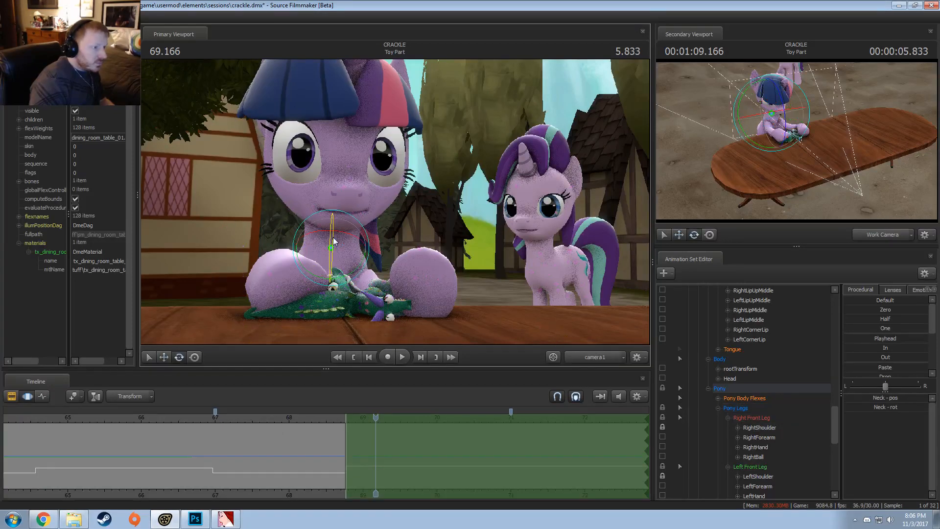
pyautogui.click(332, 211)
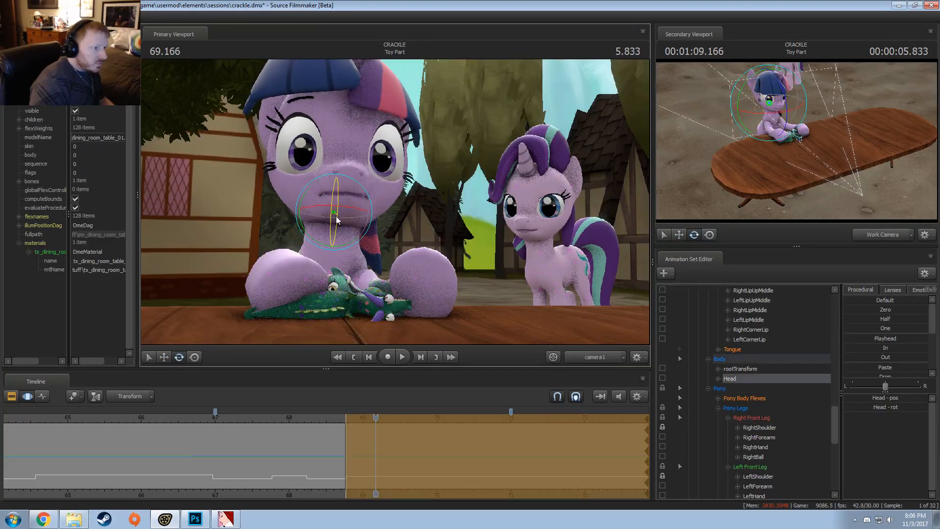
pyautogui.moveTo(332, 210); pyautogui.dragTo(321, 213)
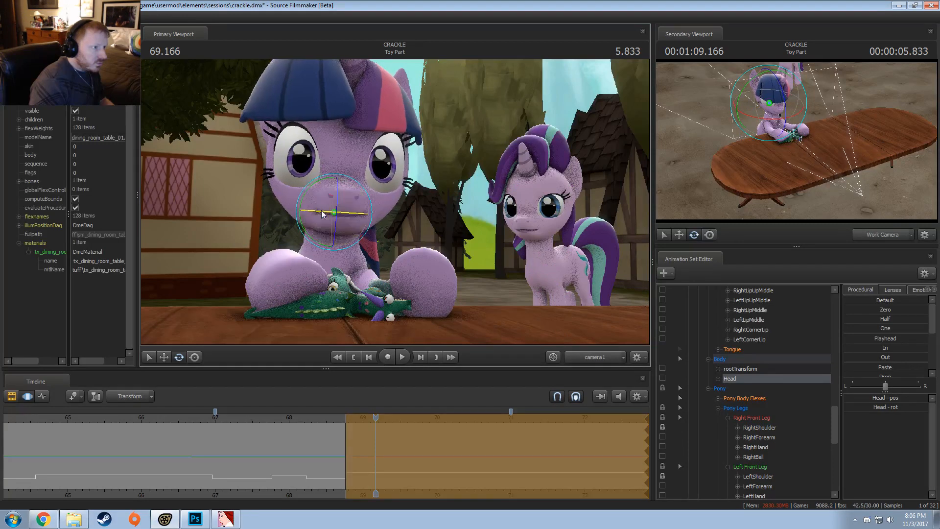
pyautogui.click(230, 419)
pyautogui.press('space')
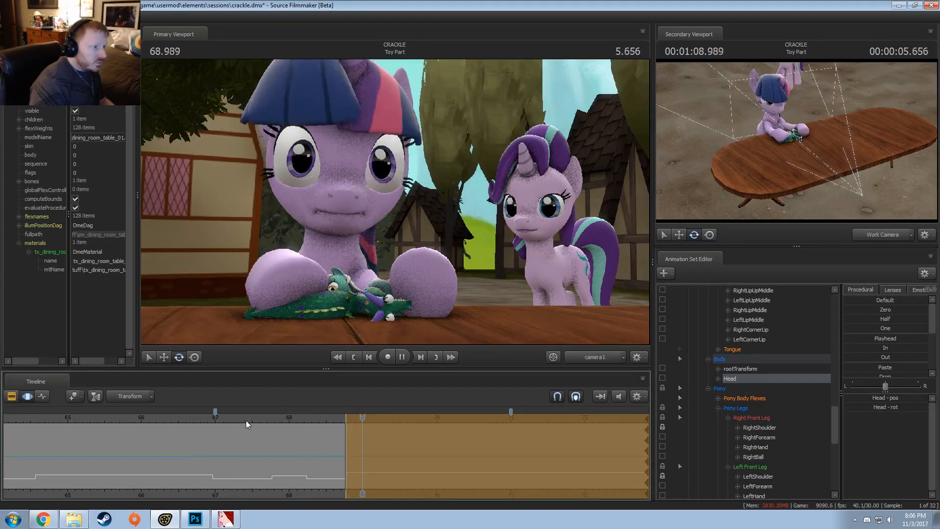
pyautogui.press('space')
# Readjust the turn and tilt of Twilight's Head bone at 69.166, replaying the shot between rotations to check the motion
pyautogui.moveTo(349, 223); pyautogui.dragTo(314, 230)
pyautogui.press('space')
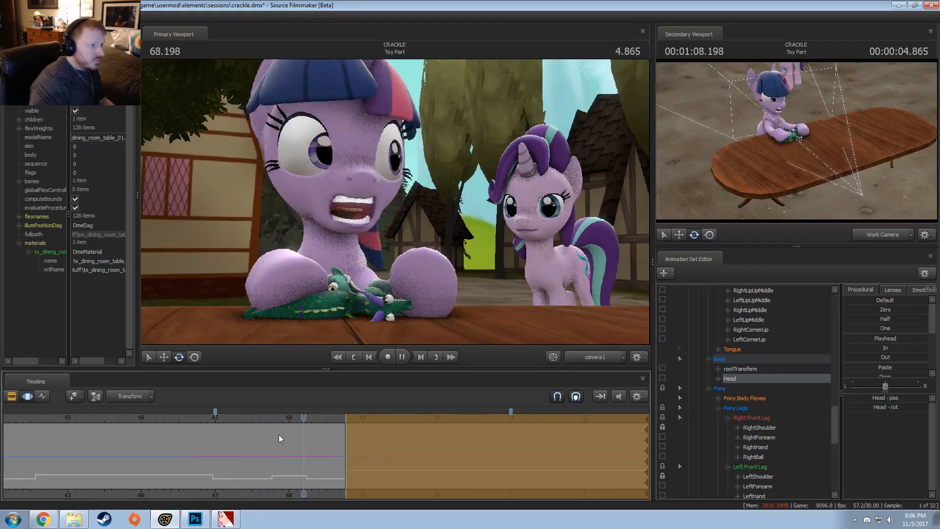
pyautogui.press('space')
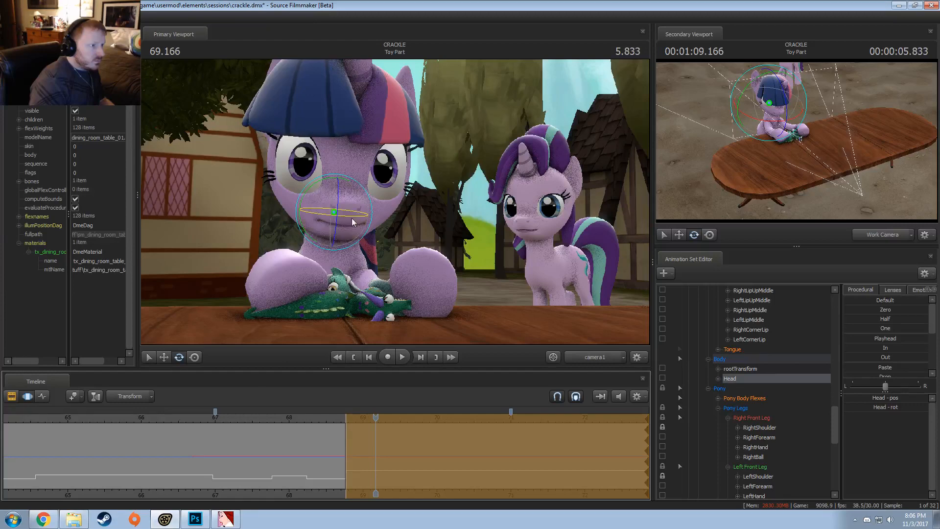
pyautogui.moveTo(353, 222); pyautogui.dragTo(356, 202)
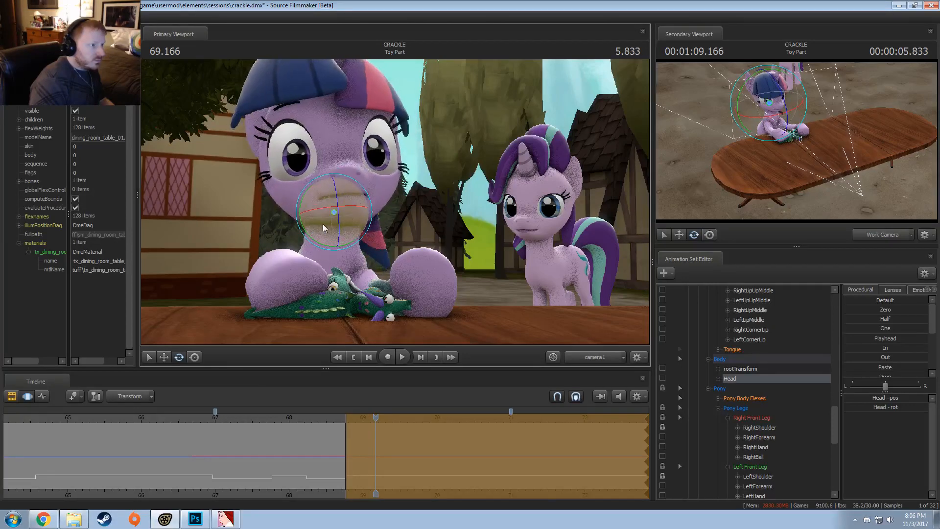
# Undo Twilight's downward head tilt from about 68.77 onward while stepping through the frames around 69.1
pyautogui.press('Right')
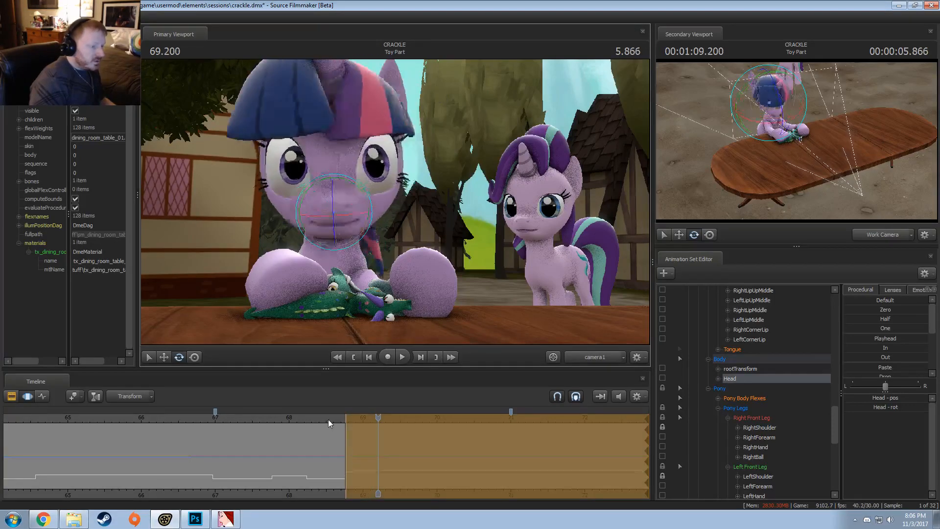
pyautogui.press('Left')
pyautogui.press('Left')
pyautogui.press('Left')
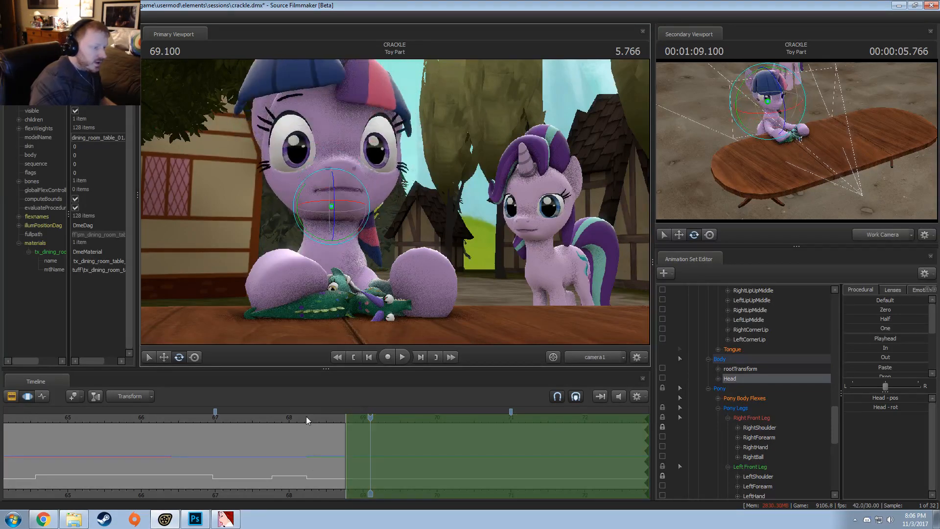
# Play the shot from 67.5 to about 70.27 to review Twilight's dialogue without the head tilt
pyautogui.moveTo(307, 416); pyautogui.dragTo(254, 420)
pyautogui.press('space')
pyautogui.click(261, 420)
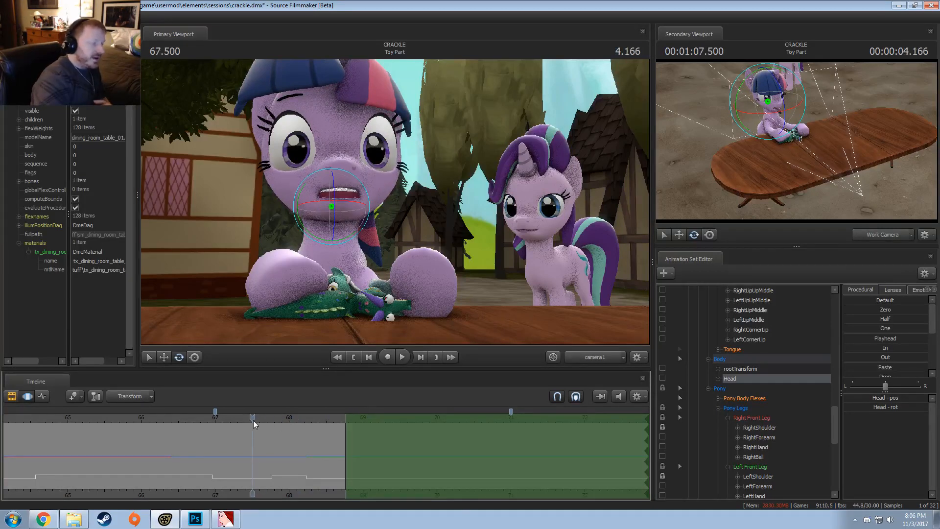
pyautogui.press('space')
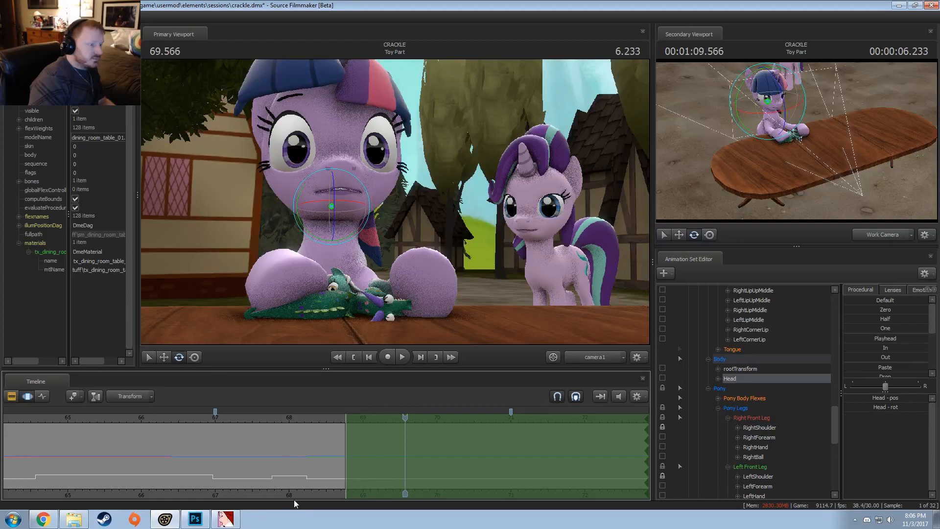
pyautogui.moveTo(294, 499); pyautogui.dragTo(217, 489, button='middle')
pyautogui.press('space')
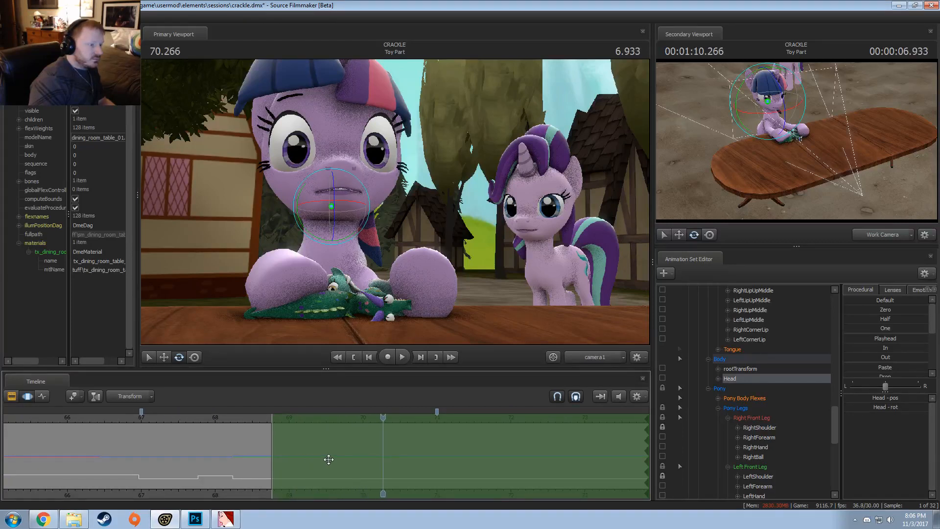
# Between about 69.74 and 70.13, shift Twilight's eyes_rightleft so she glances toward the pony behind her
pyautogui.moveTo(383, 457)
pyautogui.mouseDown()
pyautogui.moveTo(407, 459)
pyautogui.moveTo(352, 463)
pyautogui.moveTo(372, 448)
pyautogui.mouseUp()
pyautogui.scroll(15, 754, 358)
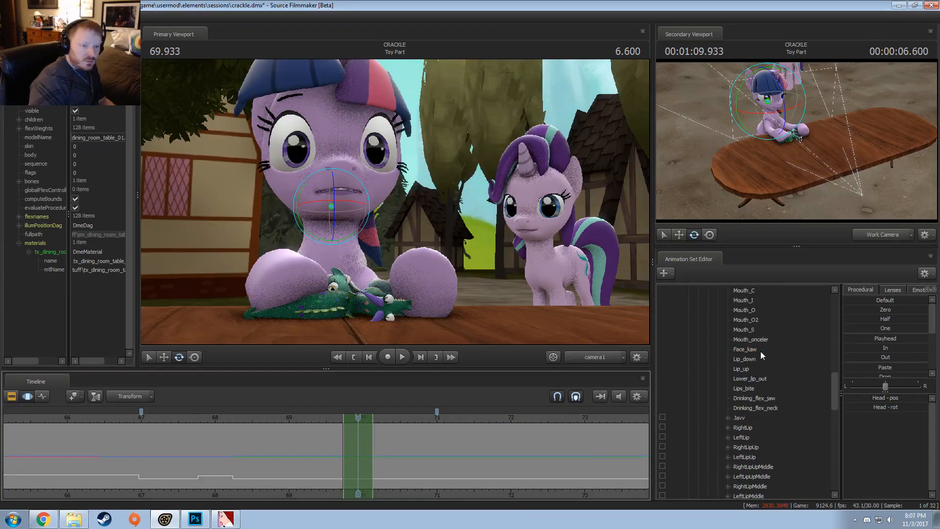
pyautogui.click(755, 339)
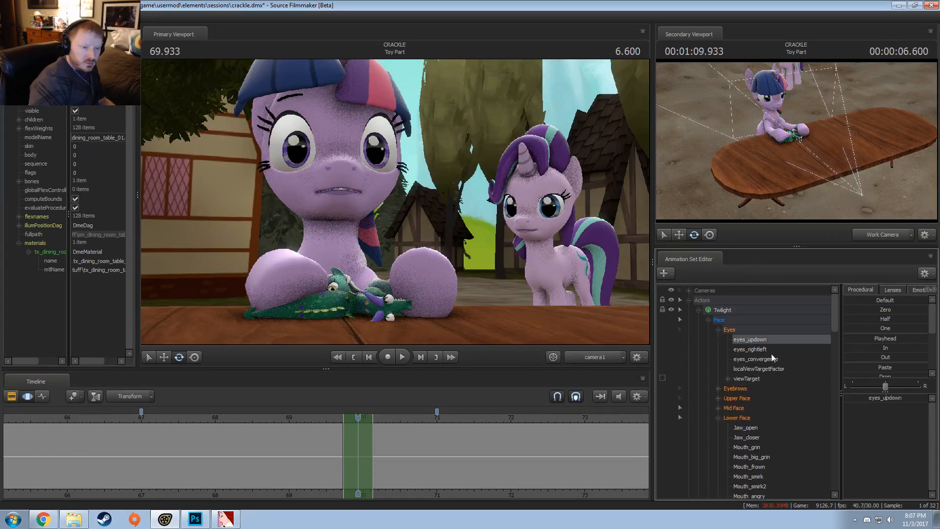
pyautogui.moveTo(869, 398); pyautogui.dragTo(882, 398)
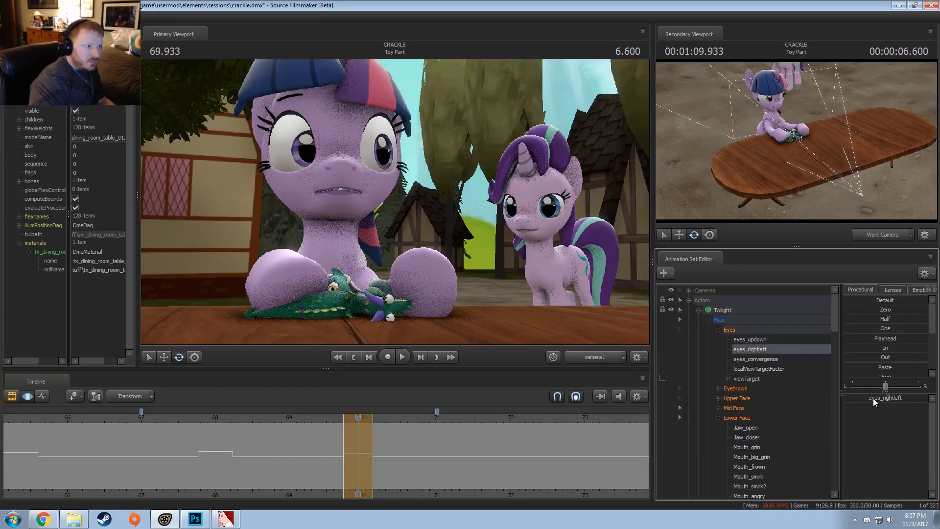
# Rotate Twilight's Head bone toward the glance over the same short time range, and replay the shot to check it
pyautogui.click(336, 202)
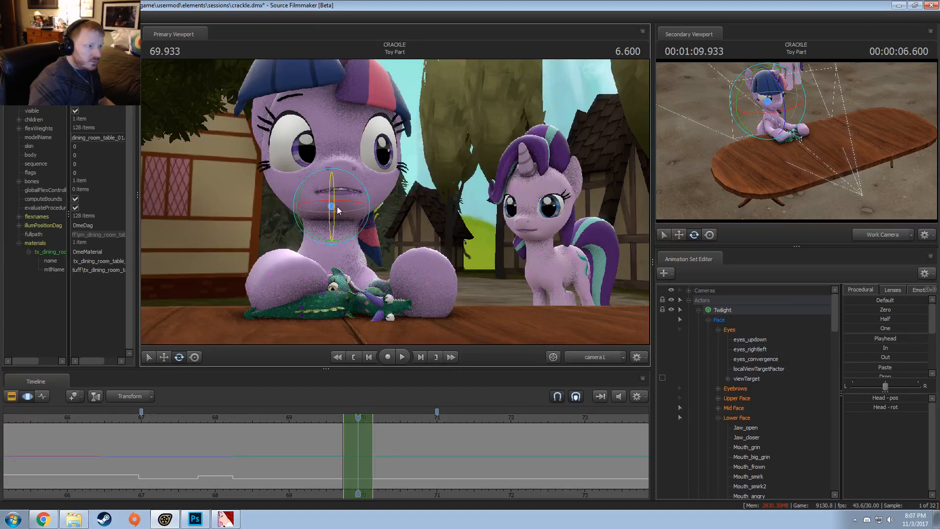
pyautogui.moveTo(338, 204); pyautogui.dragTo(329, 244)
pyautogui.click(301, 416)
pyautogui.press('space')
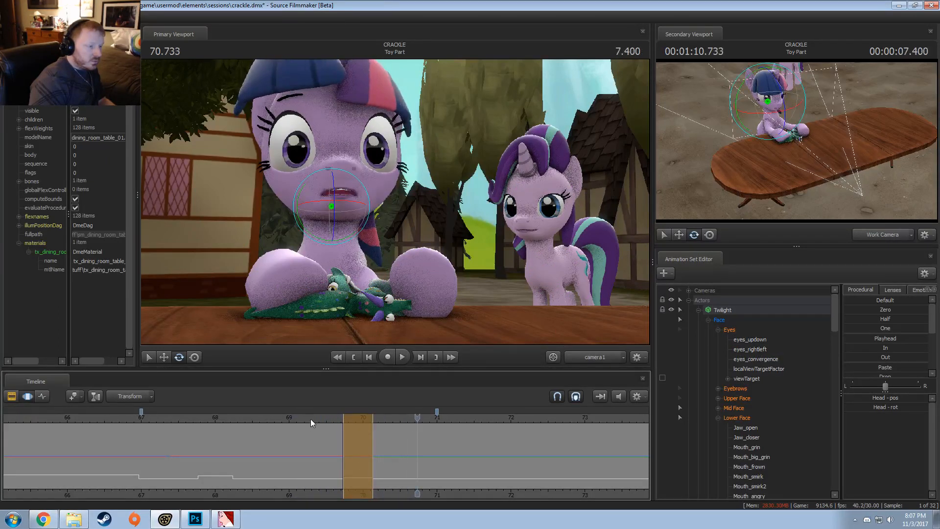
pyautogui.moveTo(341, 423)
pyautogui.mouseDown()
pyautogui.moveTo(352, 422)
pyautogui.moveTo(328, 422)
pyautogui.mouseUp()
pyautogui.press('space')
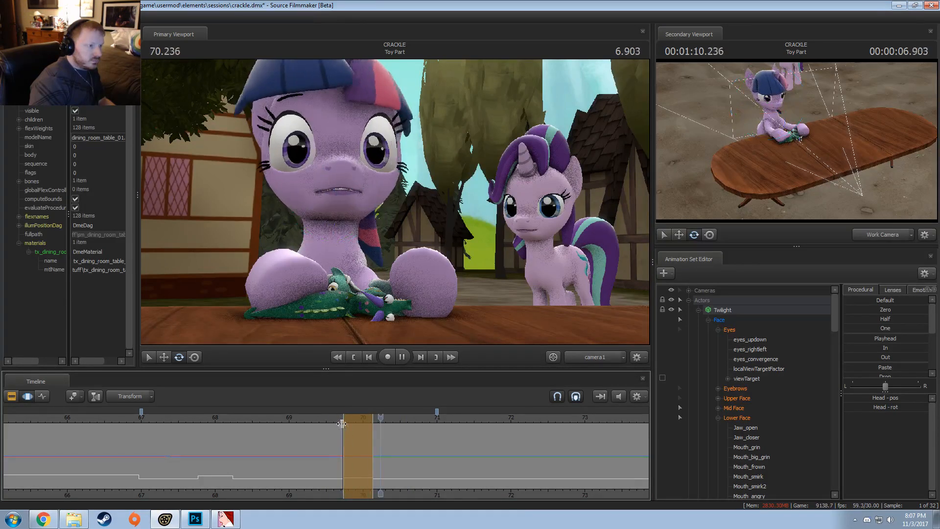
pyautogui.press('space')
# Apply the 70.066 pose from about 70.67 onward to all Twilight controls except Upper, Mid and Lower Face, and replay from about 67.5
pyautogui.moveTo(355, 443); pyautogui.dragTo(604, 431)
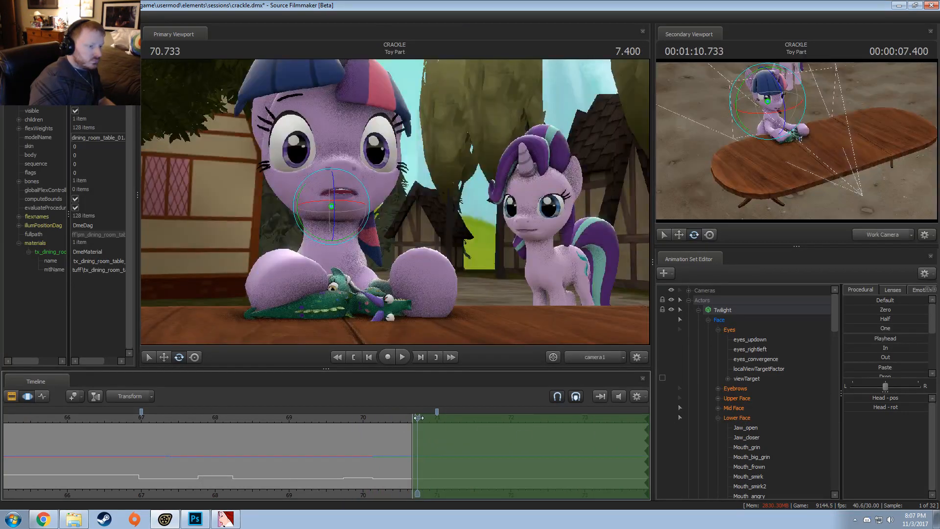
pyautogui.click(369, 421)
pyautogui.click(736, 311)
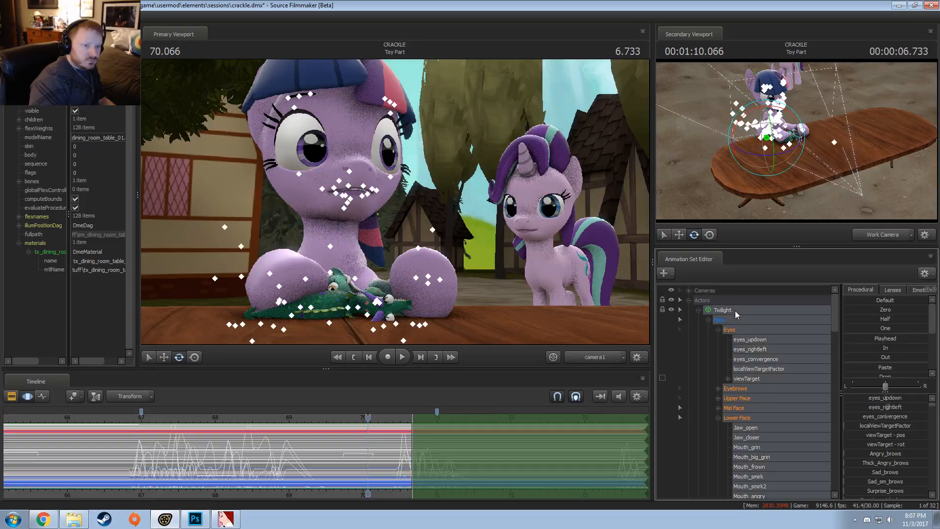
pyautogui.keyDown('ctrl'); pyautogui.click(746, 417); pyautogui.keyUp('ctrl')
pyautogui.keyDown('ctrl'); pyautogui.click(745, 409); pyautogui.keyUp('ctrl')
pyautogui.keyDown('ctrl'); pyautogui.click(745, 399); pyautogui.keyUp('ctrl')
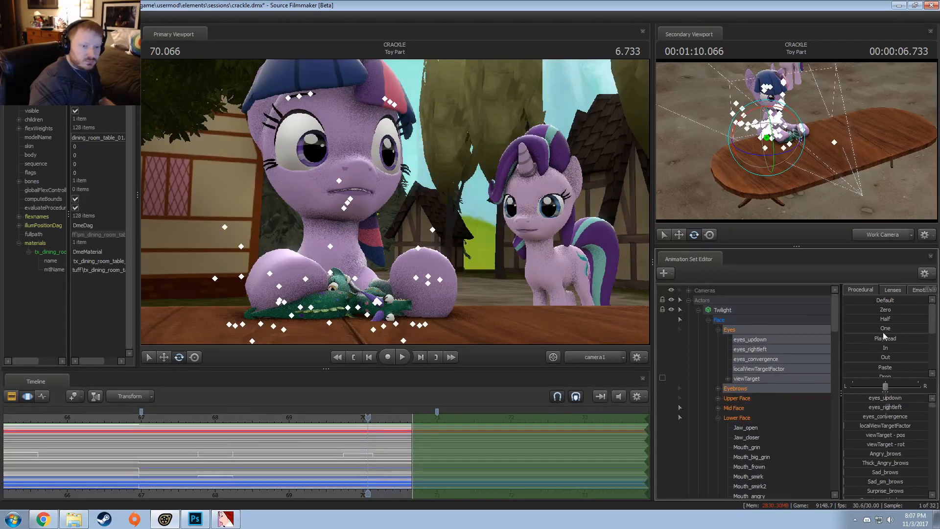
pyautogui.moveTo(883, 337); pyautogui.dragTo(929, 337)
pyautogui.click(178, 418)
pyautogui.press('space')
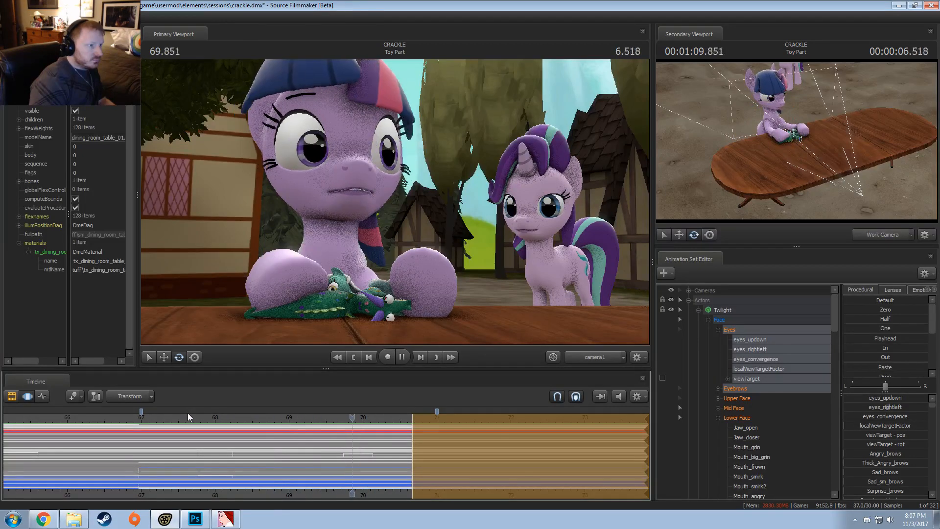
pyautogui.press('space')
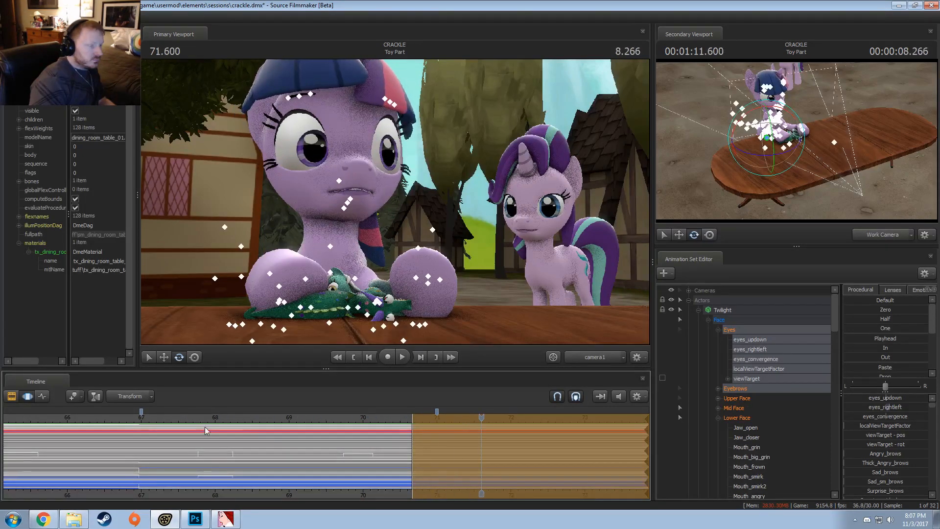
# Select the short glance around 69.9 with falloff on Twilight's selected controls, shift it earlier in time, and replay it
pyautogui.keyDown('shift'); pyautogui.click(378, 461); pyautogui.keyUp('shift')
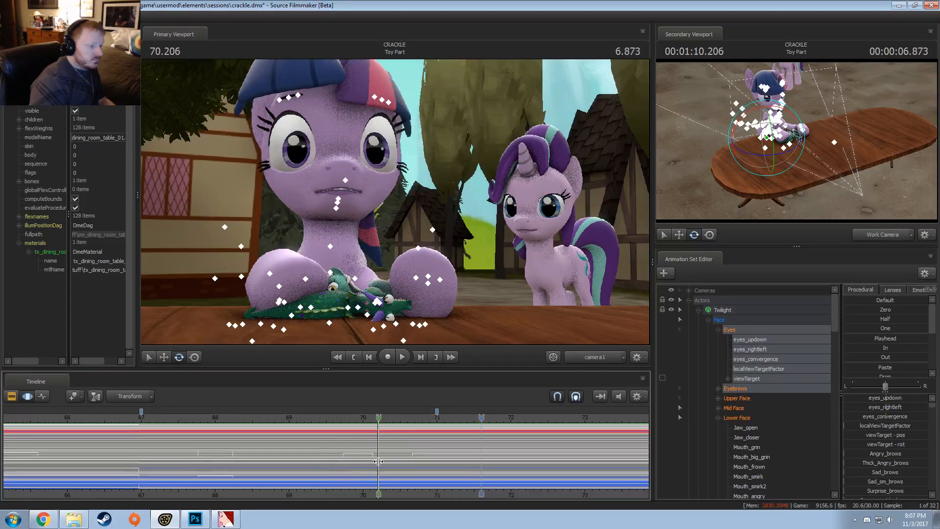
pyautogui.keyDown('shift'); pyautogui.moveTo(379, 461); pyautogui.dragTo(342, 455); pyautogui.keyUp('shift')
pyautogui.keyDown('shift'); pyautogui.scroll(1, 338, 468); pyautogui.keyUp('shift')
pyautogui.click(278, 419)
pyautogui.press('space')
pyautogui.press('space')
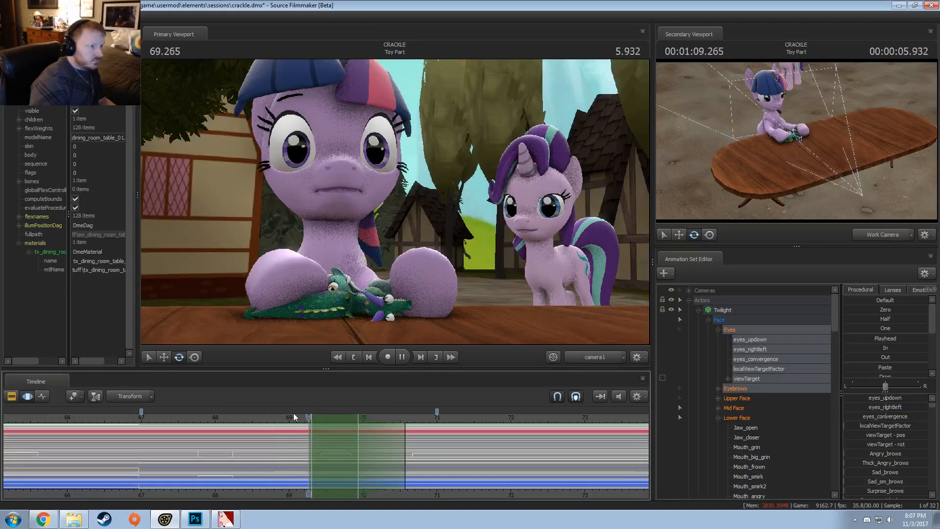
# Nudge the shifted glance slightly later on the timeline and replay the shot to check its timing
pyautogui.moveTo(344, 439); pyautogui.dragTo(355, 441)
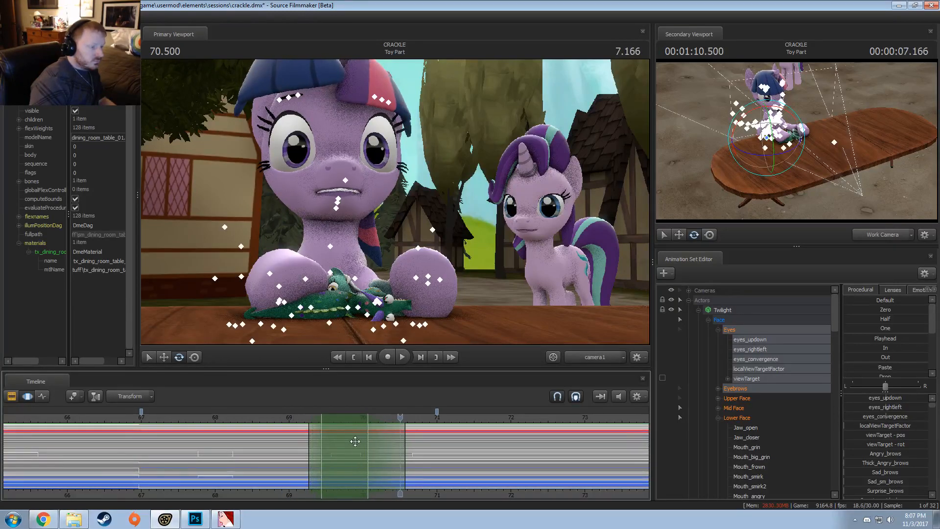
pyautogui.click(286, 418)
pyautogui.press('space')
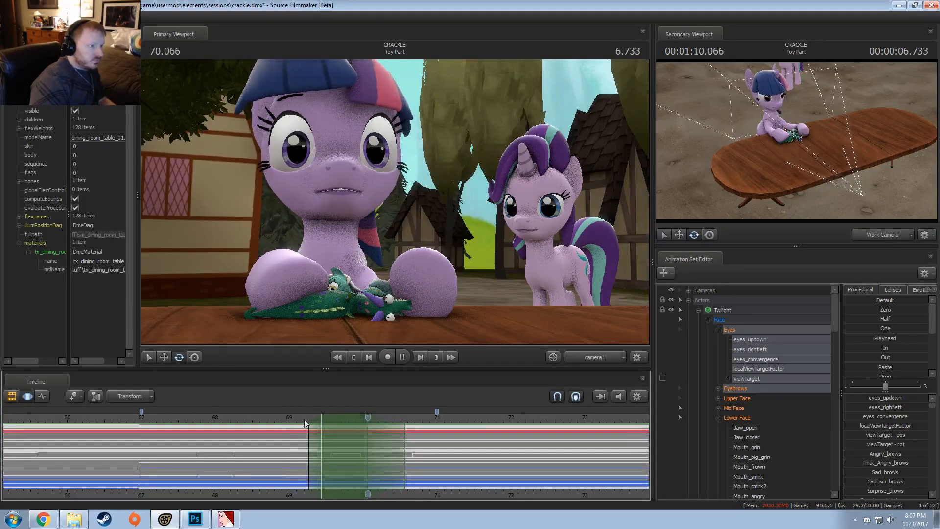
pyautogui.press('space')
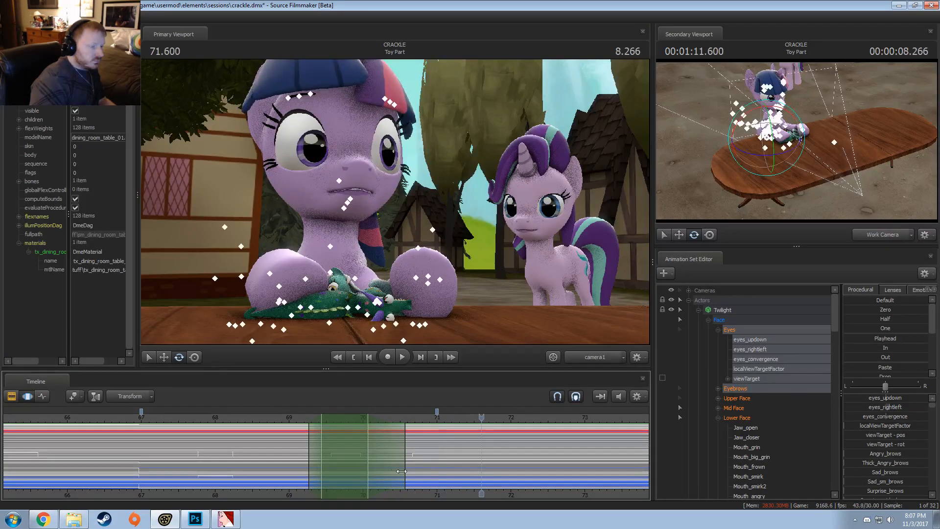
# Retime Twilight's short glance to start at about 69.5 with a longer lead-in falloff, and play the shot past 72
pyautogui.moveTo(312, 458); pyautogui.dragTo(341, 453)
pyautogui.click(257, 419)
pyautogui.press('space')
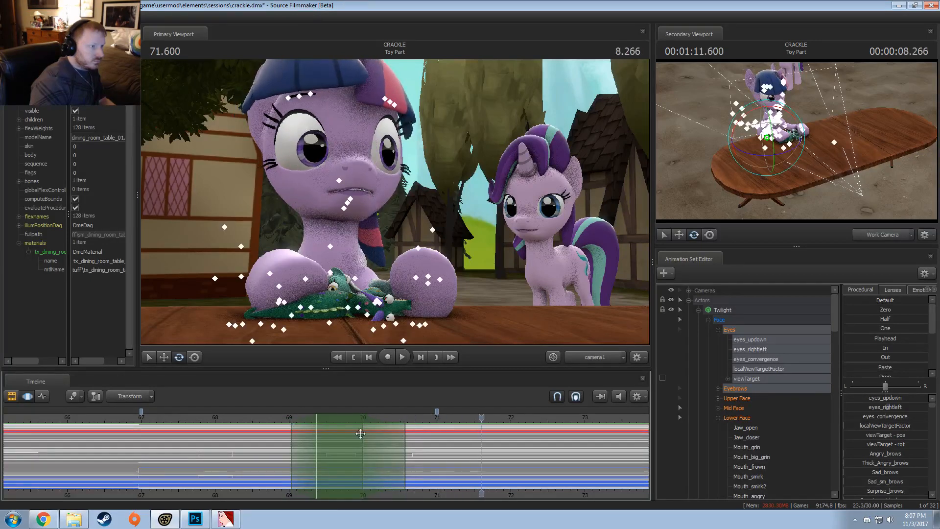
pyautogui.moveTo(426, 495); pyautogui.dragTo(322, 473, button='middle')
pyautogui.press('space')
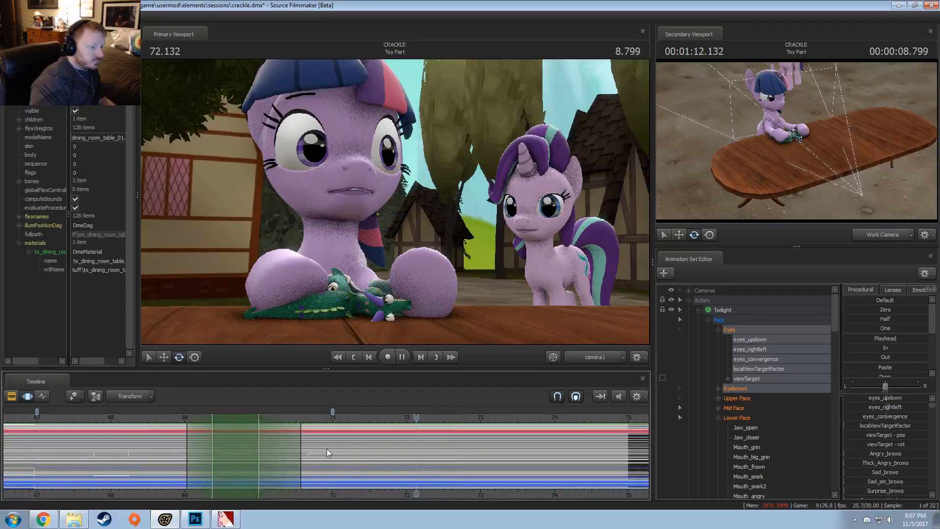
pyautogui.press('space')
# From 71.0 onward, rotate Twilight's Chest2 and LeftShoulder bones to turn her upper body toward the pony behind her
pyautogui.moveTo(321, 424); pyautogui.dragTo(357, 468, button='middle')
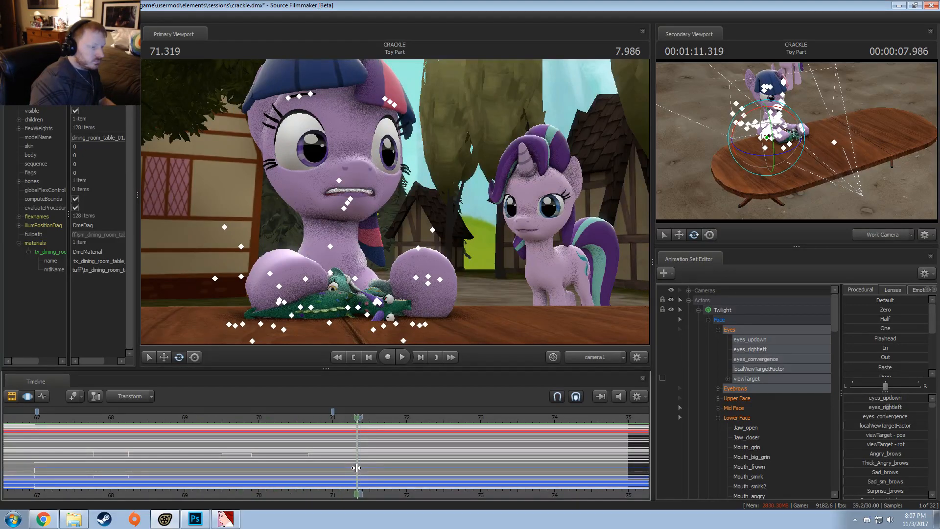
pyautogui.moveTo(323, 453)
pyautogui.mouseDown(button='middle')
pyautogui.moveTo(284, 417)
pyautogui.moveTo(310, 445)
pyautogui.mouseUp(button='middle')
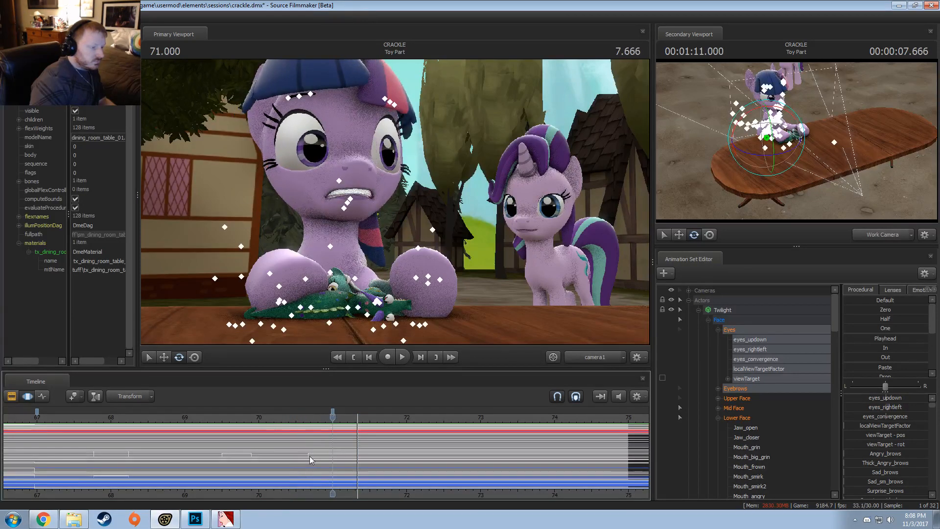
pyautogui.press('Escape')
pyautogui.press(']')
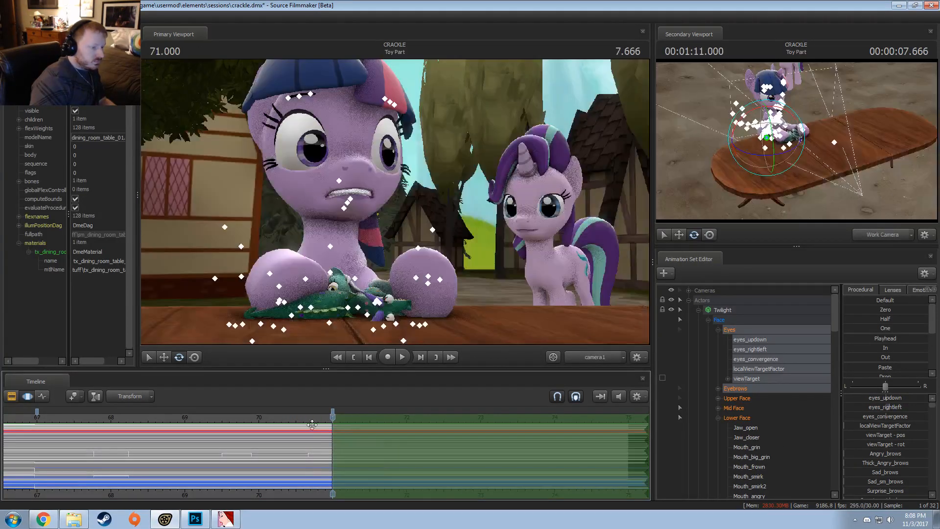
pyautogui.moveTo(312, 424); pyautogui.dragTo(367, 427, button='middle')
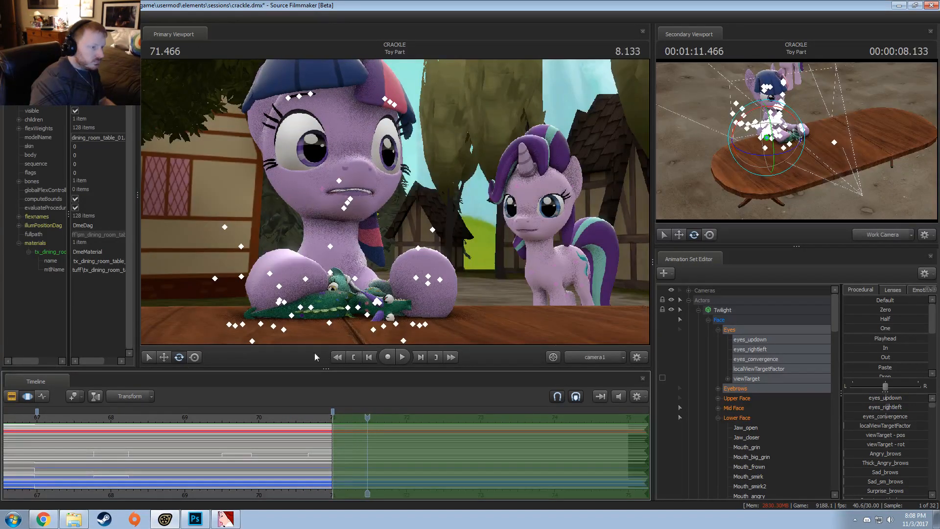
pyautogui.click(334, 275)
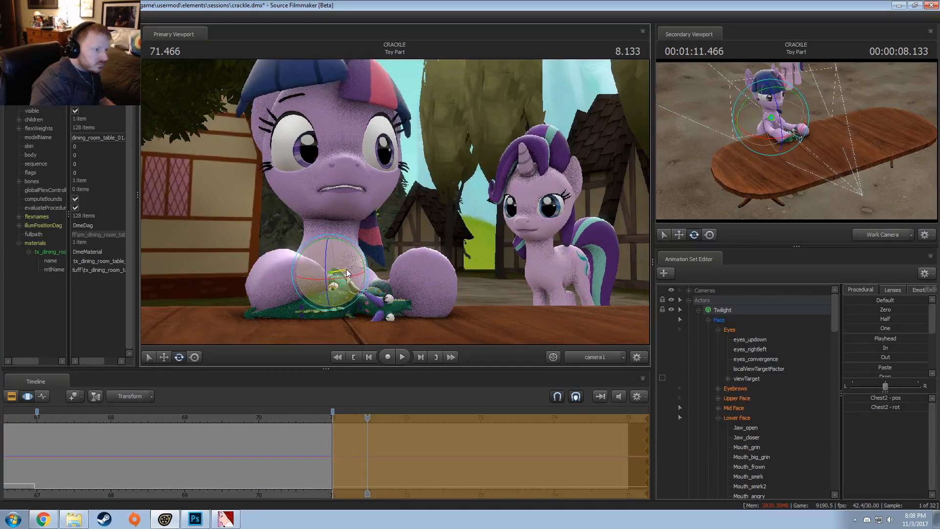
pyautogui.keyDown('ctrl'); pyautogui.click(356, 277); pyautogui.keyUp('ctrl')
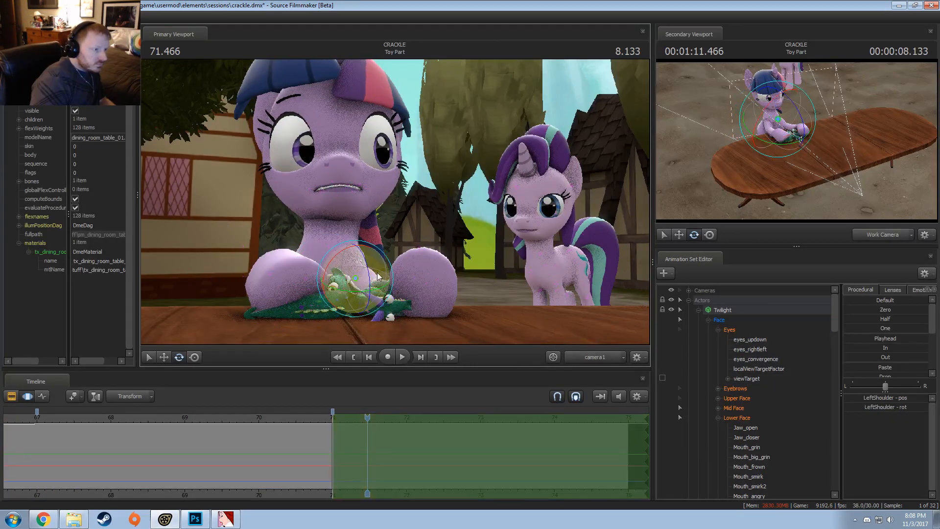
pyautogui.moveTo(361, 278)
pyautogui.mouseDown()
pyautogui.moveTo(379, 279)
pyautogui.moveTo(342, 261)
pyautogui.moveTo(359, 269)
pyautogui.mouseUp()
pyautogui.keyDown('ctrl'); pyautogui.click(331, 273); pyautogui.keyUp('ctrl')
pyautogui.keyDown('ctrl'); pyautogui.click(355, 278); pyautogui.keyUp('ctrl')
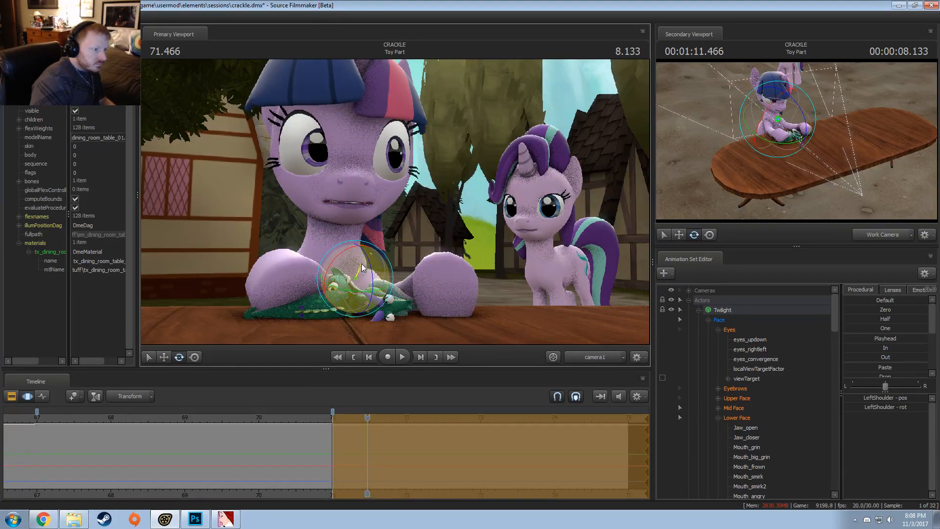
# Rotate Twilight's LeftForearm and LeftHand bones from 71.0 onward to bring her left hoof back beside the toys
pyautogui.scroll(-15, 780, 439)
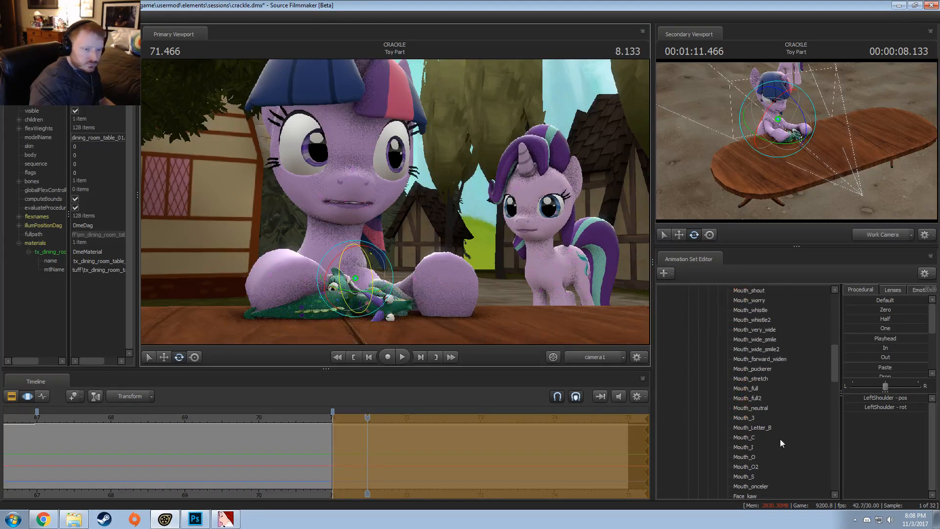
pyautogui.click(758, 427)
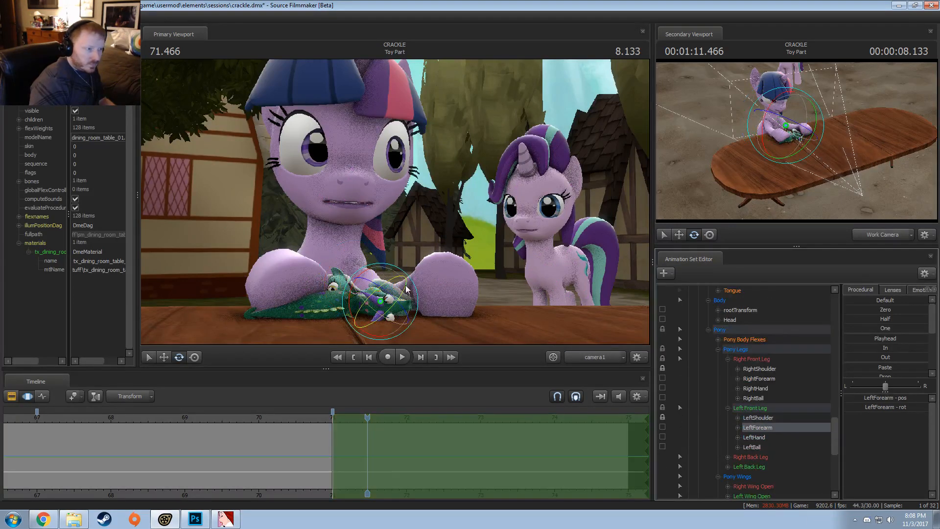
pyautogui.moveTo(377, 269); pyautogui.dragTo(372, 272)
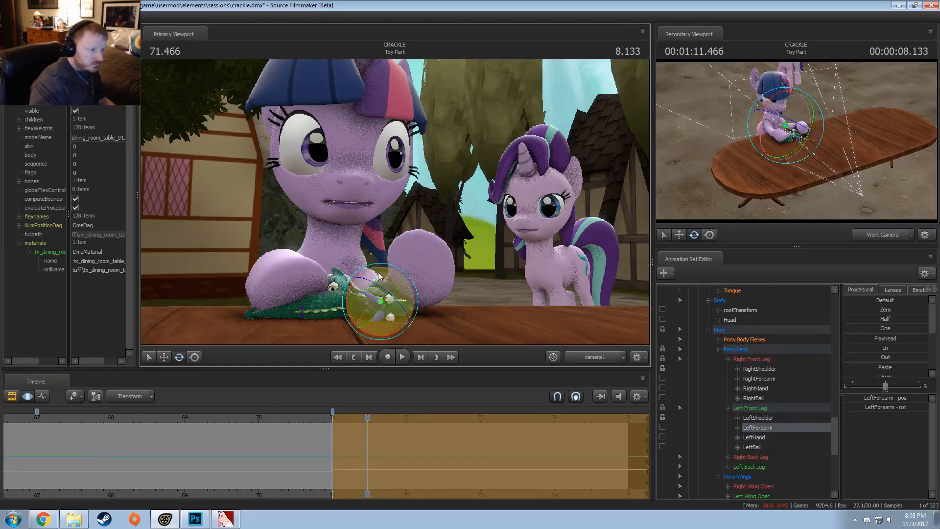
pyautogui.click(427, 271)
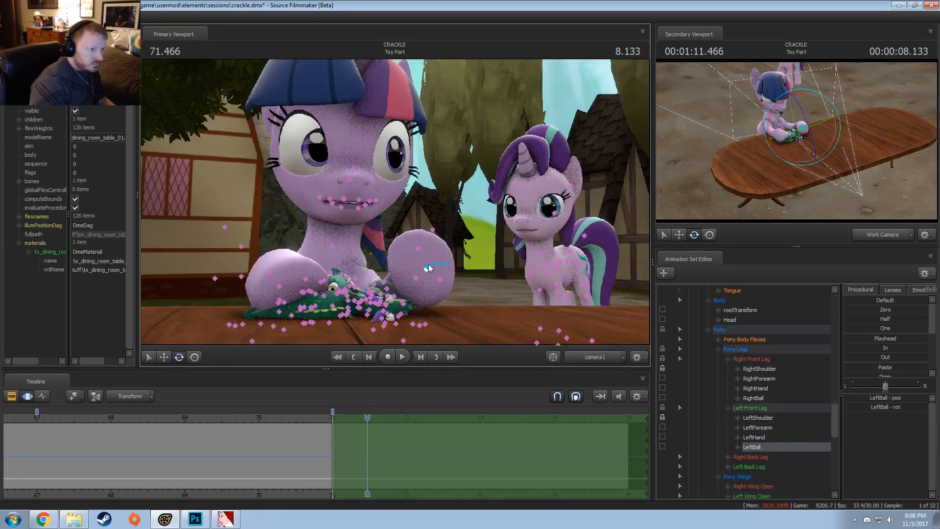
pyautogui.click(440, 260)
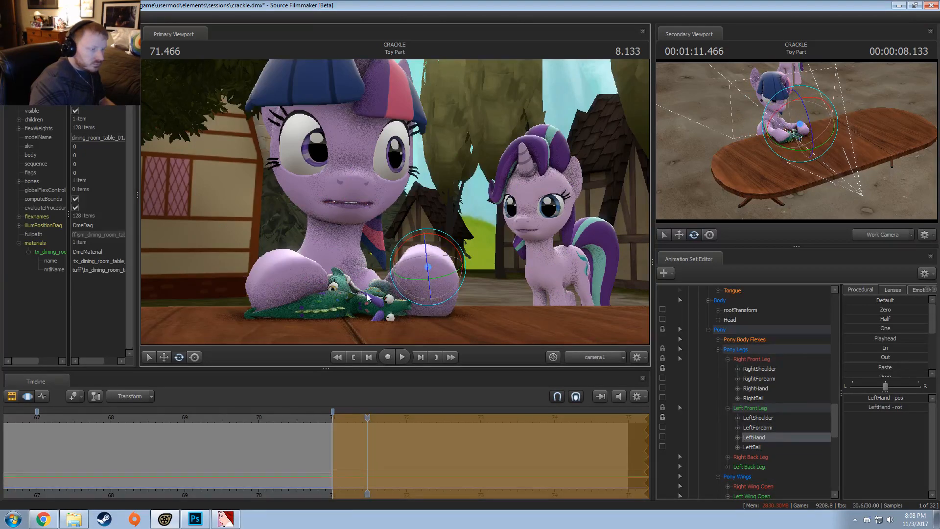
# From 71.0 onward, rotate Twilight's Neck and Head bones to turn her face toward the pony behind her, and replay the move
pyautogui.click(344, 246)
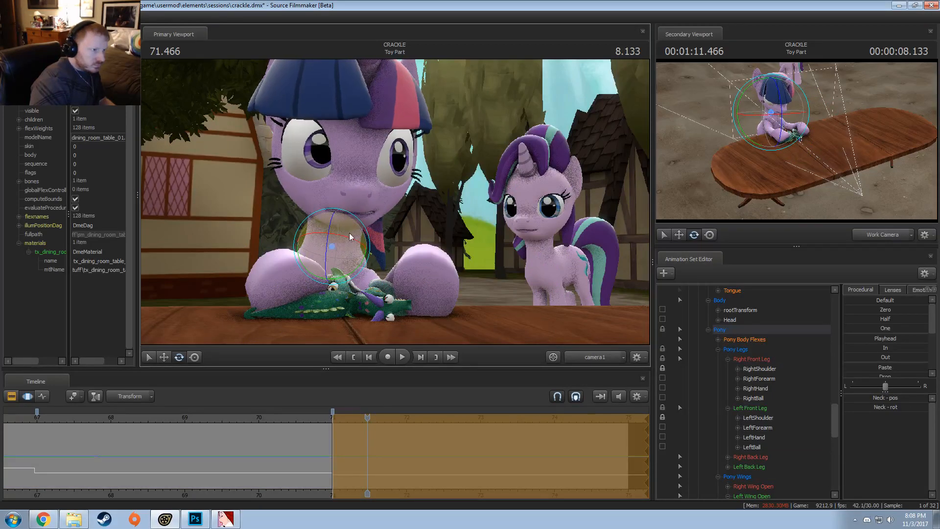
pyautogui.click(352, 187)
pyautogui.click(351, 210)
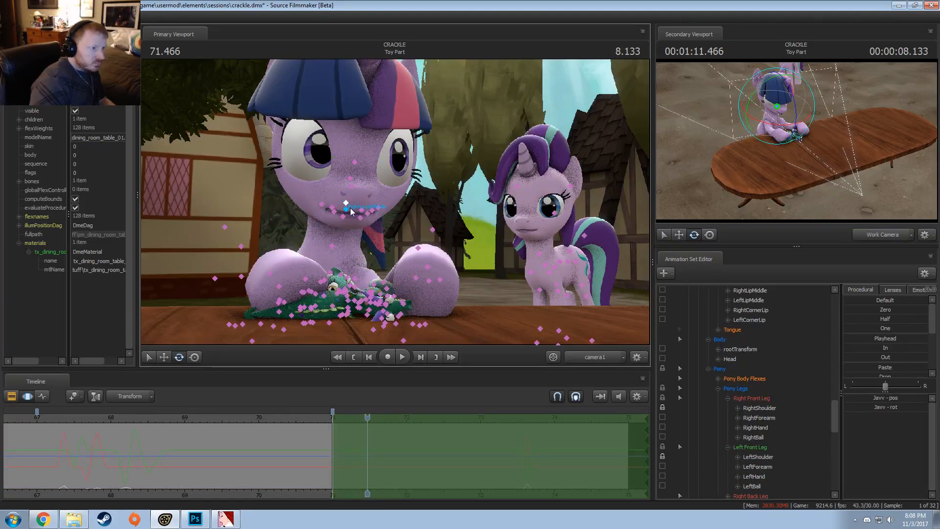
pyautogui.keyDown('ctrl'); pyautogui.click(343, 216); pyautogui.keyUp('ctrl')
pyautogui.moveTo(346, 169)
pyautogui.keyDown('ctrl'); pyautogui.mouseDown()
pyautogui.moveTo(398, 225)
pyautogui.moveTo(362, 182)
pyautogui.mouseUp(); pyautogui.keyUp('ctrl')
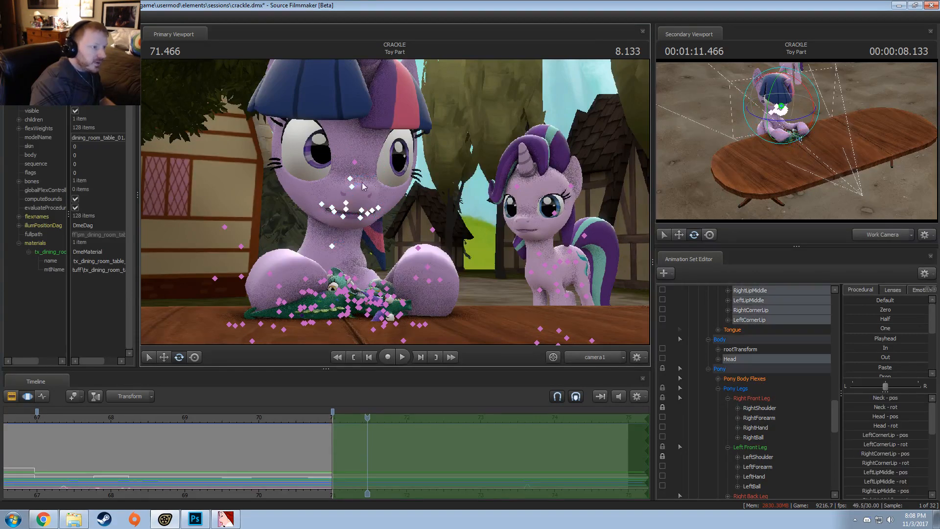
pyautogui.click(345, 201)
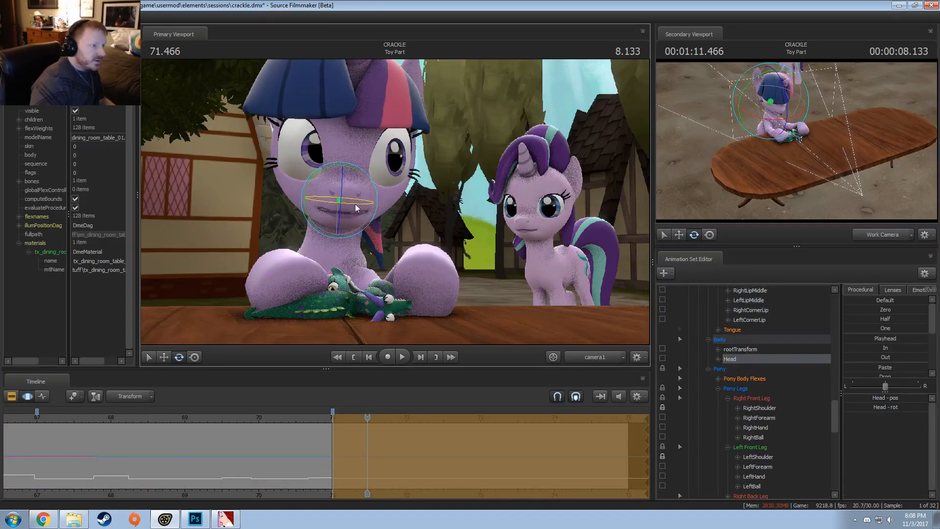
pyautogui.moveTo(357, 207); pyautogui.dragTo(298, 263)
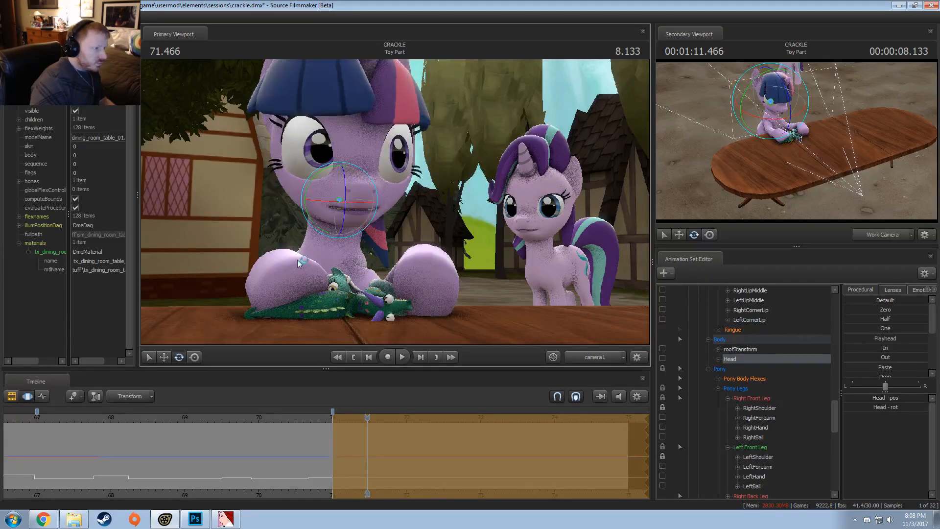
pyautogui.click(270, 421)
pyautogui.press('space')
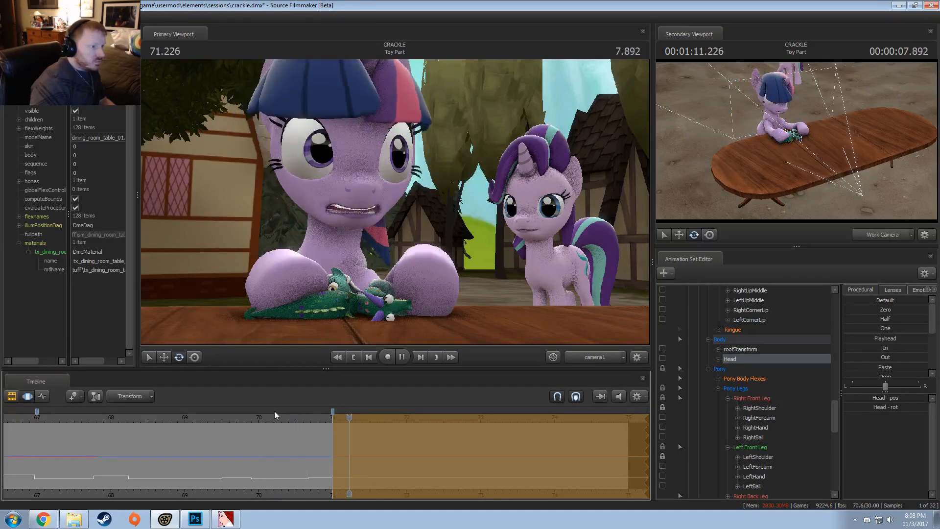
pyautogui.press('space')
# Rotate Twilight's RightShoulder and RightBall bones from 71.0 onward to adjust her right foreleg, and replay the movement
pyautogui.press('ctrl')
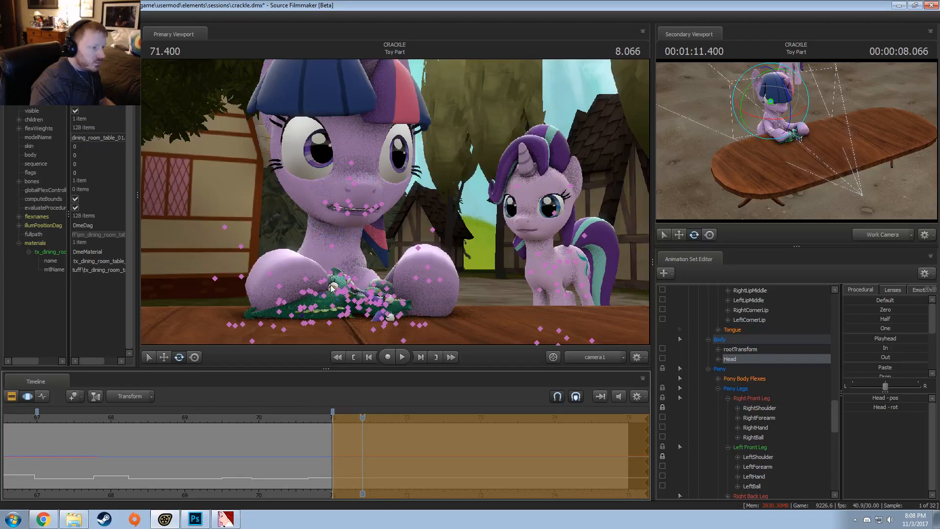
pyautogui.keyDown('ctrl'); pyautogui.click(305, 281); pyautogui.keyUp('ctrl')
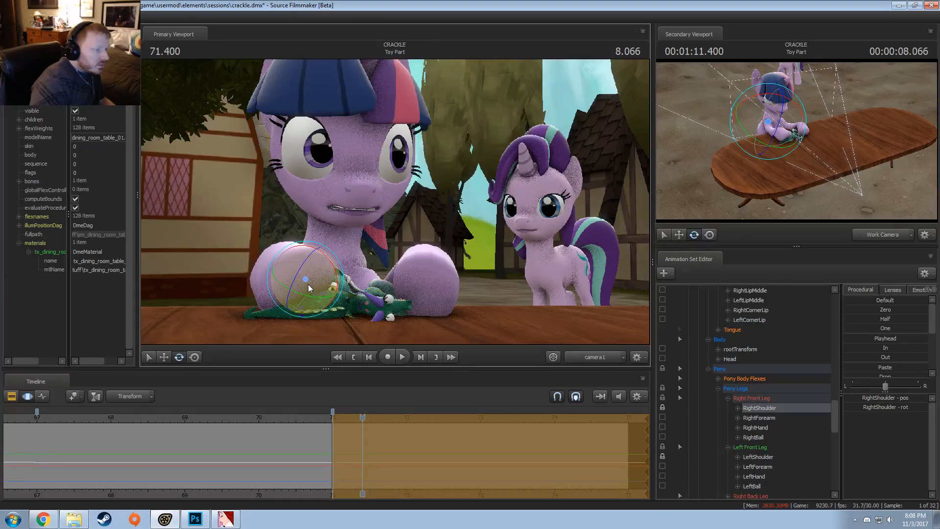
pyautogui.keyDown('ctrl'); pyautogui.click(285, 278); pyautogui.keyUp('ctrl')
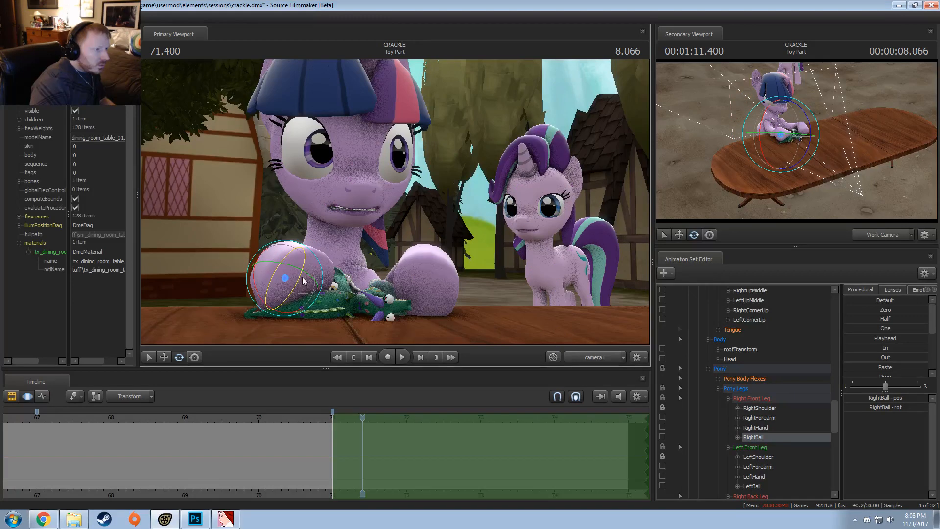
pyautogui.click(302, 427)
pyautogui.press('space')
pyautogui.press('space')
pyautogui.press('ctrl')
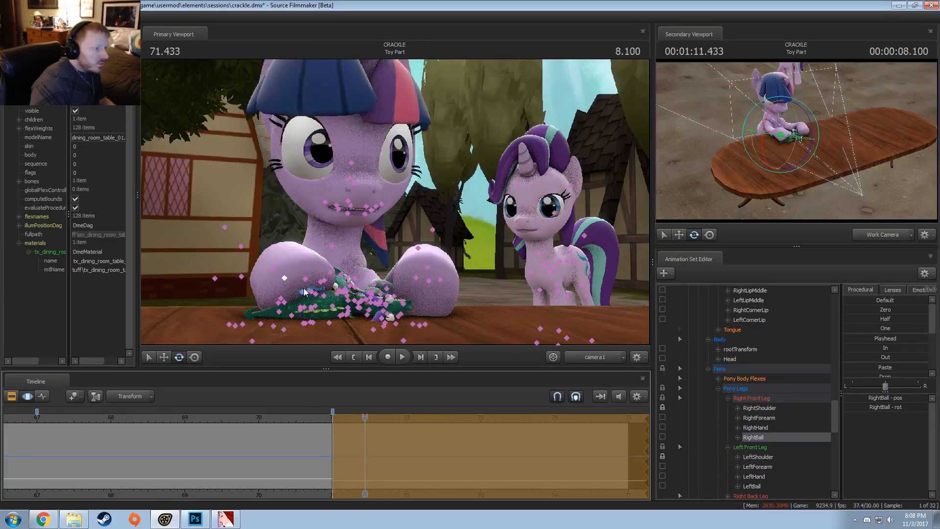
# Rotate Twilight's RightShoulder bone again from 71.0 onward to settle her right foreleg beside the toys, and play the shot
pyautogui.keyDown('ctrl'); pyautogui.click(303, 281); pyautogui.keyUp('ctrl')
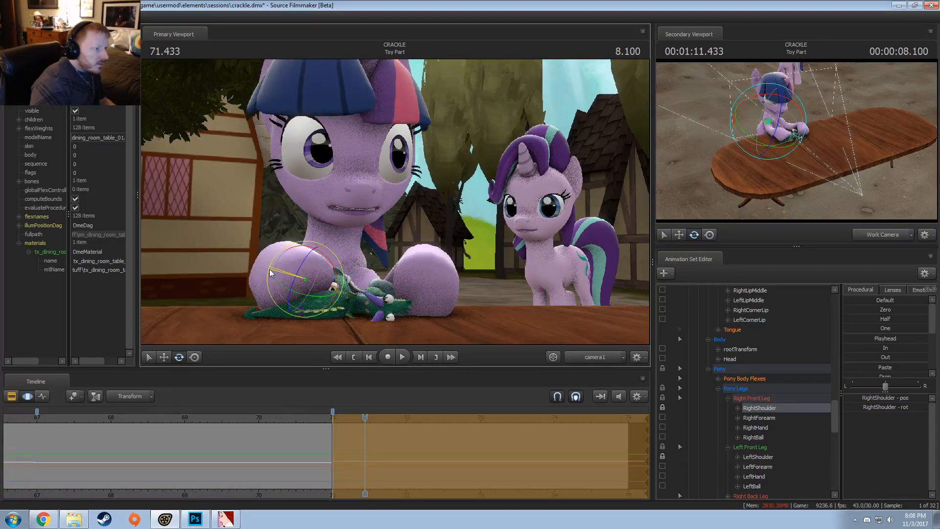
pyautogui.moveTo(270, 272); pyautogui.dragTo(284, 302)
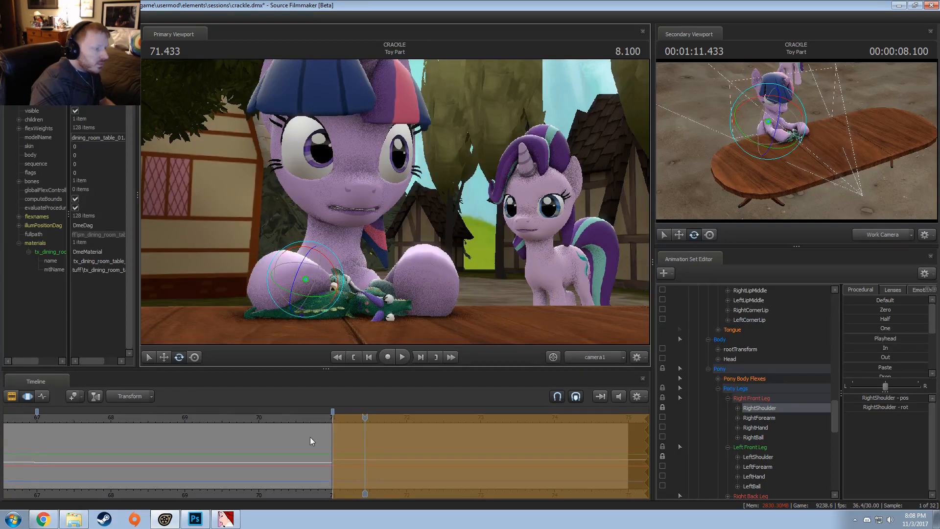
pyautogui.click(316, 418)
pyautogui.press('space')
pyautogui.press('space')
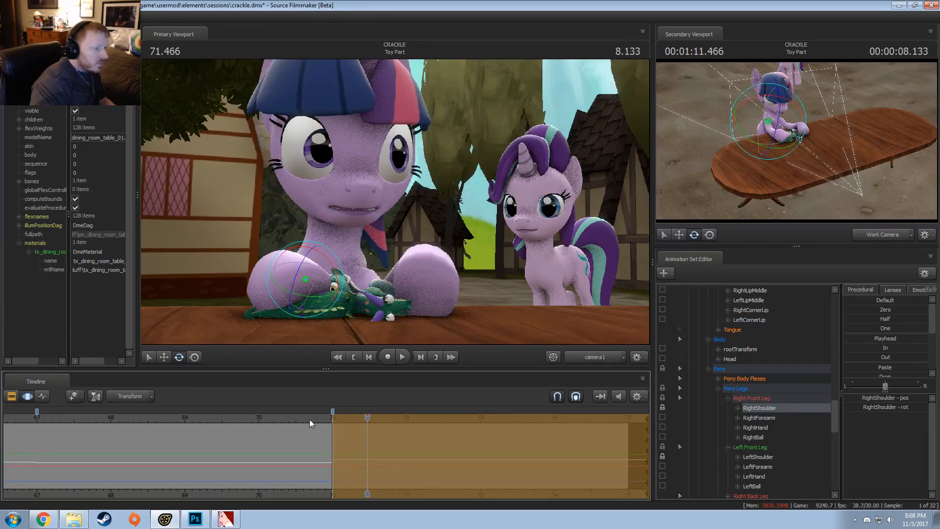
pyautogui.press('space')
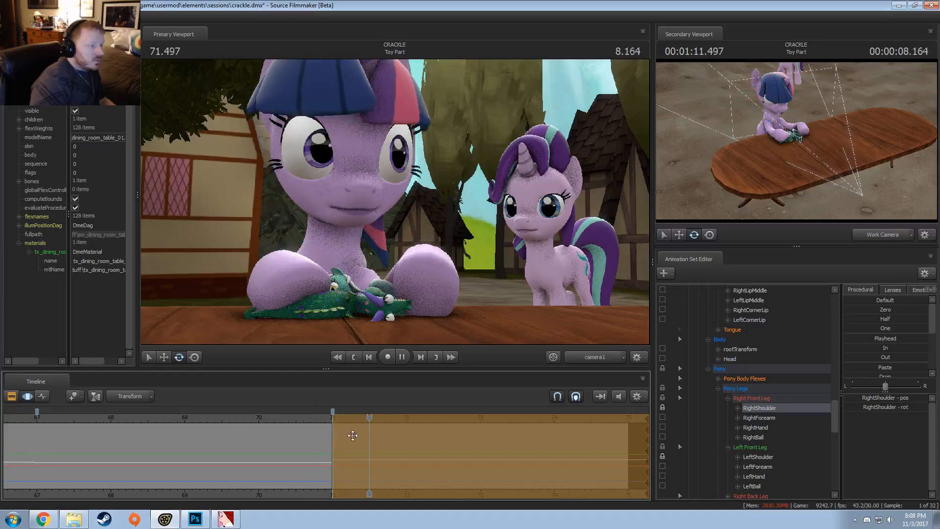
# Play the shot past 72 and shift the start of the time selection to about 72.35
pyautogui.moveTo(310, 495); pyautogui.dragTo(234, 484, button='middle')
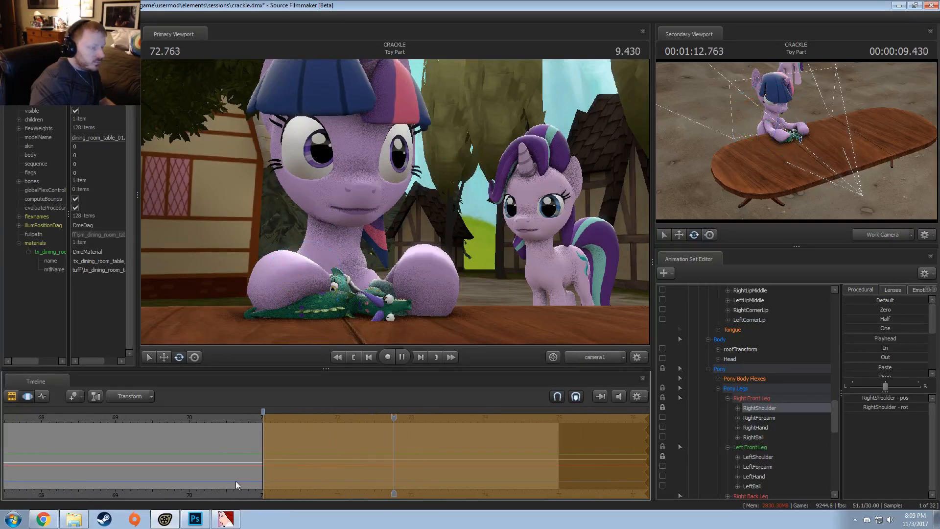
pyautogui.click(307, 449)
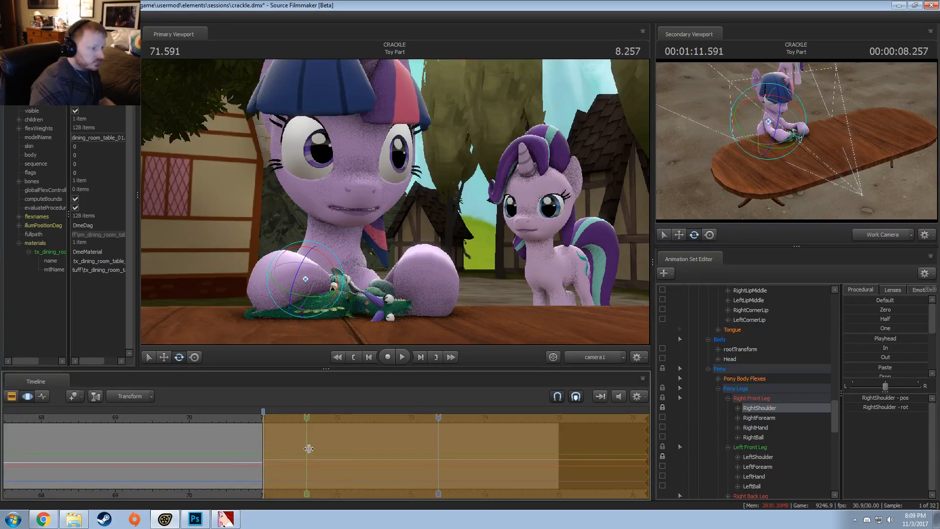
pyautogui.moveTo(309, 449); pyautogui.dragTo(811, 419)
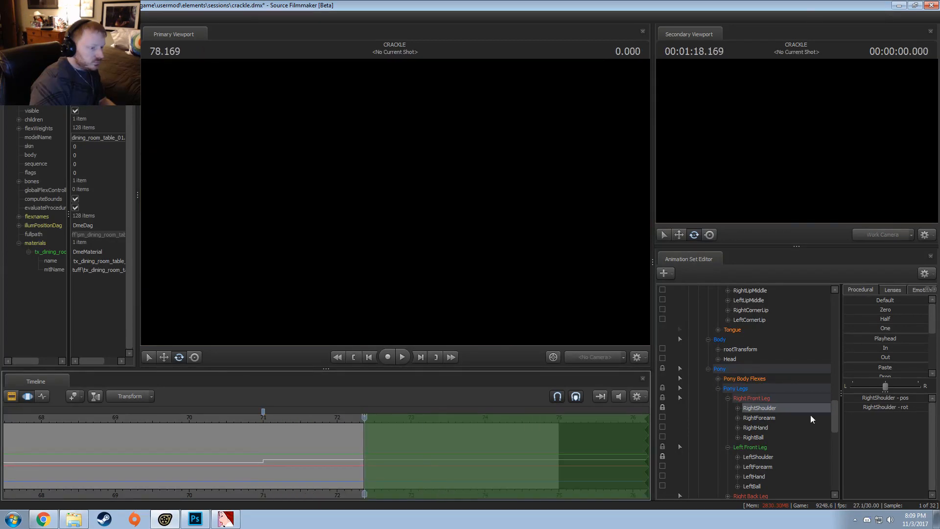
pyautogui.click(348, 428)
pyautogui.press('space')
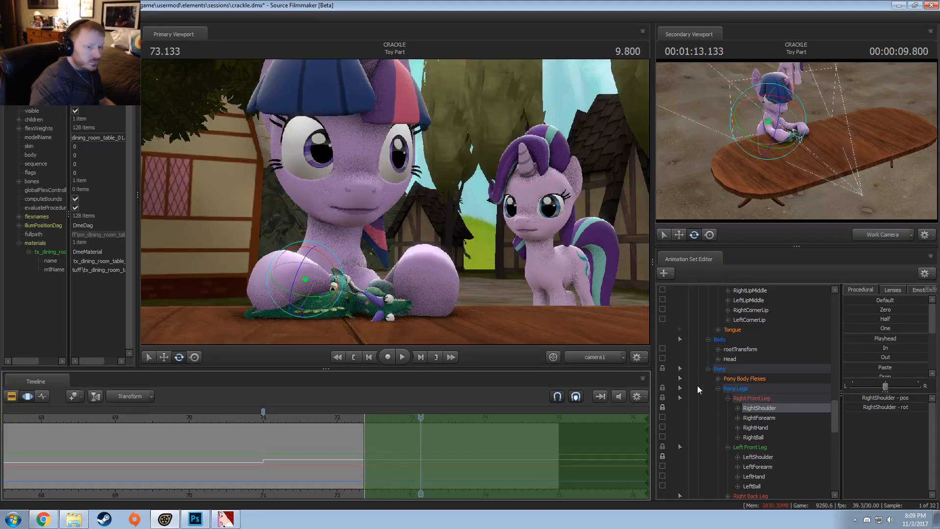
# Blend Twilight's eyes, eyebrows, Head and Neck from about 72.35 onward to their pose at 70.066 using the Playhead preset
pyautogui.scroll(-2, 323, 411)
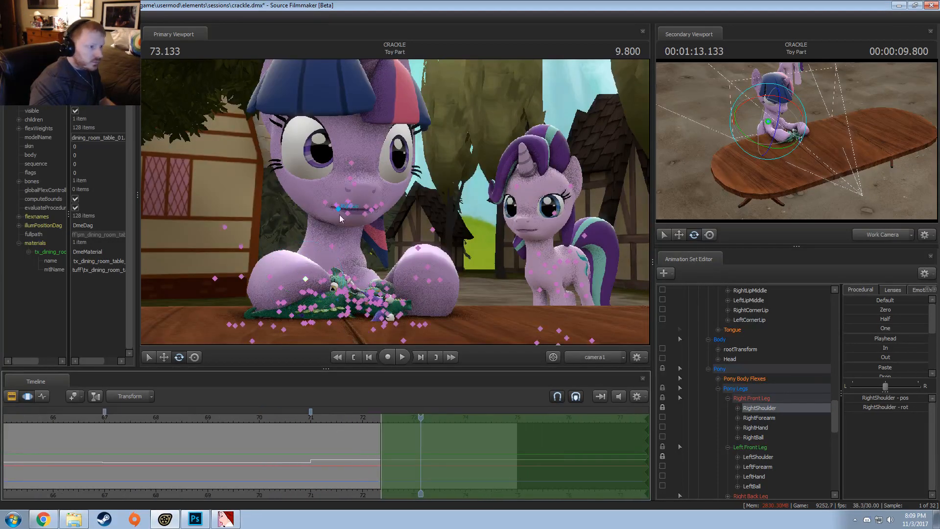
pyautogui.scroll(-2, 728, 408)
pyautogui.scroll(15, 735, 405)
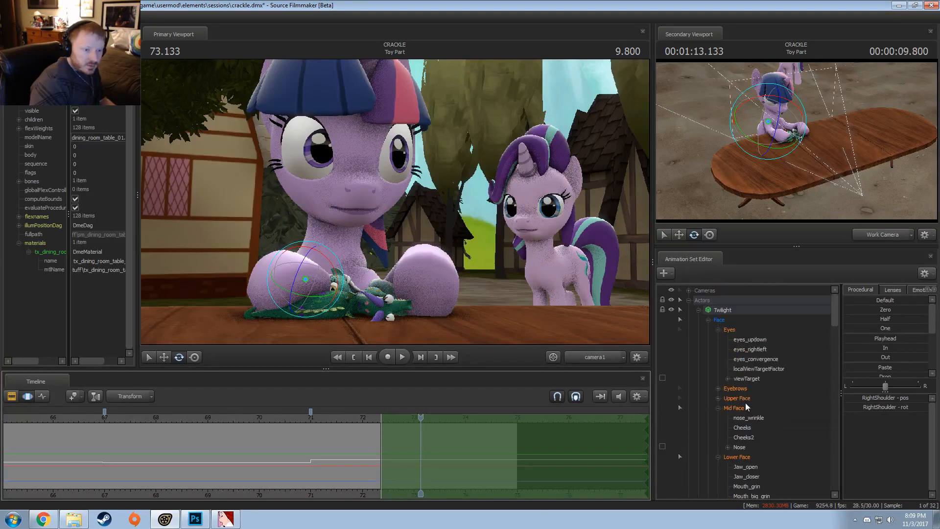
pyautogui.click(734, 330)
pyautogui.scroll(-10, 740, 392)
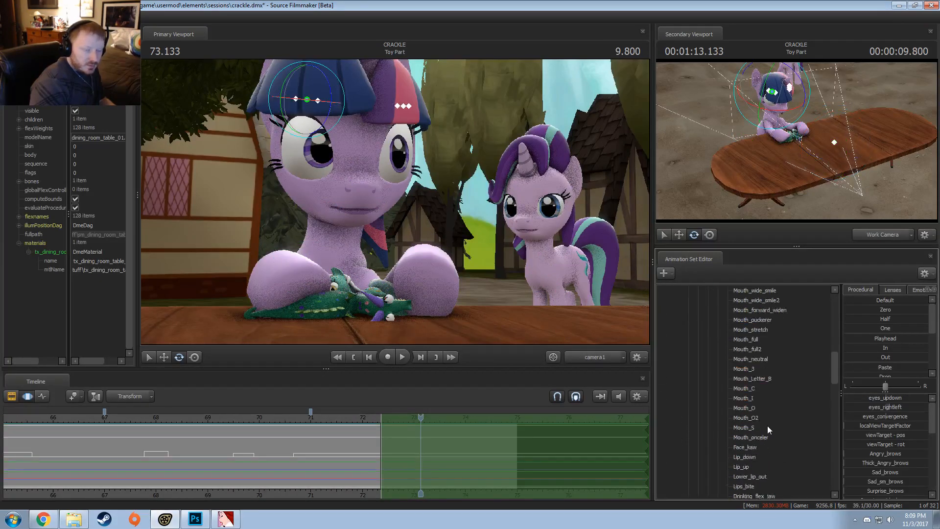
pyautogui.click(740, 330)
pyautogui.scroll(-9, 775, 433)
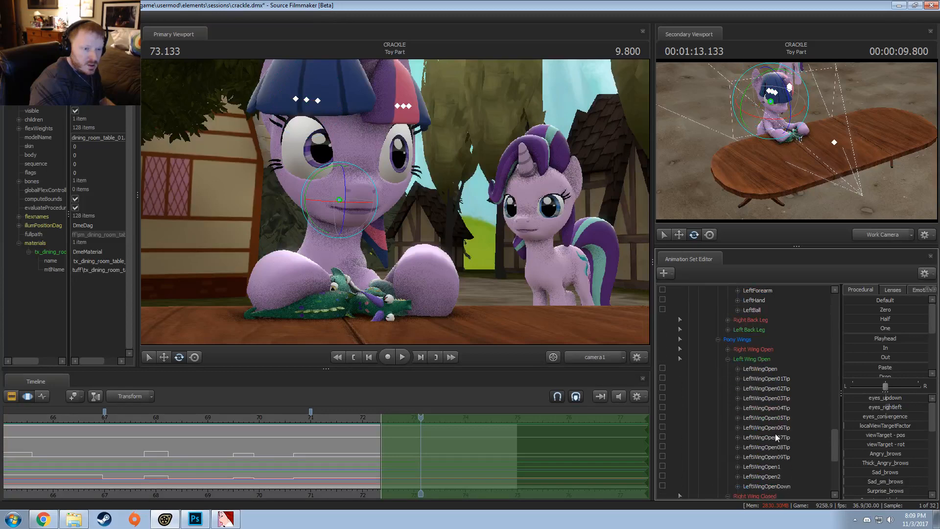
pyautogui.click(744, 408)
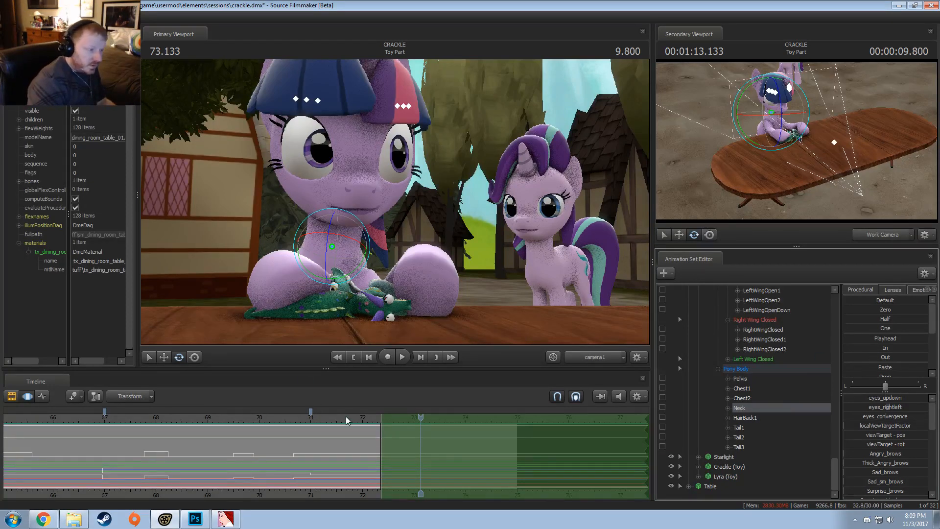
pyautogui.moveTo(345, 417); pyautogui.dragTo(262, 424)
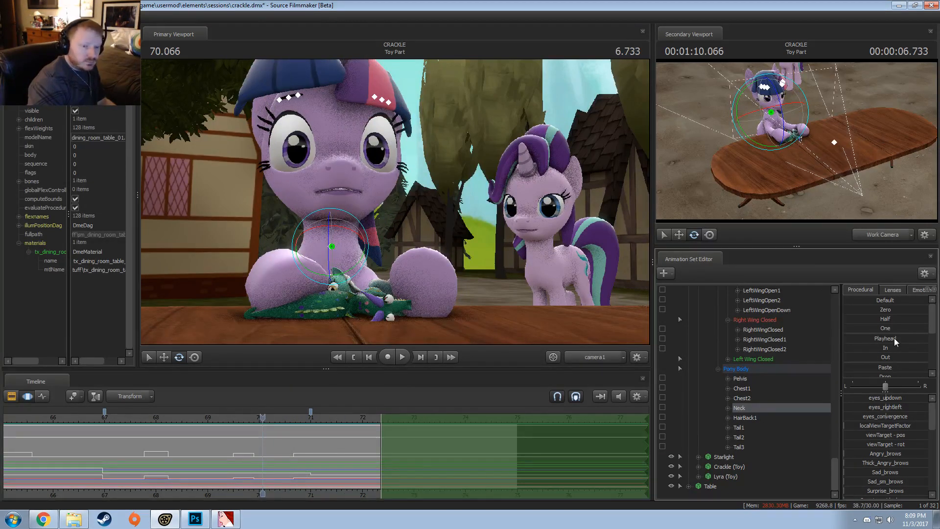
pyautogui.press('space')
pyautogui.press('space')
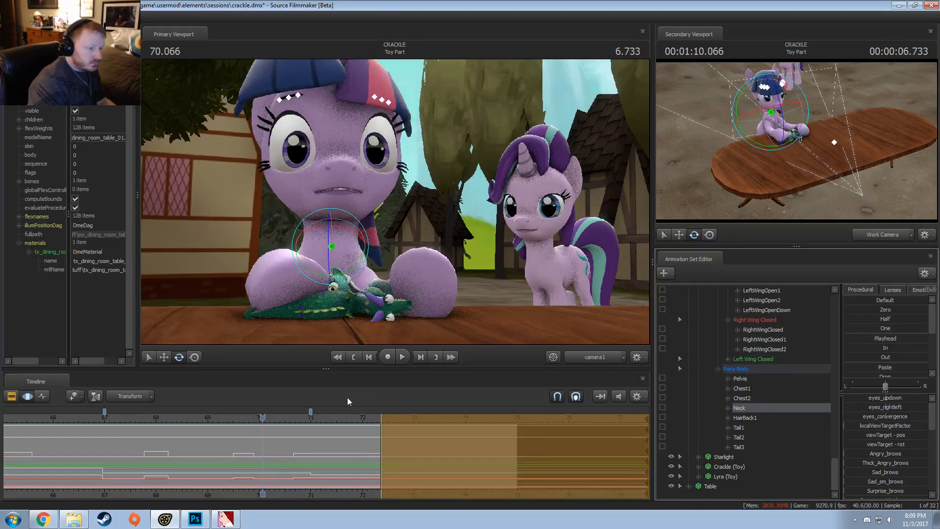
pyautogui.press('space')
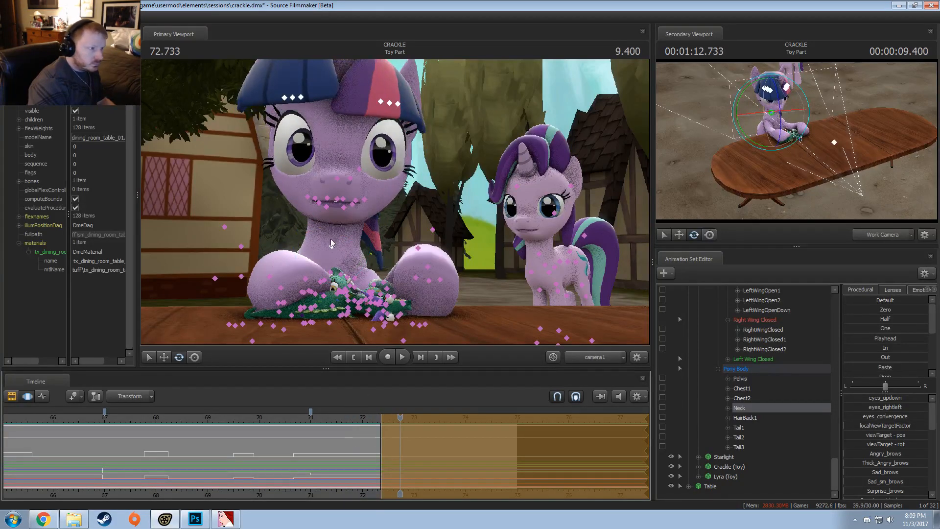
# Rotate Twilight's Head bone from about 72.35 onward to refine the angle of her face
pyautogui.click(337, 215)
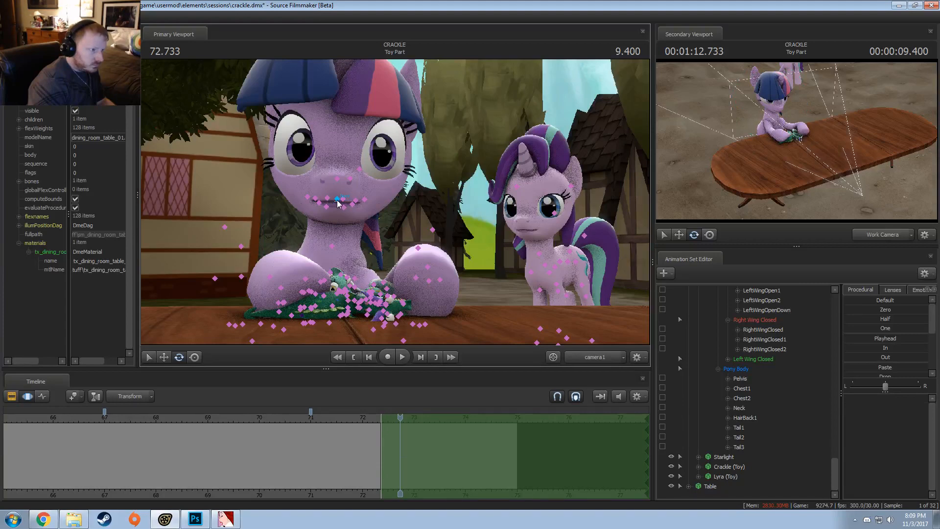
pyautogui.click(336, 209)
pyautogui.moveTo(338, 206); pyautogui.dragTo(350, 187)
# Shift Twilight's gaze slightly sideways with eyes_rightleft from about 72.35 onward, and play the shot to check it
pyautogui.scroll(10, 773, 373)
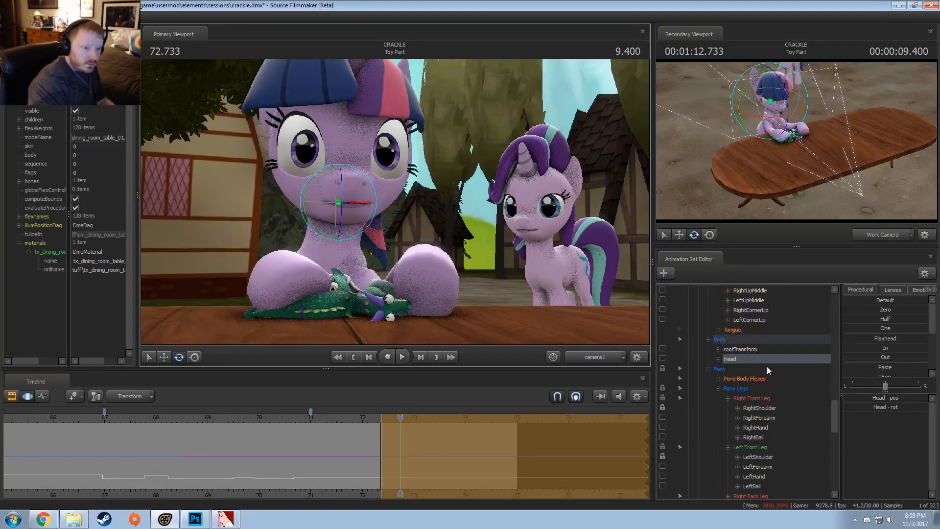
pyautogui.scroll(10, 739, 351)
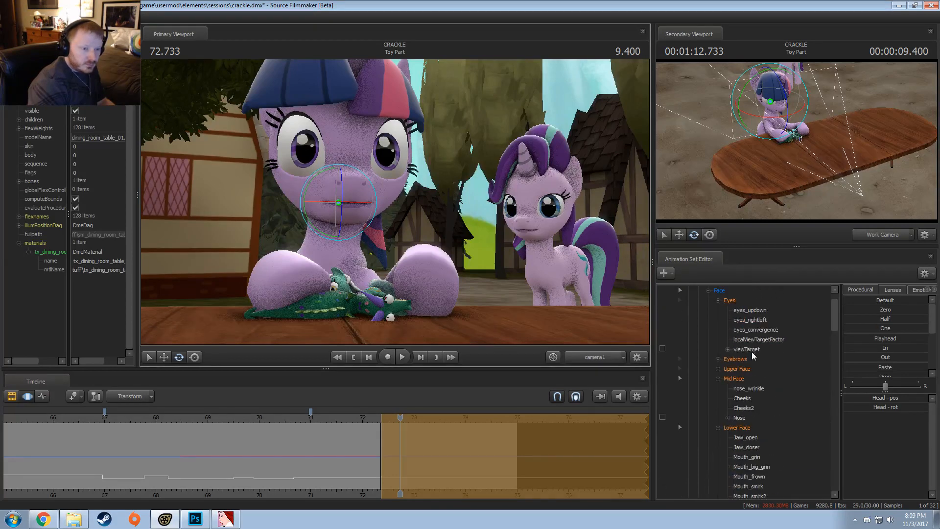
pyautogui.click(735, 302)
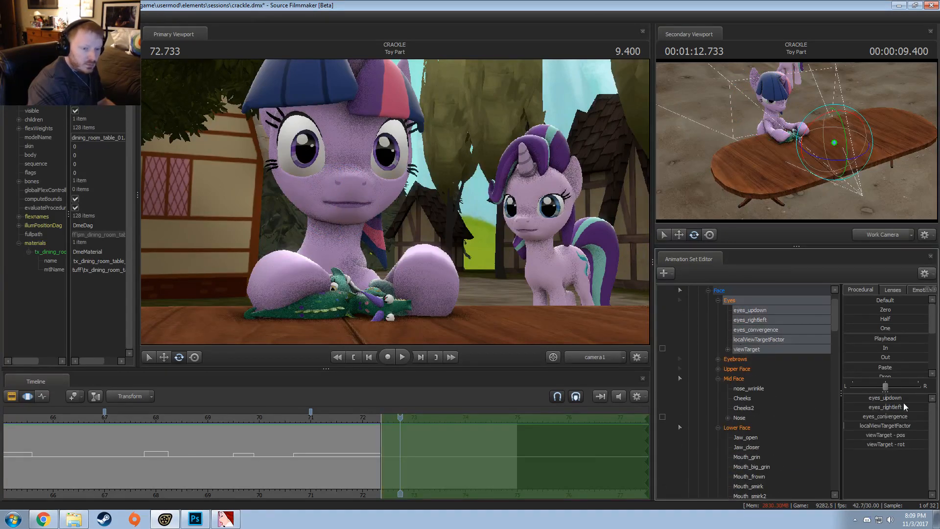
pyautogui.moveTo(886, 407); pyautogui.dragTo(886, 407)
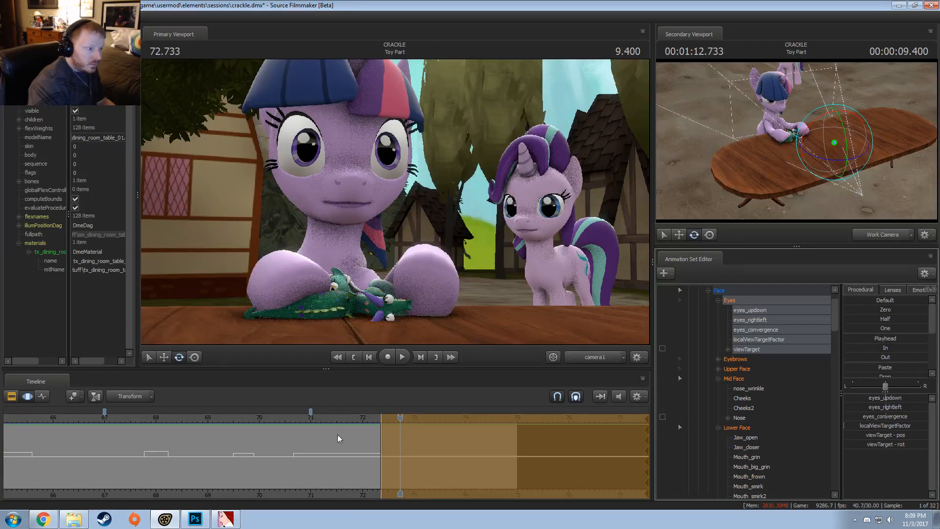
pyautogui.click(315, 422)
pyautogui.press('space')
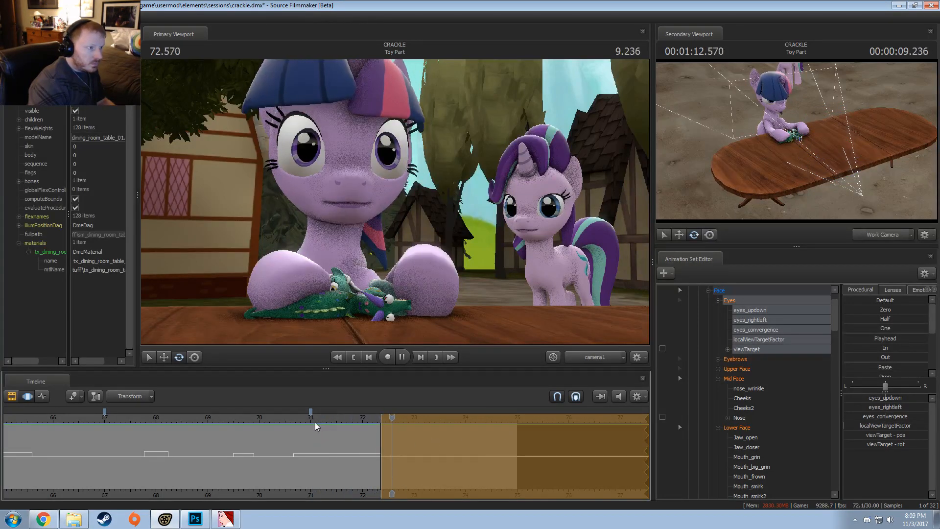
pyautogui.press('space')
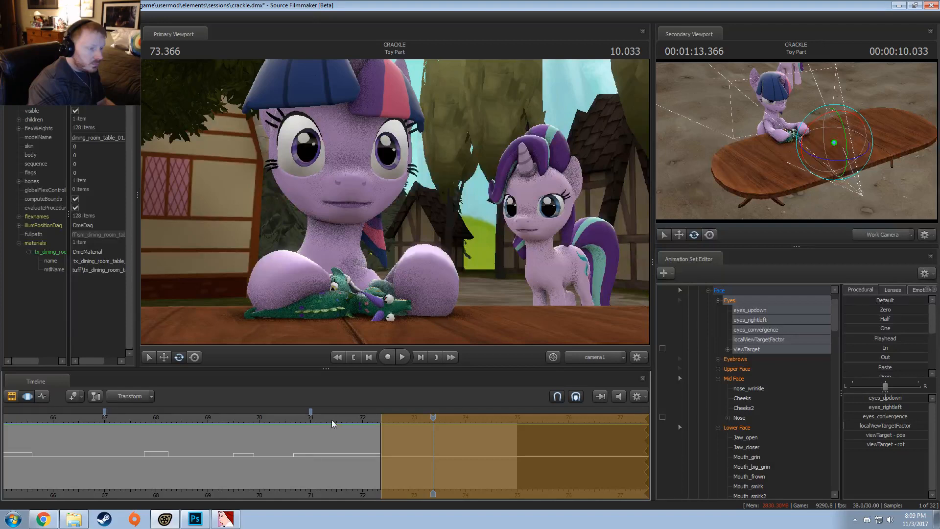
# Rotate Twilight's Head bone from about 72.35 onward so her face tilts down toward the toys
pyautogui.moveTo(351, 420); pyautogui.dragTo(395, 453)
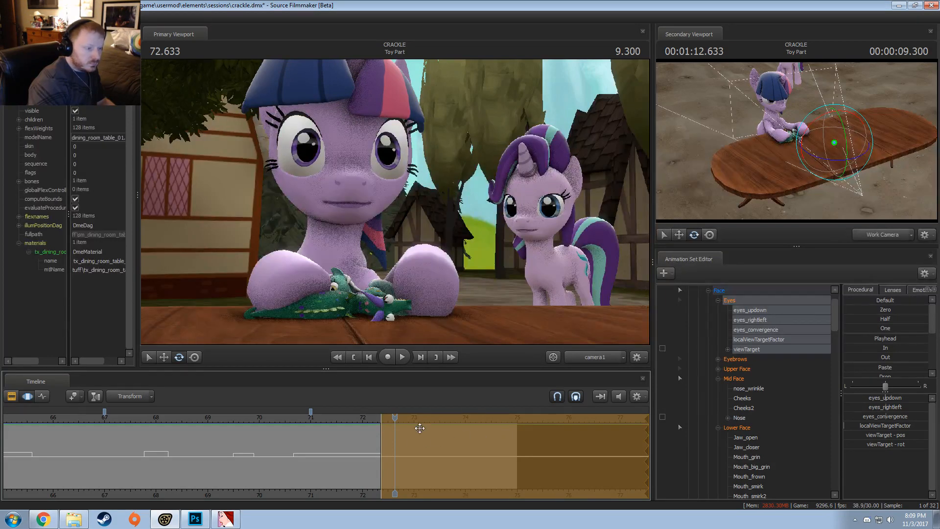
pyautogui.click(331, 247)
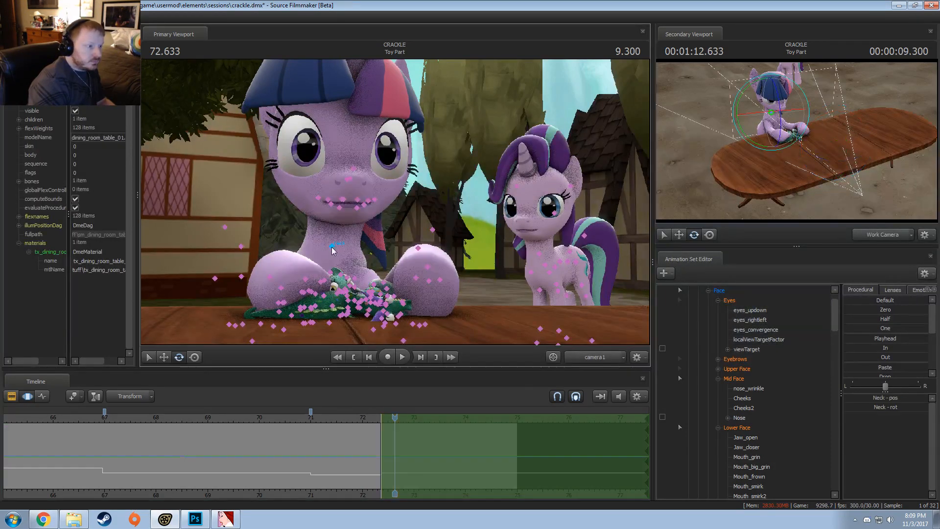
pyautogui.click(335, 205)
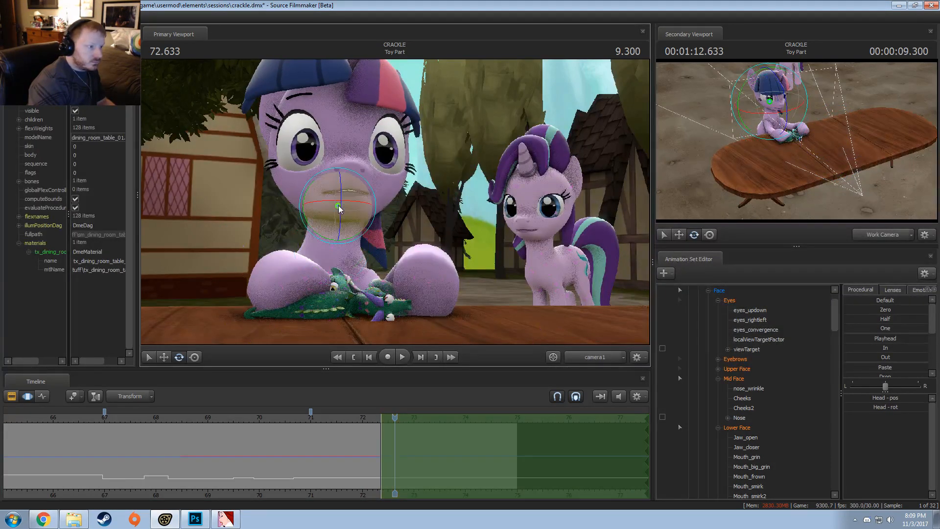
pyautogui.moveTo(340, 209); pyautogui.dragTo(342, 191)
pyautogui.scroll(-1, 811, 453)
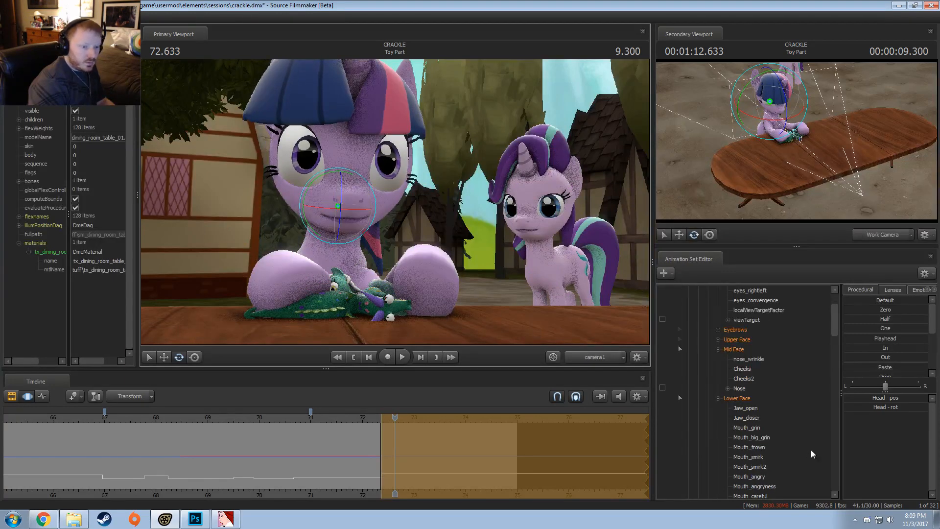
# Lower Twilight's gaze with eyes_updown and adjust eyes_convergence from about 72.35 onward, and play the shot to check it
pyautogui.scroll(2, 809, 443)
pyautogui.click(749, 339)
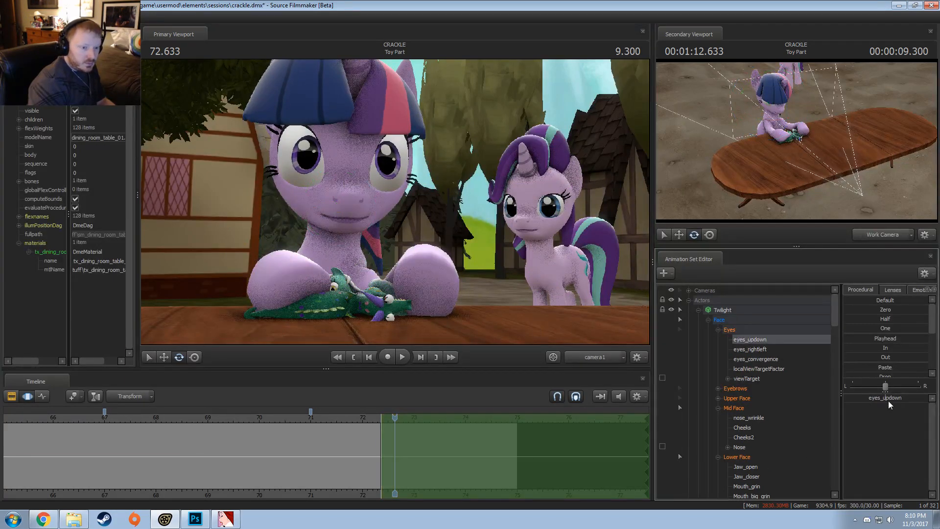
pyautogui.moveTo(889, 402); pyautogui.dragTo(898, 401)
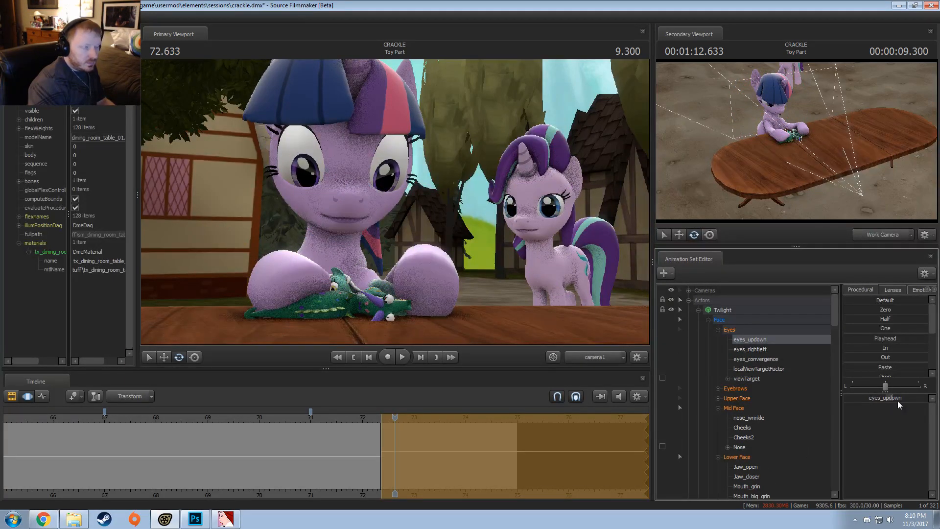
pyautogui.click(750, 349)
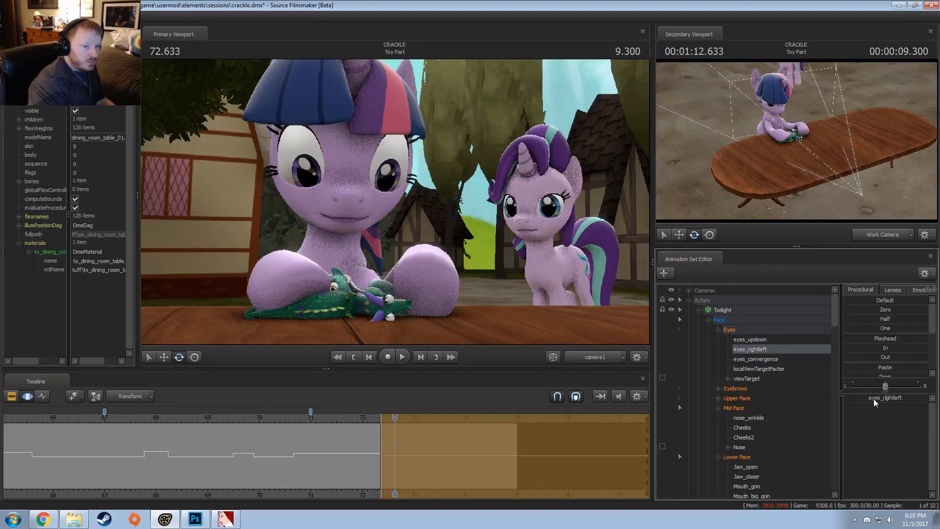
pyautogui.click(756, 359)
pyautogui.moveTo(863, 400); pyautogui.dragTo(877, 399)
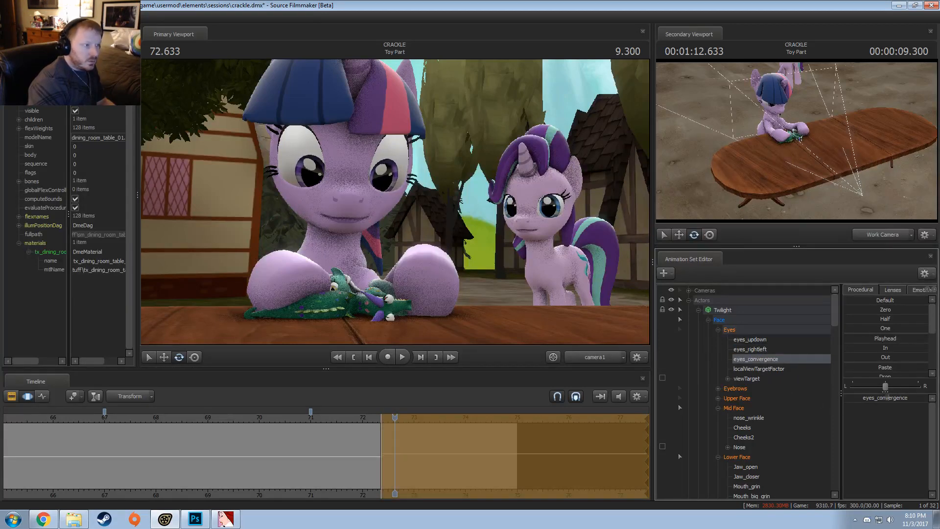
pyautogui.click(303, 414)
pyautogui.press('space')
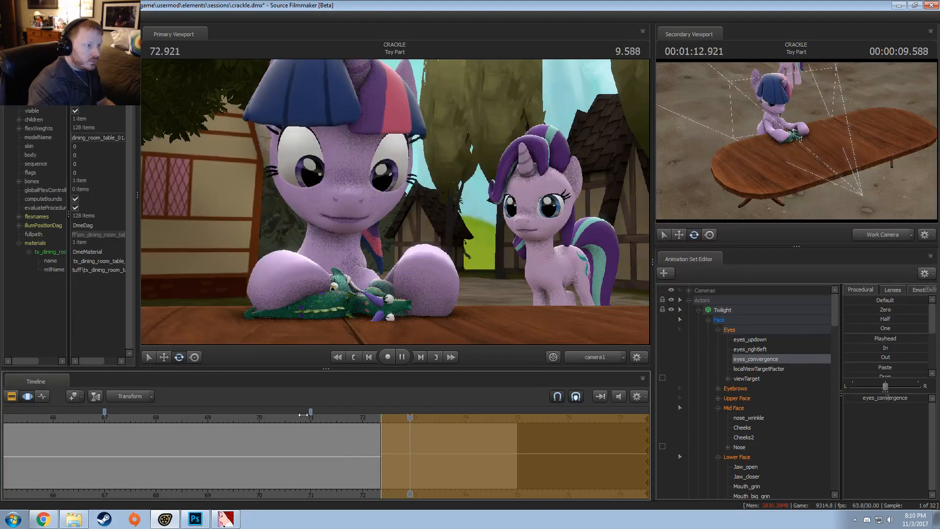
pyautogui.press('space')
# Blend all of Twilight's controls except Mid Face and Lower Face from about 73.4 onward to their pose at 67.433 using the Playhead preset
pyautogui.keyDown('shift'); pyautogui.moveTo(441, 443); pyautogui.dragTo(691, 425); pyautogui.keyUp('shift')
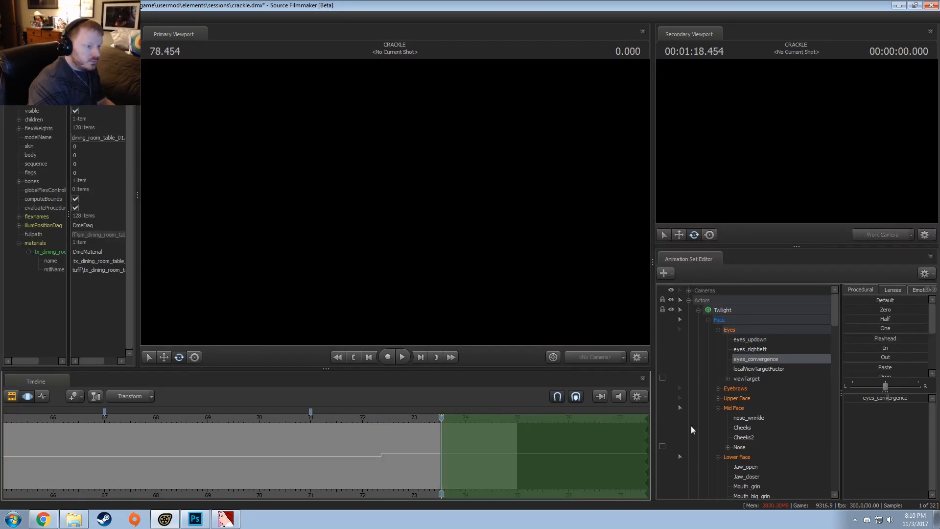
pyautogui.moveTo(395, 420); pyautogui.dragTo(234, 418)
pyautogui.scroll(-3, 303, 435)
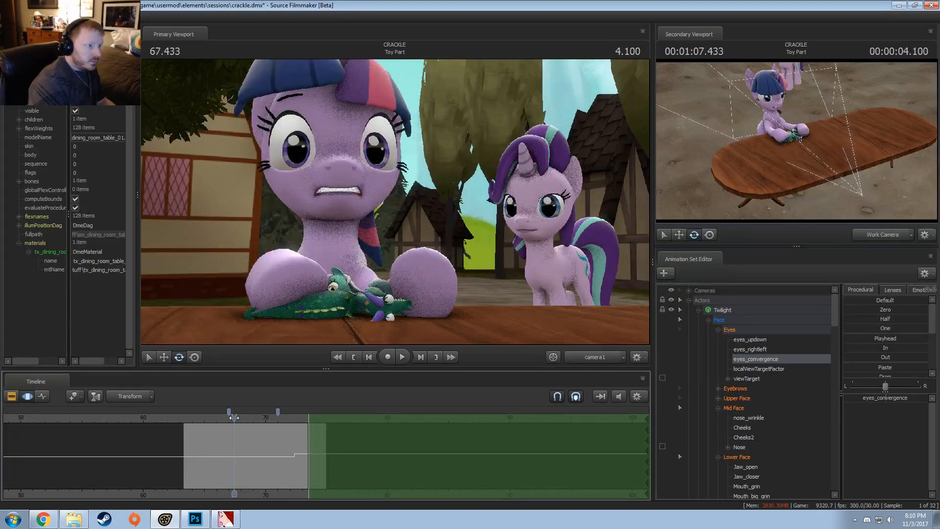
pyautogui.click(723, 311)
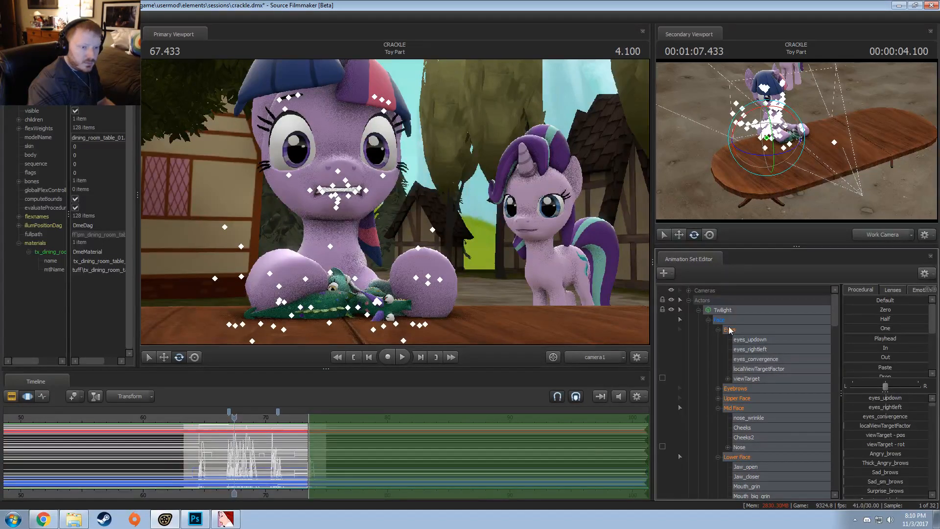
pyautogui.keyDown('ctrl'); pyautogui.click(739, 458); pyautogui.keyUp('ctrl')
pyautogui.keyDown('ctrl'); pyautogui.click(738, 409); pyautogui.keyUp('ctrl')
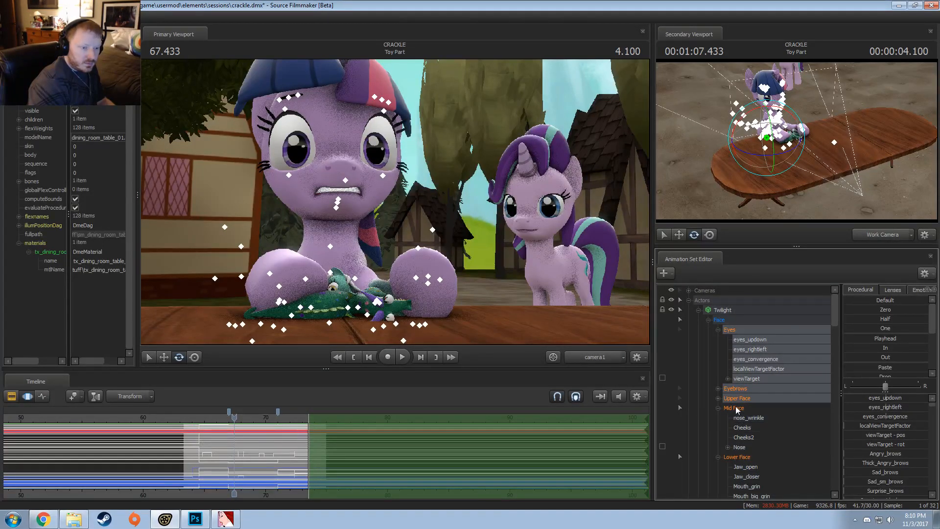
pyautogui.scroll(-2, 764, 391)
pyautogui.moveTo(875, 338); pyautogui.dragTo(928, 338)
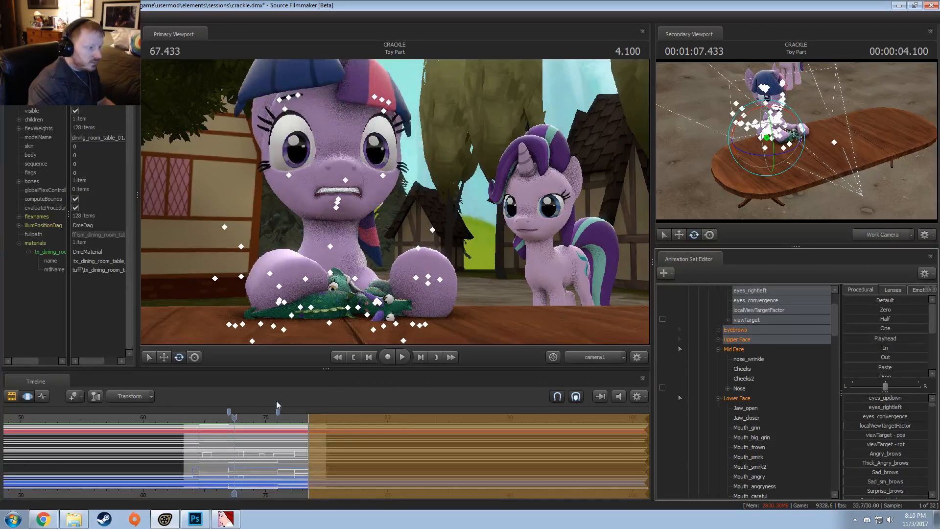
# Play the Toy Part shot from near its start and re-examine Twilight's motion around 72
pyautogui.press('space')
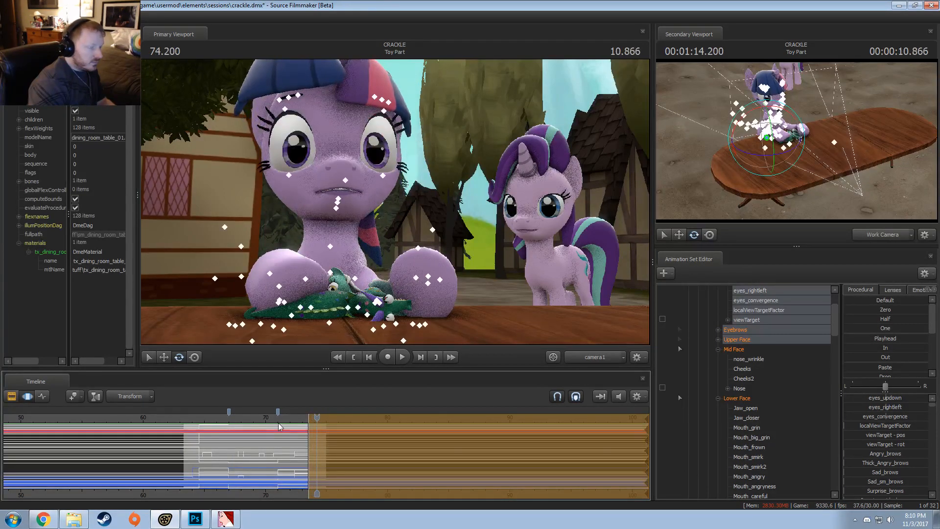
pyautogui.click(194, 416)
pyautogui.press('space')
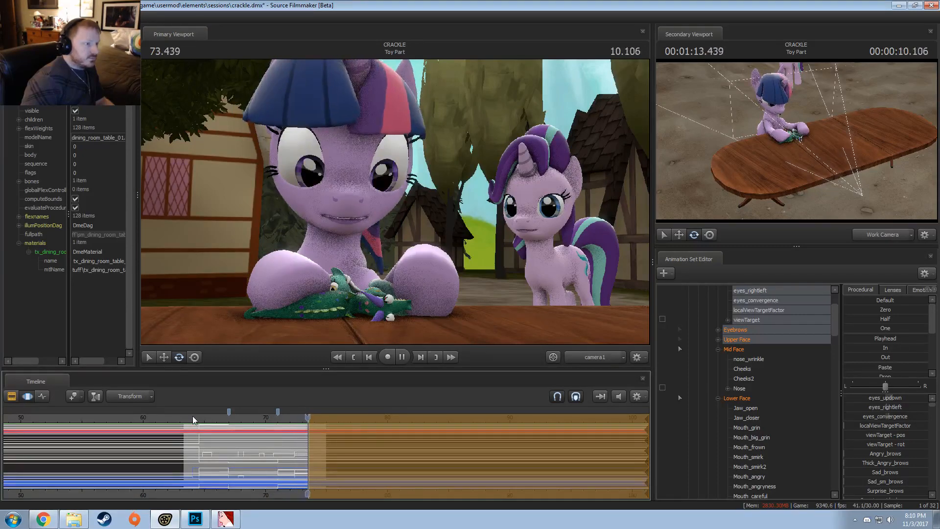
pyautogui.press('space')
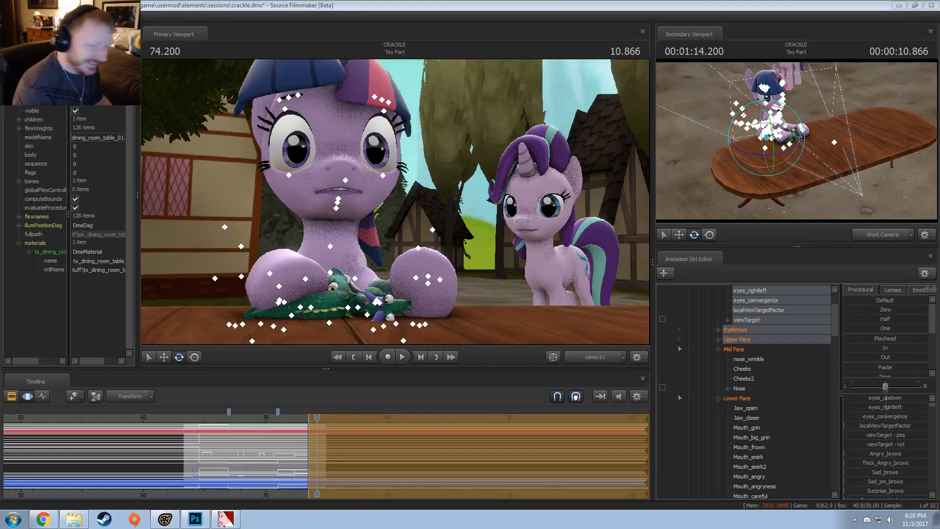
pyautogui.click(293, 419)
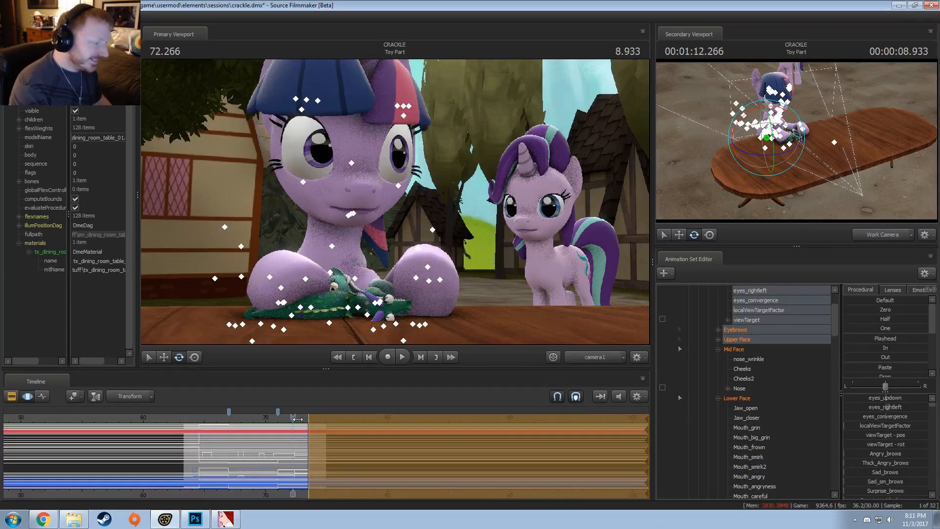
pyautogui.scroll(5, 318, 439)
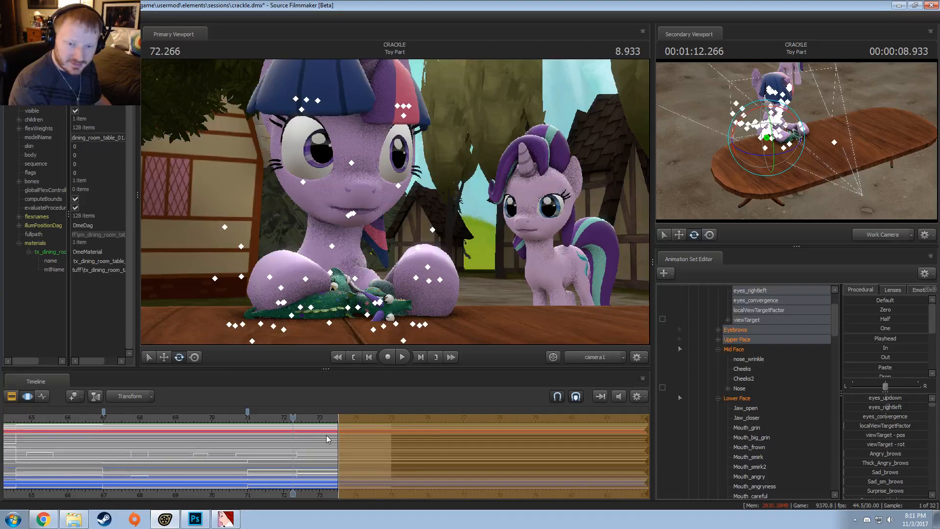
pyautogui.scroll(2, 328, 433)
pyautogui.scroll(1, 329, 432)
pyautogui.moveTo(332, 431); pyautogui.dragTo(277, 436)
pyautogui.scroll(-7, 245, 440)
pyautogui.scroll(-3, 246, 442)
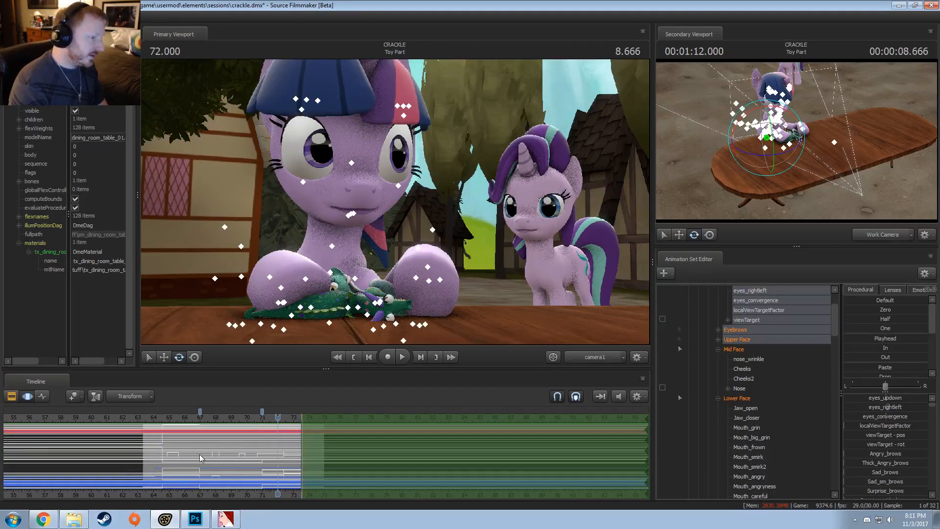
# Collapse Twilight's controls and select jaw_open in Starlight's Lower Face group
pyautogui.moveTo(152, 433); pyautogui.dragTo(148, 421)
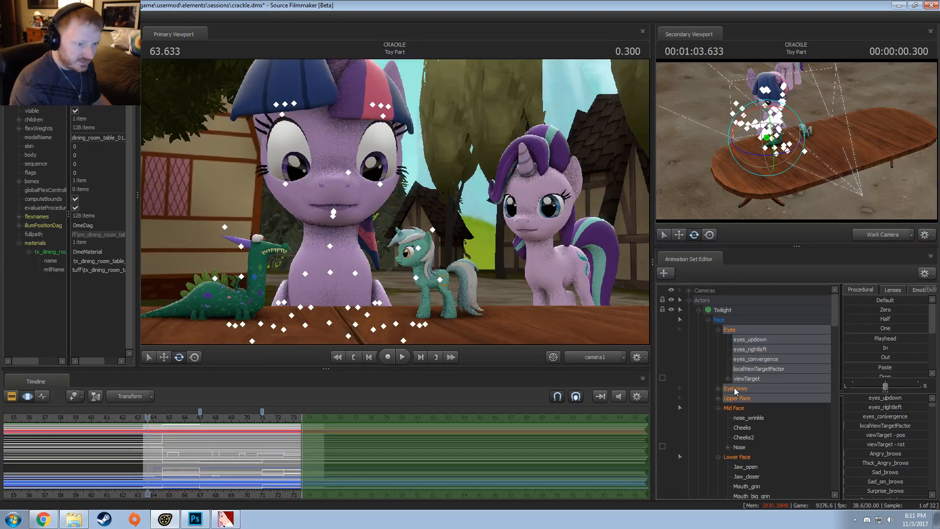
pyautogui.click(709, 319)
pyautogui.click(698, 312)
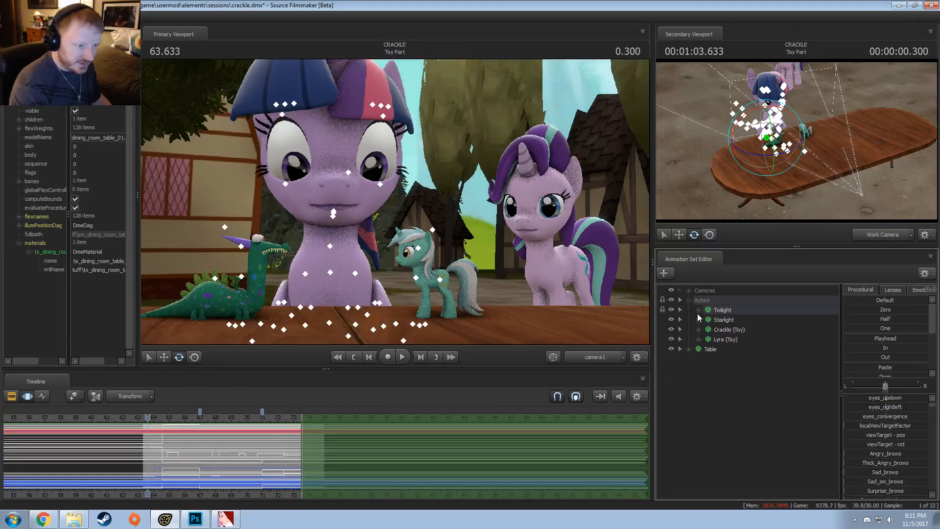
pyautogui.click(698, 319)
pyautogui.click(716, 351)
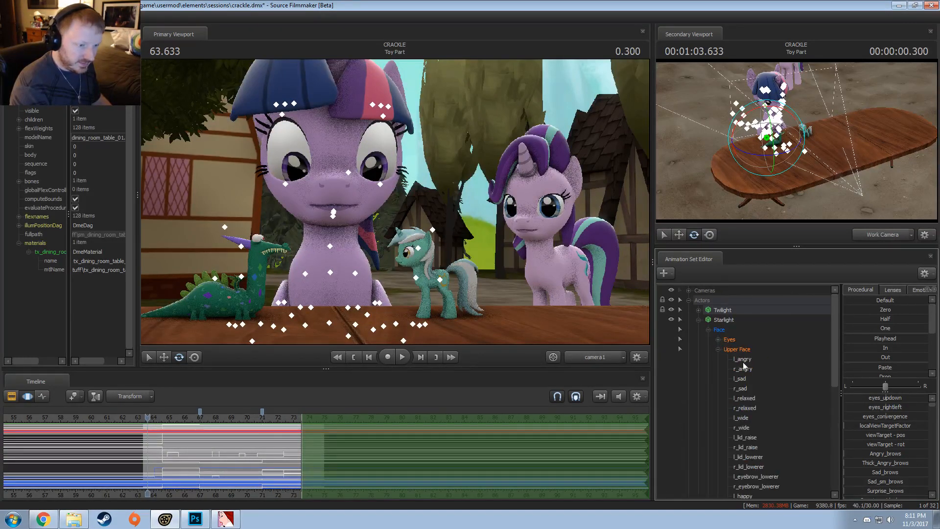
pyautogui.click(718, 347)
pyautogui.click(725, 370)
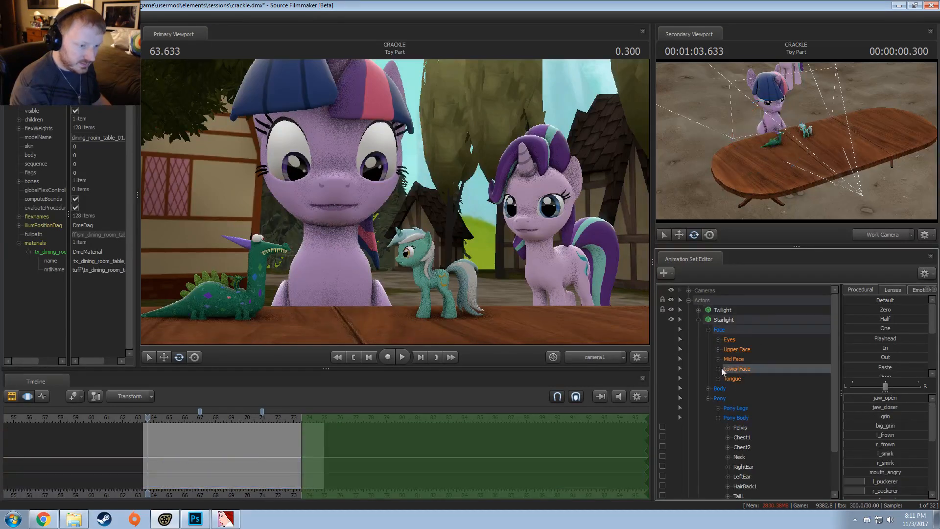
pyautogui.click(718, 369)
pyautogui.click(745, 379)
# Select the entire time range and record Starlight's jaw_open movements live to the dialogue while the shot plays
pyautogui.click(142, 418)
pyautogui.hotkey('ctrl', 'a')
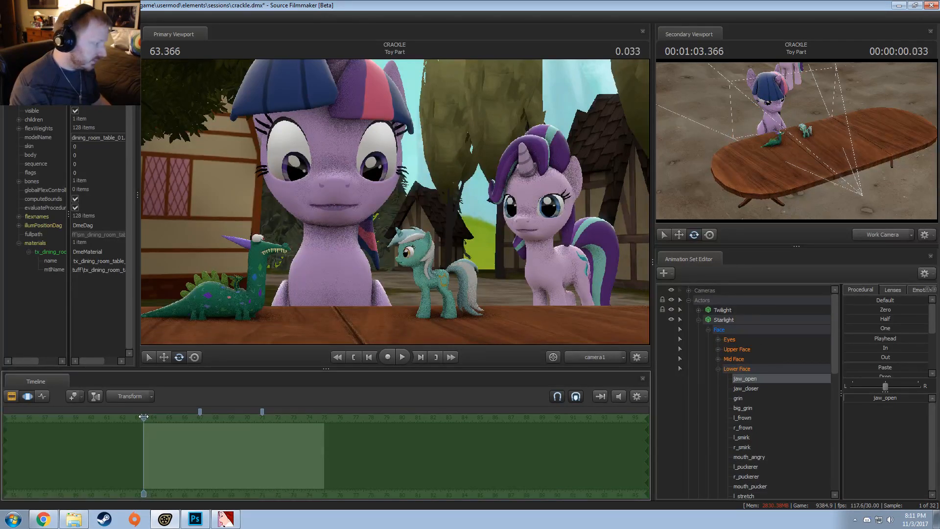
pyautogui.press('space')
pyautogui.press('space')
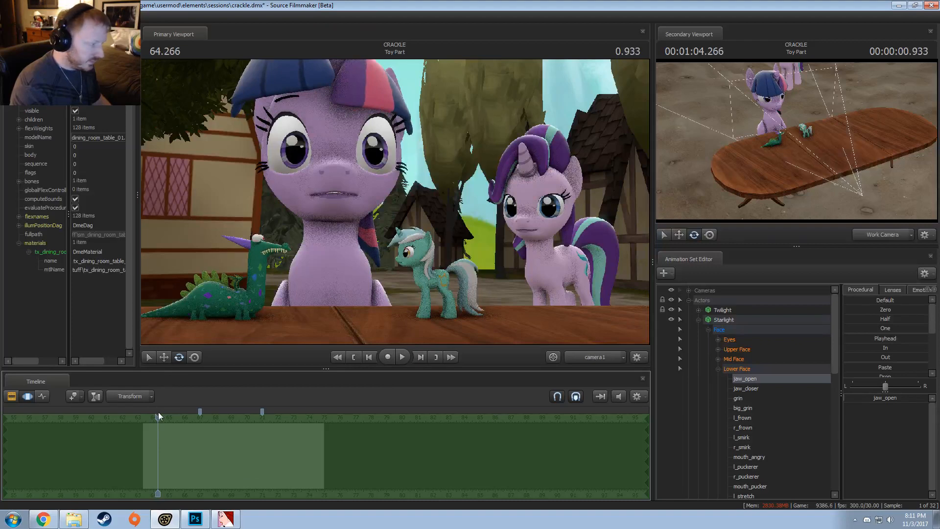
pyautogui.moveTo(158, 417); pyautogui.dragTo(145, 417)
pyautogui.press('space')
pyautogui.moveTo(875, 398)
pyautogui.mouseDown()
pyautogui.moveTo(892, 399)
pyautogui.moveTo(875, 398)
pyautogui.moveTo(886, 399)
pyautogui.moveTo(875, 399)
pyautogui.moveTo(885, 387)
pyautogui.moveTo(892, 397)
pyautogui.moveTo(846, 398)
pyautogui.moveTo(921, 398)
pyautogui.moveTo(845, 397)
pyautogui.mouseUp()
pyautogui.press('space')
# Play the shot from its start and again from about 71 to check Starlight's recorded jaw movement
pyautogui.moveTo(141, 422); pyautogui.dragTo(143, 441)
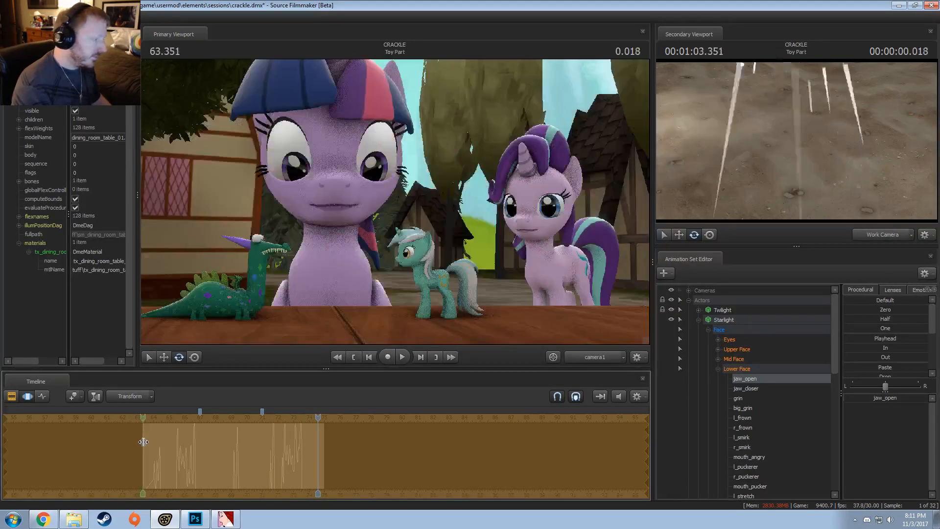
pyautogui.press('space')
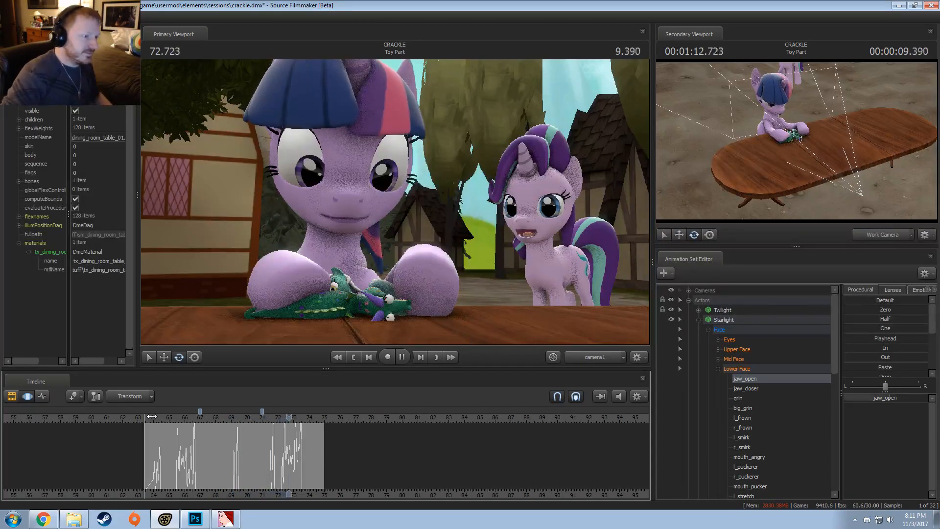
pyautogui.press('space')
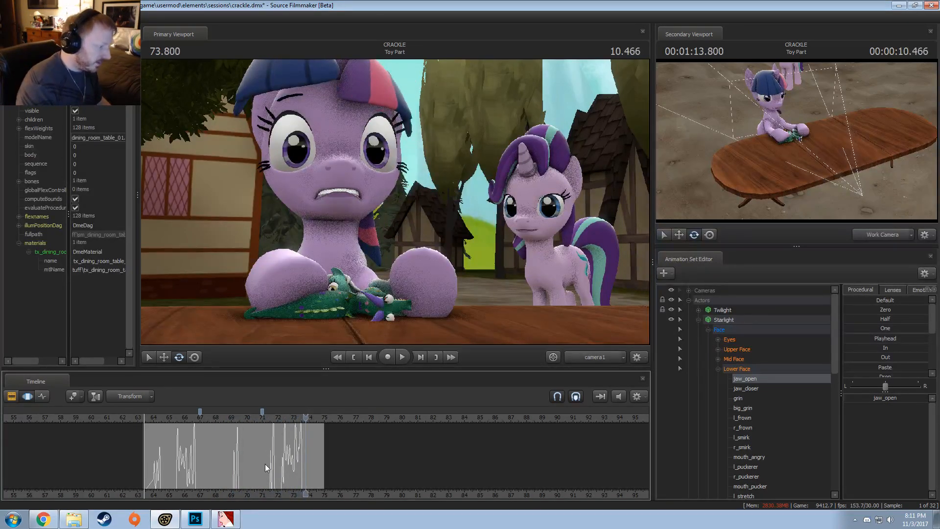
pyautogui.click(265, 464)
pyautogui.scroll(3, 266, 464)
pyautogui.press('space')
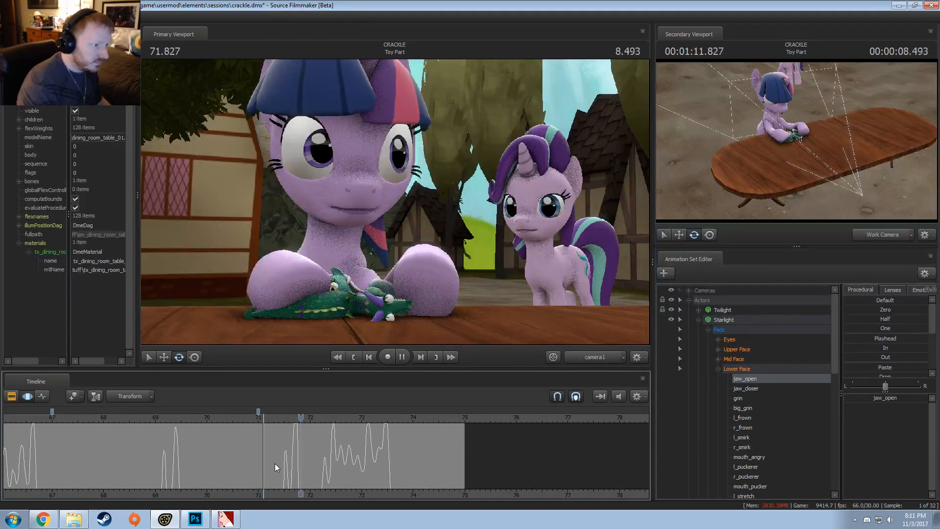
# Shift Starlight's jaw_open motion between about 72 and 74 slightly earlier to match the dialogue, and play that section
pyautogui.moveTo(316, 460); pyautogui.dragTo(365, 468)
pyautogui.click(300, 418)
pyautogui.press('space')
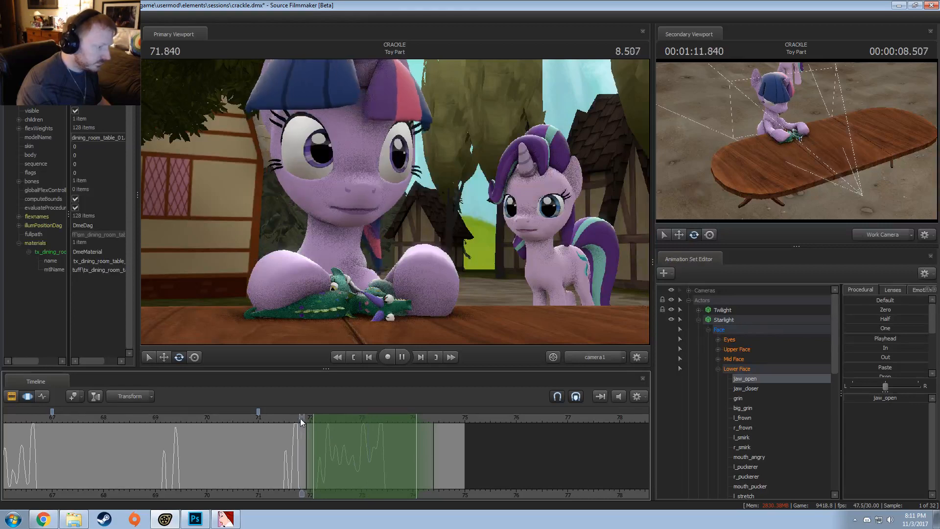
pyautogui.press('space')
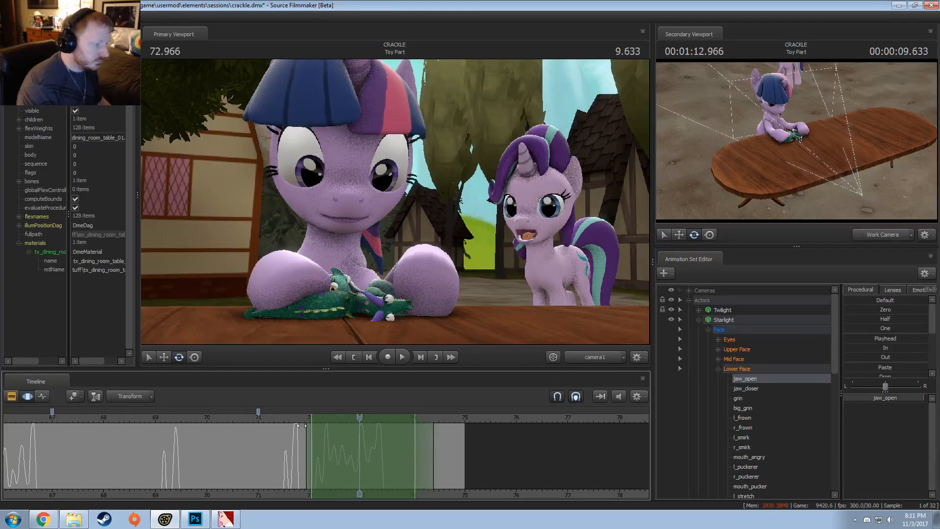
pyautogui.click(311, 458)
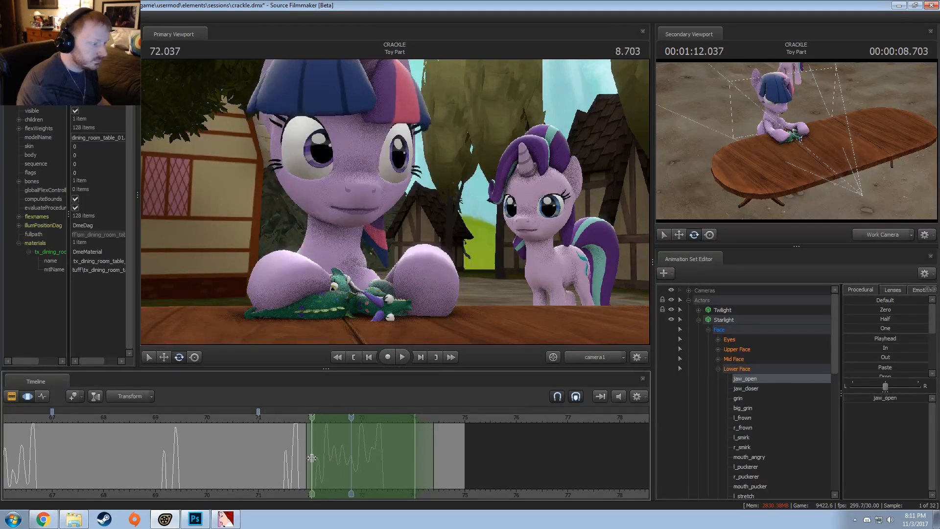
pyautogui.click(304, 418)
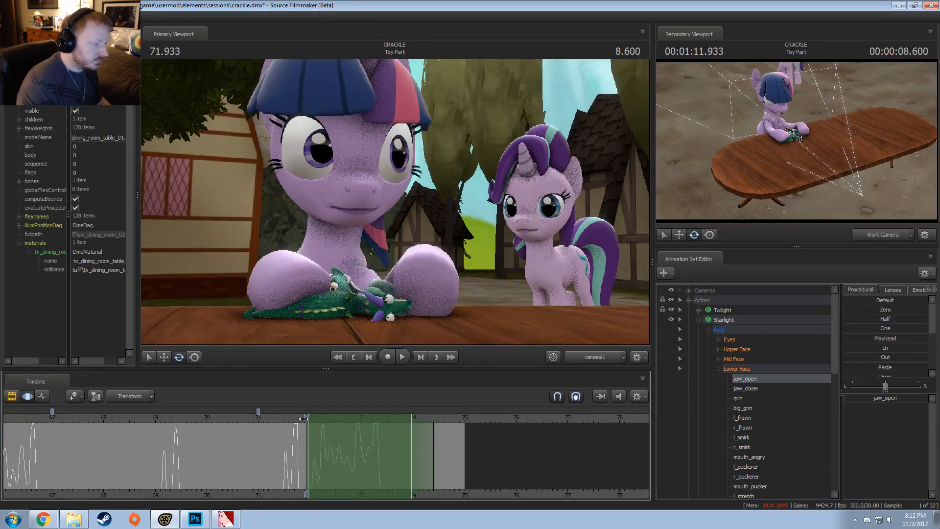
pyautogui.press('space')
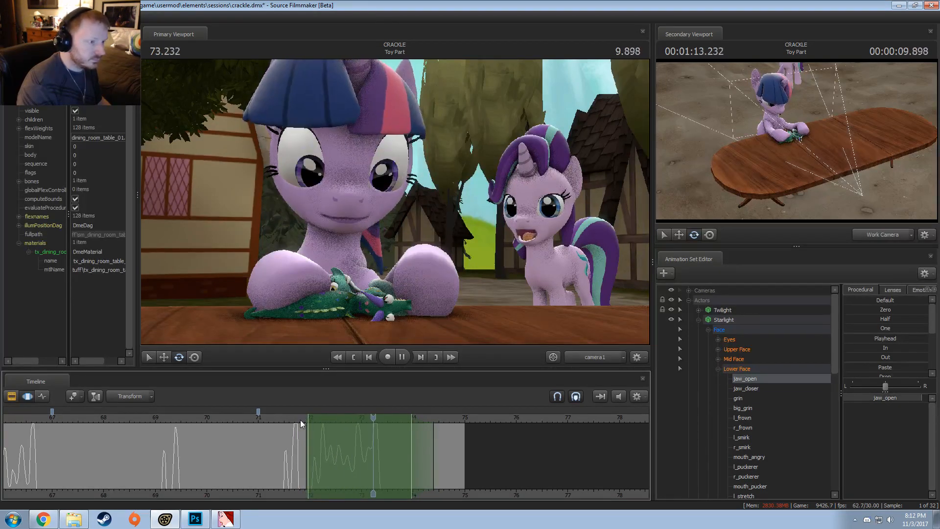
# Play the shot again from about 71 to check Starlight's adjusted jaw movement
pyautogui.press('space')
pyautogui.scroll(-4, 361, 432)
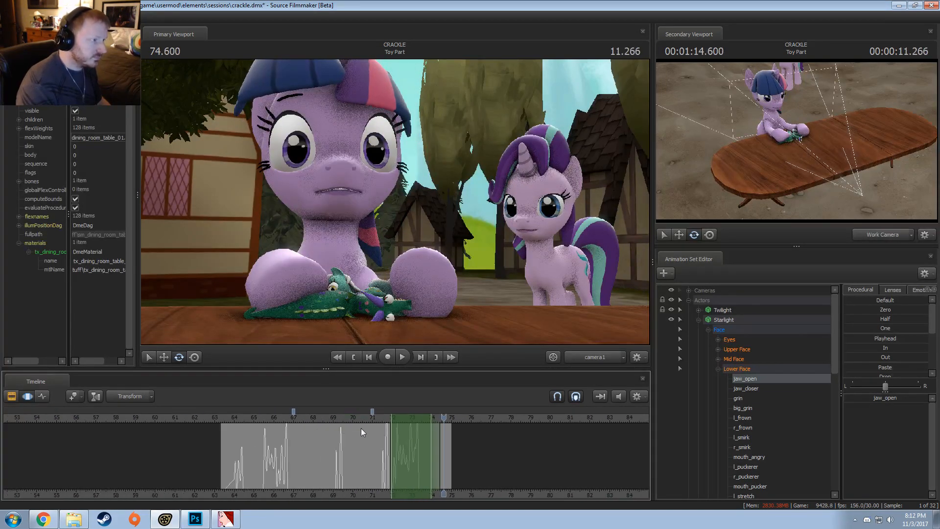
pyautogui.press('space')
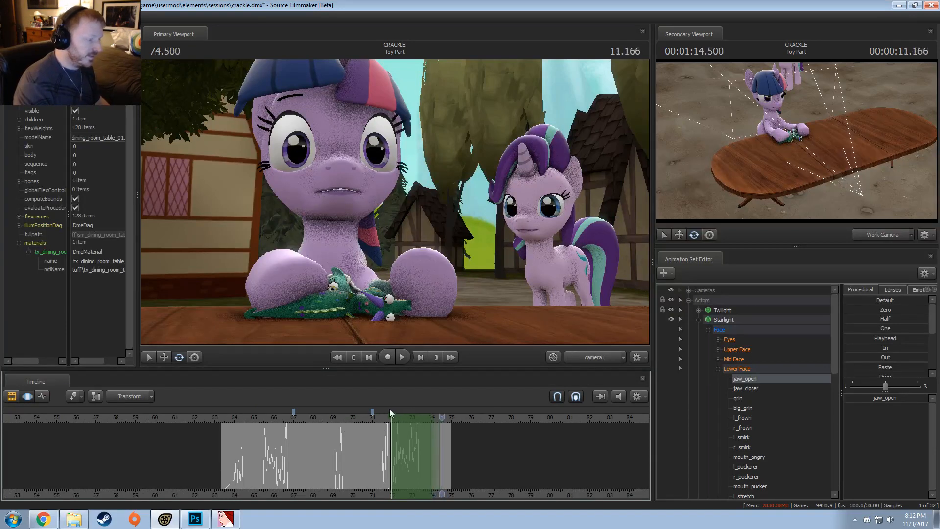
pyautogui.click(374, 418)
pyautogui.press('space')
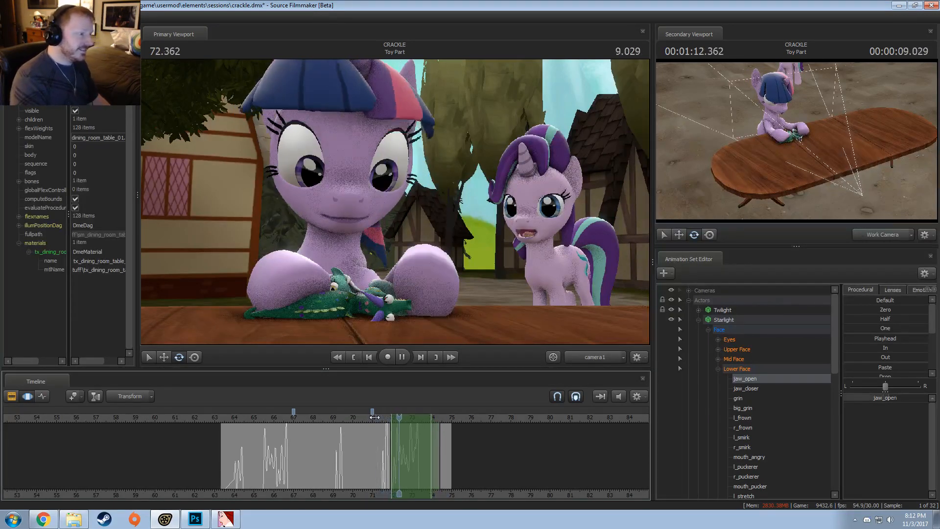
pyautogui.press('space')
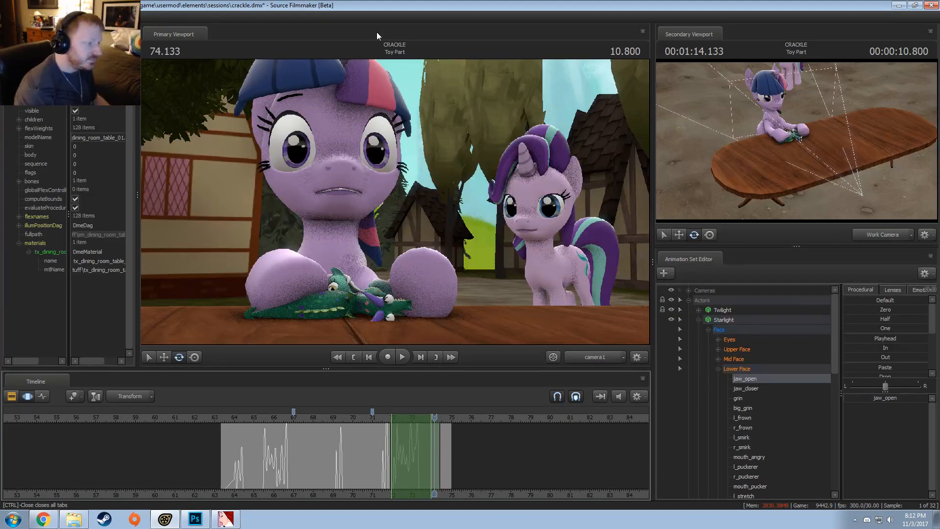
# Play the whole Toy Part shot from near its start to review Twilight's and Starlight's animation
pyautogui.click(227, 417)
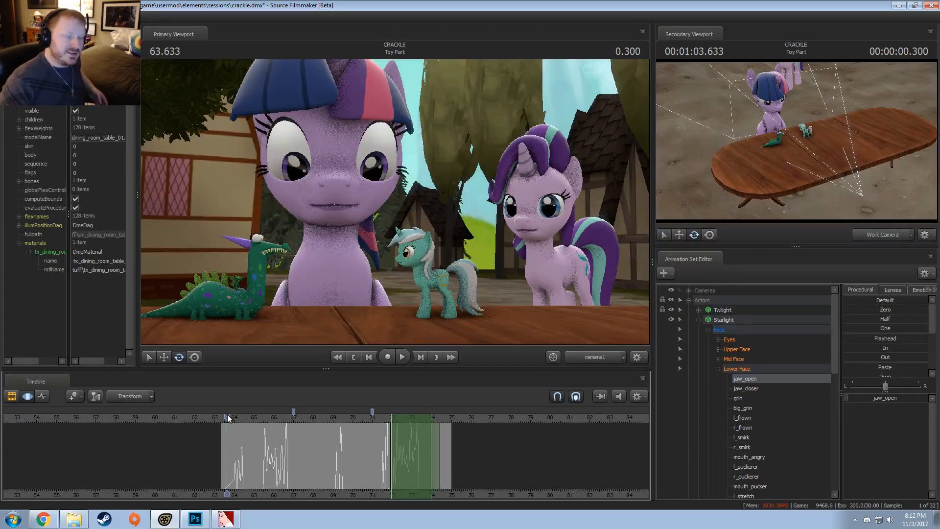
pyautogui.click(227, 414)
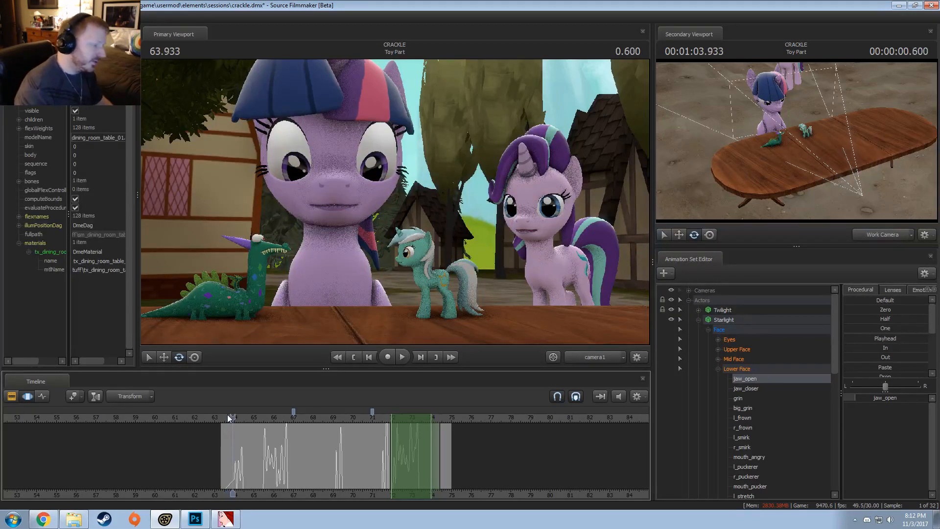
pyautogui.press('space')
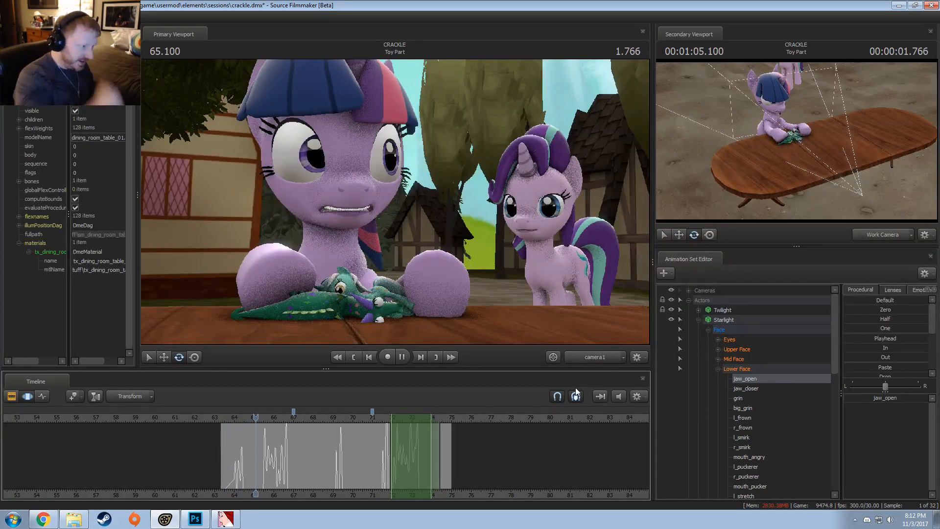
pyautogui.press('space')
pyautogui.press('space')
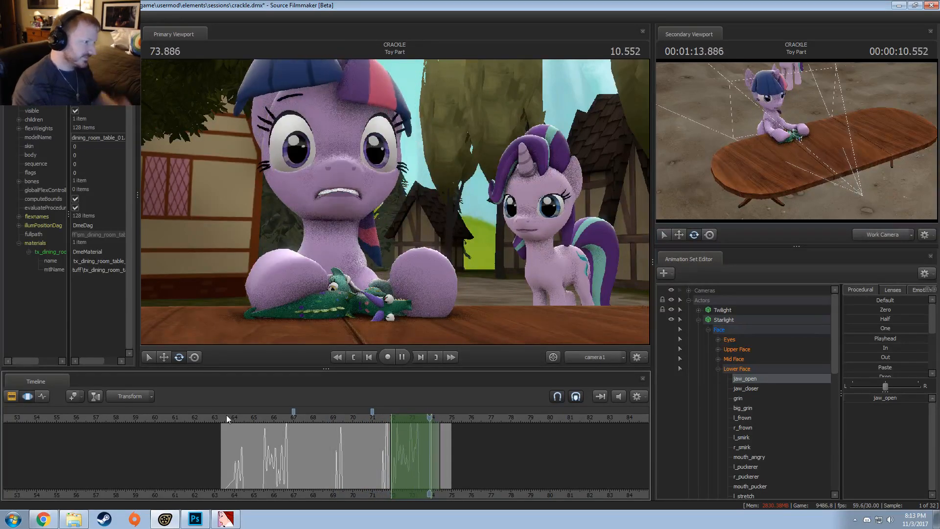
pyautogui.press('space')
# Select Twilight and set the time selection to run from about 73.5 onward, with the playhead at about 74.1
pyautogui.scroll(5, 413, 449)
pyautogui.scroll(2, 413, 449)
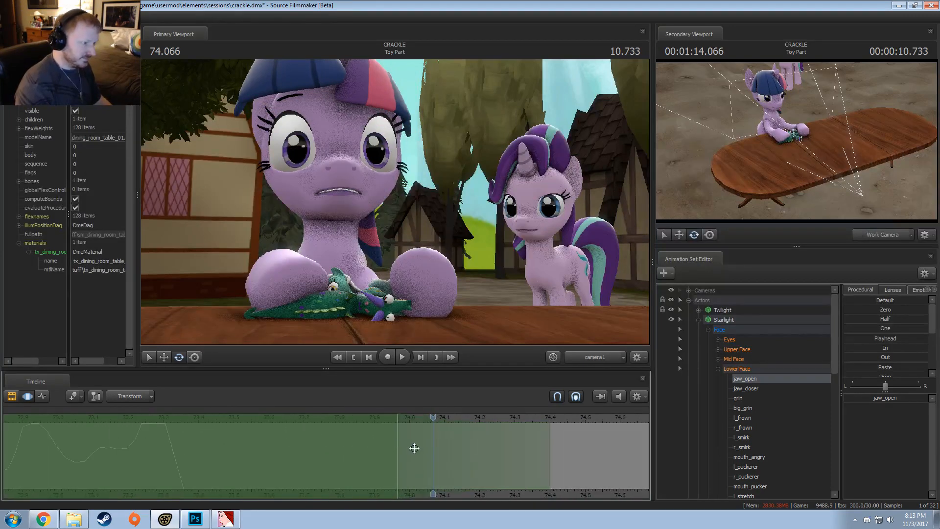
pyautogui.moveTo(378, 448); pyautogui.dragTo(361, 467)
pyautogui.click(729, 309)
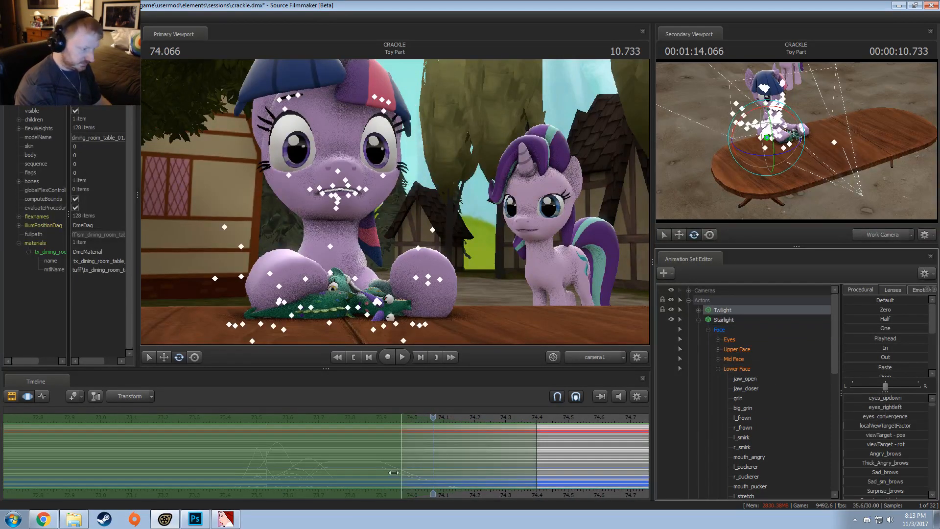
pyautogui.click(349, 471)
pyautogui.press('Escape')
pyautogui.scroll(-3, 349, 470)
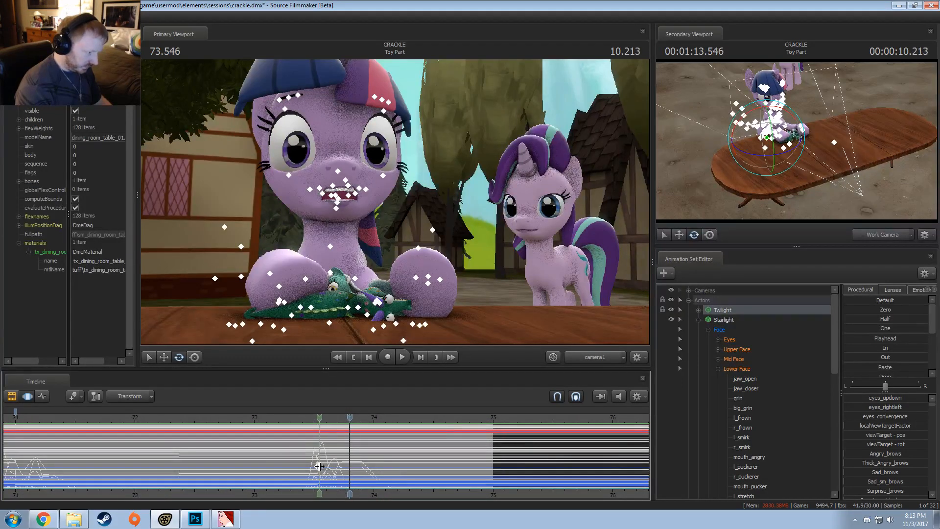
pyautogui.keyDown('shift'); pyautogui.moveTo(319, 461); pyautogui.dragTo(701, 435); pyautogui.keyUp('shift')
pyautogui.moveTo(319, 420); pyautogui.dragTo(387, 420)
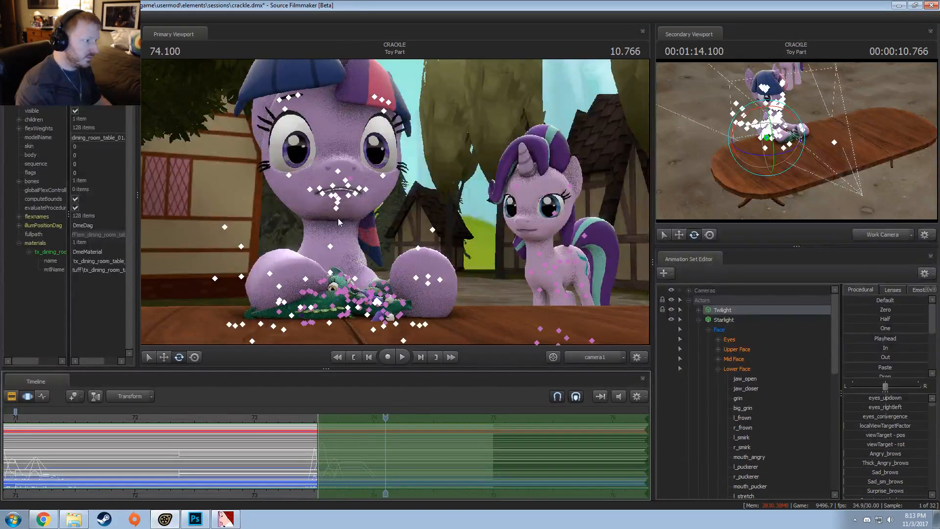
# Switch the primary viewport to the work camera, view Twilight from the side and move her Chest1 bone slightly forward and up
pyautogui.click(331, 244)
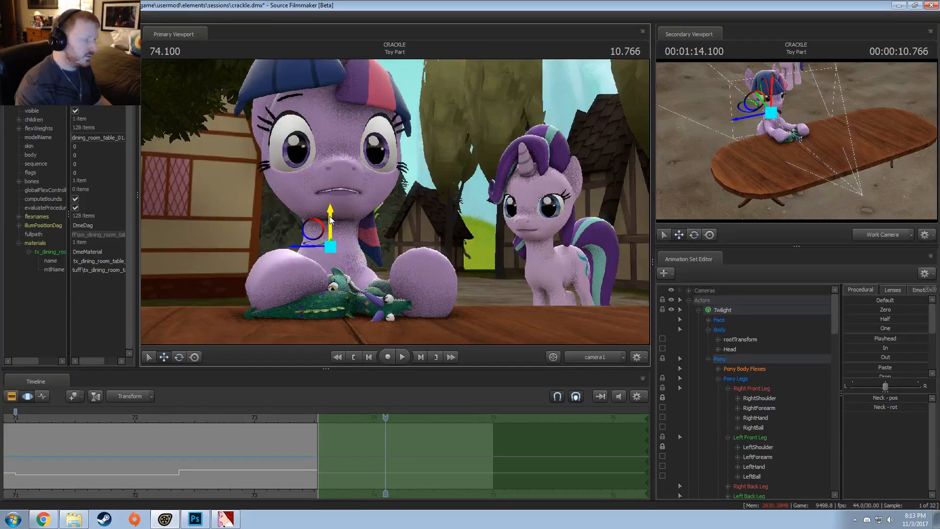
pyautogui.keyDown('ctrl'); pyautogui.click(594, 357); pyautogui.keyUp('ctrl')
pyautogui.keyDown('alt'); pyautogui.moveTo(275, 281); pyautogui.dragTo(392, 201); pyautogui.keyUp('alt')
pyautogui.keyDown('ctrl'); pyautogui.click(366, 274); pyautogui.keyUp('ctrl')
pyautogui.moveTo(408, 289); pyautogui.dragTo(396, 205, button='middle')
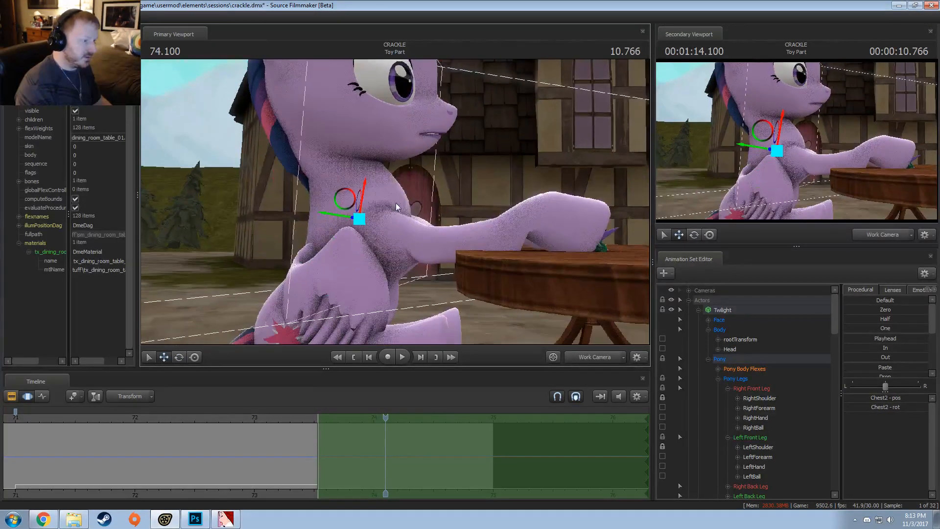
pyautogui.keyDown('ctrl'); pyautogui.click(346, 273); pyautogui.keyUp('ctrl')
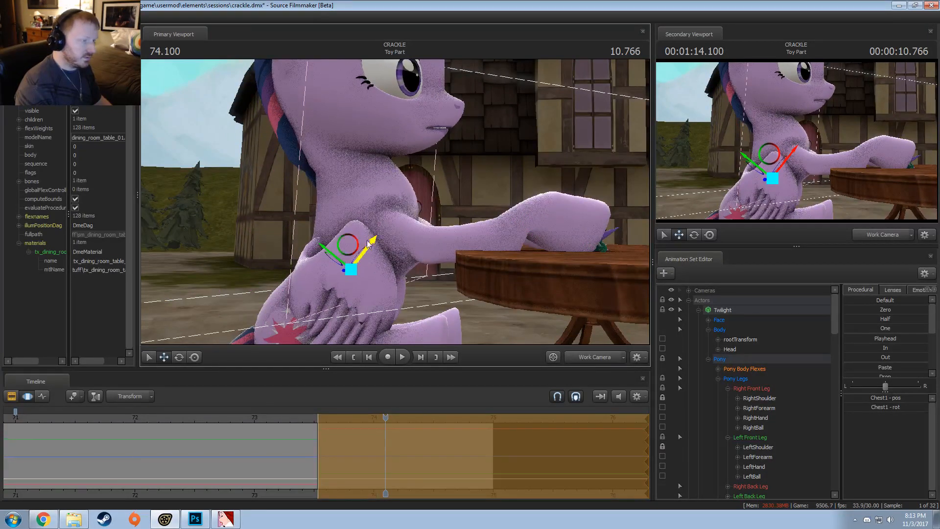
# Rotate Twilight's neck and head in the side view to refine her startled pose
pyautogui.press('ctrl')
pyautogui.keyDown('ctrl'); pyautogui.click(364, 184); pyautogui.keyUp('ctrl')
pyautogui.press('e')
pyautogui.moveTo(394, 182); pyautogui.dragTo(399, 195)
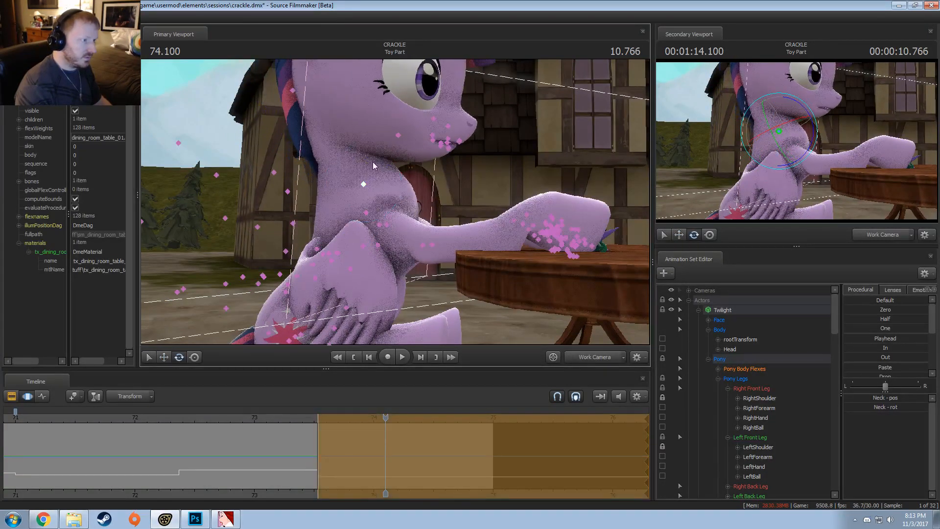
pyautogui.moveTo(350, 137)
pyautogui.keyDown('ctrl'); pyautogui.mouseDown()
pyautogui.moveTo(379, 151)
pyautogui.moveTo(378, 133)
pyautogui.moveTo(351, 116)
pyautogui.moveTo(334, 133)
pyautogui.moveTo(377, 140)
pyautogui.mouseUp(); pyautogui.keyUp('ctrl')
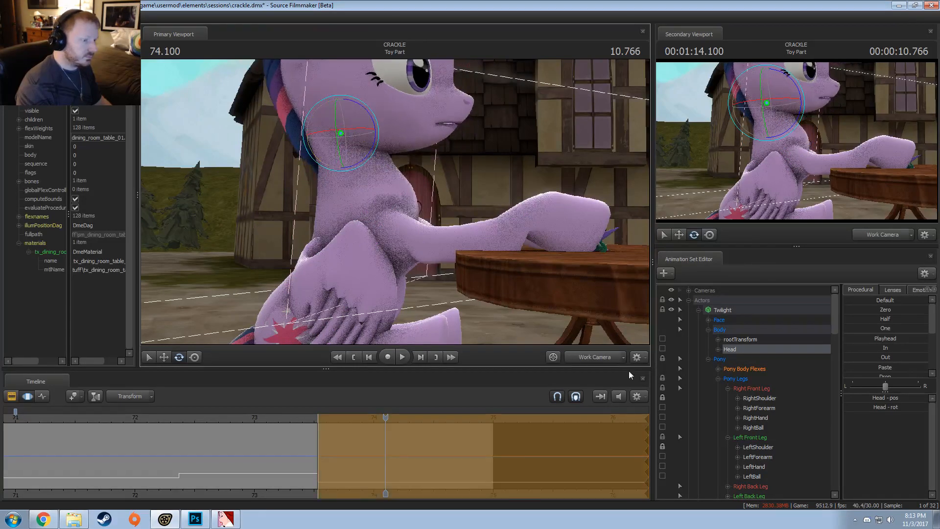
# Return the primary viewport to camera1 and play the section from about 72 to check Twilight's new pose
pyautogui.click(591, 357)
pyautogui.press('ctrl')
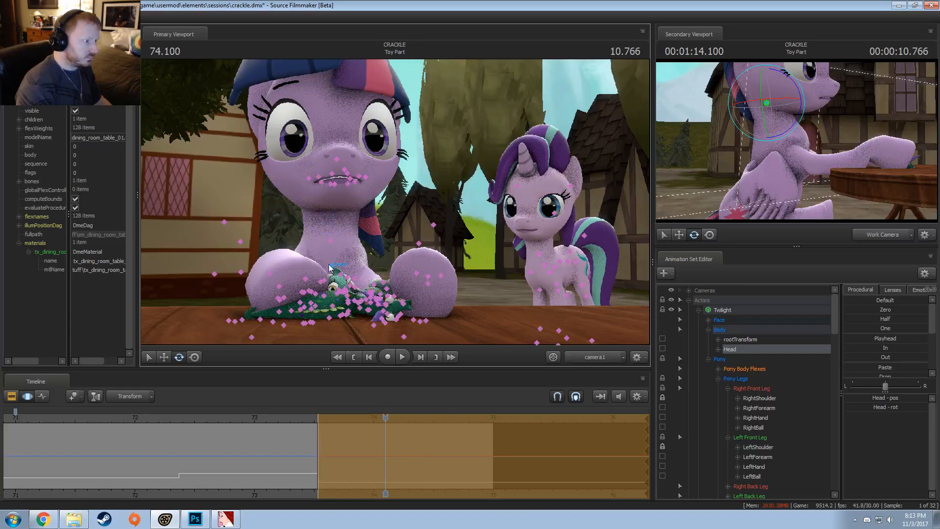
pyautogui.keyDown('ctrl'); pyautogui.click(306, 279); pyautogui.keyUp('ctrl')
pyautogui.moveTo(300, 420)
pyautogui.mouseDown()
pyautogui.moveTo(350, 418)
pyautogui.moveTo(218, 418)
pyautogui.mouseUp()
pyautogui.press('space')
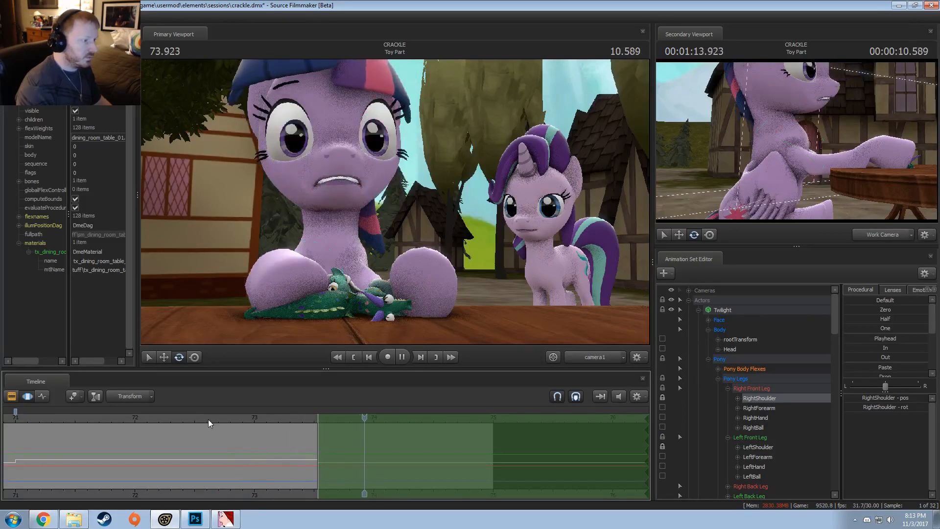
pyautogui.click(166, 414)
pyautogui.press('space')
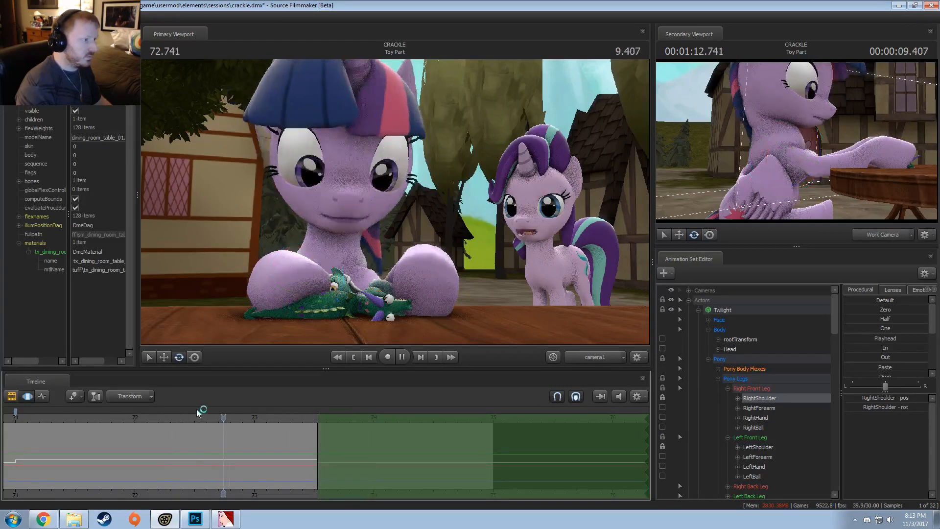
pyautogui.press('space')
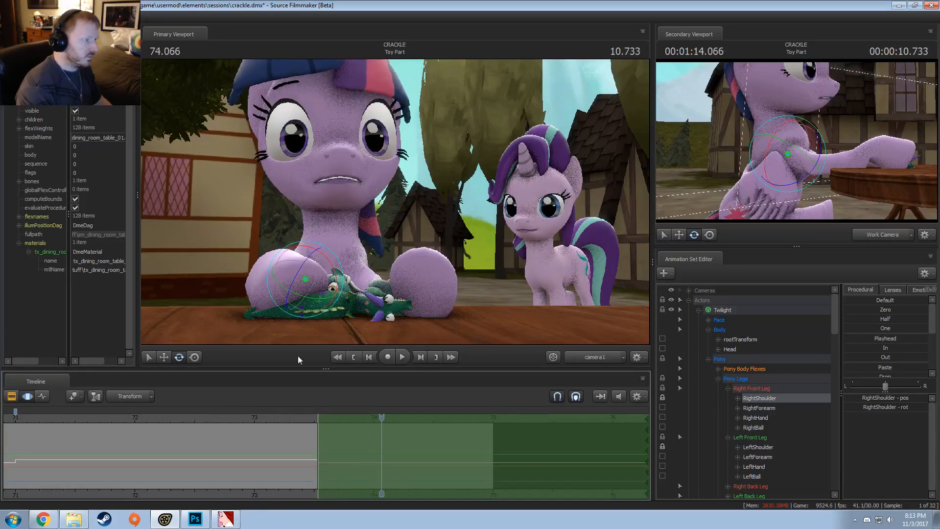
# Tilt Twilight's head slightly sideways and play the section from about 71 to check the change
pyautogui.click(328, 196)
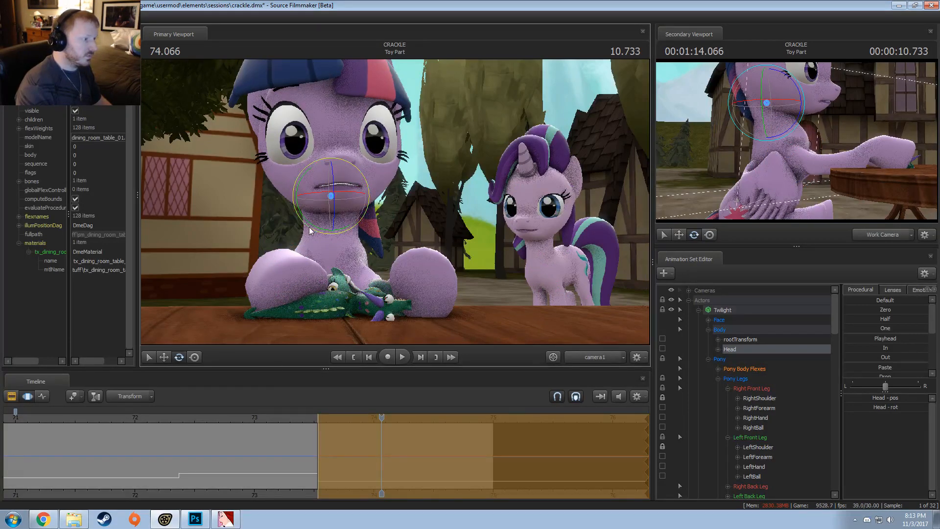
pyautogui.click(284, 417)
pyautogui.press('space')
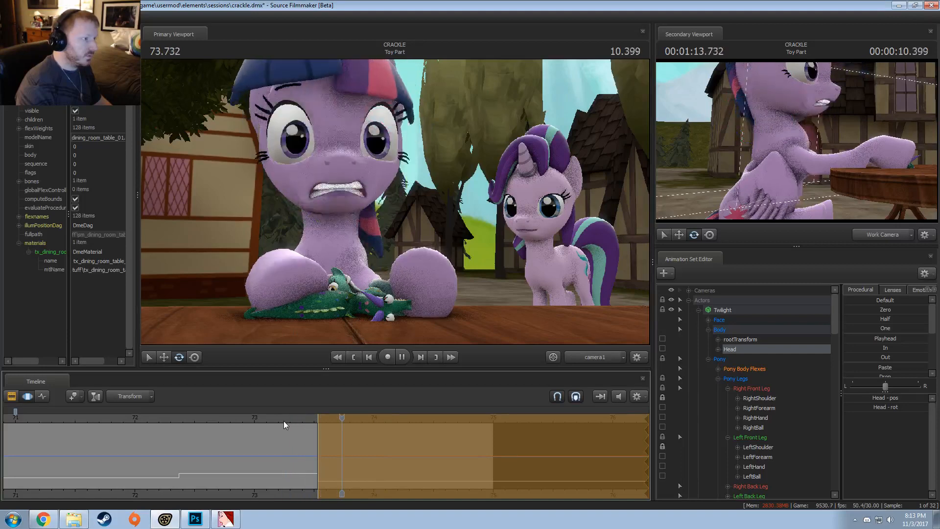
pyautogui.scroll(-3, 284, 429)
pyautogui.click(233, 417)
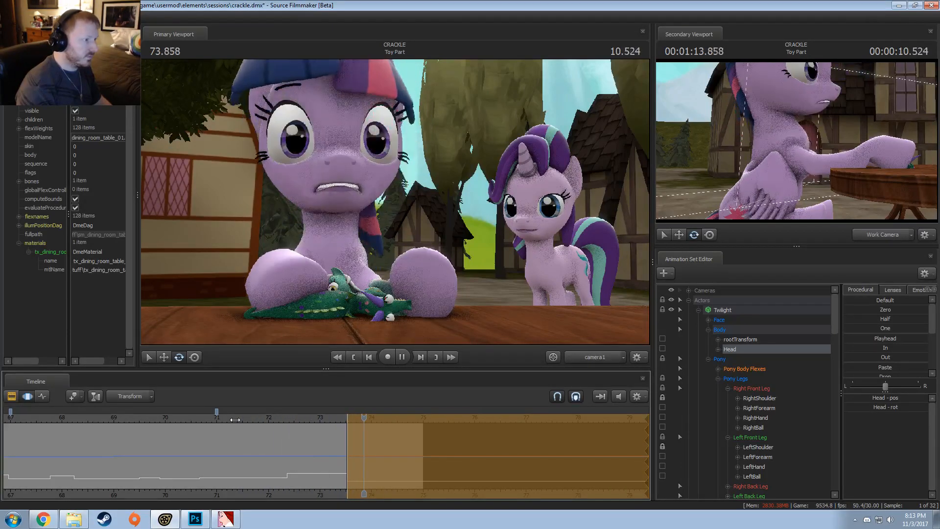
pyautogui.press('space')
# Save the crackle session and close Source Filmmaker
pyautogui.scroll(-2, 376, 458)
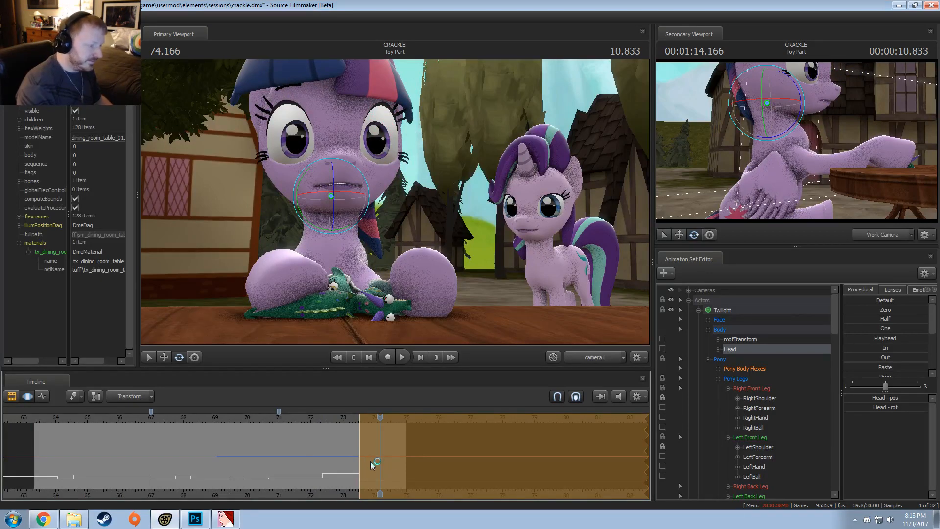
pyautogui.scroll(-2, 374, 462)
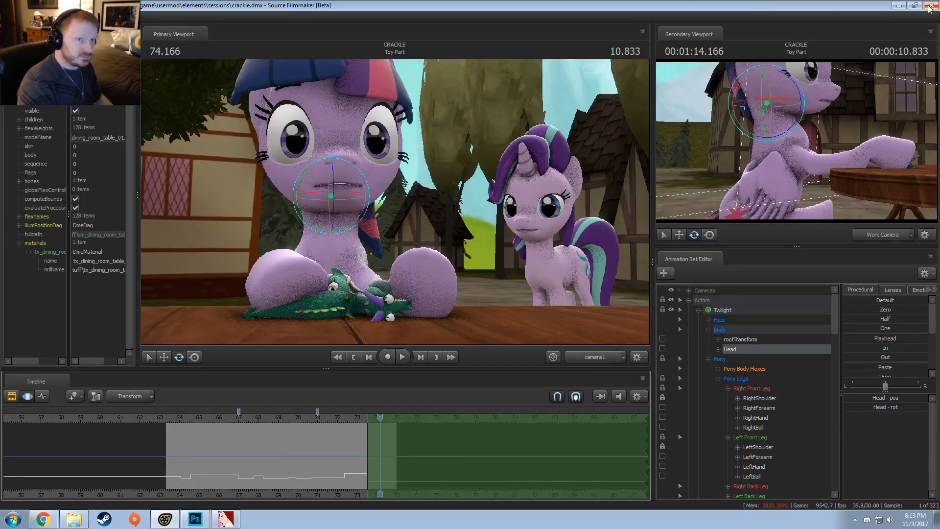
pyautogui.click(219, 521)
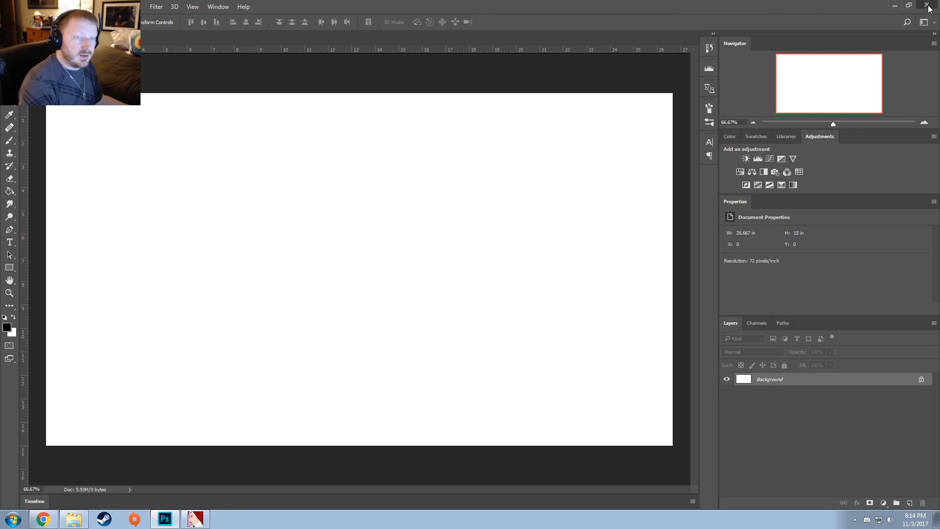
# Close Photoshop, the Videos folder window and the open table texture viewer
pyautogui.click(930, 7)
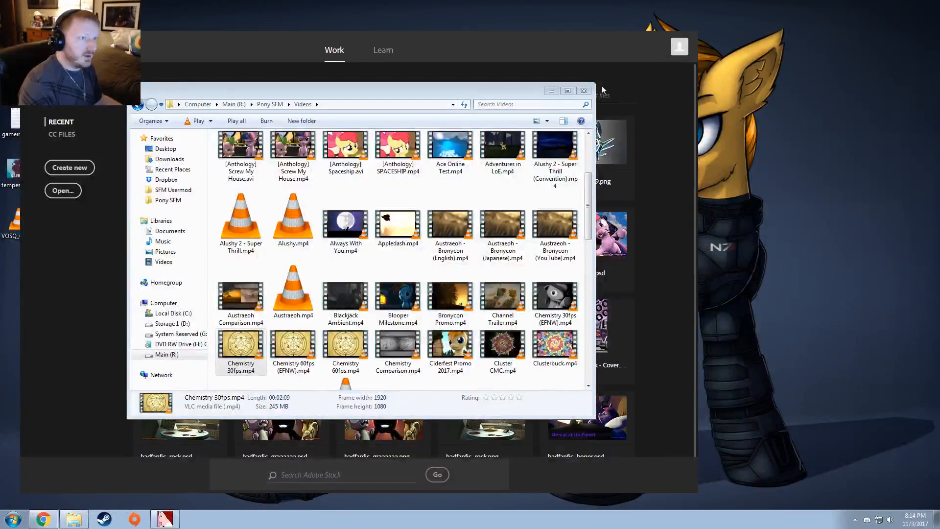
pyautogui.click(584, 91)
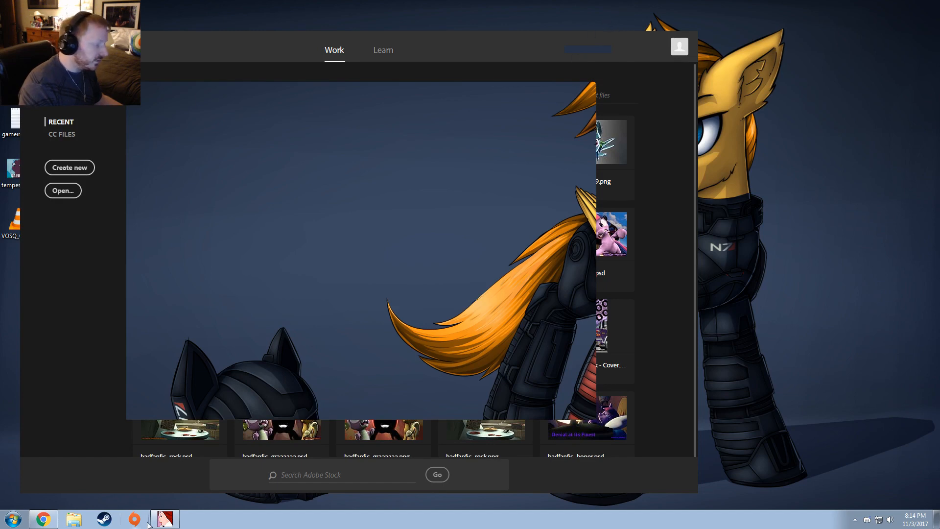
pyautogui.click(163, 521)
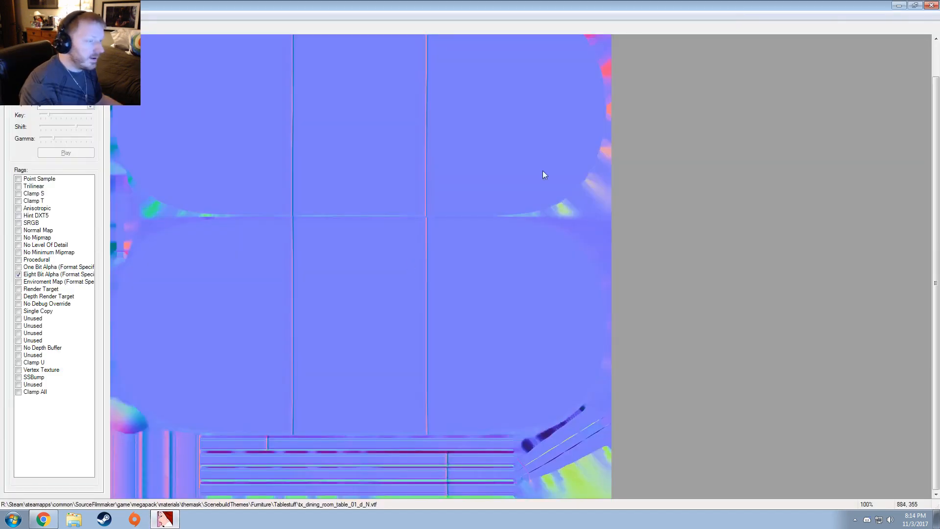
pyautogui.click(931, 6)
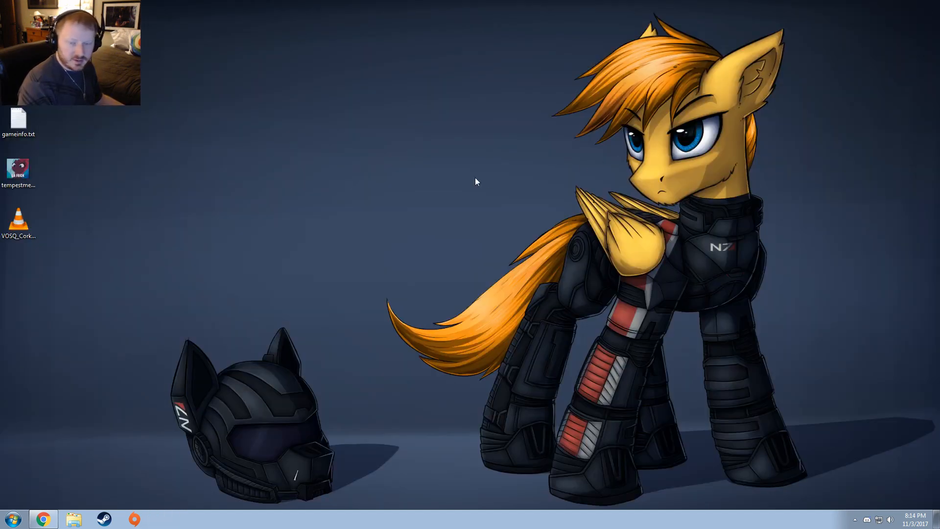